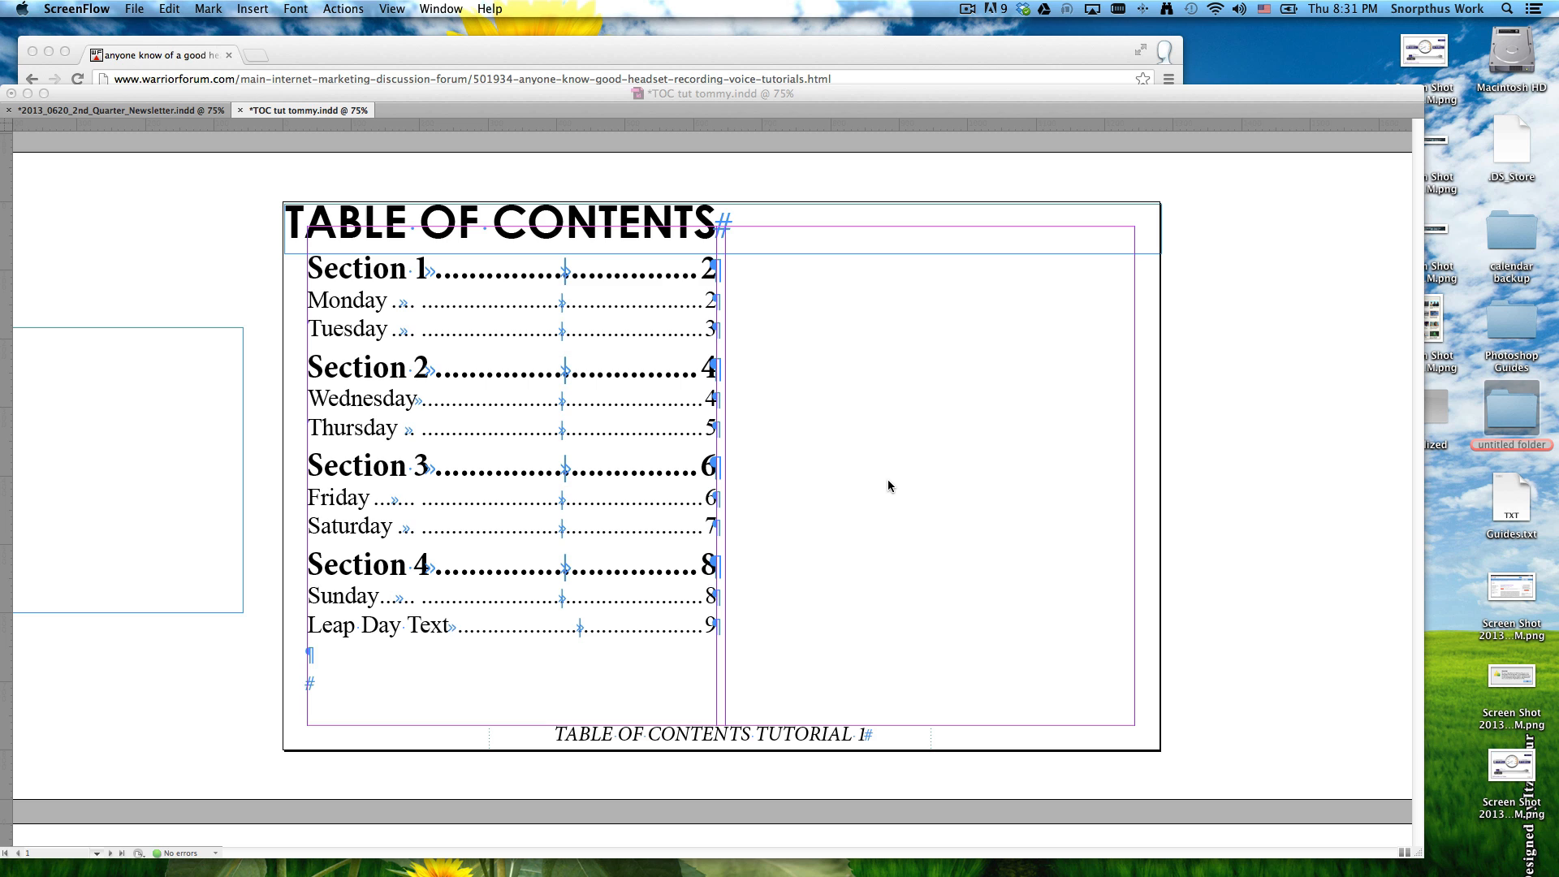
Step: Preview the finished table of contents page full screen in the TOC tut tommy document and return to the layout
click(234, 285)
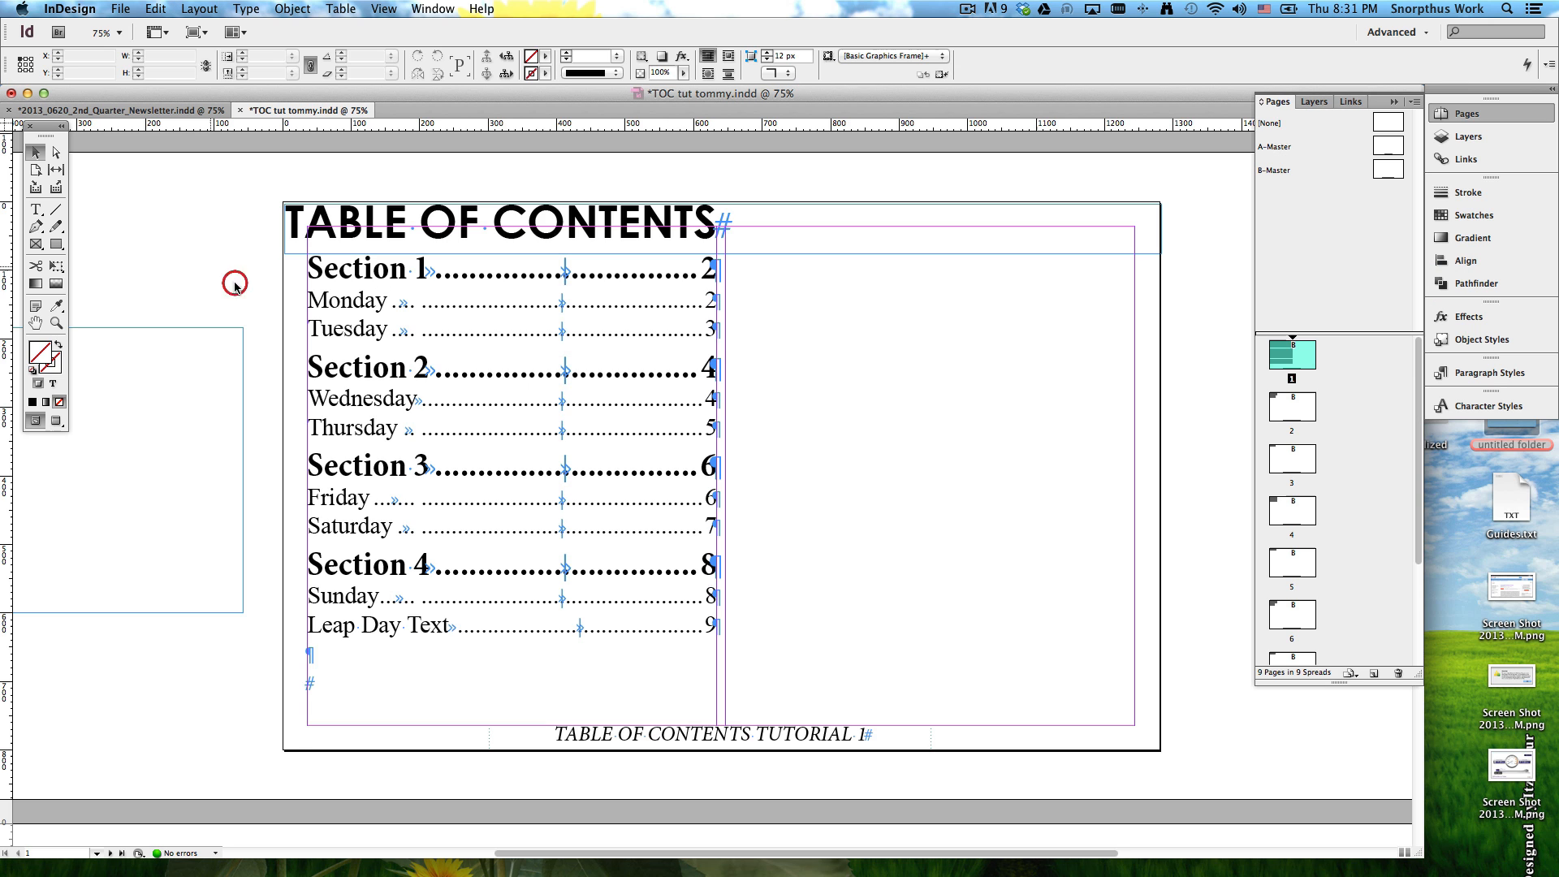
key(shift+w)
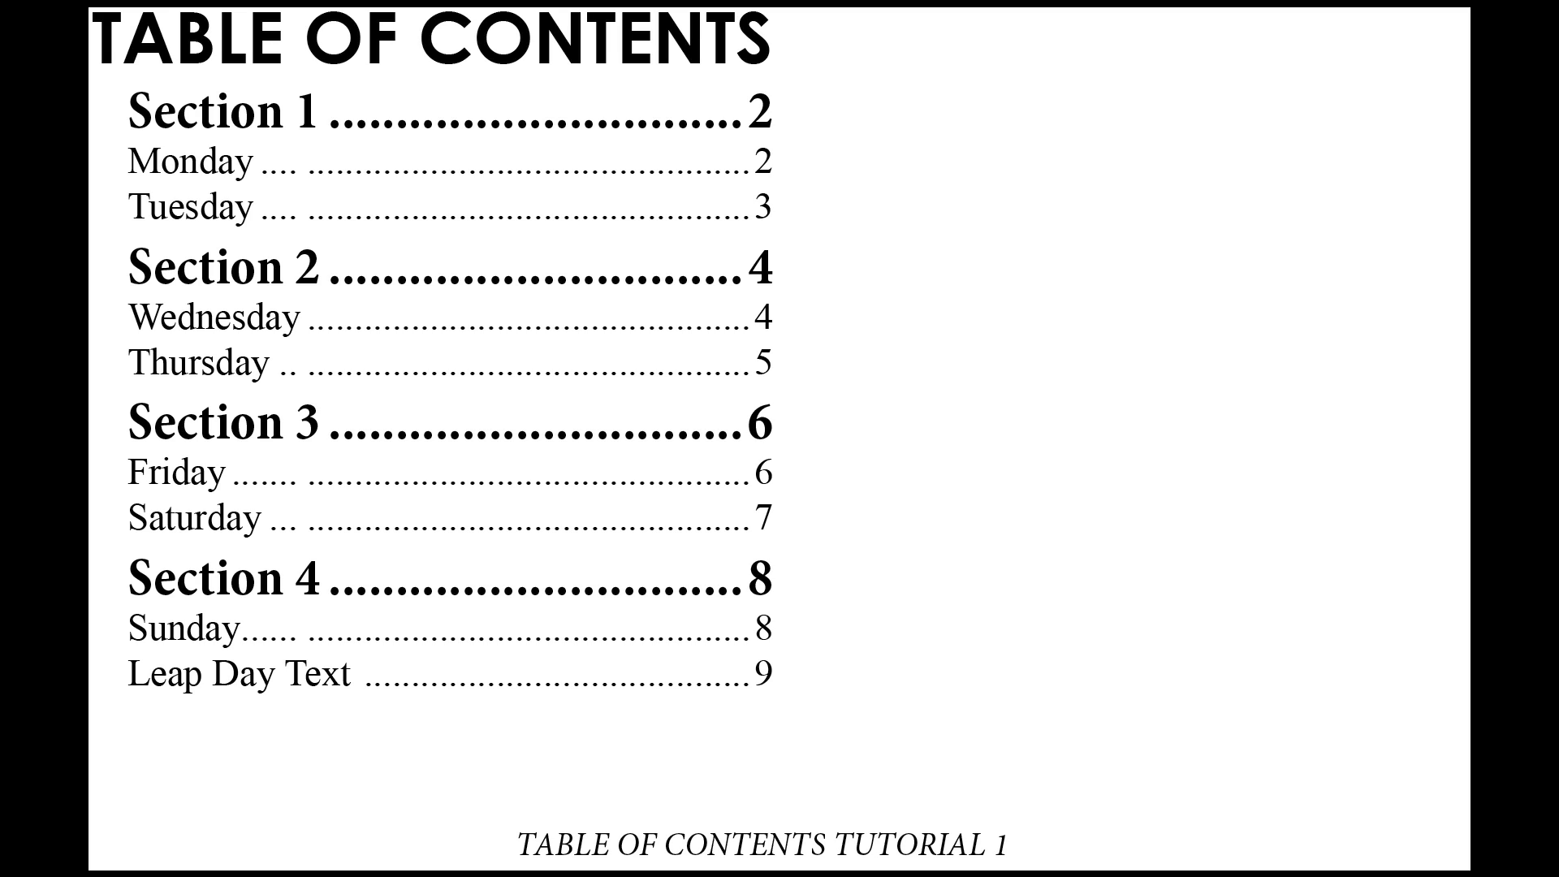
key(Escape)
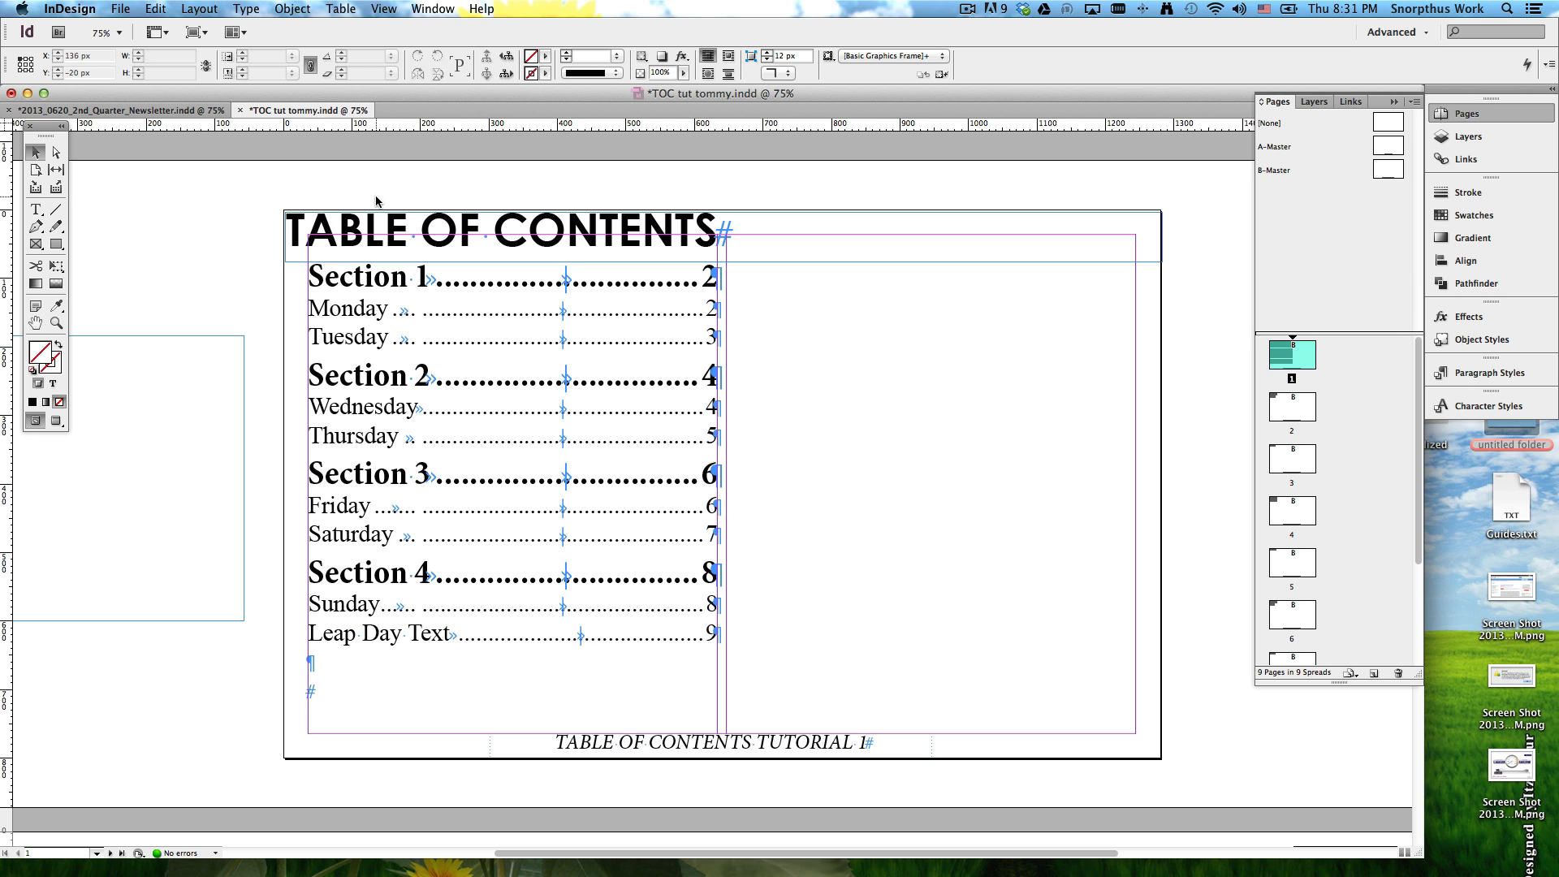
Step: Start a new document and set its intent to Web
click(122, 9)
mouse_move(128, 28)
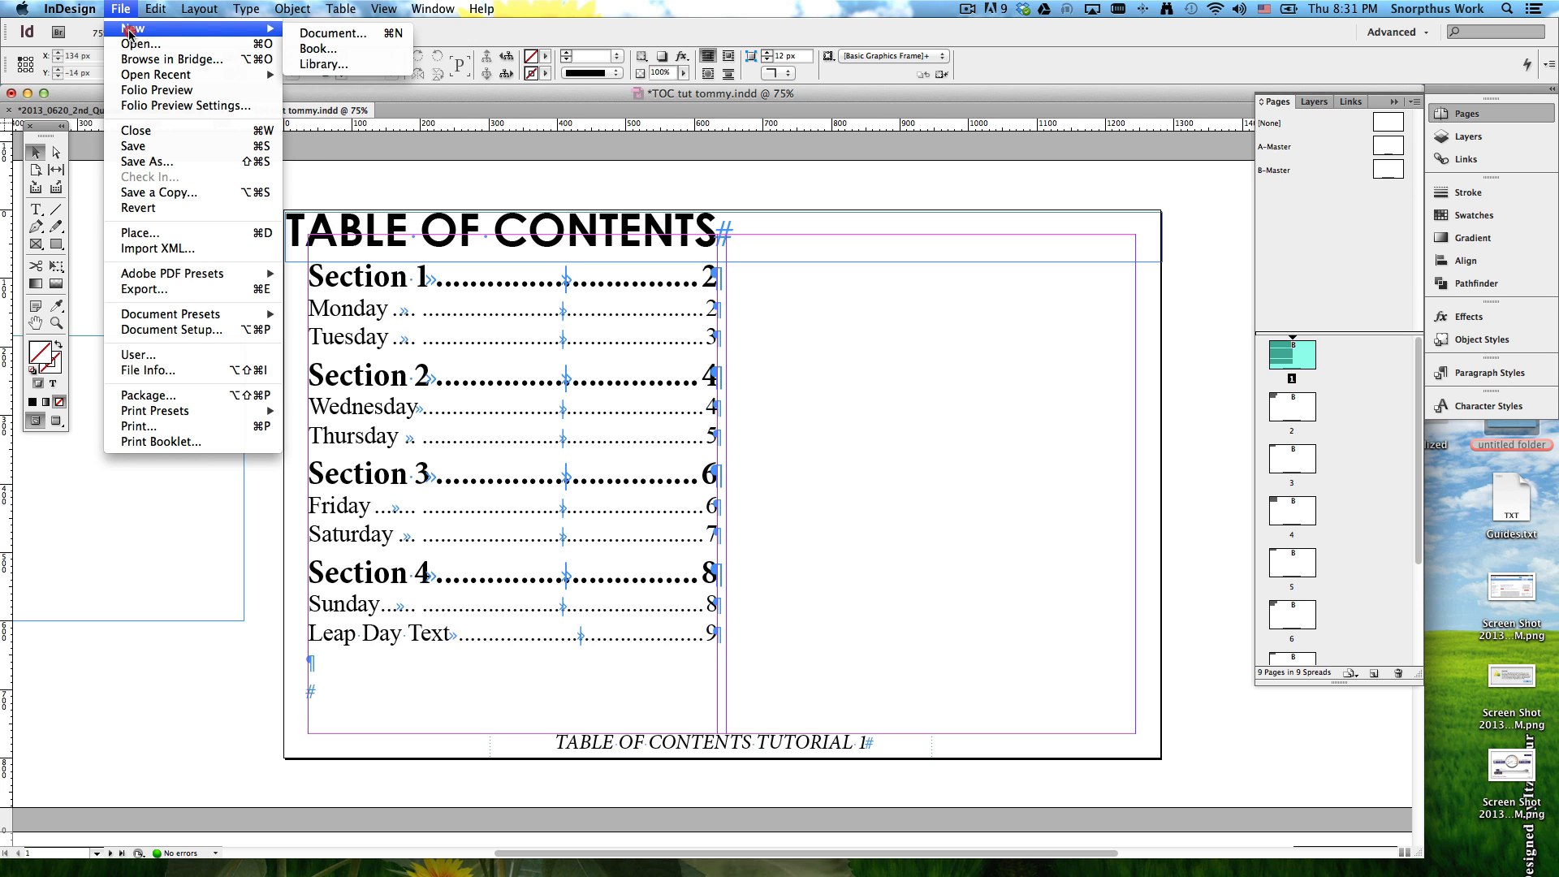
click(315, 36)
click(755, 329)
click(706, 307)
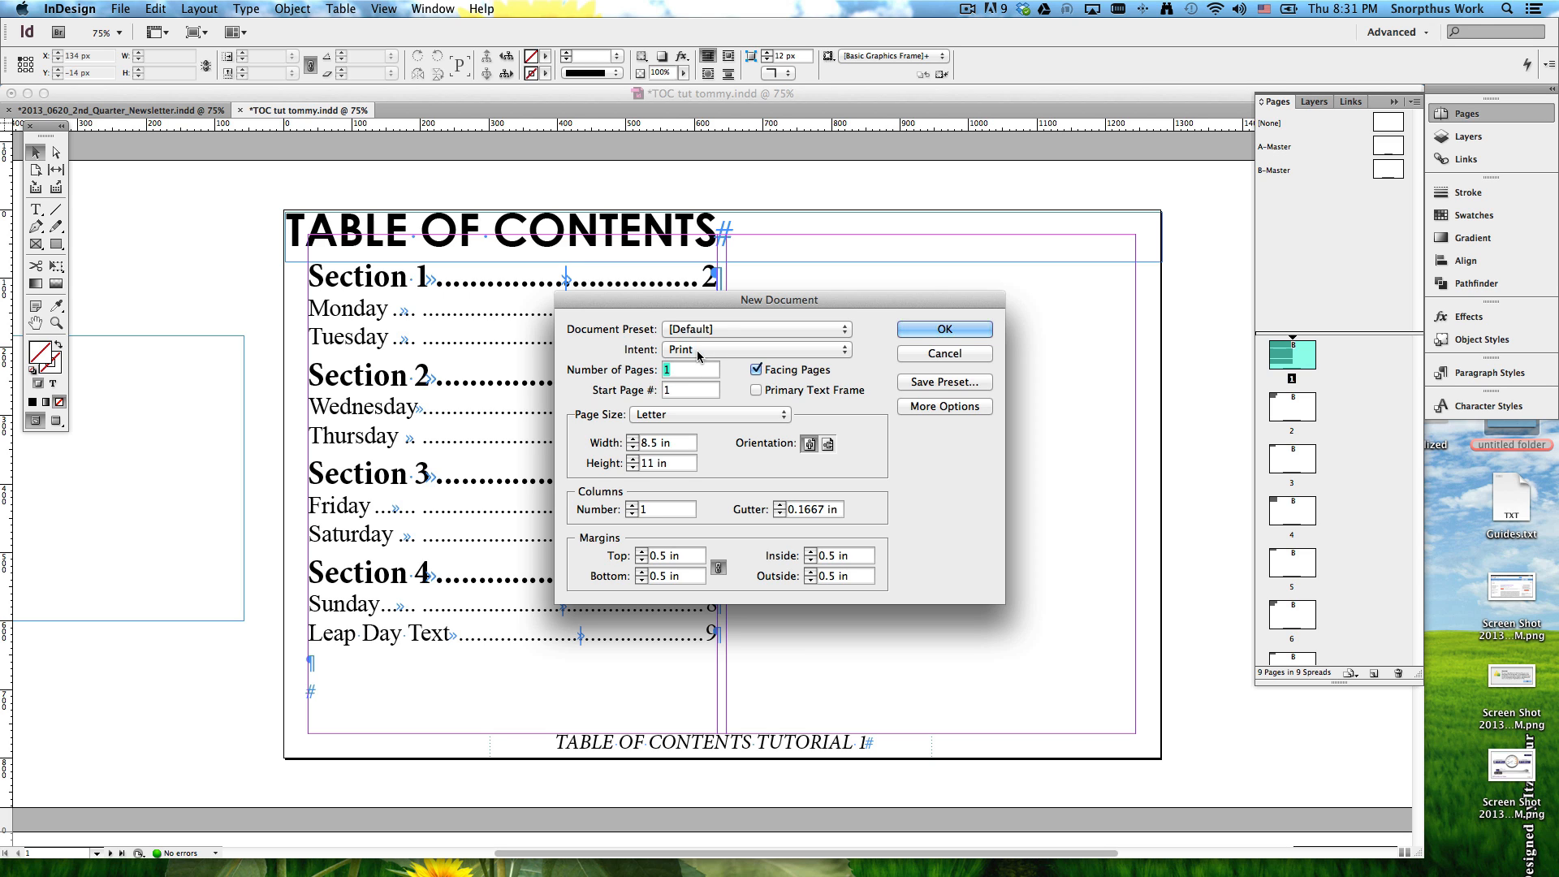
click(683, 350)
click(680, 363)
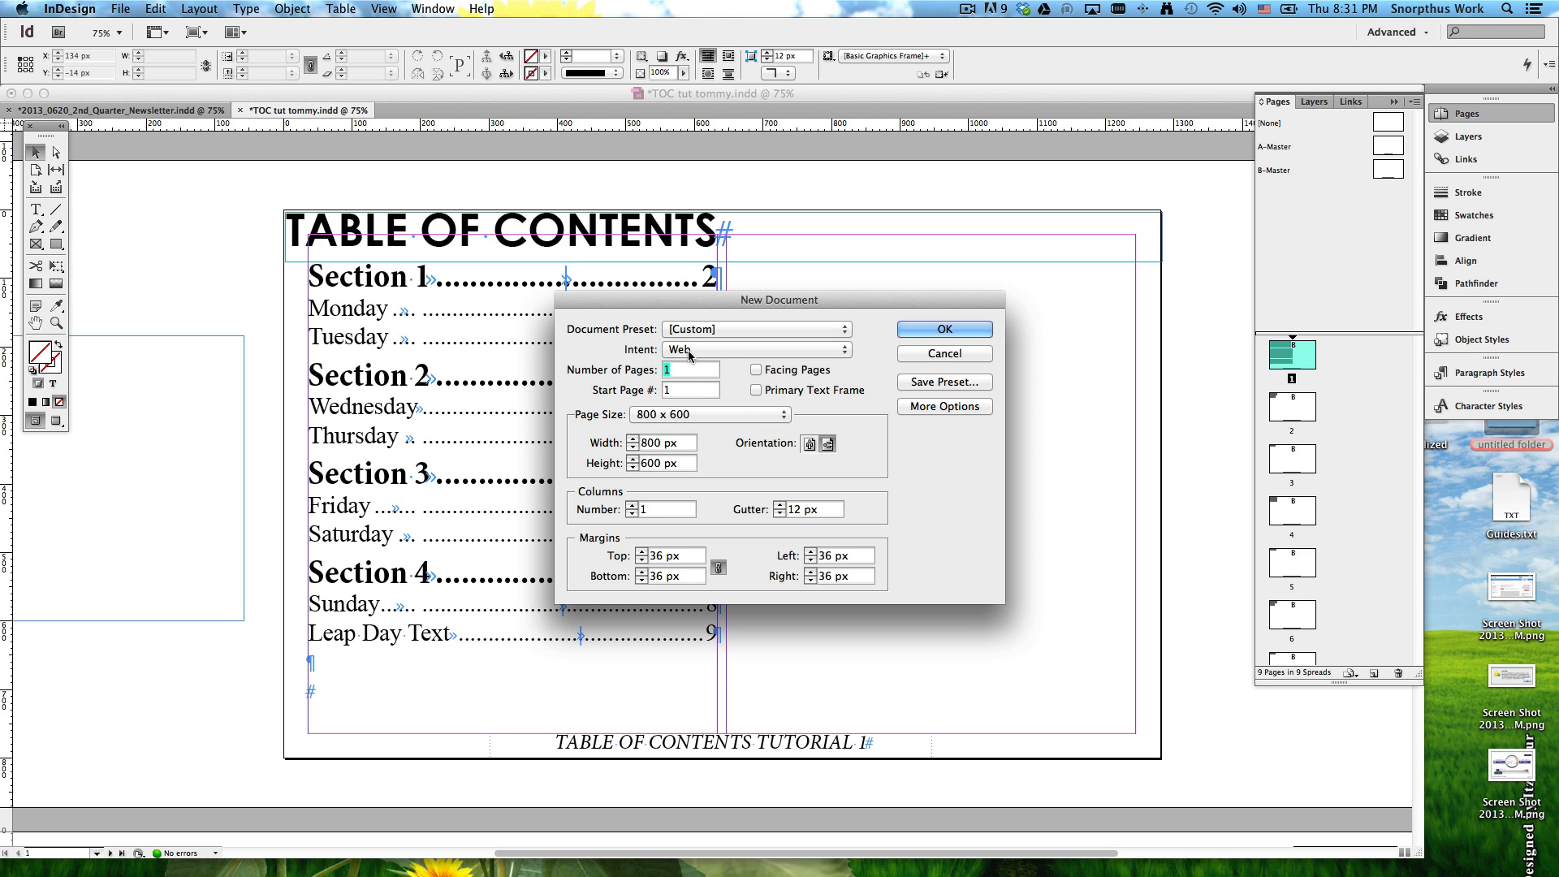
click(697, 350)
click(700, 332)
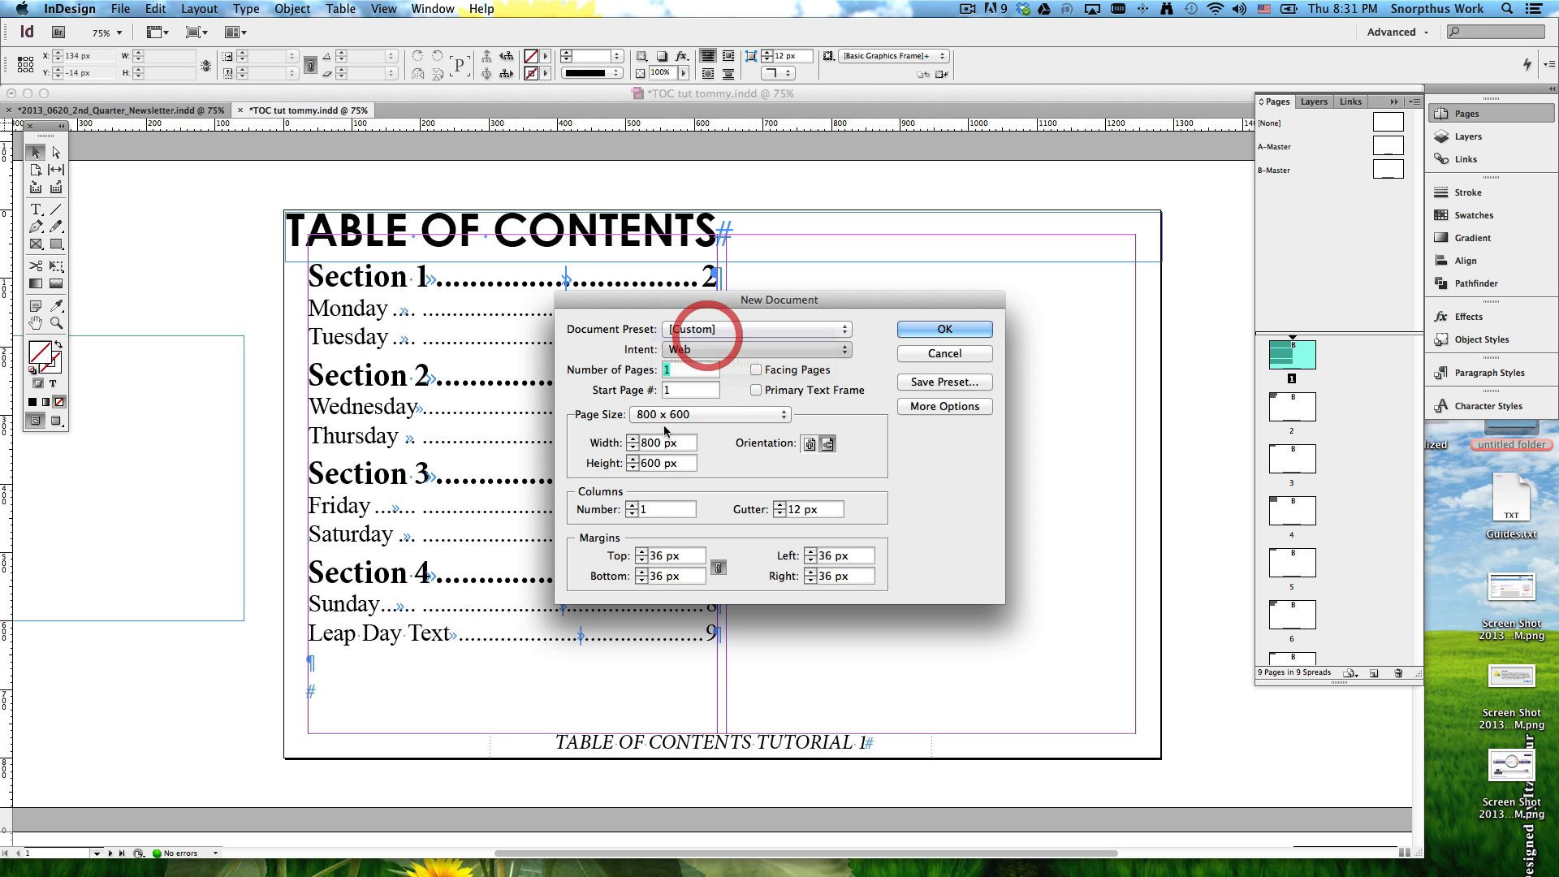
click(697, 350)
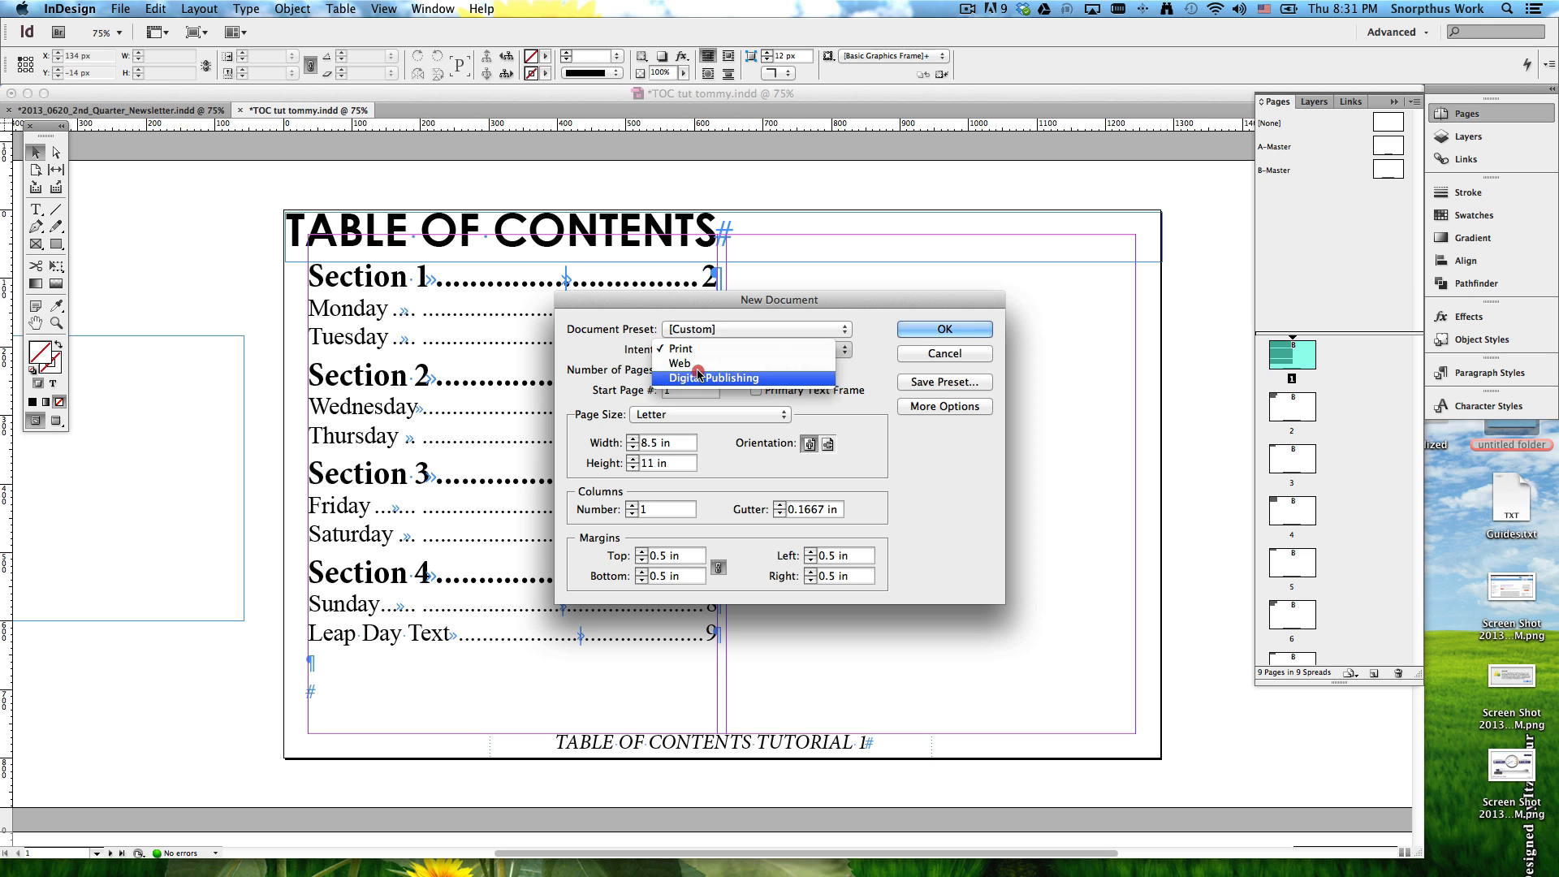
click(687, 395)
Step: Set the page size to 1280 px wide by 800 px high and create the document
triple_click(654, 443)
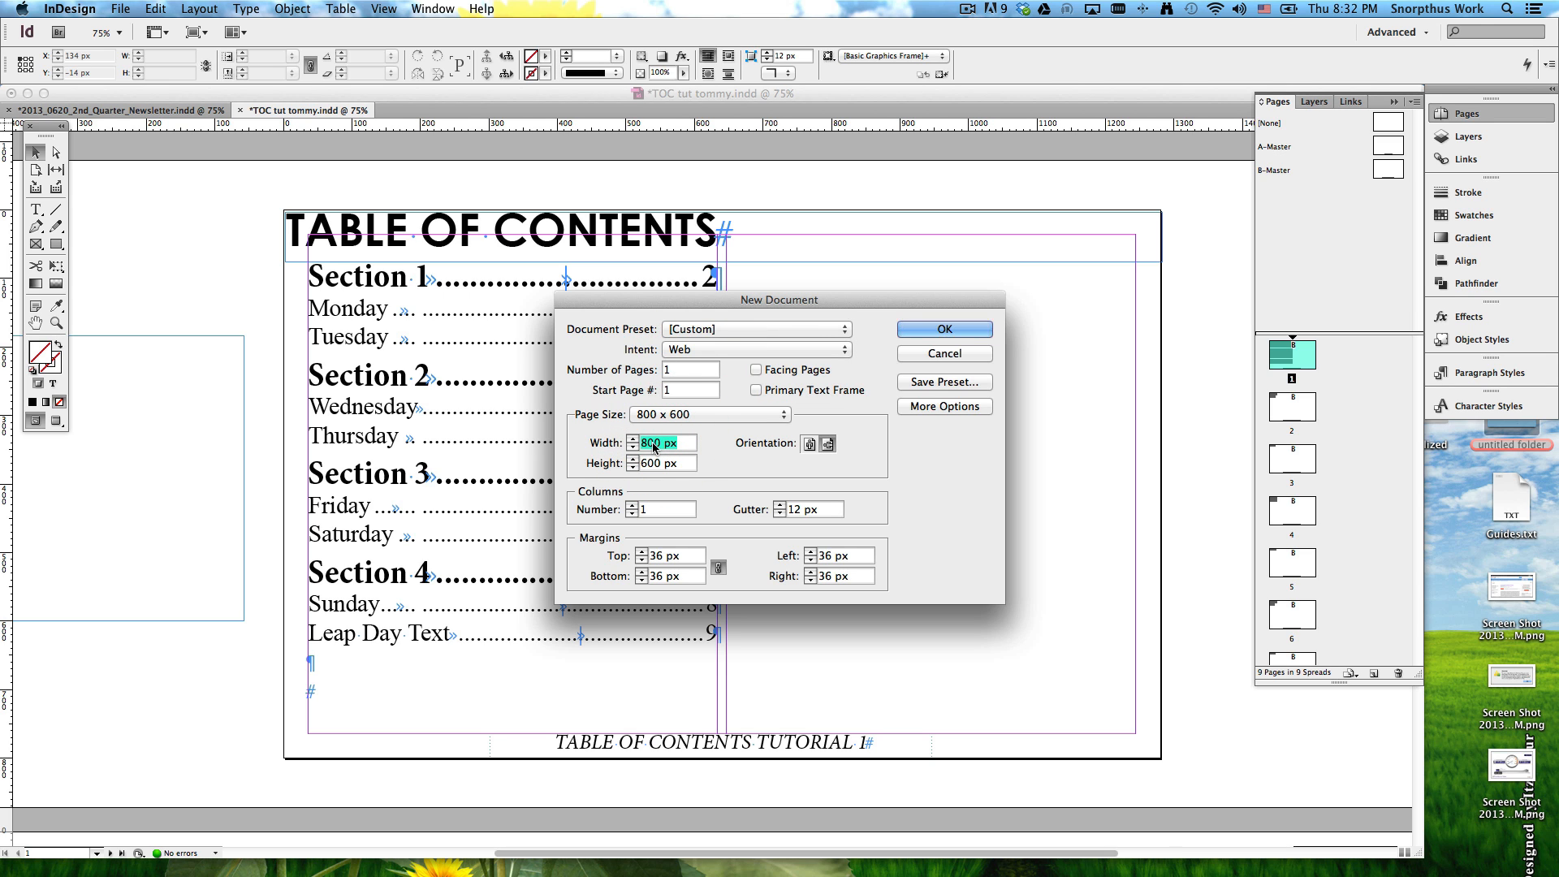
text(1280)
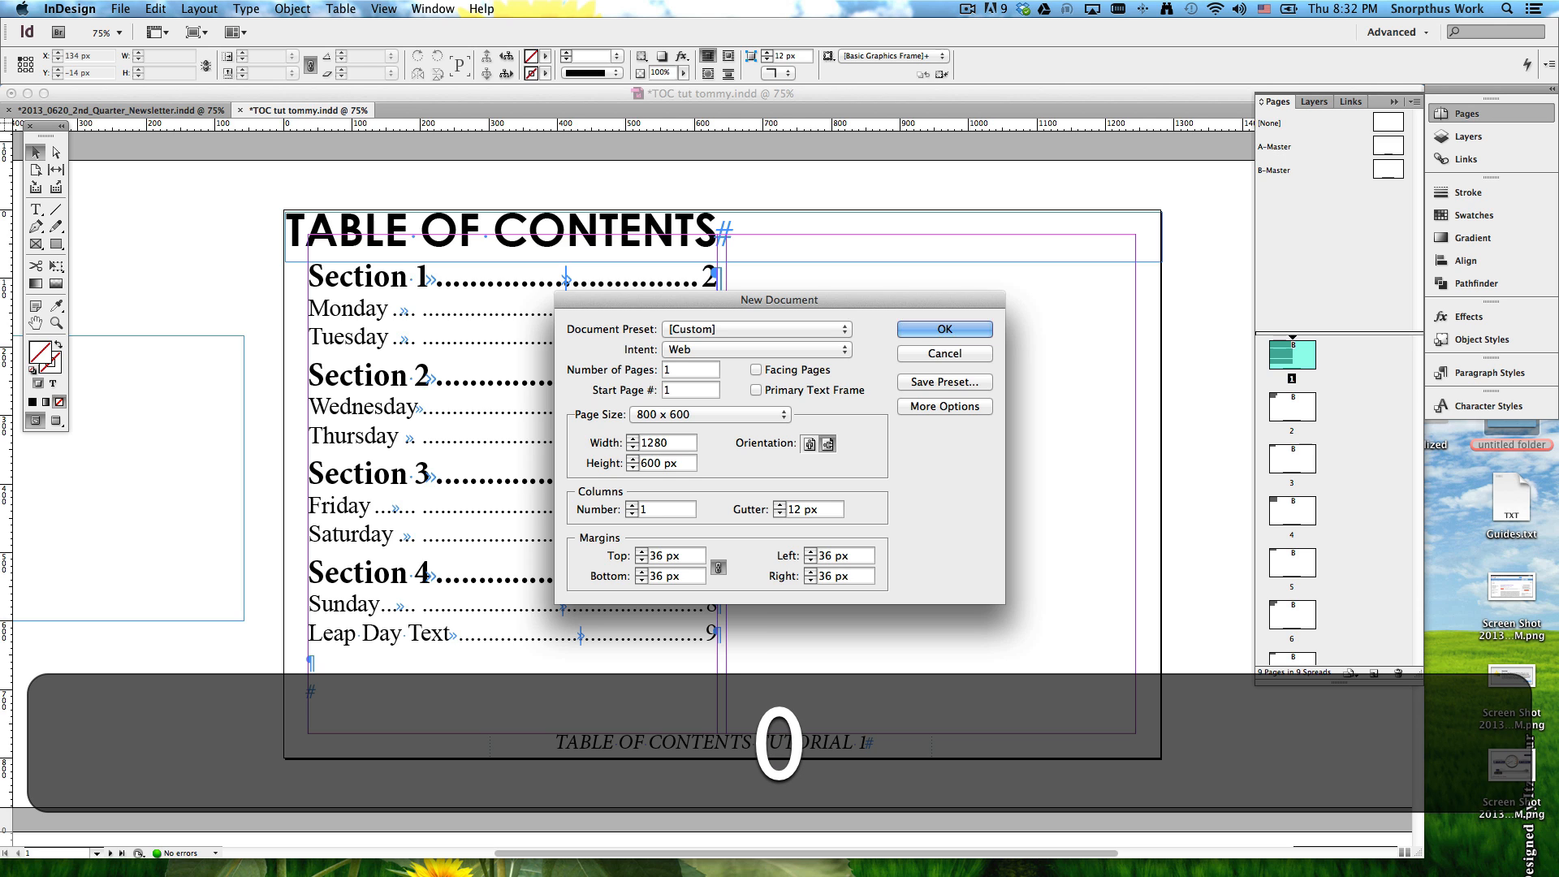
key(Tab)
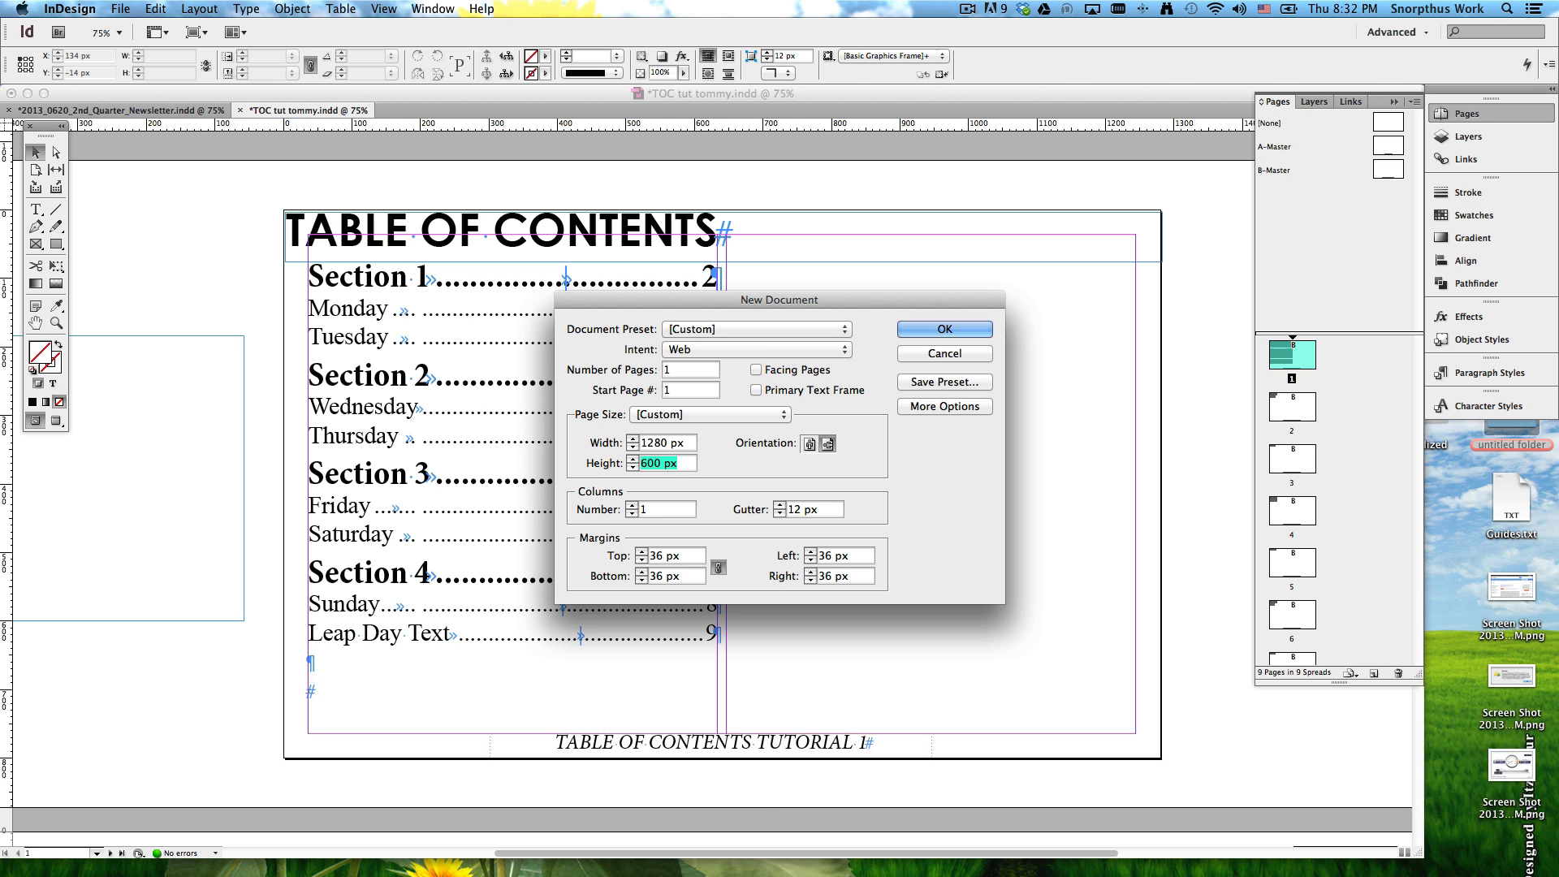
text(800)
click(928, 333)
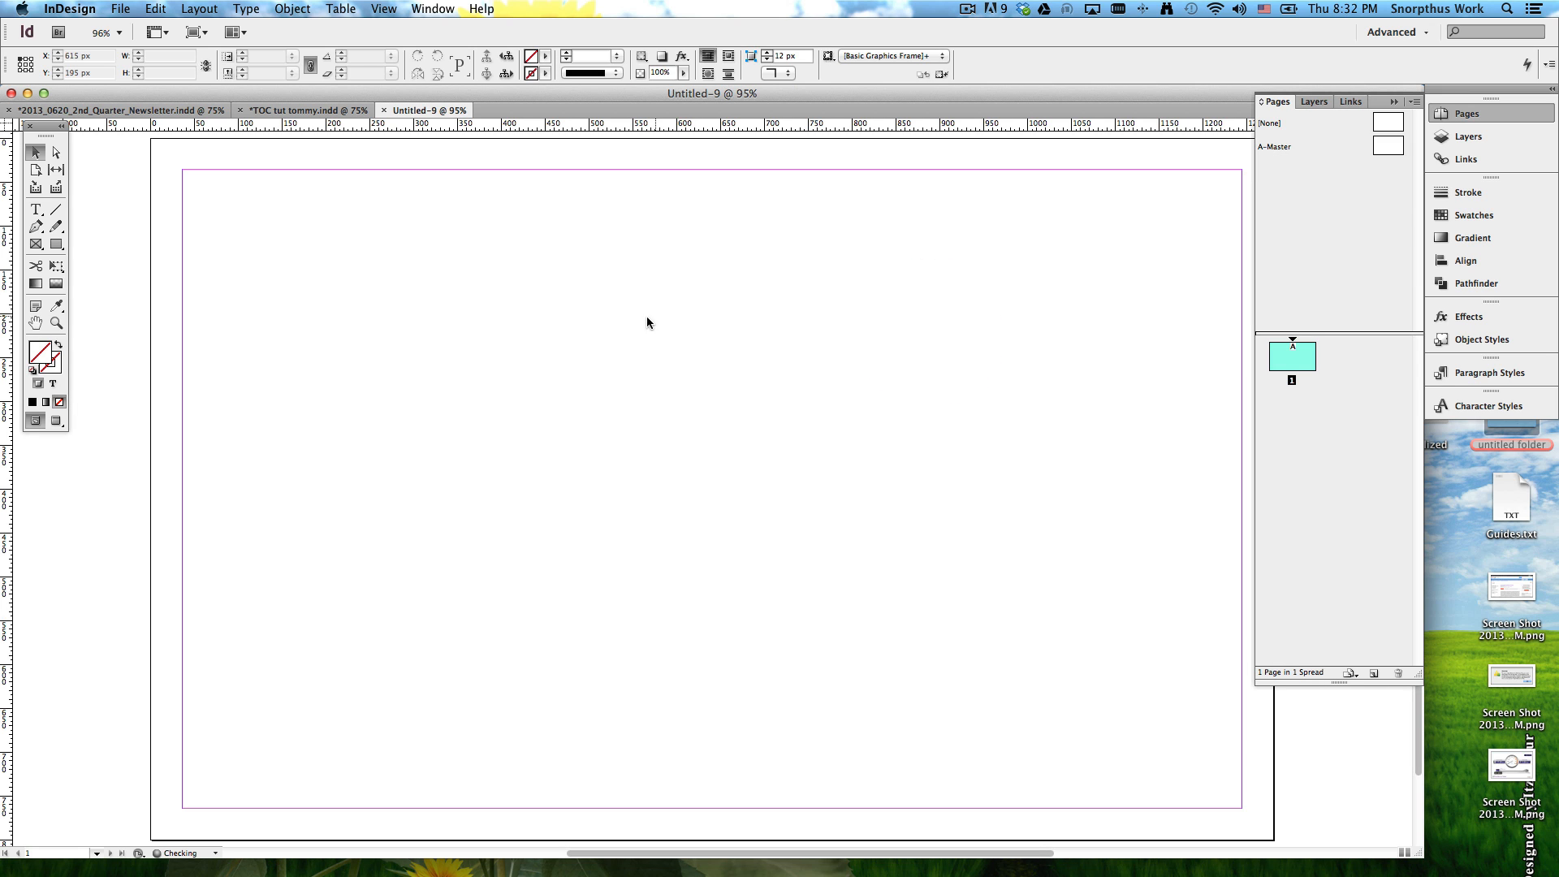
key(super+minus)
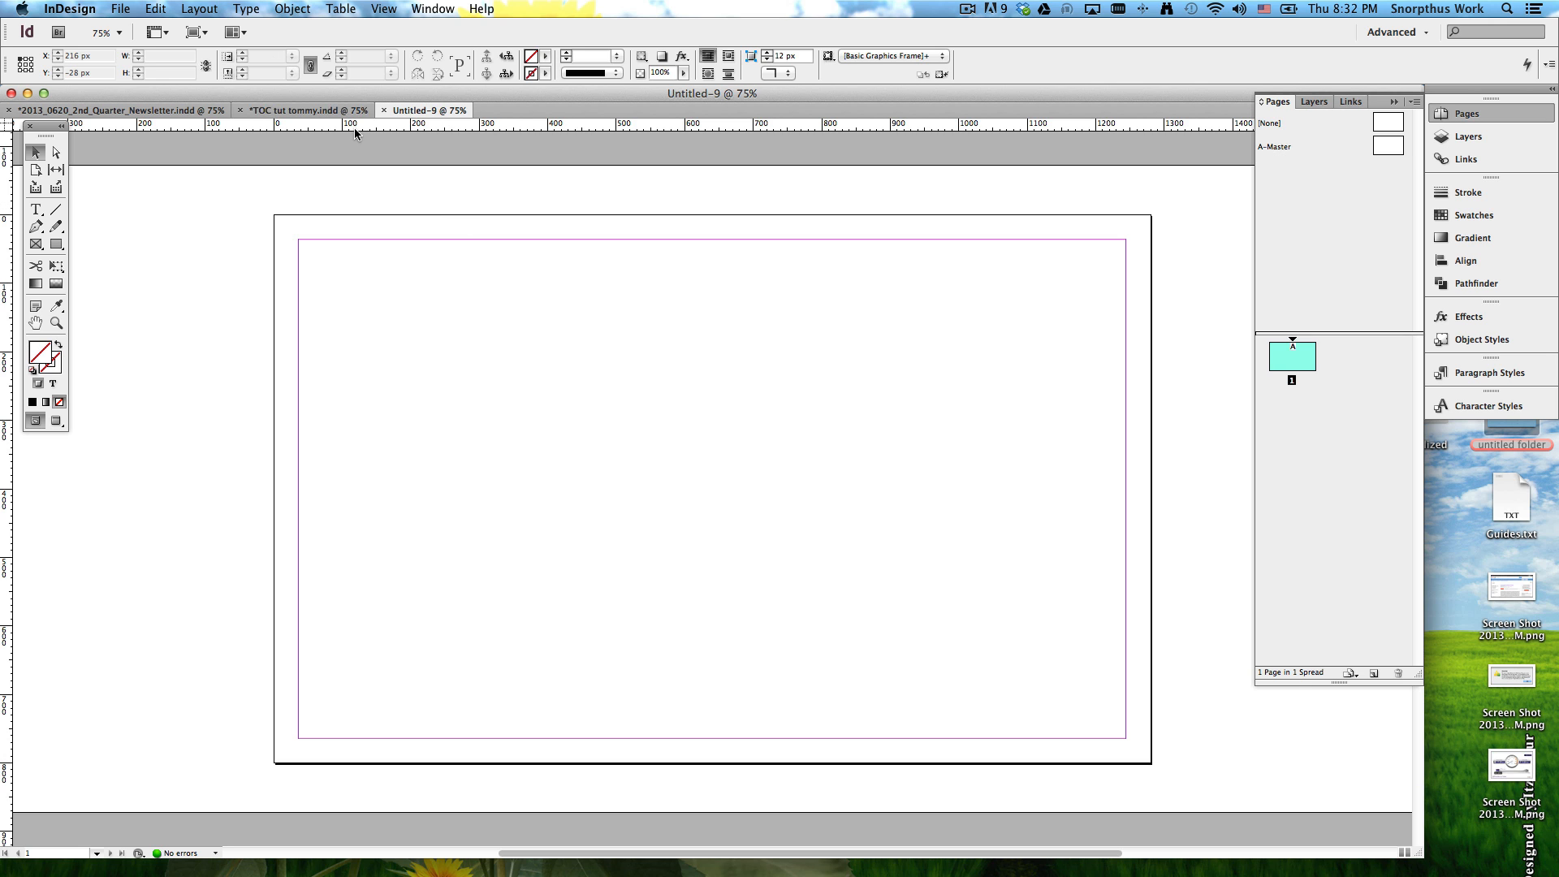
click(156, 9)
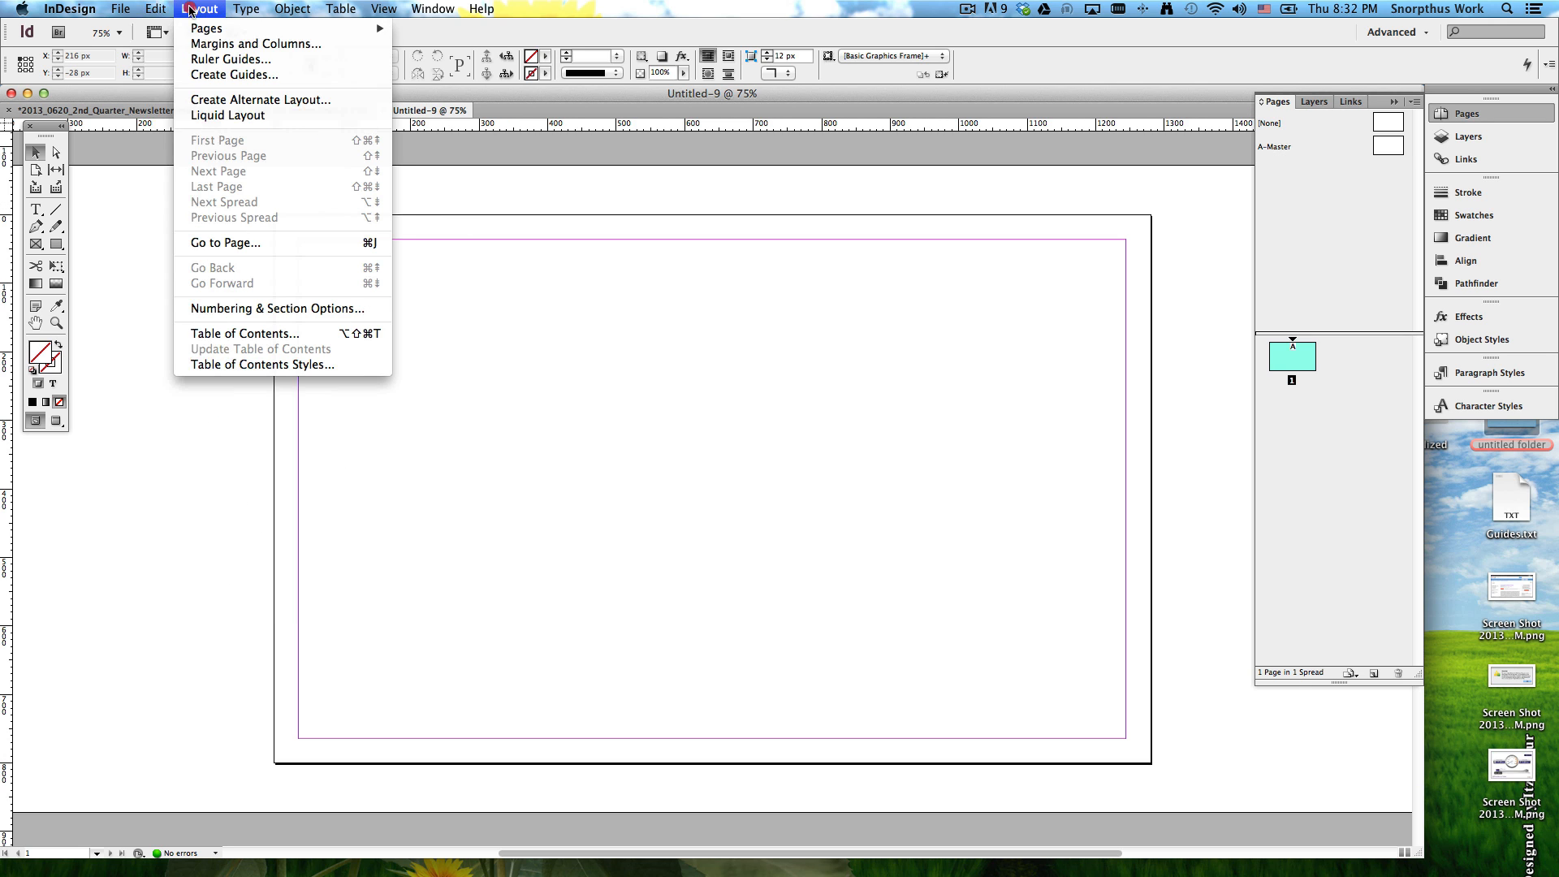
click(193, 42)
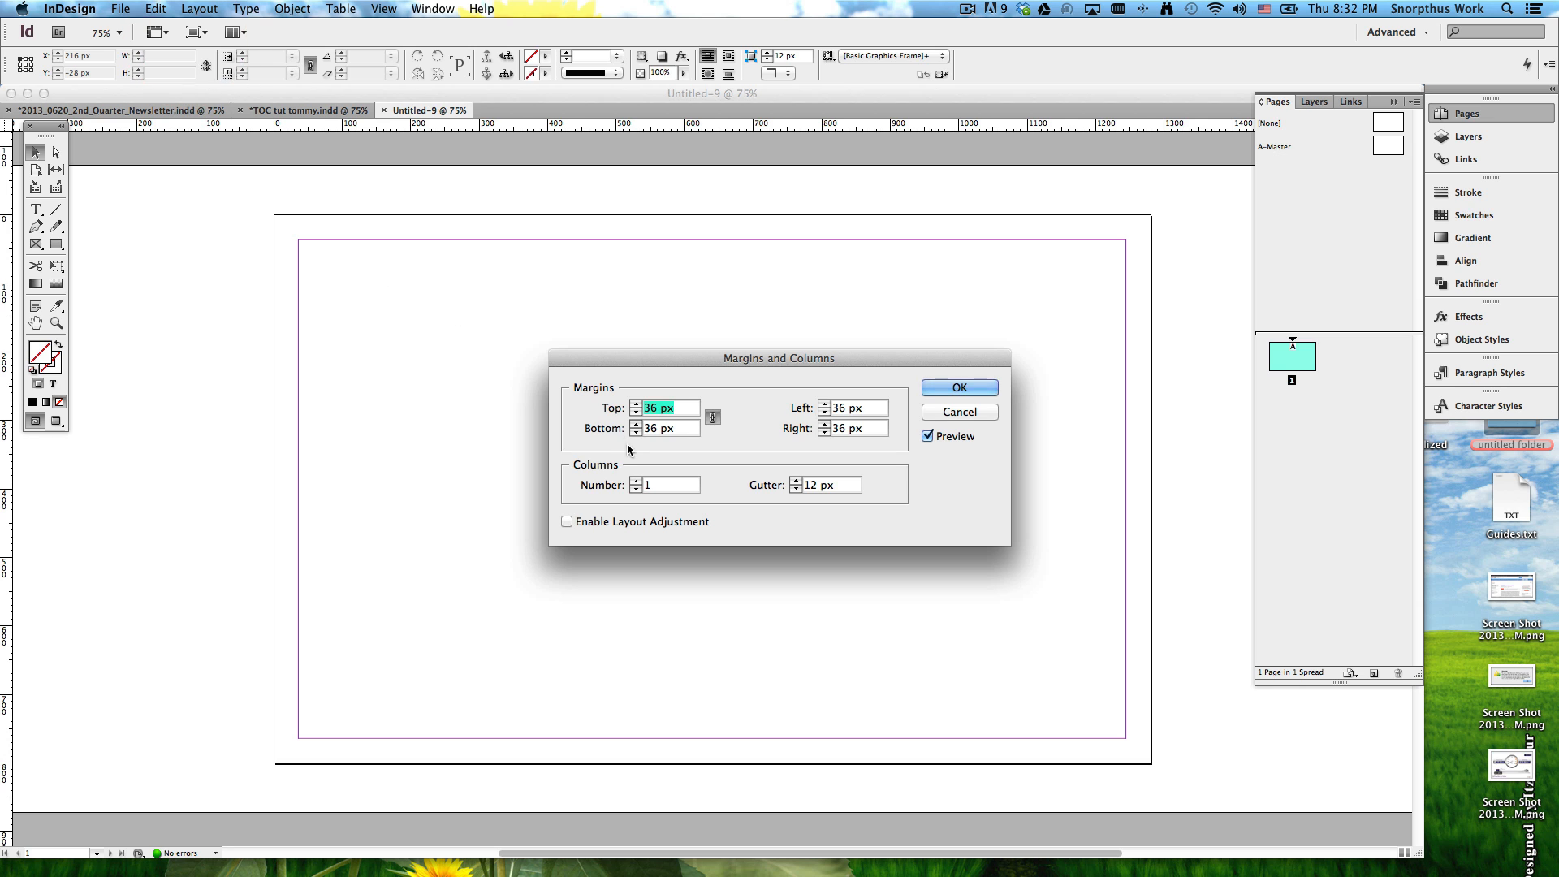
click(957, 411)
Step: Divide the page into 2 columns in the Margins and Columns settings
click(200, 9)
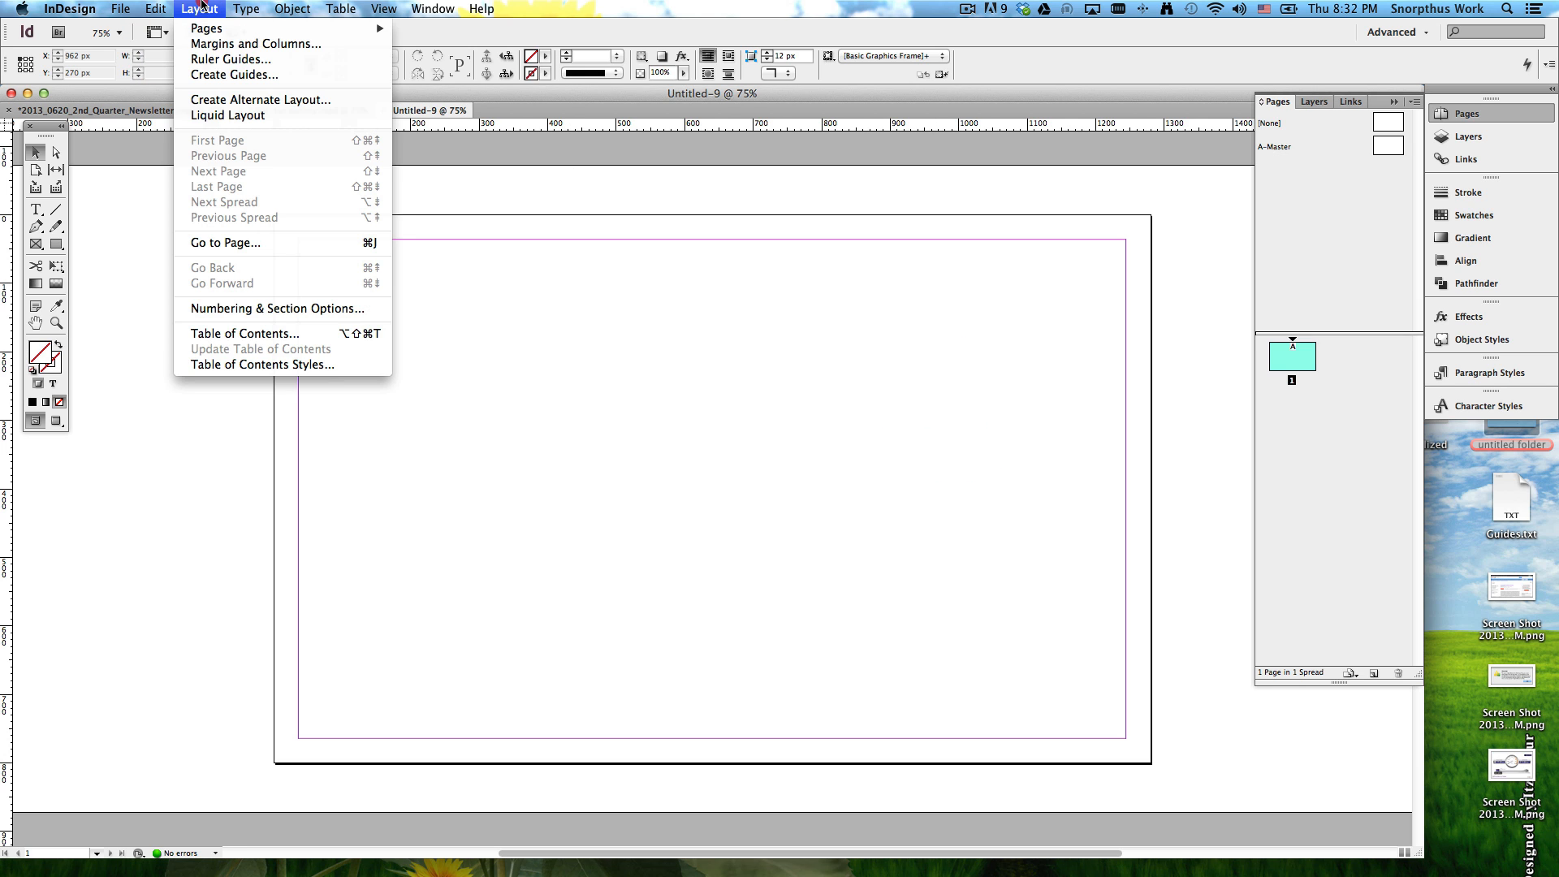
click(215, 45)
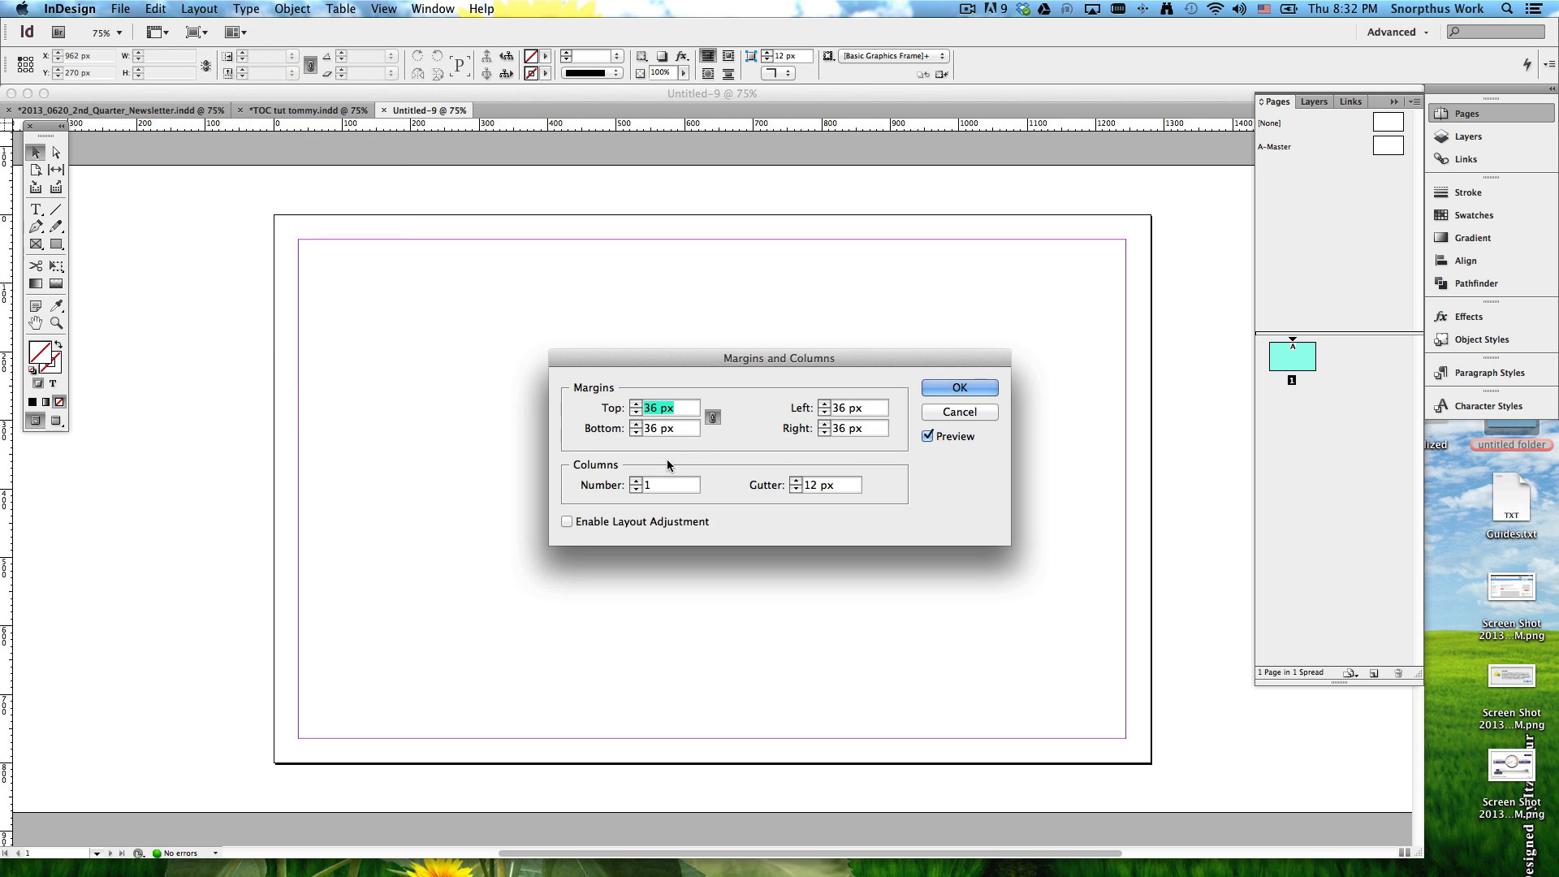
click(635, 482)
click(636, 482)
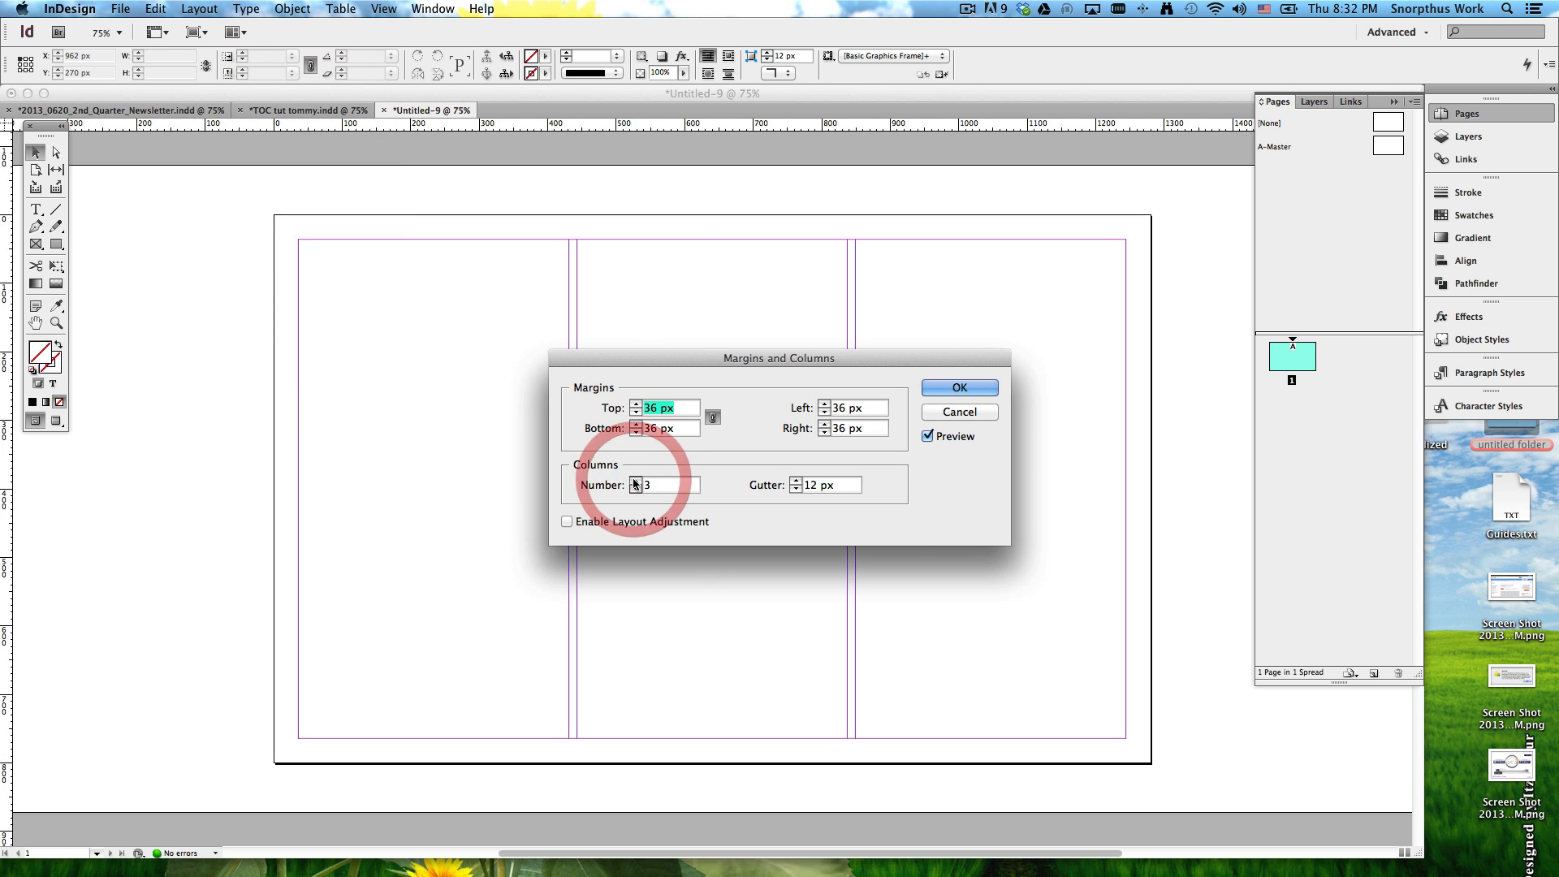
click(636, 482)
click(637, 489)
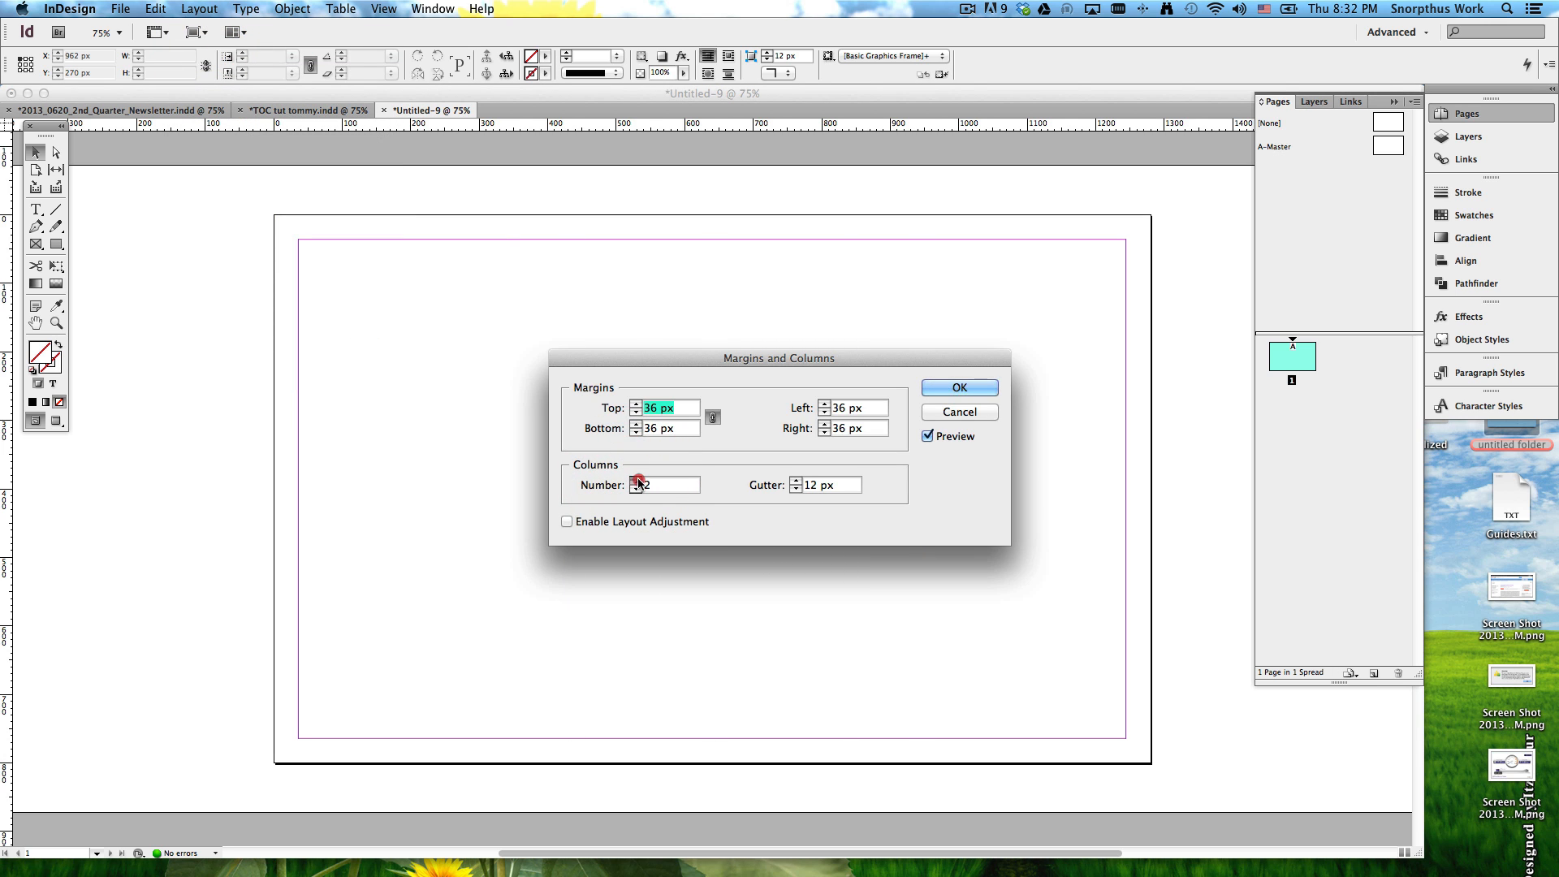
click(636, 489)
click(960, 388)
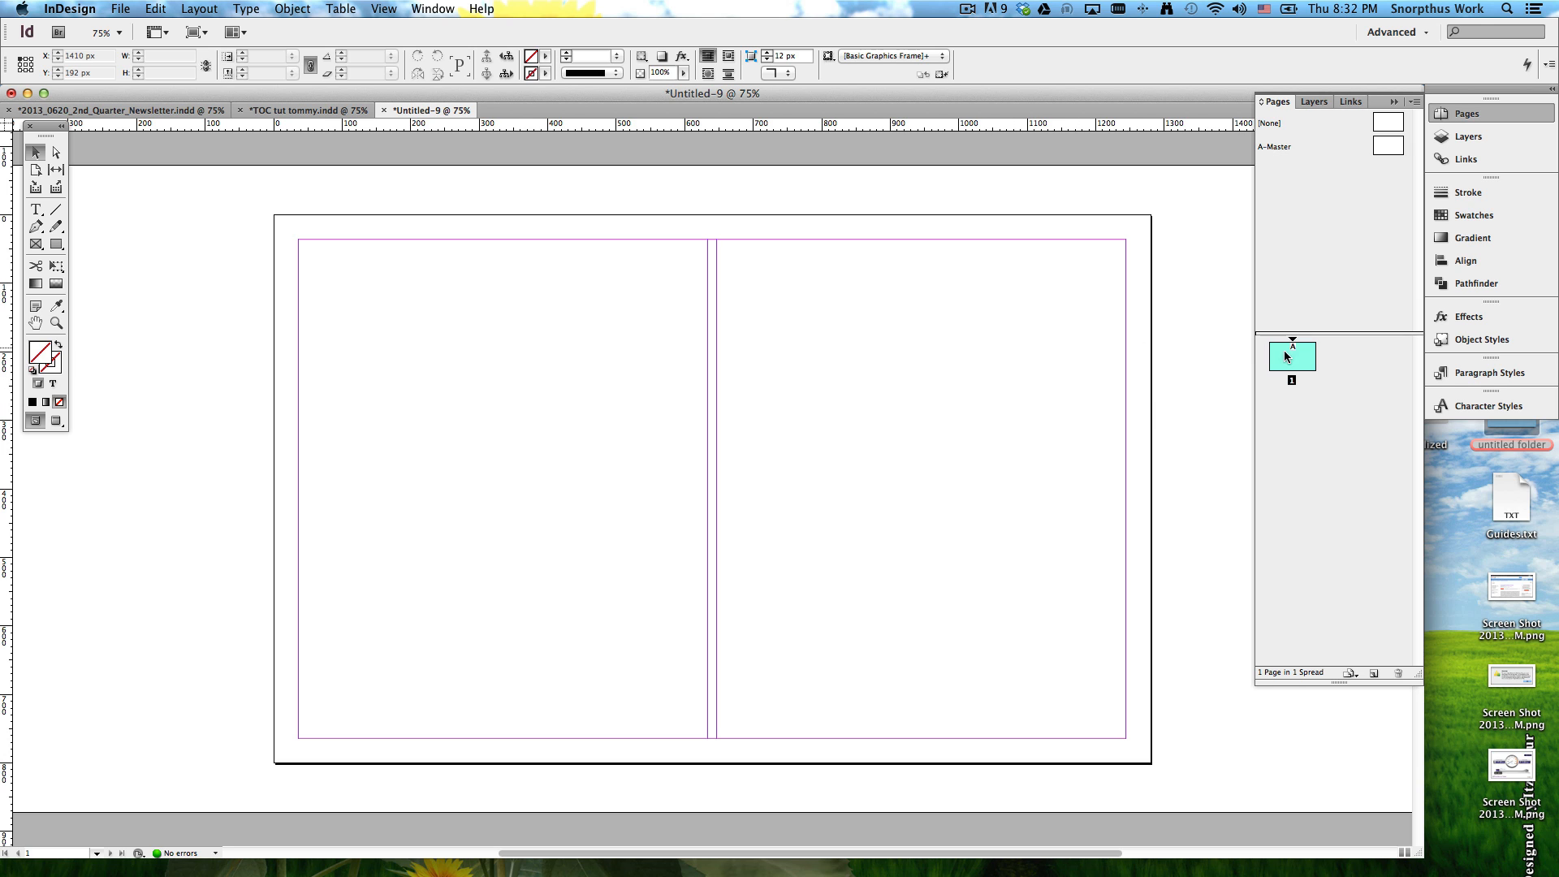
click(1306, 406)
double_click(1292, 359)
click(1127, 416)
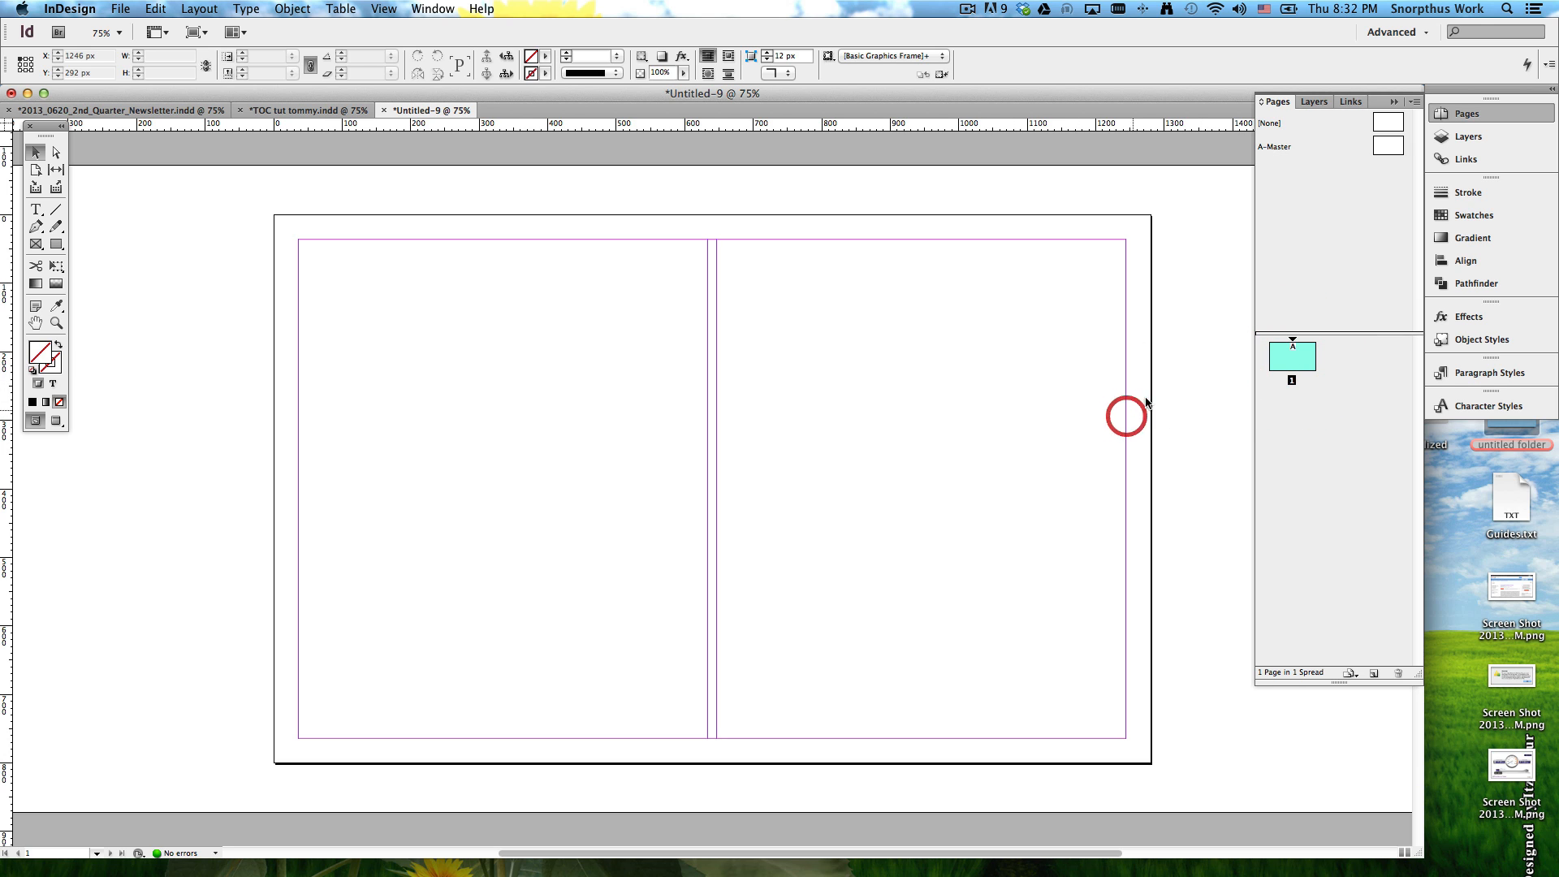
Step: Collapse the page list, try the Interactive for PDF workspace and return to the Advanced workspace
click(1393, 101)
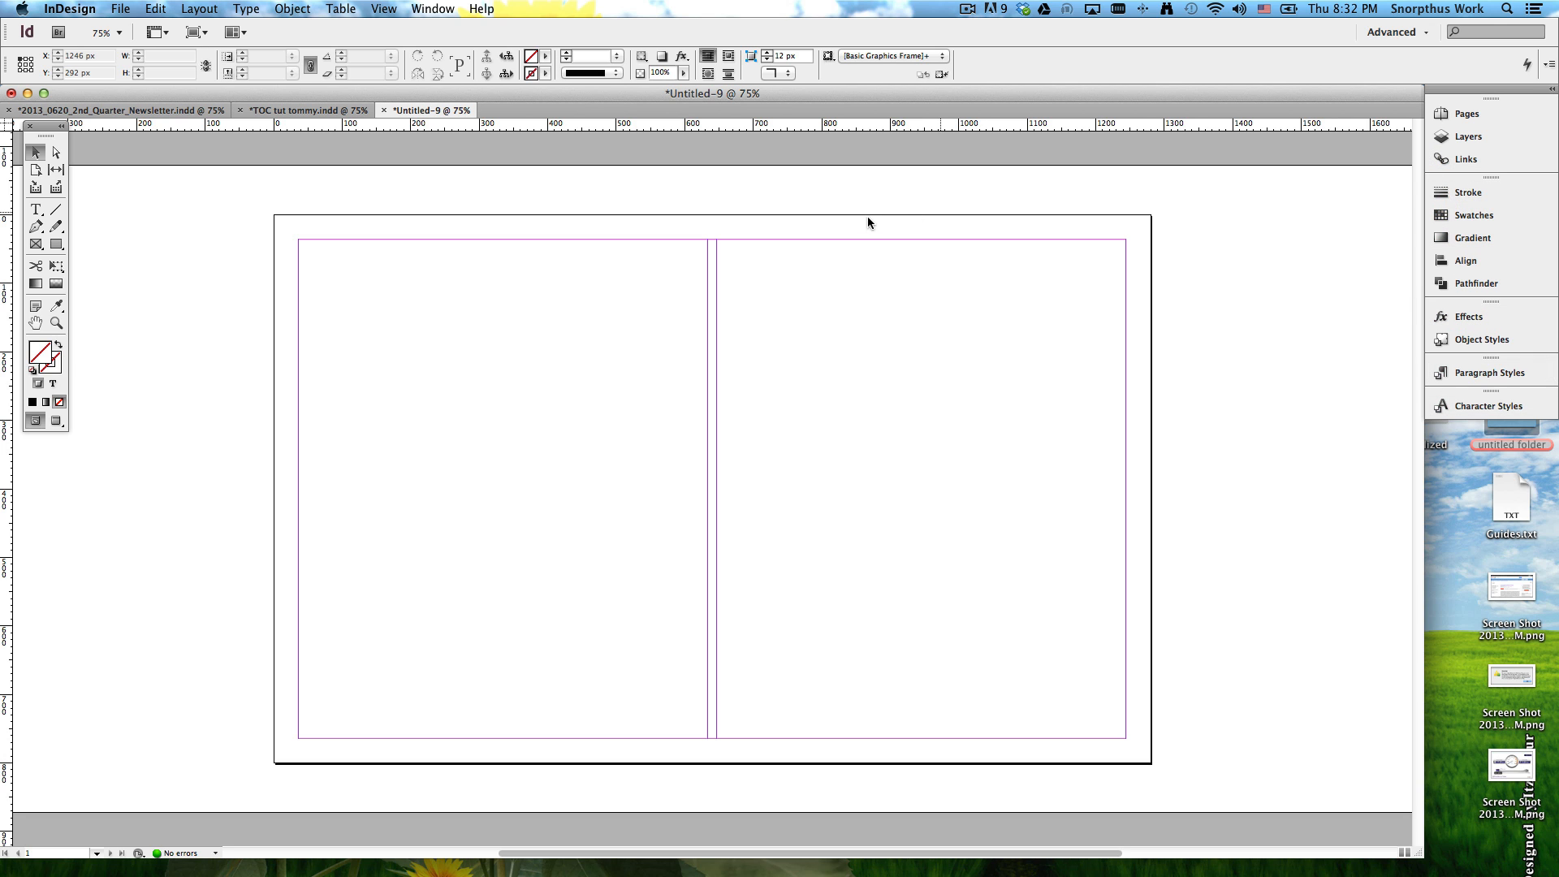
click(419, 8)
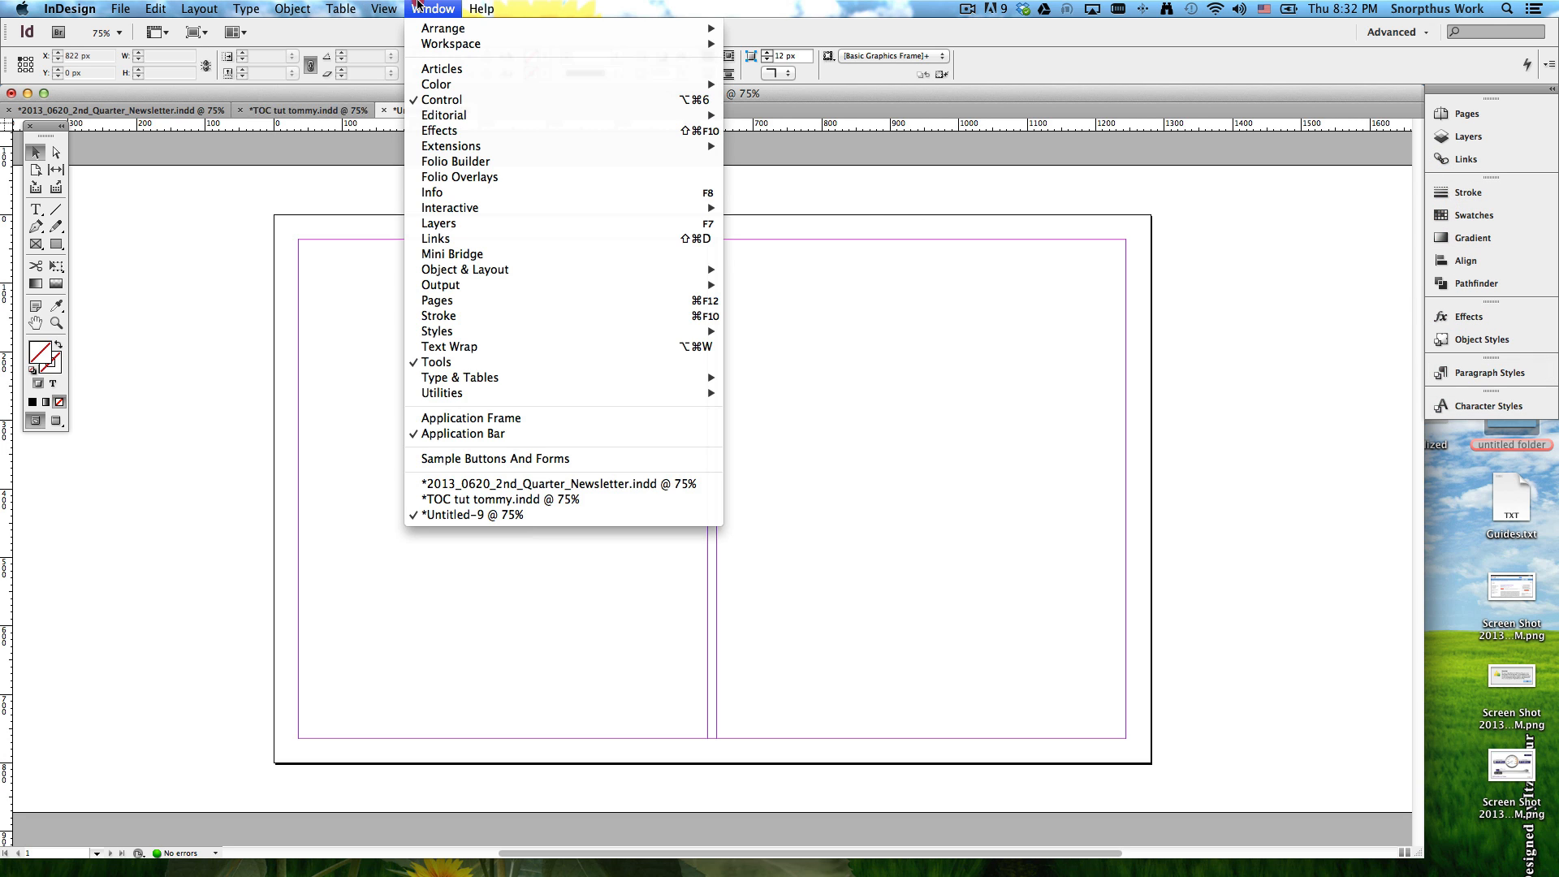
mouse_move(448, 44)
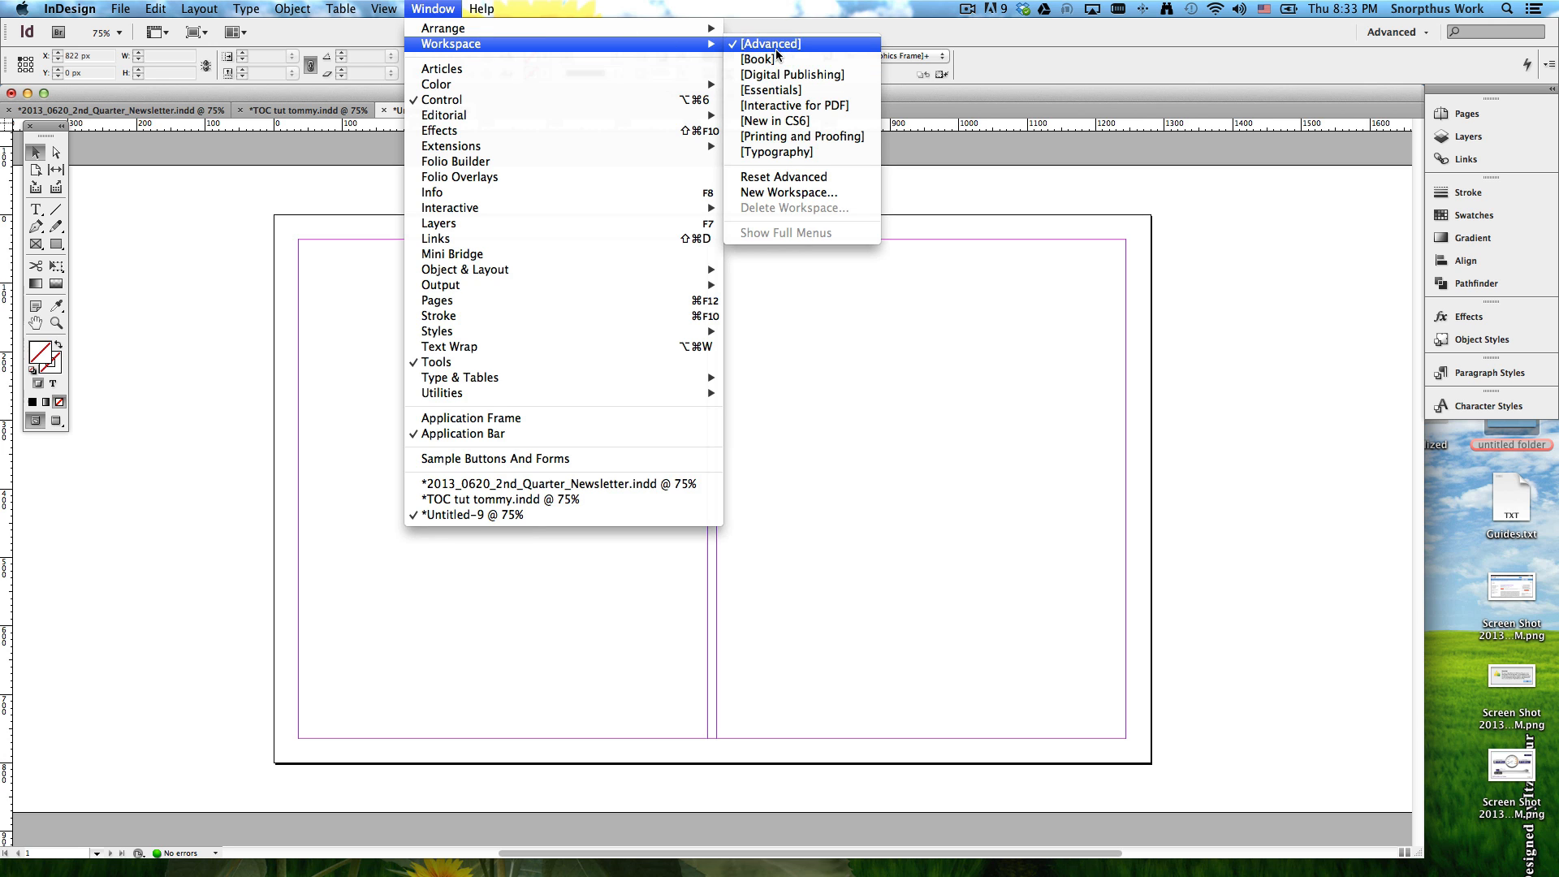
click(795, 105)
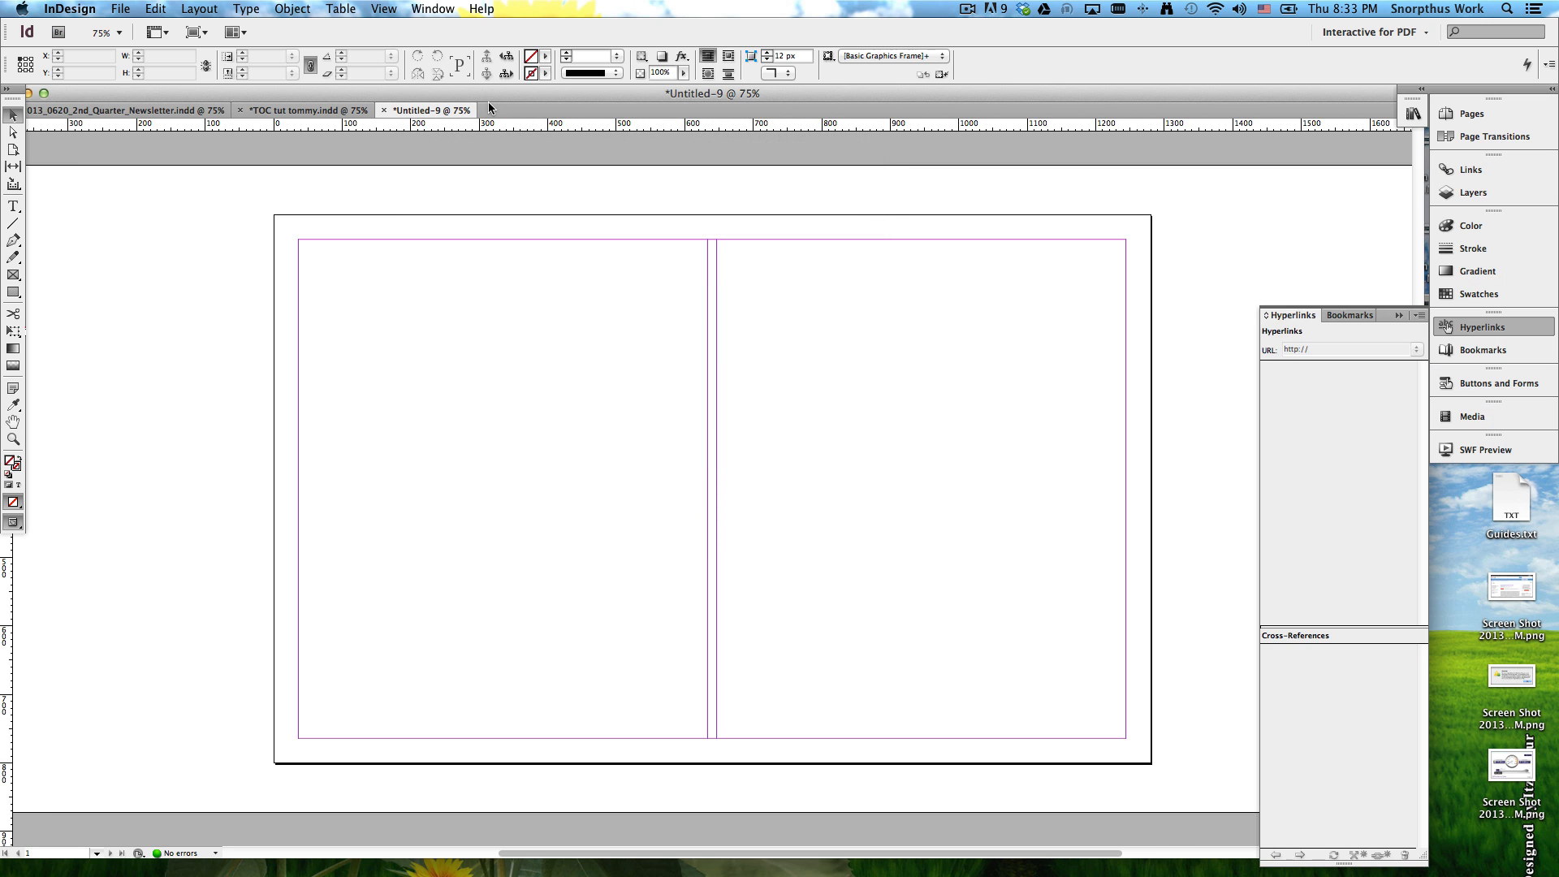
click(393, 7)
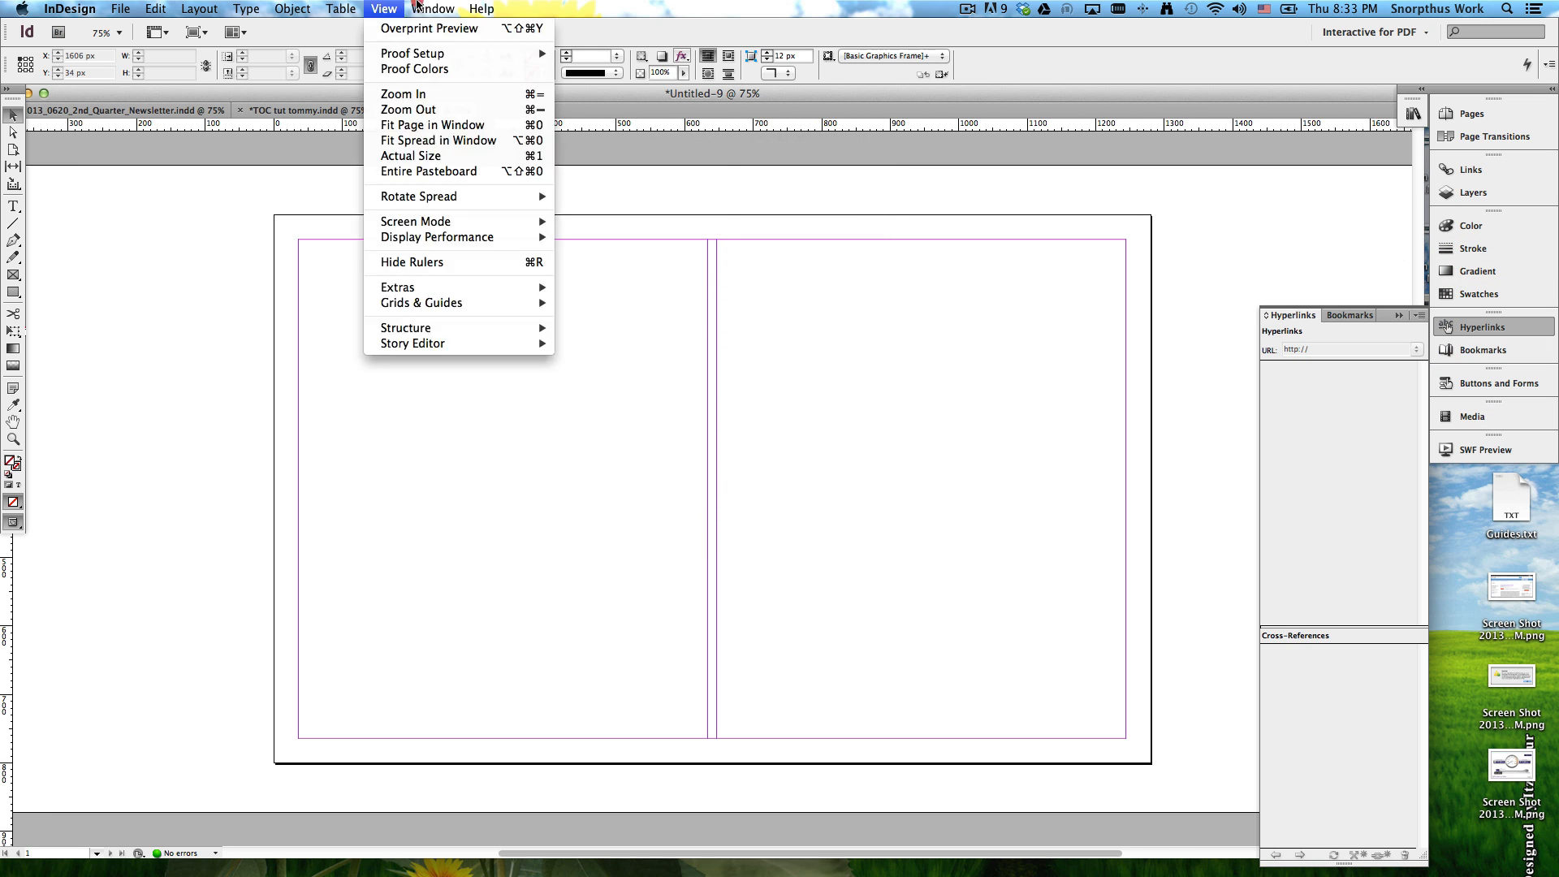
mouse_move(445, 8)
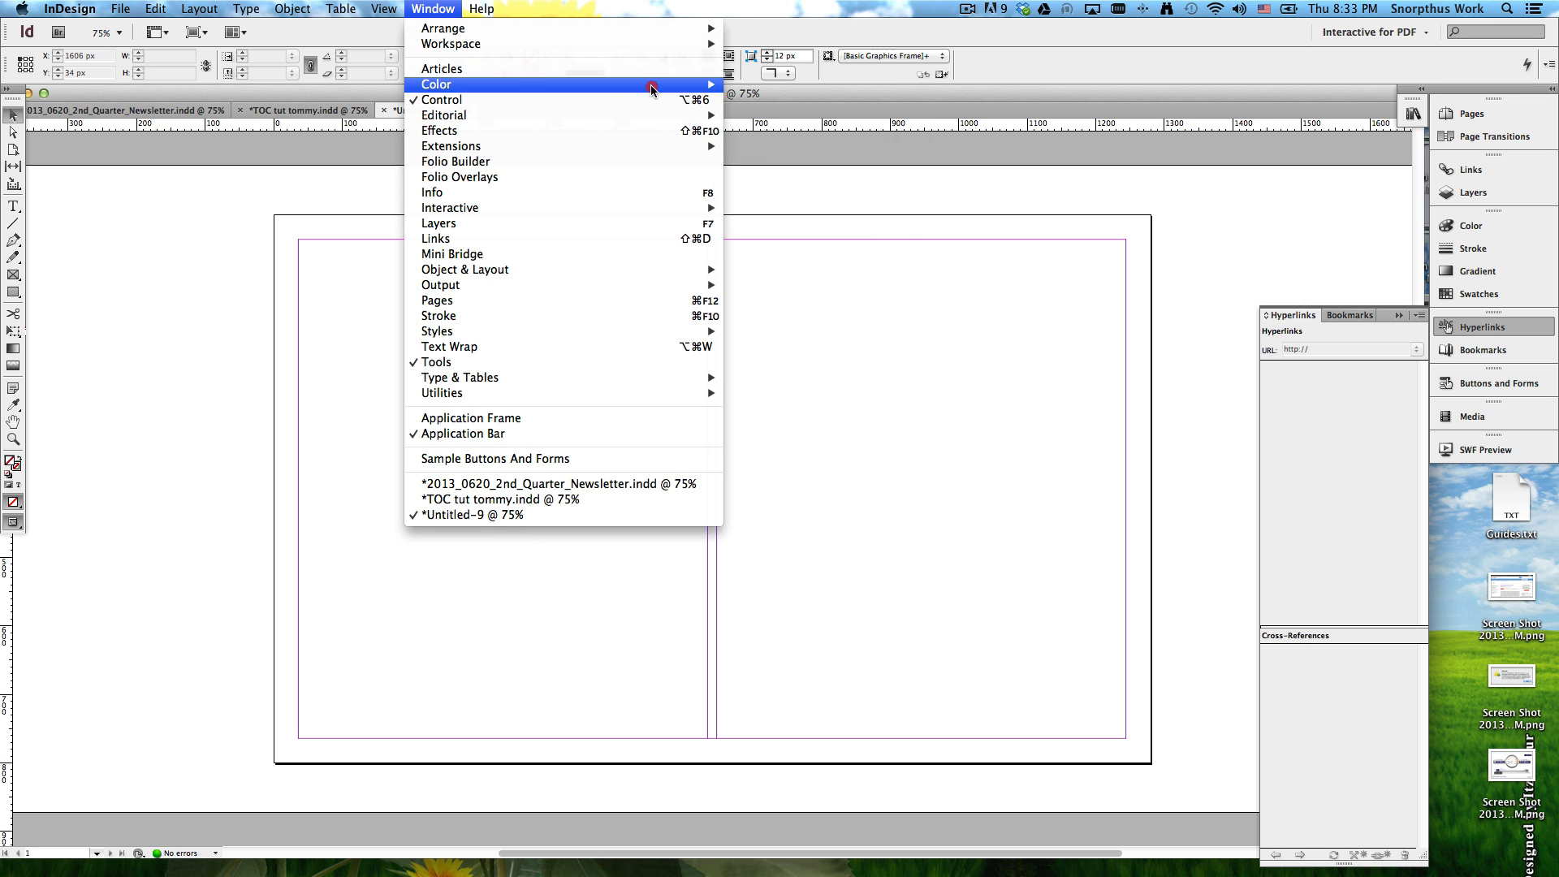
mouse_move(687, 45)
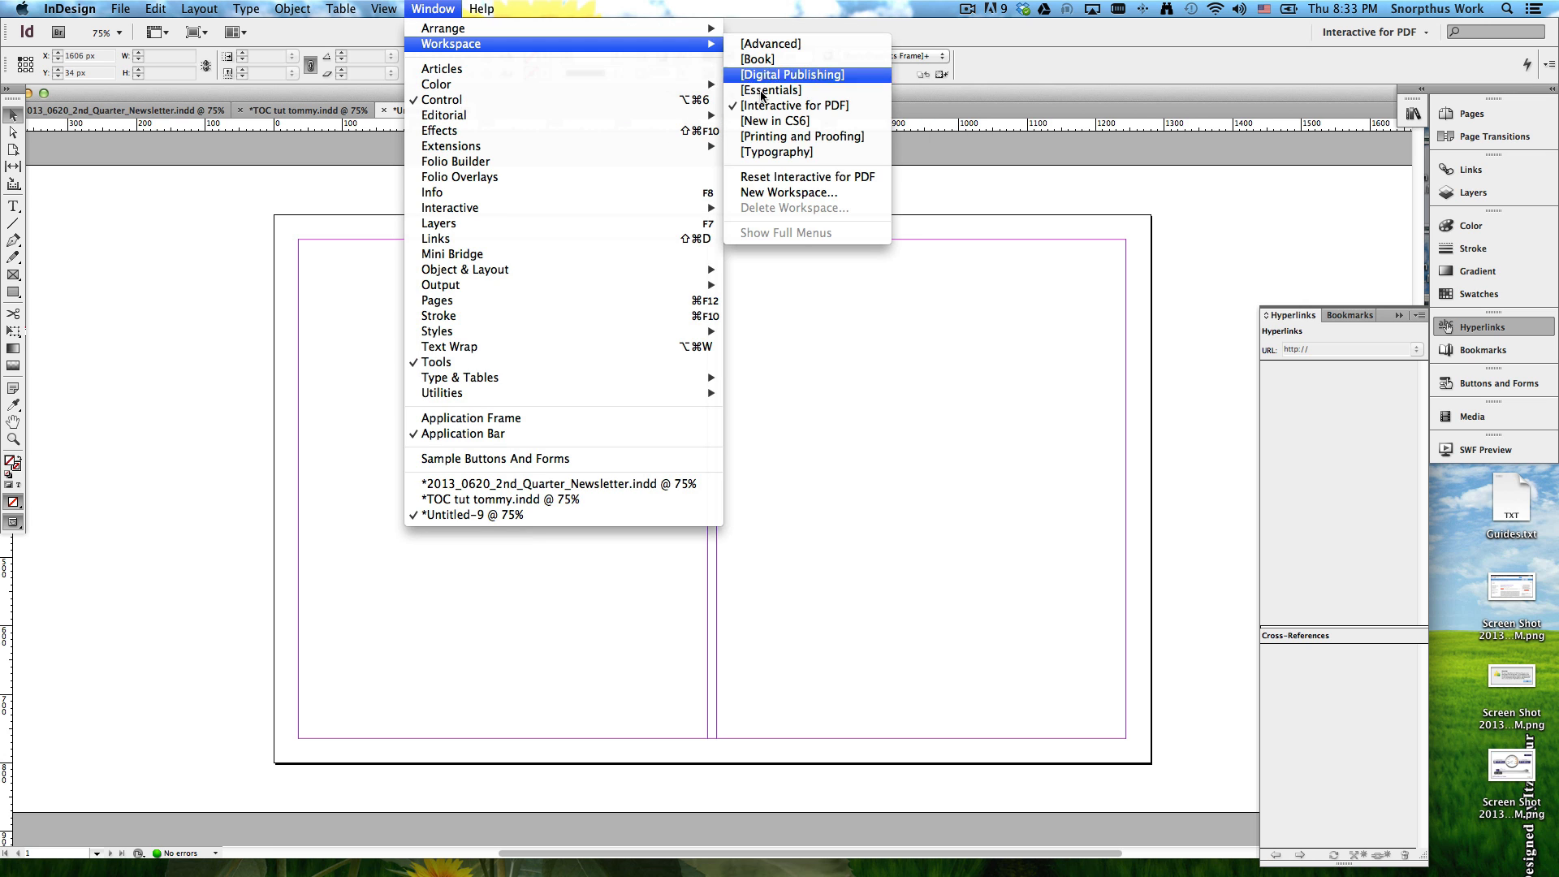
click(773, 46)
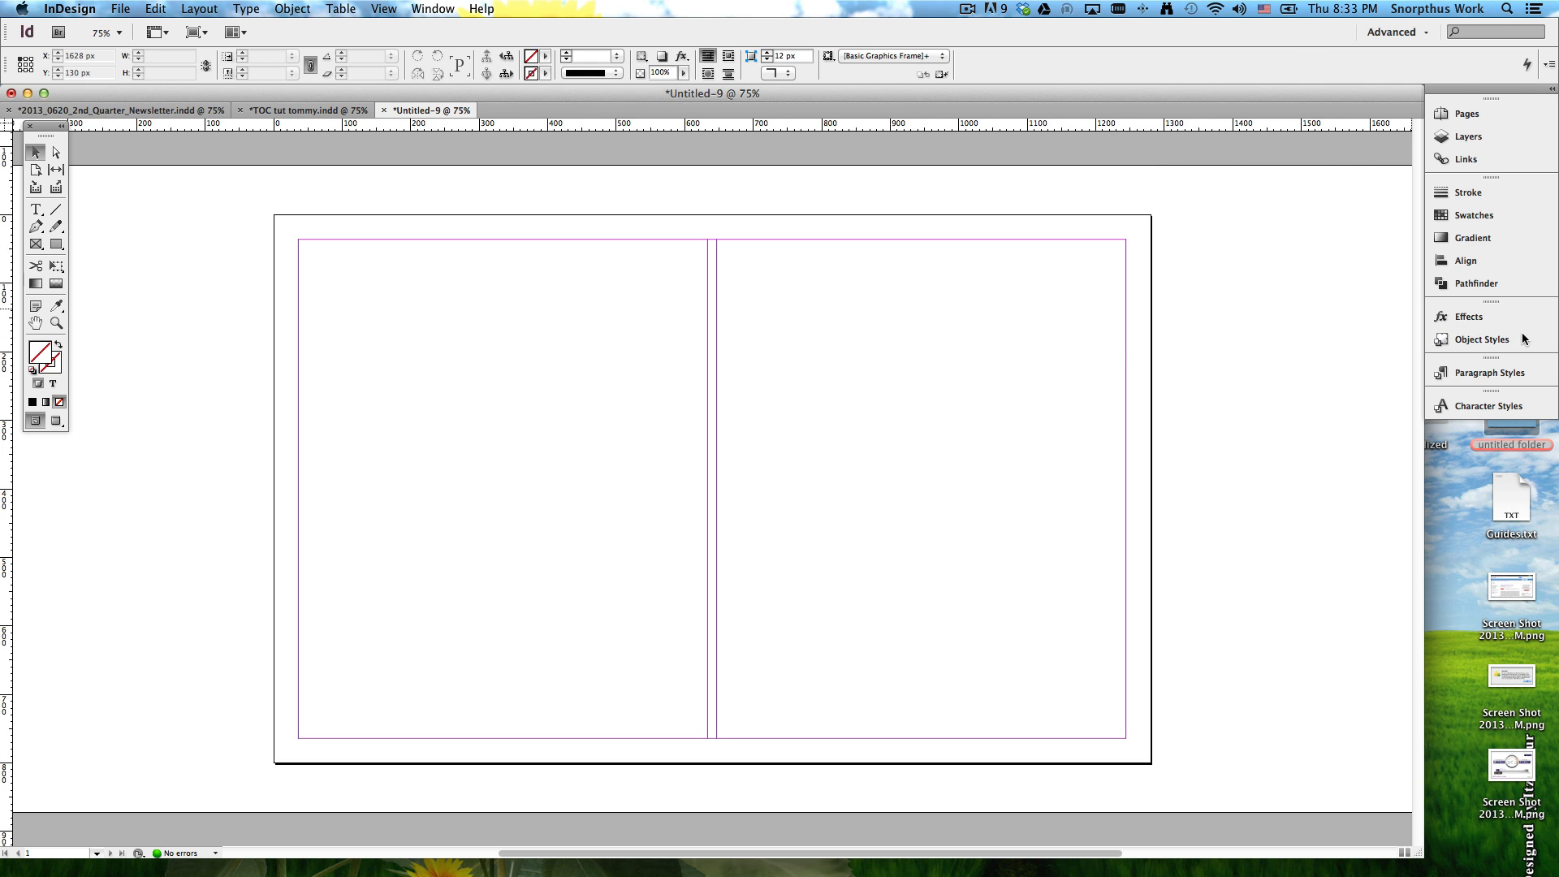
Step: Duplicate page 1, and duplicate the two resulting pages together to make four pages
click(1469, 114)
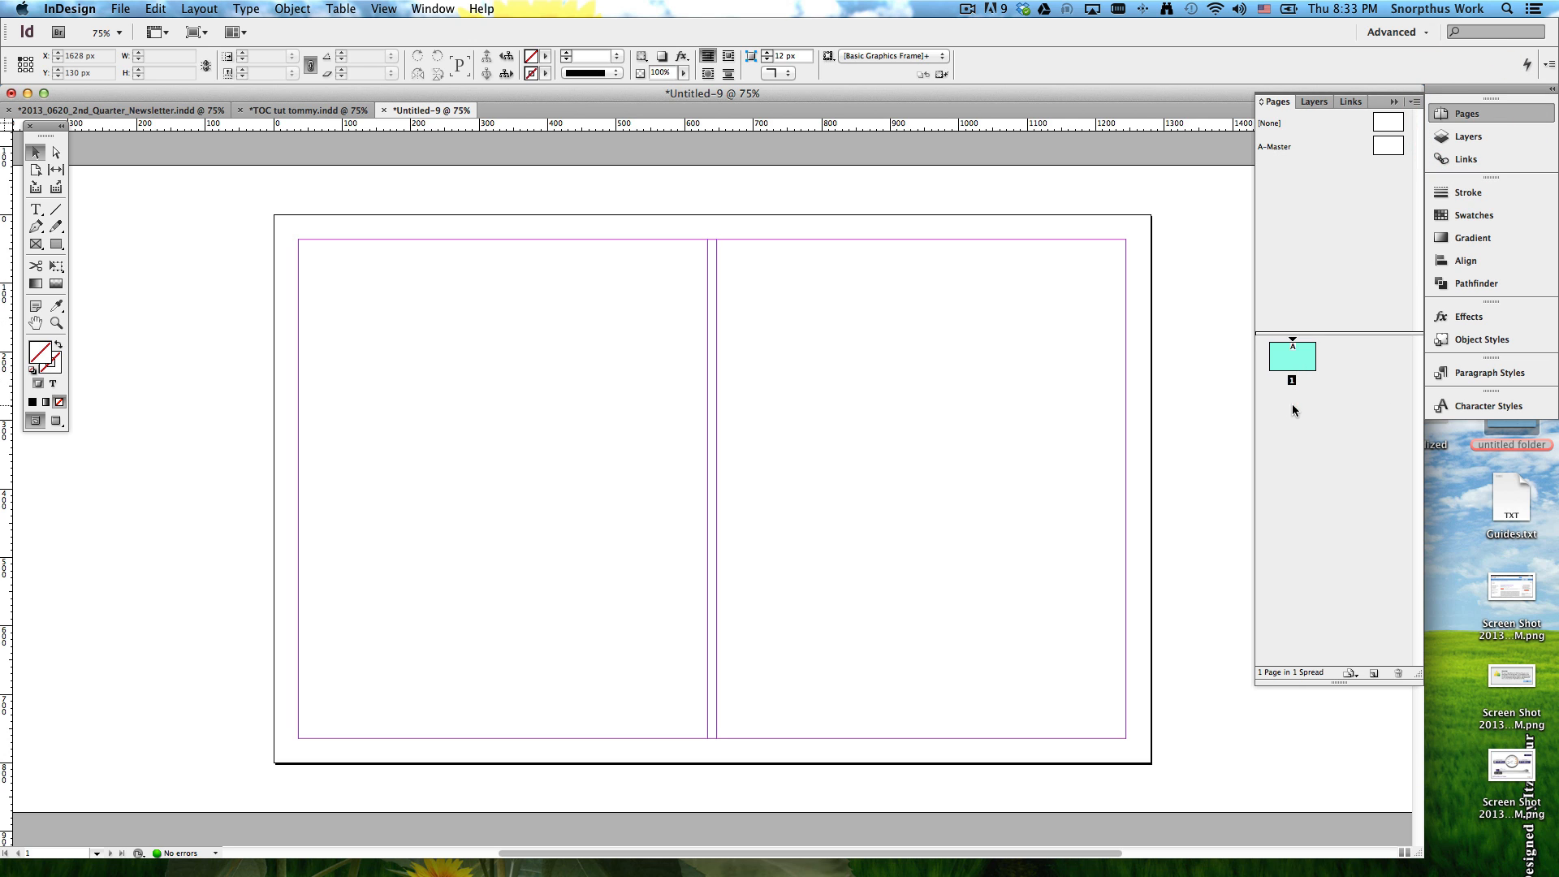
click(1292, 358)
right_click(1293, 363)
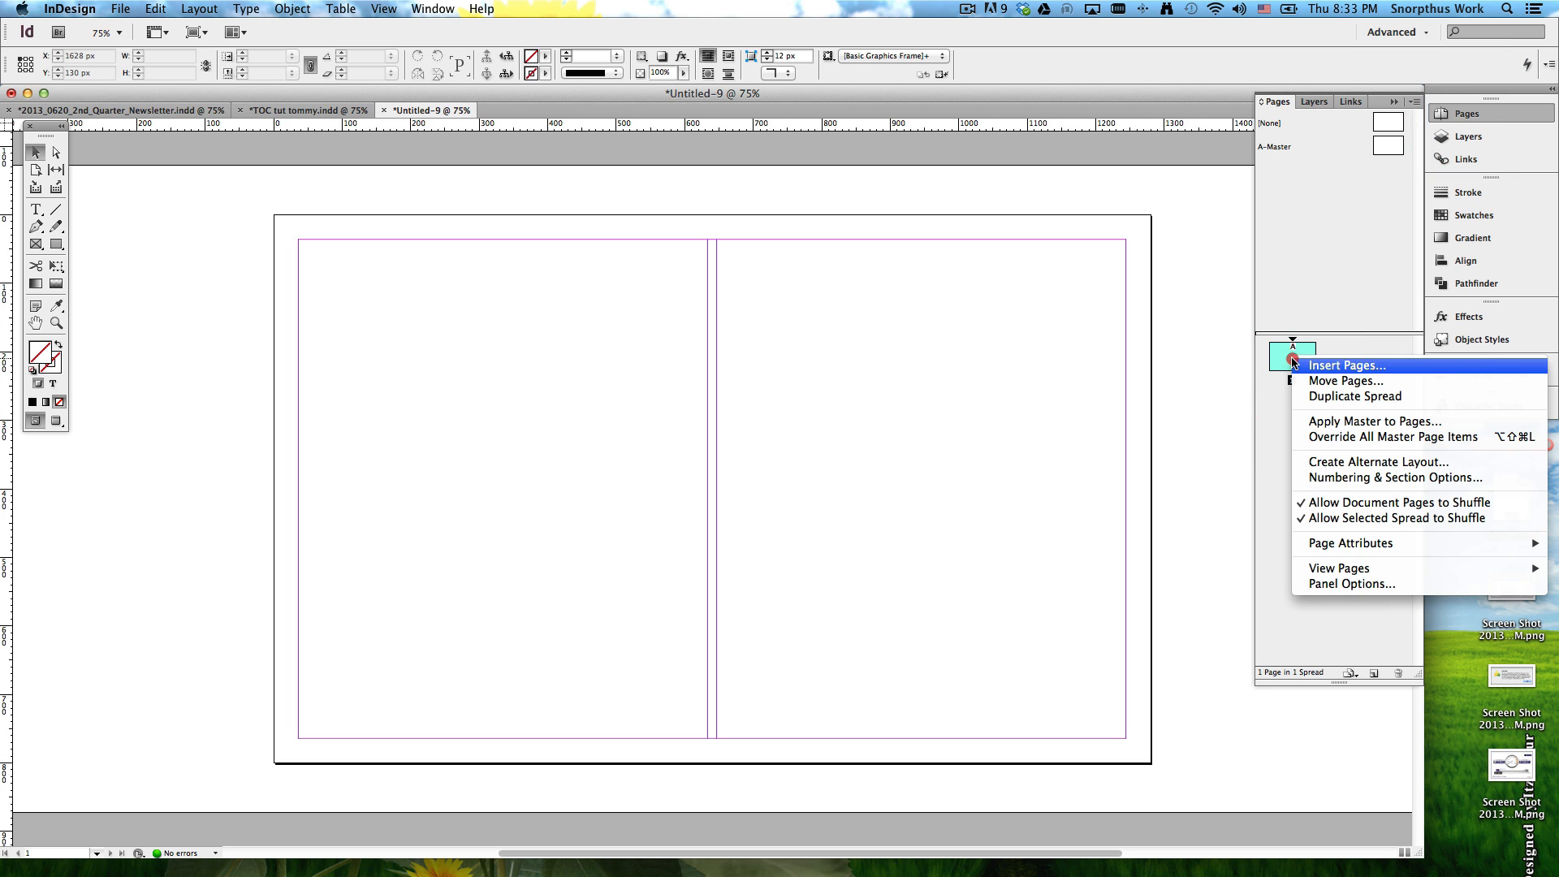
click(1318, 398)
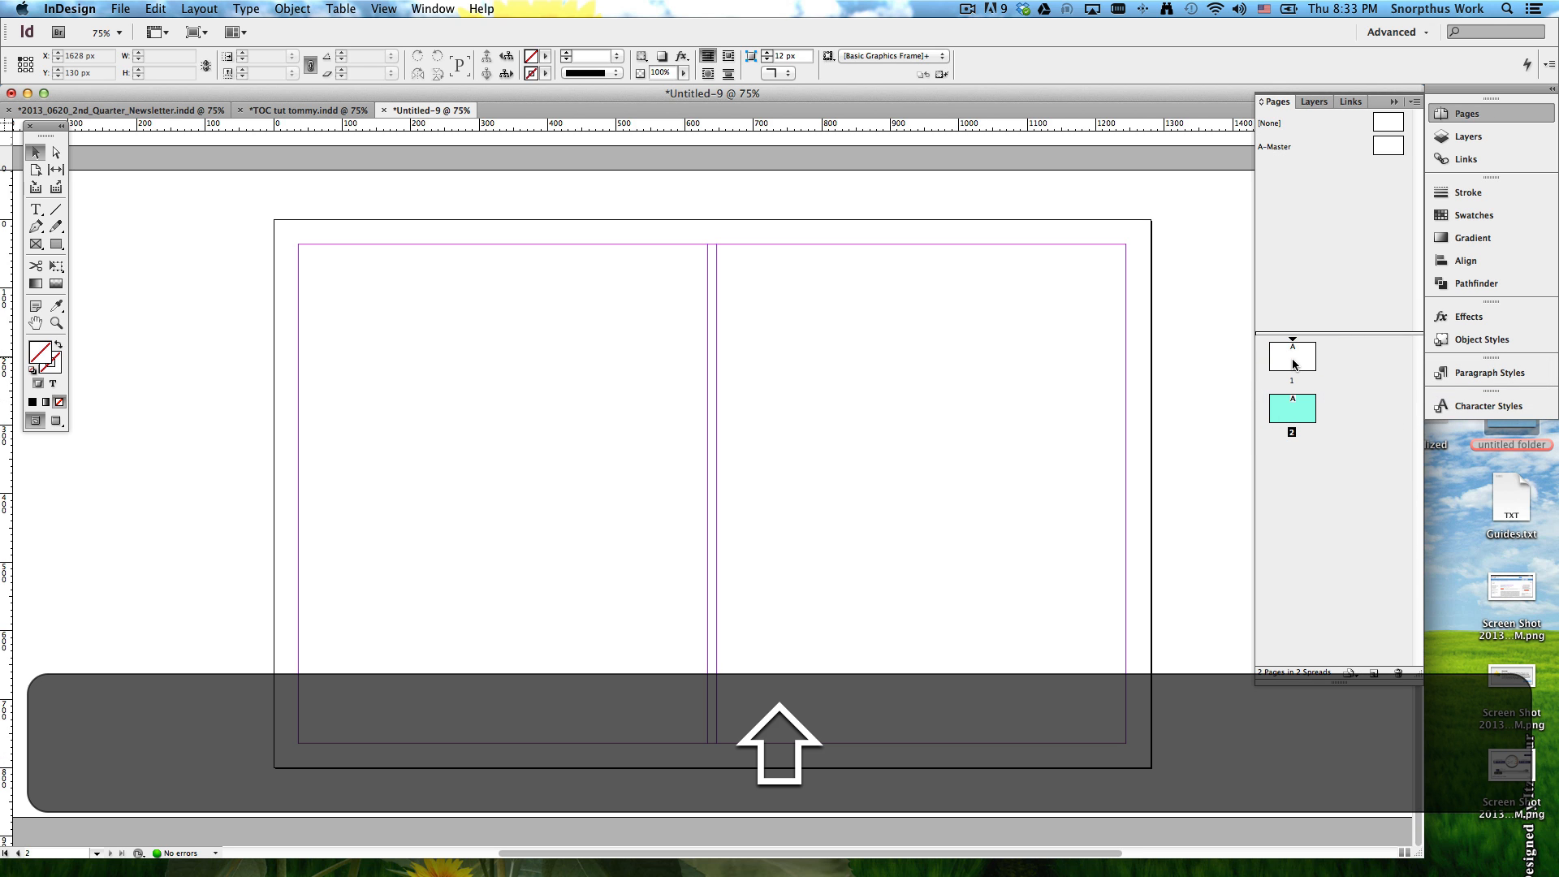
shift+click(1294, 363)
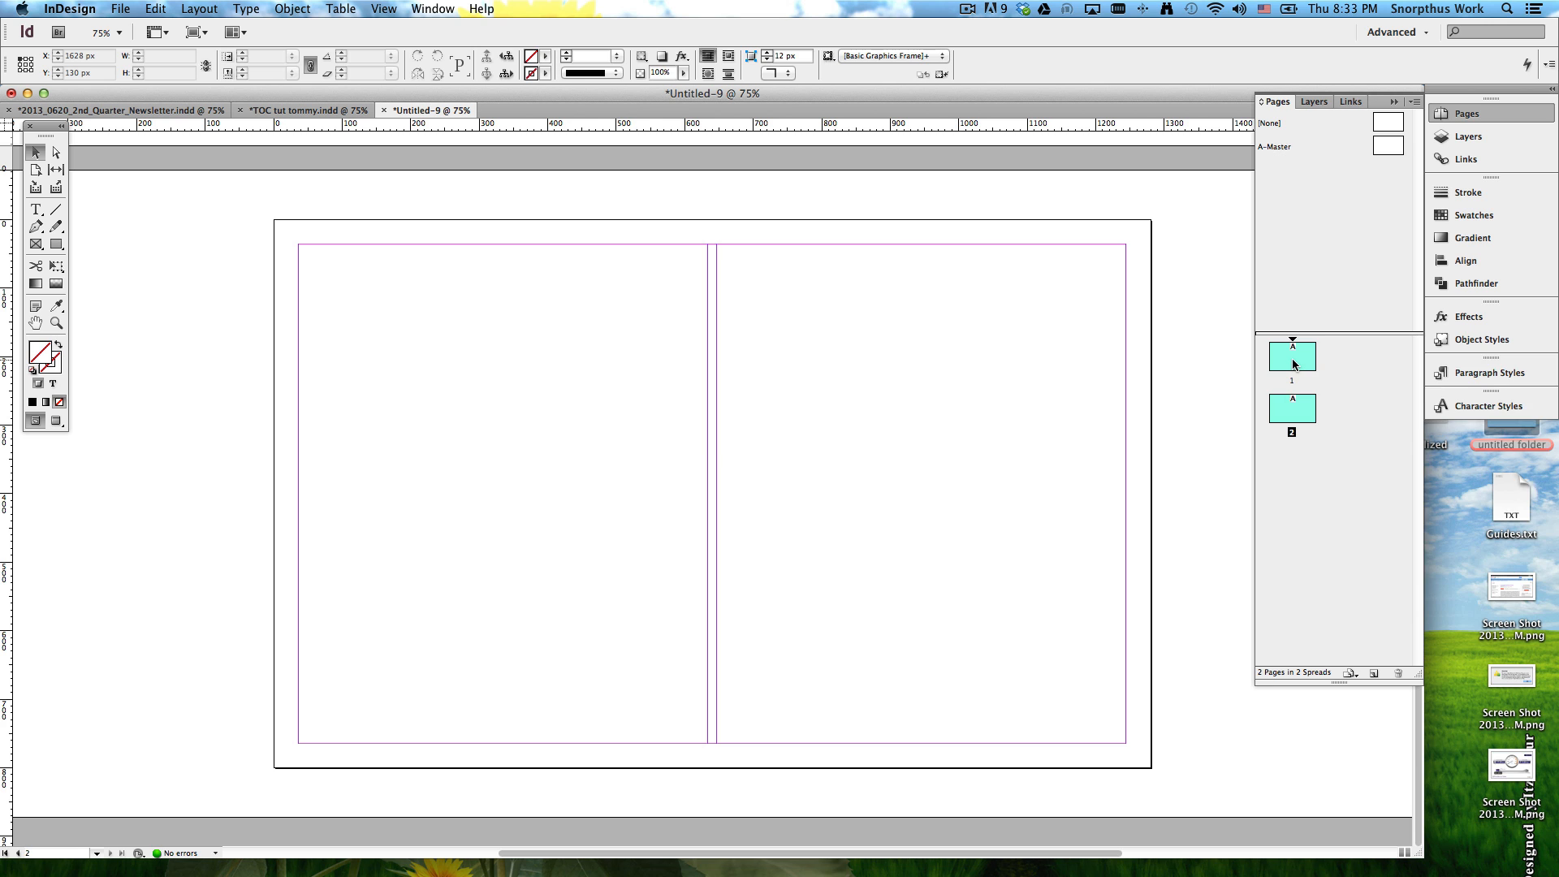
right_click(1293, 363)
click(1318, 398)
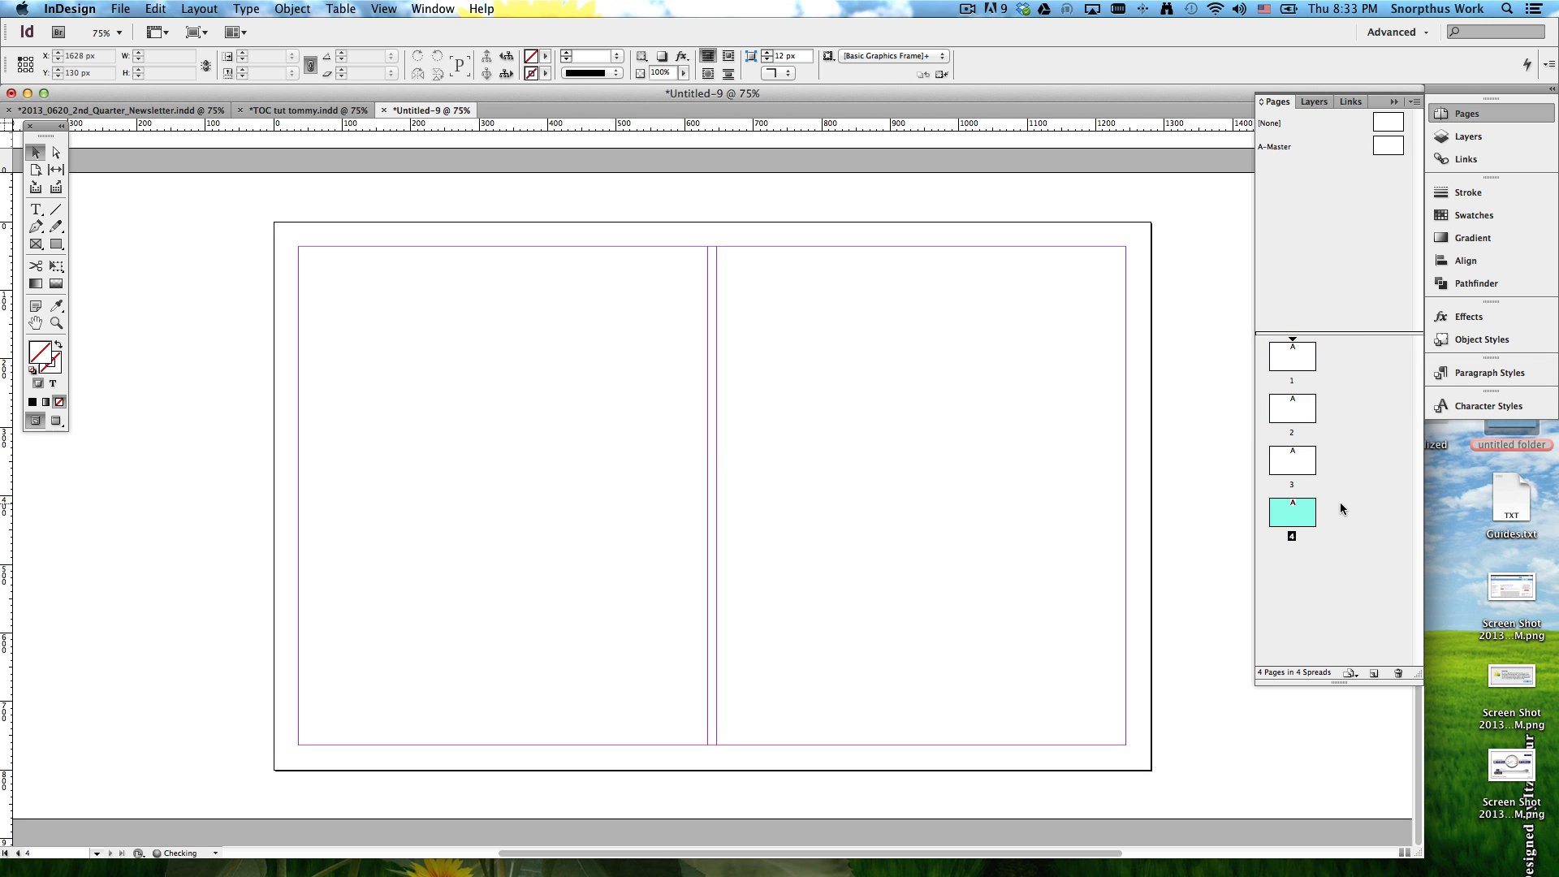
Step: Duplicate all four pages together to make eight pages
click(1340, 500)
click(1293, 358)
shift+click(1293, 460)
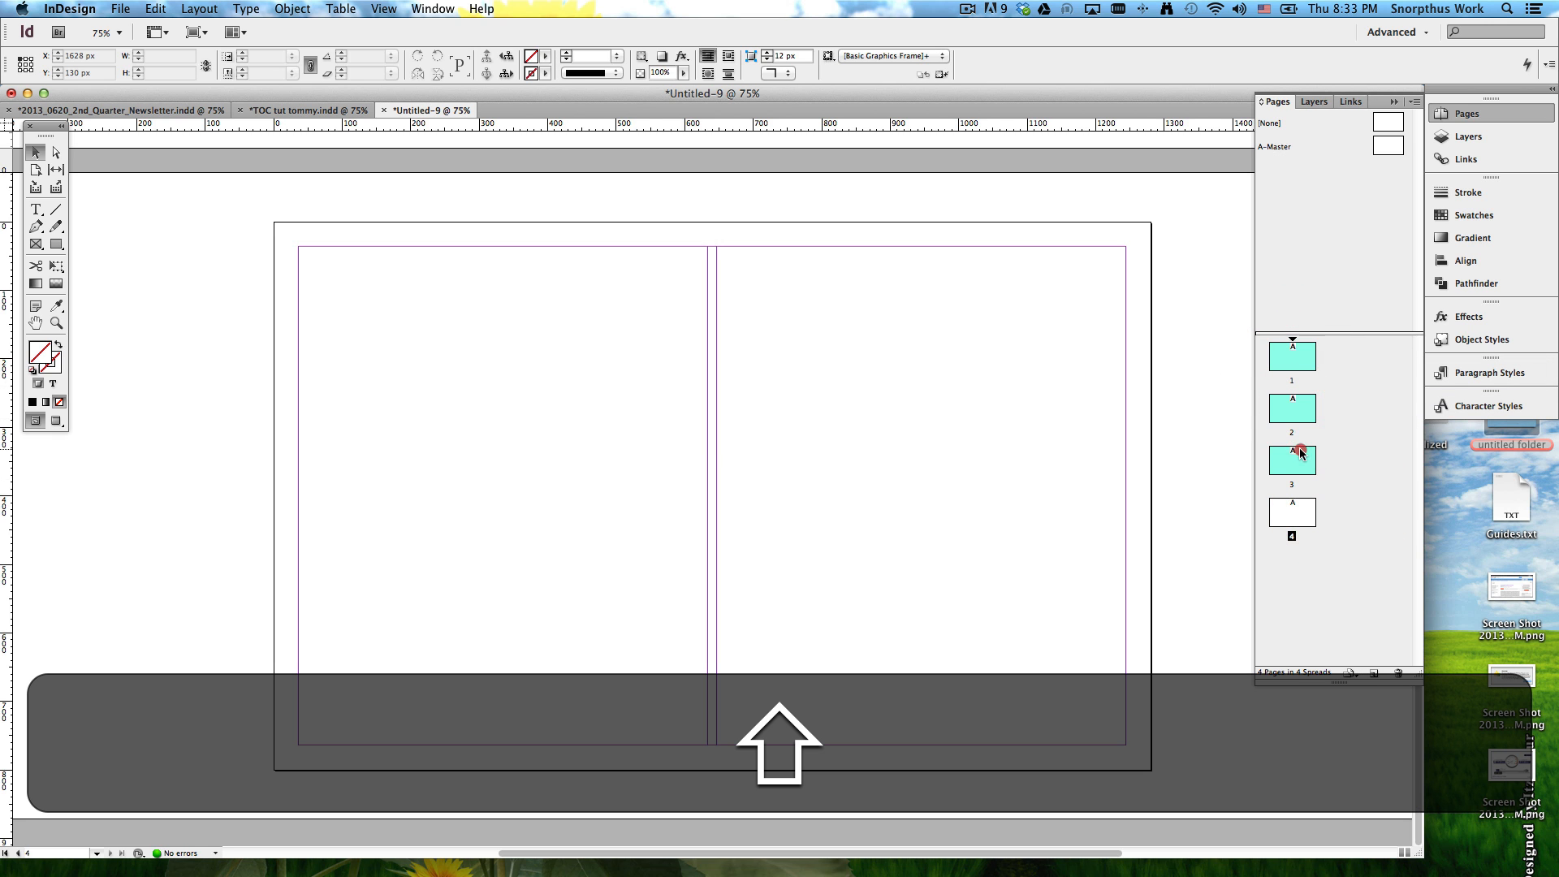
shift+click(1299, 503)
right_click(1299, 510)
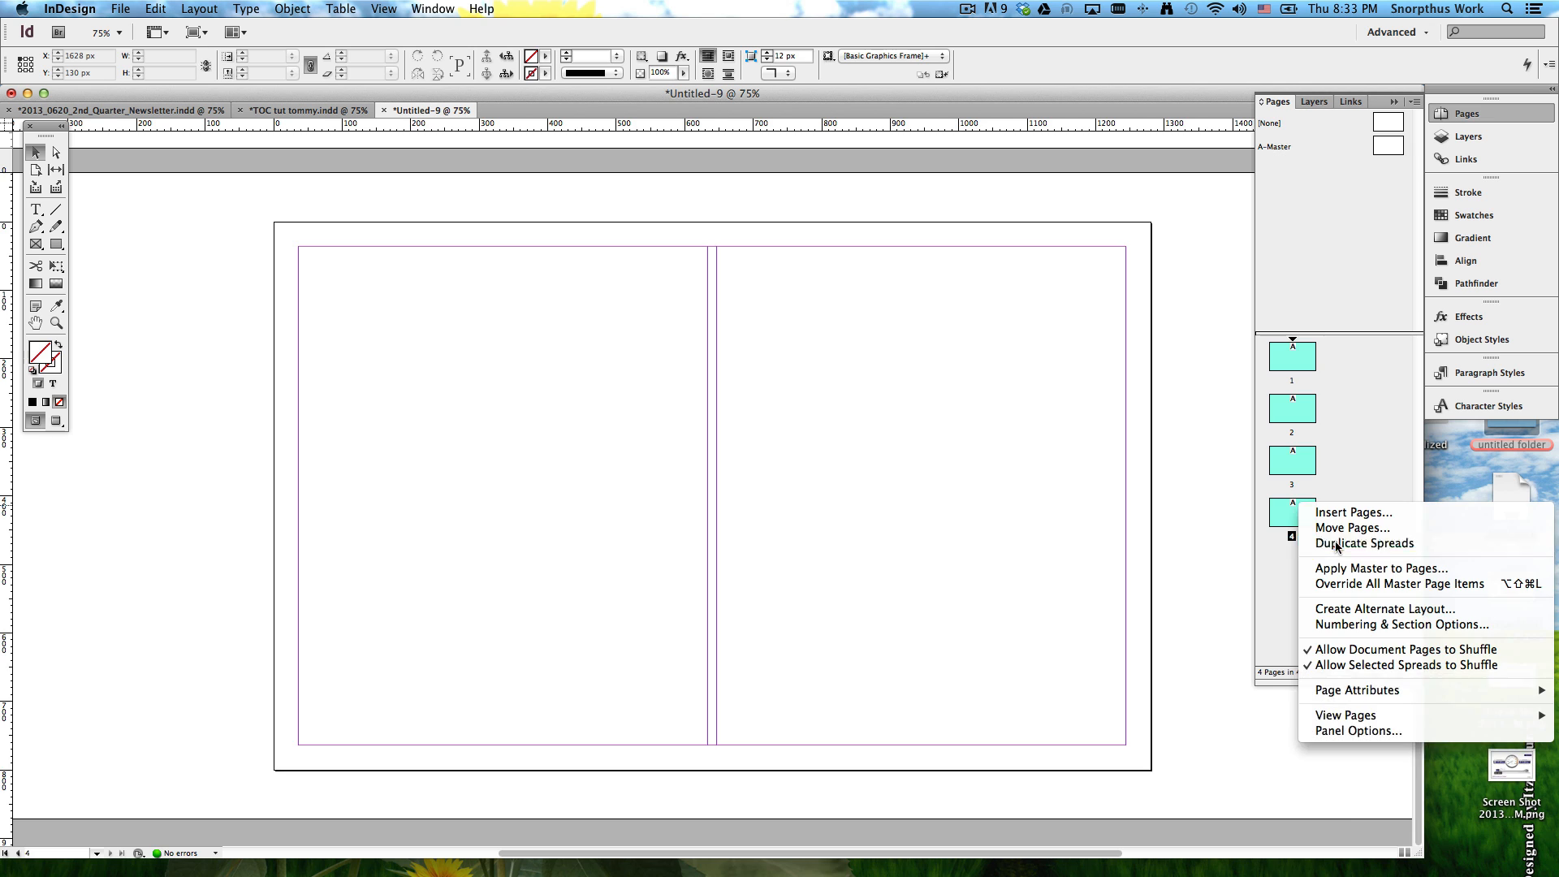
click(1336, 542)
click(1396, 583)
scroll(1396, 583, up, 3)
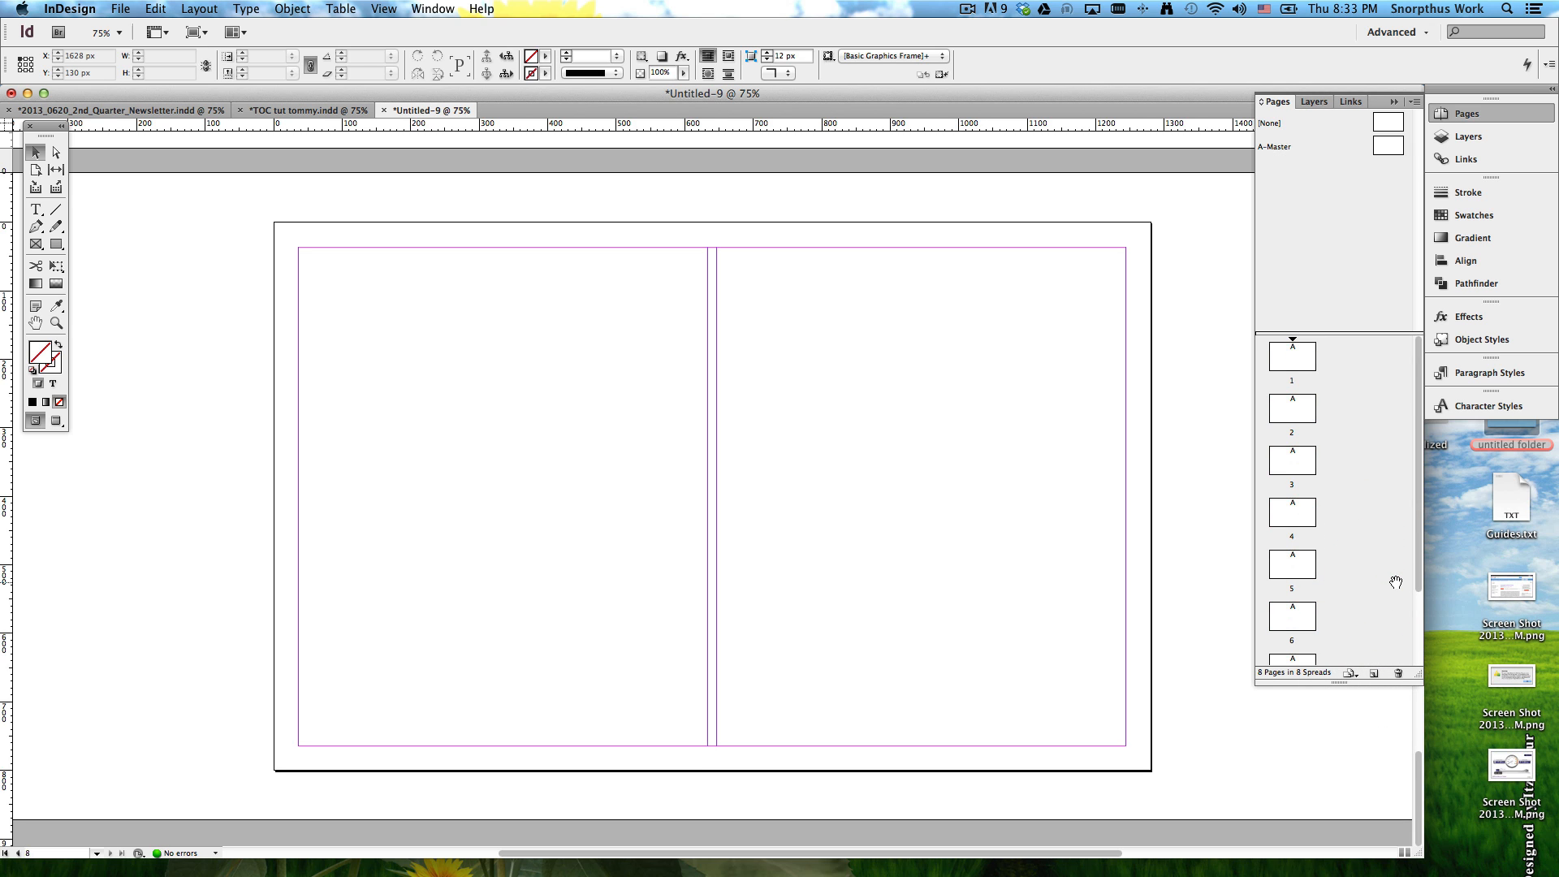
Step: Create a one-page master with prefix B, name Master, no base master and a 1280 x 800 px page size
click(1303, 362)
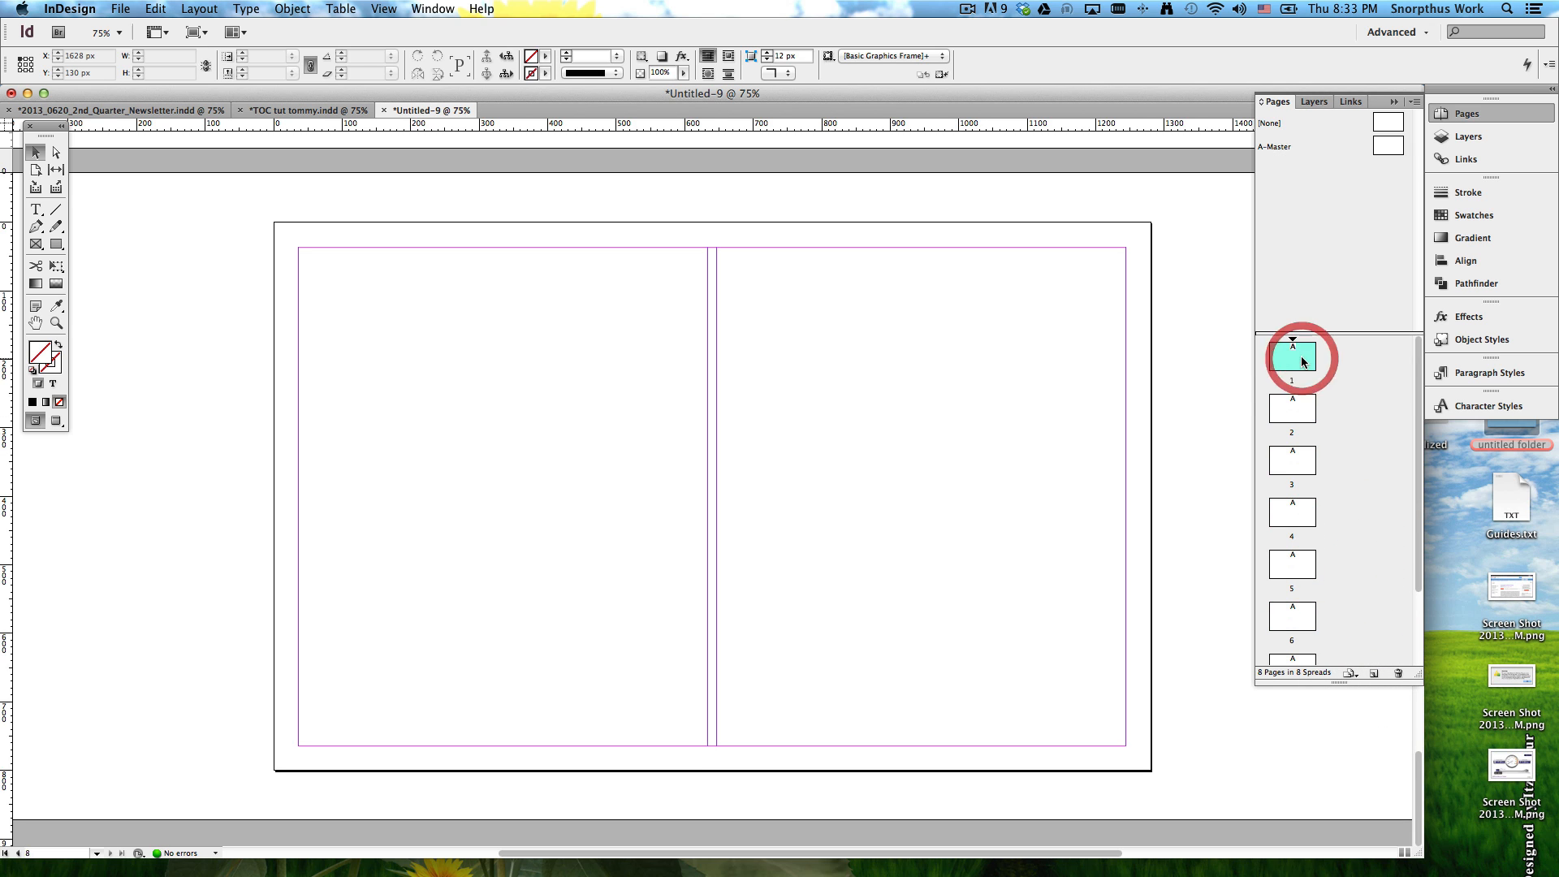
click(1323, 217)
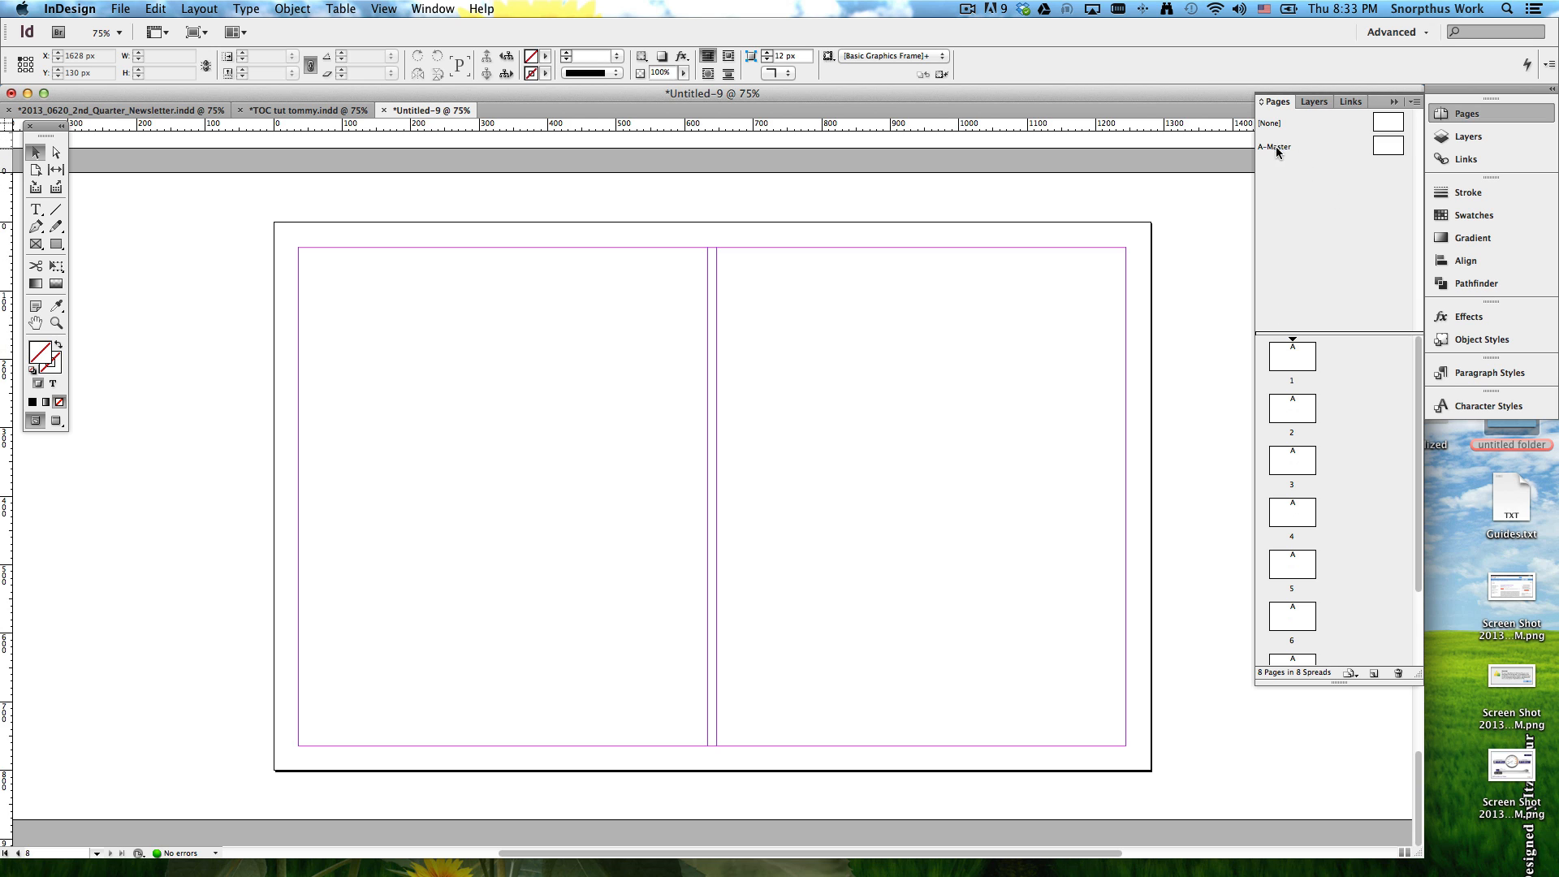
right_click(1319, 189)
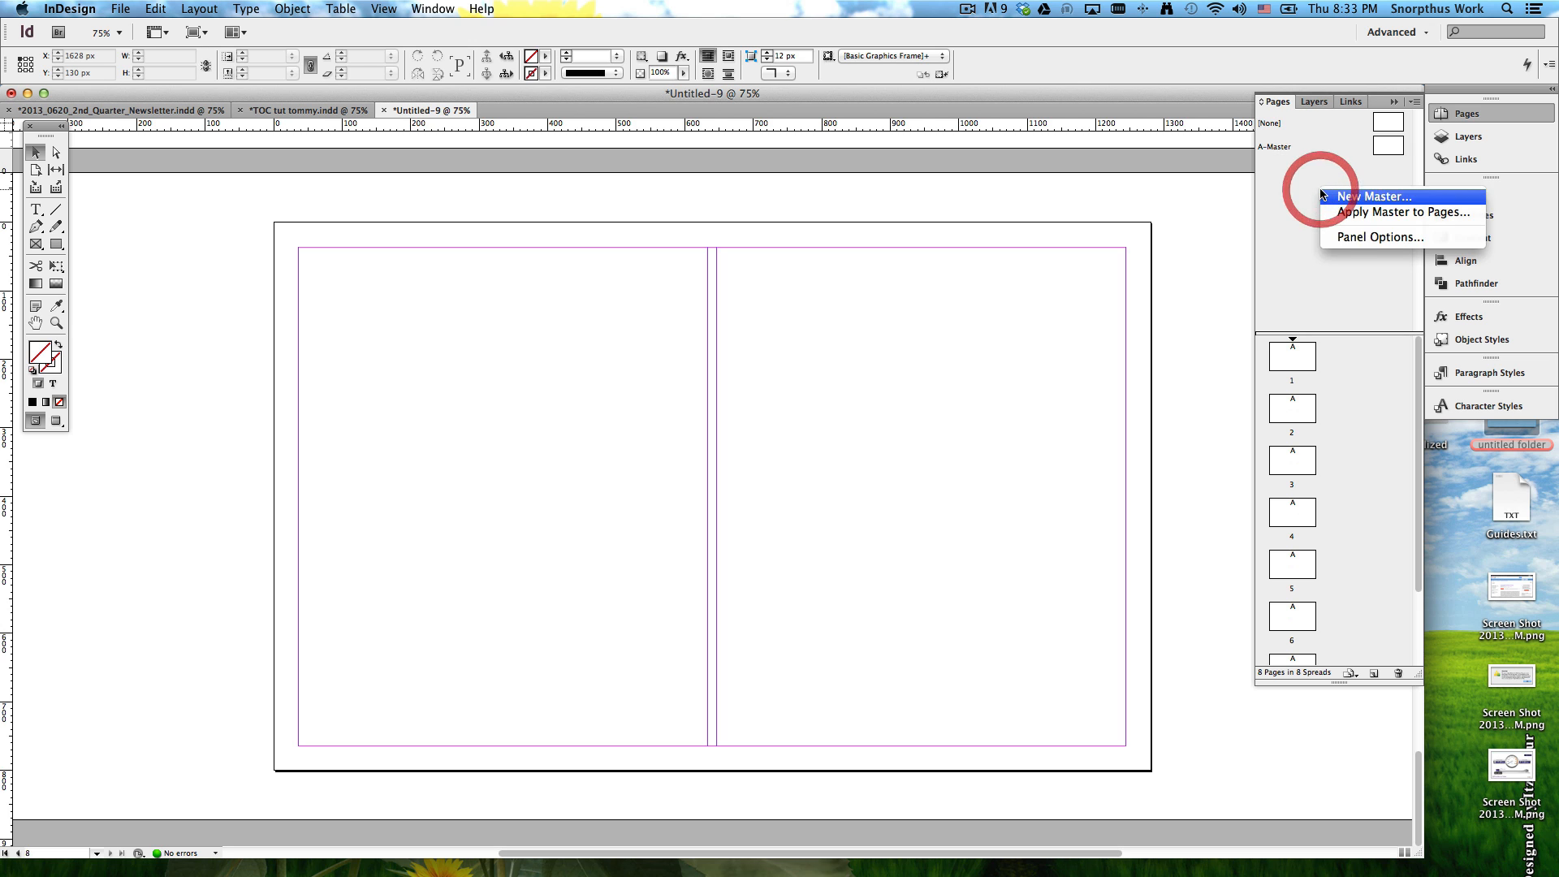
click(1361, 197)
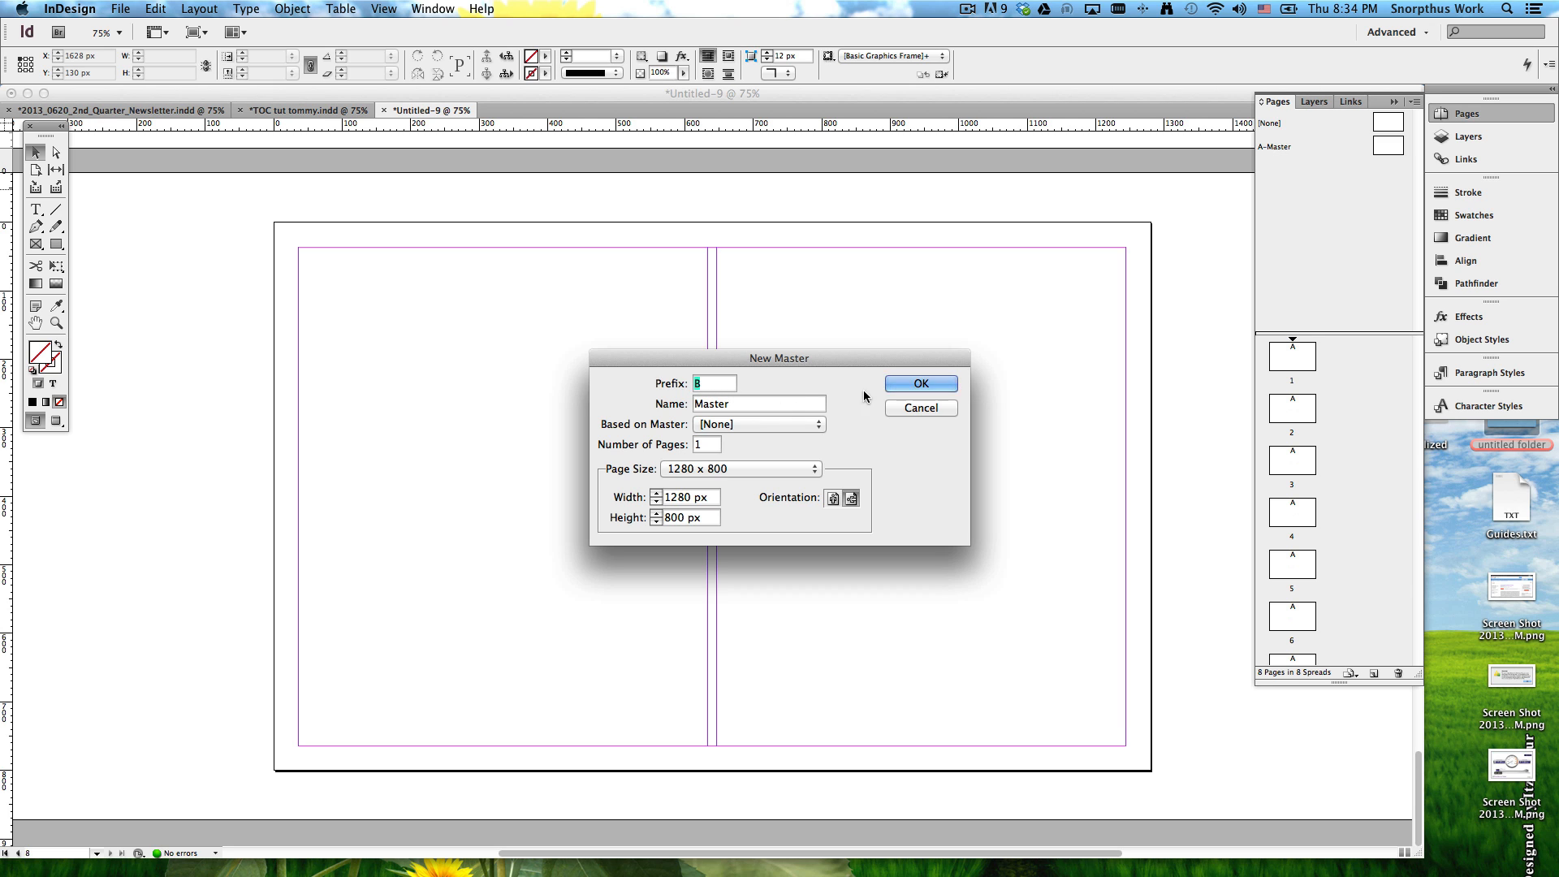
click(893, 384)
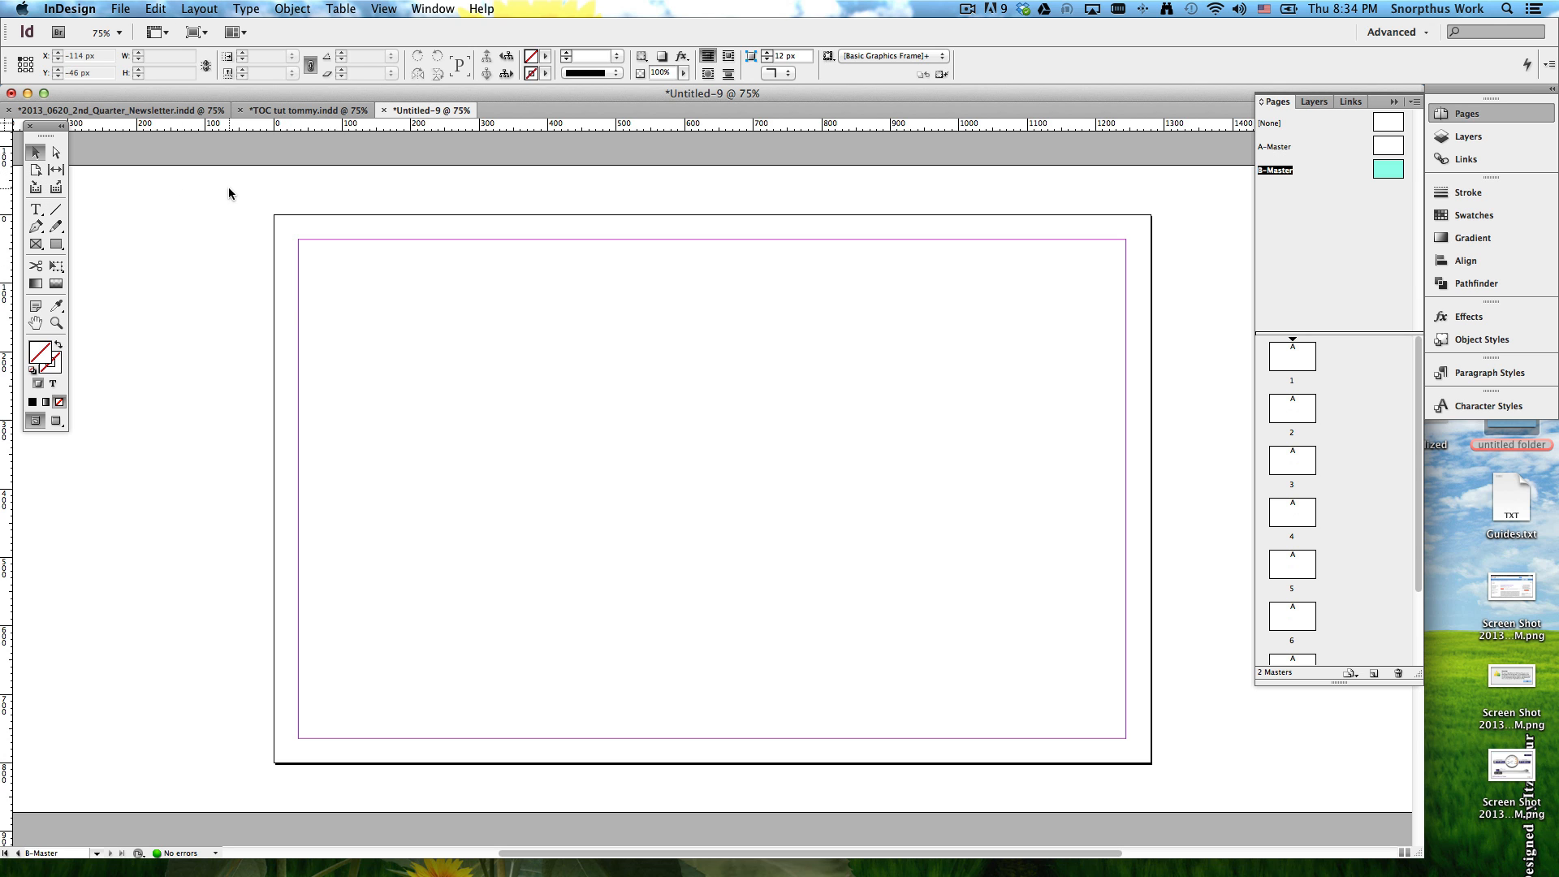
Step: Divide B-Master into 2 columns in the Margins and Columns settings
click(309, 7)
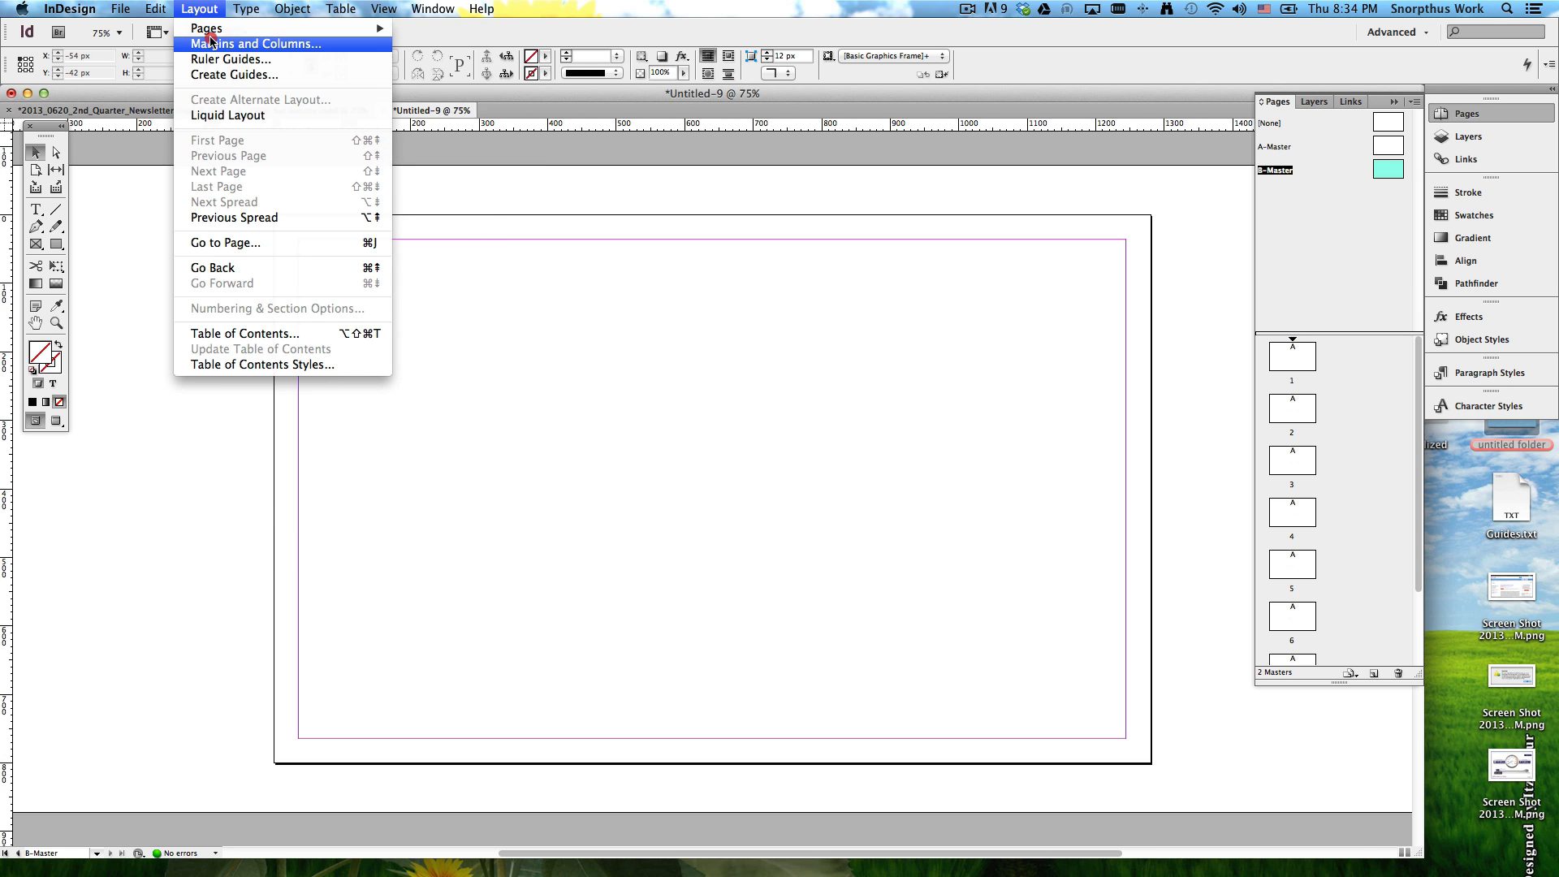
click(210, 43)
click(660, 486)
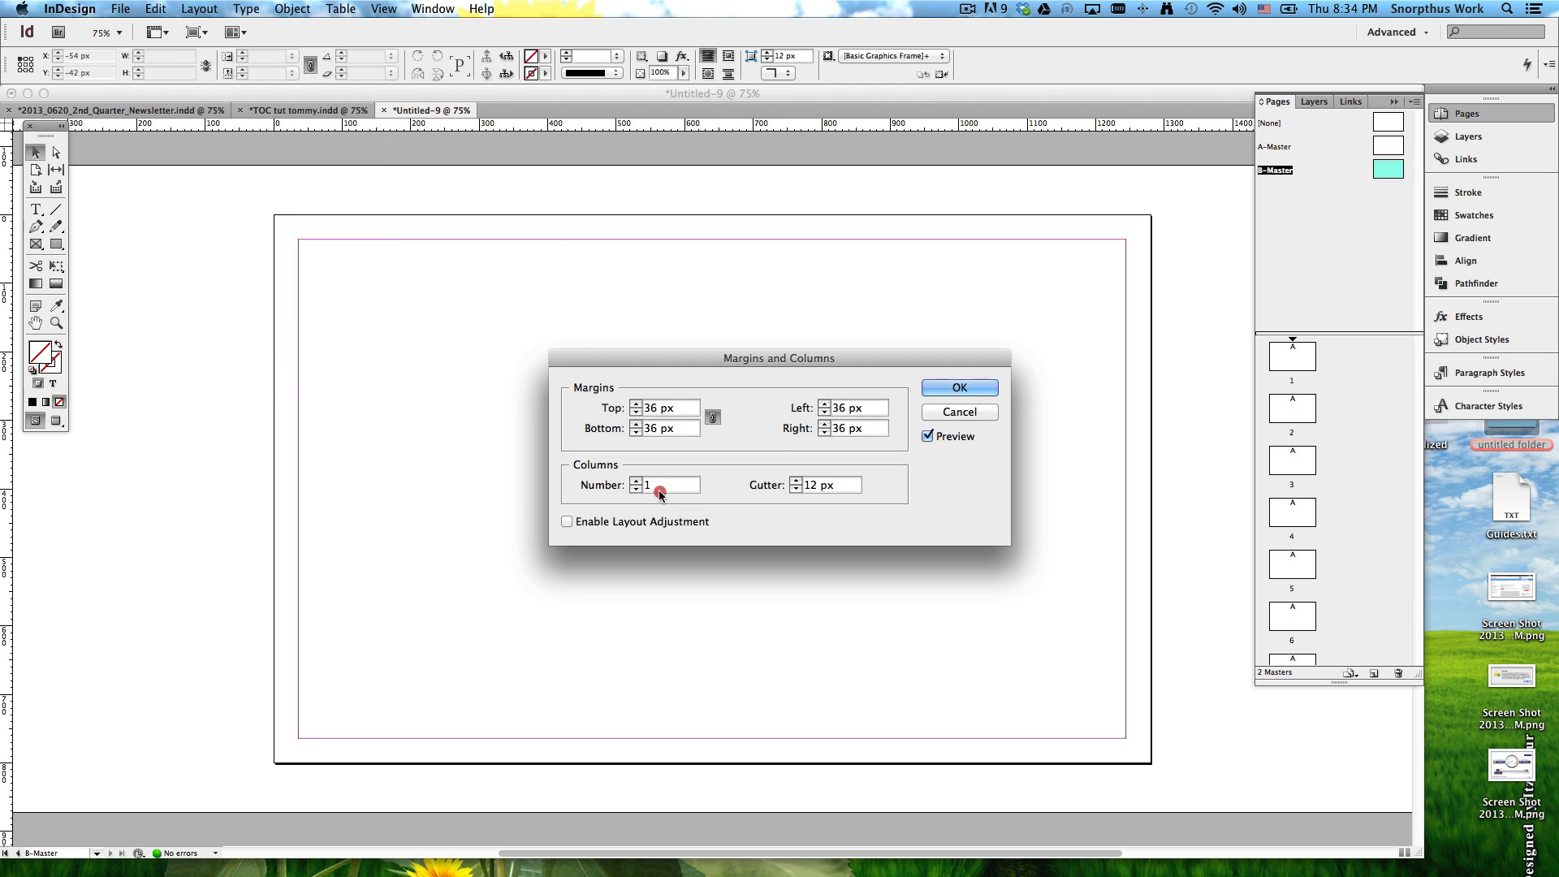
text(2)
click(938, 387)
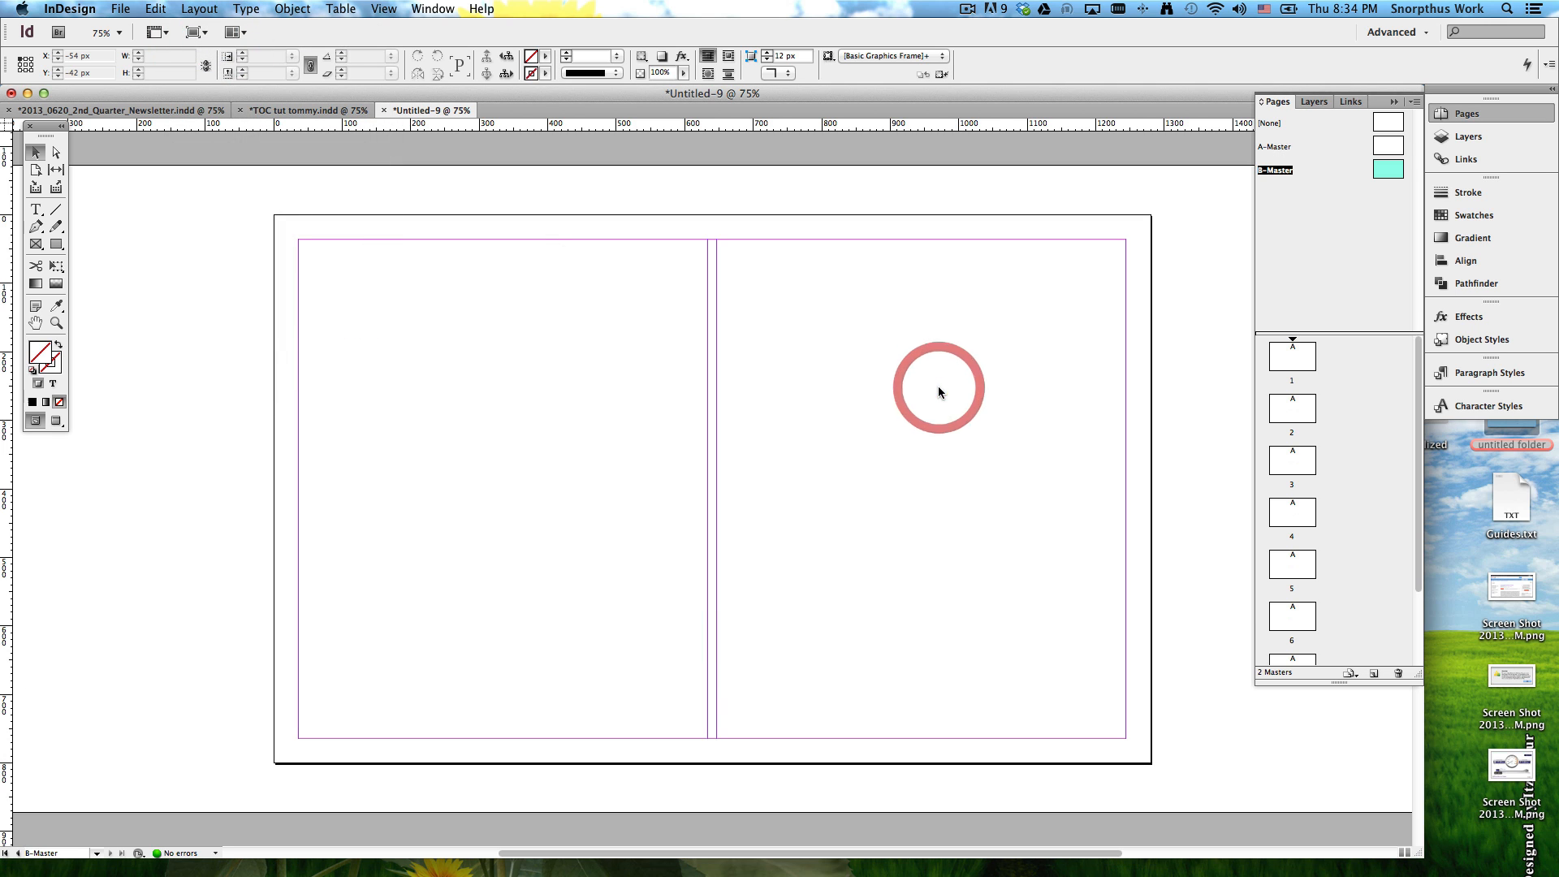
Step: On B-Master, draw a text frame about 1280 by 34 px across the lower margin and enter "Table Of Contents Tutorial" in it
double_click(1289, 355)
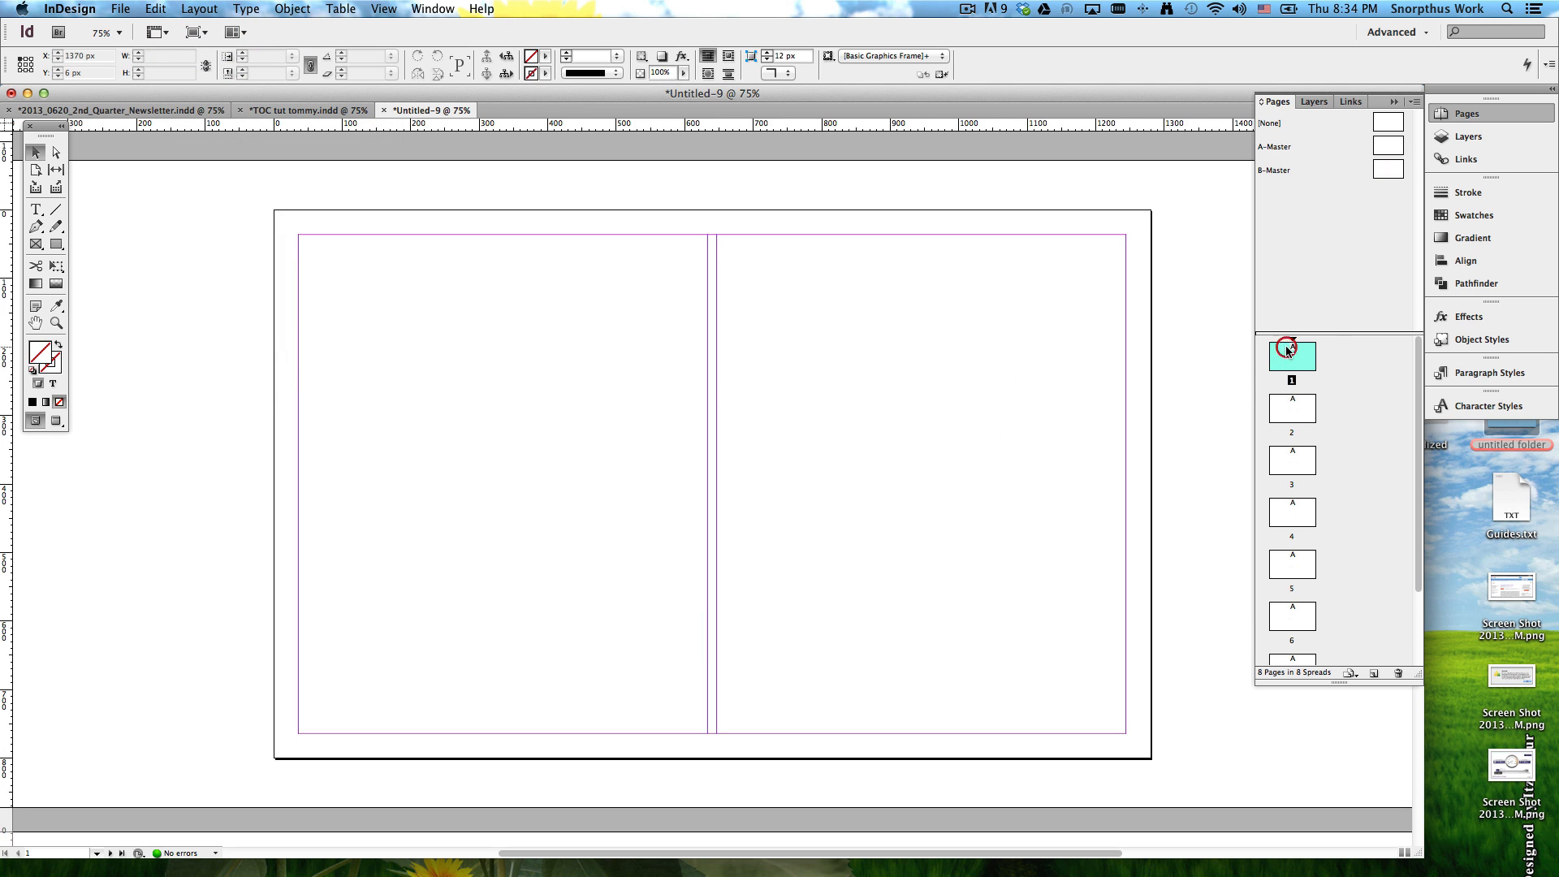
double_click(1407, 169)
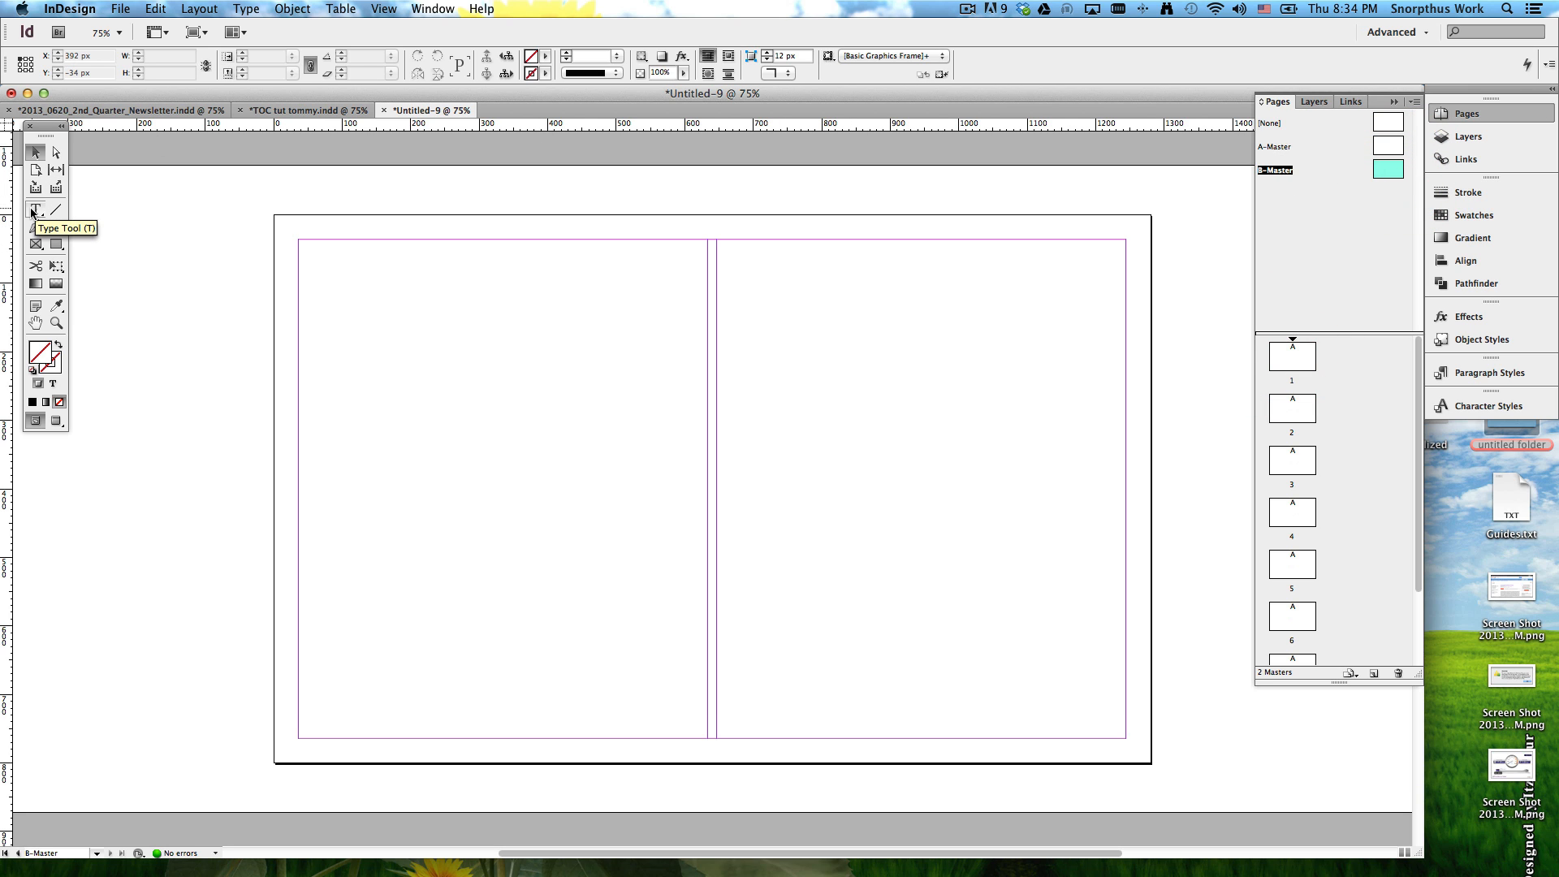
key(t)
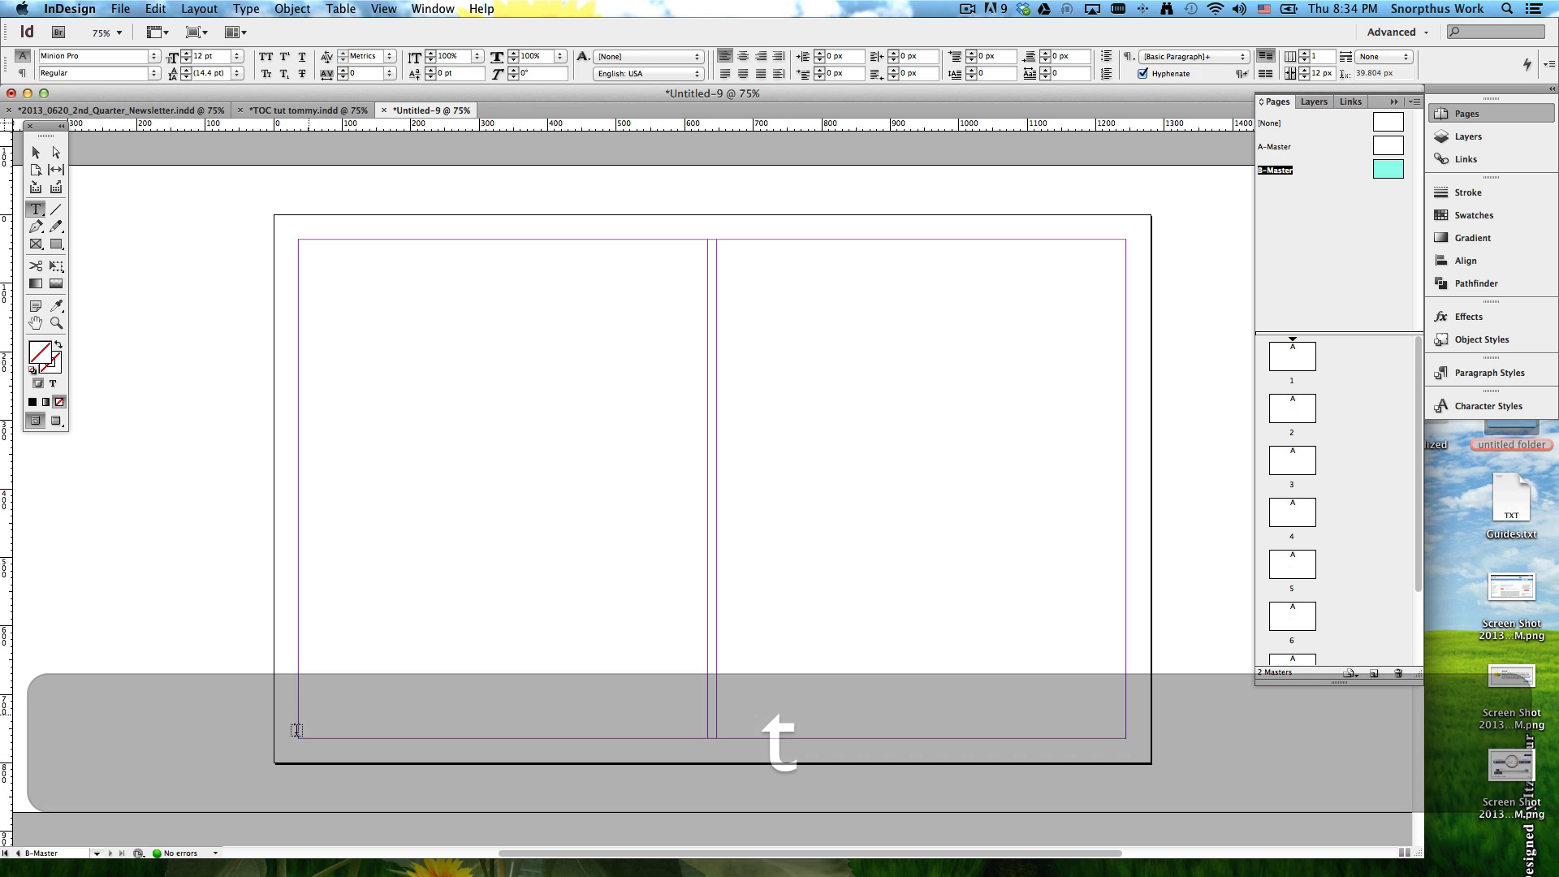
drag(275, 736, 1150, 758)
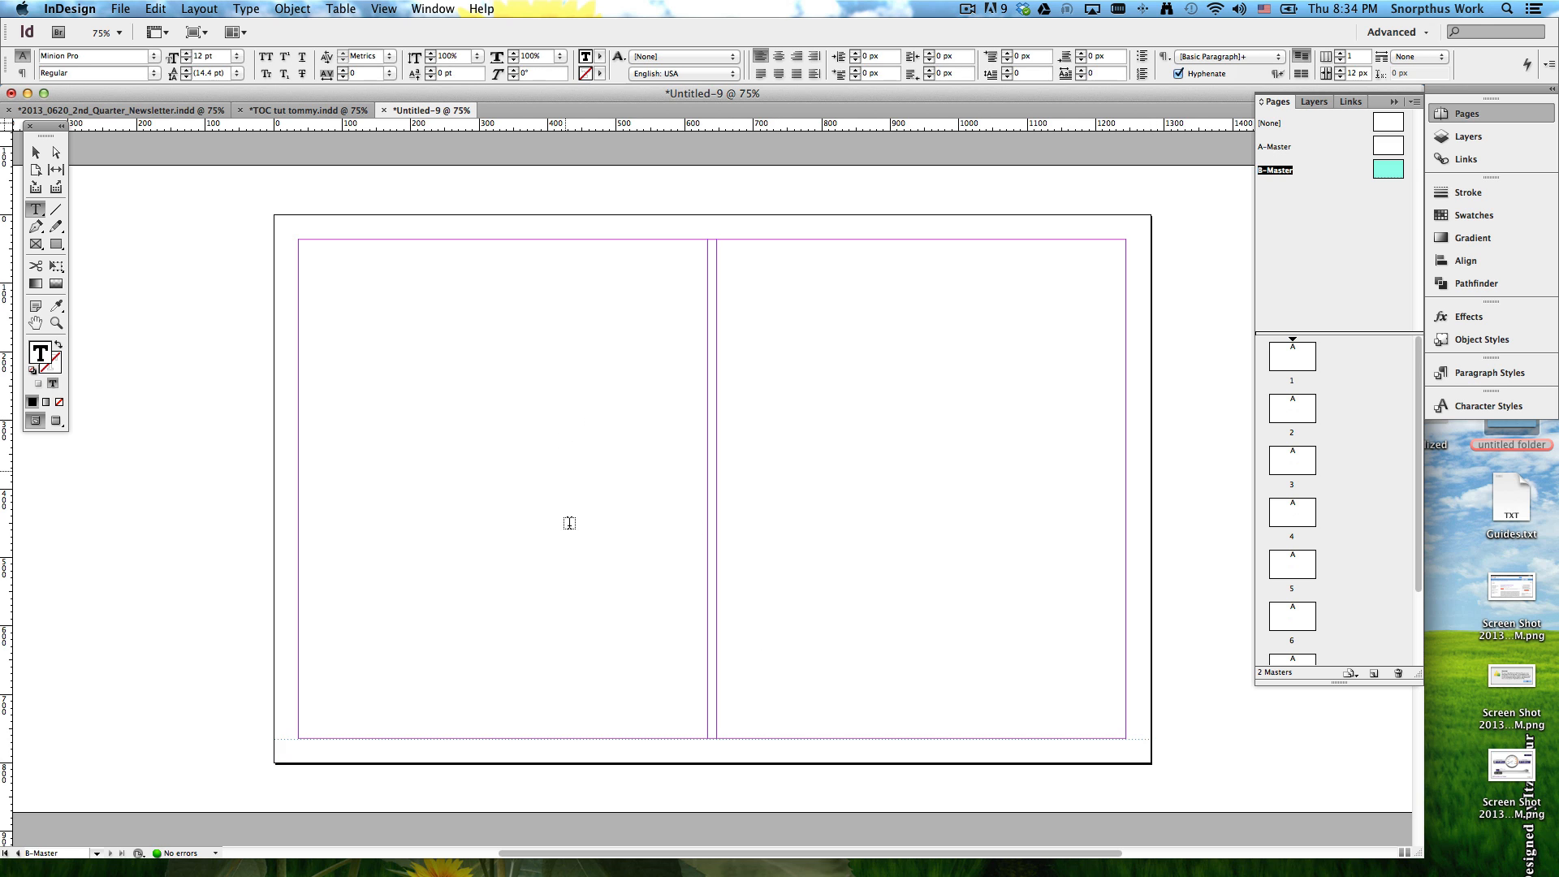
key(shift)
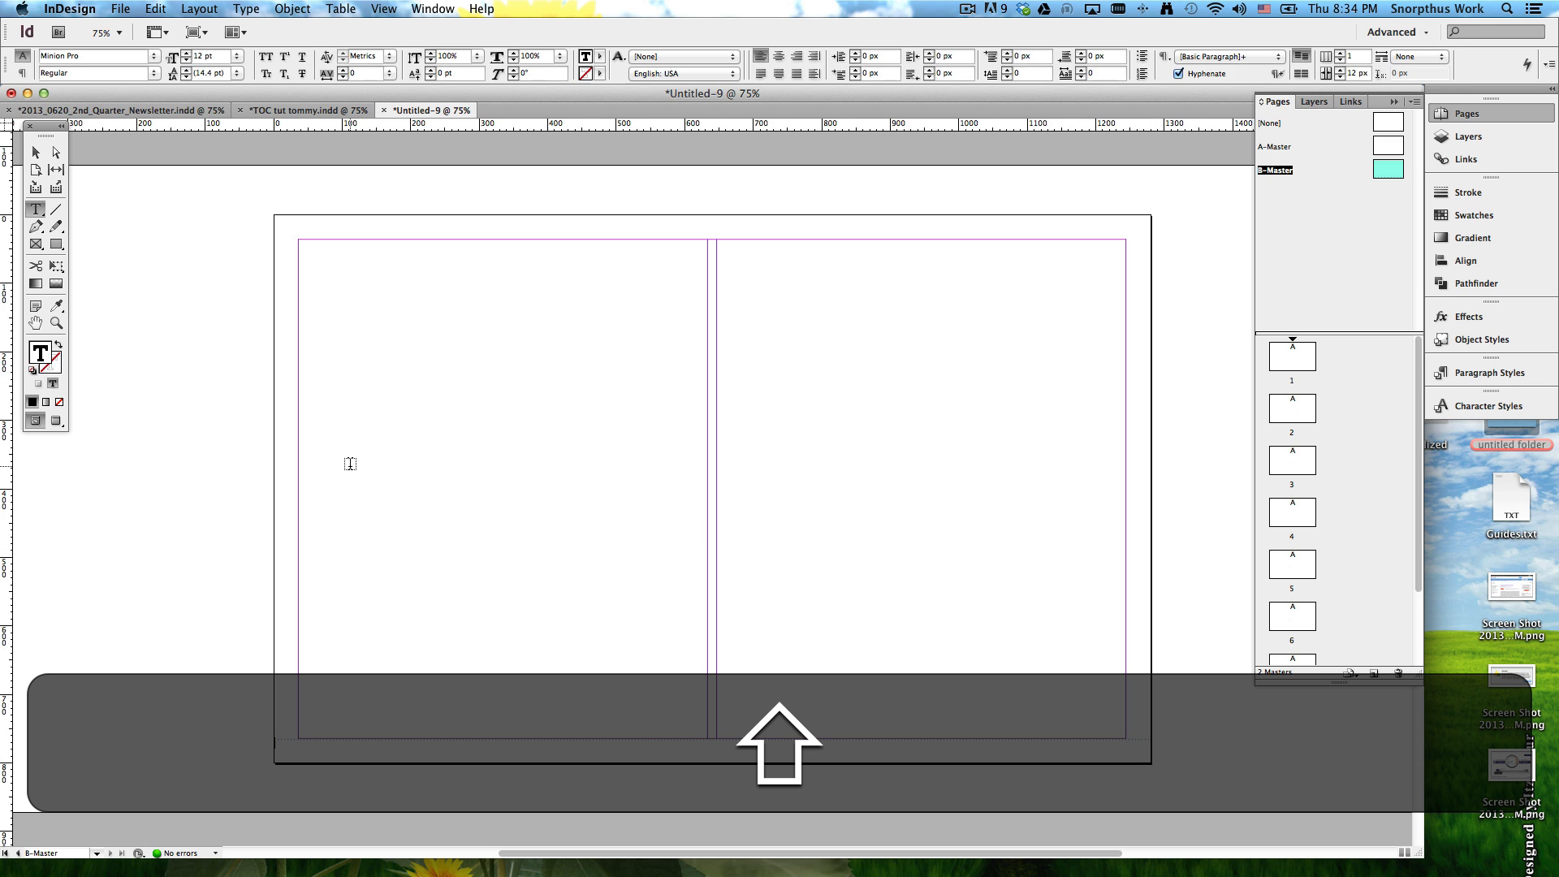
text(Tabl)
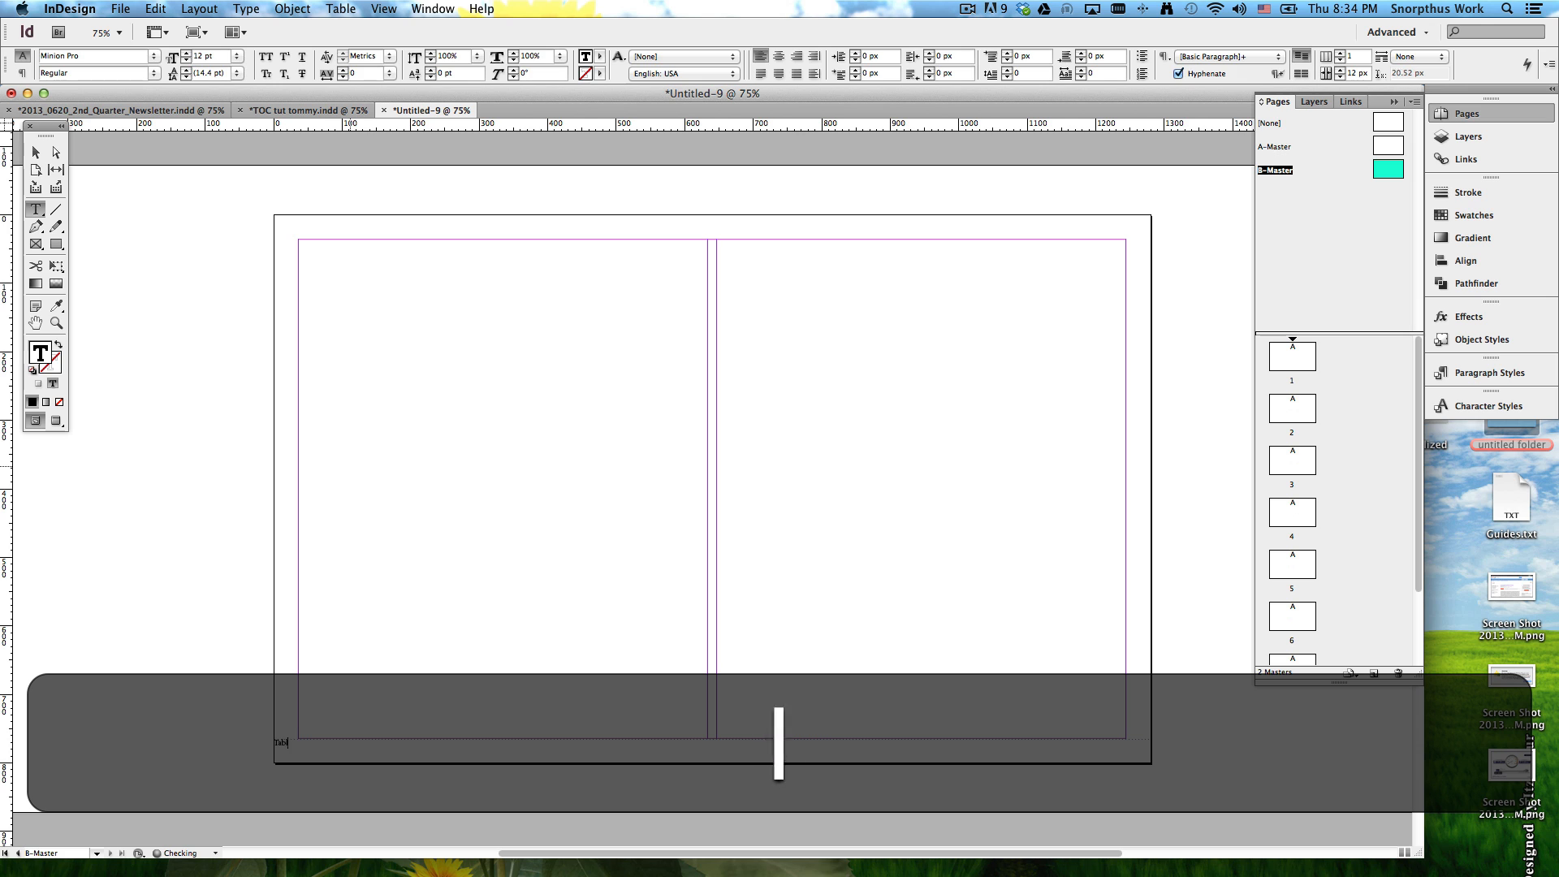
text(e Of Conte)
text(nts Tutt)
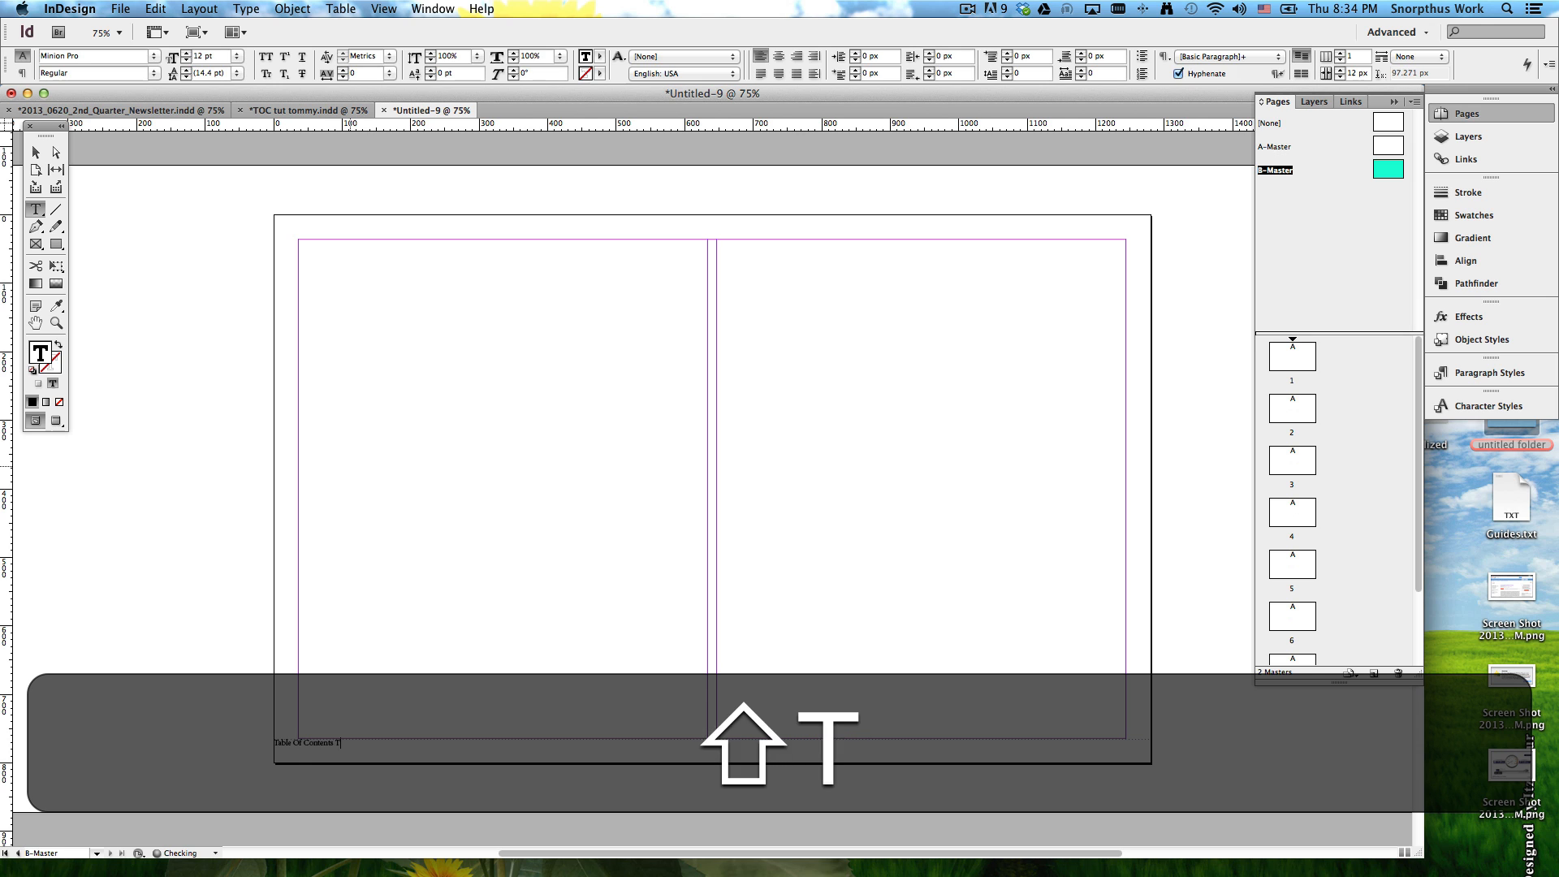
key(BackSpace)
text(orial)
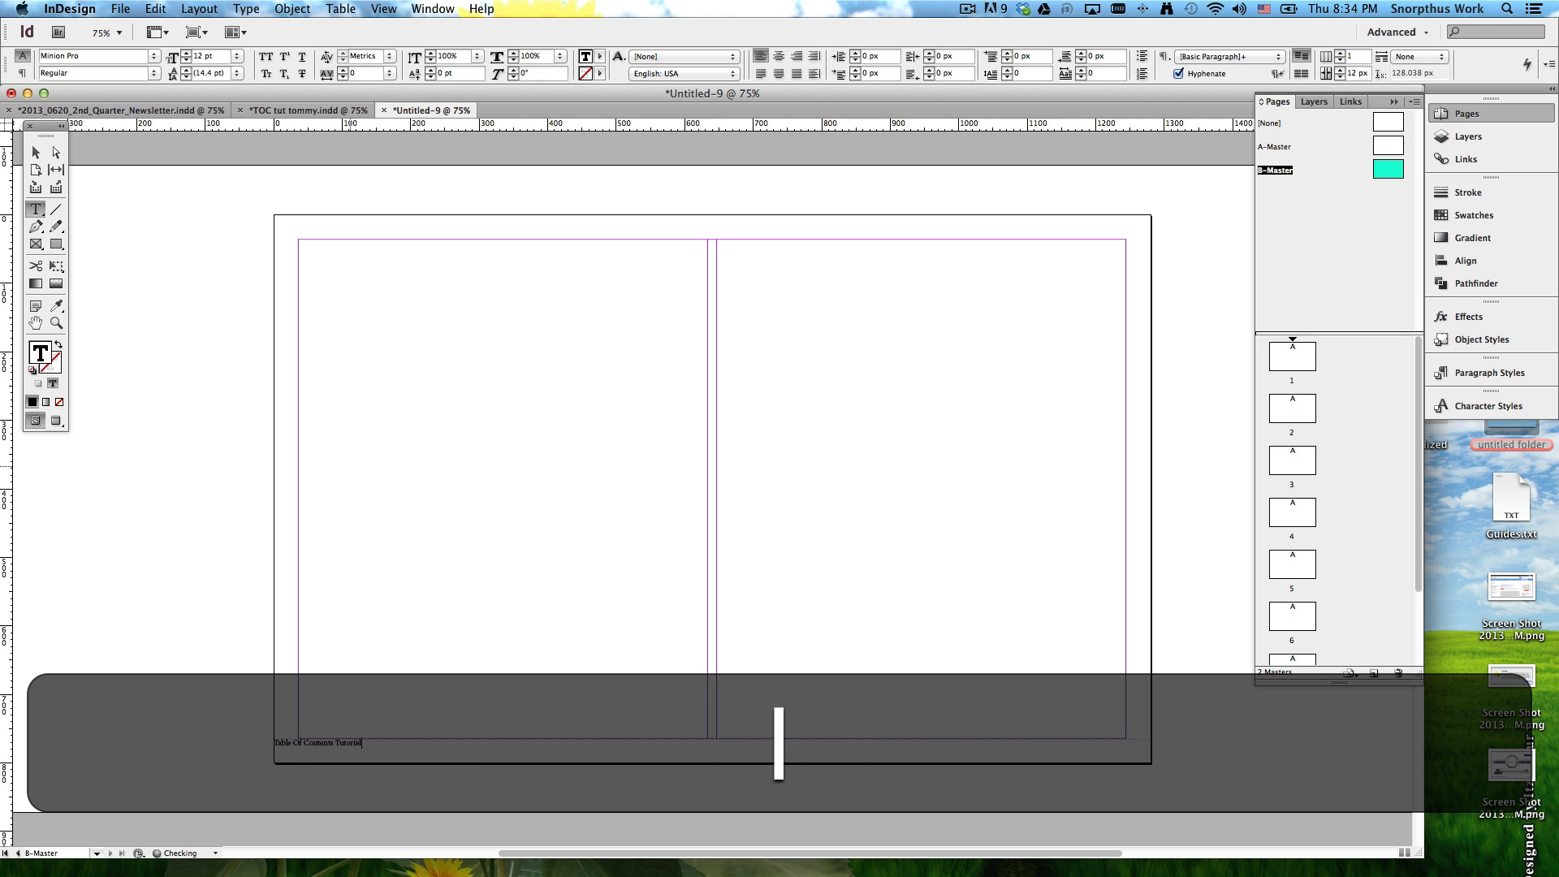
Step: Format the footer text on B-Master as Italic, centred, at 30 pt
key(super+a)
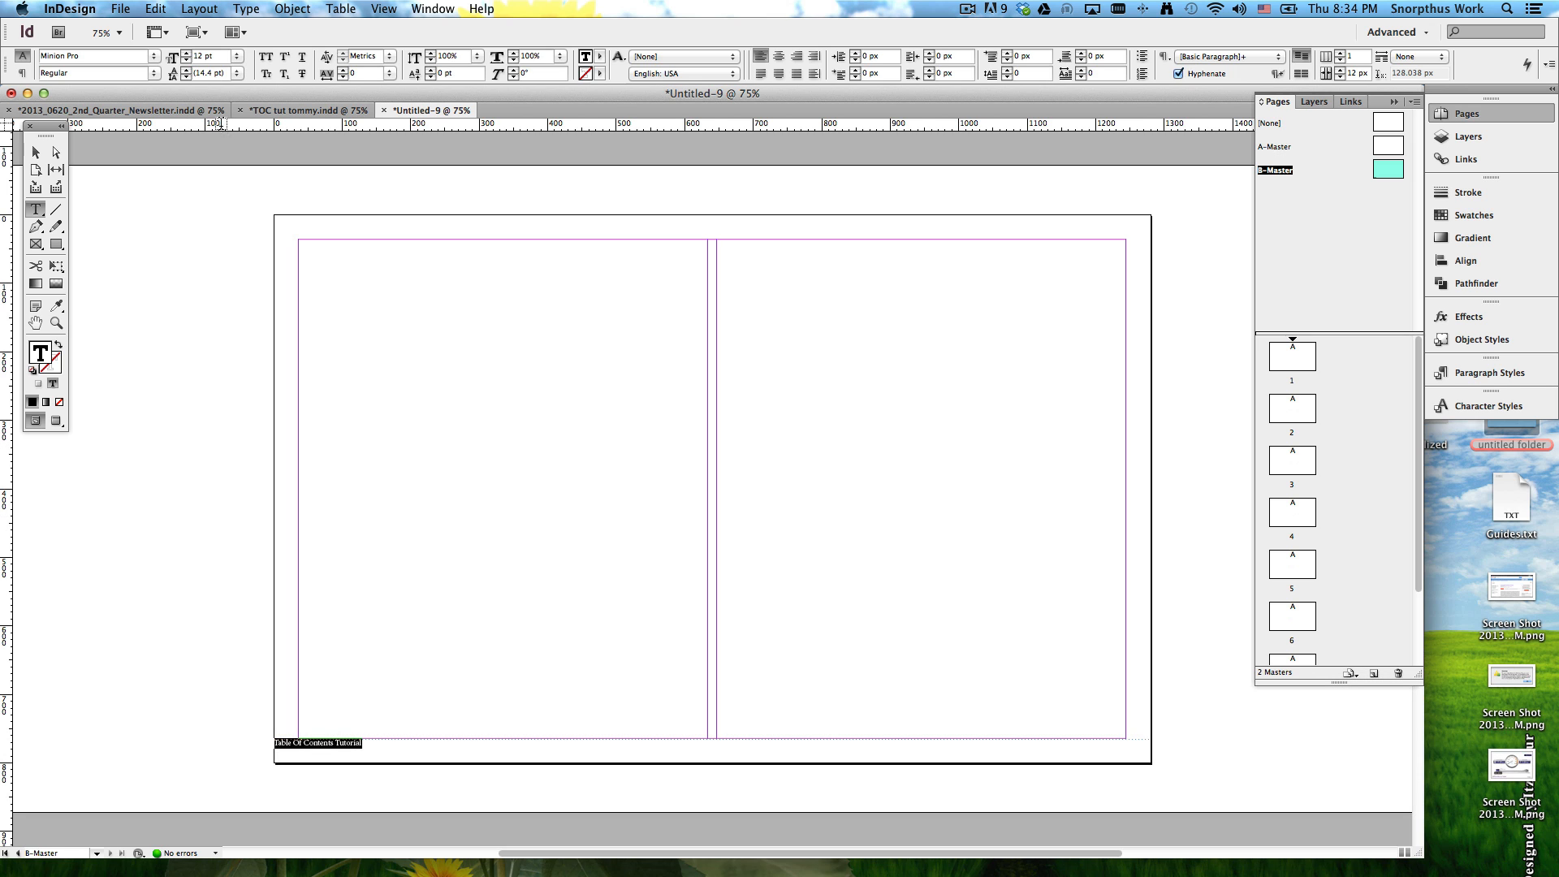
click(153, 74)
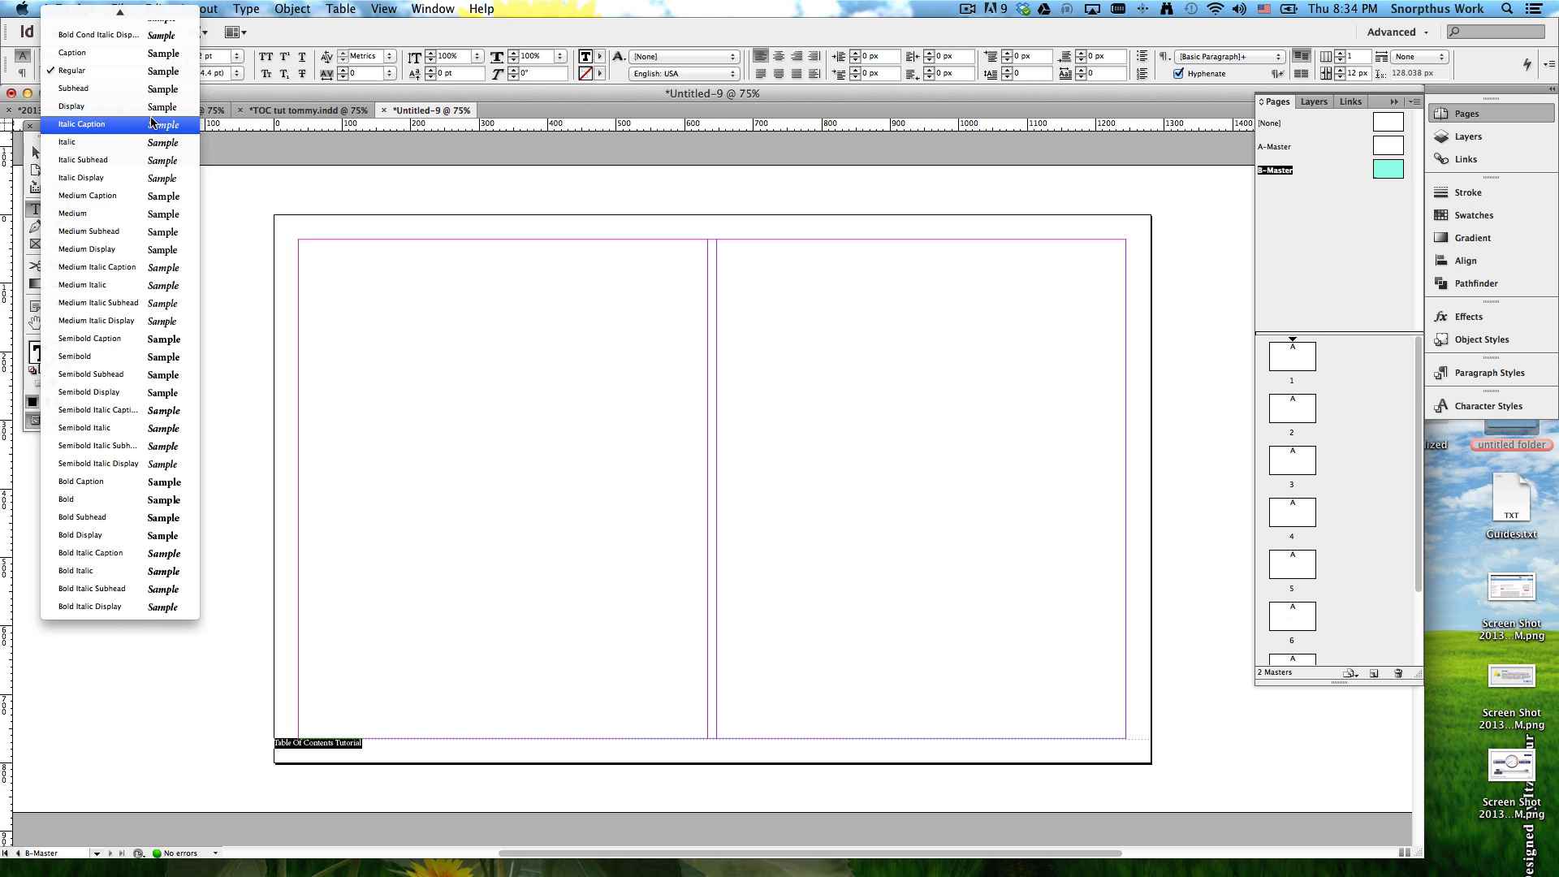
click(140, 142)
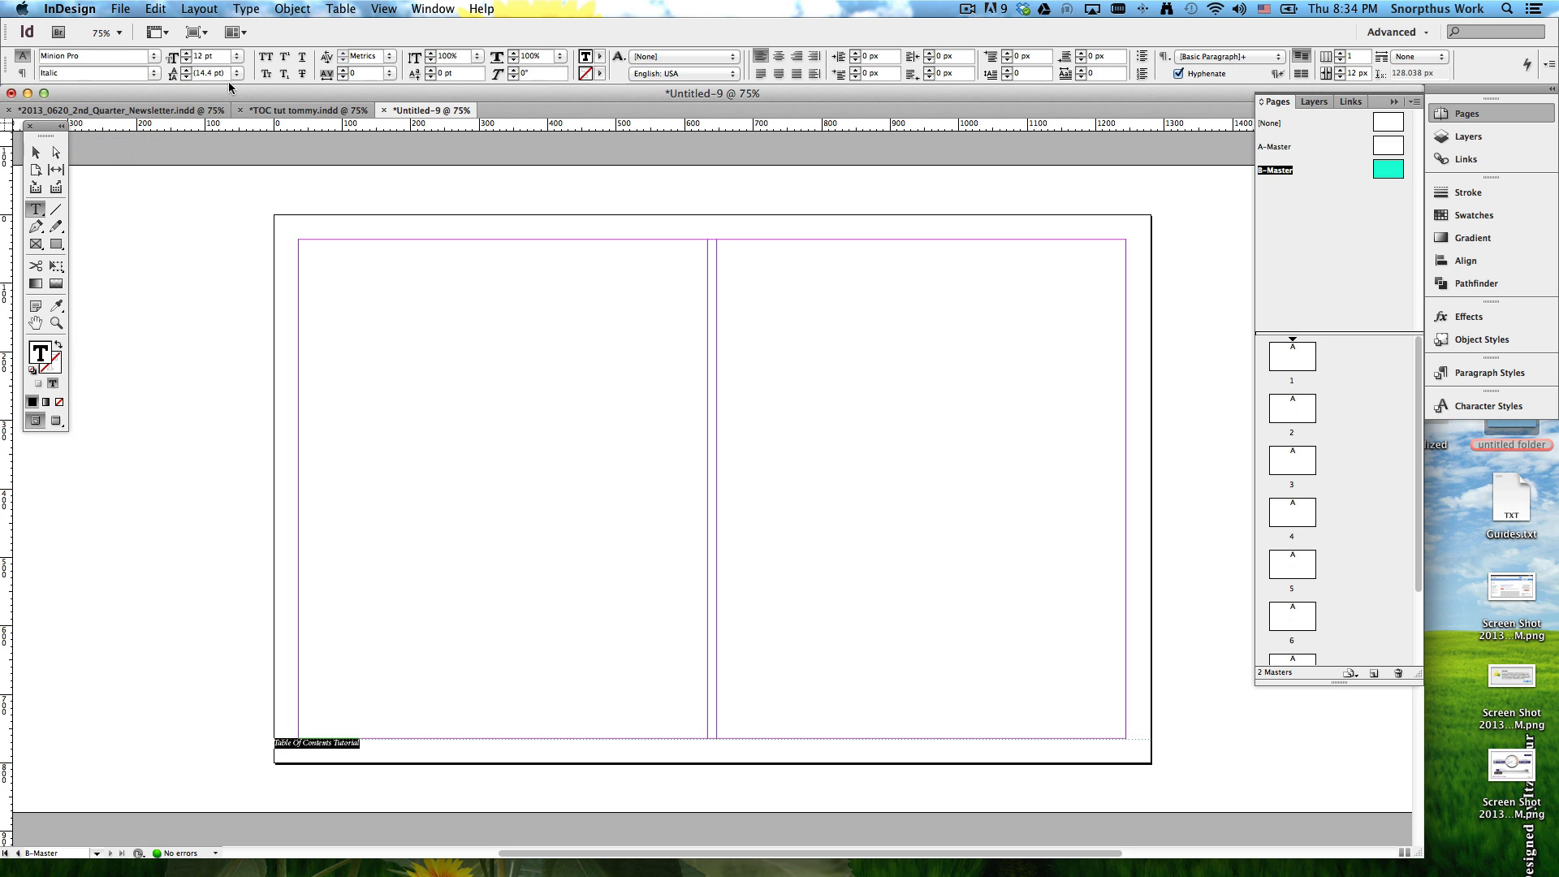
click(779, 56)
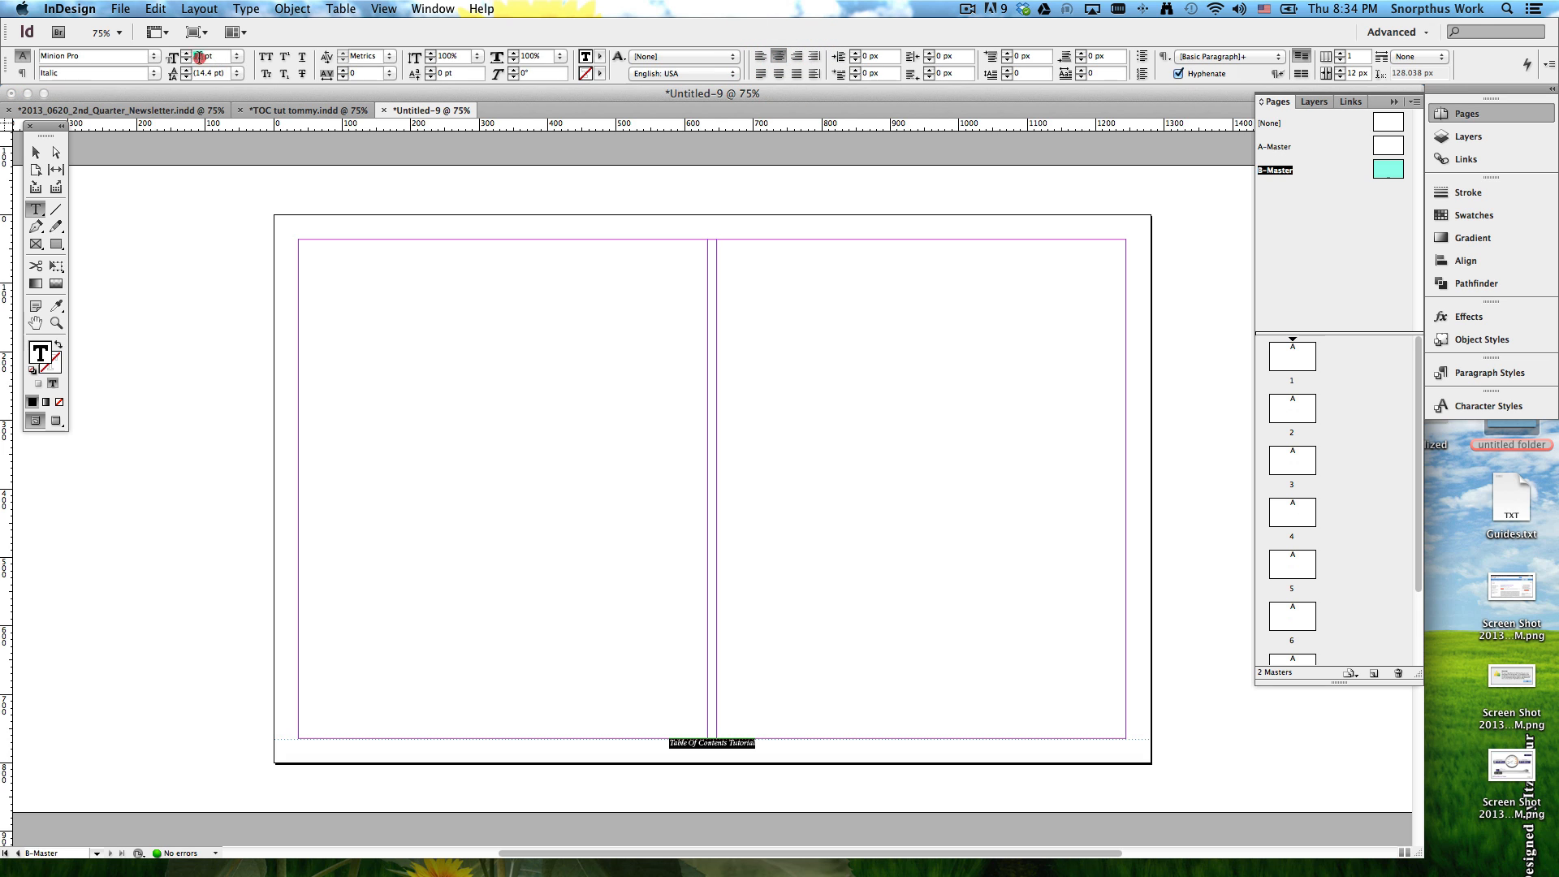
double_click(198, 56)
text(30)
key(Return)
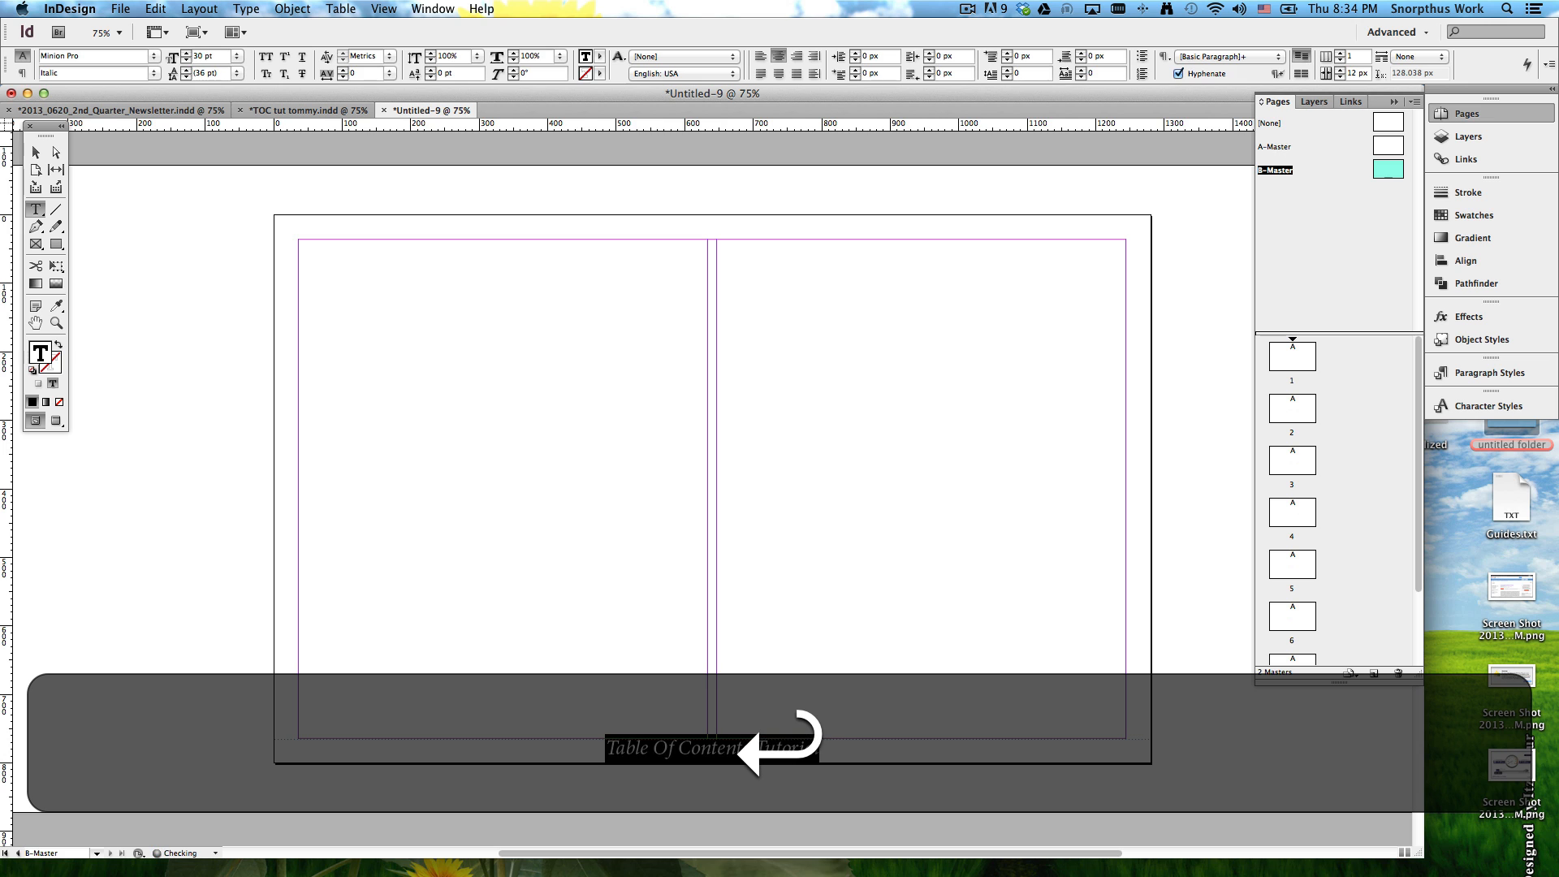
click(35, 152)
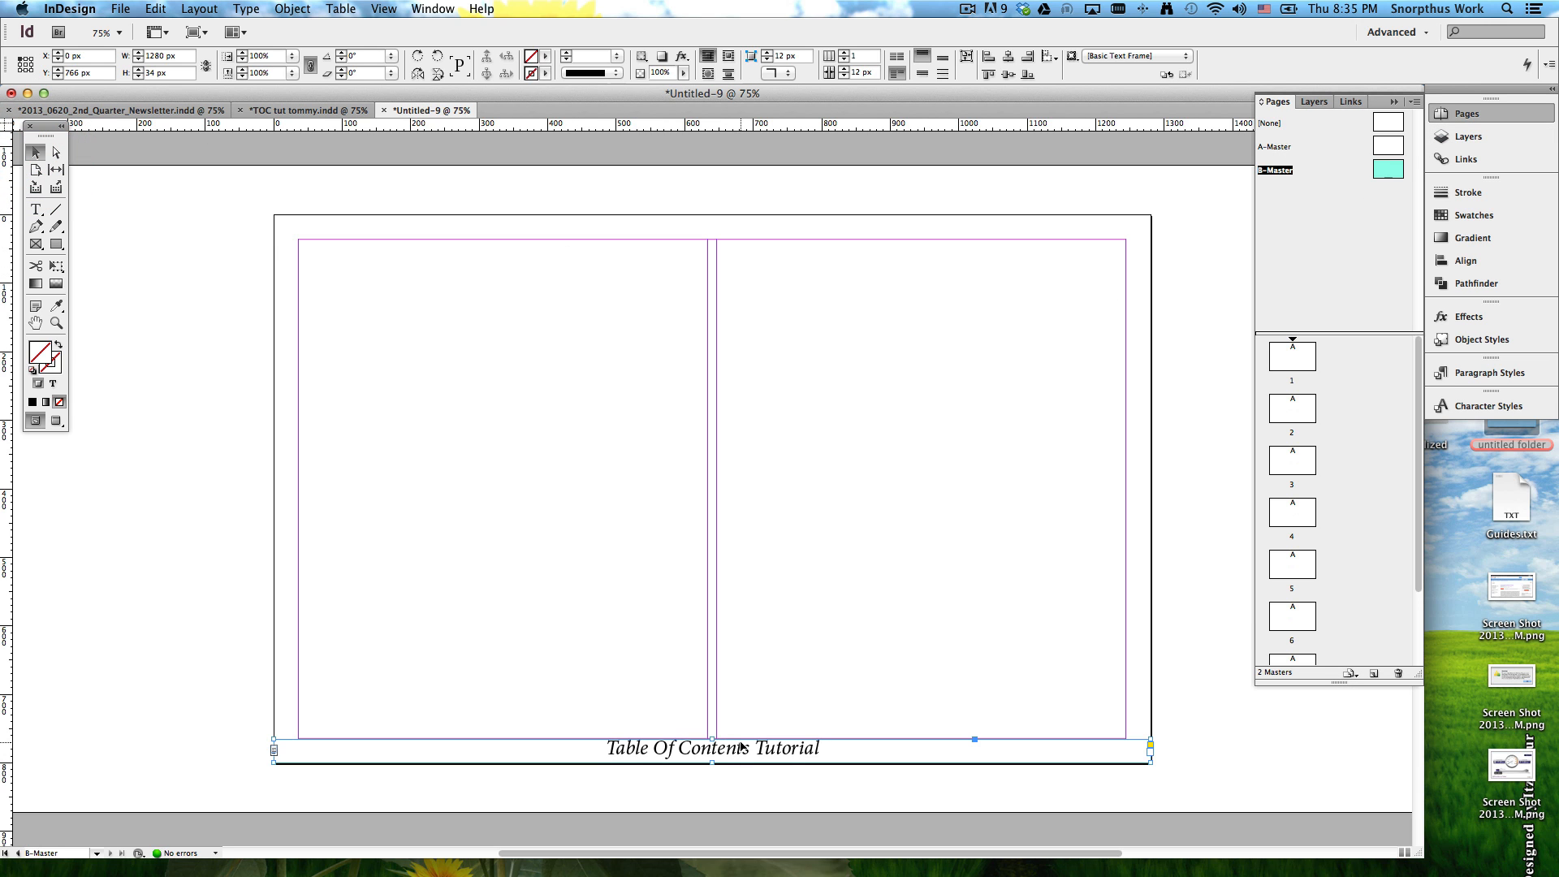
Step: Insert a Current Page Number marker after "Table Of Contents Tutorial" in the B-Master footer
key(t)
click(823, 748)
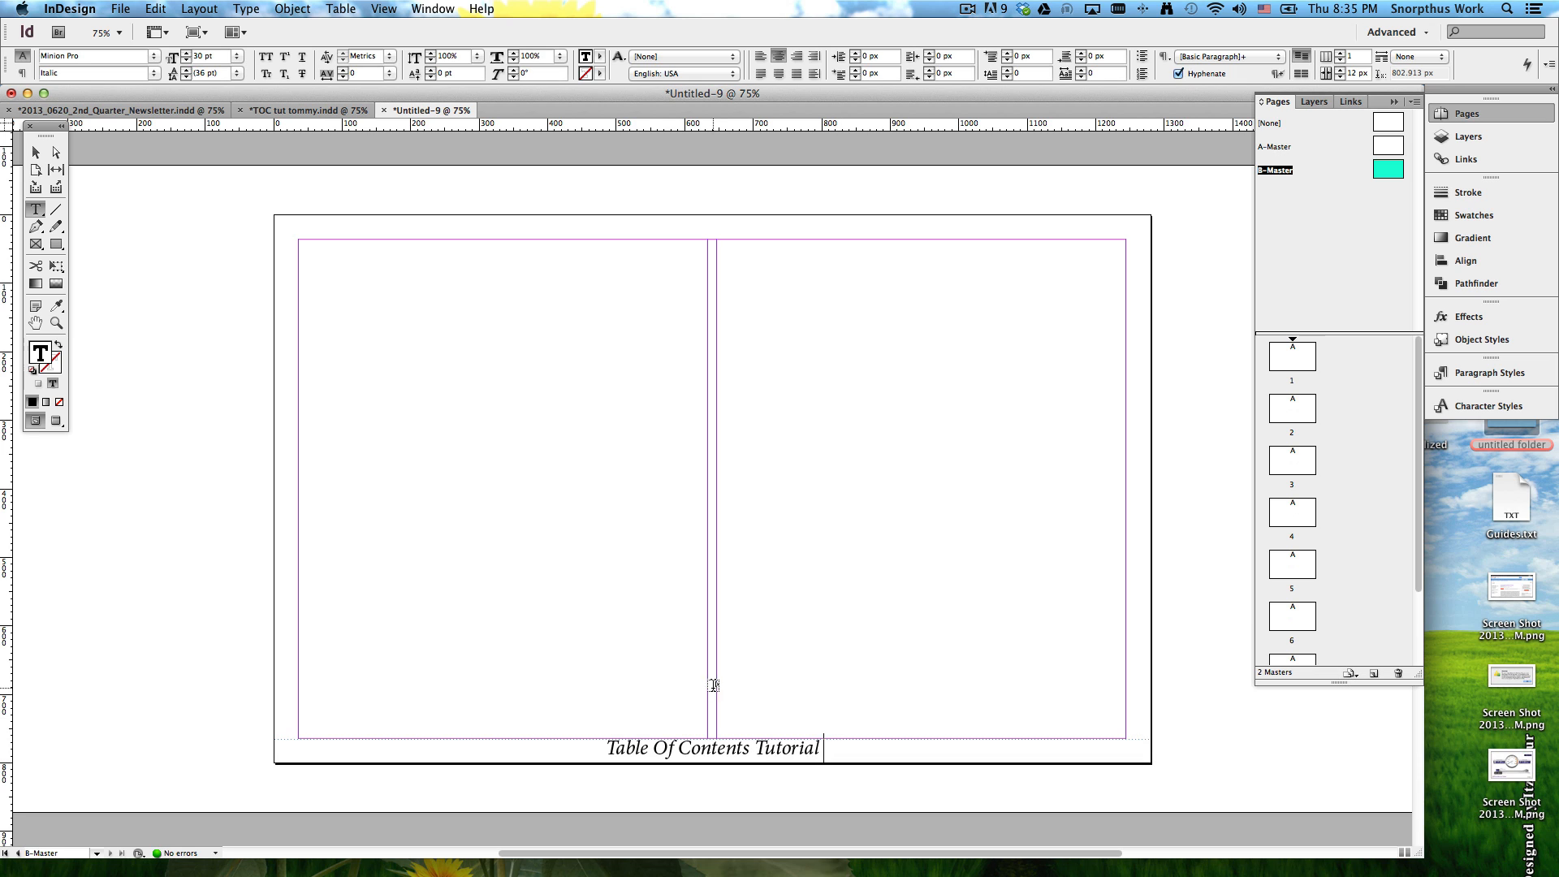
key(Left)
click(255, 6)
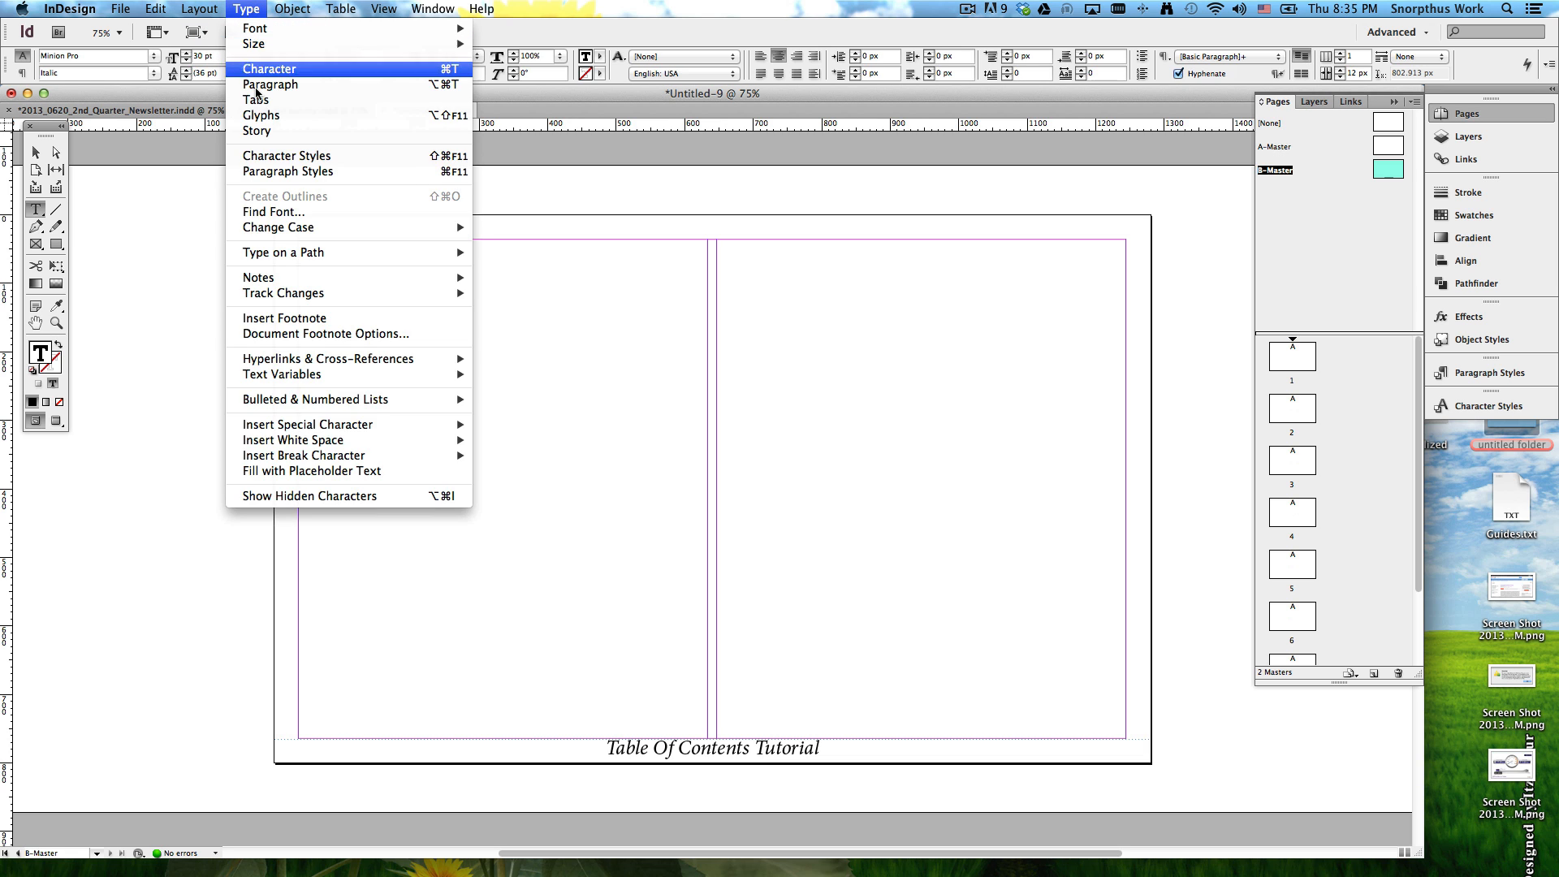
mouse_move(316, 425)
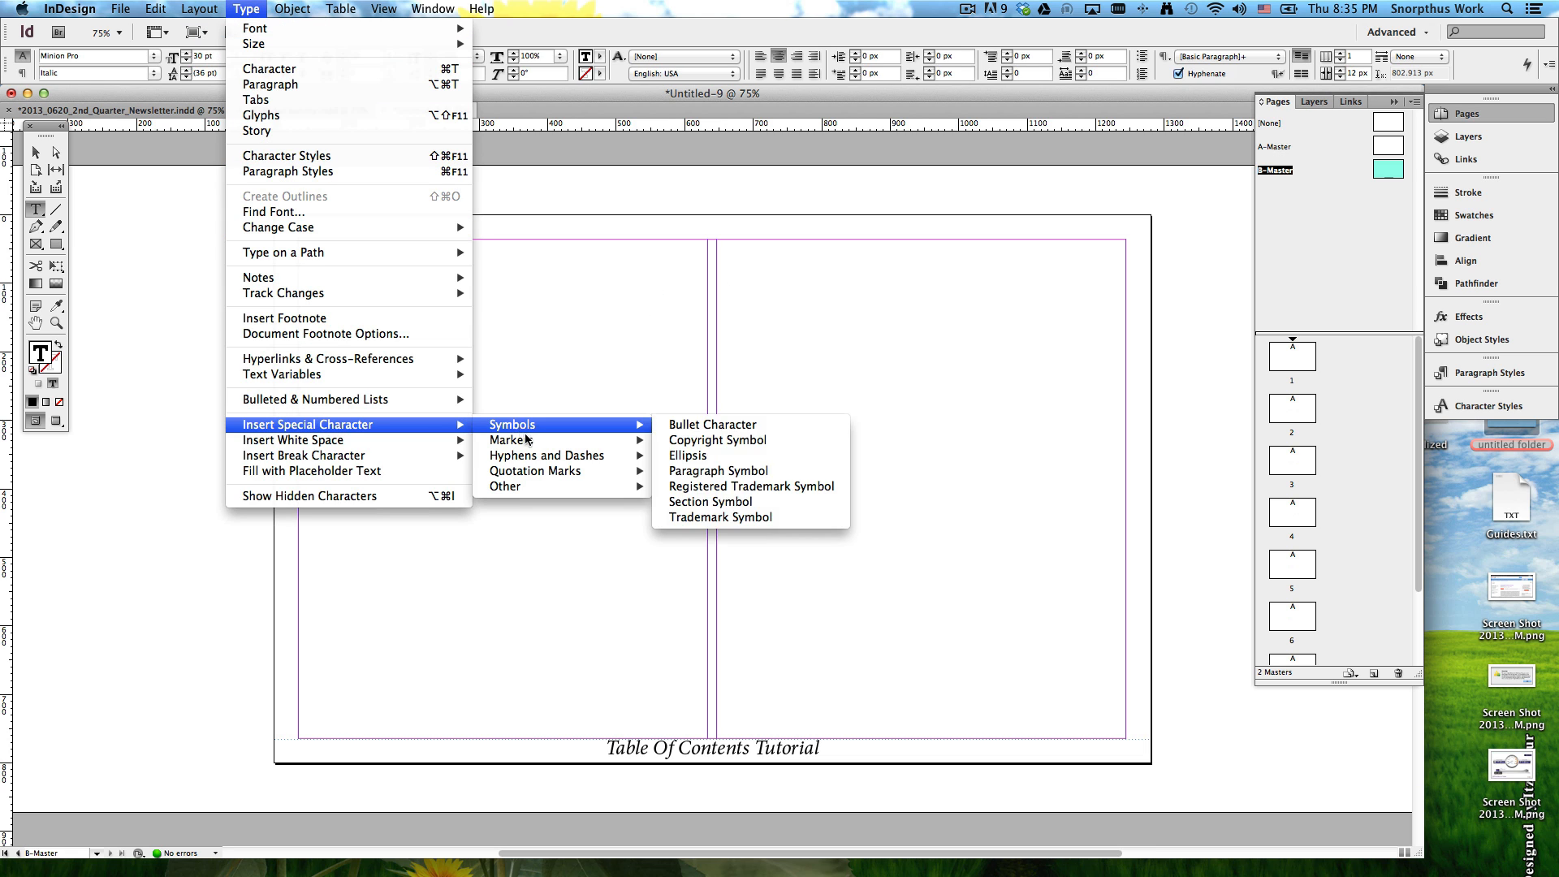
mouse_move(529, 439)
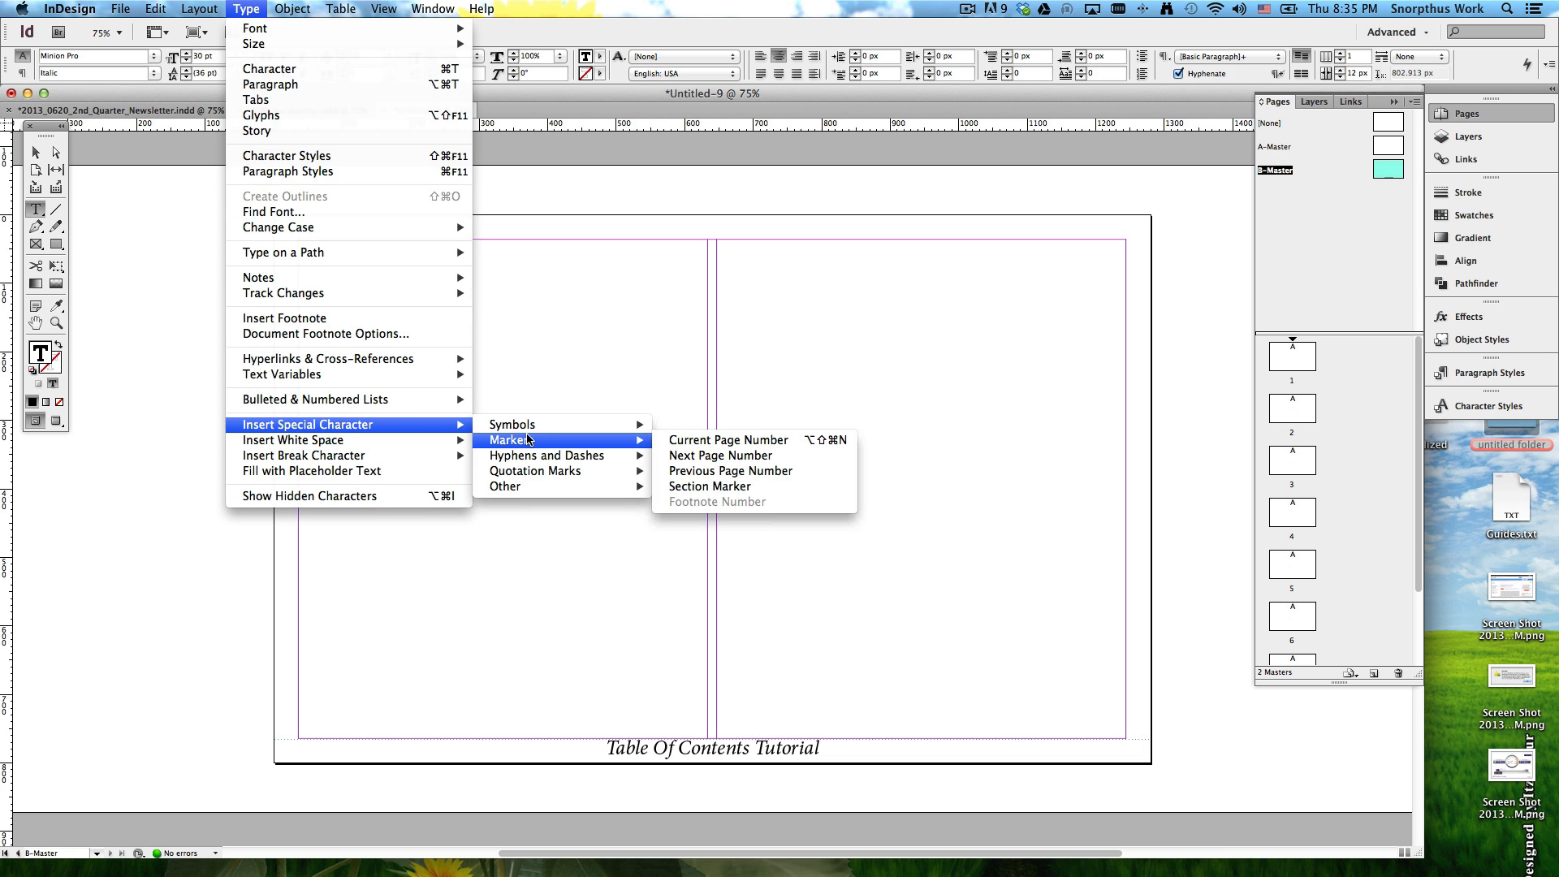
click(714, 443)
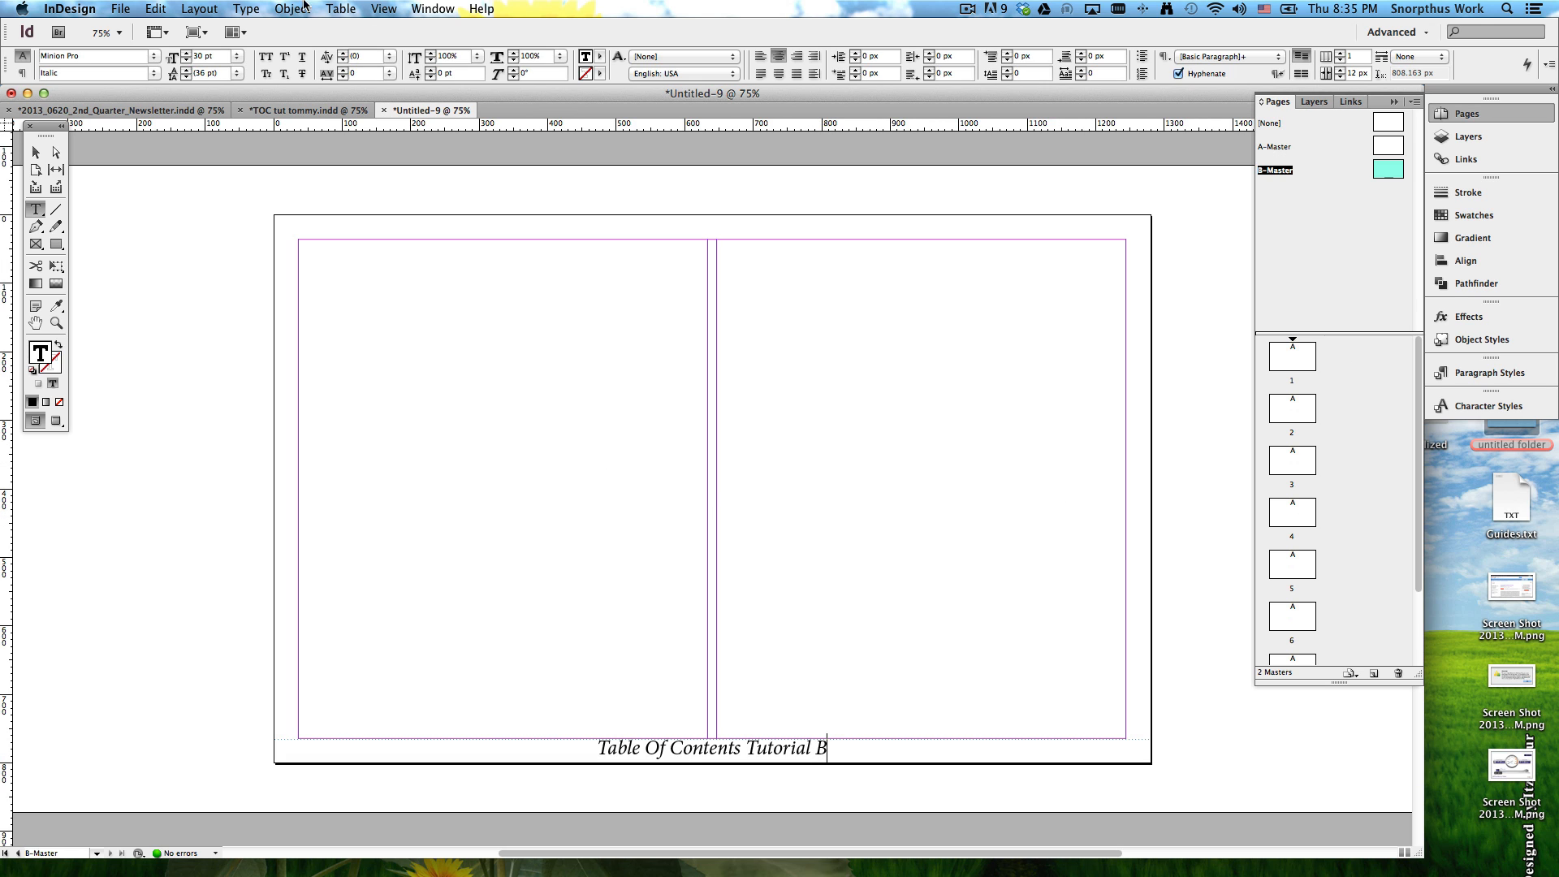
Step: Delete the page number marker from the B-Master footer and insert the Current Page Number marker again
key(BackSpace)
key(BackSpace)
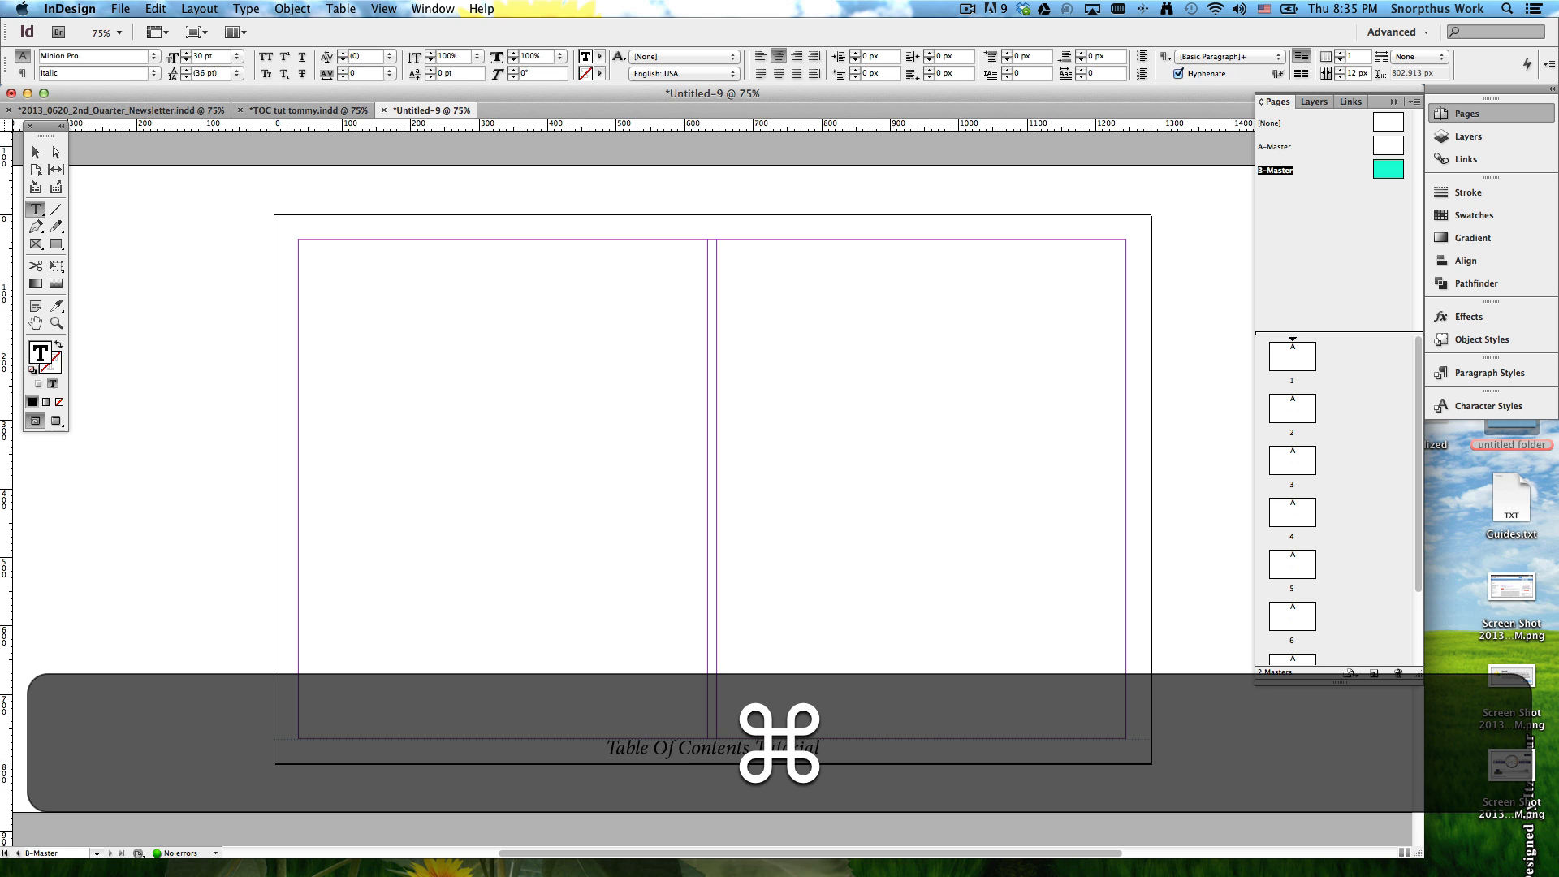
key(alt+shift+super+n)
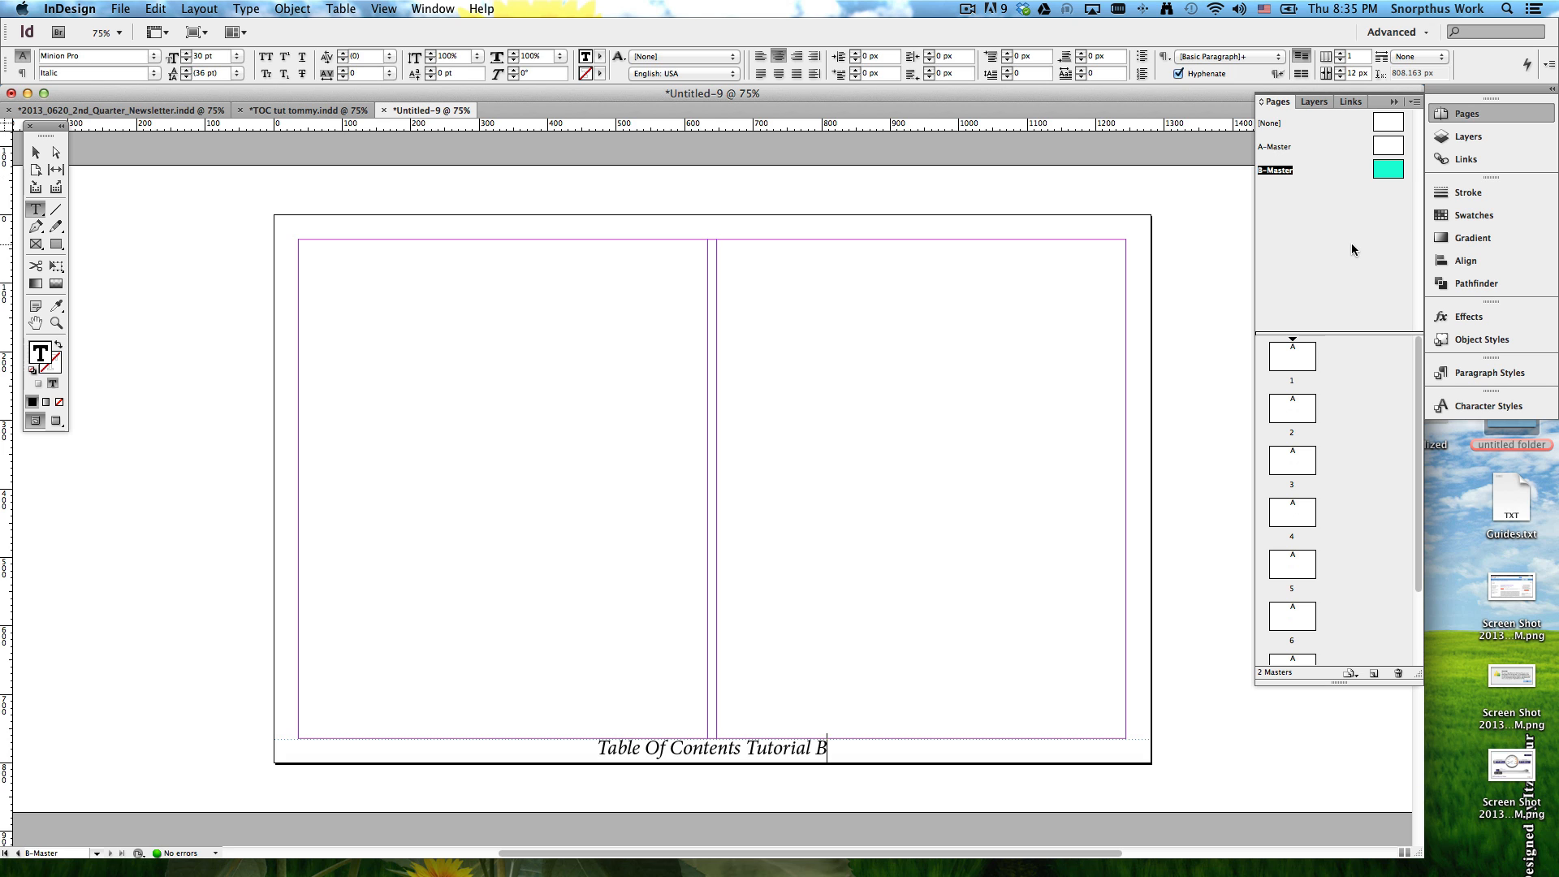
Step: Apply B-Master to all eight document pages
click(1358, 228)
drag(1389, 169, 1291, 463)
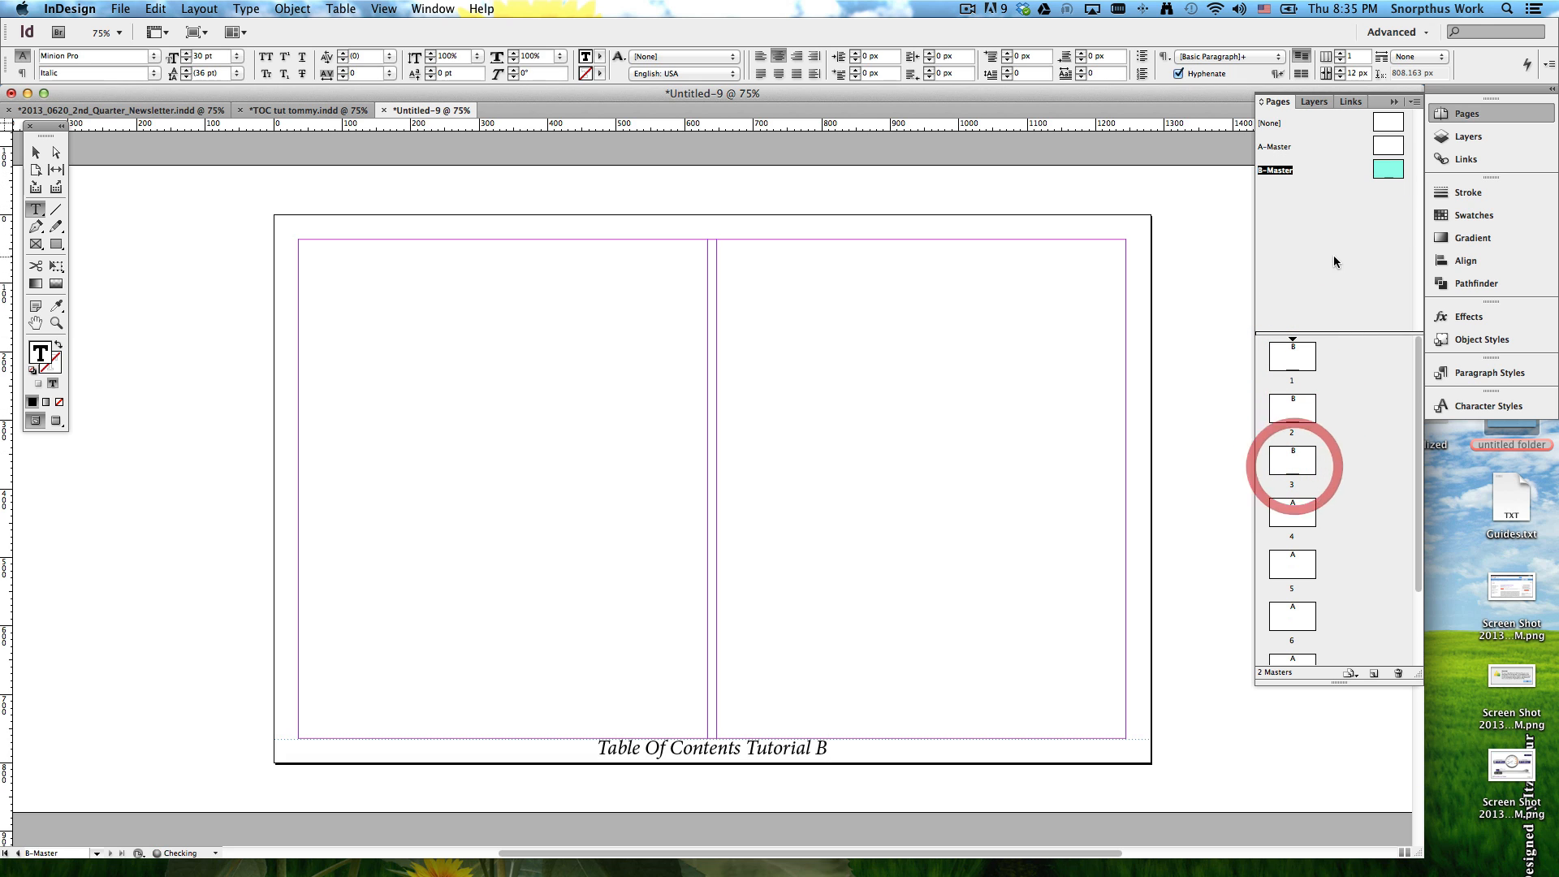
drag(1388, 166, 1303, 571)
scroll(1355, 487, down, 3)
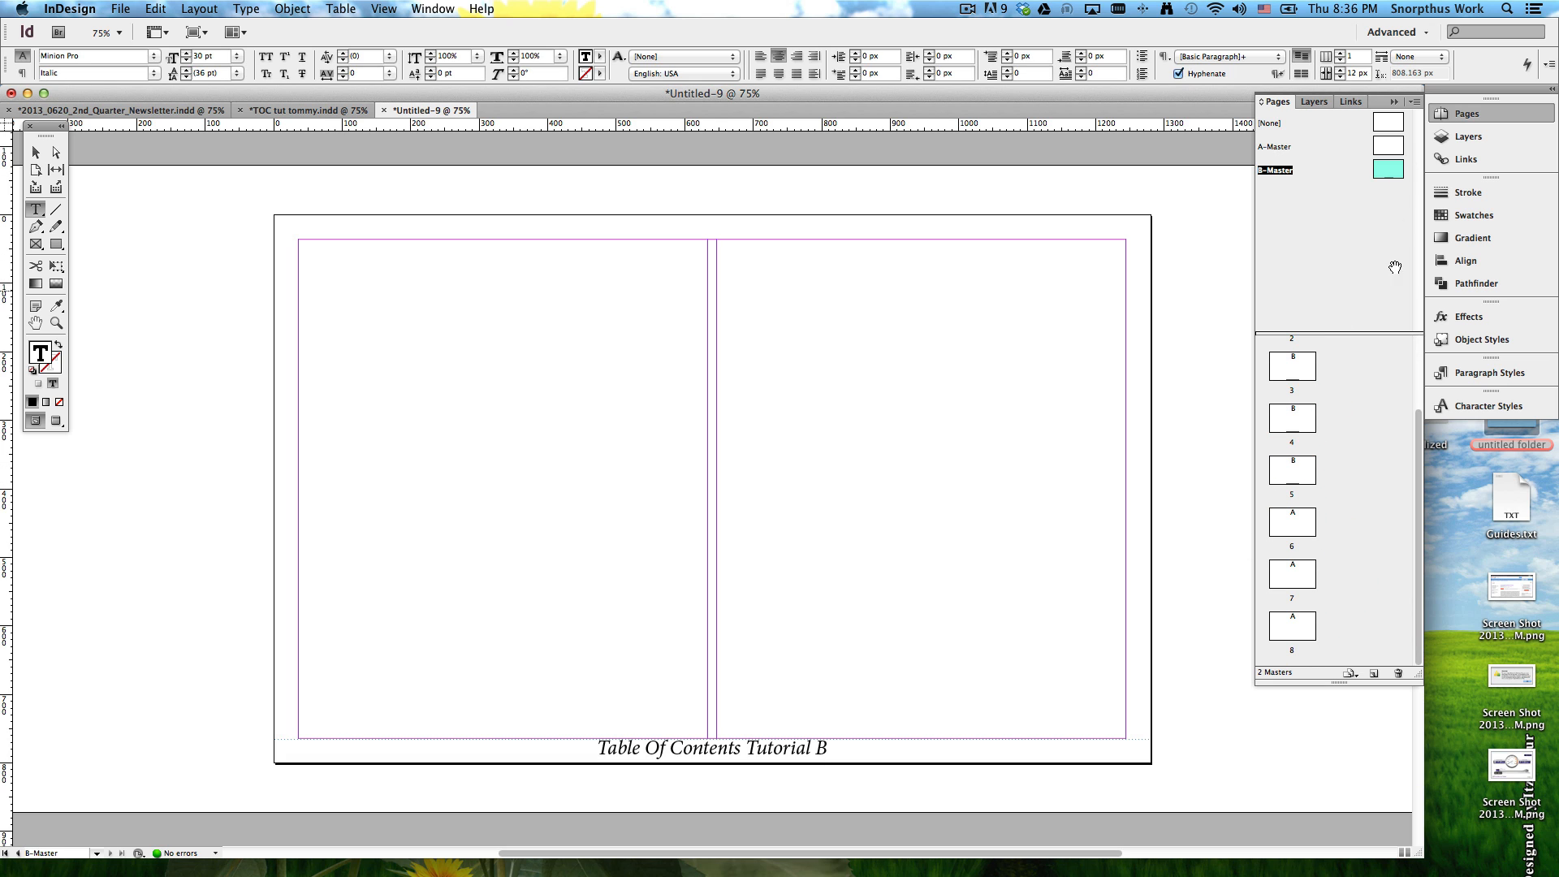
drag(1392, 170, 1297, 524)
drag(1393, 180, 1300, 583)
drag(1375, 174, 1293, 630)
scroll(1332, 572, up, 2)
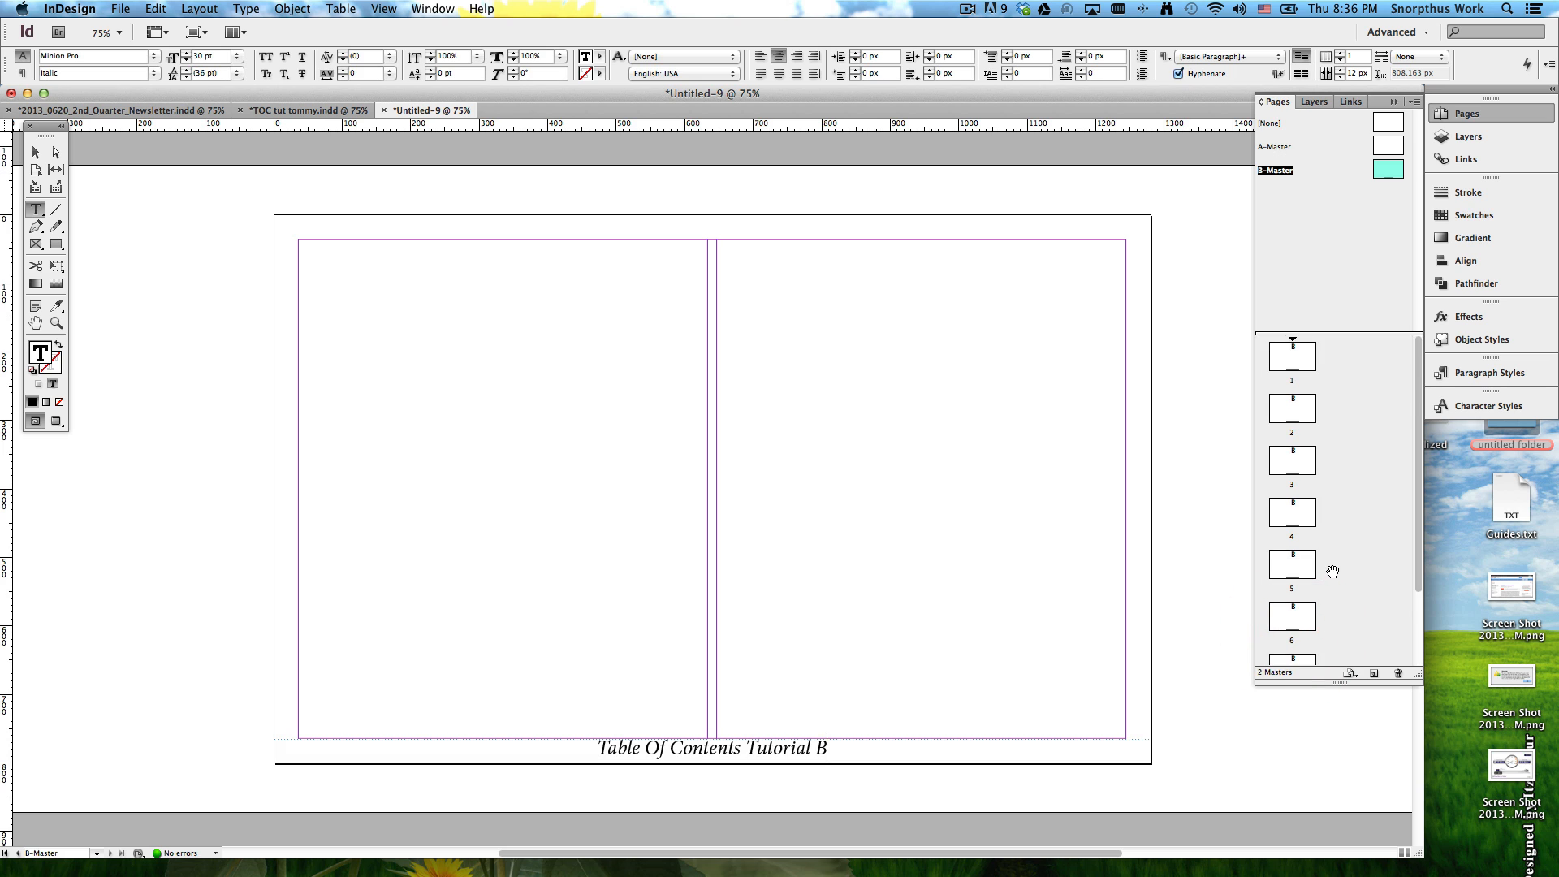
Step: Preview the document from page 1 in presentation mode and check the footer's page number across the pages
double_click(1299, 363)
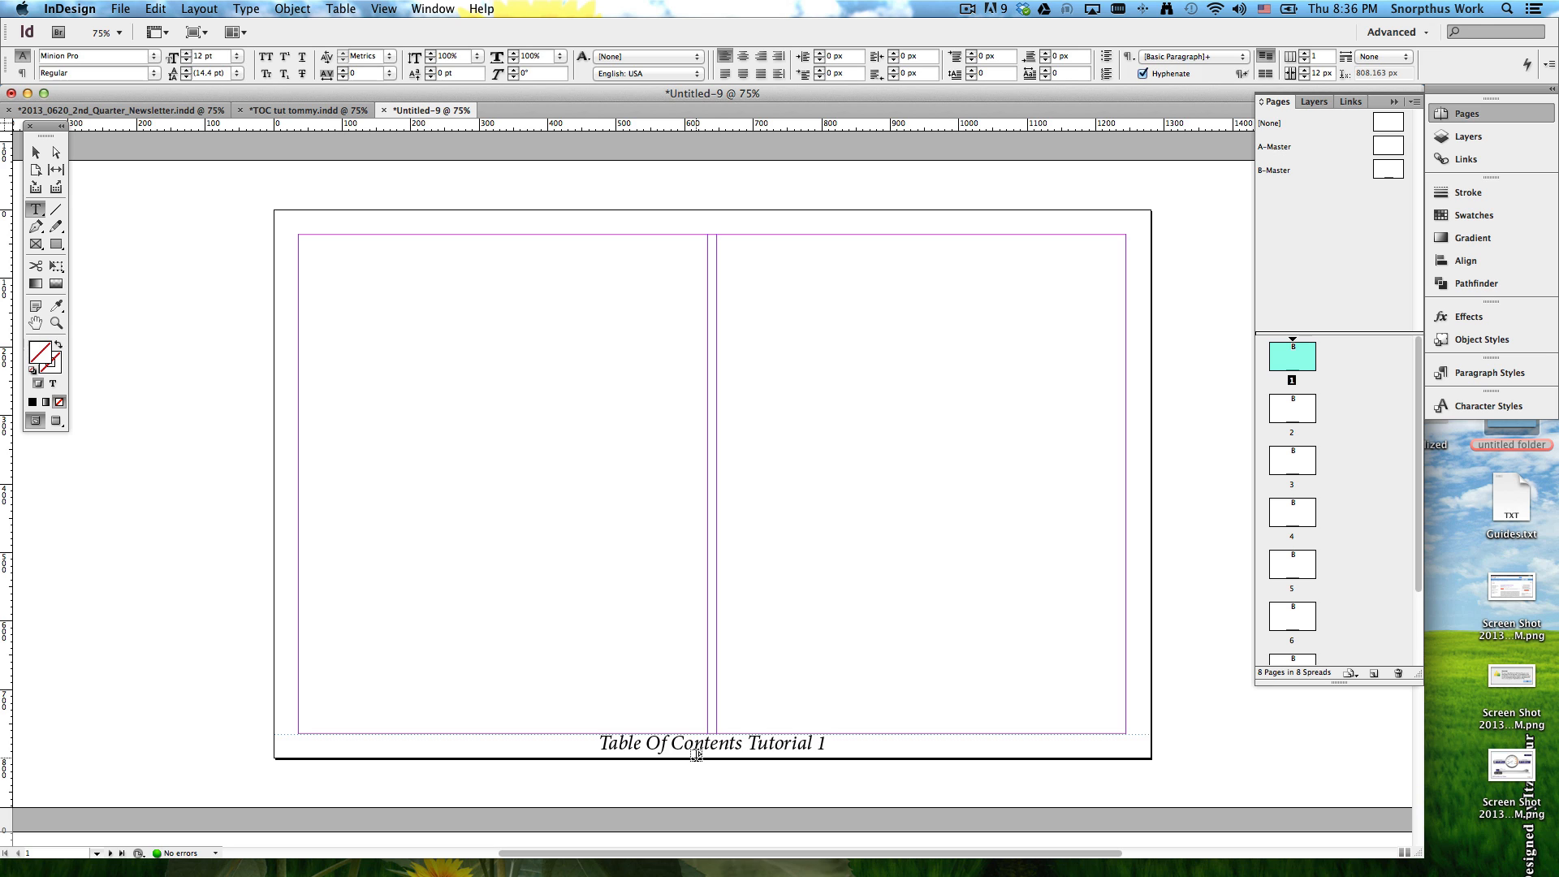
key(shift)
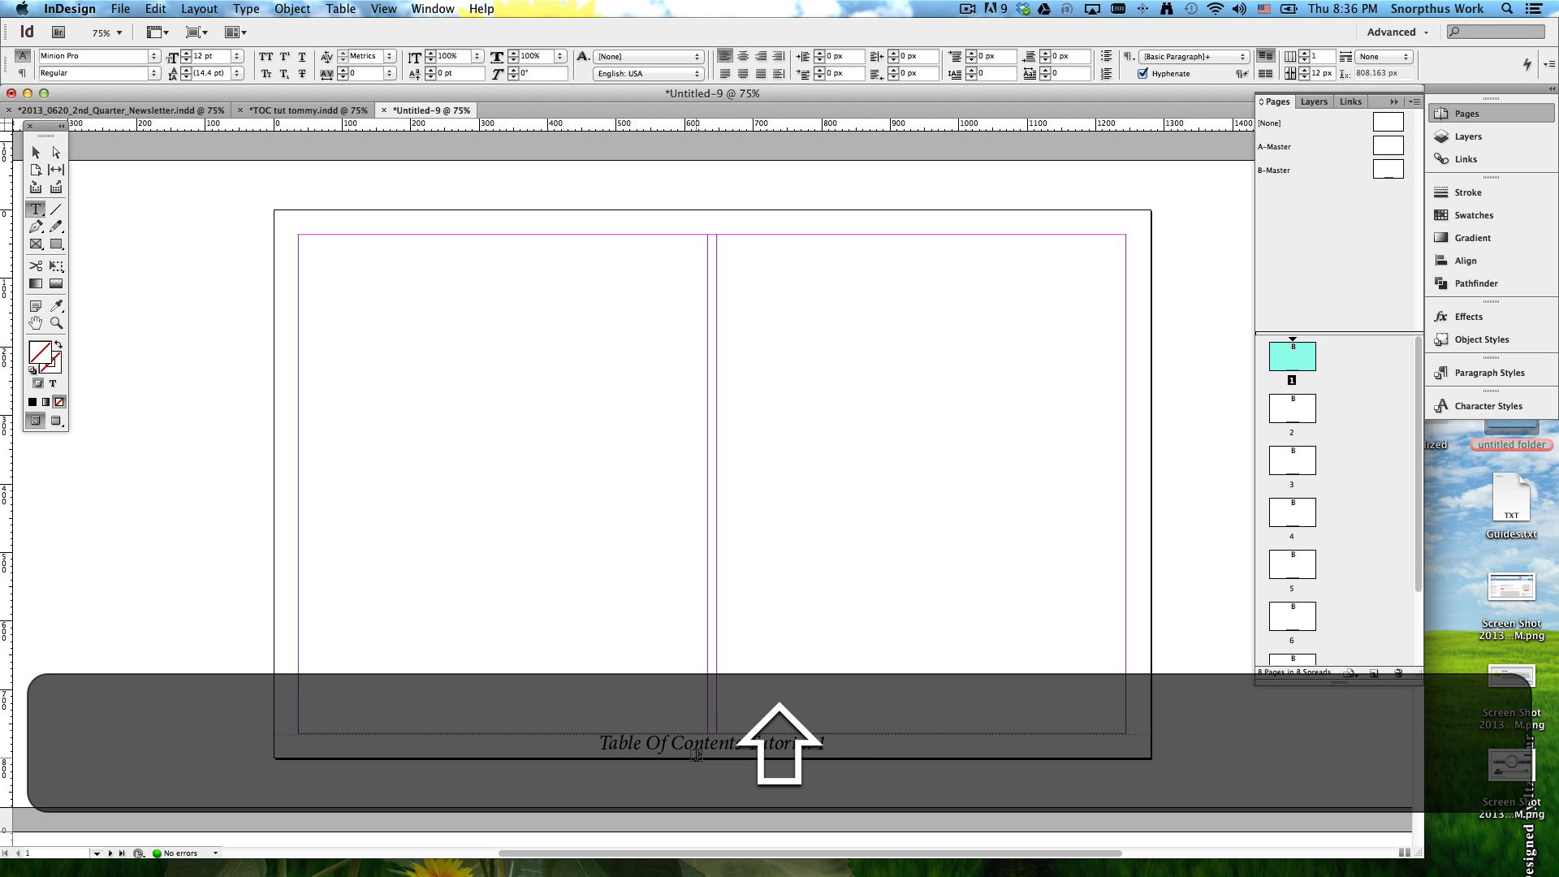
key(shift+w)
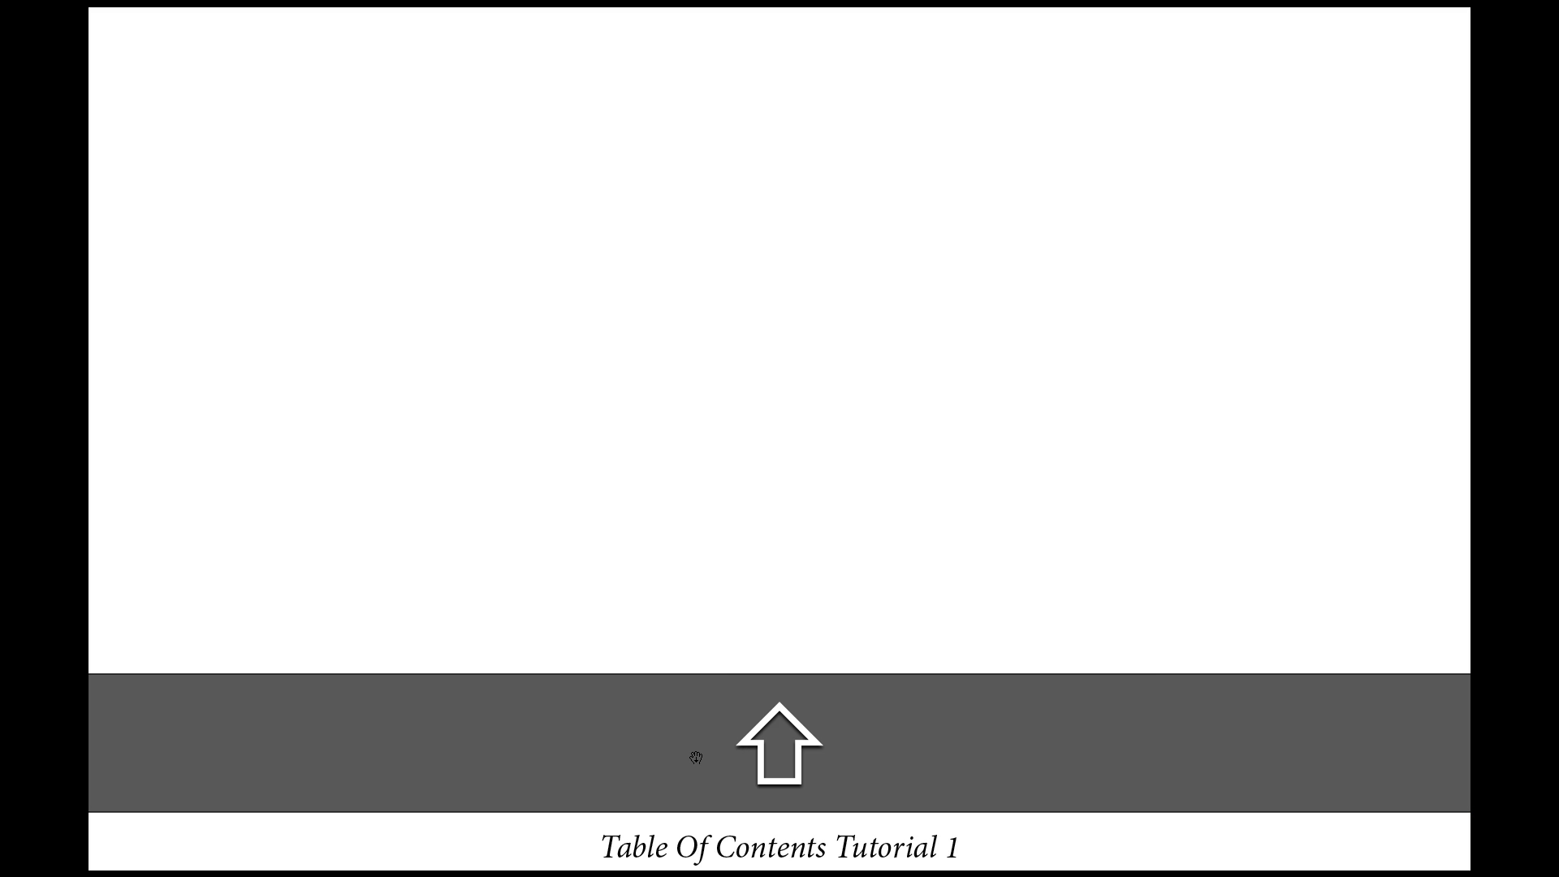
key(Down)
key(Down)
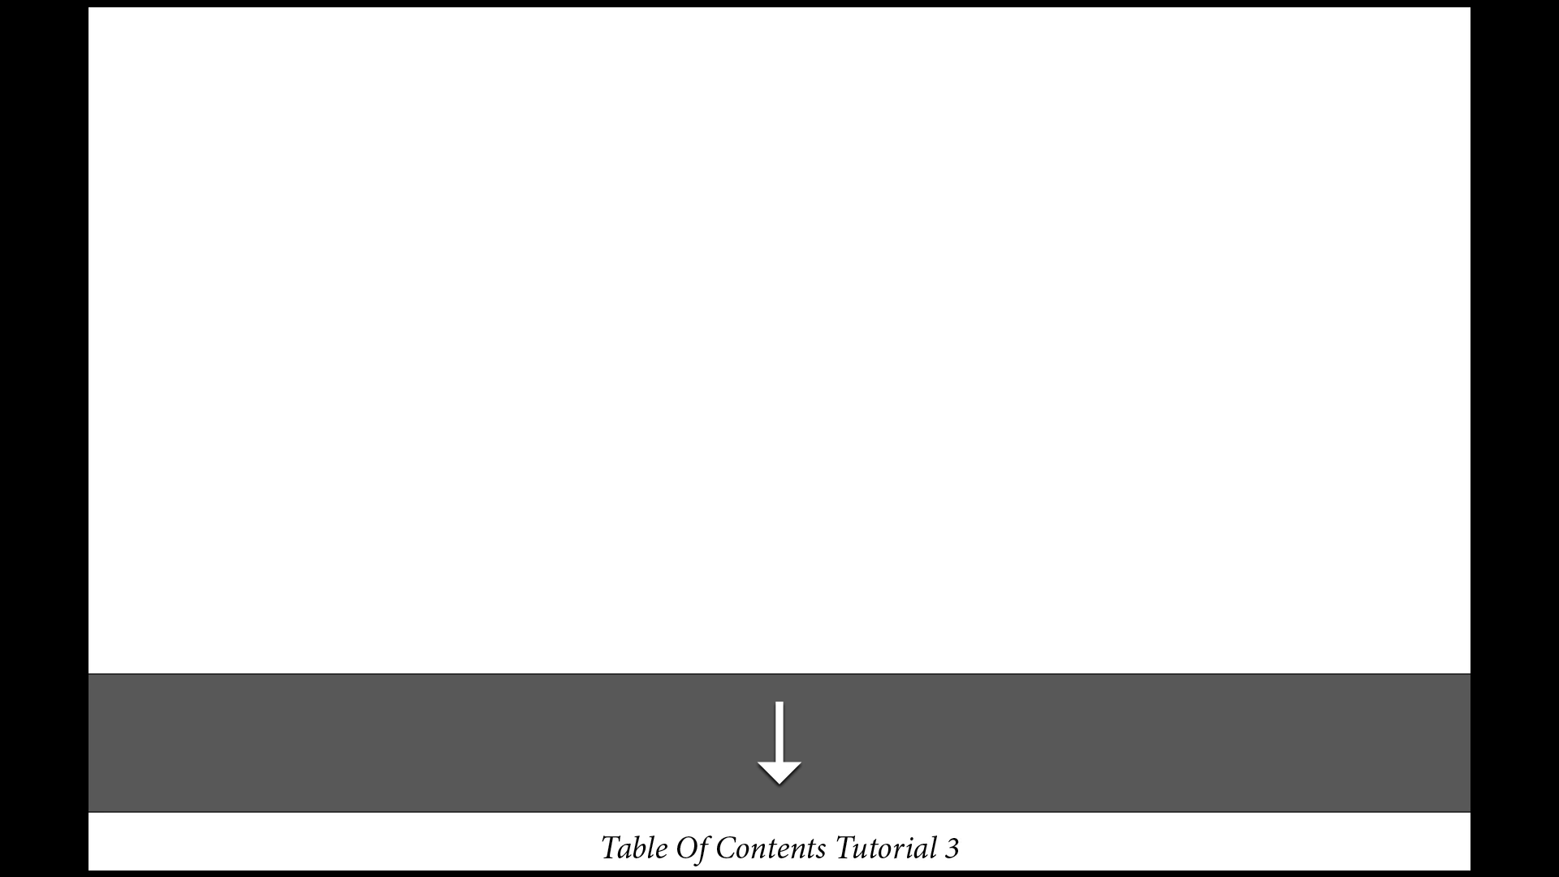
key(Up)
key(Down)
key(Down)
key(Down)
key(Down)
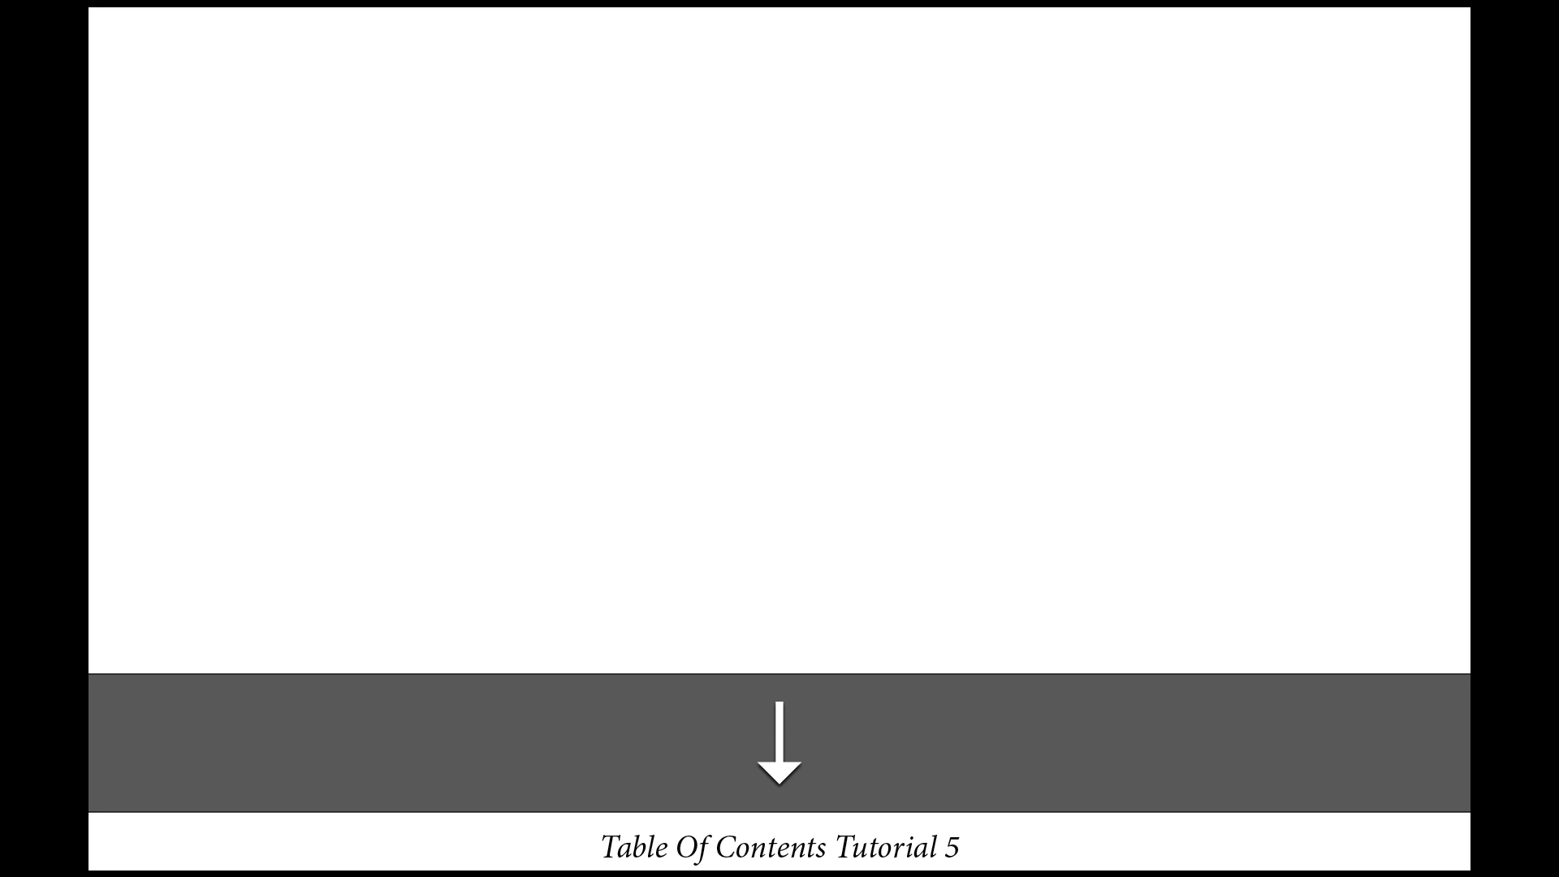
key(Up)
key(Up)
key(Up)
key(Up)
key(Down)
key(Down)
key(Down)
key(Down)
key(Down)
key(Down)
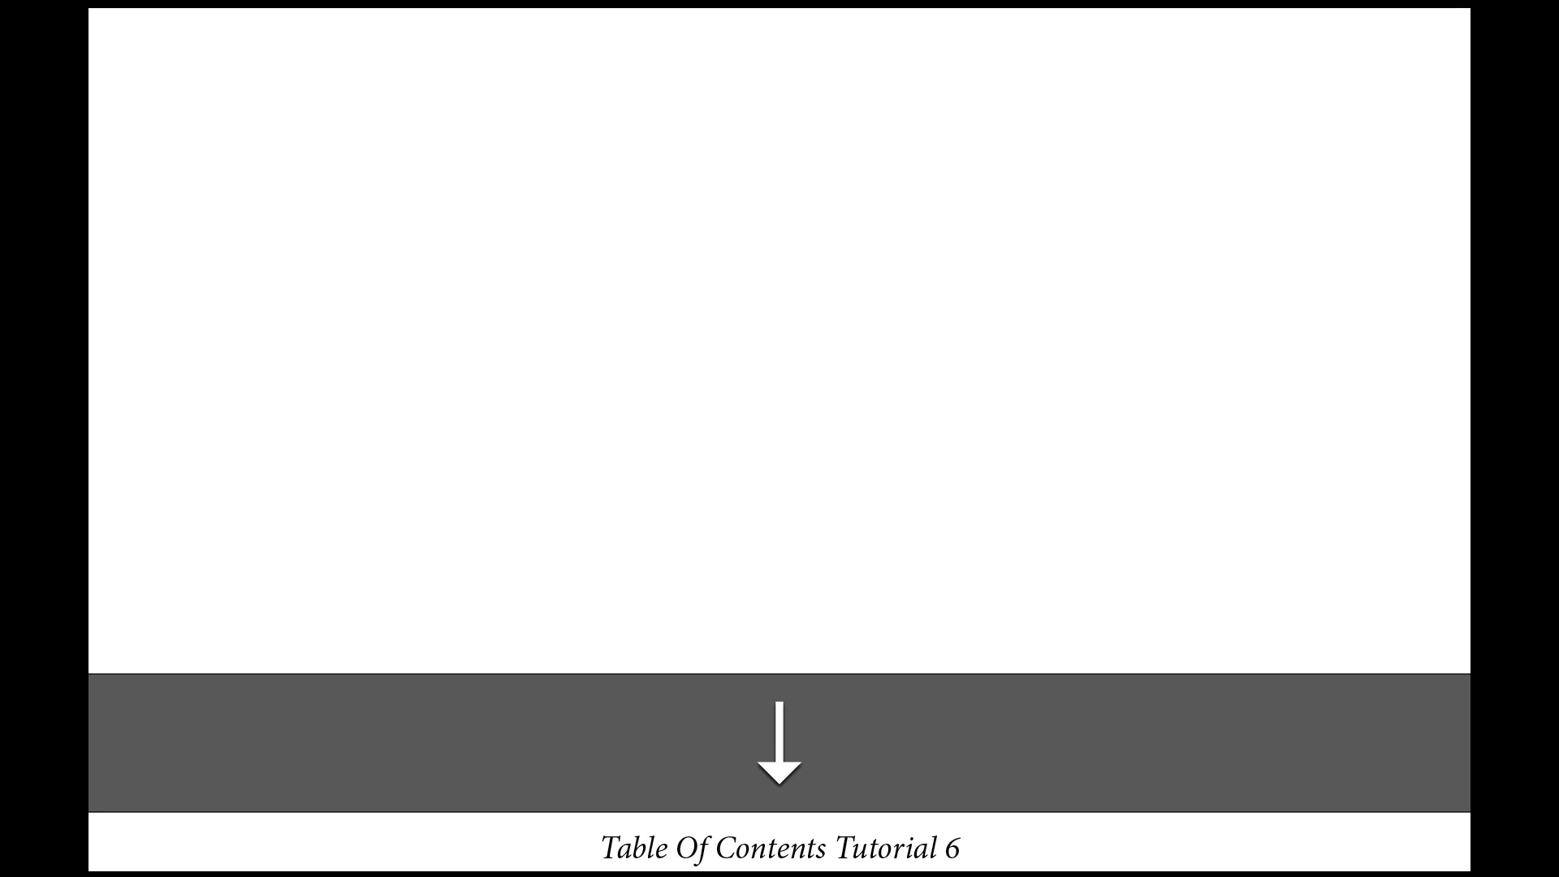
key(Up)
key(Escape)
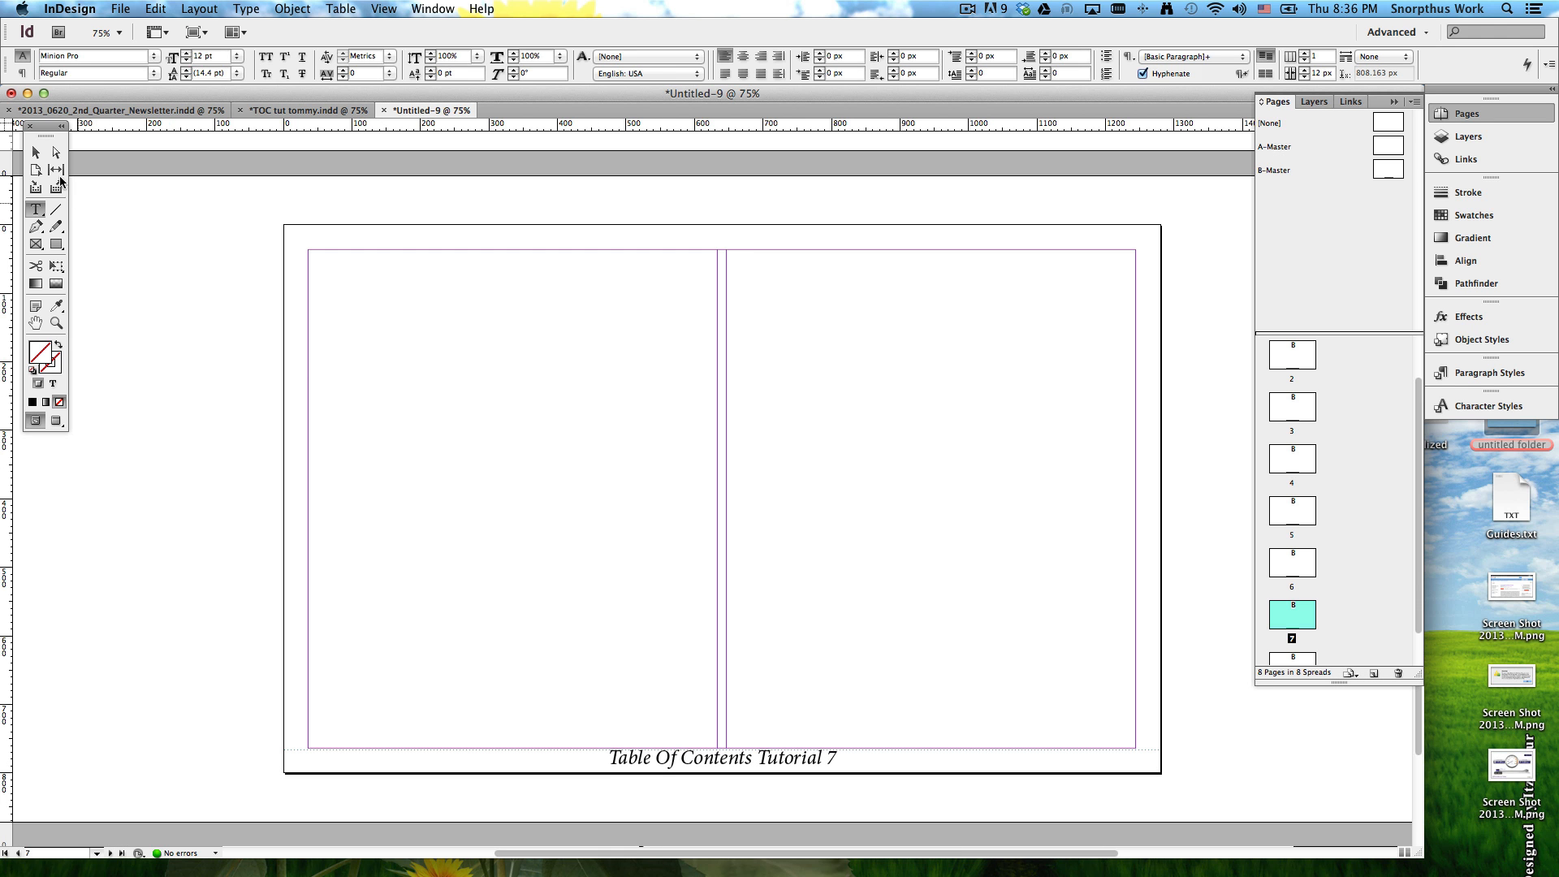
Step: Try to select the footer text on page 7, and open B-Master to view where it is editable
click(35, 154)
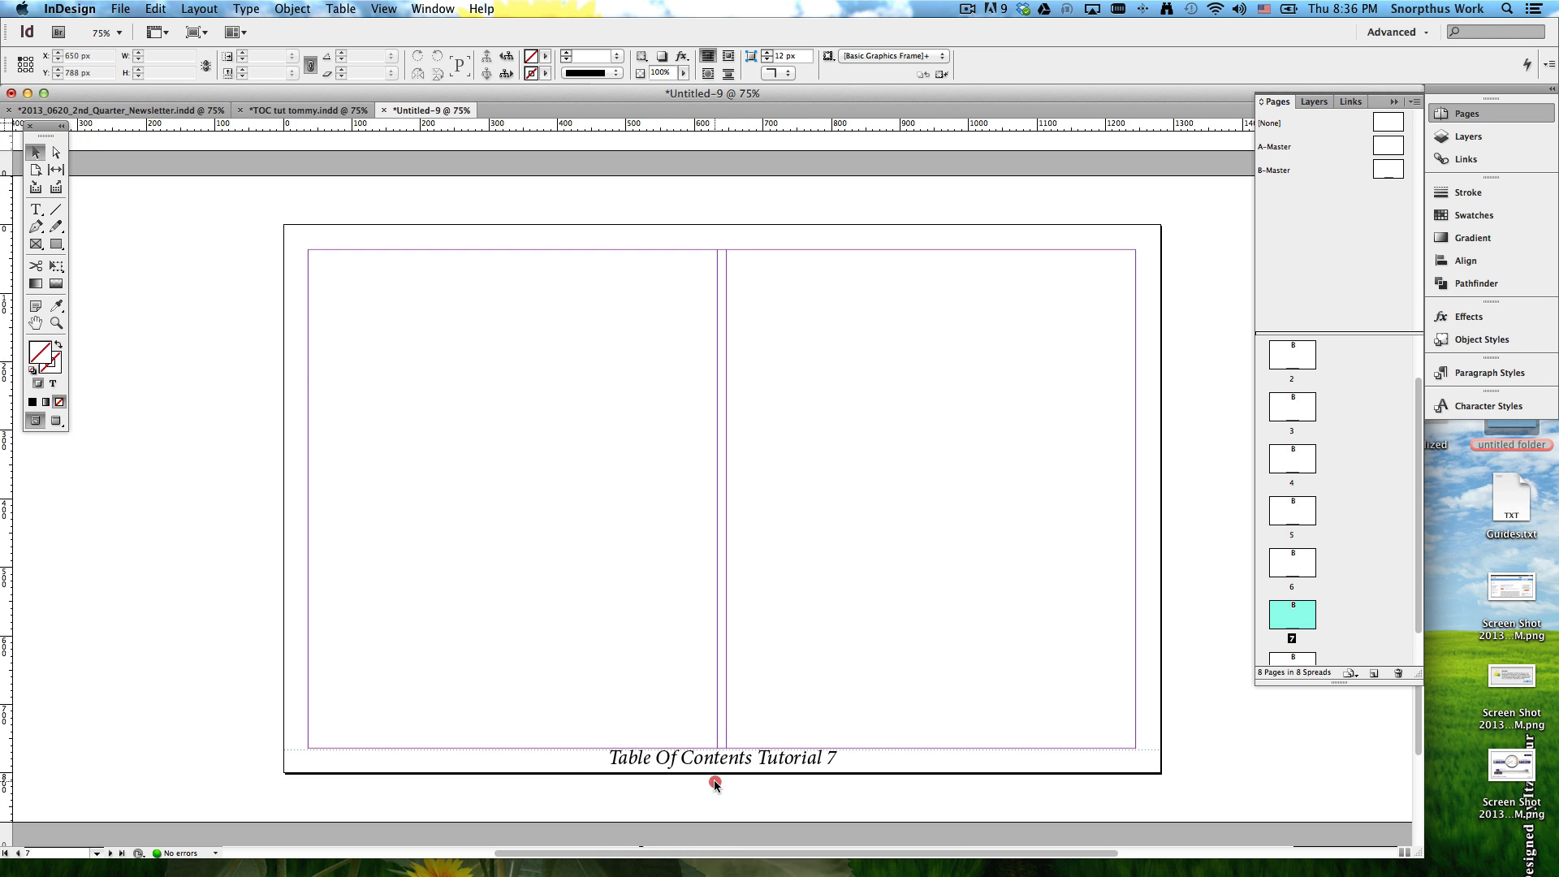
drag(823, 755, 652, 621)
drag(651, 714, 769, 790)
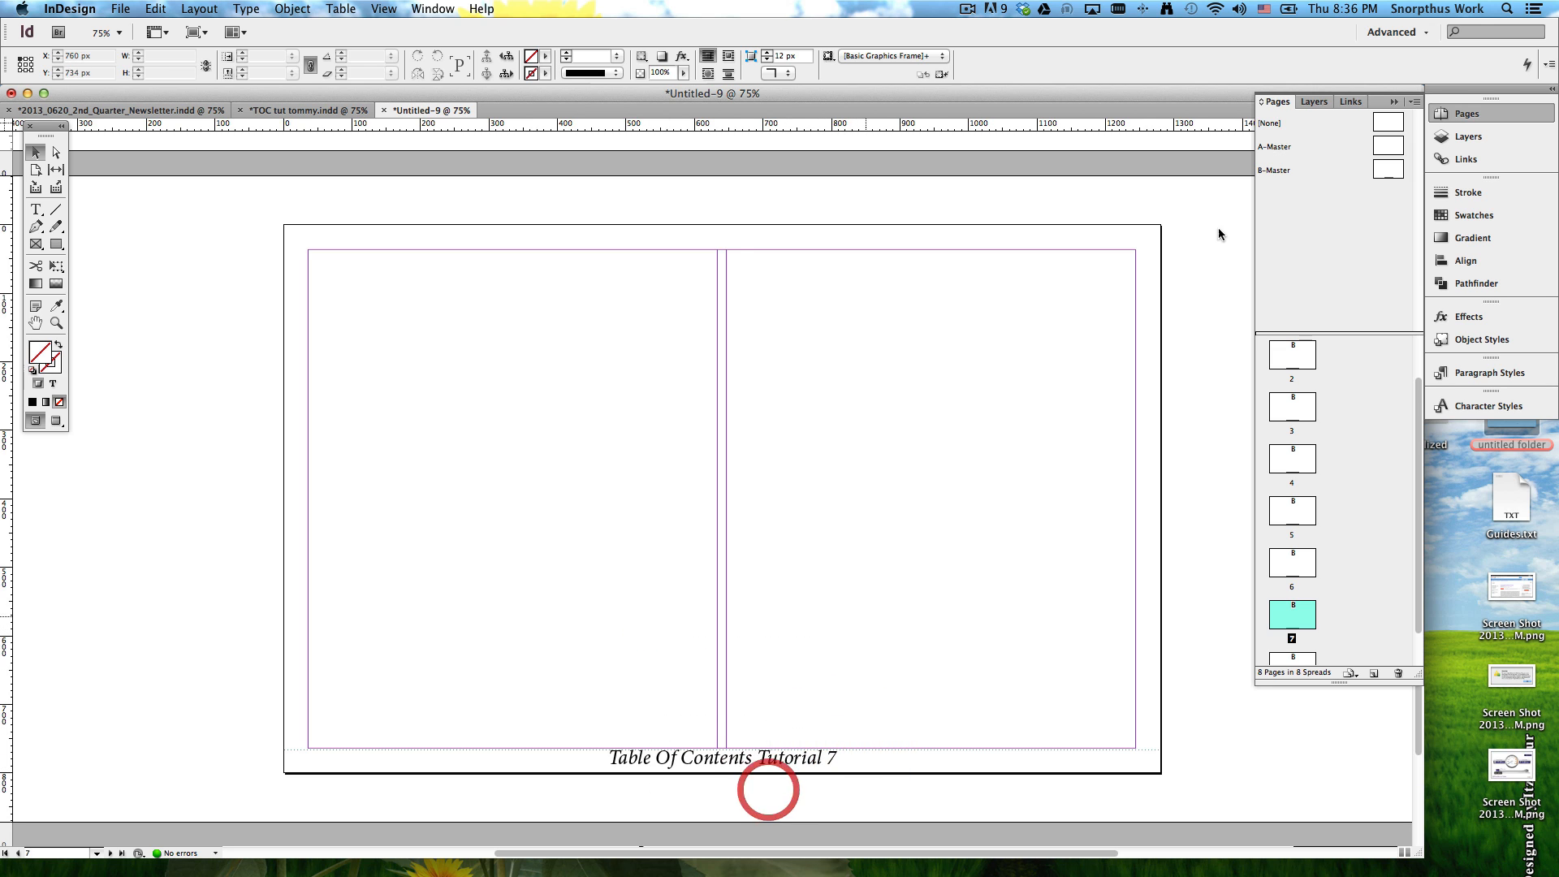
click(1387, 144)
double_click(1387, 169)
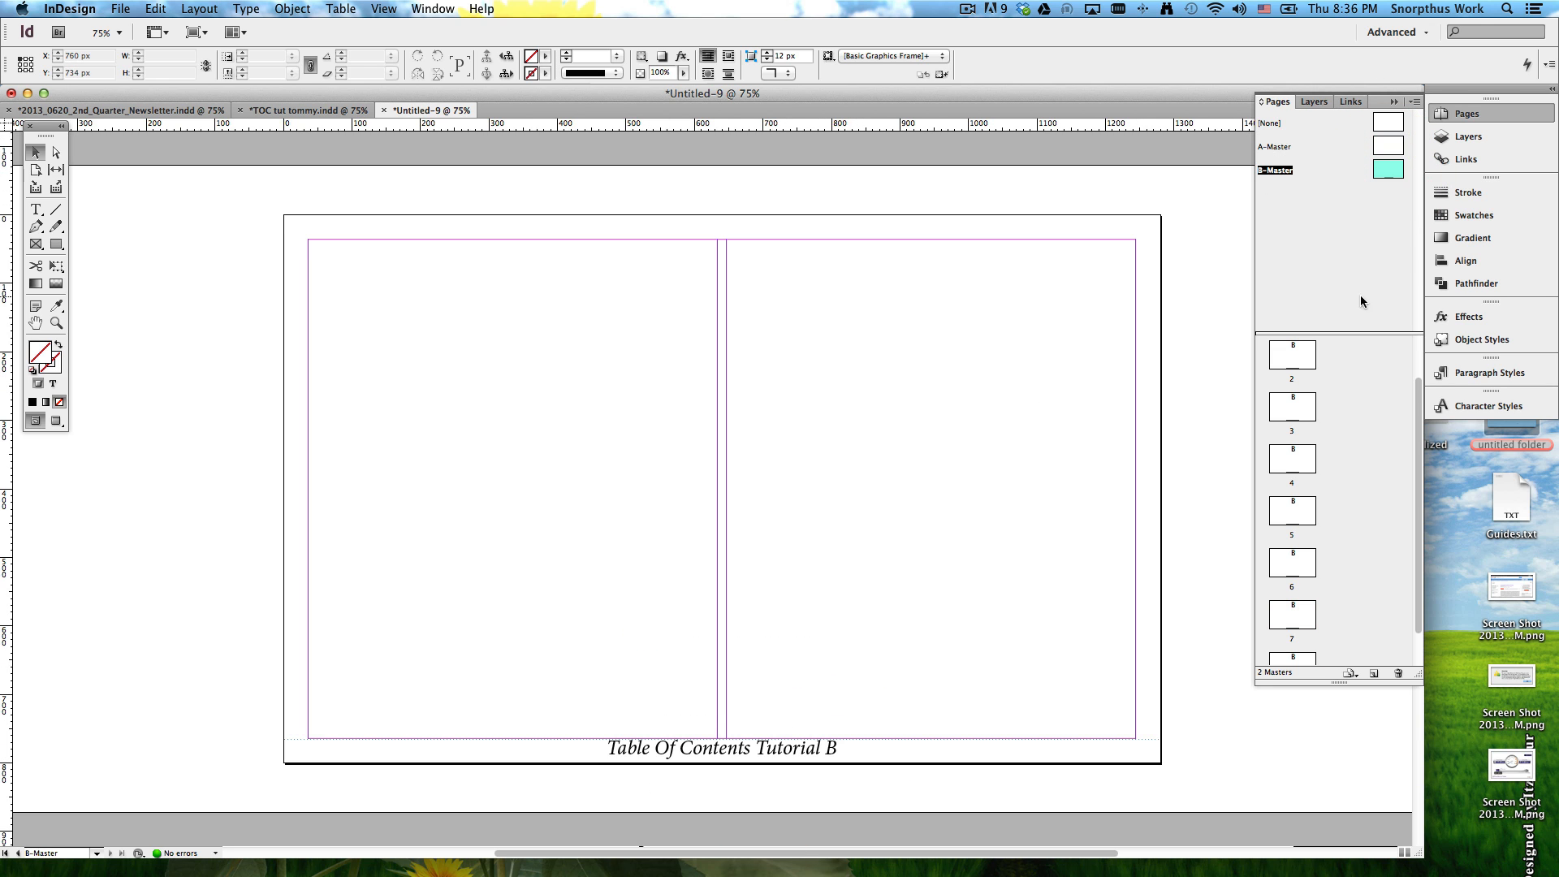
scroll(1294, 382, up, 1)
Step: Draw a text frame filling the first column of page 1 and enter "Section 1" with "Monday" on the line below
double_click(1290, 360)
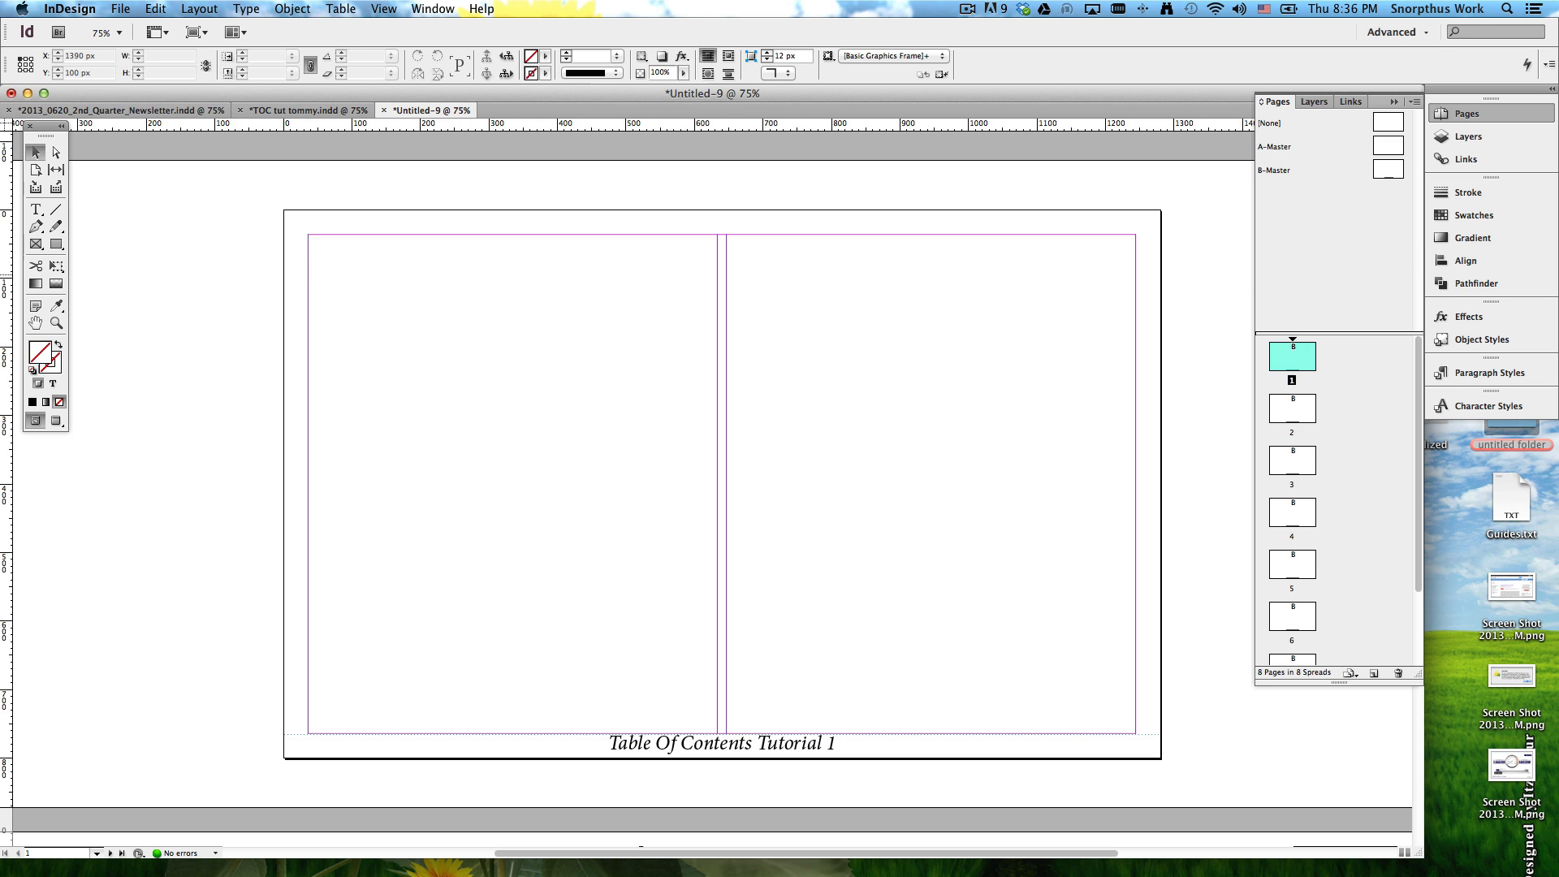
key(t)
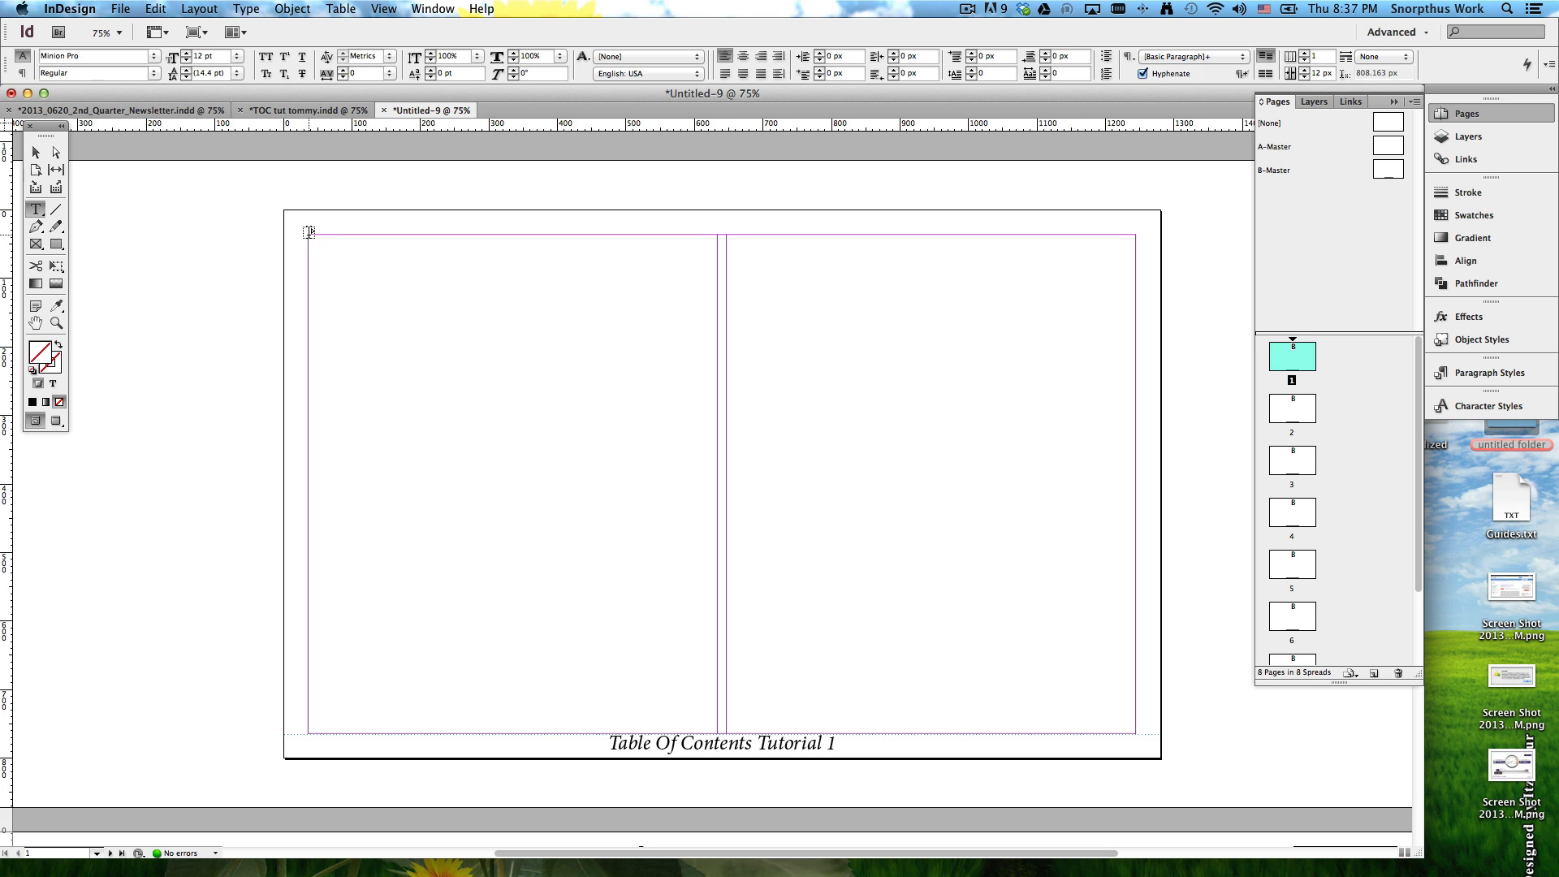
drag(309, 232, 718, 733)
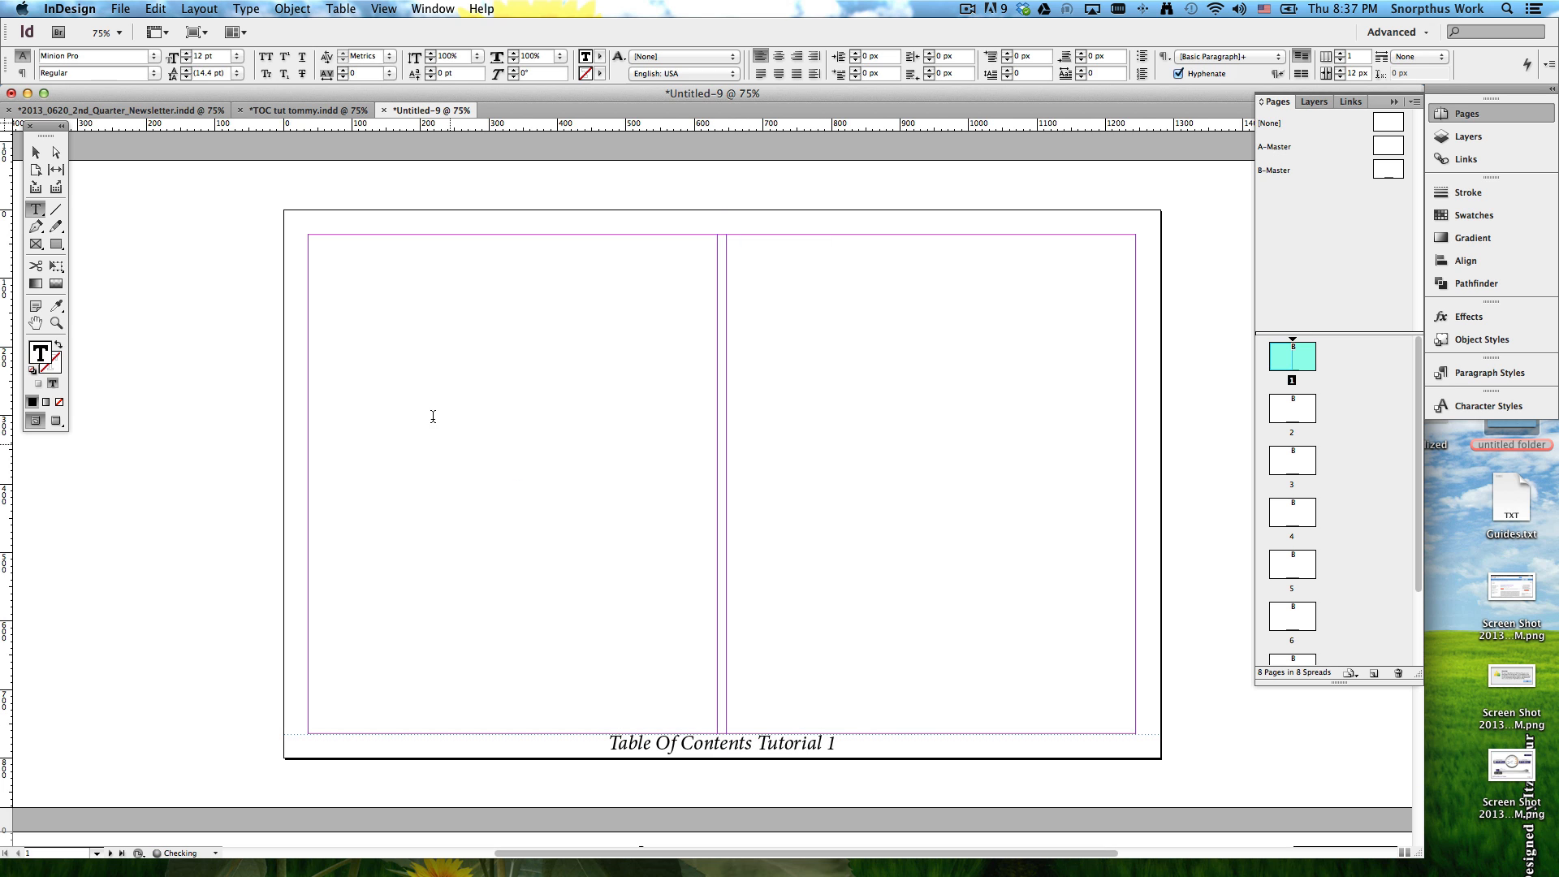
key(shift)
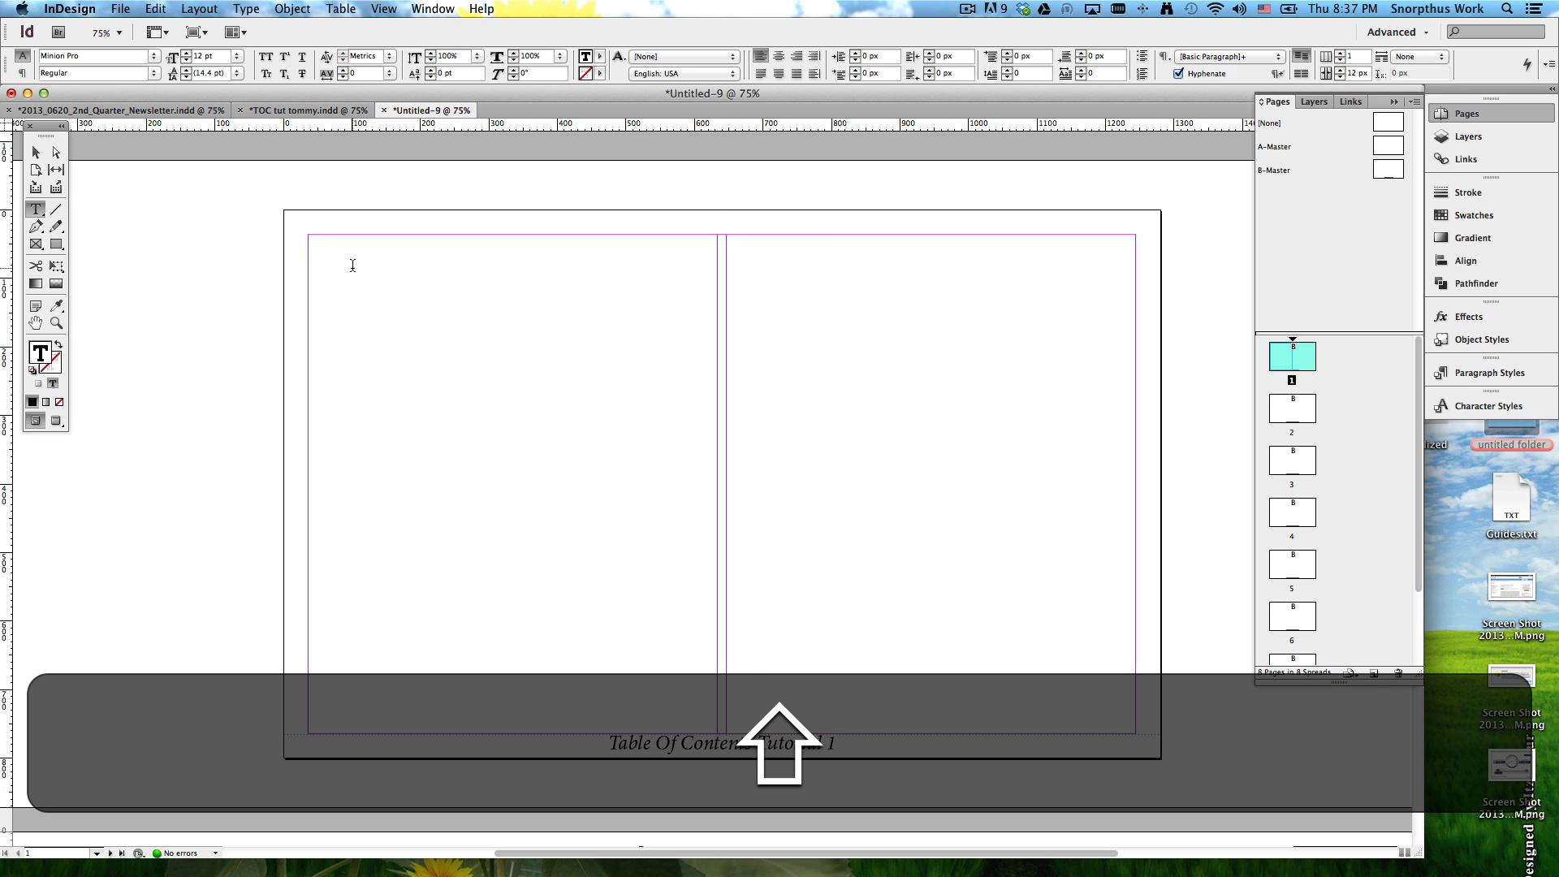
text(Section 1)
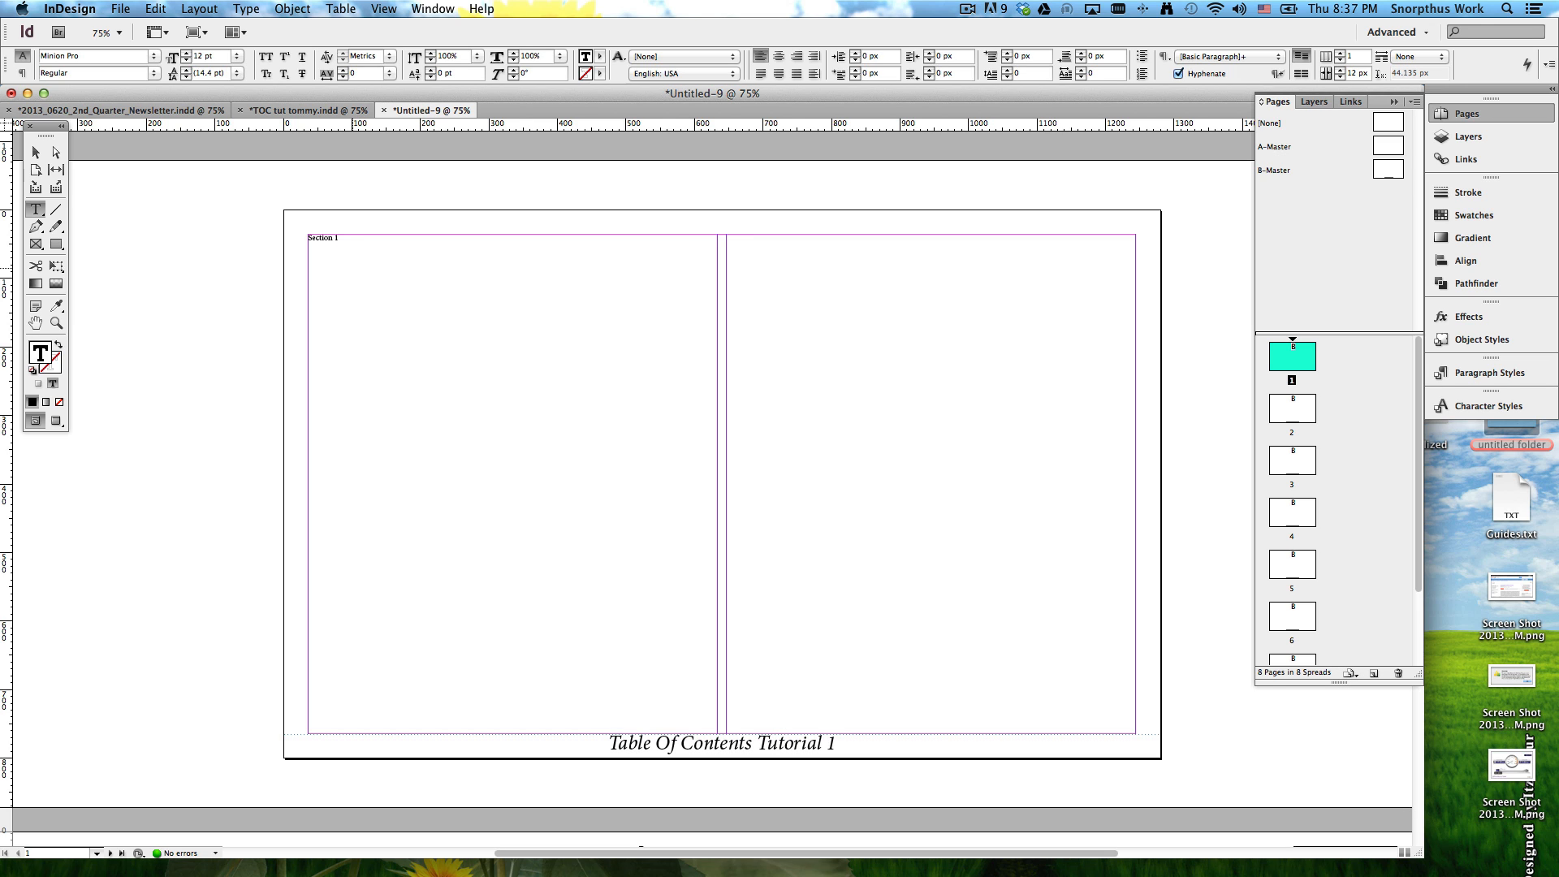
key(Return)
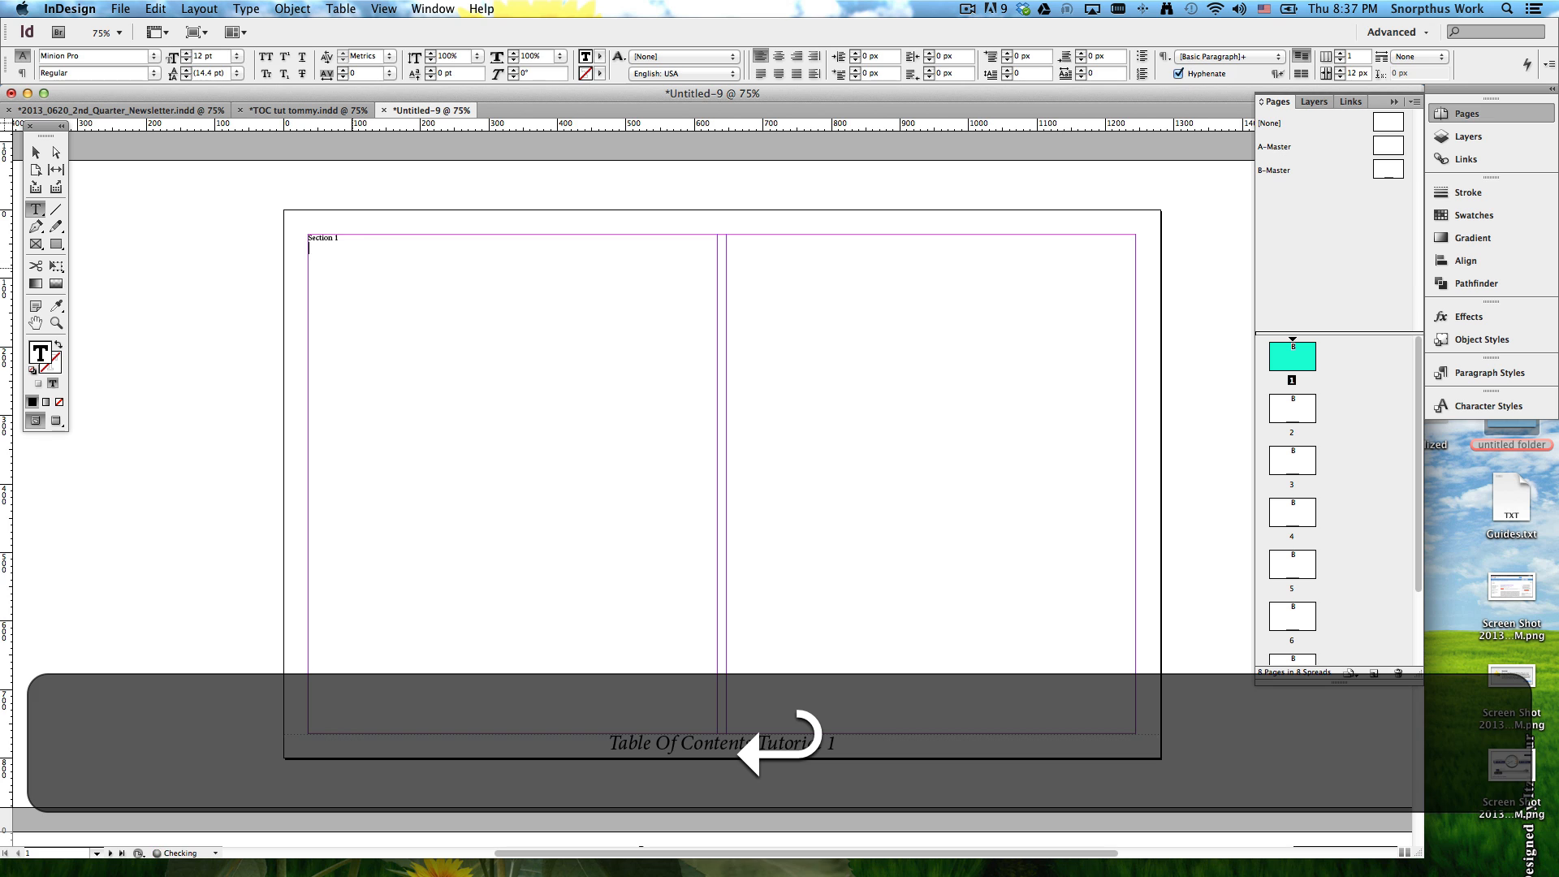
text(Monday)
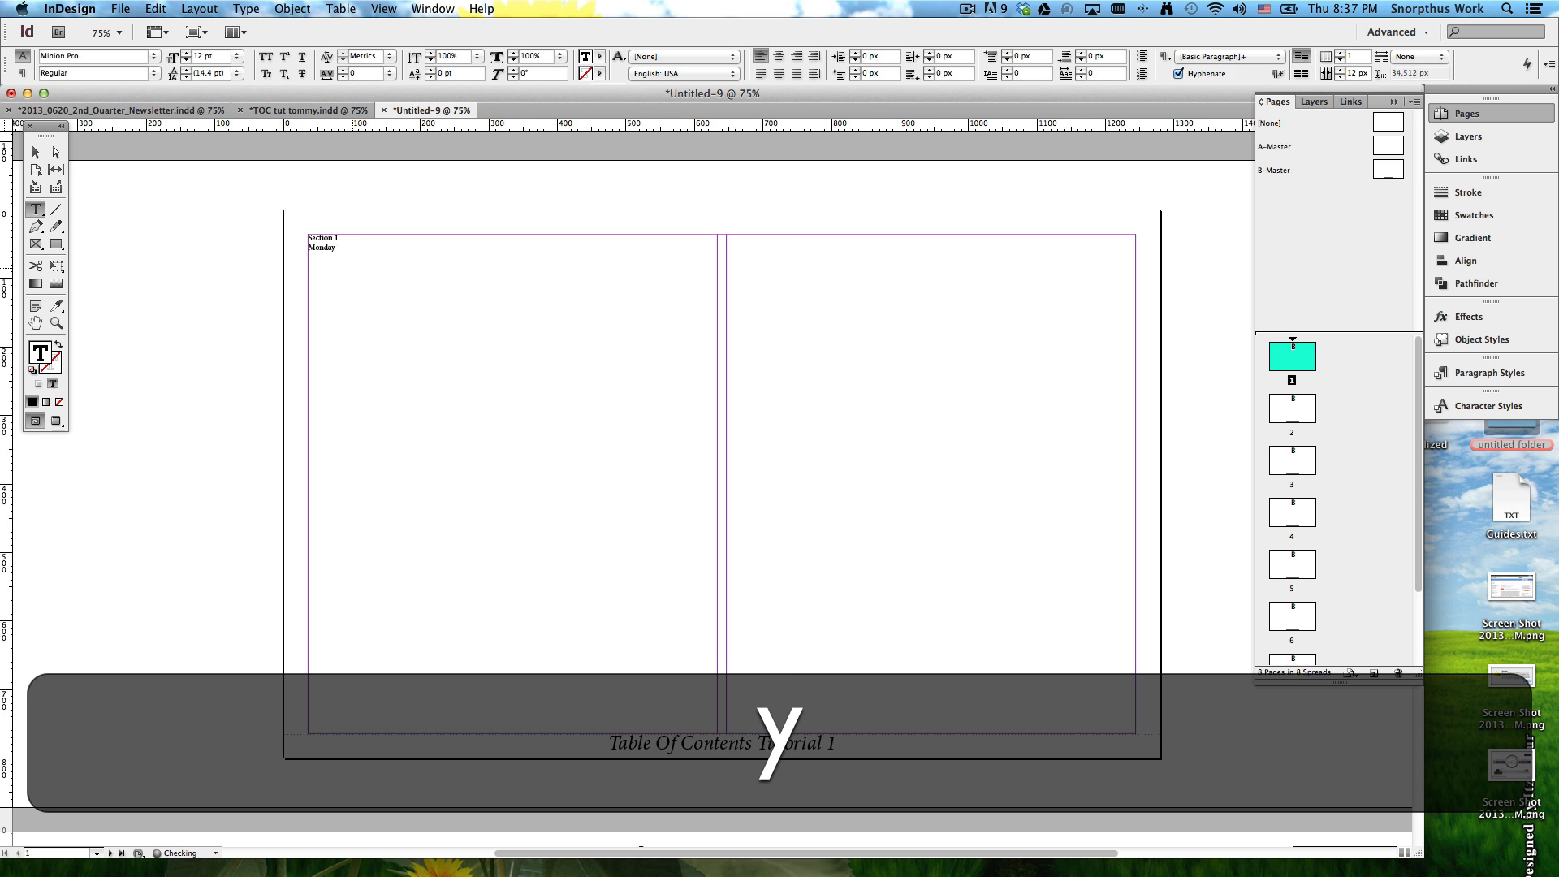
Step: Copy the "Section 1 / Monday" text frame from page 1 and paste it in place on page 2
click(37, 152)
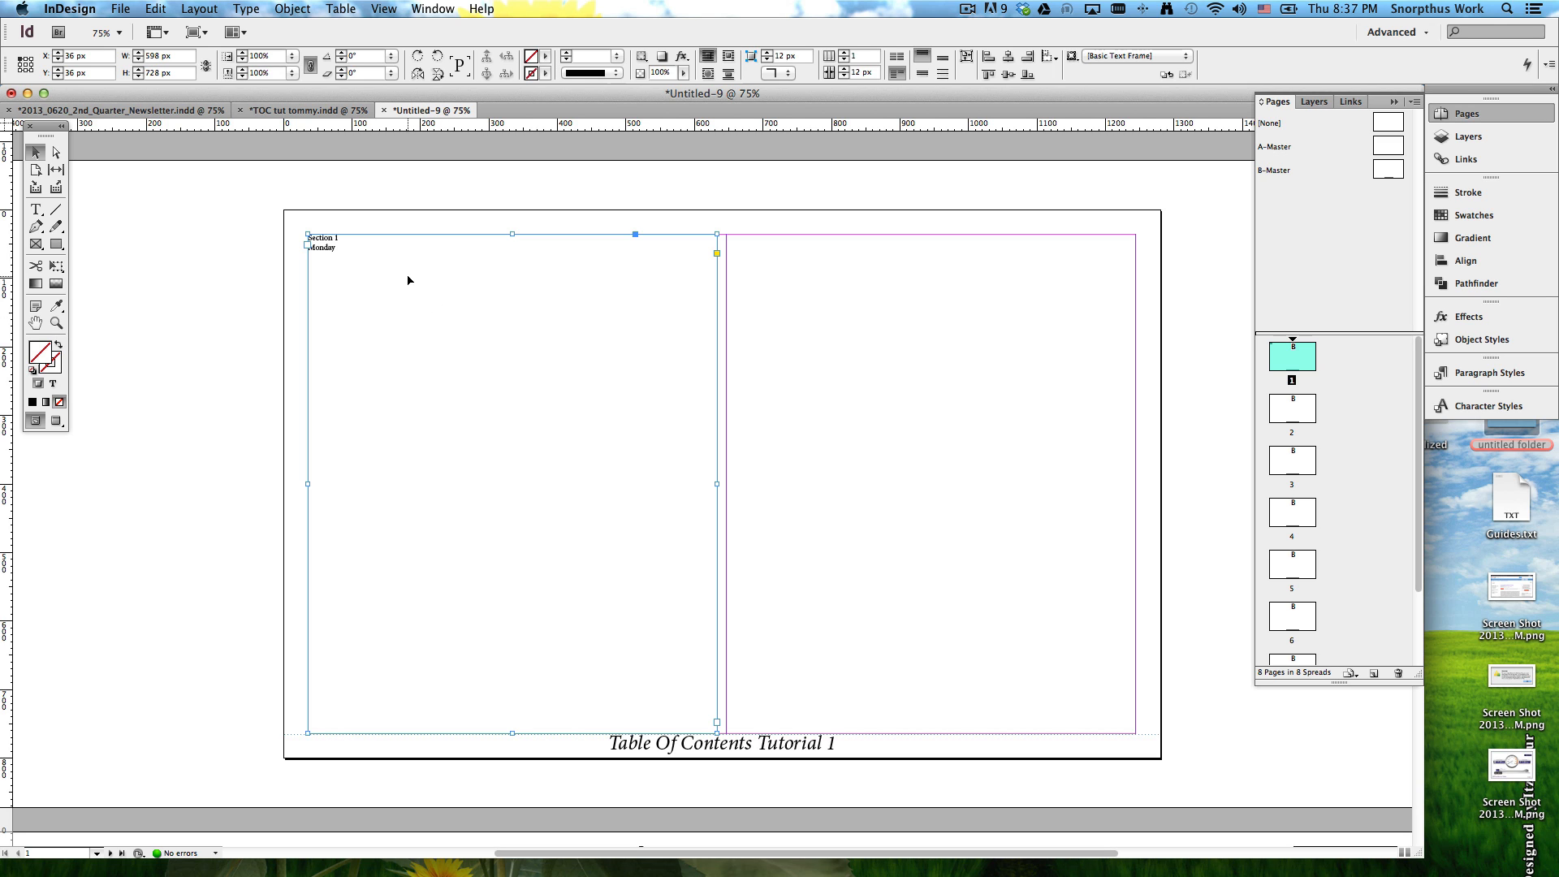
click(199, 285)
click(327, 297)
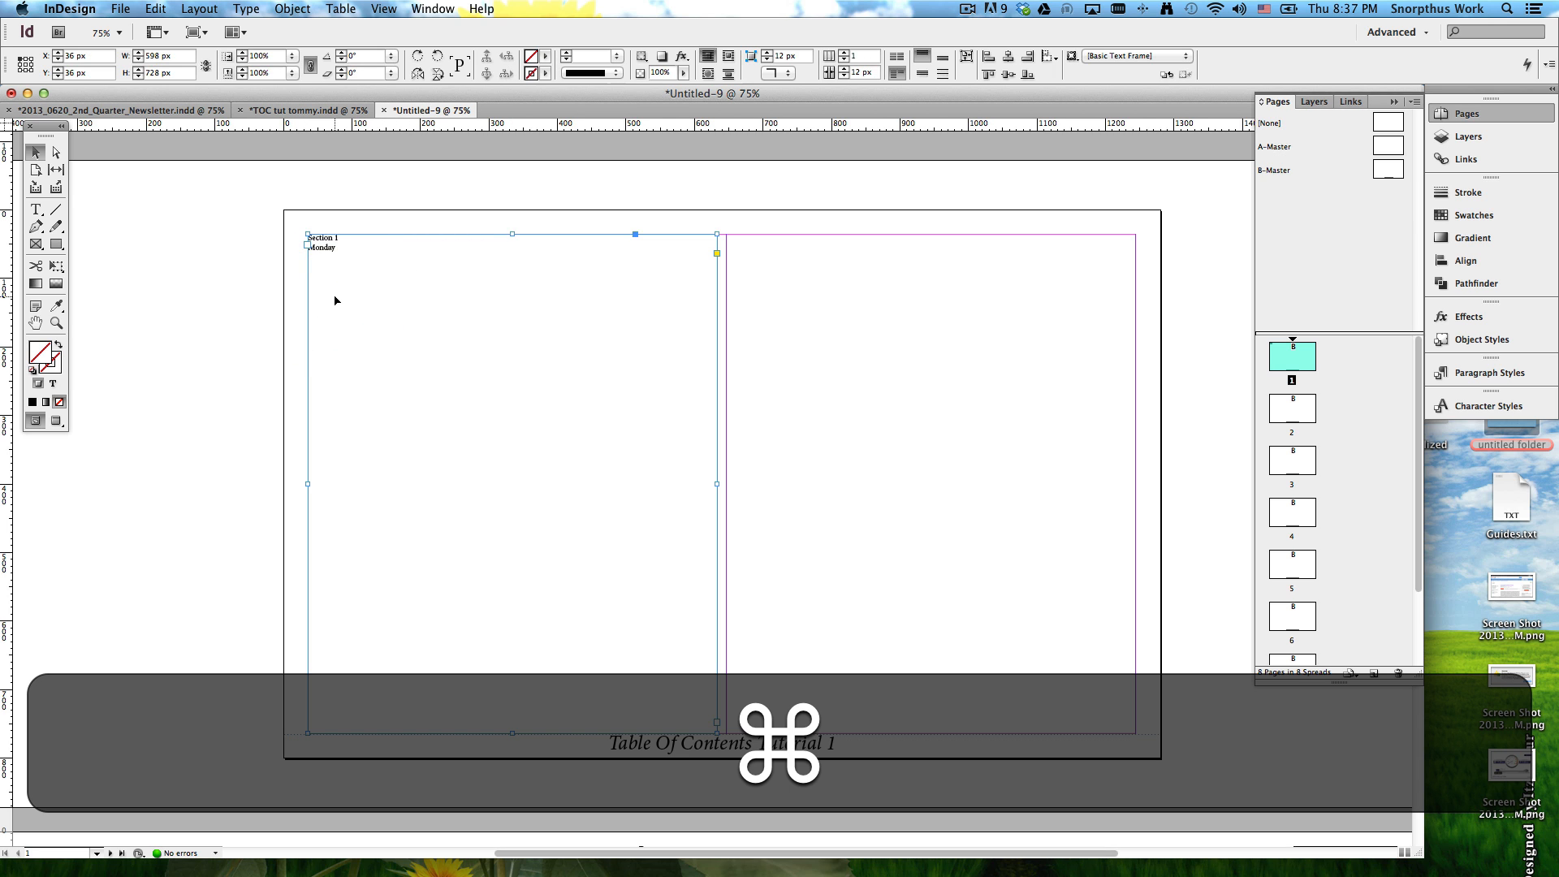
key(super+c)
click(172, 8)
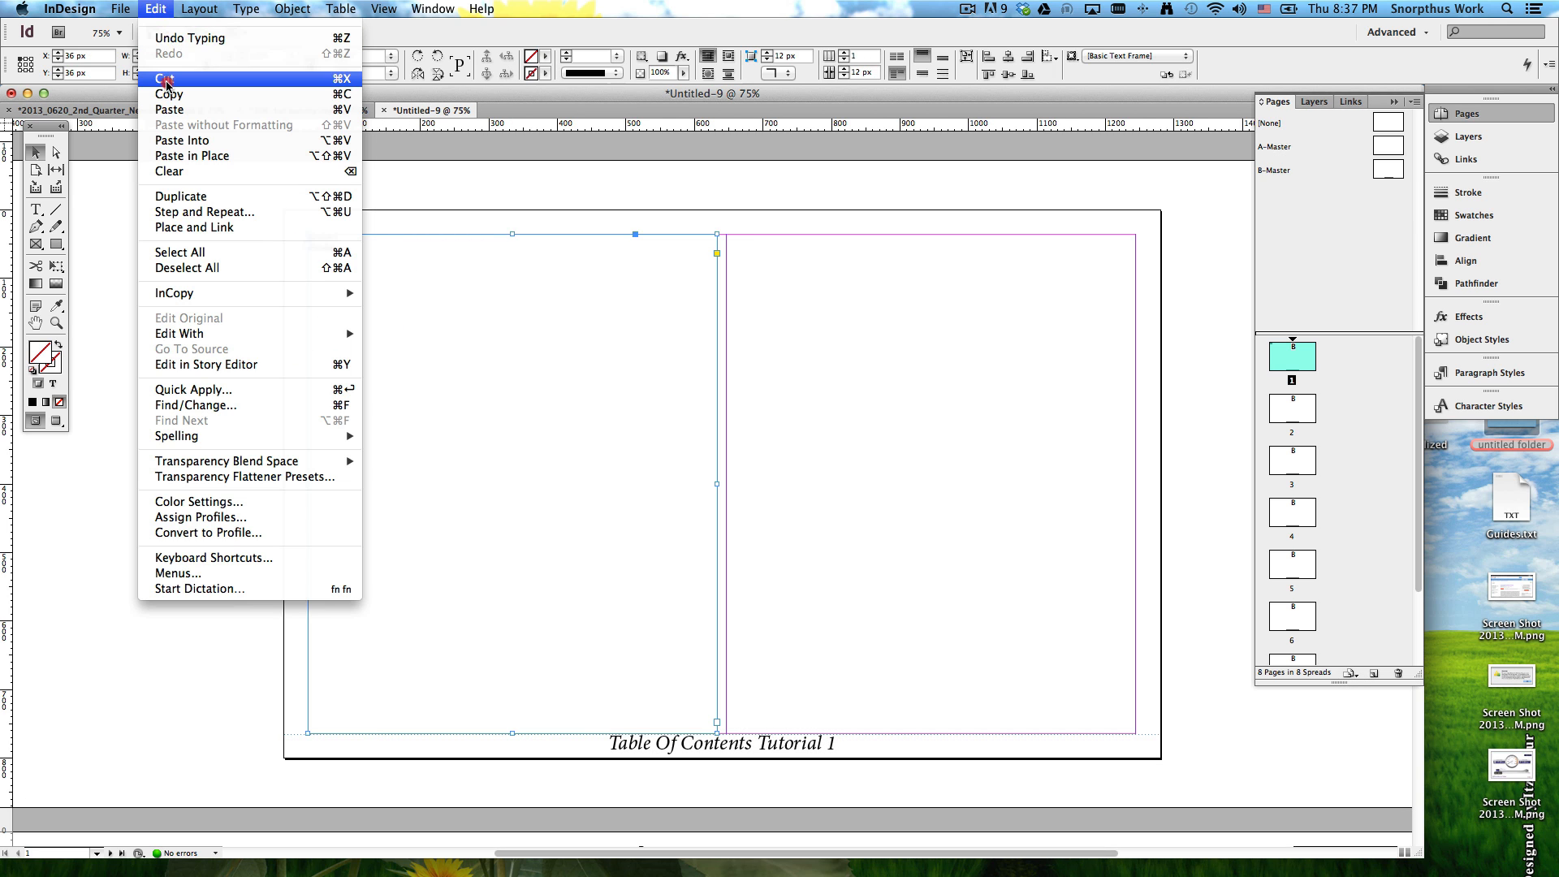
click(166, 95)
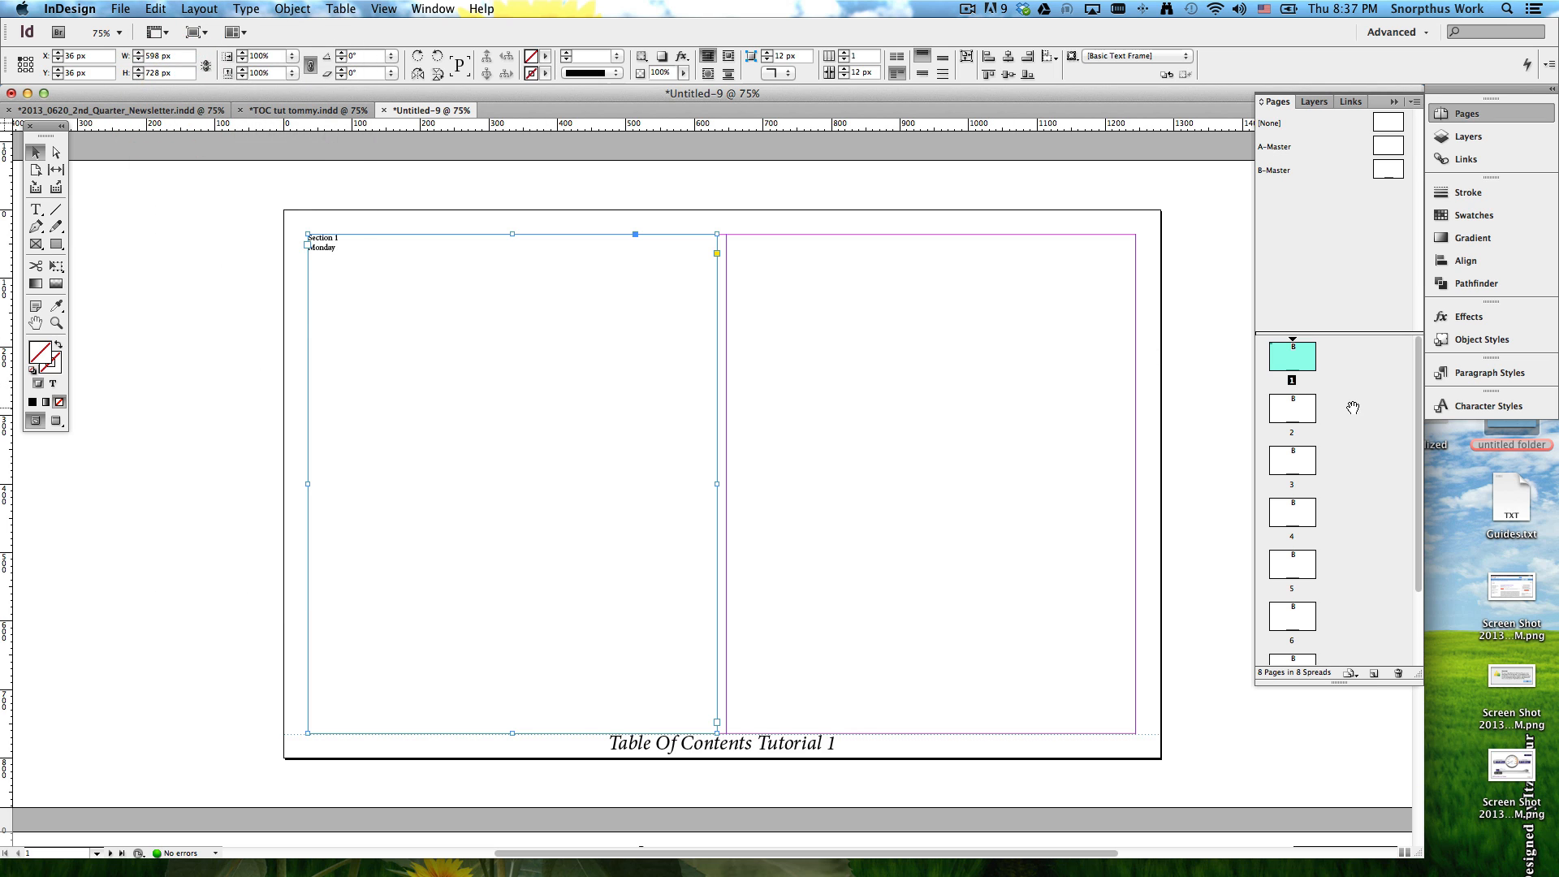
double_click(1303, 420)
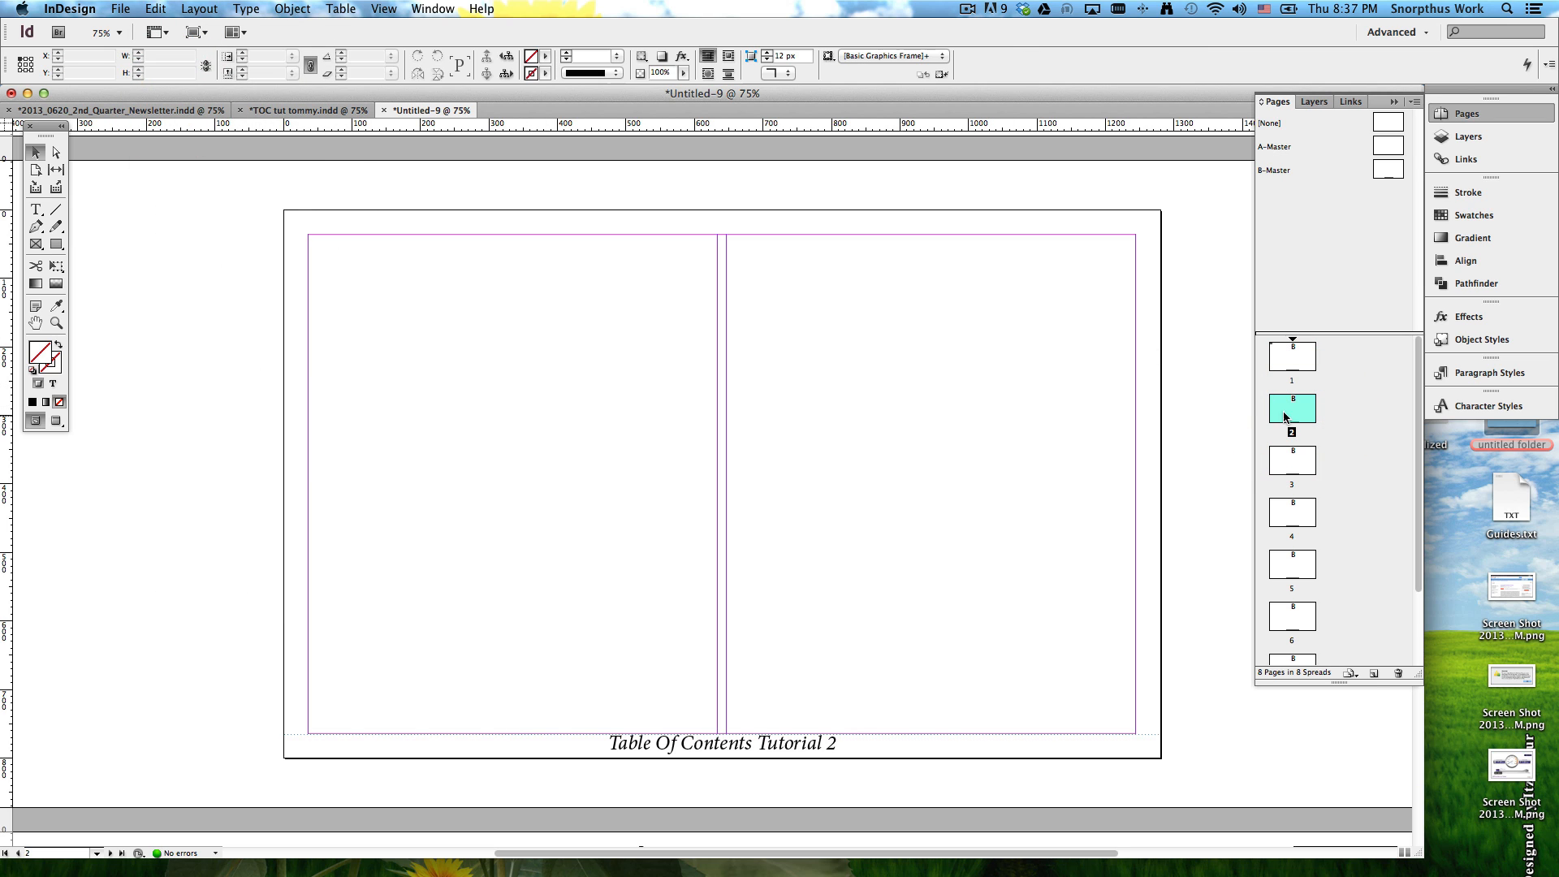
click(162, 8)
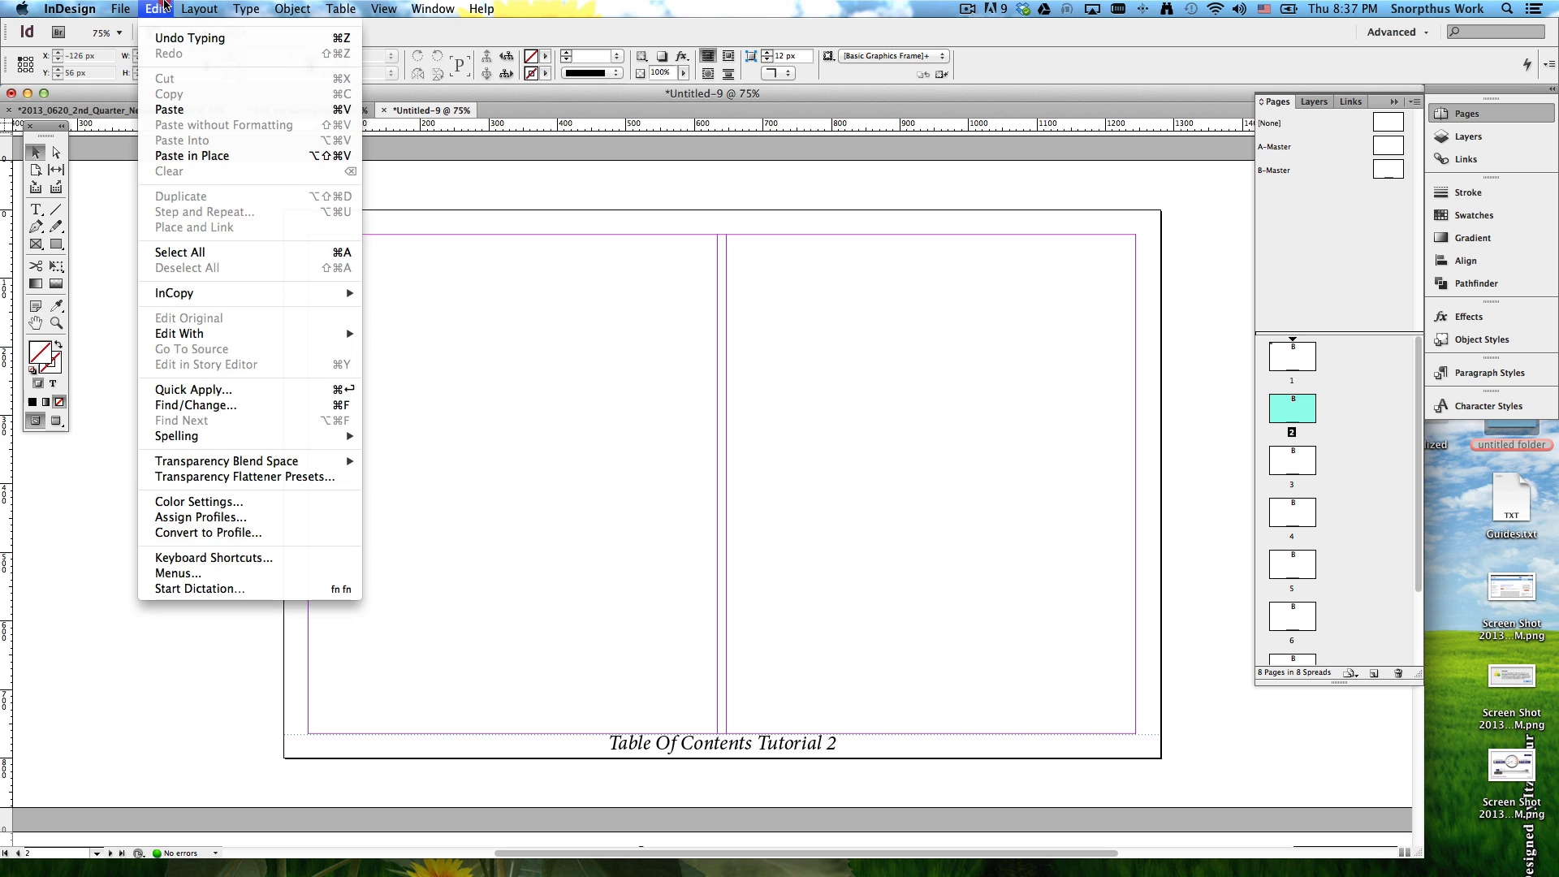
click(178, 156)
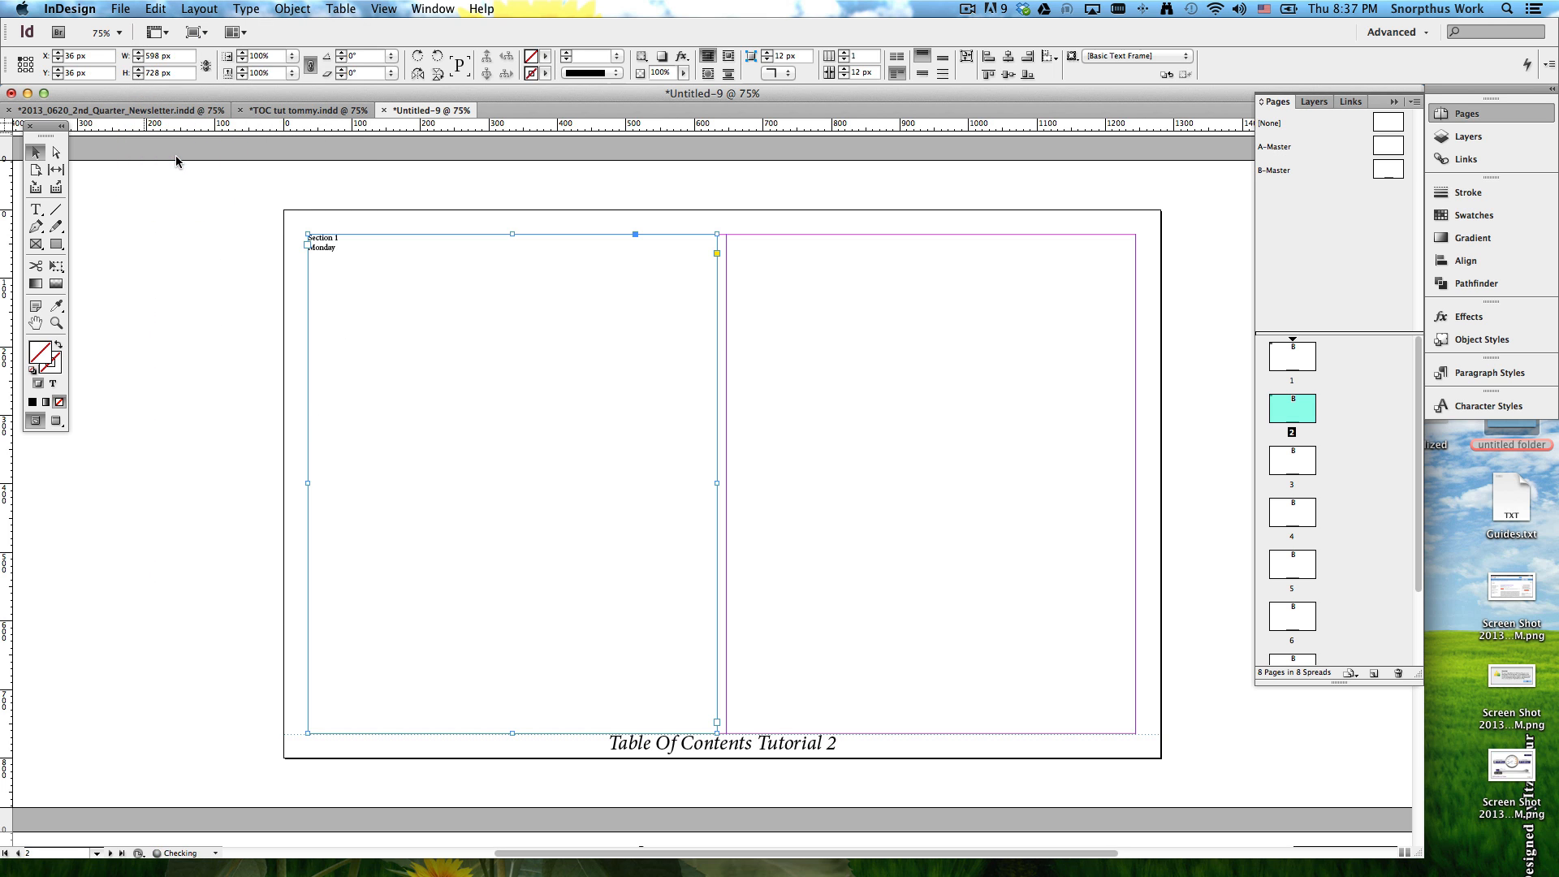
Step: Paste the copied text frame in place on pages 3, 4 and 5
click(155, 8)
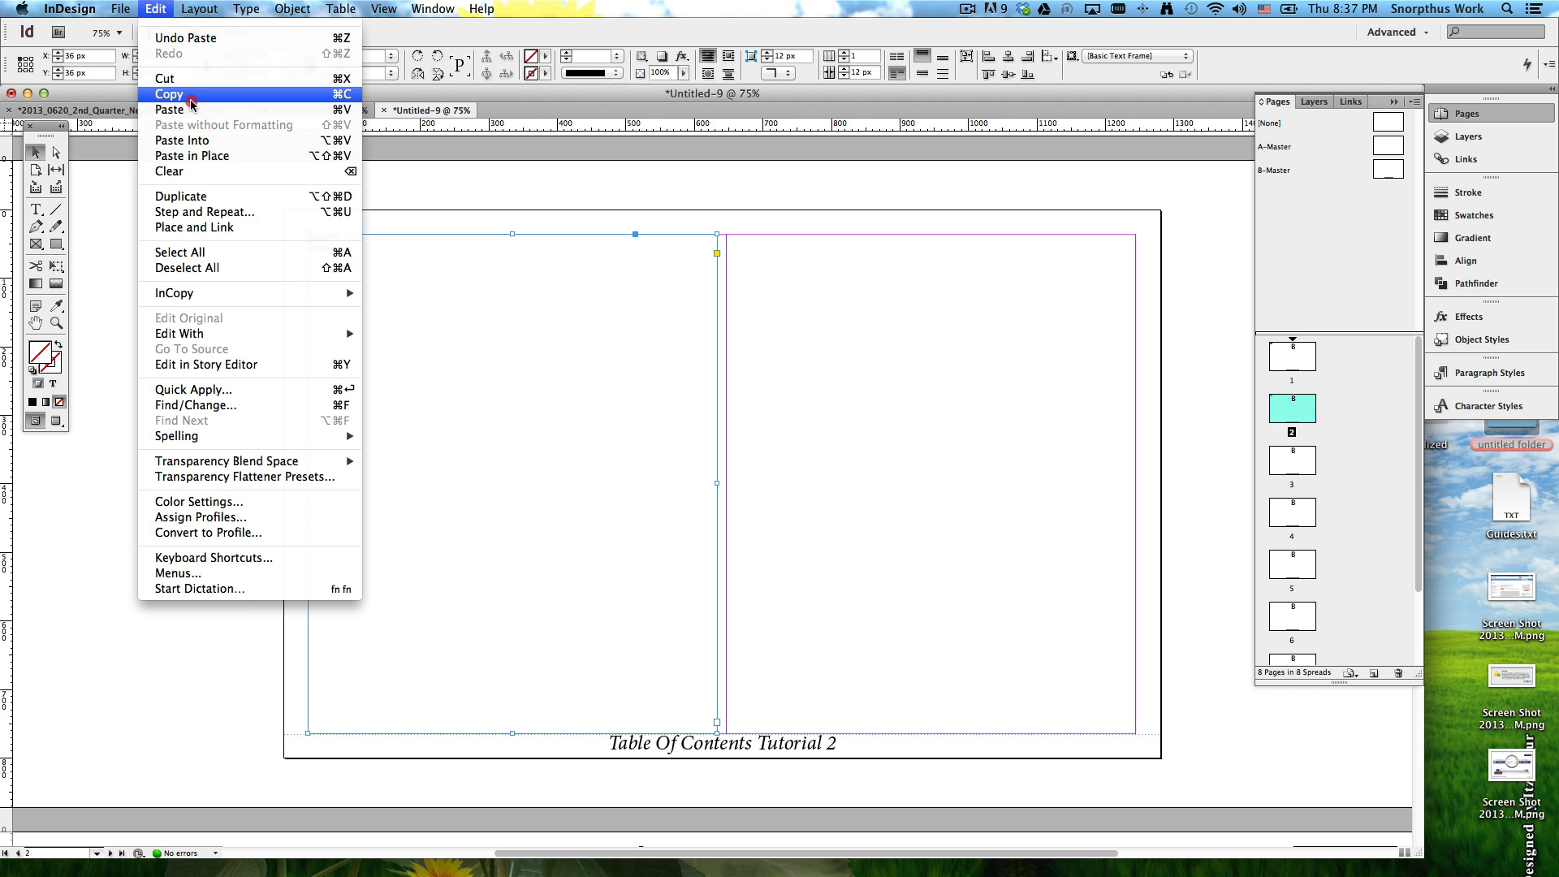
click(334, 158)
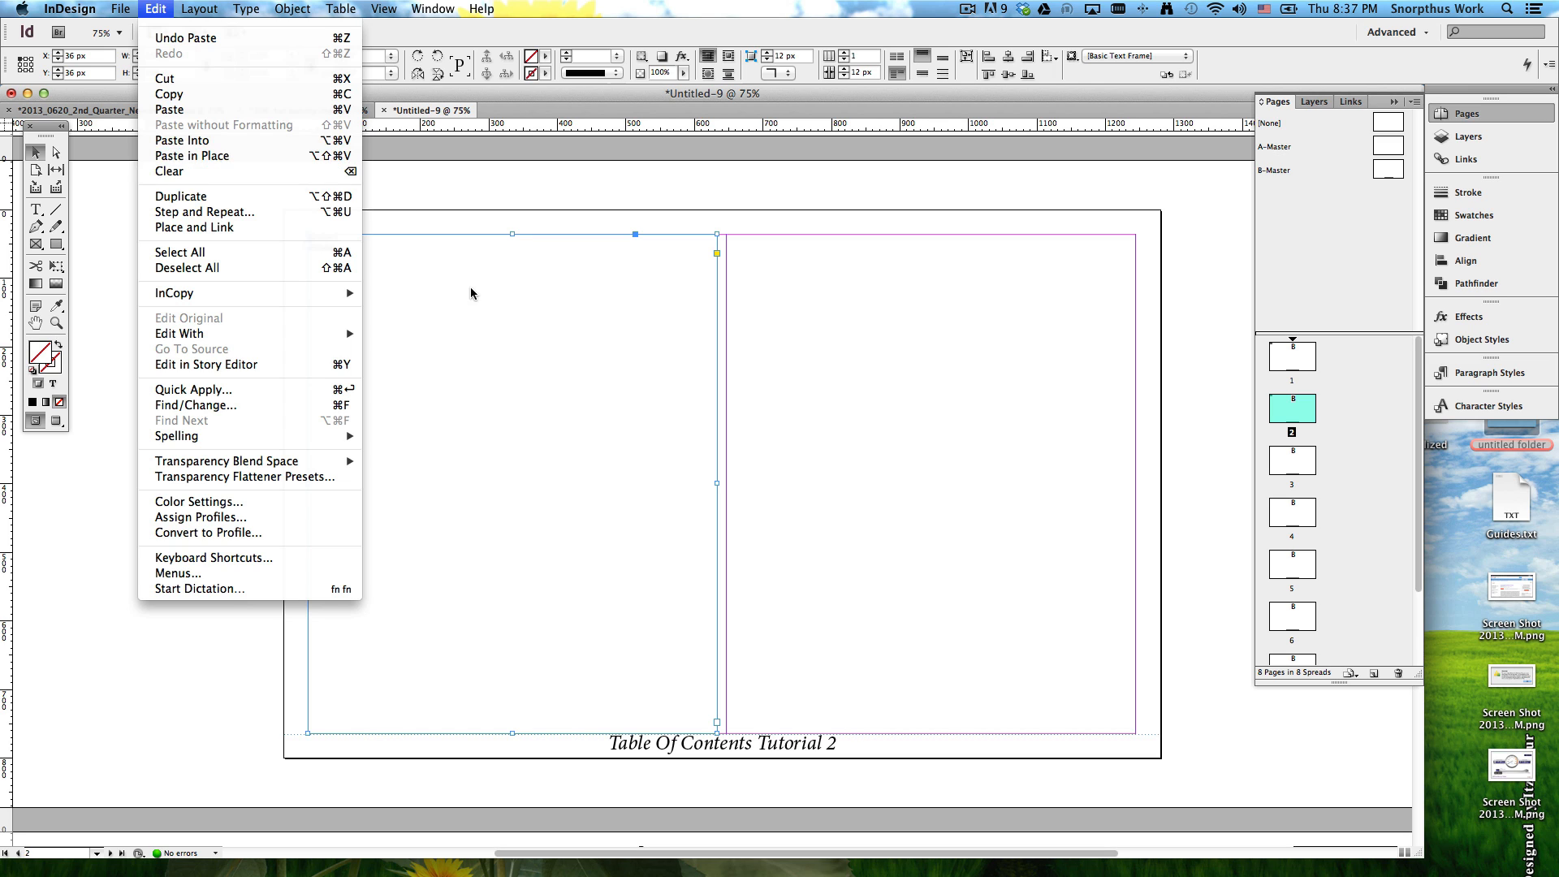
double_click(1306, 465)
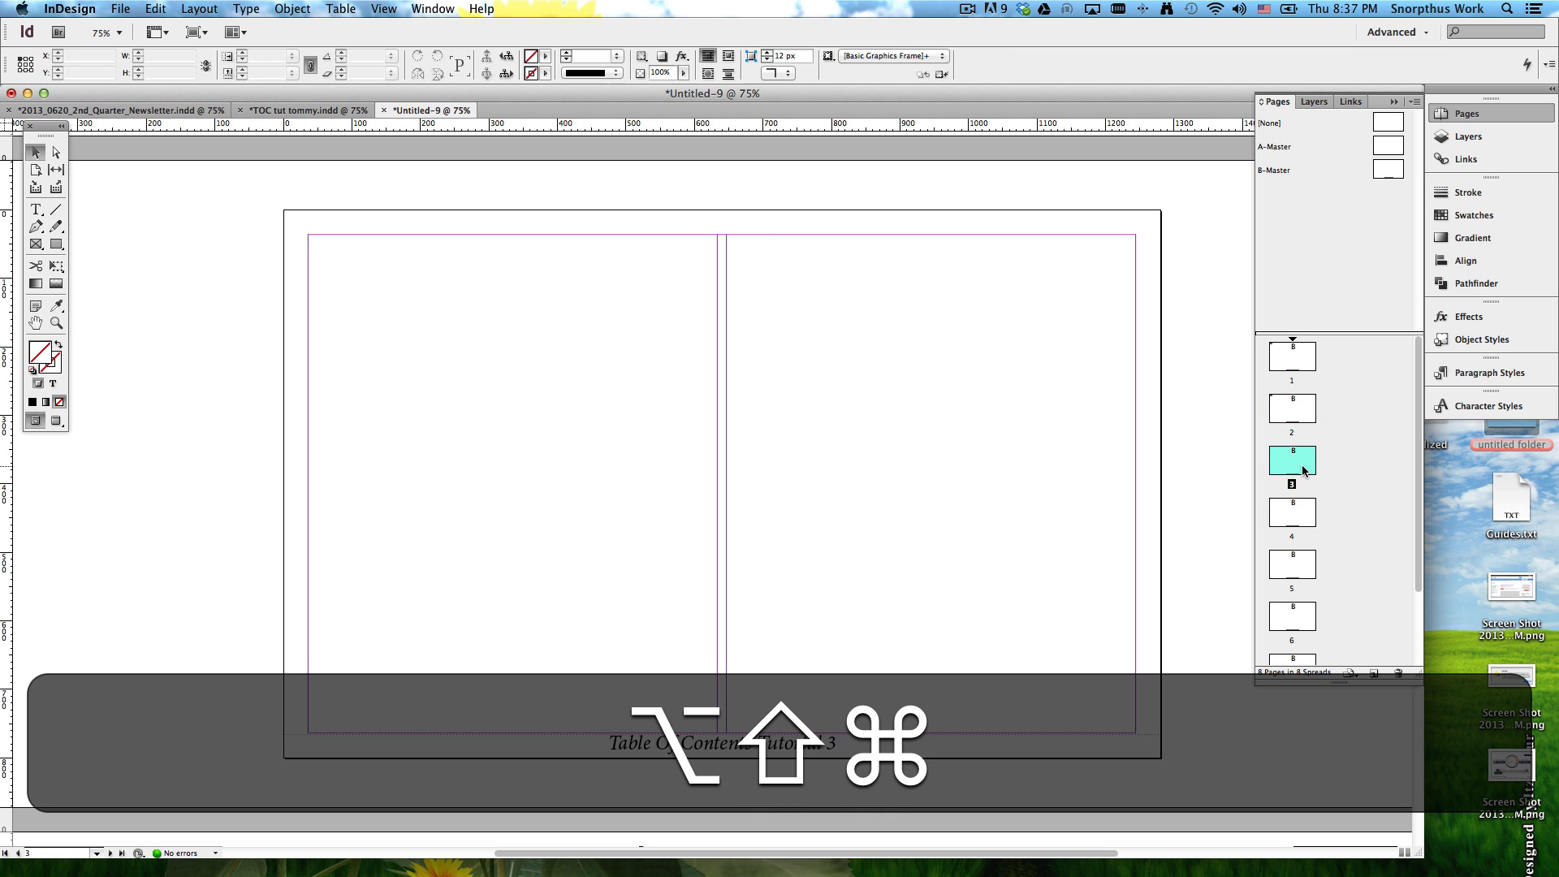
key(alt+shift+super+v)
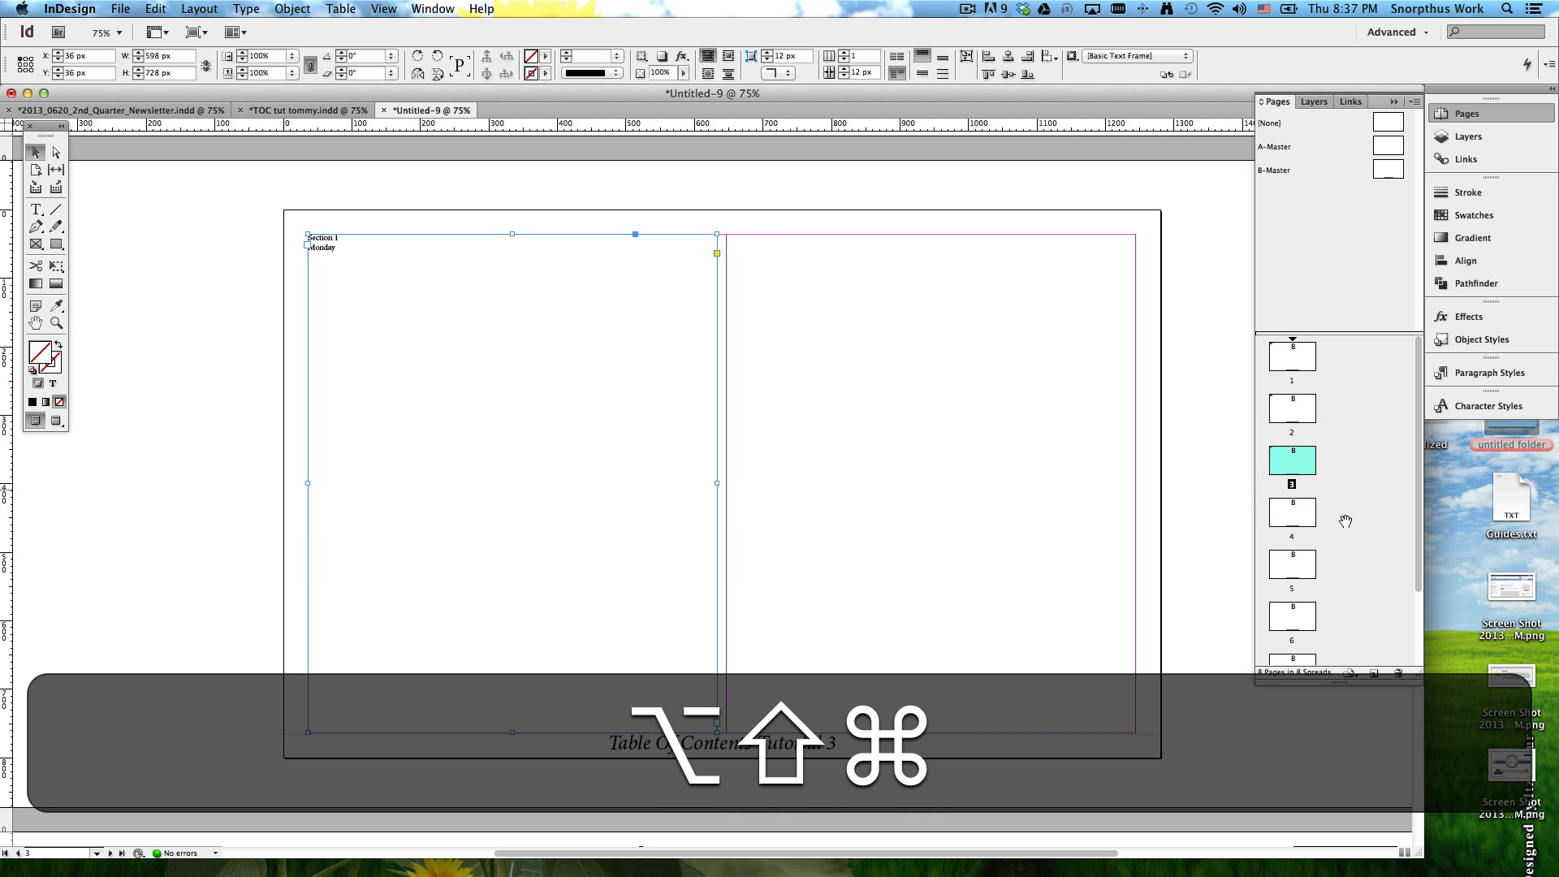
double_click(1296, 518)
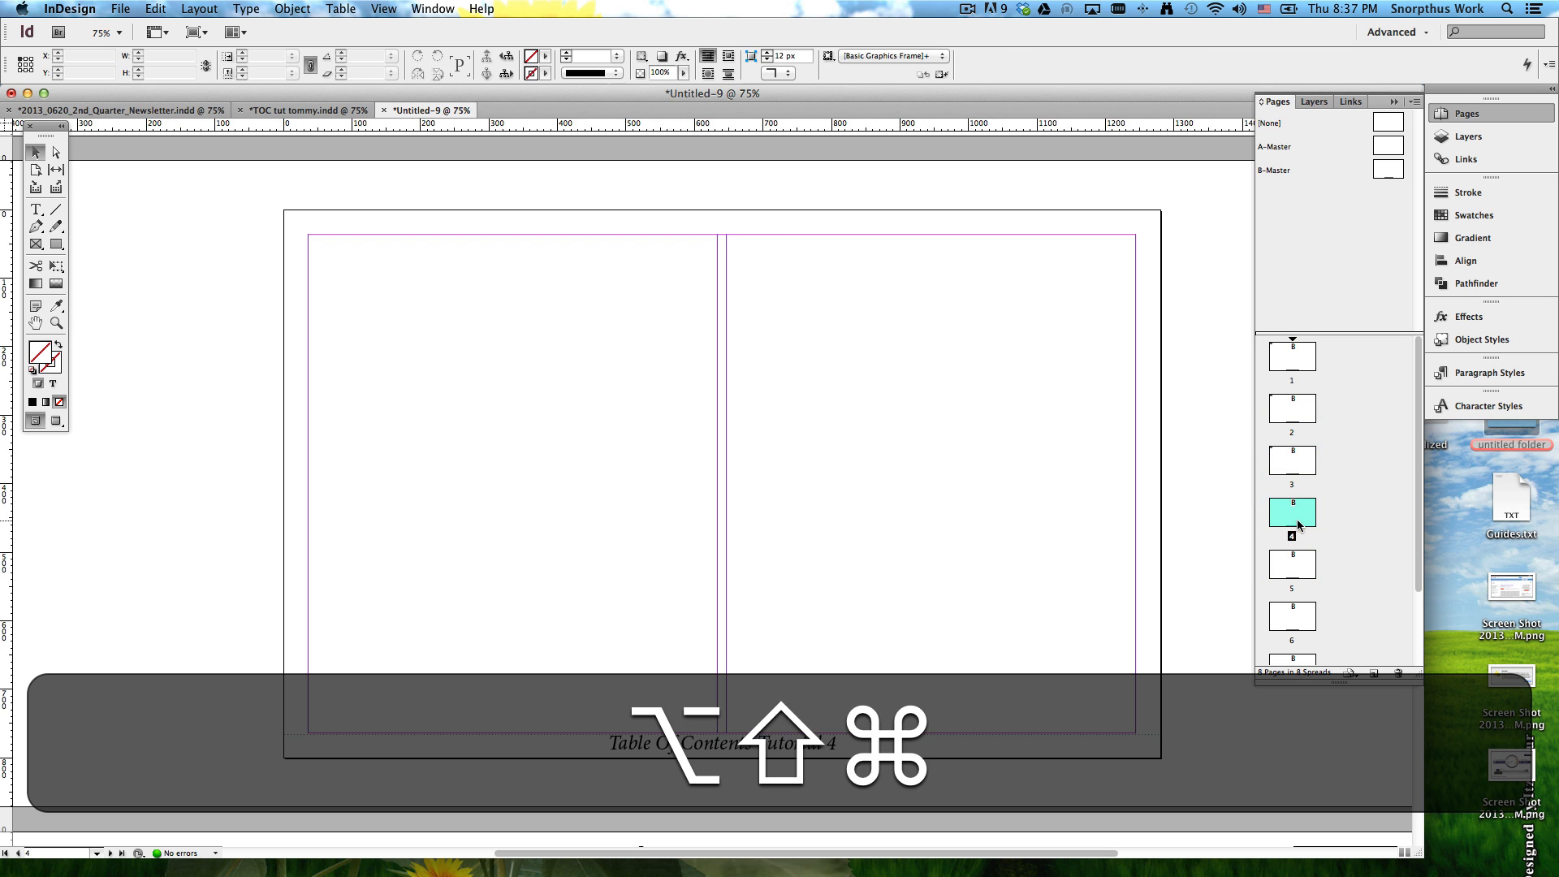
key(alt+shift+super+v)
double_click(1297, 567)
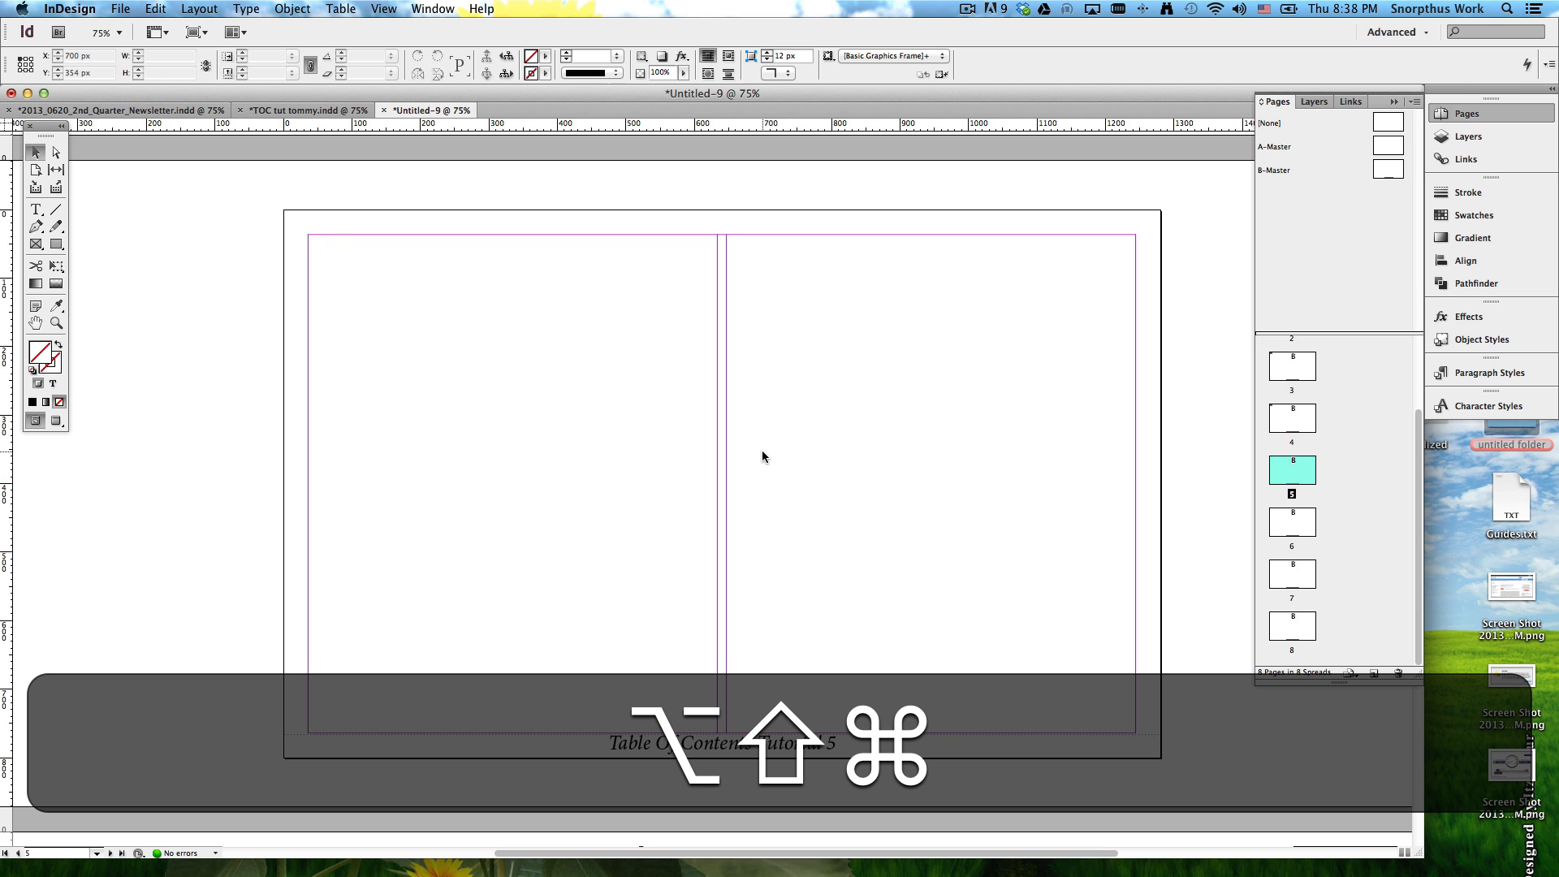
key(alt+shift+super+v)
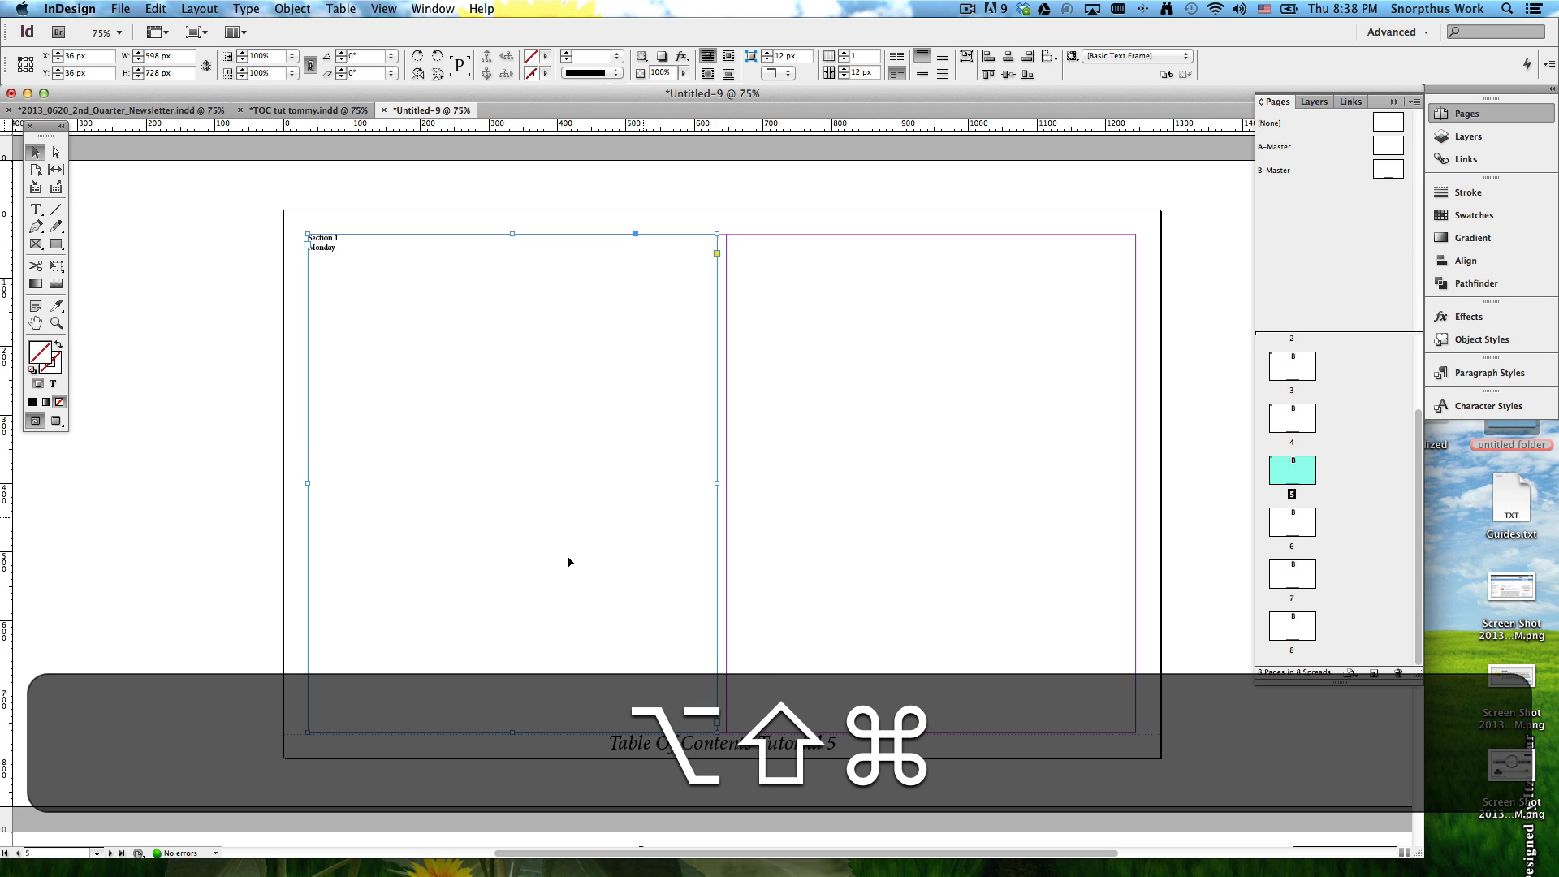
Step: Paste the copied text frame in place on pages 6 and 7
click(110, 854)
key(super+shift+z)
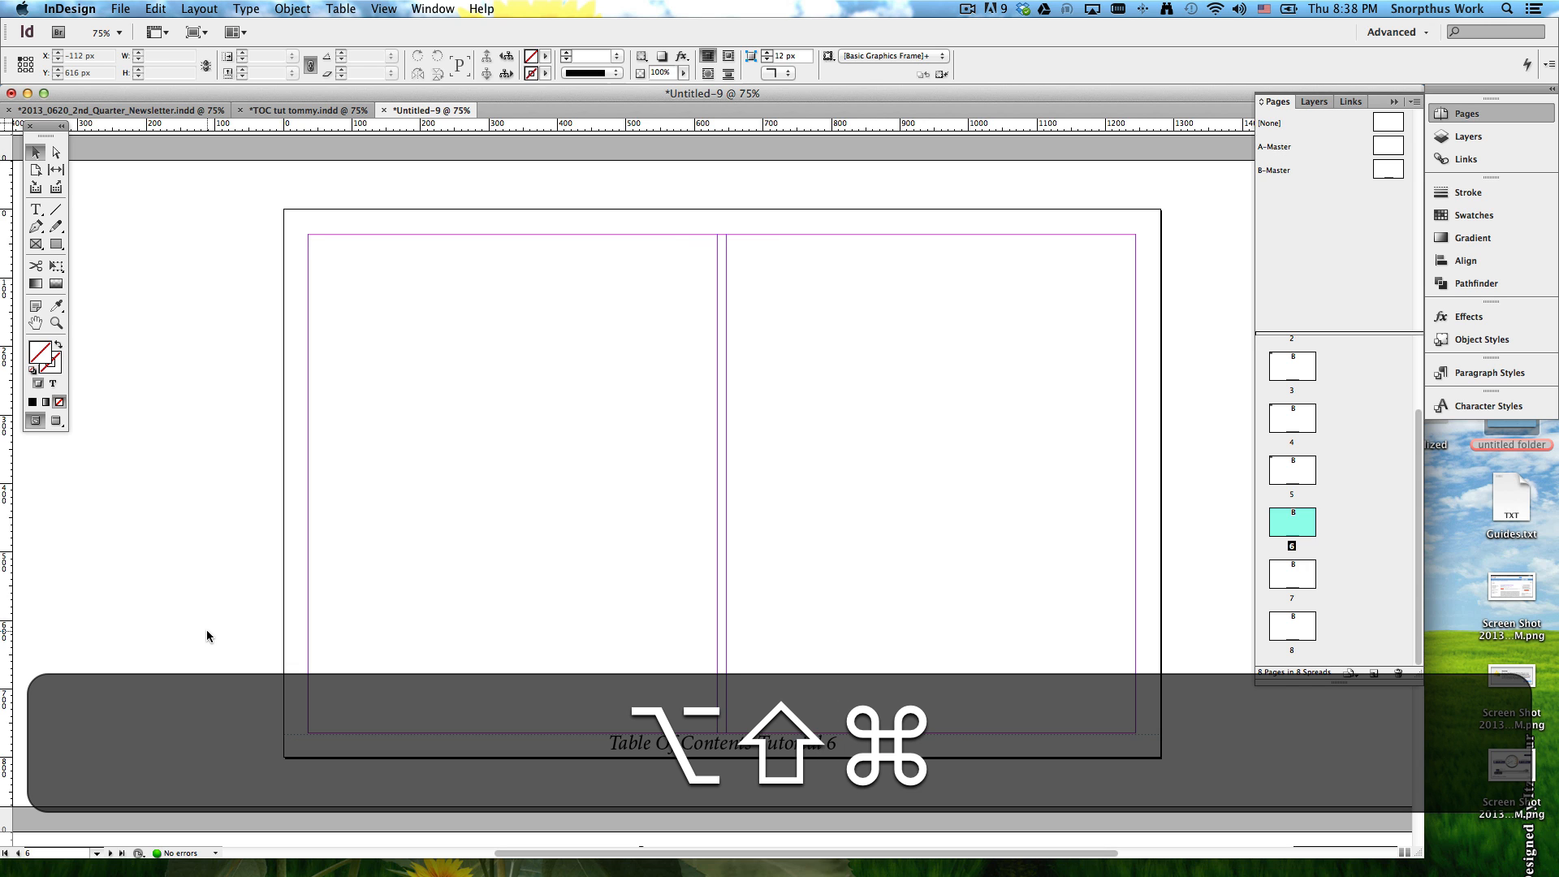
key(alt+shift+super+v)
click(111, 854)
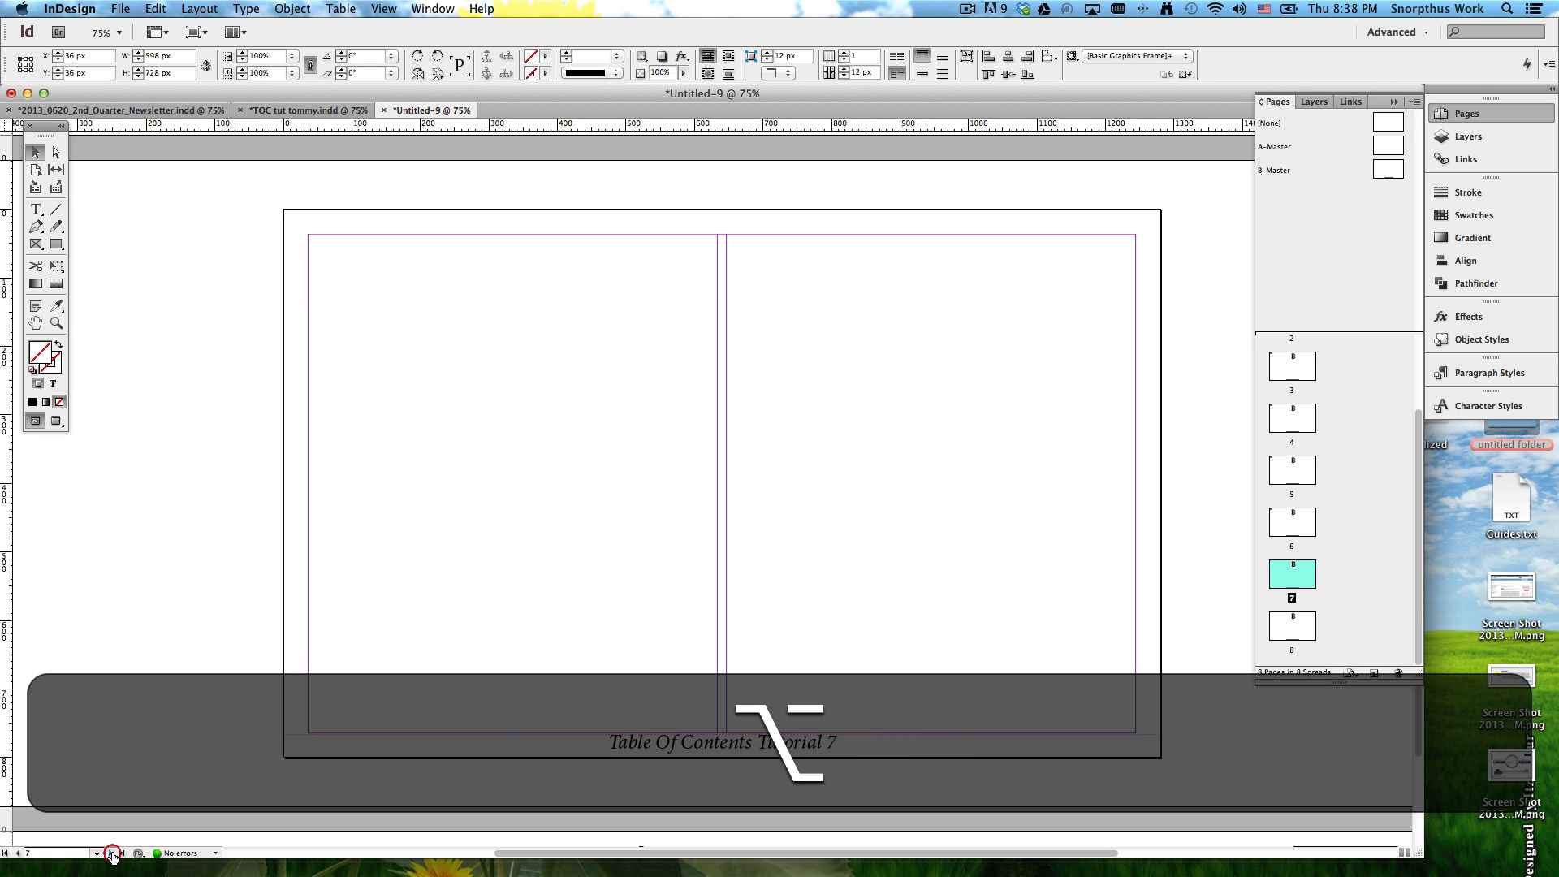
key(alt+shift+super+v)
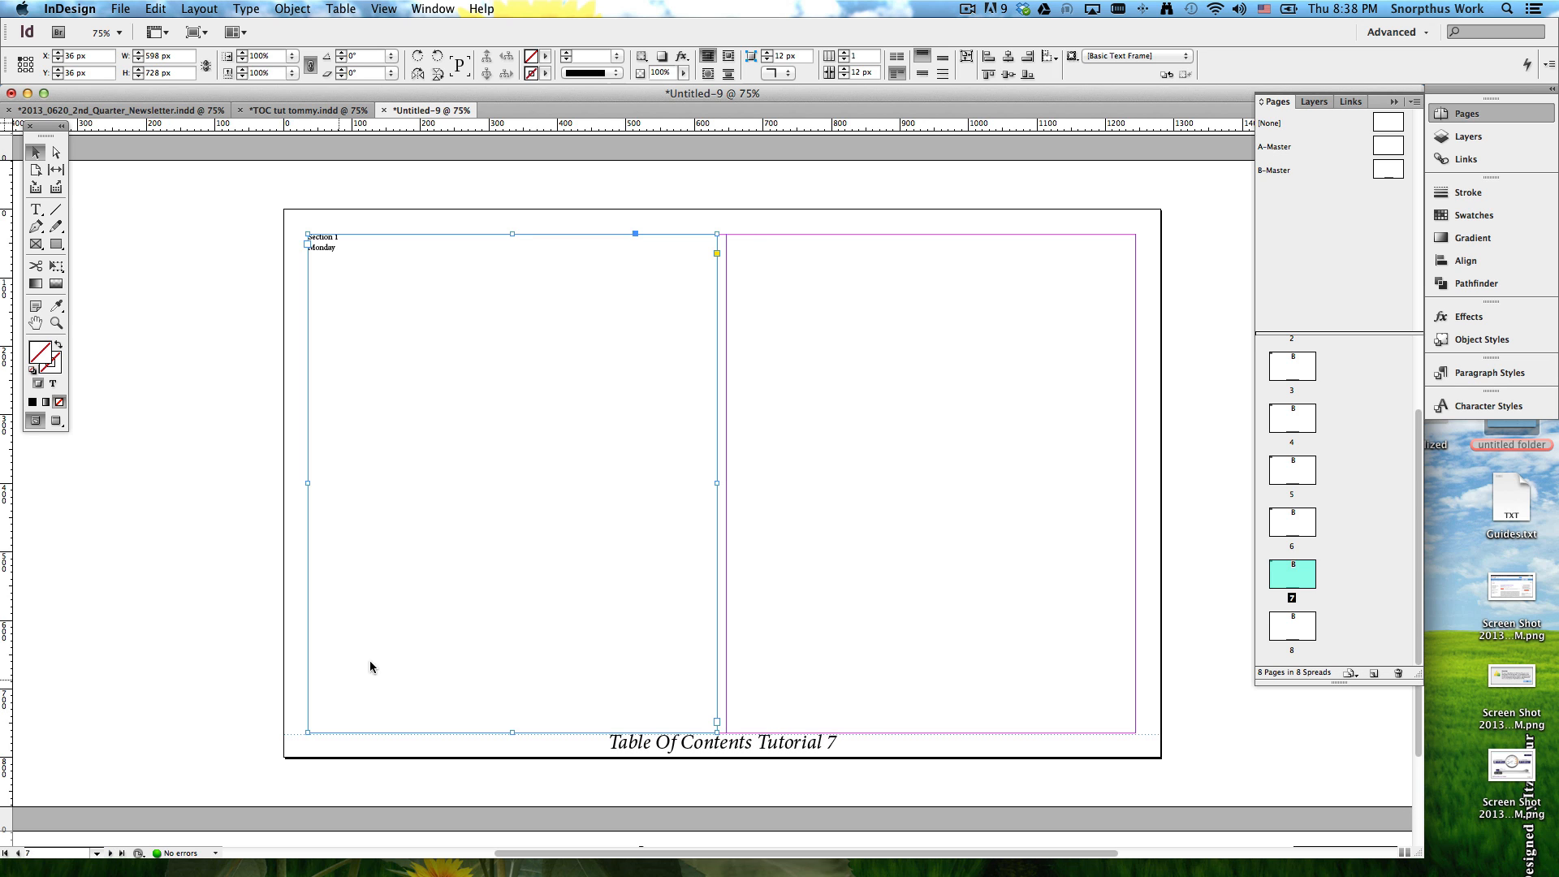
key(shift)
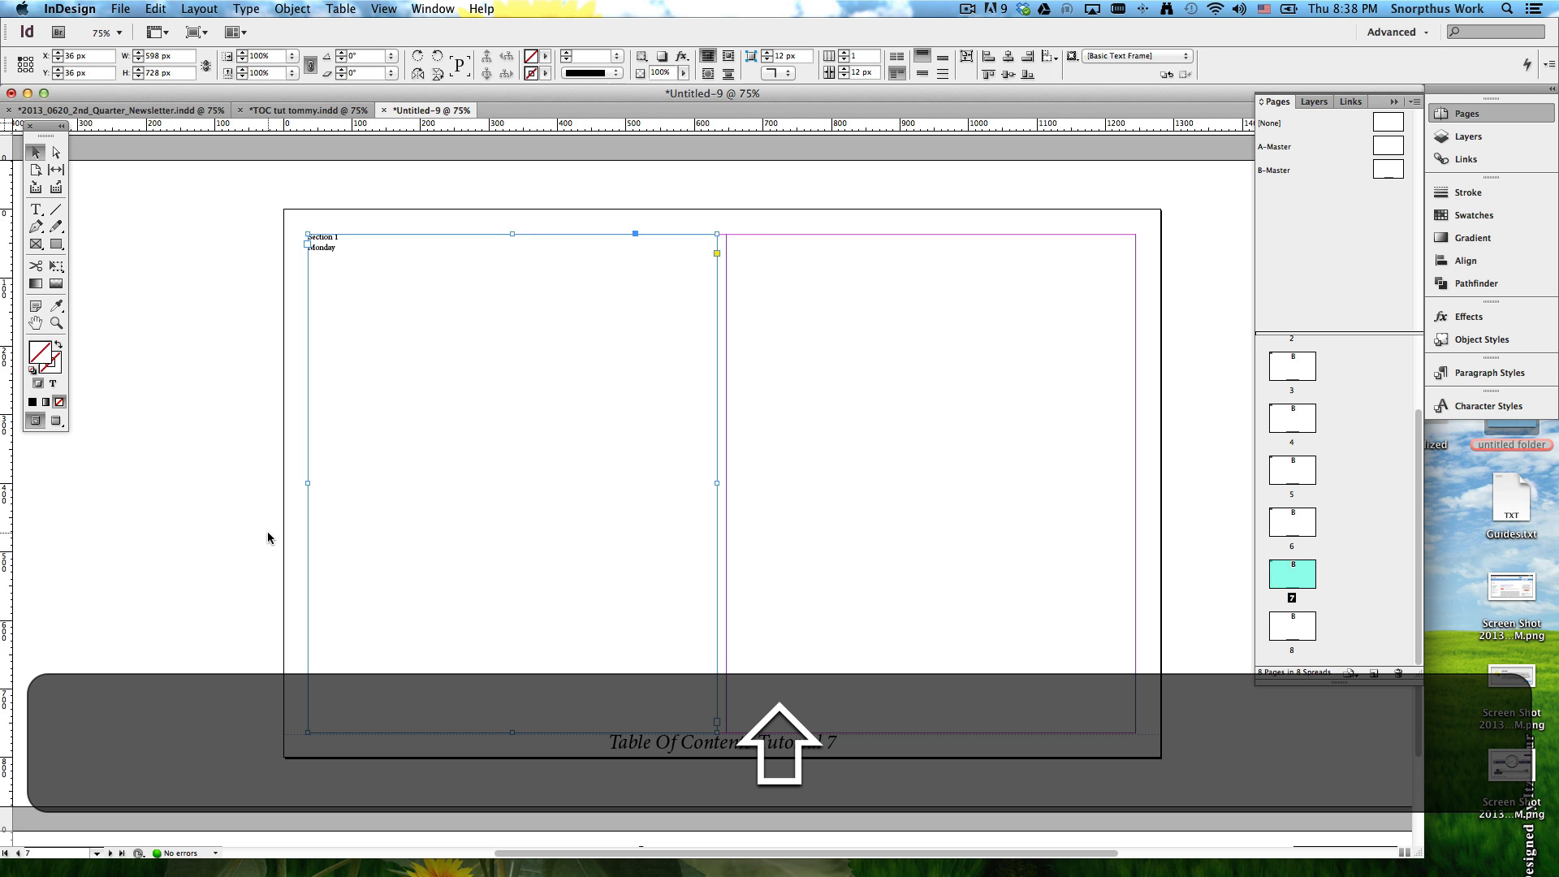
Step: Paste the copied text frame in place on page 8
key(shift+Page_Down)
key(shift+Page_Up)
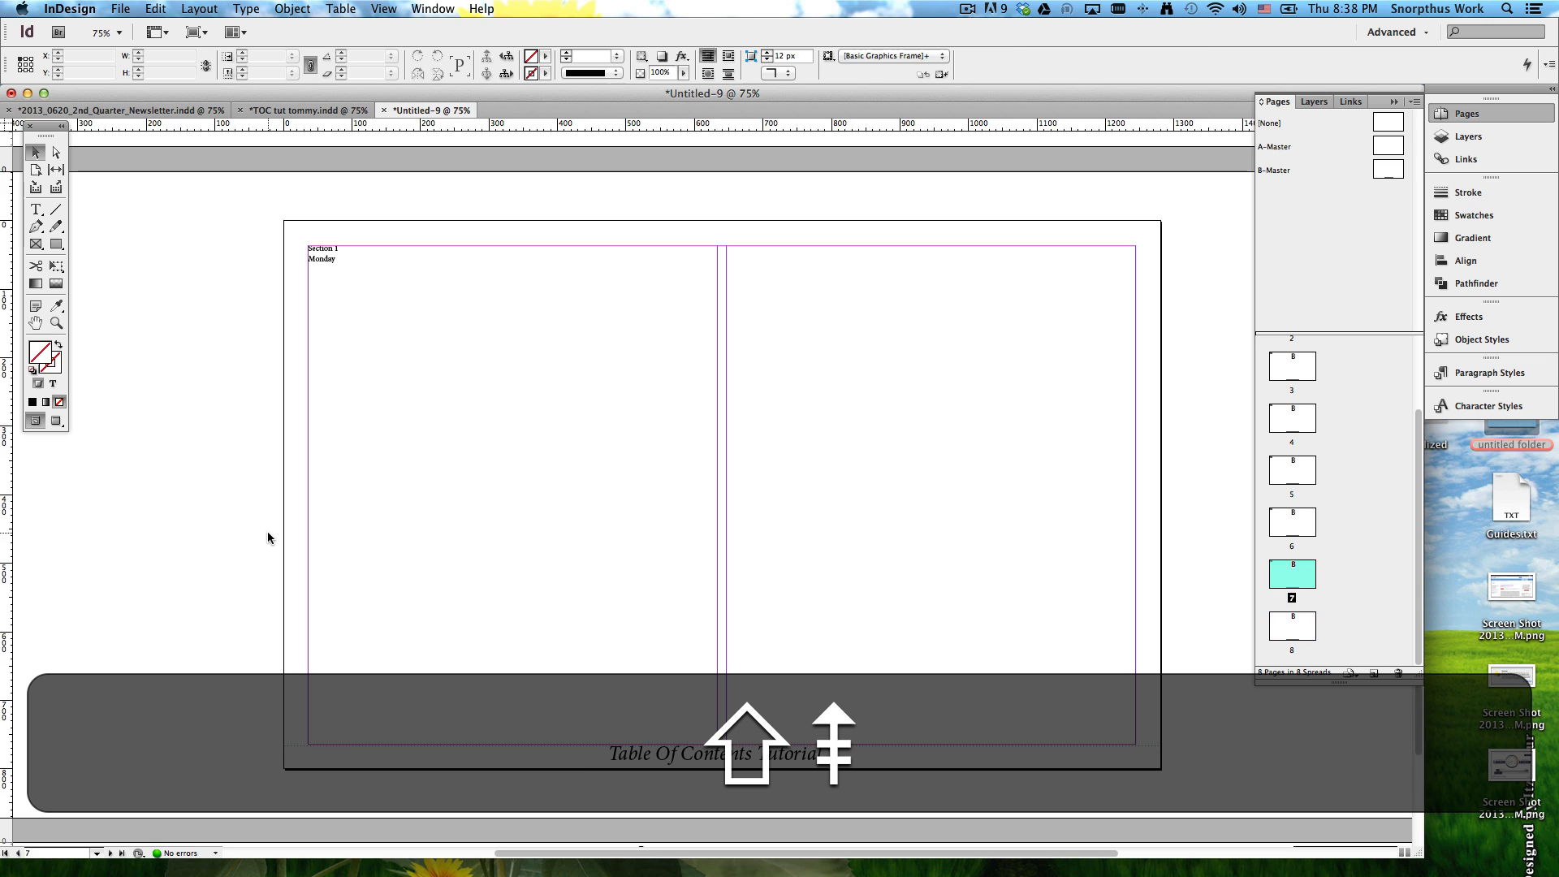
key(shift+Page_Down)
key(shift+Page_Up)
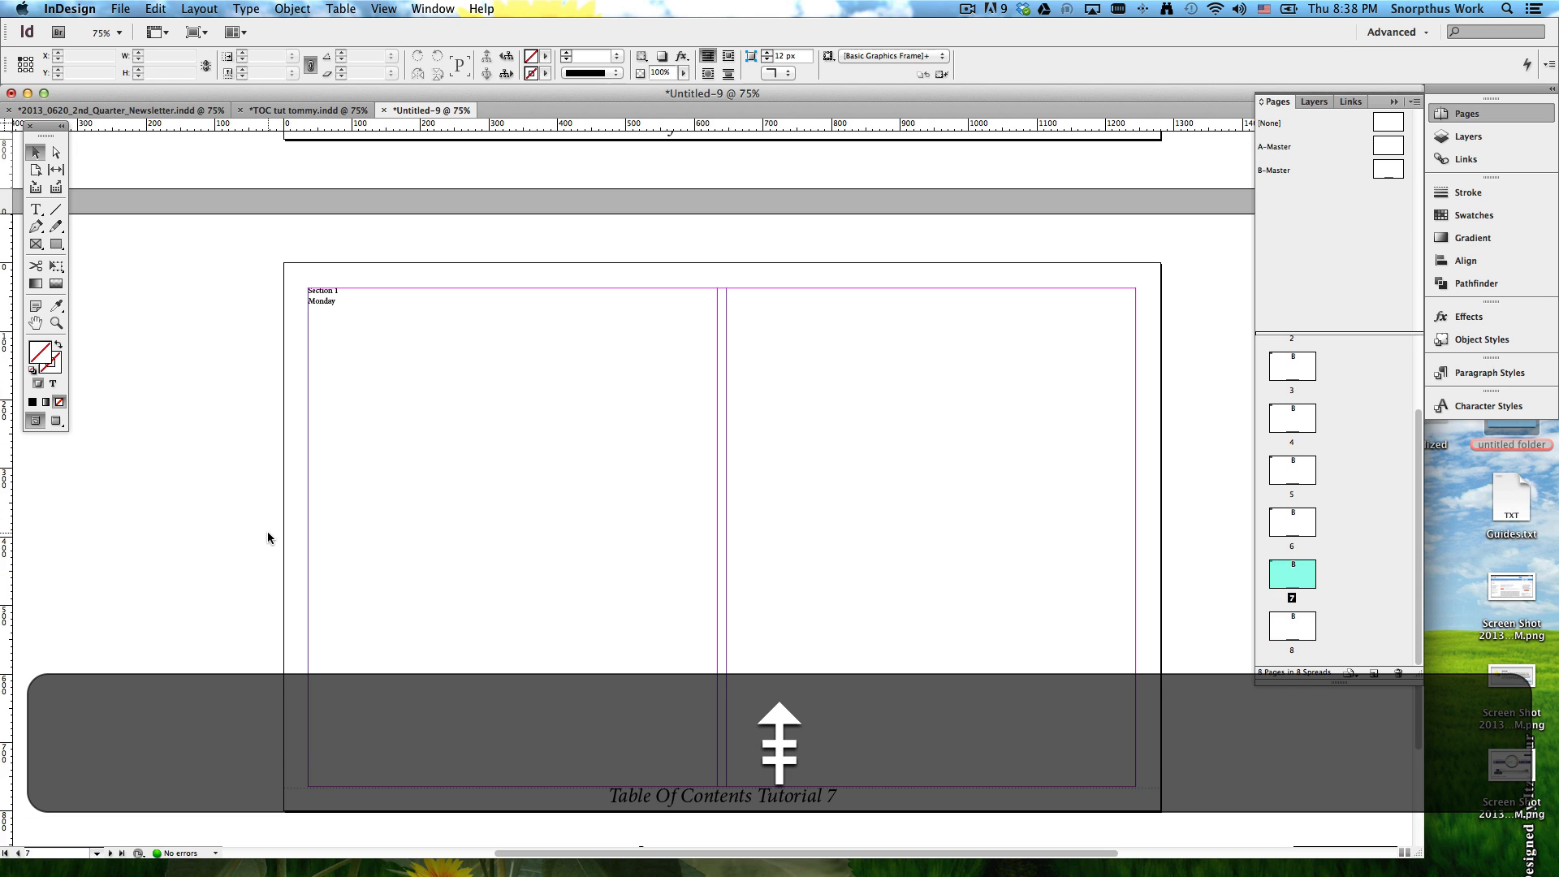
key(shift+Page_Down)
key(shift+Page_Up)
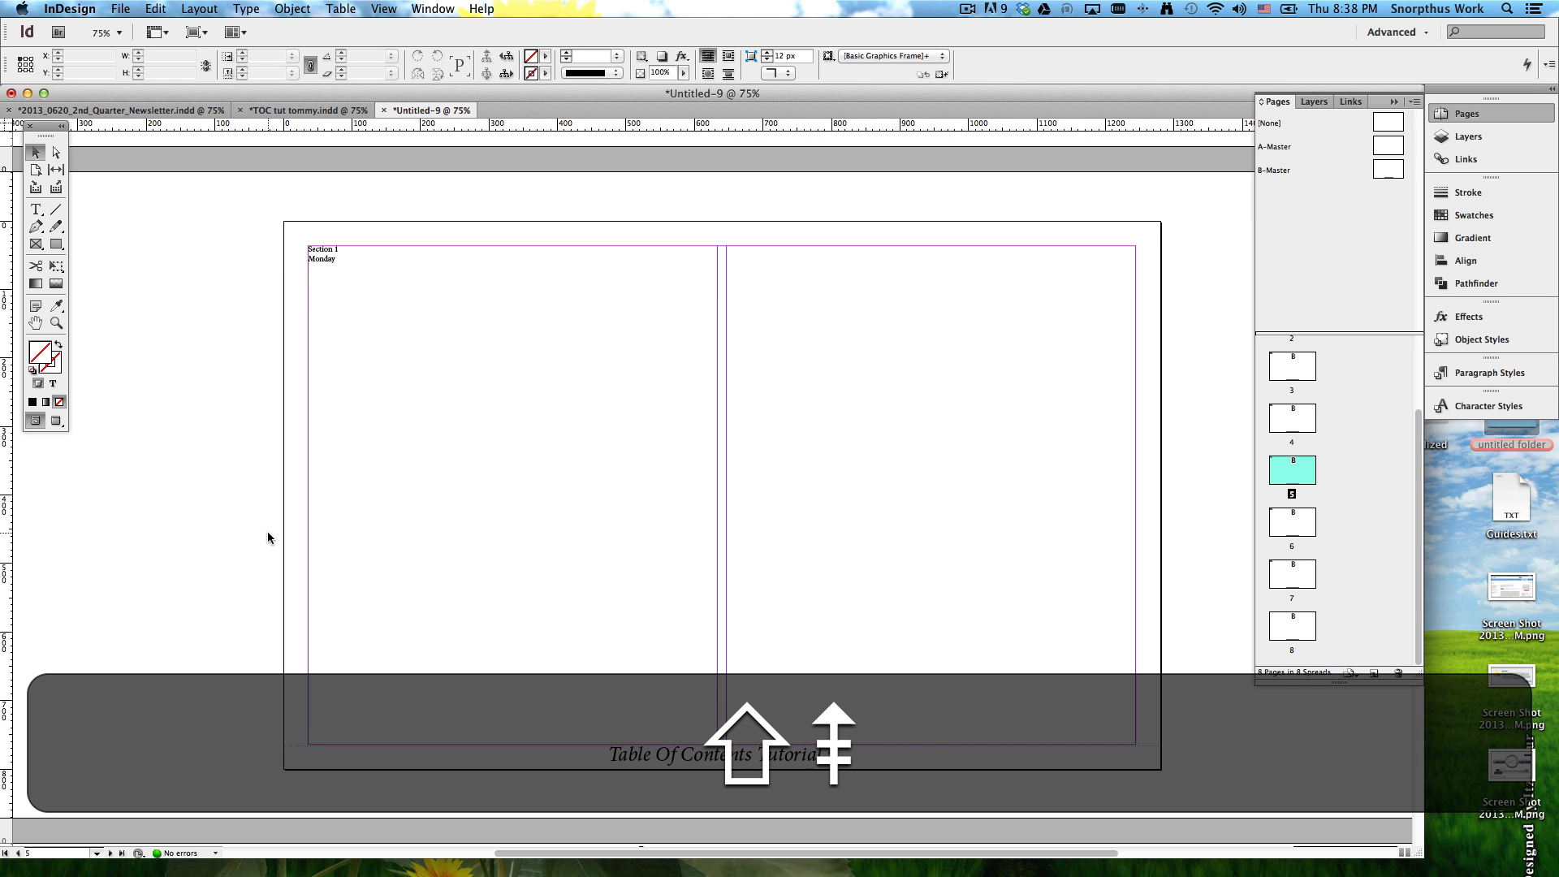
key(shift+Page_Down)
key(shift+Page_Up)
key(shift+Page_Down)
key(shift+Page_Up)
key(shift+Page_Down)
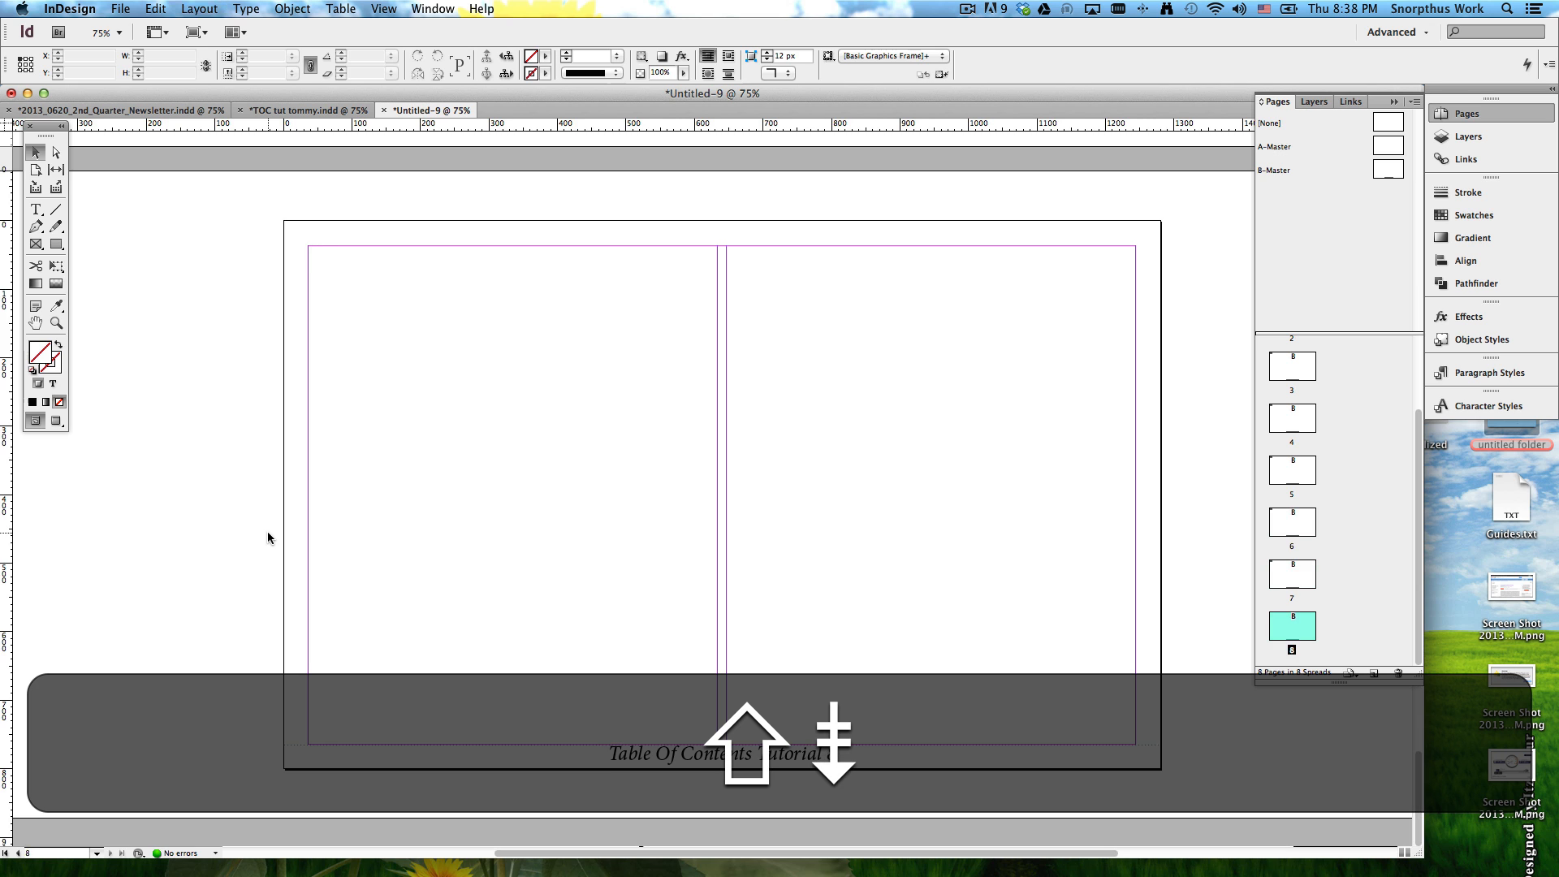
key(alt+shift+super+v)
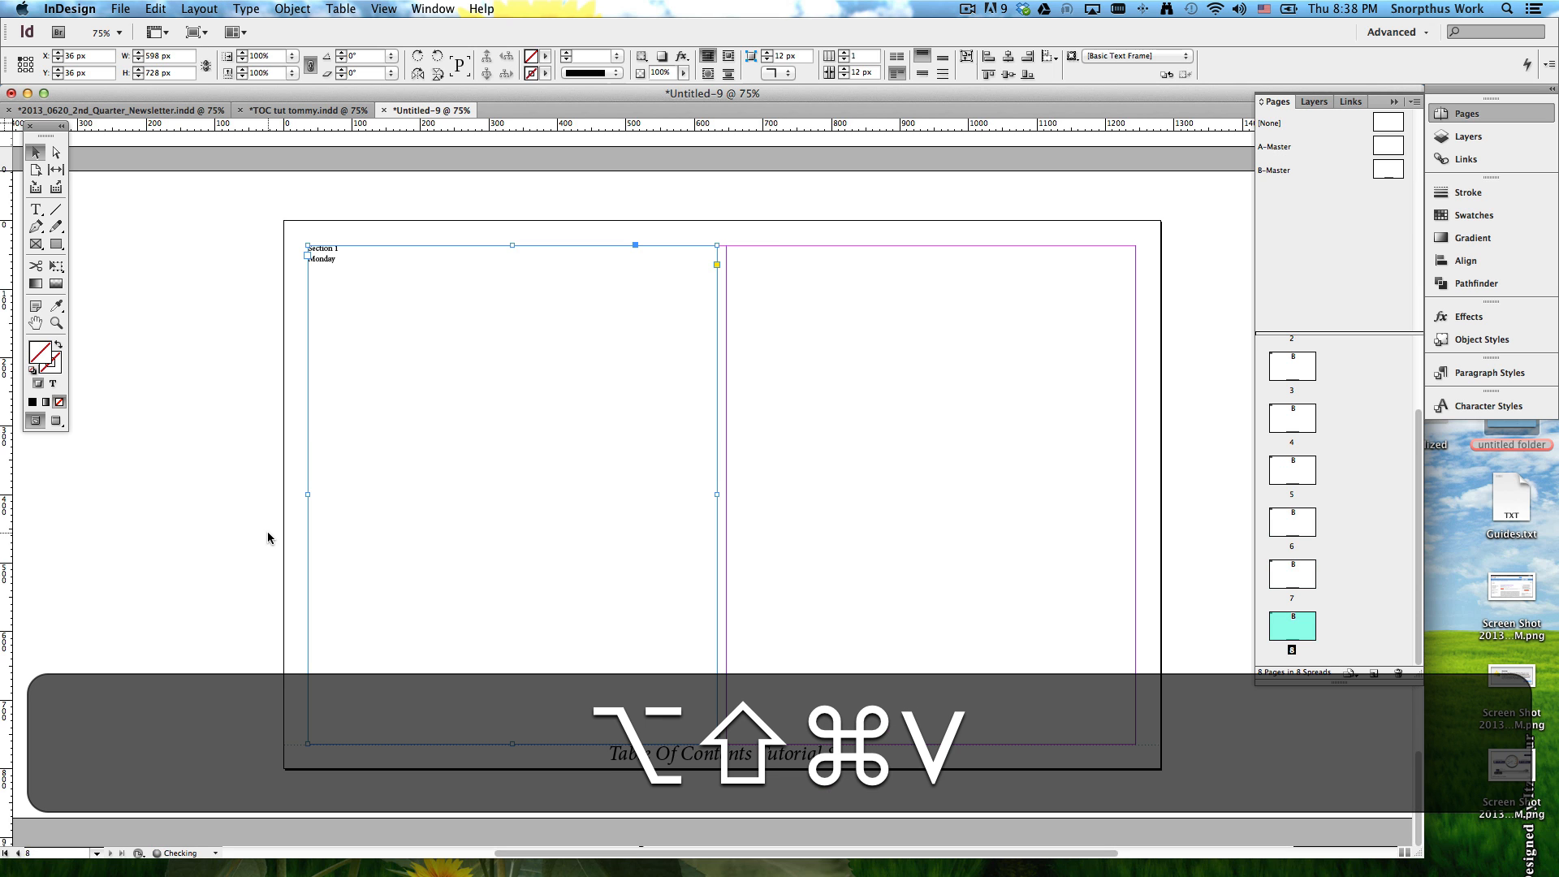
Step: Replace the text in page 2's frame with "Tuesday"
scroll(1292, 390, up, 2)
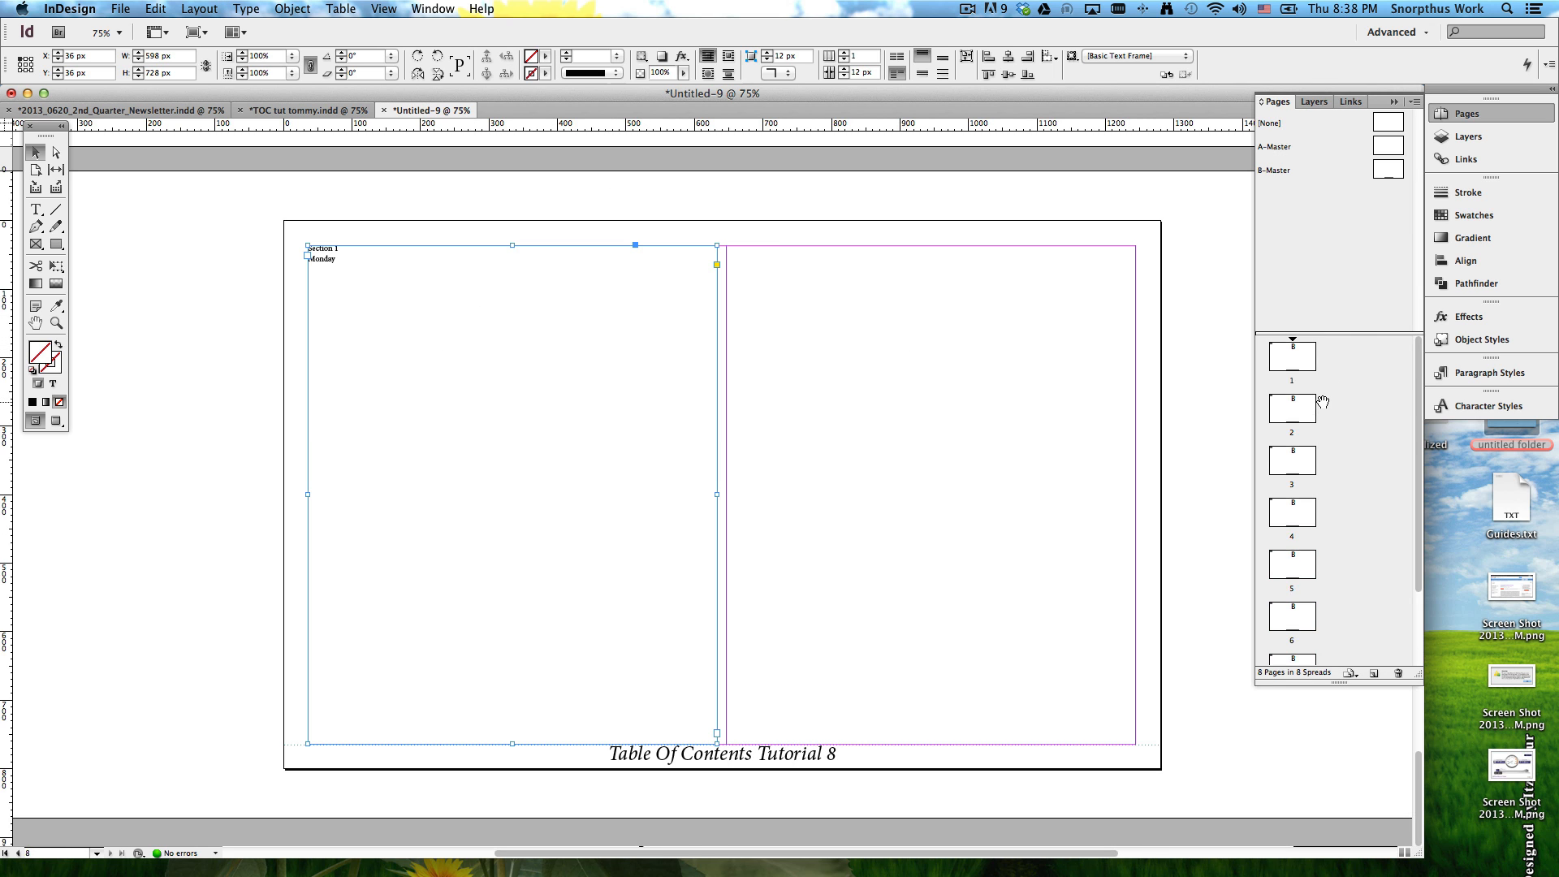
click(1292, 410)
double_click(1292, 415)
key(t)
drag(336, 260, 266, 246)
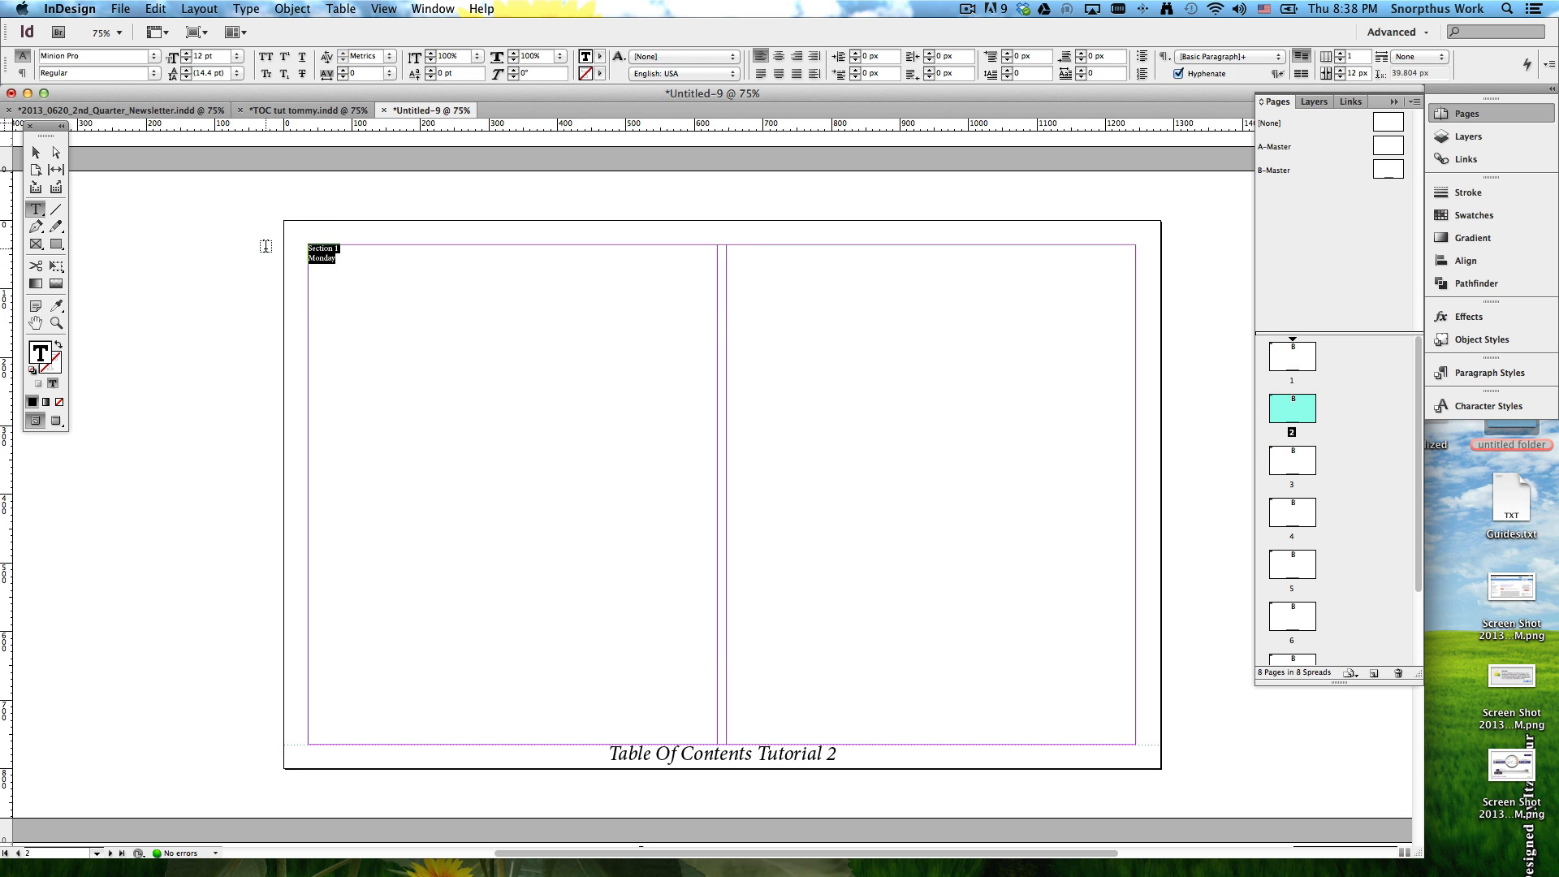
key(shift)
text(Tuesd)
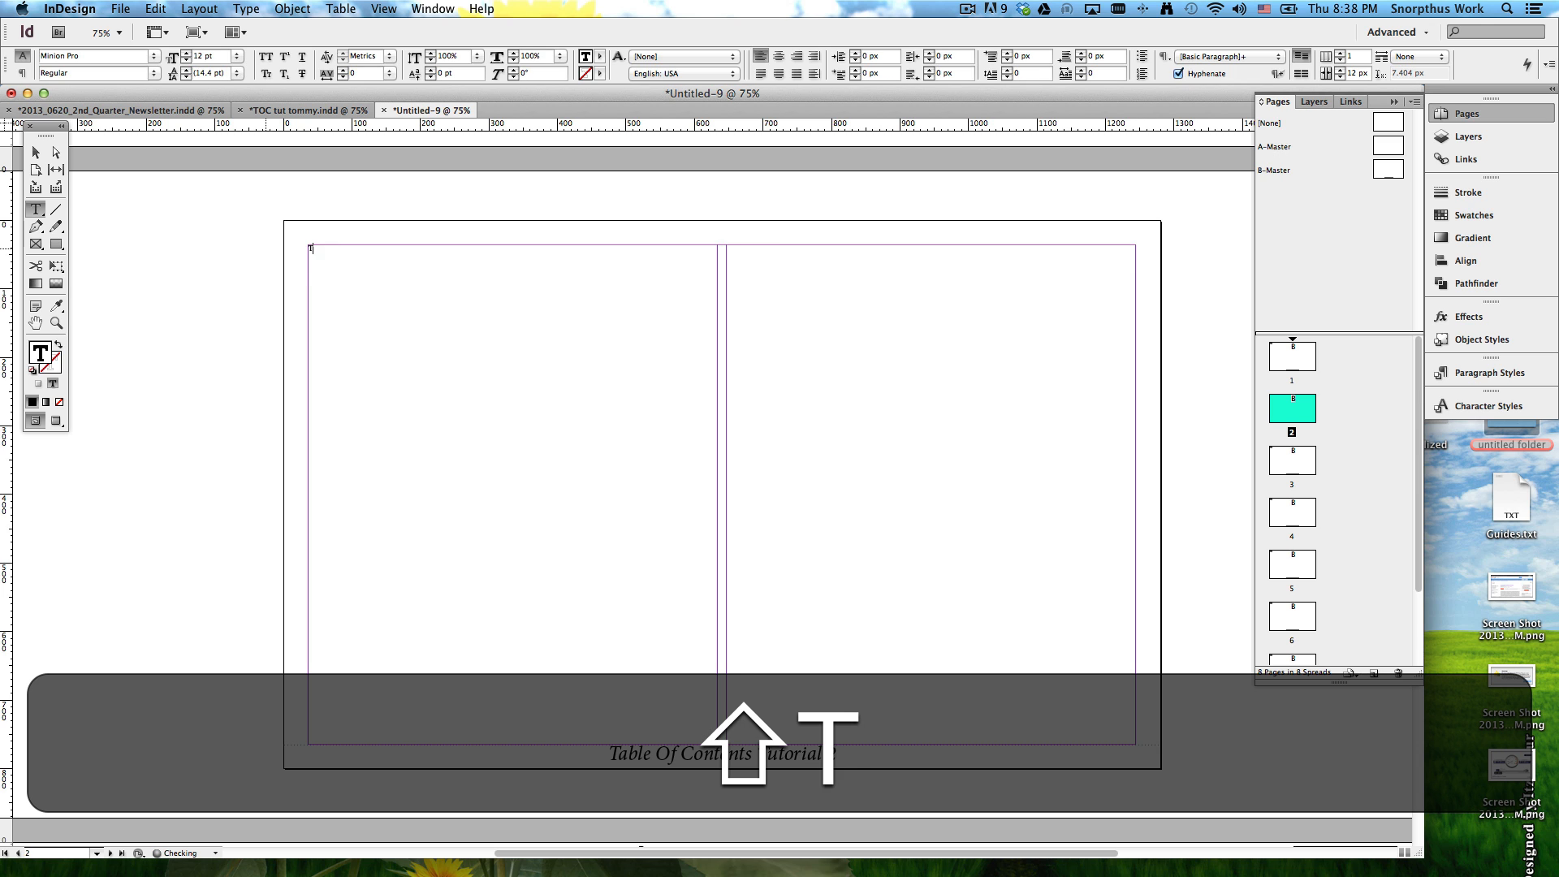
text(ay)
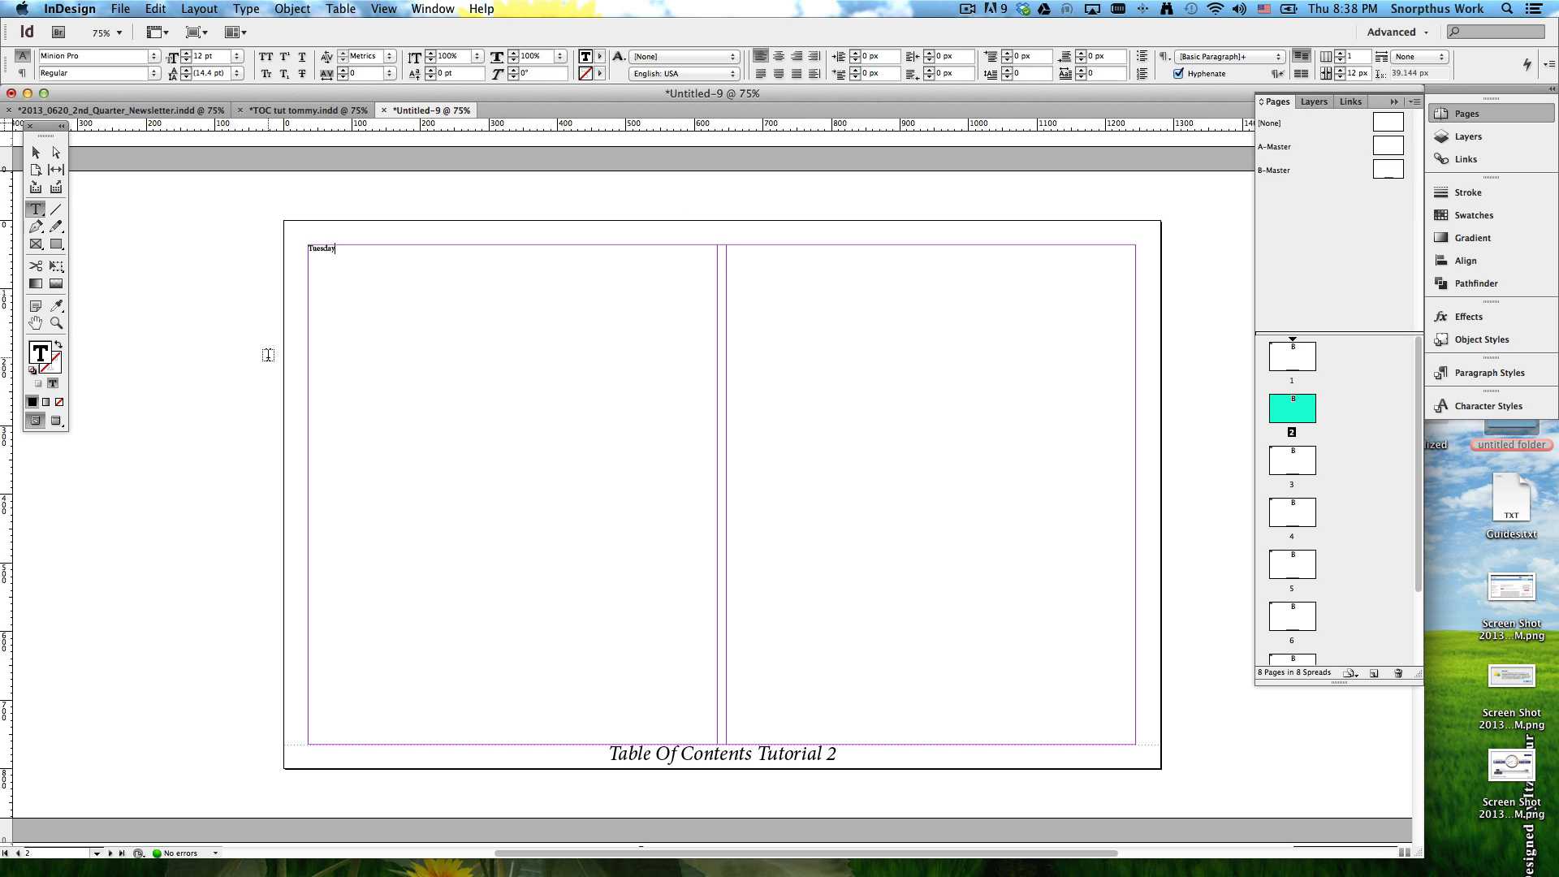
click(35, 153)
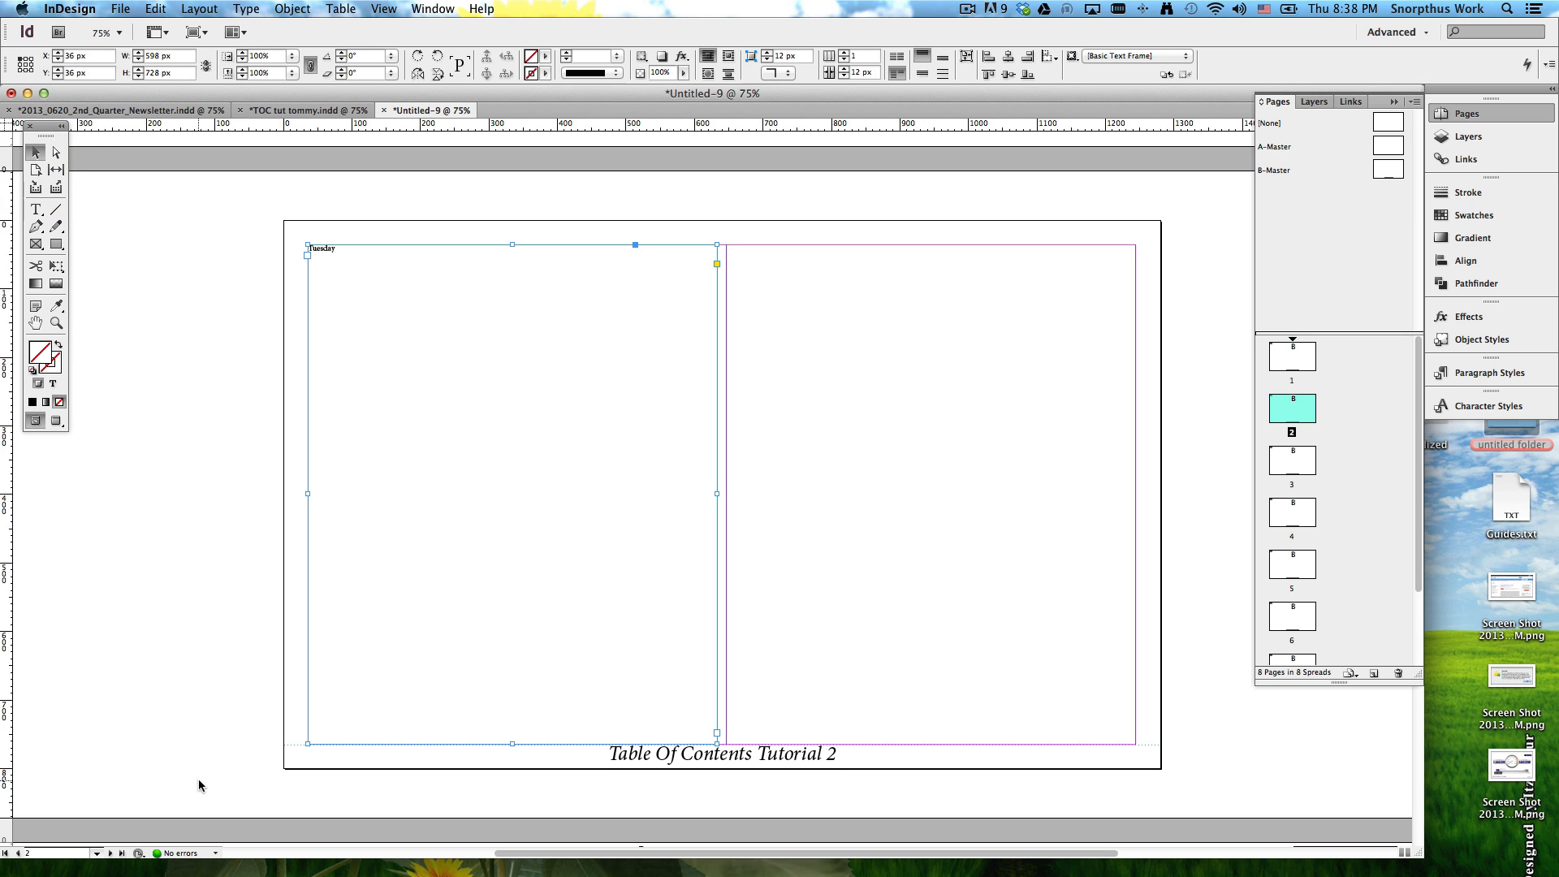
Step: Change page 3's heading to "Section 2" and the line below it to "Wednesday"
key(shift+Page_Down)
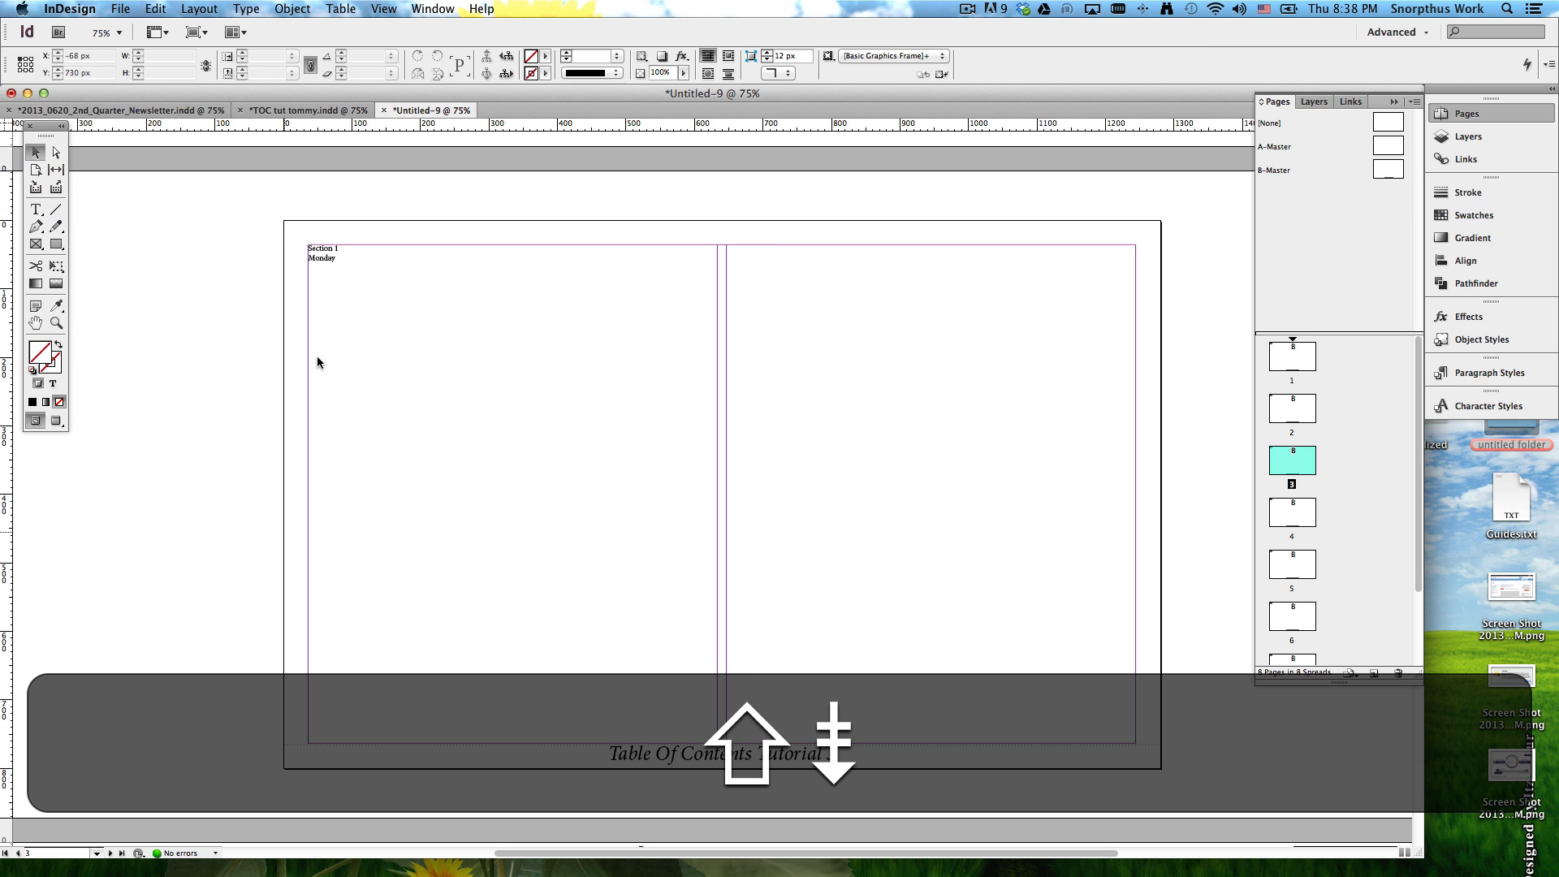
key(t)
click(347, 252)
double_click(347, 252)
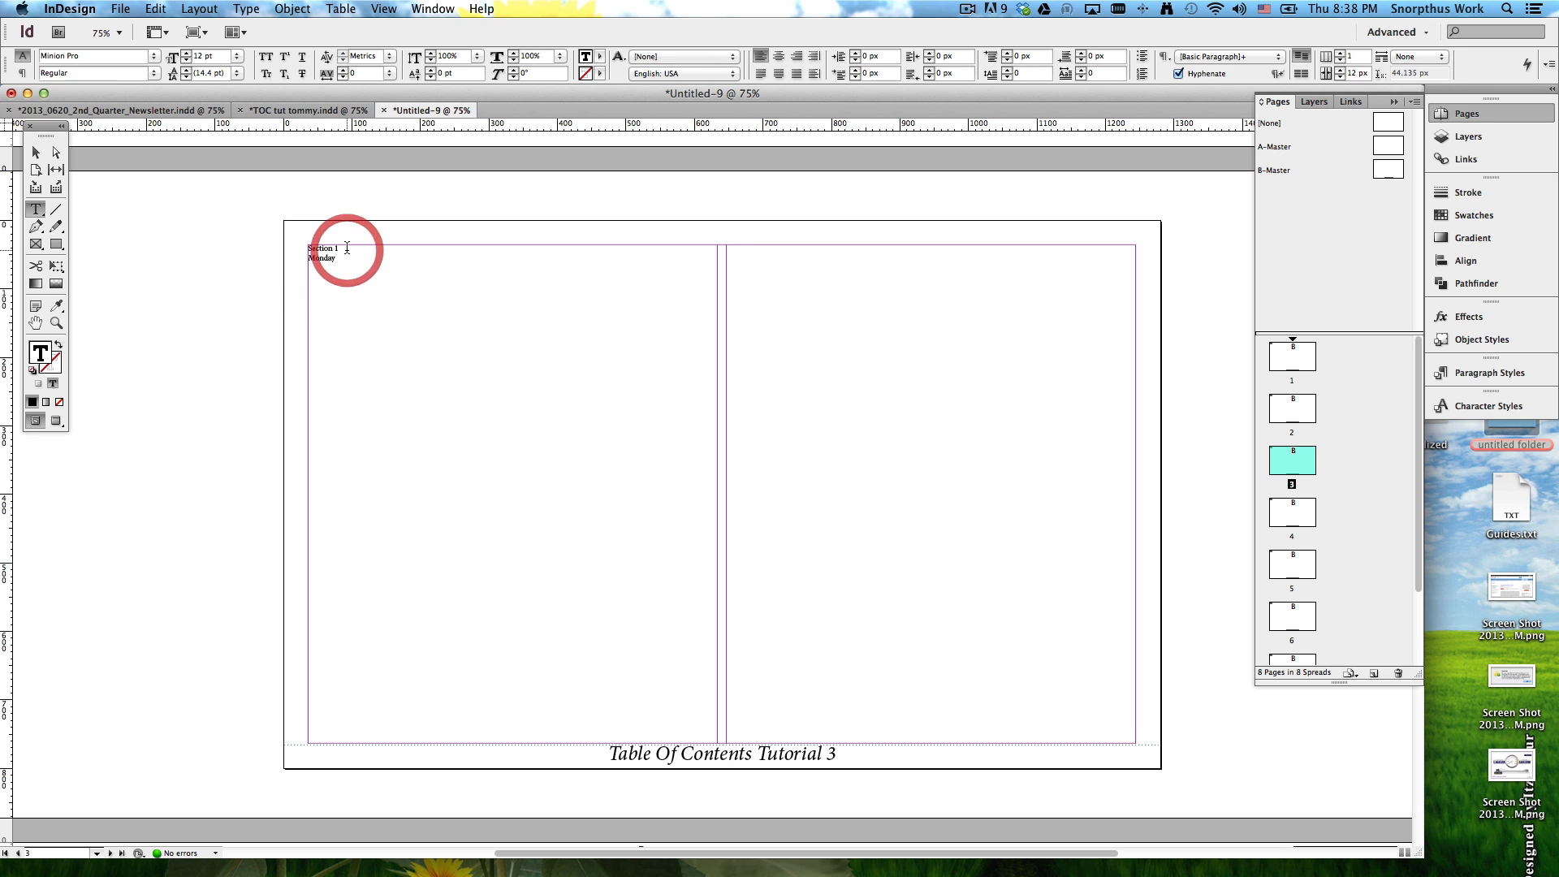
text(2)
drag(336, 258, 273, 260)
text(Wednesday)
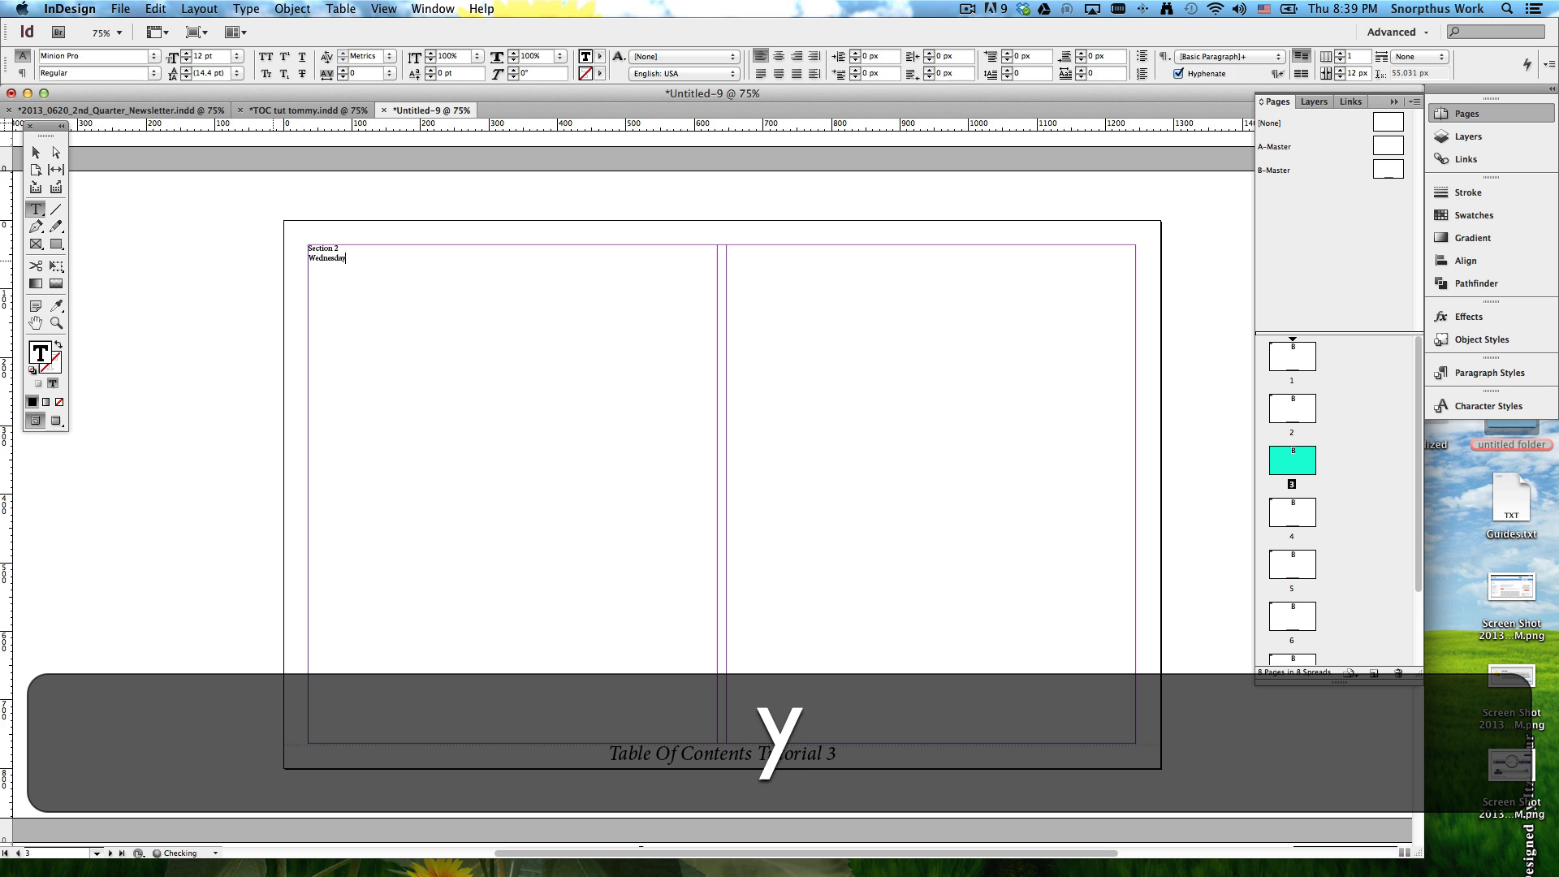
click(35, 152)
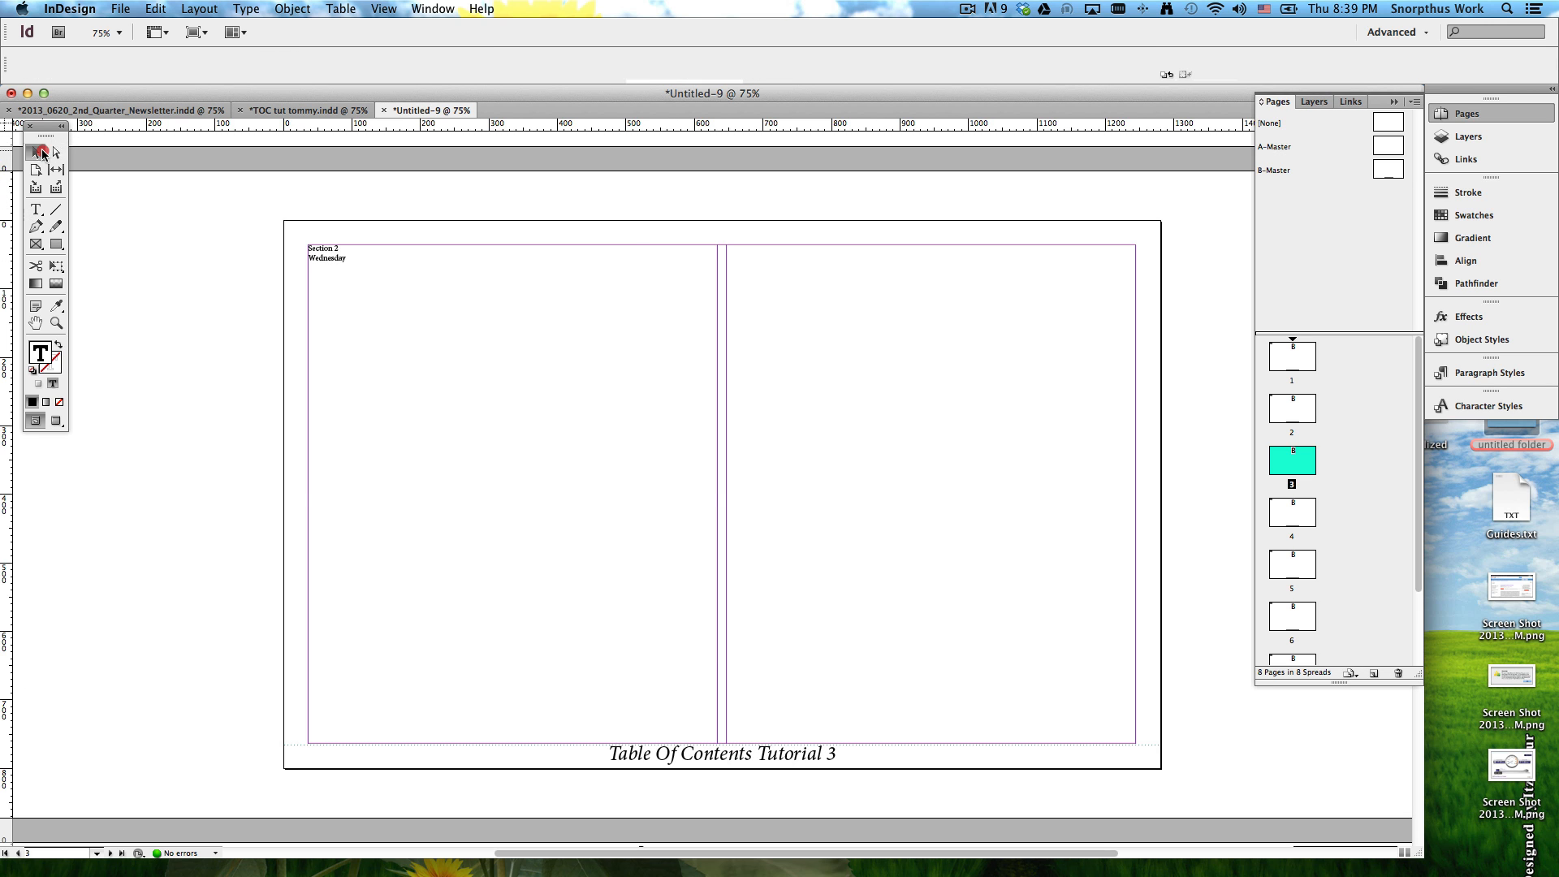
Step: Replace the text in page 4's frame with "Thursday"
key(shift+Page_Down)
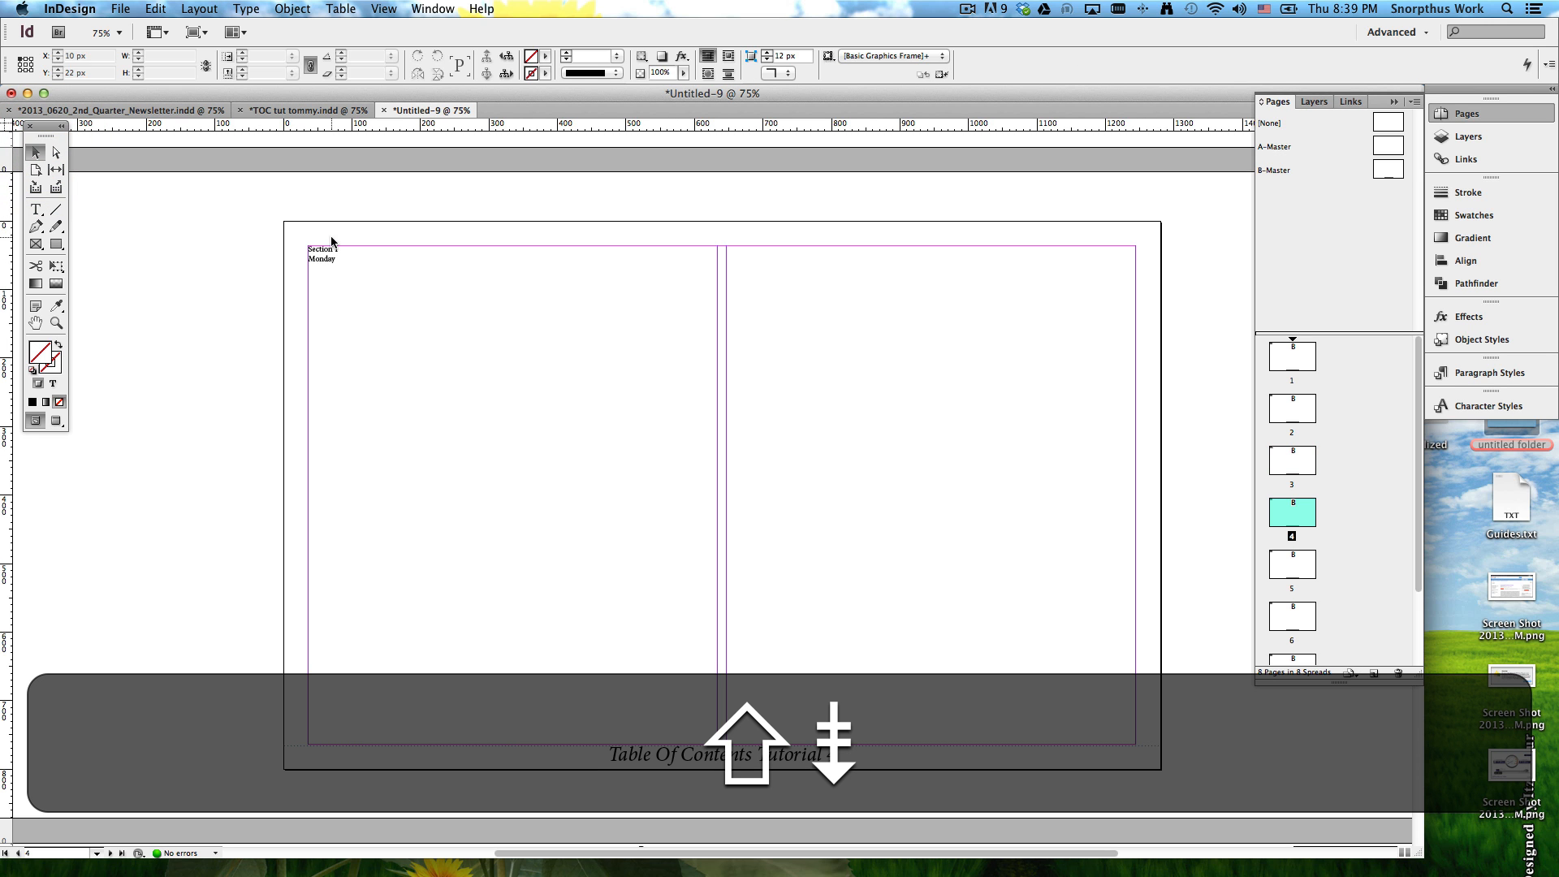
key(t)
click(344, 264)
drag(344, 264, 247, 250)
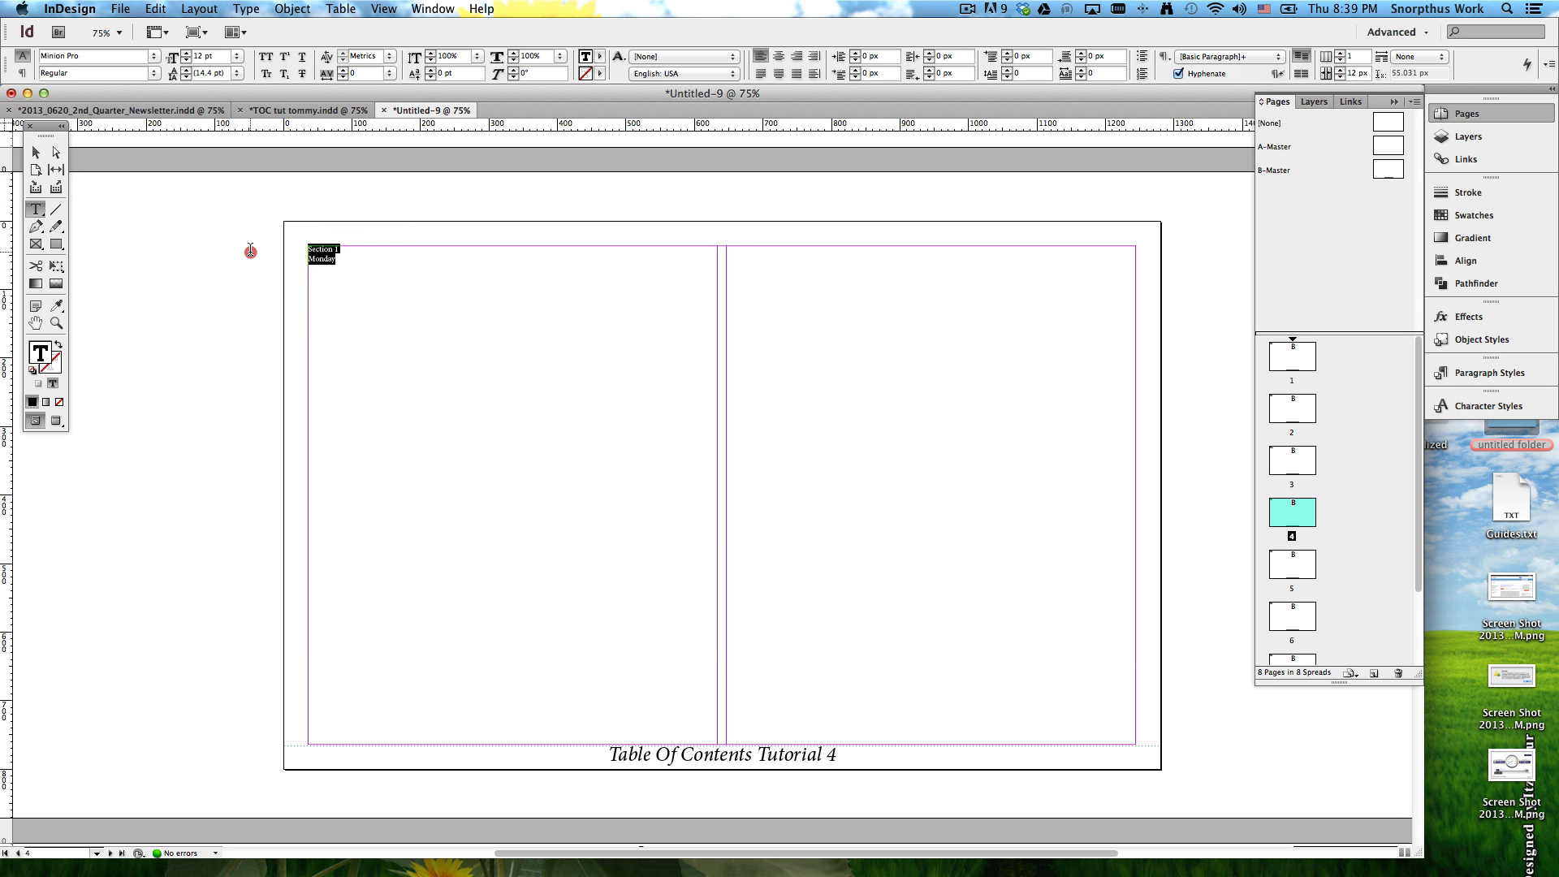
key(BackSpace)
text(Thursday)
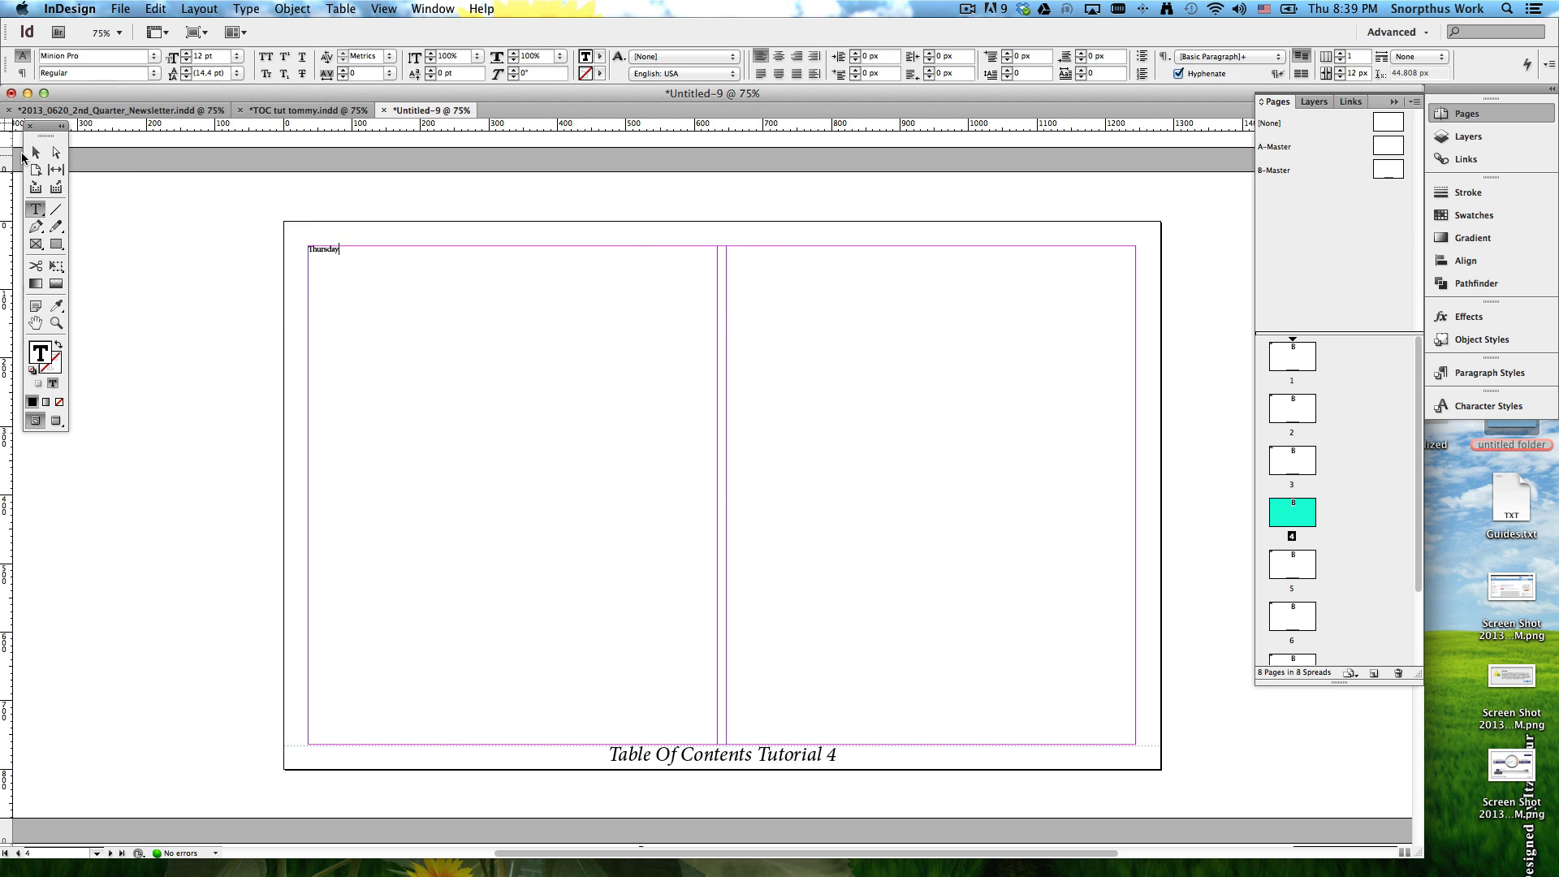
click(36, 152)
Step: Change page 5's heading to "Section 3" and the line below it to "Friday"
key(shift+Page_Down)
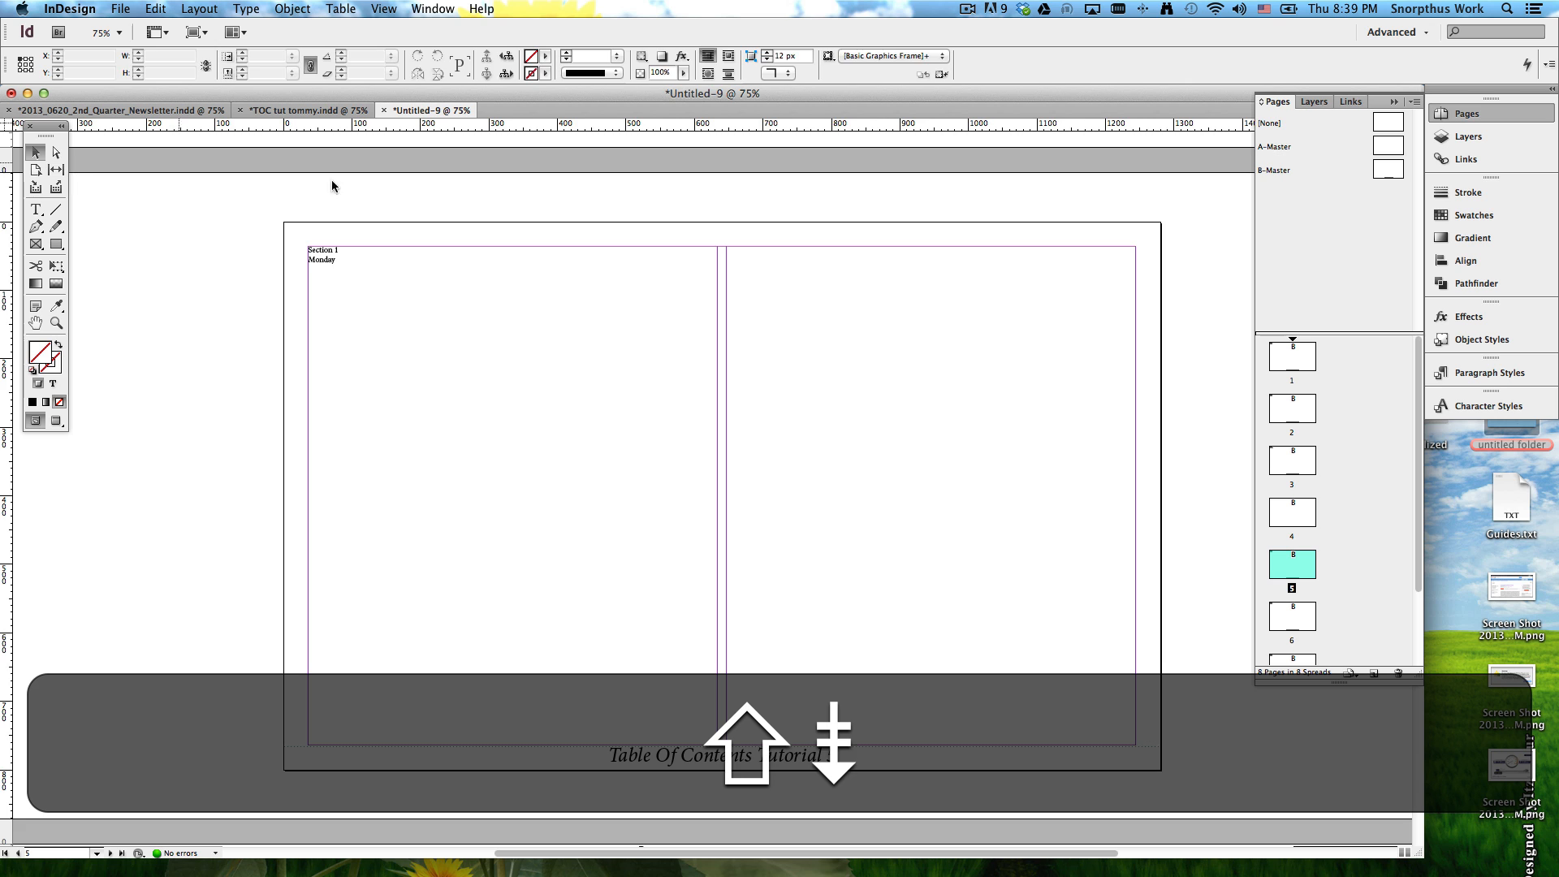
key(t)
click(341, 254)
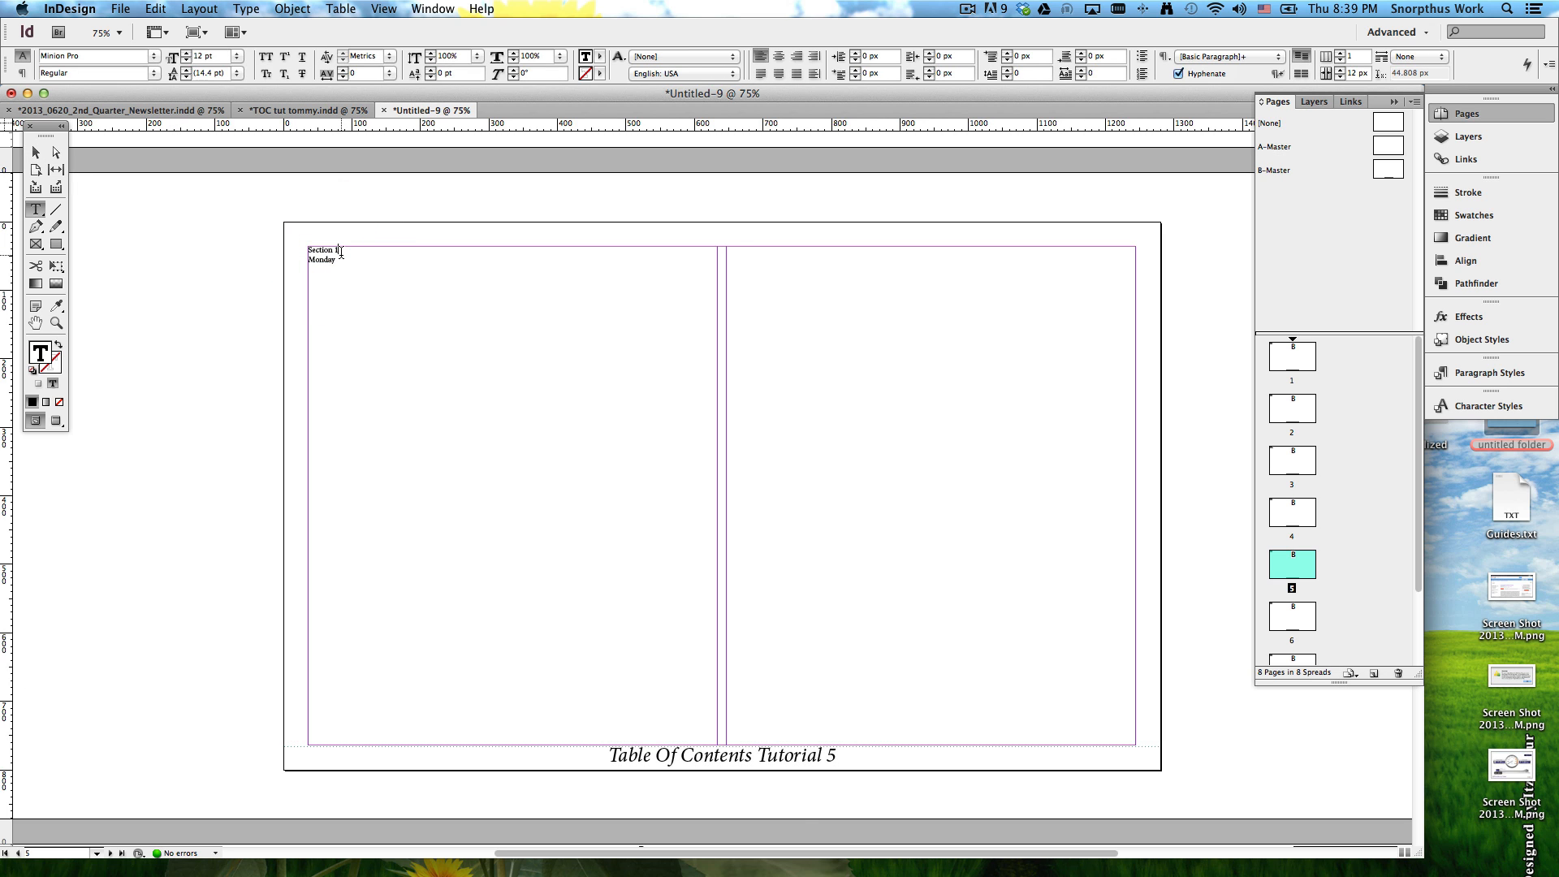
key(BackSpace)
text(3)
key(Down)
key(BackSpace)
key(BackSpace)
key(BackSpace)
key(BackSpace)
key(BackSpace)
key(BackSpace)
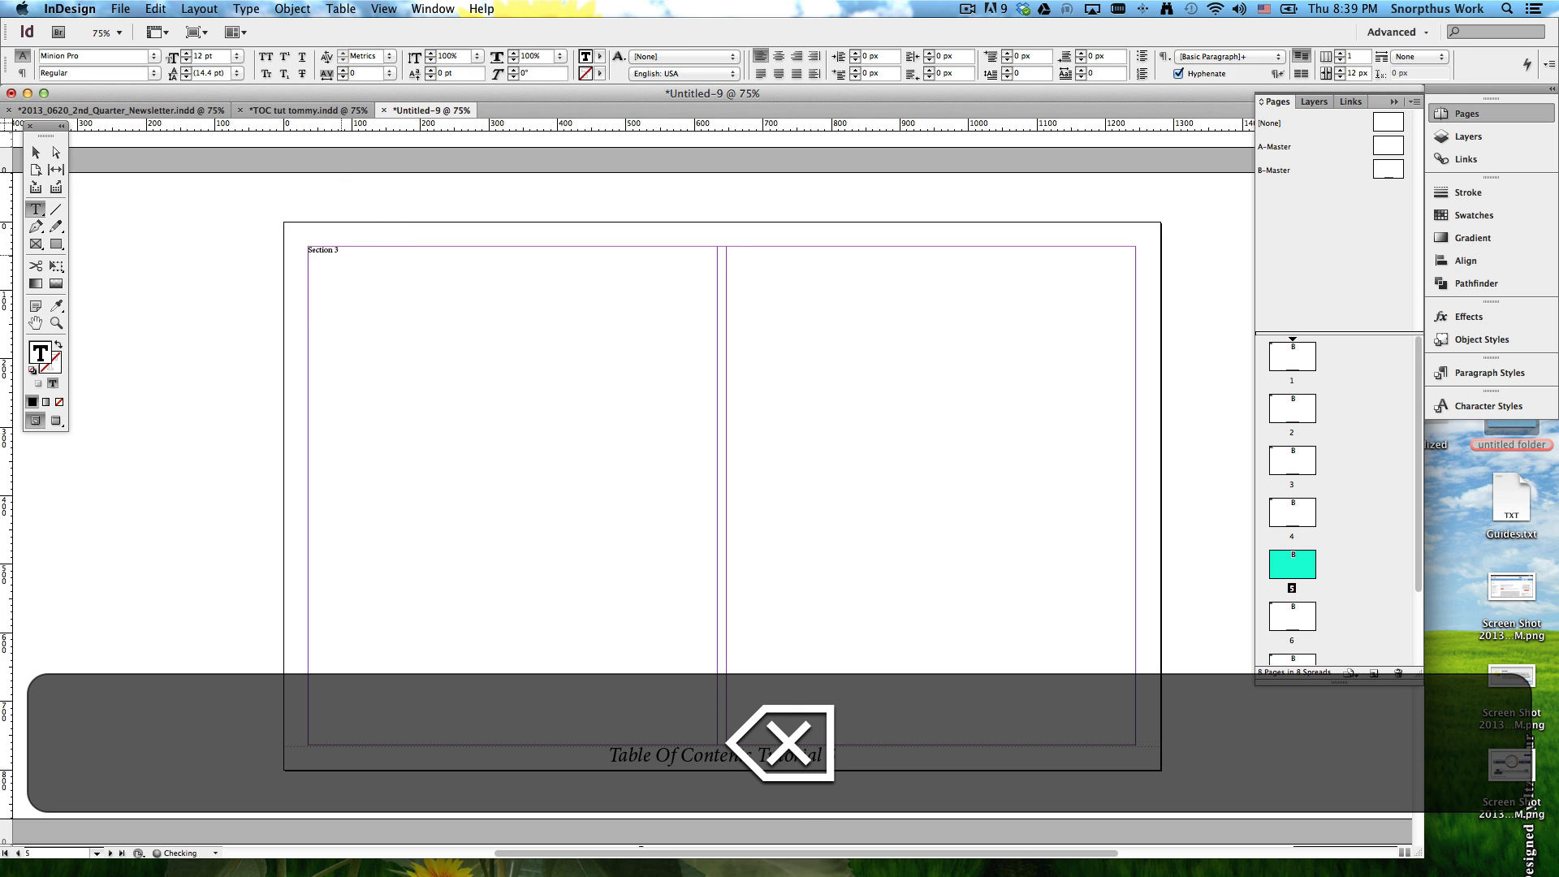
key(BackSpace)
text(ER)
key(BackSpace)
key(BackSpace)
key(BackSpace)
text(4)
key(BackSpace)
text(3)
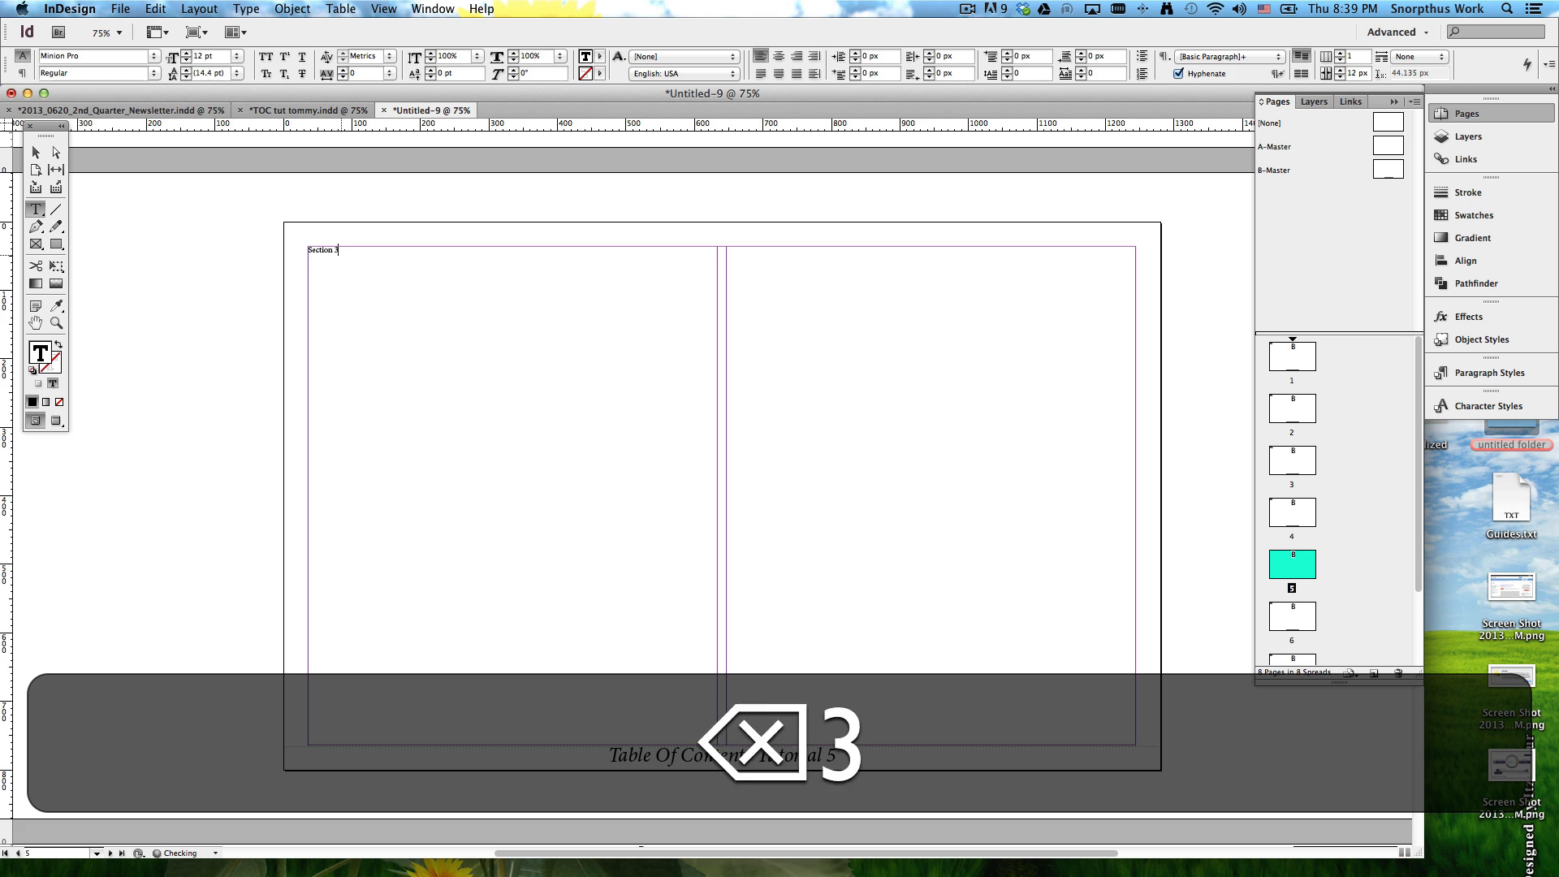
key(Return)
text(Friday)
Step: Replace the text in page 6's frame with "Saturday"
key(shift+Page_Down)
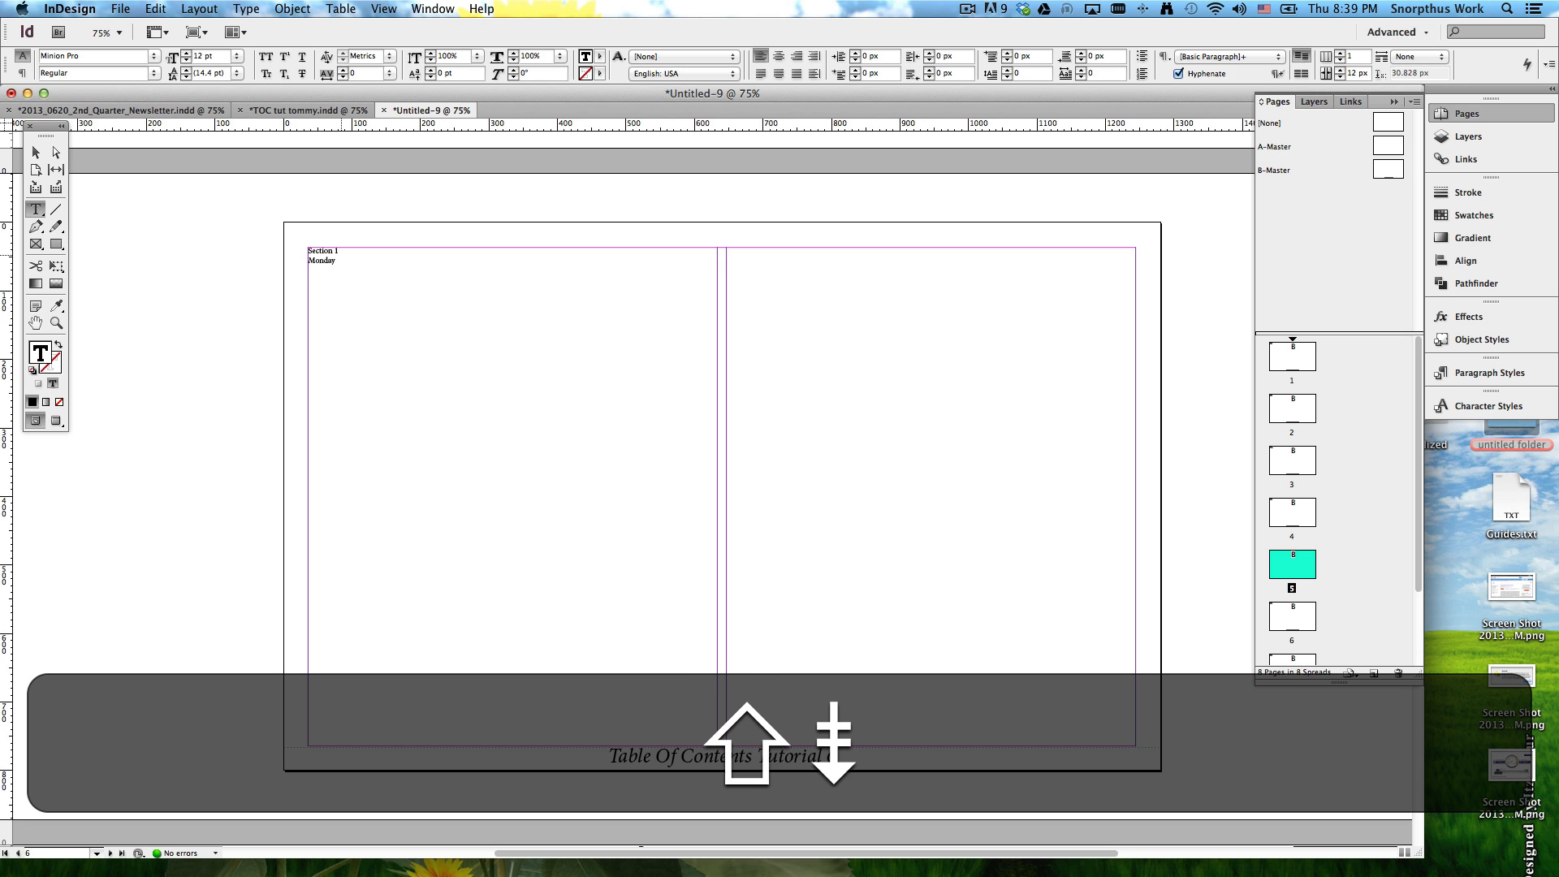
drag(338, 260, 295, 237)
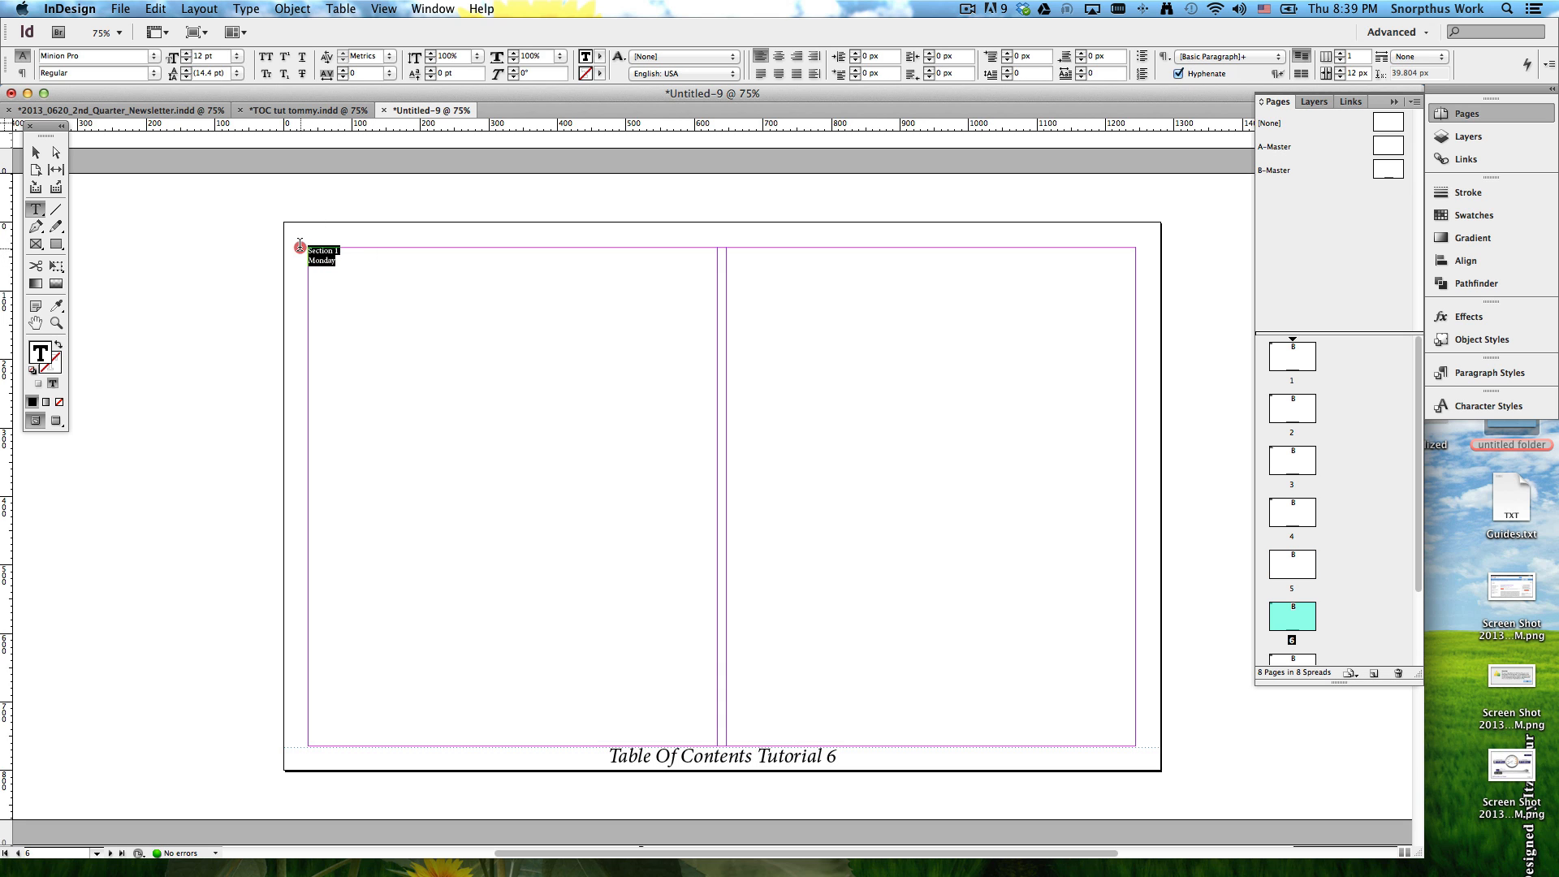
key(BackSpace)
text(Saturday)
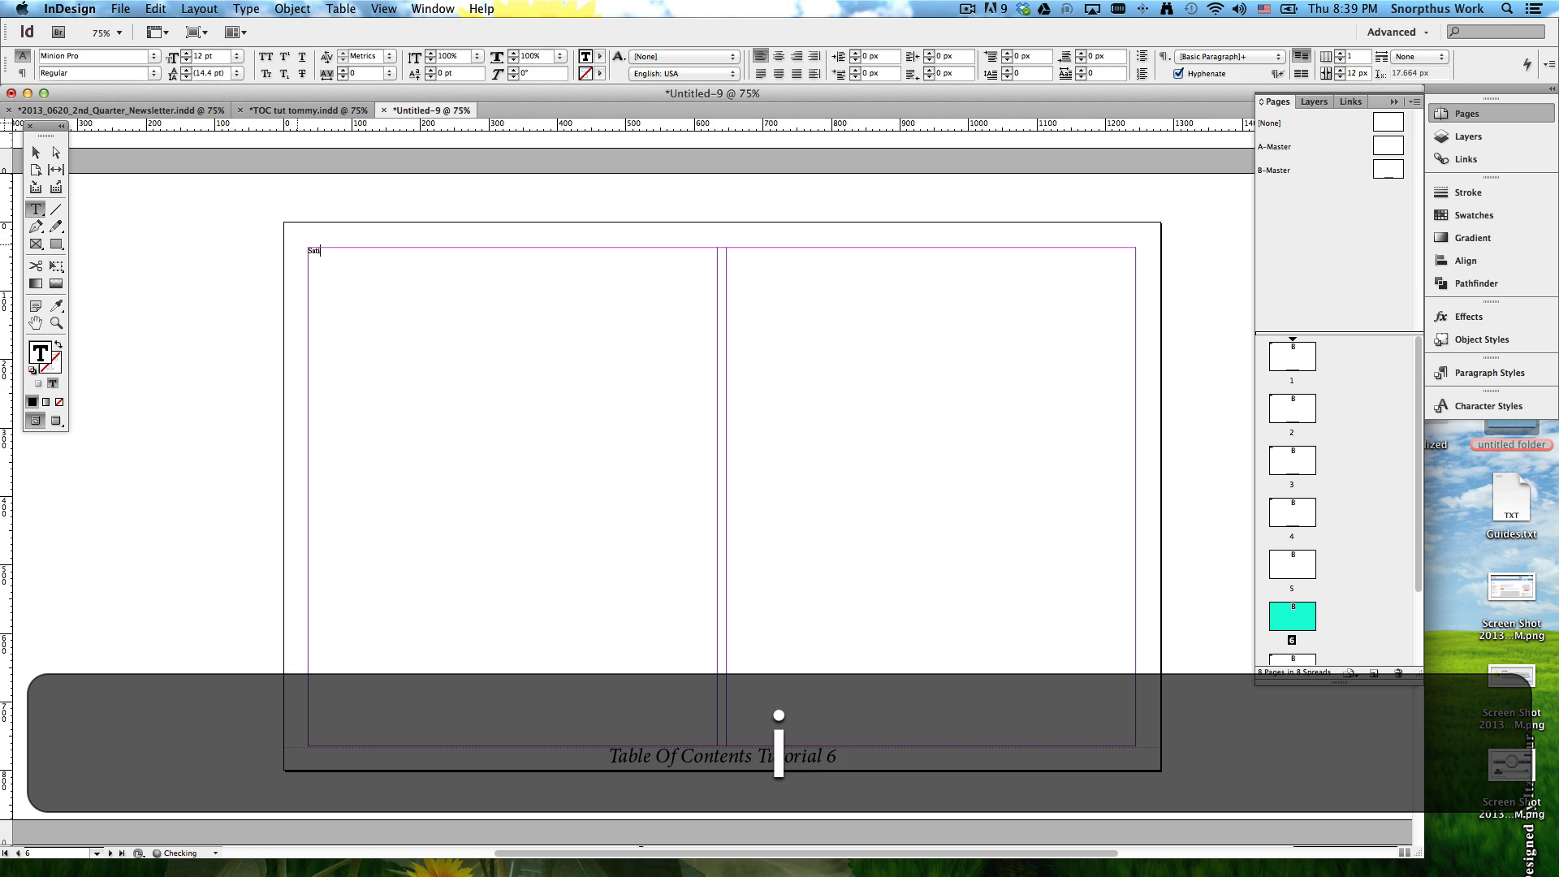
Step: Replace the text in page 7's frame with "Section 4" and "Sunday" on the line below
key(shift+Page_Down)
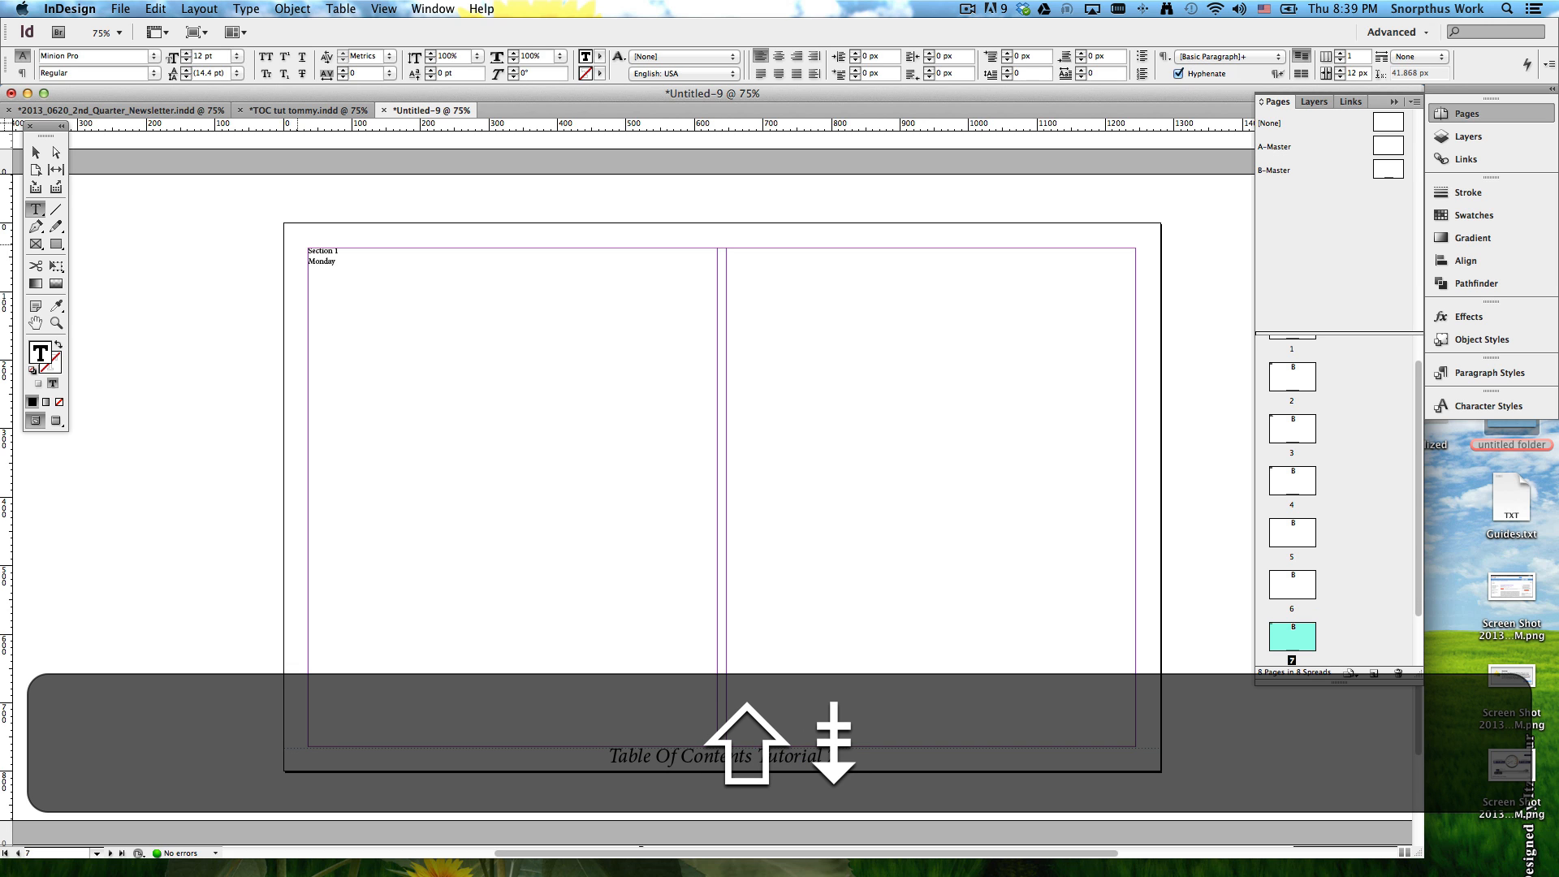
drag(338, 261, 278, 241)
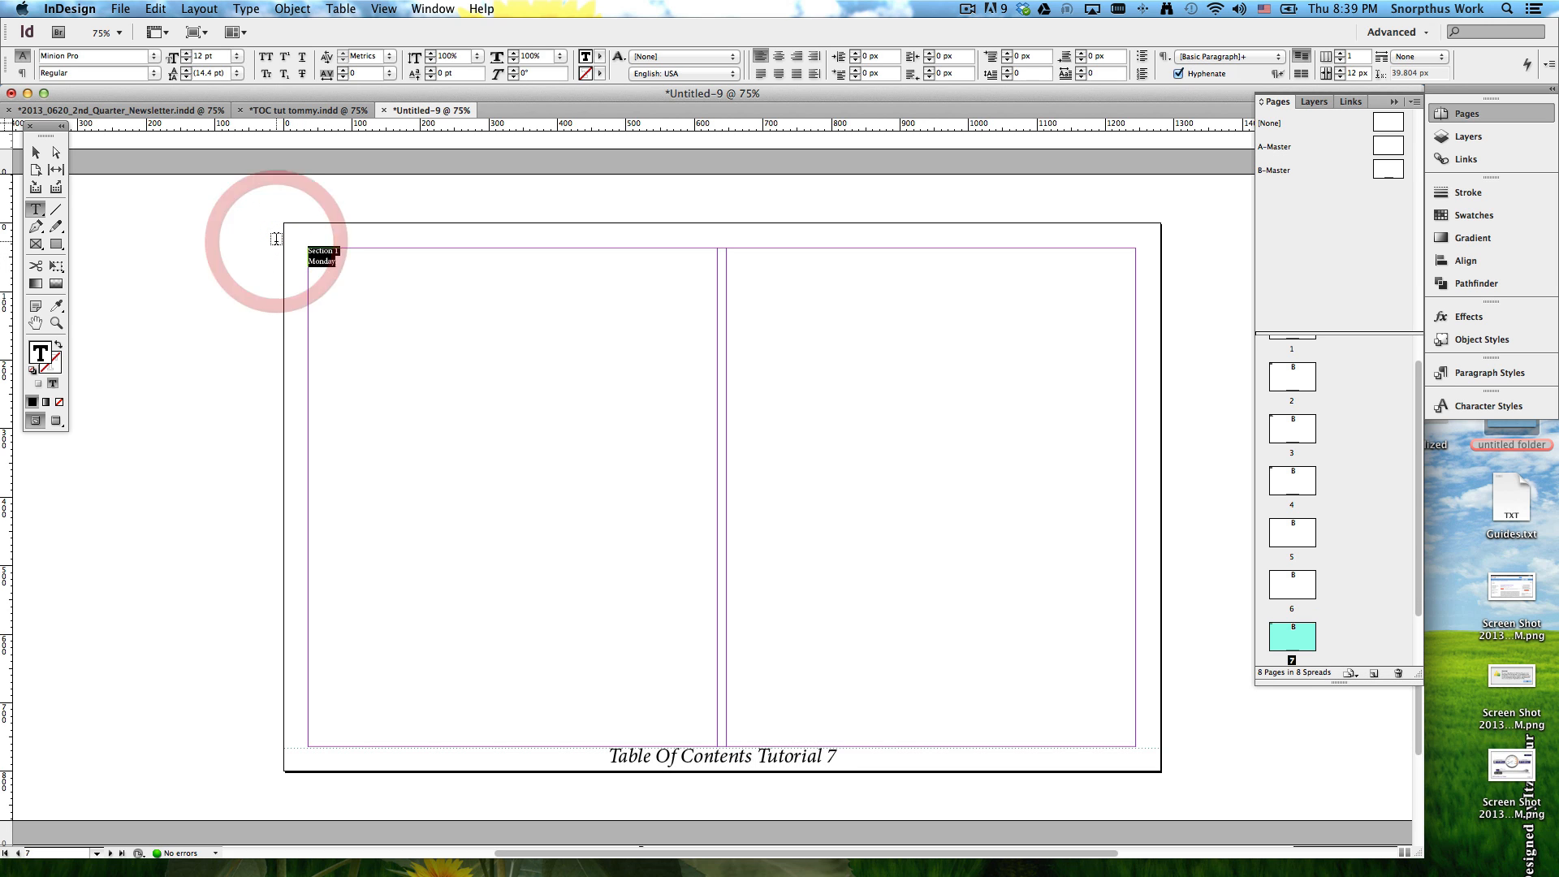
text(Section 4)
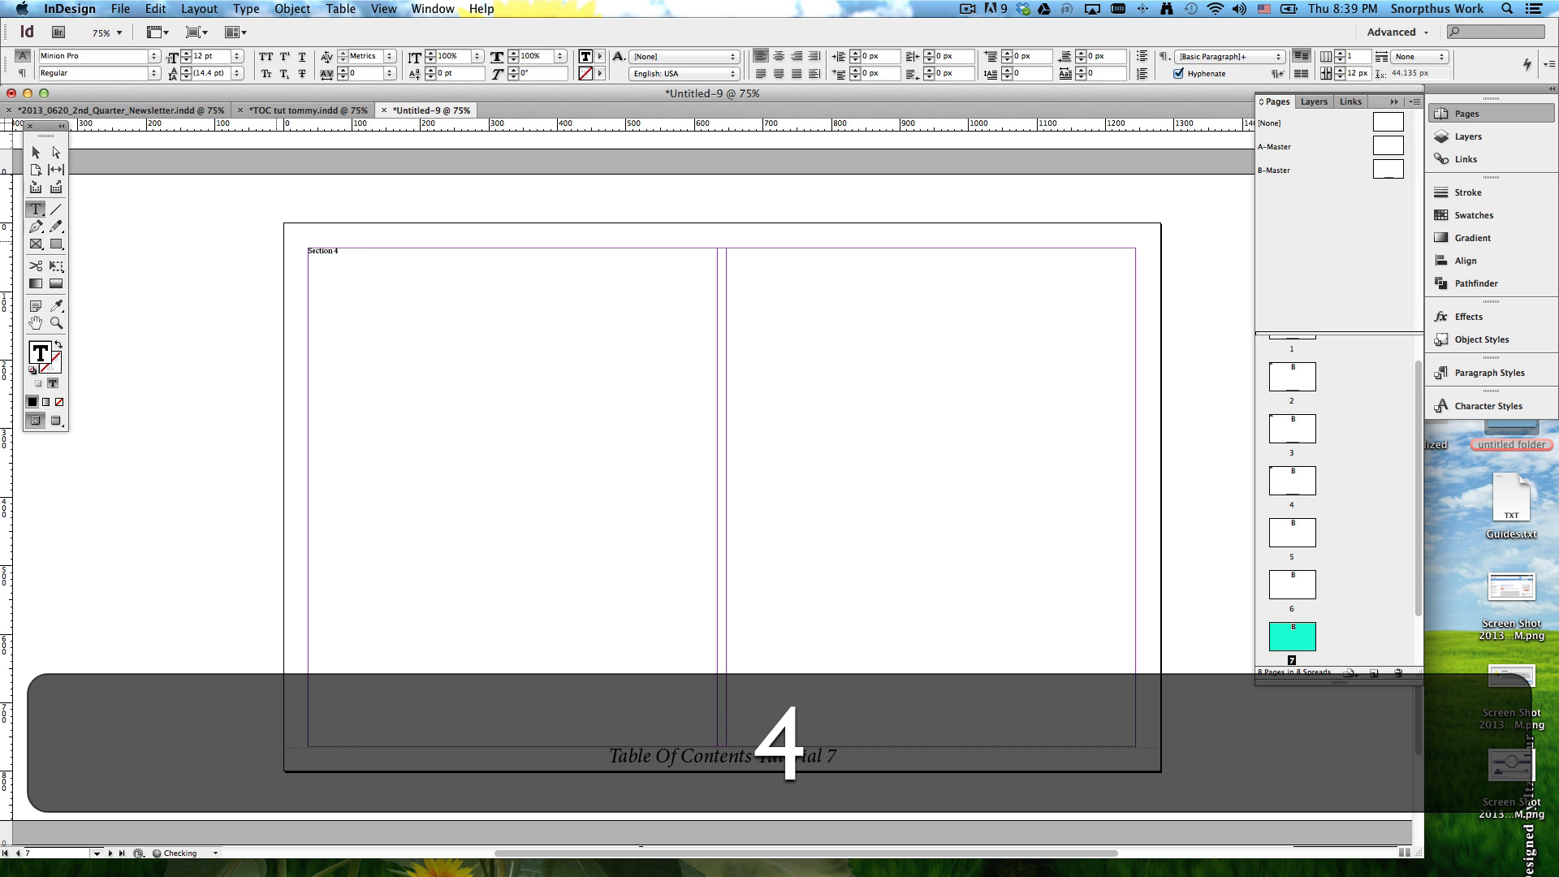
key(Return)
text(Monday)
Step: Replace the text in page 8's frame with "Leap Day Text"
key(shift+Page_Down)
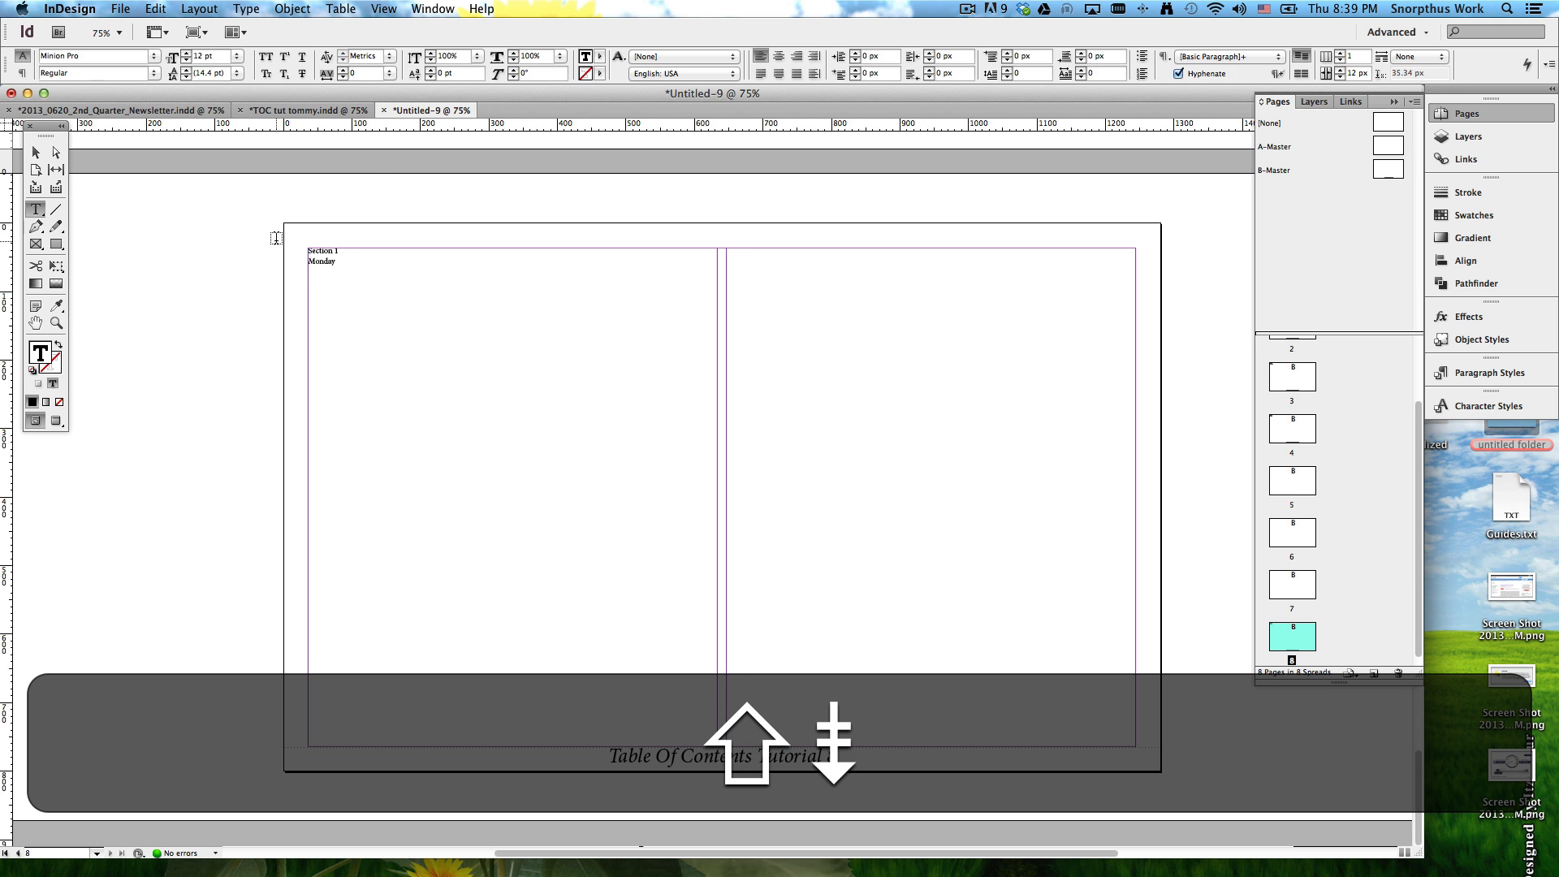
drag(339, 263, 158, 210)
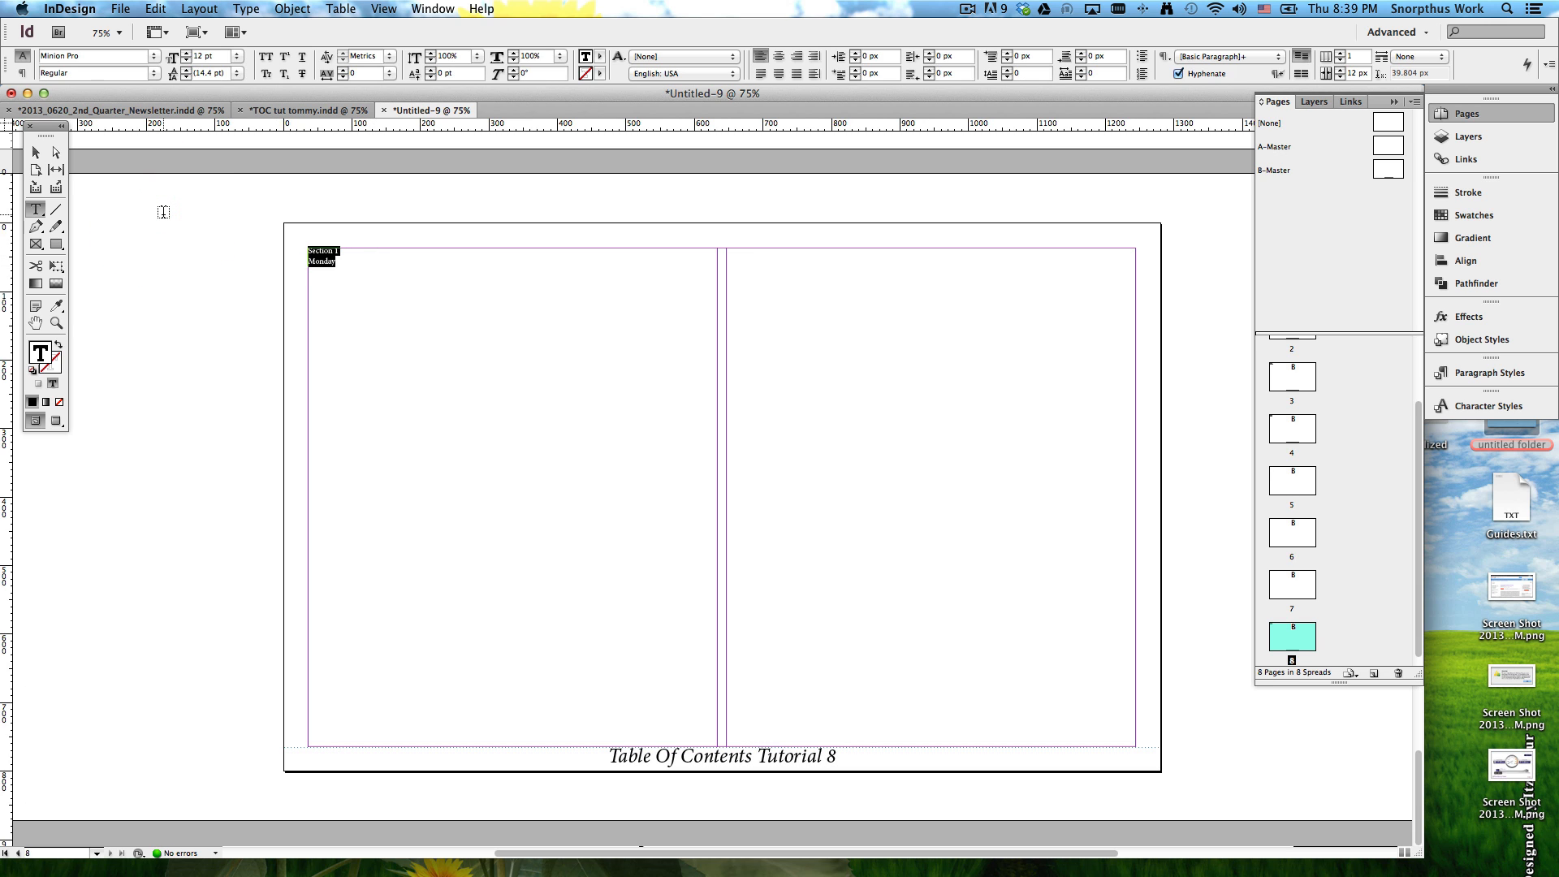
text(Leap DA)
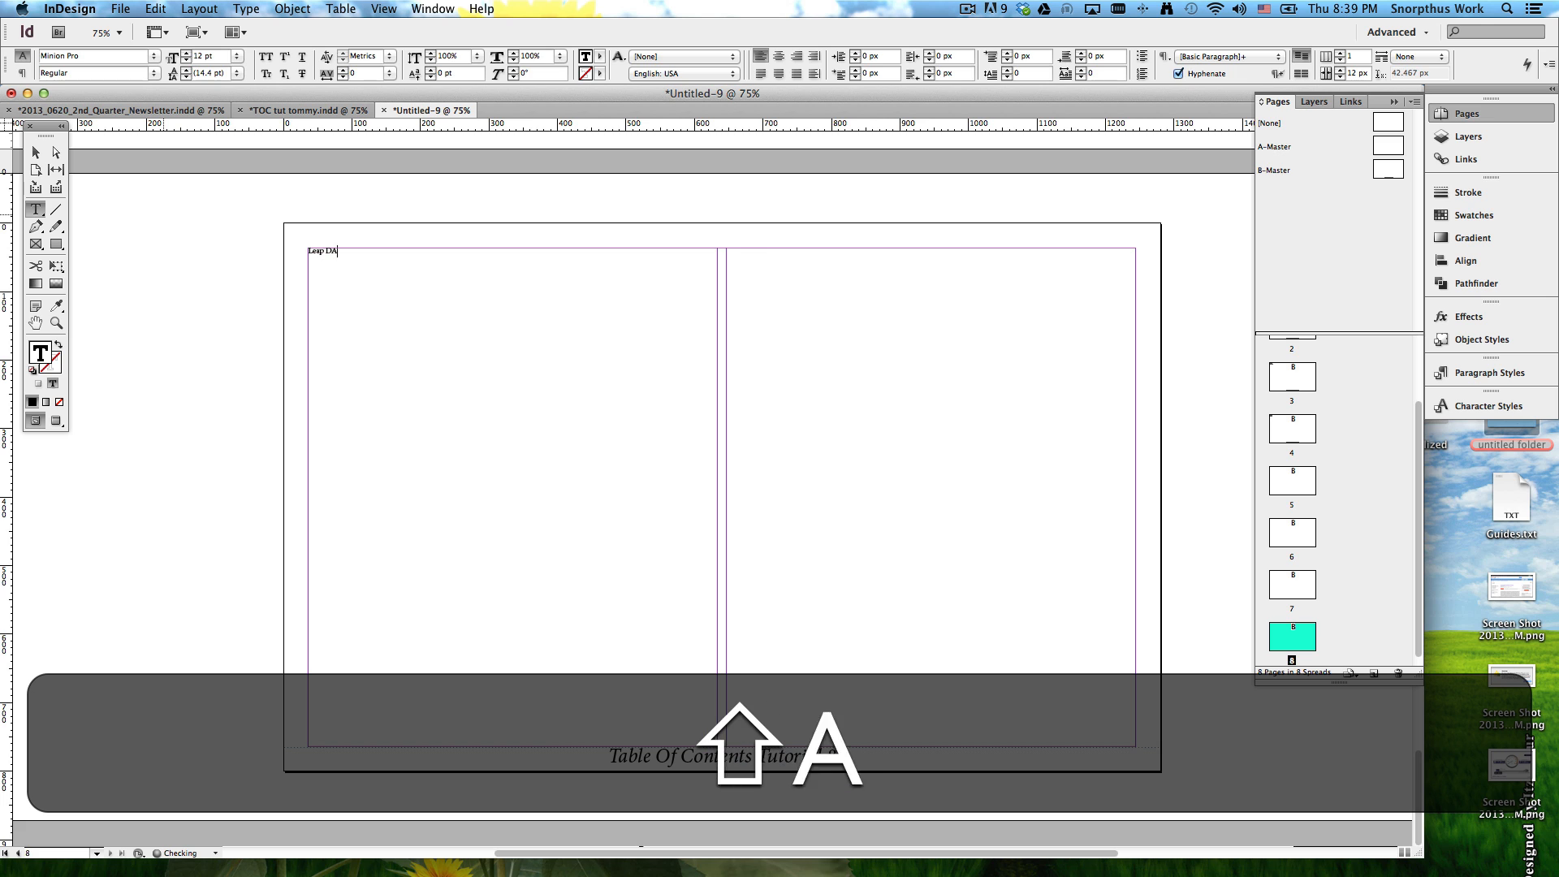
key(BackSpace)
text(ay Text)
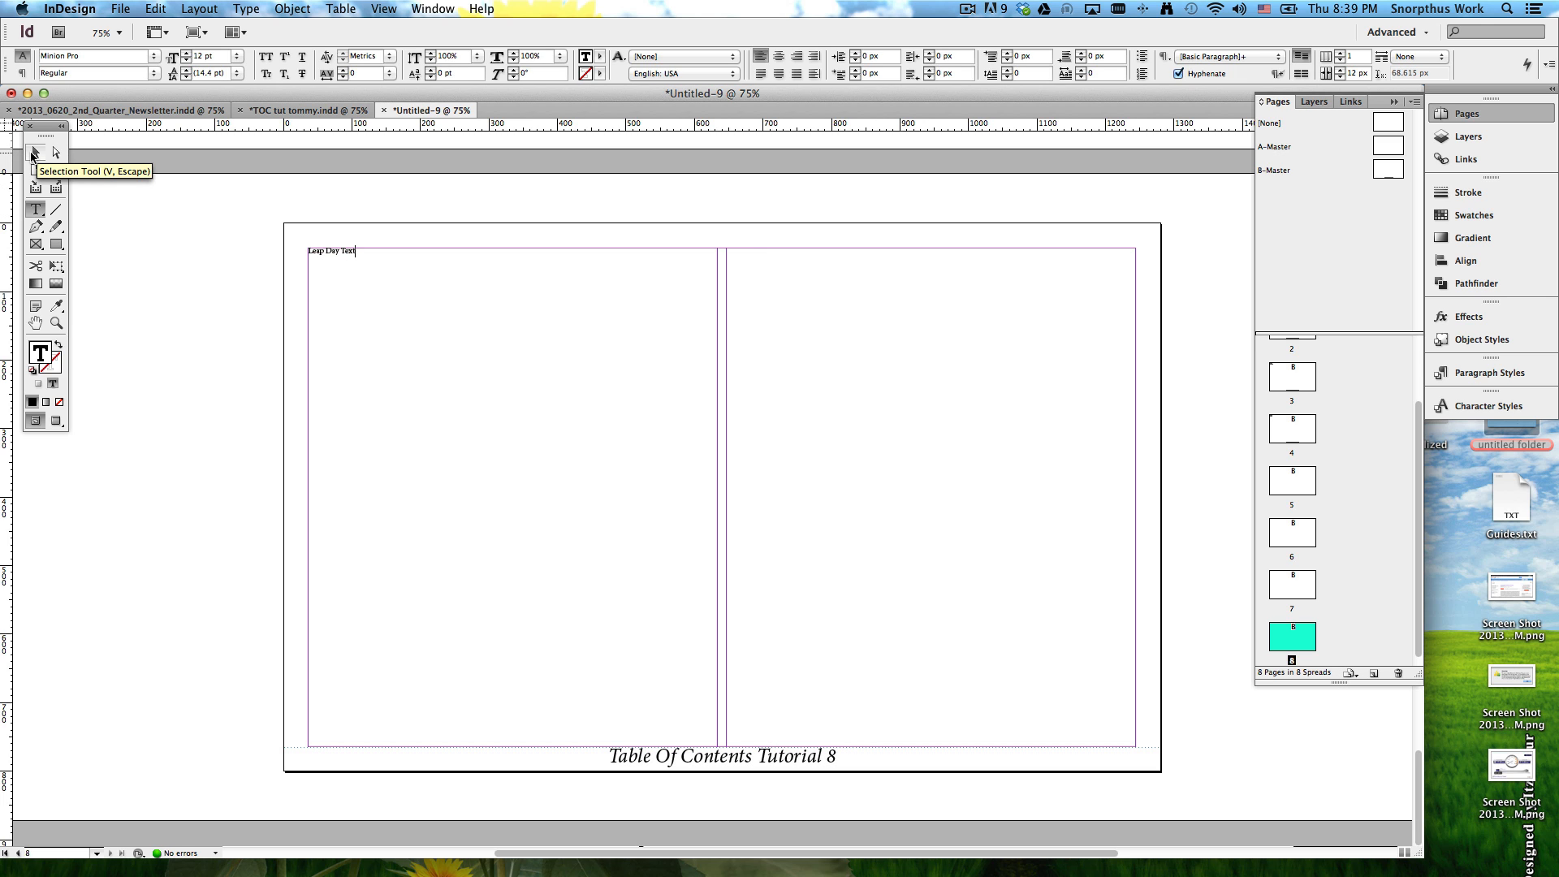
click(33, 154)
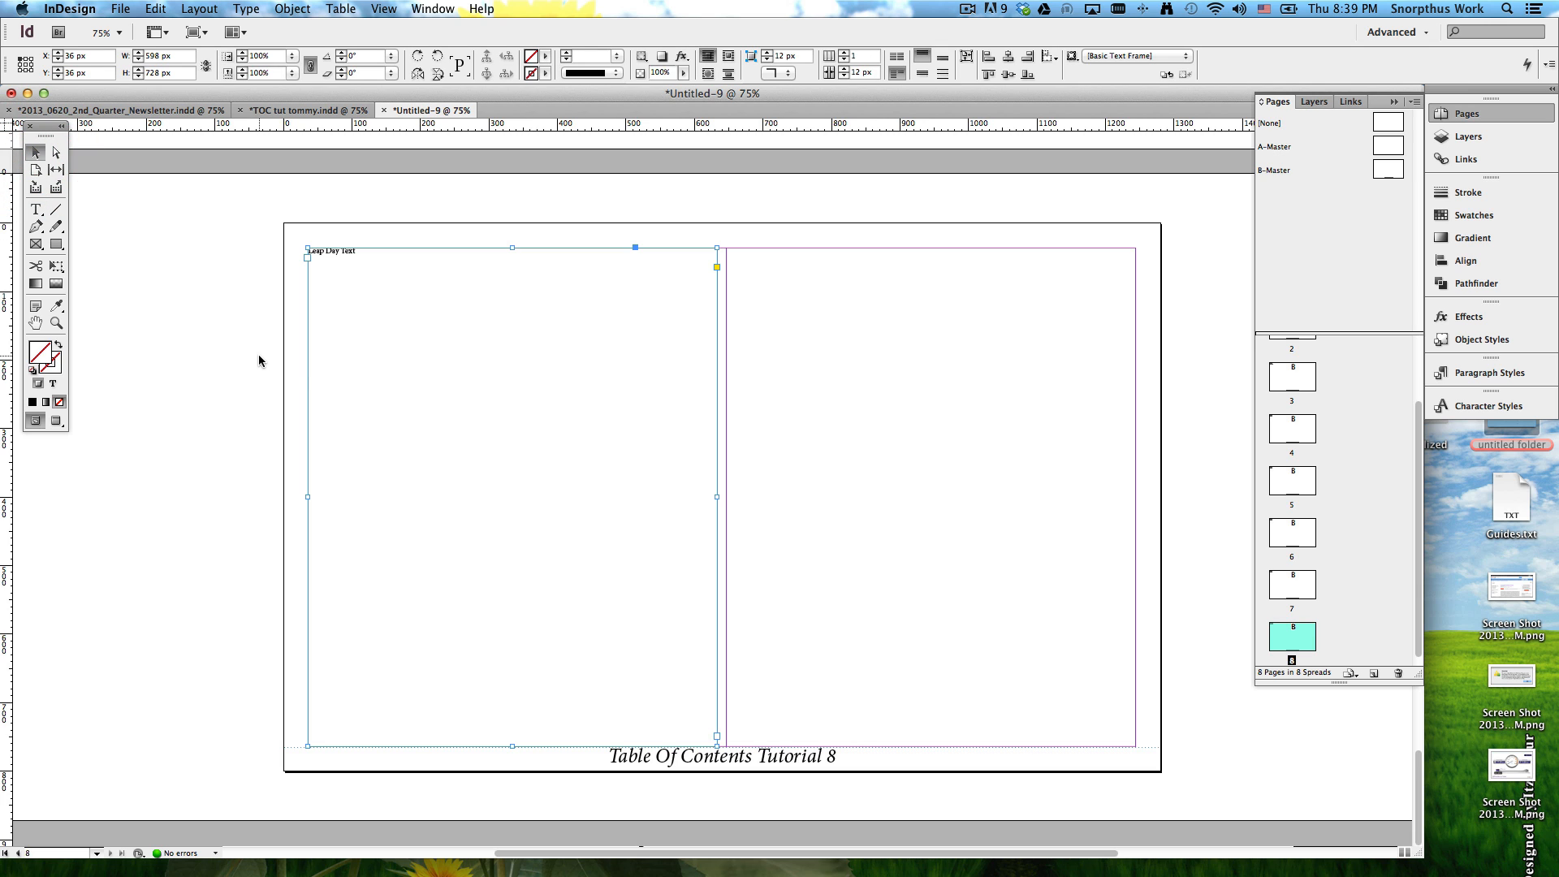
scroll(488, 379, up, 10)
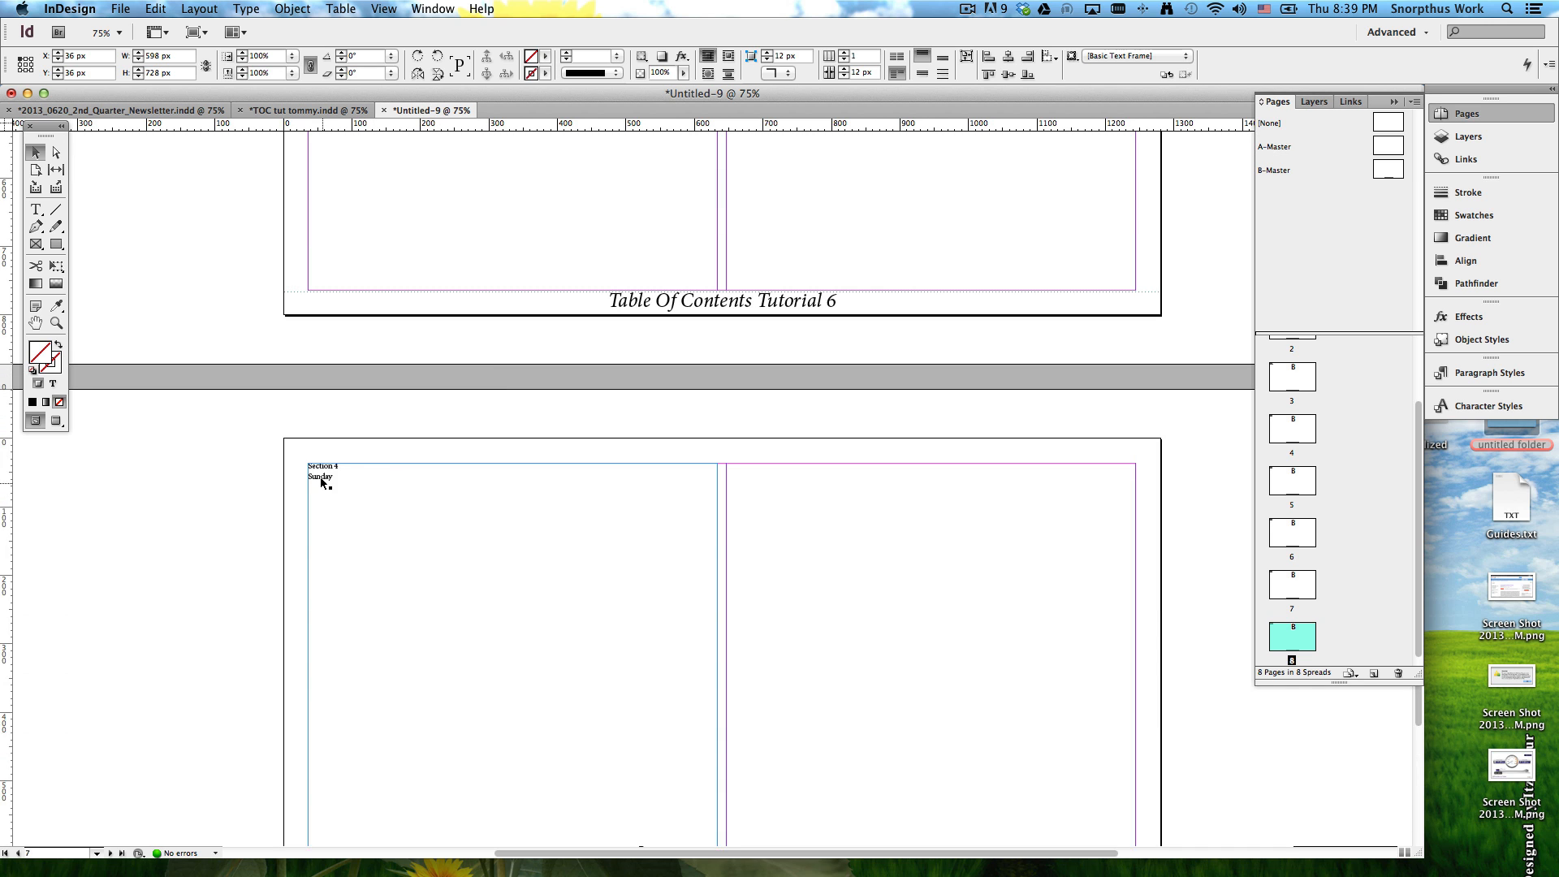
scroll(334, 467, down, 5)
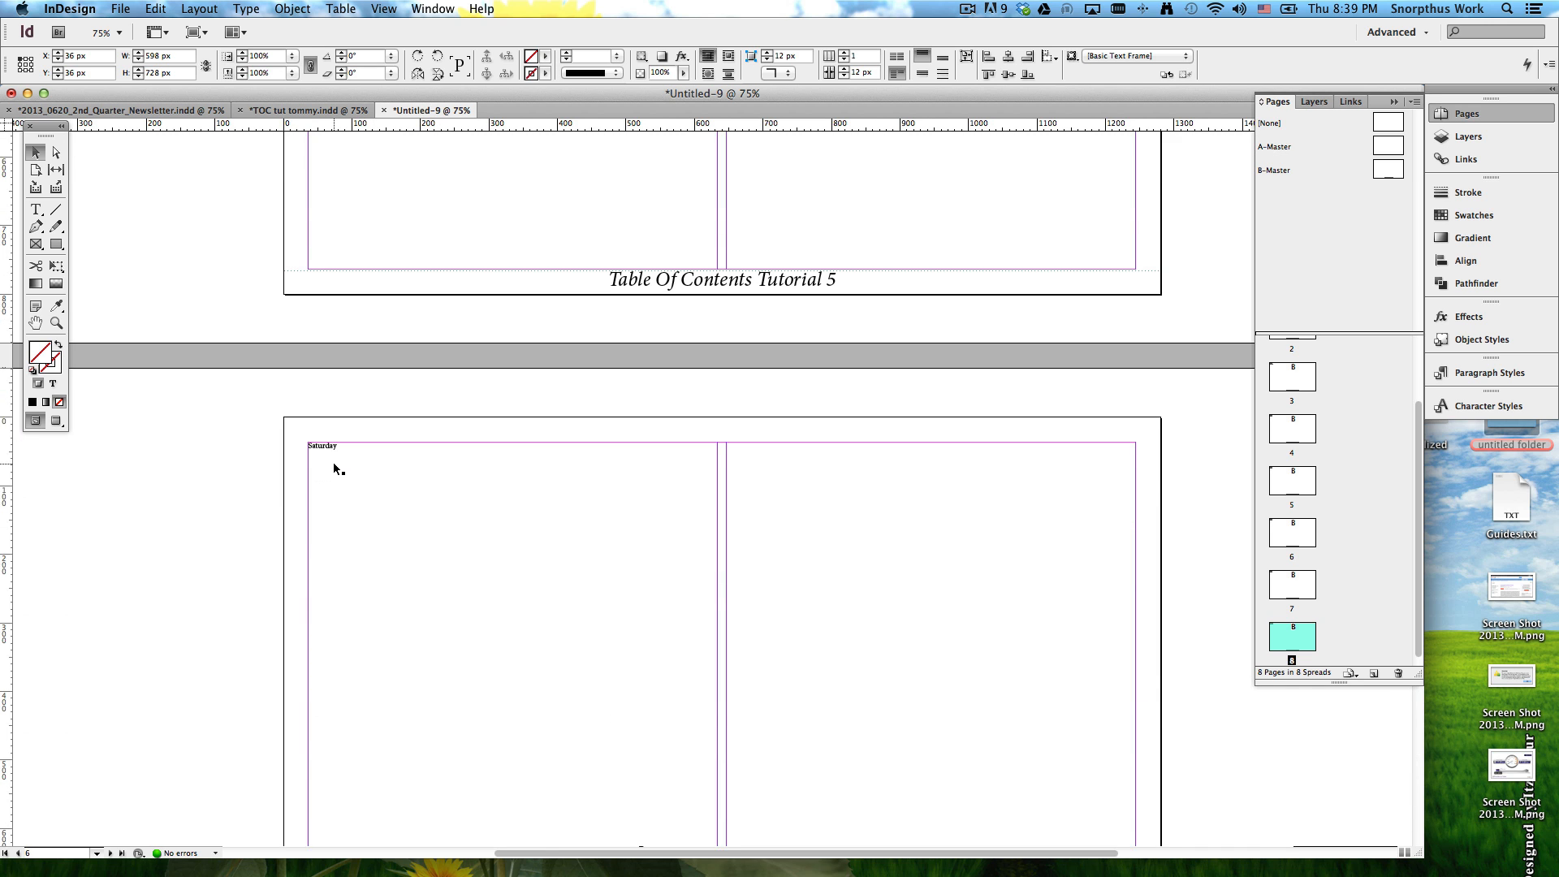
scroll(334, 468, right, 3)
scroll(334, 467, left, 2)
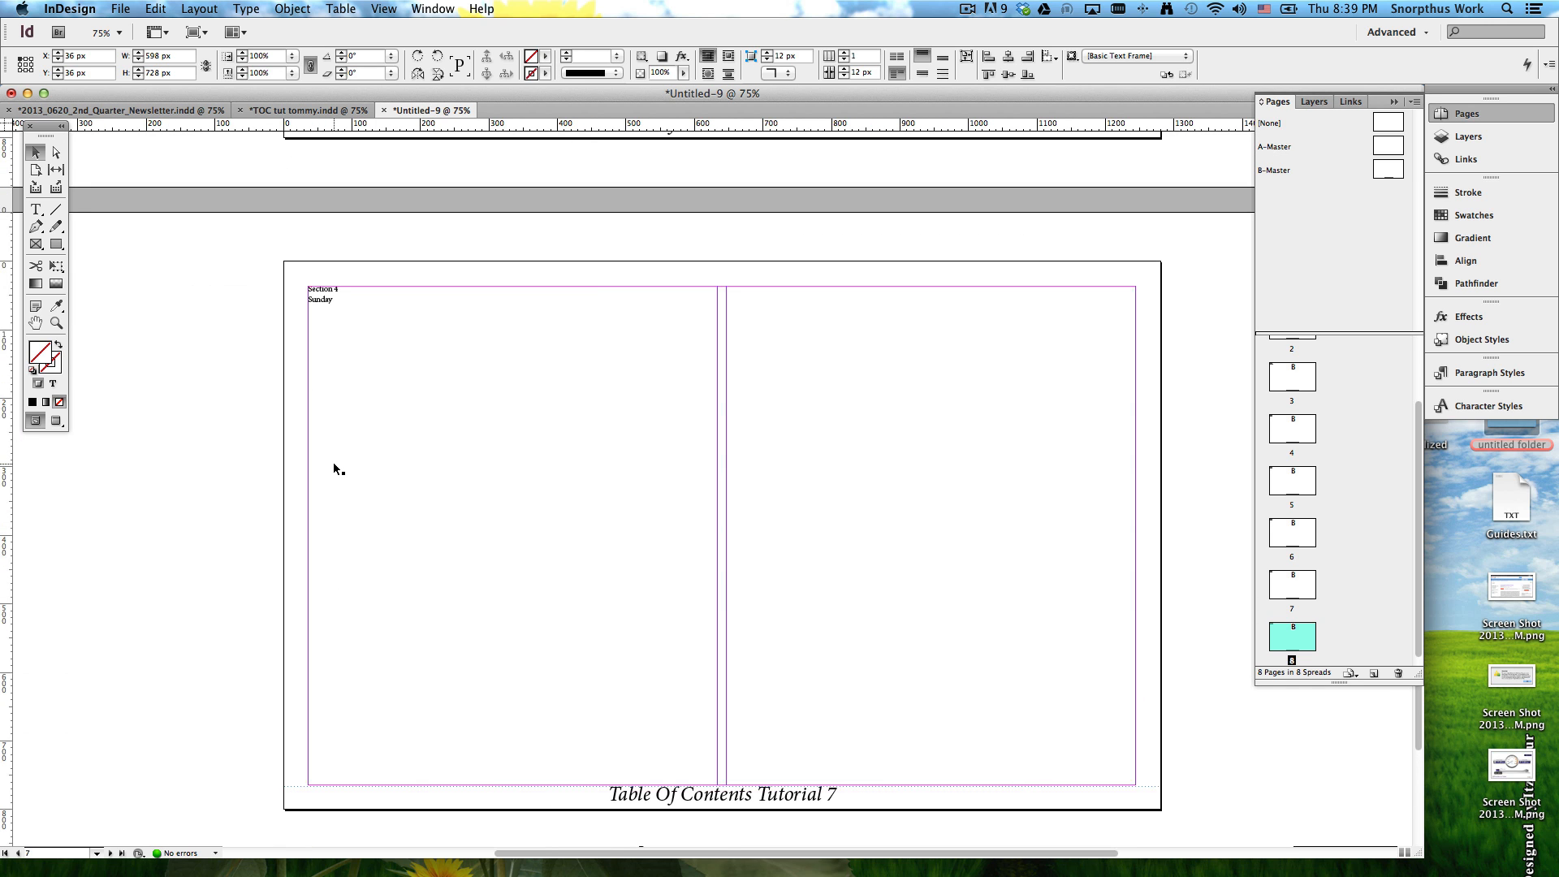
Step: Fill page 7's text frame with placeholder text on a new line below "Sunday"
scroll(333, 462, up, 3)
click(321, 423)
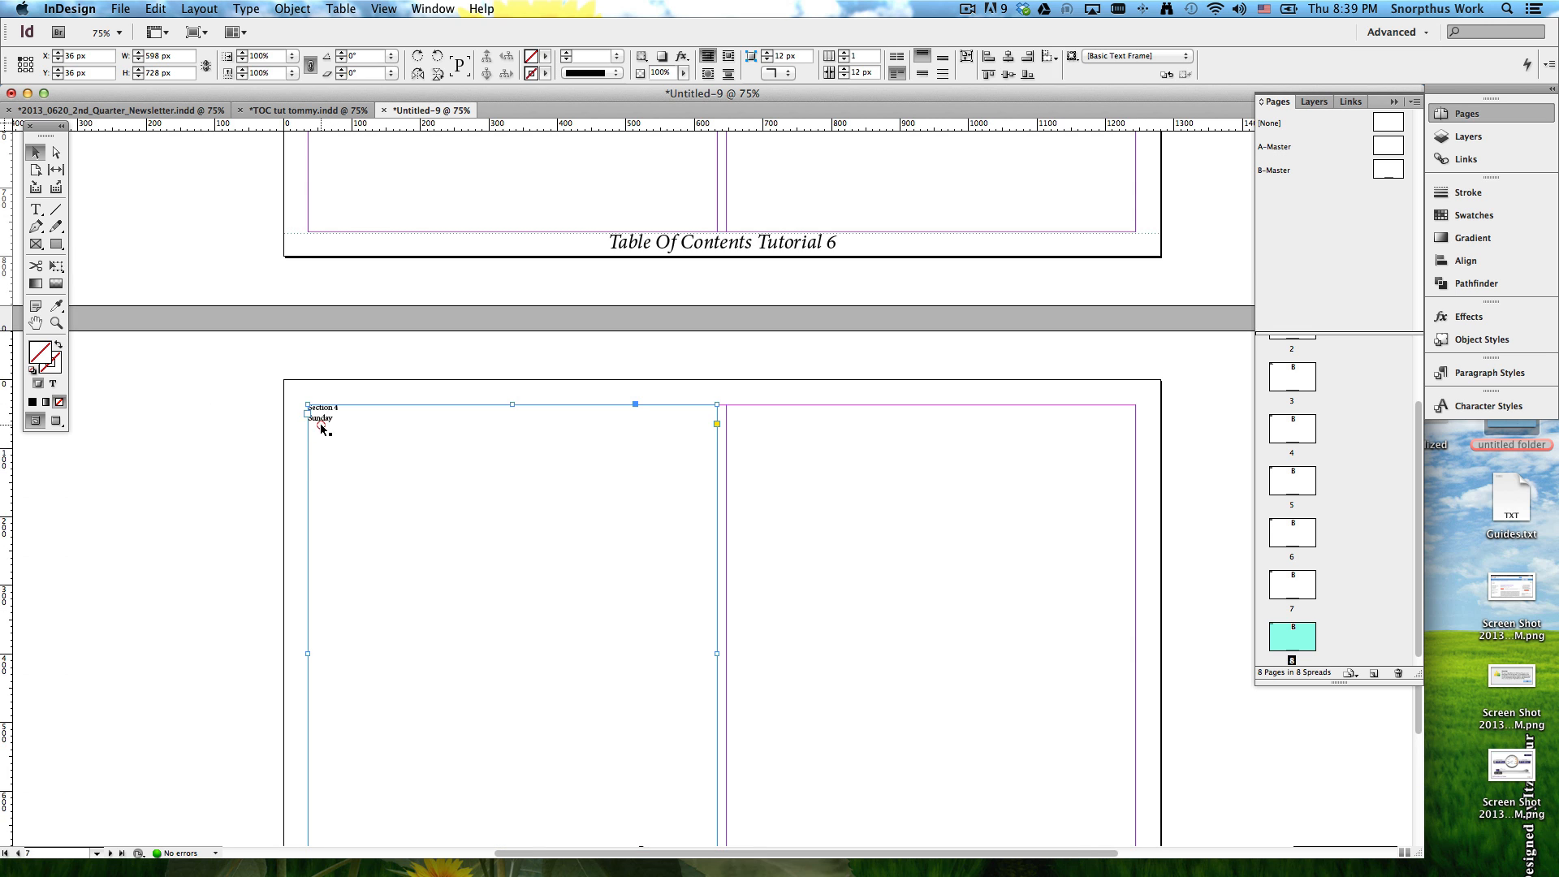
double_click(323, 420)
click(341, 417)
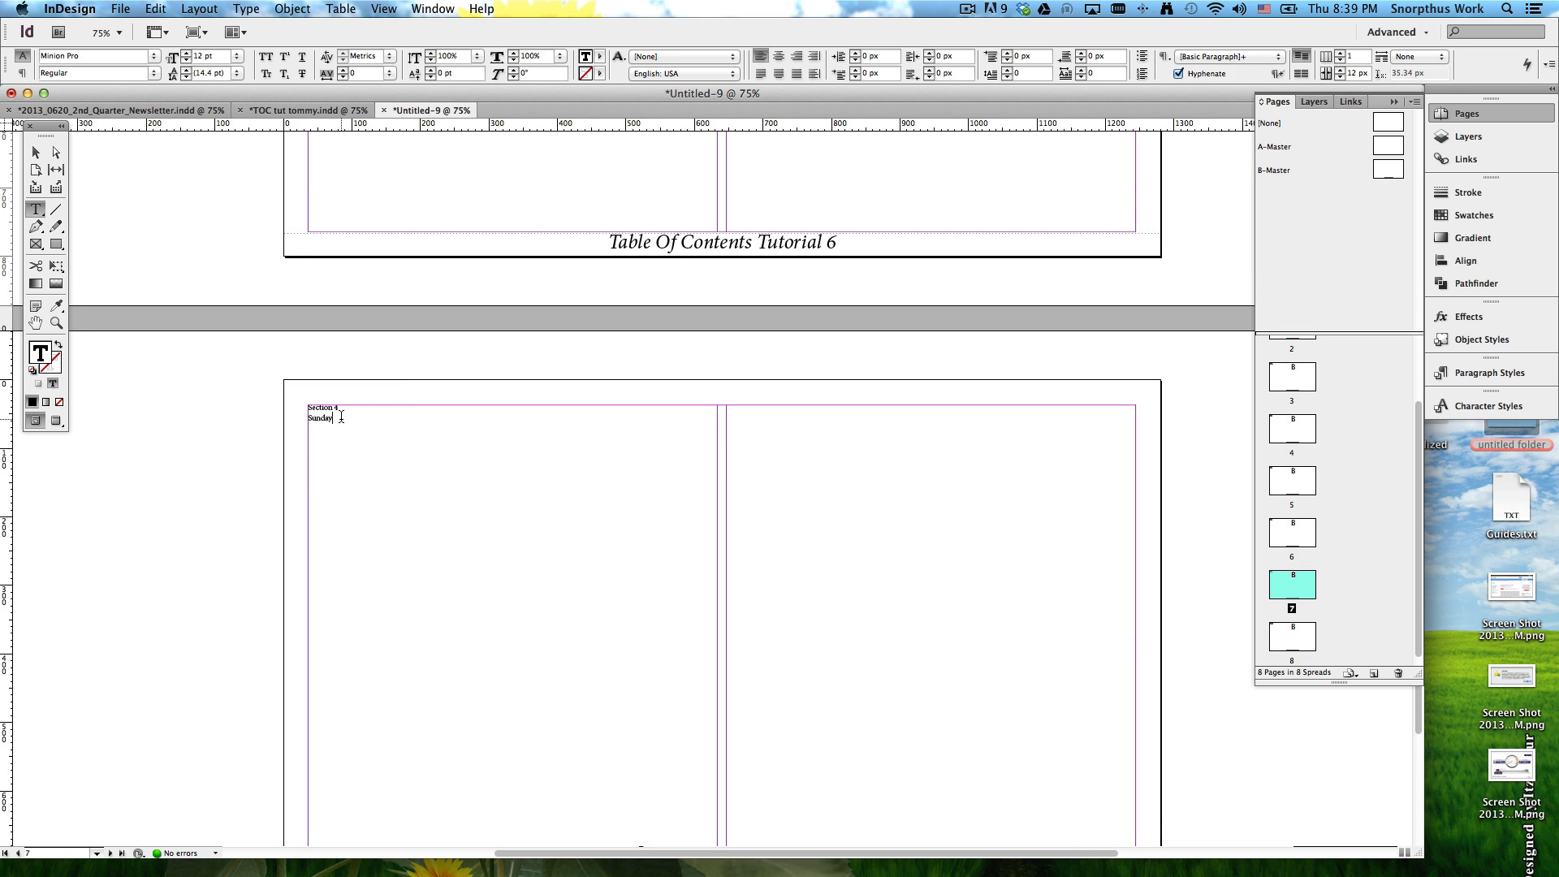
key(Return)
click(248, 8)
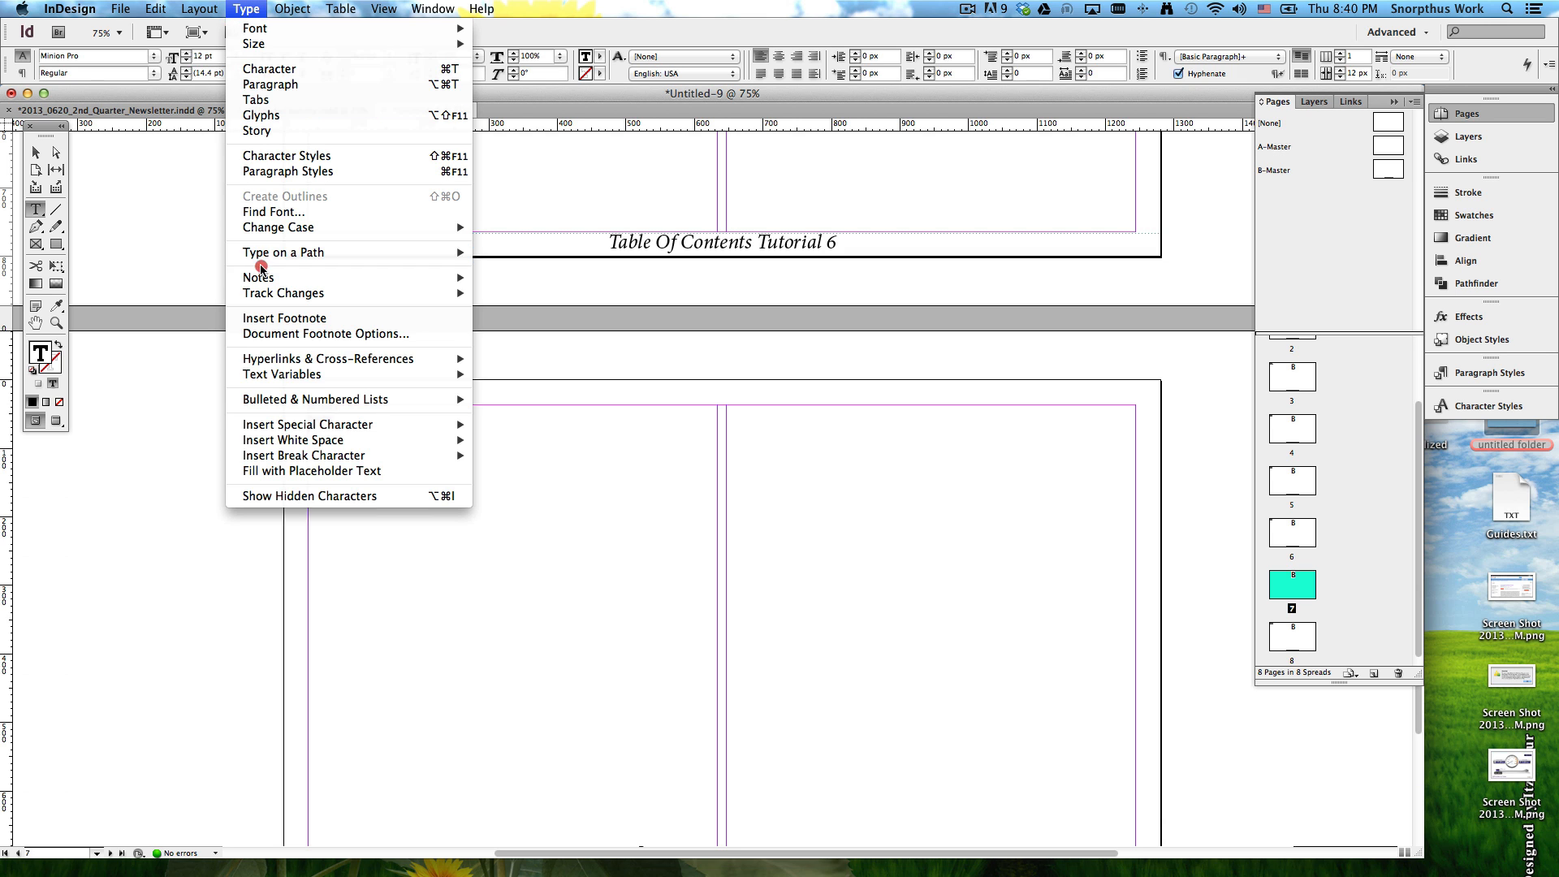
click(273, 471)
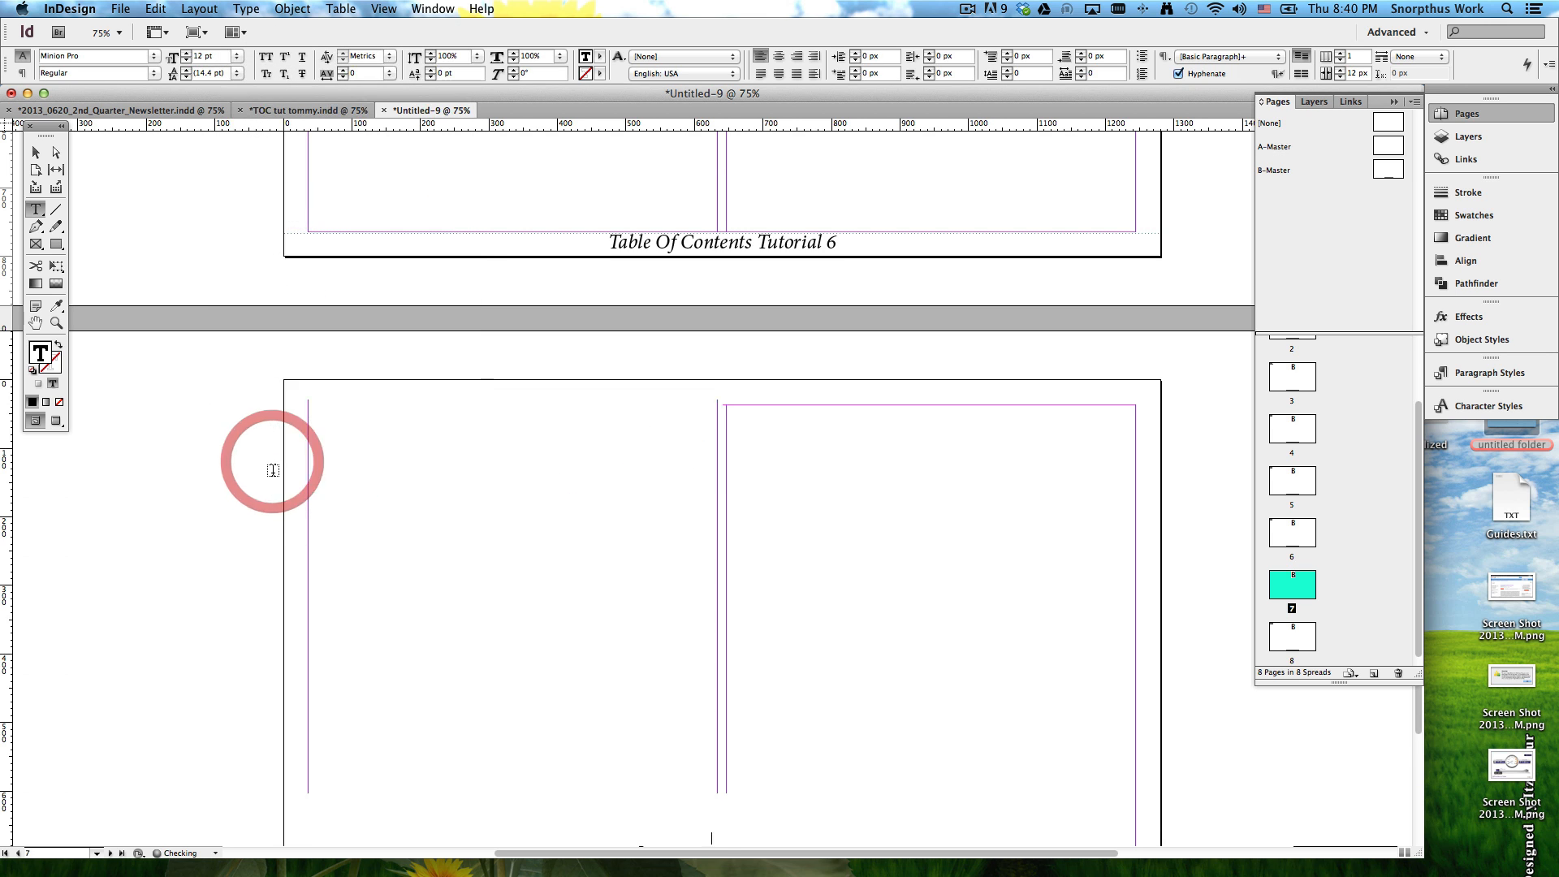
scroll(491, 464, down, 3)
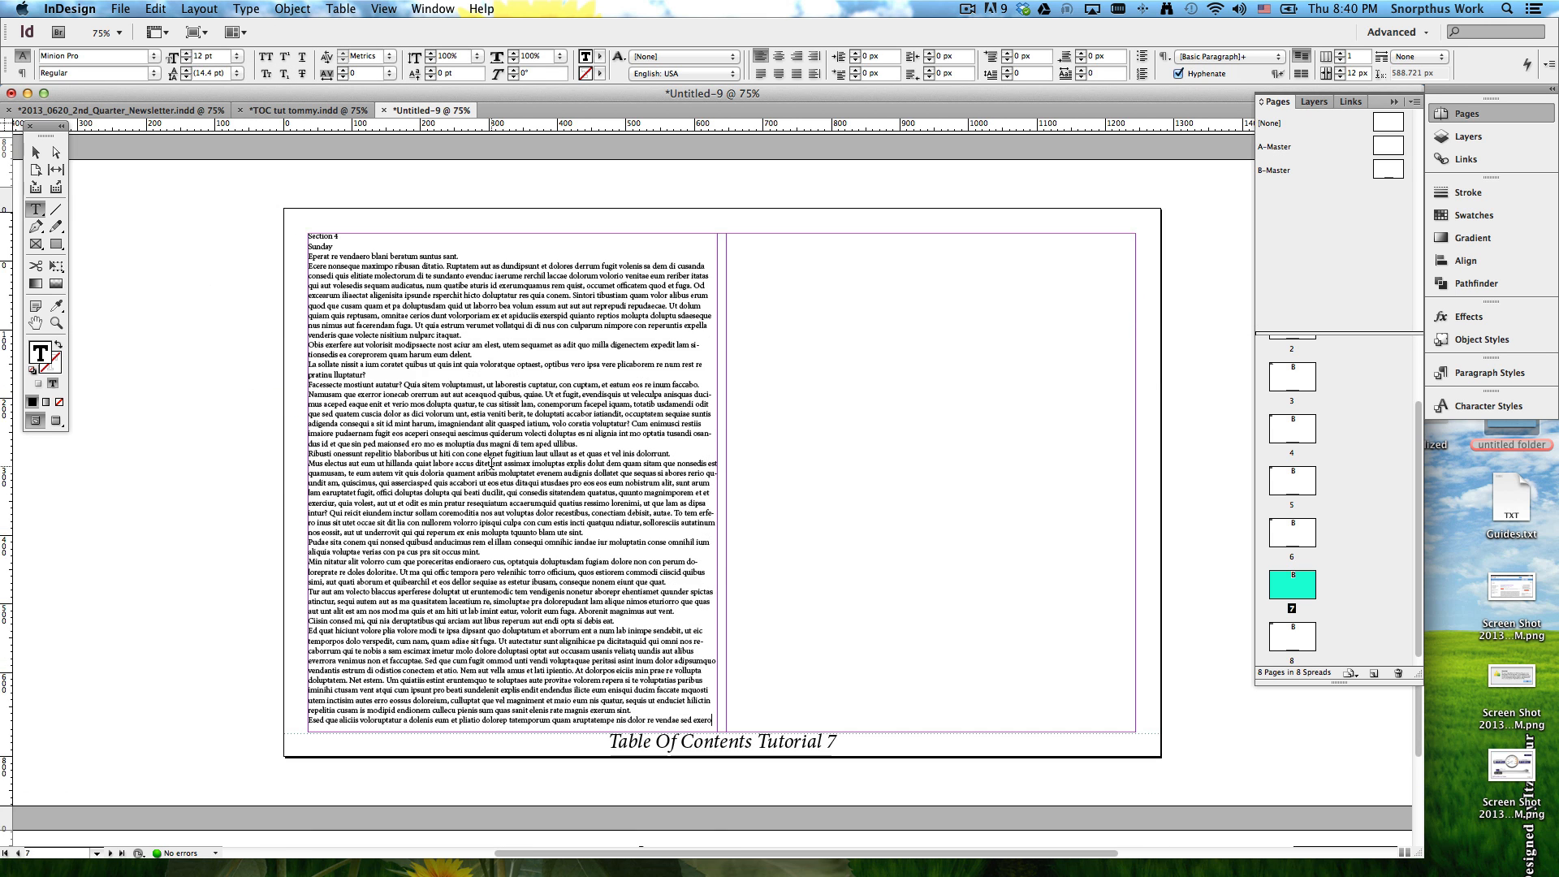
Step: Undo the placeholder text fill in page 7's frame
drag(403, 335, 463, 466)
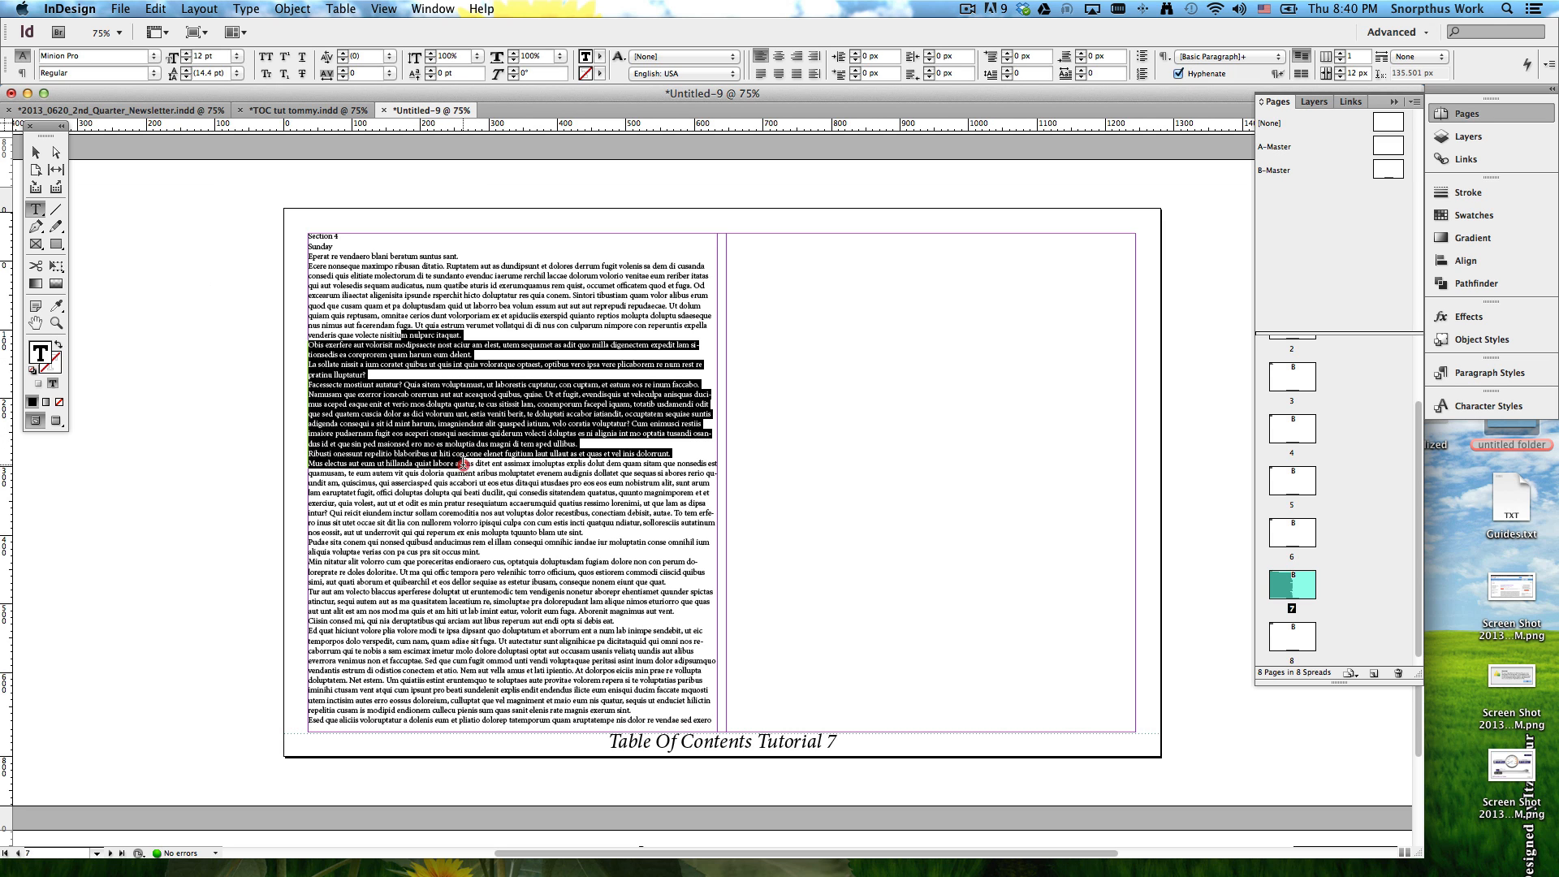
click(464, 465)
right_click(463, 465)
click(330, 546)
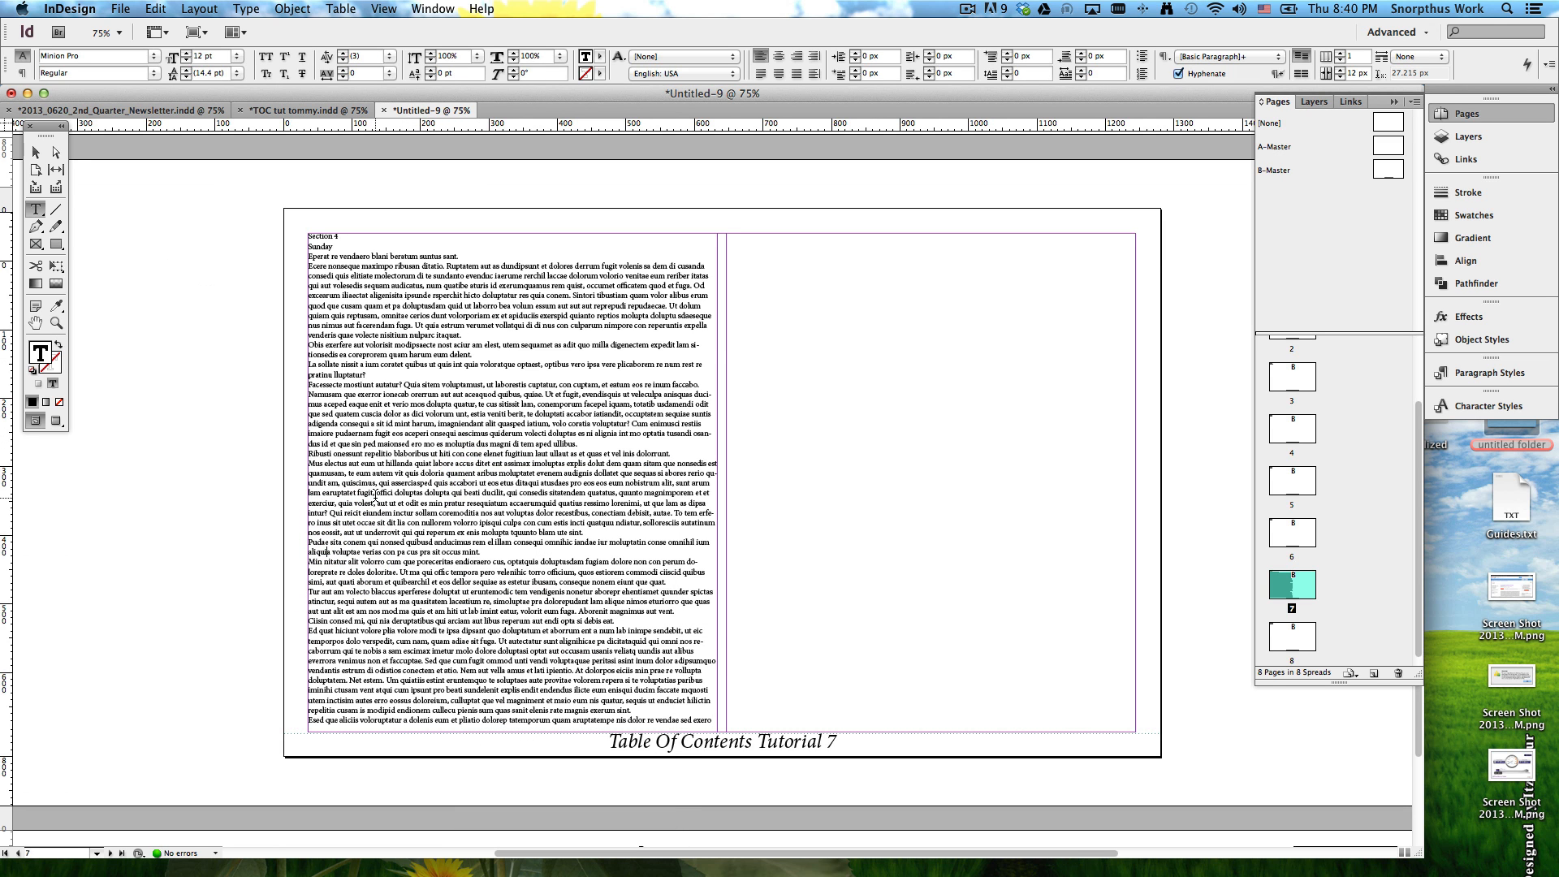
key(super+z)
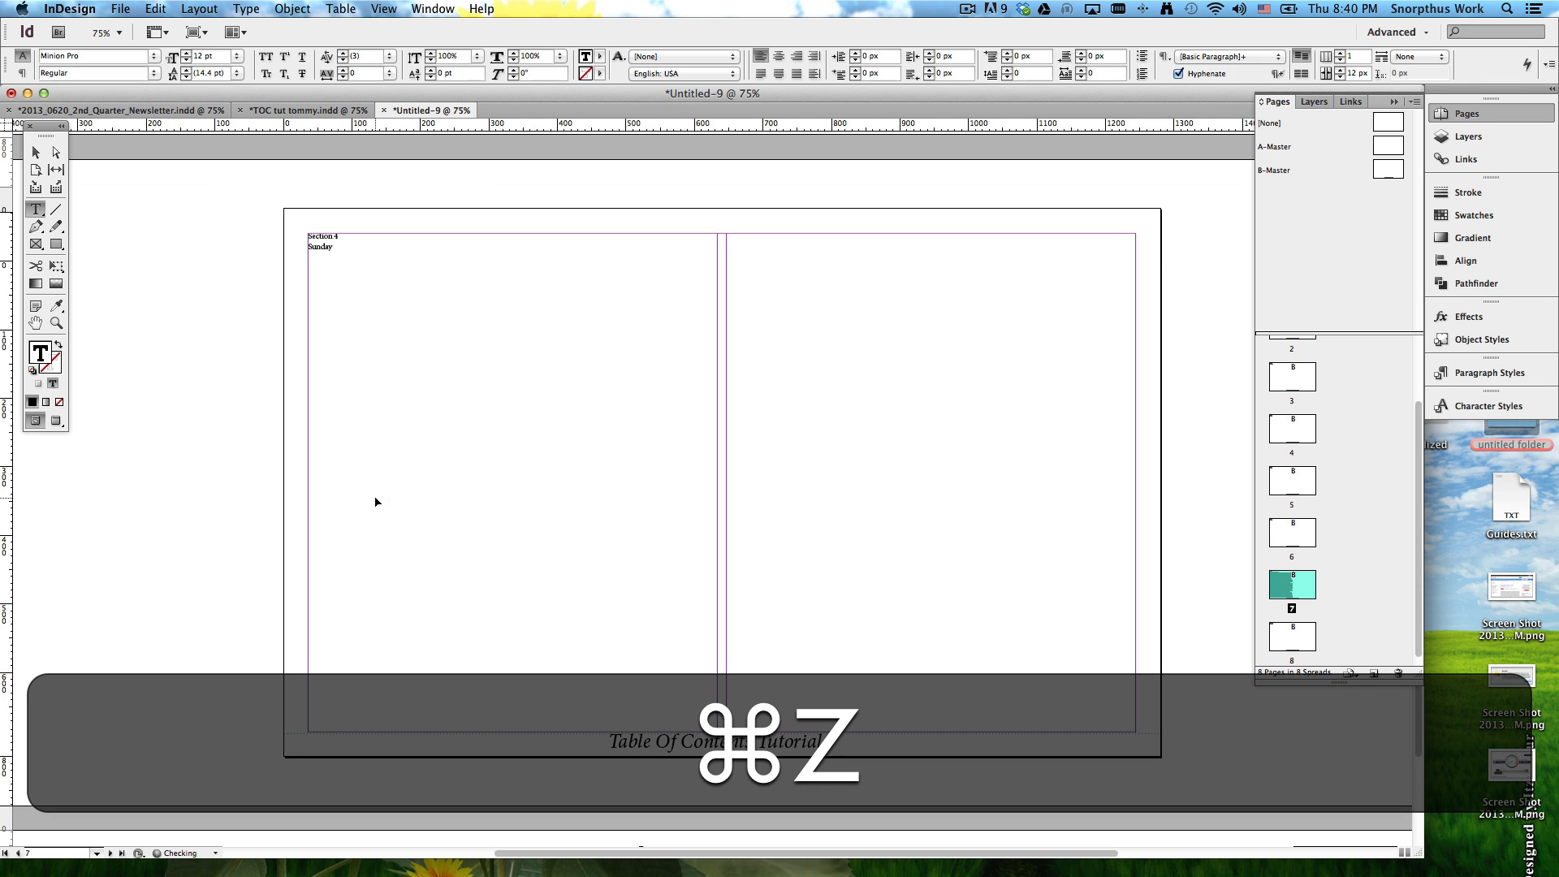
click(337, 248)
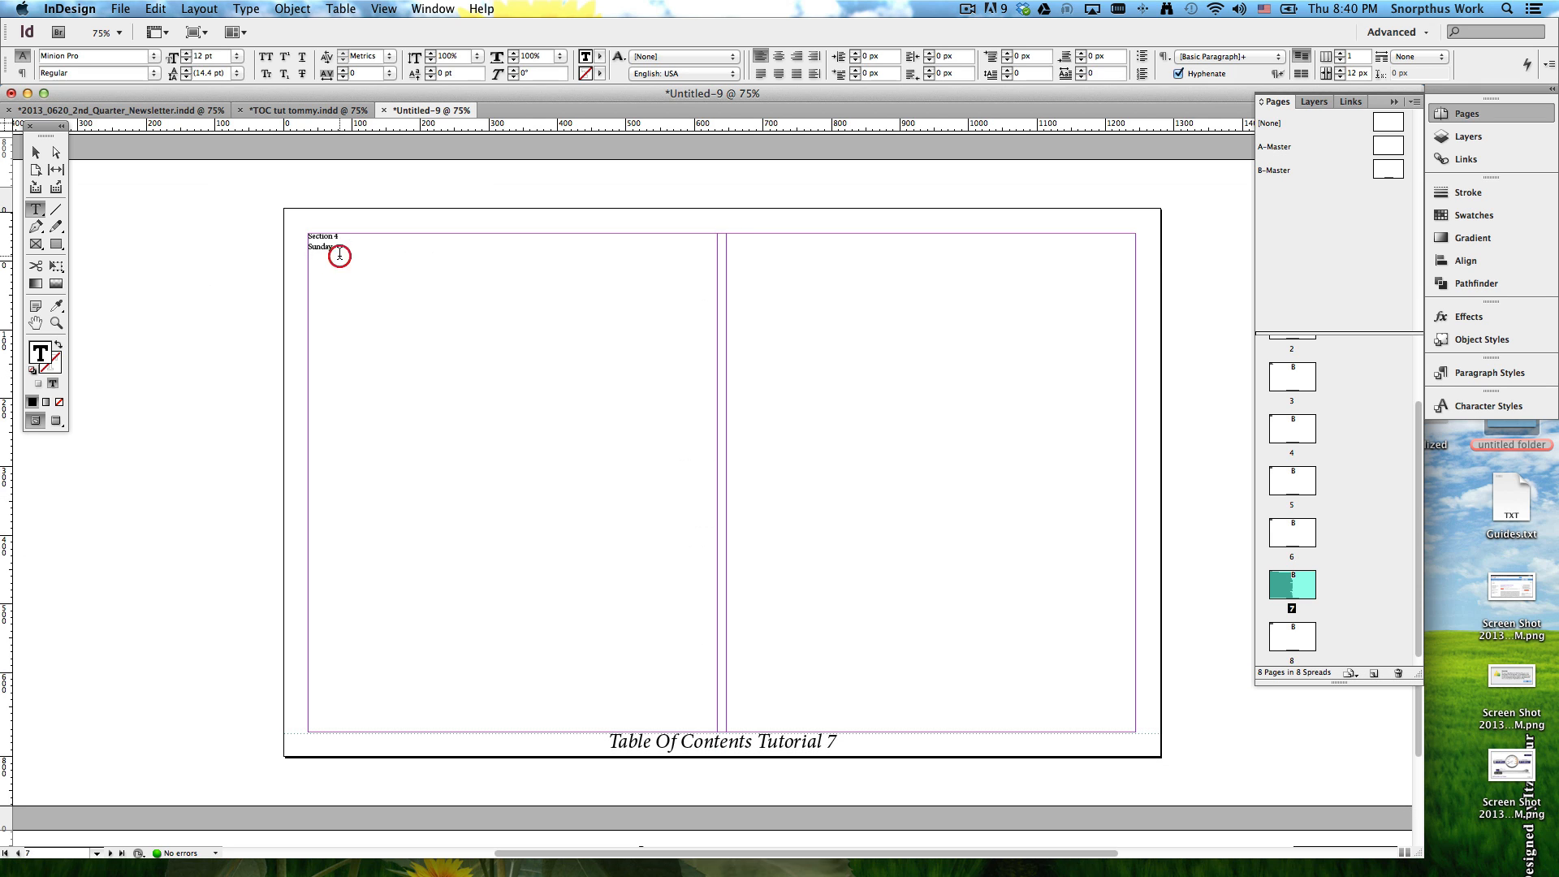
click(325, 247)
Step: Go to page 1 and place the text cursor in its "Section 1" heading
scroll(340, 255, up, 20)
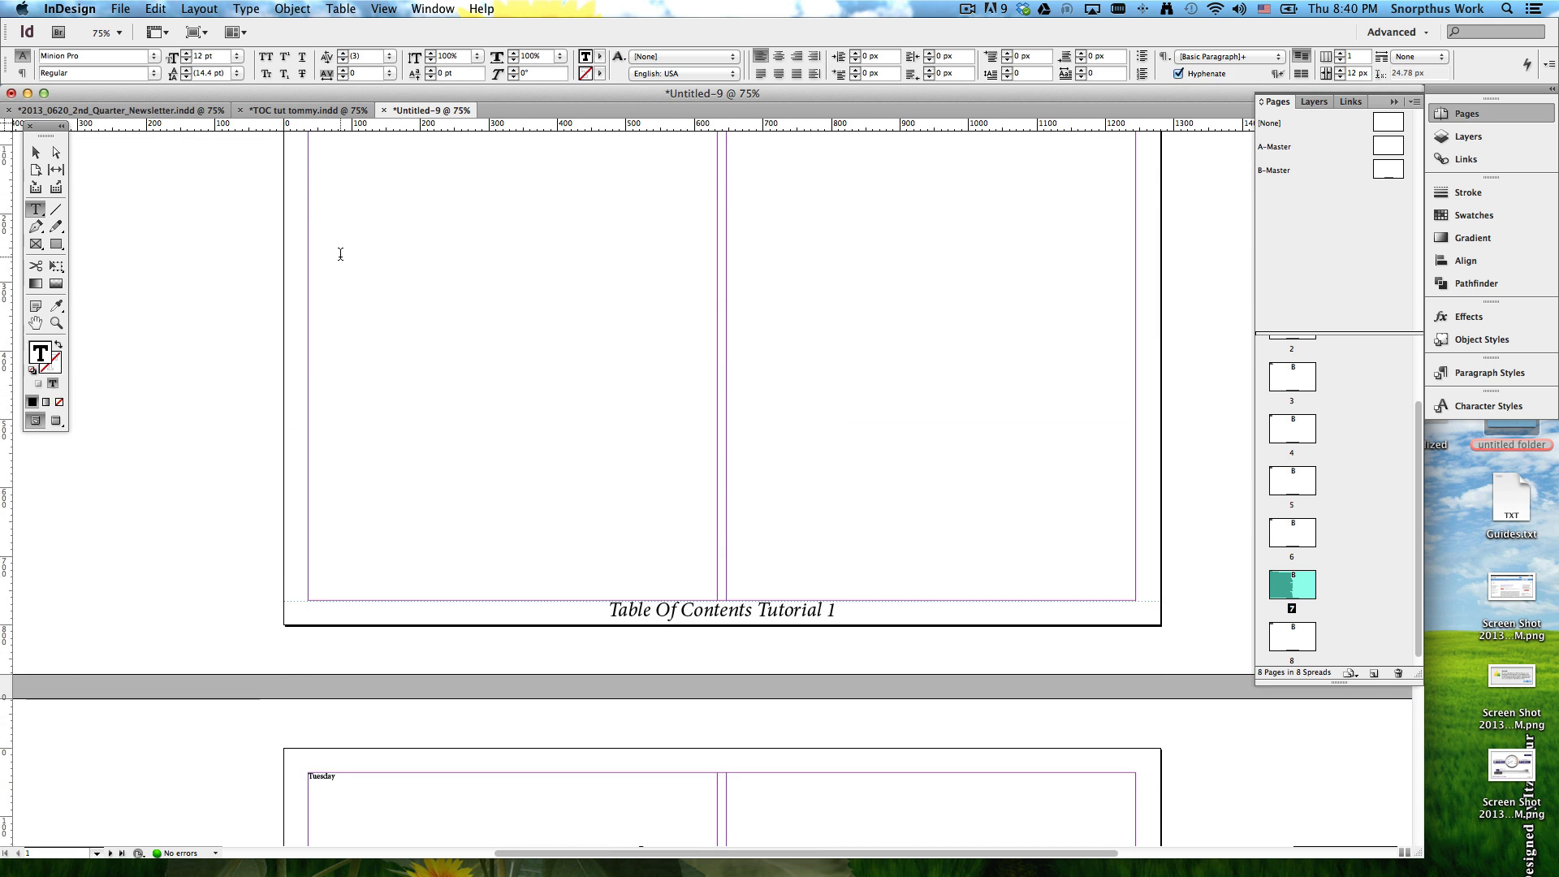
scroll(340, 254, up, 2)
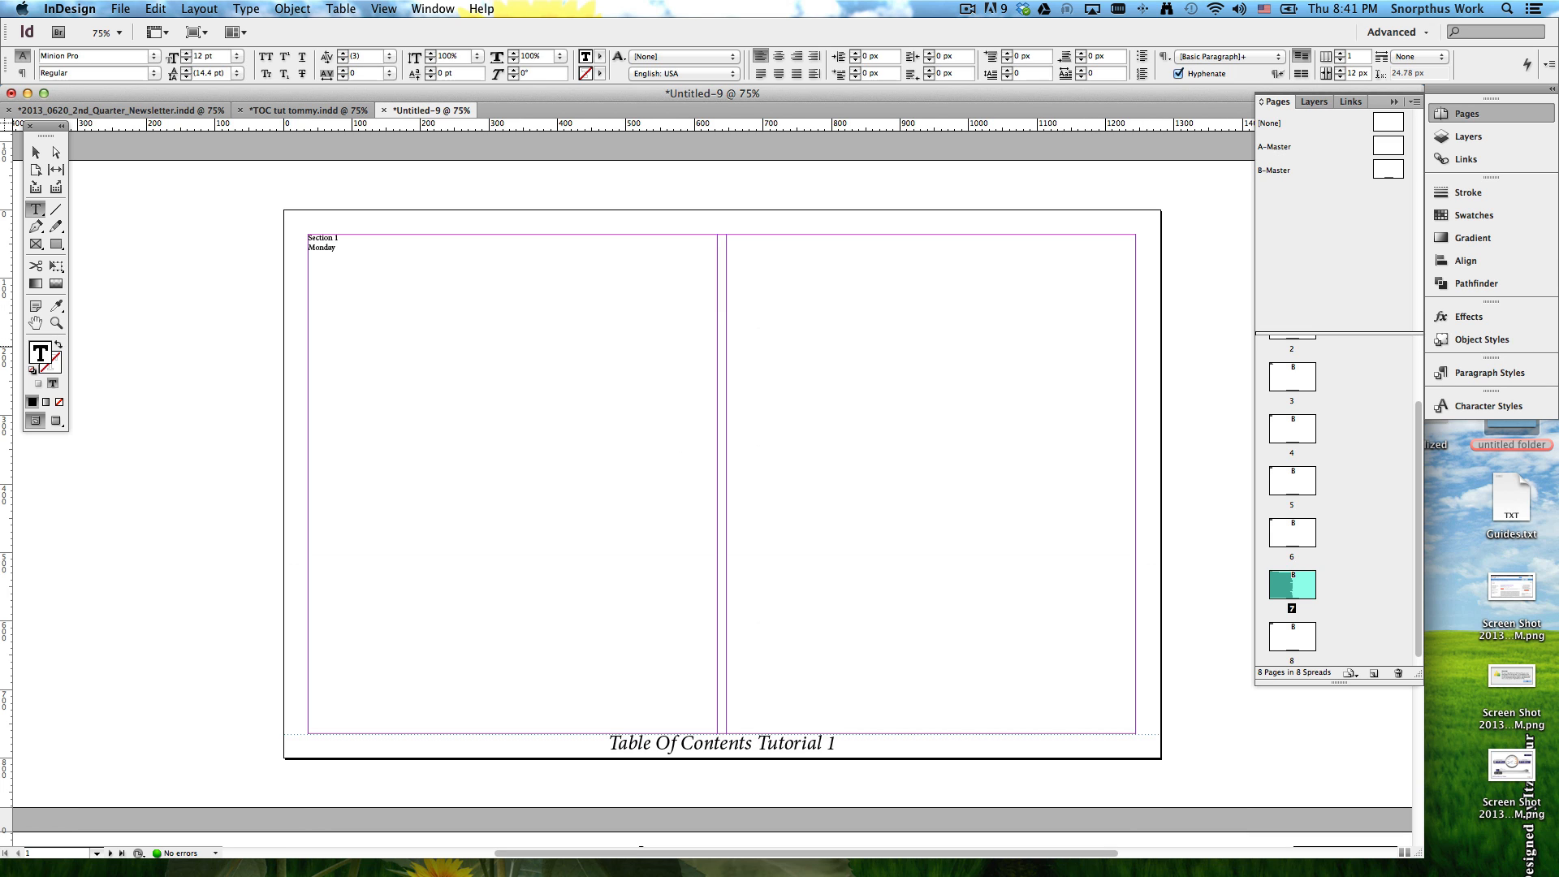
scroll(1357, 424, up, 5)
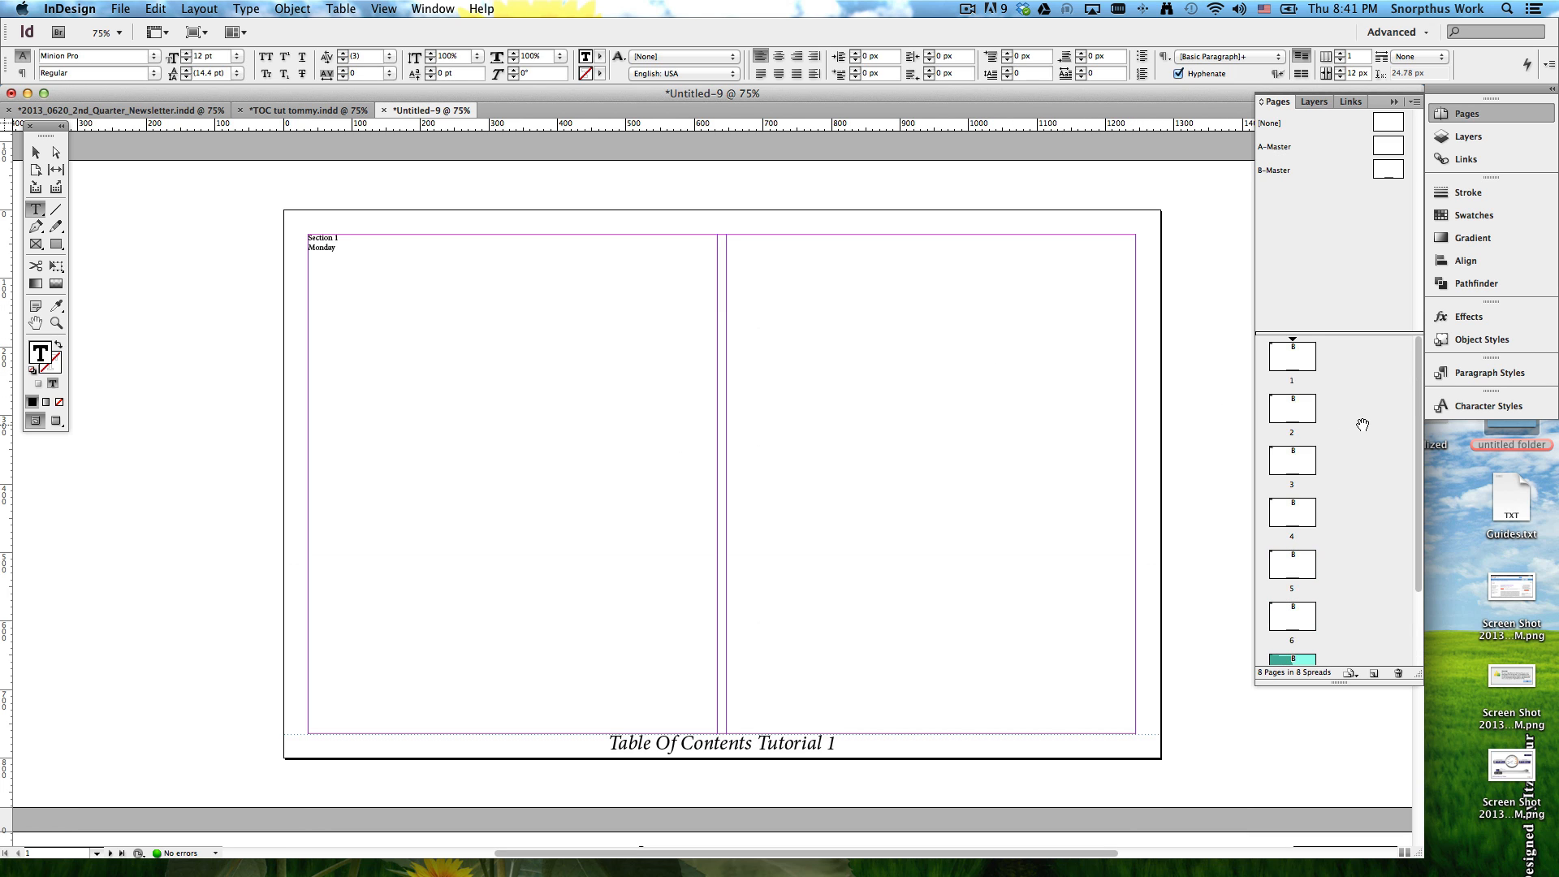
double_click(1293, 356)
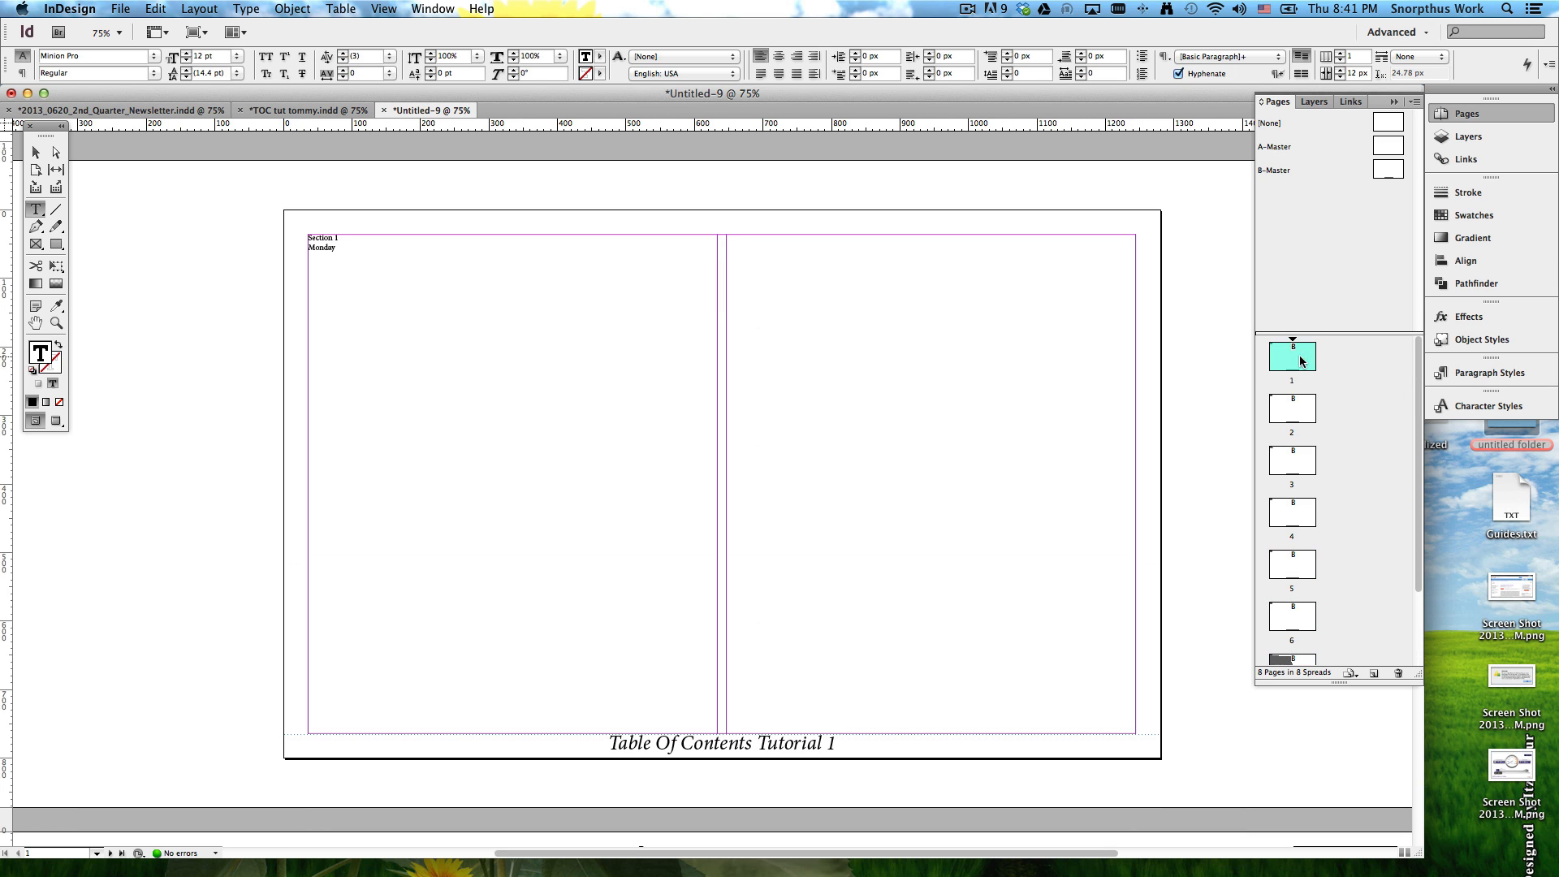
click(320, 245)
click(329, 238)
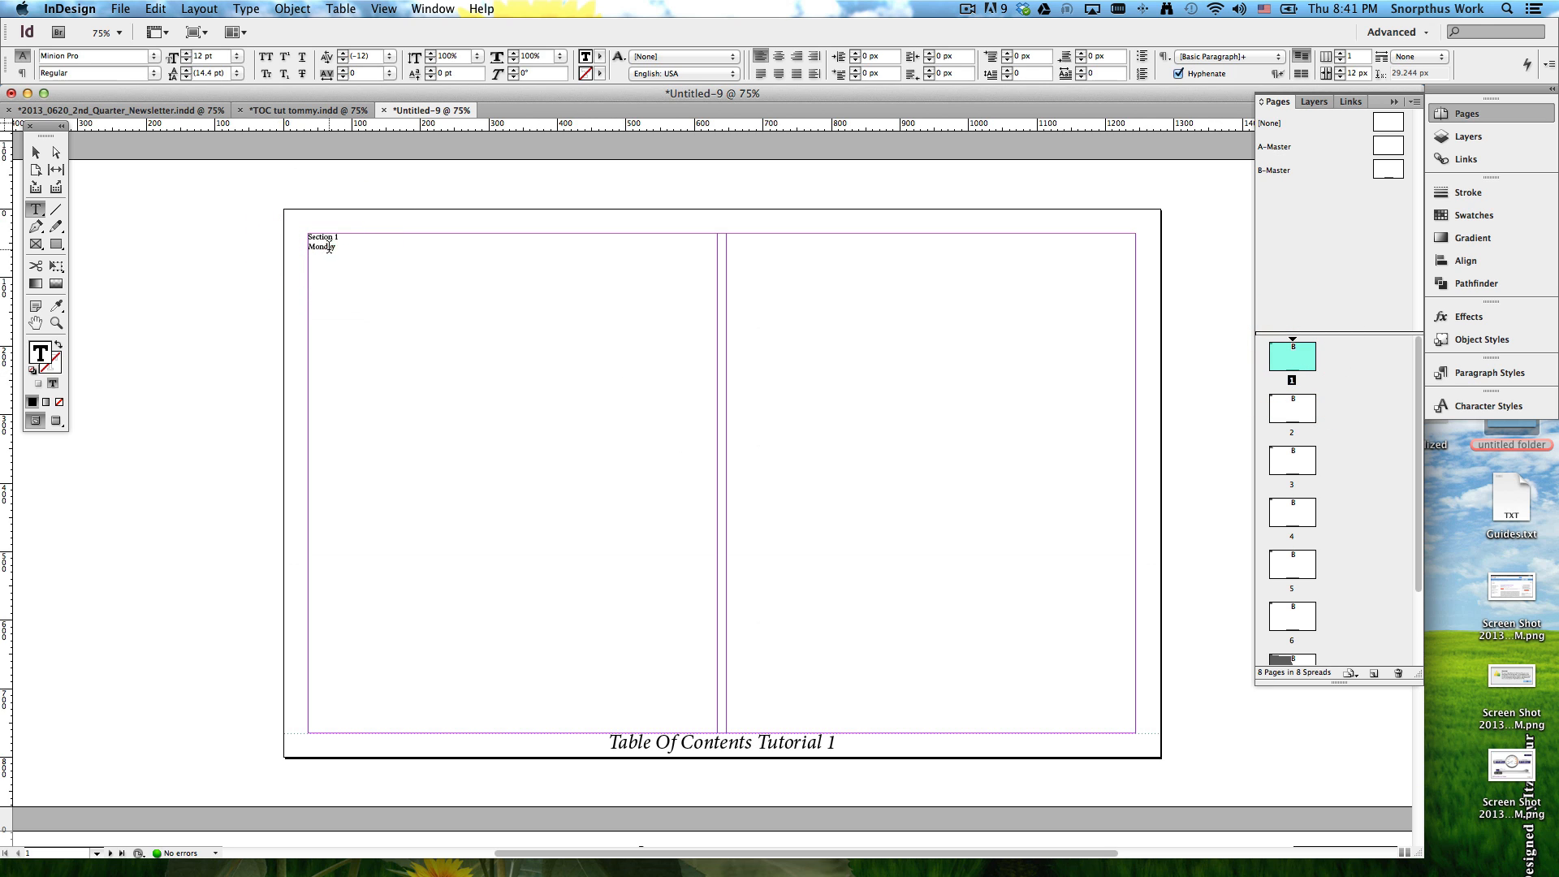
click(329, 247)
click(329, 236)
click(340, 244)
key(super+a)
triple_click(311, 239)
click(315, 246)
click(327, 236)
click(199, 9)
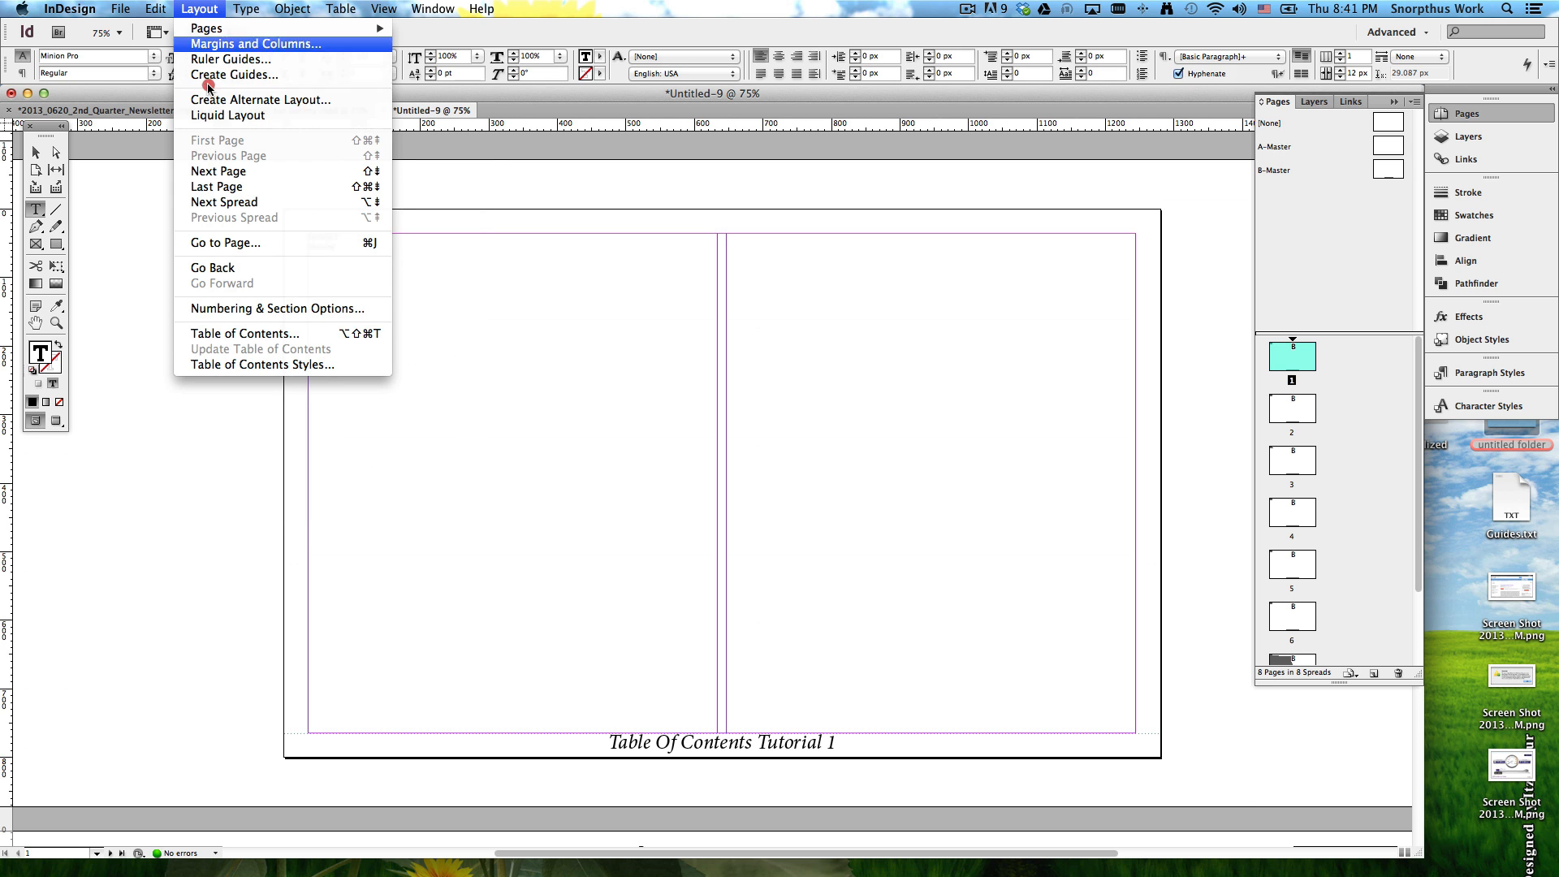
click(140, 252)
click(337, 243)
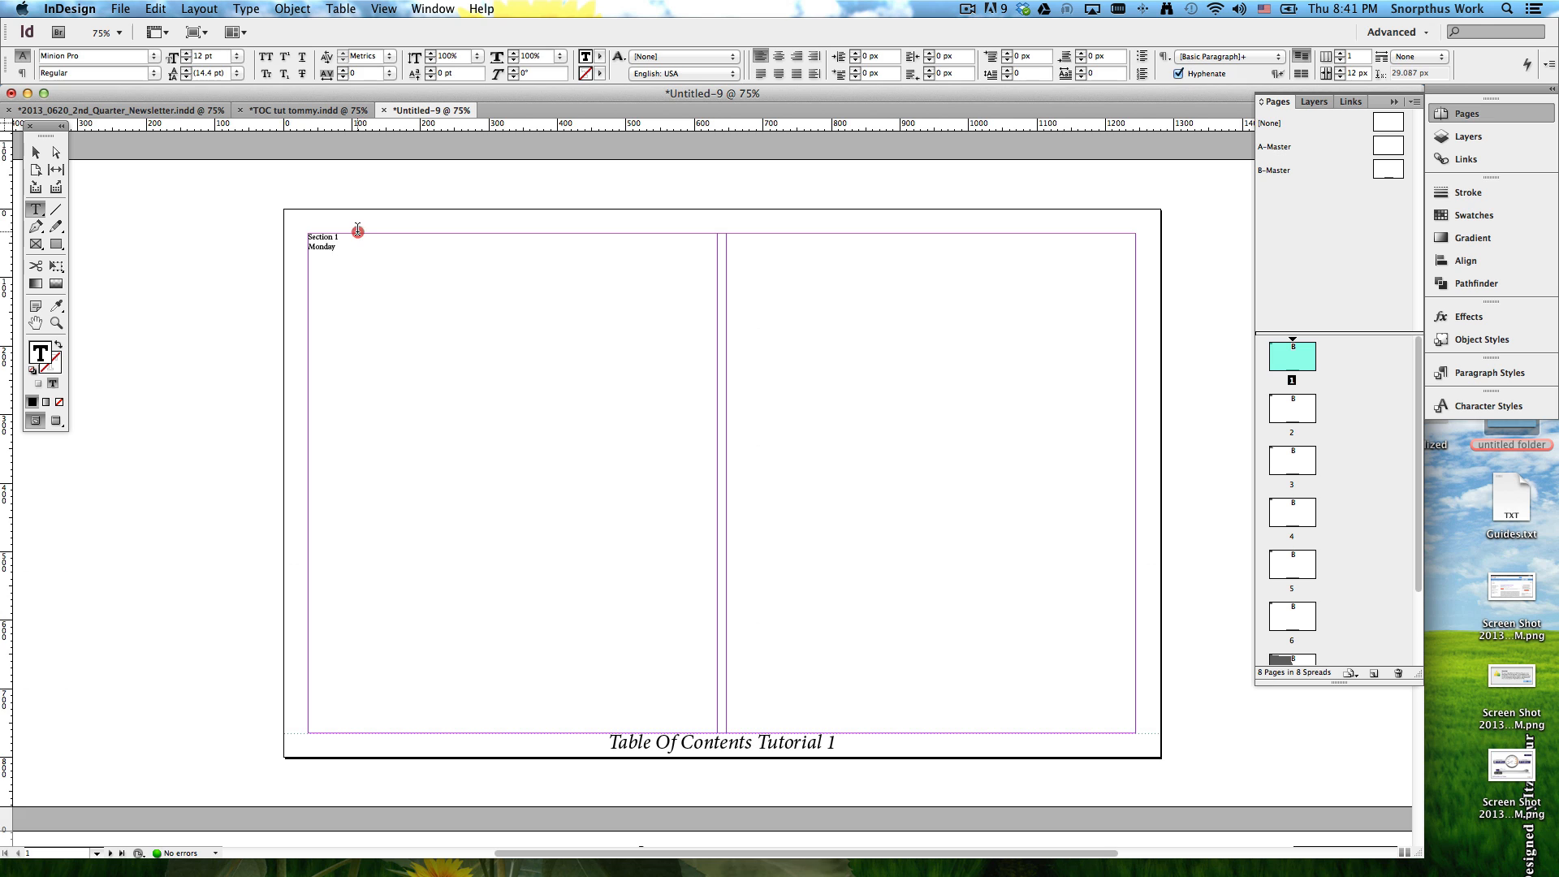
click(357, 231)
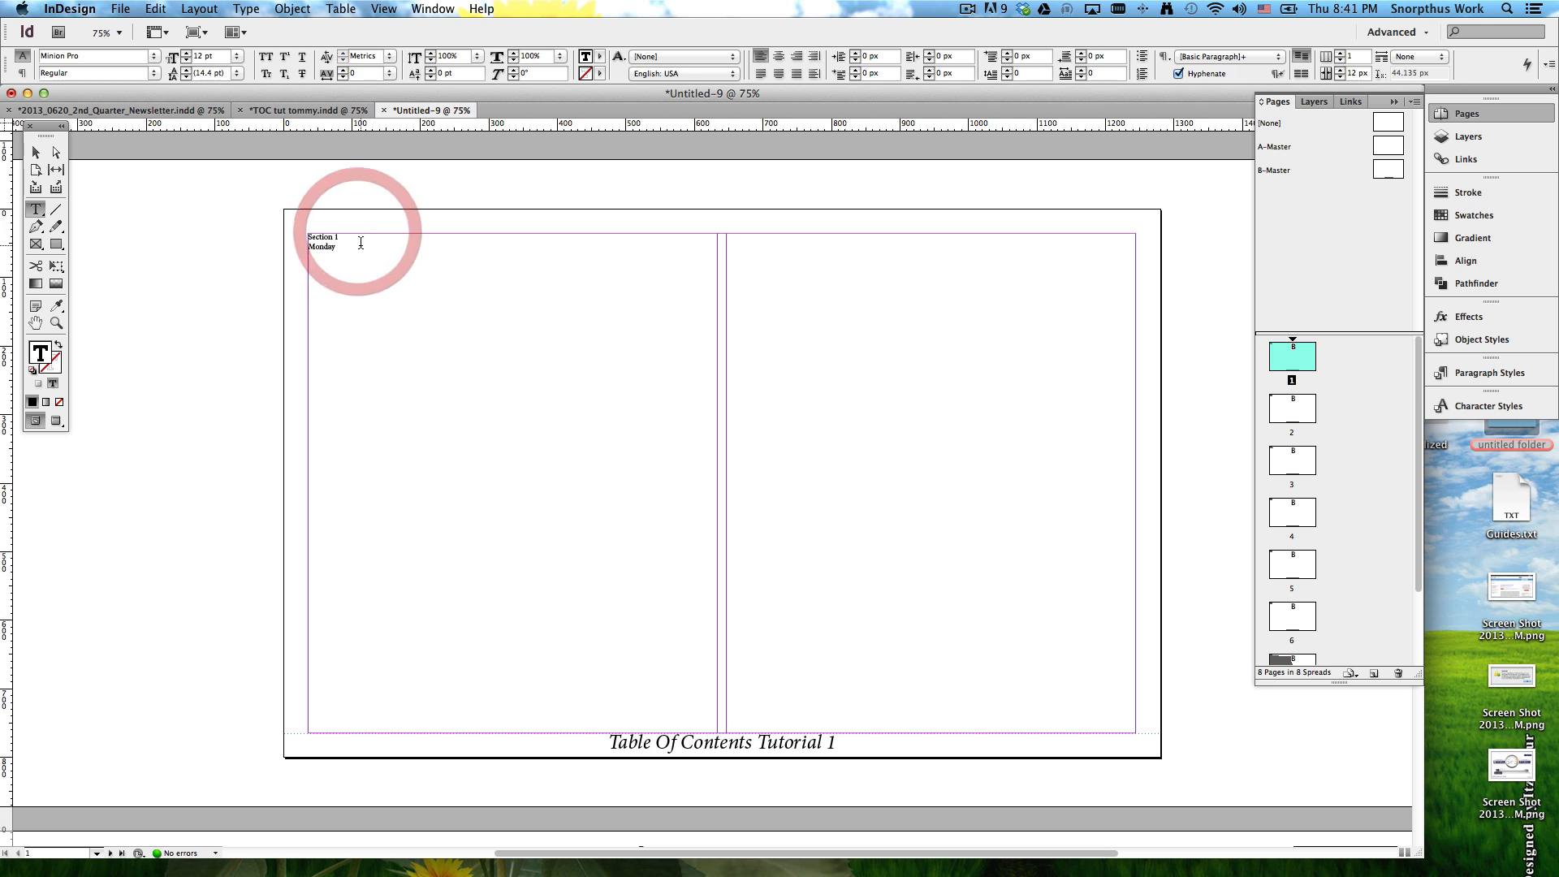
Step: Show the hidden characters in page 1's heading text
click(254, 8)
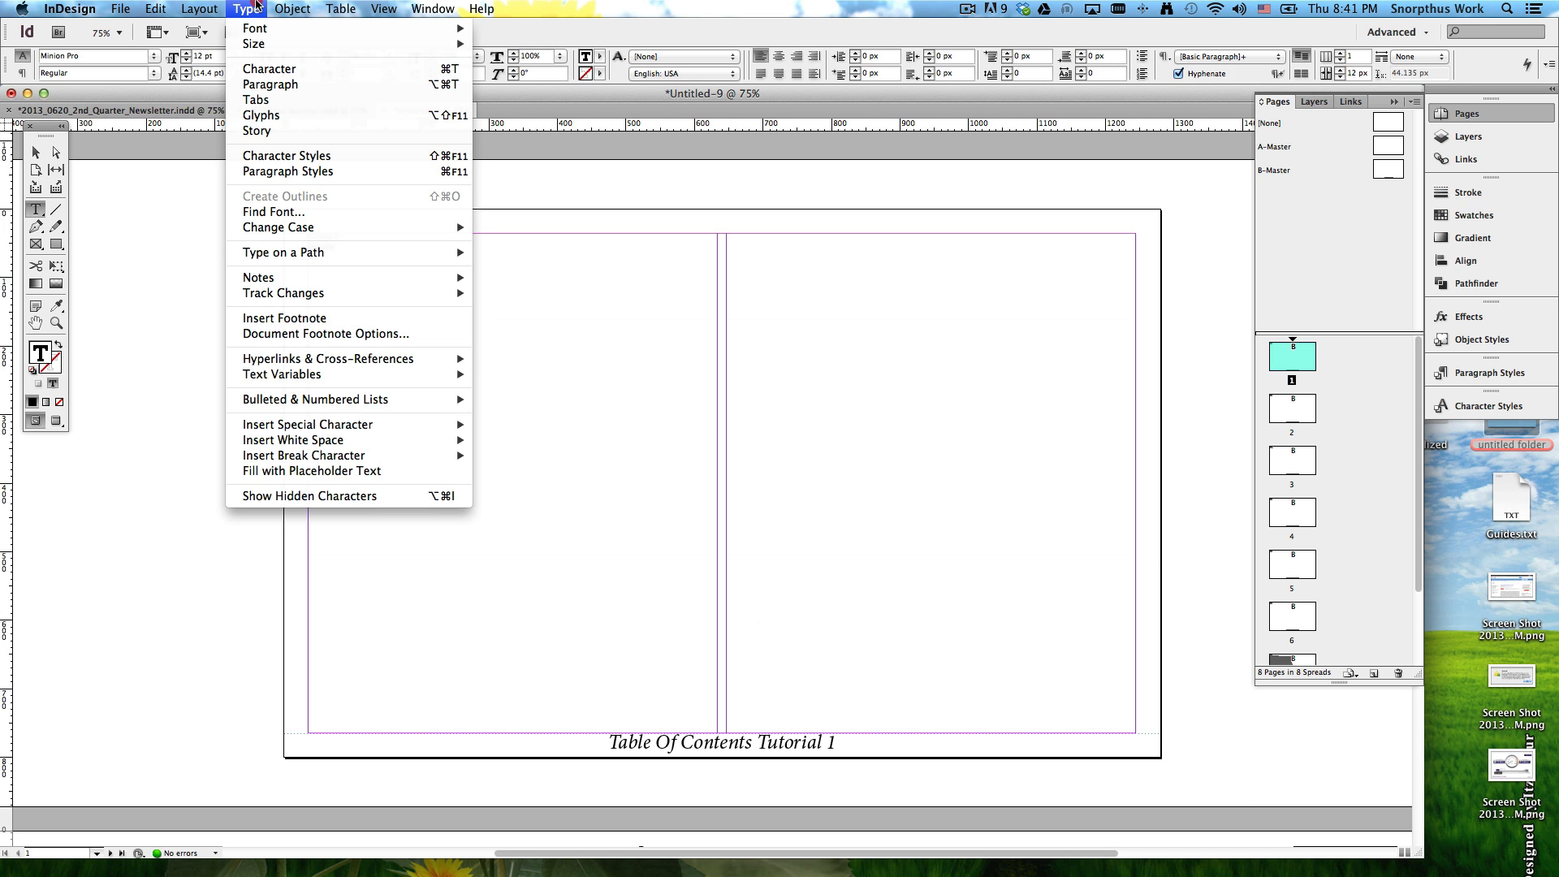
click(271, 496)
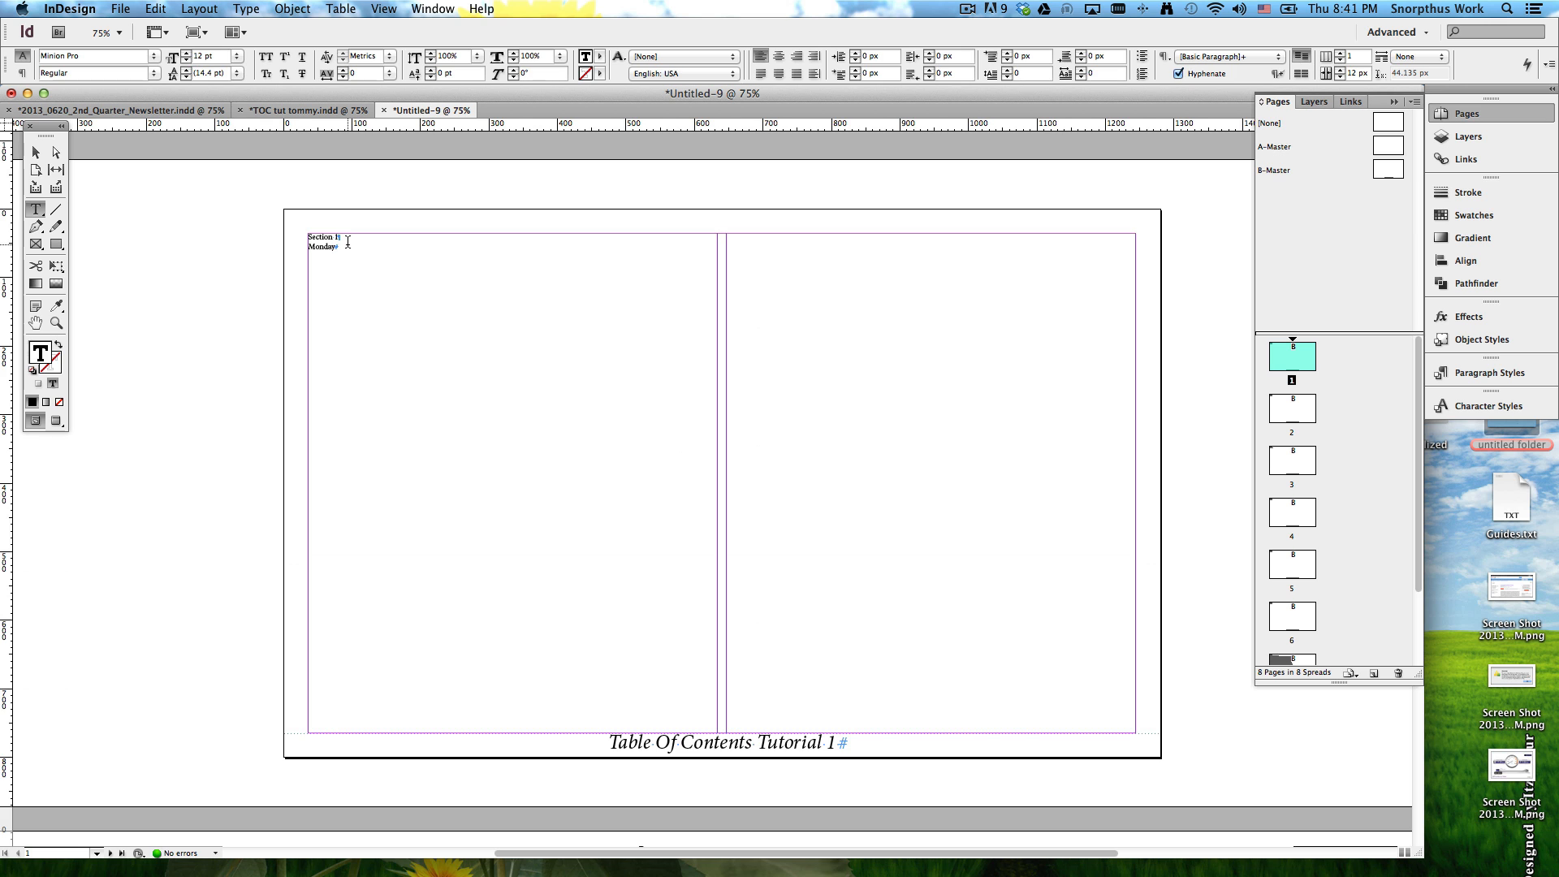
key(super+equal)
key(super+equal)
key(super+equal)
key(super+equal)
key(super+equal)
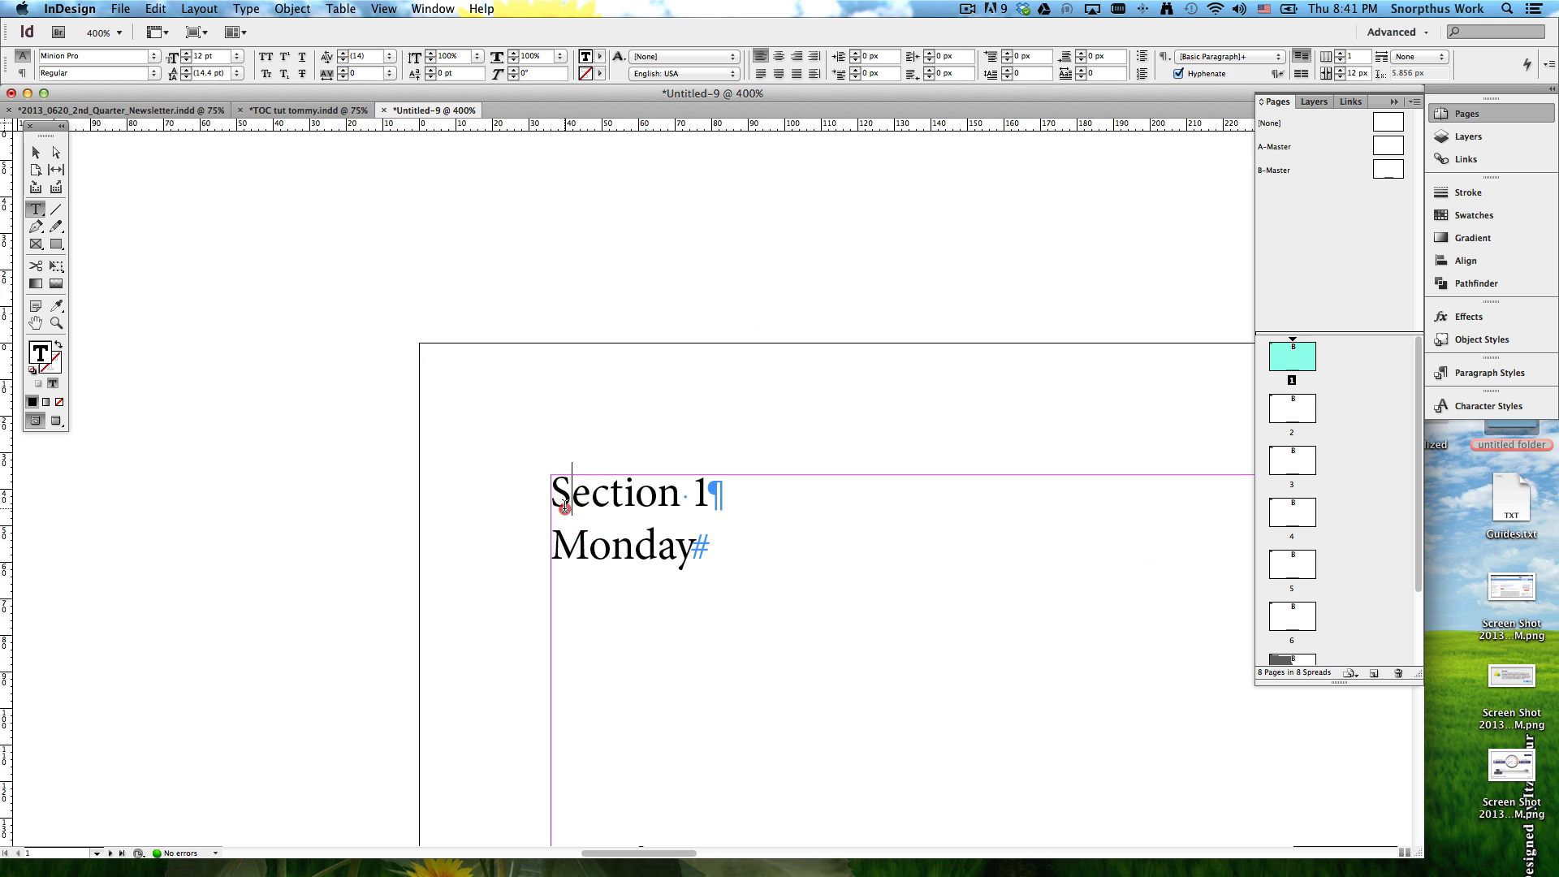
click(597, 504)
click(632, 501)
click(679, 511)
click(663, 510)
click(629, 508)
click(639, 503)
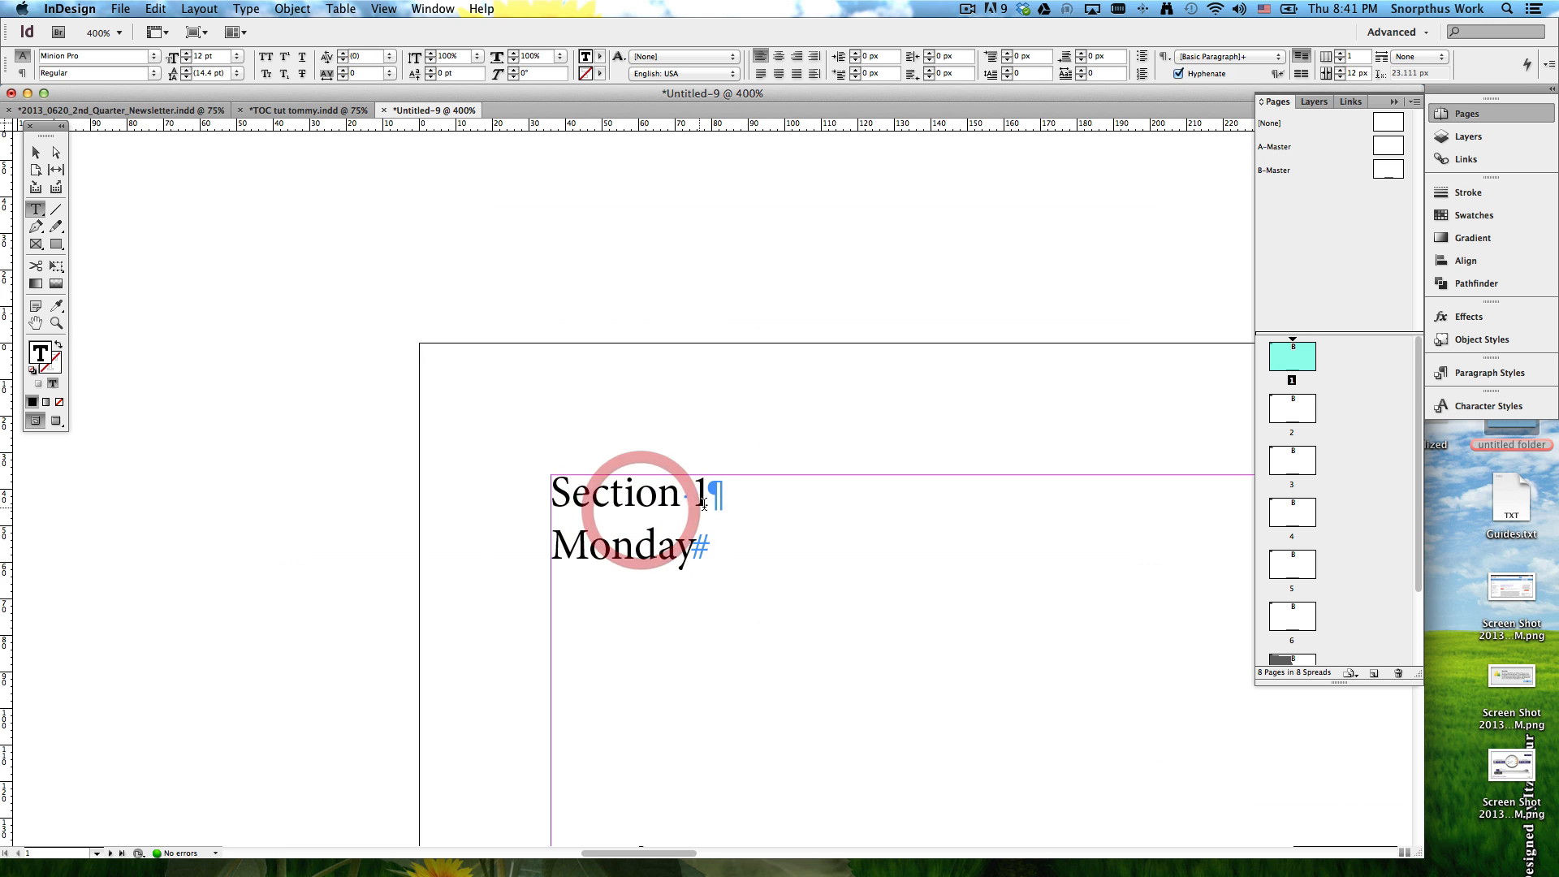
click(644, 500)
click(617, 497)
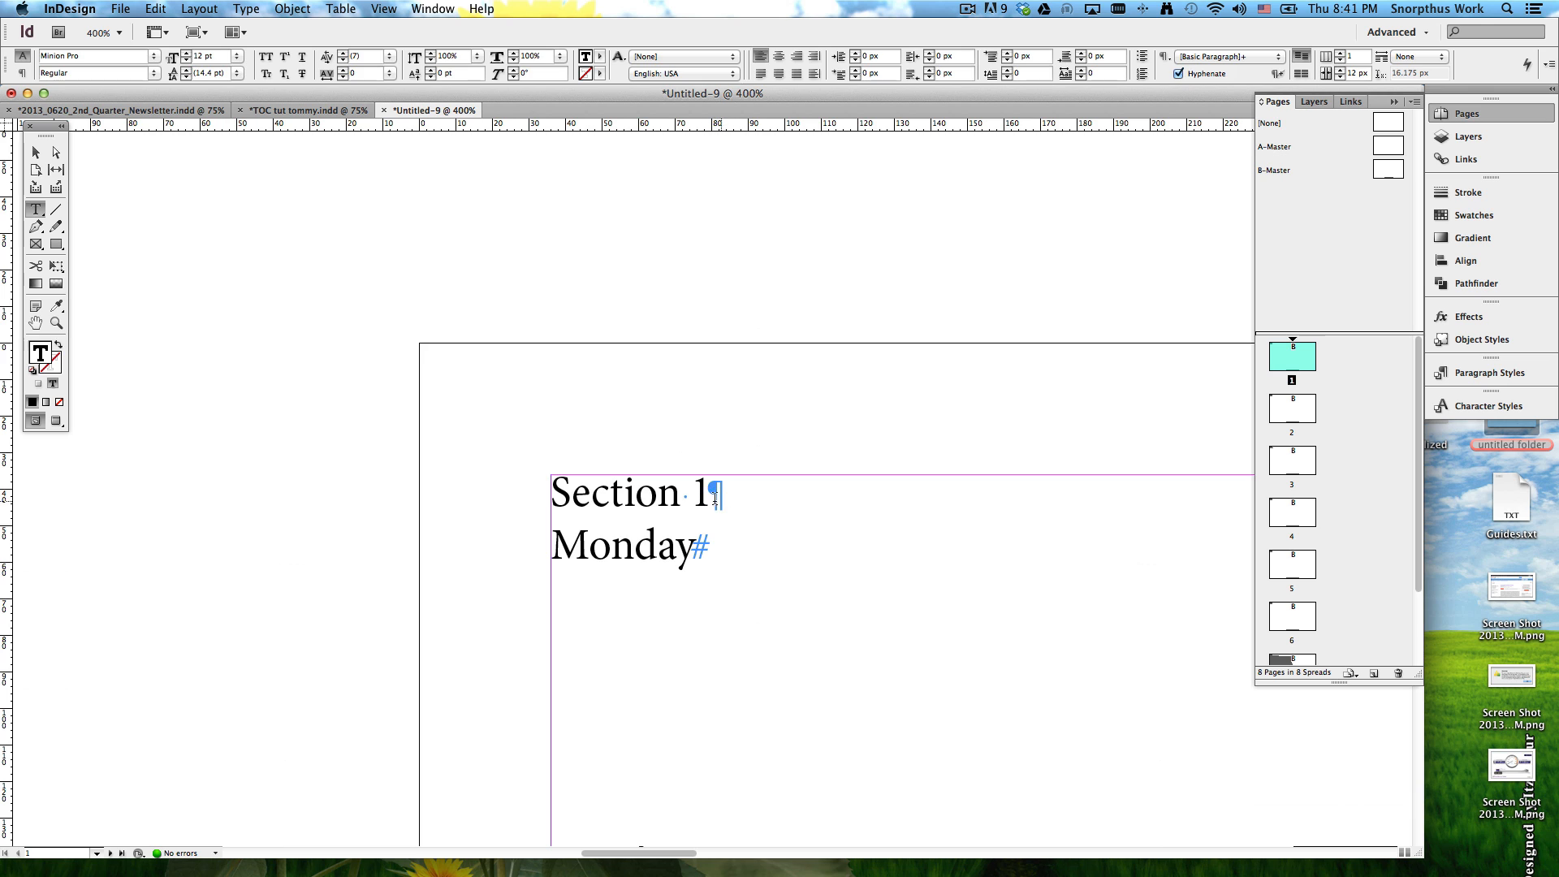
Step: Open the paragraph styles and leave nothing selected in the document
drag(706, 499, 532, 499)
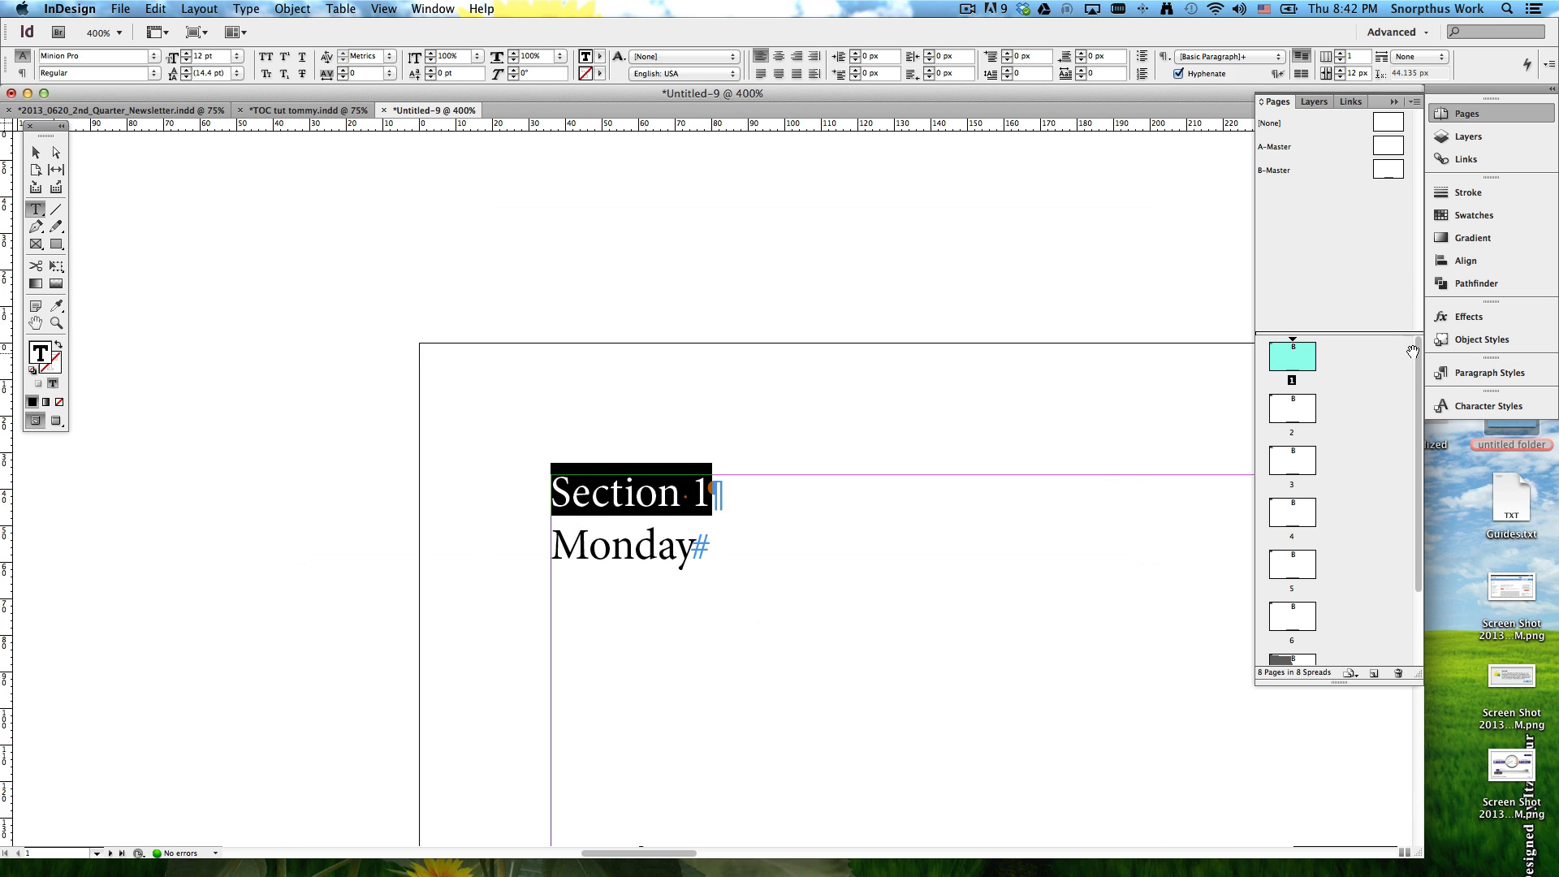
click(1516, 373)
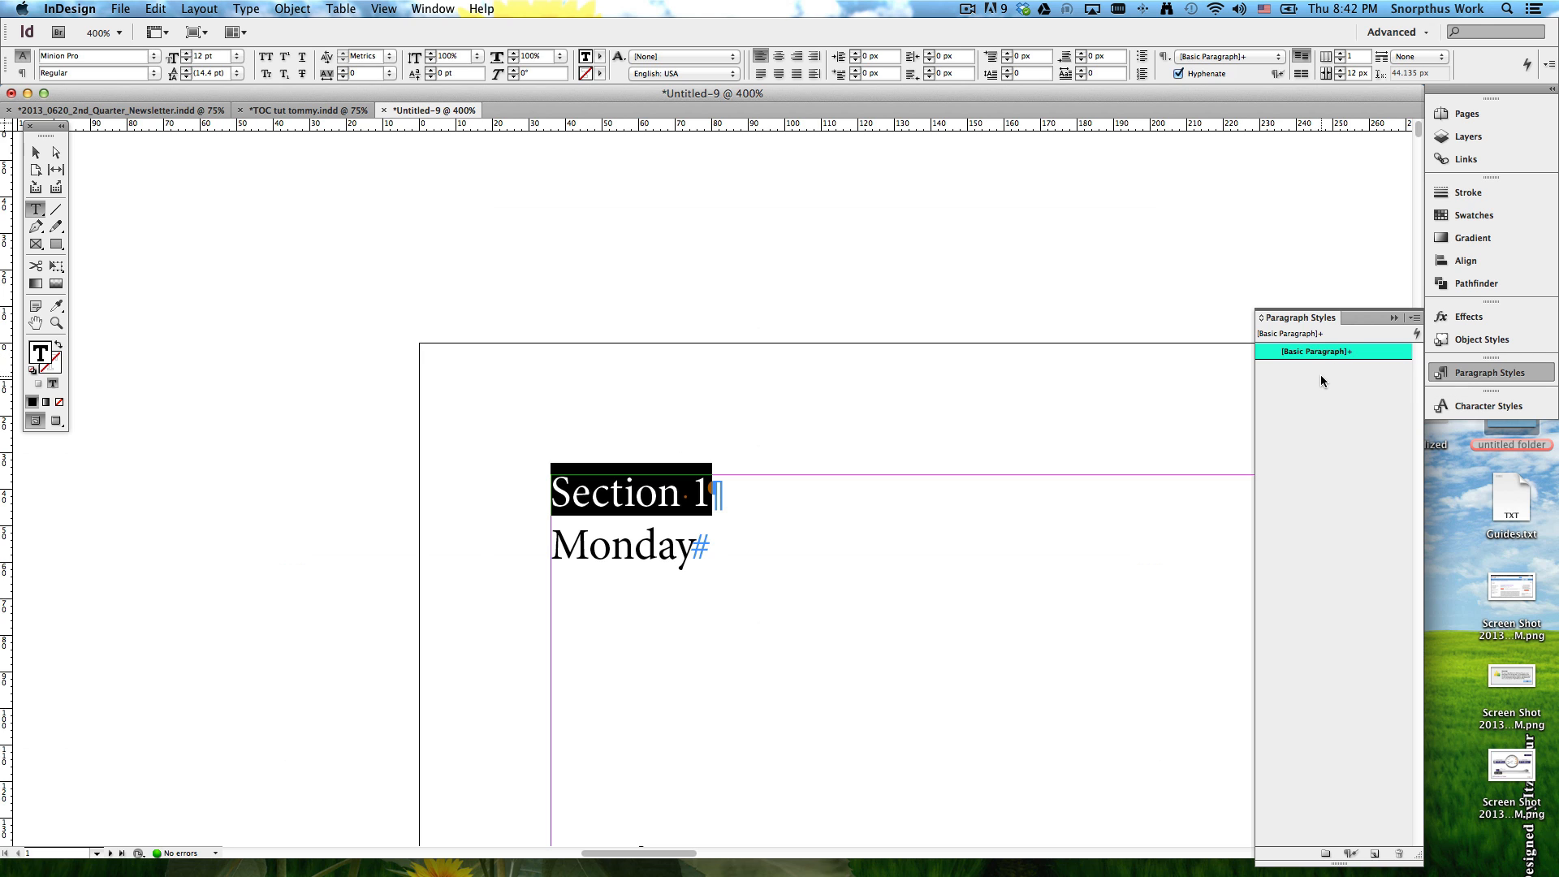
click(787, 568)
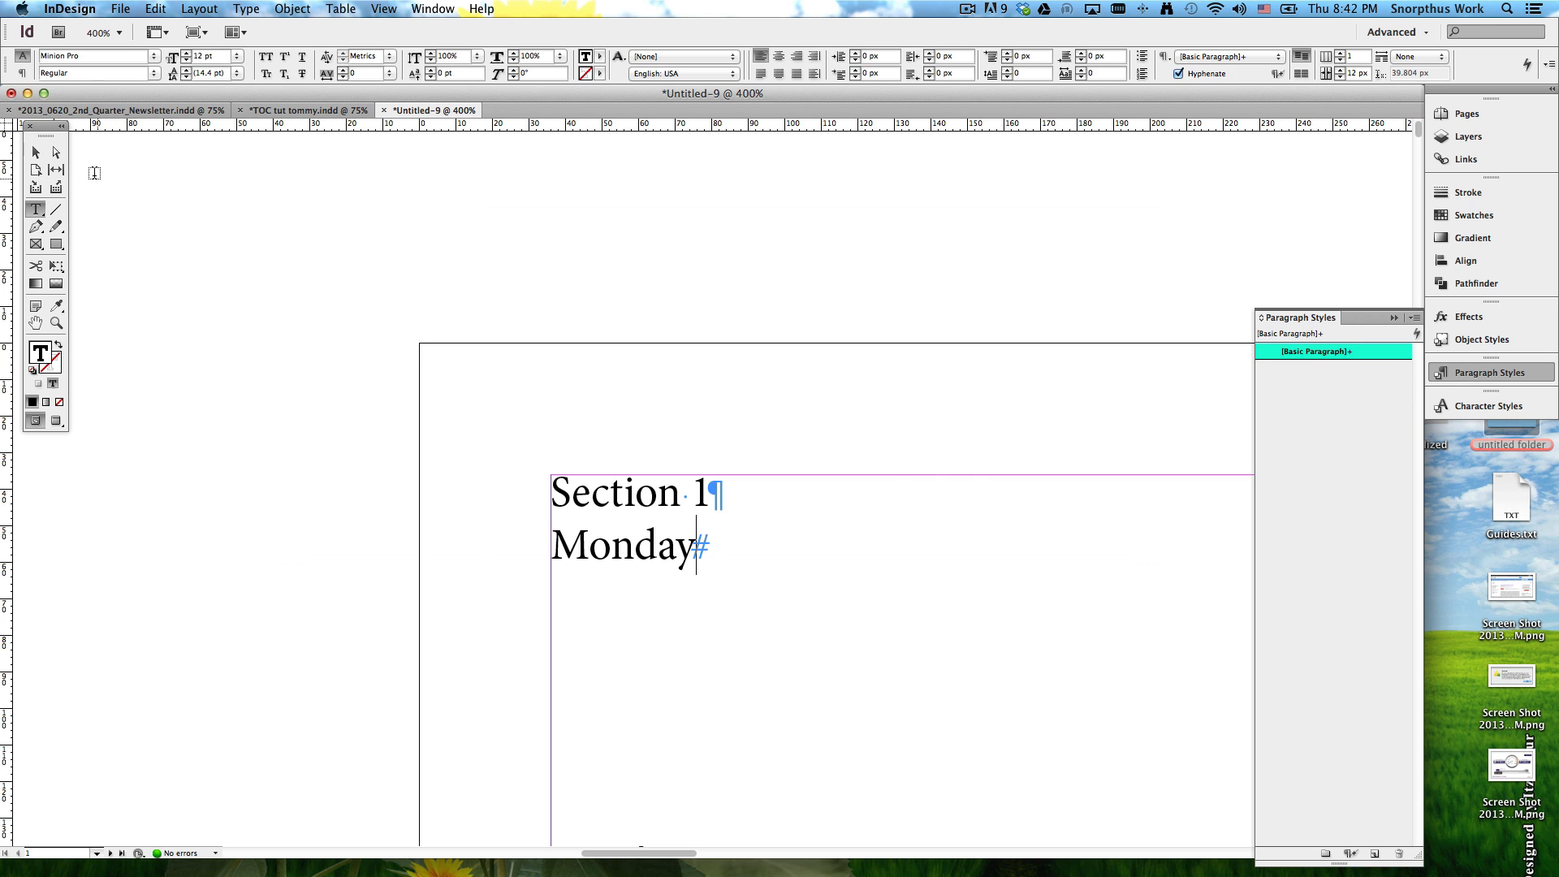
click(35, 152)
click(289, 241)
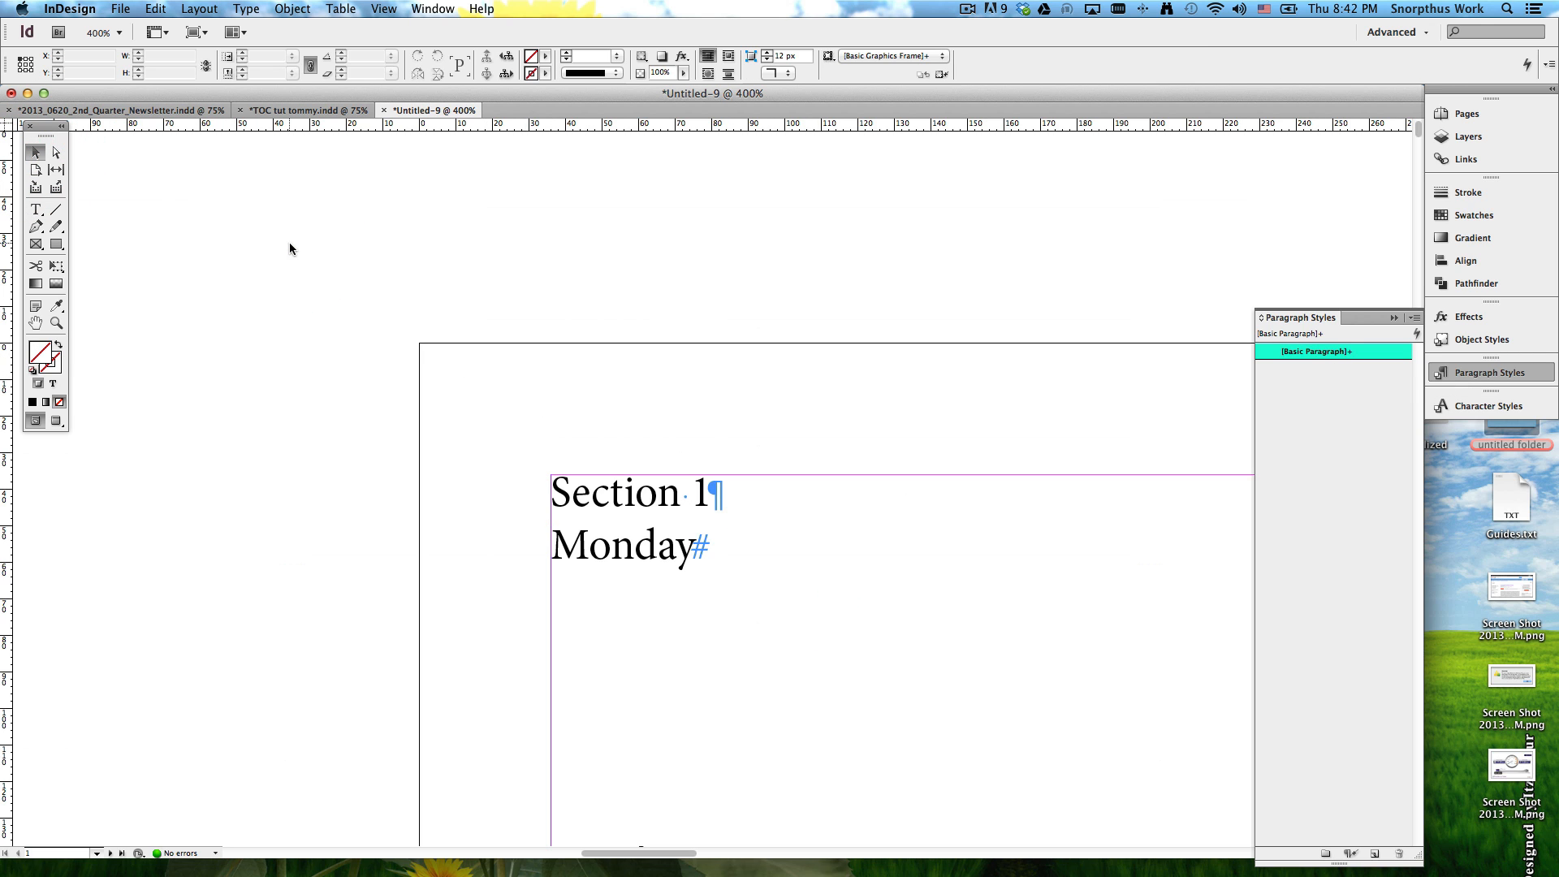
click(325, 331)
click(1284, 406)
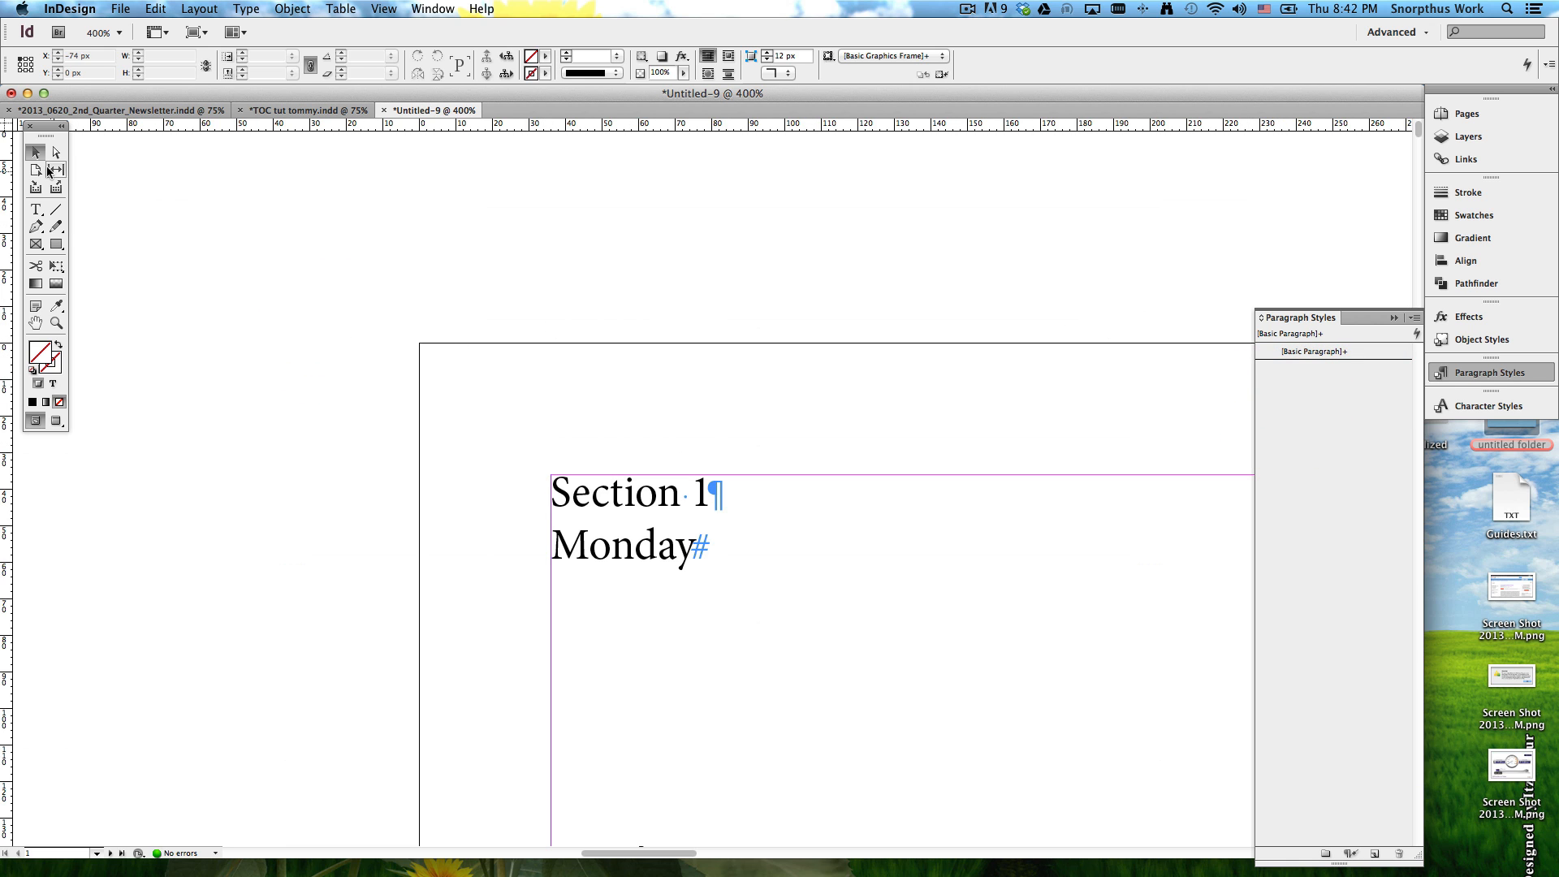
Step: Clear the [Basic Paragraph] style overrides from the "Section 1" heading on page 1
key(t)
click(641, 497)
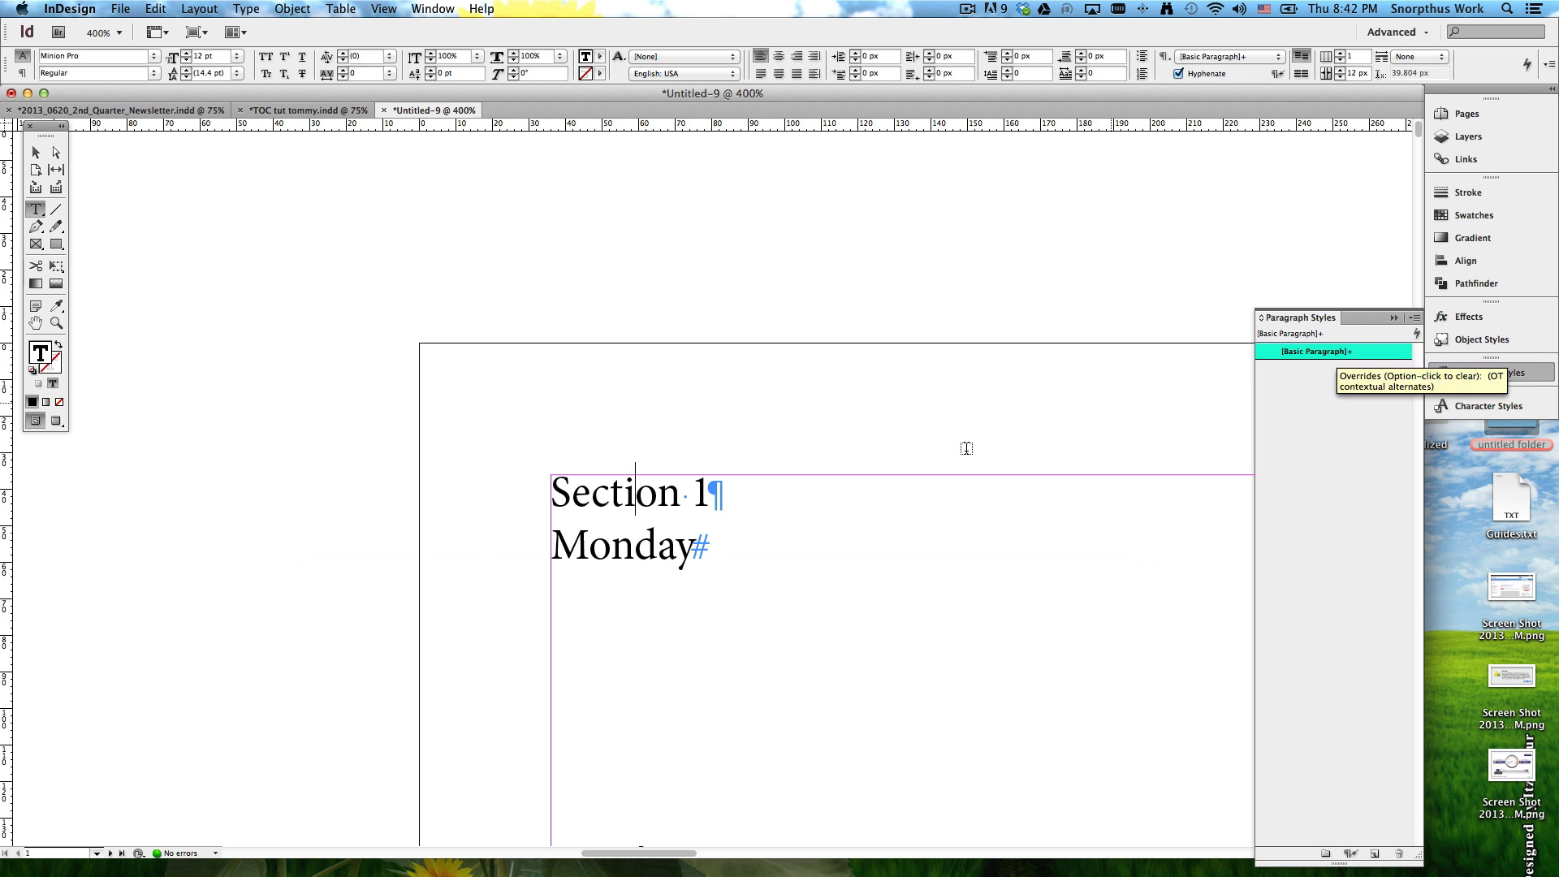
click(1315, 388)
alt+click(1311, 354)
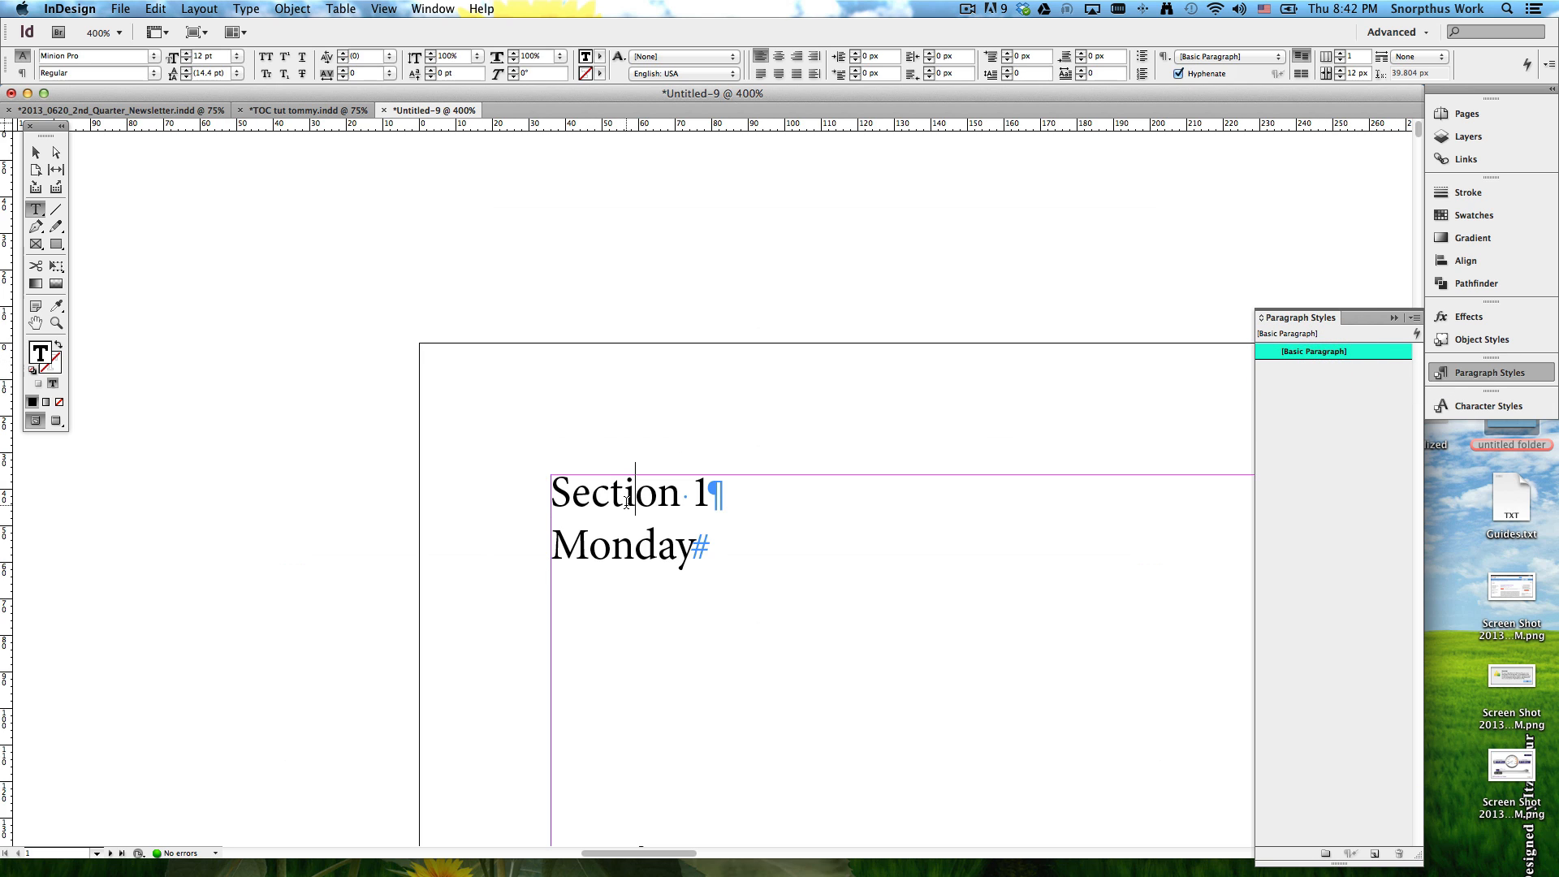
Step: Create a paragraph style named "Header" and apply it to the "Section 1" heading on page 1
click(1415, 319)
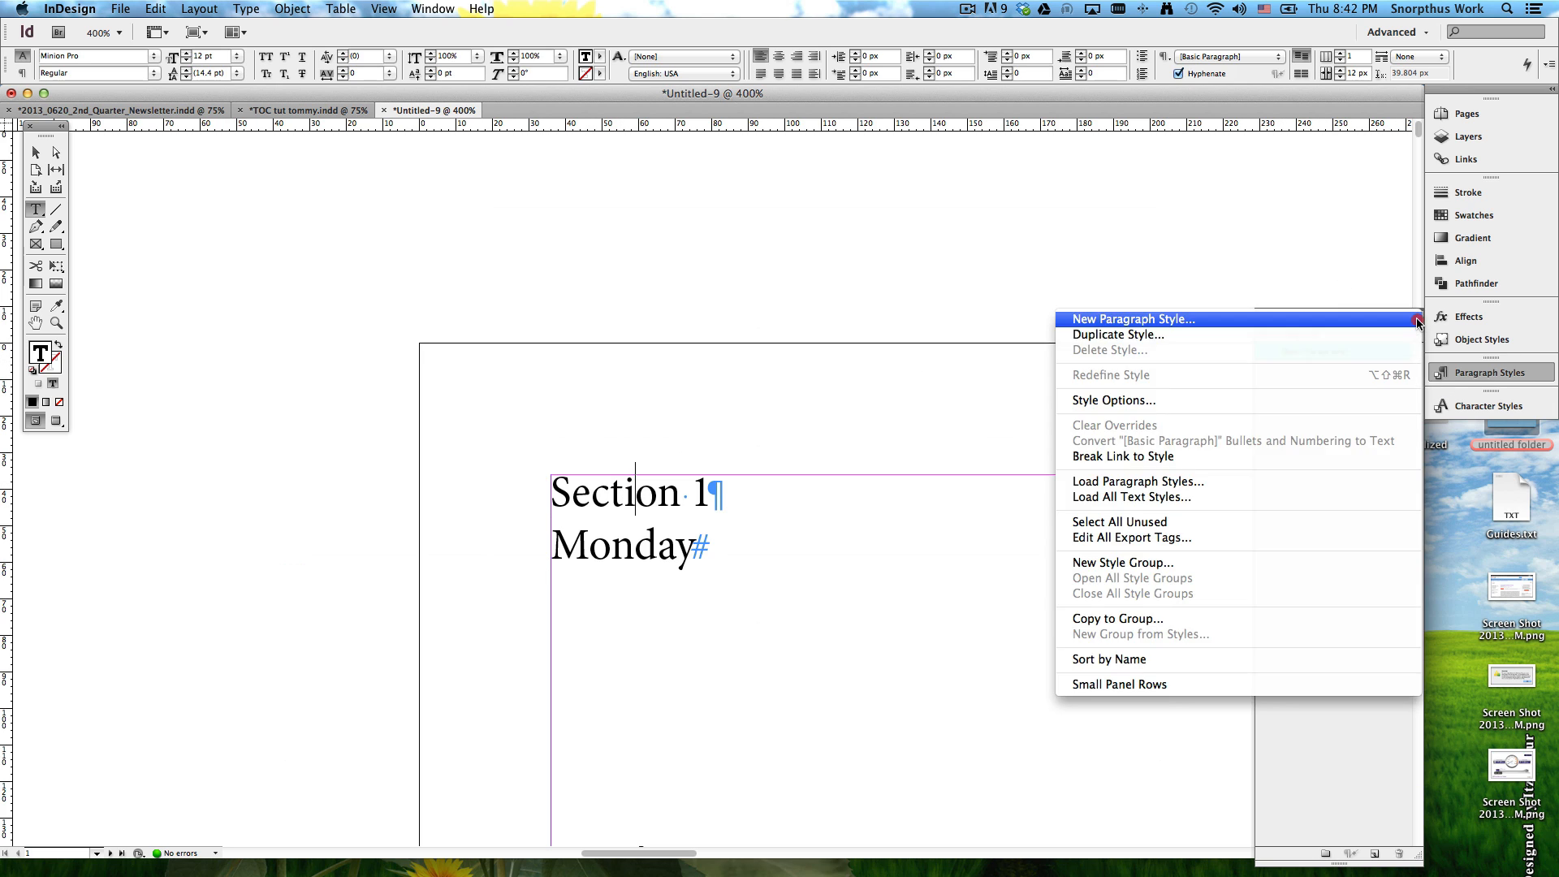
click(1245, 319)
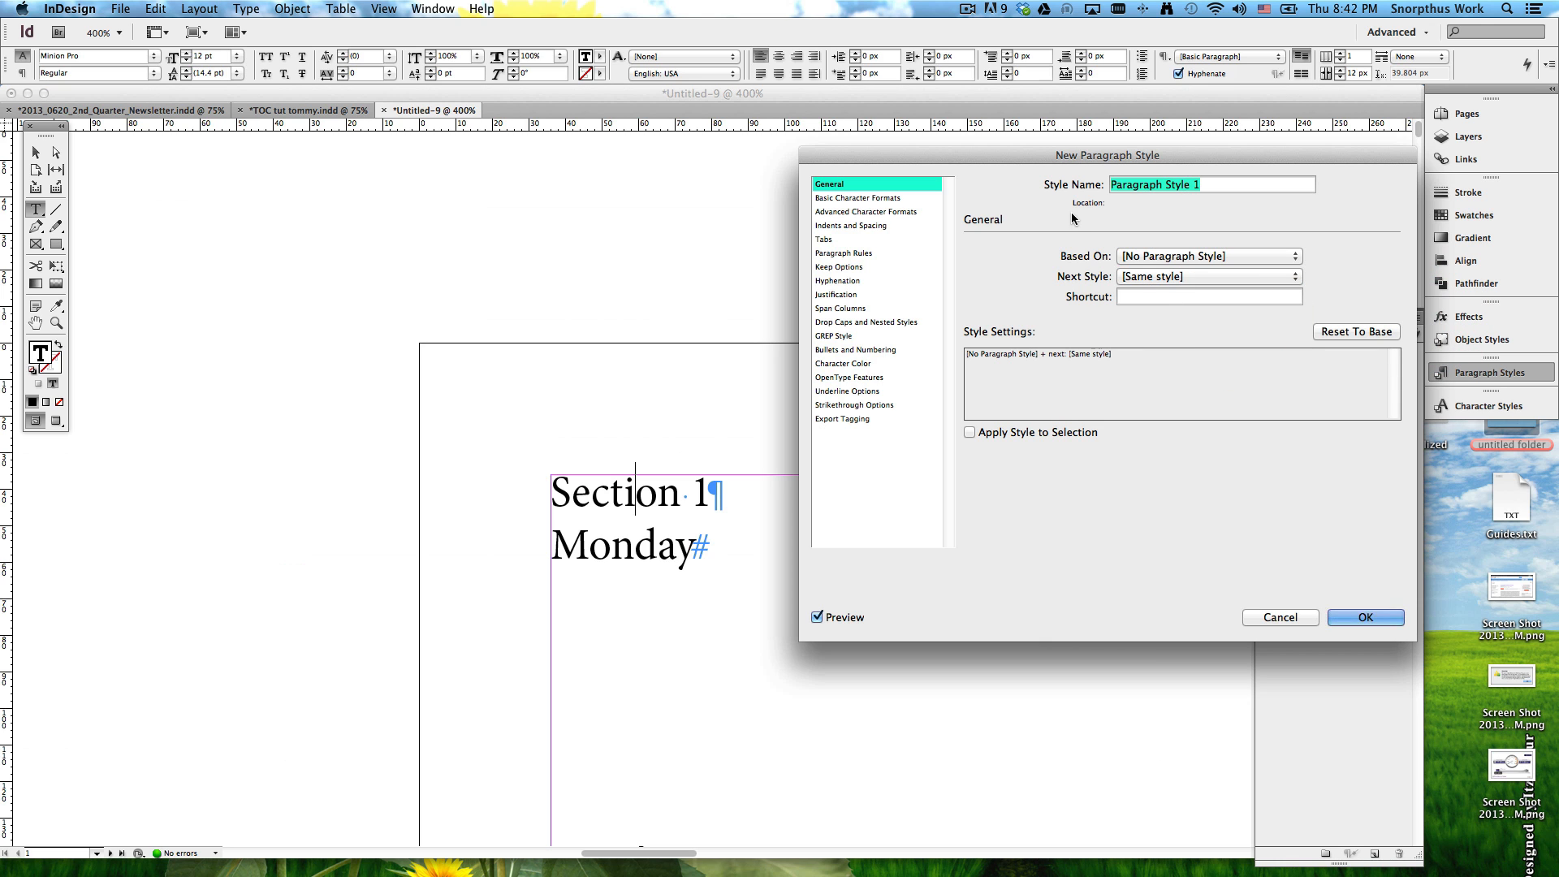
triple_click(1197, 186)
text(Header)
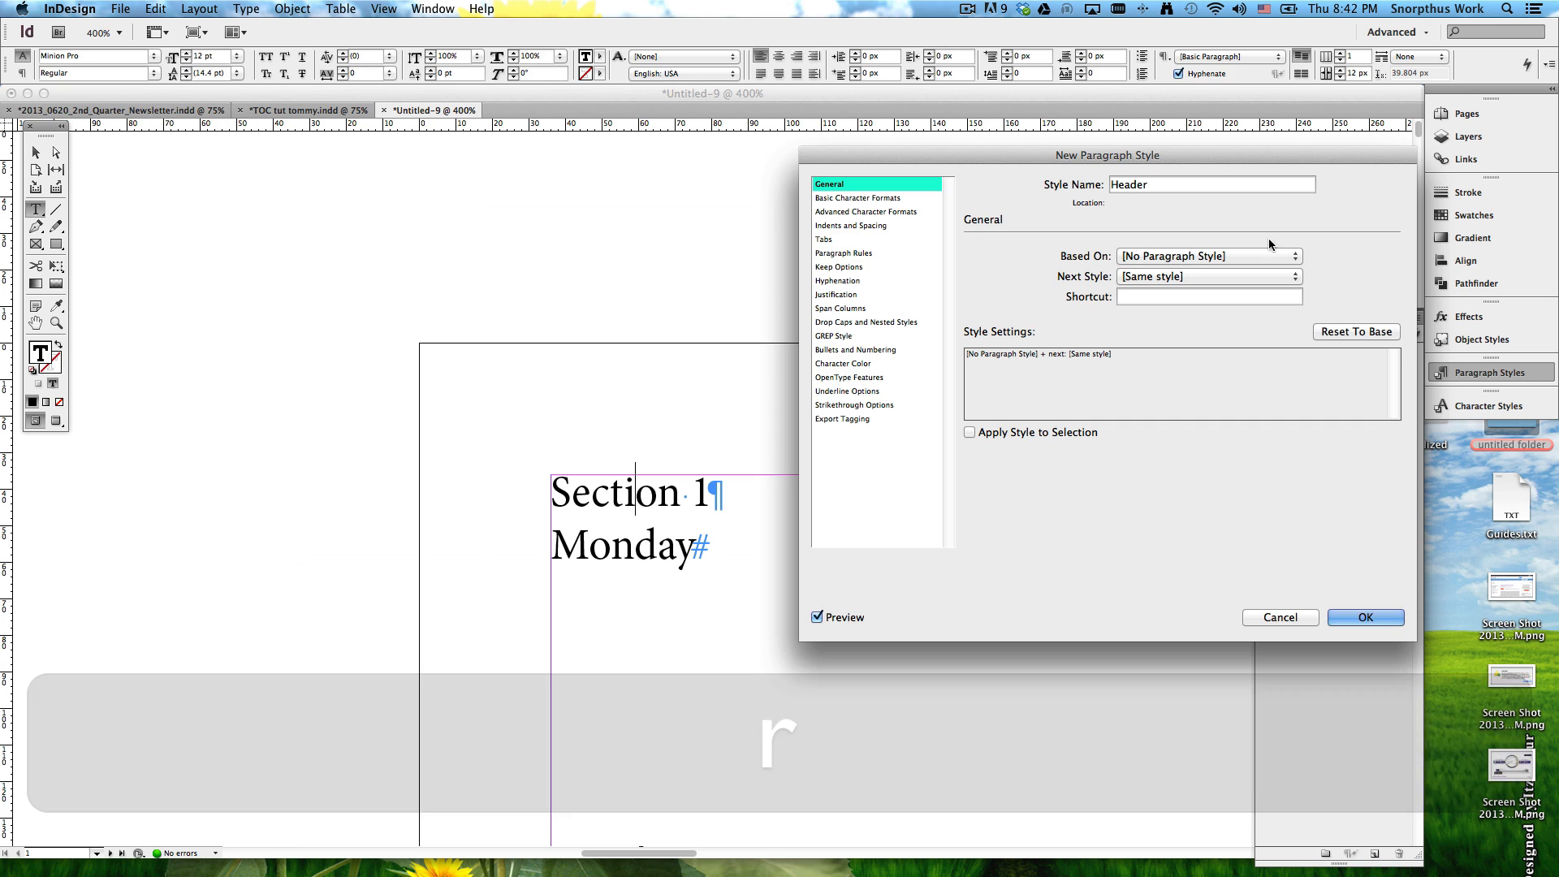
click(1356, 617)
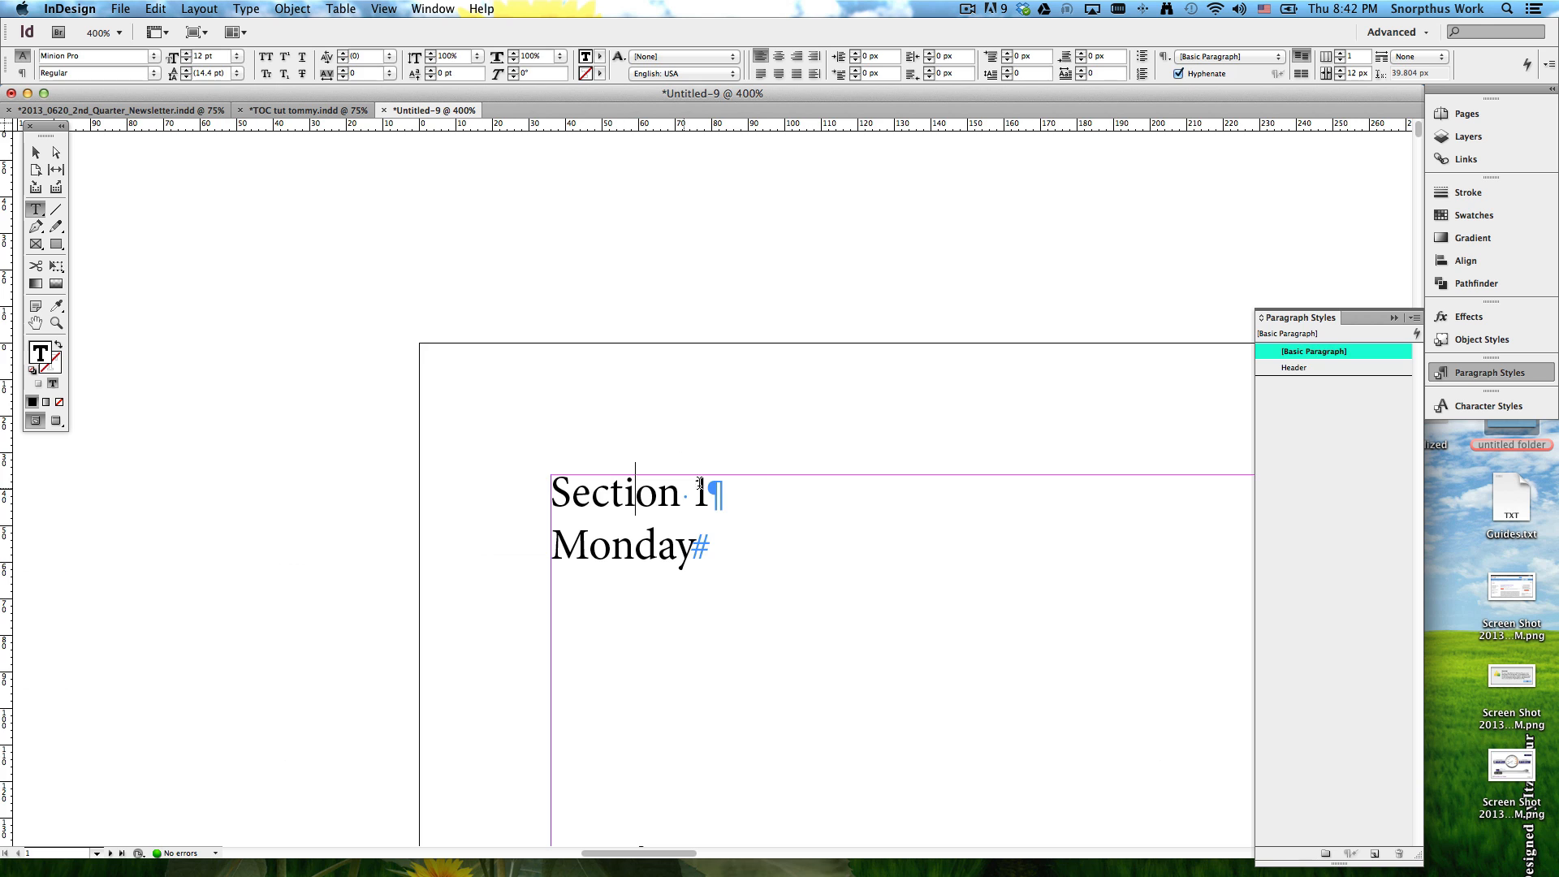
drag(711, 494, 525, 498)
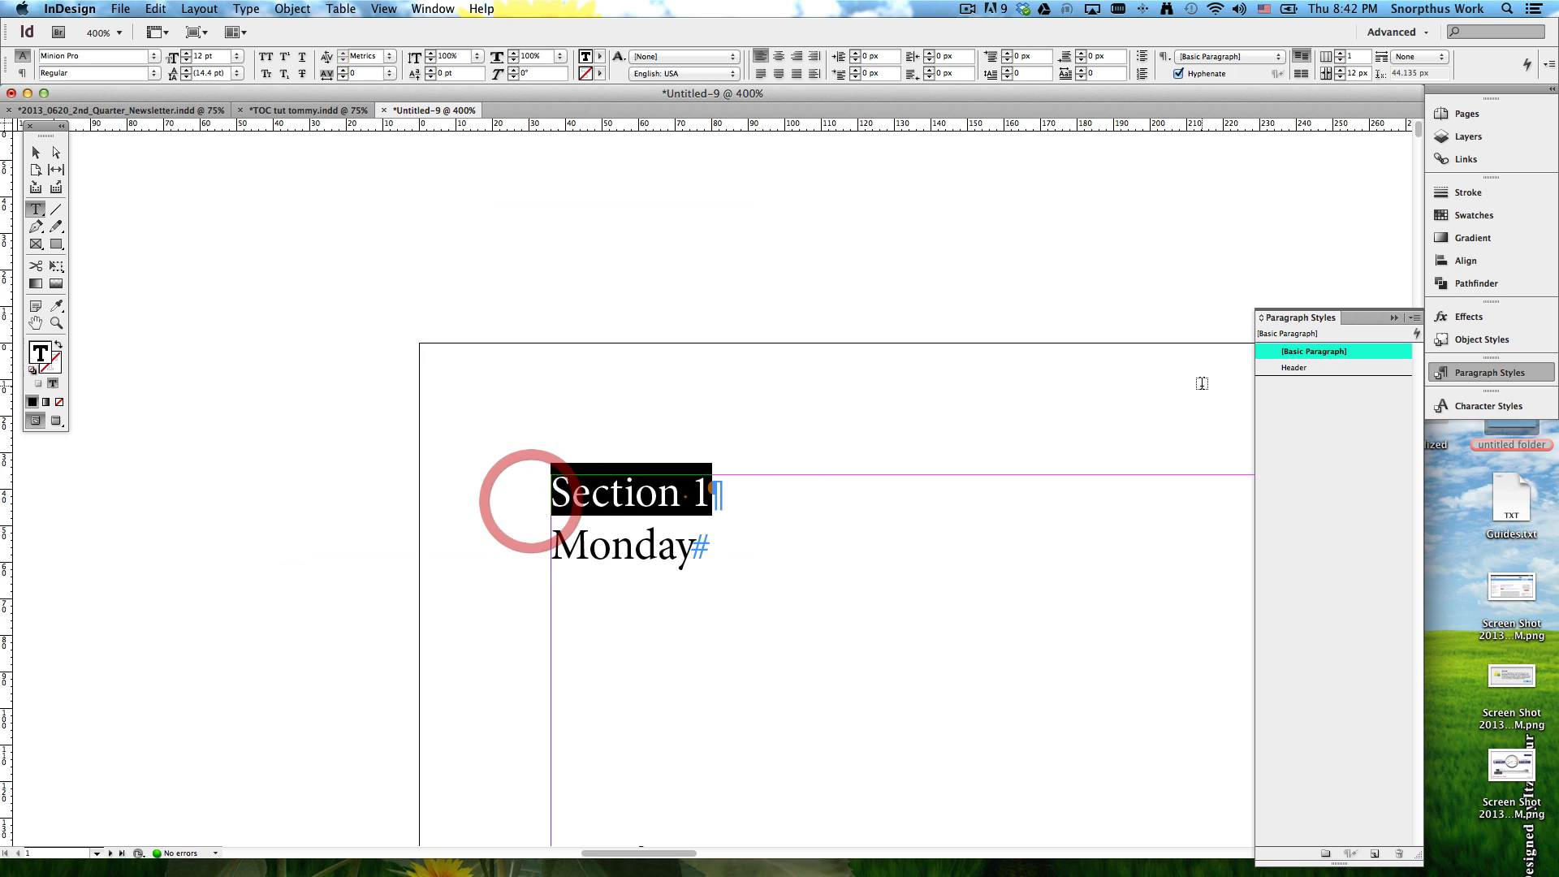
click(1316, 370)
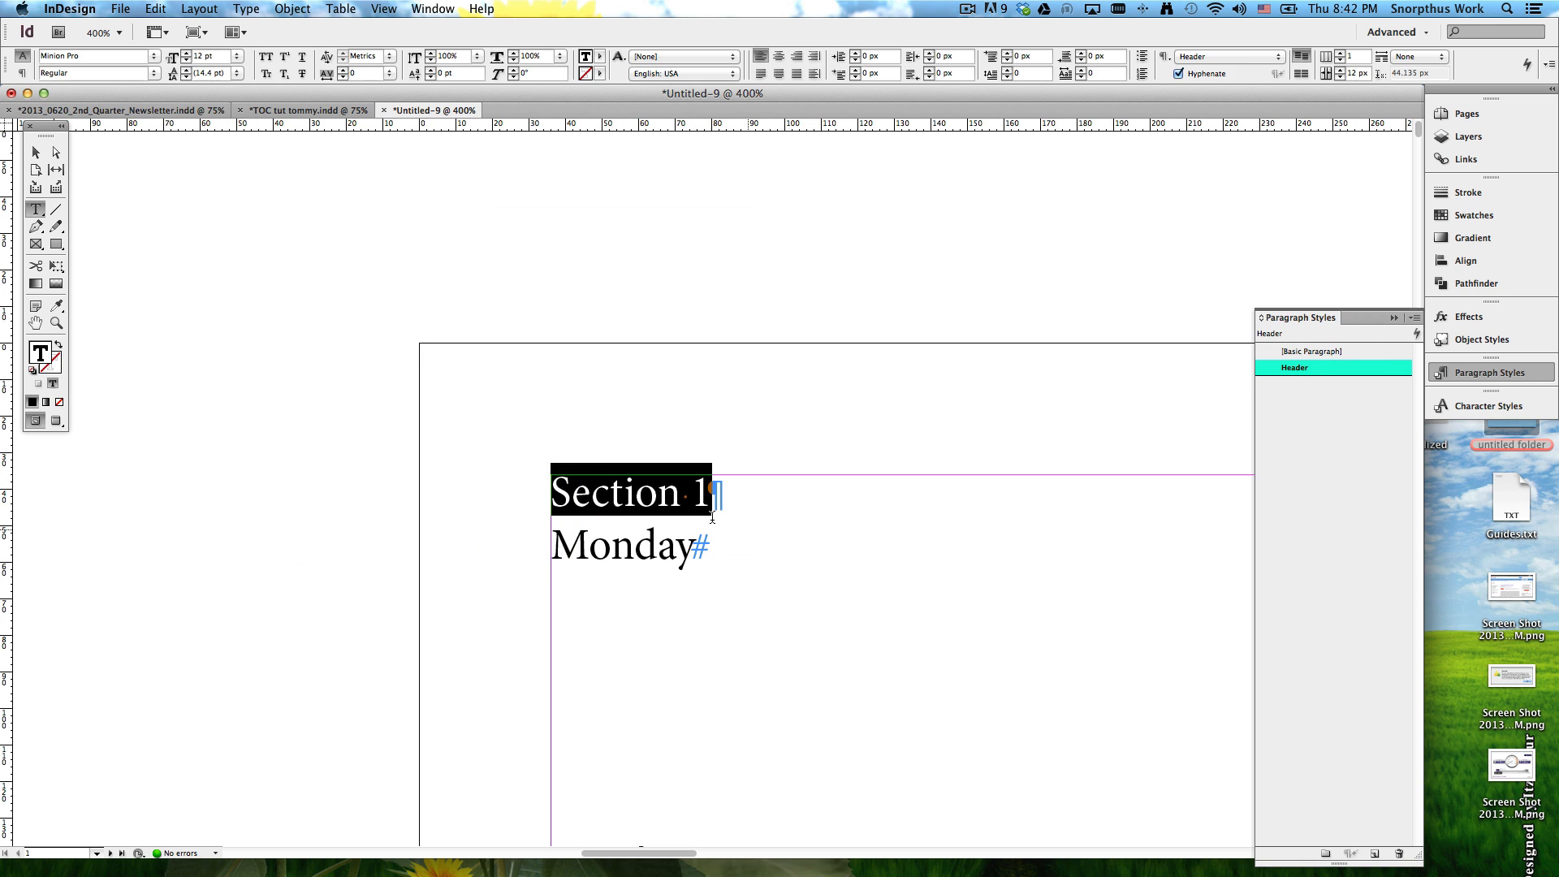
Step: Compare which paragraph styles are assigned to the "Section 1" and "Monday" lines on page 1
click(613, 497)
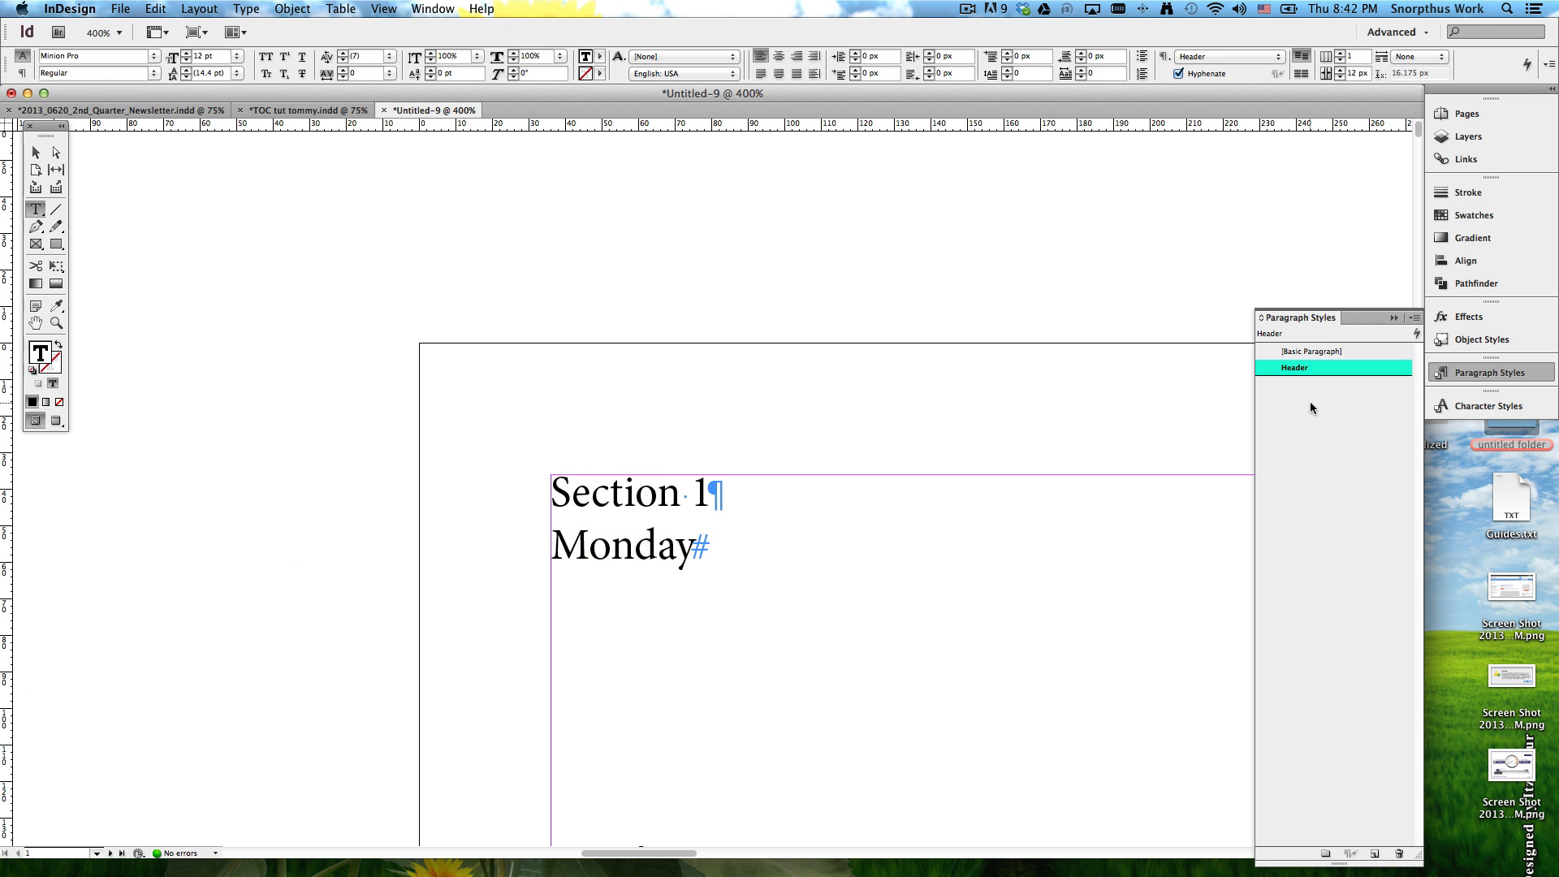
click(656, 497)
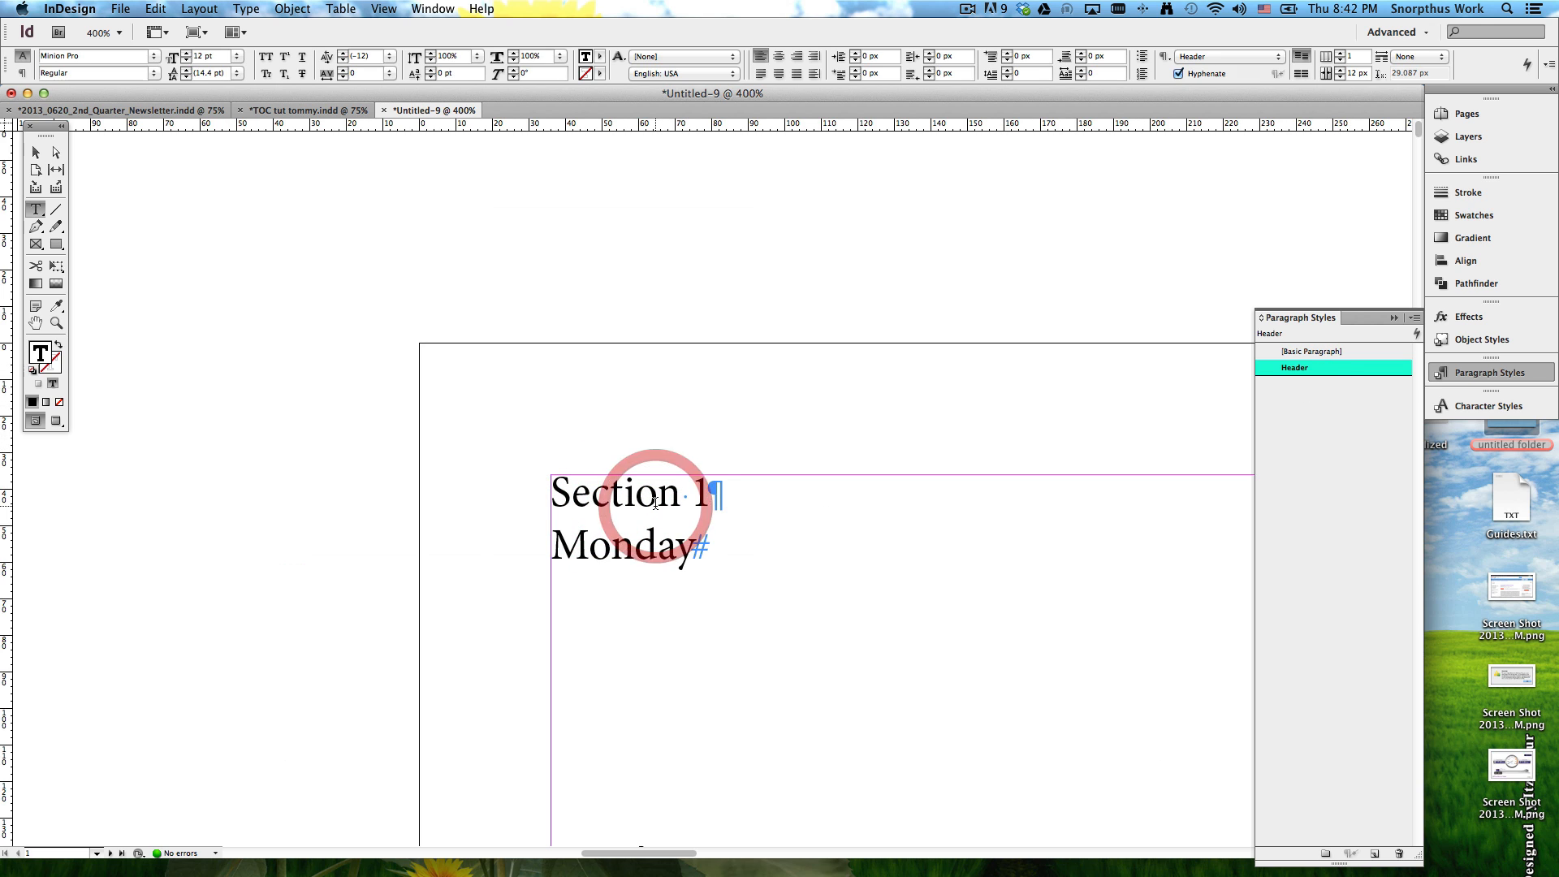
click(692, 555)
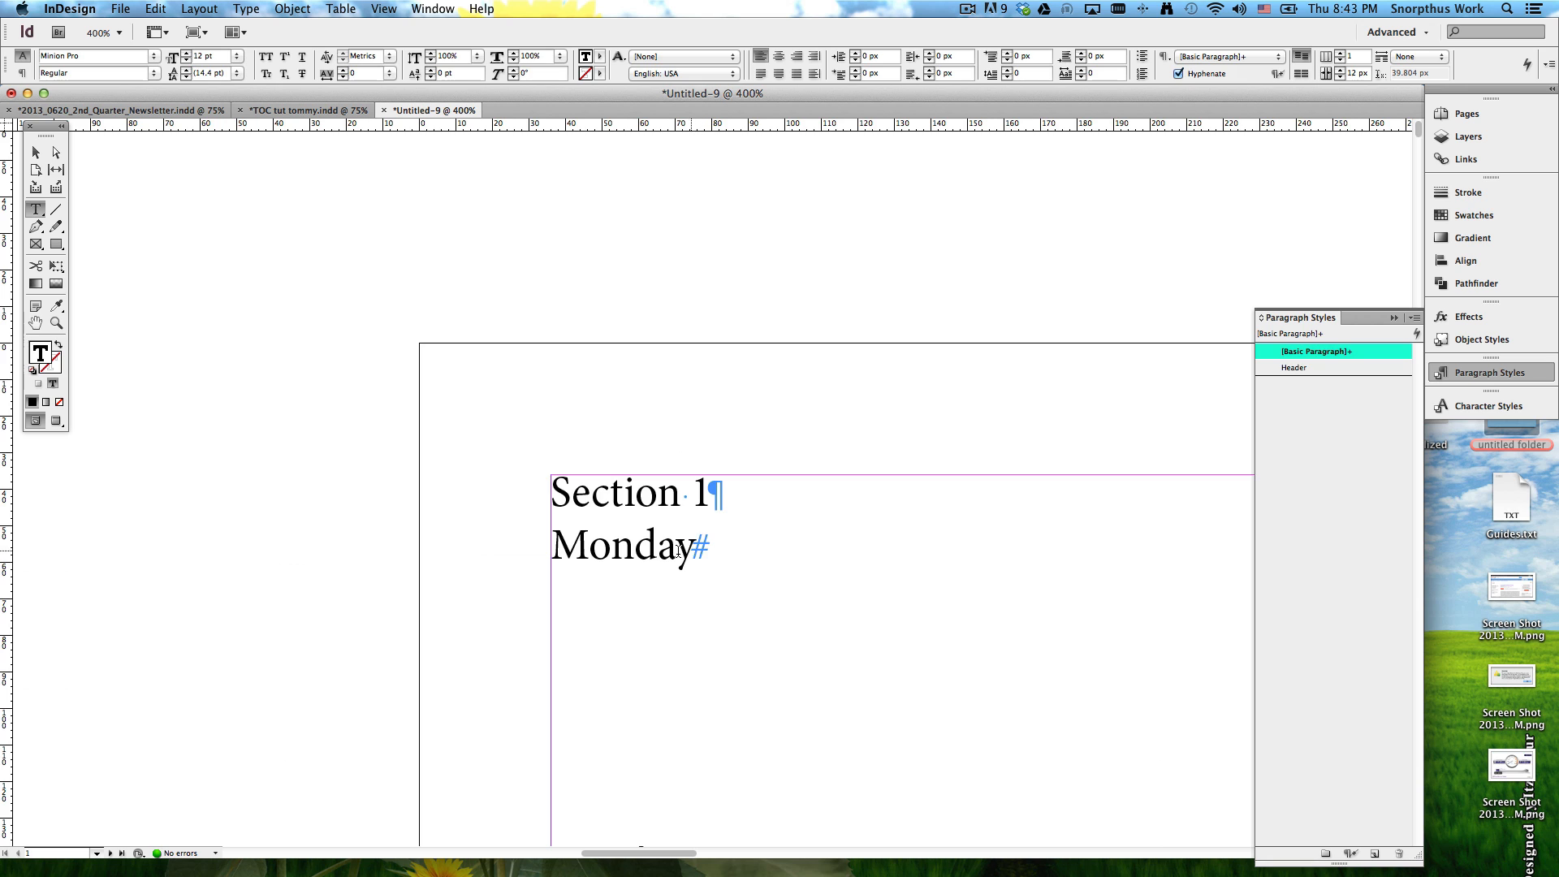
click(653, 494)
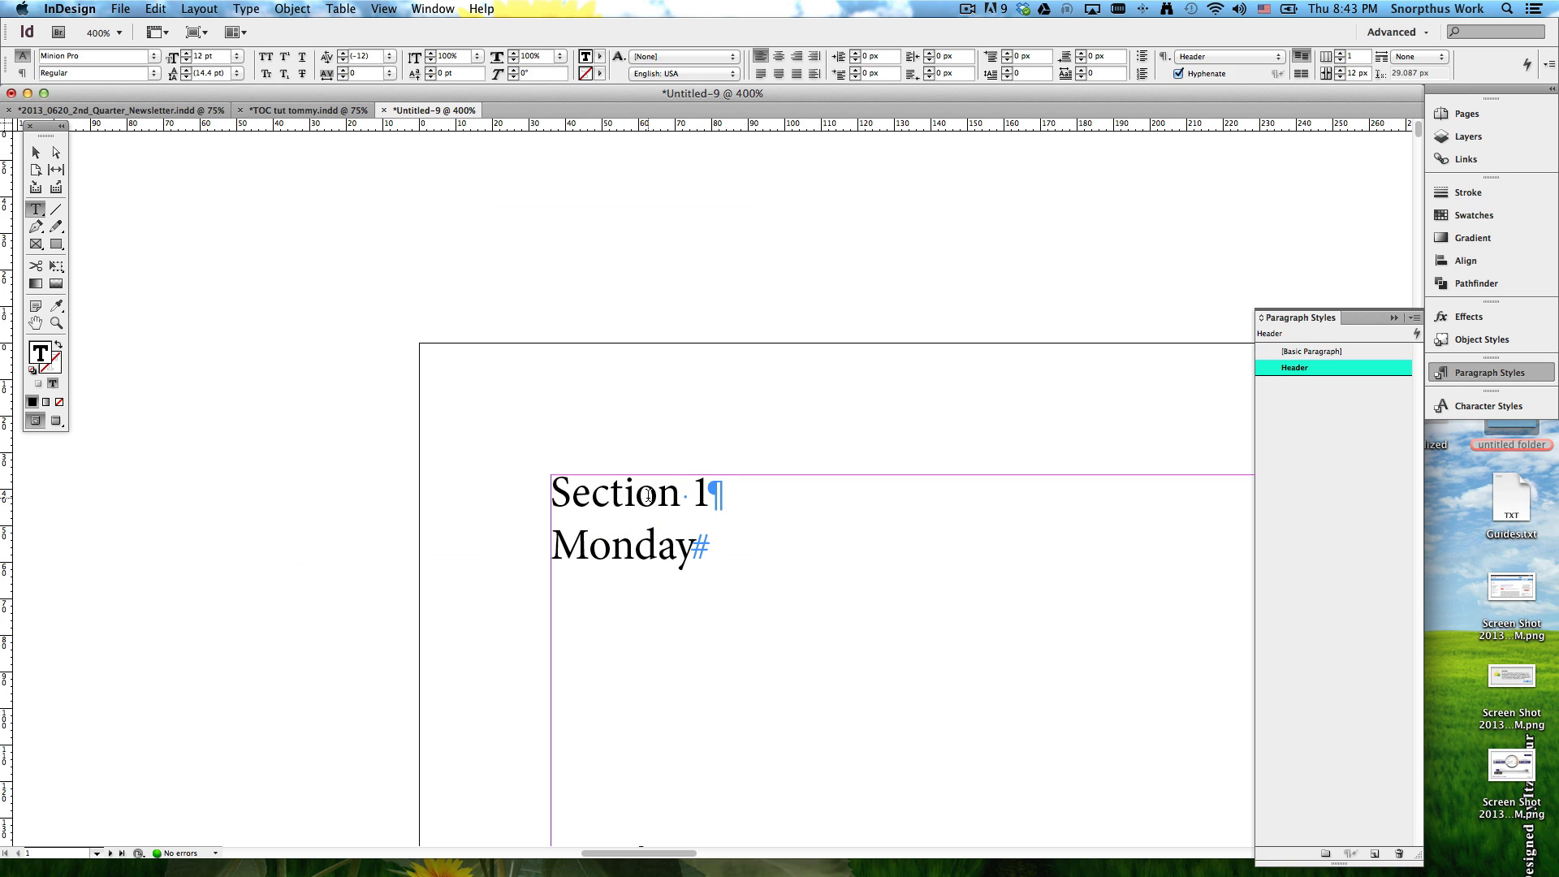
Step: Create a new paragraph style named "Subhead" from the "Monday" line on page 1
click(647, 543)
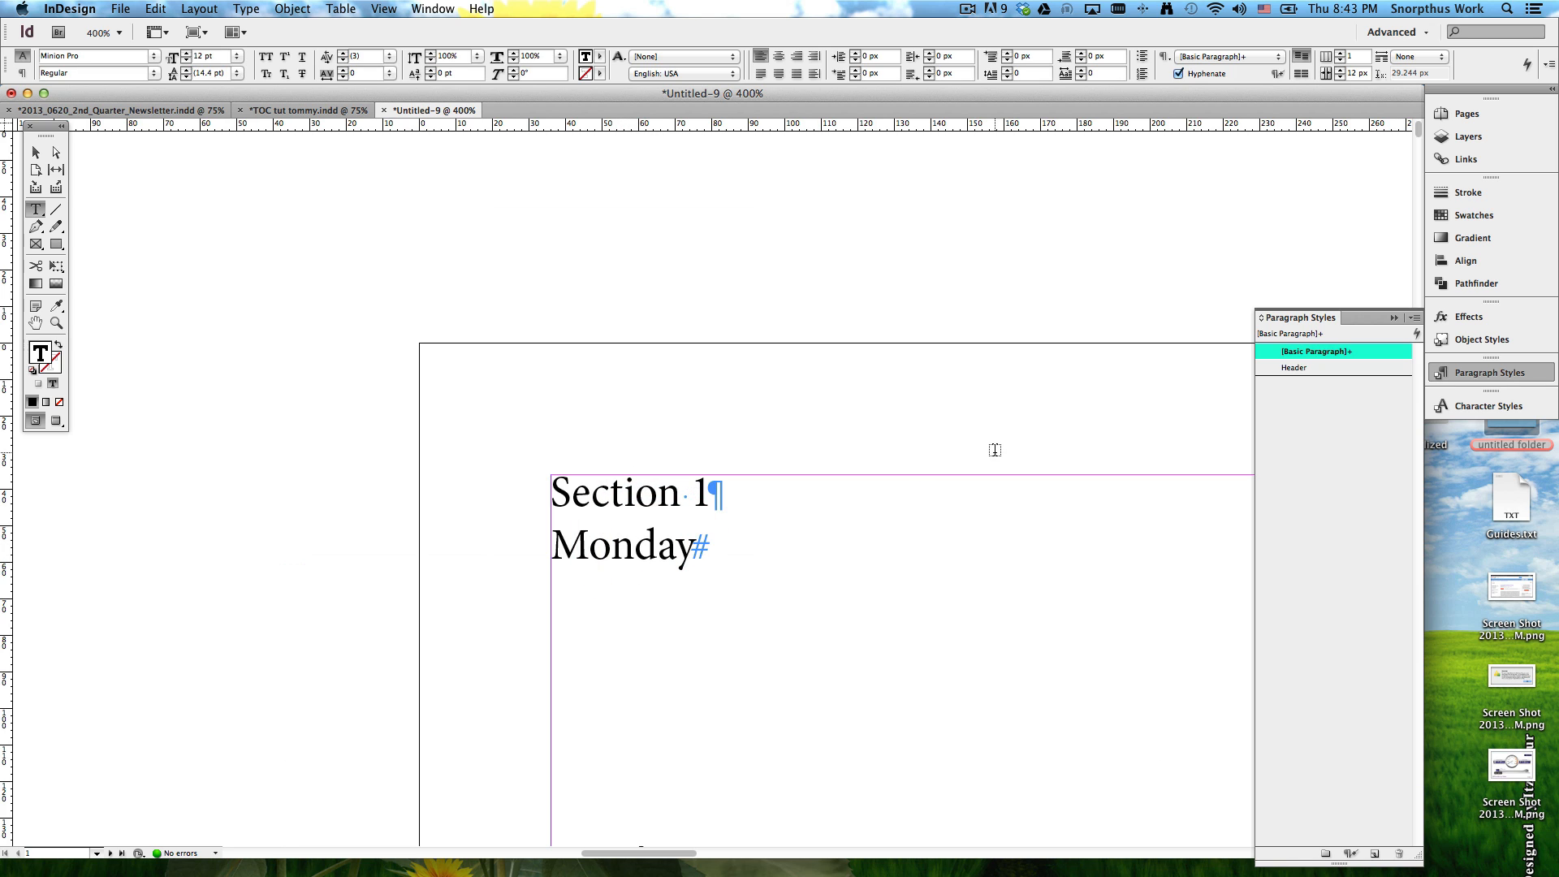
click(1412, 320)
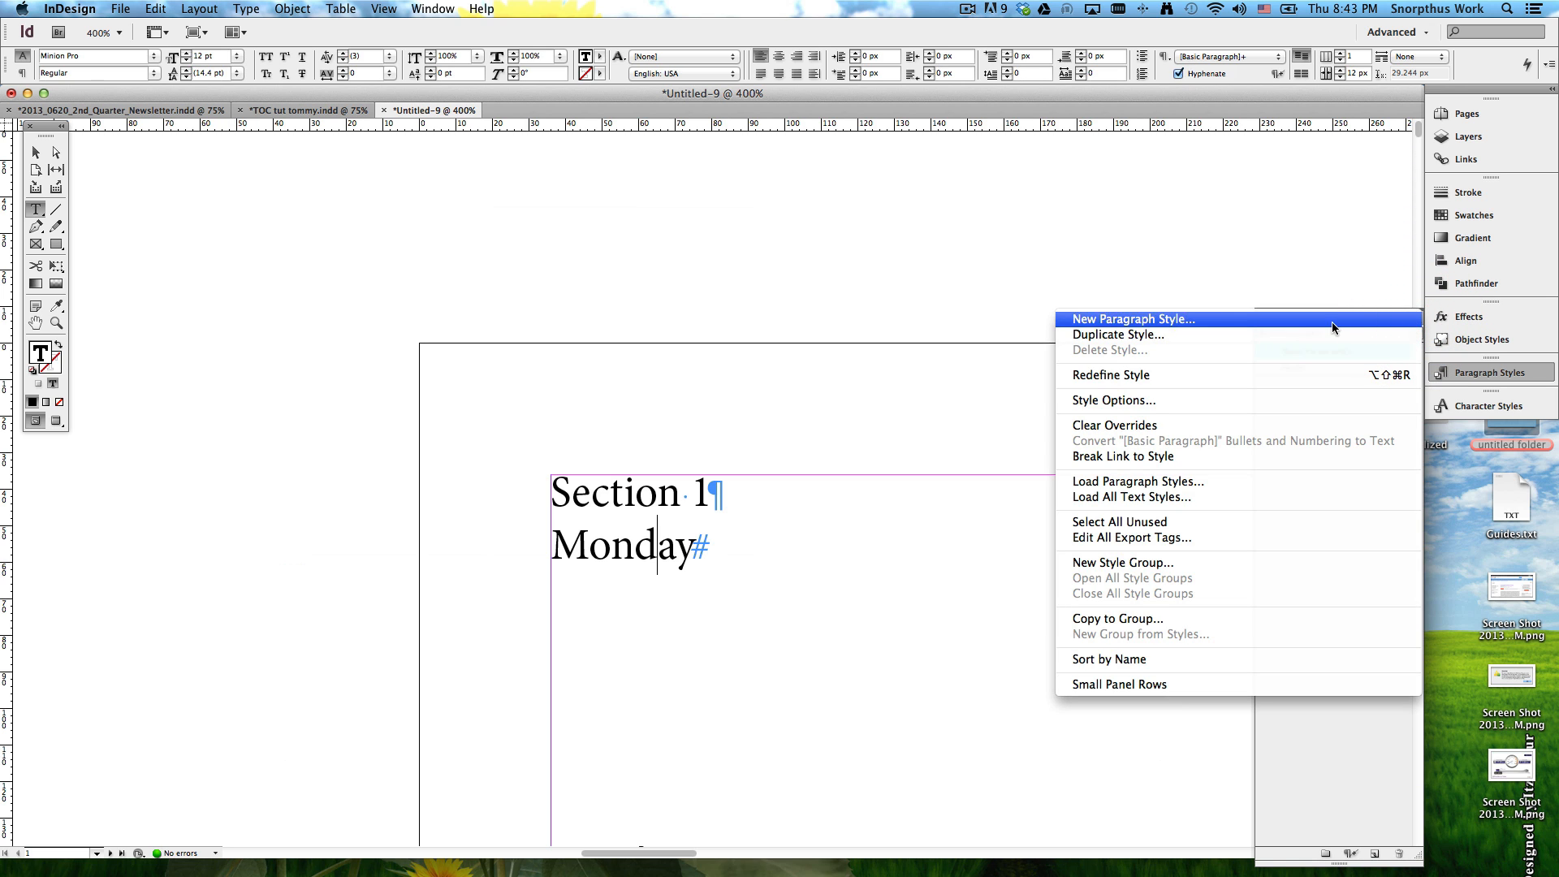
click(1236, 320)
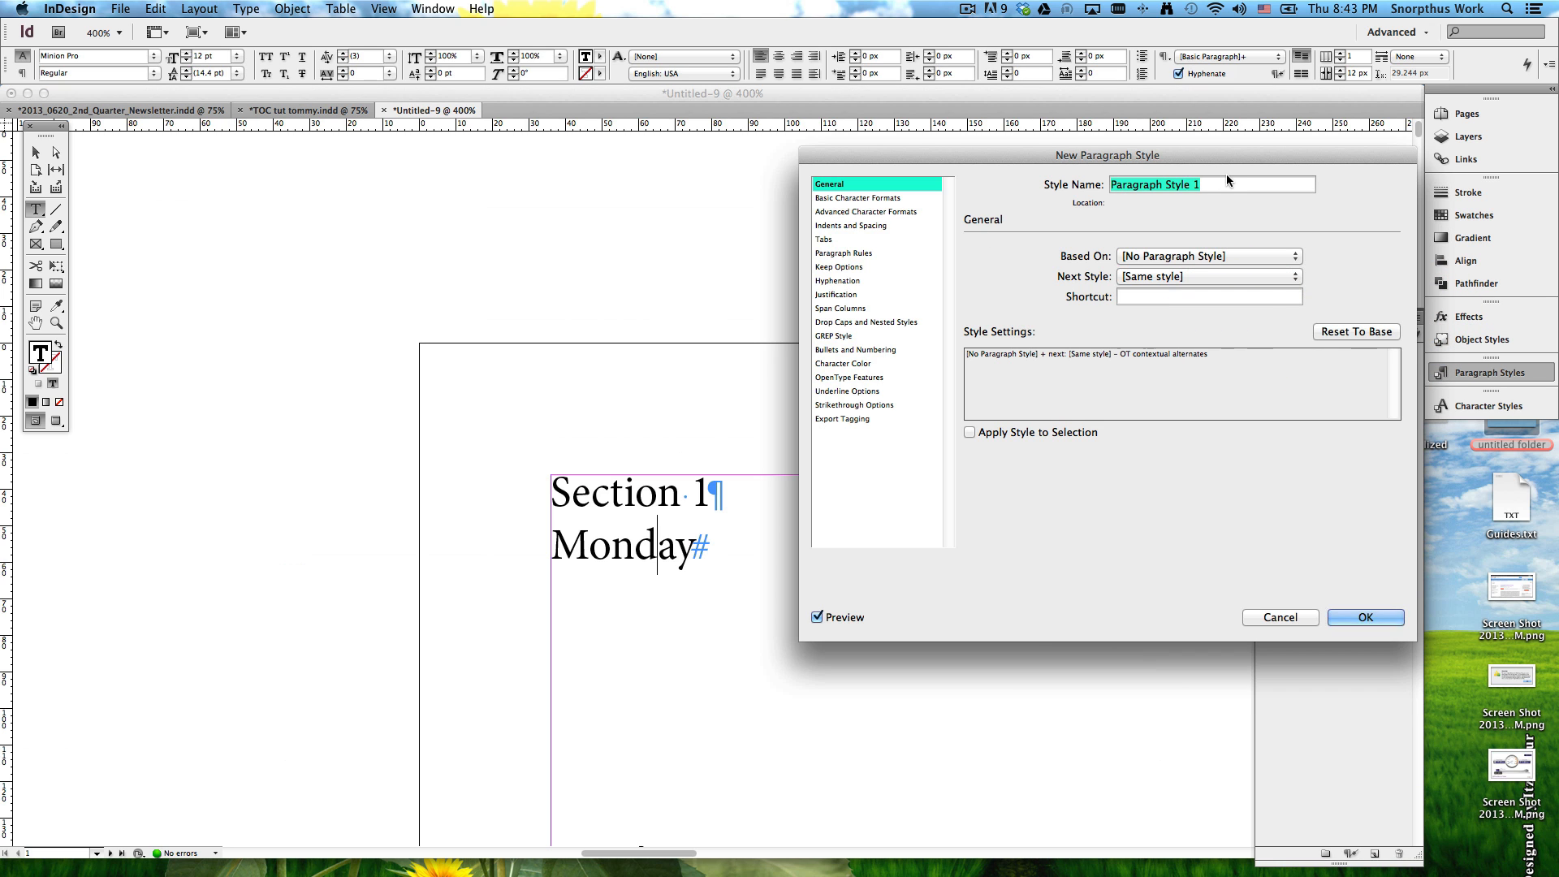
triple_click(1206, 187)
key(shift)
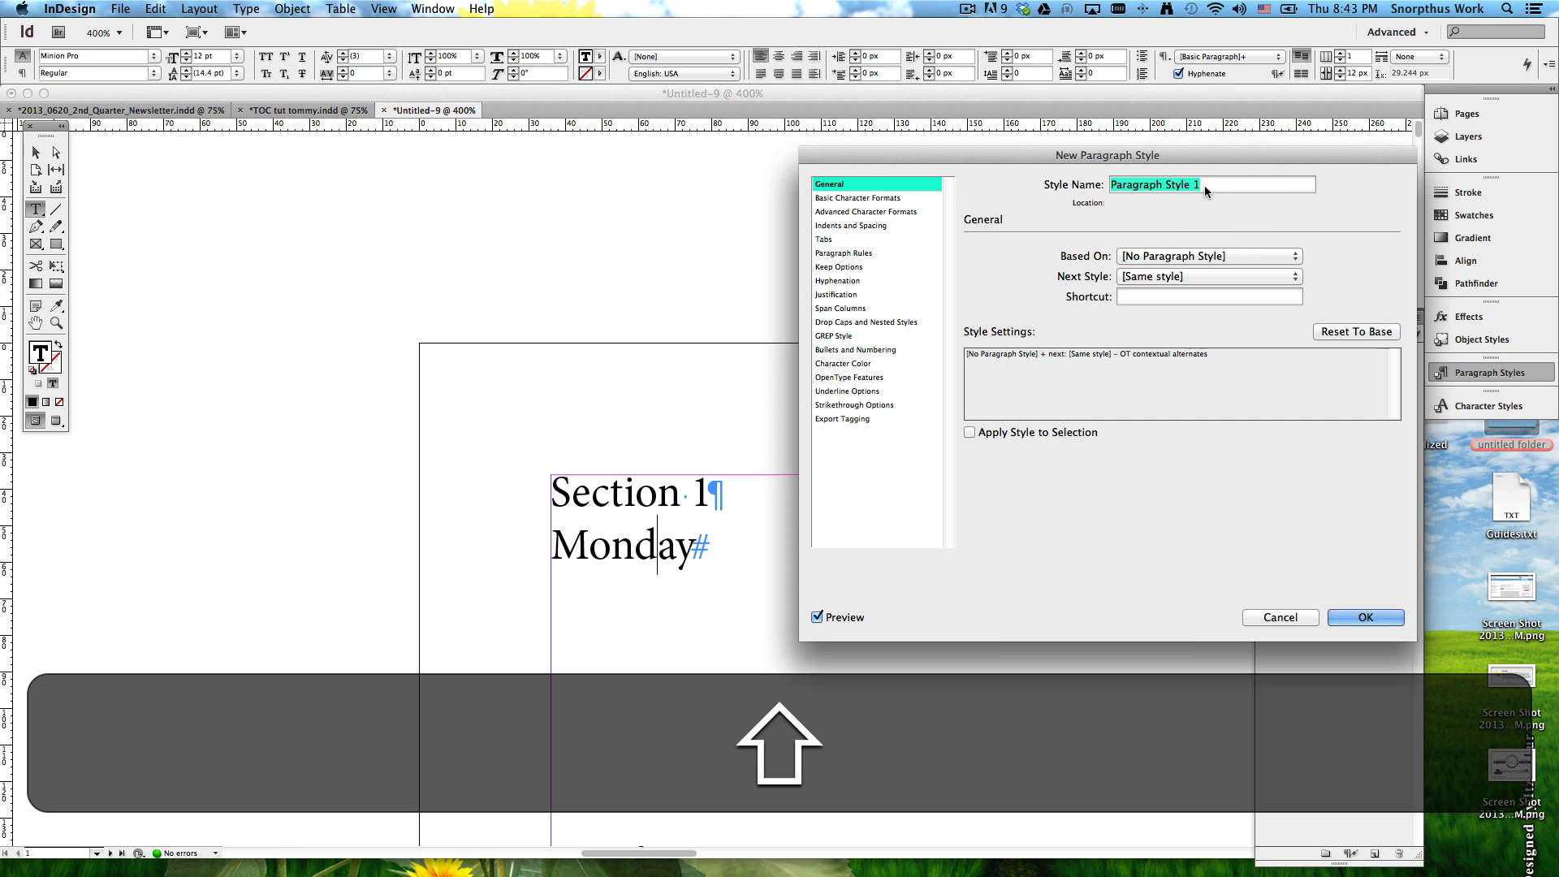
text(Subhead)
key(Return)
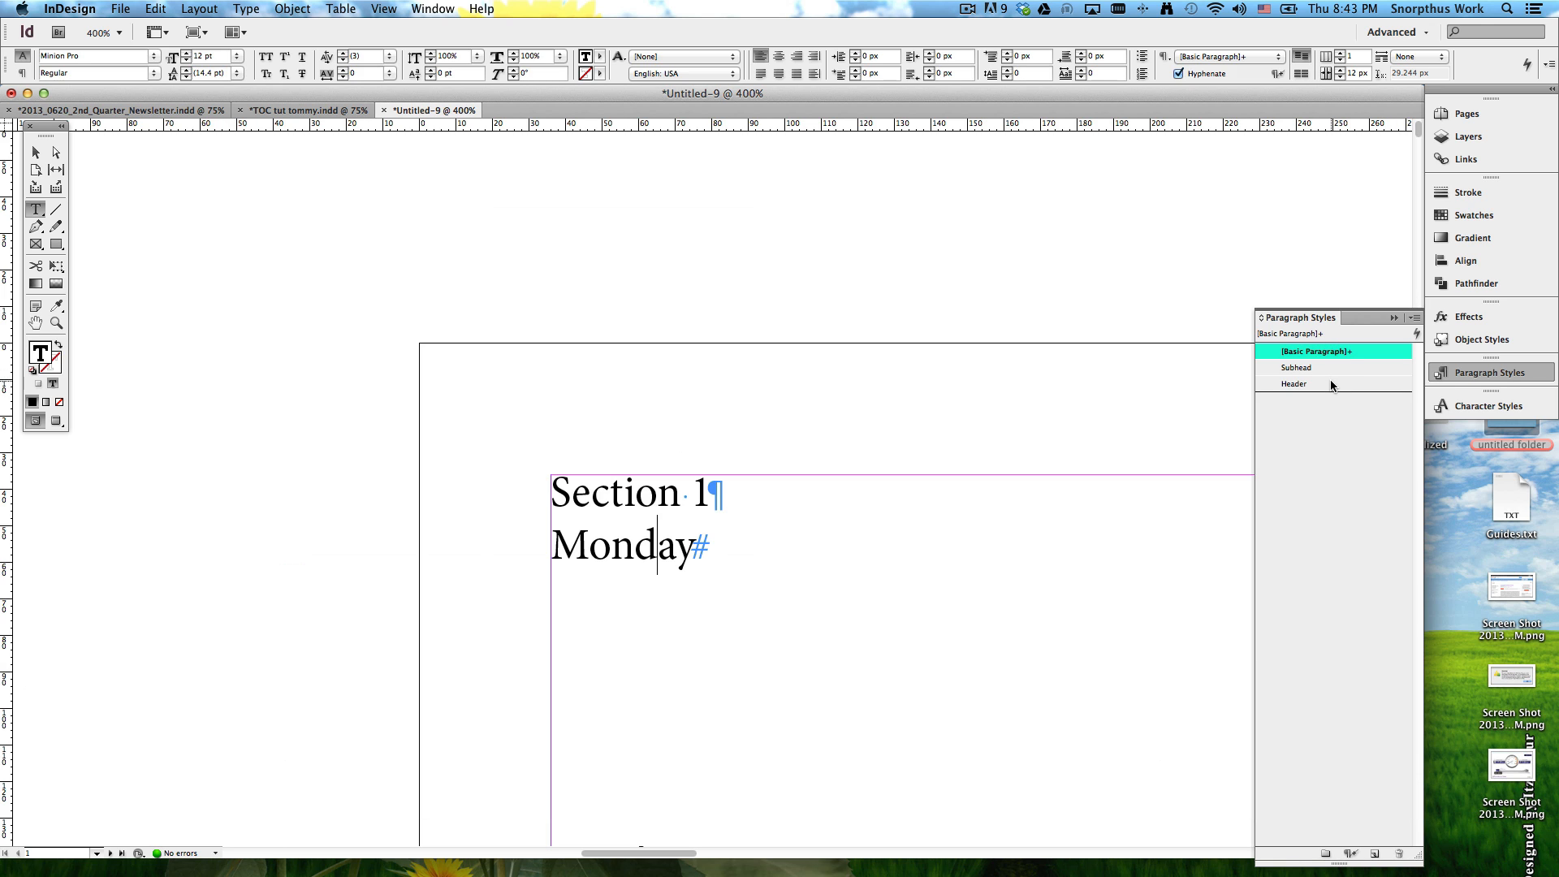
Step: Reorder the paragraph styles so Header sits above Subhead, and apply Subhead to the "Monday" line on page 1
drag(1304, 387, 1293, 365)
click(662, 556)
click(1358, 383)
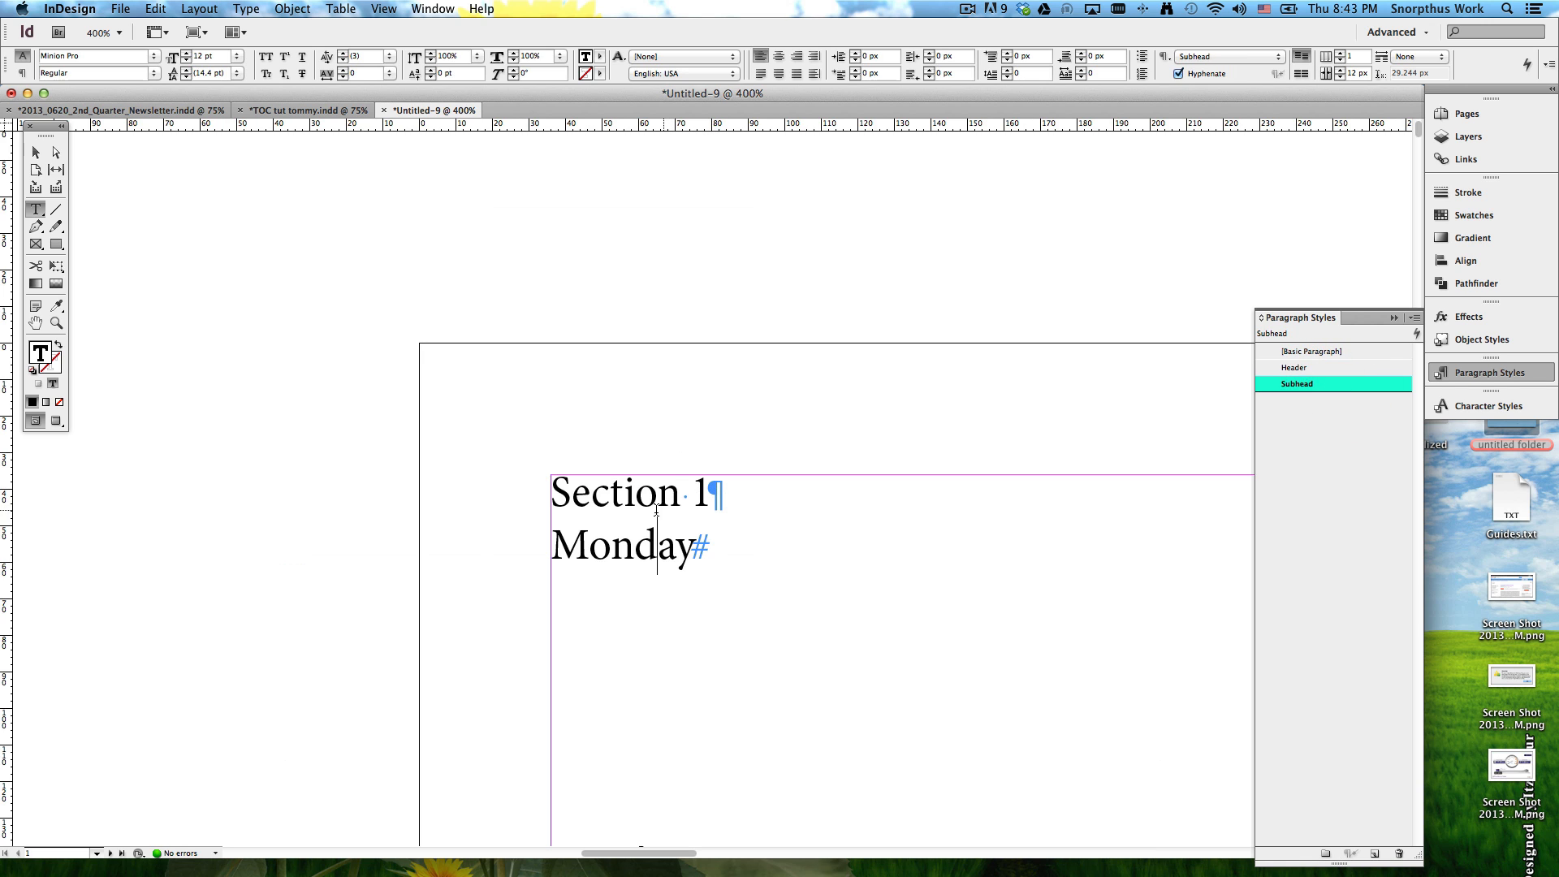
click(615, 545)
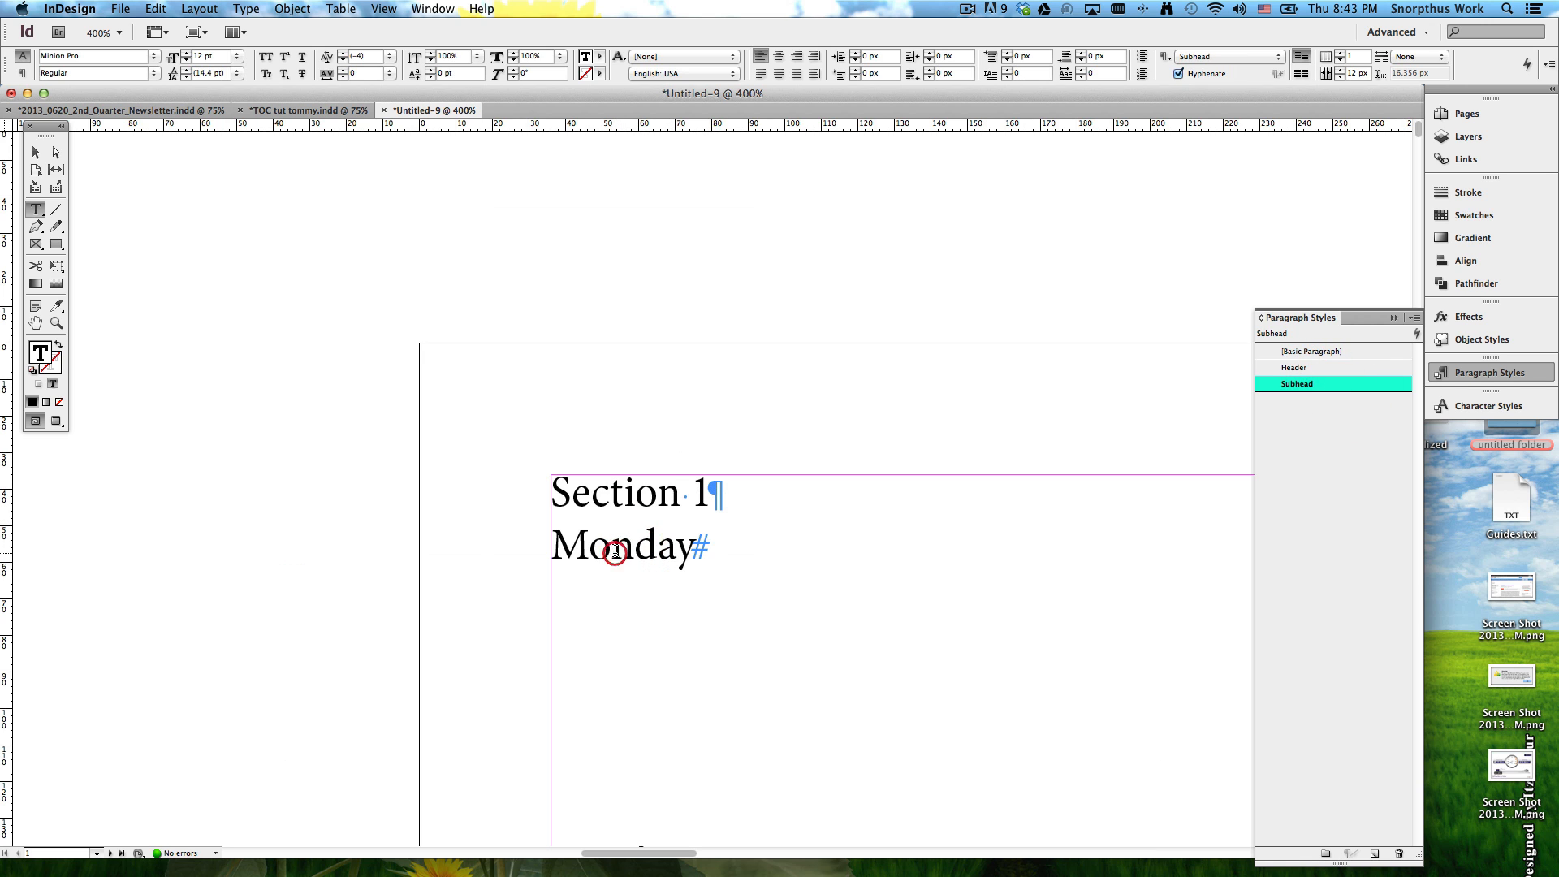
click(1322, 386)
Step: Check the style of the "Section 1" heading and look at the Header paragraph style's options
click(611, 495)
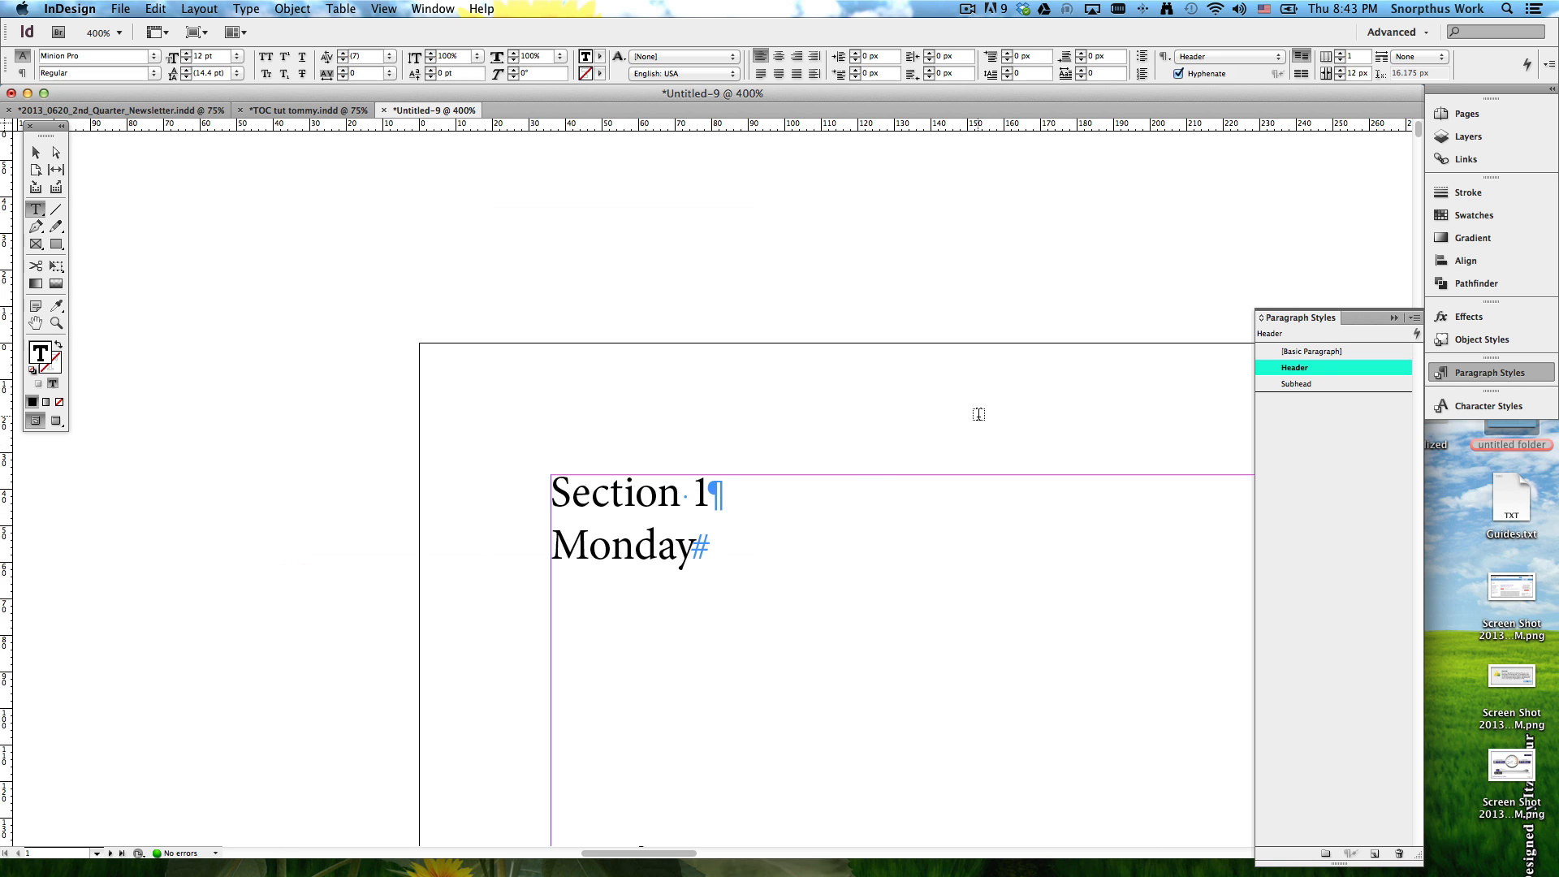
double_click(1312, 372)
click(1294, 619)
Step: Apply the Subhead paragraph style to the "Tuesday" heading on page 2
scroll(1137, 487, down, 2)
scroll(1137, 487, right, 5)
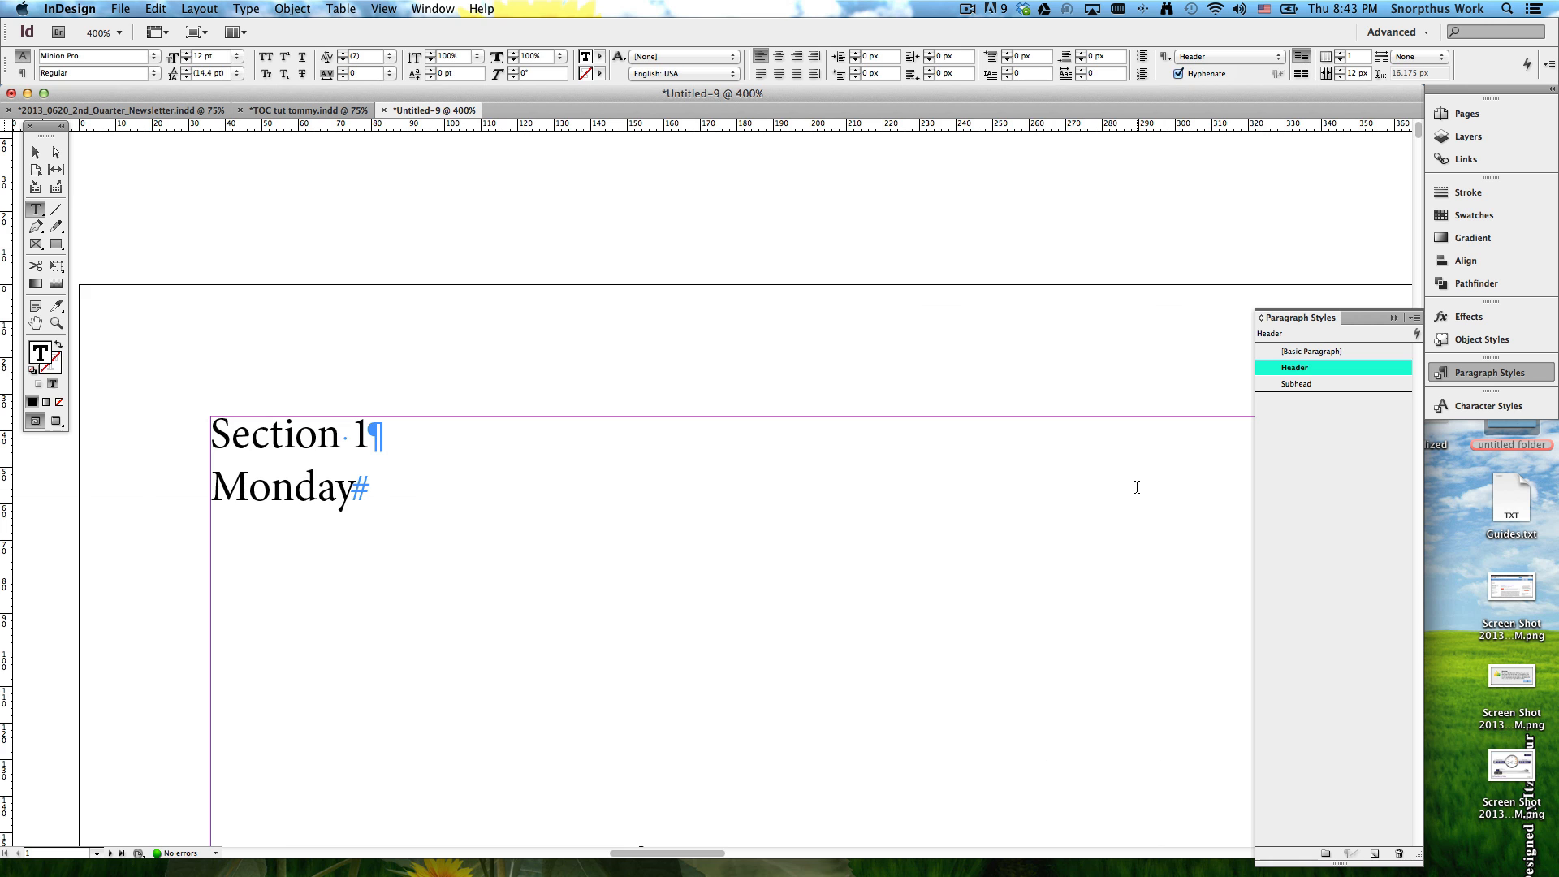
key(super)
key(super+minus)
key(super+minus)
key(super+minus)
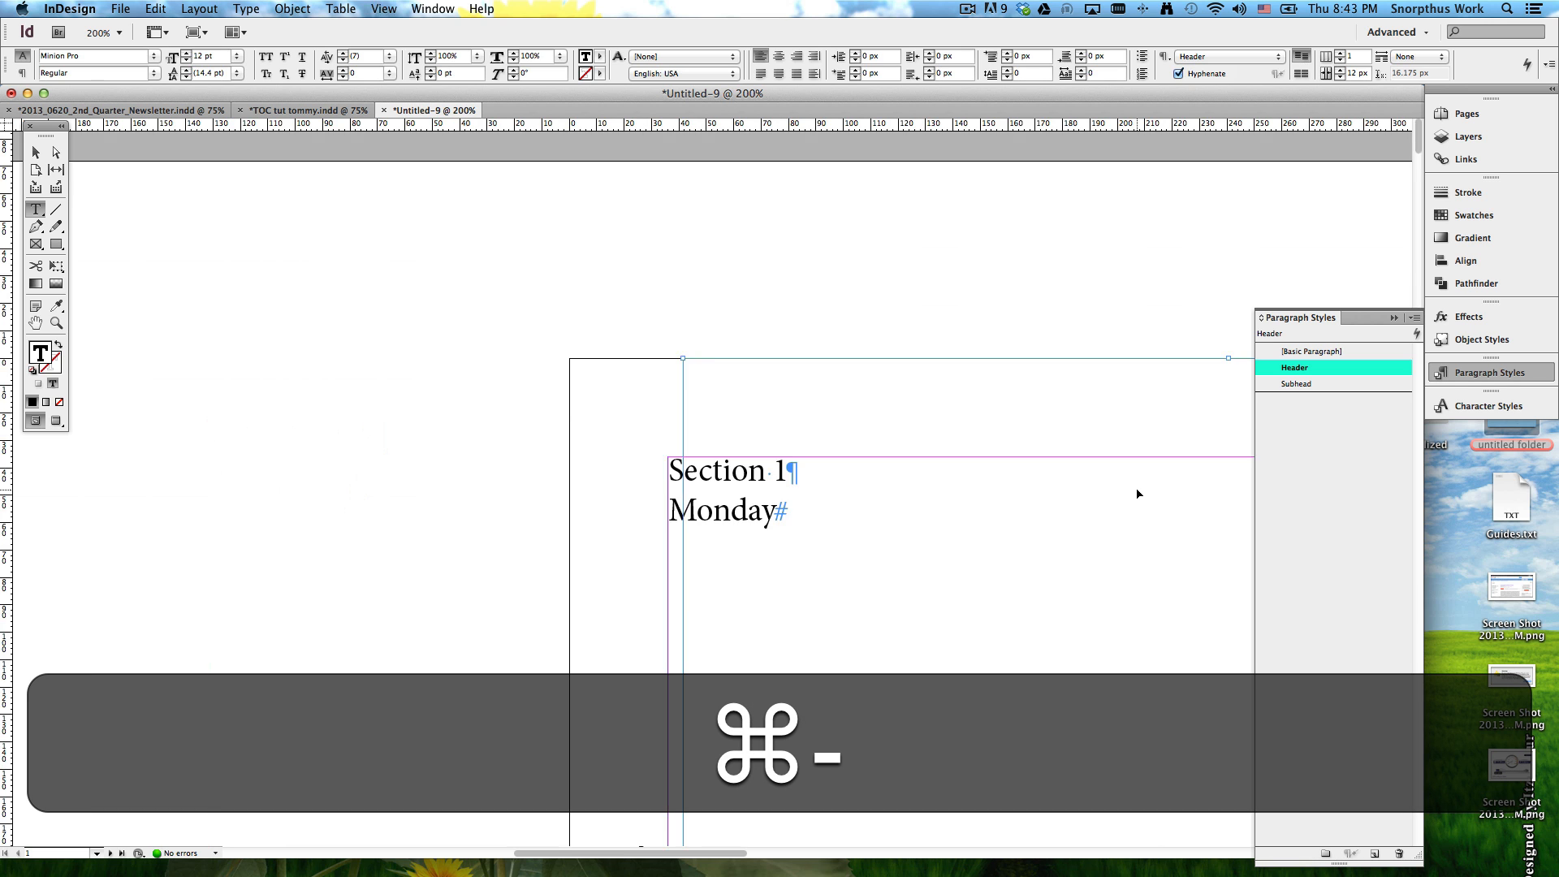
key(super+minus)
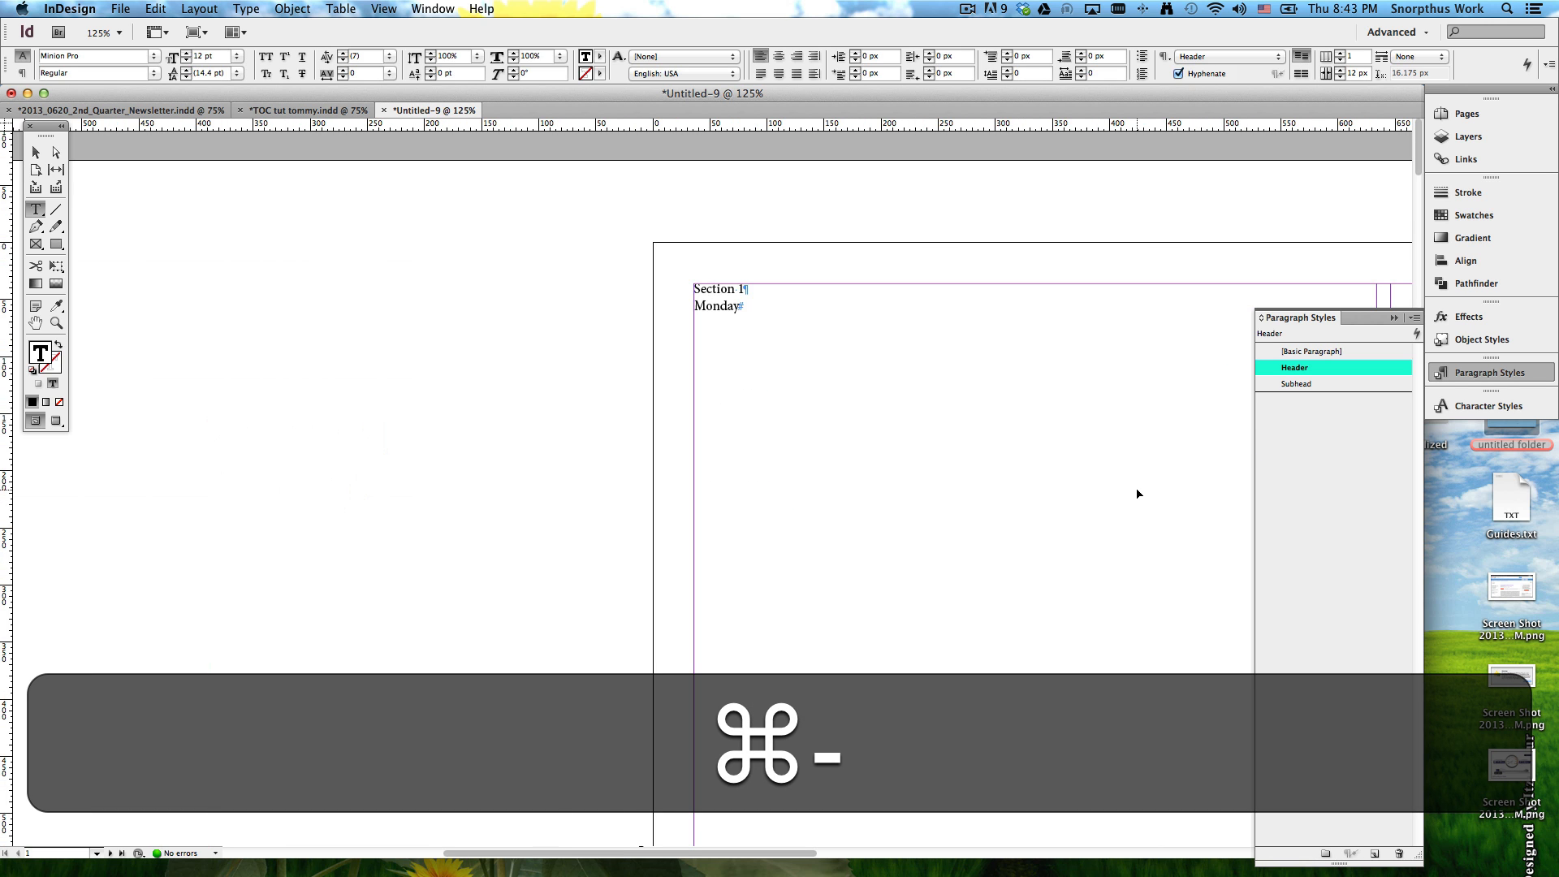
key(super+minus)
key(super+minus)
key(super+minus)
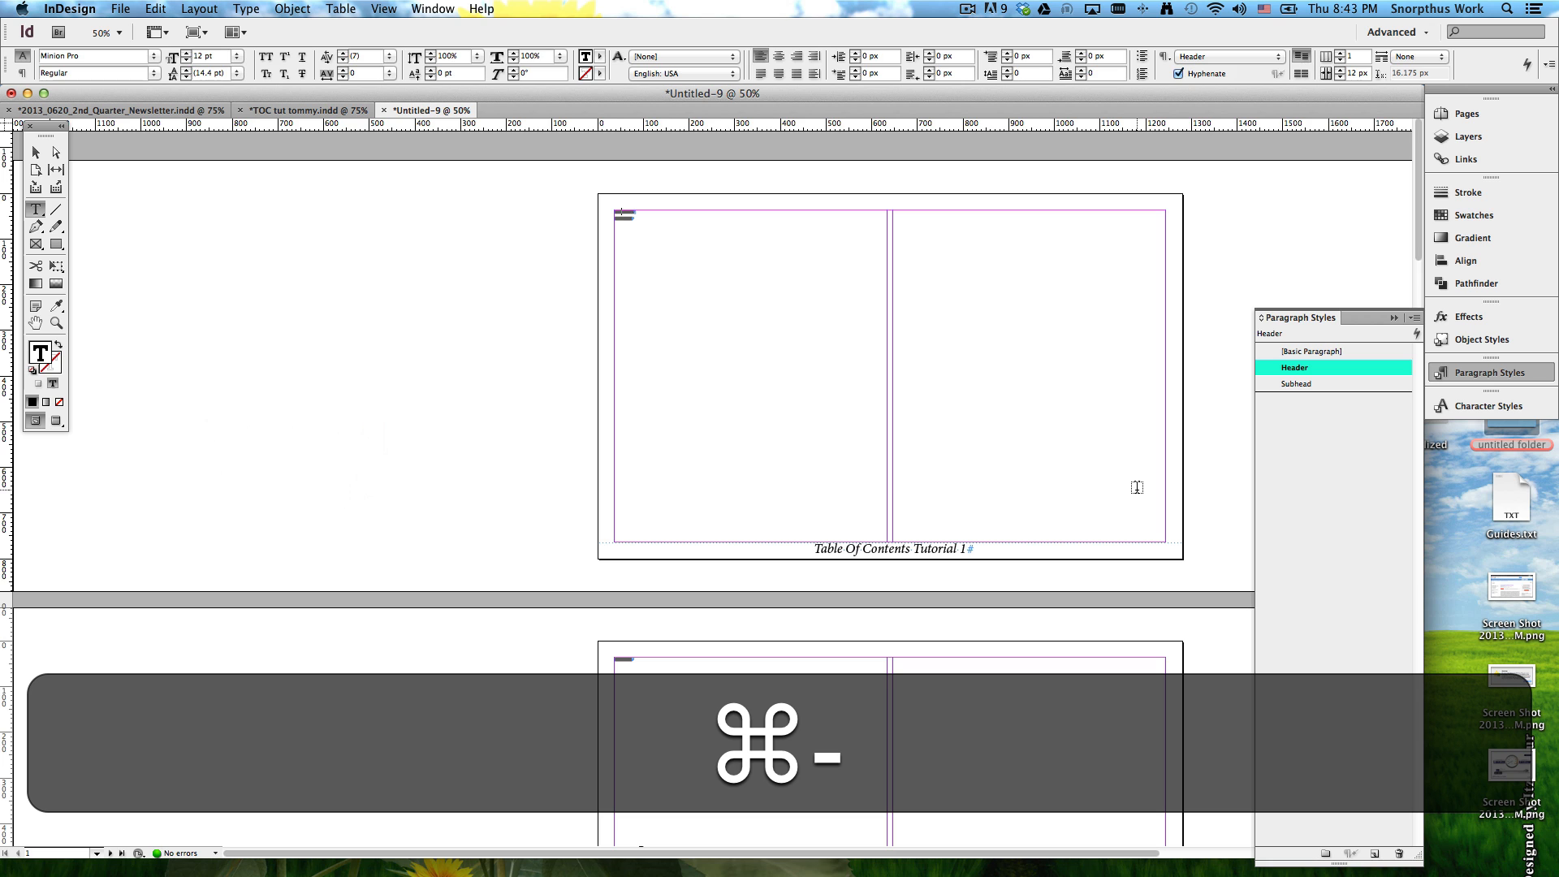
key(super+space)
mouse_move(417, 392)
mouse_down()
mouse_move(438, 424)
mouse_move(436, 386)
mouse_up()
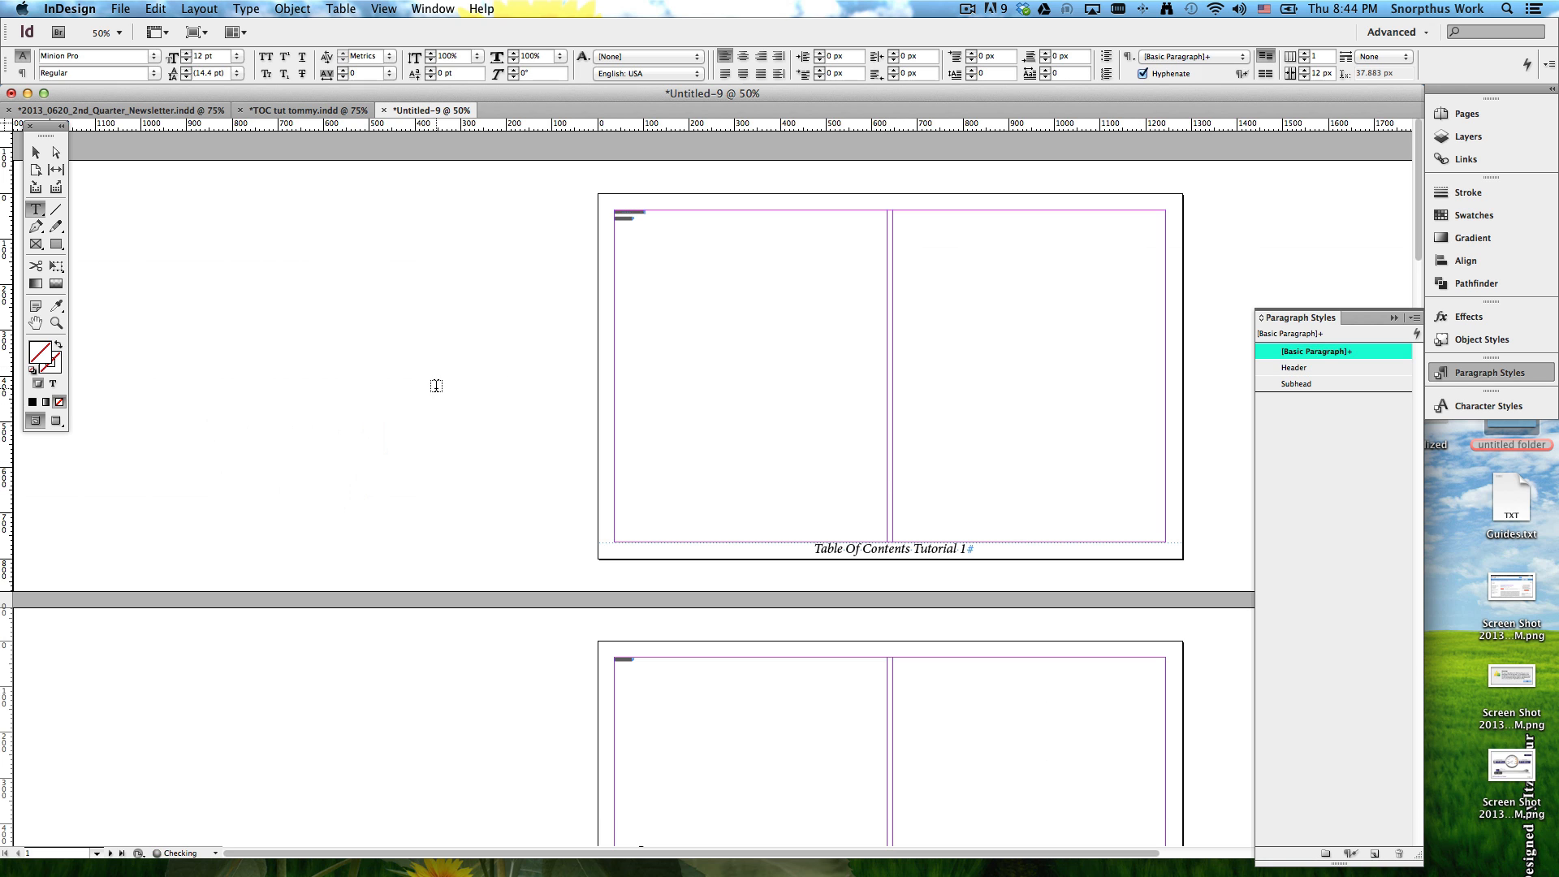
click(35, 152)
key(space)
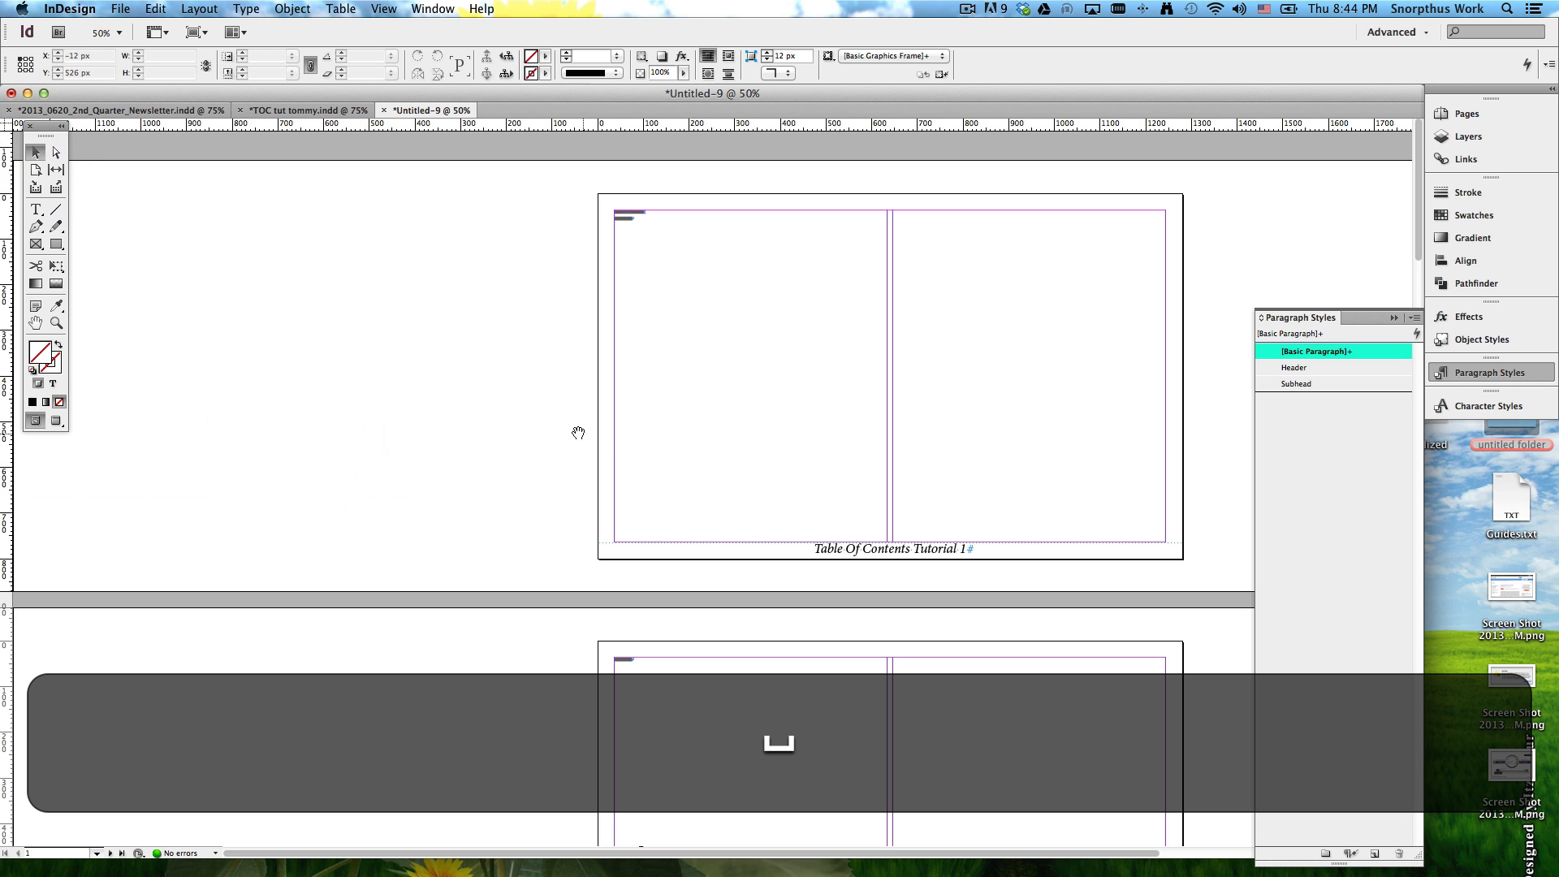
key(space)
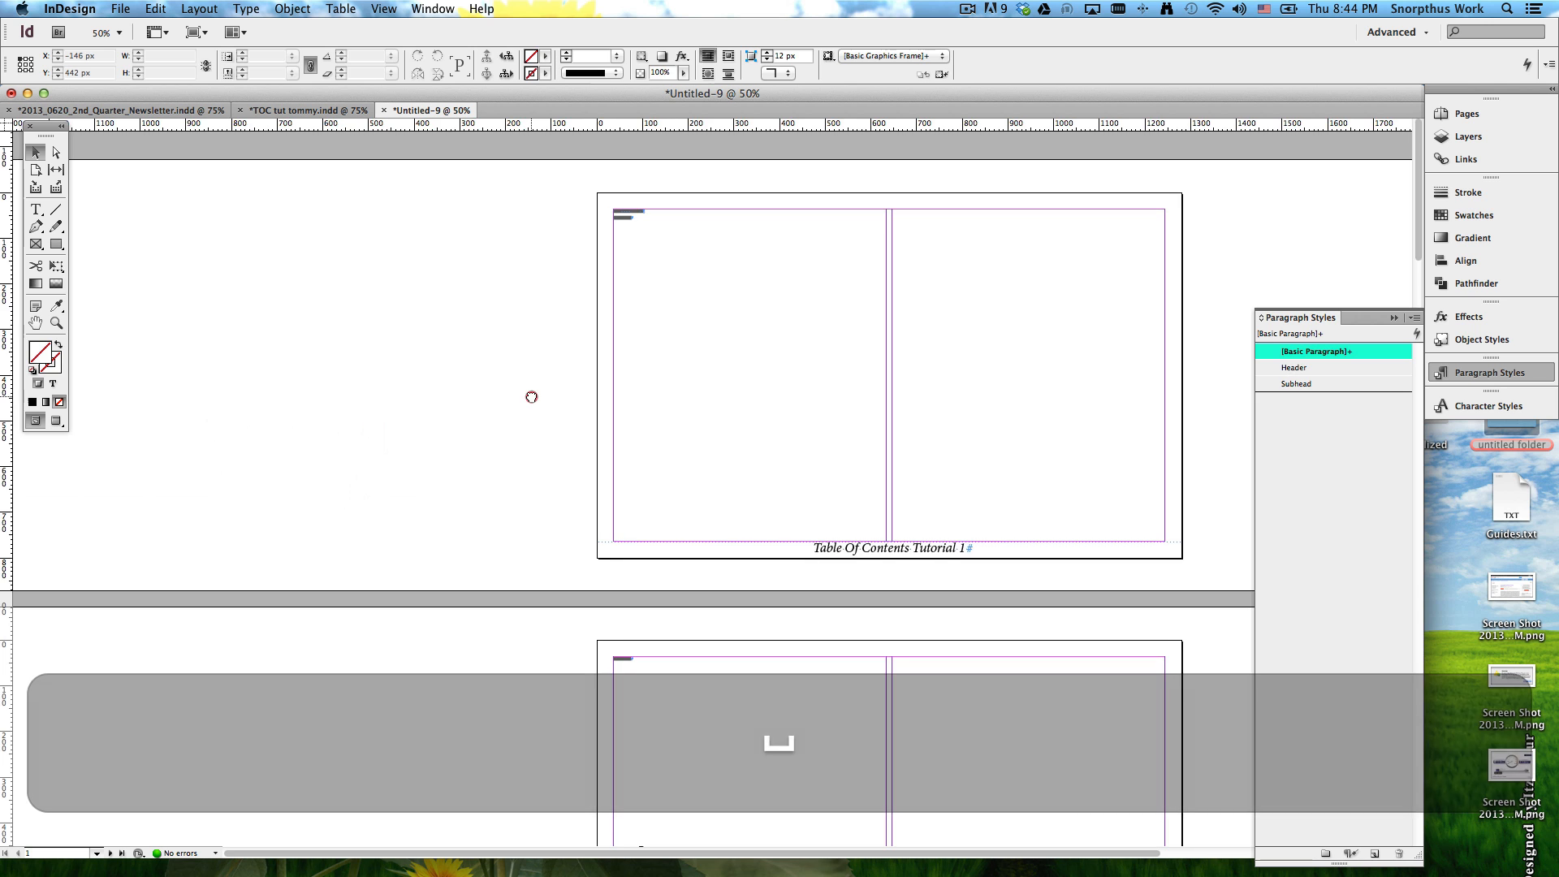
drag(529, 393, 393, 192)
key(space)
drag(396, 462, 376, 285)
key(super+equal)
key(super+equal)
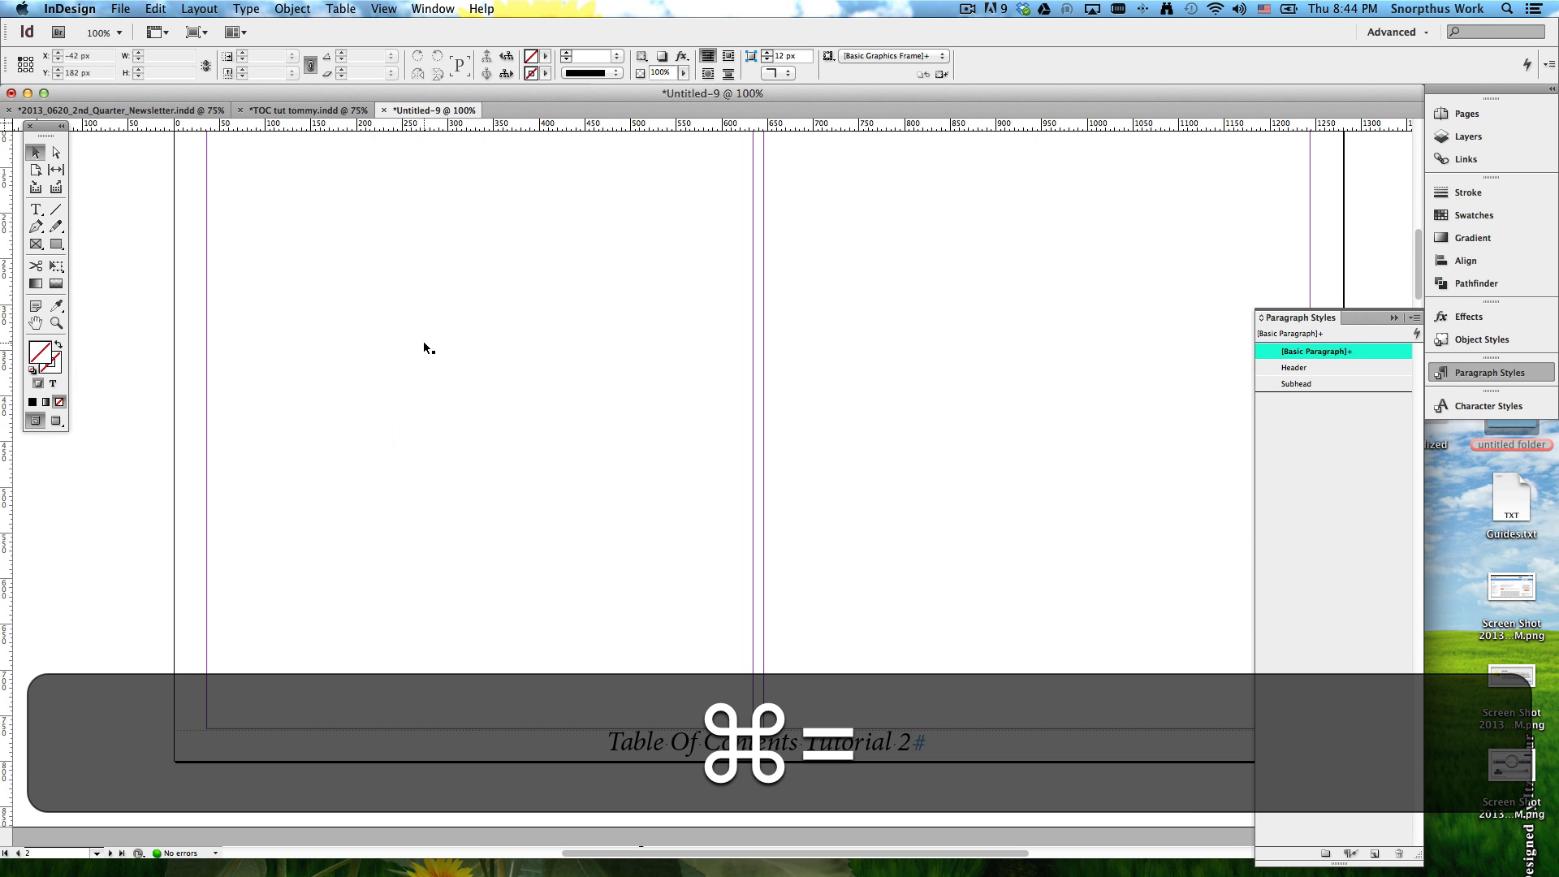
key(space)
drag(245, 255, 263, 402)
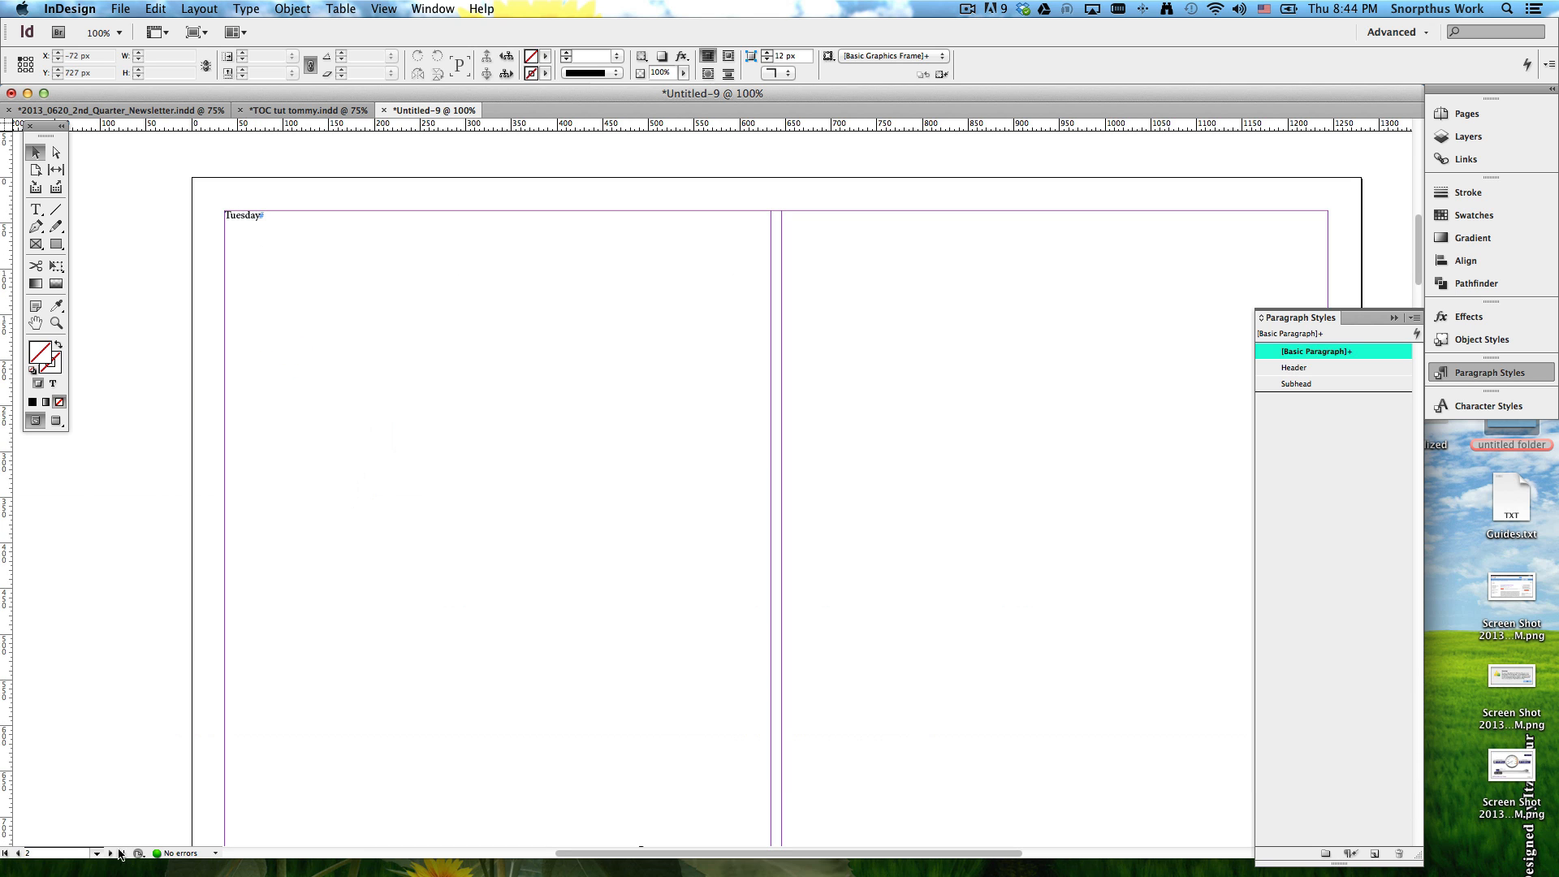
key(t)
click(245, 215)
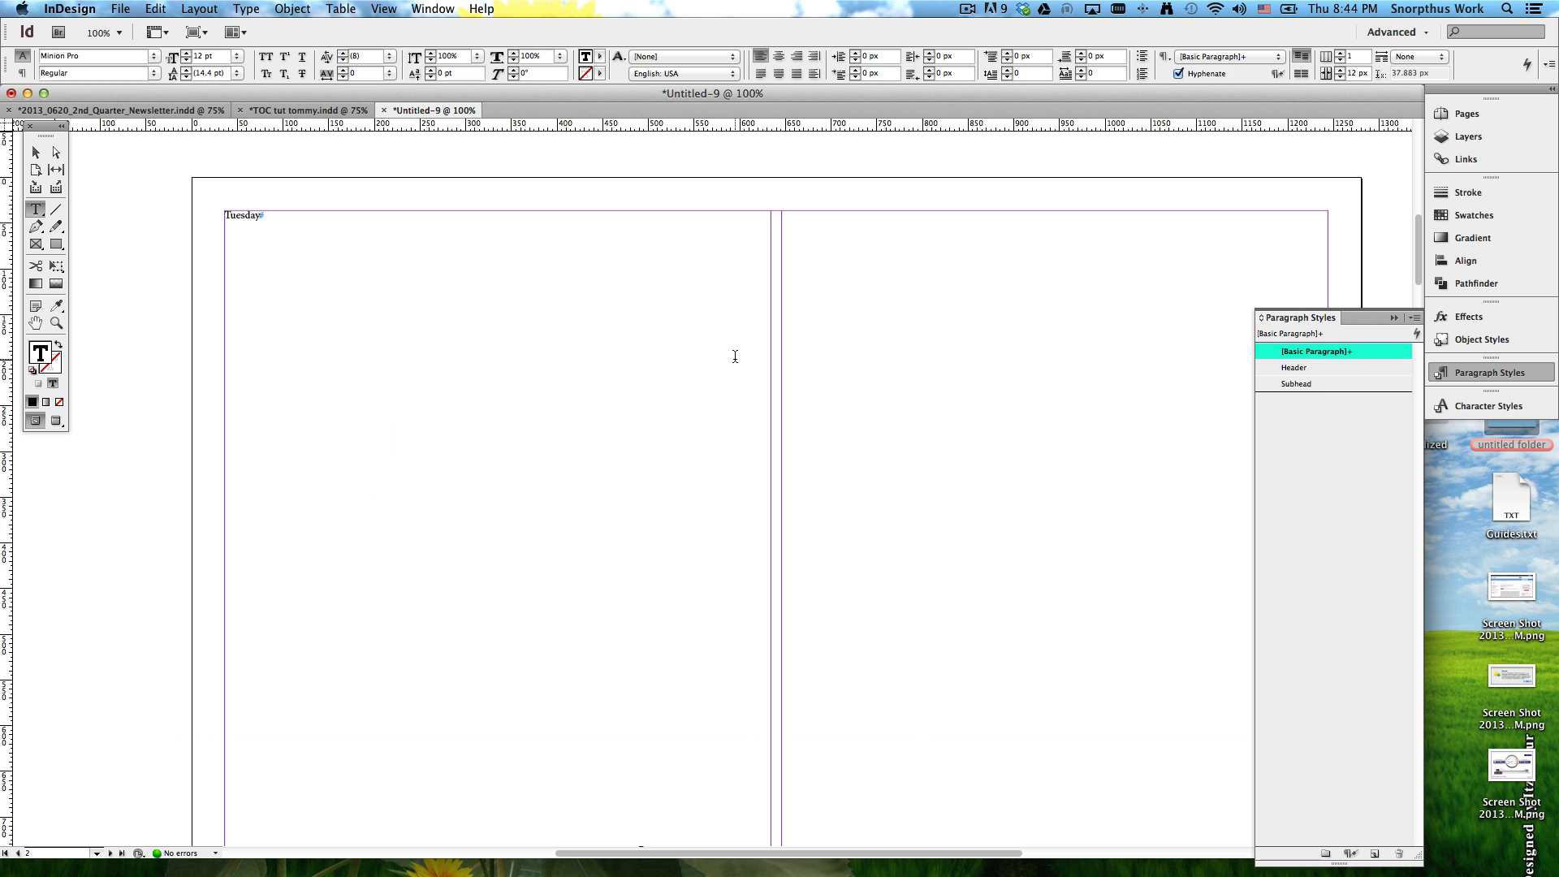
click(1296, 383)
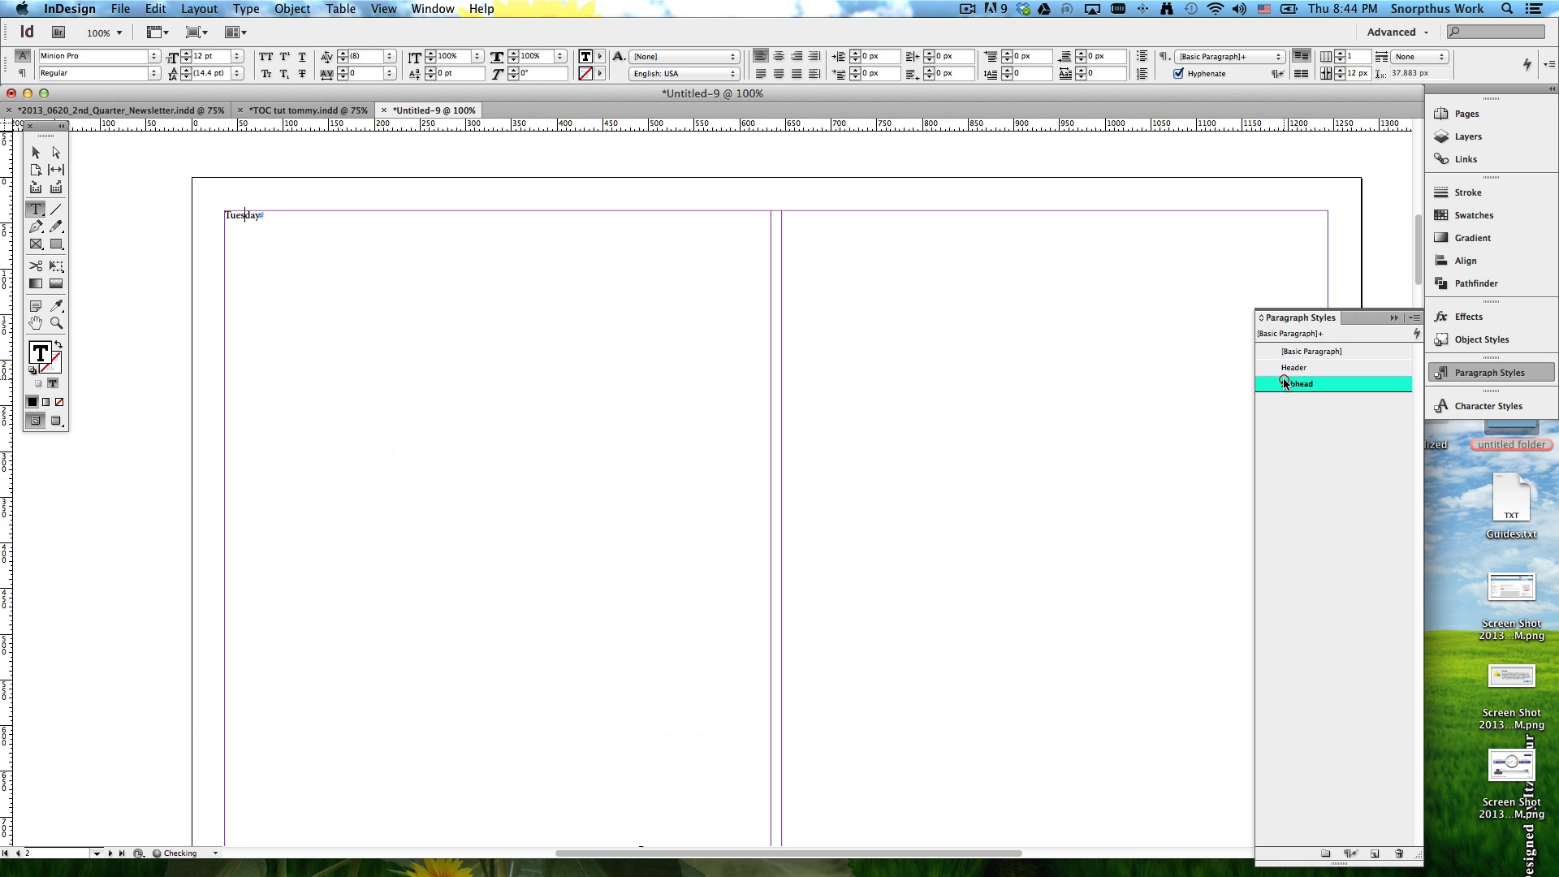
Step: On page 3, apply the Header paragraph style to "Section 2" and the Subhead style to "Wednesday"
scroll(625, 422, down, 10)
scroll(626, 423, right, 2)
scroll(625, 423, down, 5)
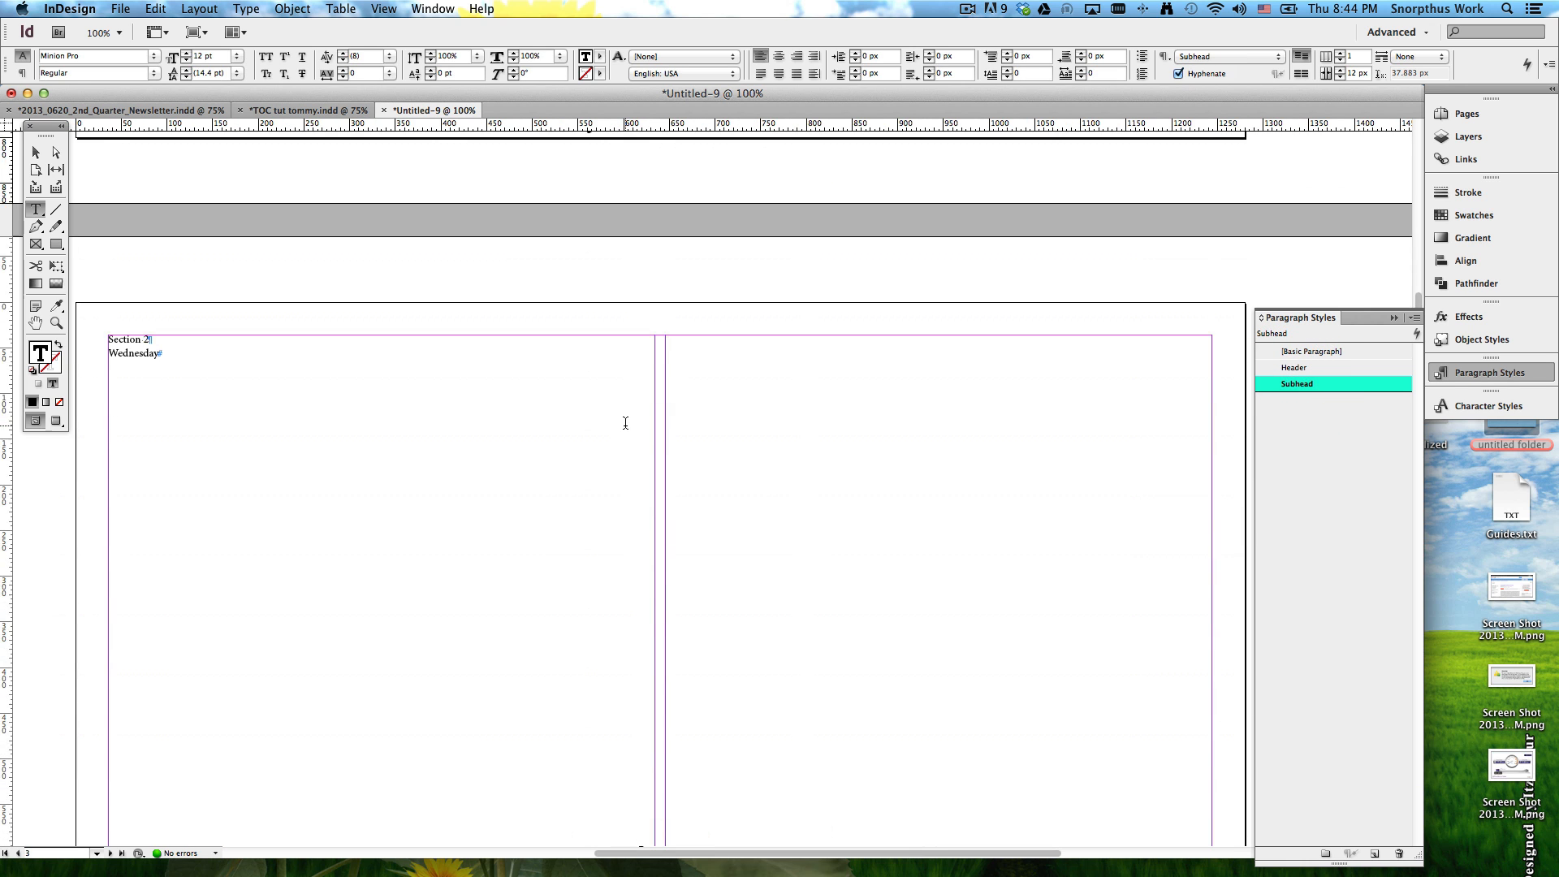
click(134, 341)
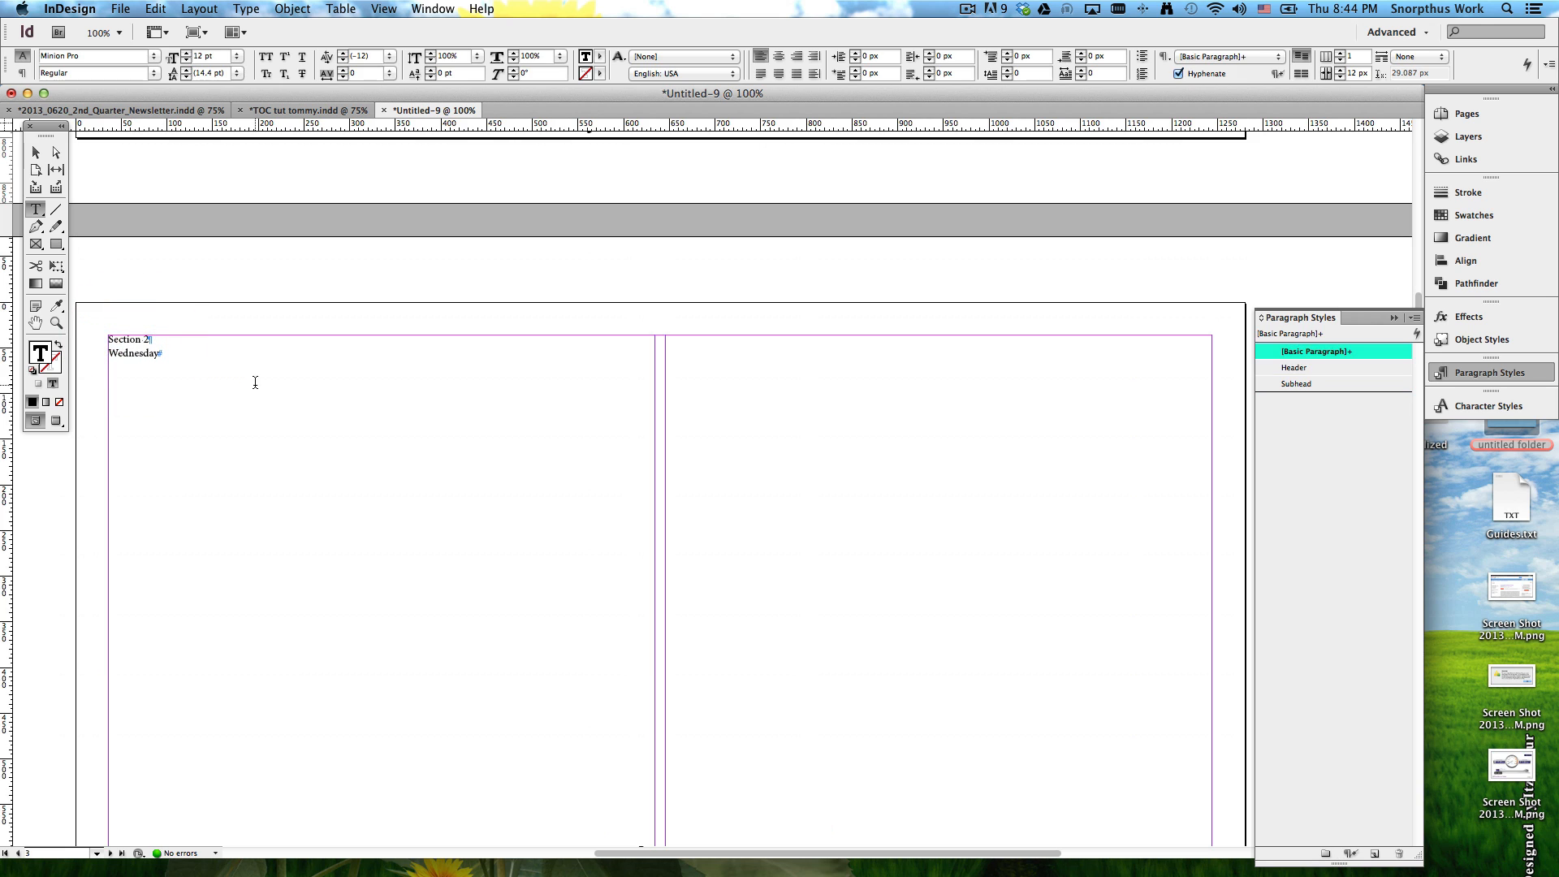
click(1297, 367)
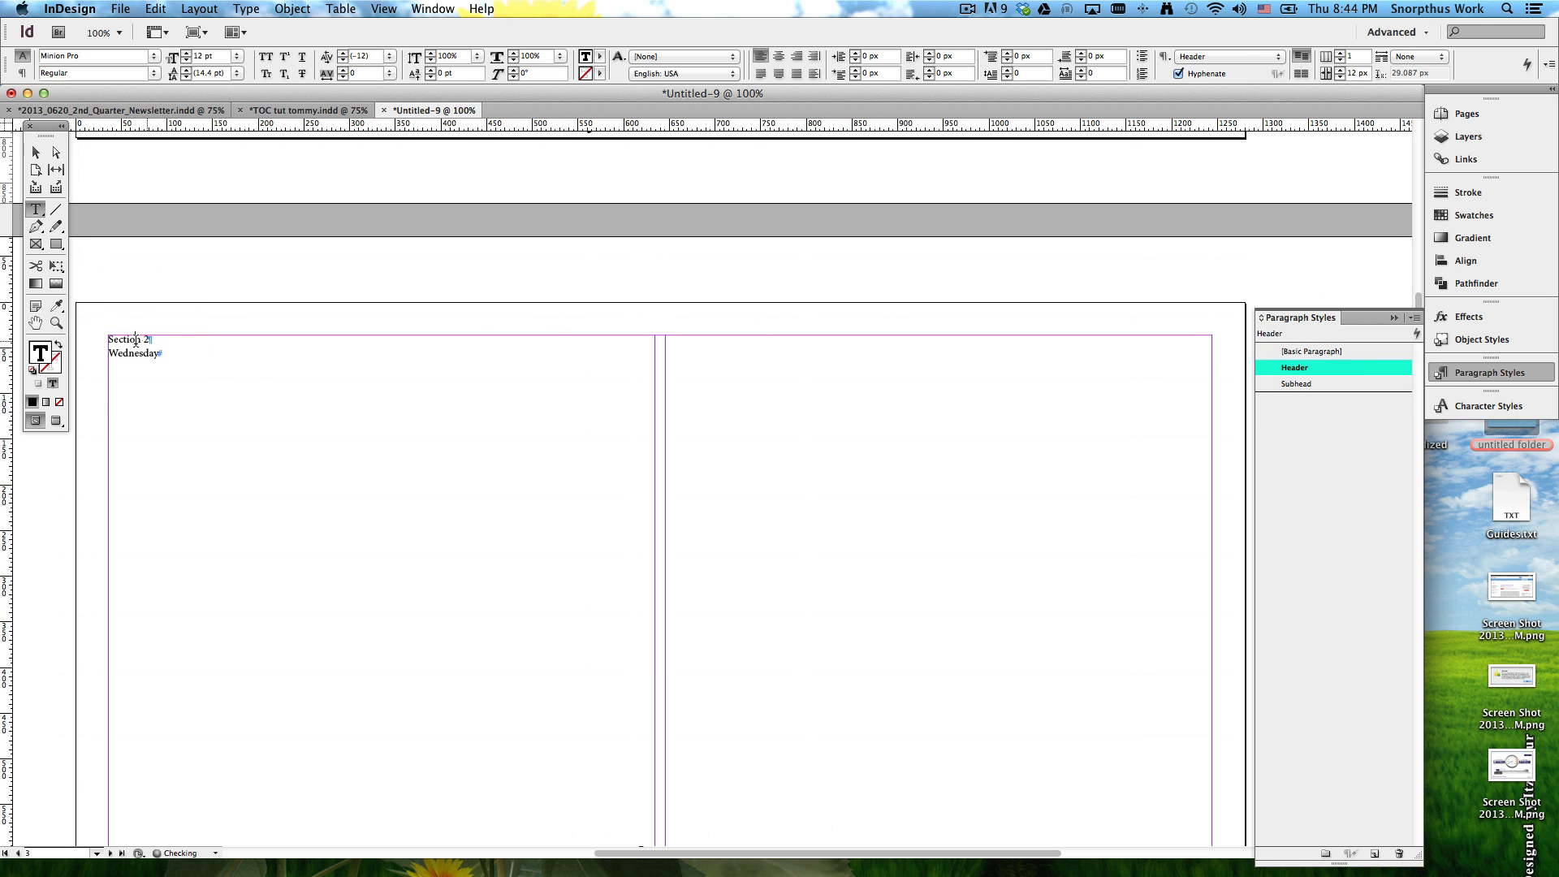
click(129, 354)
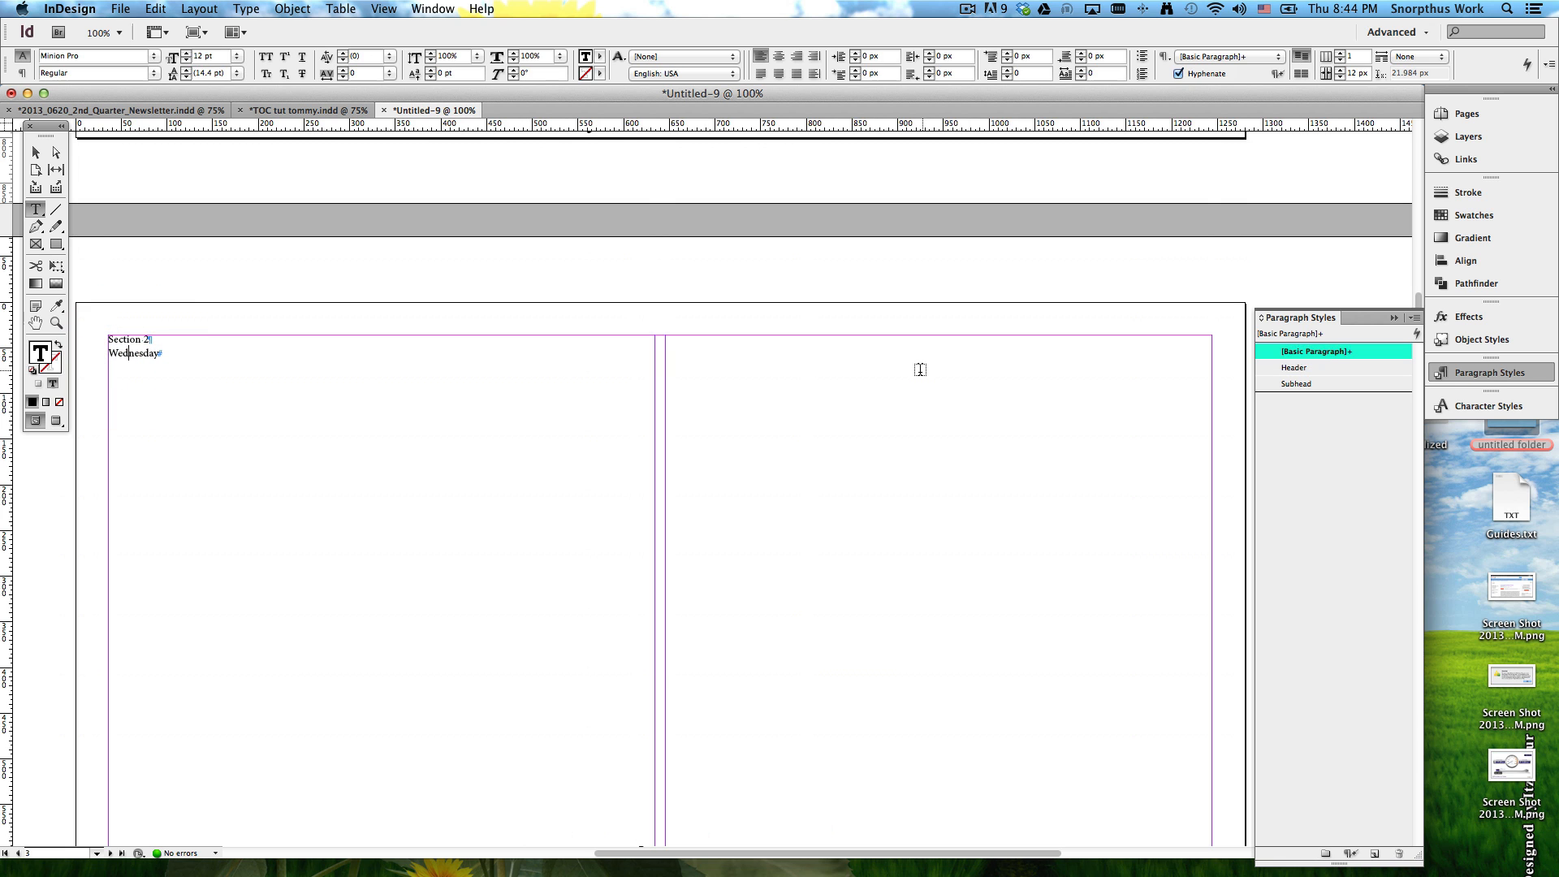
click(1344, 385)
Step: Apply the Subhead paragraph style to the "Thursday" heading on page 4
scroll(644, 441, right, 5)
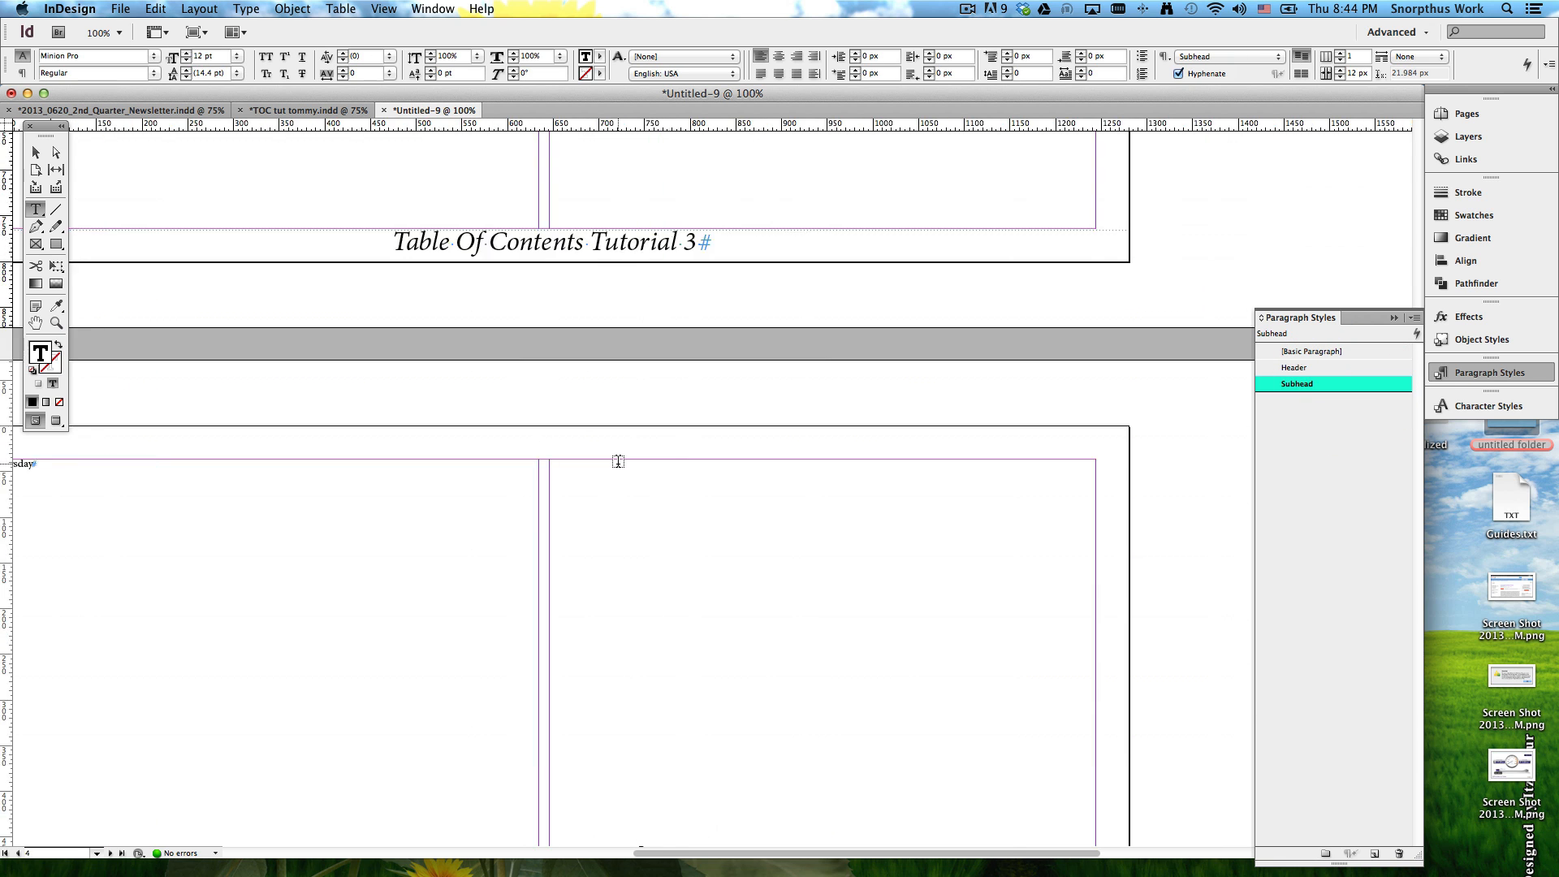
scroll(618, 461, left, 10)
scroll(619, 461, down, 2)
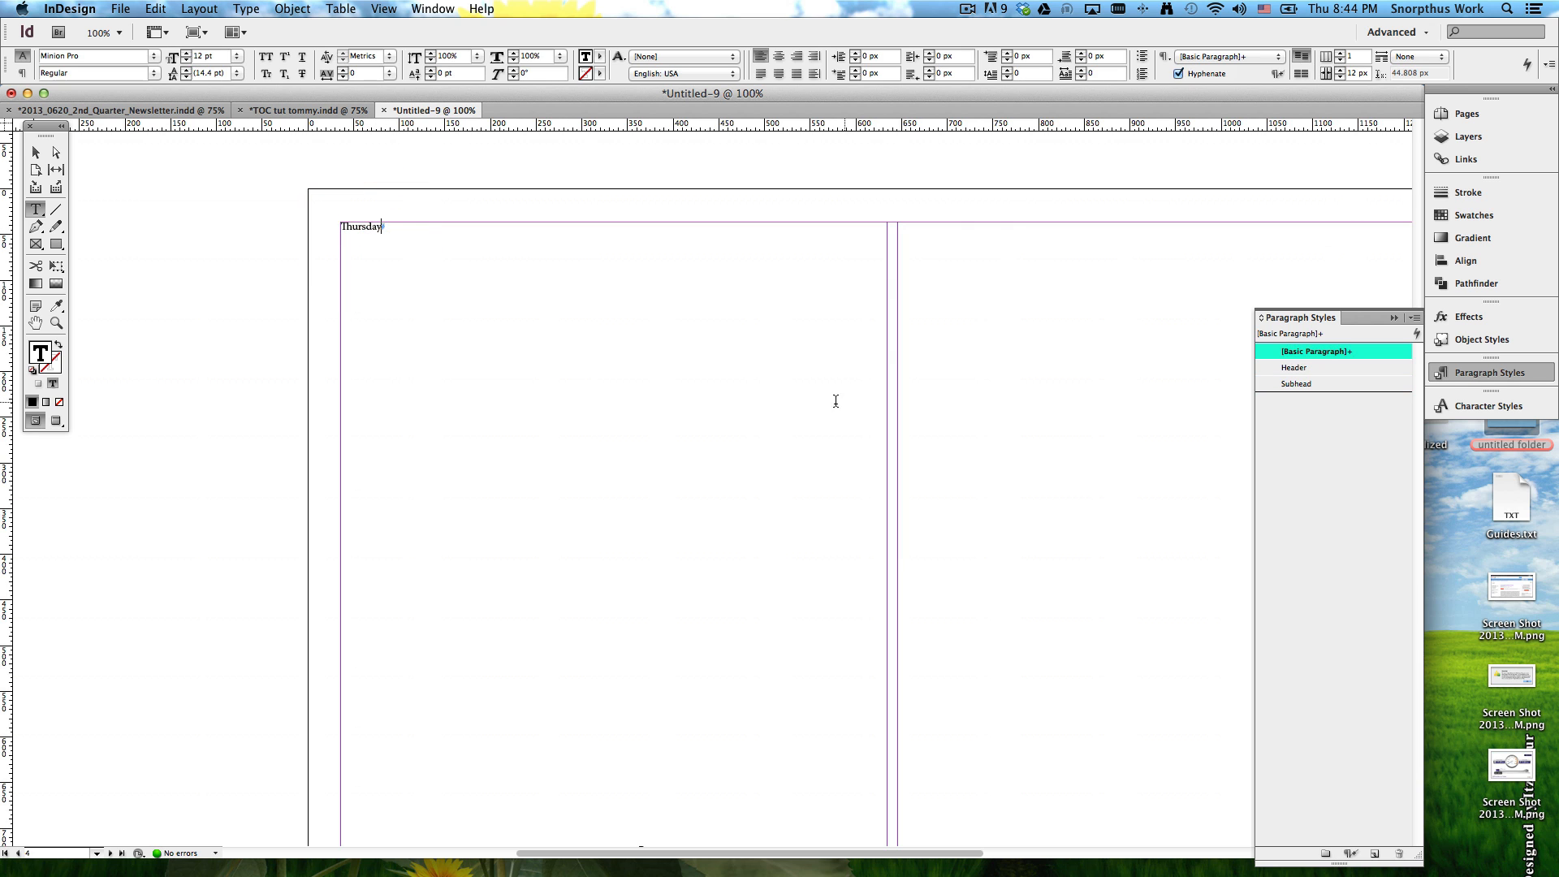
click(1356, 383)
Step: On page 5, apply the Header paragraph style to "Section 3" and the Subhead style to "Friday"
scroll(1007, 406, down, 10)
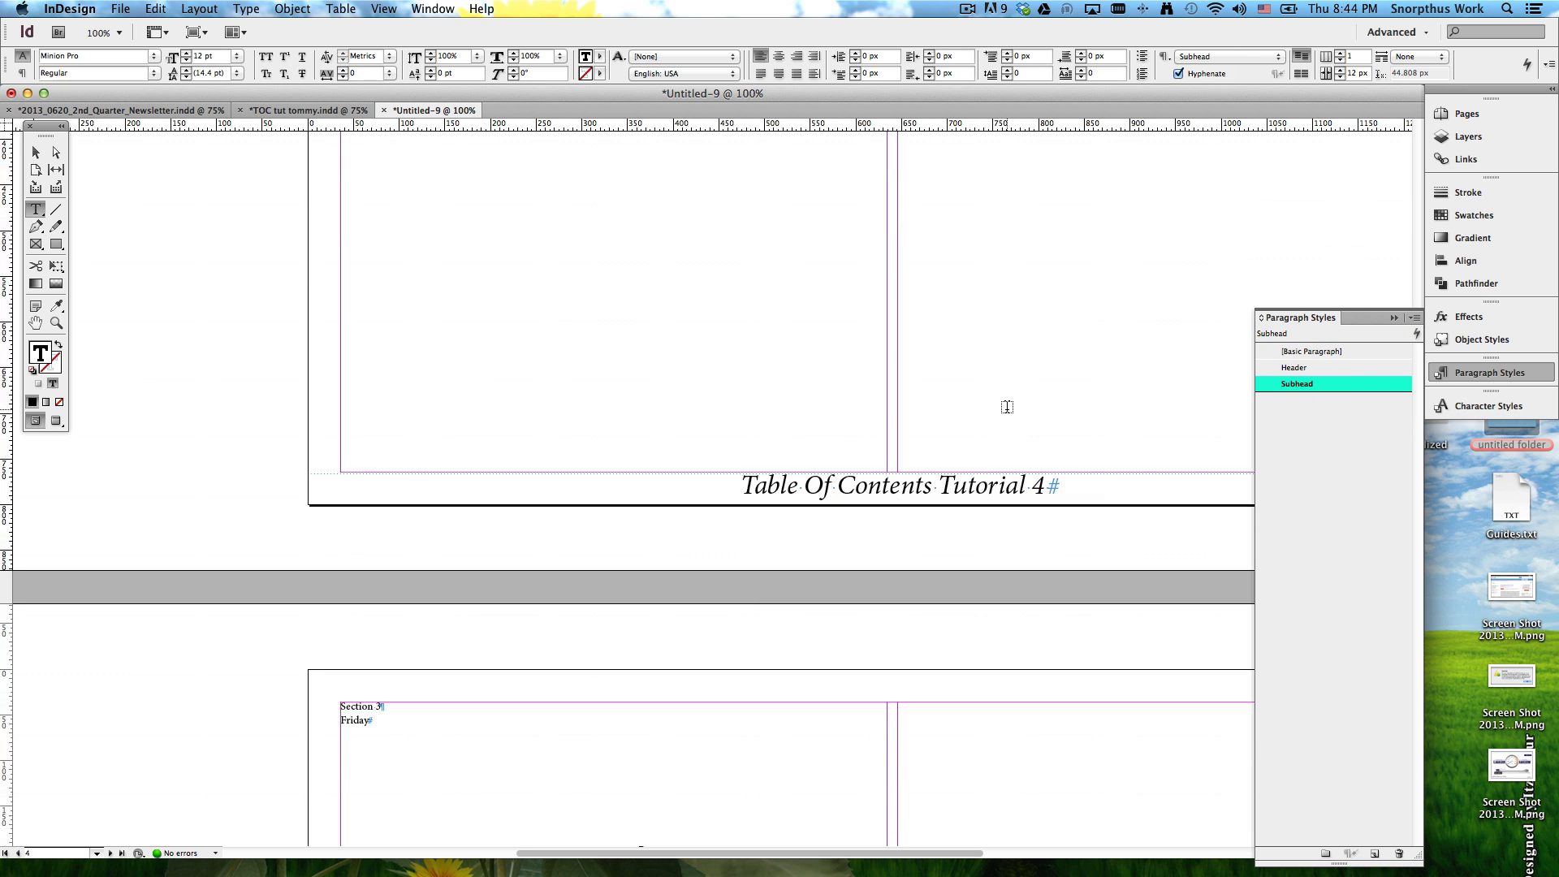
click(367, 237)
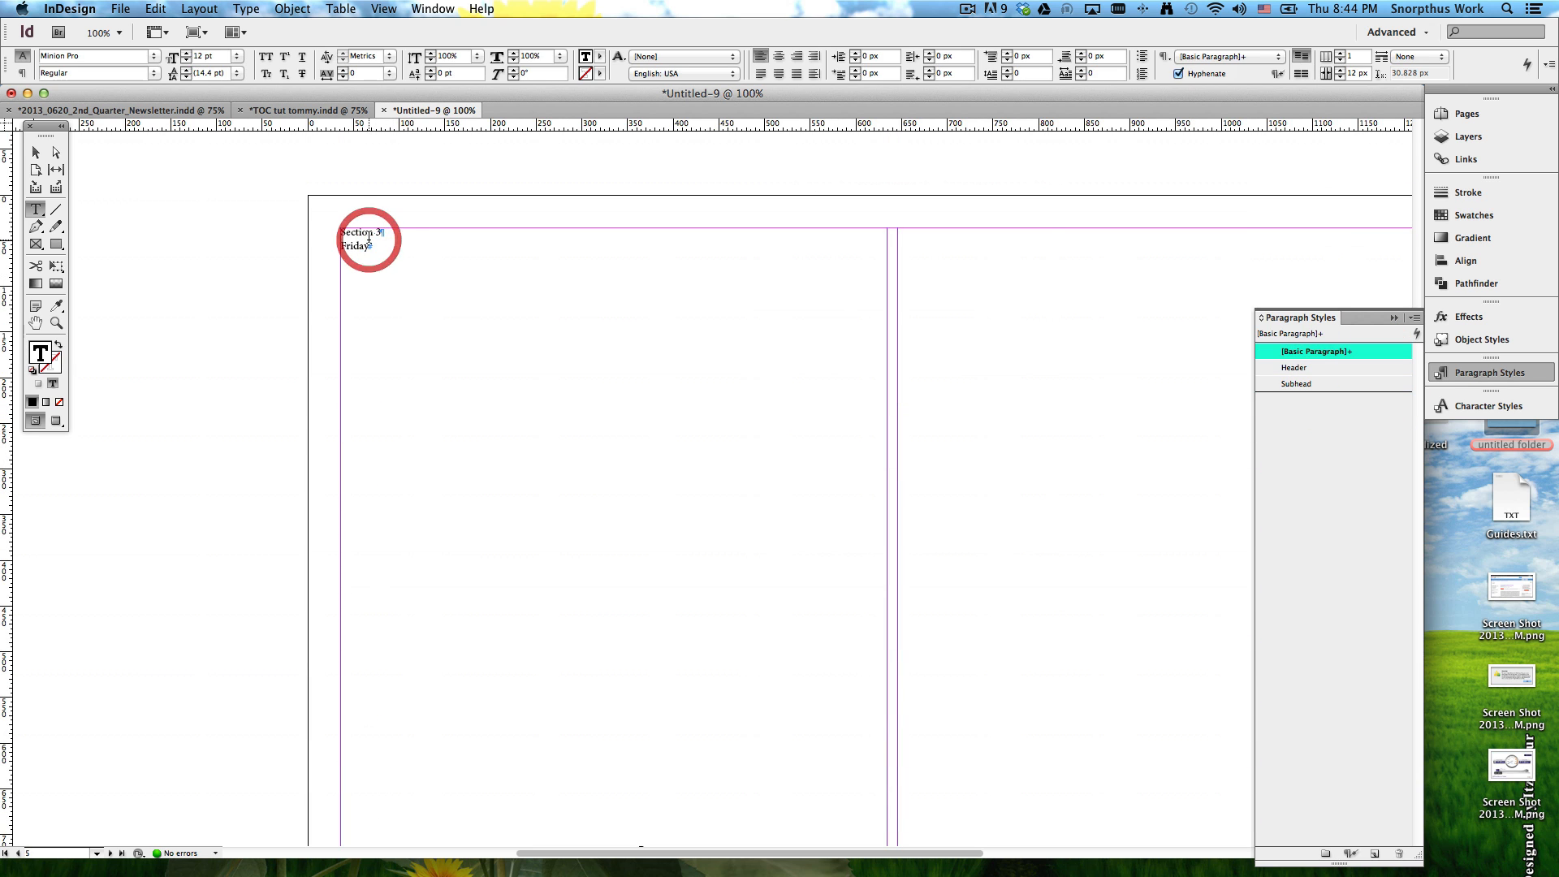
click(369, 235)
click(371, 234)
click(1334, 372)
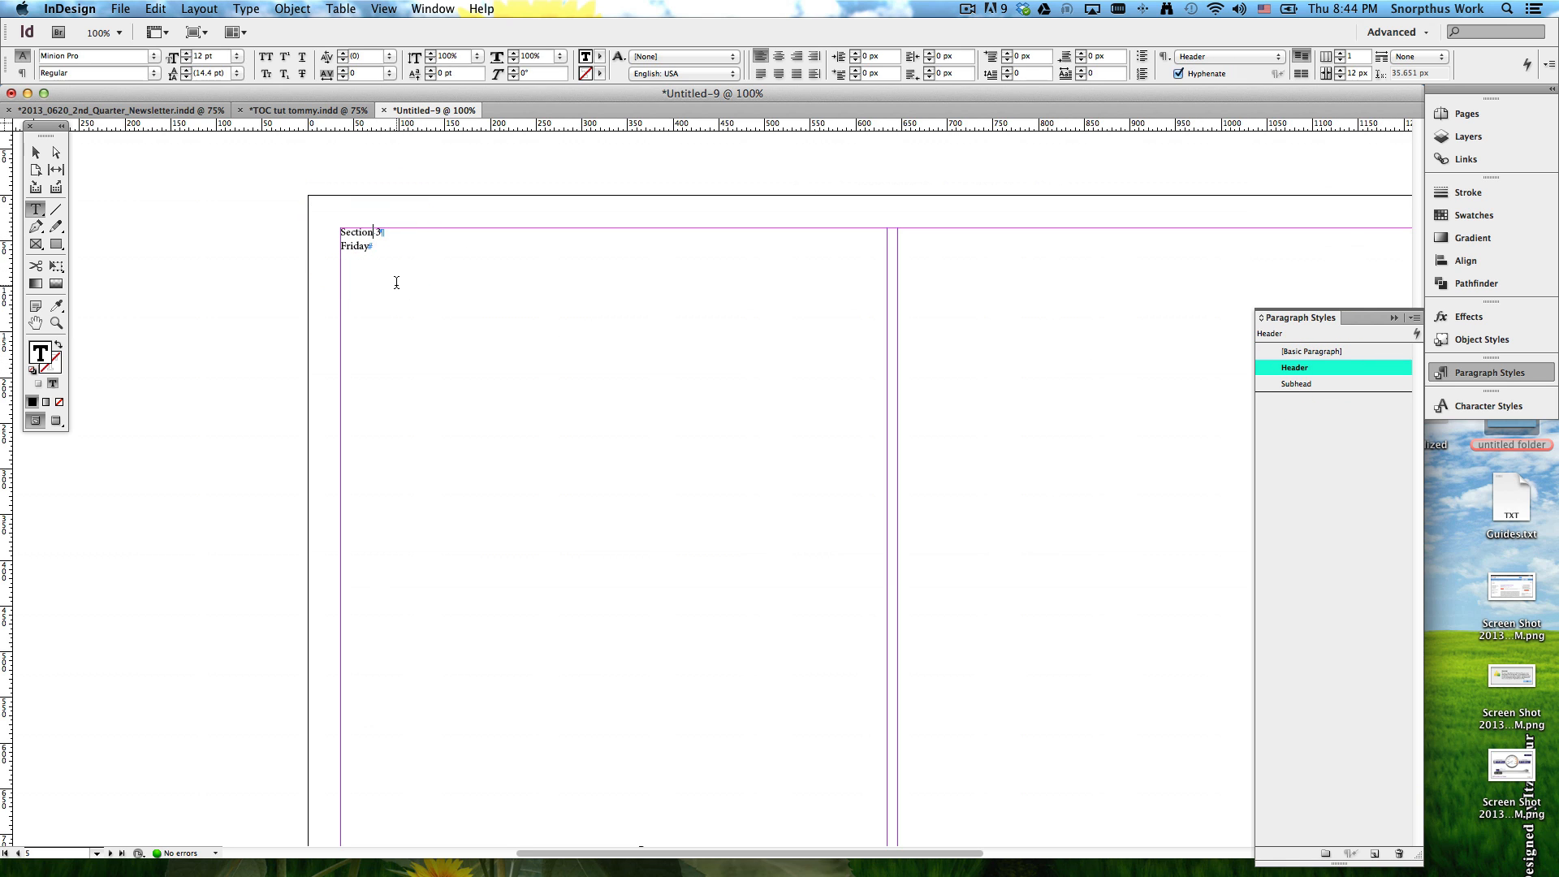
click(349, 246)
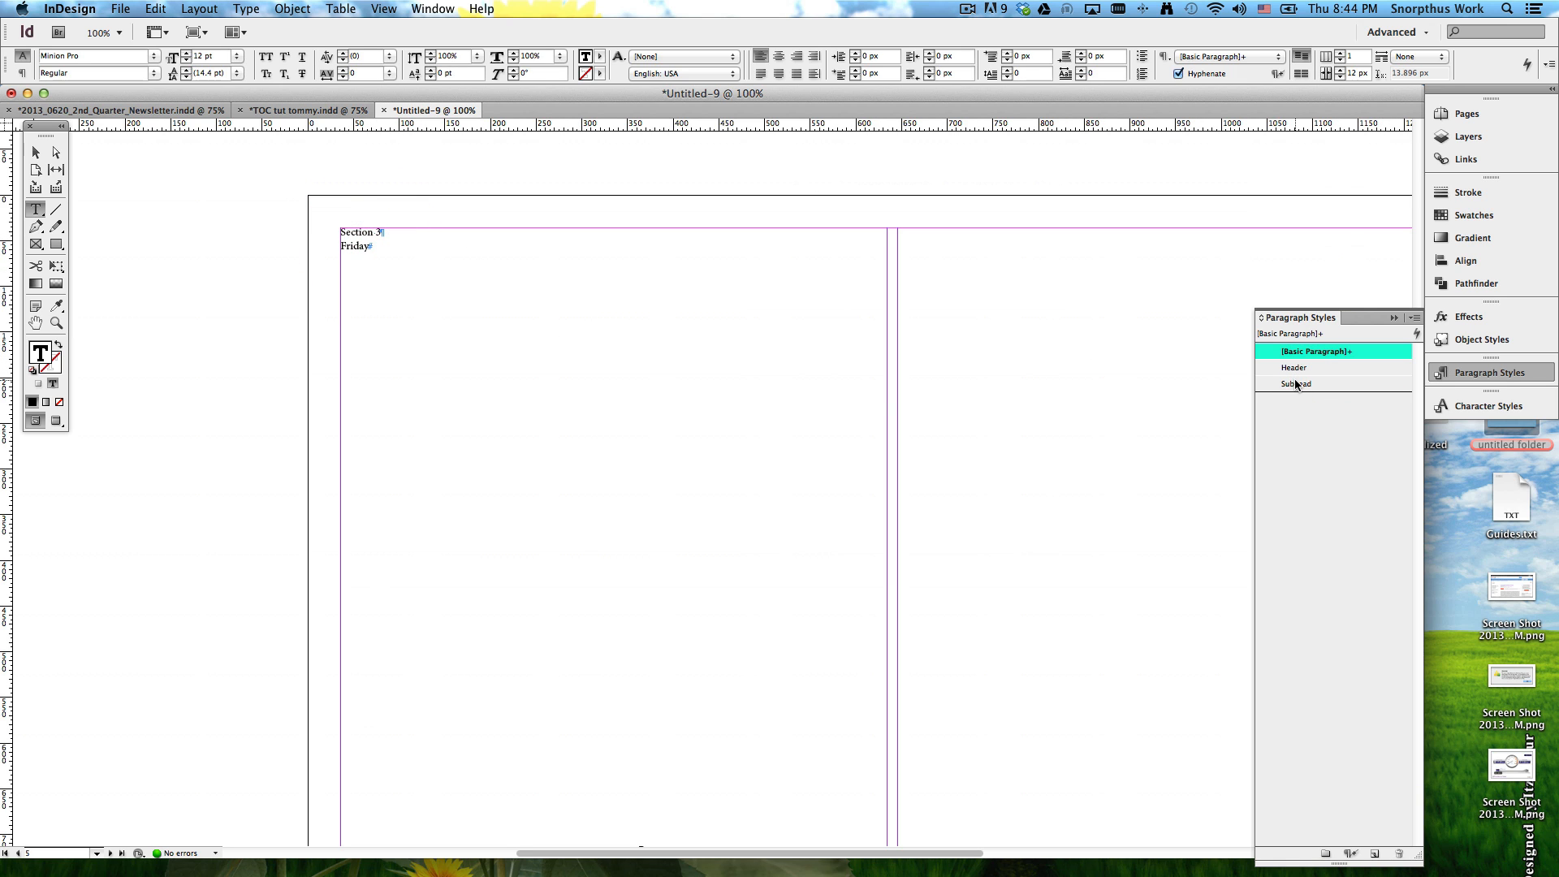
click(1333, 385)
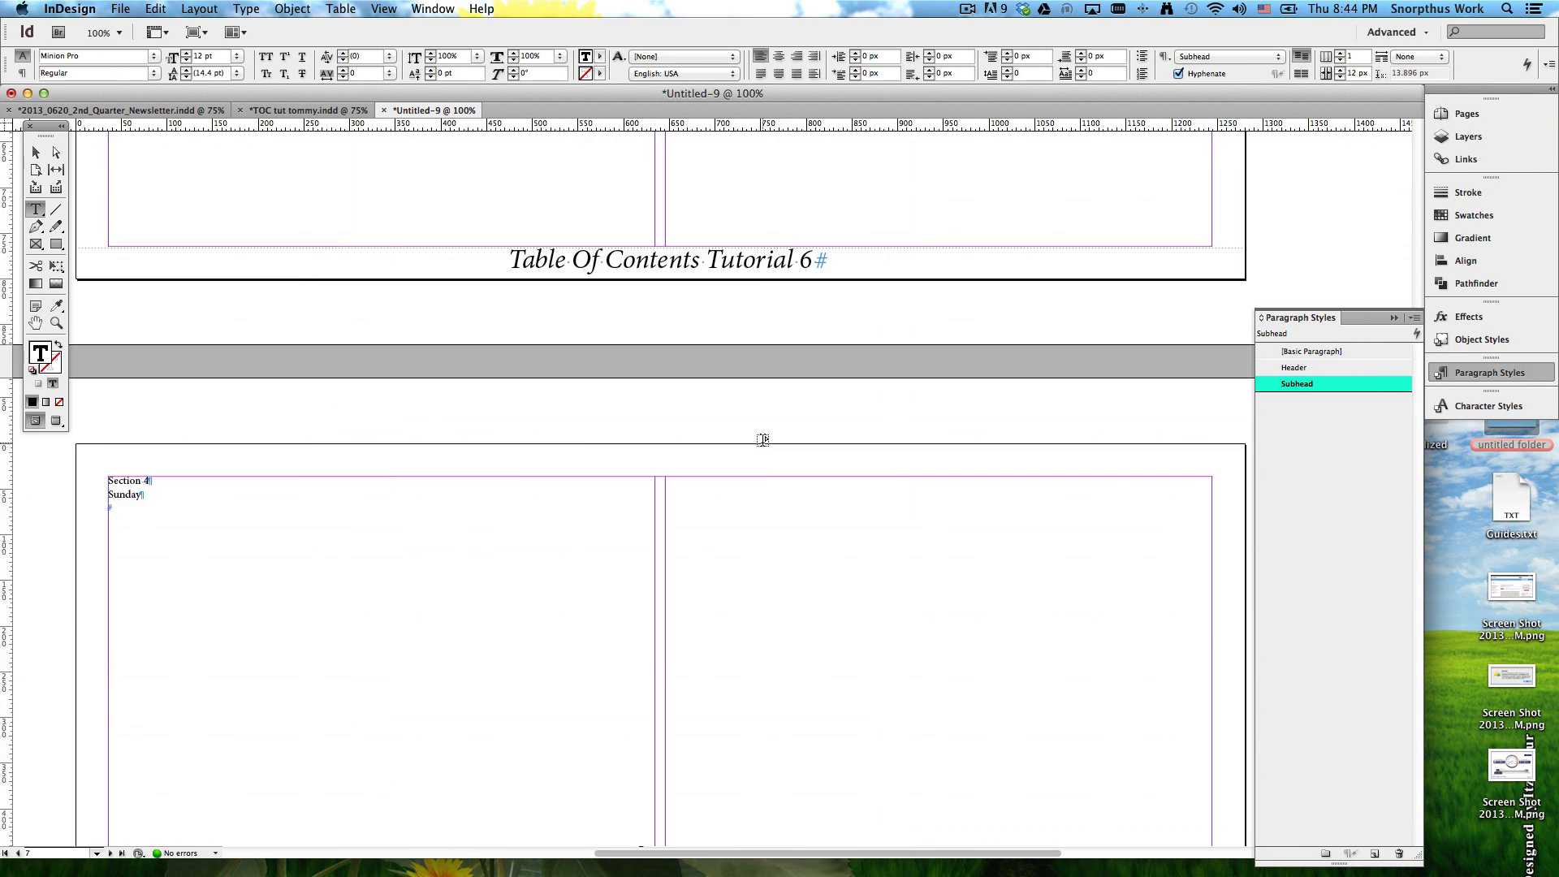
Step: Apply the Subhead paragraph style to the "Saturday" heading on page 6
scroll(763, 440, up, 10)
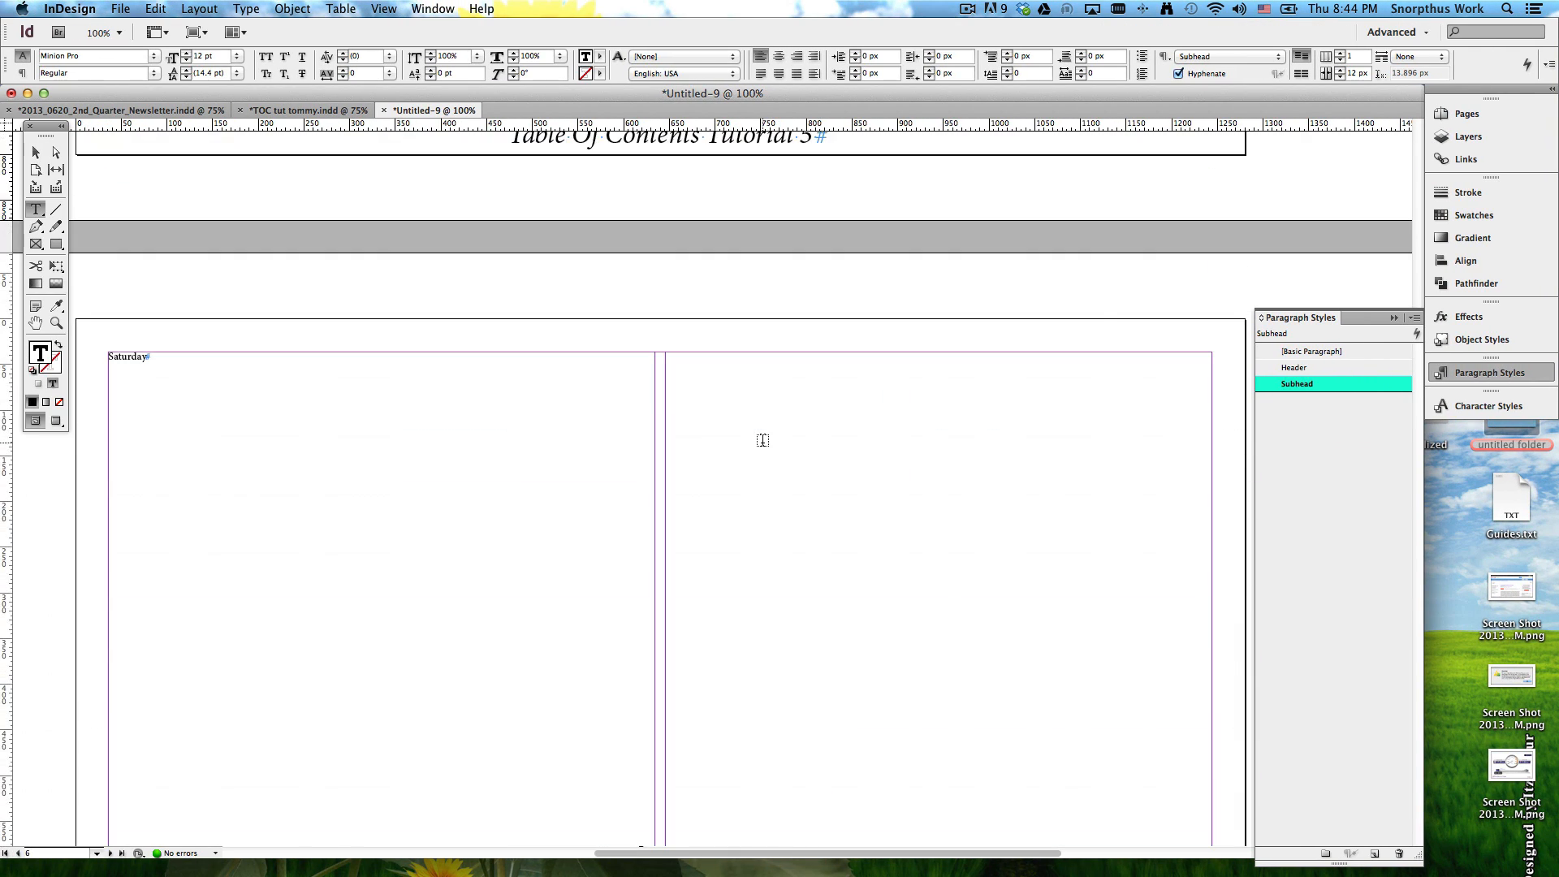
click(126, 363)
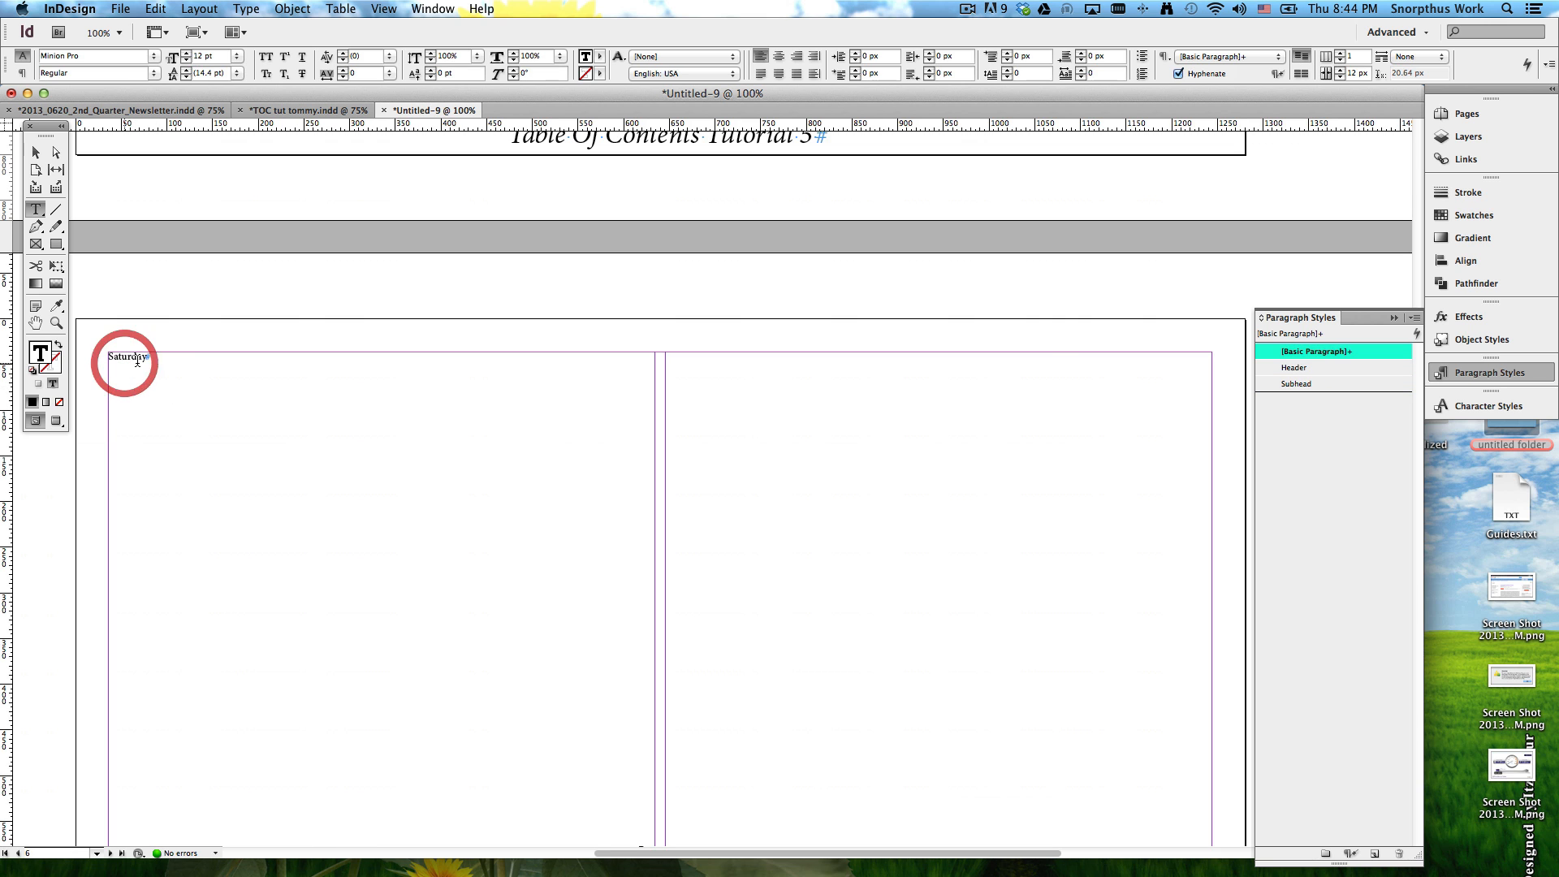
click(1297, 383)
Step: On page 7, apply the Header paragraph style to "Section 4" and the Subhead style to "Sunday"
scroll(792, 499, down, 2)
scroll(792, 500, down, 10)
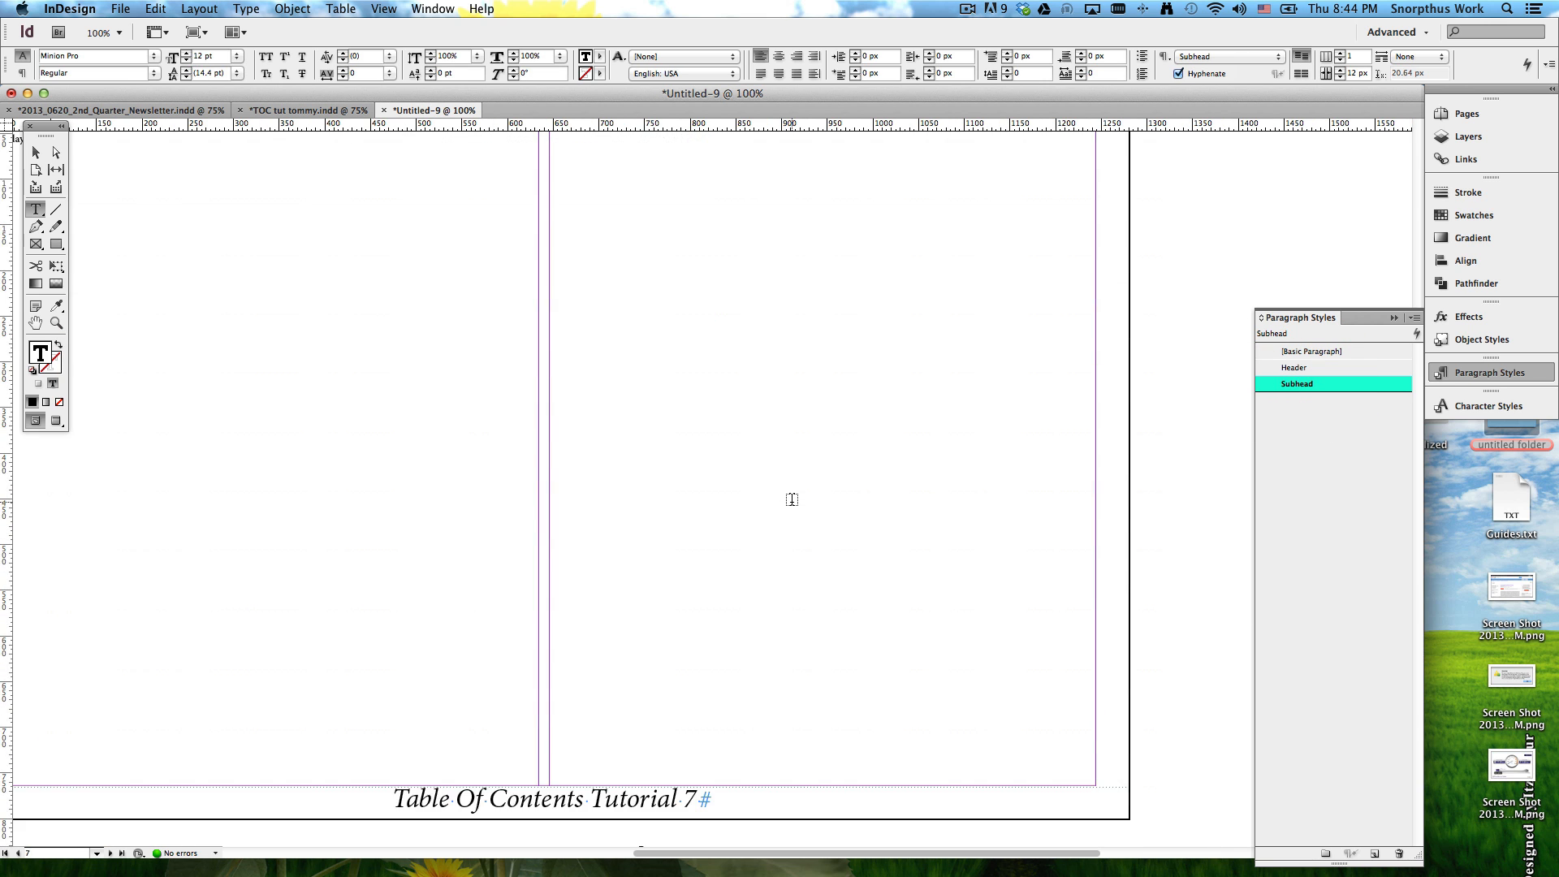
scroll(792, 499, left, 5)
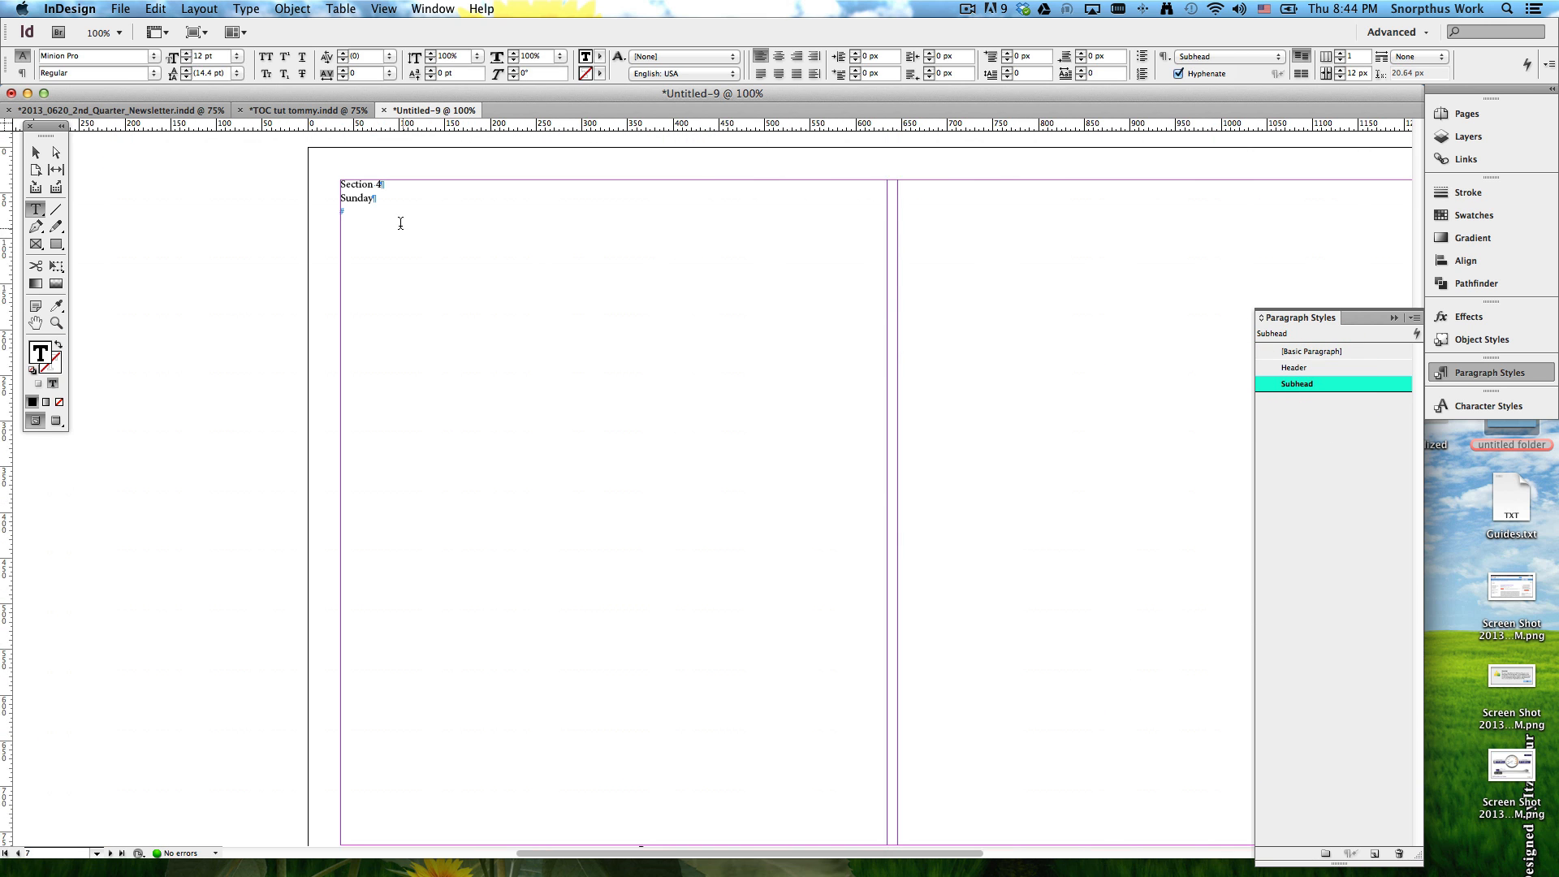
click(361, 186)
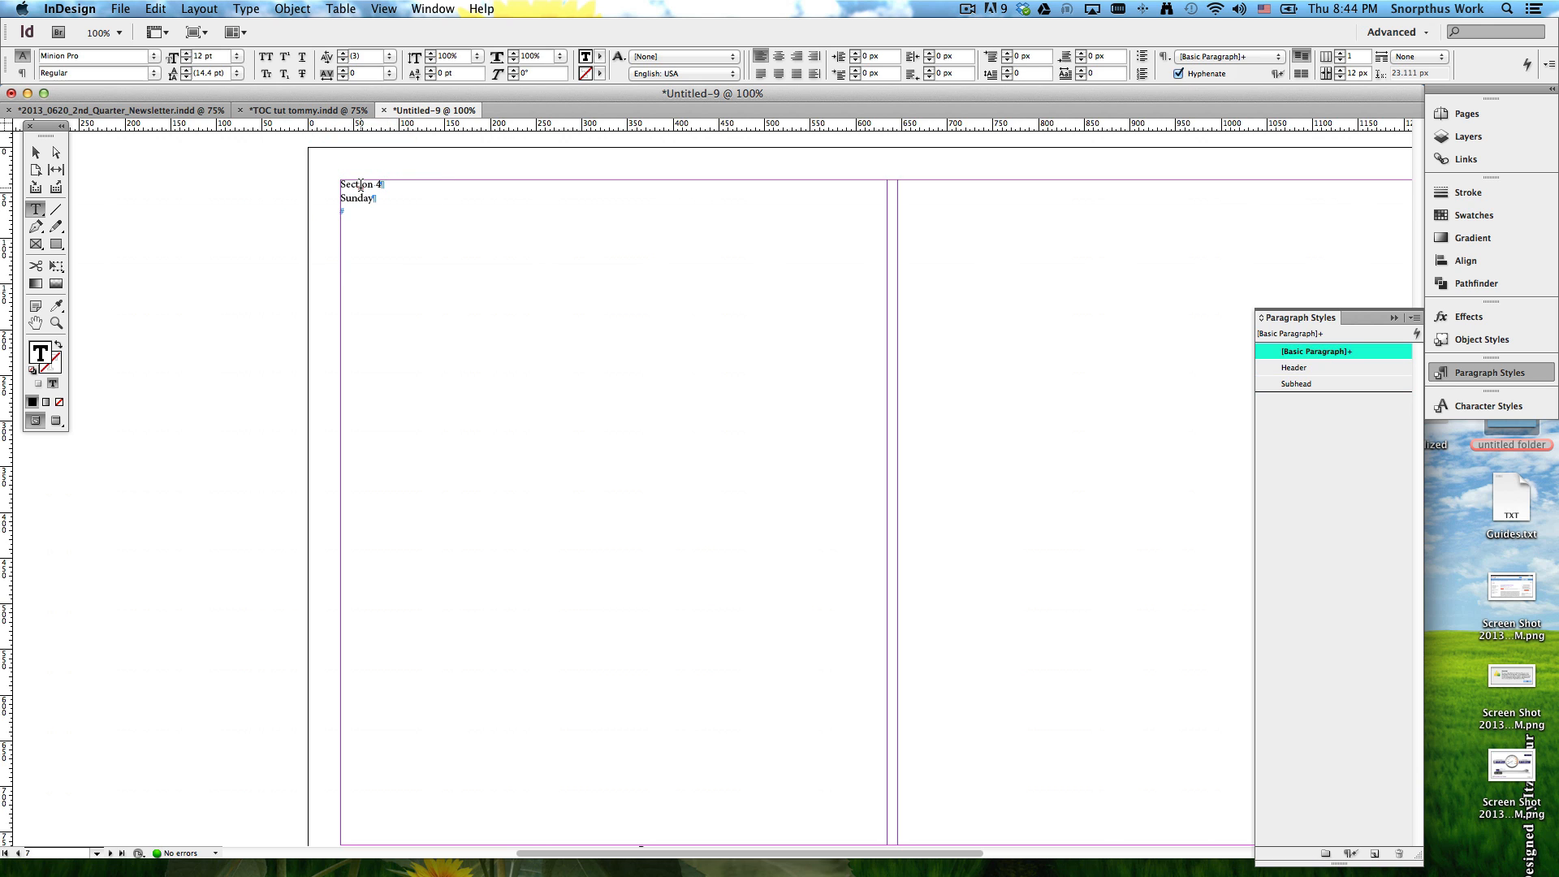
click(371, 185)
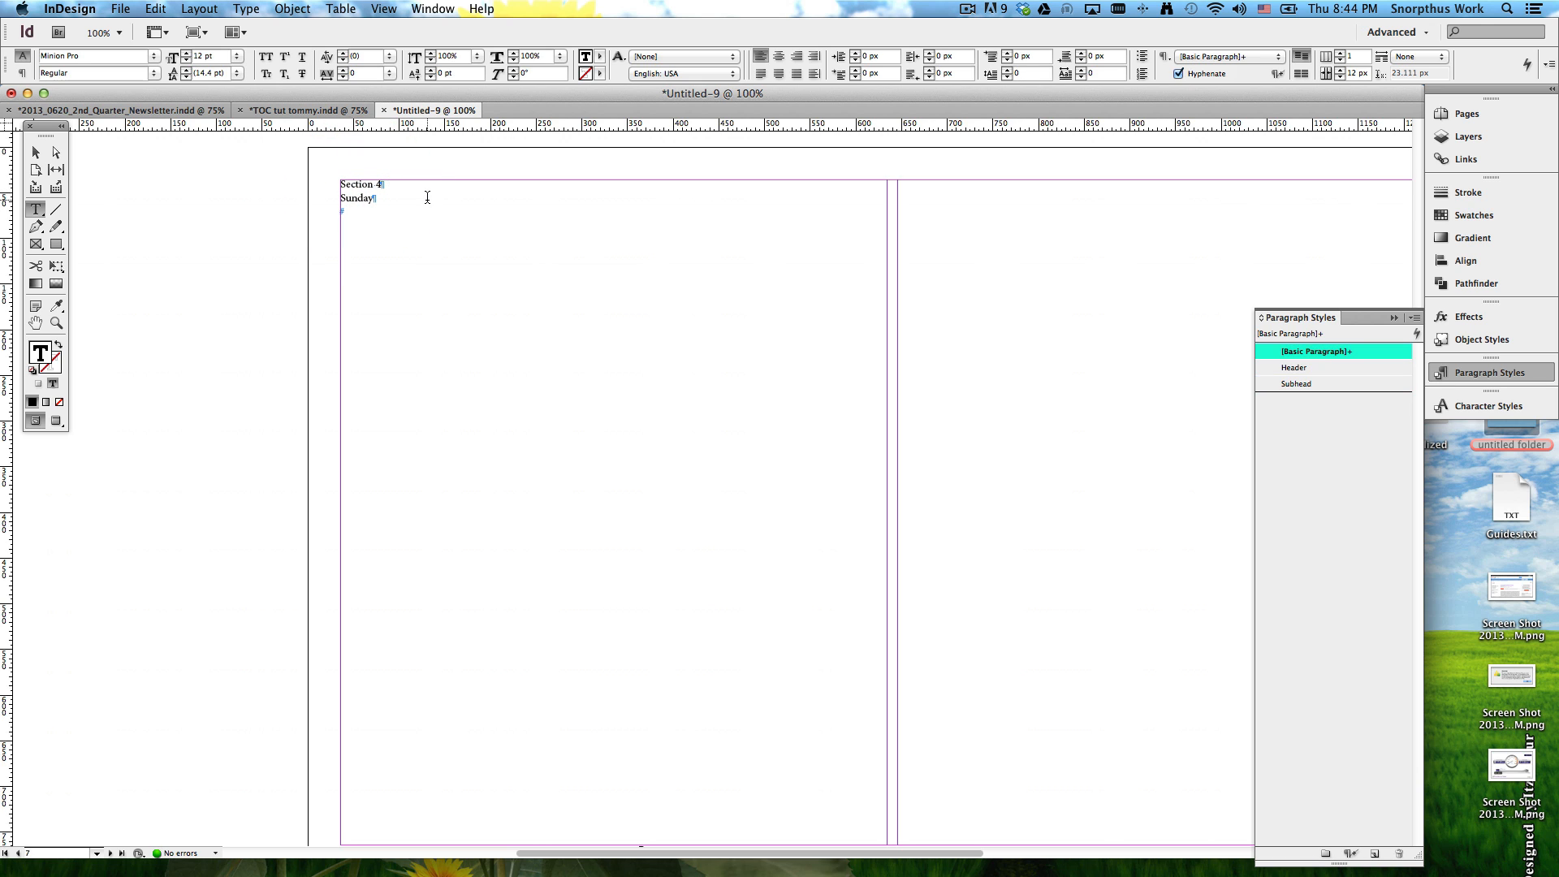
click(1317, 367)
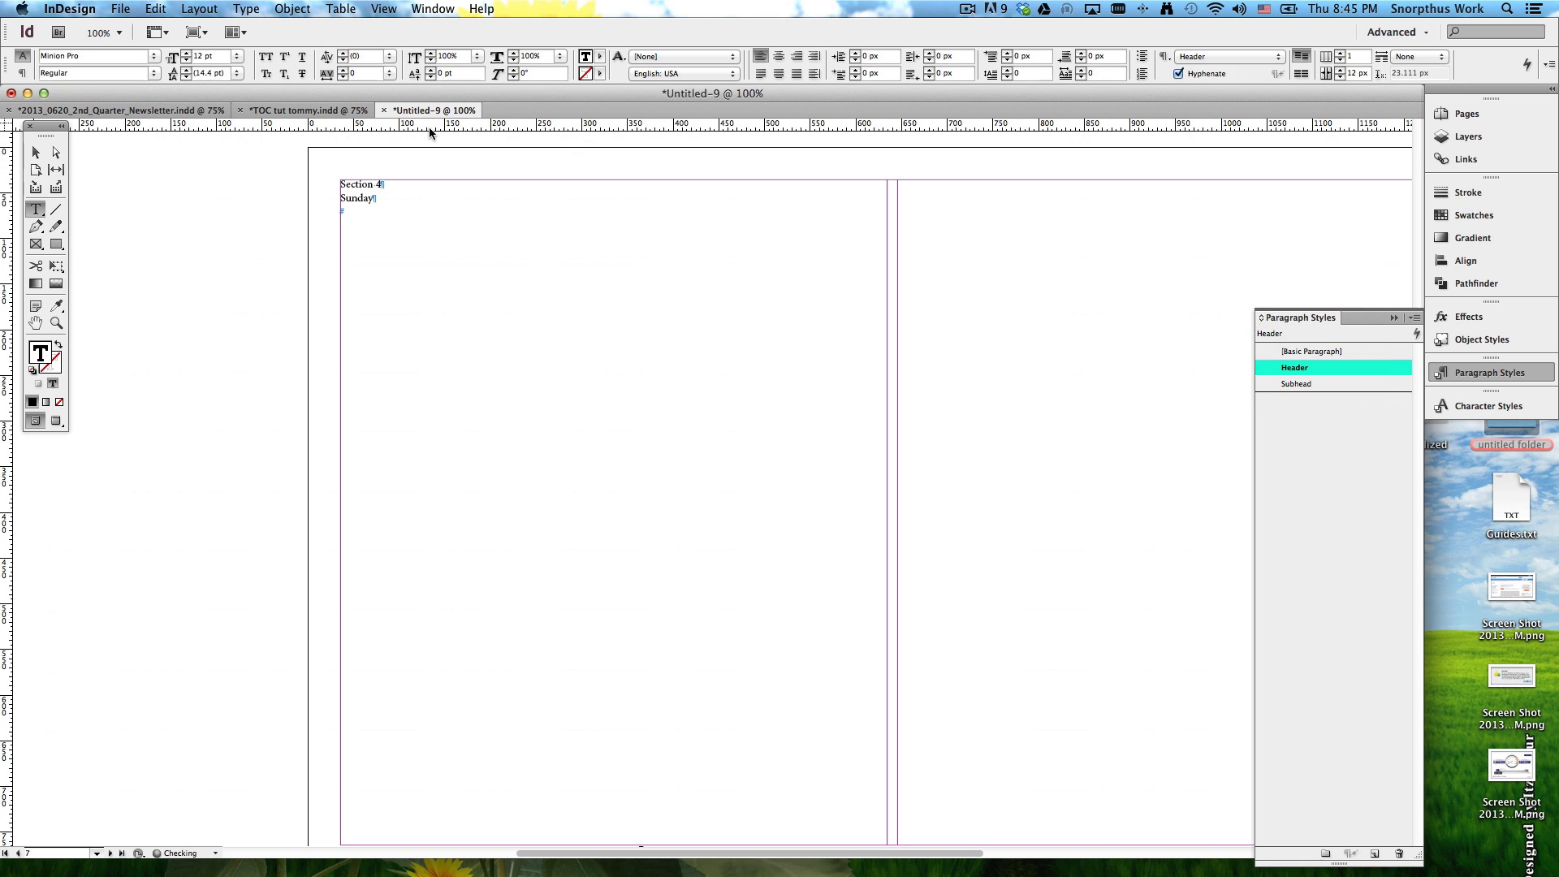
click(363, 199)
click(1330, 384)
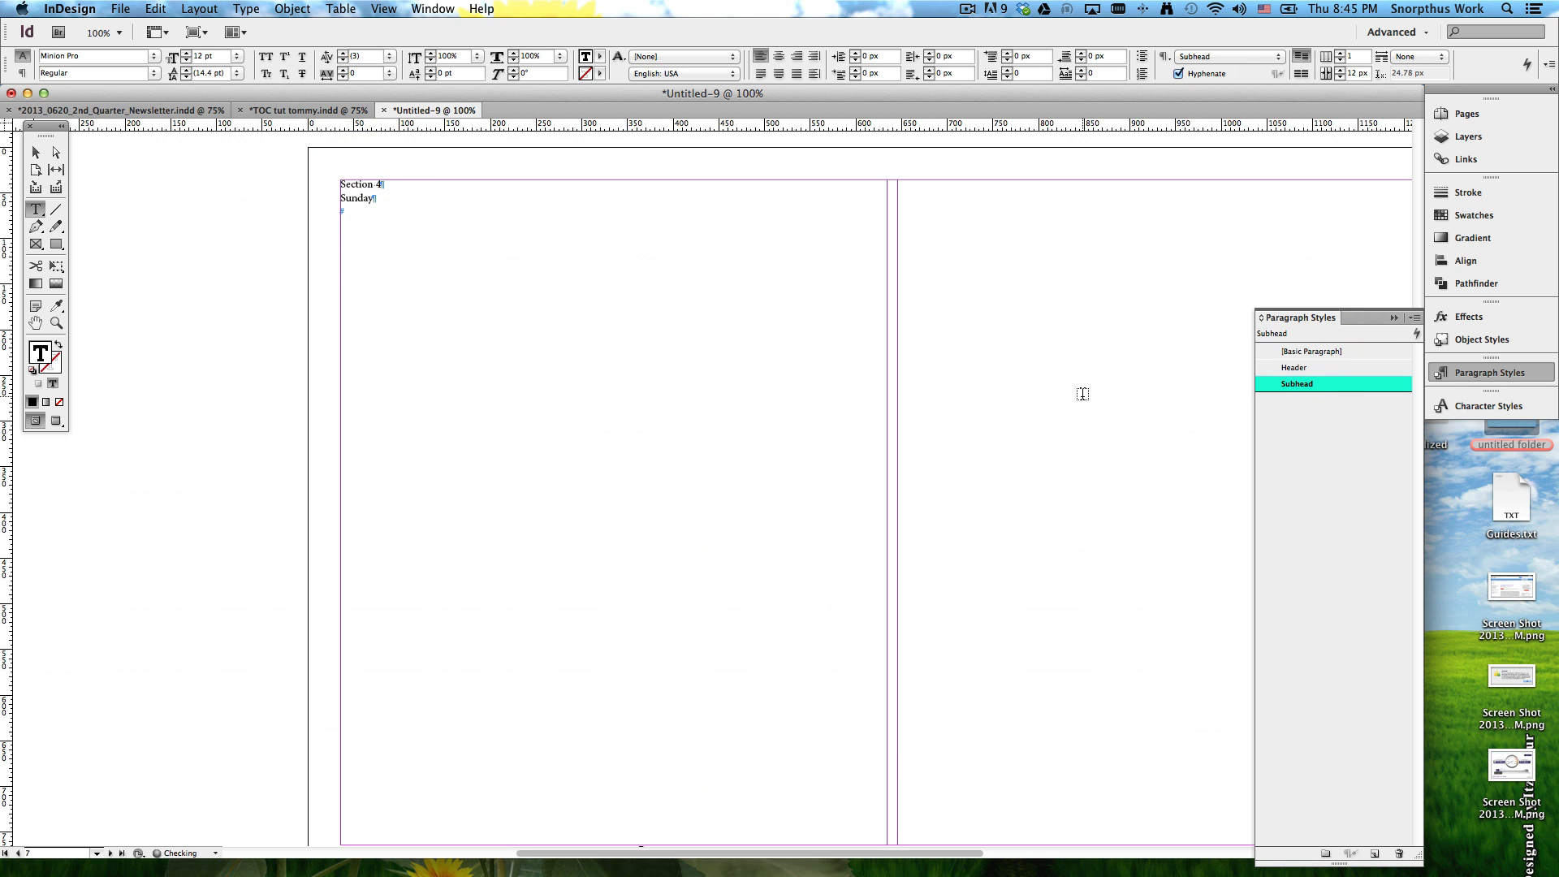
Step: Apply the Subhead paragraph style to the "Leap Day Text" heading on page 8
scroll(1083, 394, down, 15)
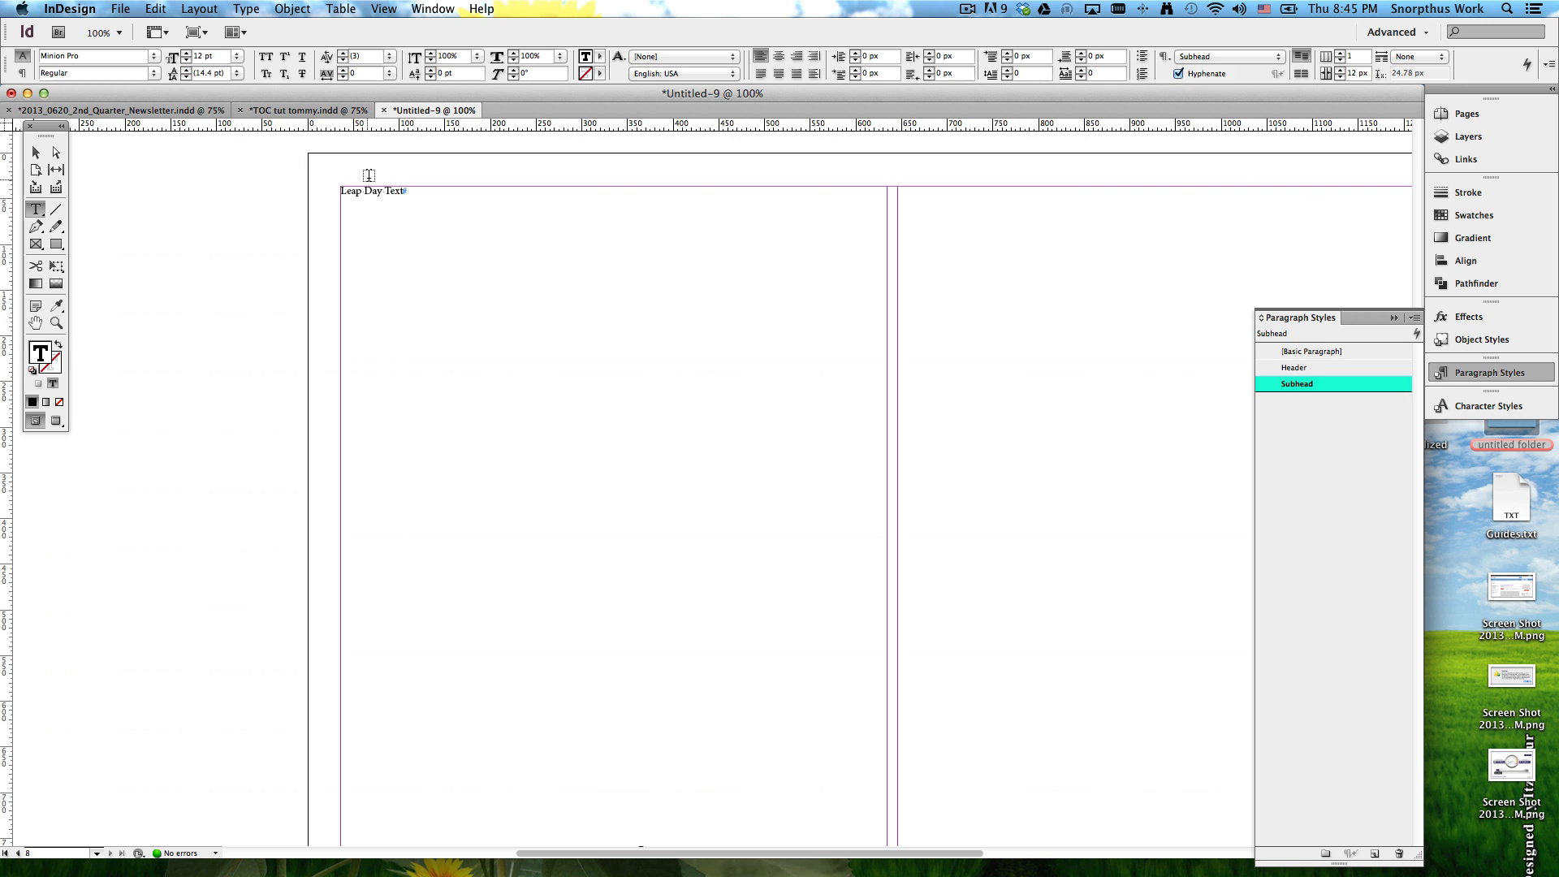
click(397, 192)
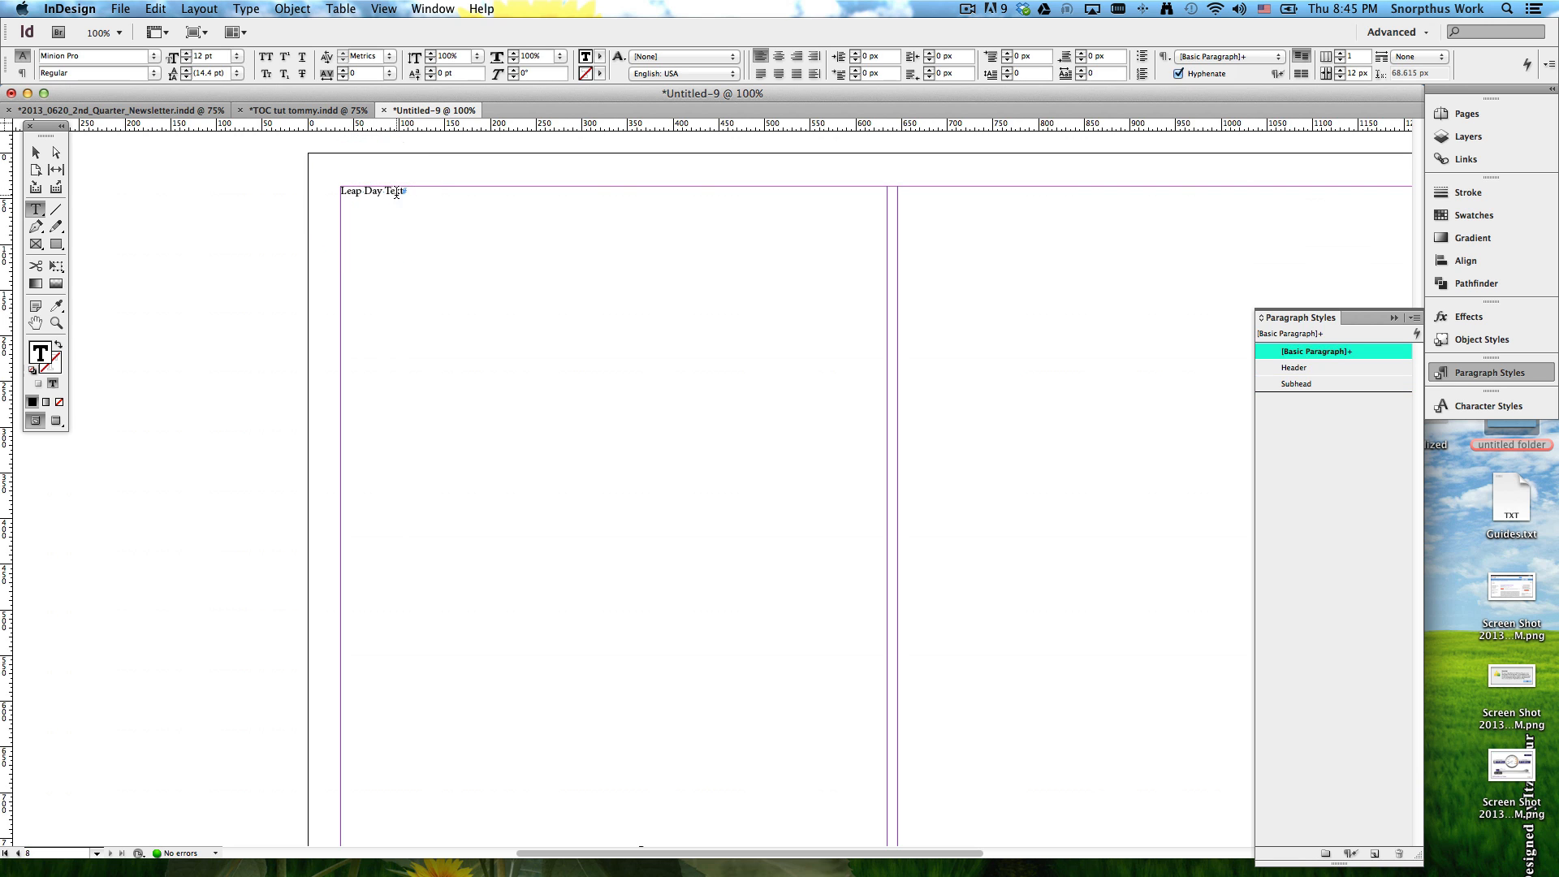
click(1339, 383)
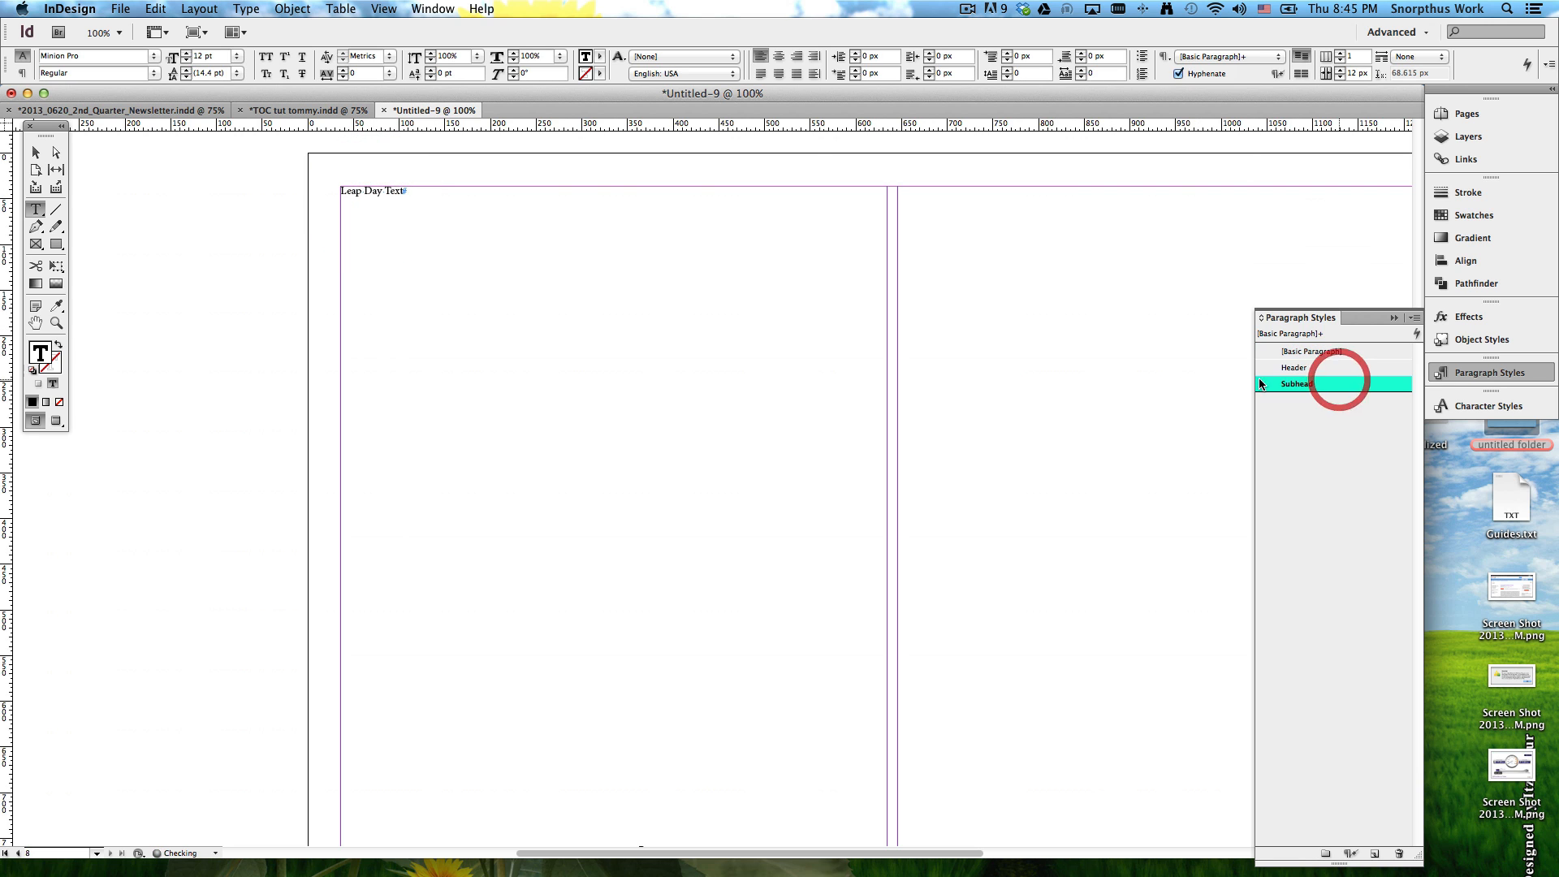
click(31, 154)
Step: Remove the stray gap inside the word "Section" in the "Section 1" heading on page 1
scroll(517, 321, right, 10)
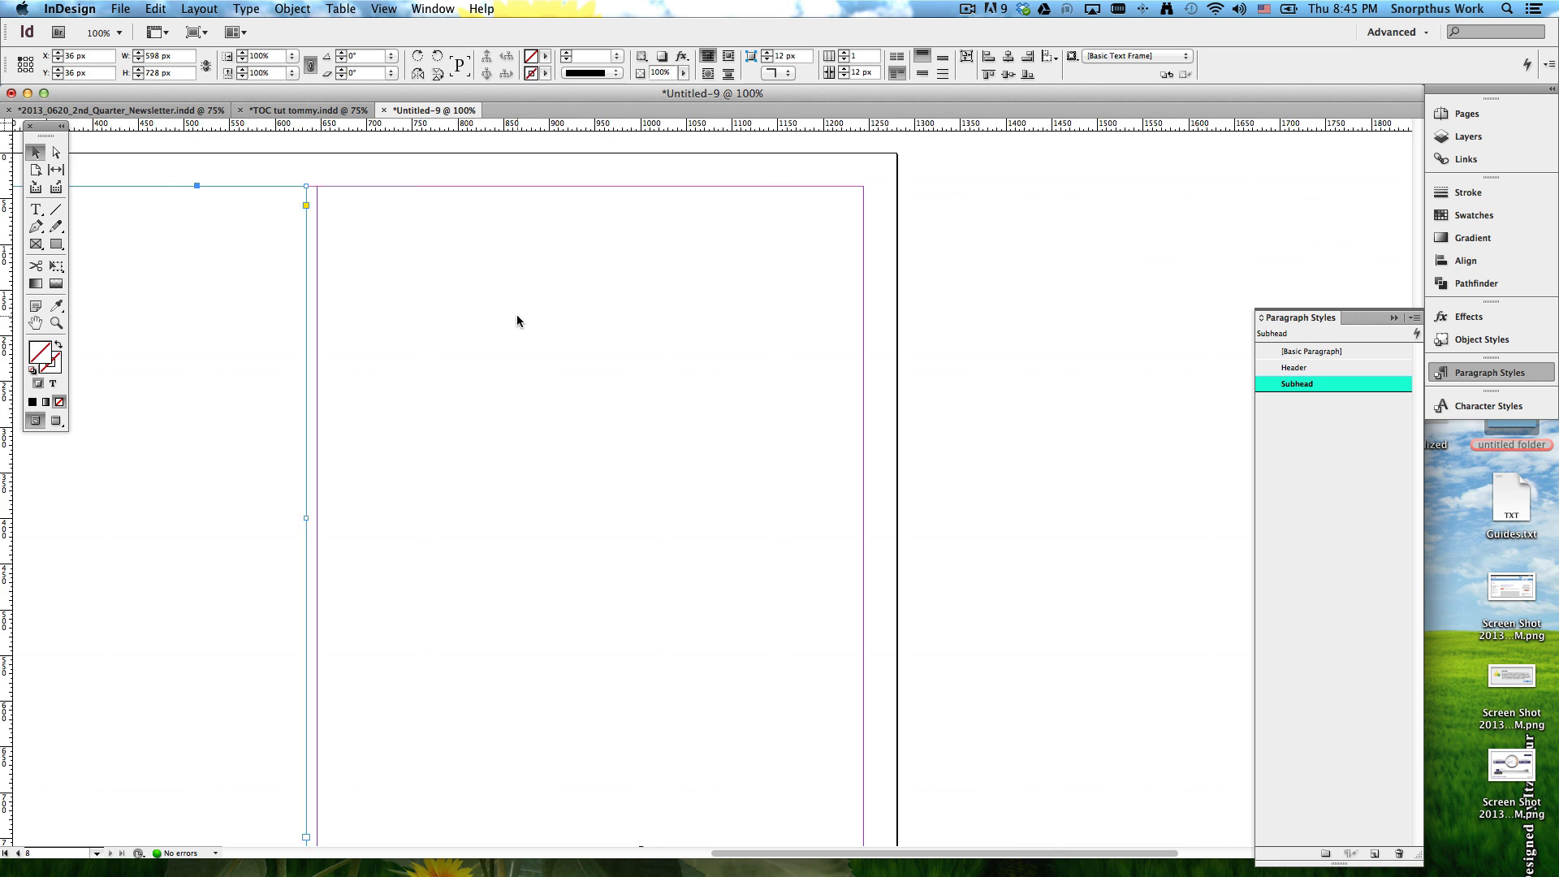
scroll(517, 321, left, 5)
scroll(518, 320, up, 20)
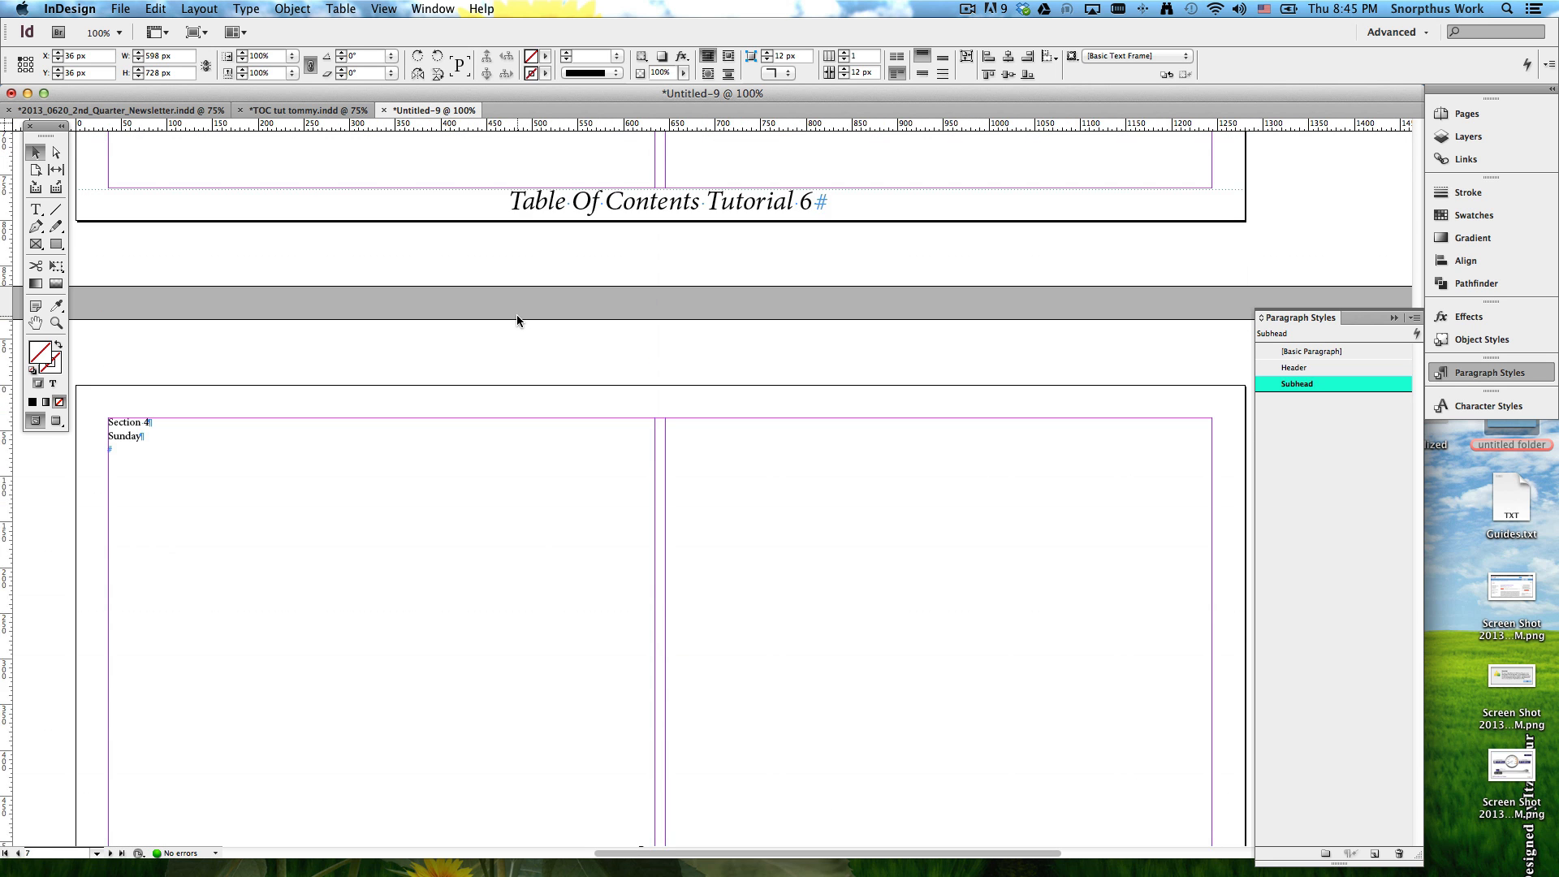
scroll(517, 321, up, 20)
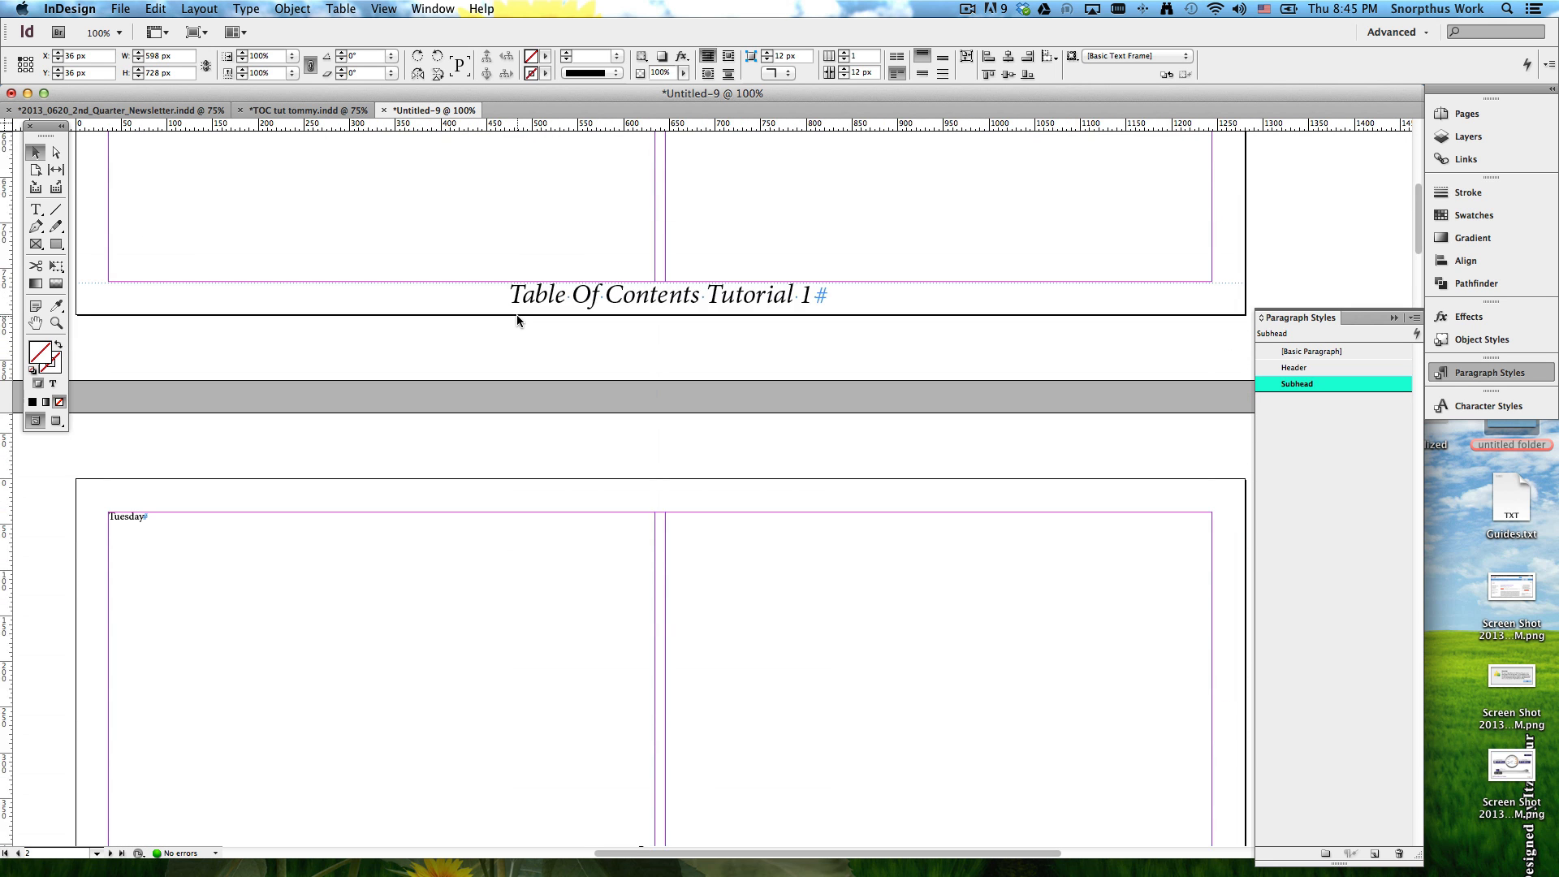
scroll(516, 314, up, 10)
scroll(353, 294, left, 15)
scroll(739, 277, right, 10)
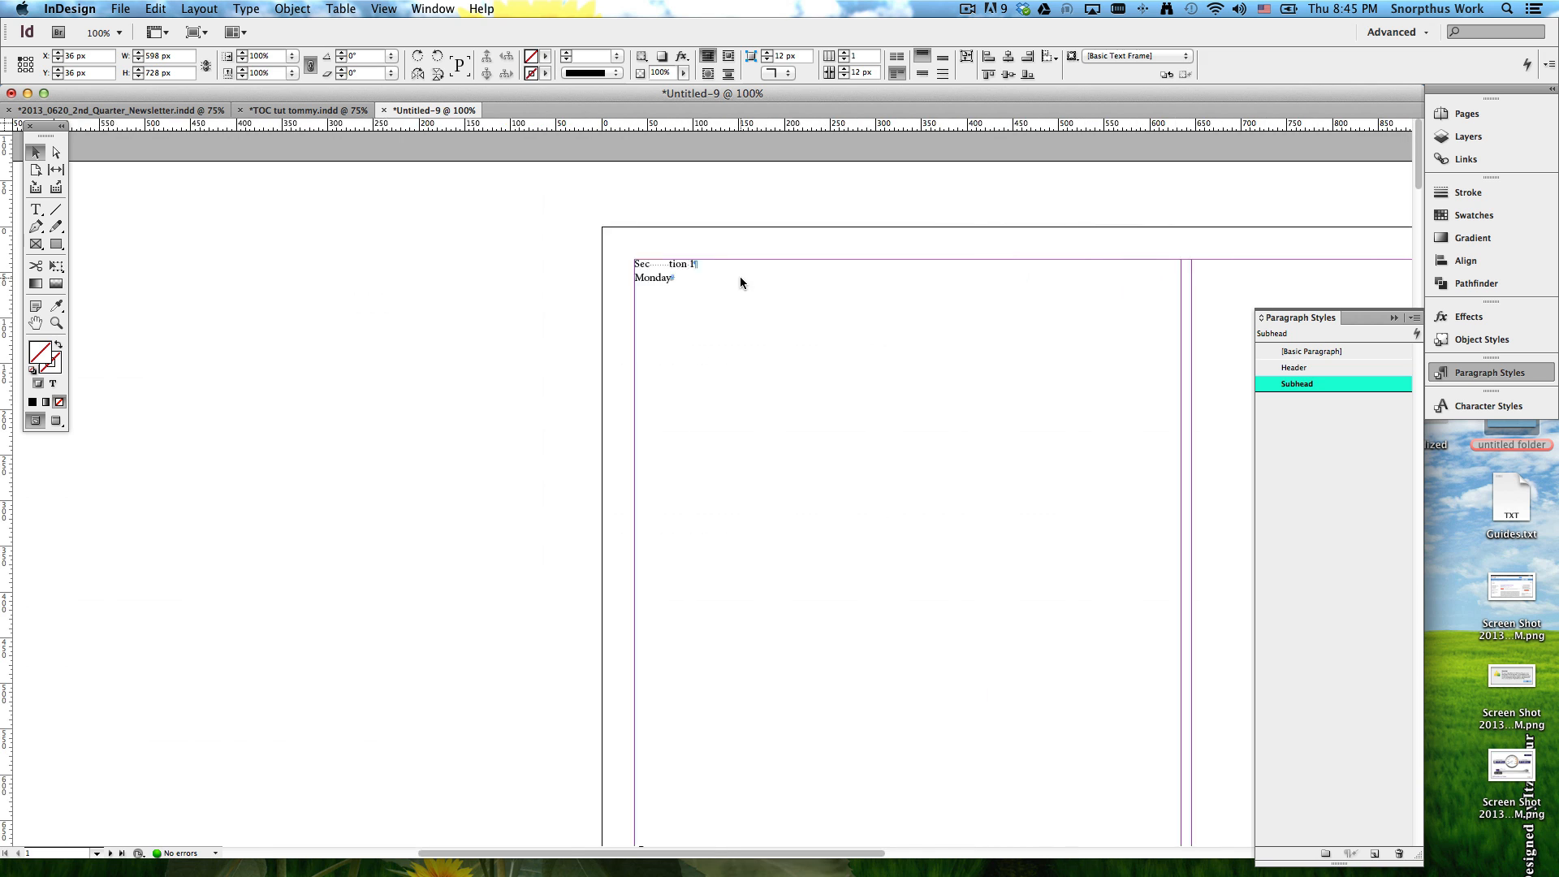
scroll(741, 282, right, 10)
click(202, 272)
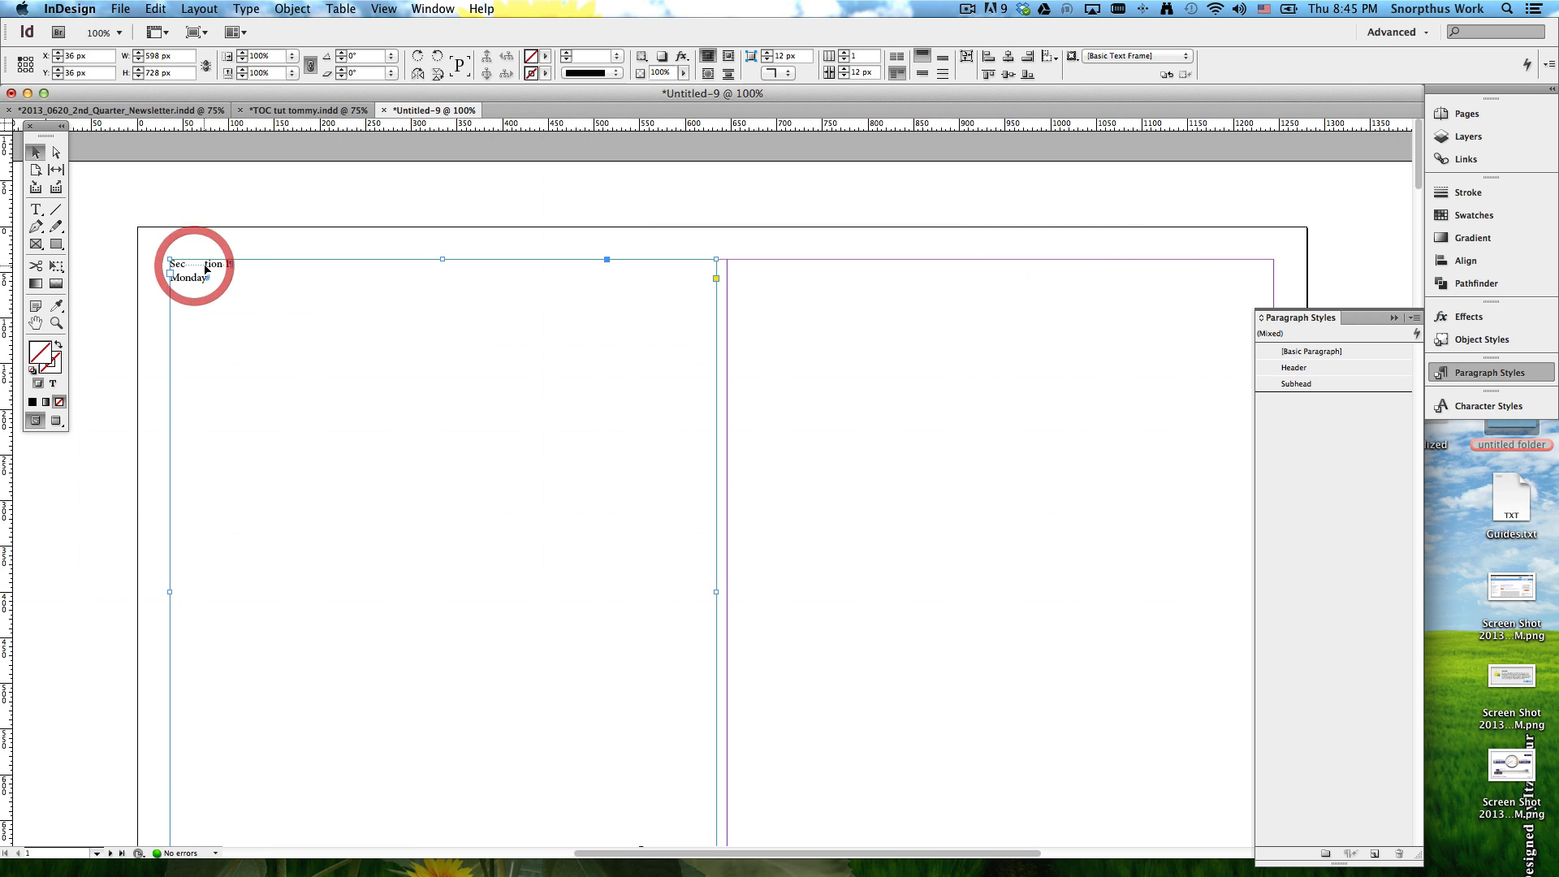
key(y)
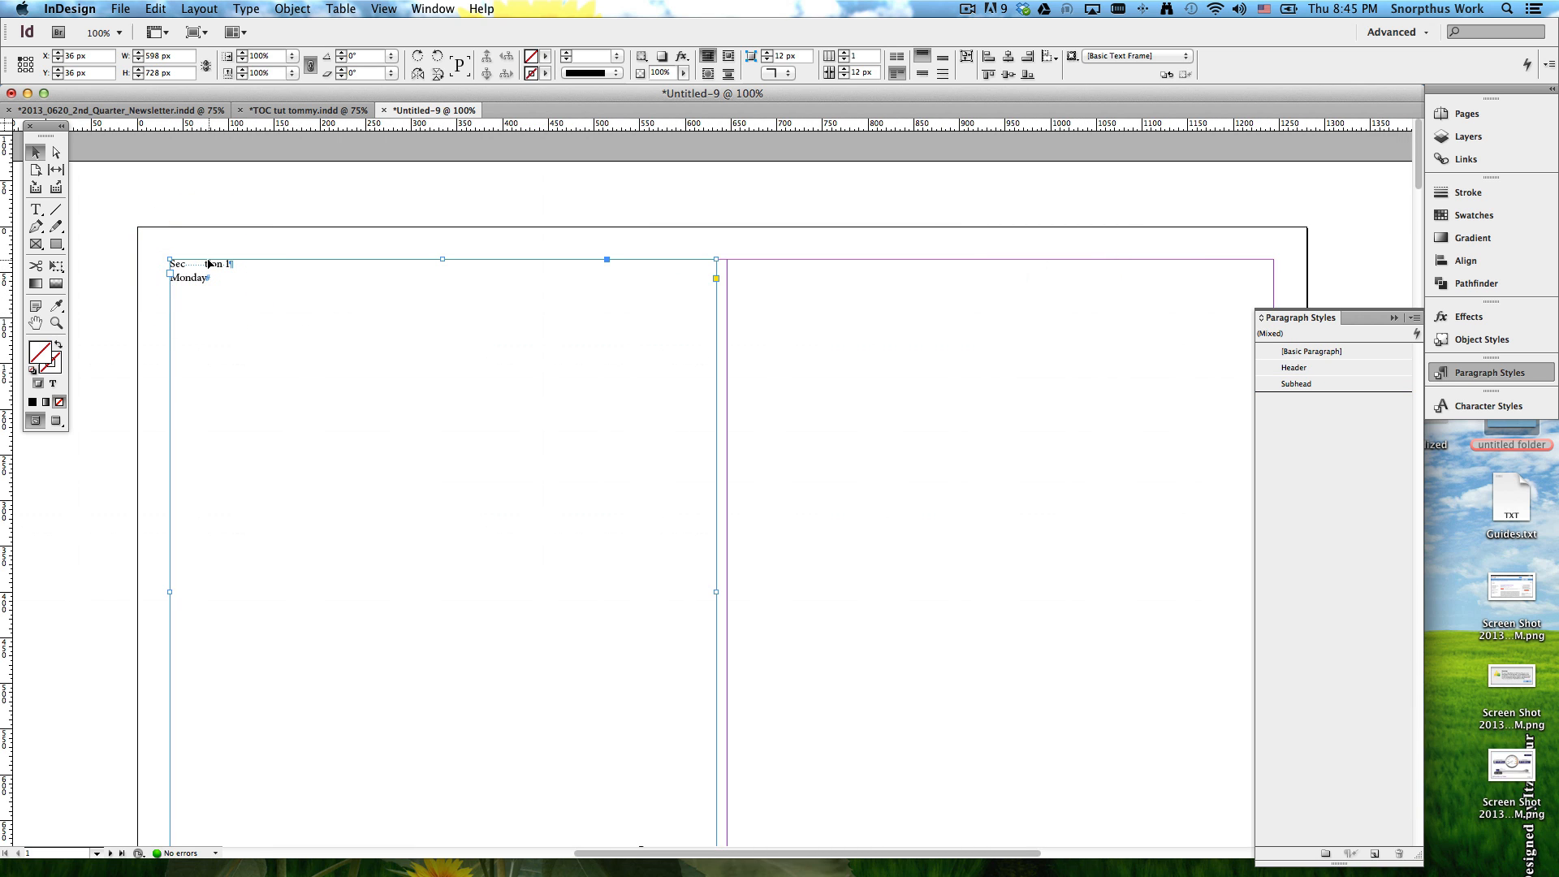
click(203, 267)
click(36, 152)
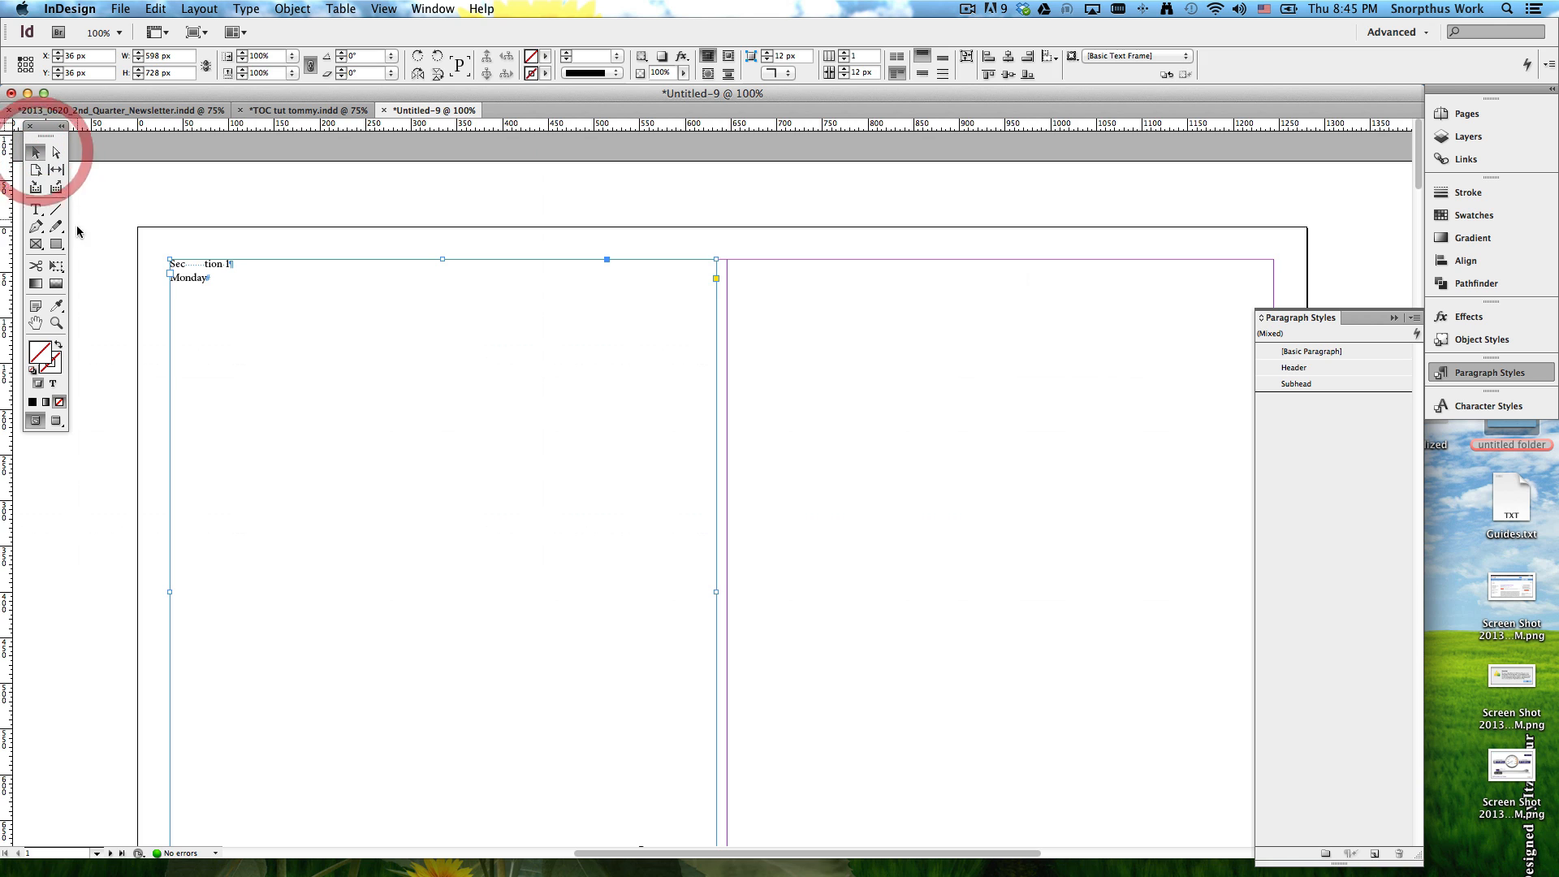
click(36, 209)
key(t)
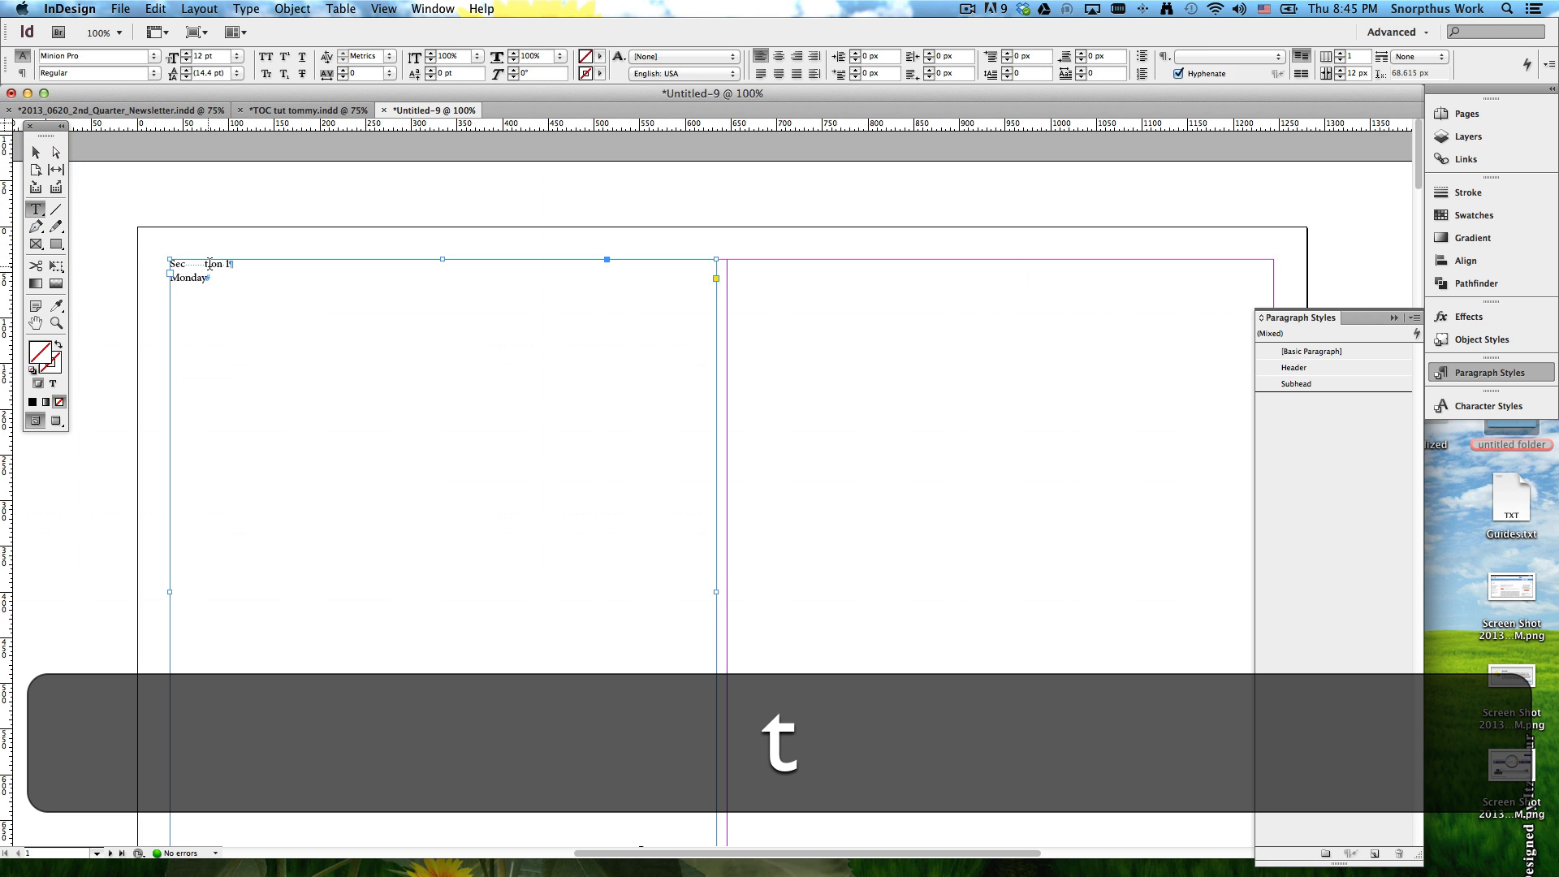
click(210, 265)
key(Left)
key(BackSpace)
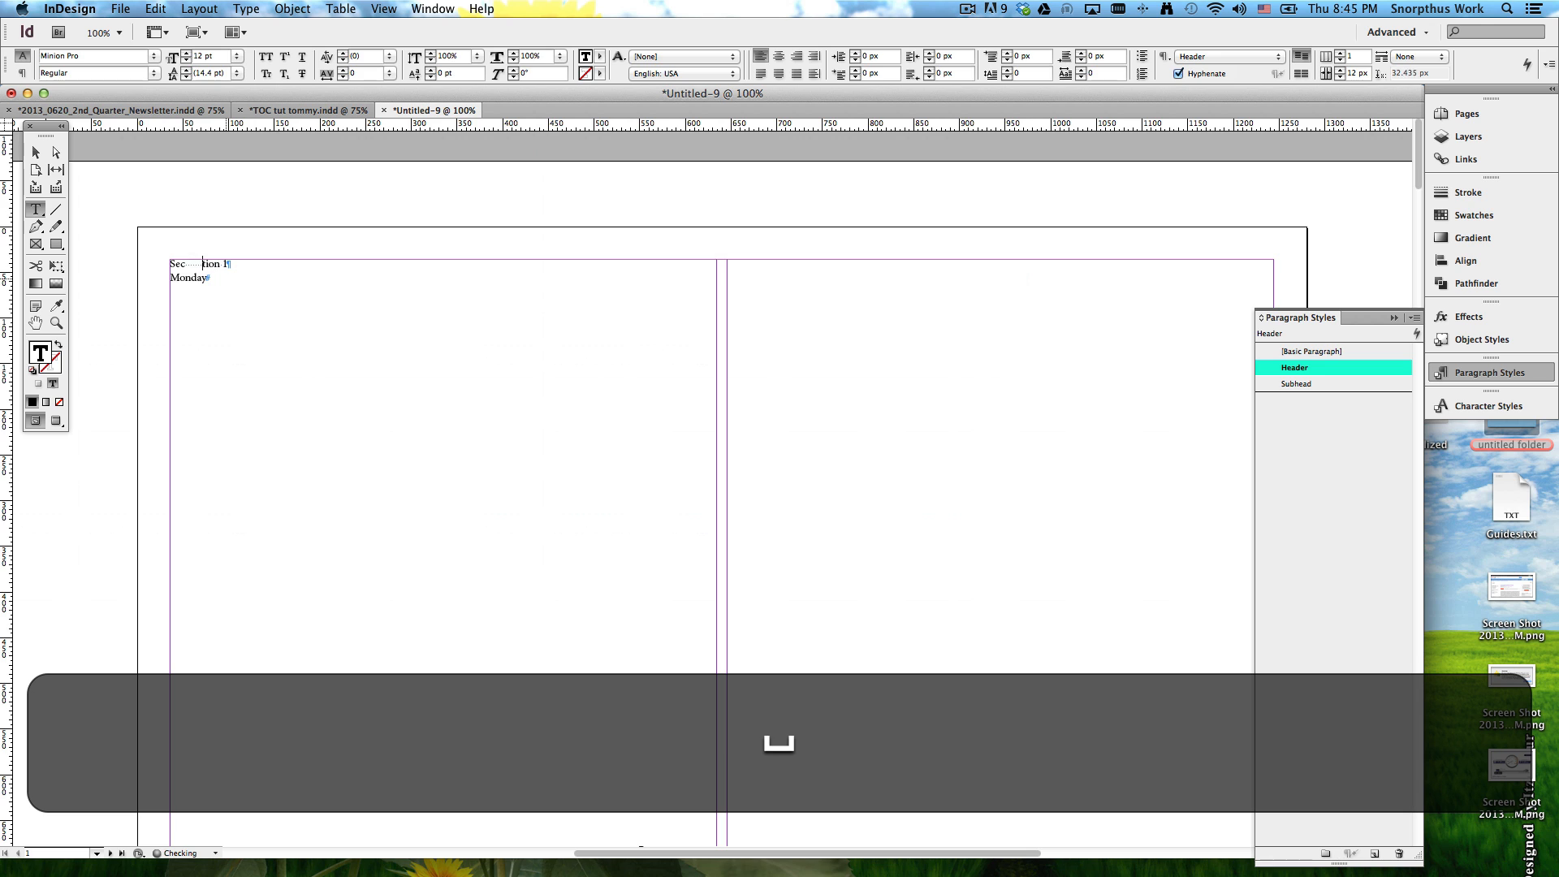
key(BackSpace)
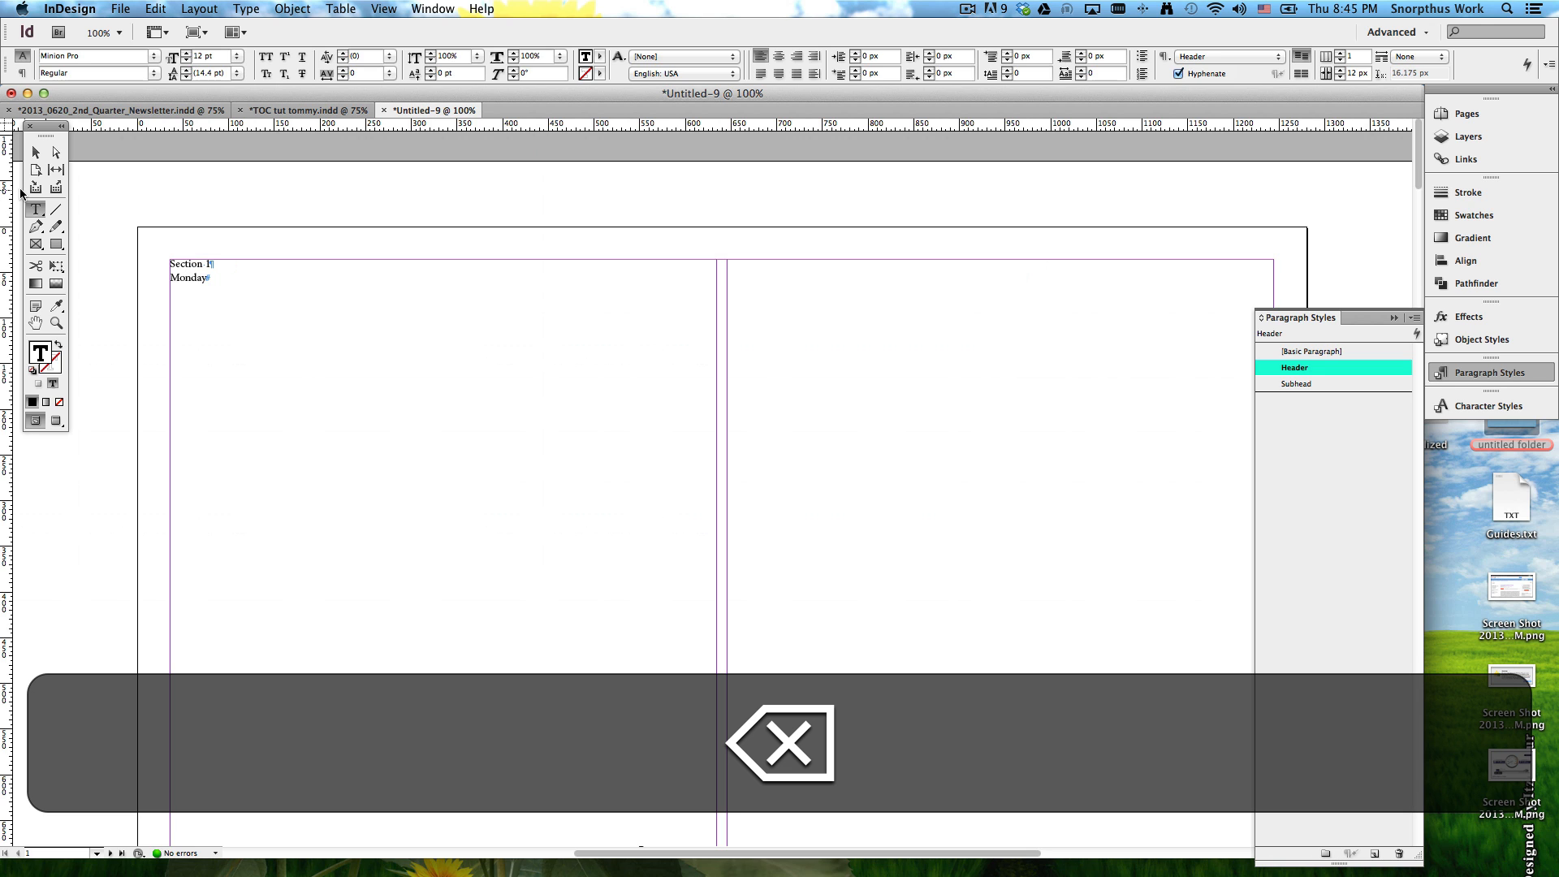
click(34, 152)
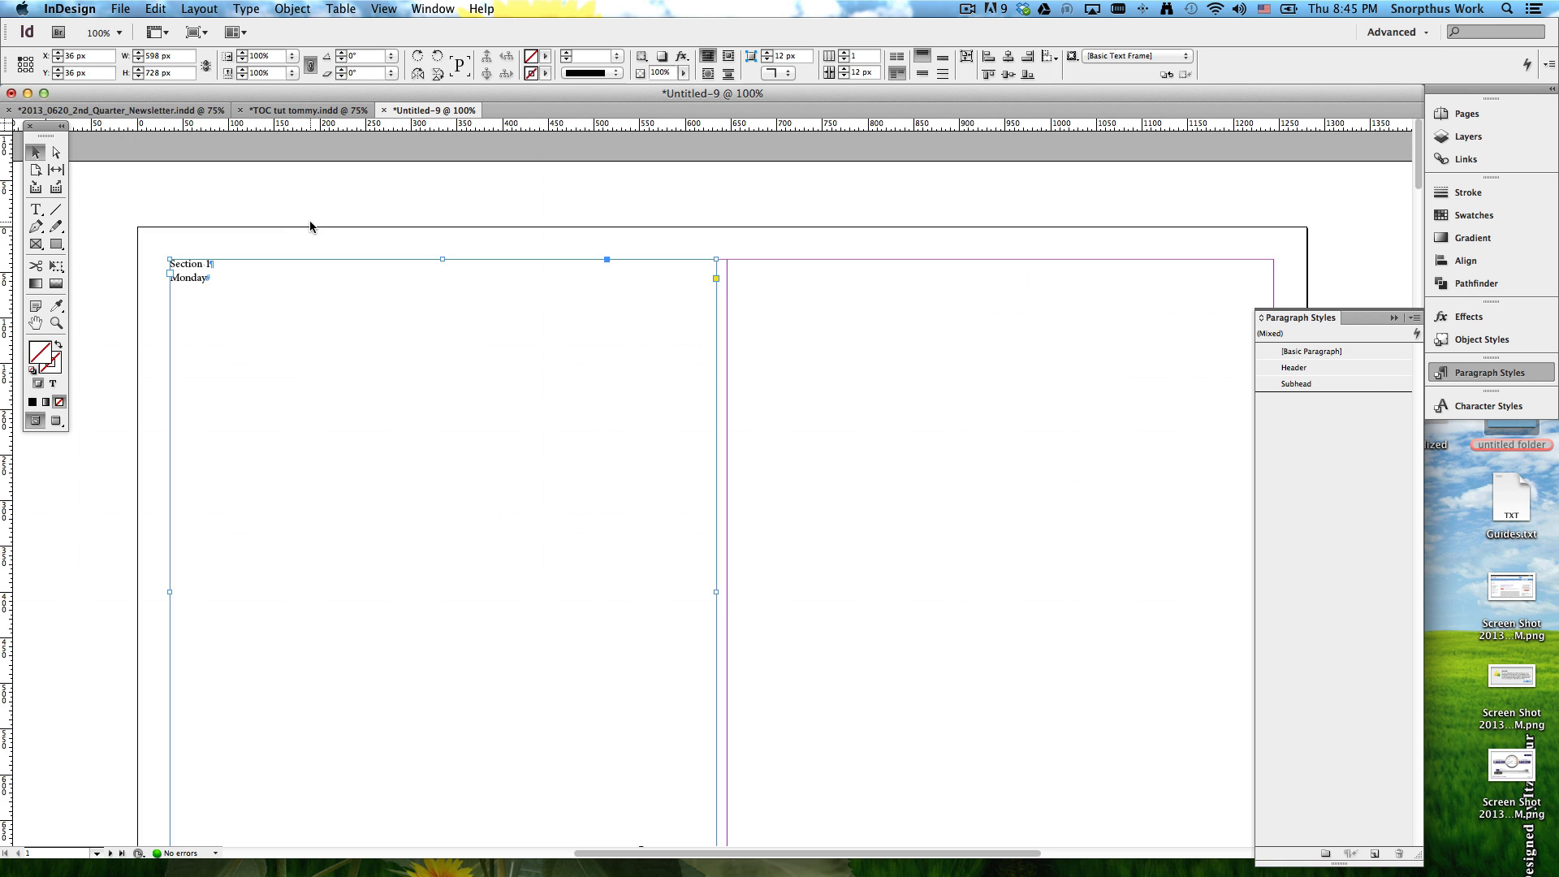
click(419, 203)
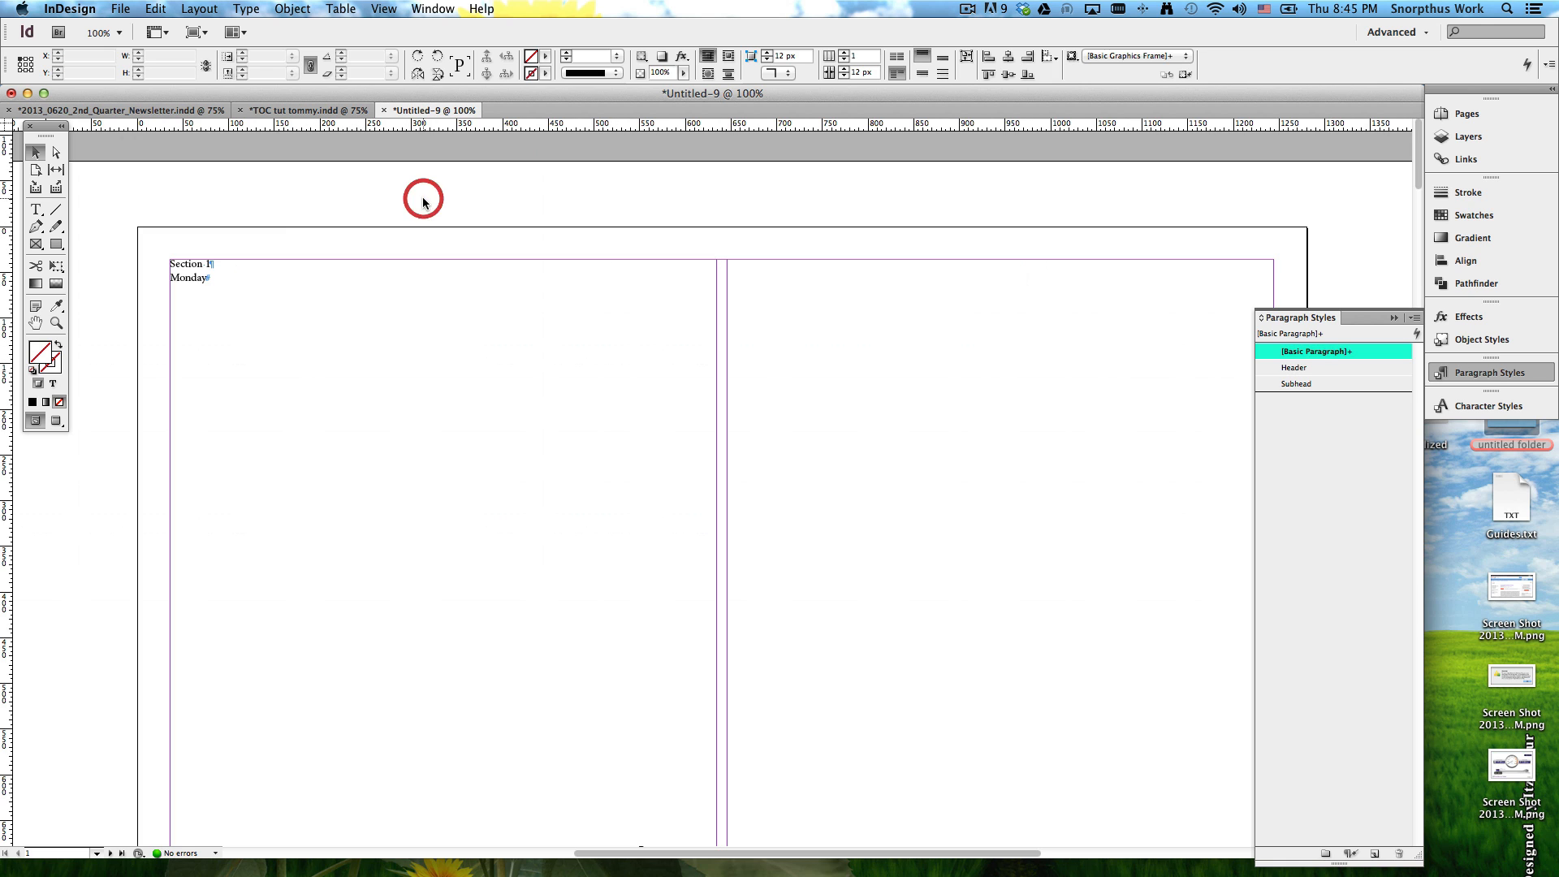
click(261, 257)
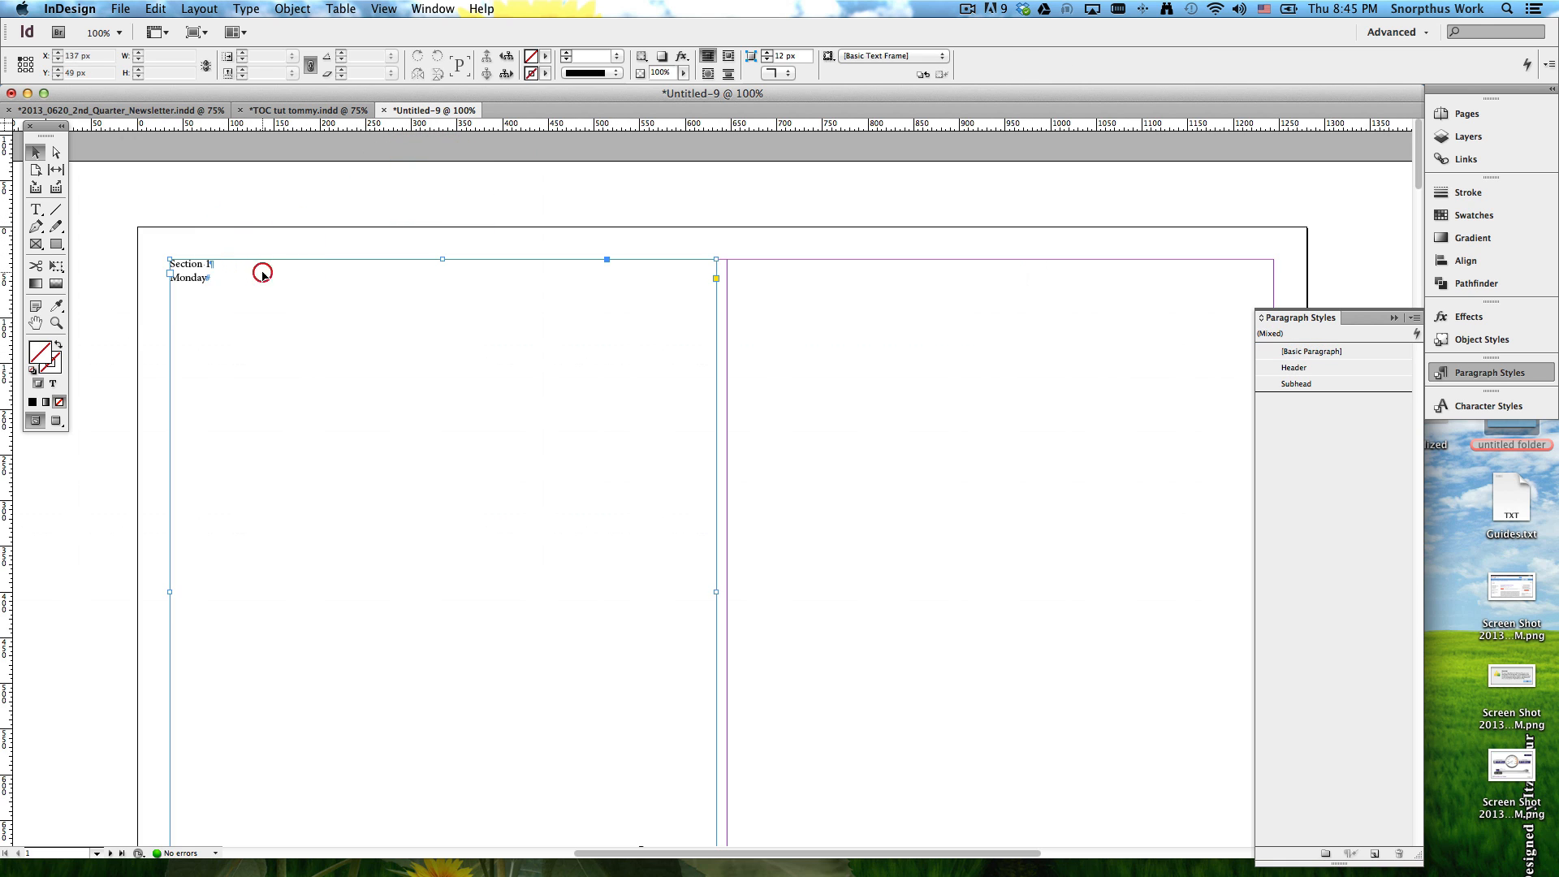
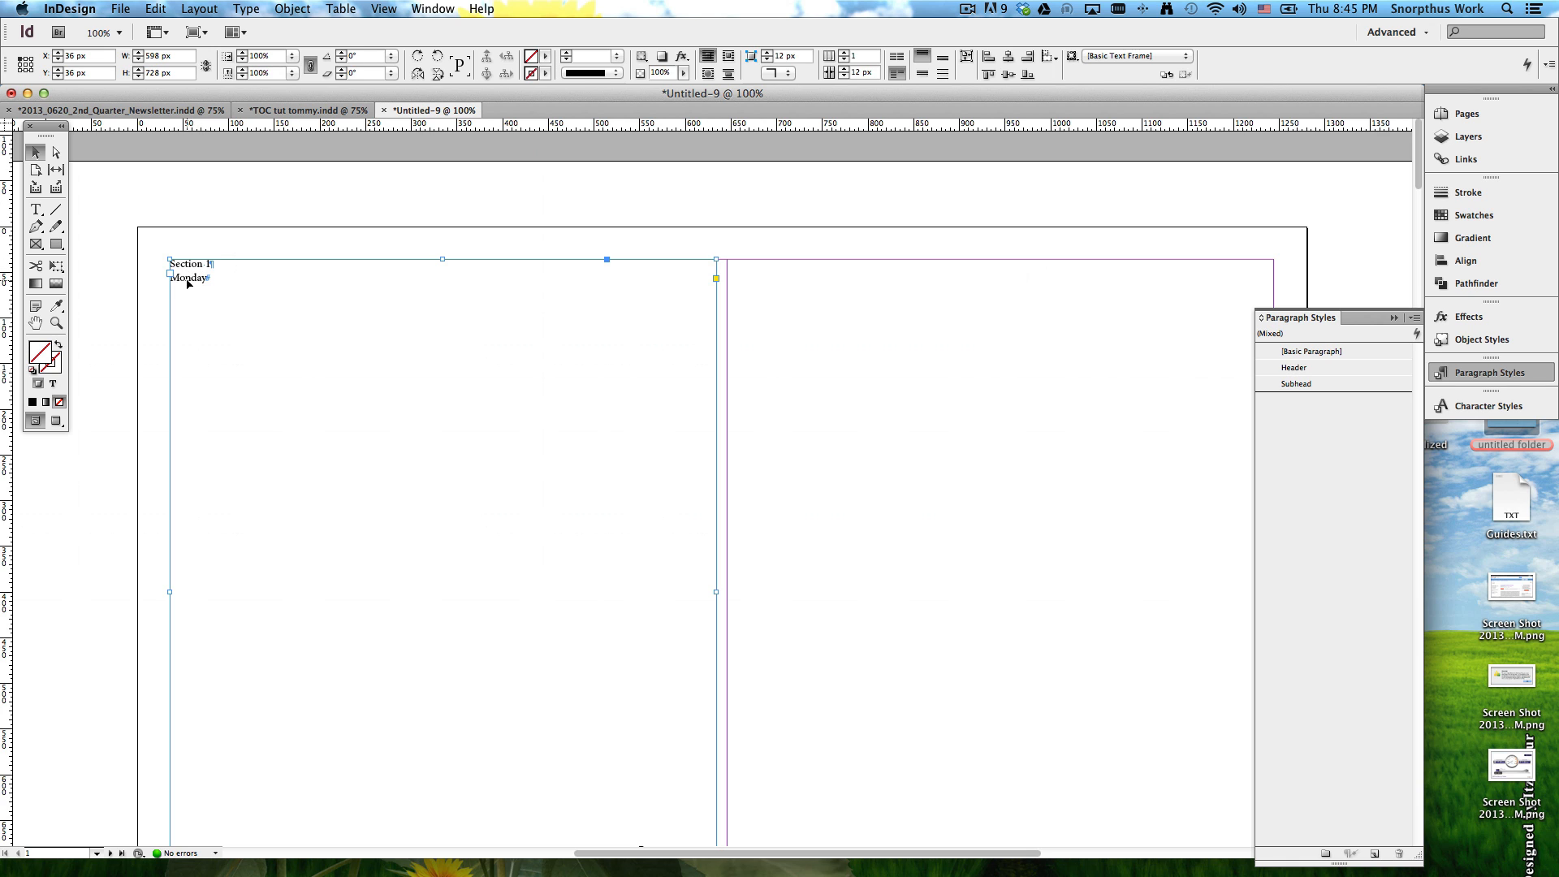
click(223, 213)
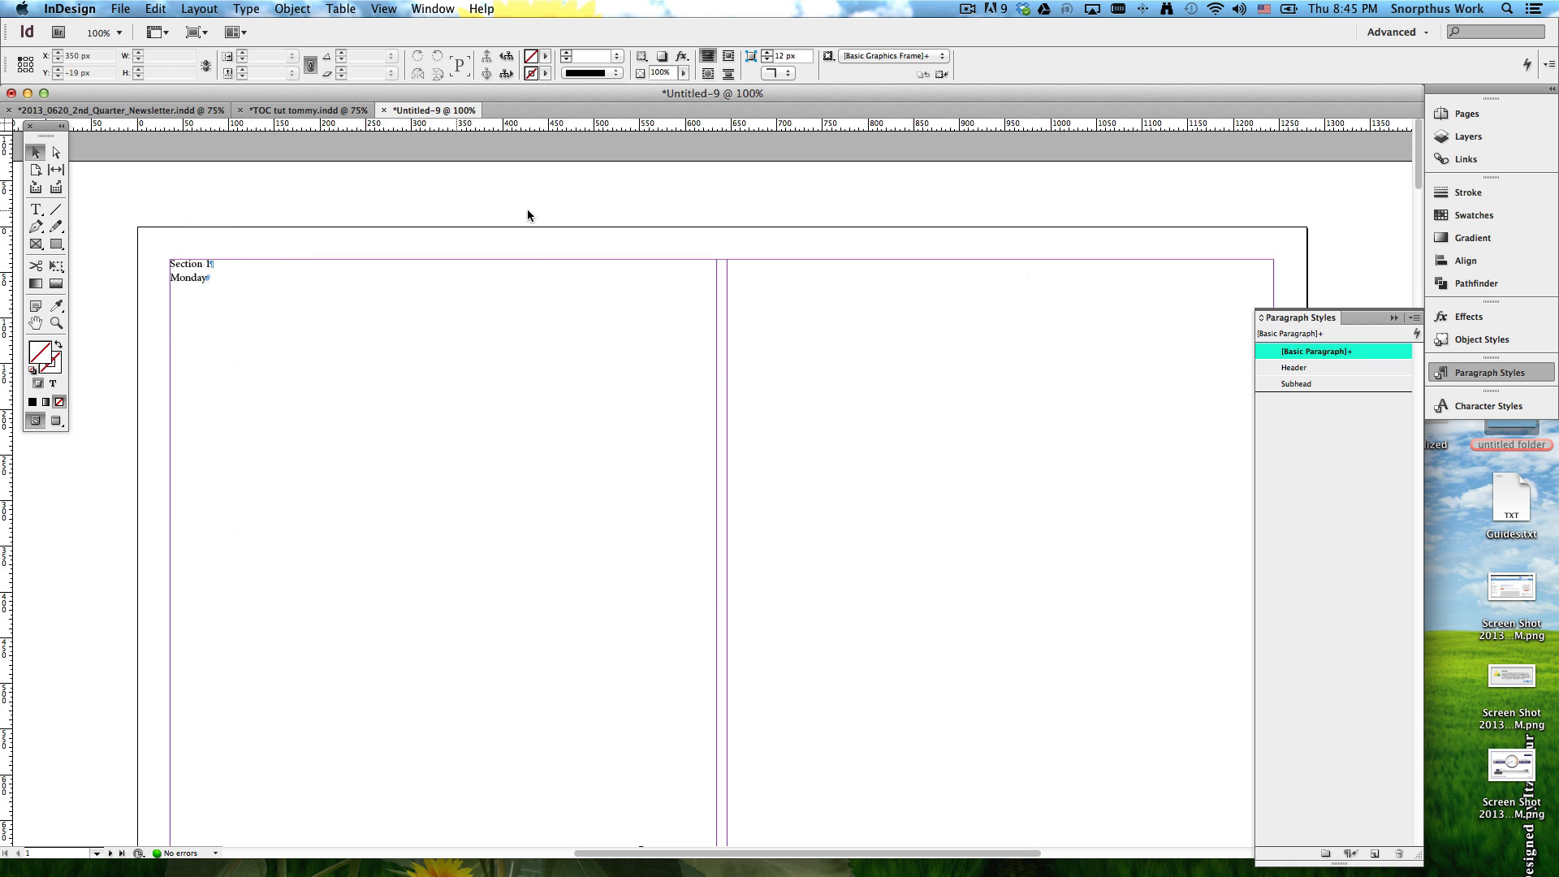
Step: Edit the Header paragraph style's basic character formats and set its font style to Bold
double_click(1299, 375)
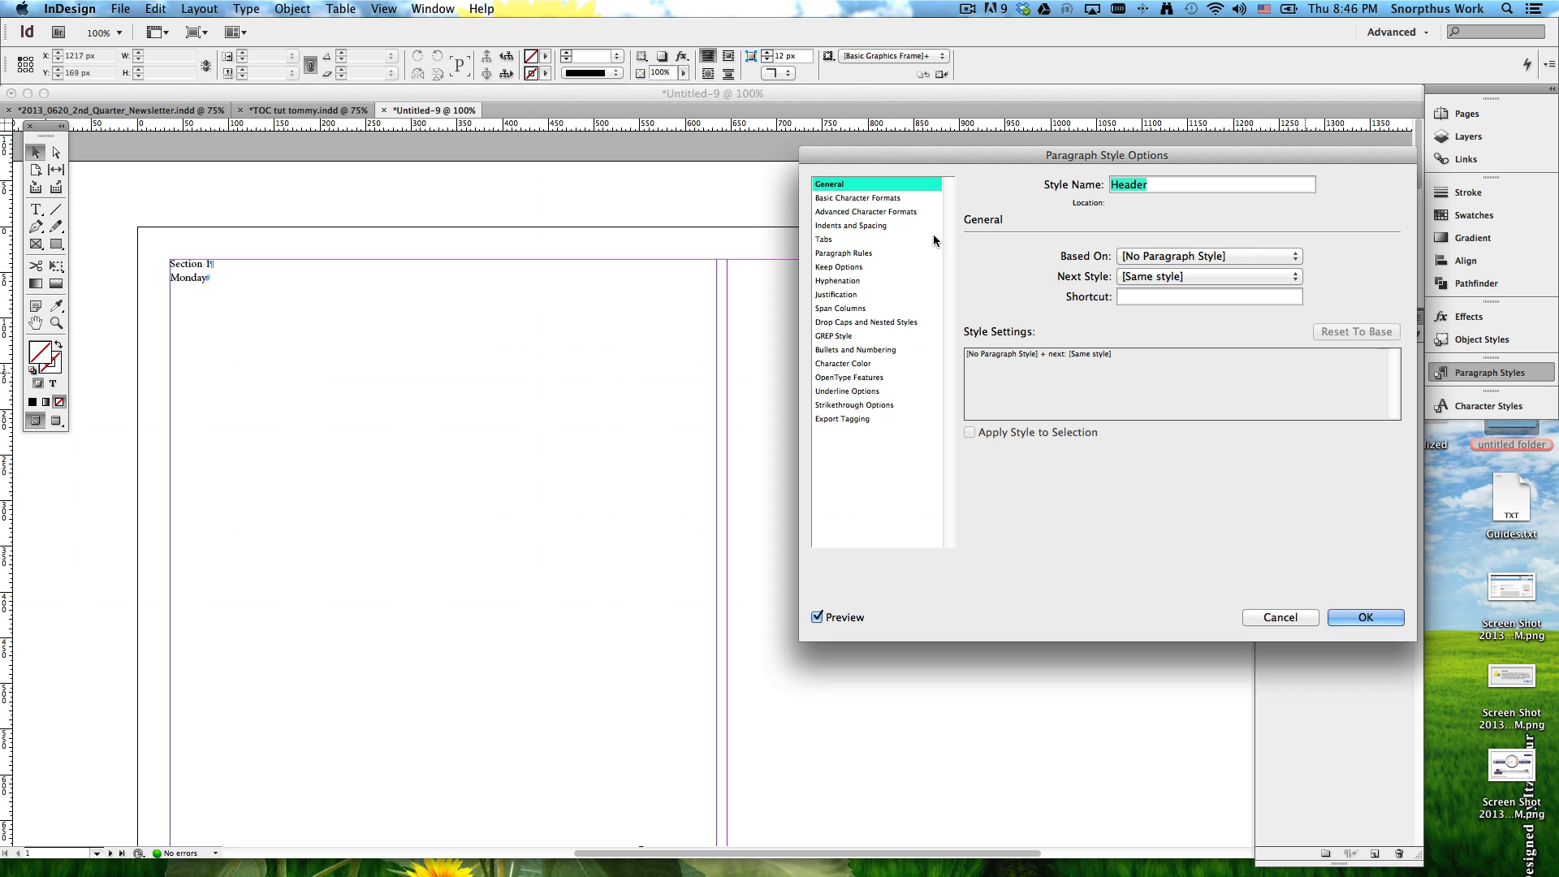
click(869, 198)
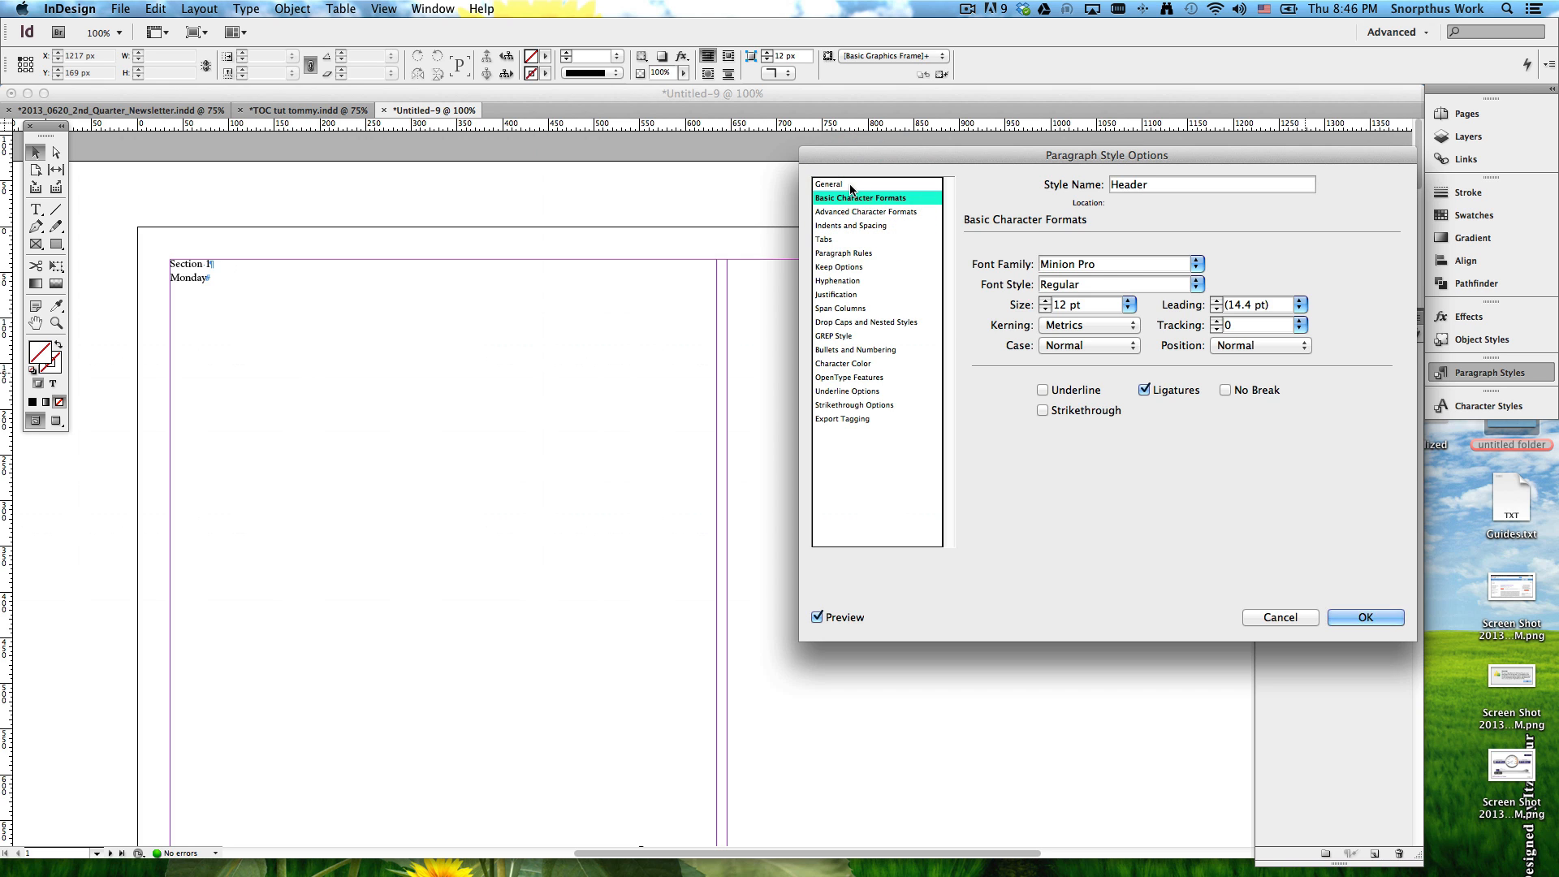
click(835, 184)
click(845, 198)
click(1121, 263)
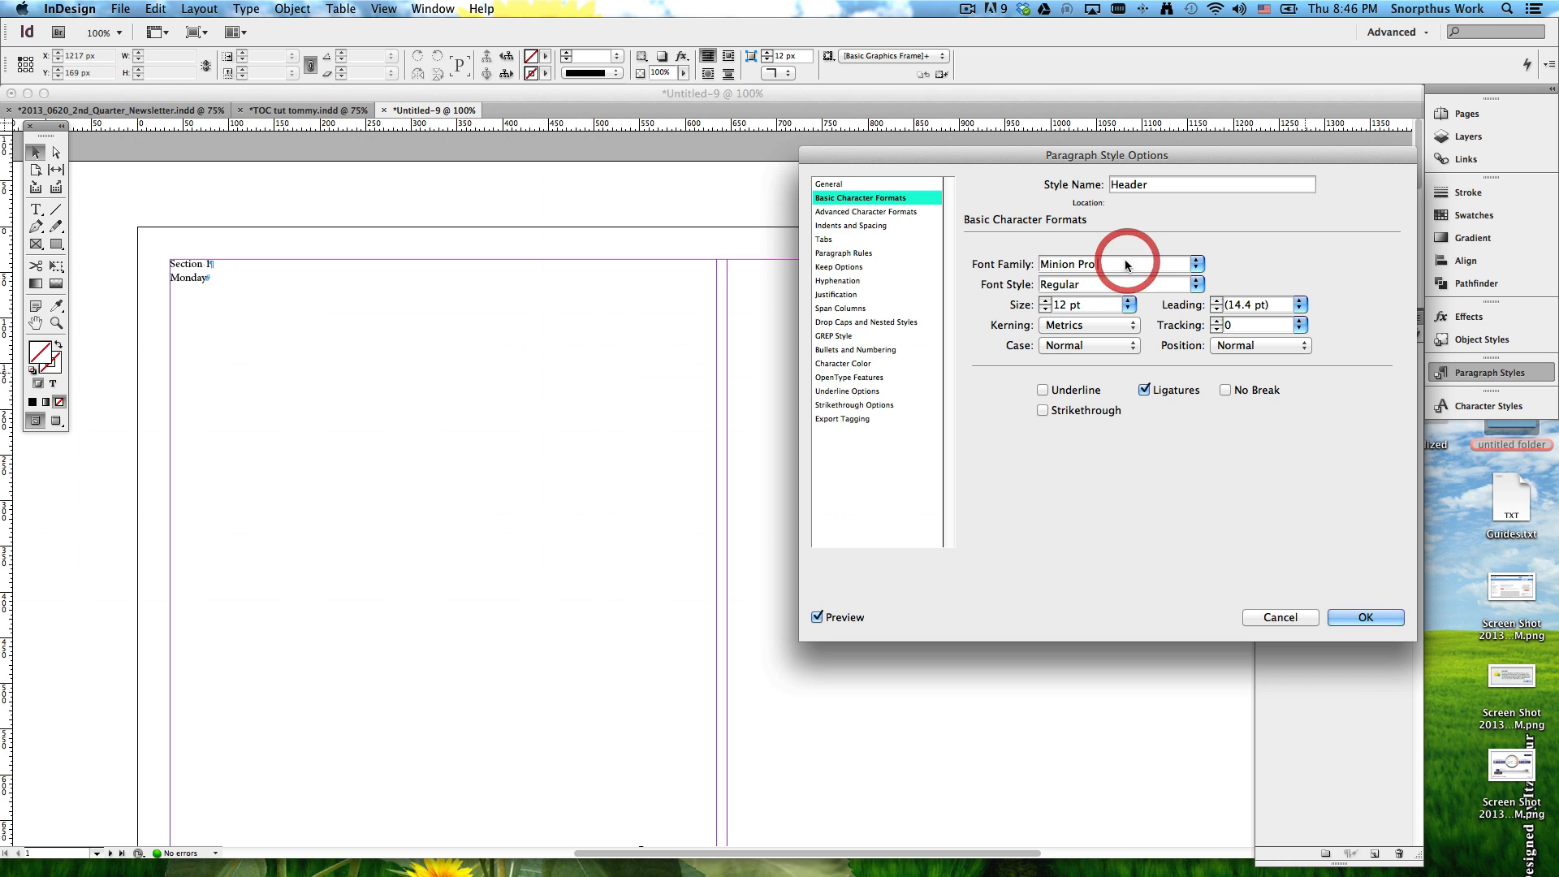
click(1082, 286)
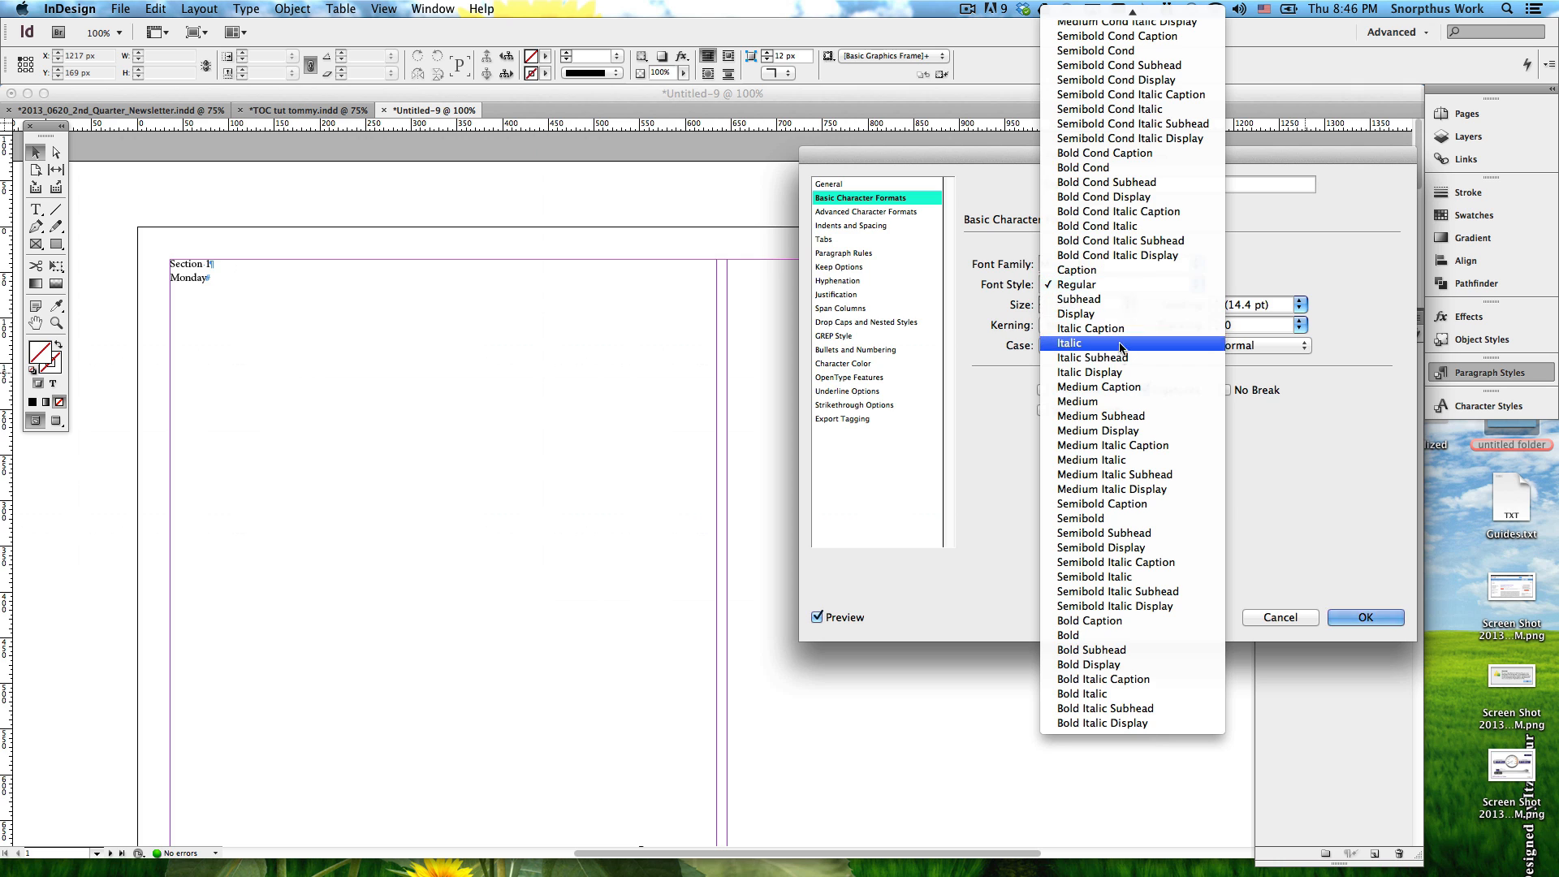
scroll(1082, 541, up, 5)
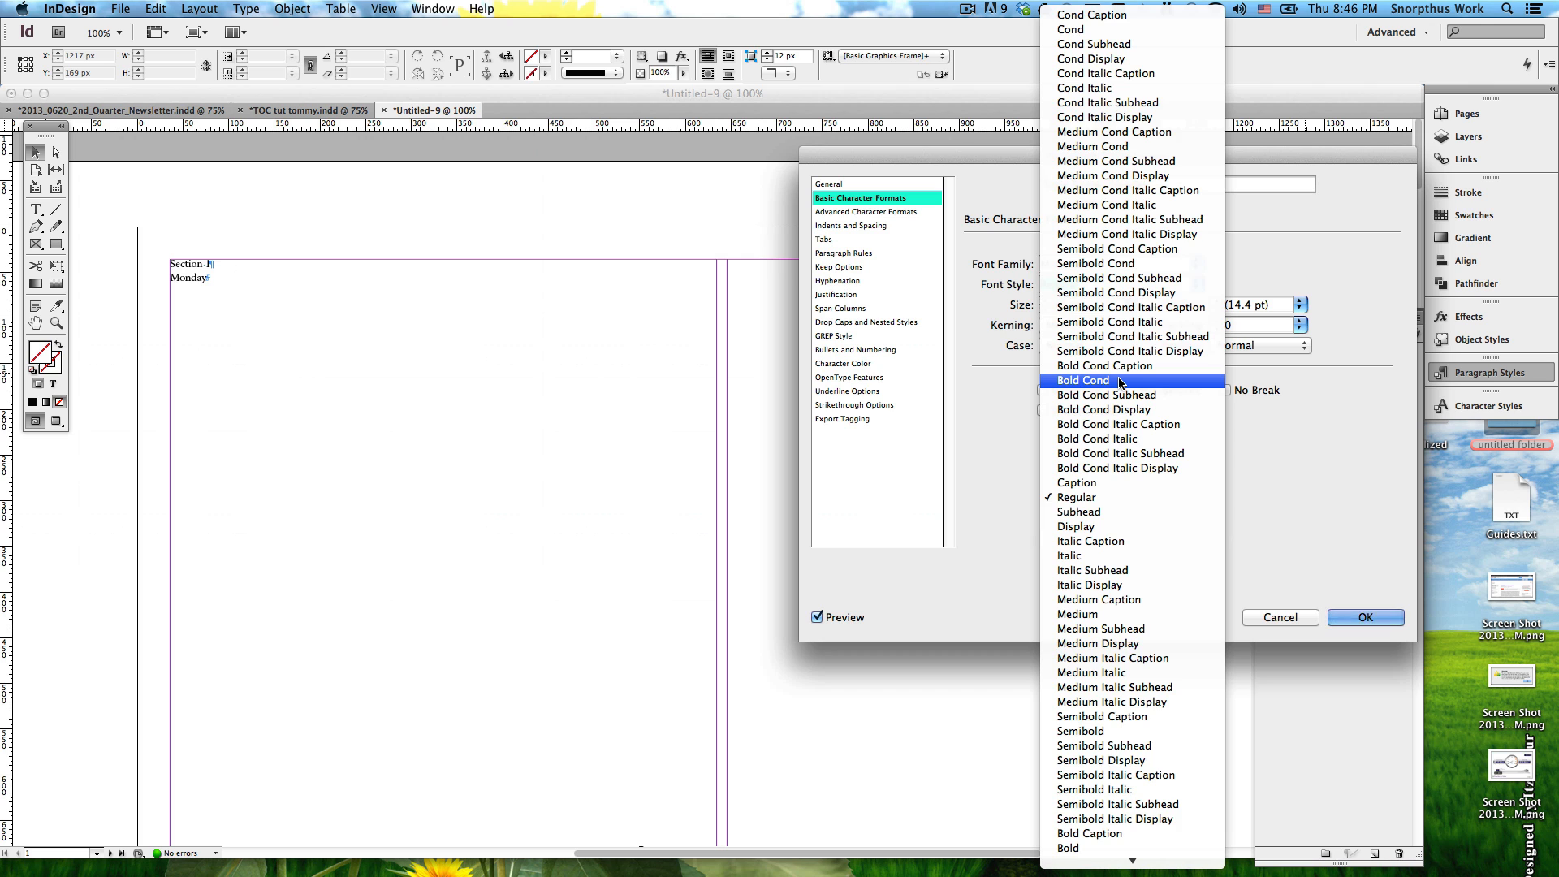
scroll(1121, 382, down, 2)
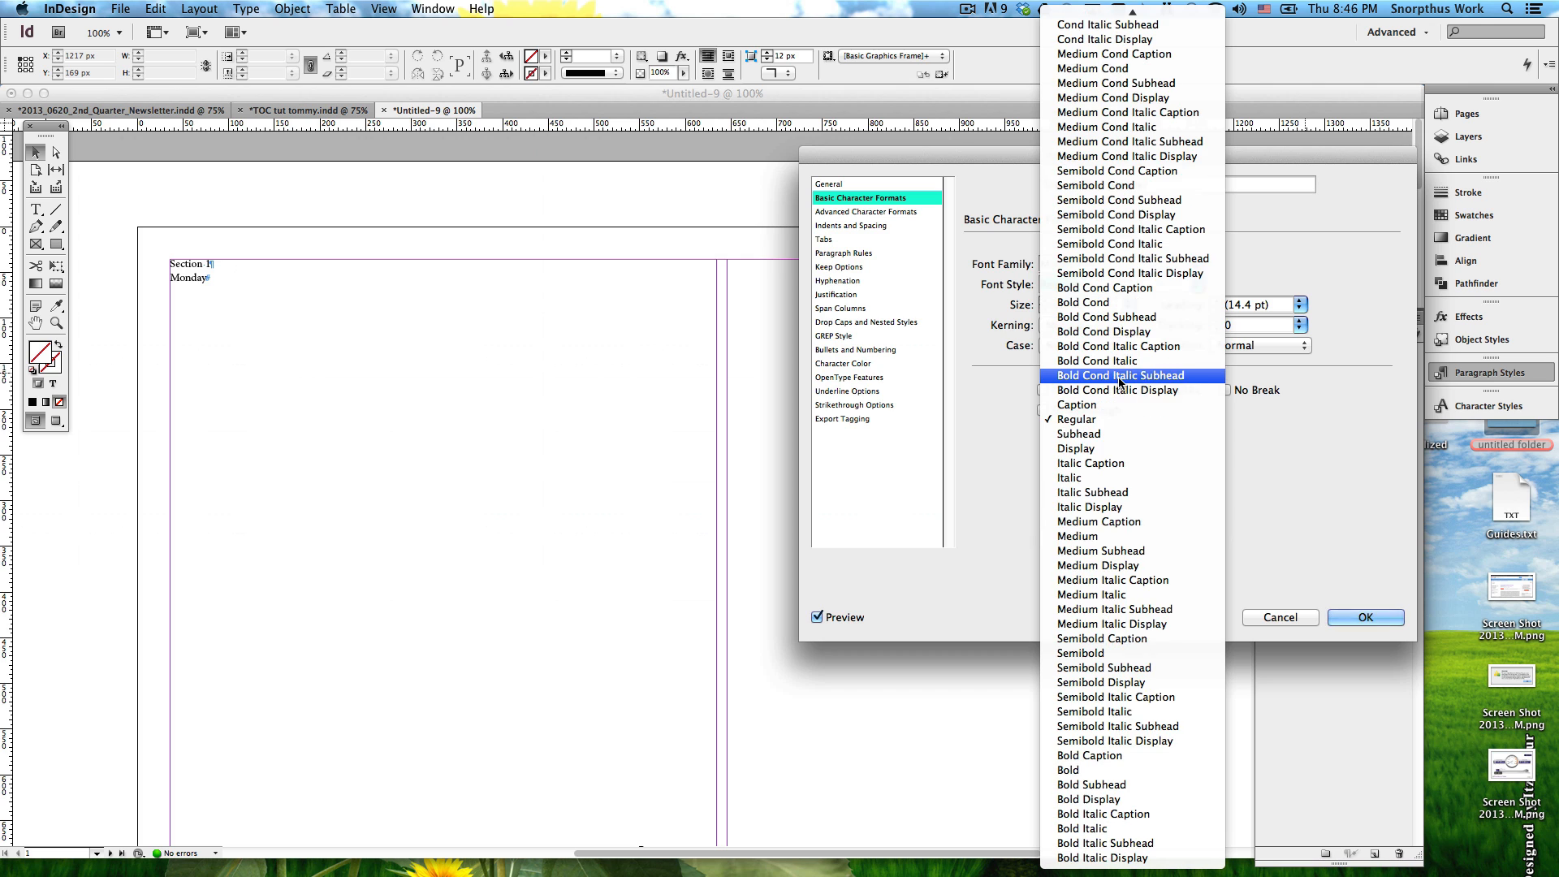
click(1119, 769)
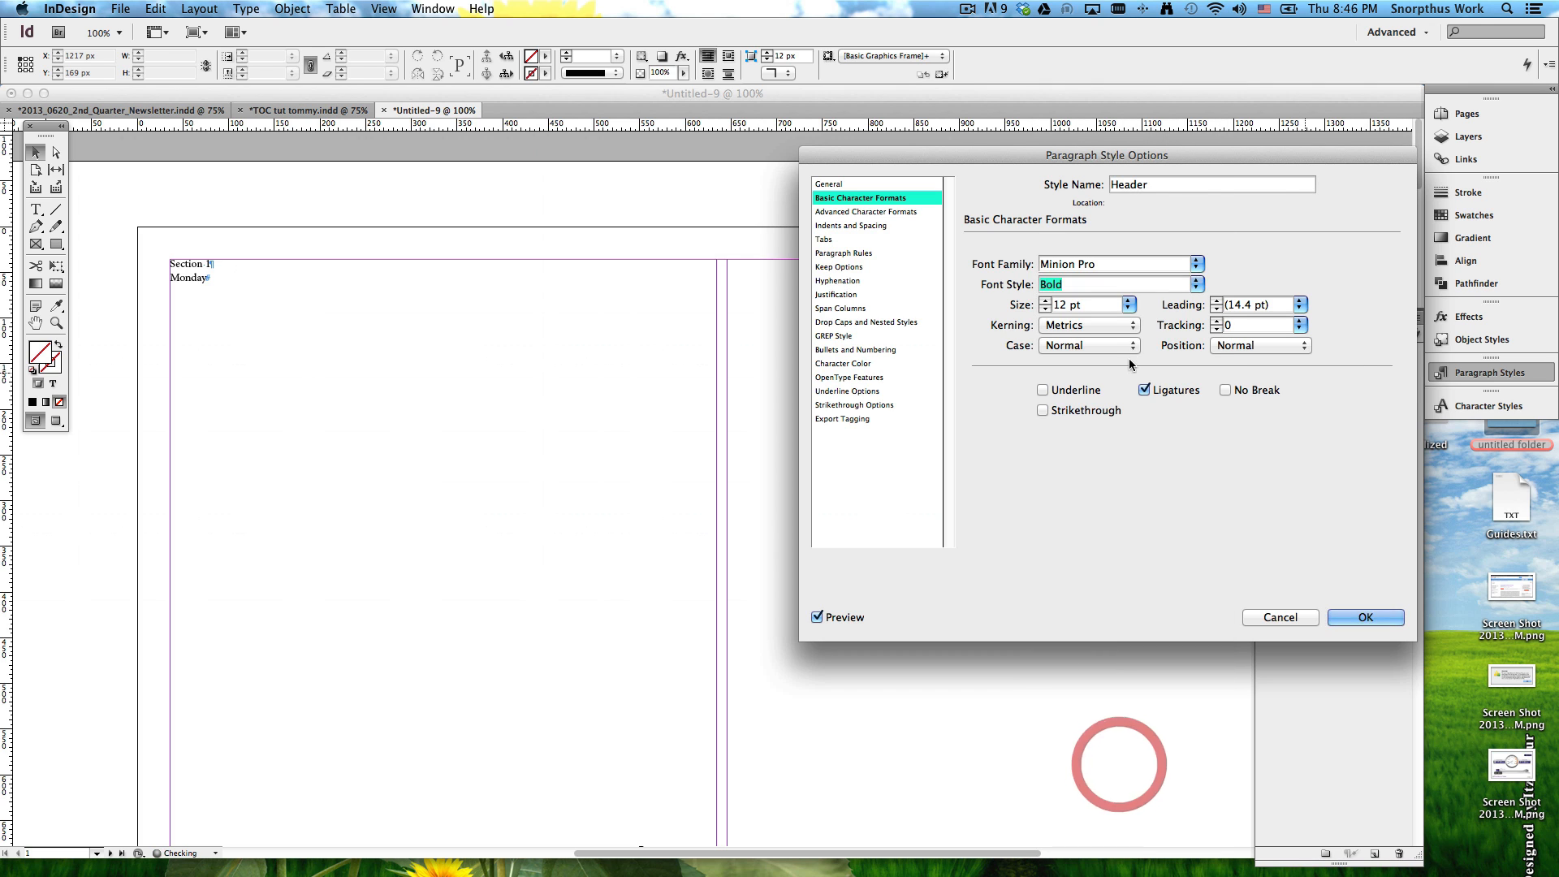
Step: Set the font size of the Header paragraph style to 50 pt
double_click(1060, 305)
text(50)
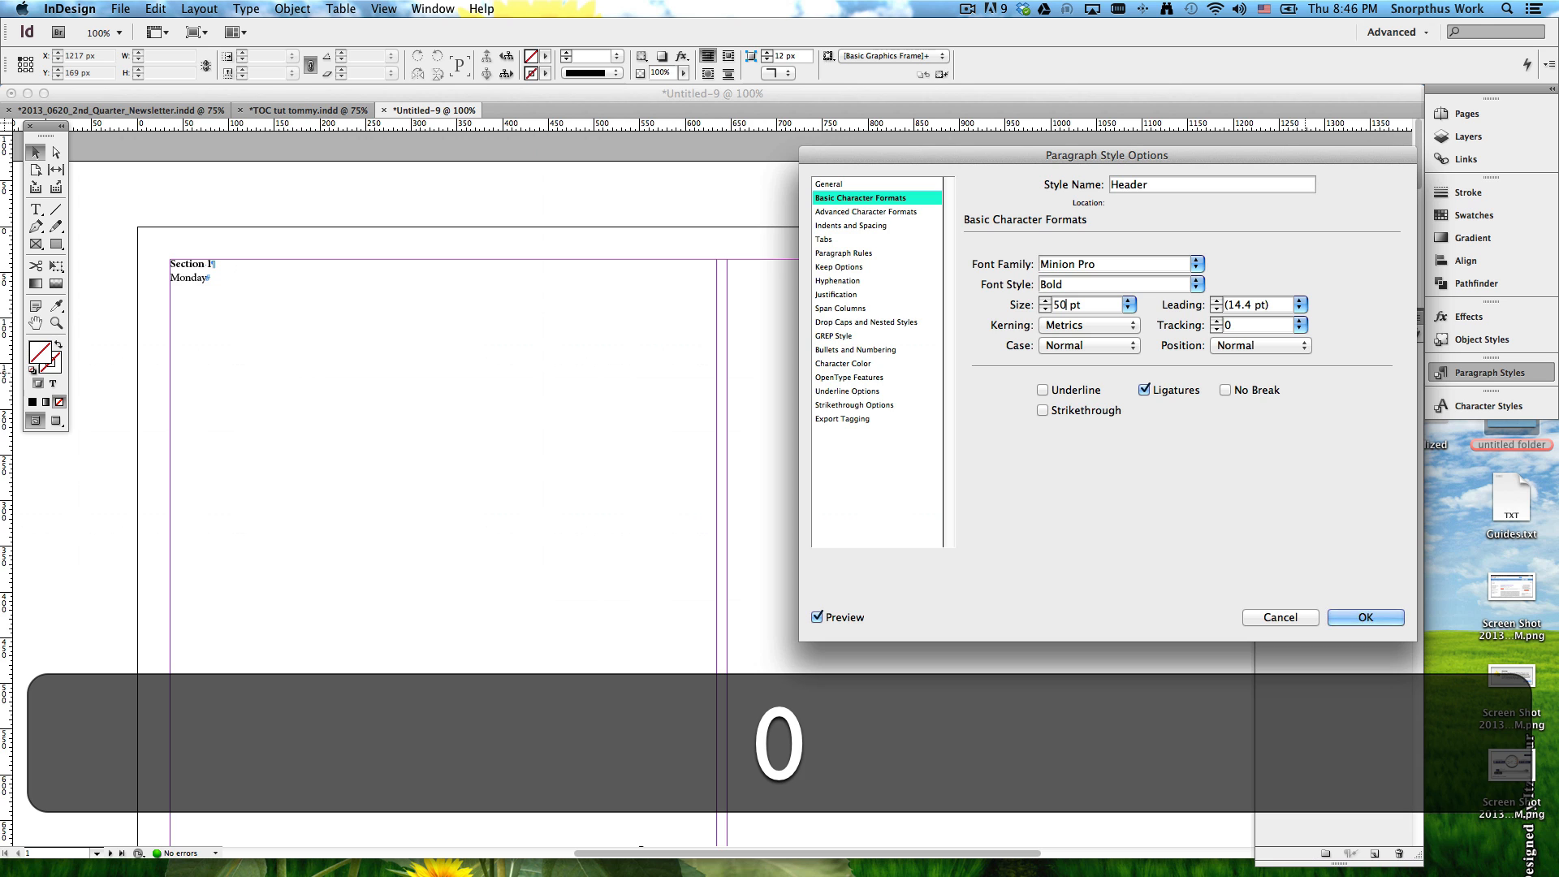
click(1043, 450)
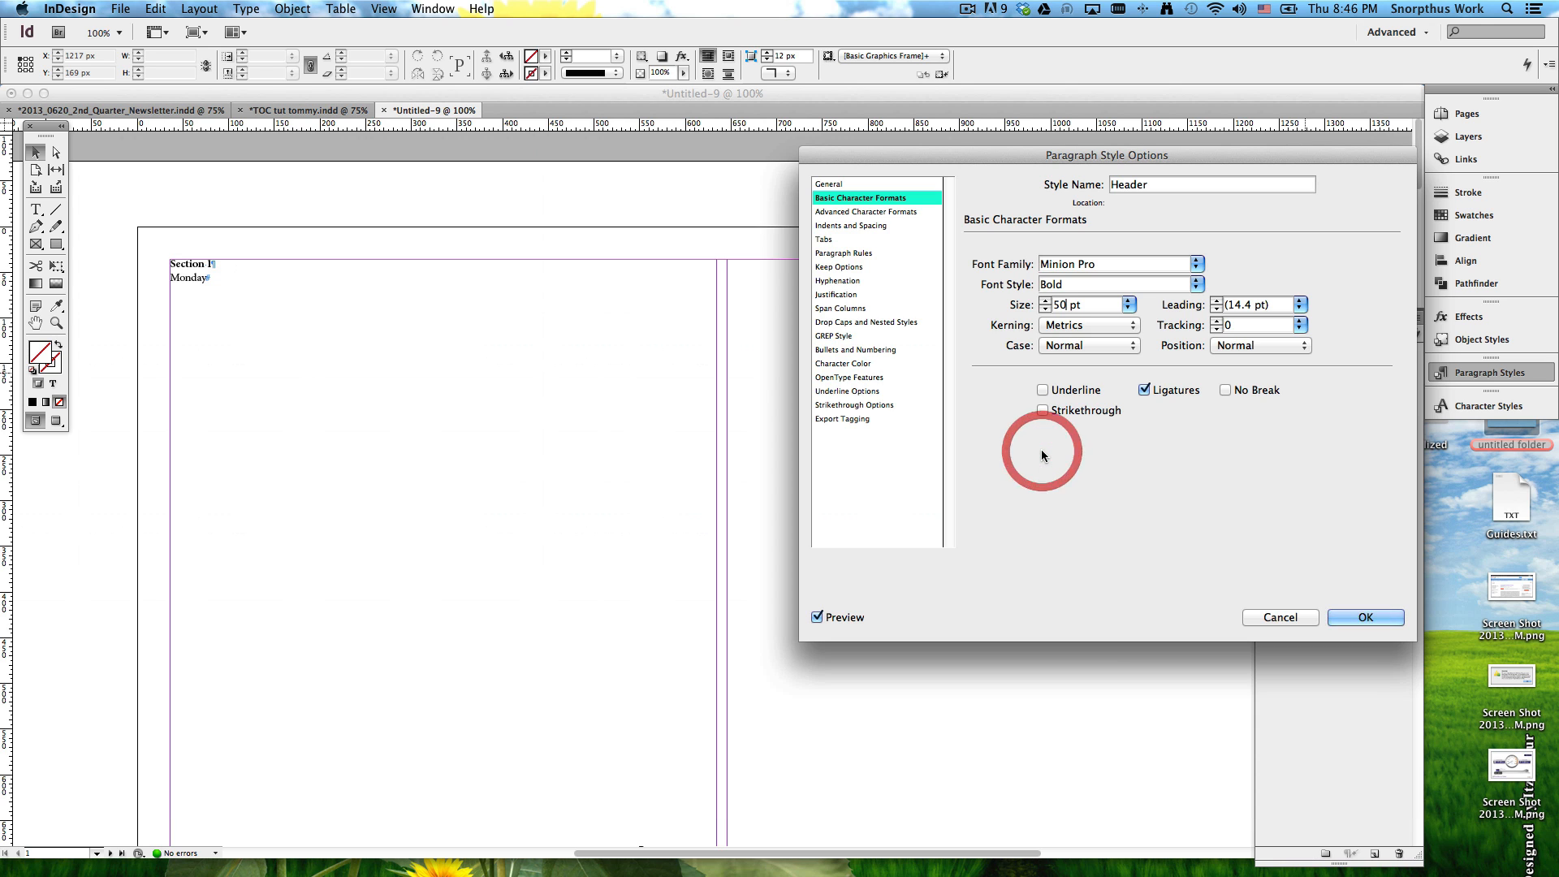
Step: Compare the section heading with and without the preview of the 50 pt size, and save the Header paragraph style
click(1059, 325)
click(1061, 326)
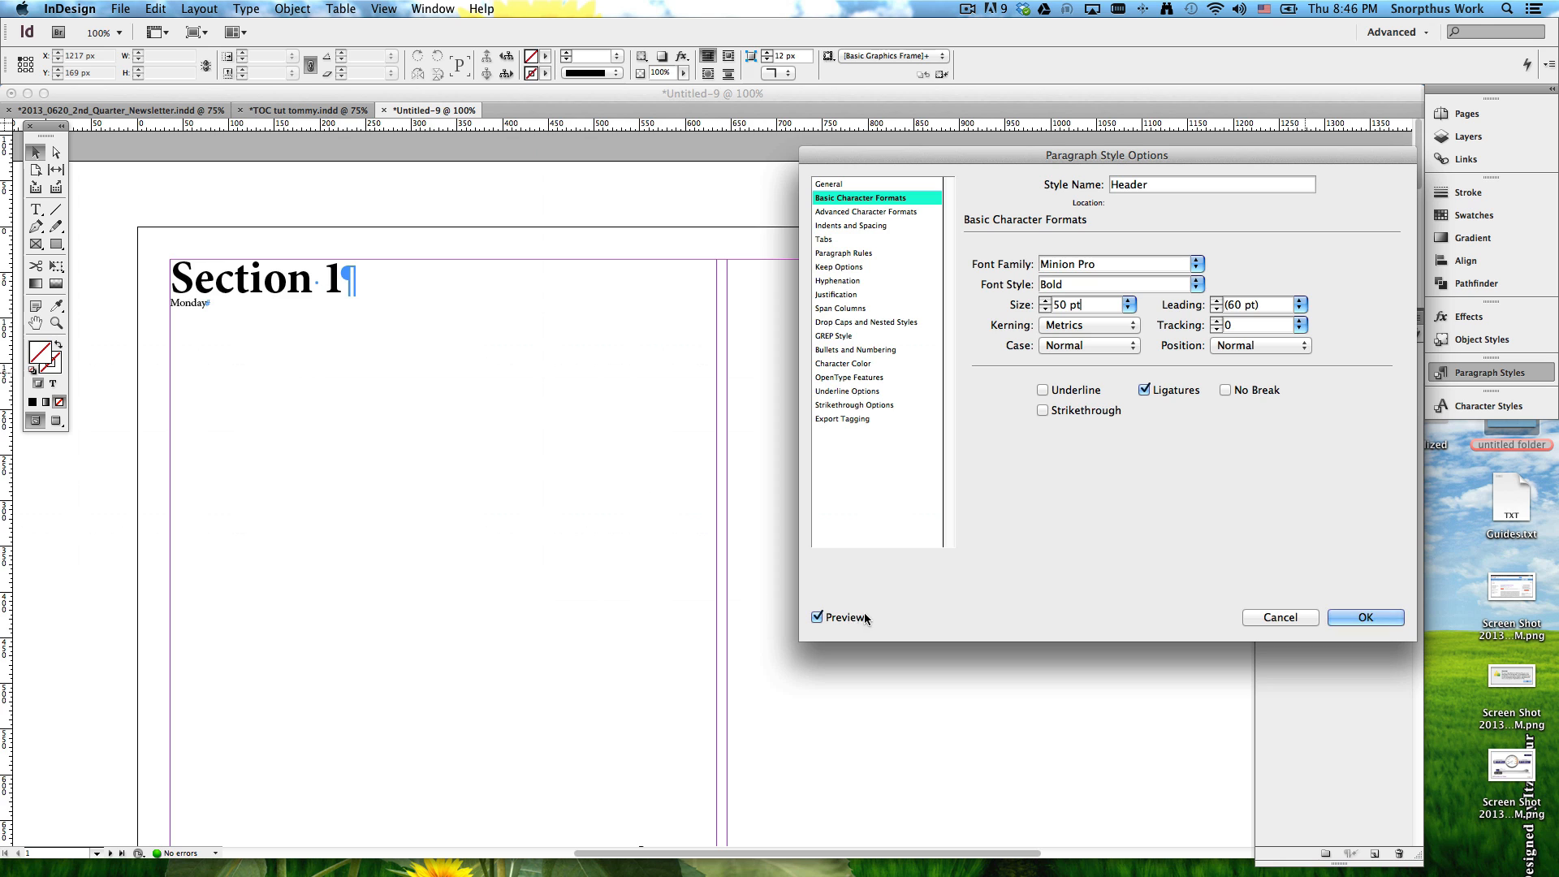
click(818, 617)
click(818, 617)
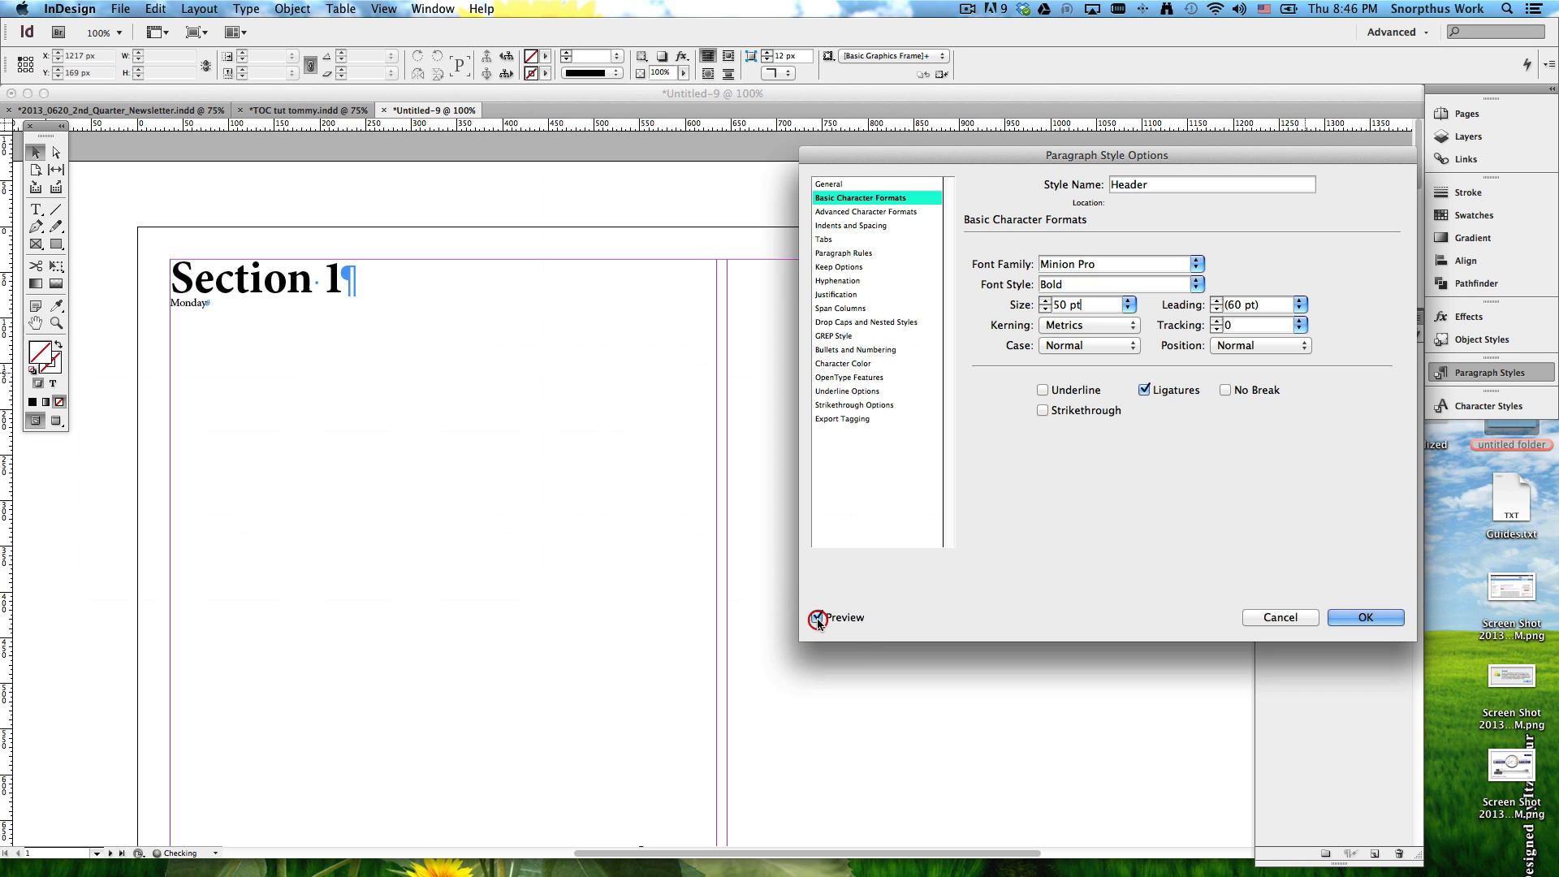
click(818, 617)
click(818, 617)
click(818, 618)
click(817, 618)
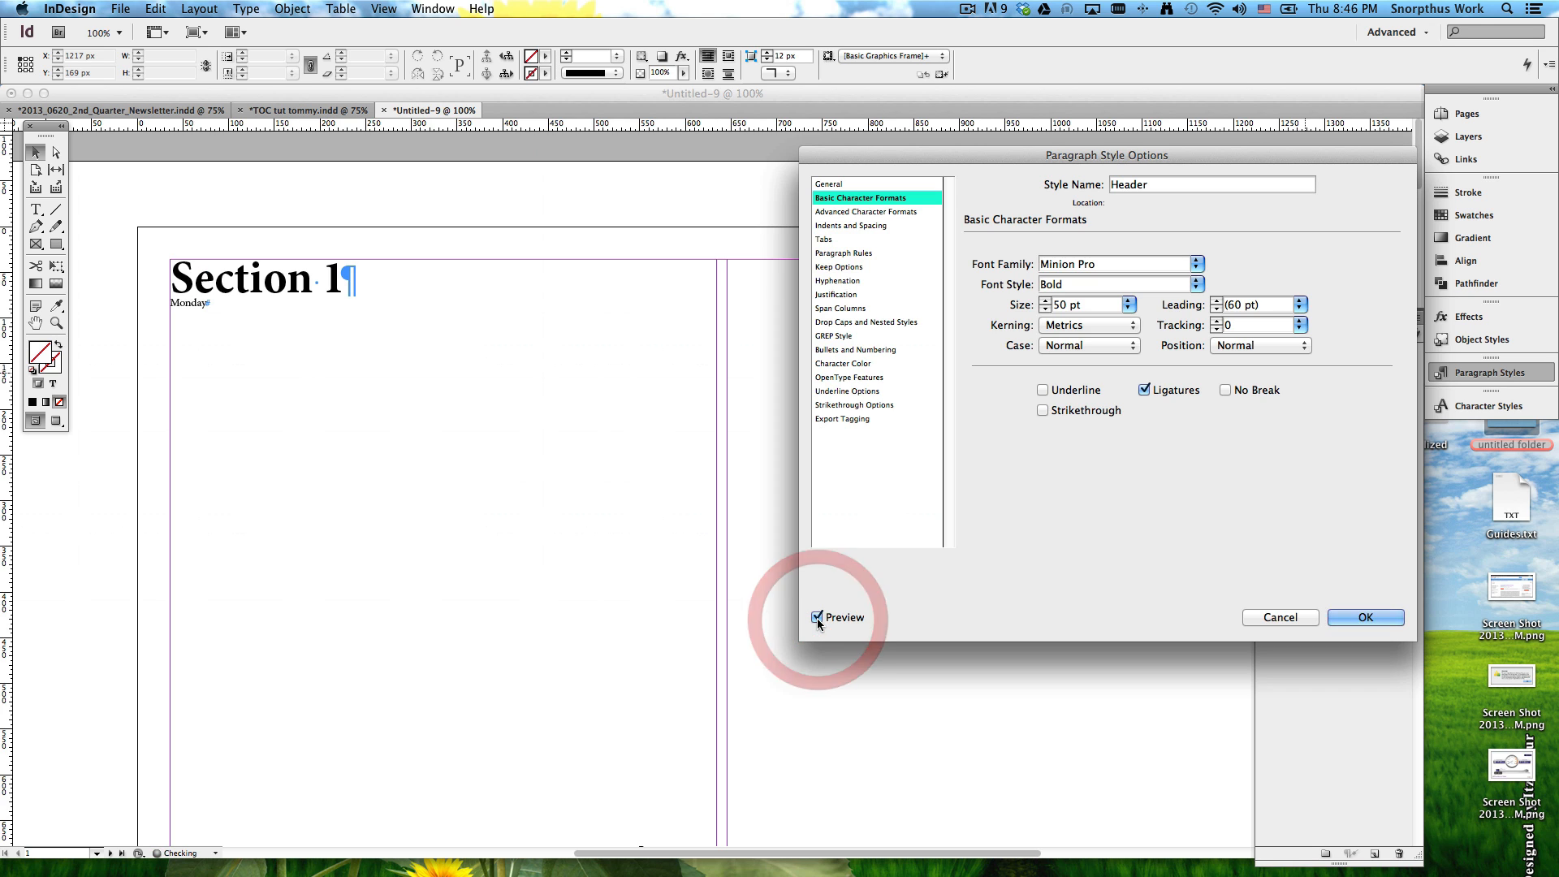
click(1350, 615)
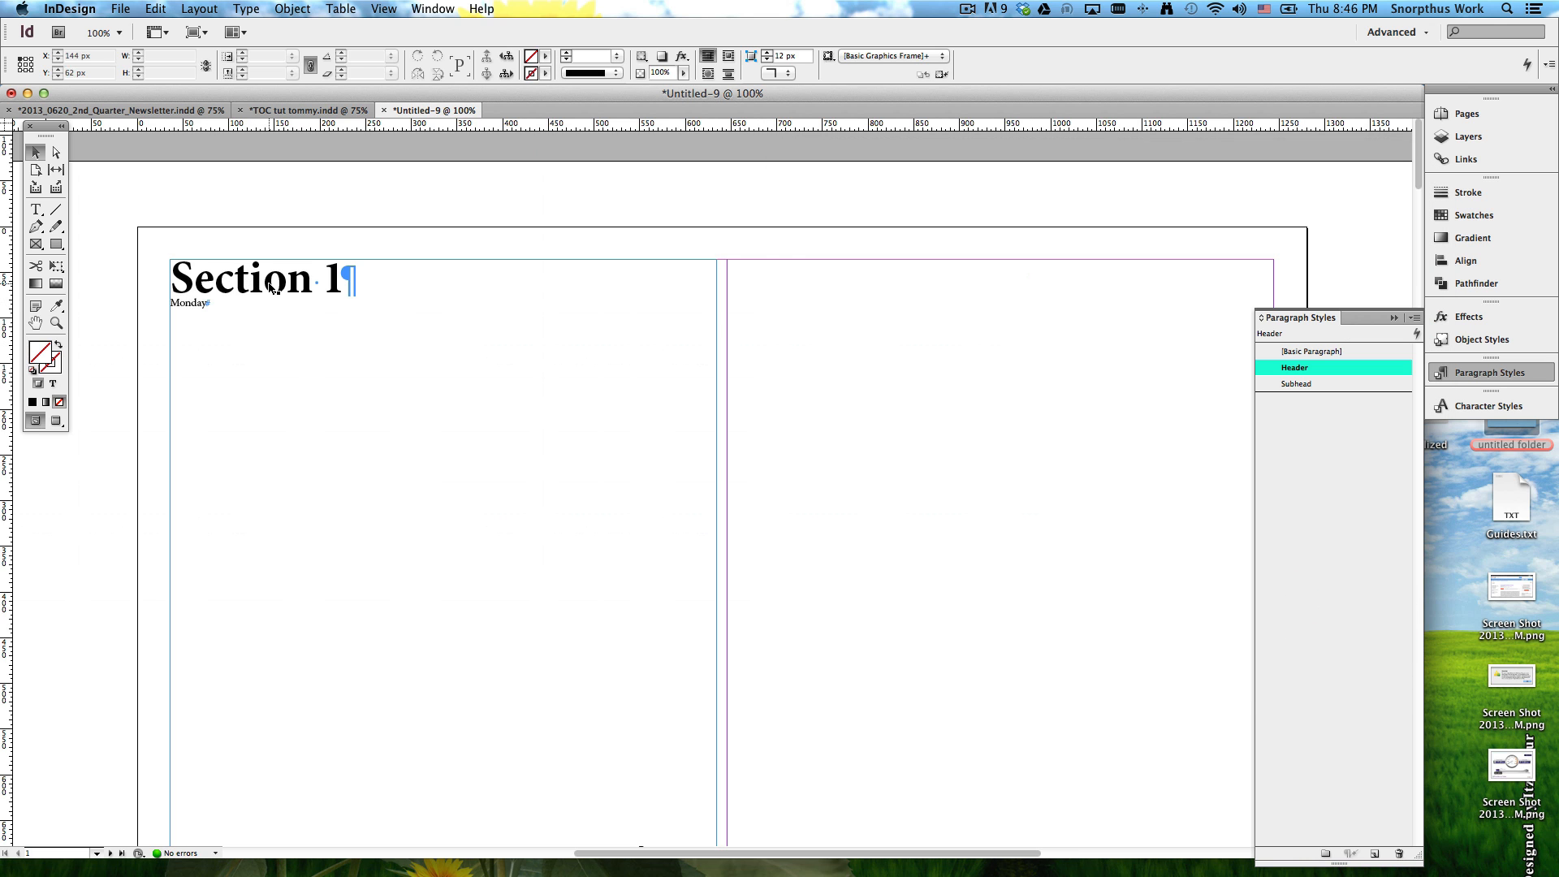
Step: Examine the section headings throughout the document, up close and at 25% zoom, to check how the Header style is applied
scroll(98, 286, down, 15)
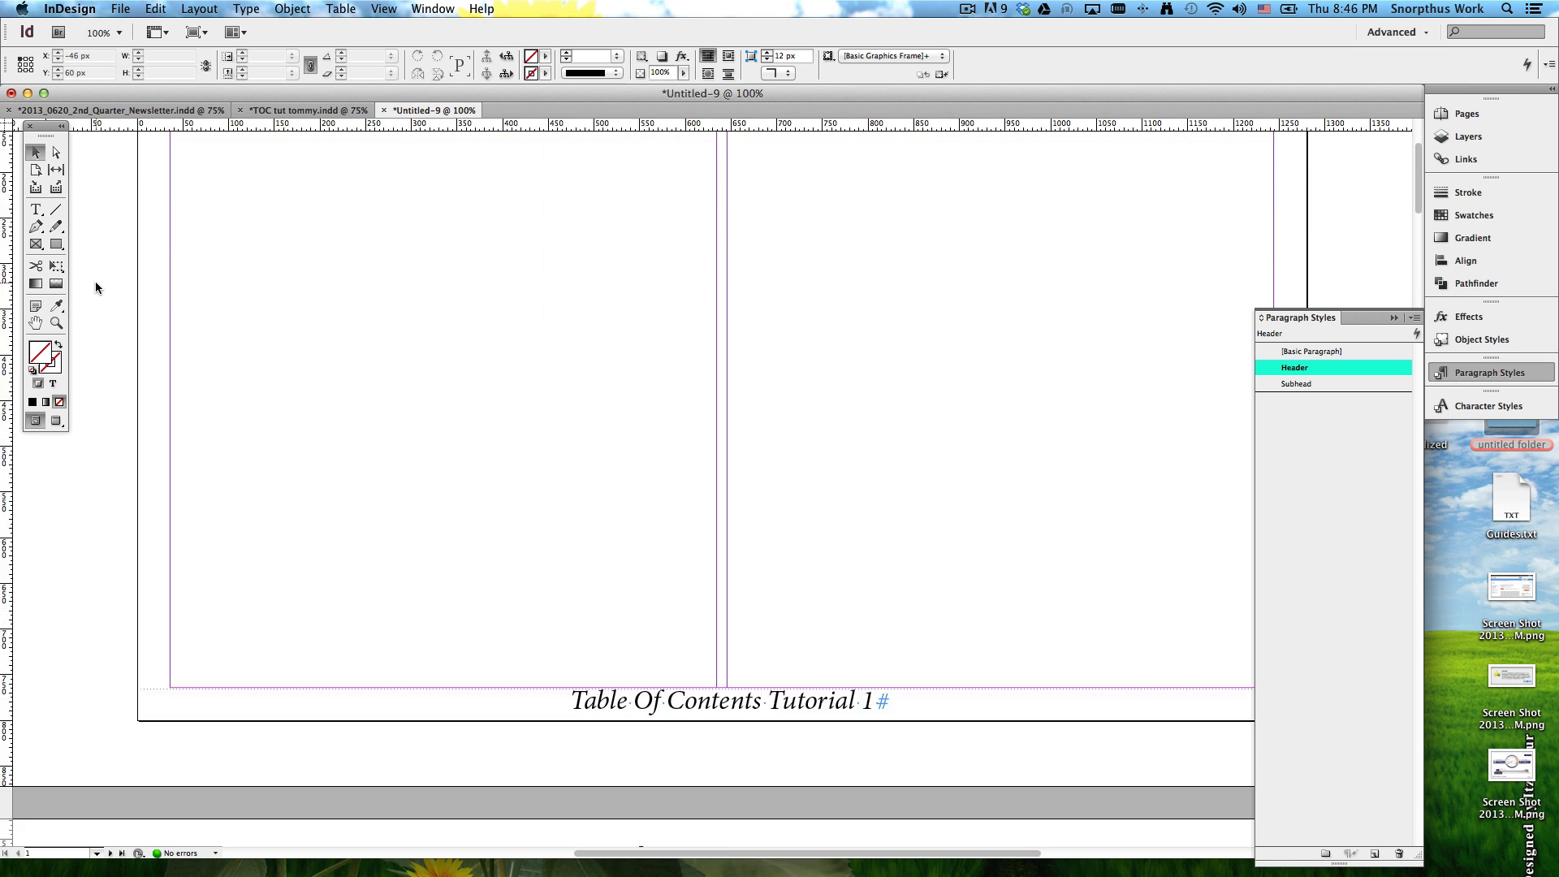
scroll(96, 284, left, 5)
scroll(96, 285, down, 13)
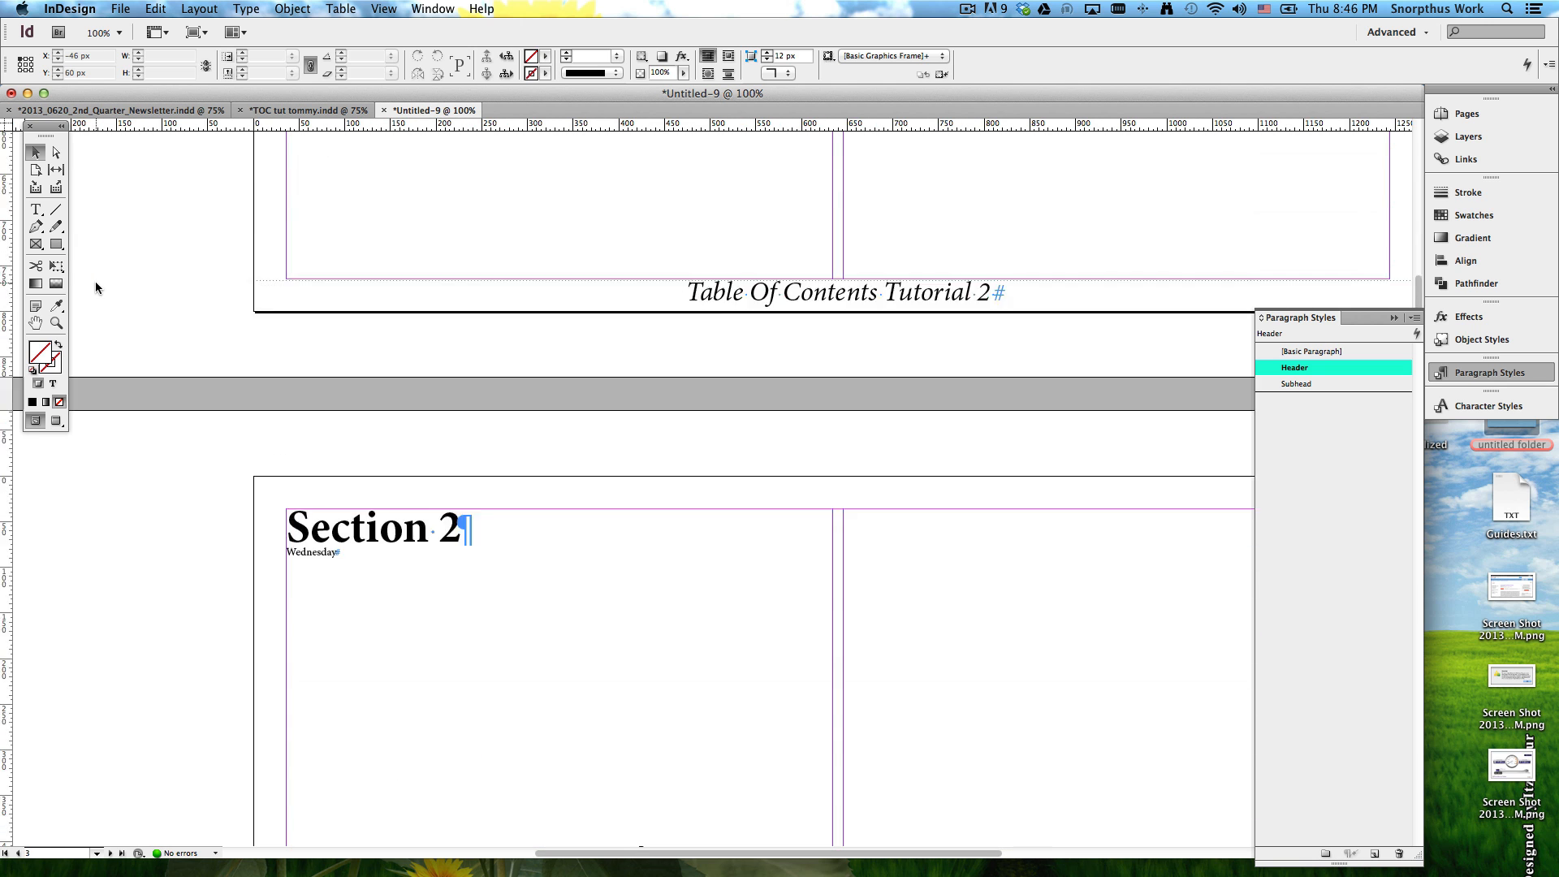
scroll(358, 409, down, 5)
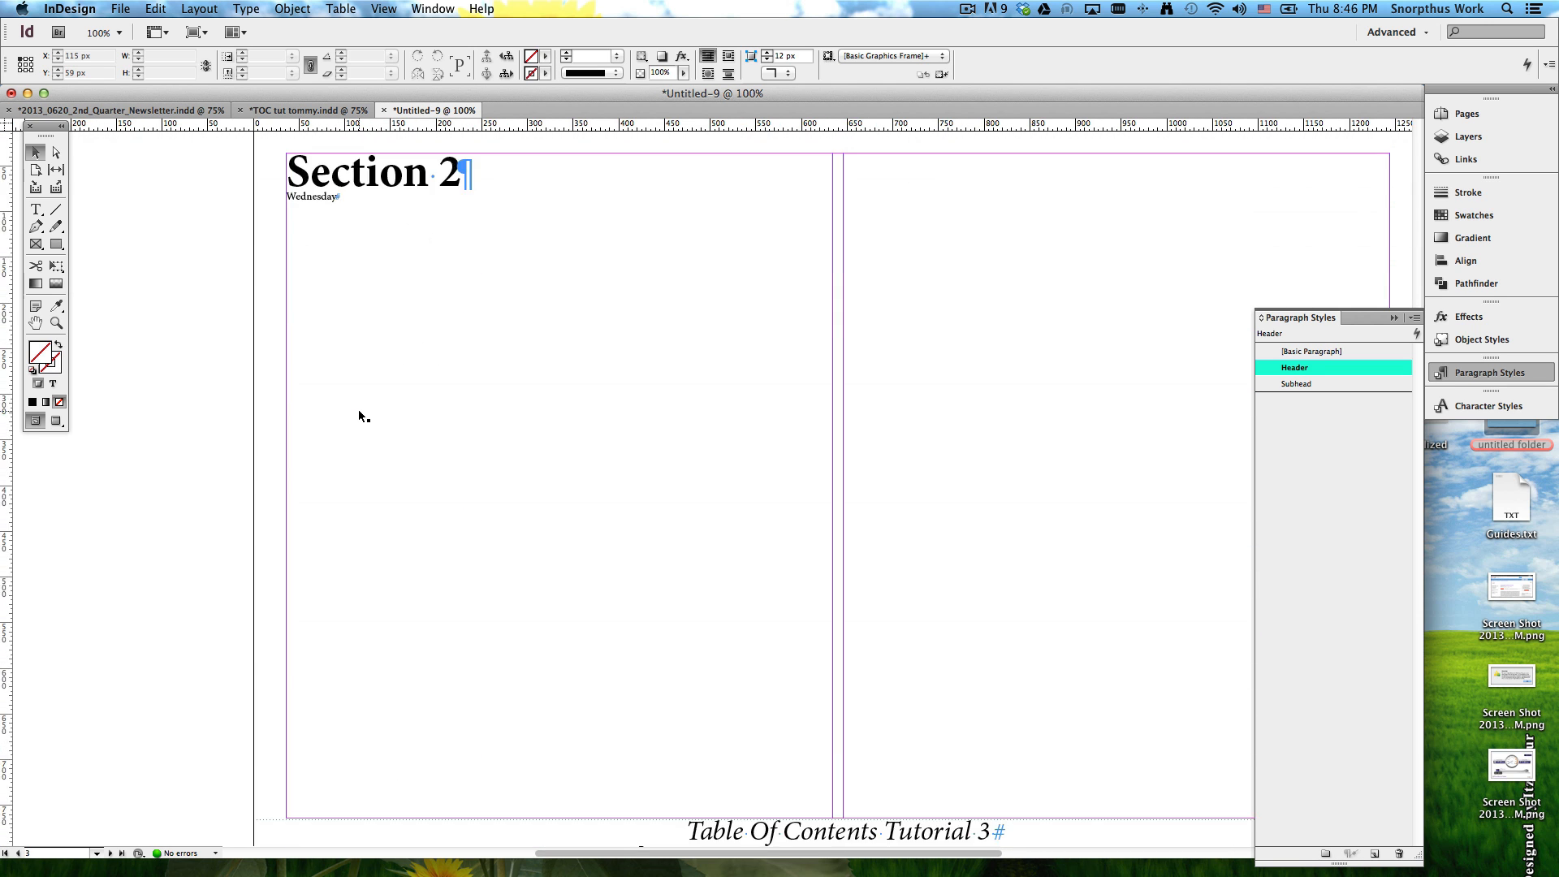
scroll(359, 409, down, 20)
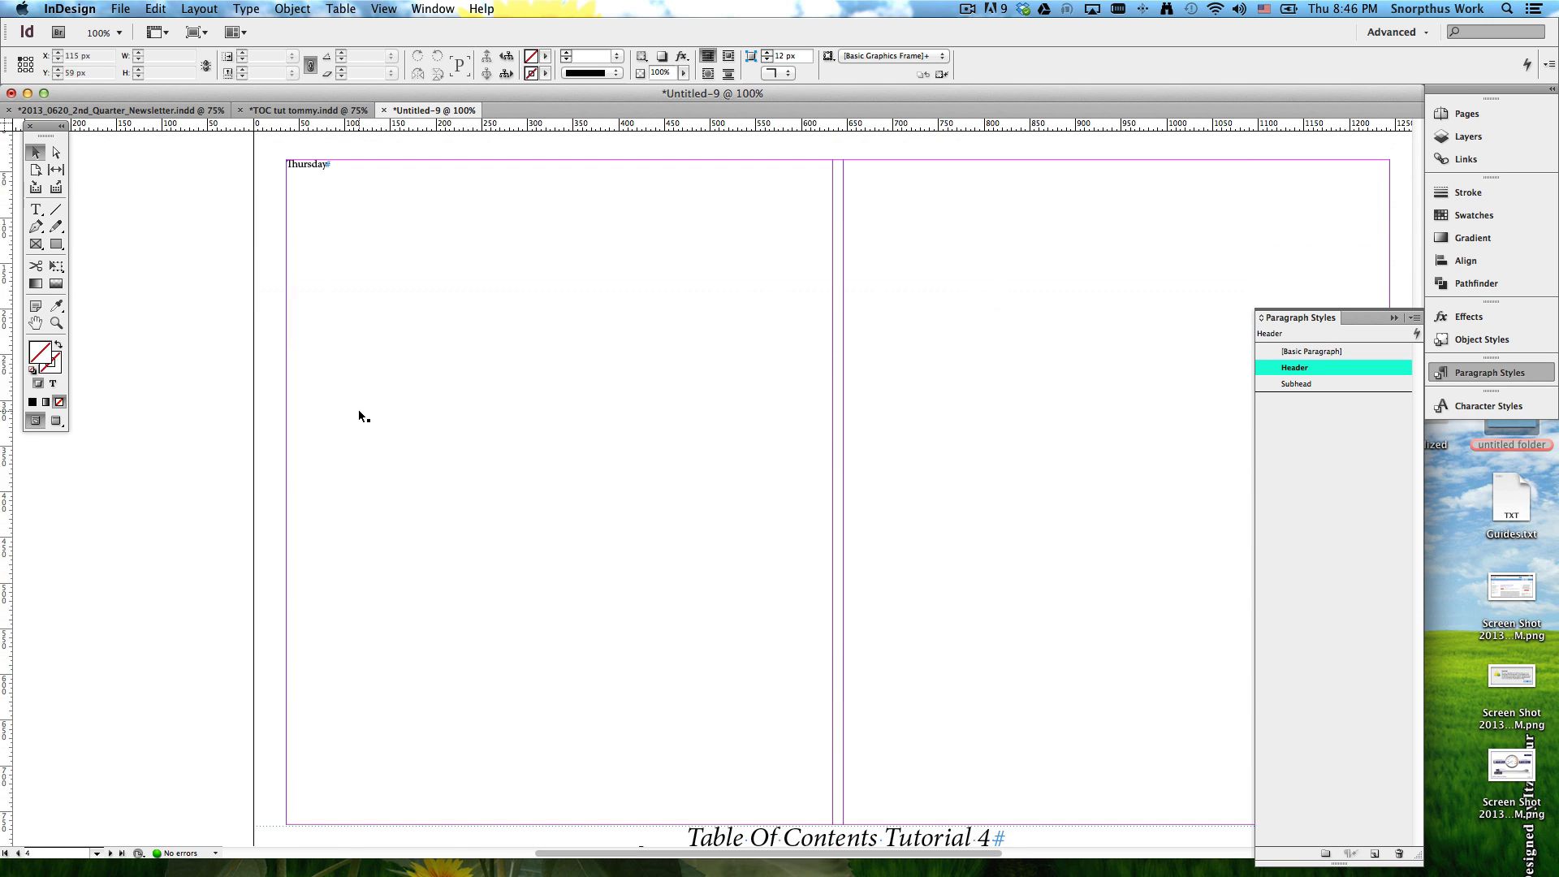
scroll(362, 333, down, 20)
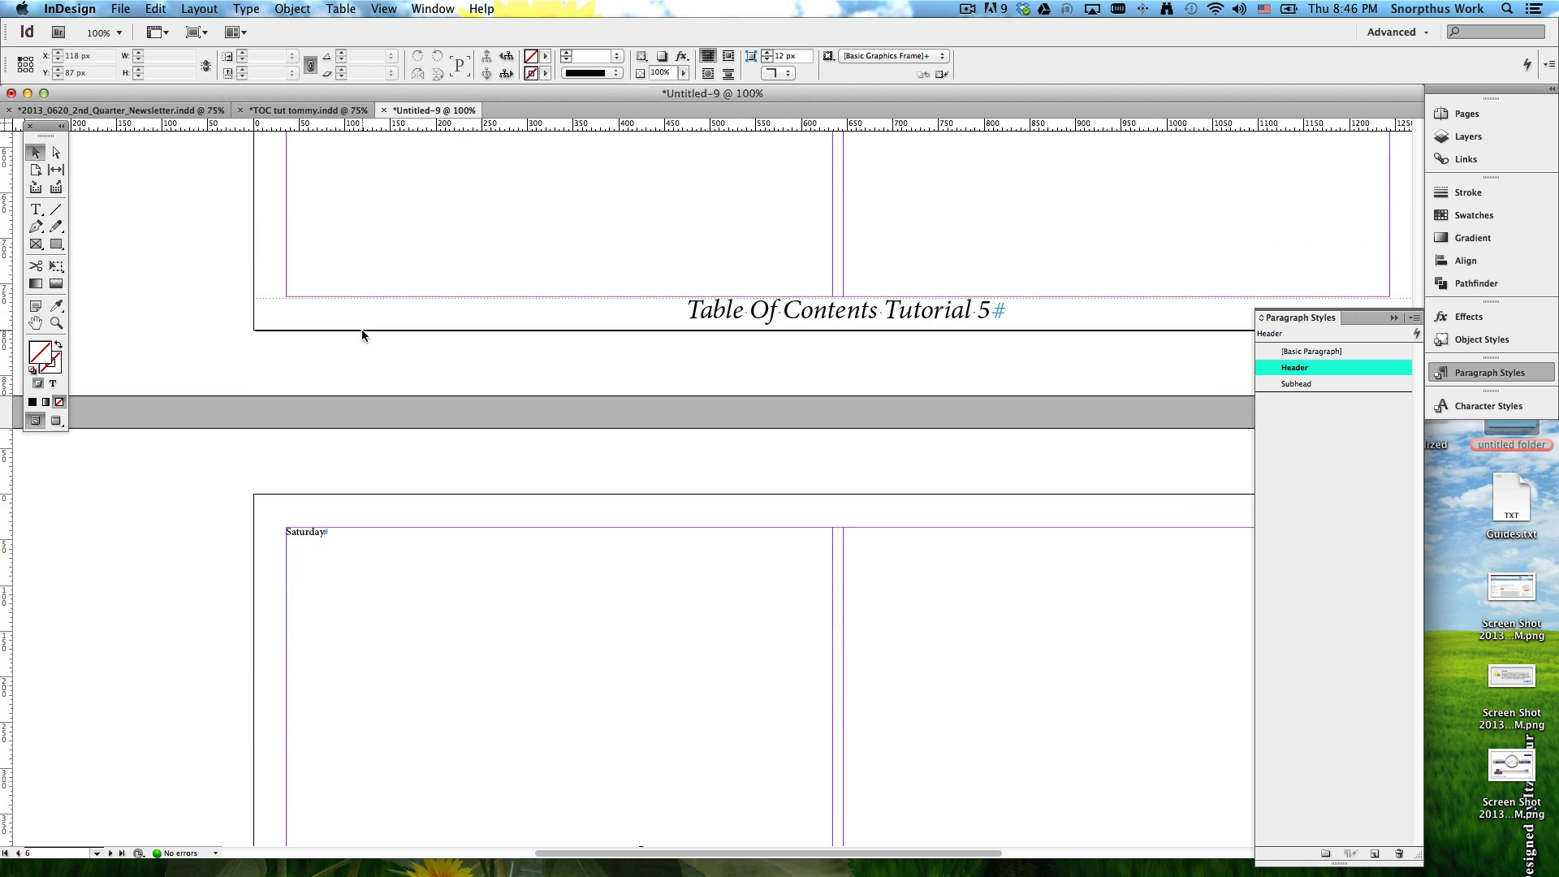
scroll(362, 333, down, 10)
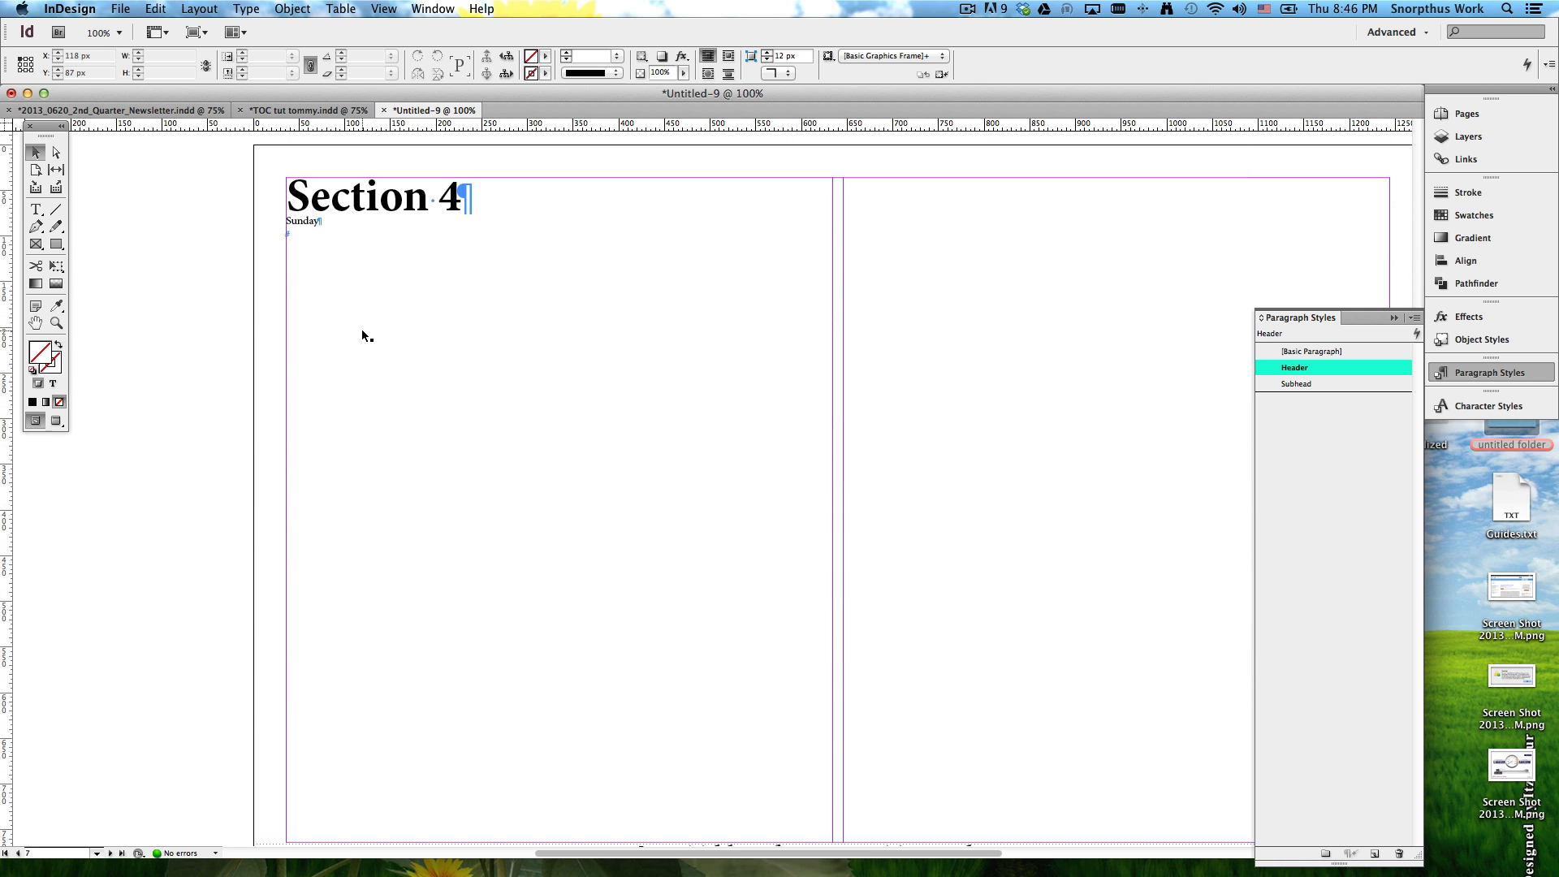
key(super+minus)
key(super+minus)
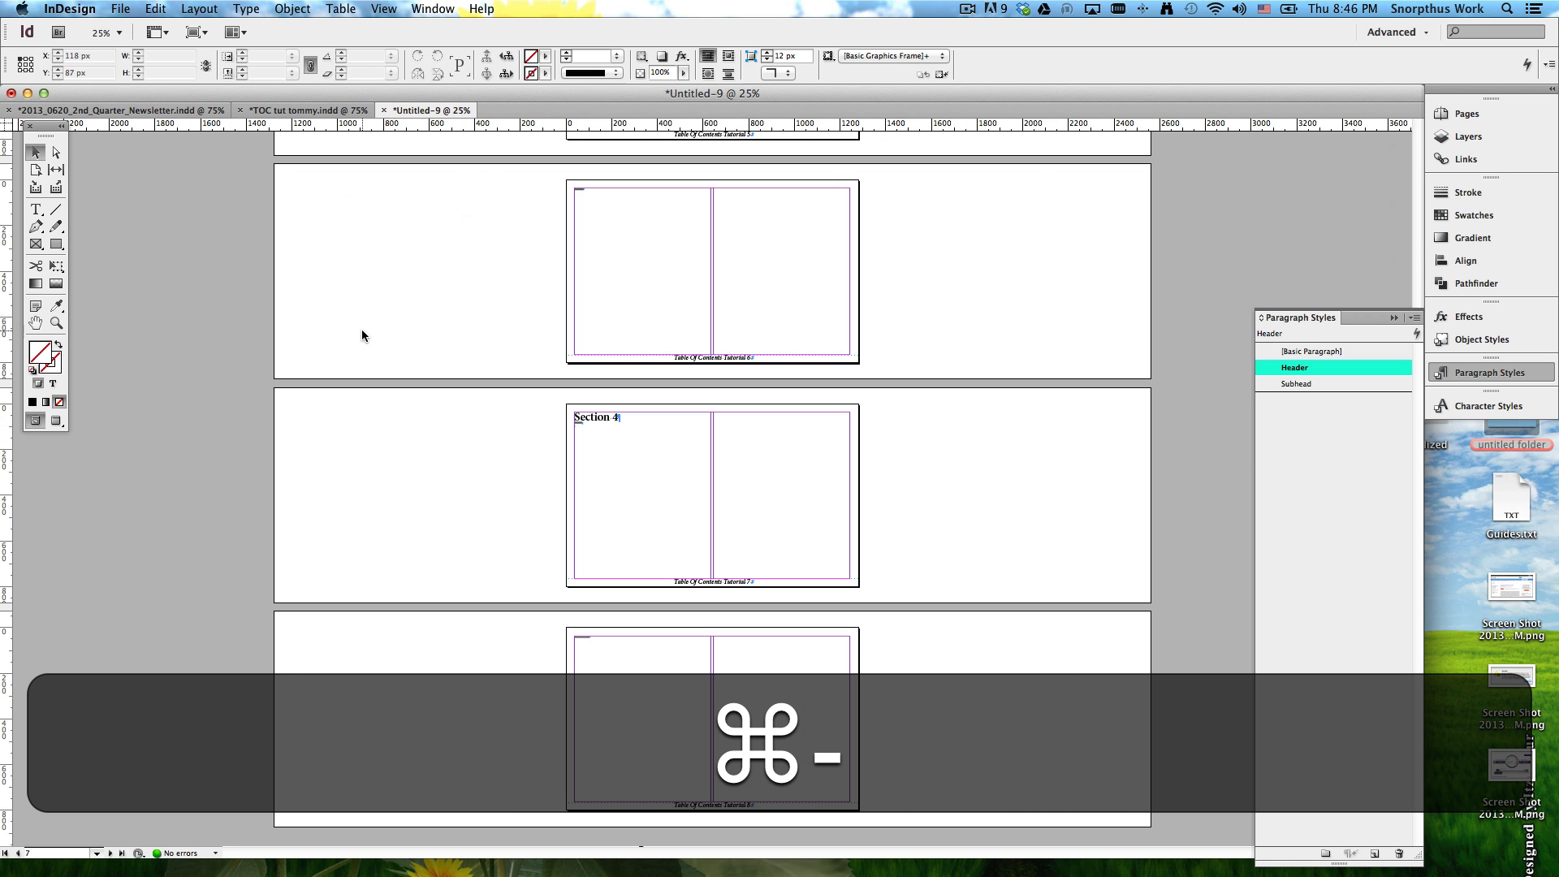
scroll(362, 333, up, 6)
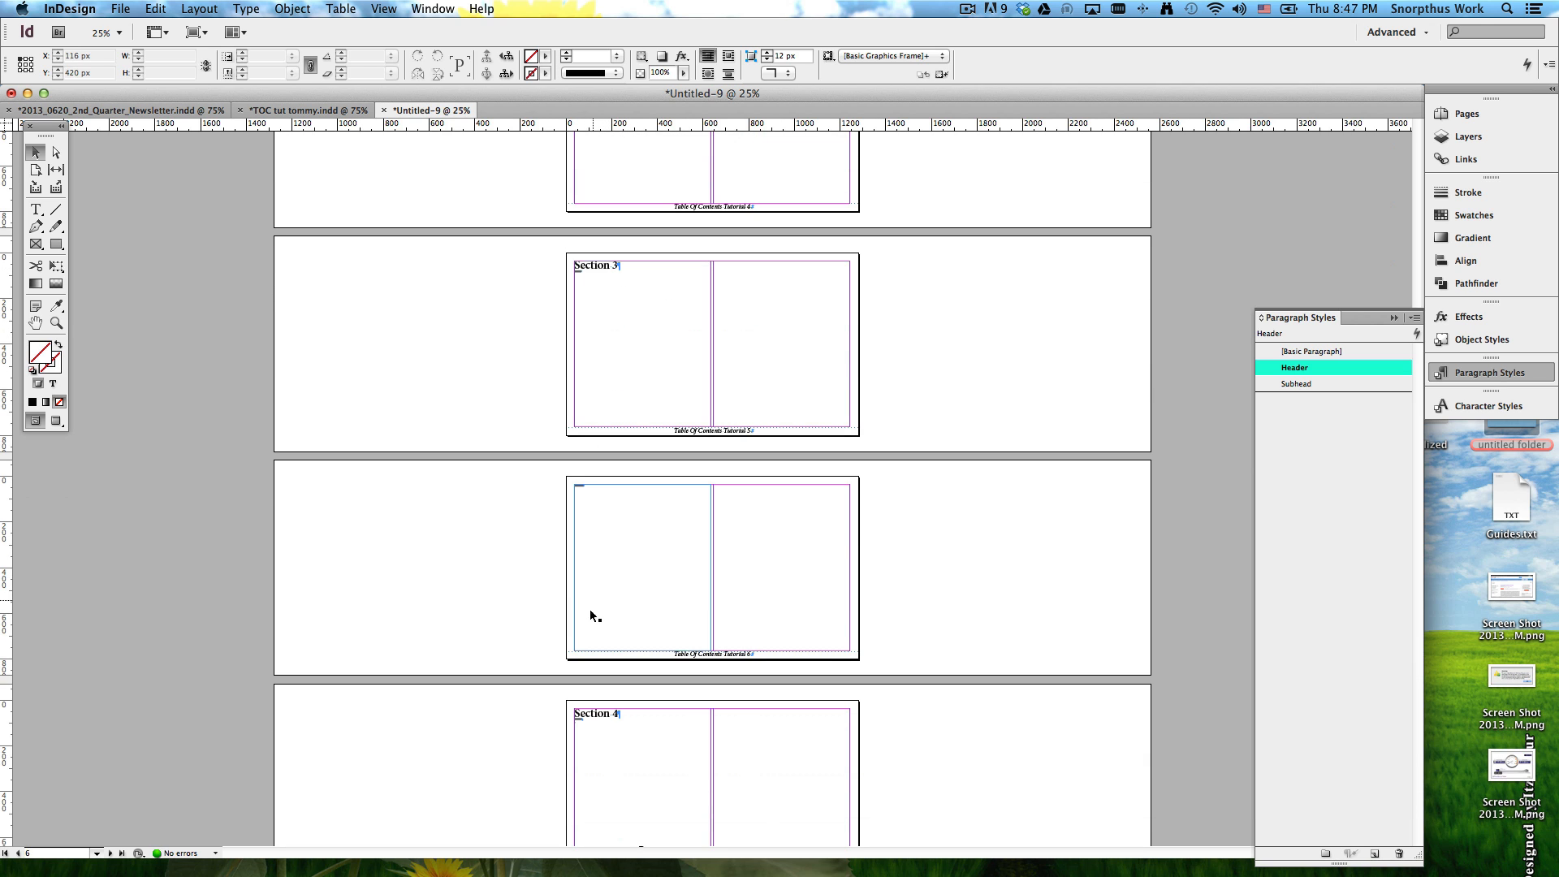
click(1125, 328)
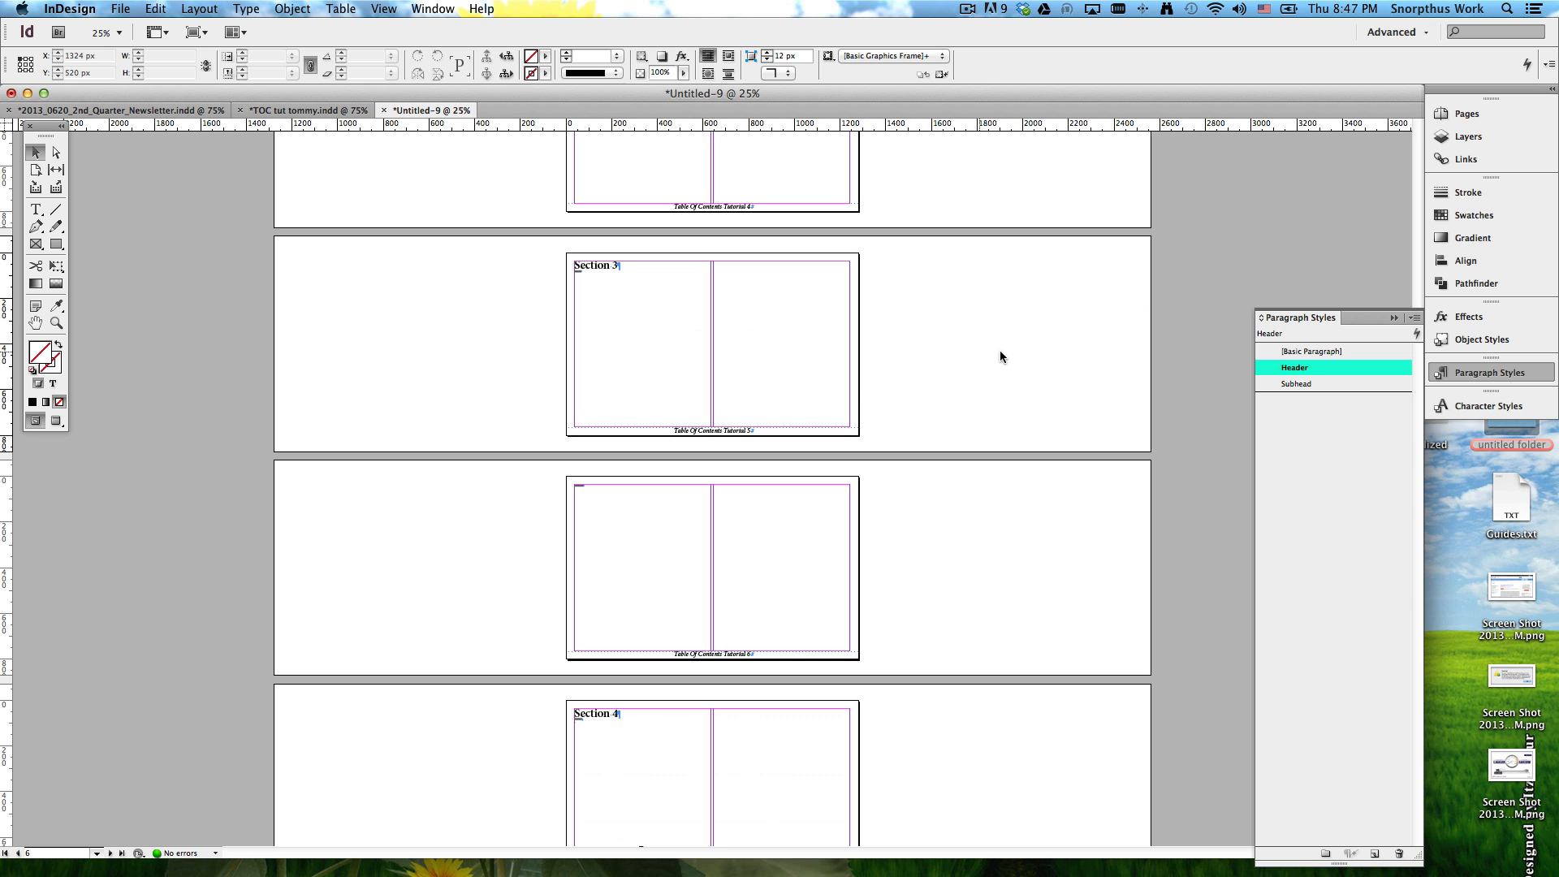
click(1085, 357)
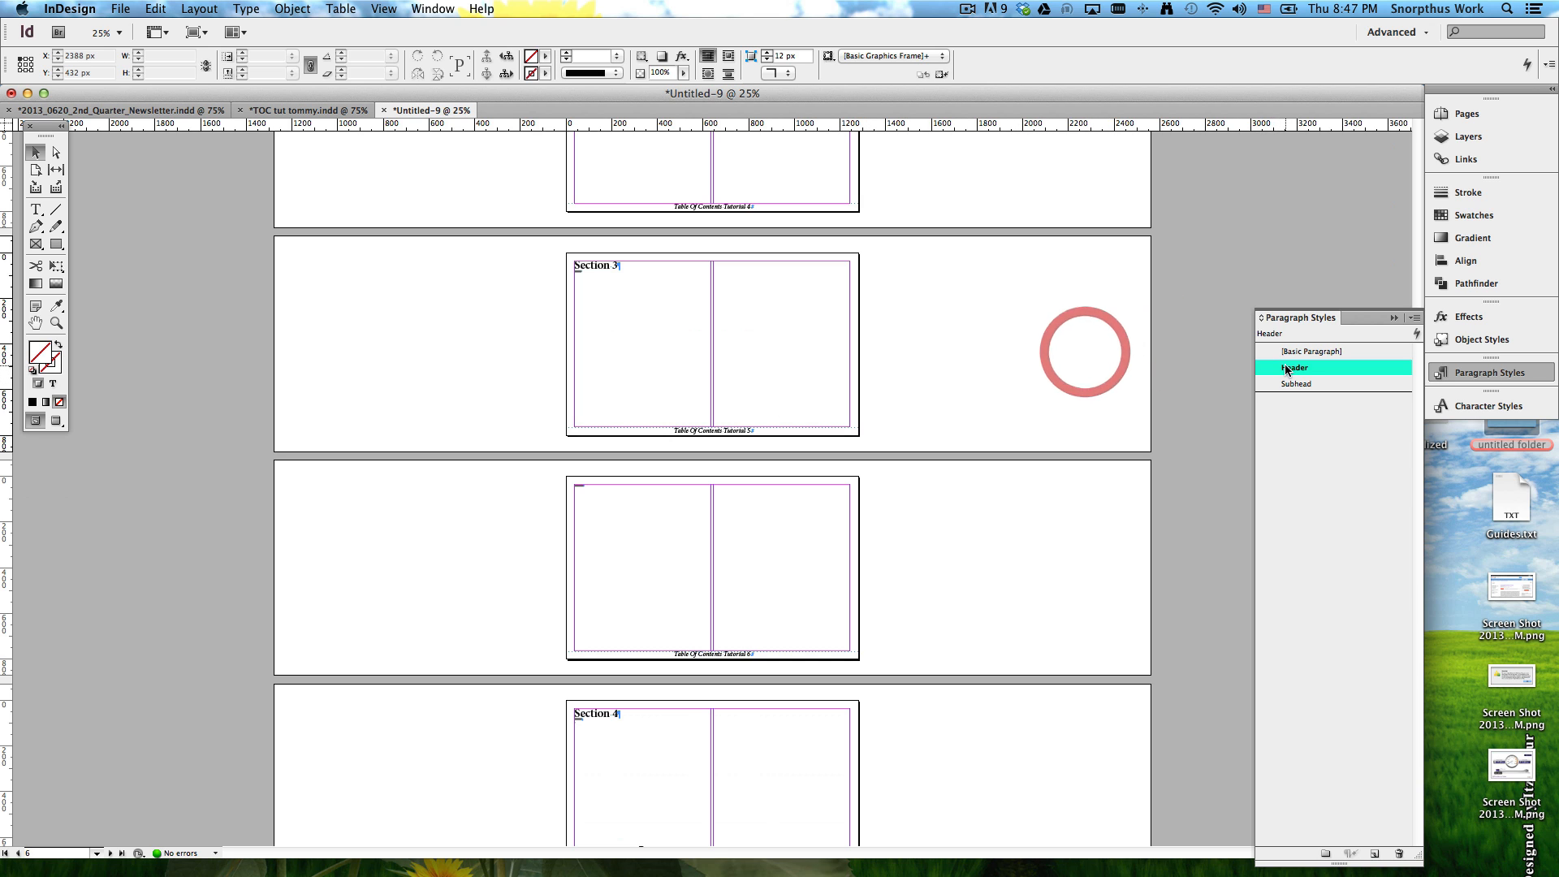
Step: Try larger font sizes, up to 66 pt and back to 58 pt, in the Header paragraph style's basic character formats
double_click(1328, 368)
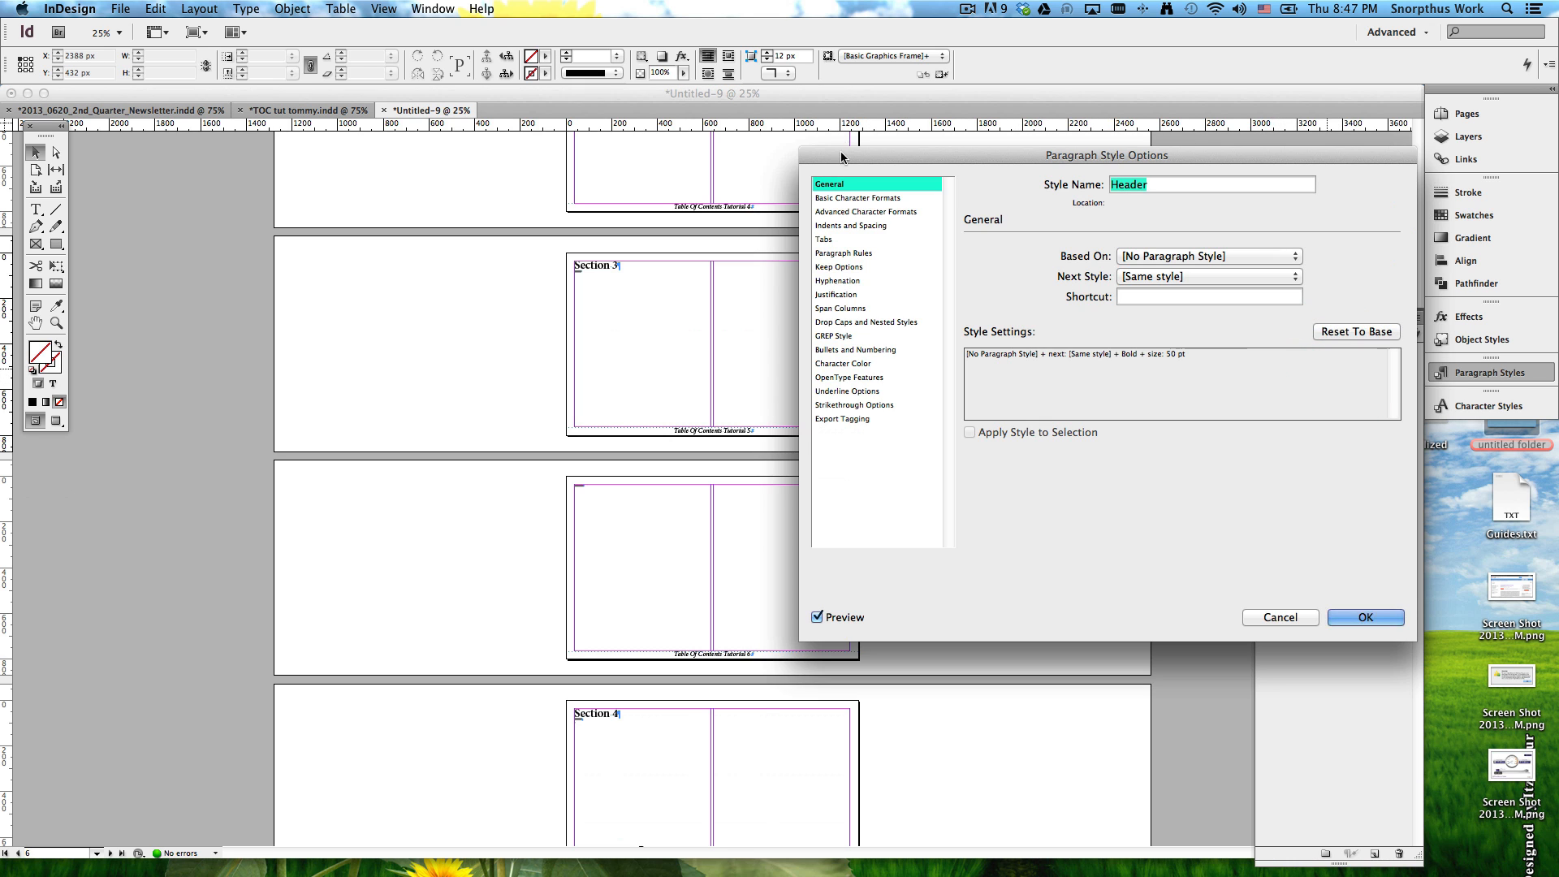
drag(869, 158, 931, 160)
click(934, 200)
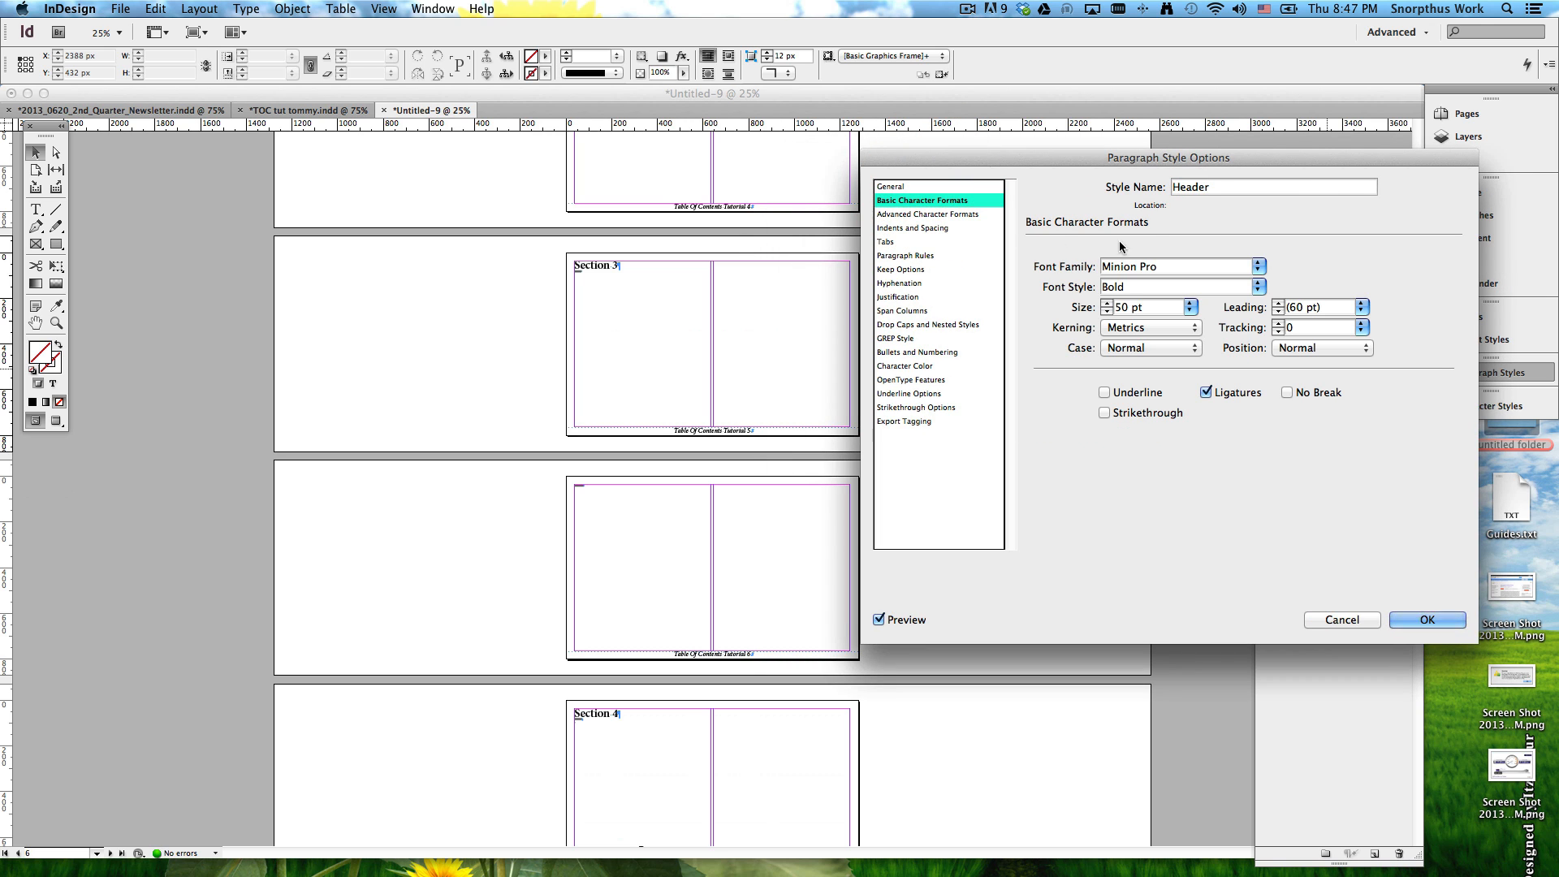
click(1107, 303)
click(1107, 303)
click(1107, 303)
click(1107, 303)
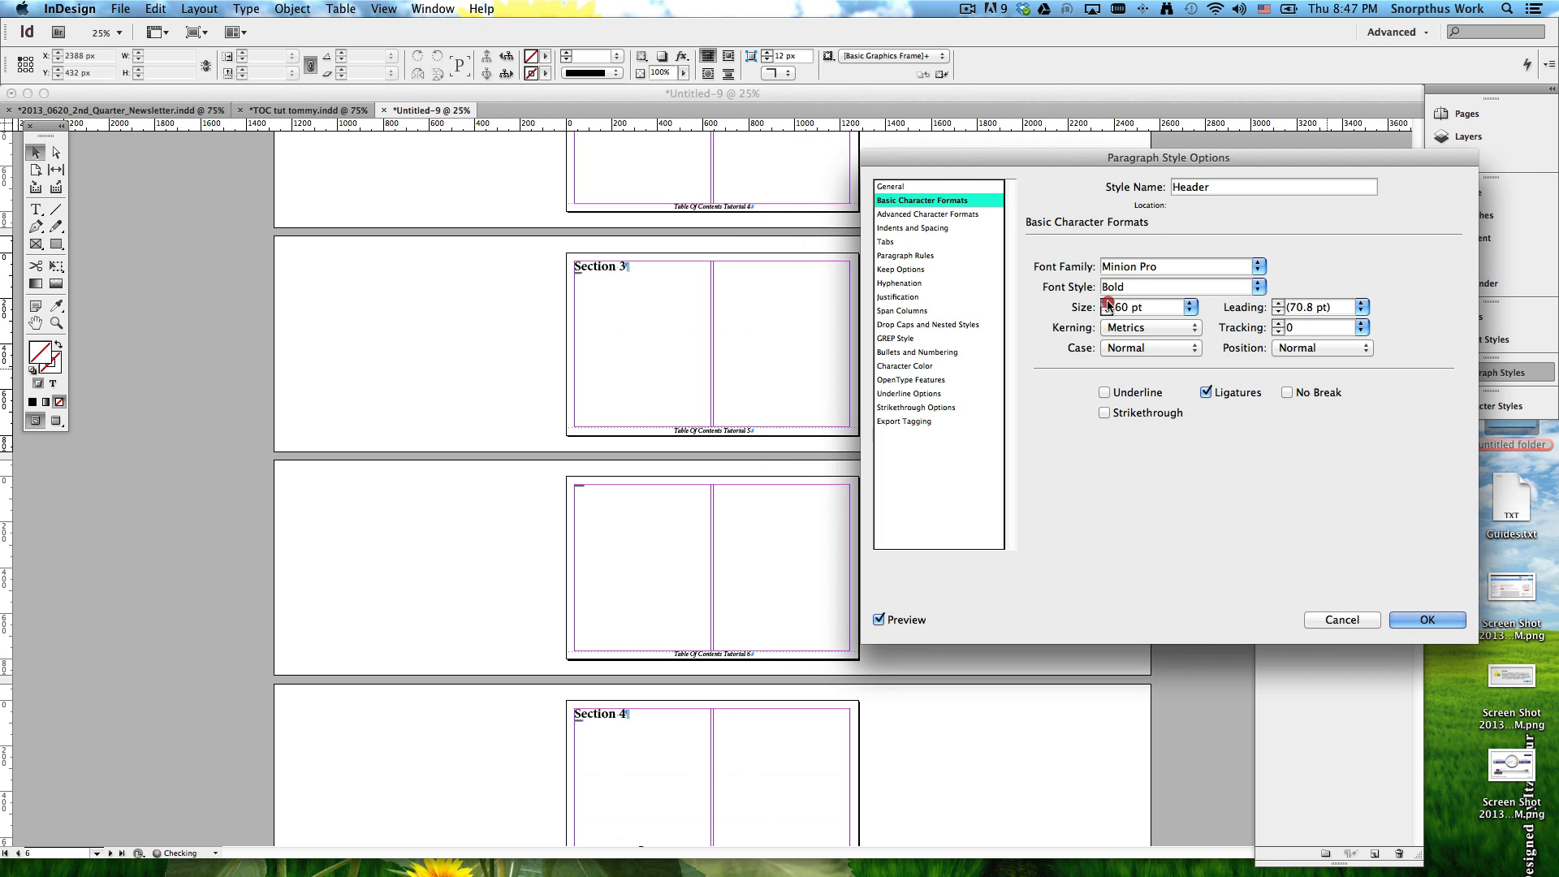
click(1107, 303)
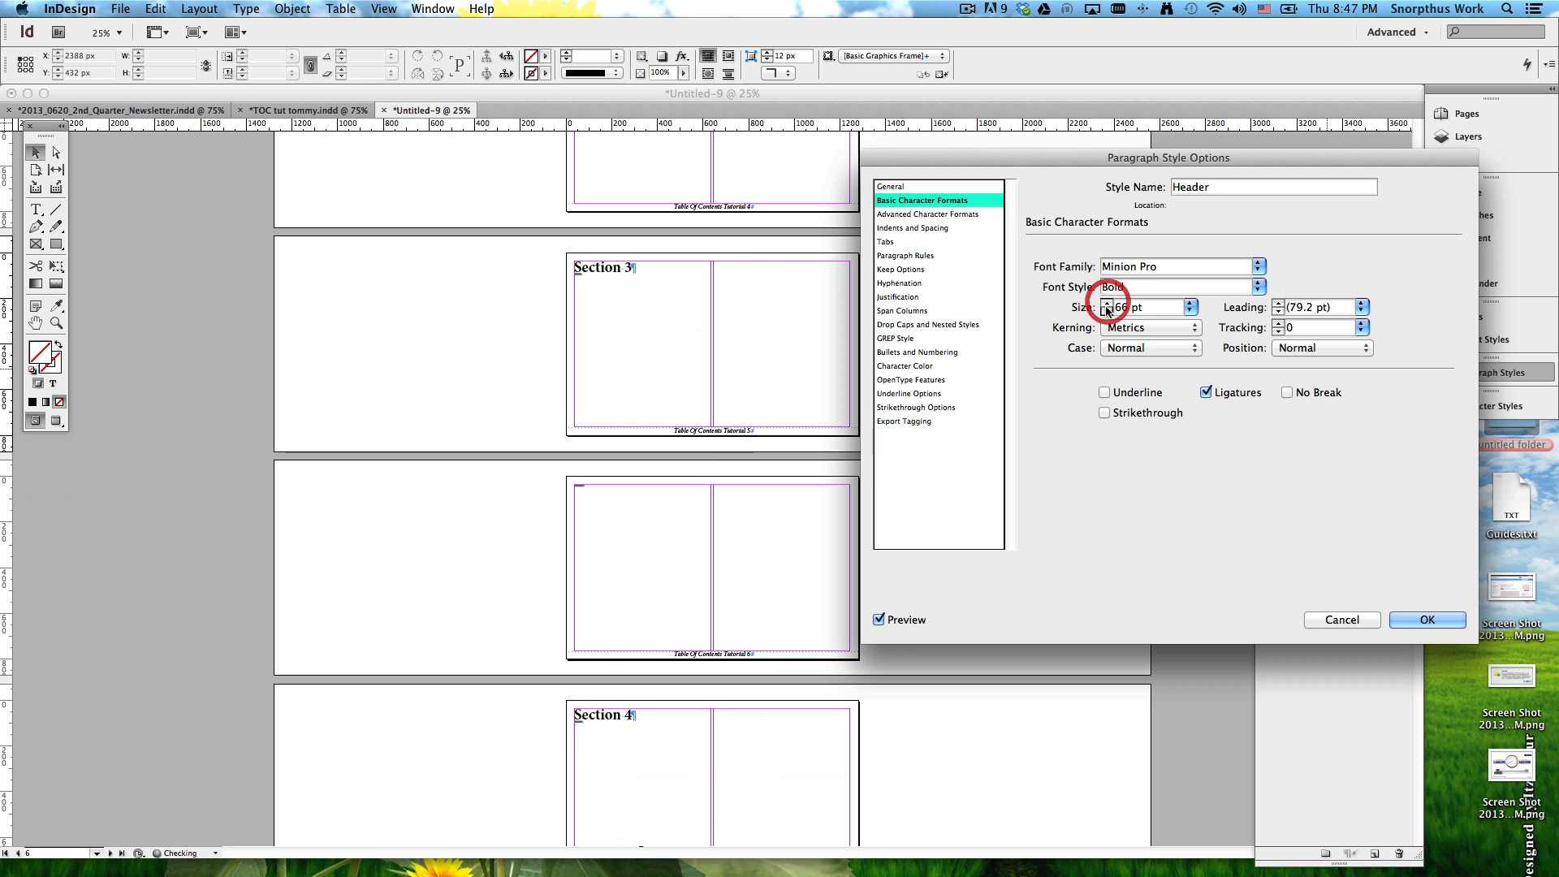
click(1107, 312)
click(1107, 312)
click(1107, 311)
click(1107, 312)
click(1107, 312)
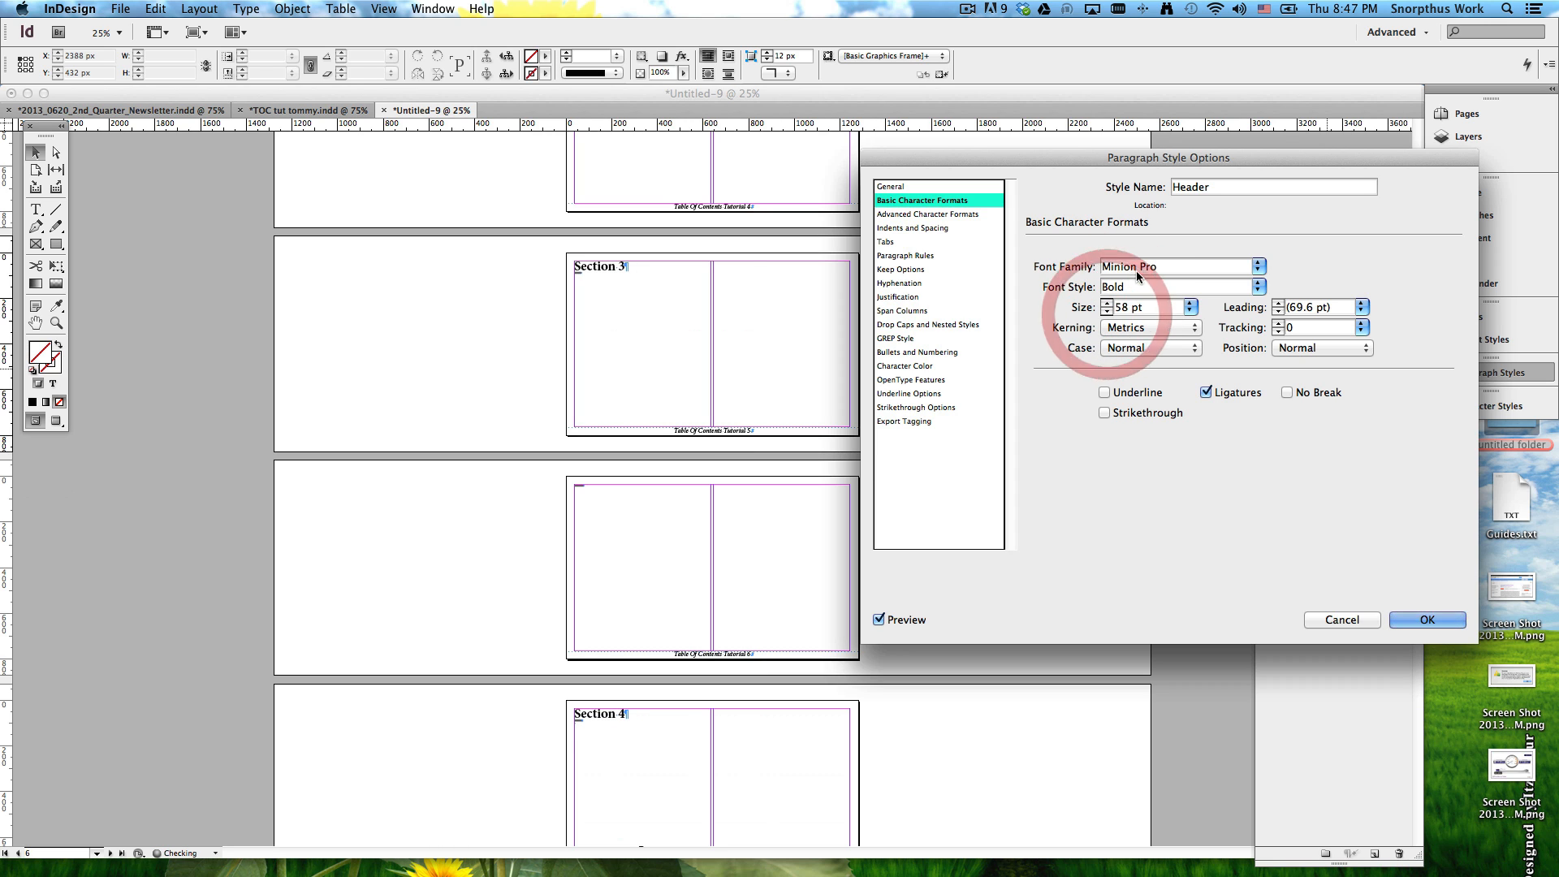
Step: Try other font families, such as Milk Script Alternate and Ministry Script, for the Header paragraph style, ending on Minion Pro
drag(1153, 266, 1177, 269)
key(Up)
key(Down)
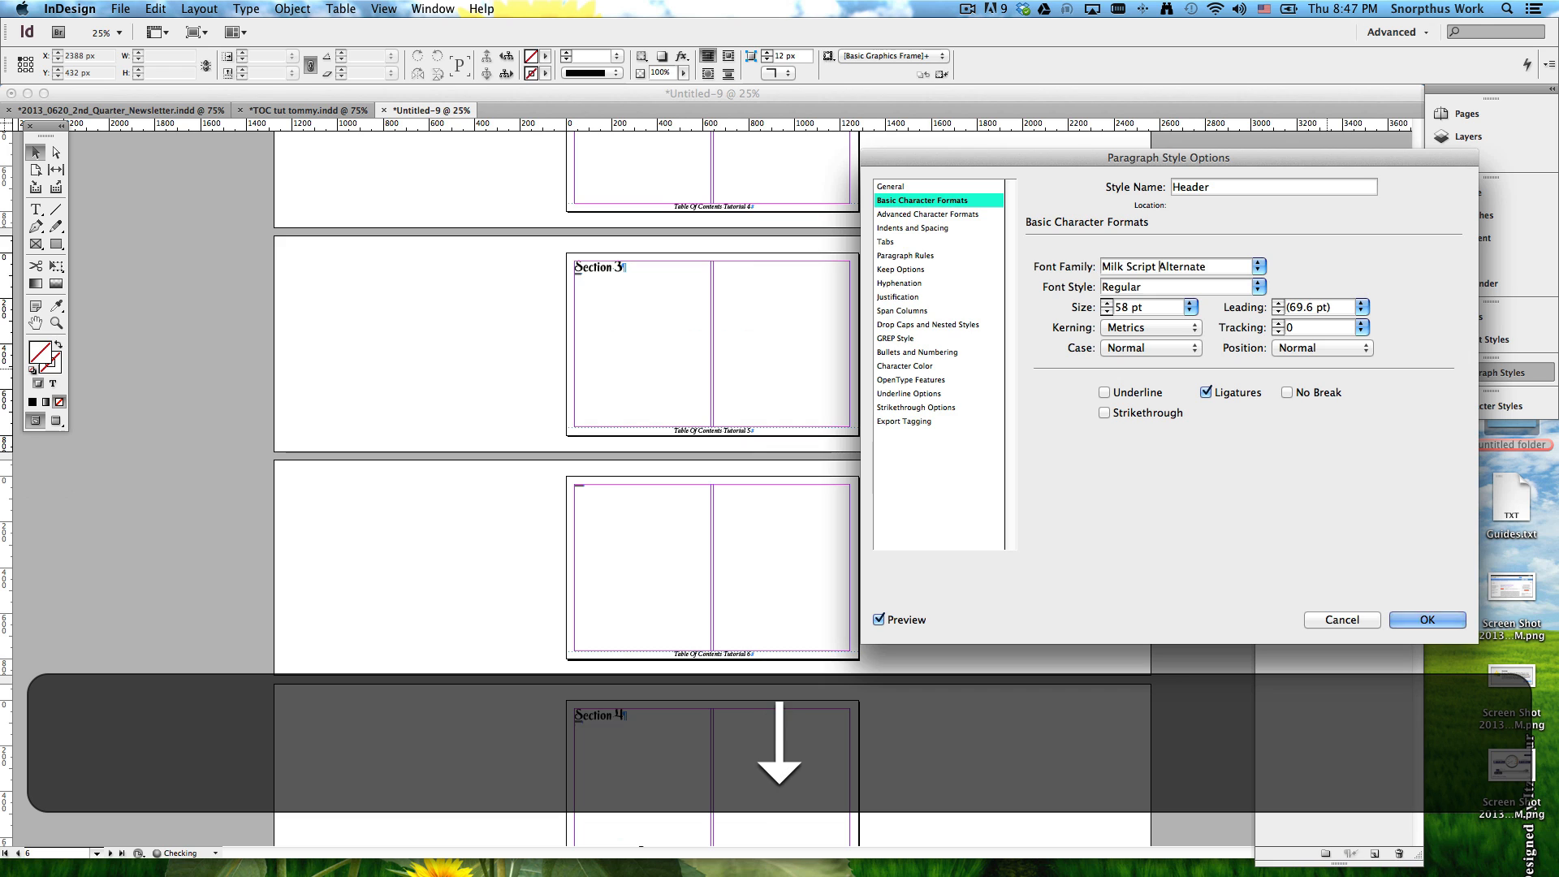
key(Down)
key(Down)
key(Up)
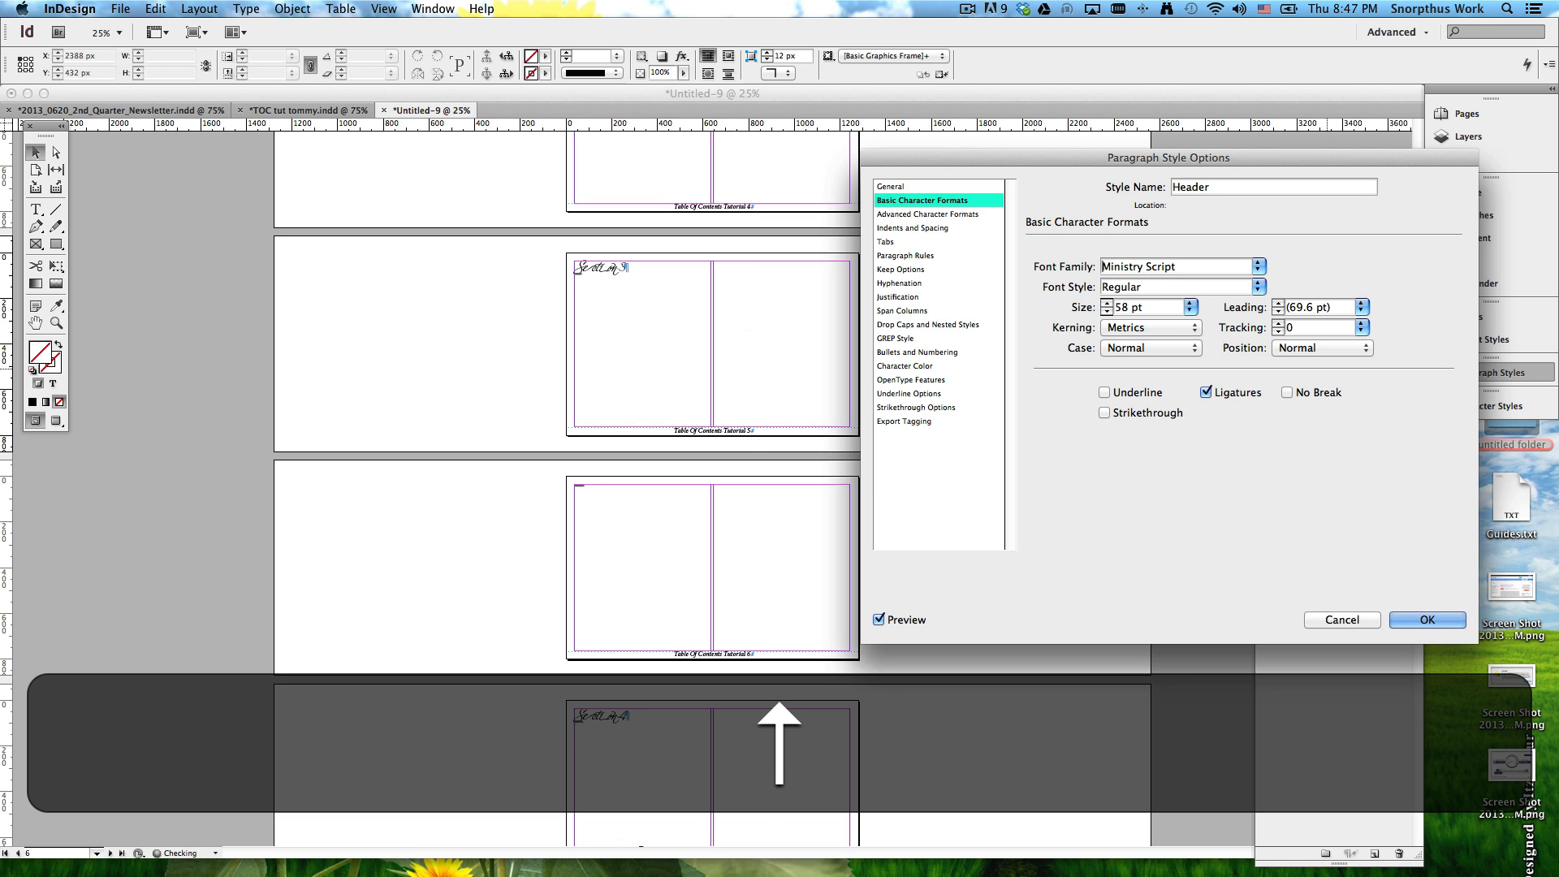
key(Up)
key(Up)
key(Down)
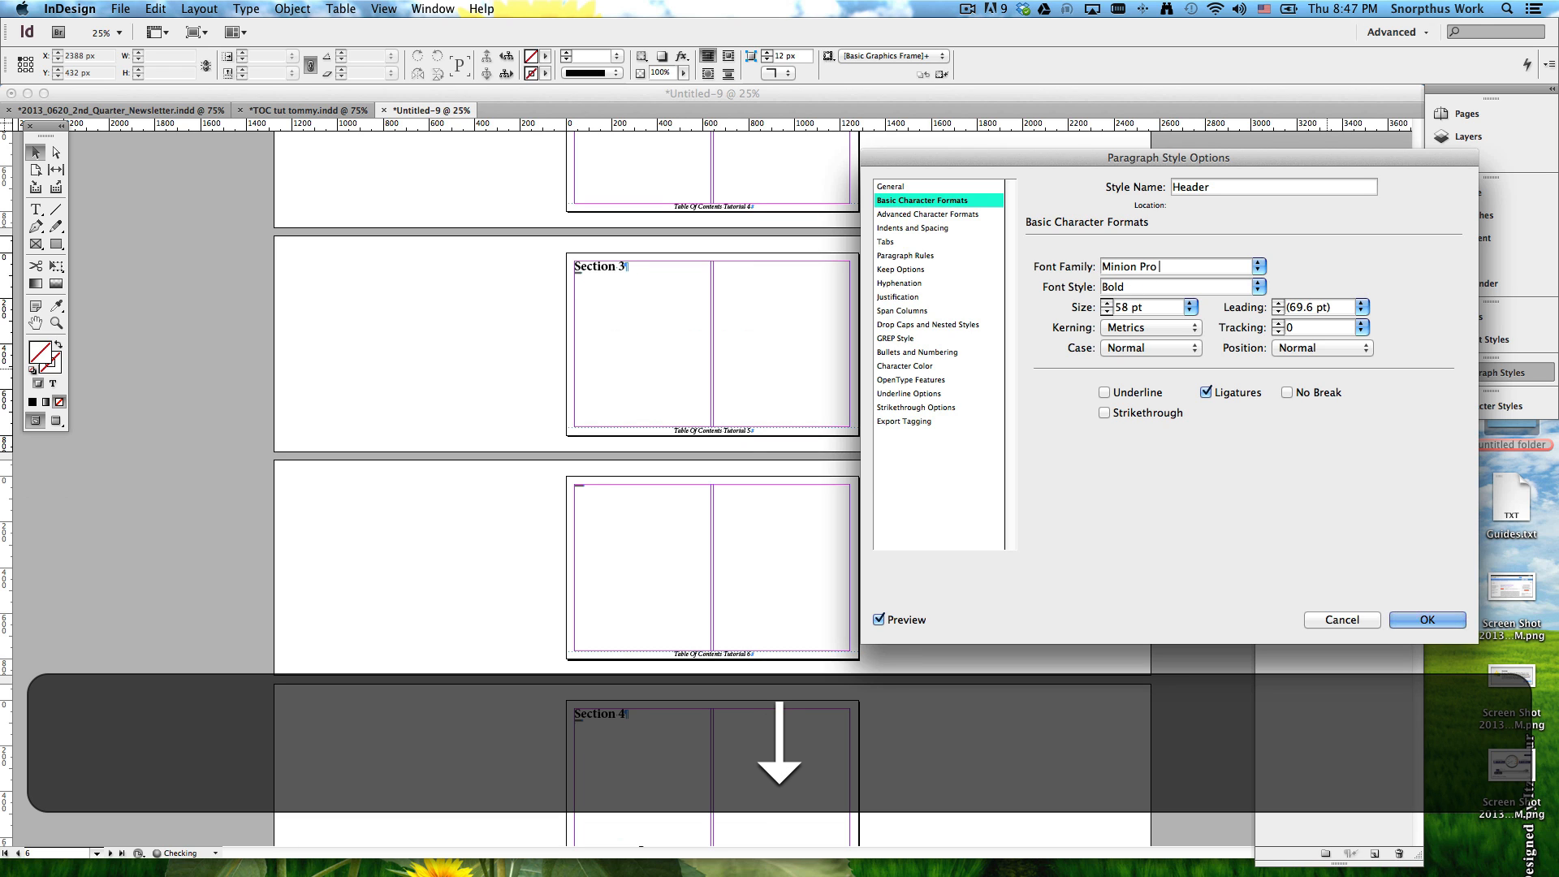
Step: Set the Header paragraph style's font size back to 50 pt and save the style
drag(1139, 307, 1110, 308)
text(50)
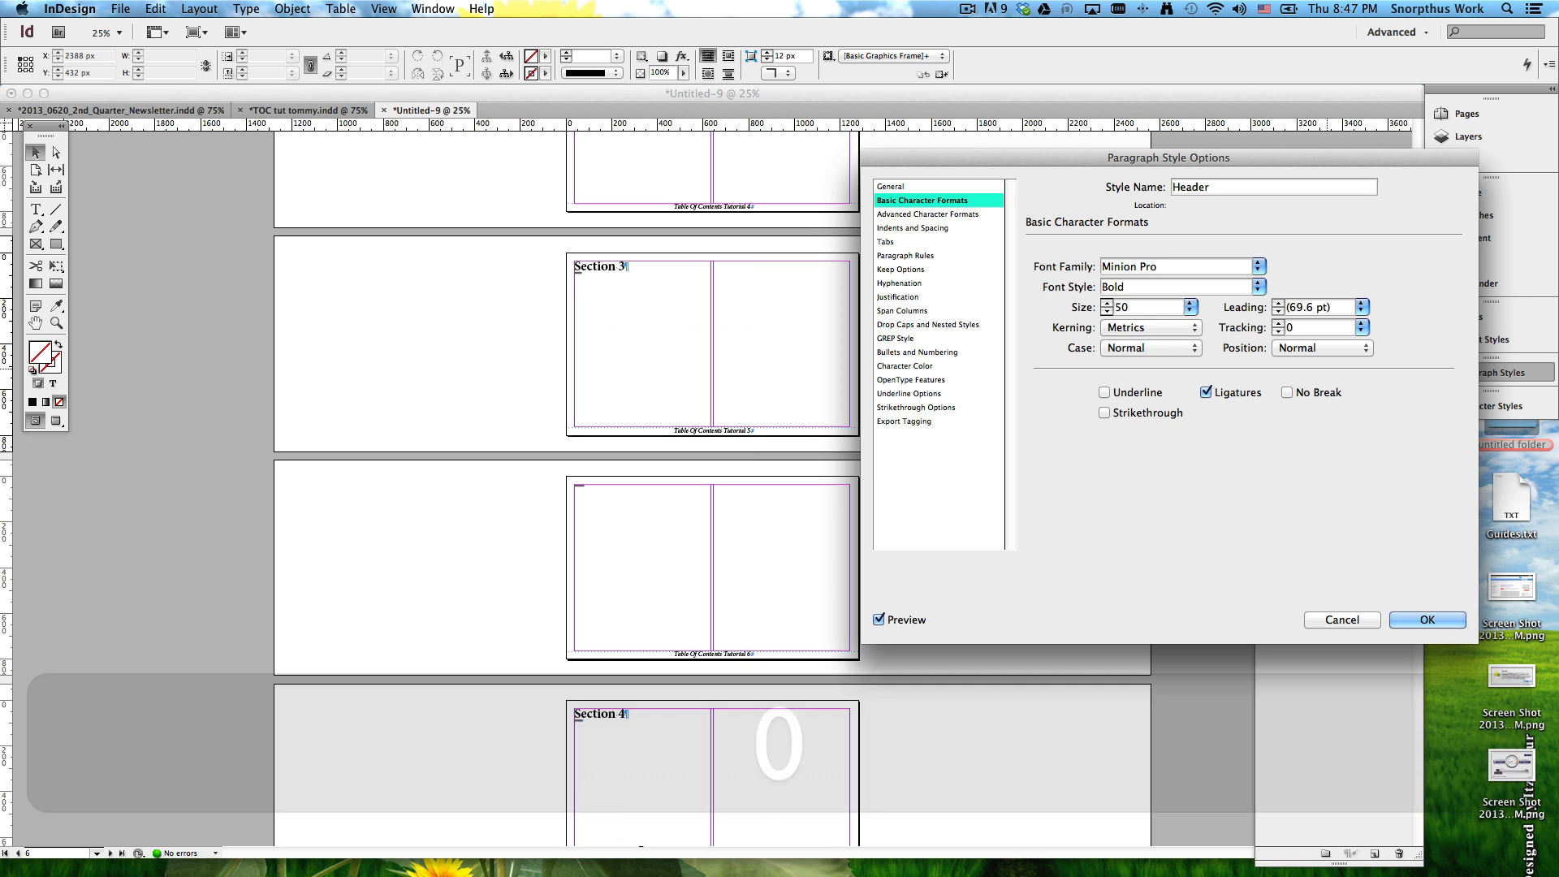
key(Return)
Step: Return to page 1 and check which paragraph style the "Monday" heading uses, leaving nothing selected
scroll(875, 397, up, 10)
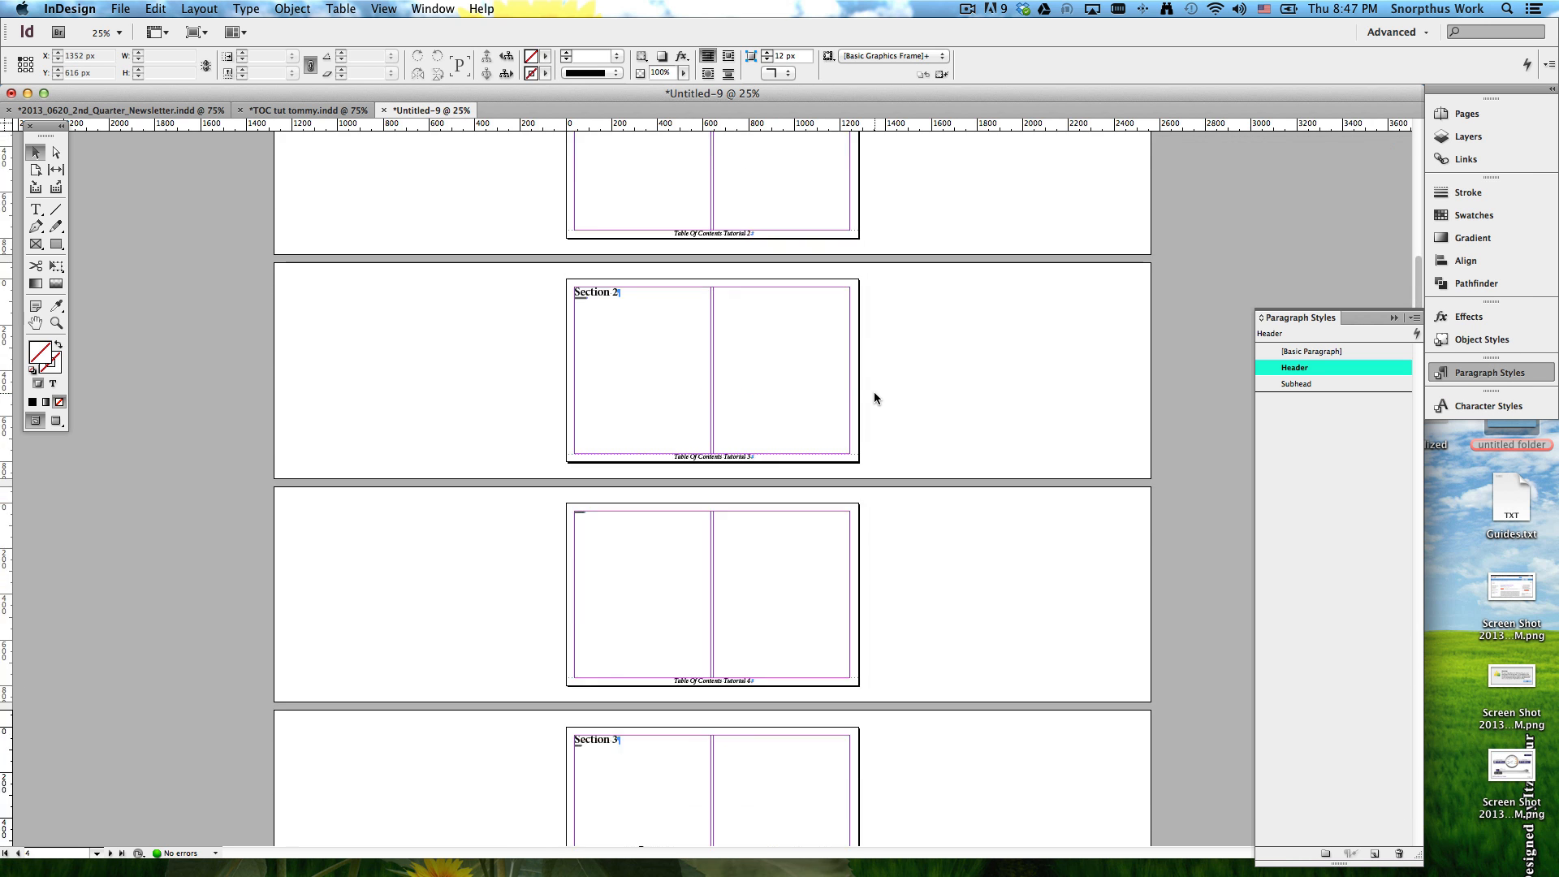
key(super+equal)
key(super+equal)
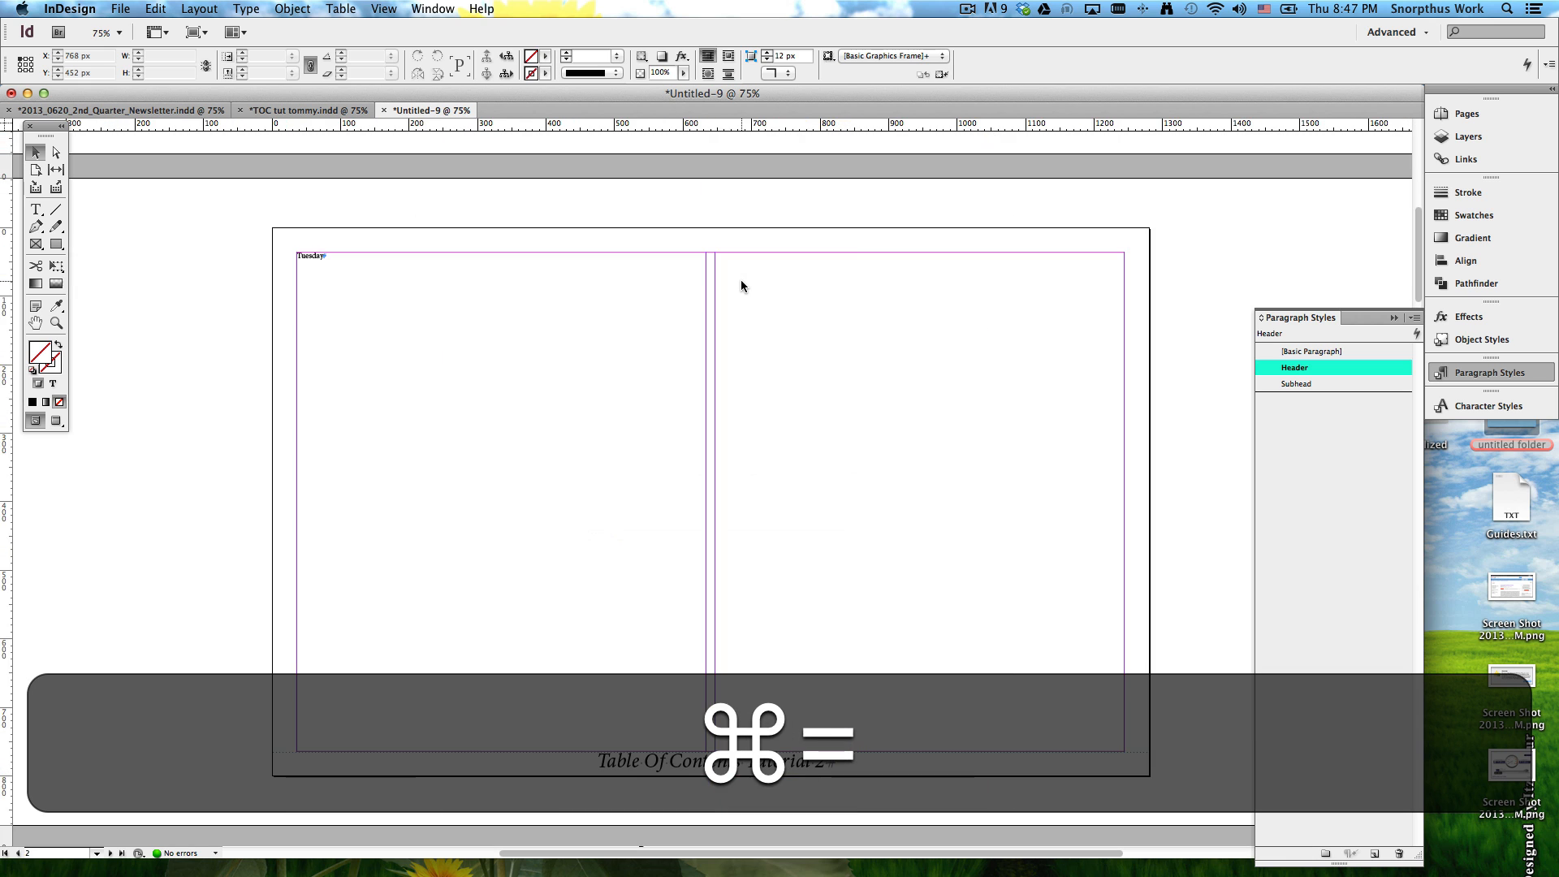
scroll(739, 276, up, 5)
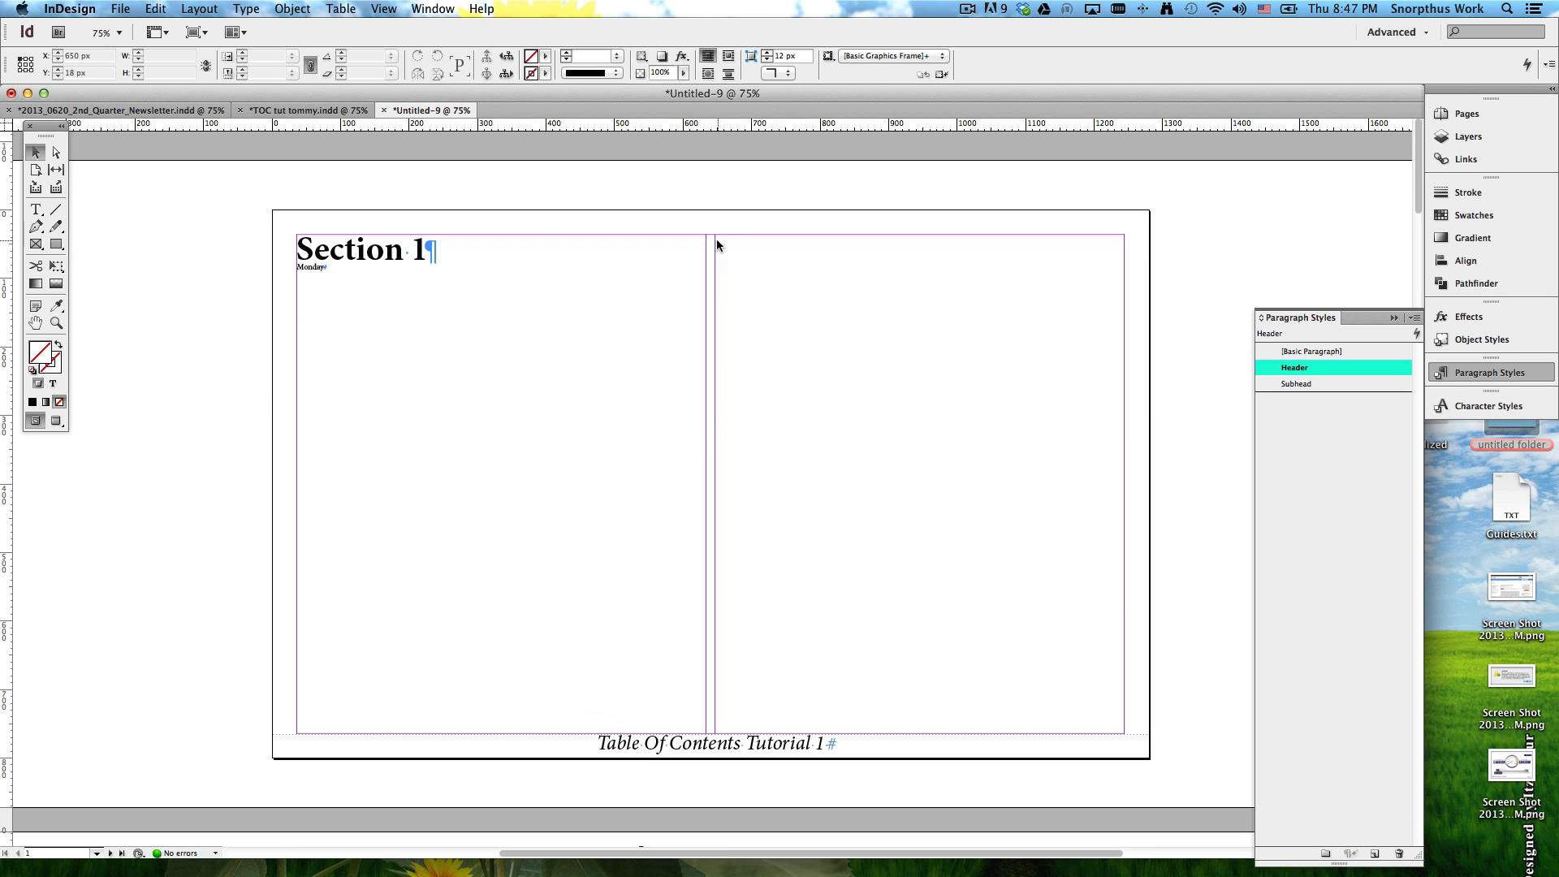
key(t)
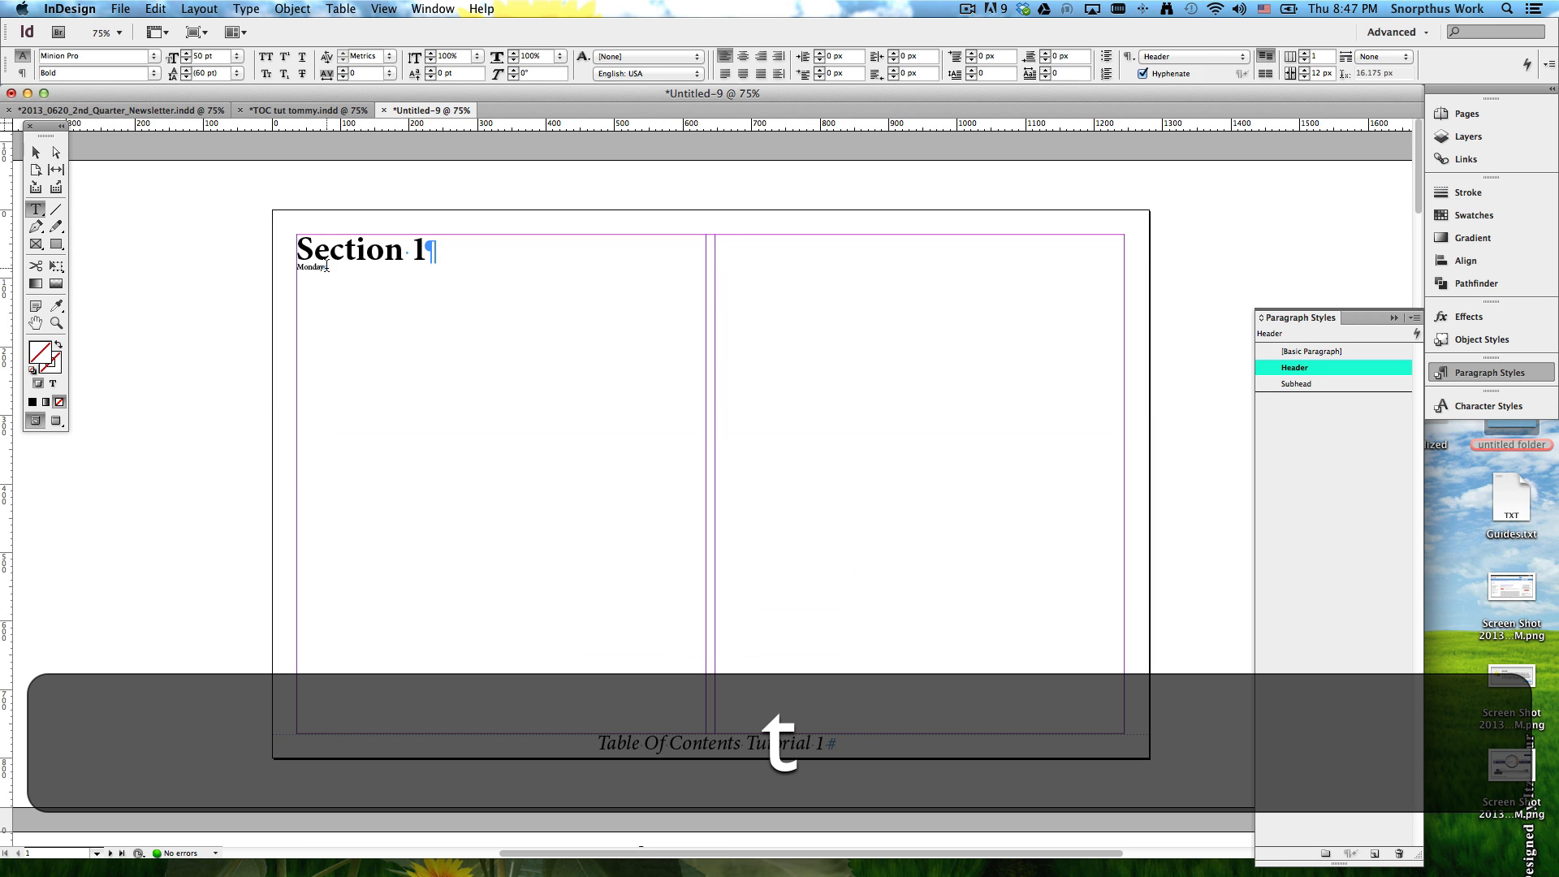
click(300, 269)
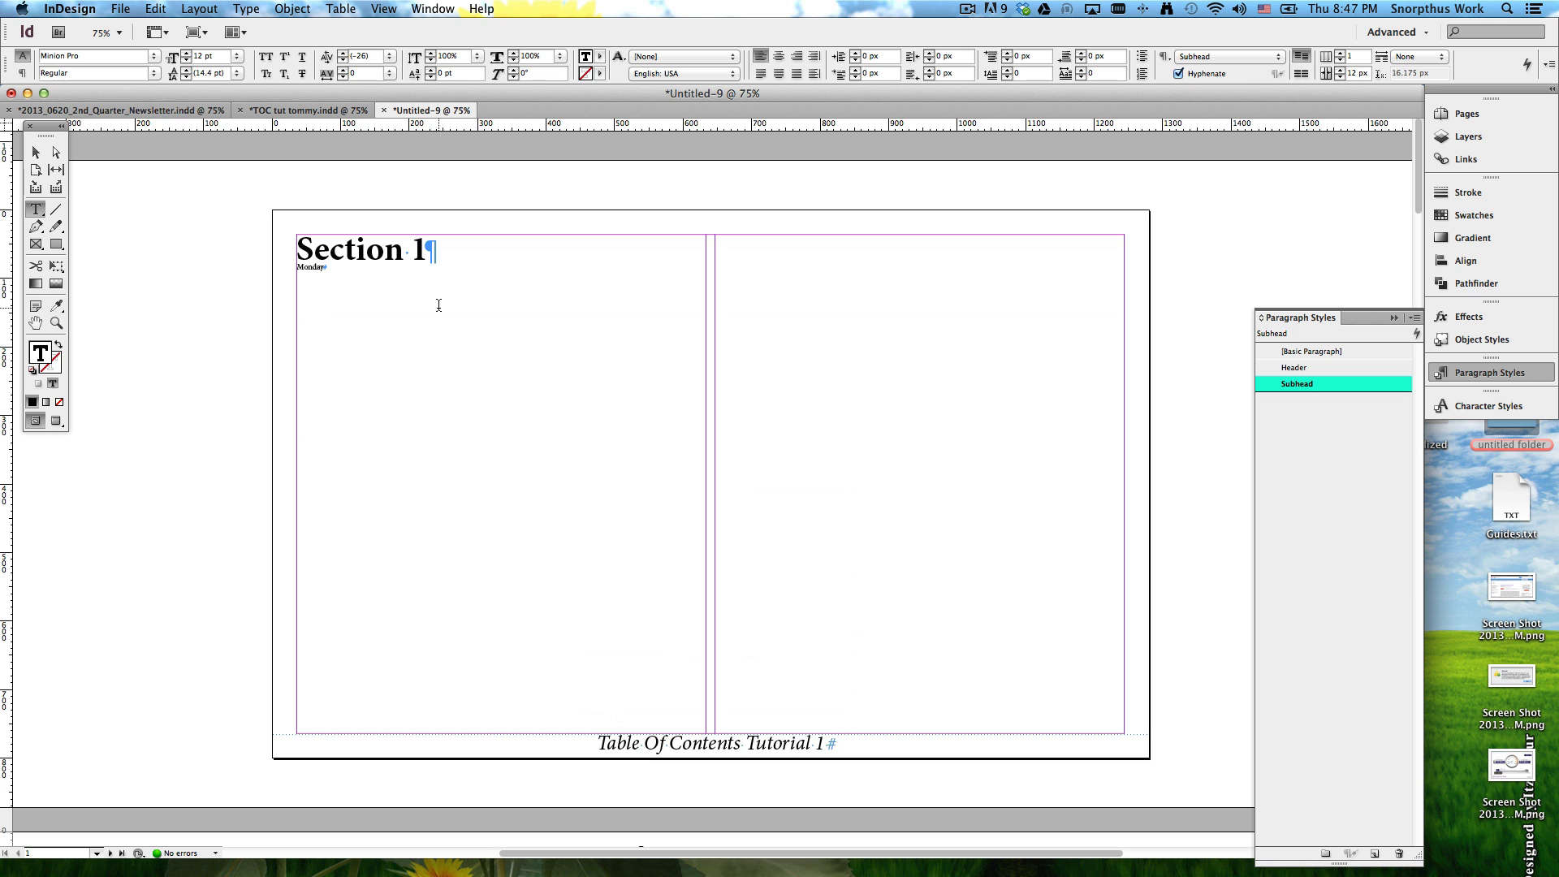
key(Escape)
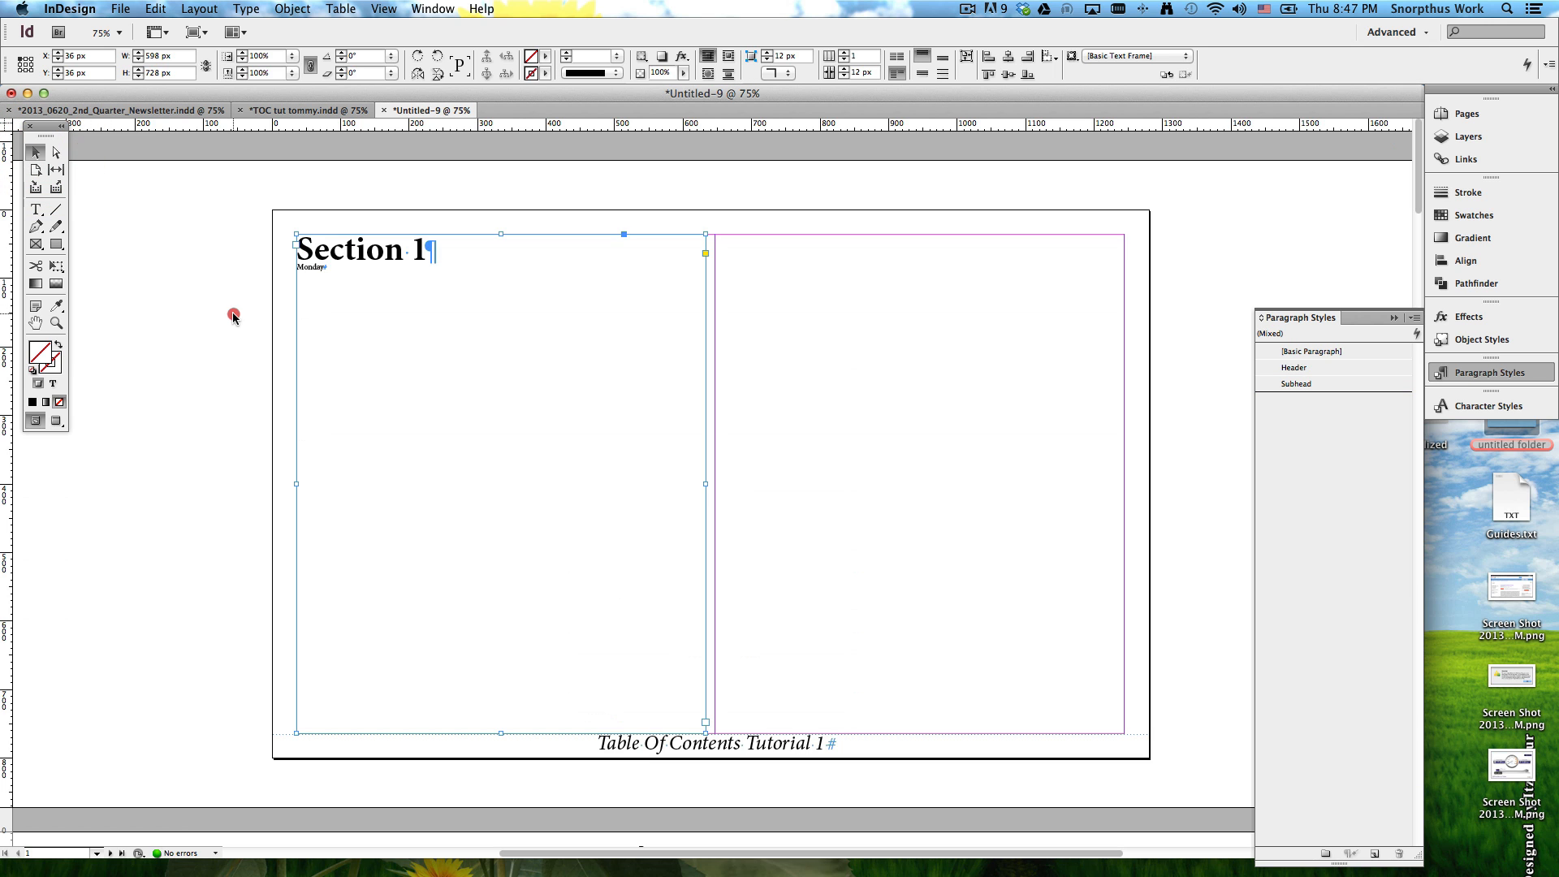
click(232, 312)
Step: Set the Subhead paragraph style's font size to 30 pt in its basic character formats and check the day headings on the following pages
double_click(1303, 384)
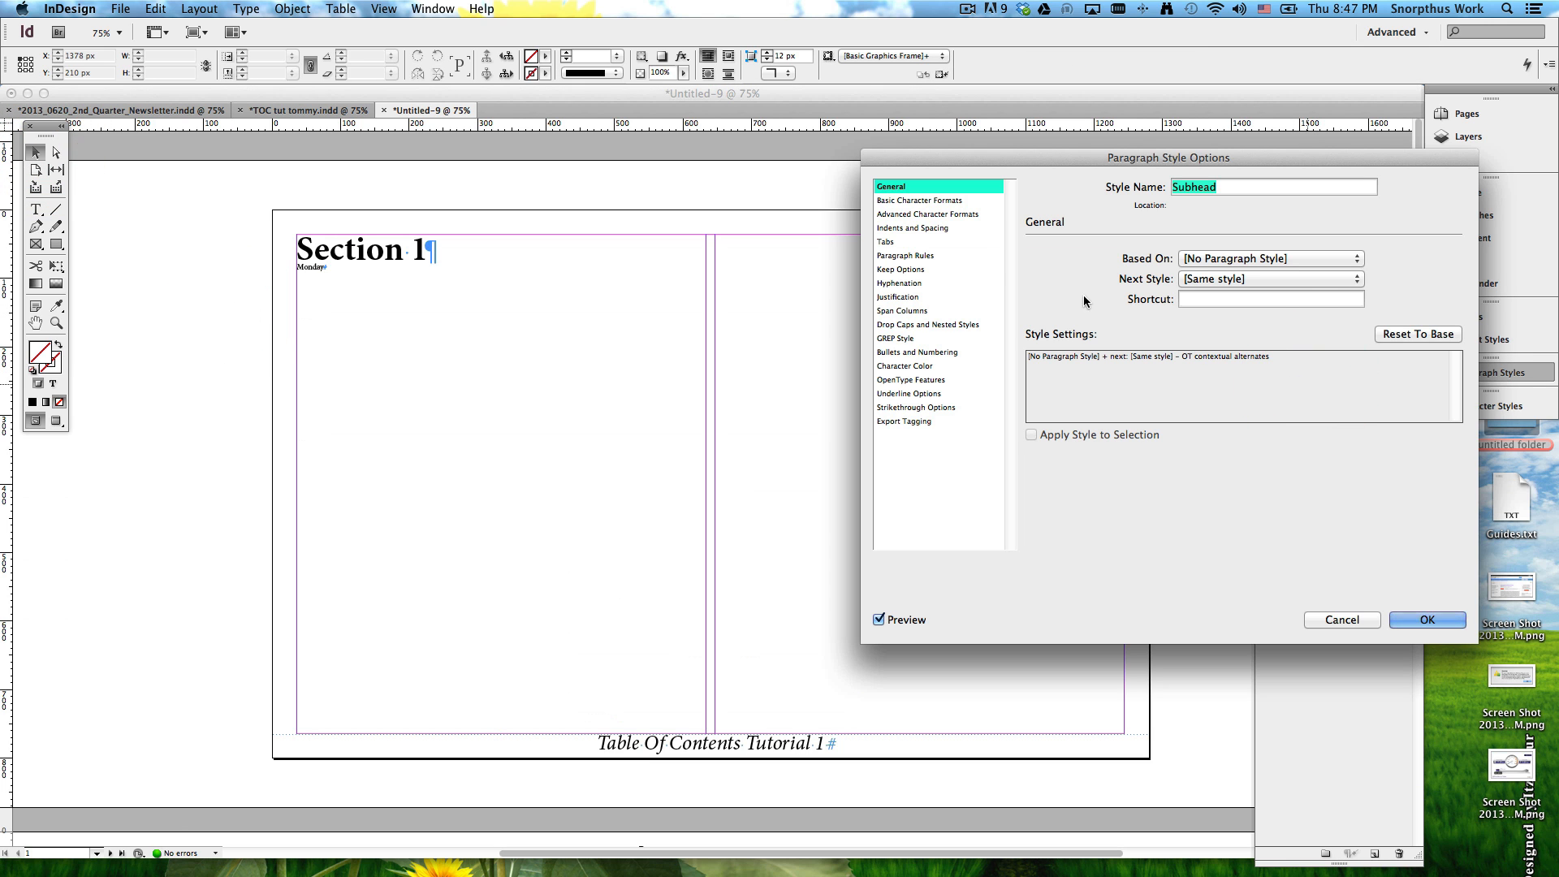
click(909, 203)
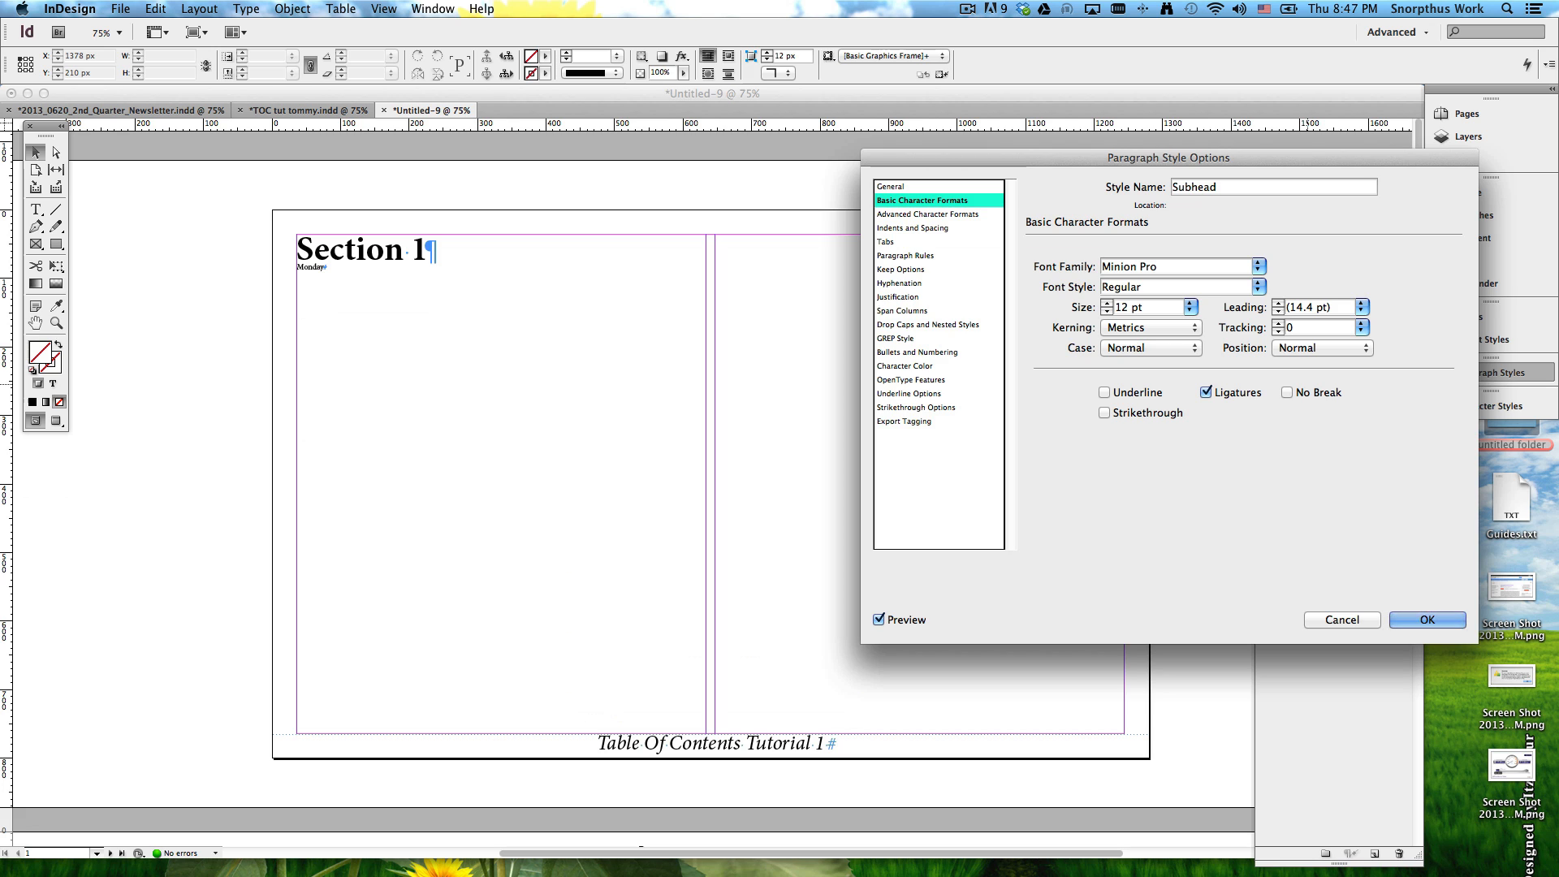
triple_click(1129, 309)
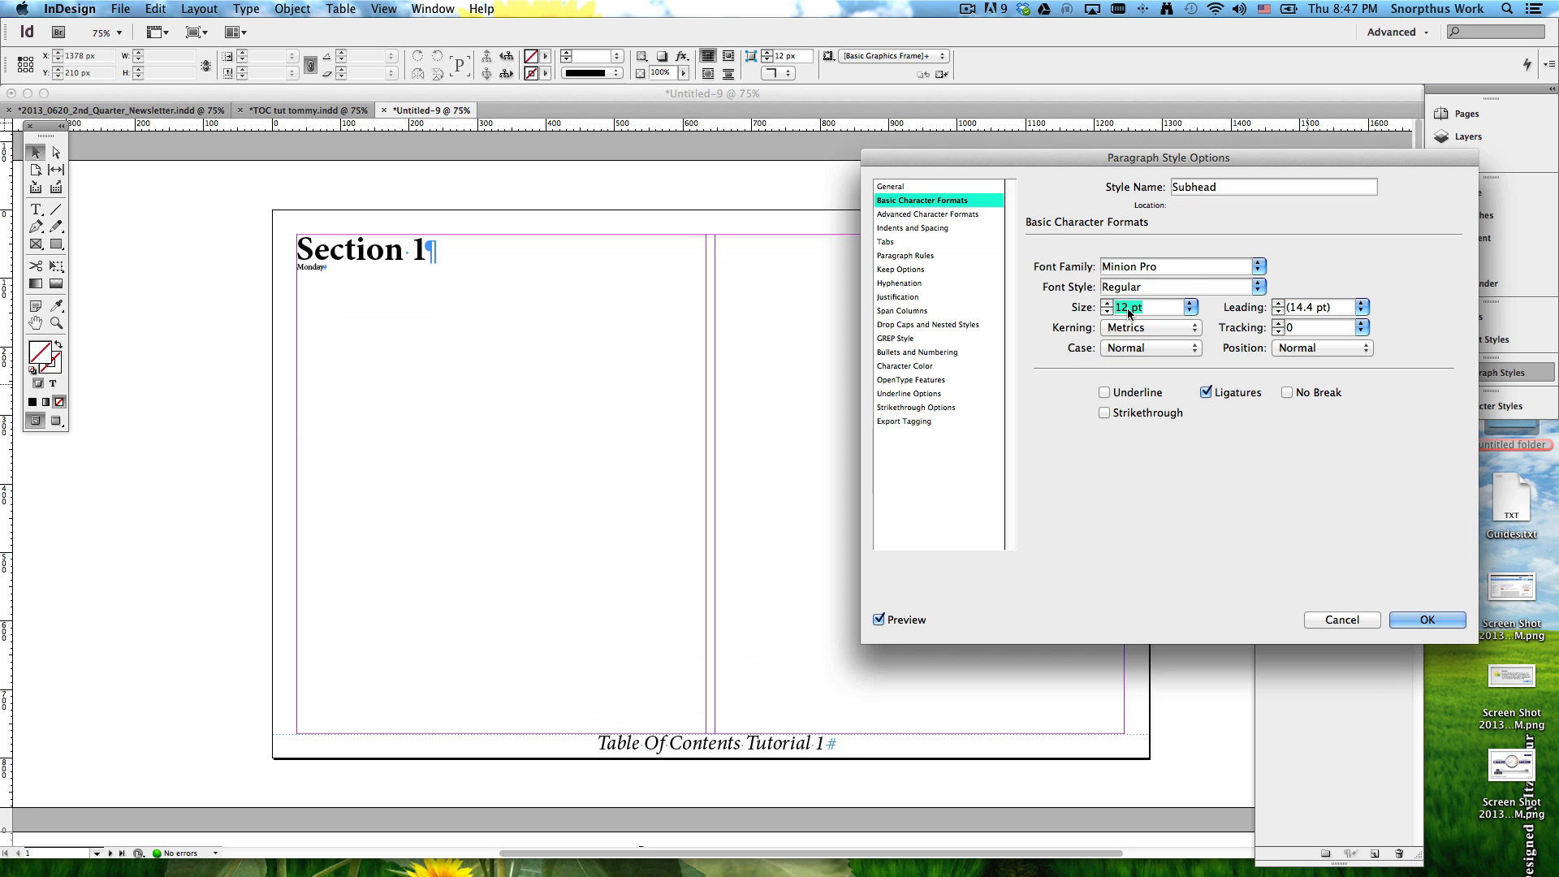
text(30)
click(1445, 617)
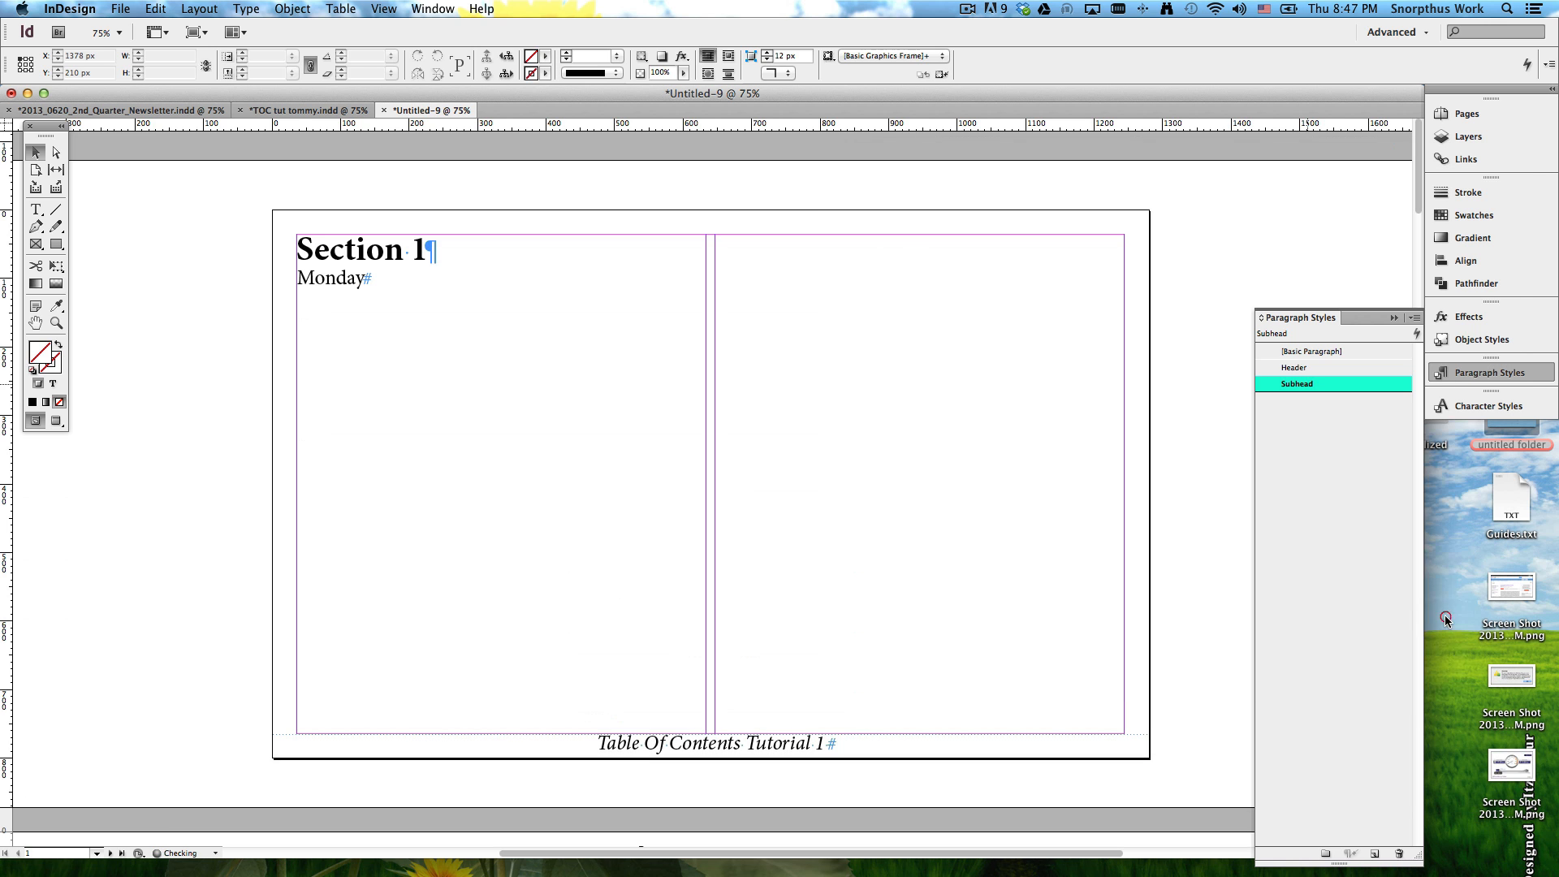
scroll(156, 299, down, 10)
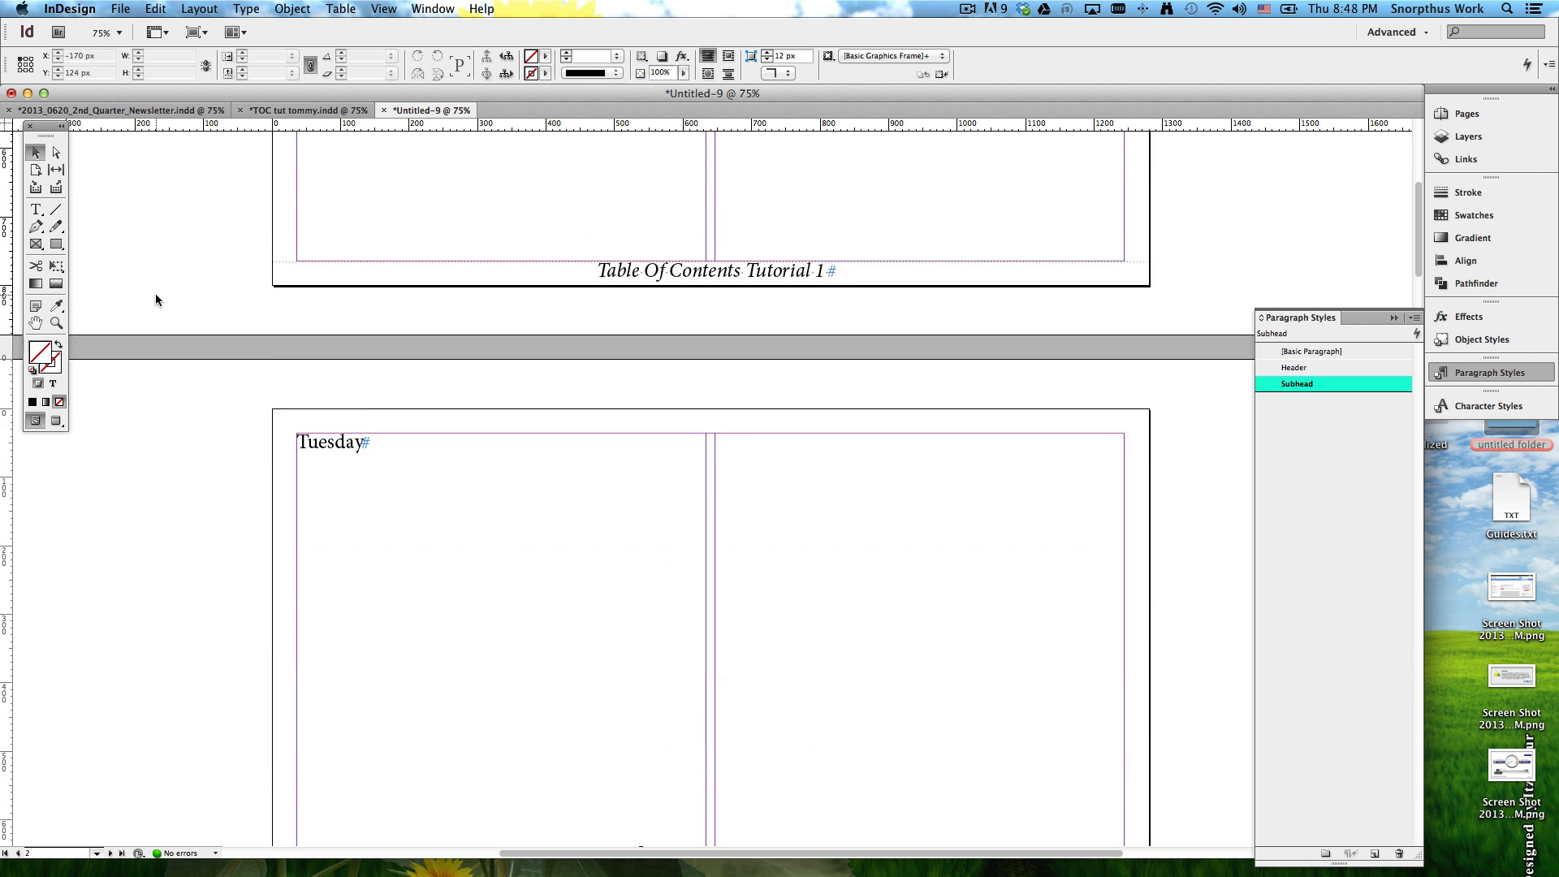
scroll(341, 310, down, 10)
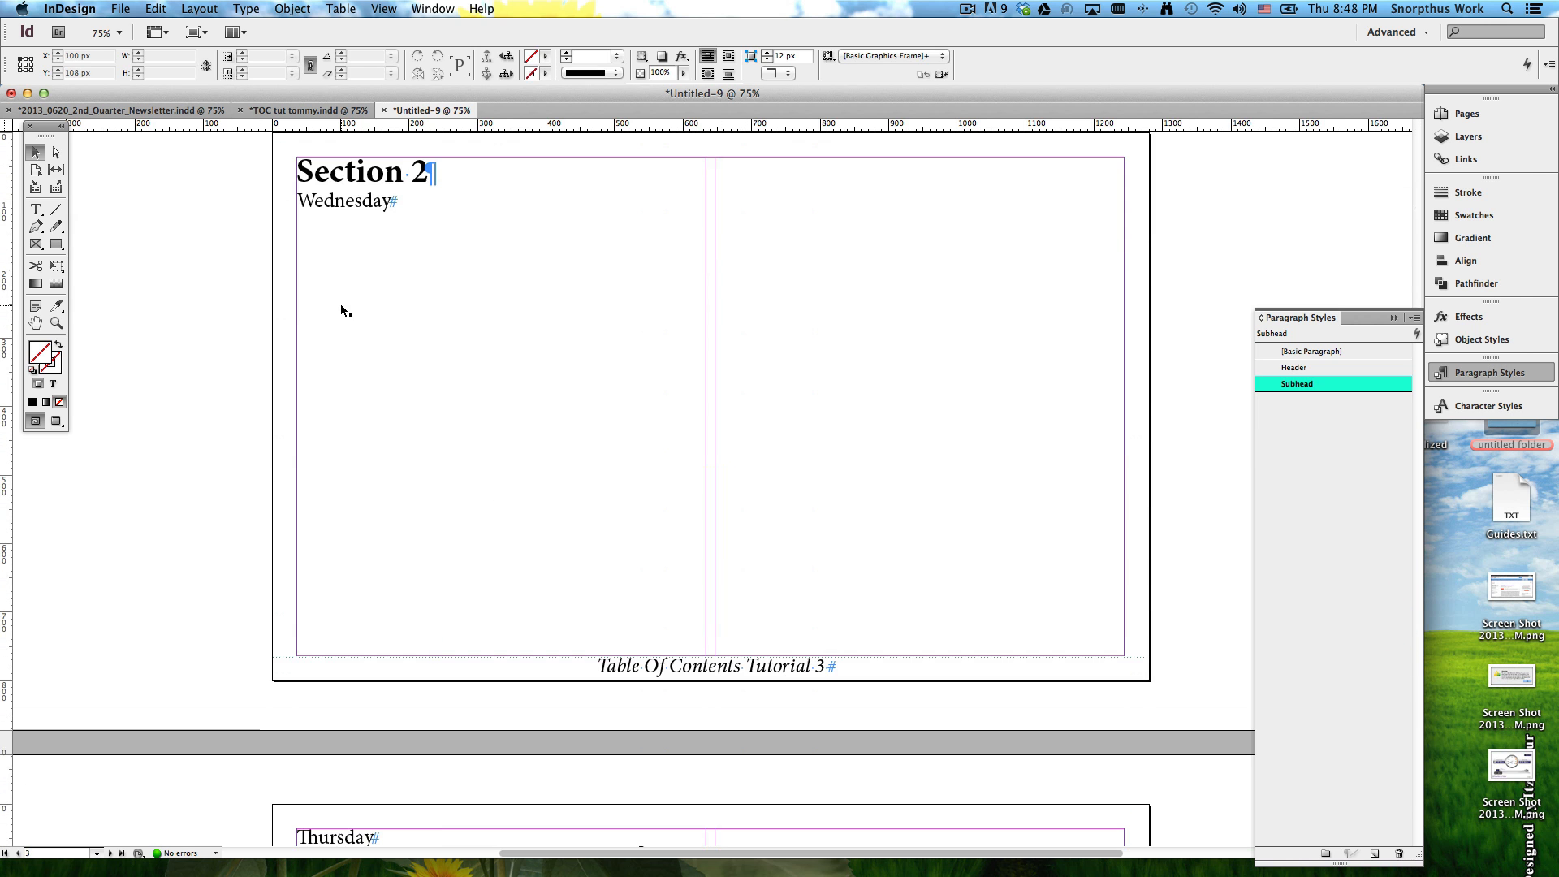
Step: Check the section and day headings through page 5 and clear the Subhead selection among the paragraph styles
scroll(223, 274, down, 3)
scroll(224, 280, down, 12)
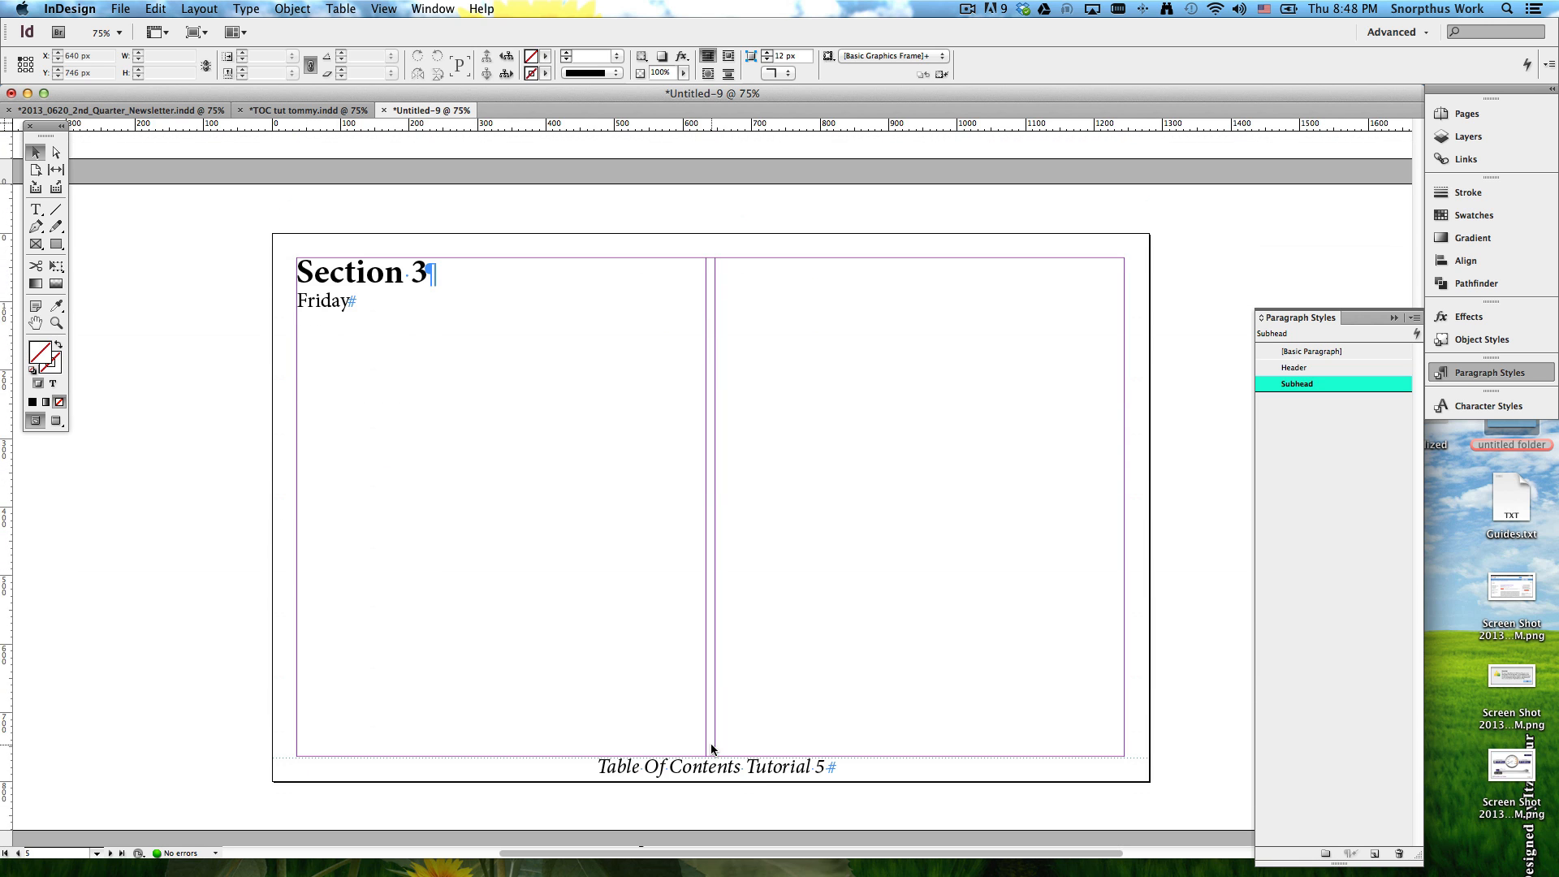
click(1315, 426)
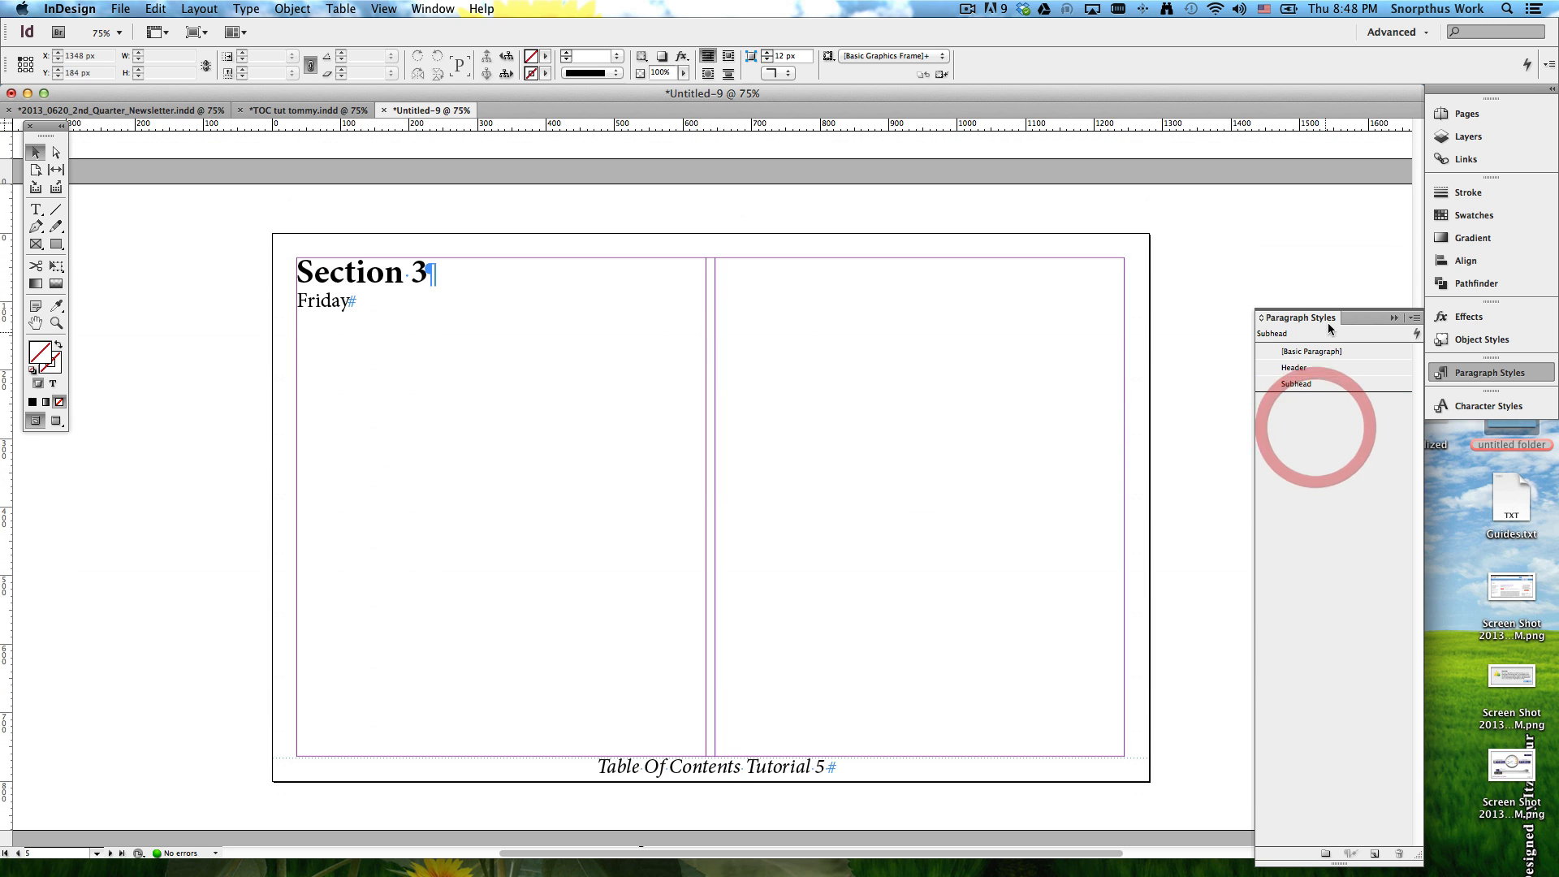
click(422, 364)
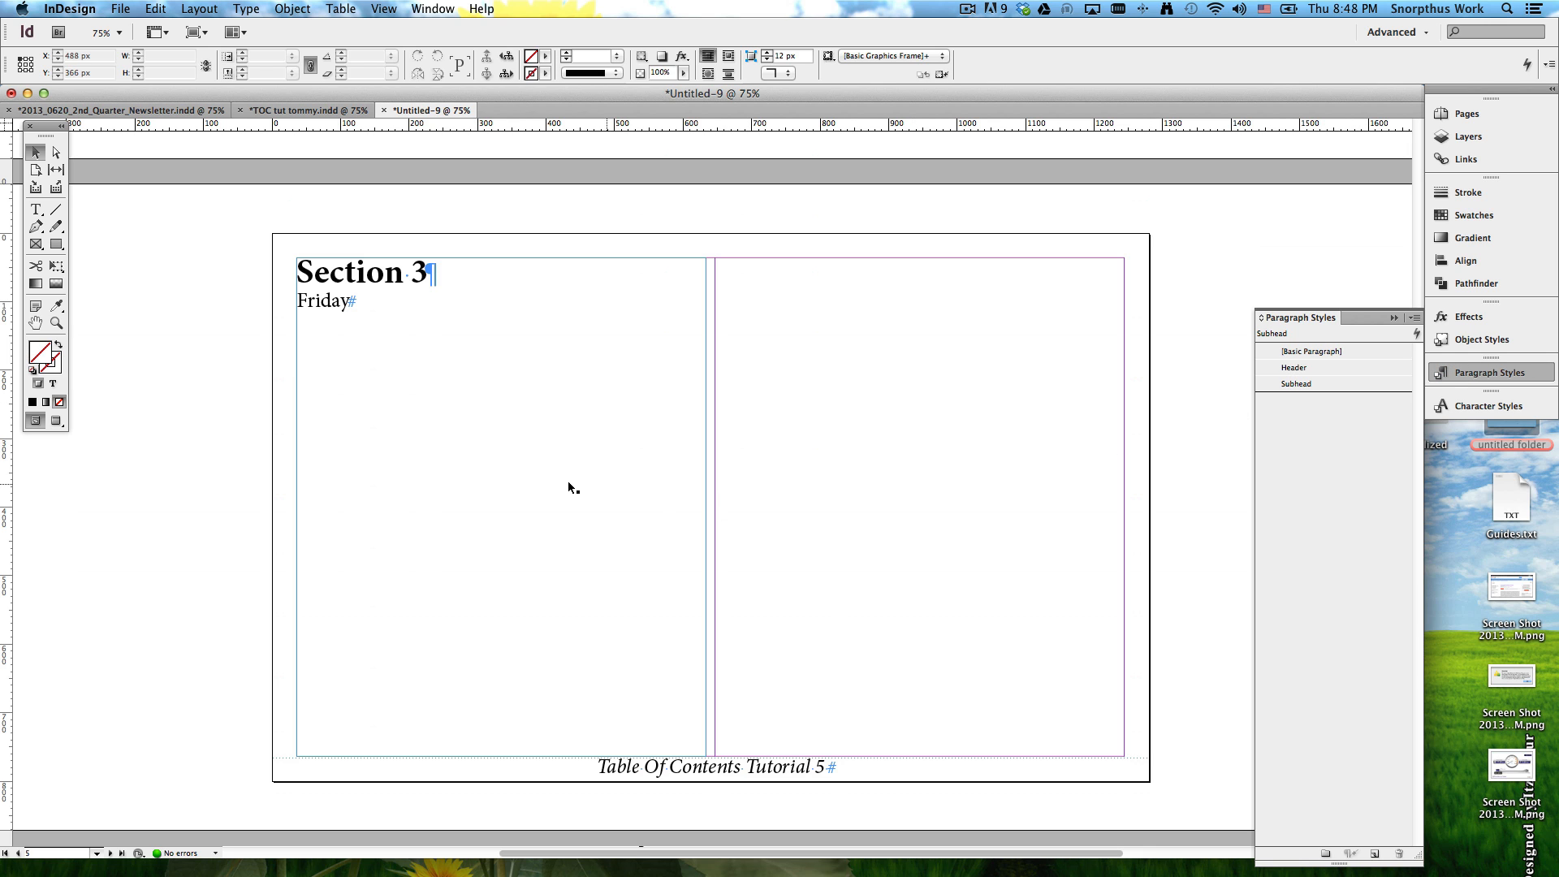
Step: Return to page 1 with nothing selected and bring up the page commands for inserting pages into the document
scroll(350, 401, up, 20)
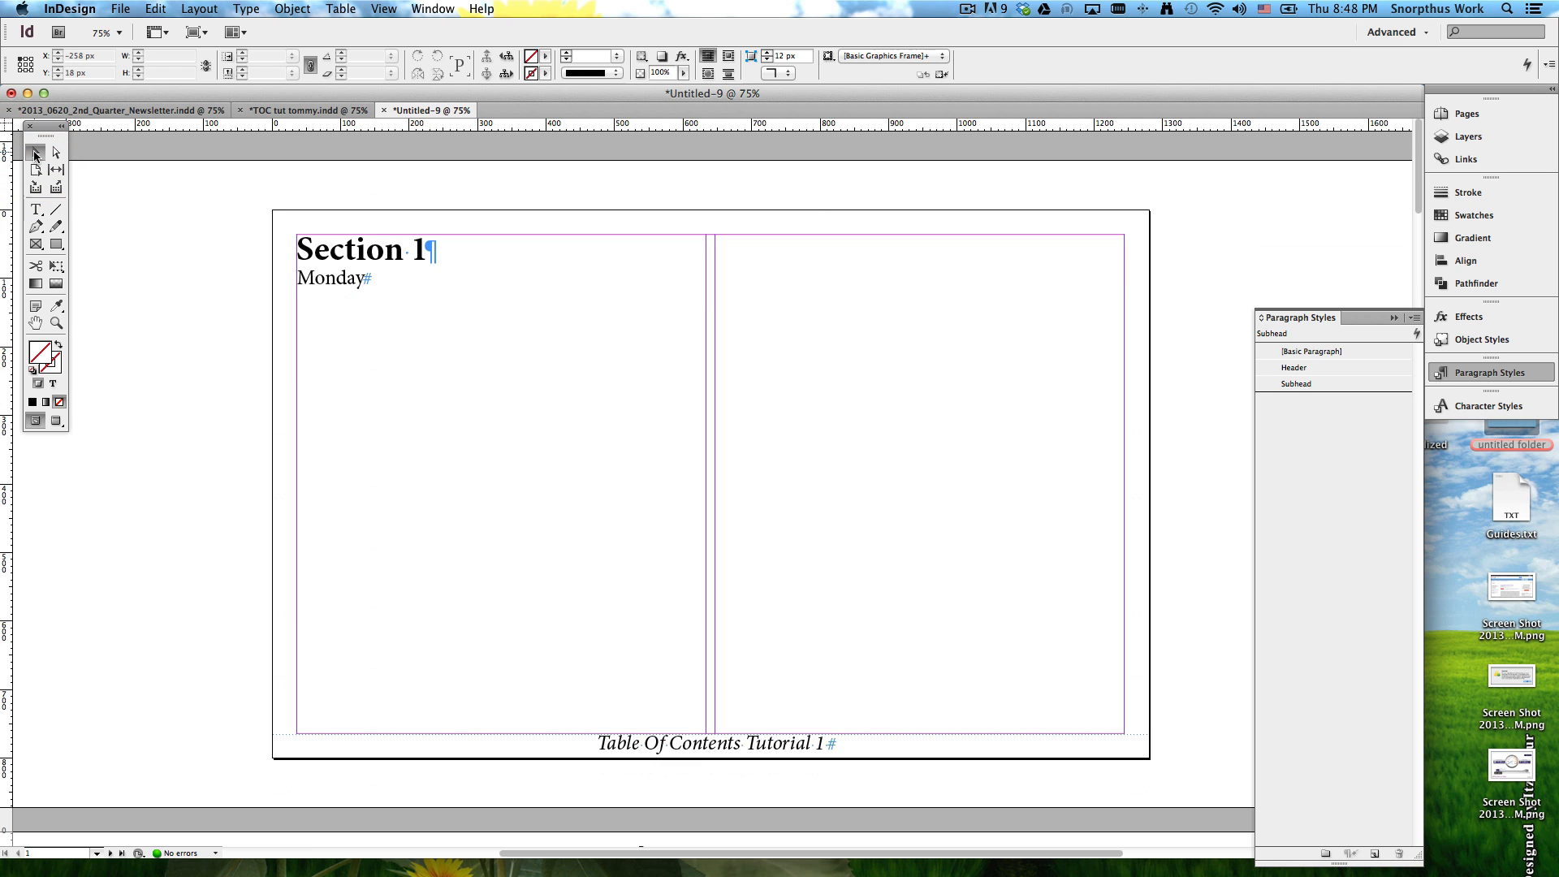
click(1270, 244)
click(1466, 114)
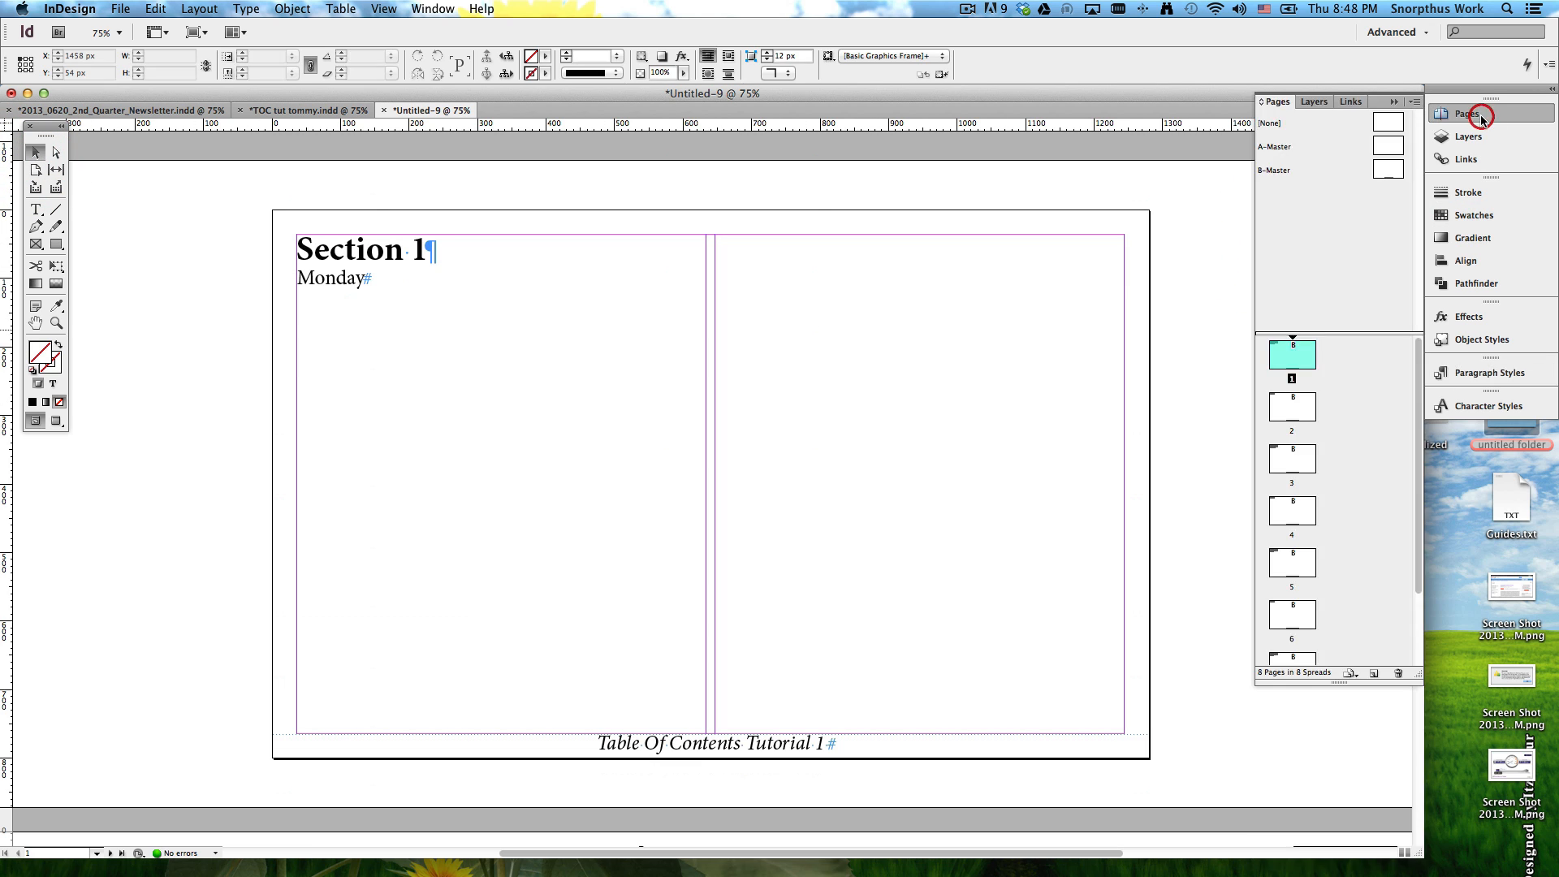
right_click(1350, 388)
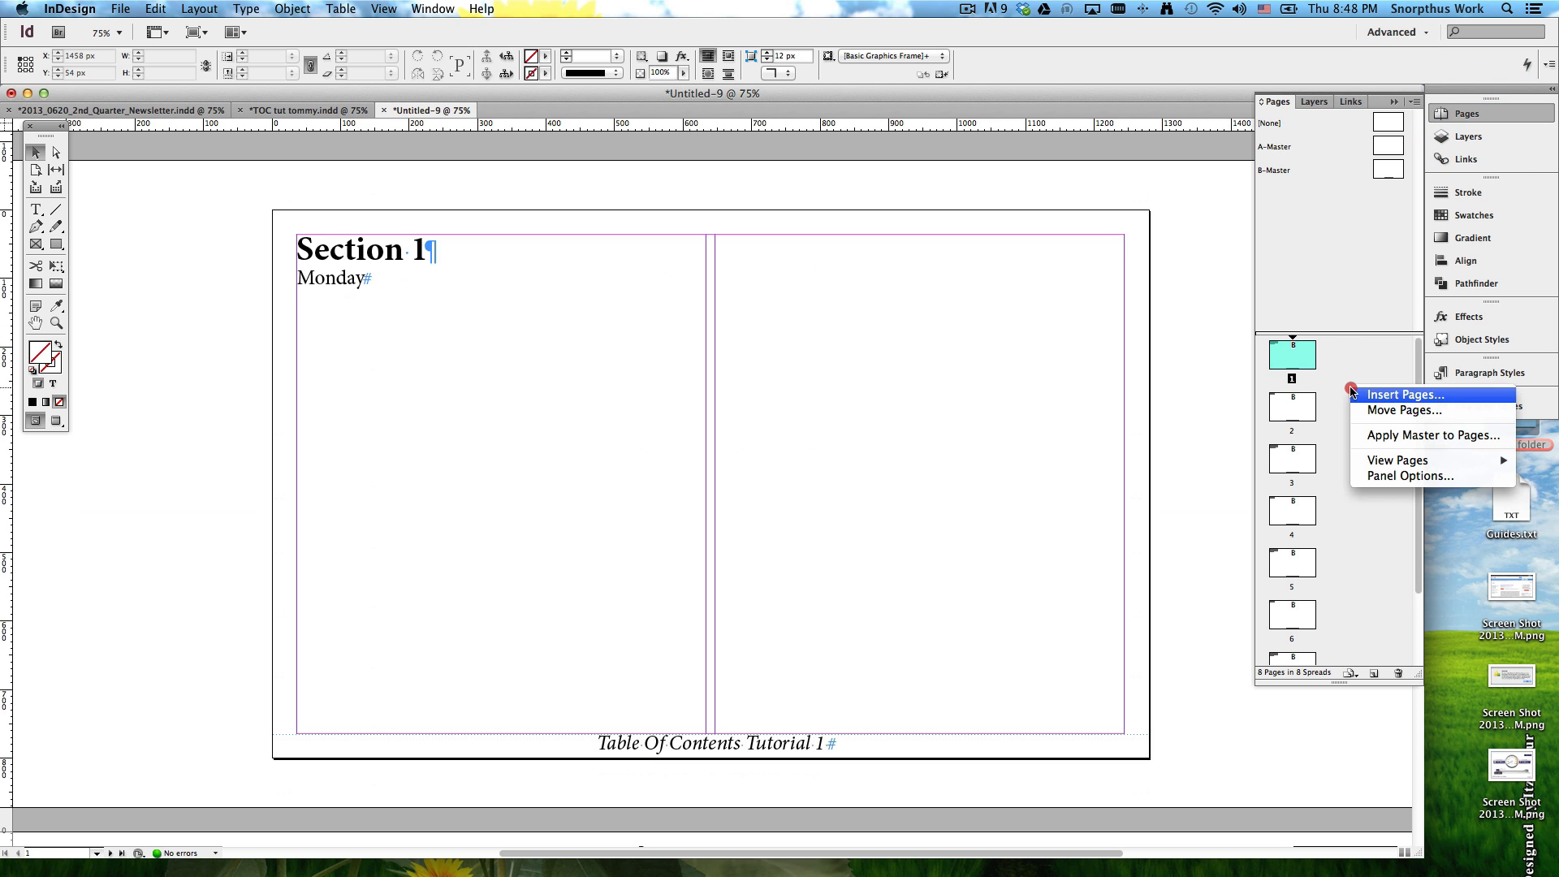
Step: Insert one page based on B-Master before page 1
click(1355, 393)
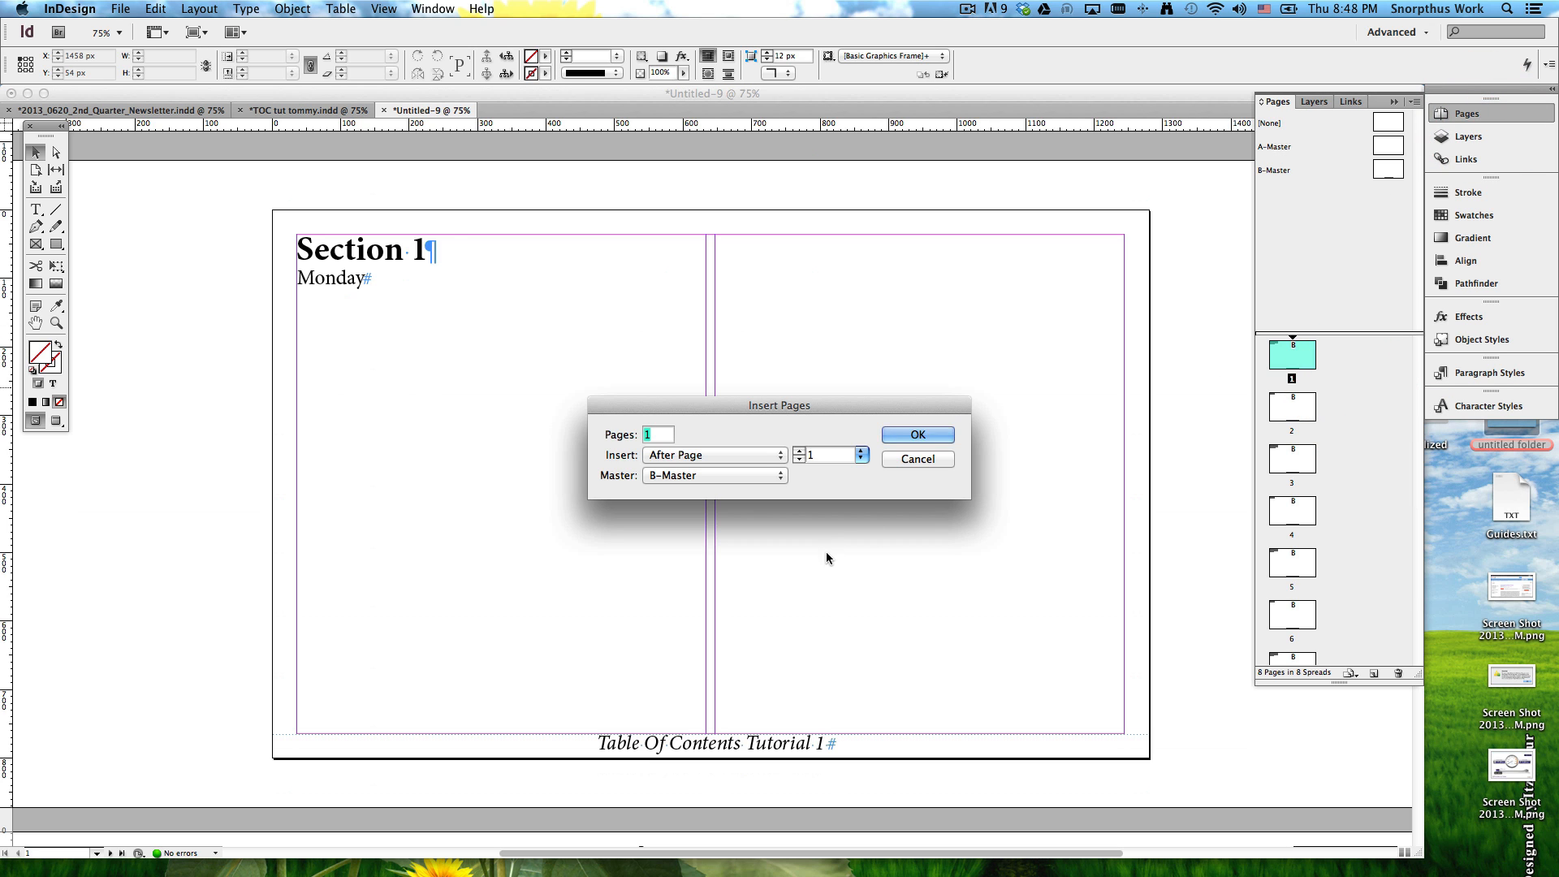
click(912, 458)
right_click(1350, 380)
click(1352, 379)
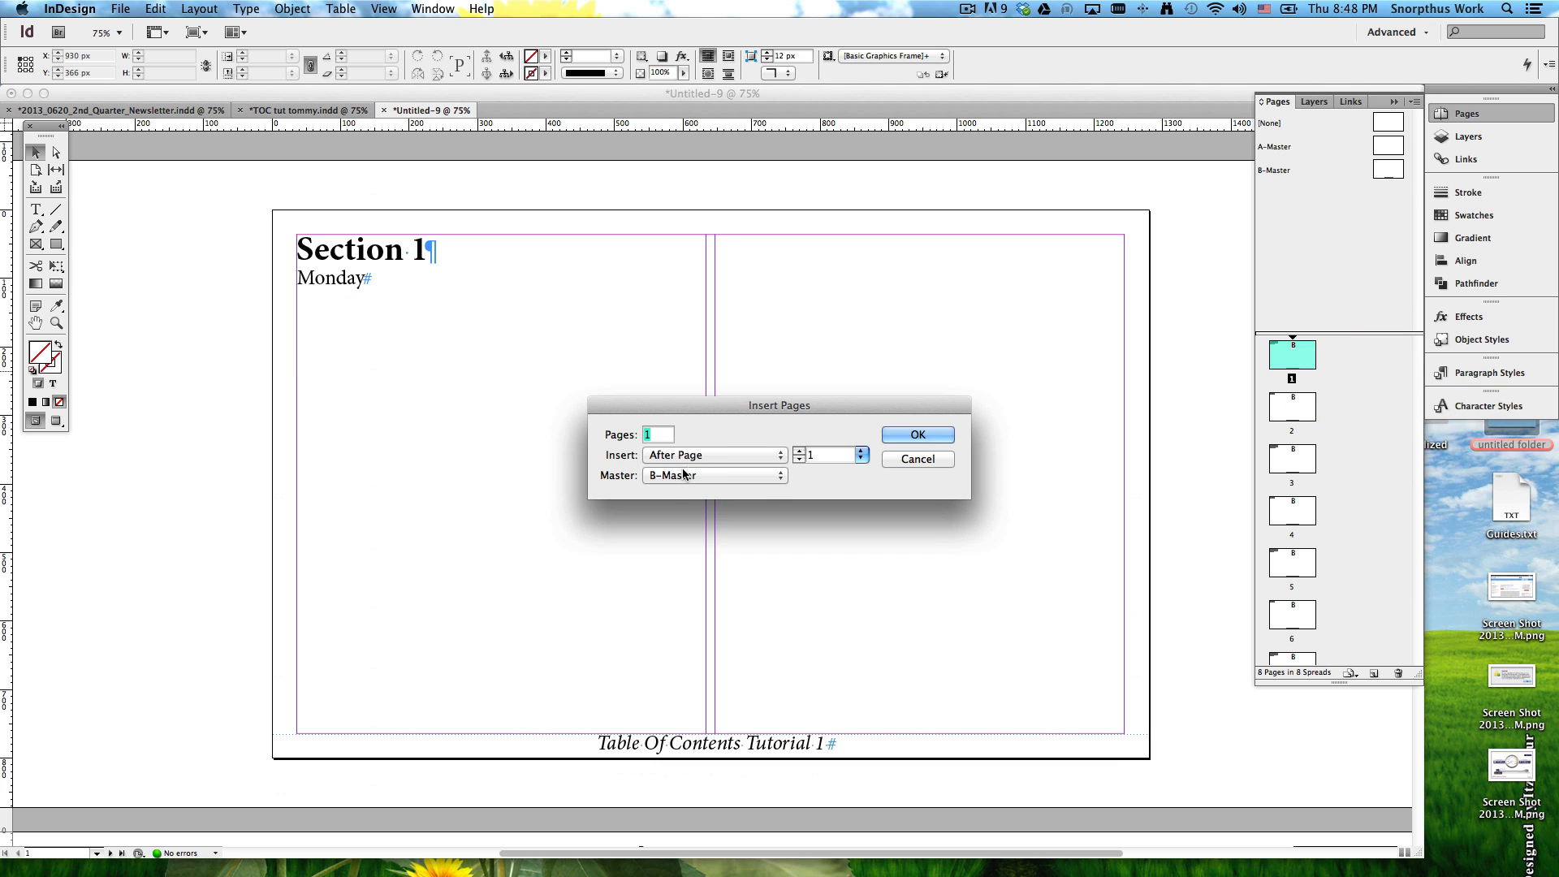
click(687, 475)
click(688, 475)
click(690, 457)
click(689, 458)
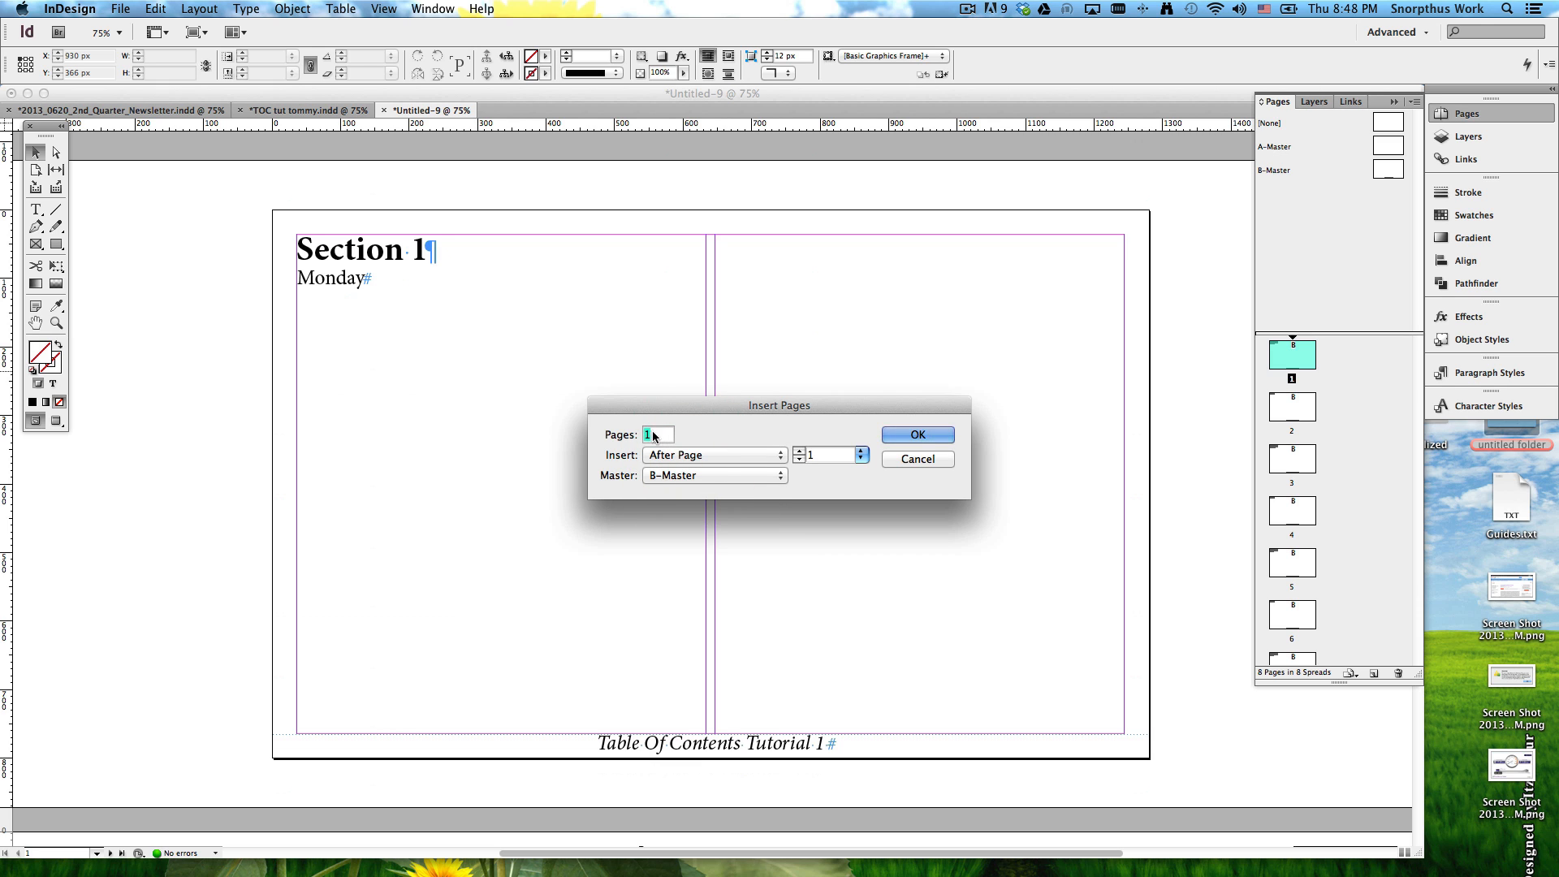
click(735, 455)
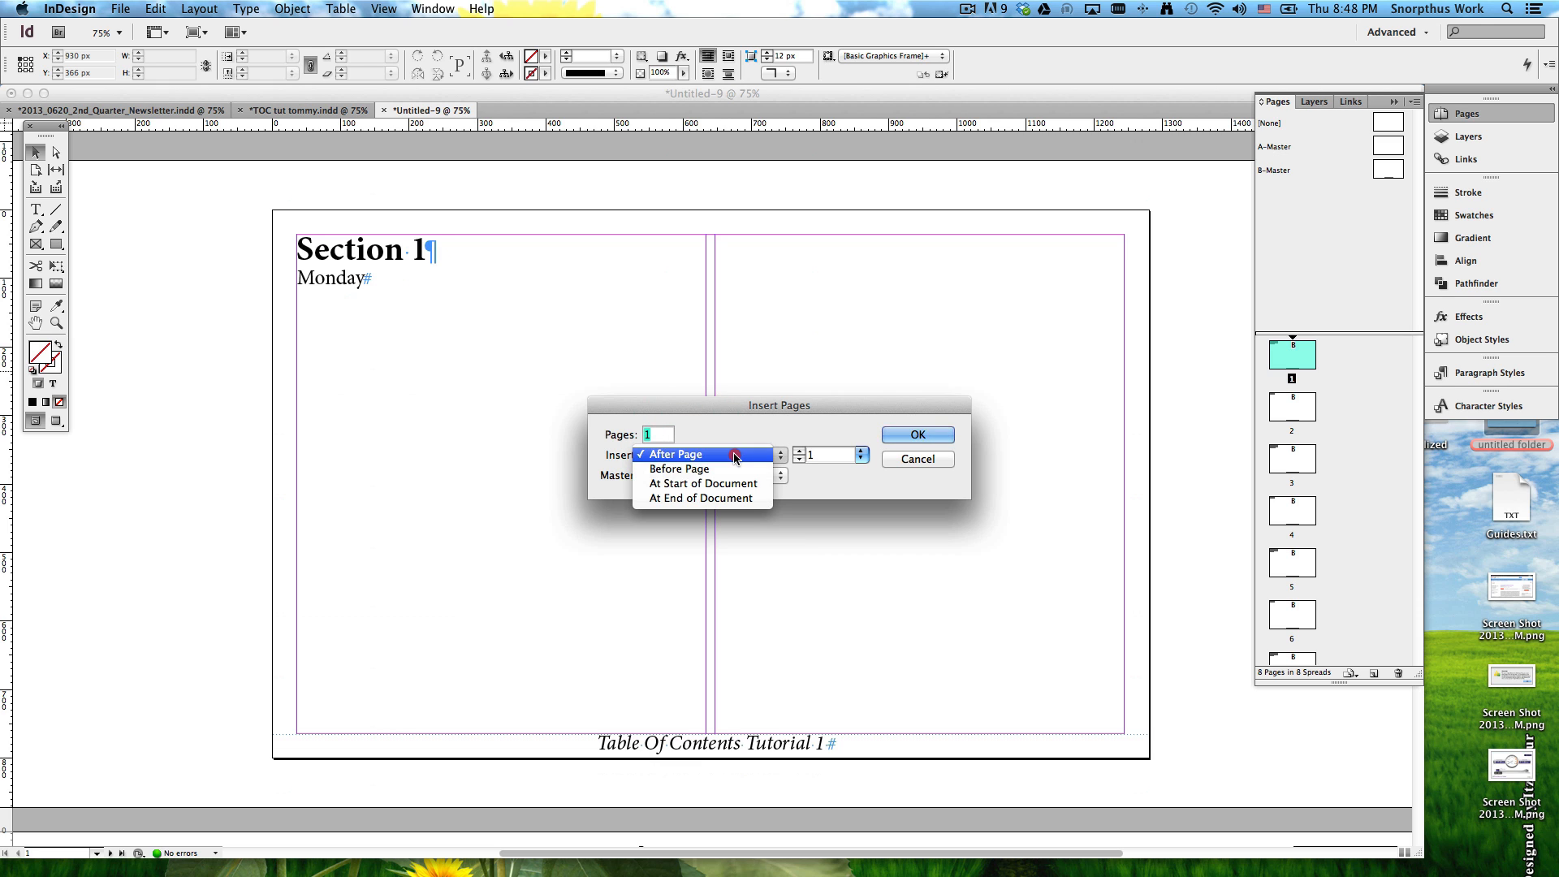
click(731, 471)
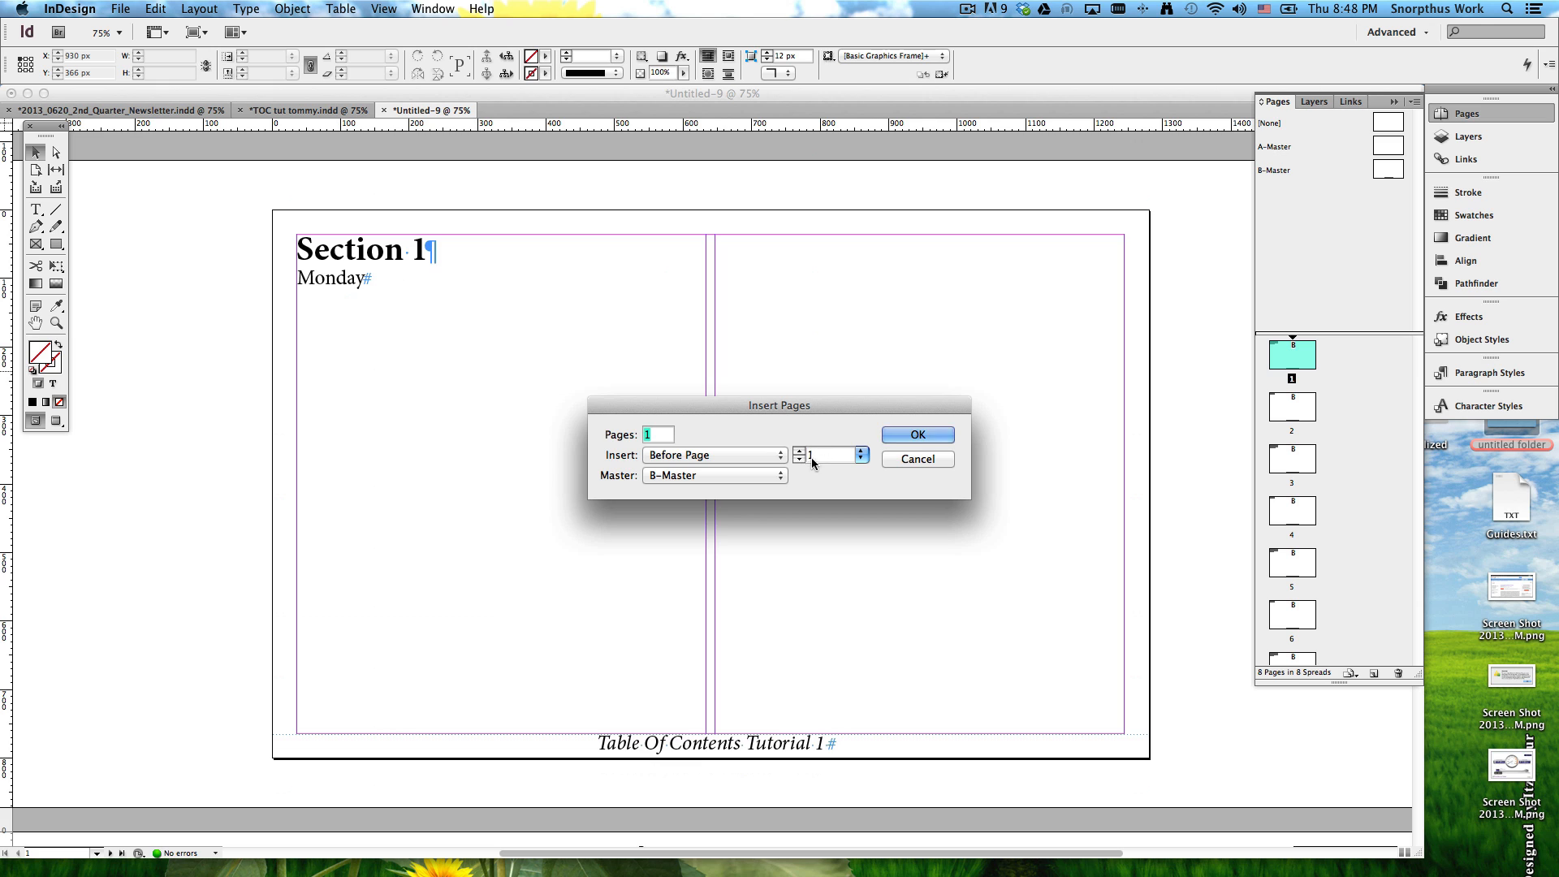
click(914, 433)
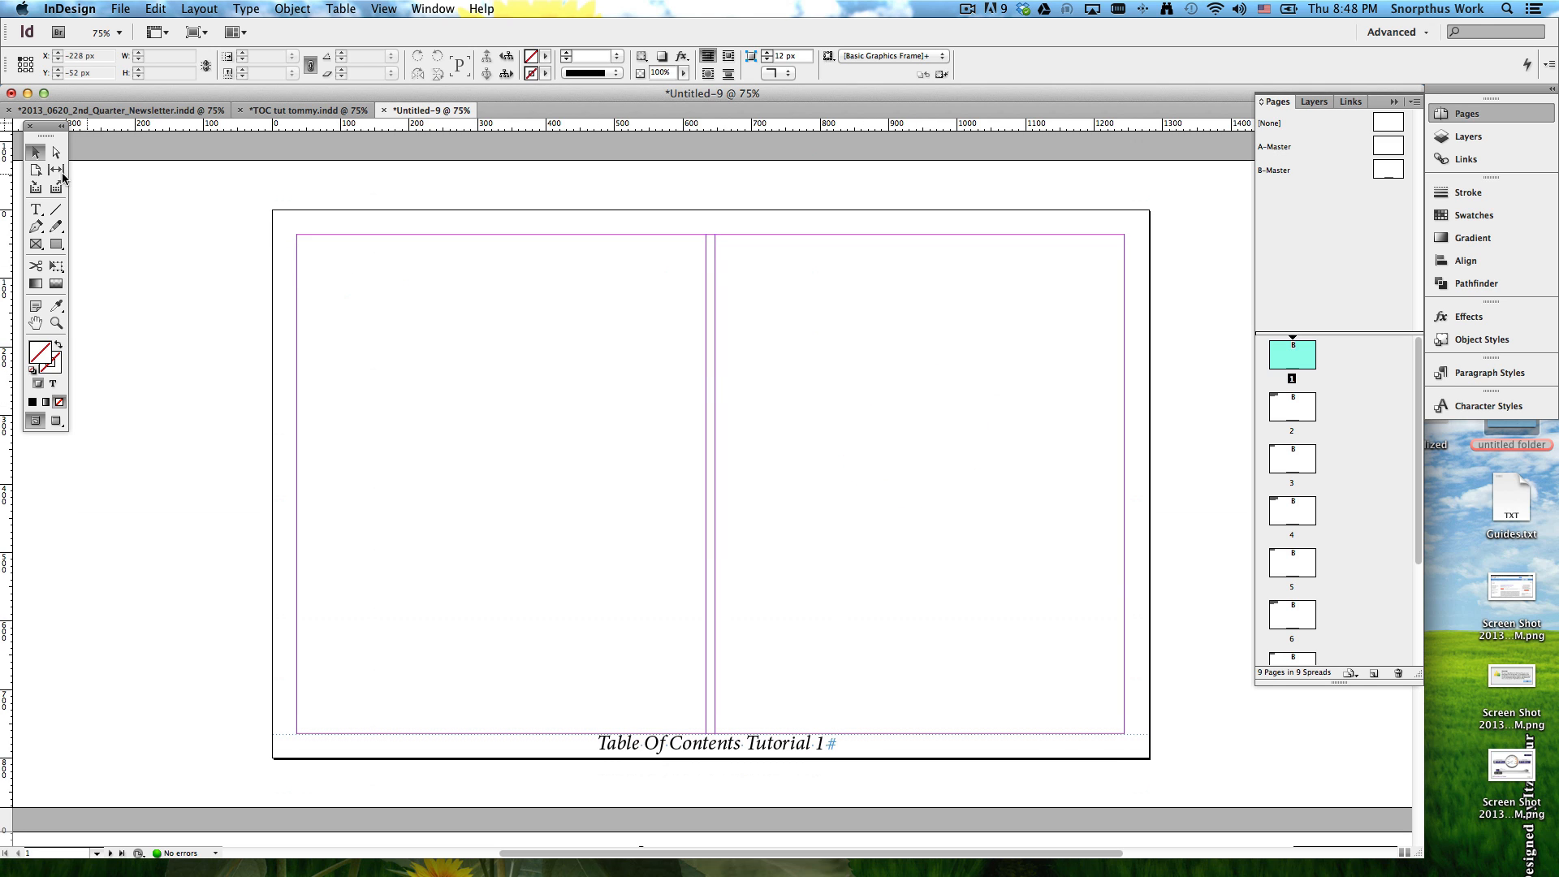
Step: Create a text frame about 1280 × 96 px across the top of the new page and enter TABLE OF CONTENTS
scroll(1339, 383, down, 3)
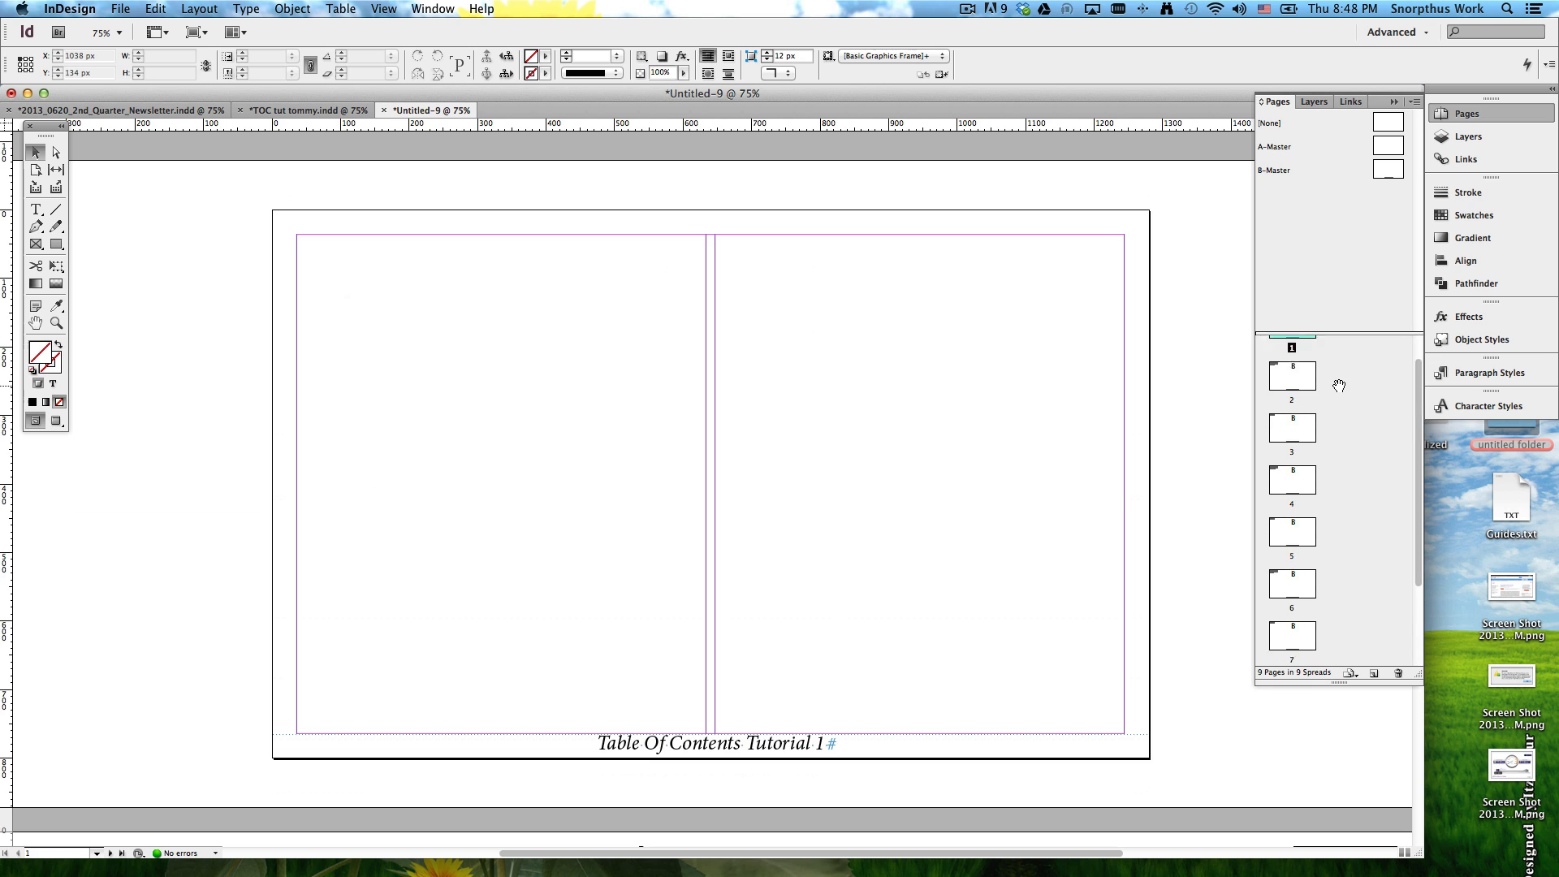
scroll(1338, 384, up, 3)
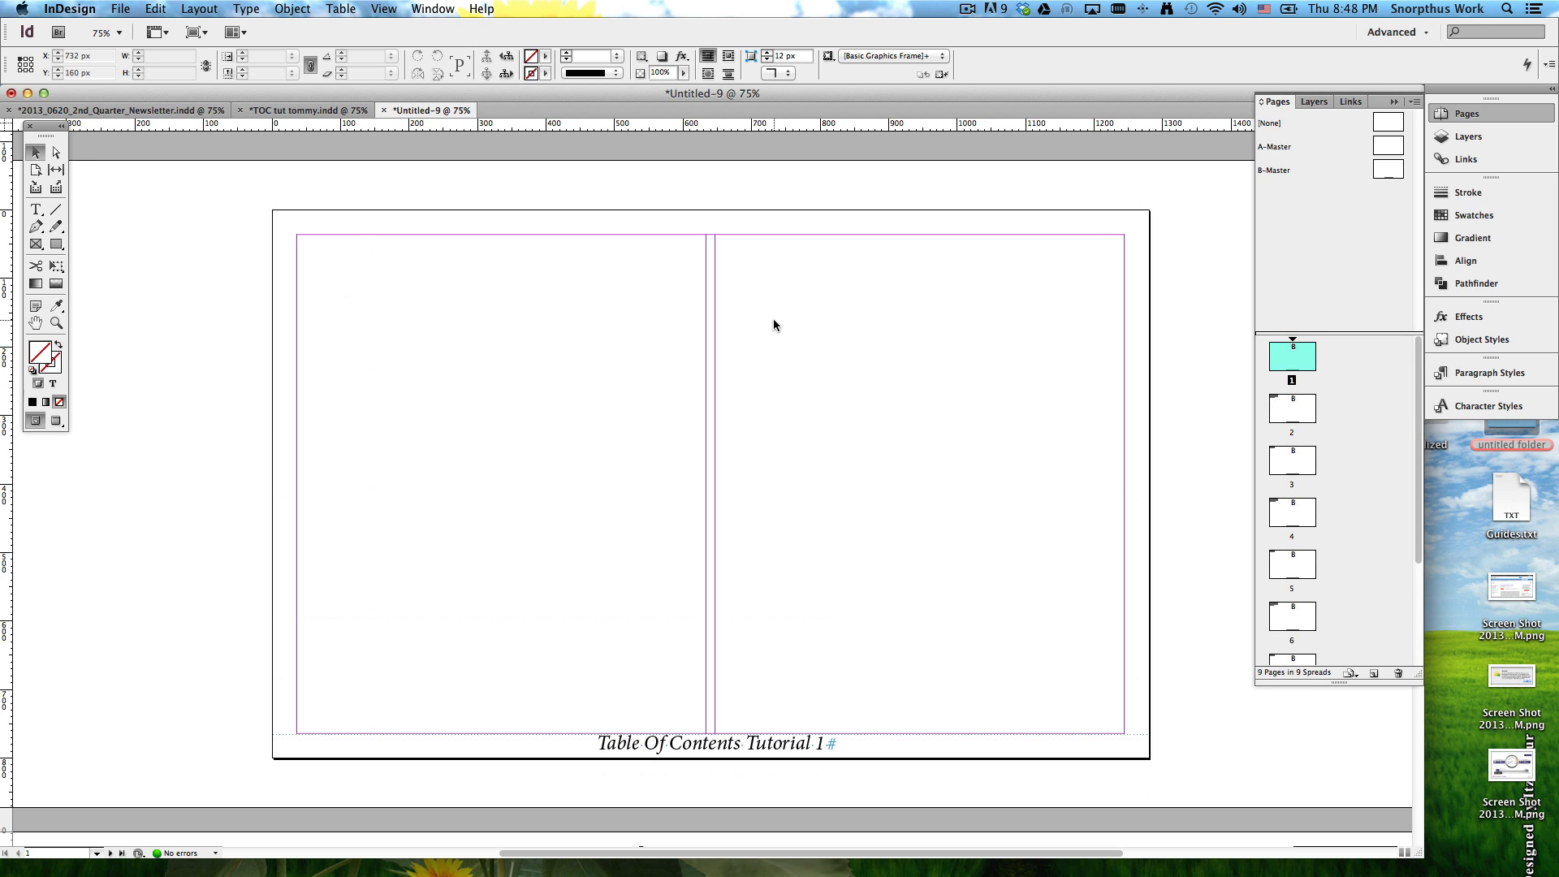
key(t)
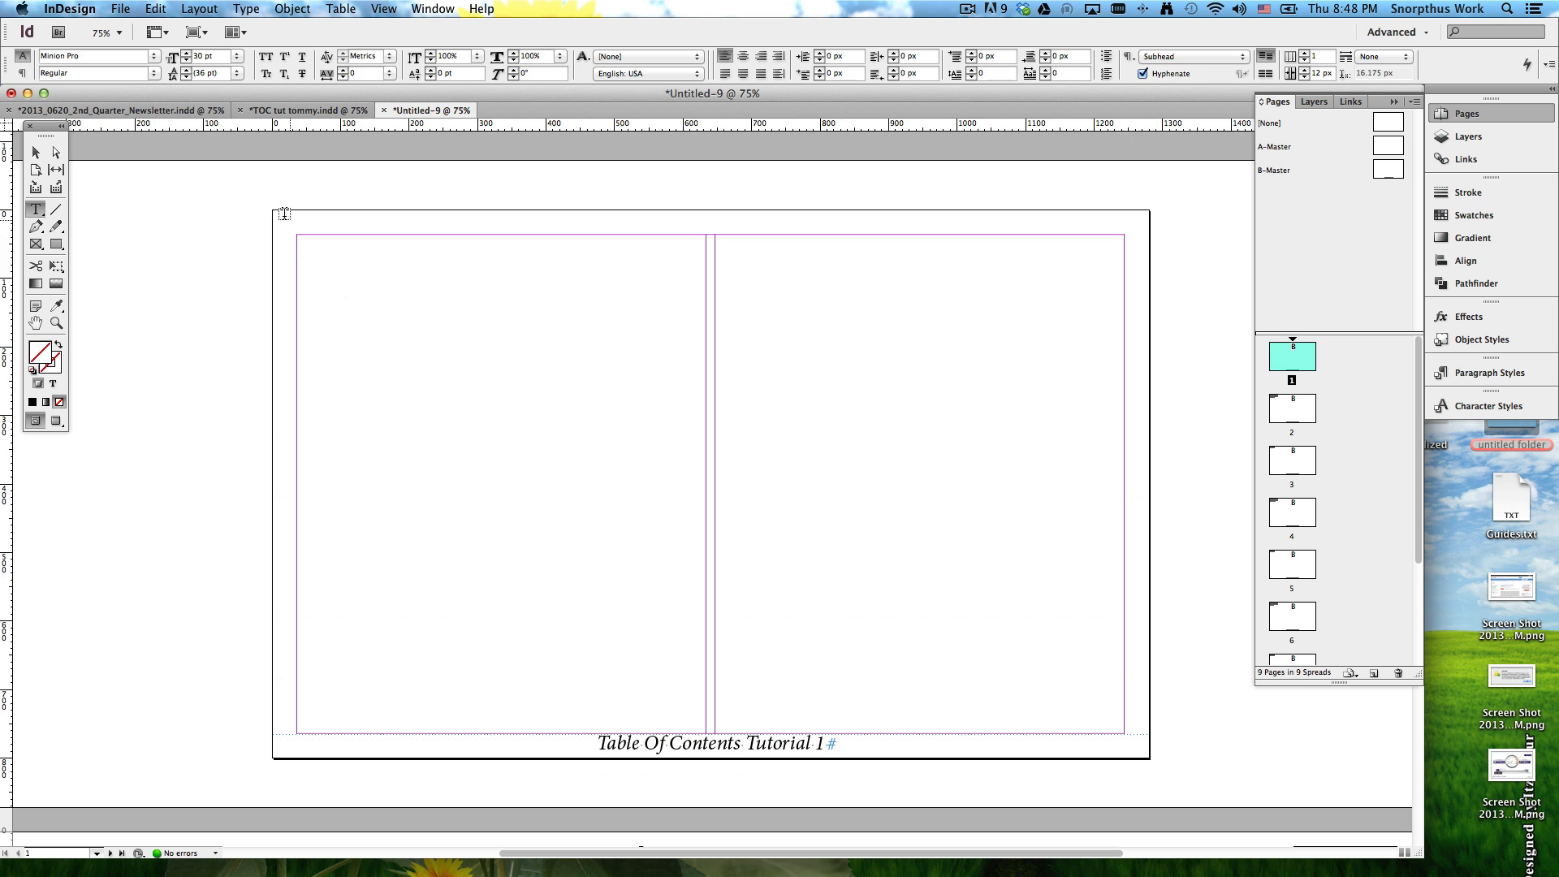
drag(273, 210, 1150, 276)
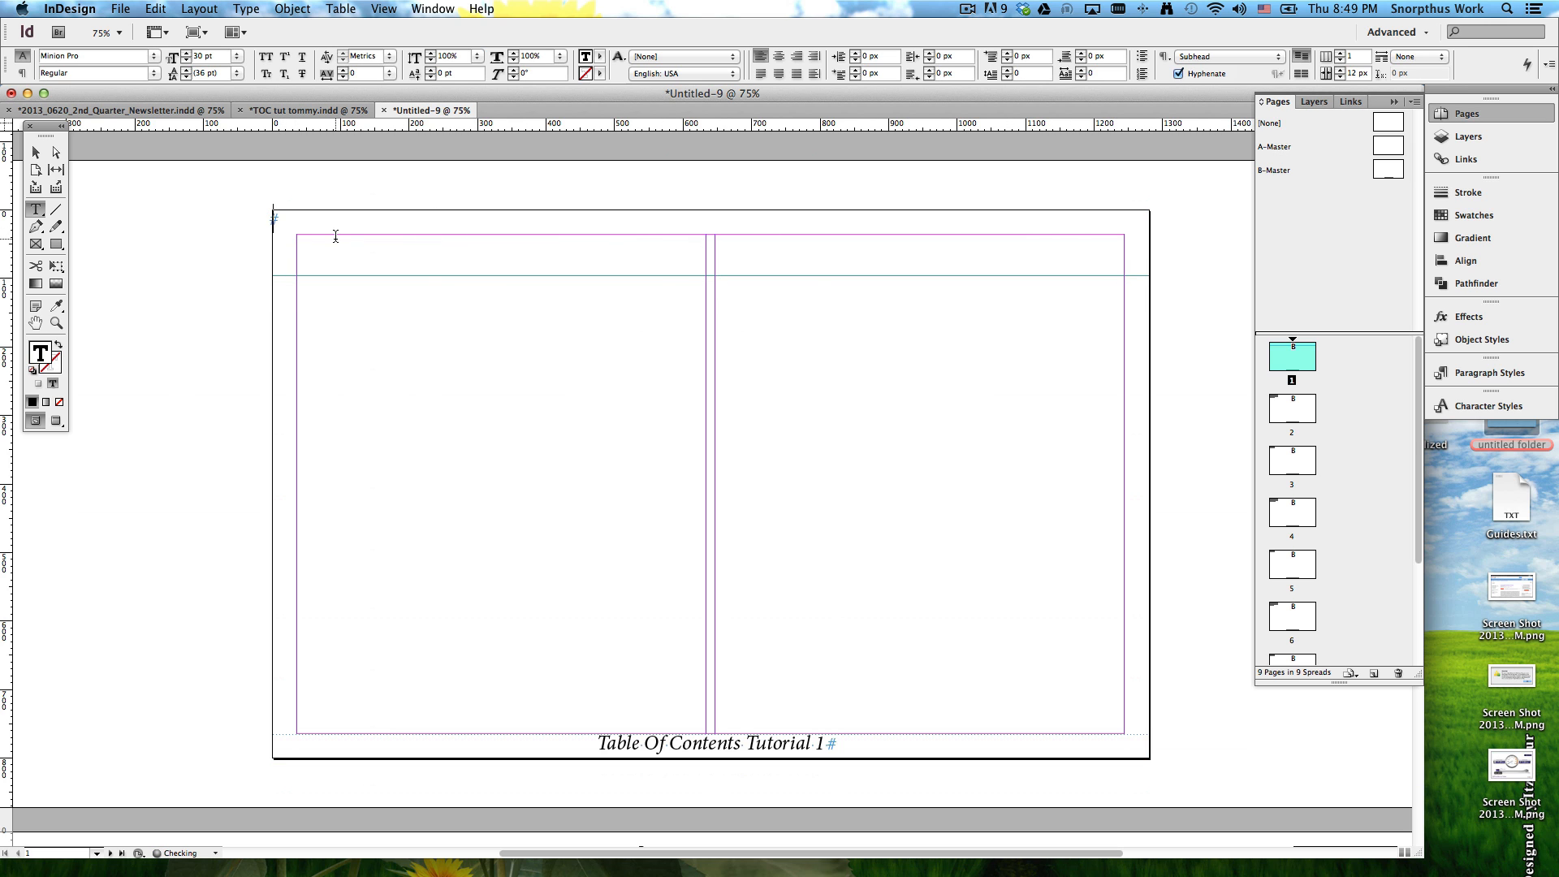
text(TABLE OF CONTEN)
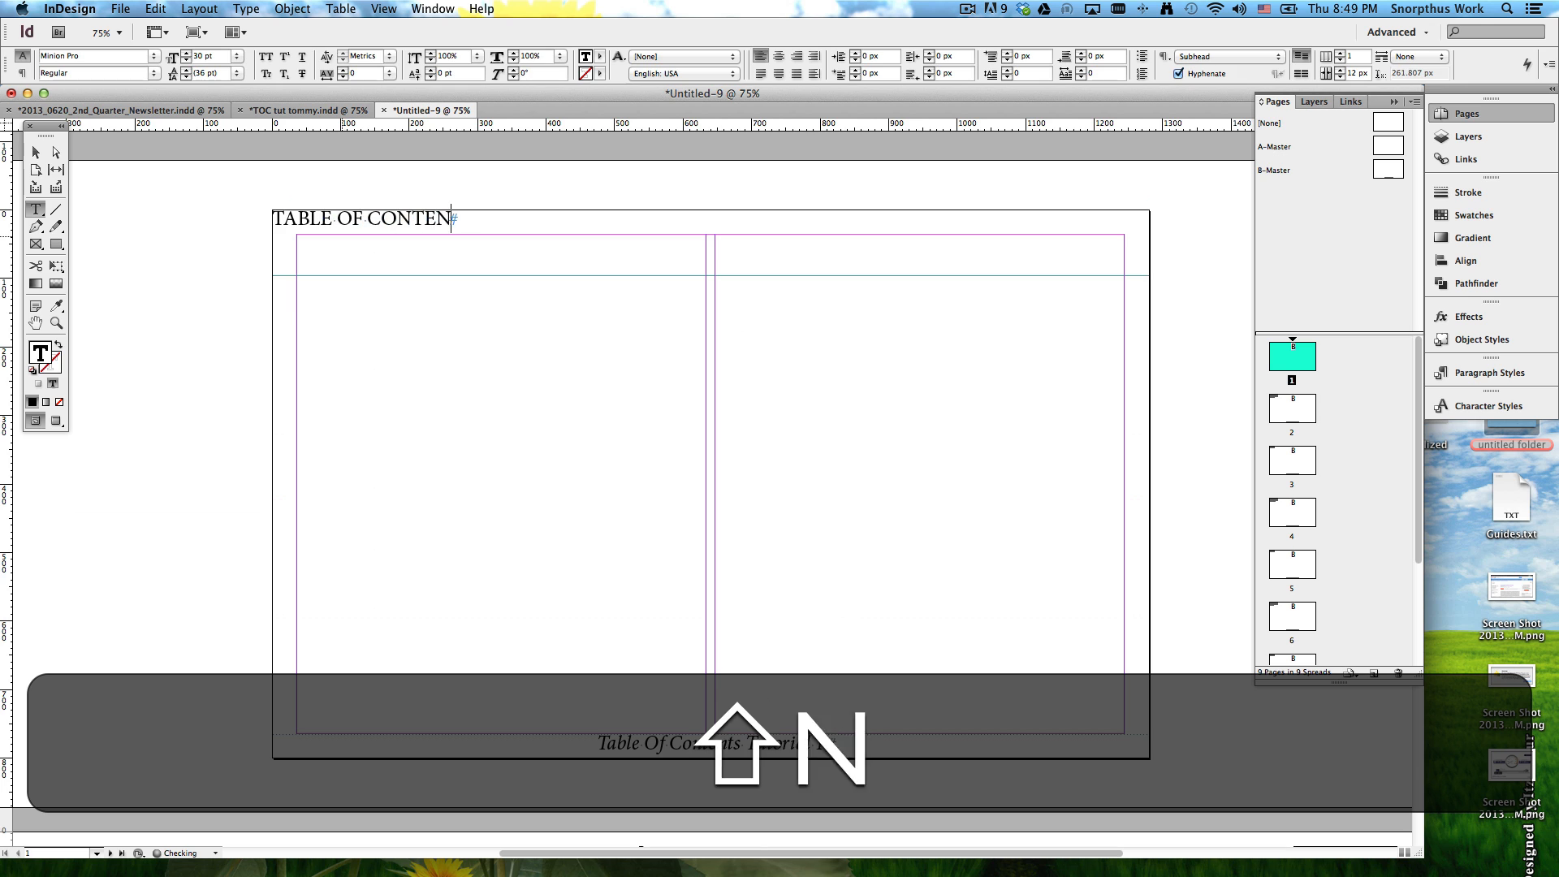
text(TS)
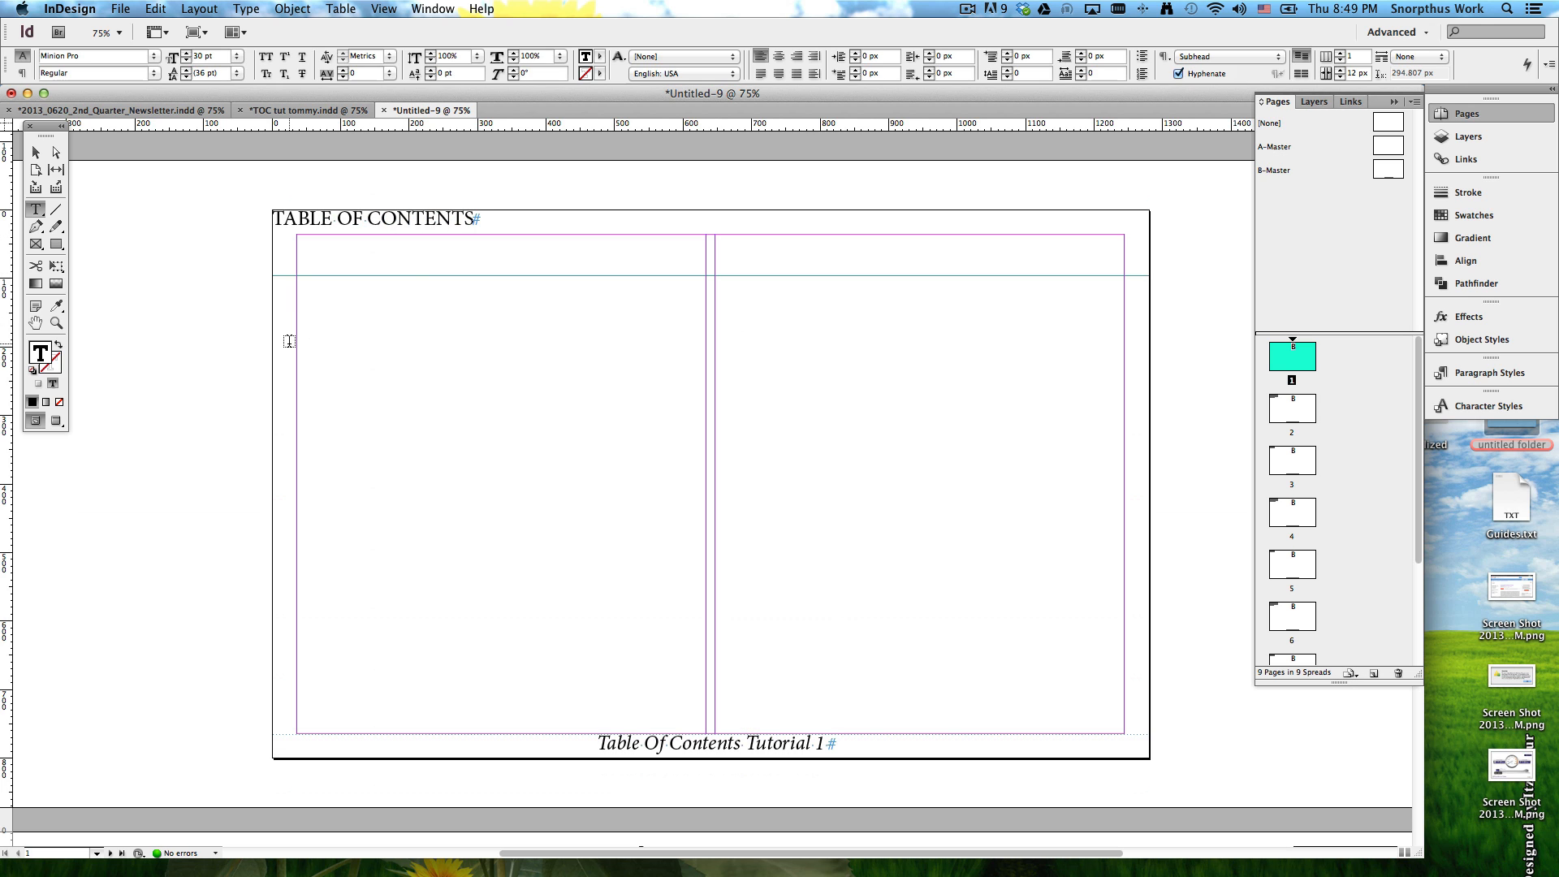
Step: Try to apply the Century Gothic font at the end of the title text
click(113, 55)
text(c)
key(BackSpace)
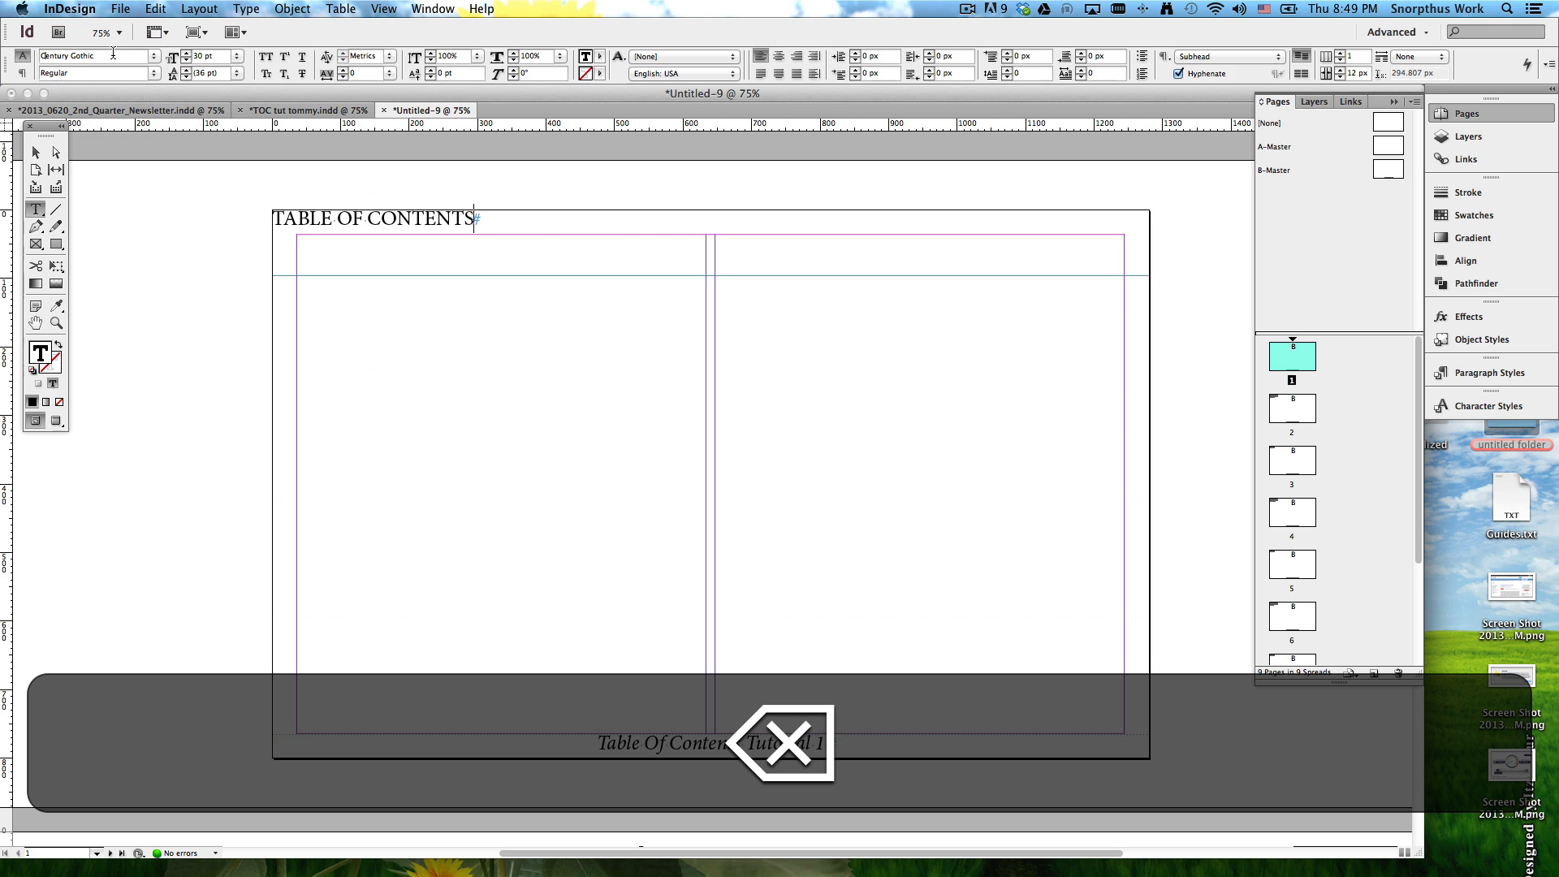
text(n)
key(Return)
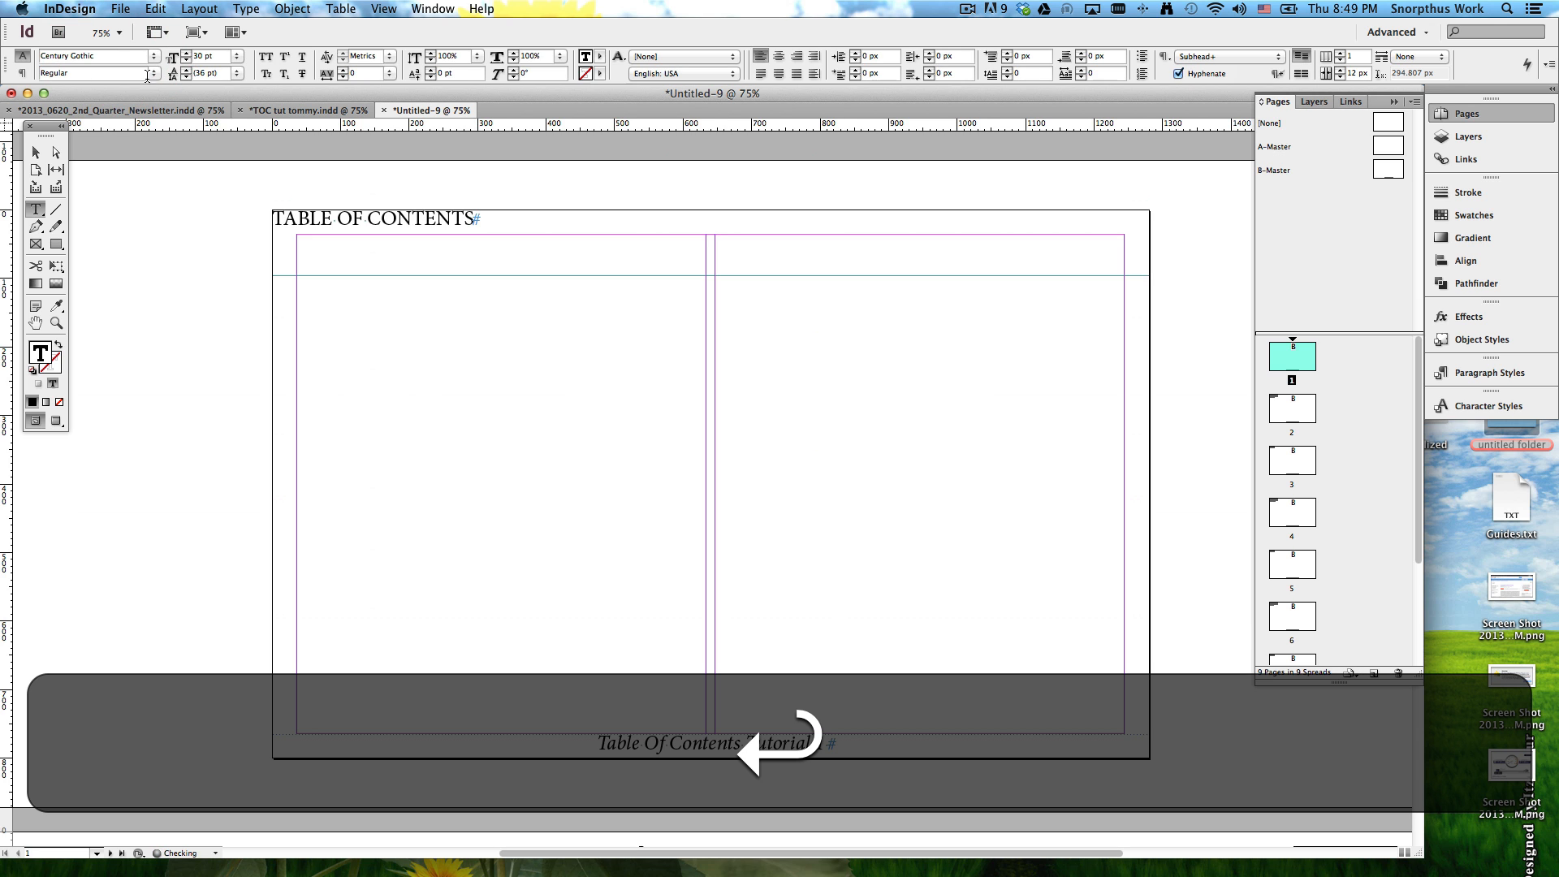
Step: Set the whole TABLE OF CONTENTS title in Century Gothic at 66 pt
triple_click(367, 218)
click(131, 57)
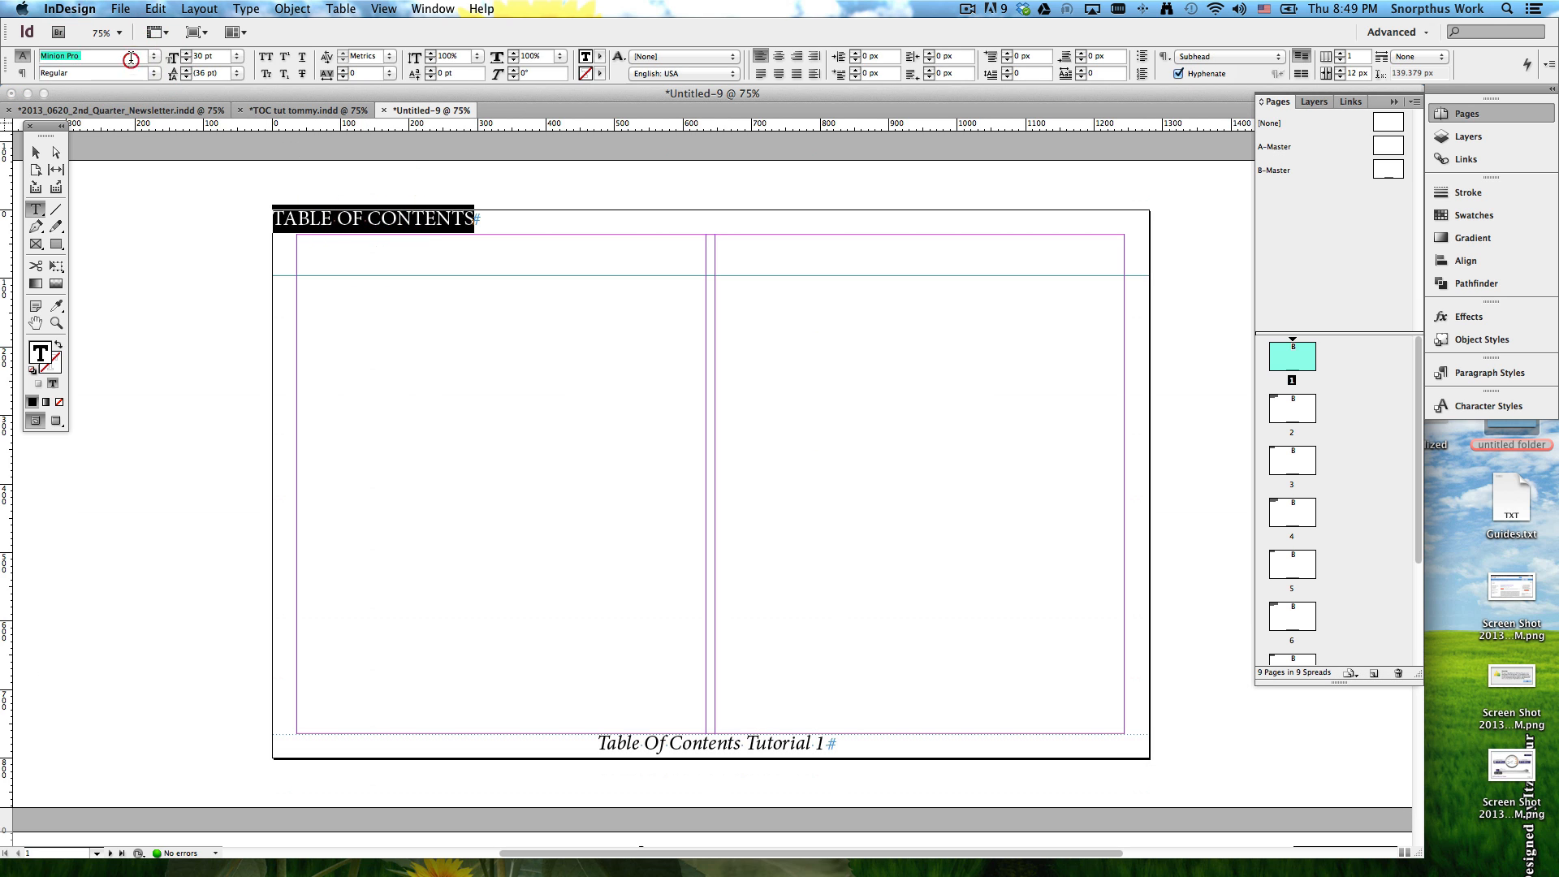
text(Century Gothic)
key(Return)
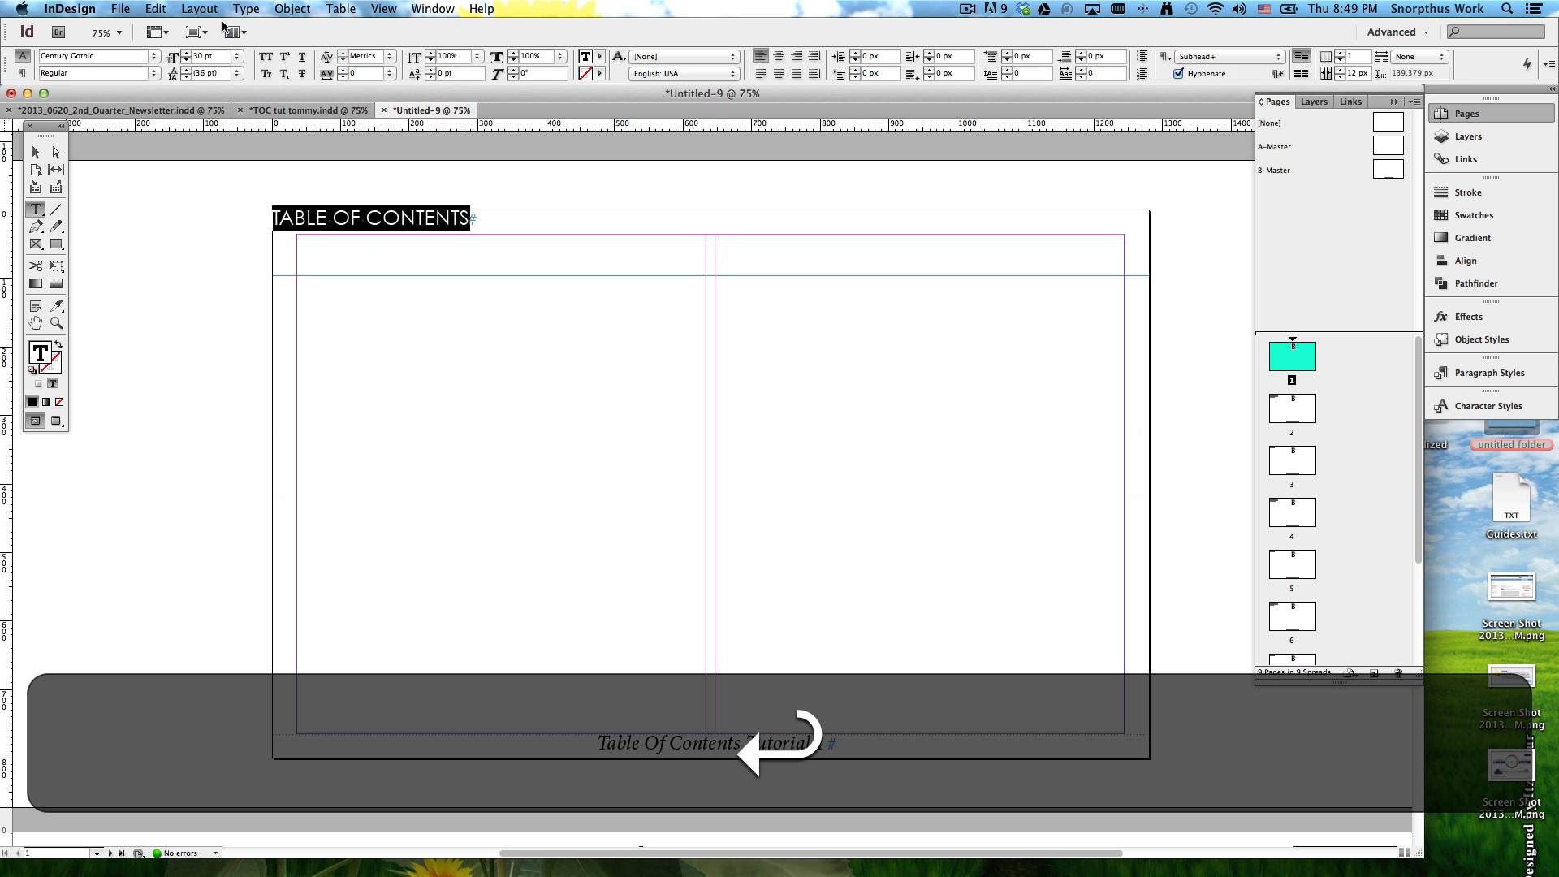
click(199, 56)
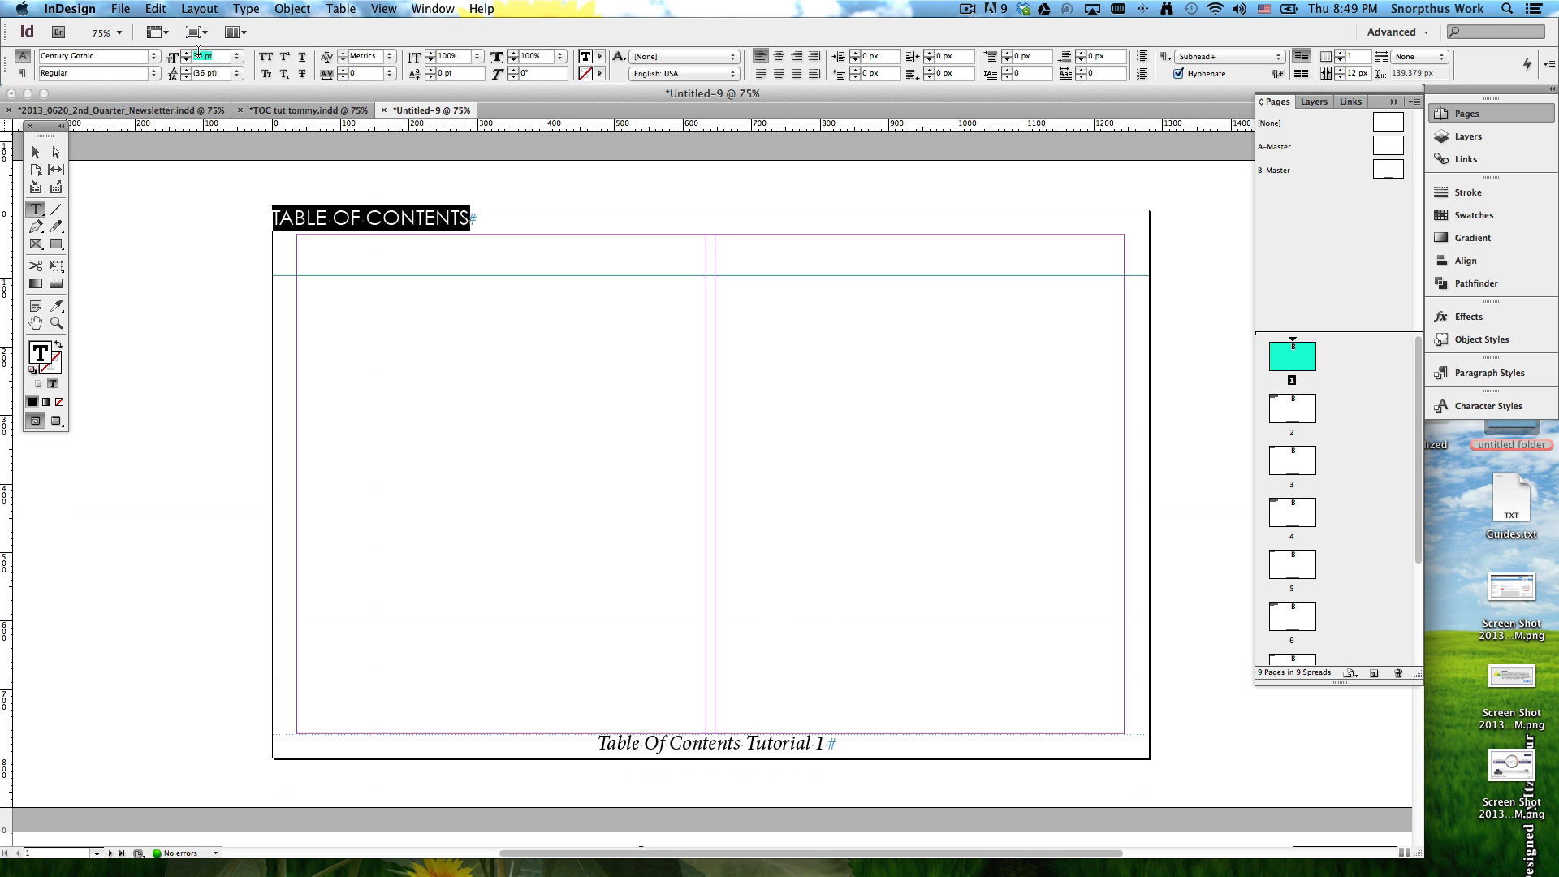
text(0)
key(BackSpace)
text(66)
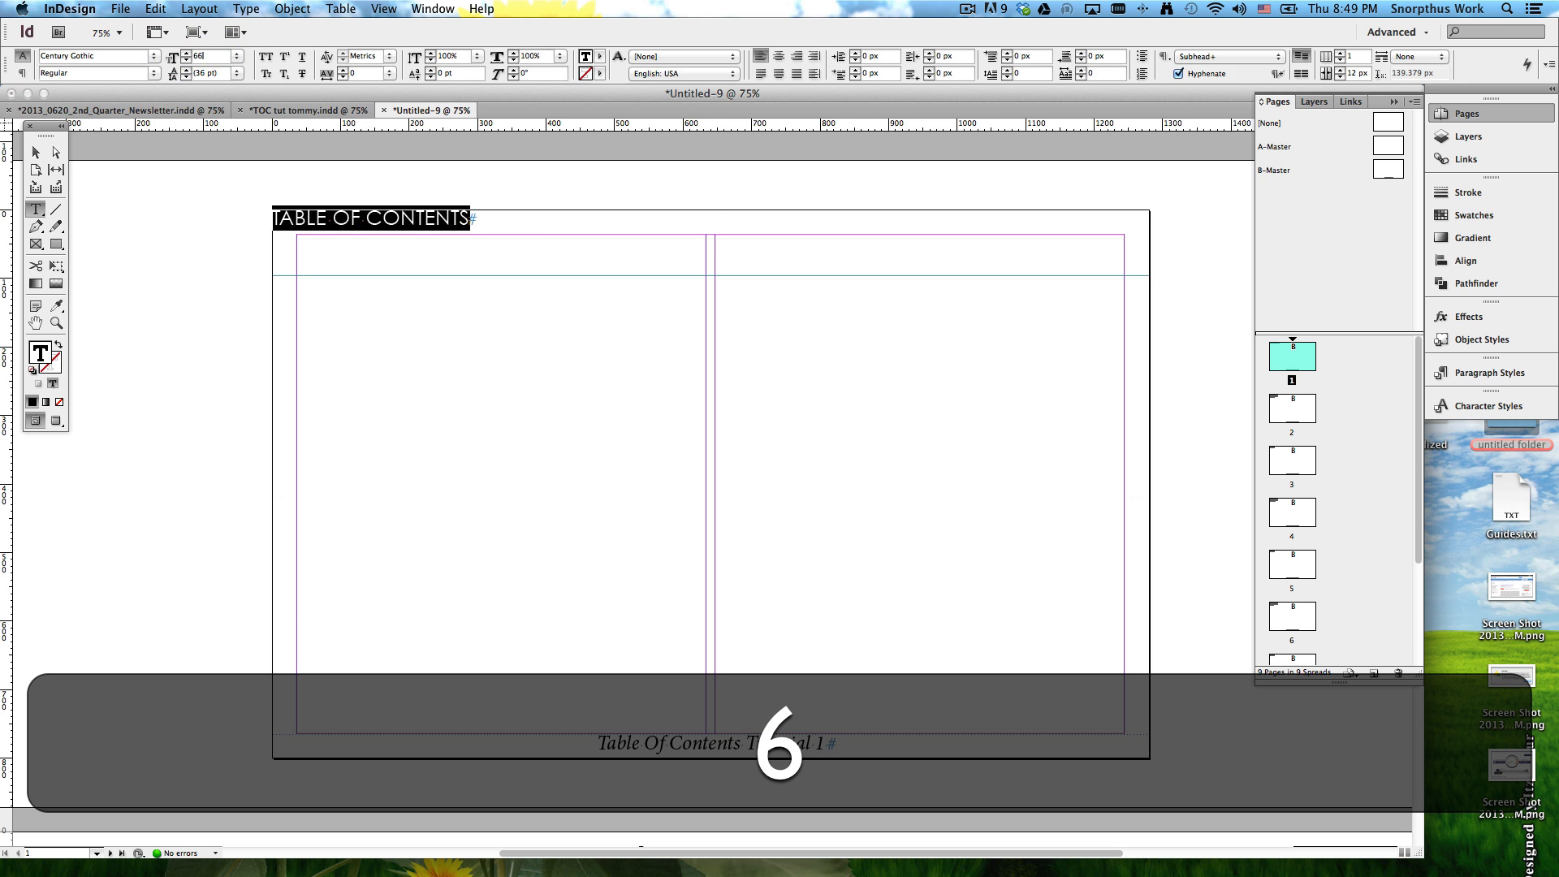
key(Return)
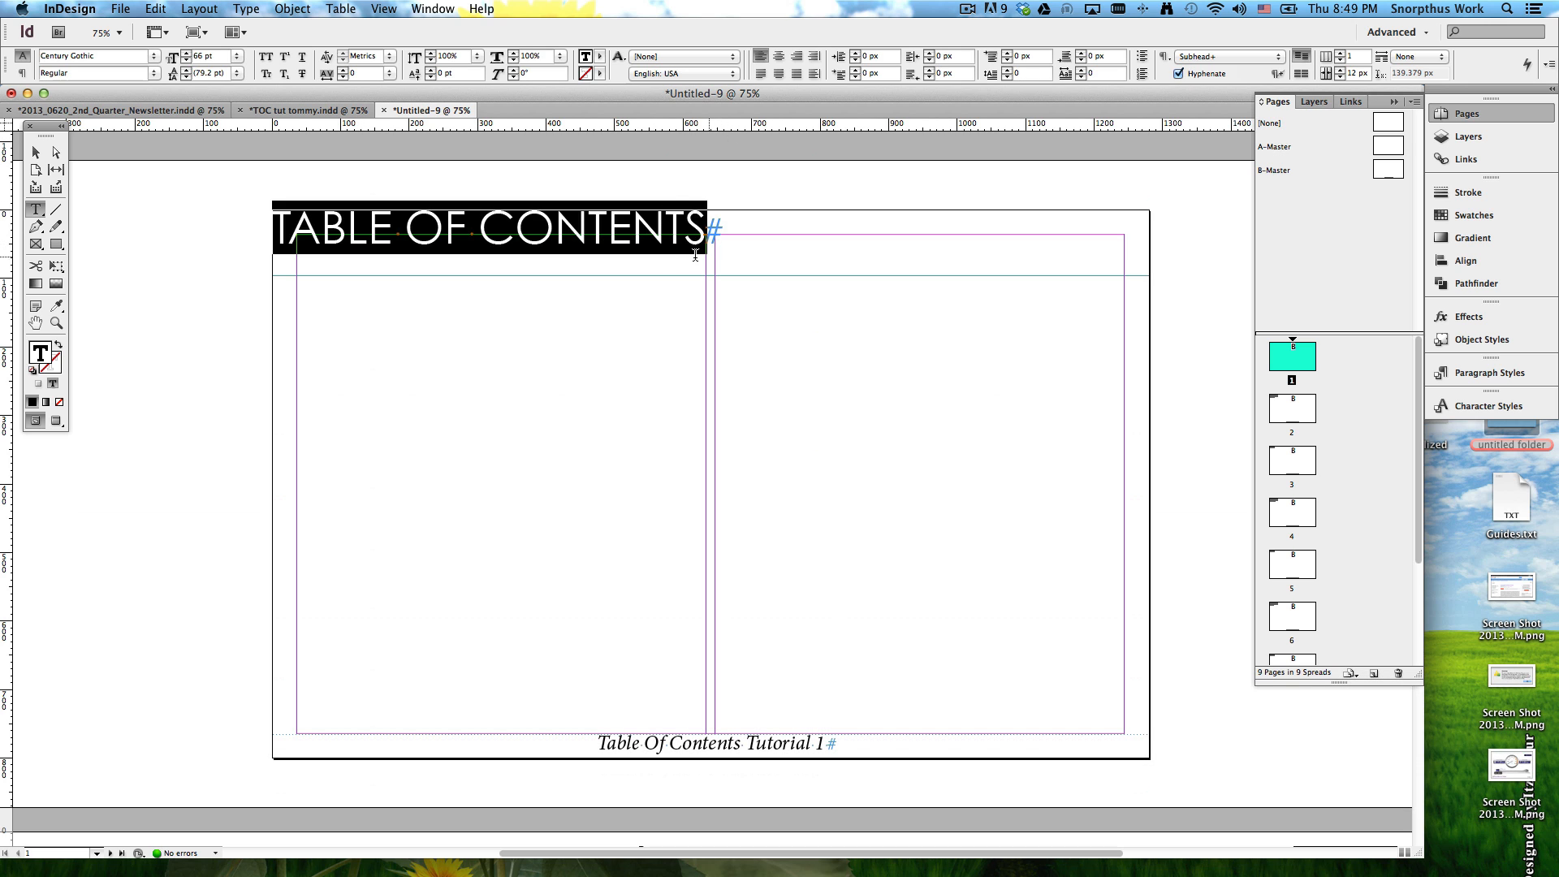
Step: Fit the title's text frame to its content, undo and redo the fitting, and deselect the frame
click(34, 151)
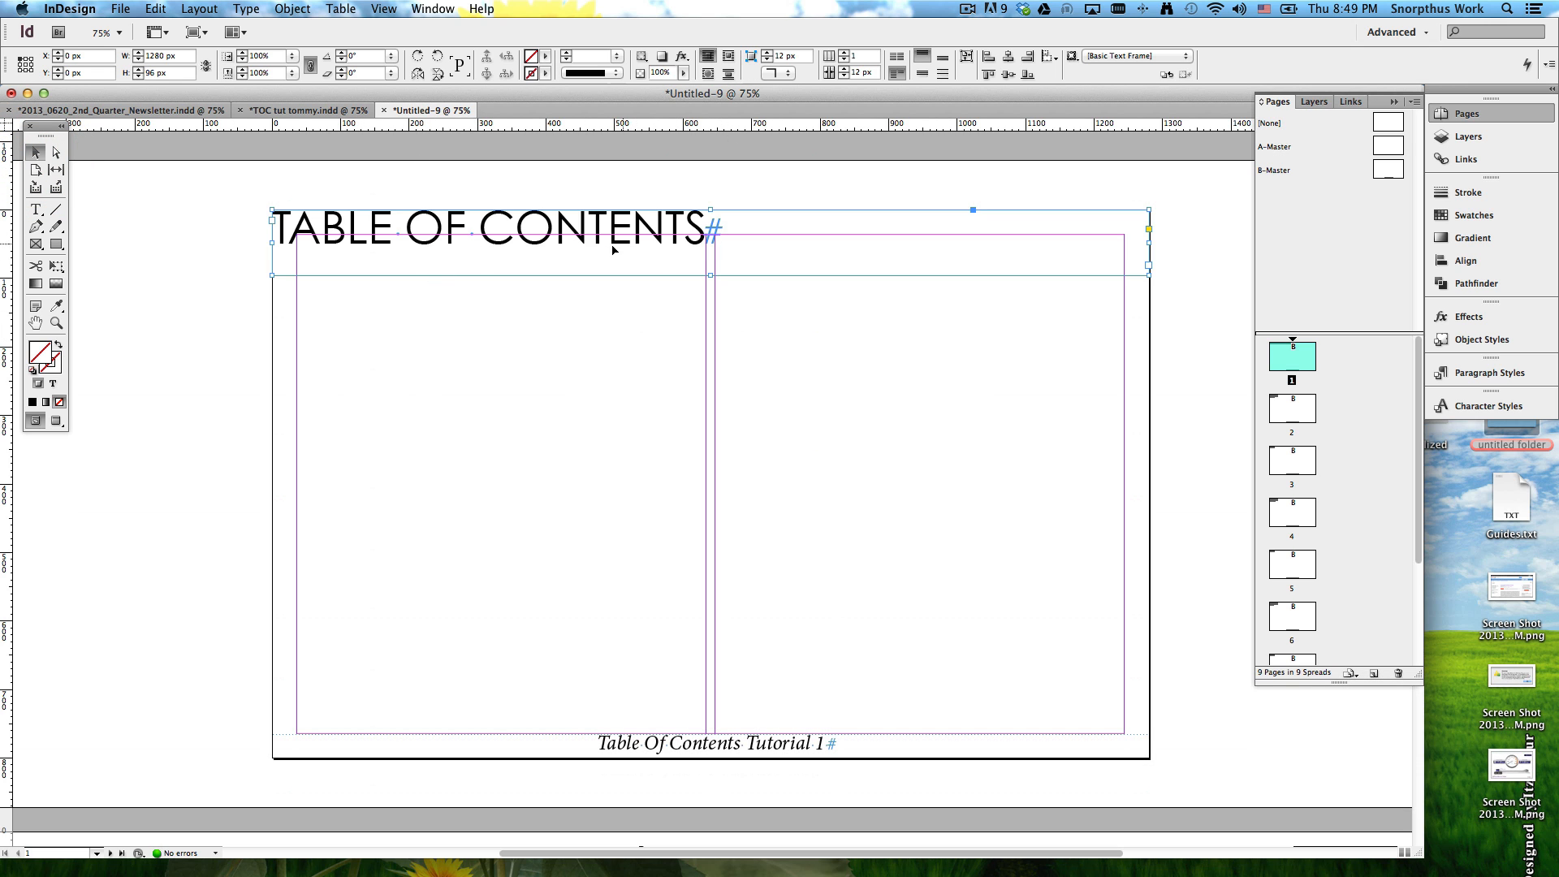
click(543, 276)
mouse_move(834, 262)
mouse_down()
mouse_move(834, 243)
mouse_move(828, 268)
mouse_up()
right_click(670, 246)
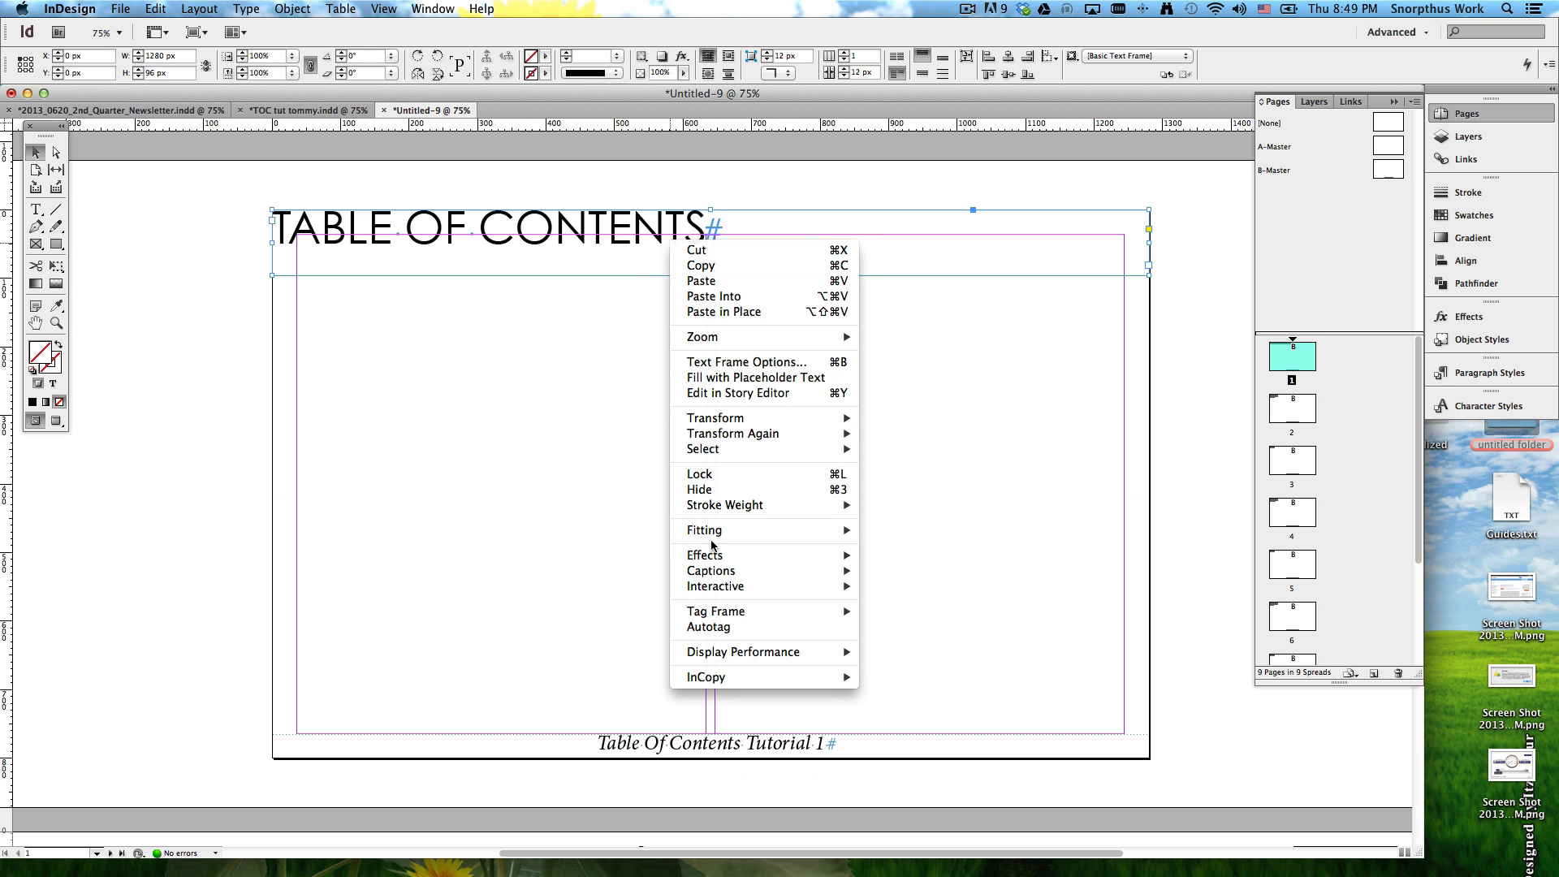
mouse_move(715, 536)
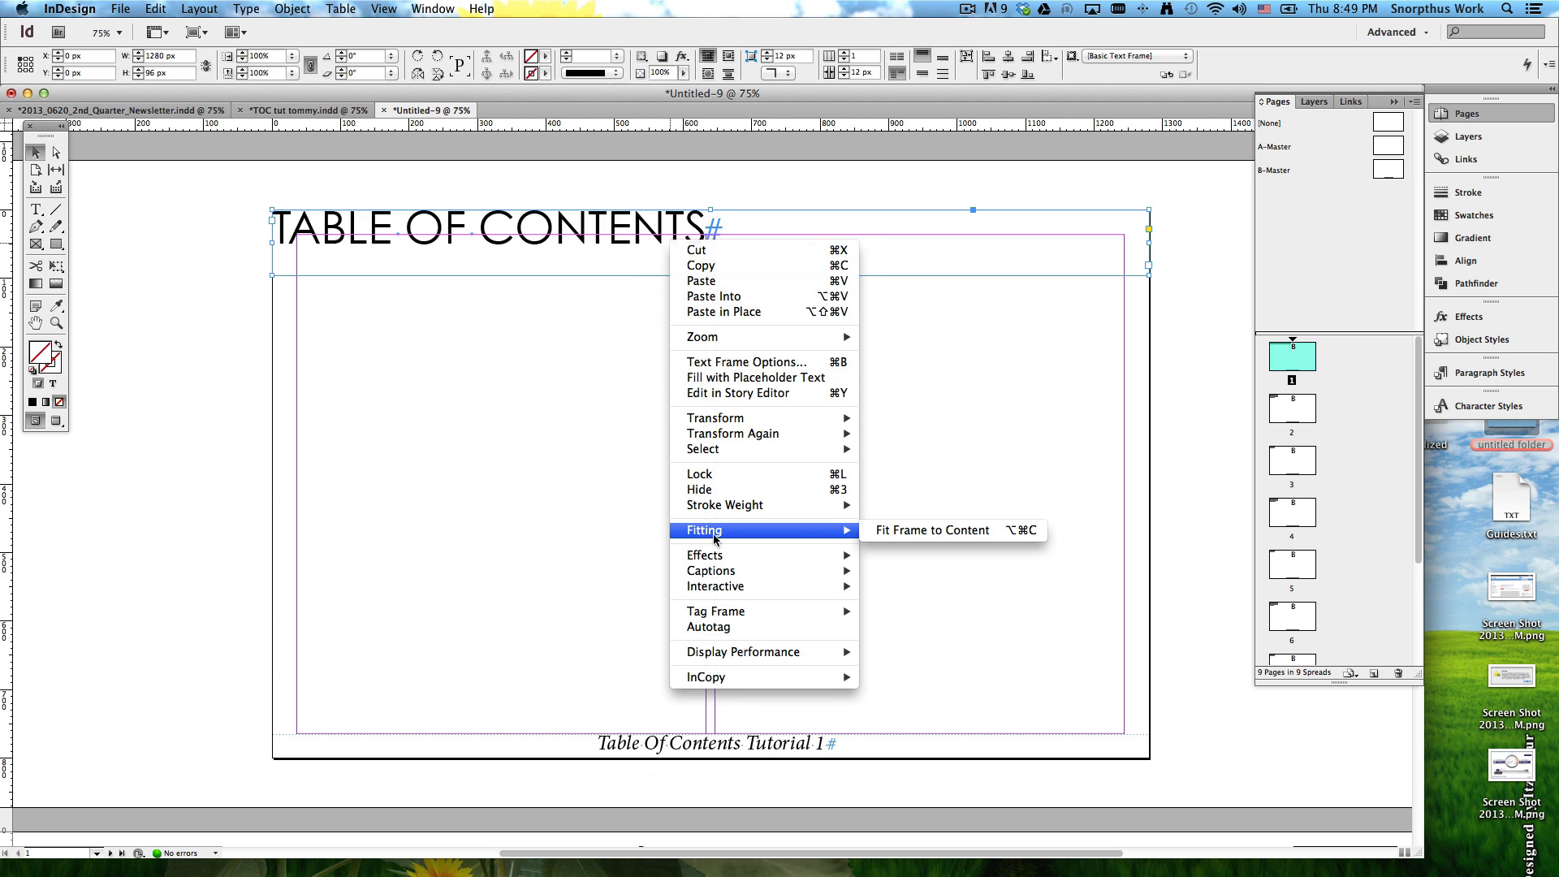
click(911, 531)
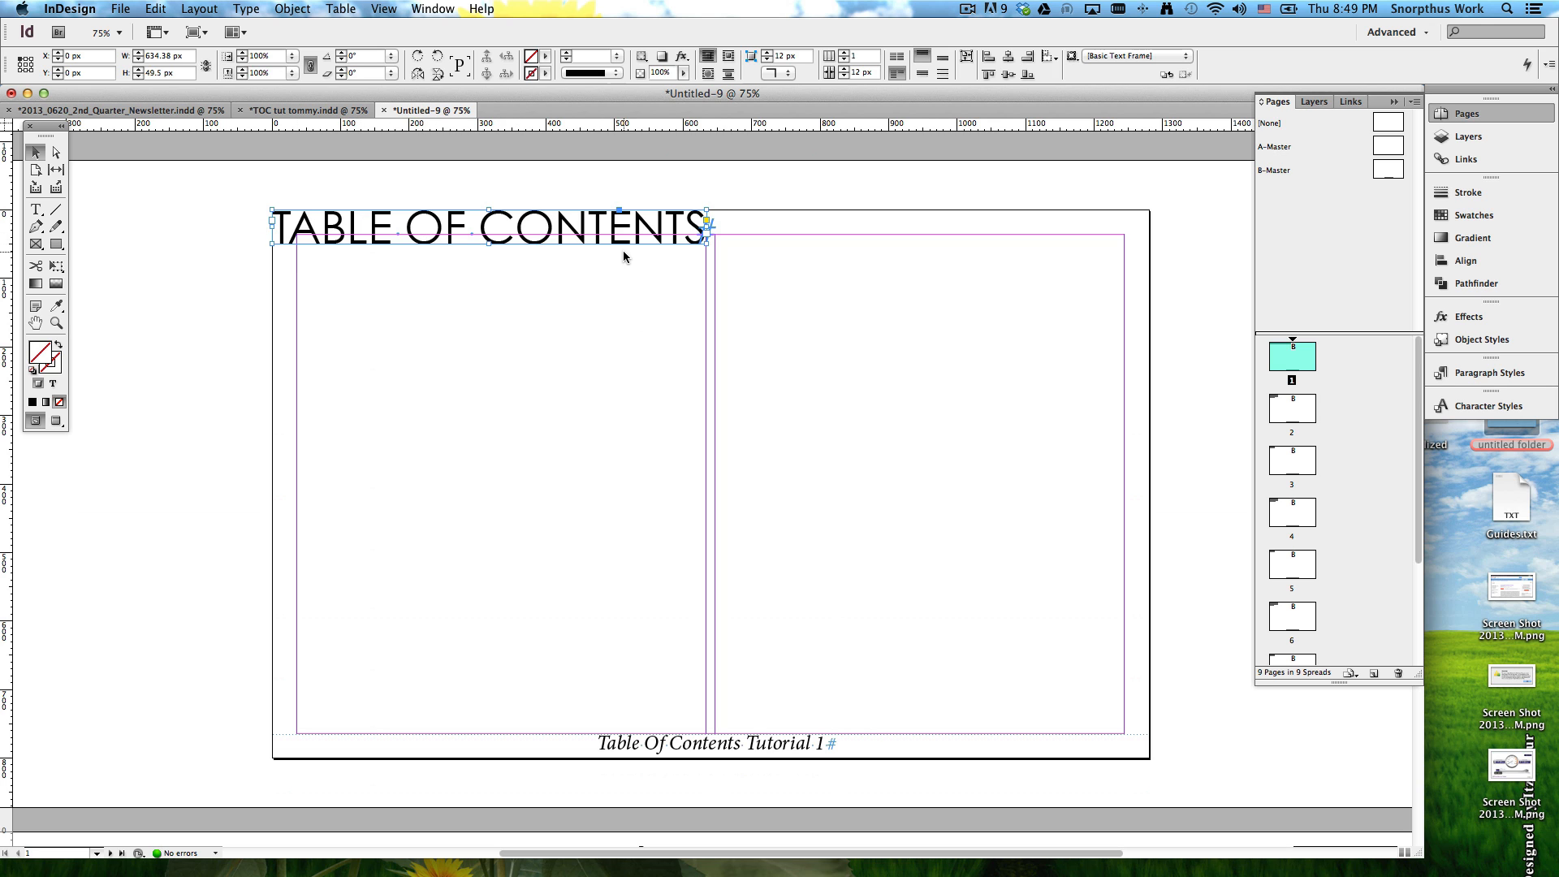
key(super+z)
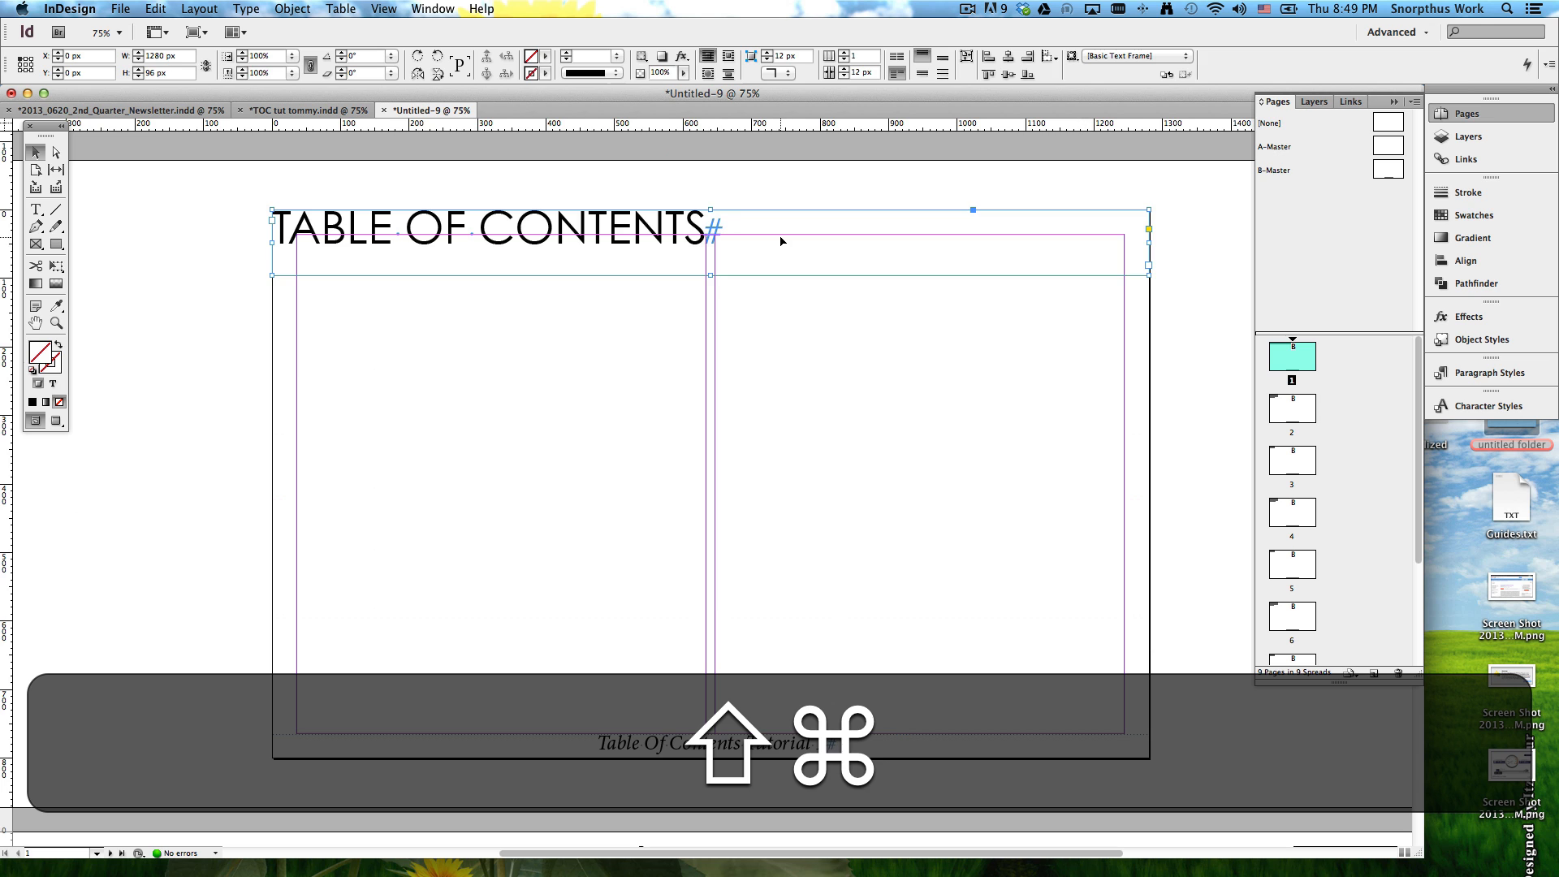
key(super+shift+z)
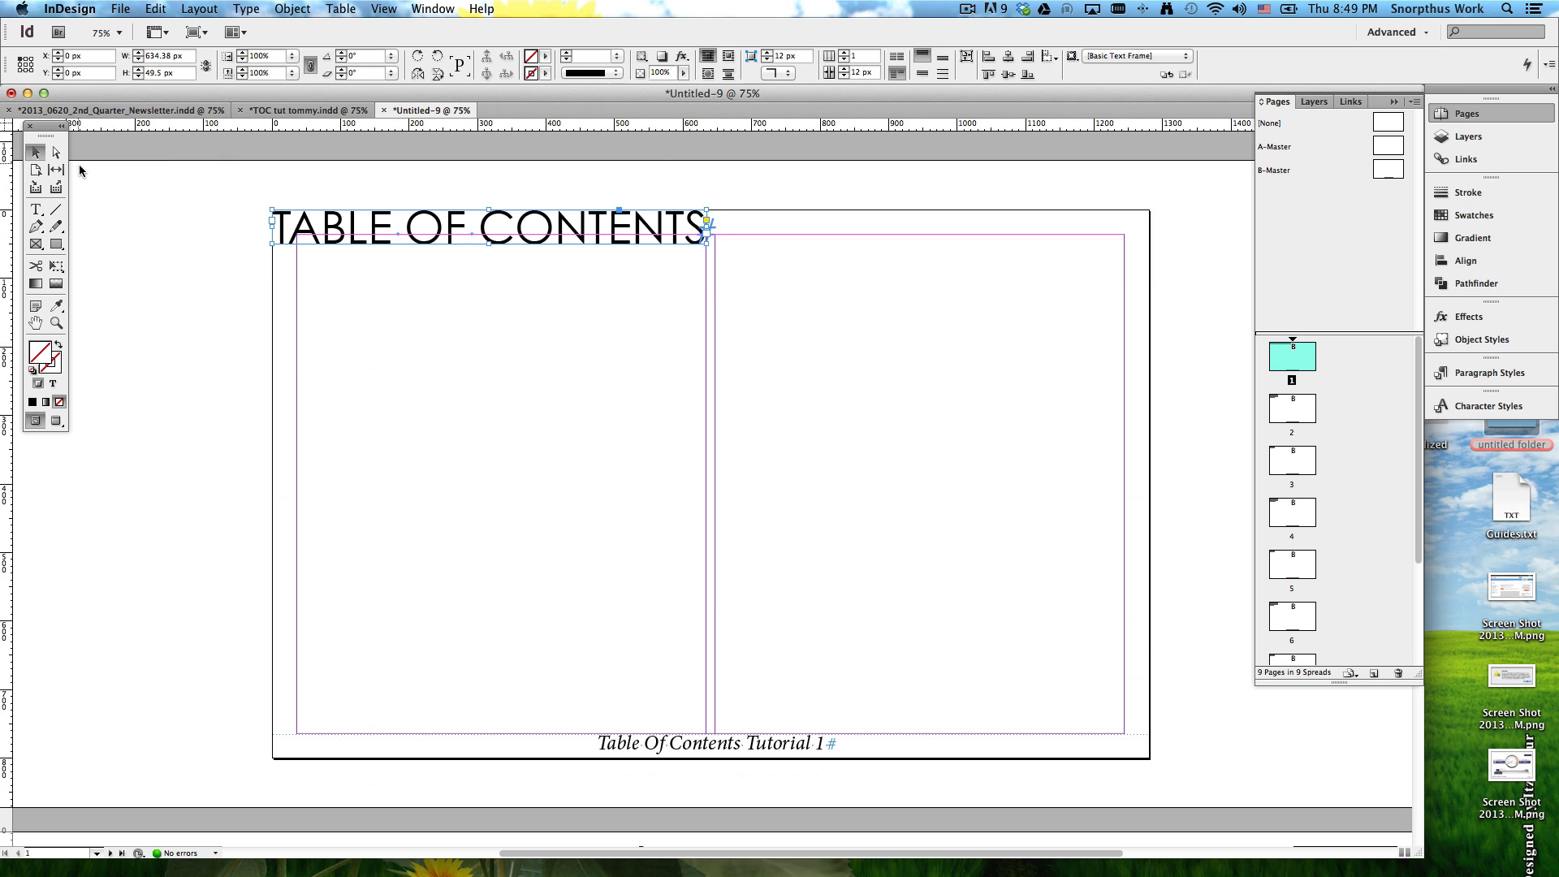
click(154, 194)
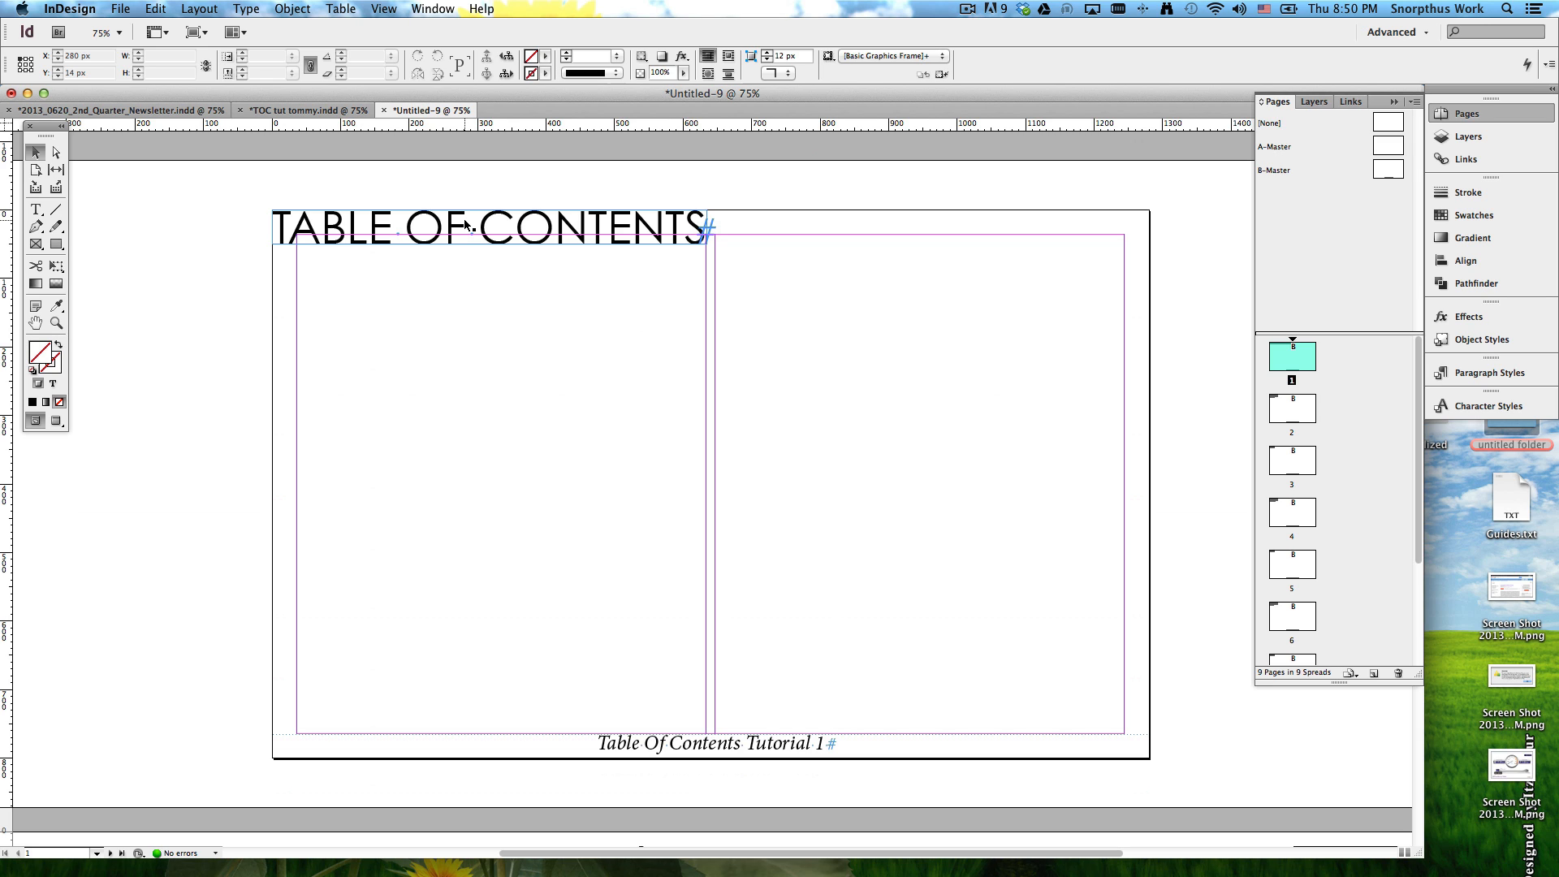
Step: Draw a text frame below the title, from the left page edge to the right and lower margins, with lines Header 1 and Subhead 1
click(376, 227)
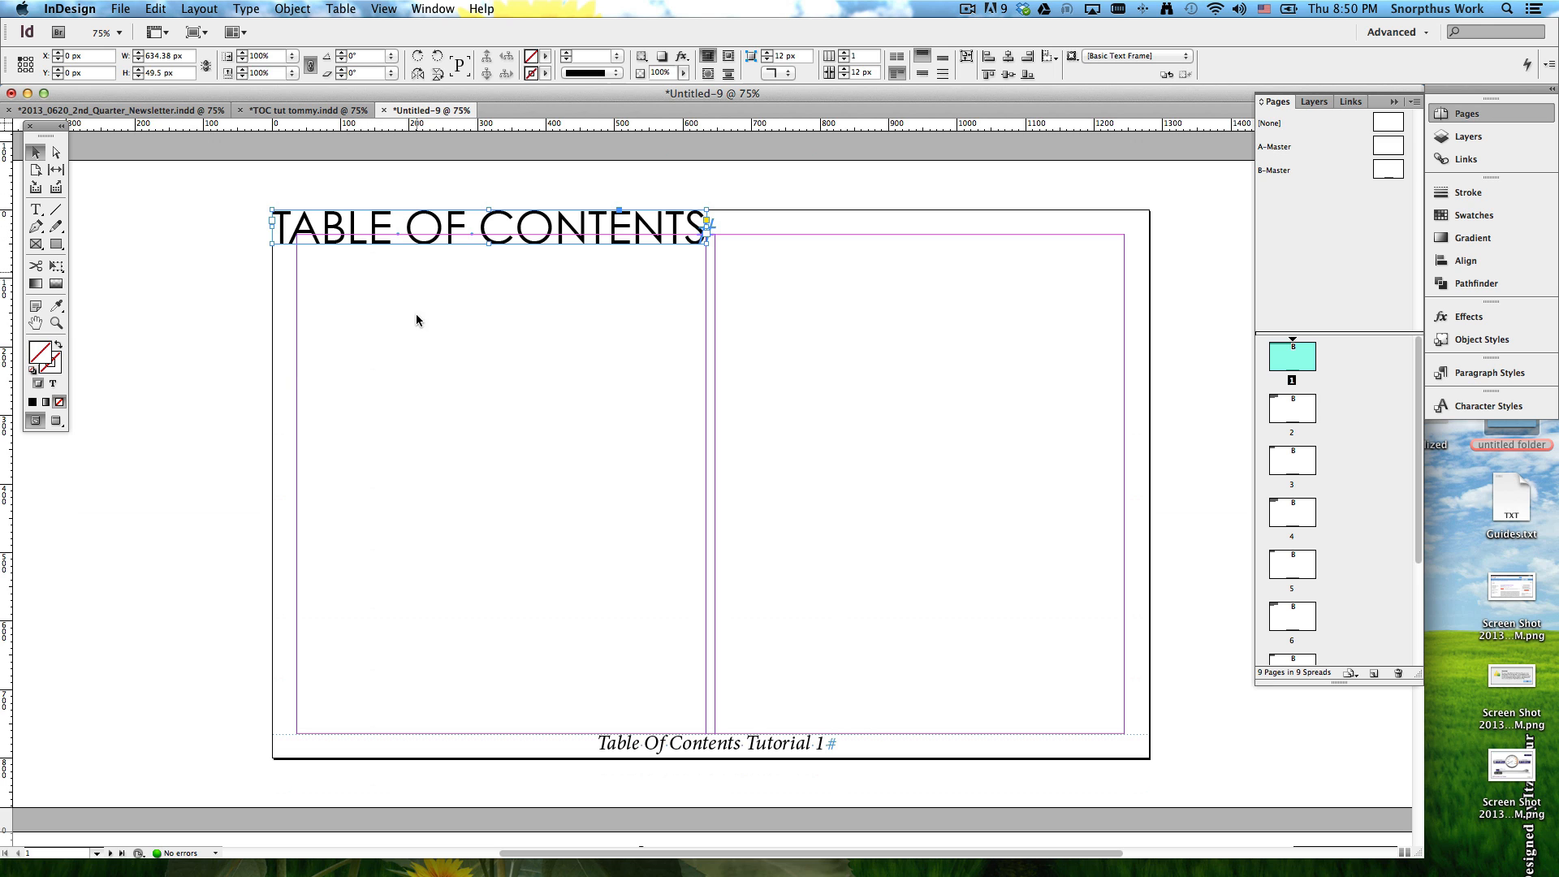
click(35, 209)
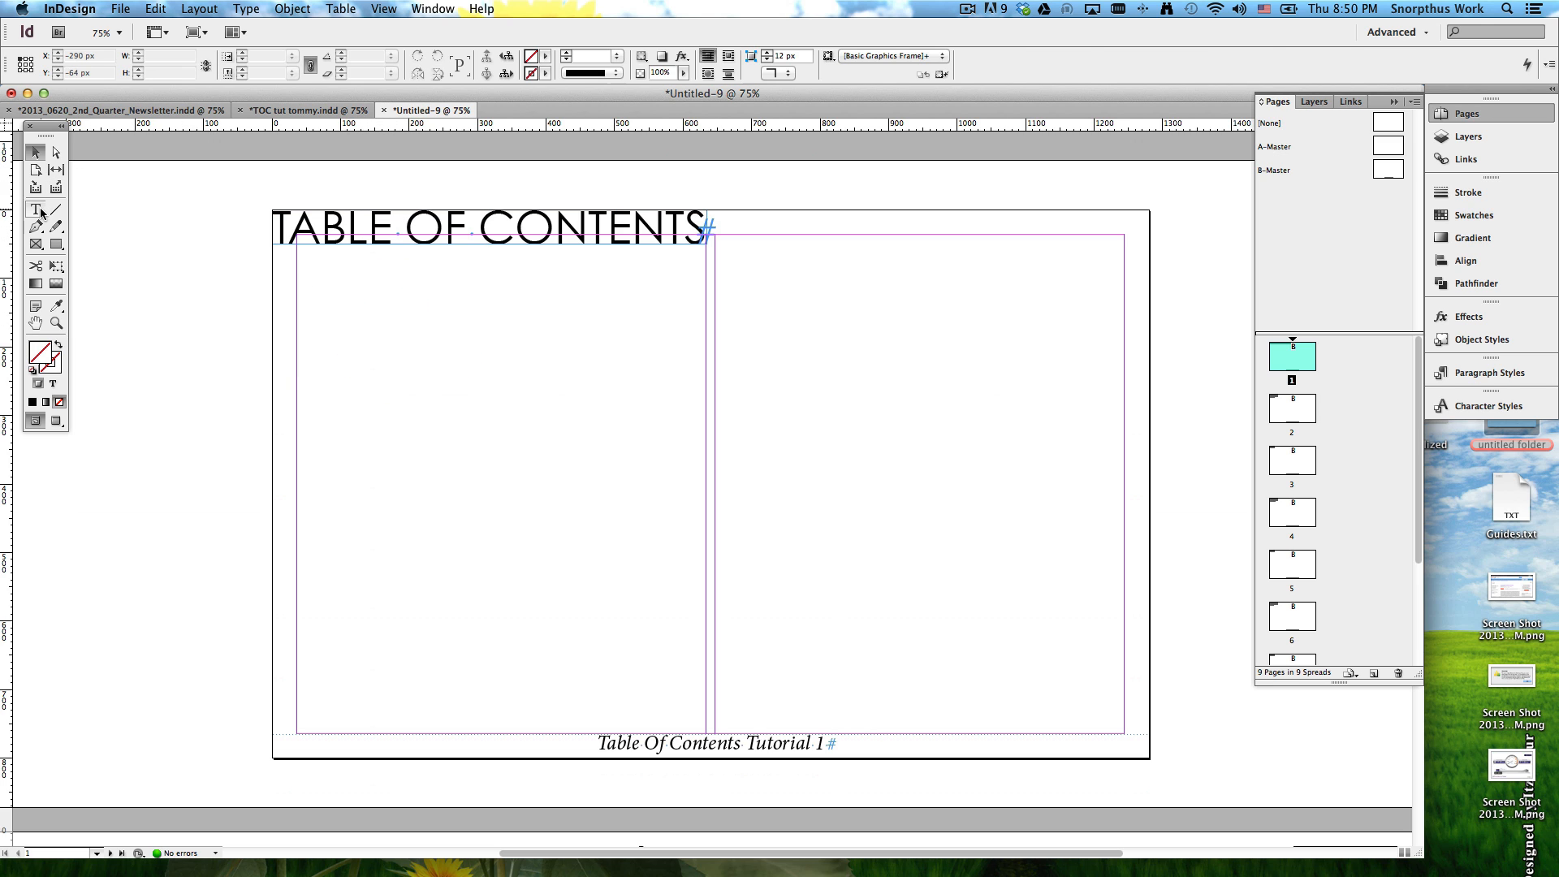
drag(272, 261, 1125, 735)
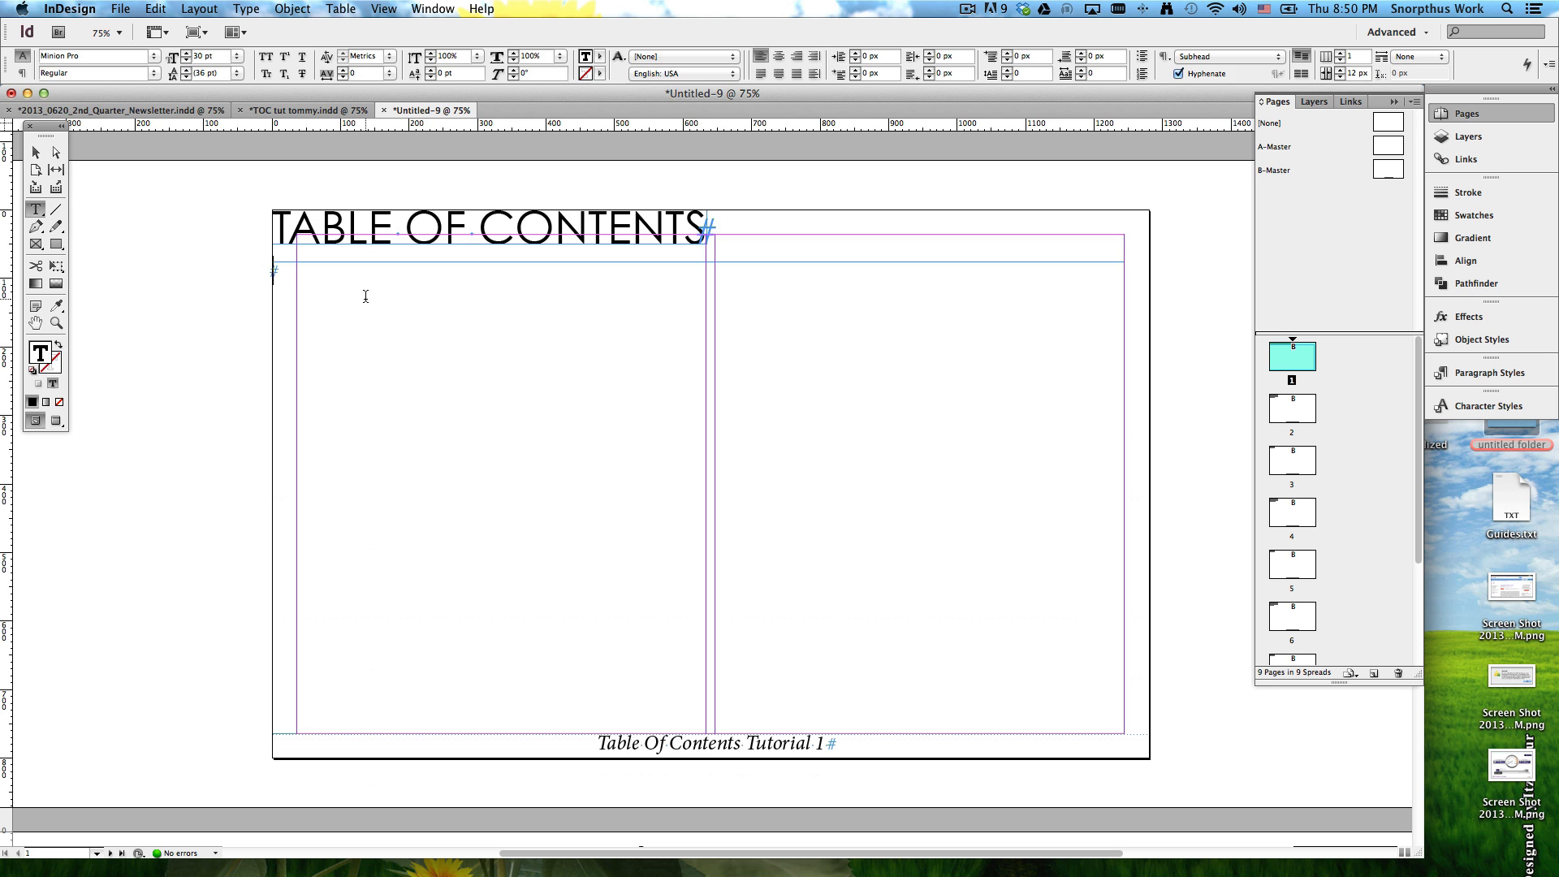
text(Header)
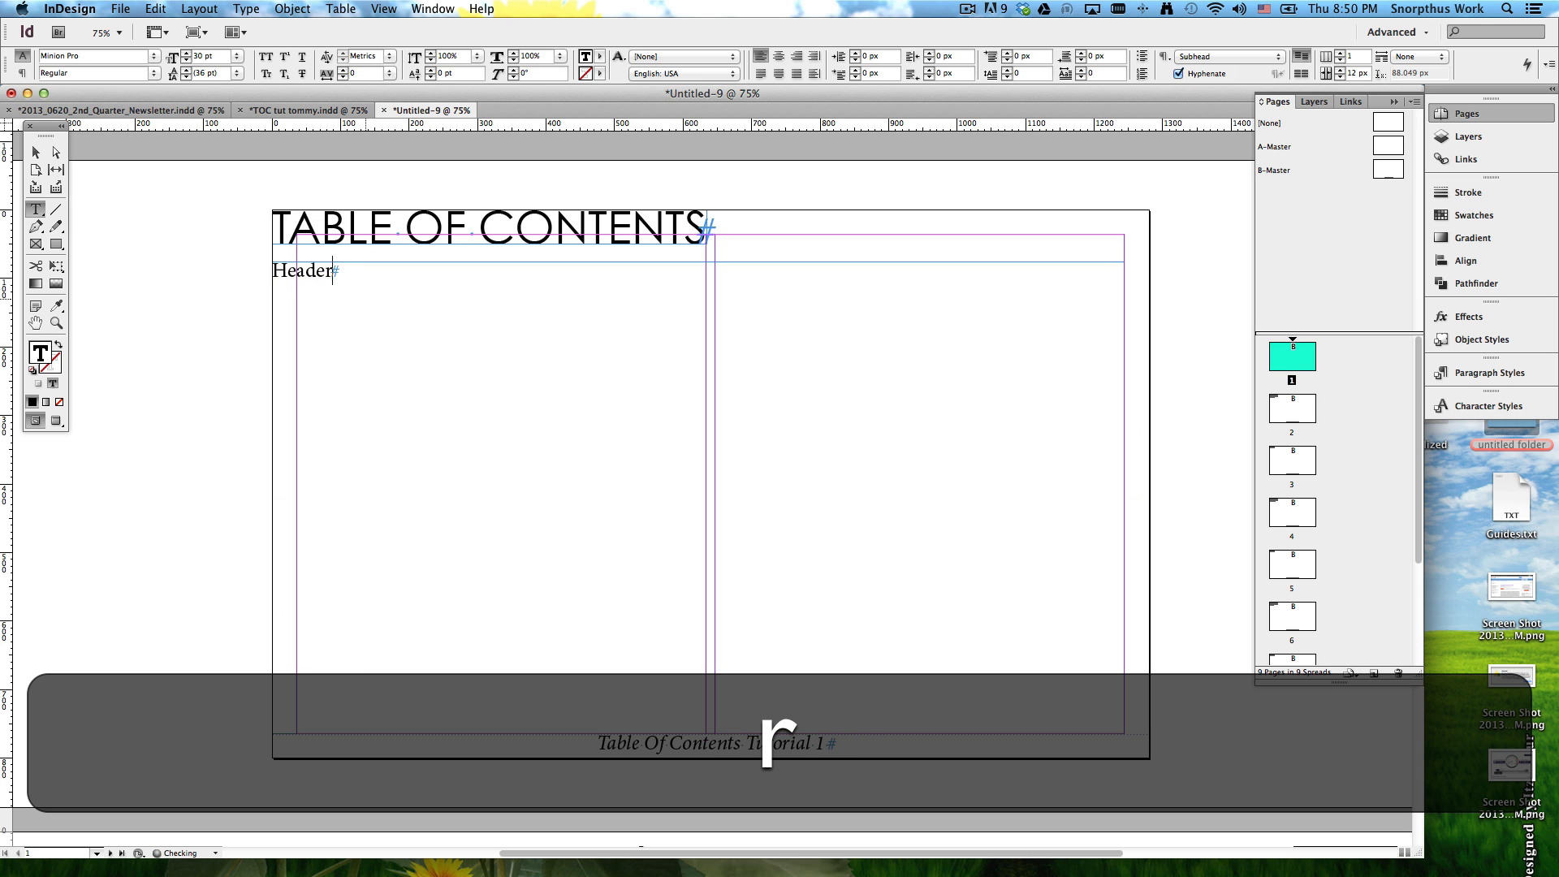
key(Return)
text(S)
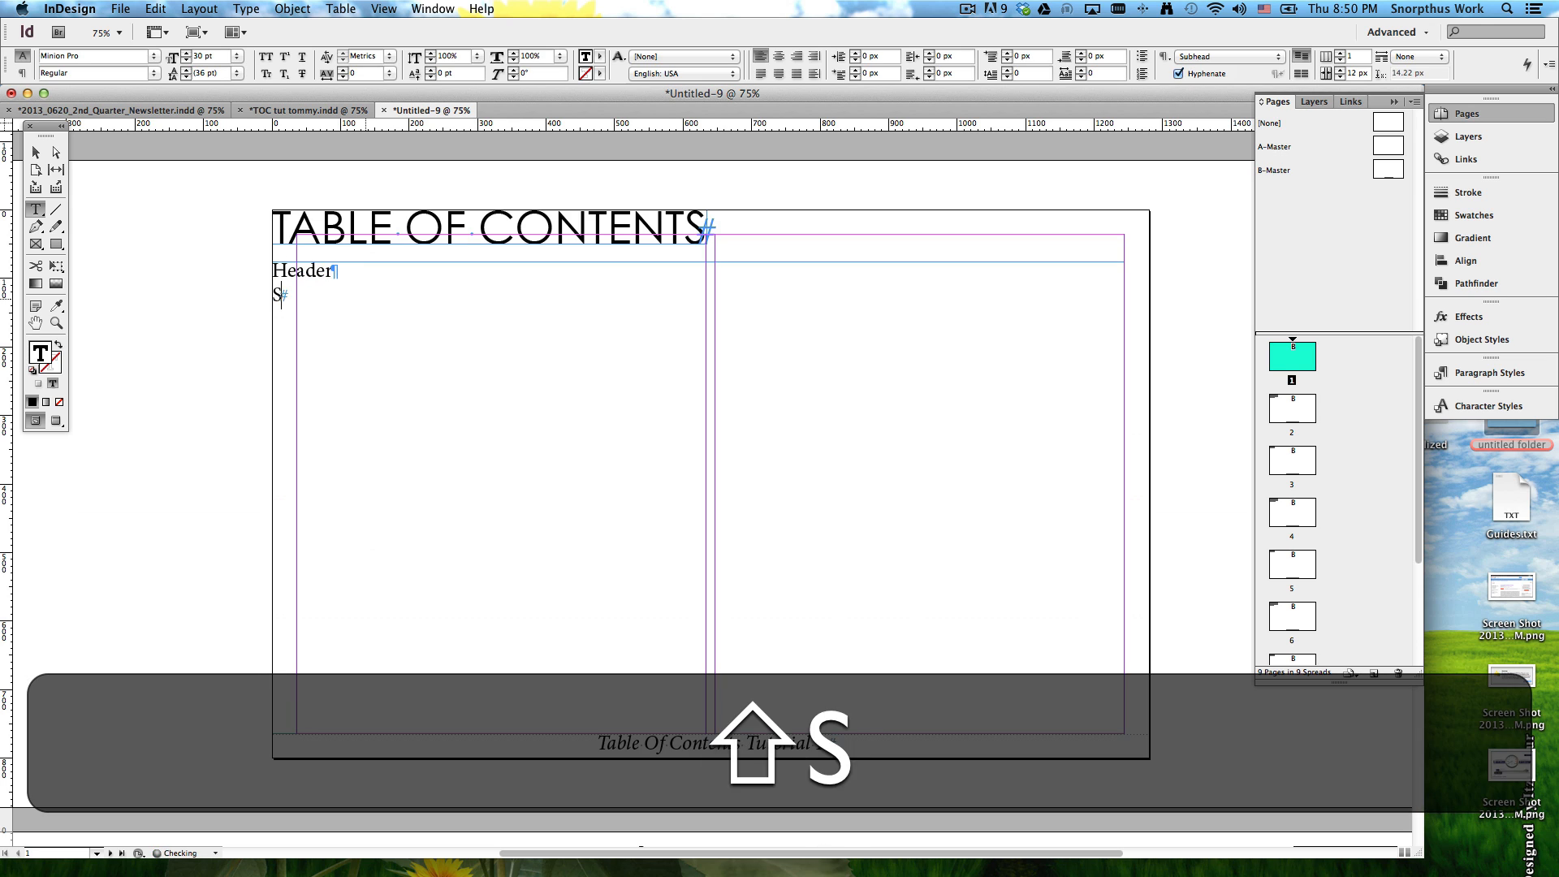
key(BackSpace)
key(BackSpace)
text(1)
key(Return)
text(Sub)
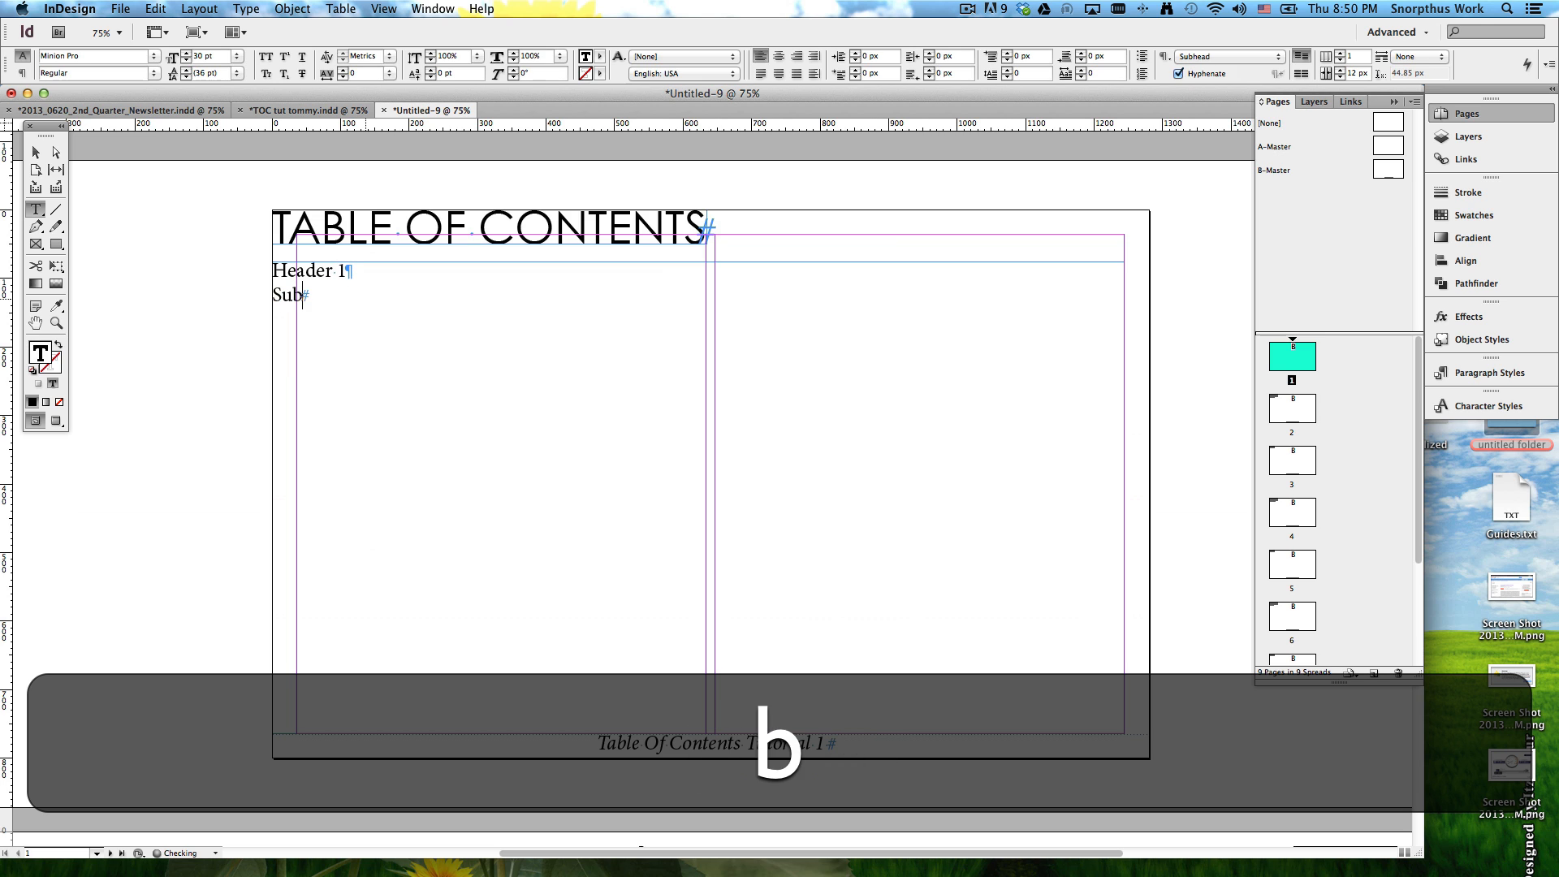
text(head 1)
Step: Add the lines Header 2 and Subhead 2 below Subhead 1 in the same text frame
key(Return)
text(Header 2)
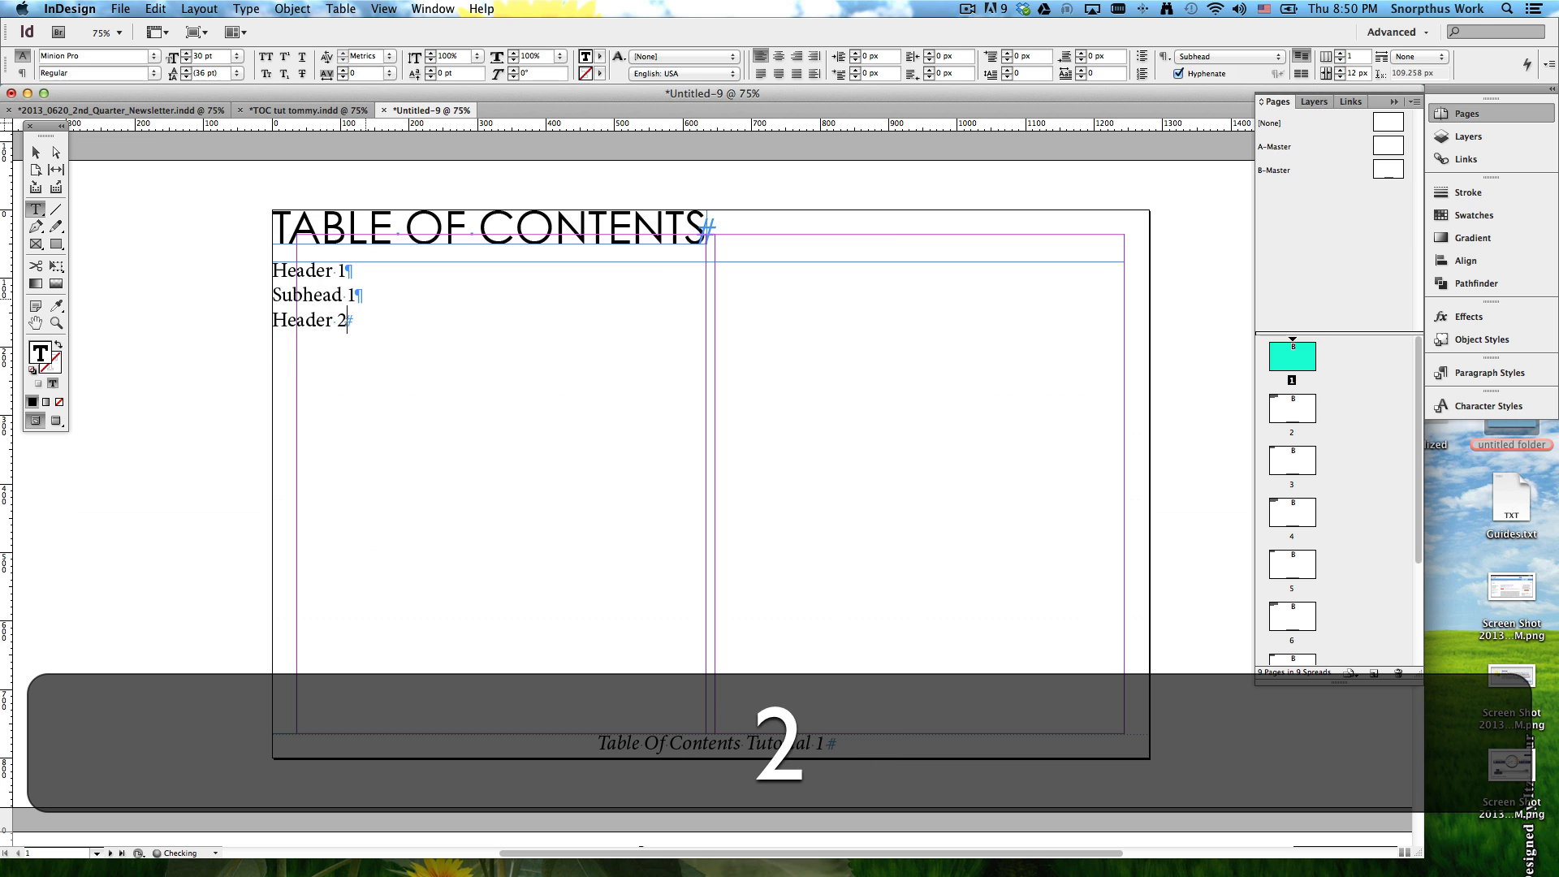
key(Return)
key(BackSpace)
text(S)
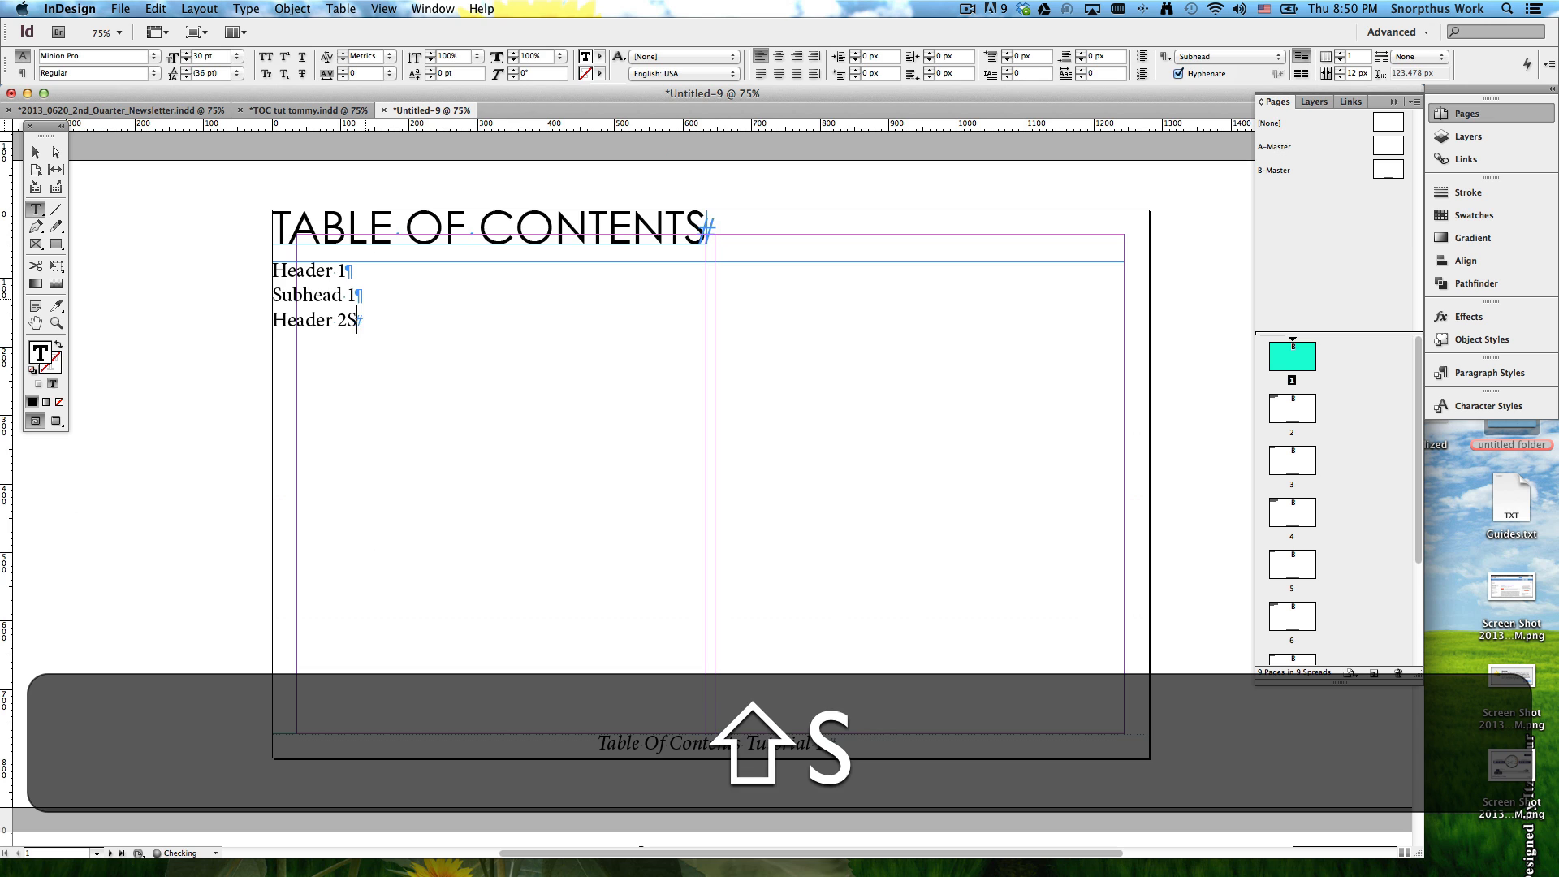
key(BackSpace)
key(Return)
text(Subhead 2)
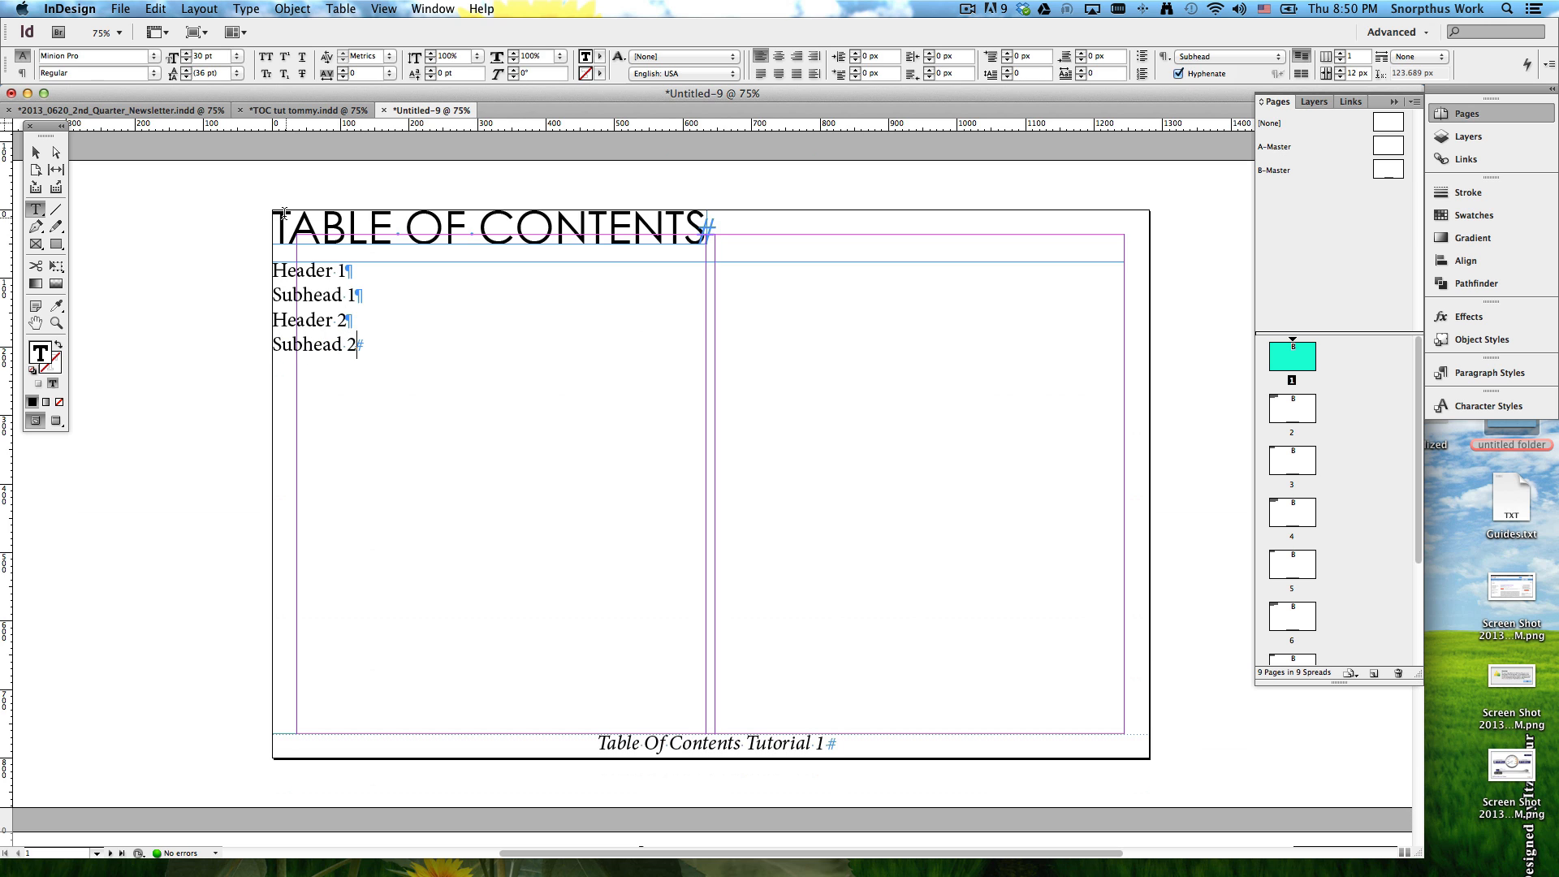
Step: Create a new paragraph style from the Header 1 line, based on [No Paragraph Style]
click(35, 153)
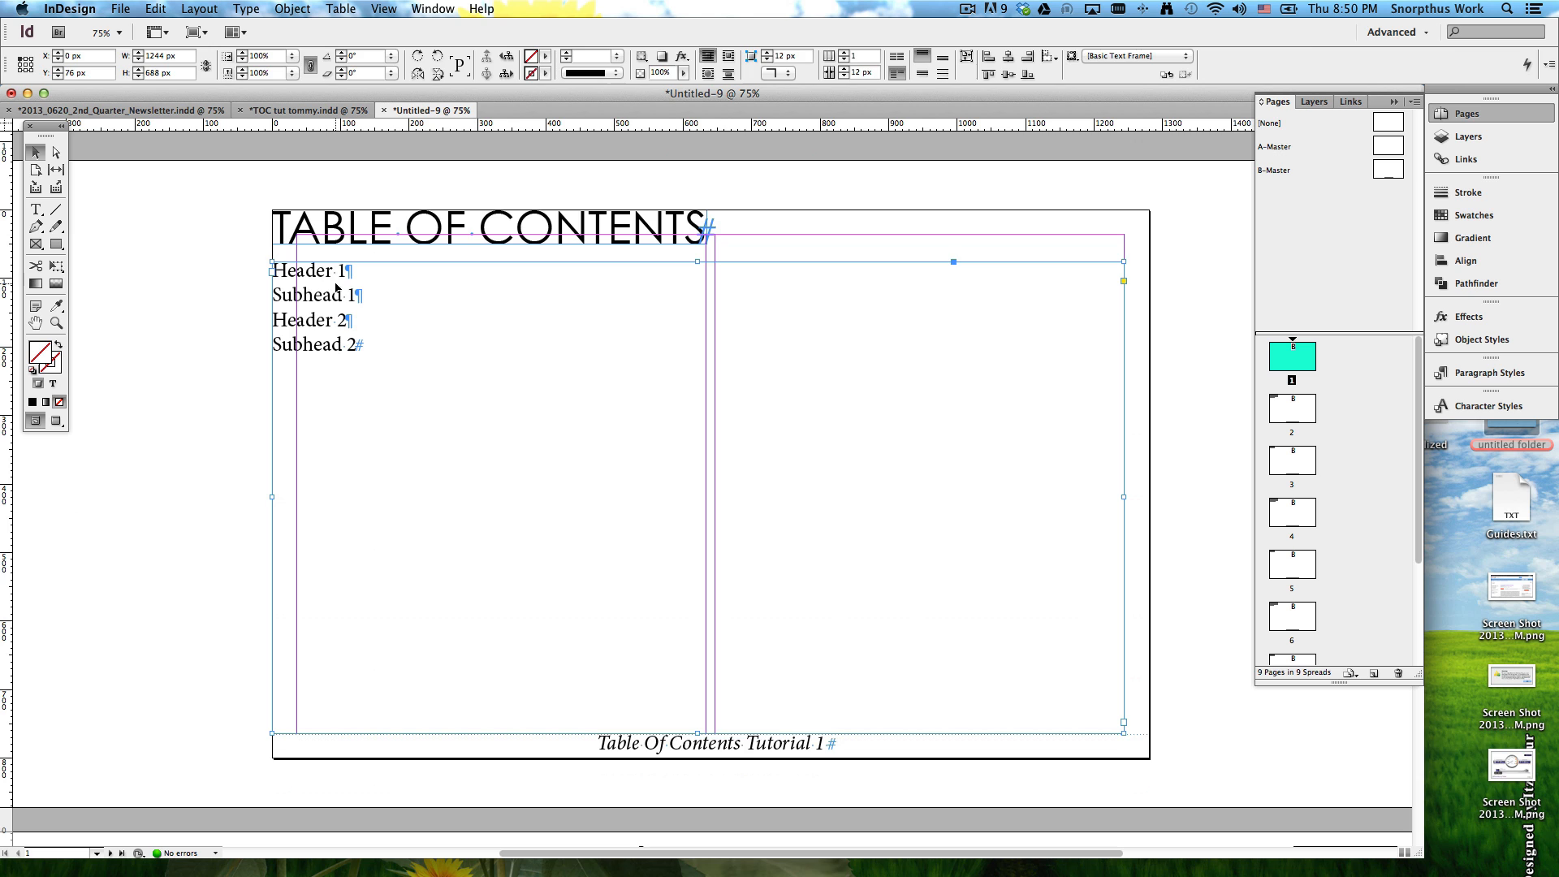
key(t)
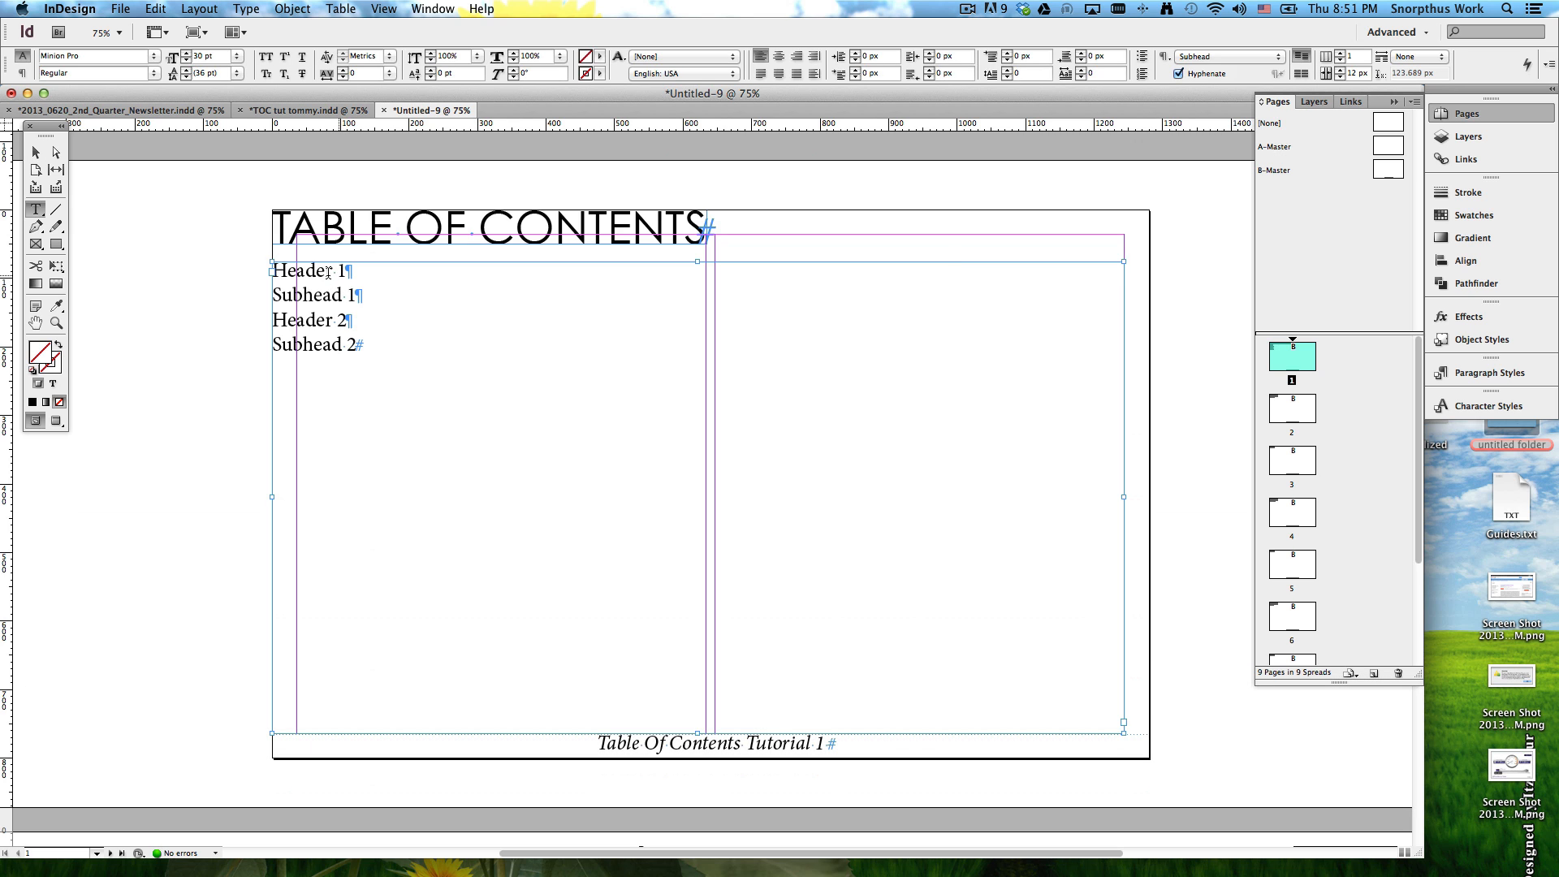
click(307, 271)
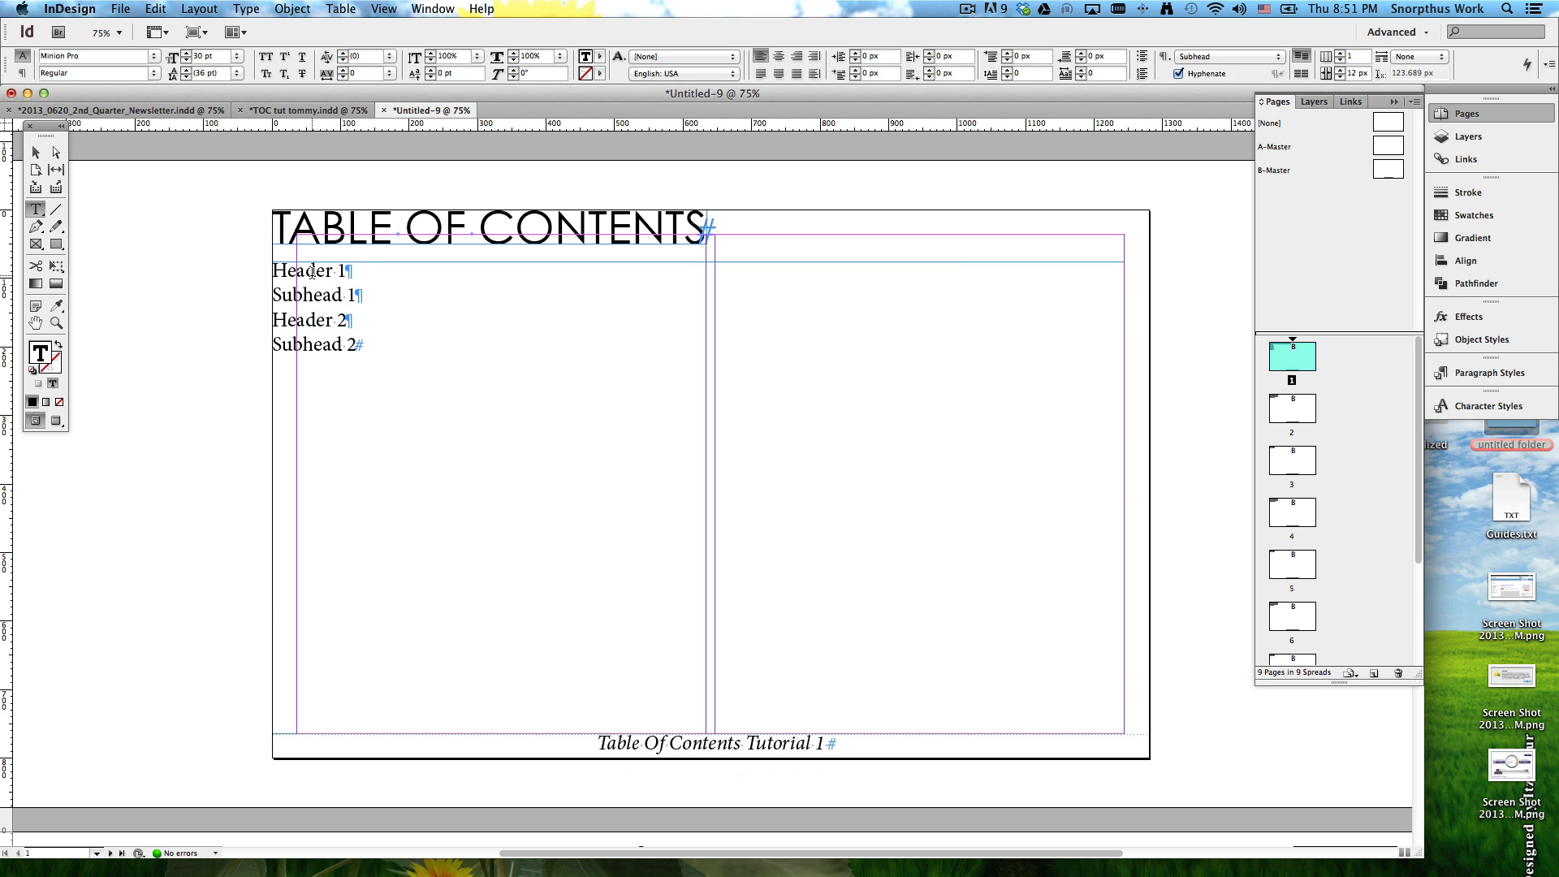
click(1482, 373)
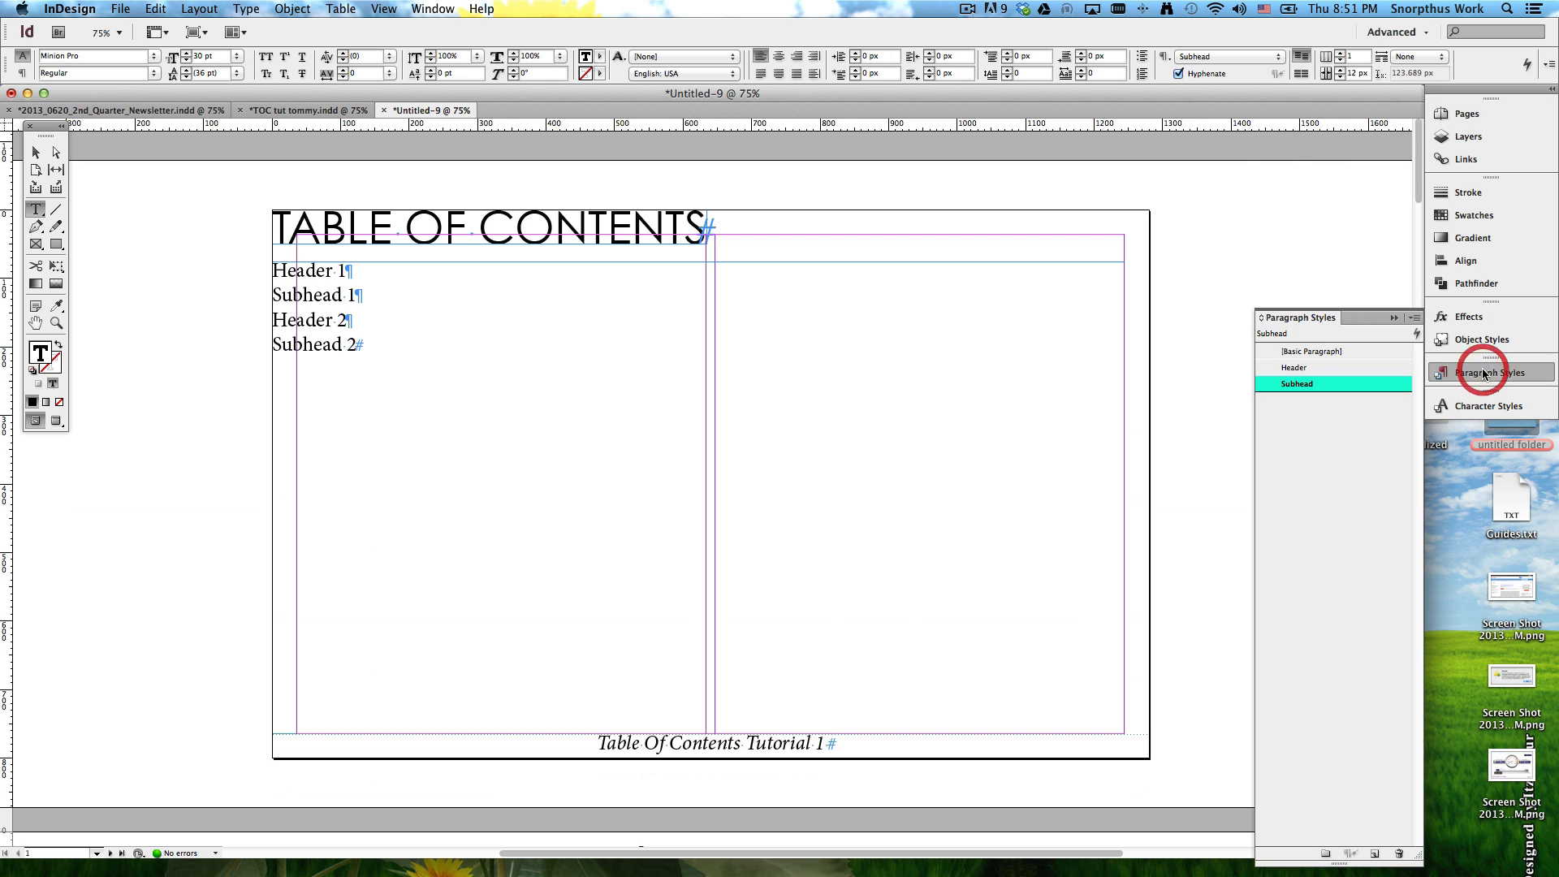
click(1415, 315)
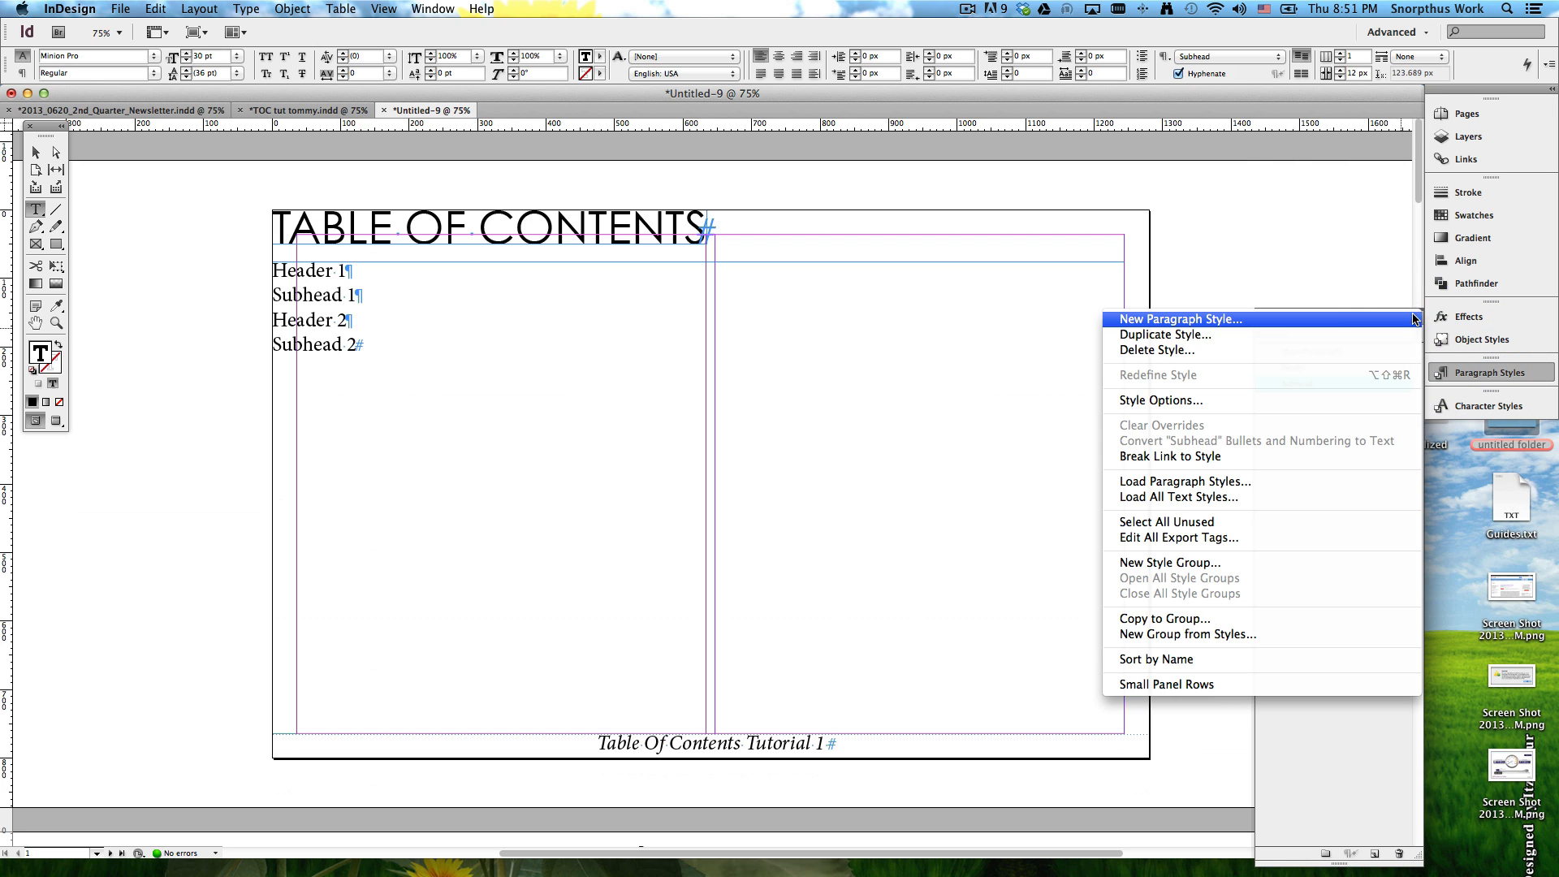
click(1319, 315)
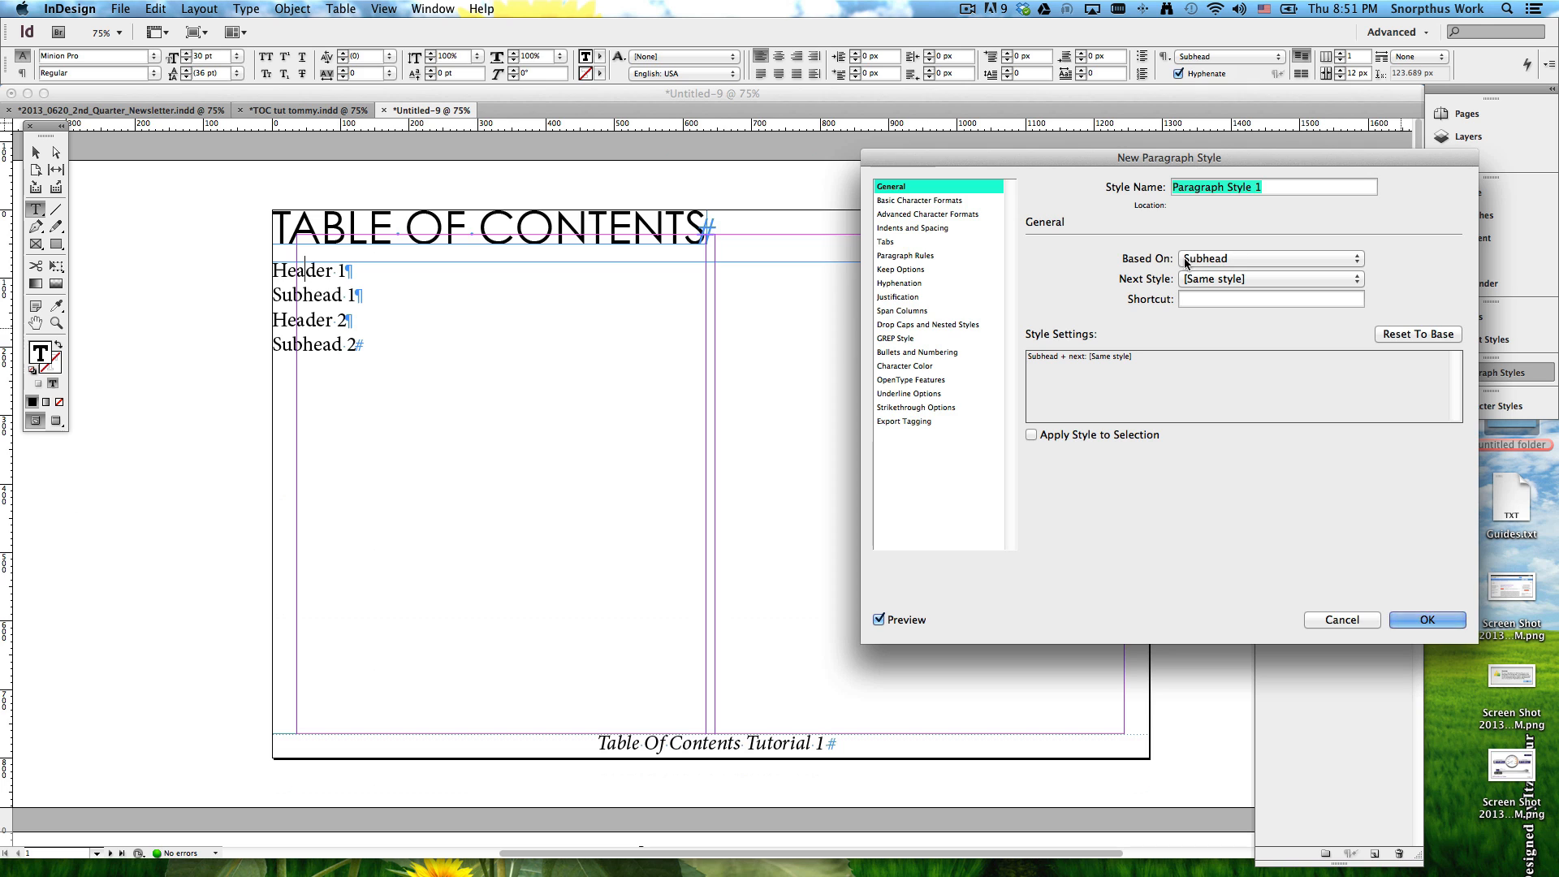
drag(1074, 158, 862, 186)
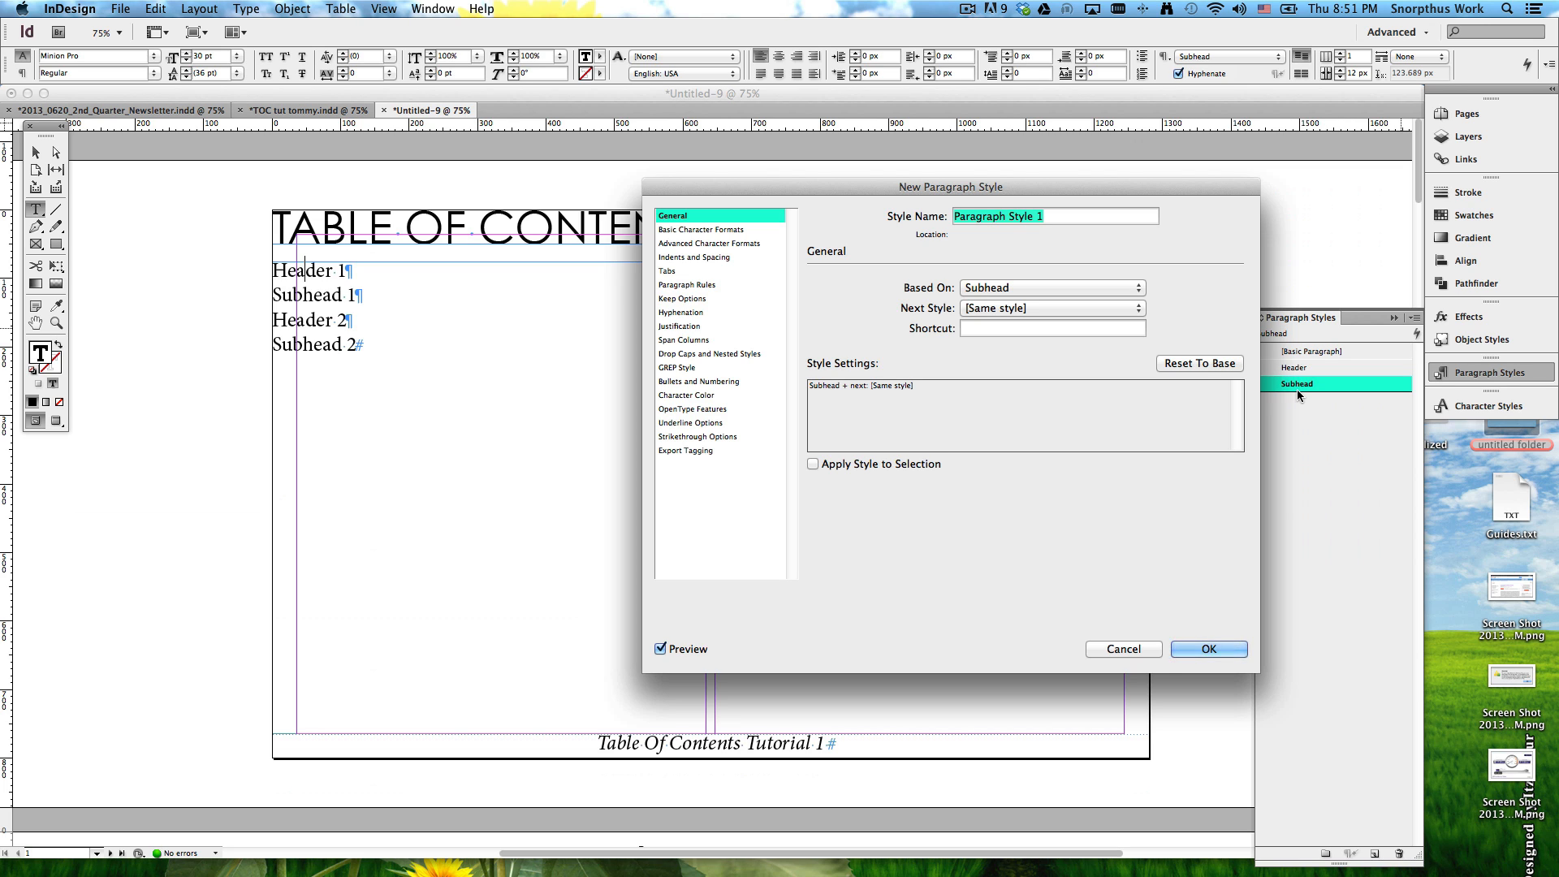
click(1003, 288)
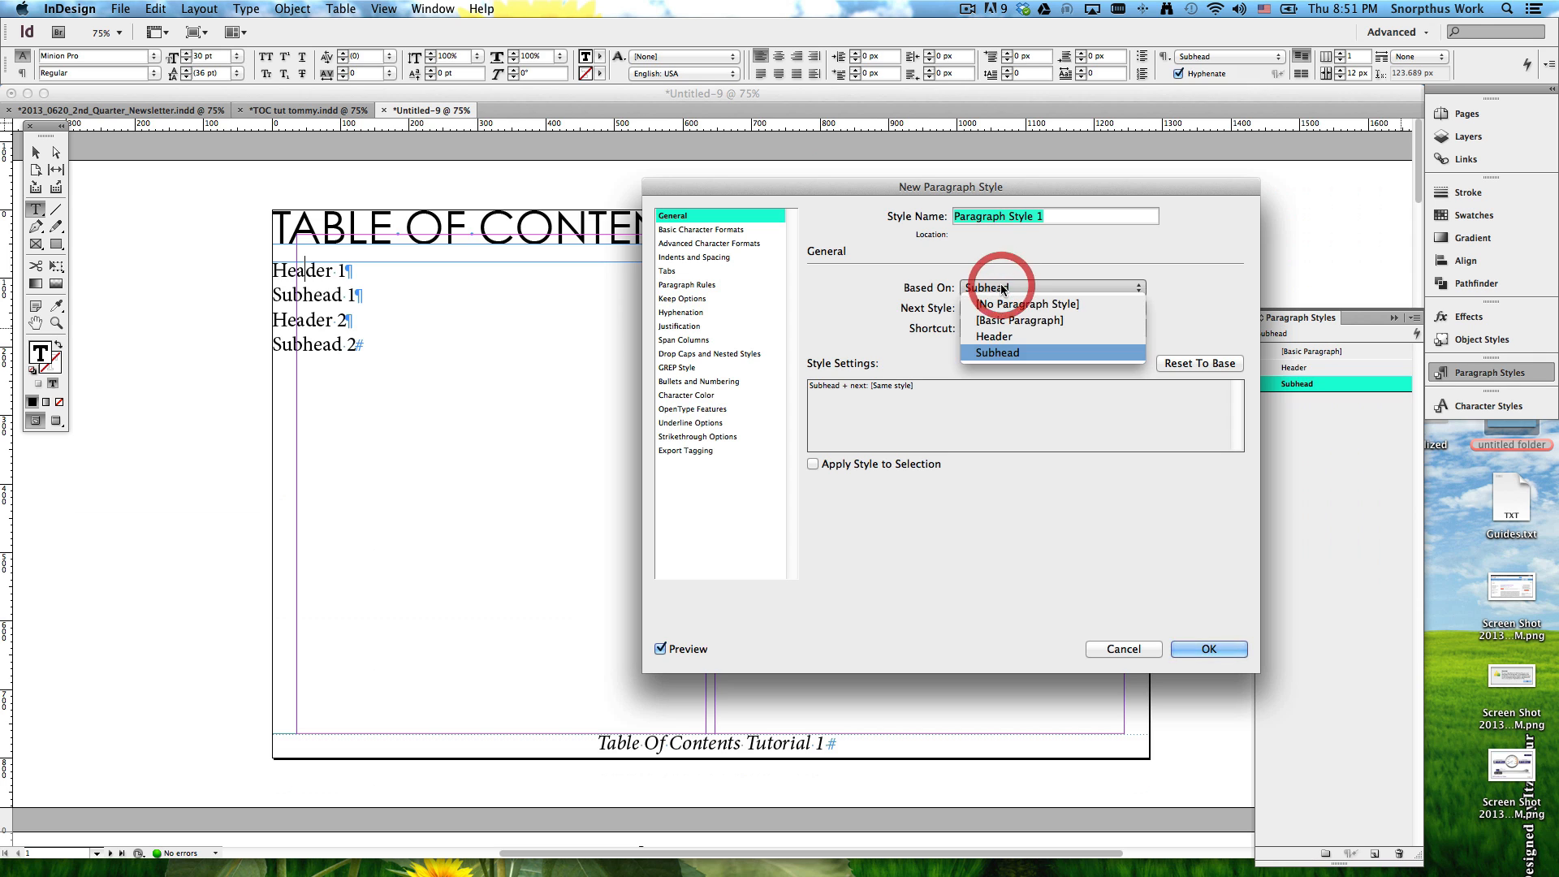
click(1007, 293)
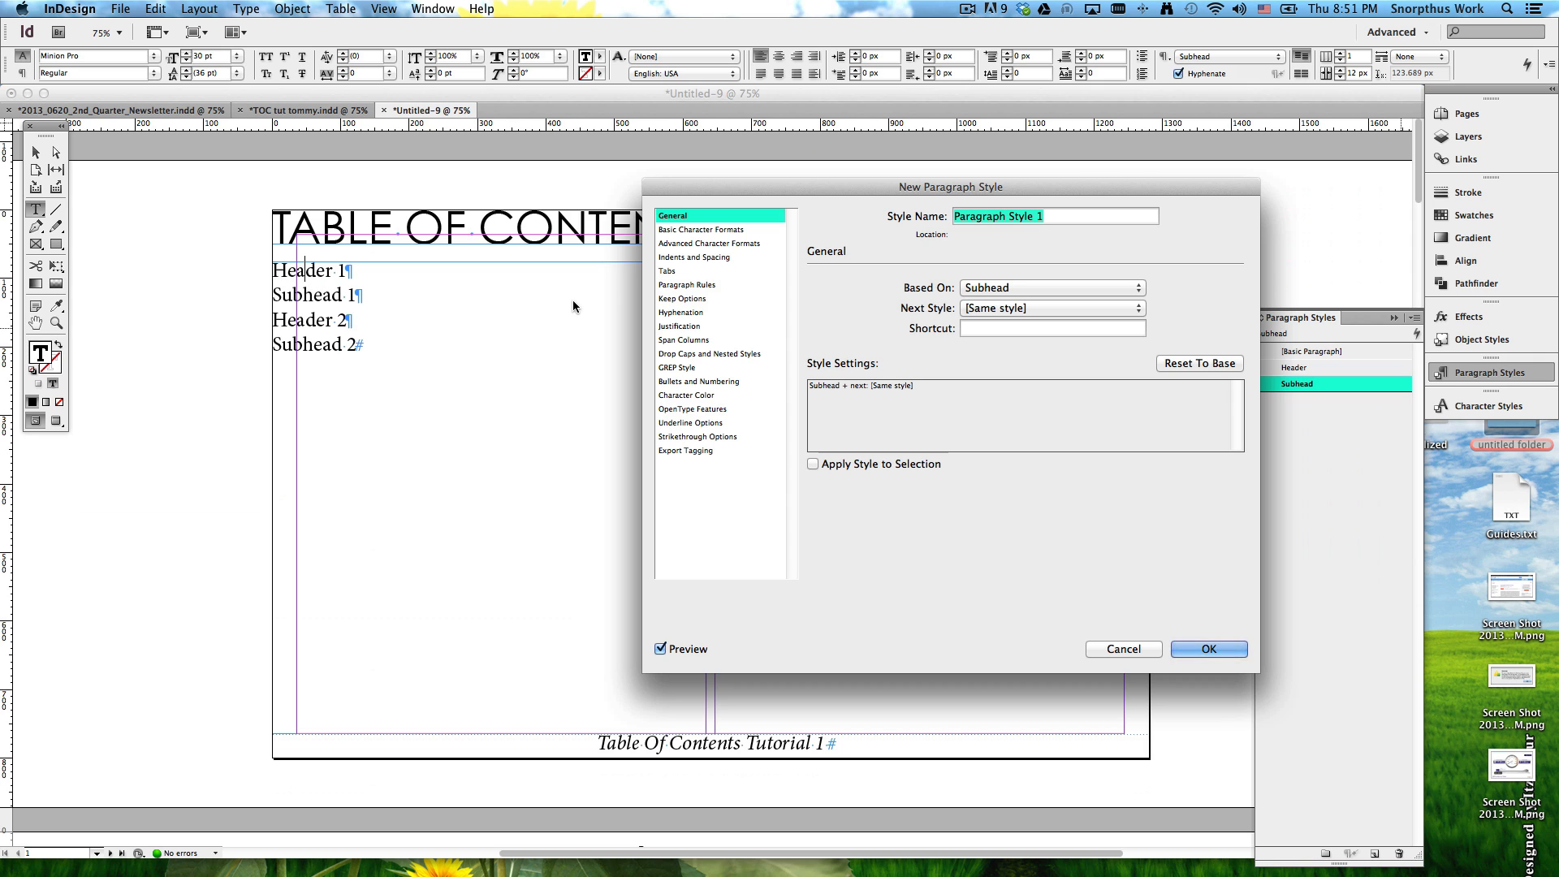
click(1003, 287)
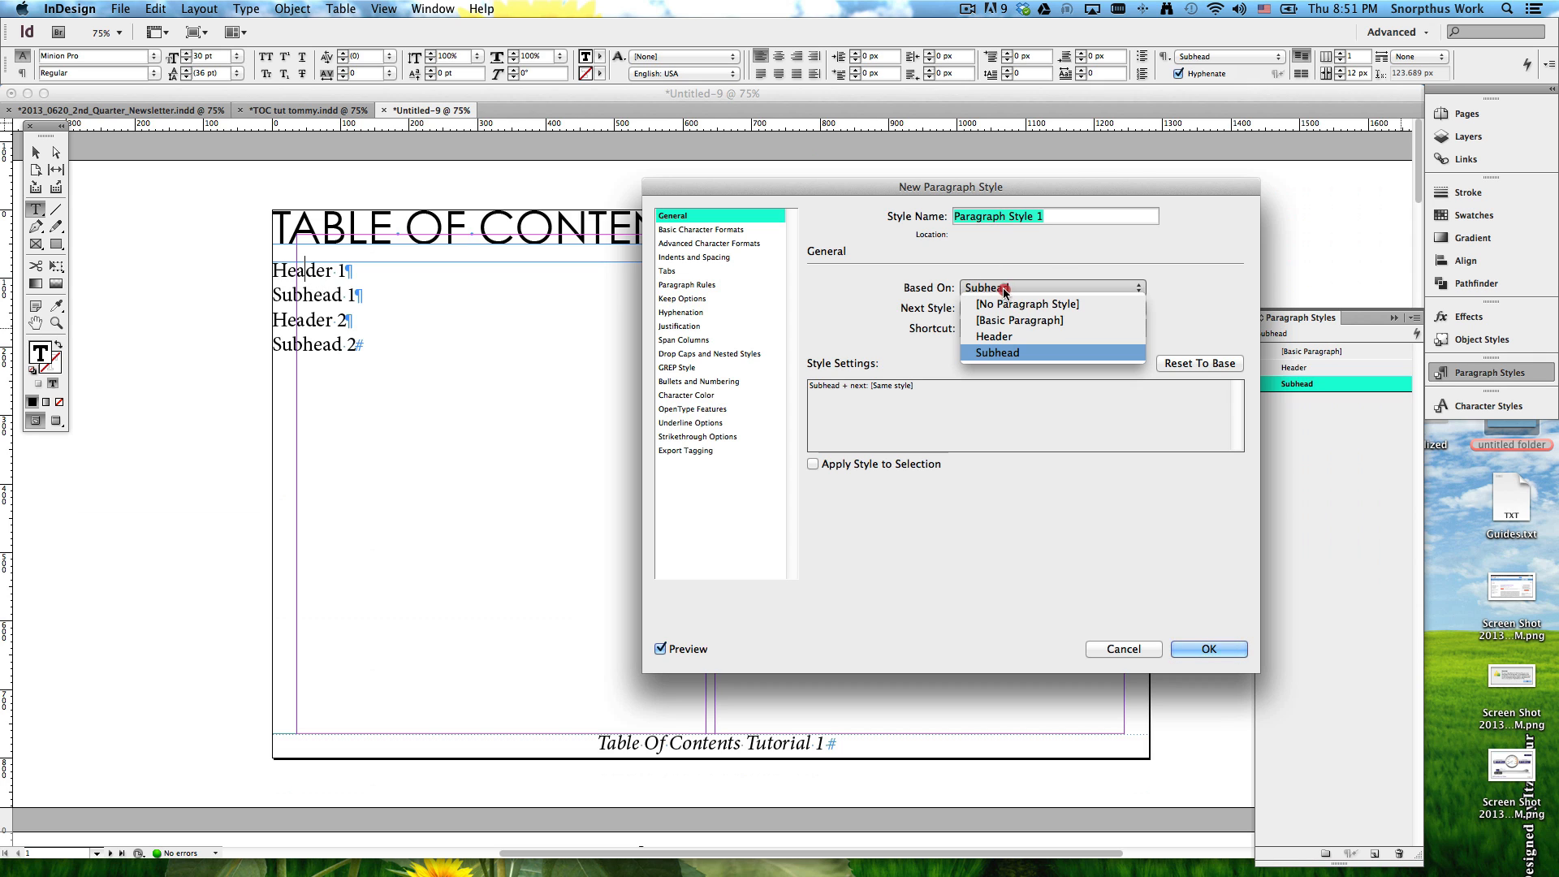
click(1003, 305)
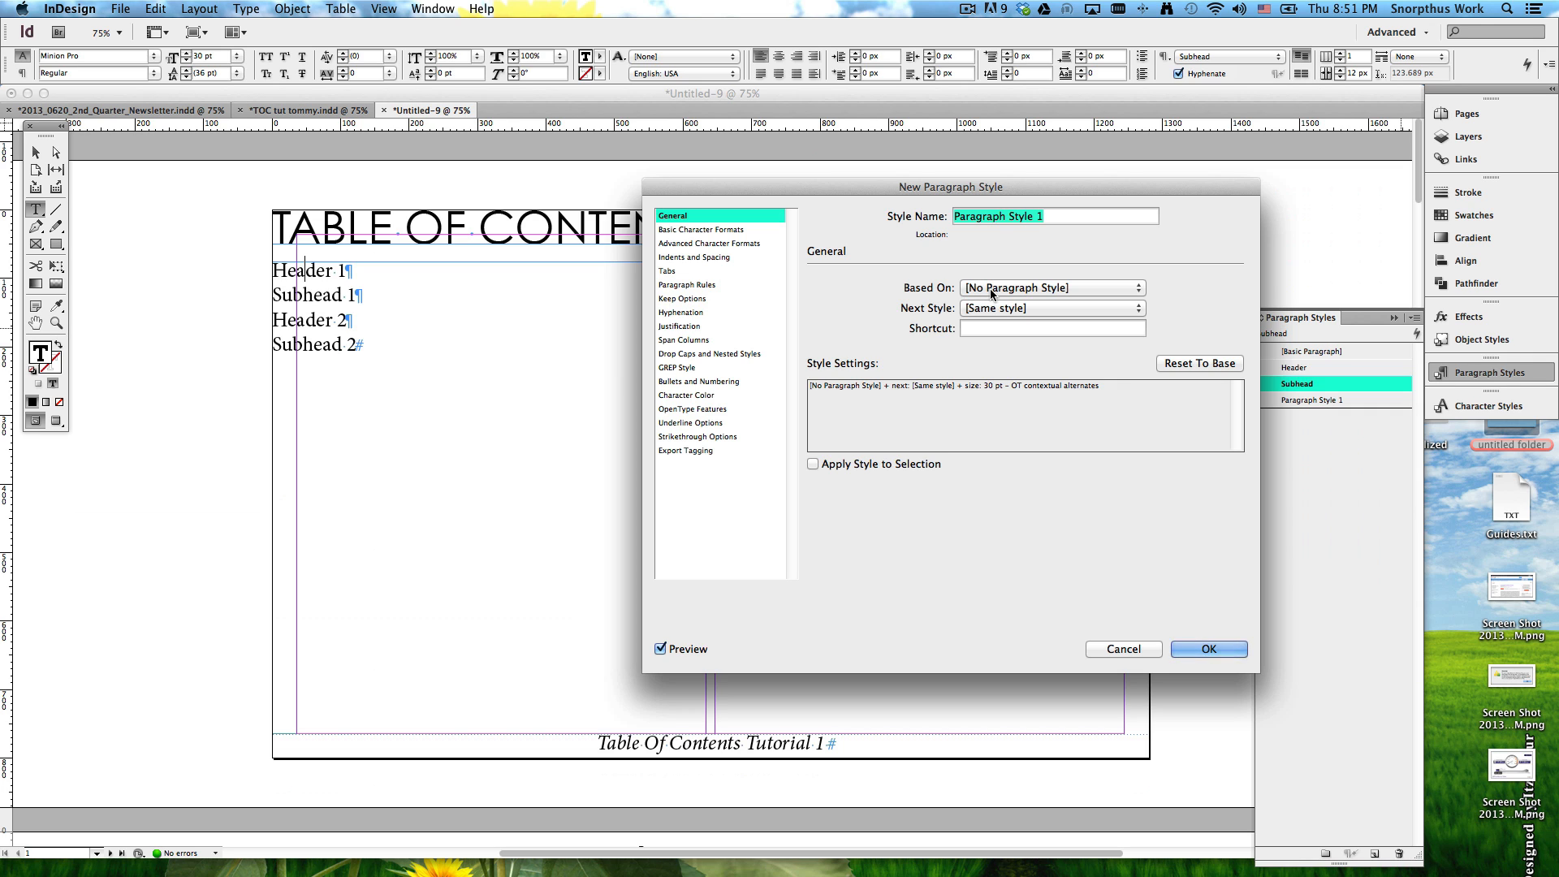
Step: Name the new paragraph style TOC Head
triple_click(1051, 208)
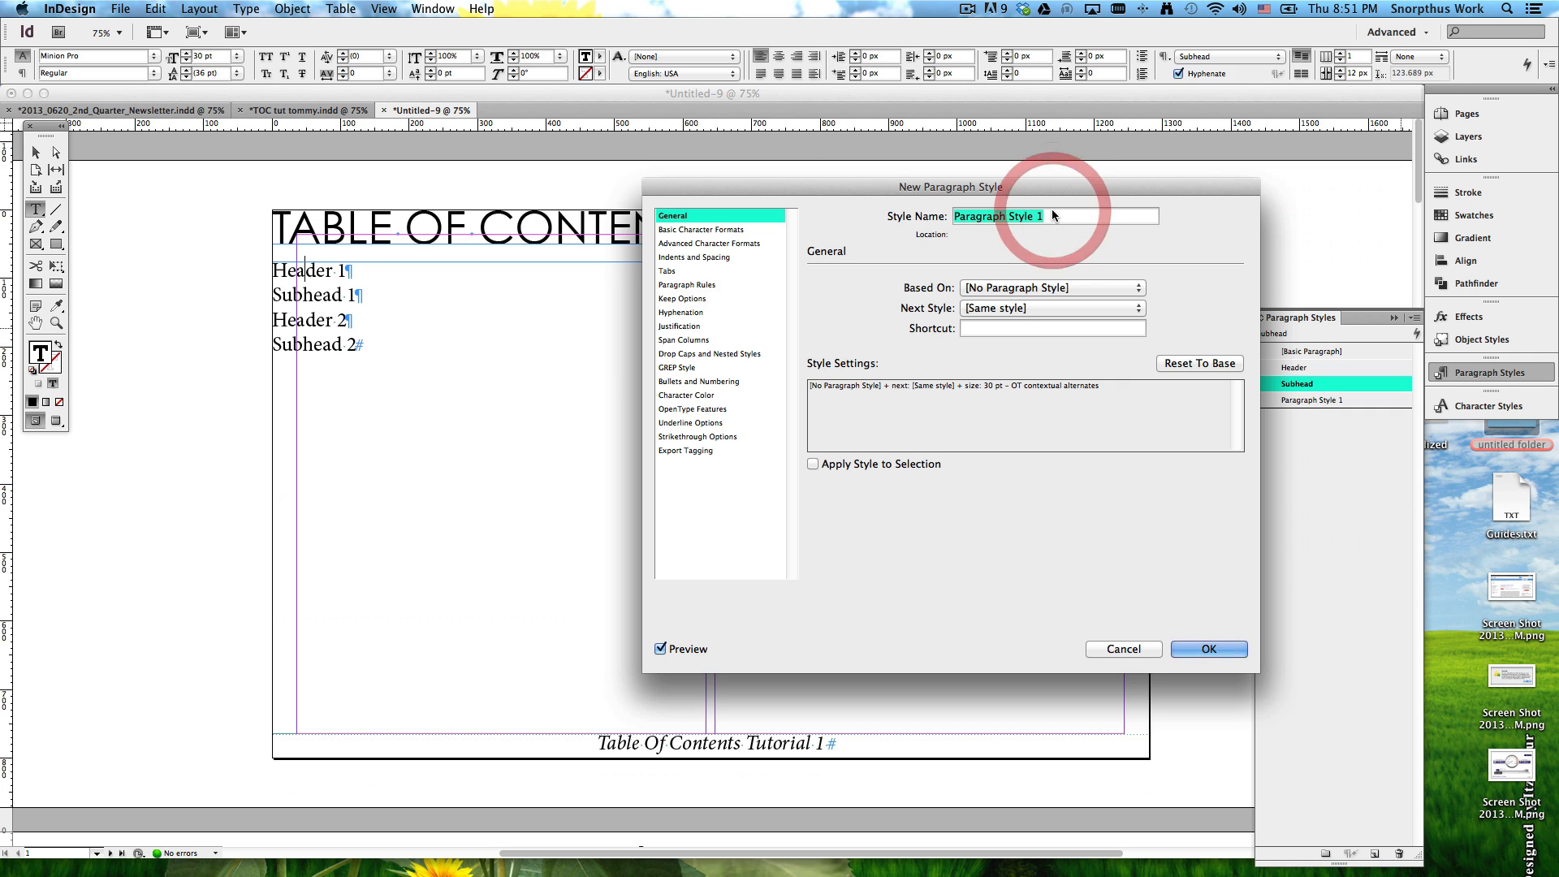
text(TOC )
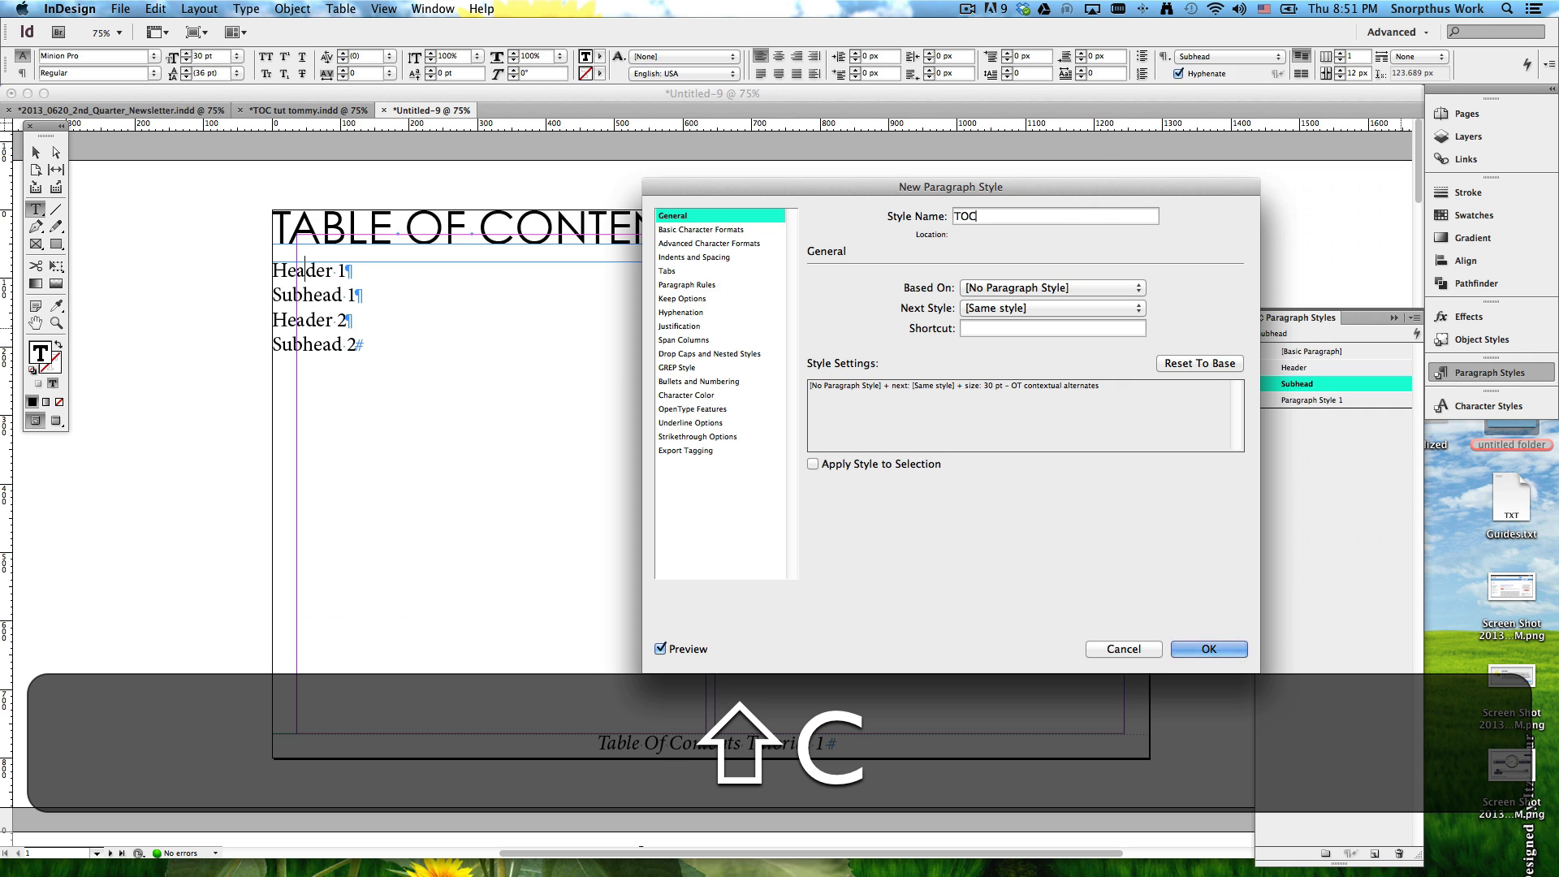
text(Headd)
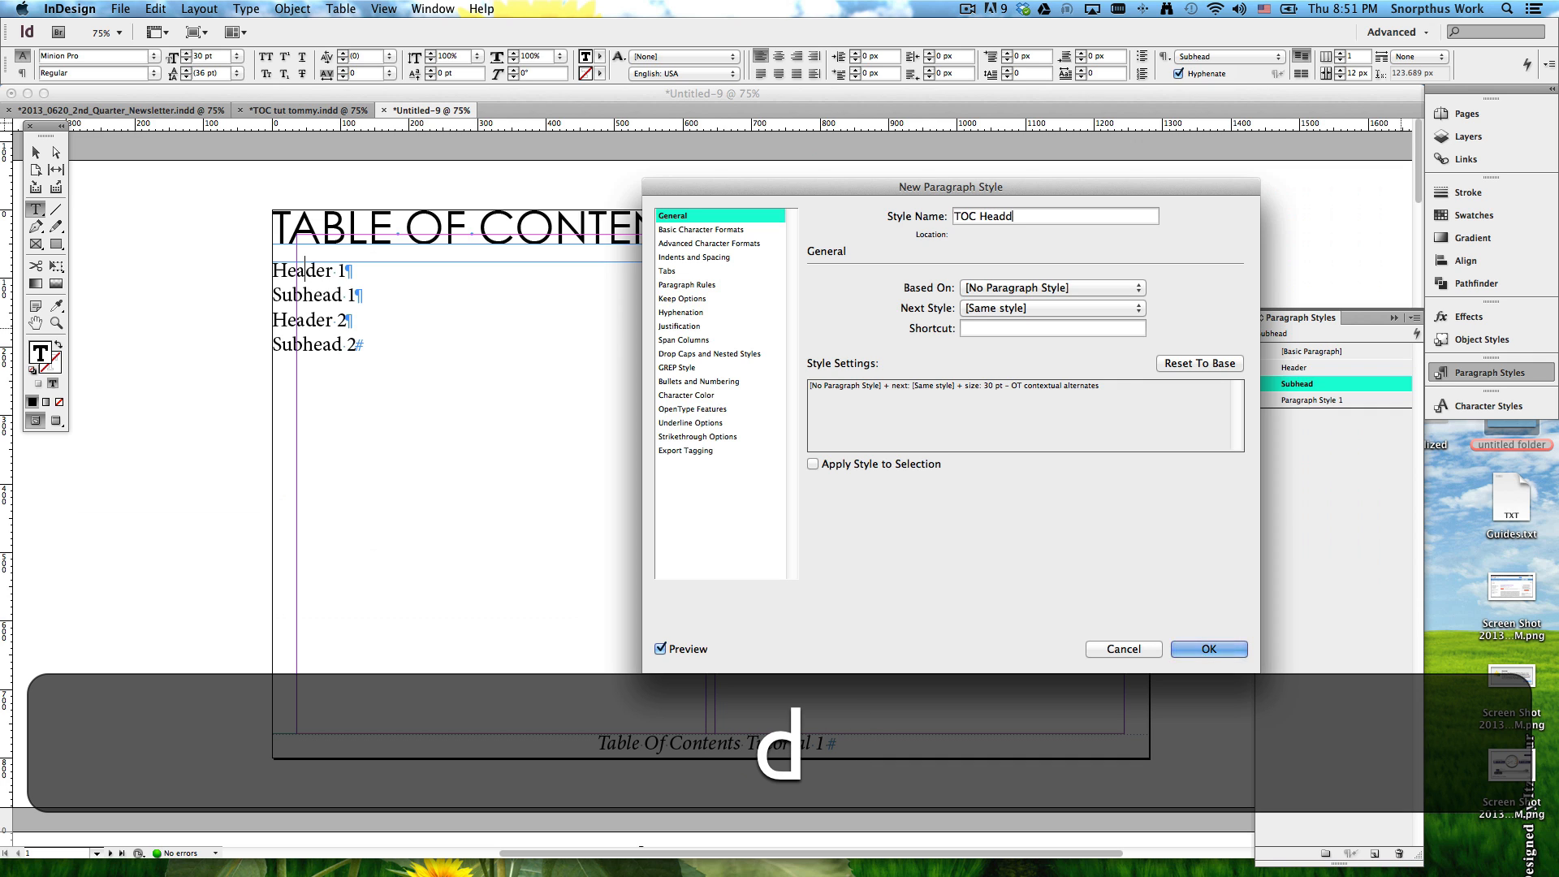
key(BackSpace)
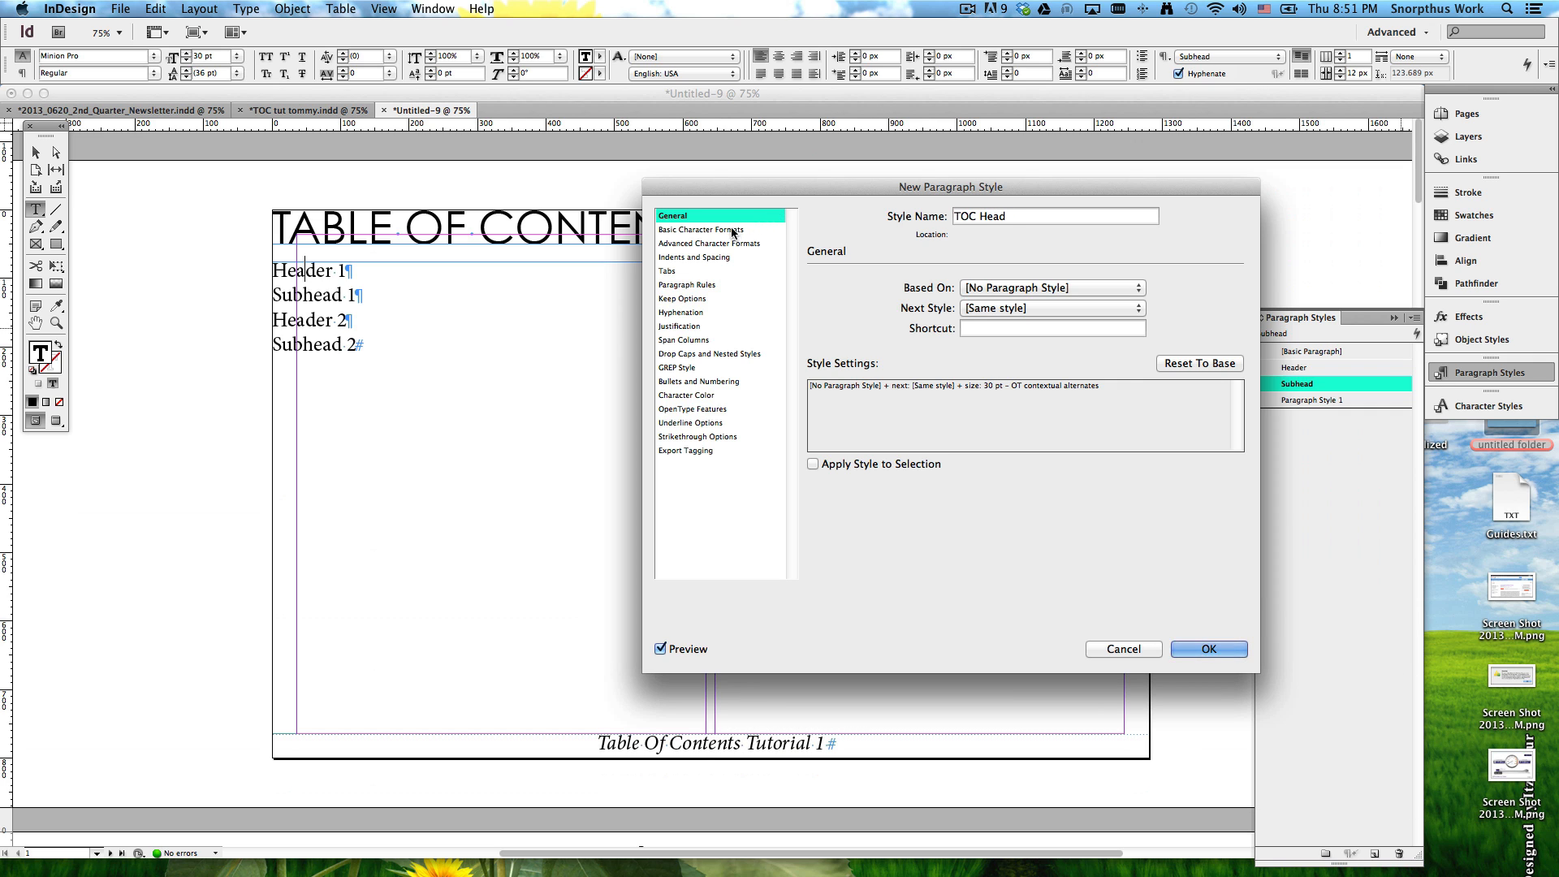
Step: Set the TOC Head style's font to Times New Roman Bold at 50 pt and save the style
click(731, 229)
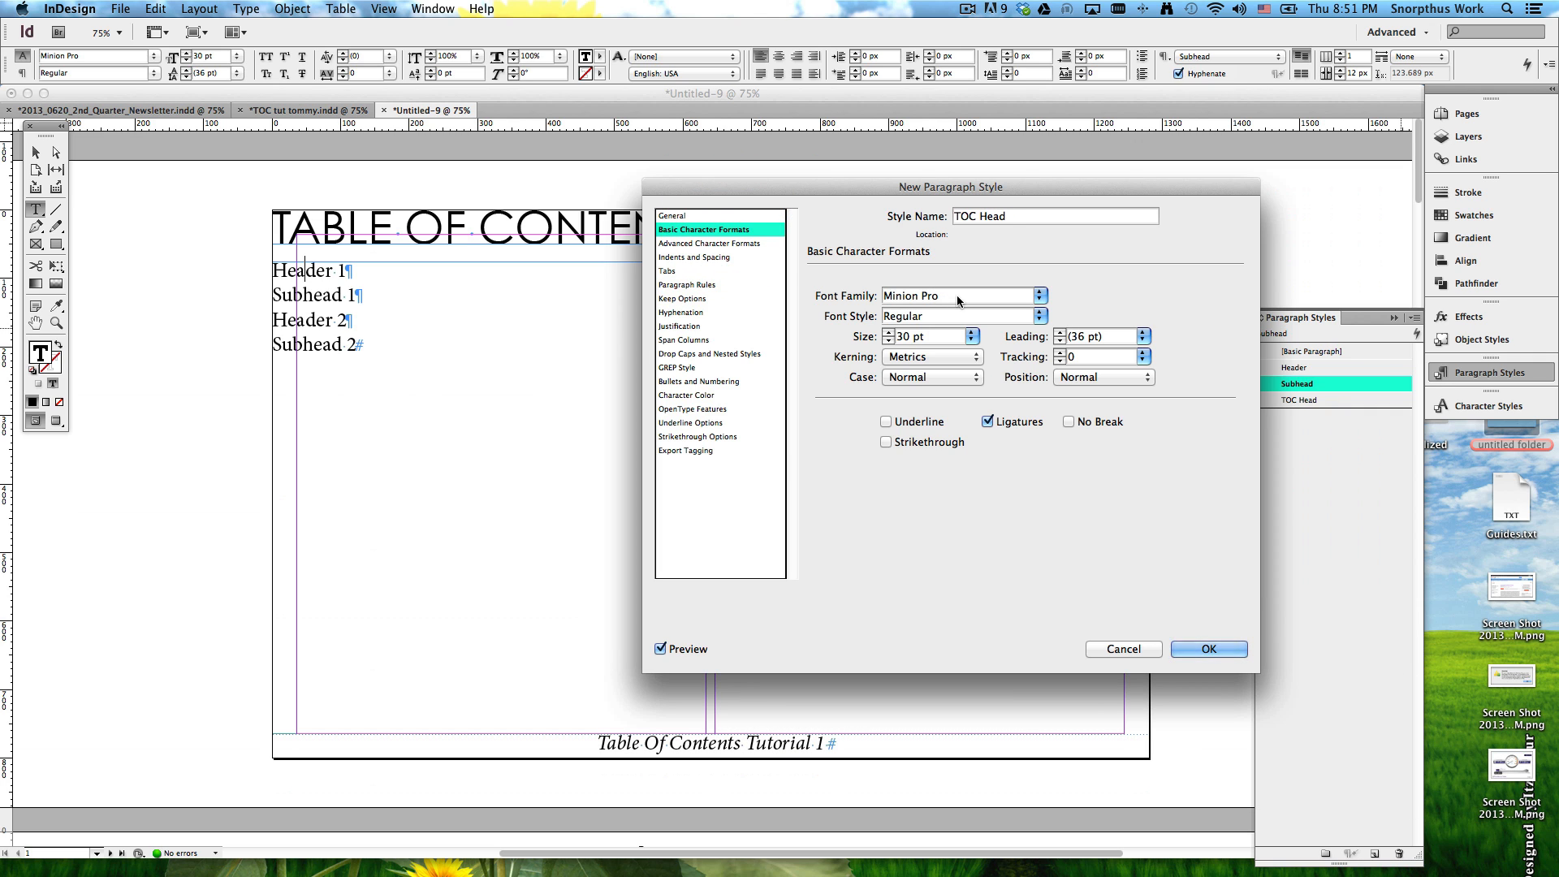
click(924, 297)
text(Times New Roman)
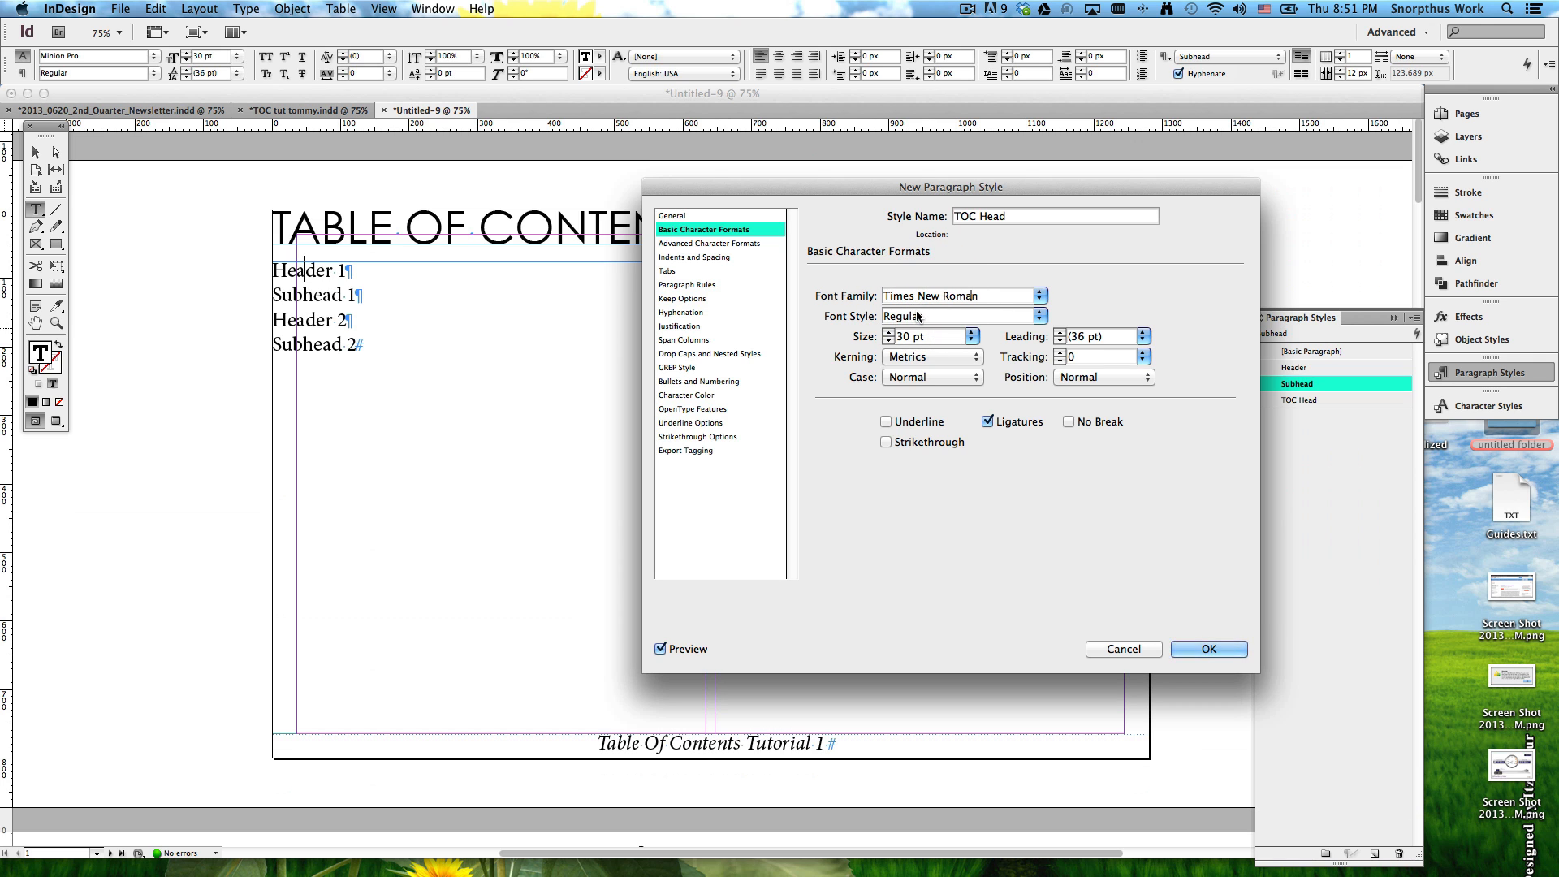
double_click(898, 310)
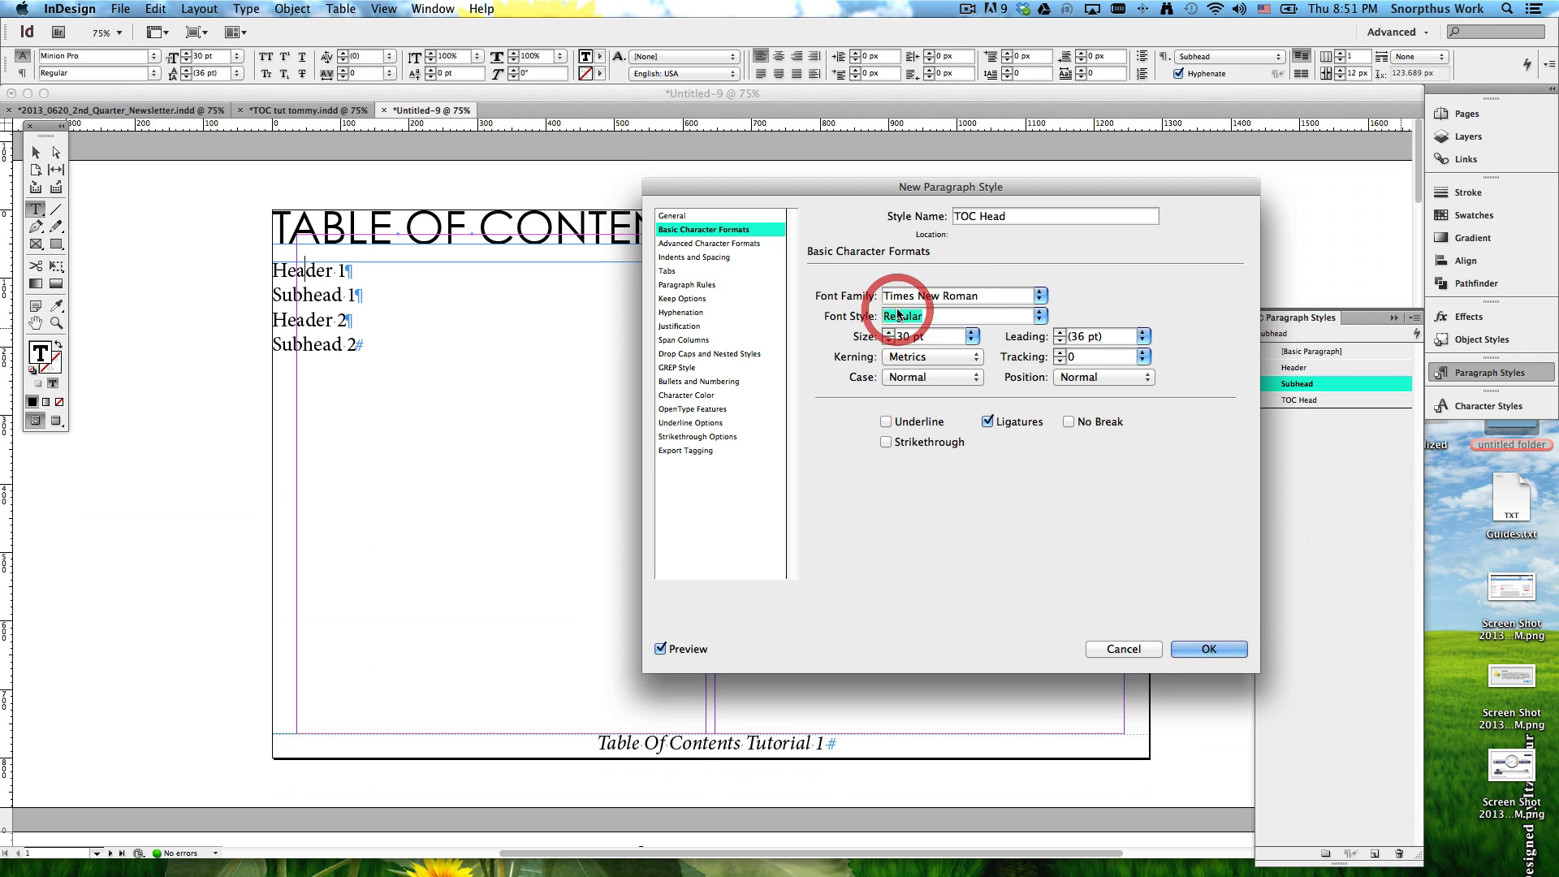
double_click(914, 333)
triple_click(914, 335)
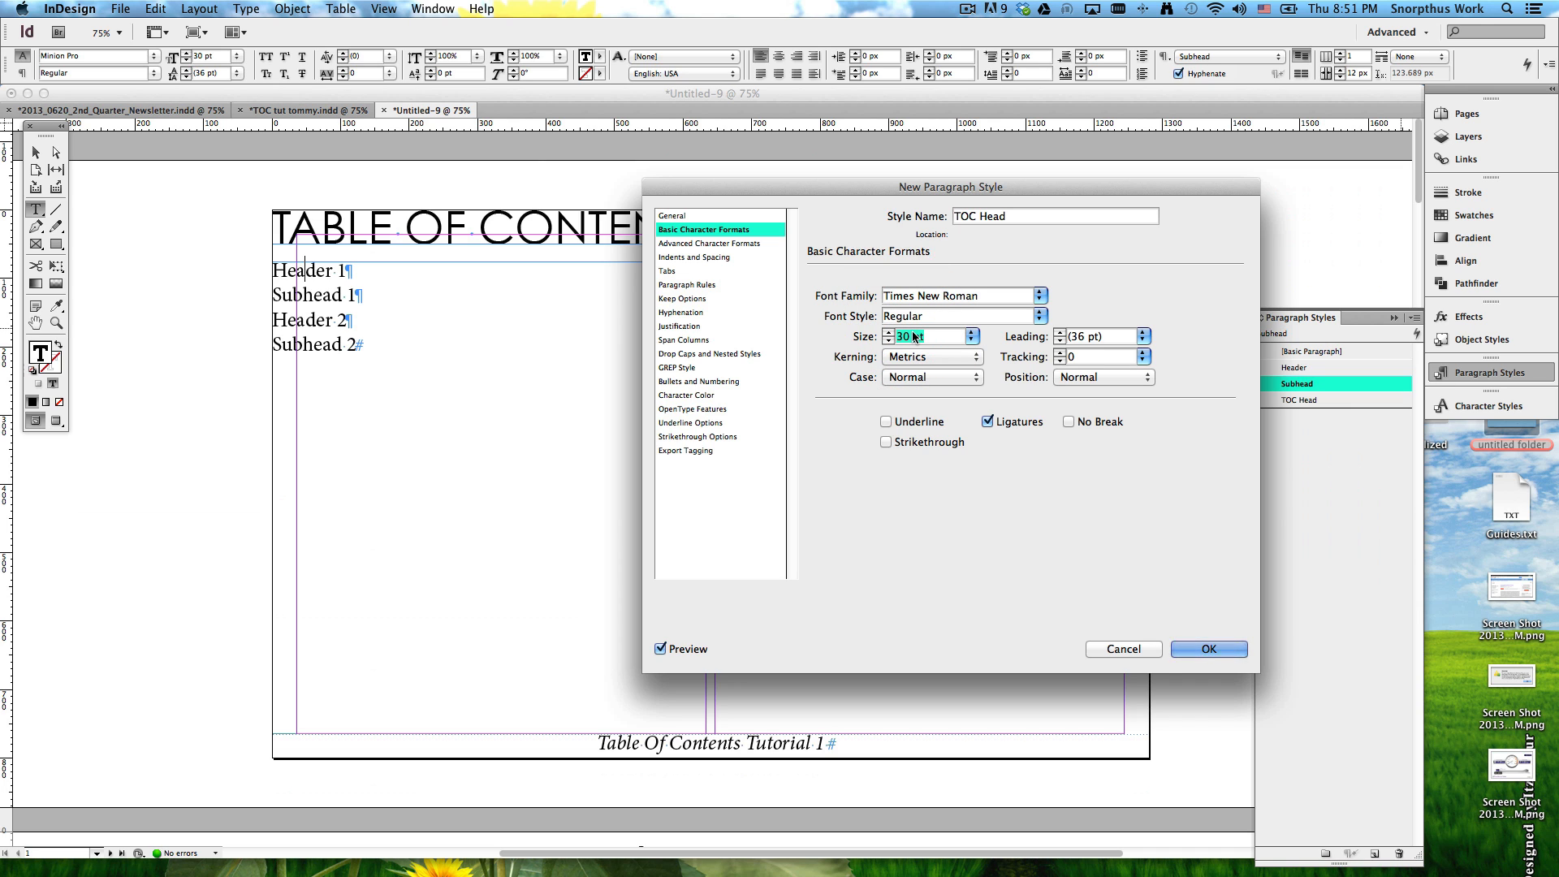
text(50)
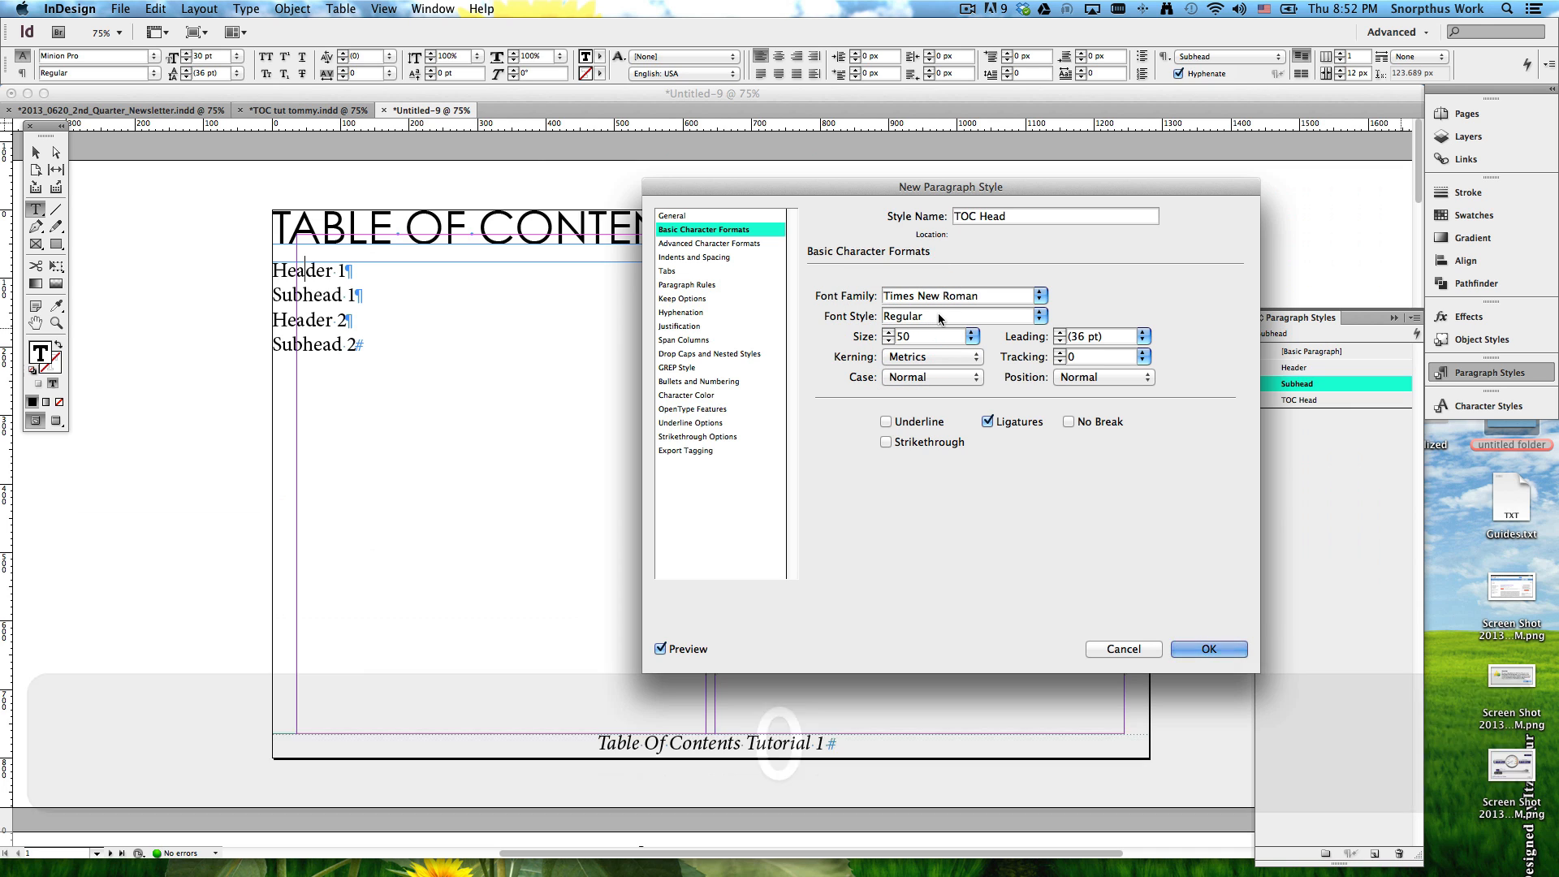
double_click(920, 315)
text(Bold)
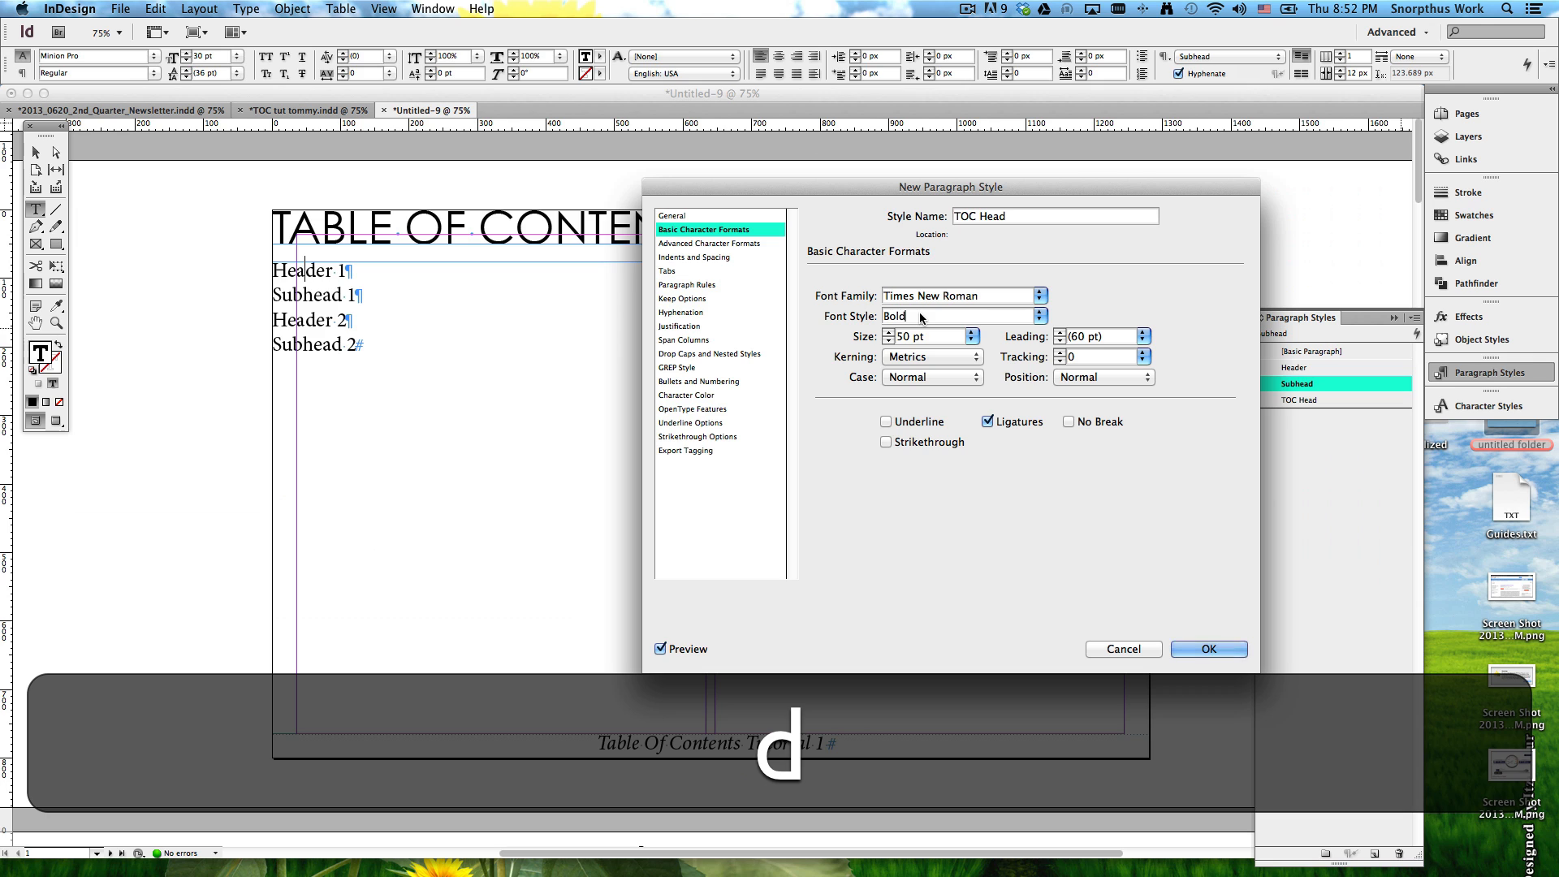
click(1209, 649)
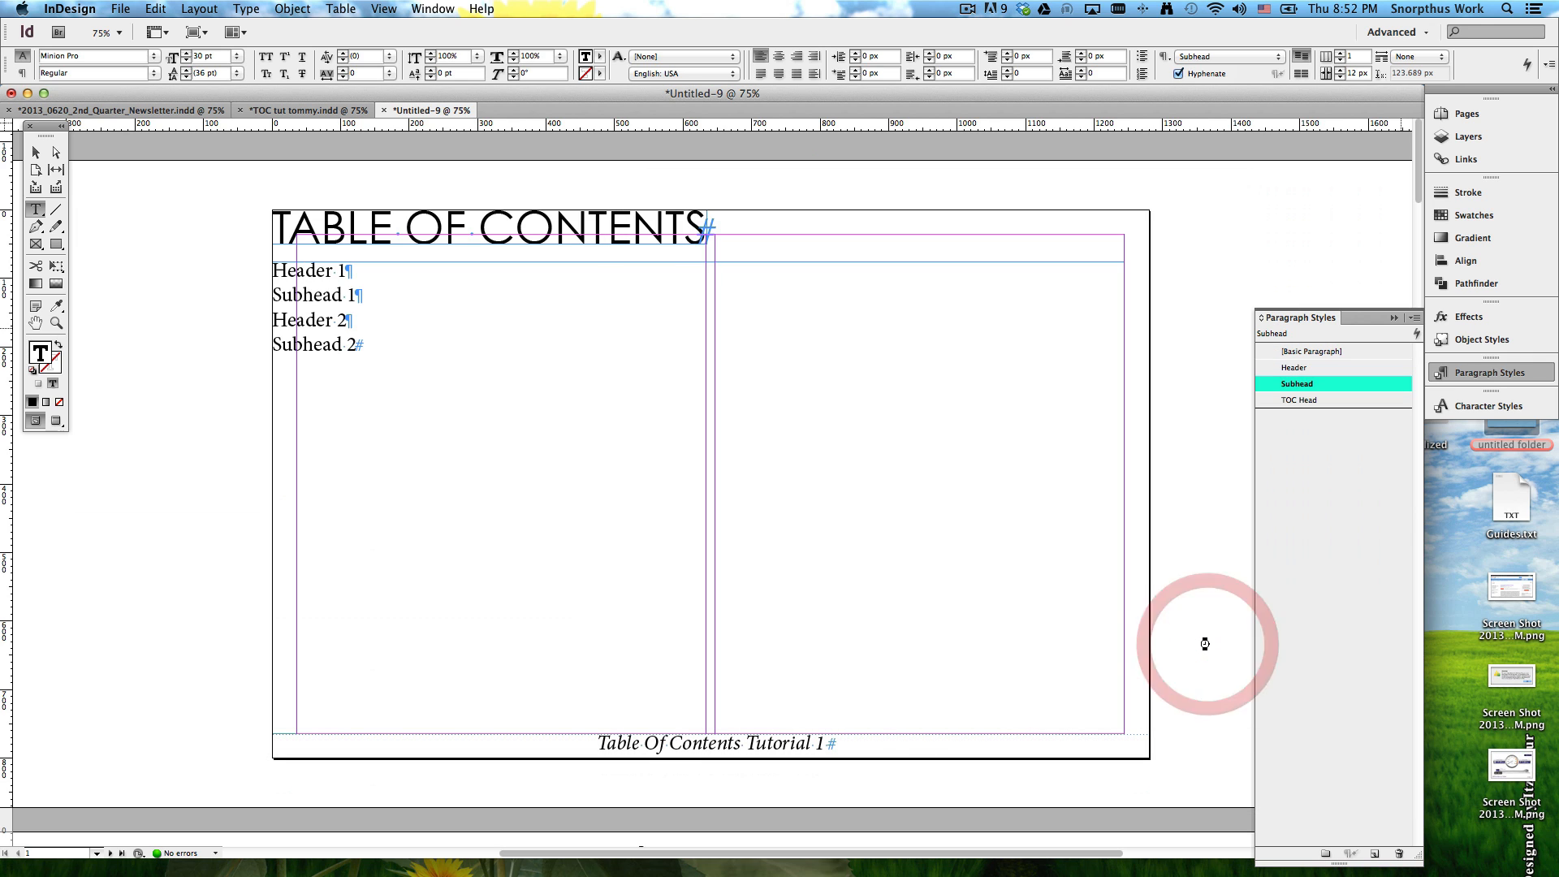
Step: Apply the TOC Head paragraph style to the Header 1 and Header 2 lines
click(301, 269)
click(347, 275)
click(338, 272)
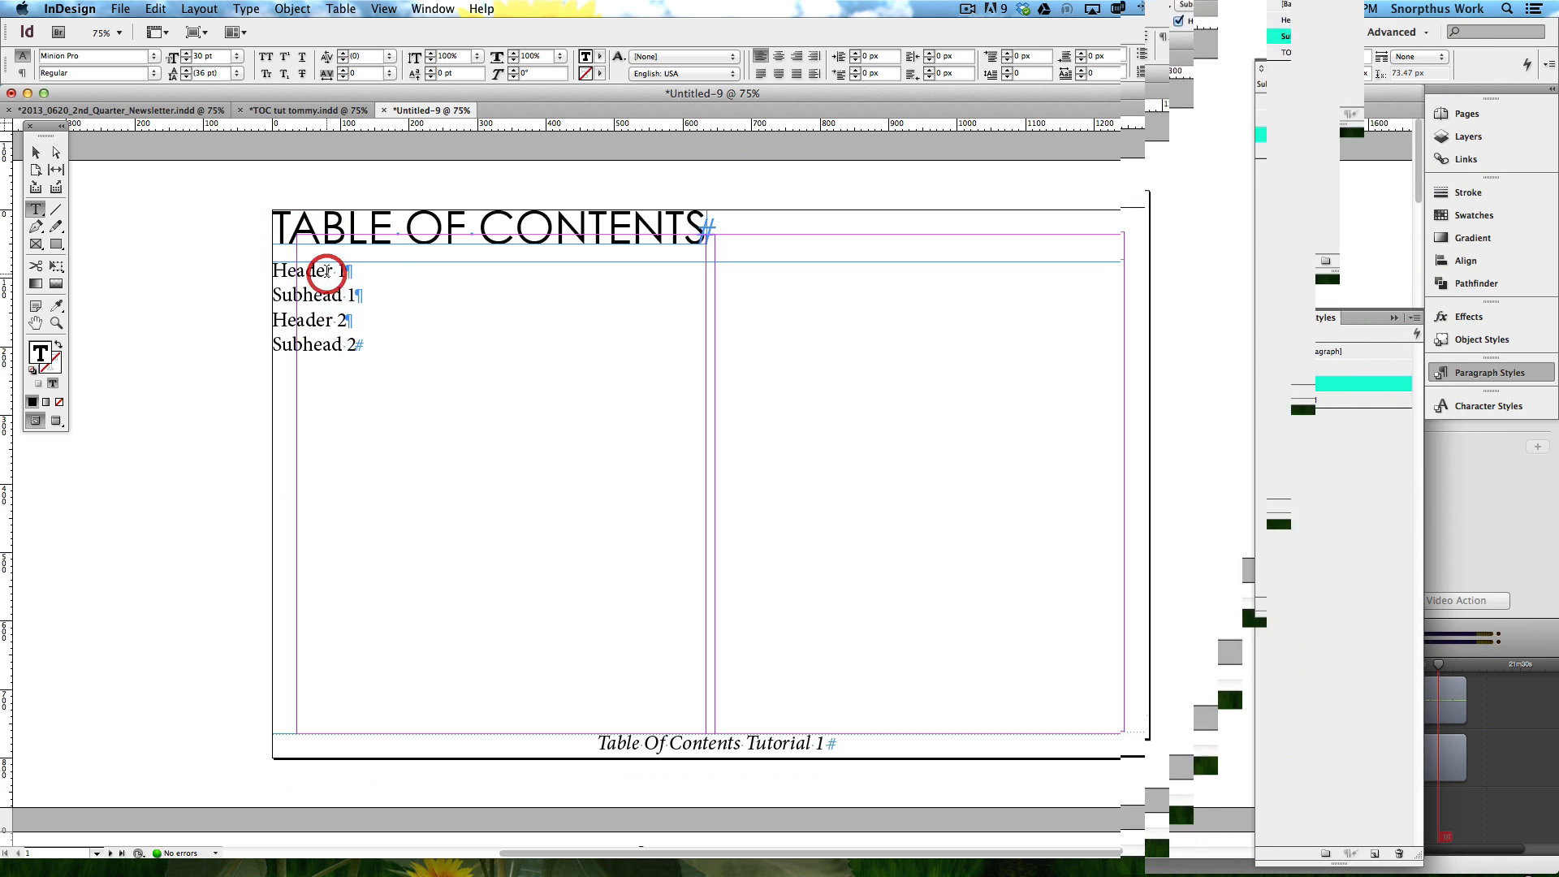
click(327, 290)
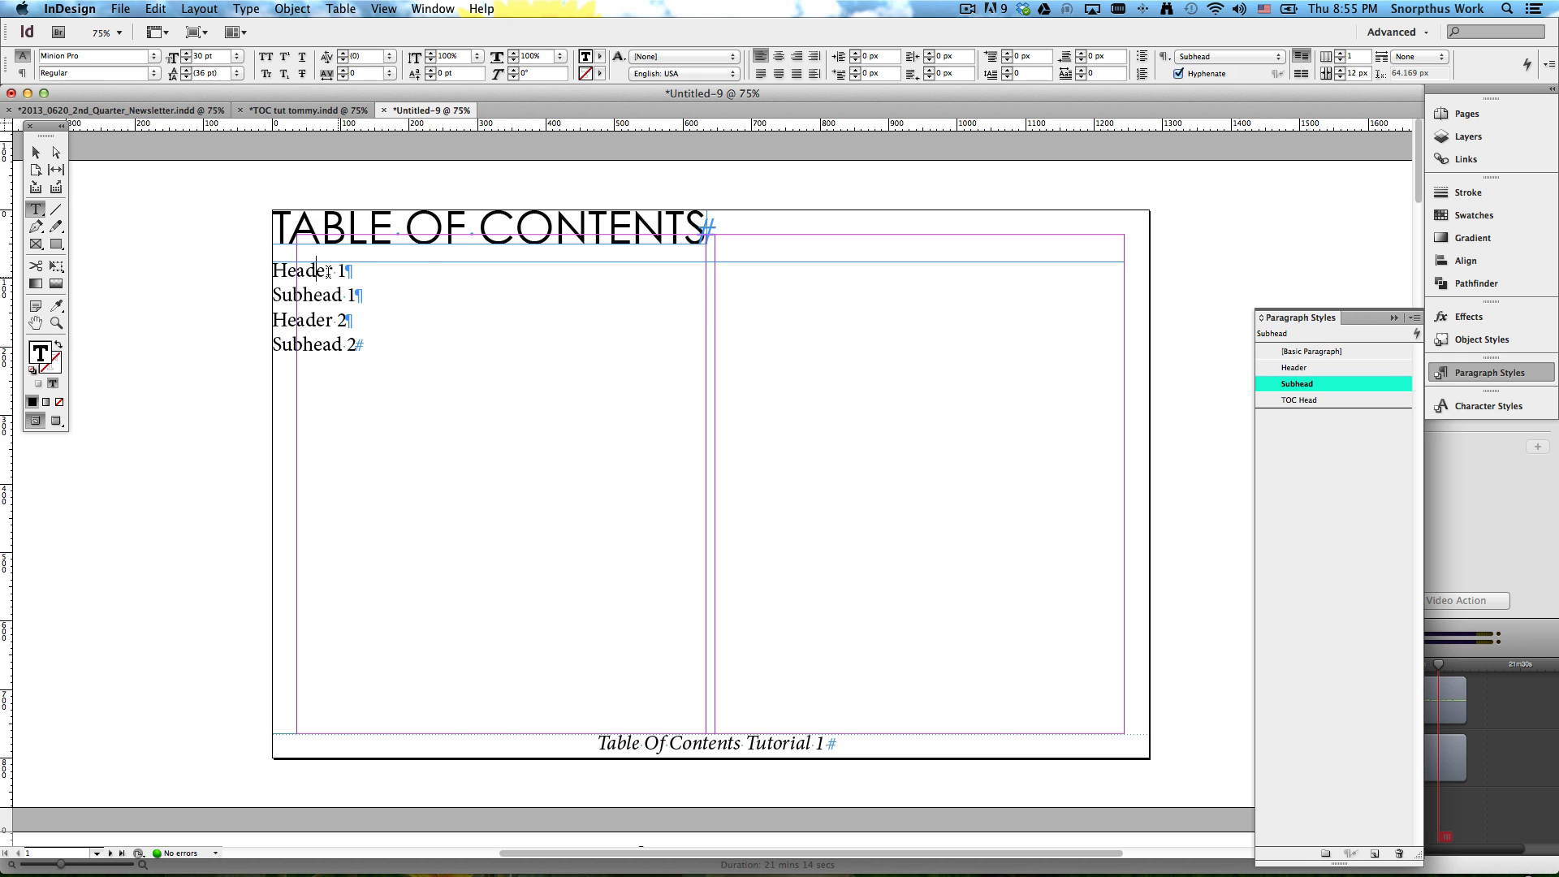
click(1279, 397)
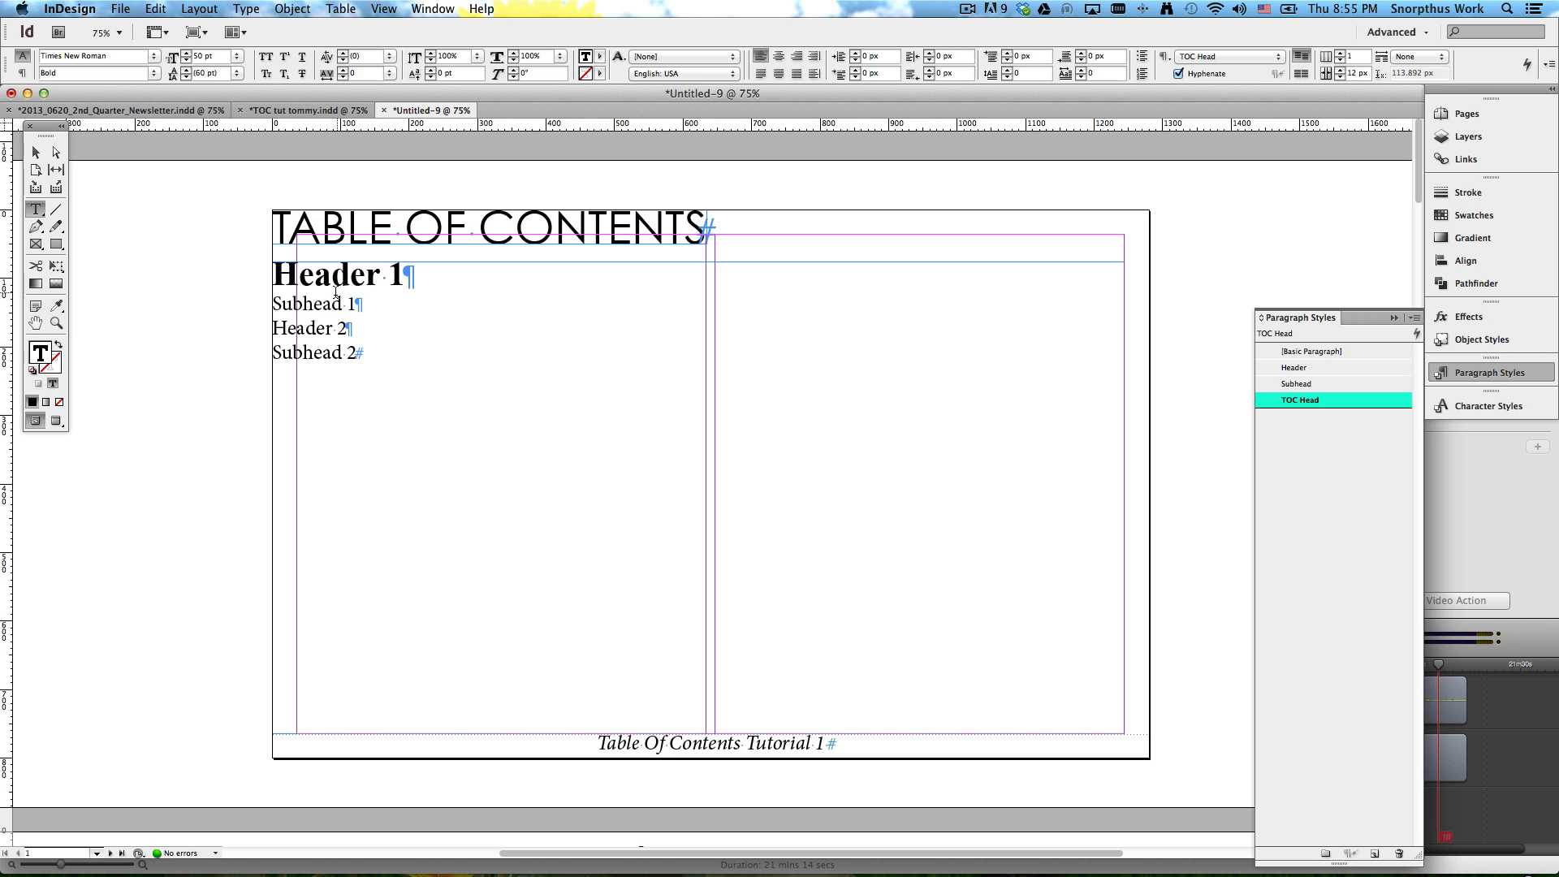
click(321, 328)
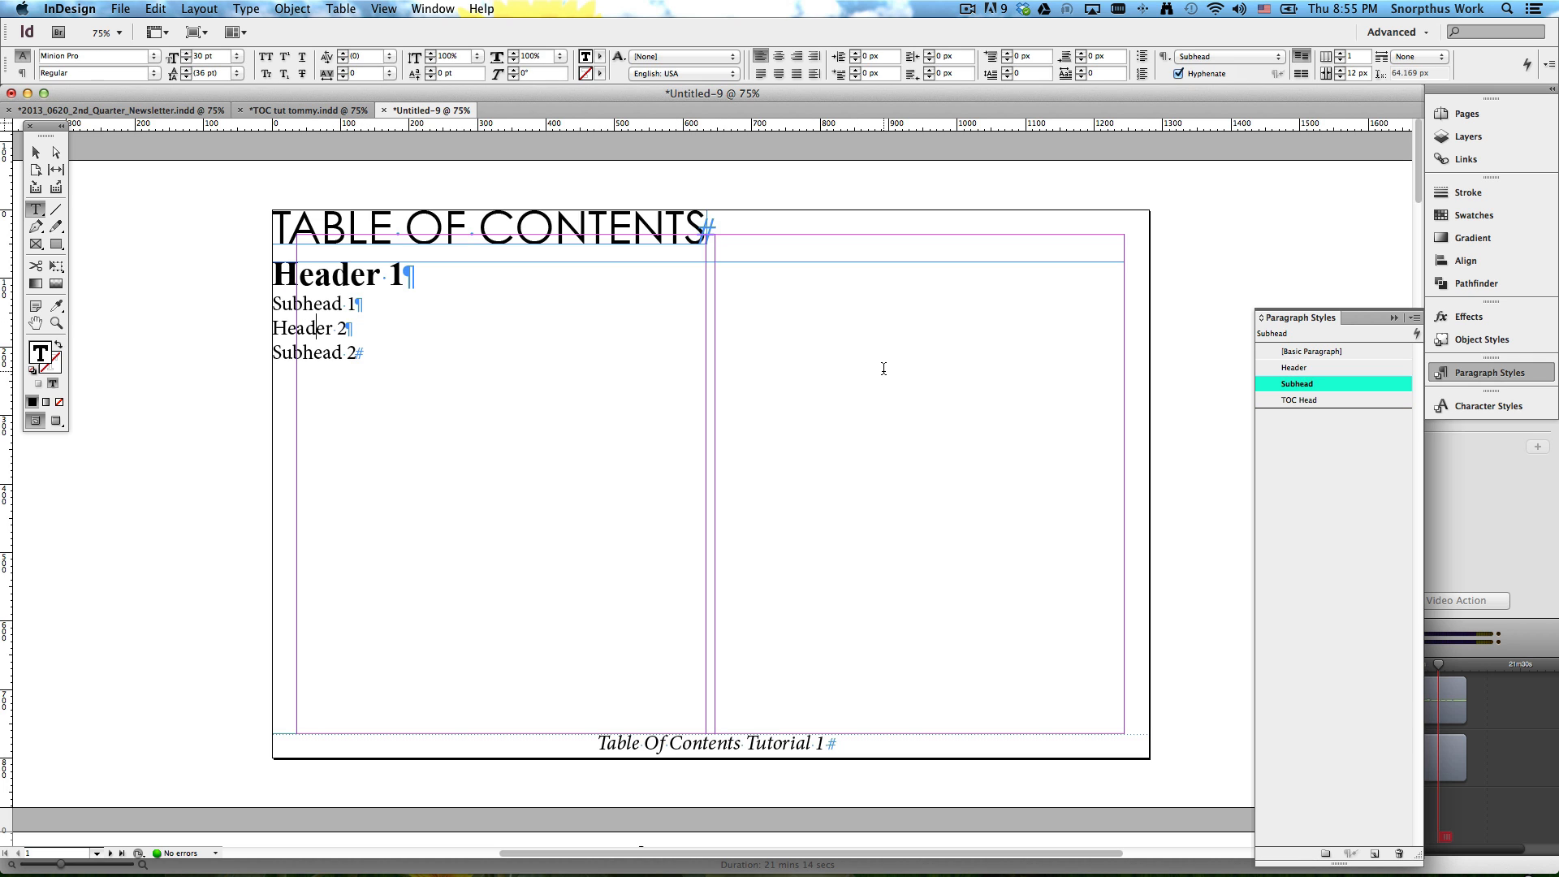
click(1304, 399)
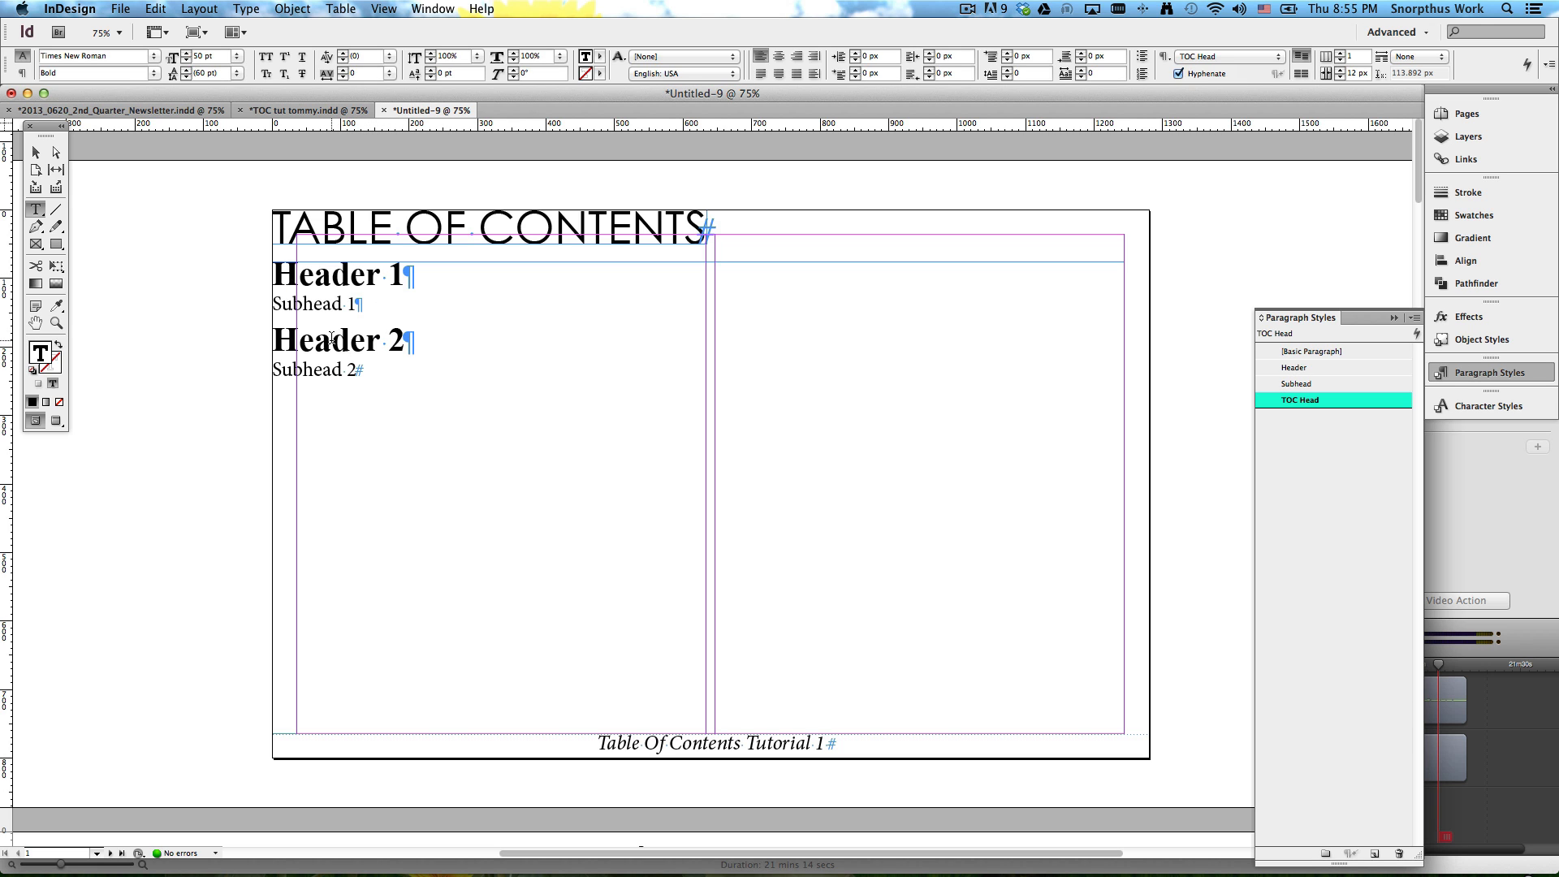
Step: Create a paragraph style named TOC Subhead from the Subhead 1 line, based on [No Paragraph Style]
click(328, 306)
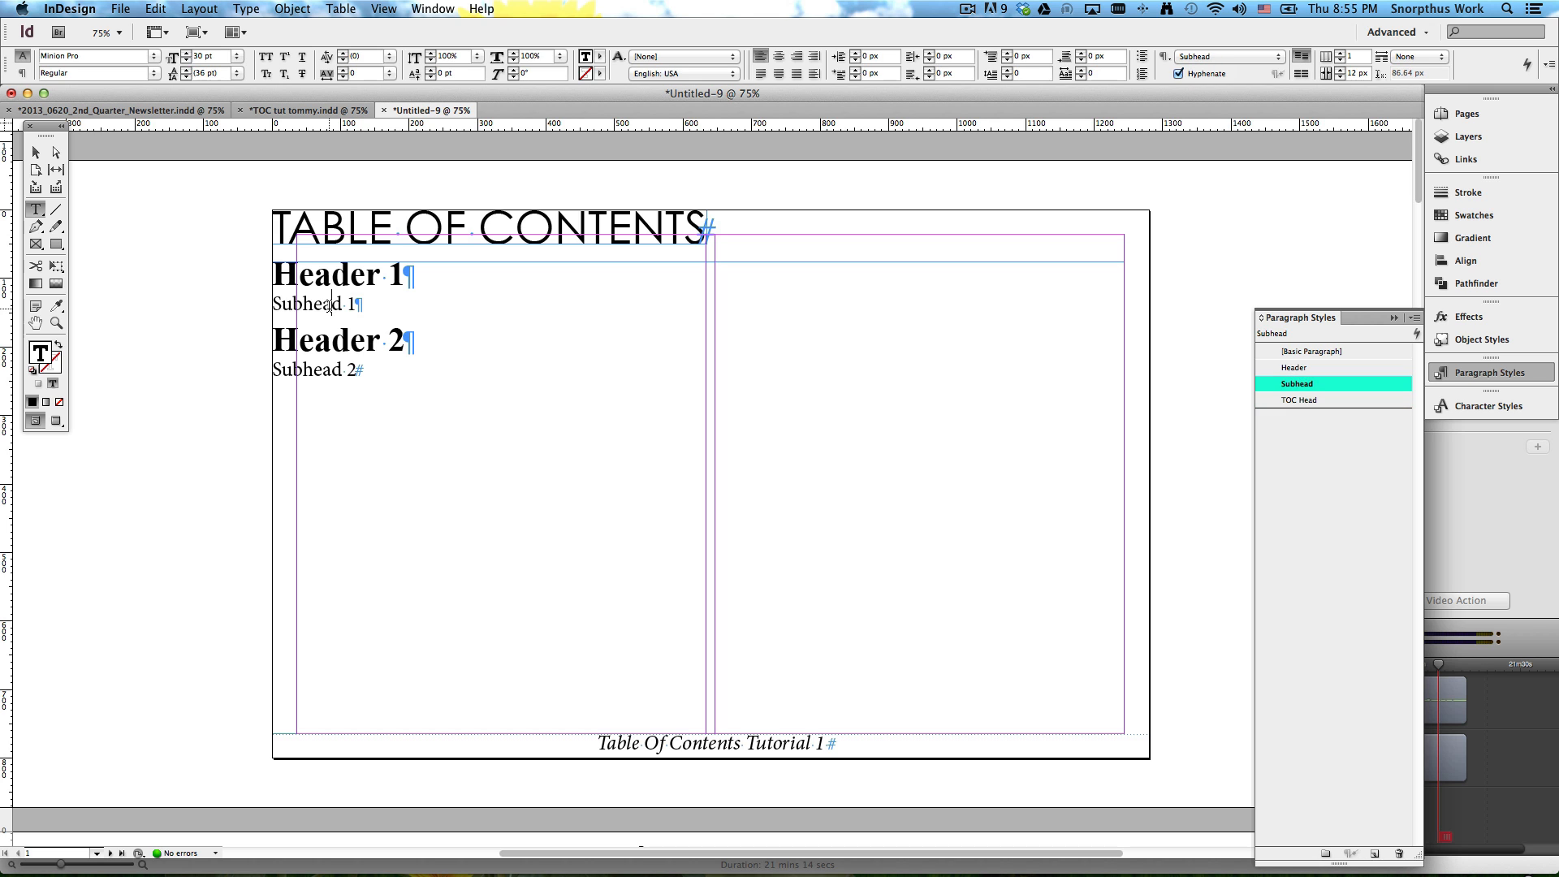
click(1413, 318)
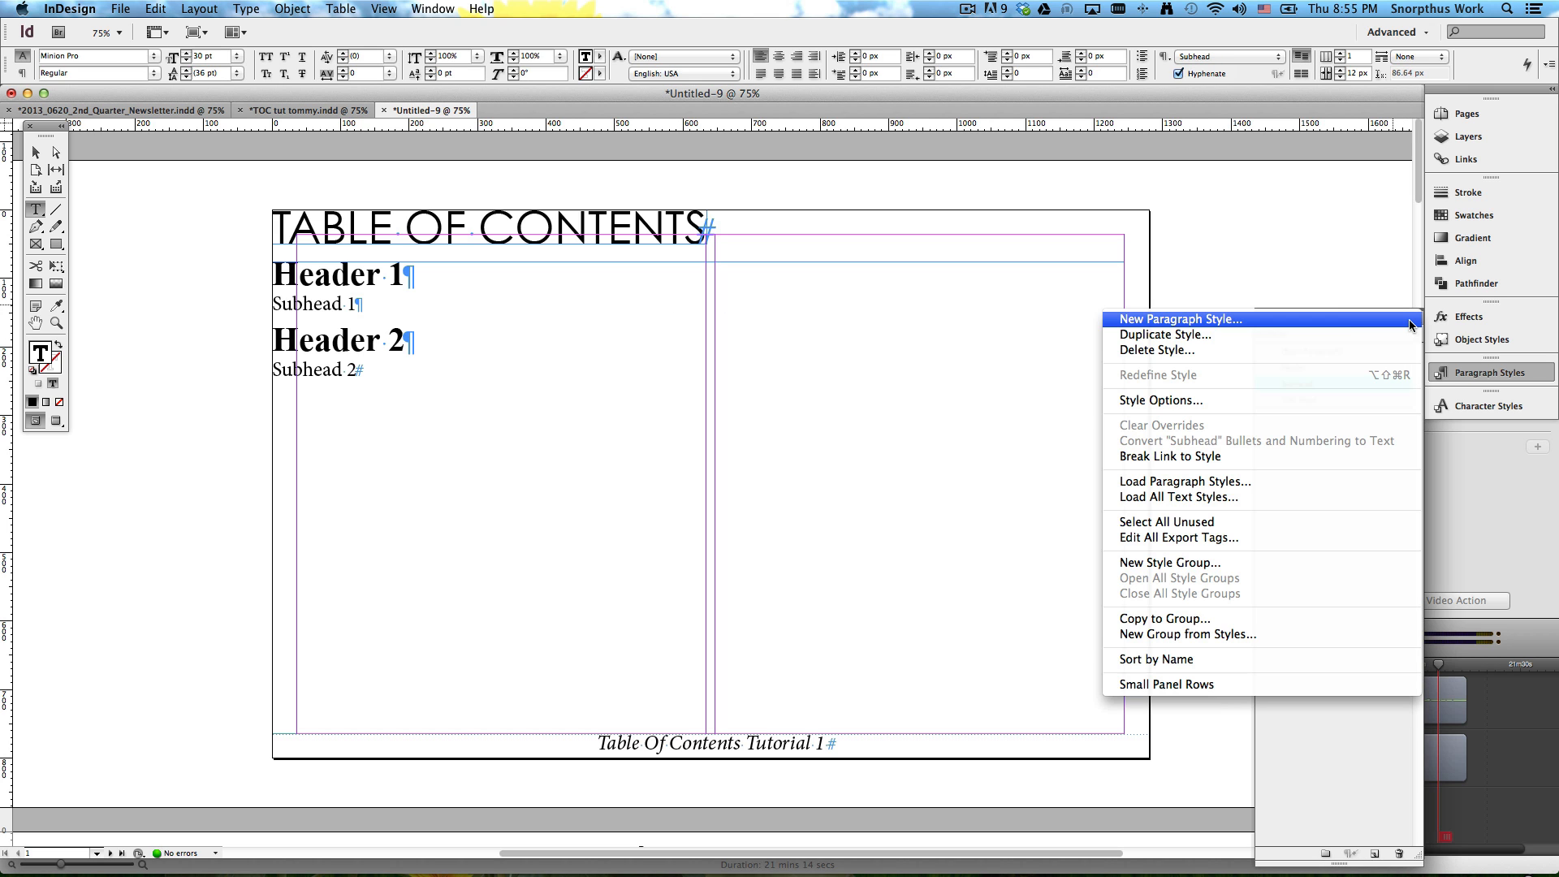
click(1343, 319)
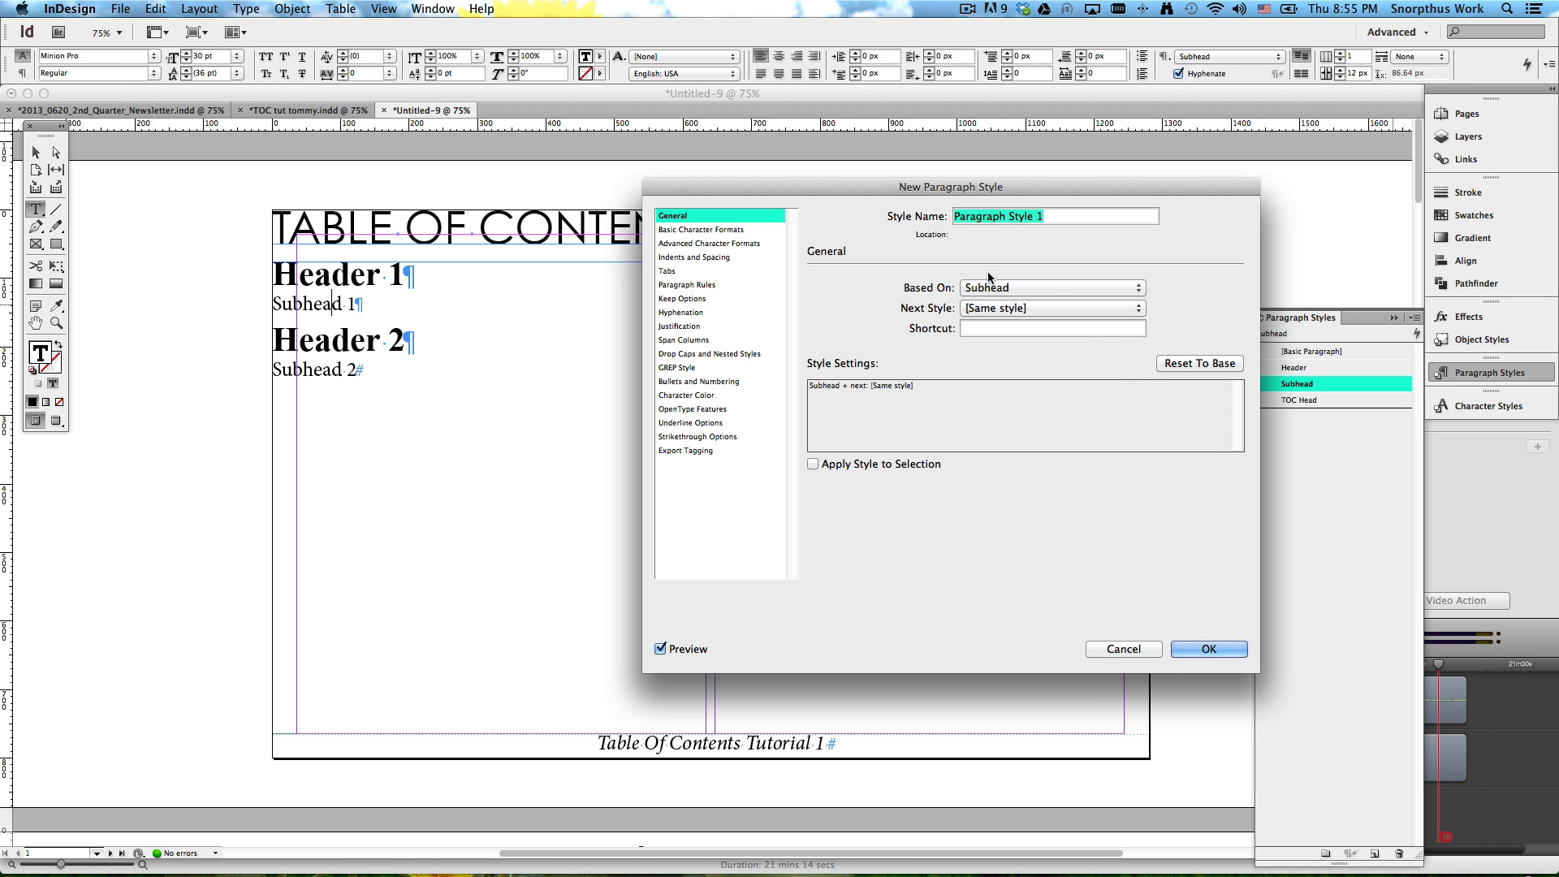
click(987, 288)
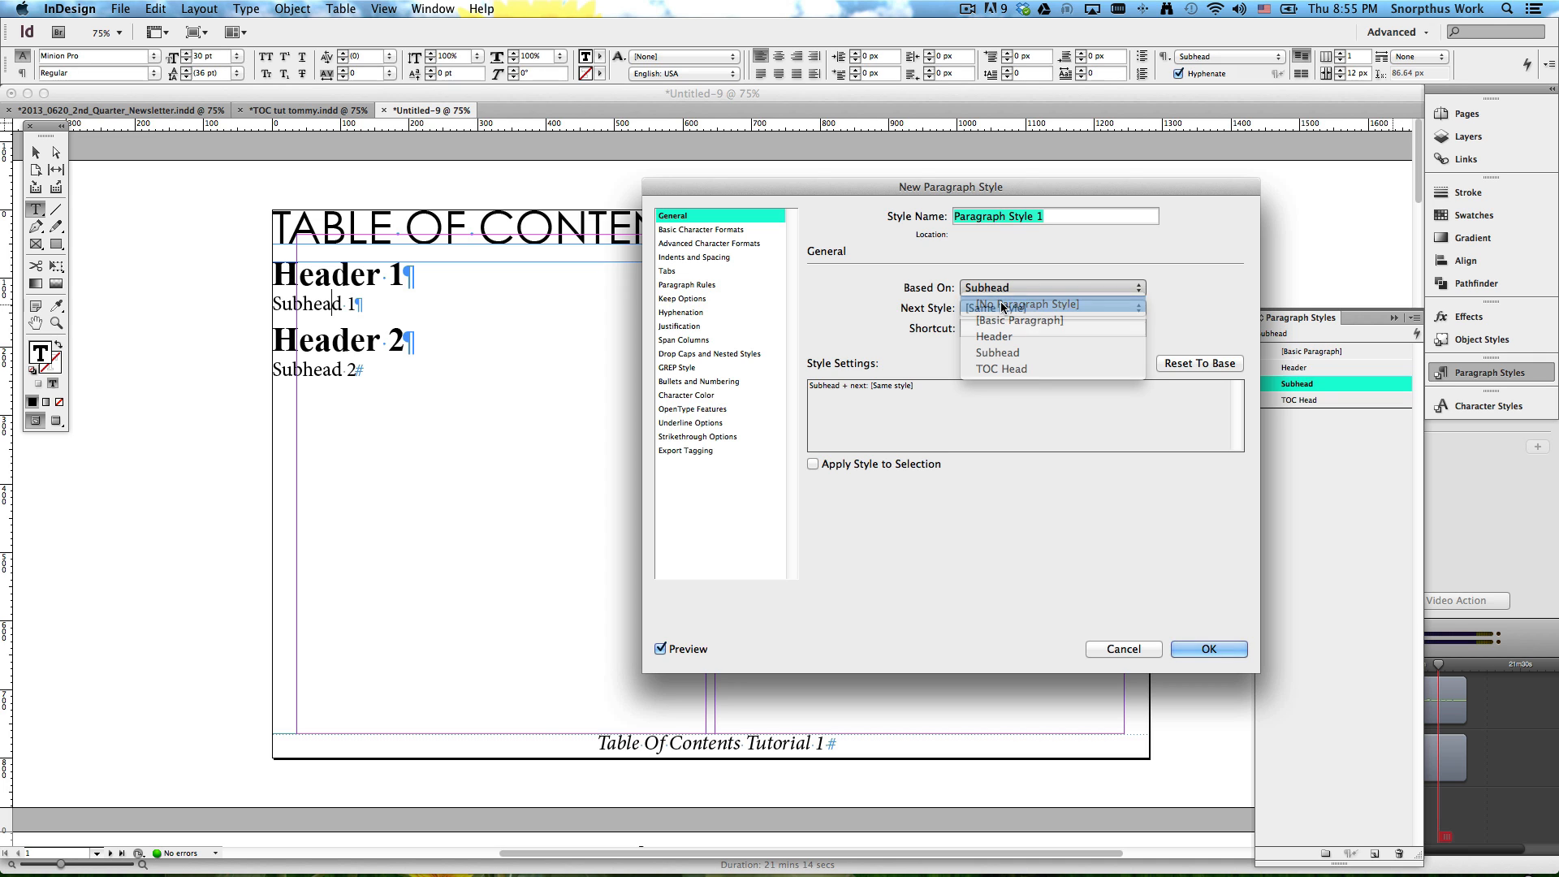
click(1001, 305)
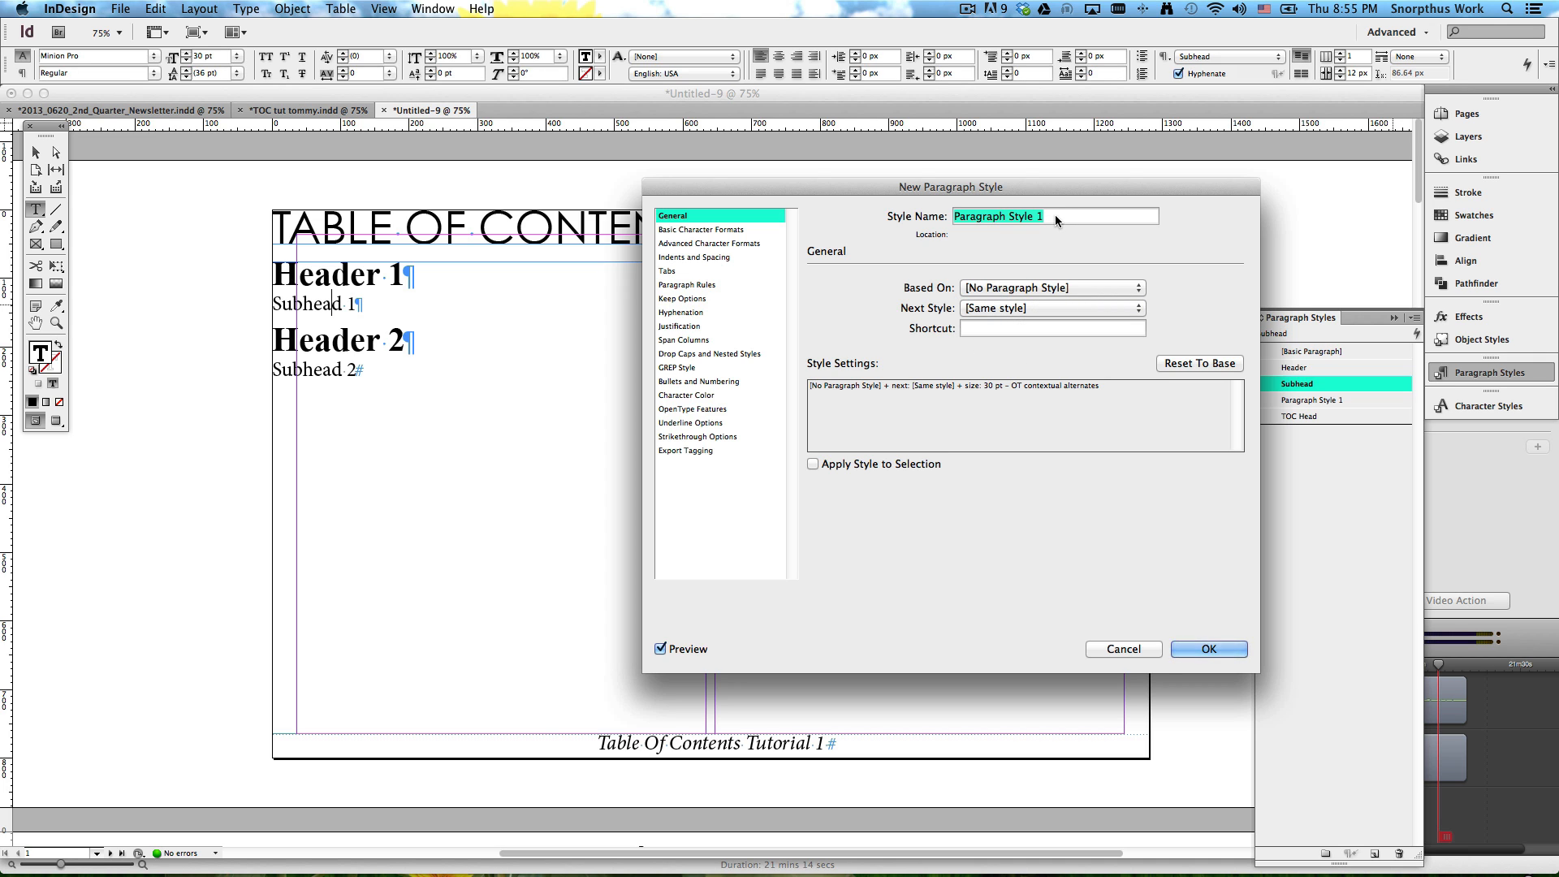
text(TOC Subhead)
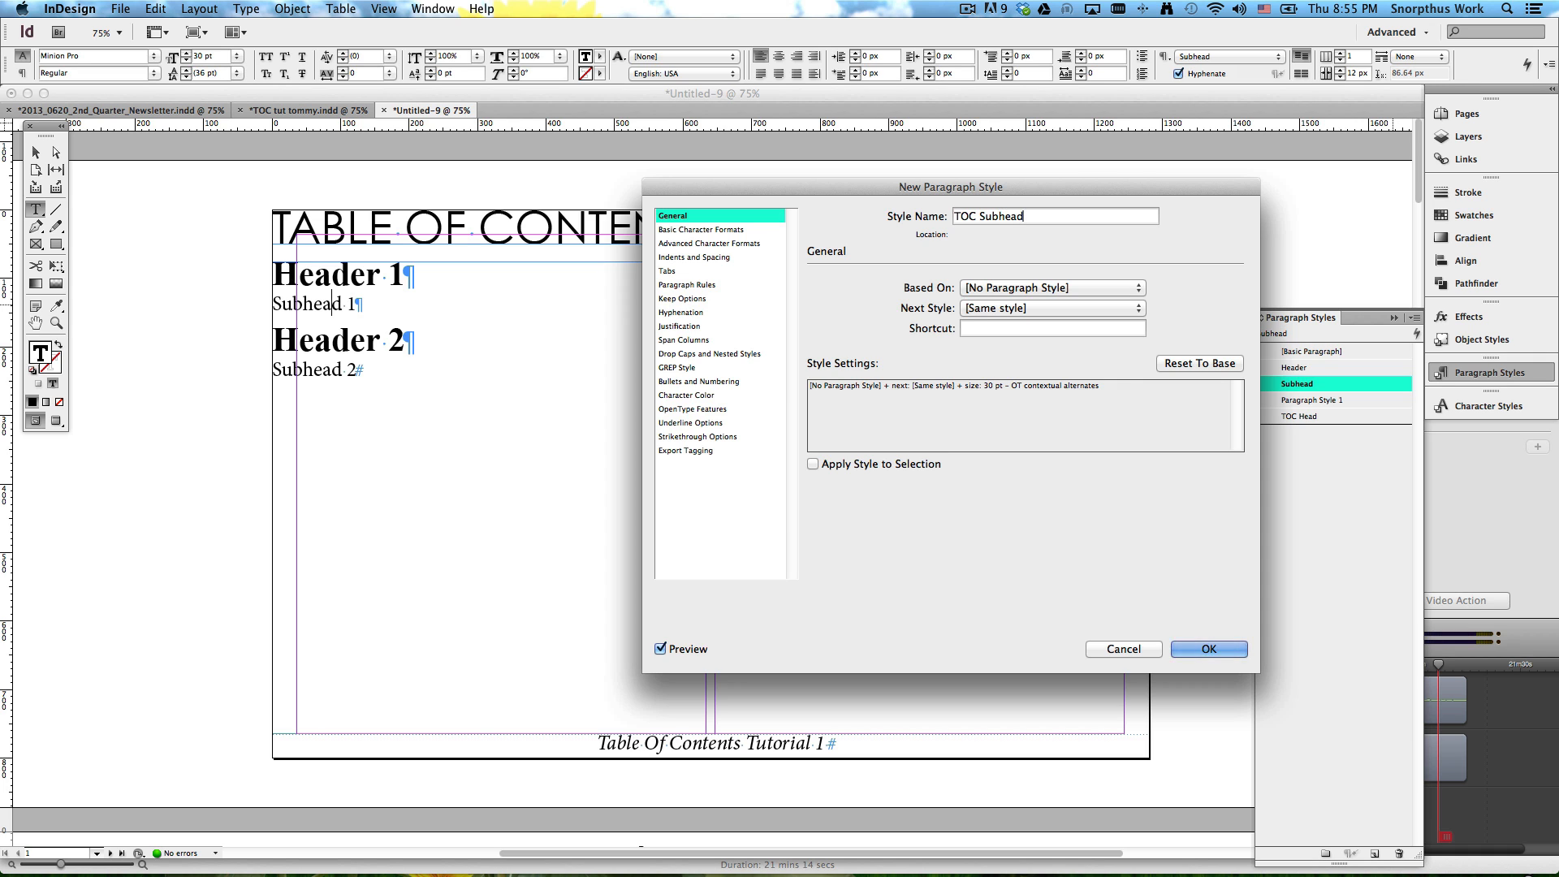
Step: Set the TOC Subhead style's font to Times New Roman at 35 pt and save the style
click(697, 230)
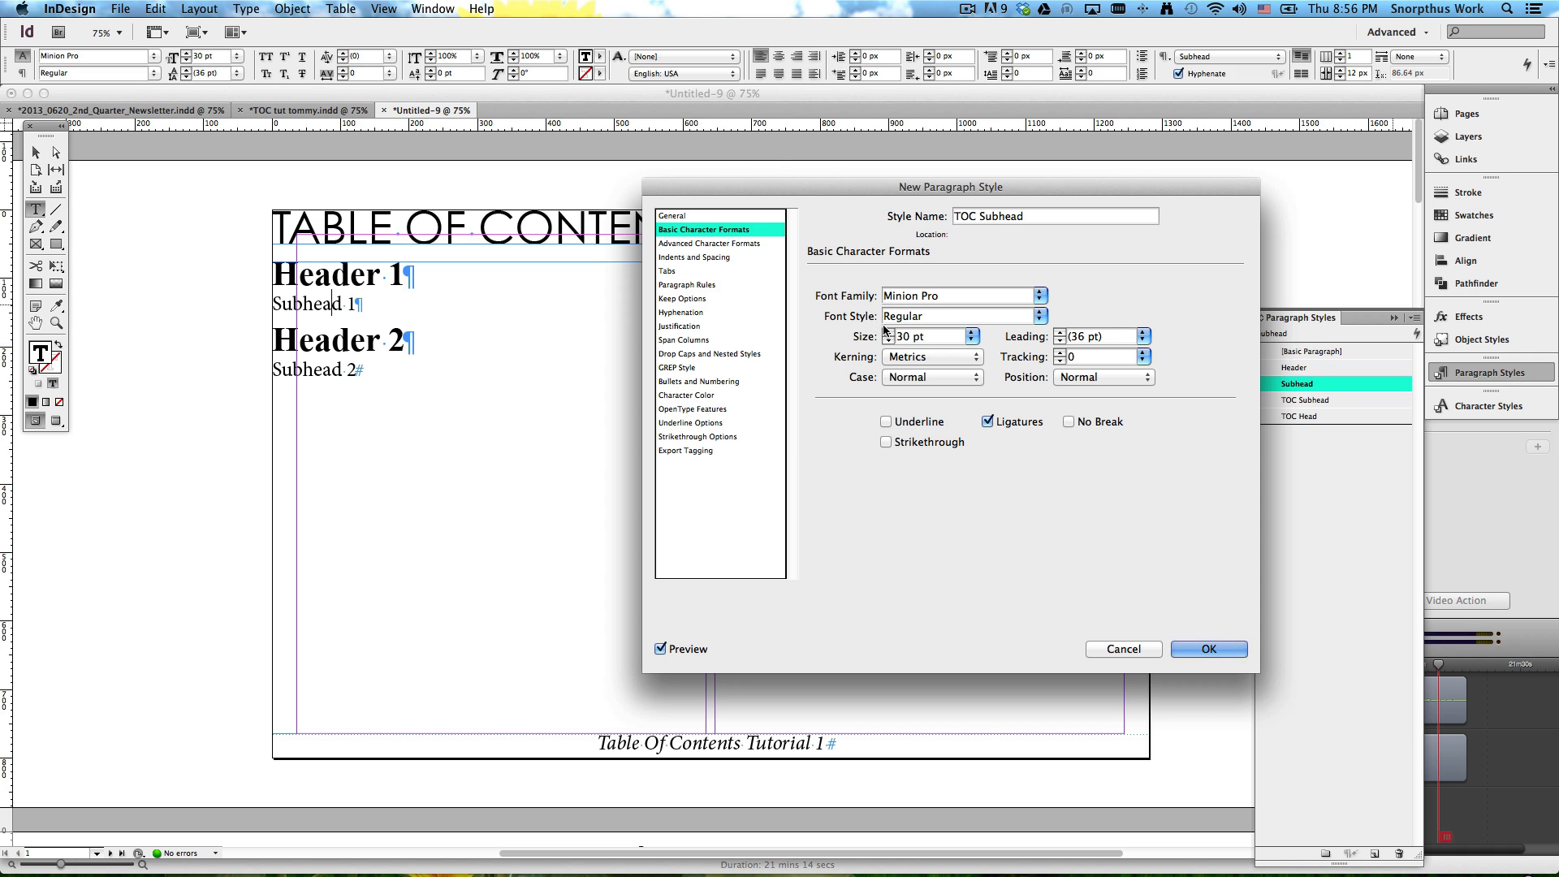
click(920, 295)
triple_click(917, 293)
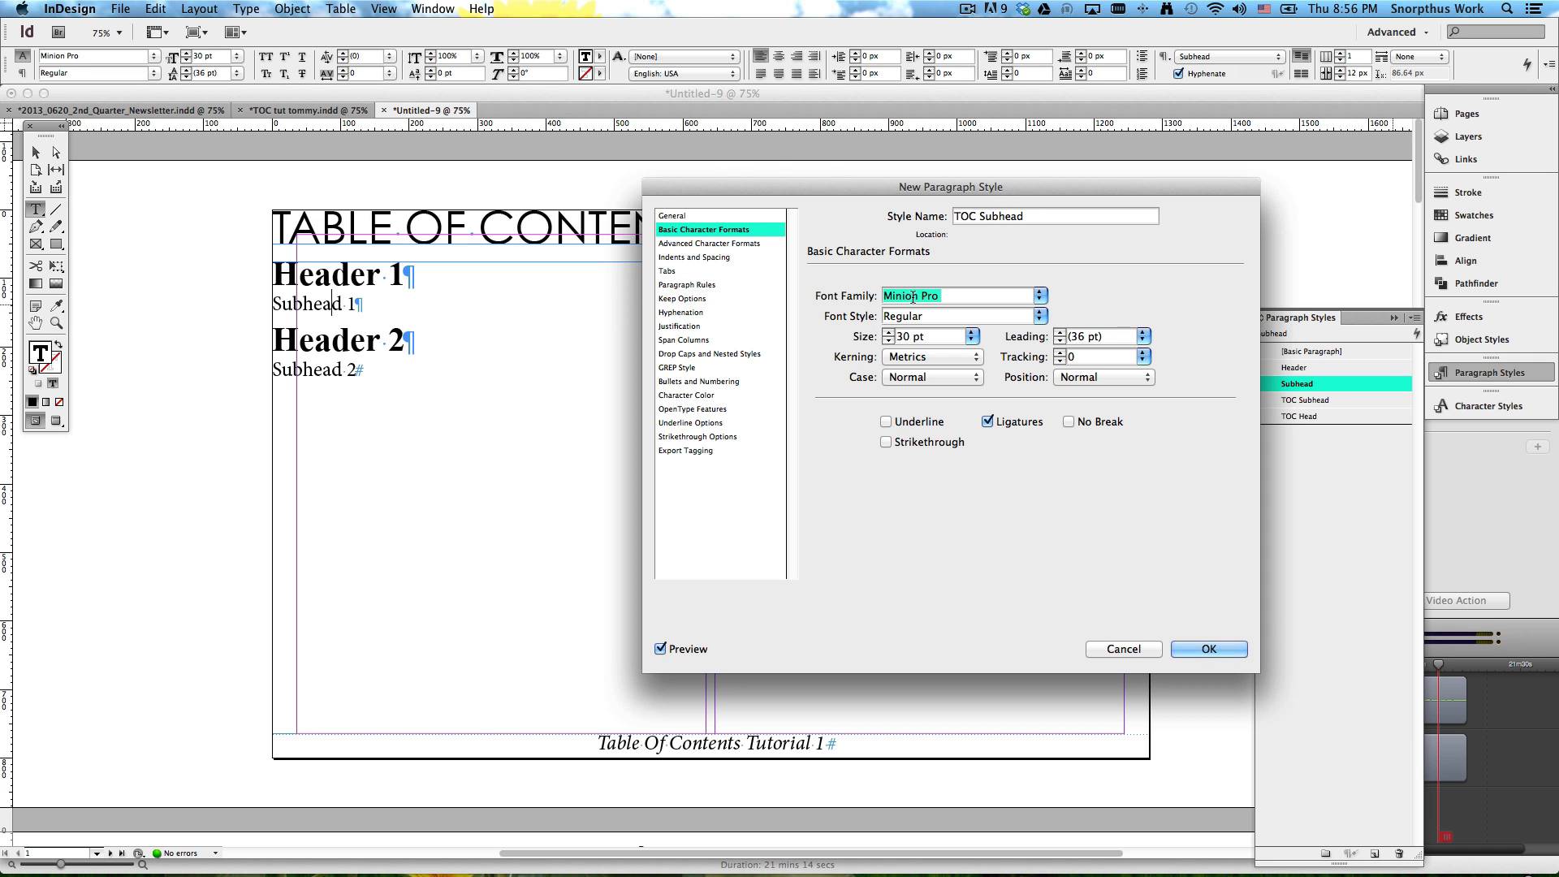
text(Times New Roman)
key(Tab)
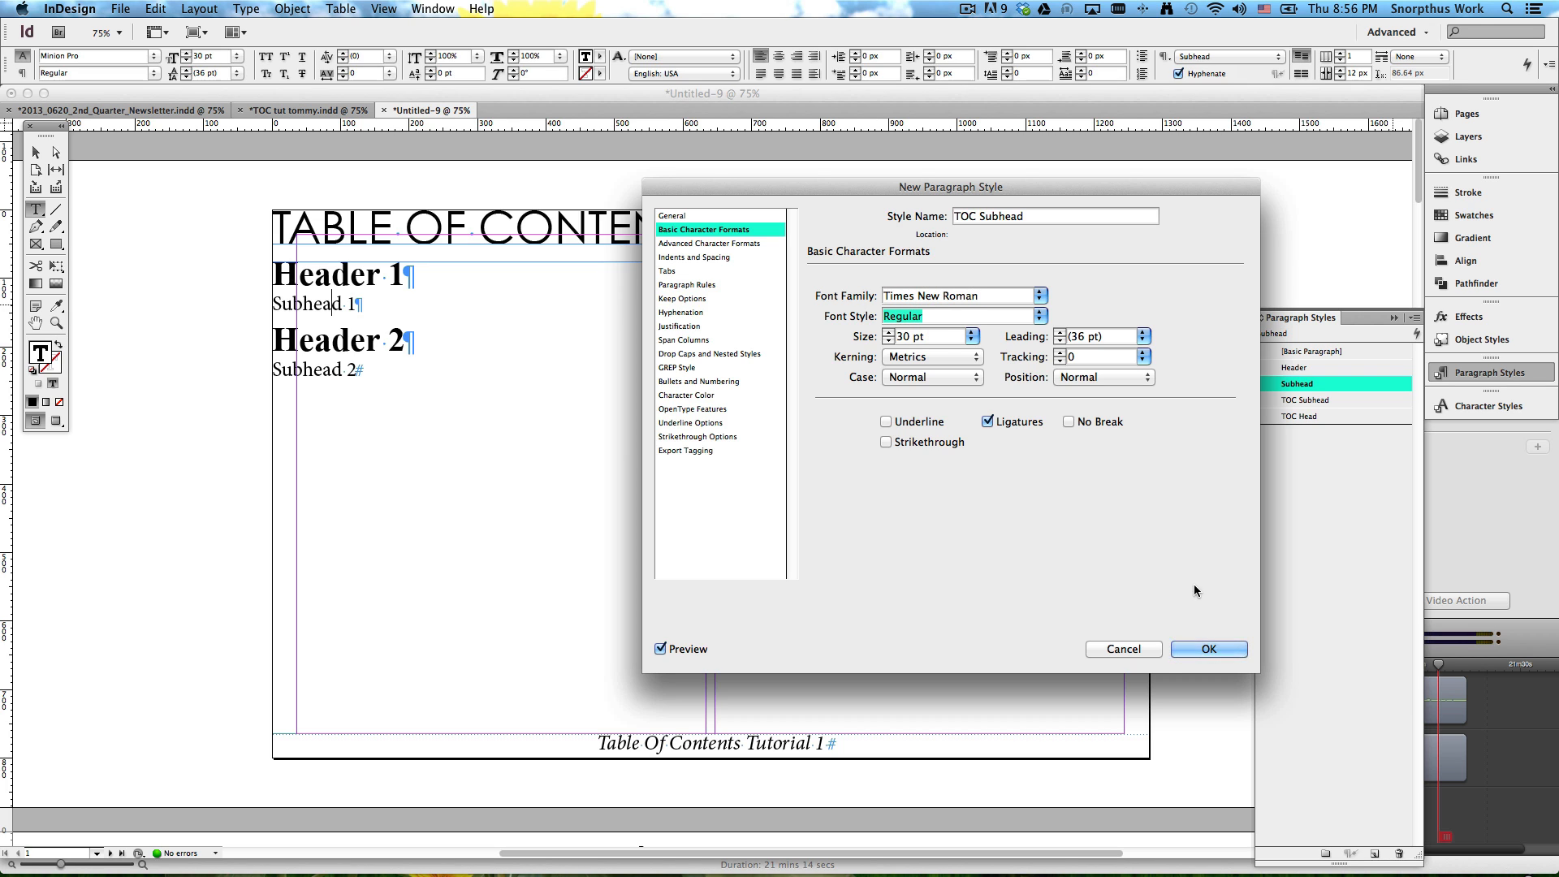
triple_click(908, 334)
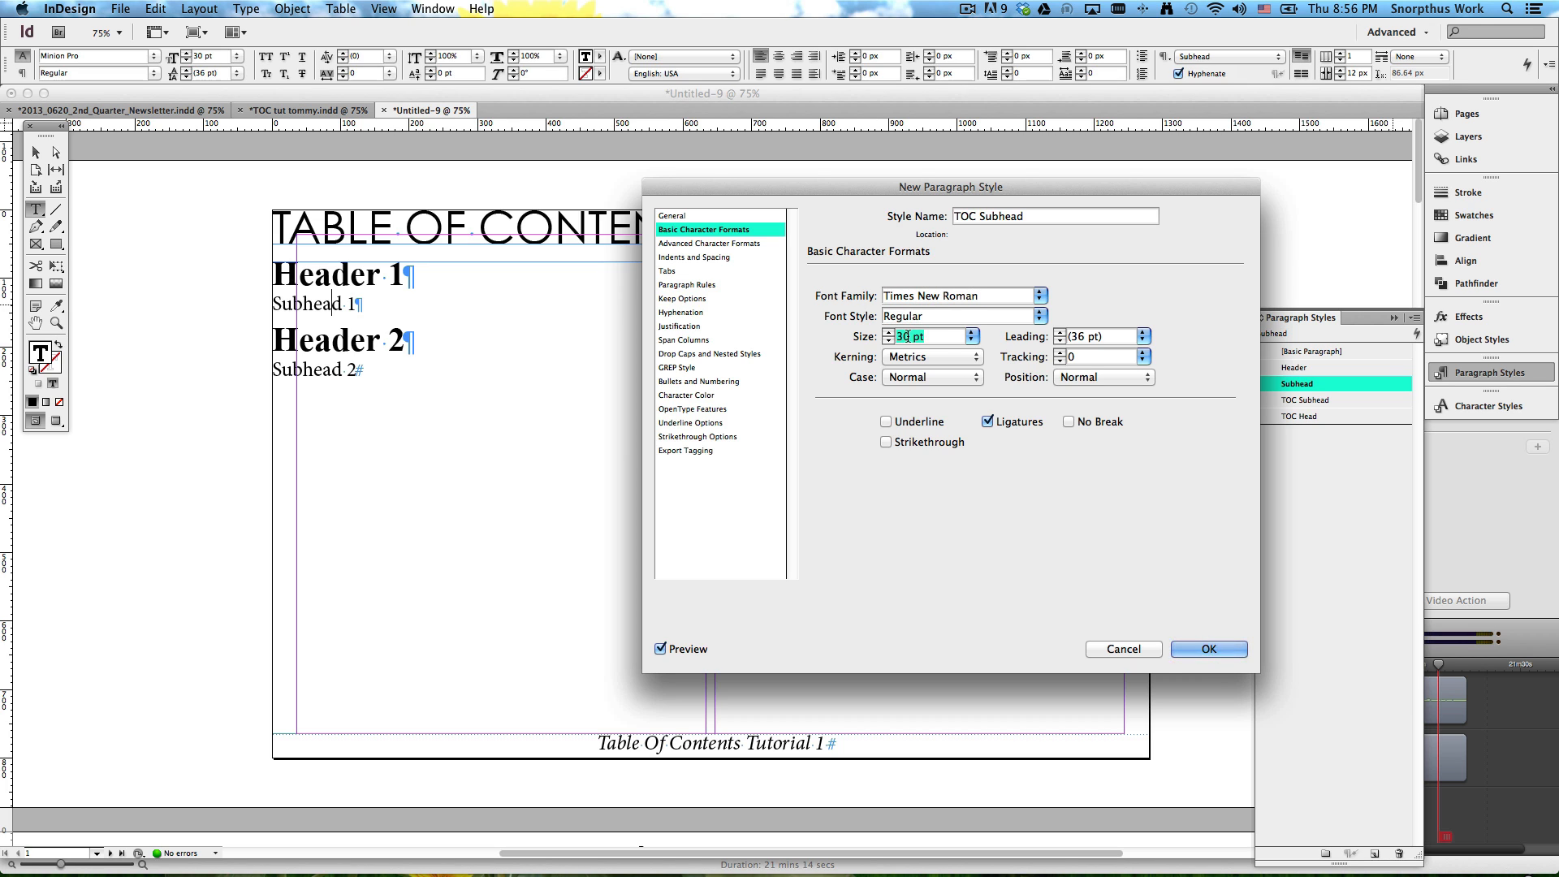
text(22)
click(1199, 647)
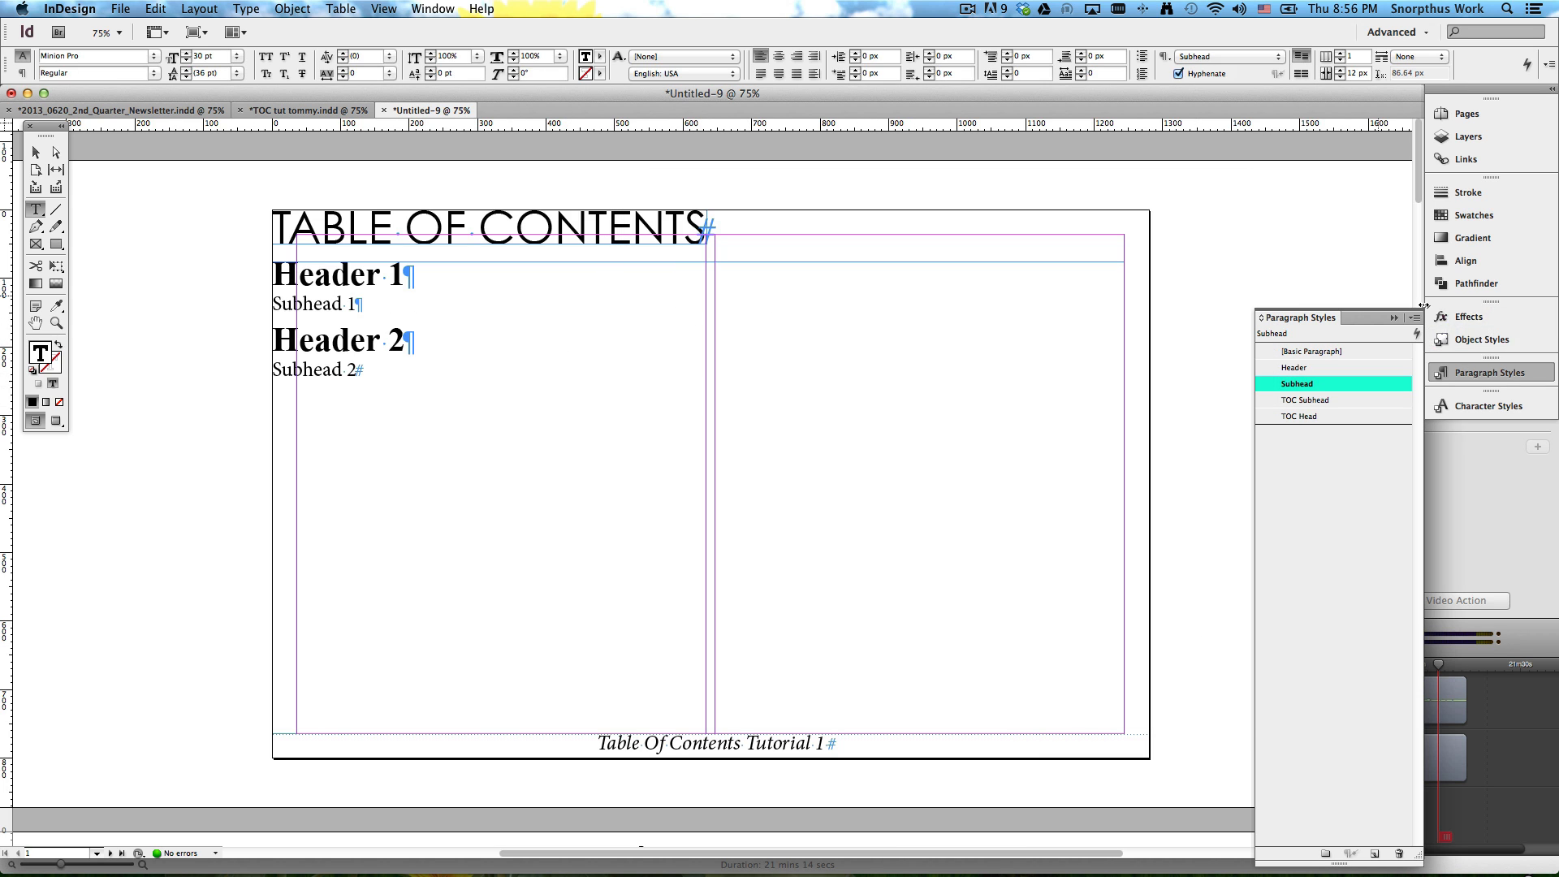
Step: Apply the TOC Subhead style to the Subhead 1 and Subhead 2 lines, and put TOC Head above TOC Subhead in the style list
click(314, 310)
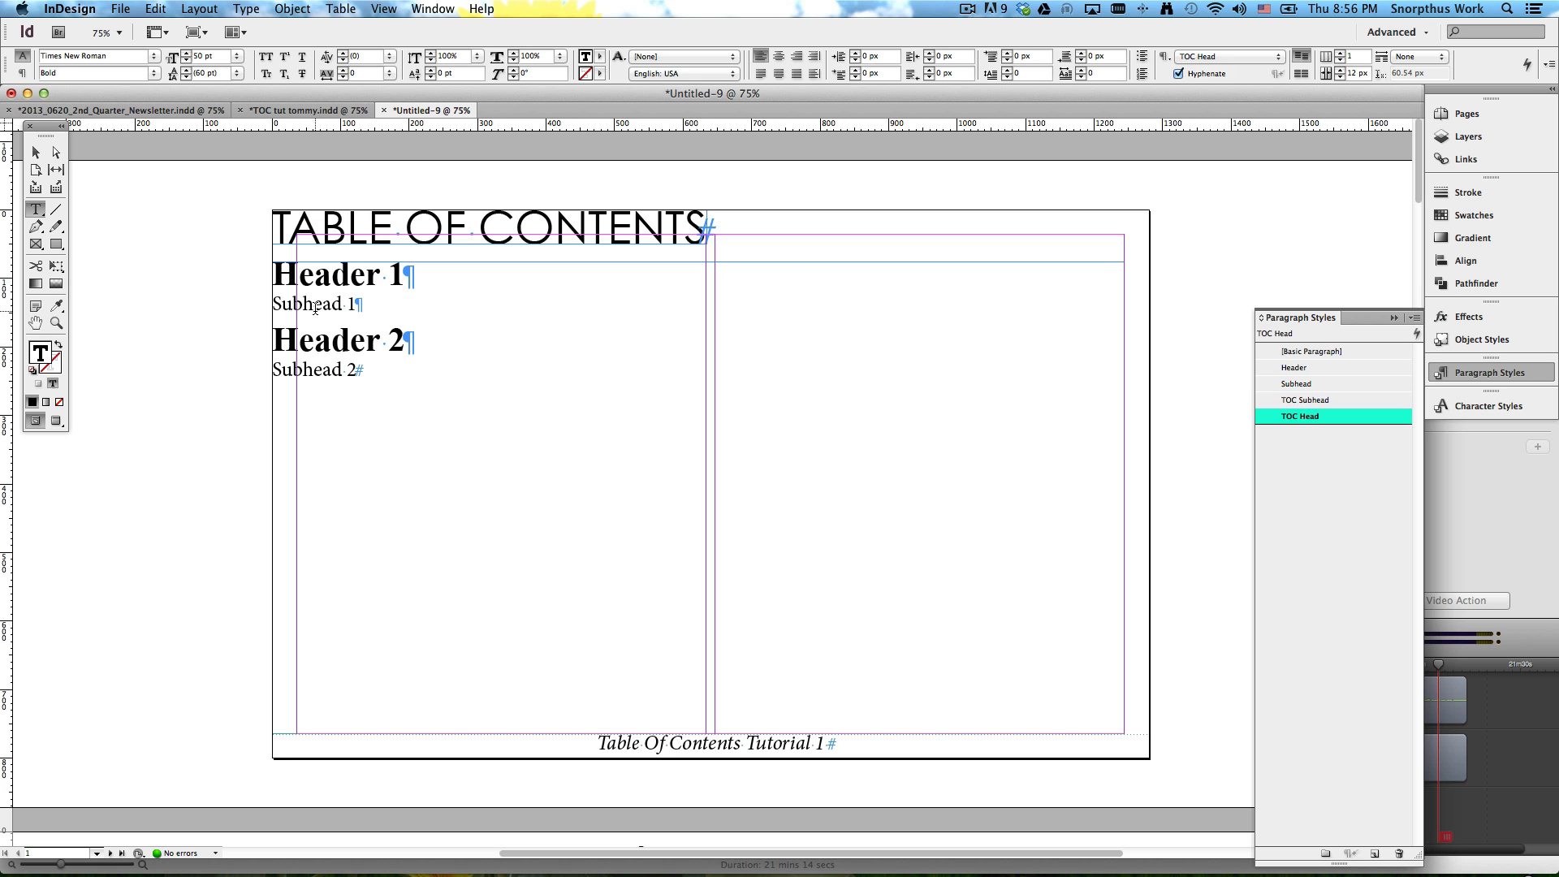
click(1332, 400)
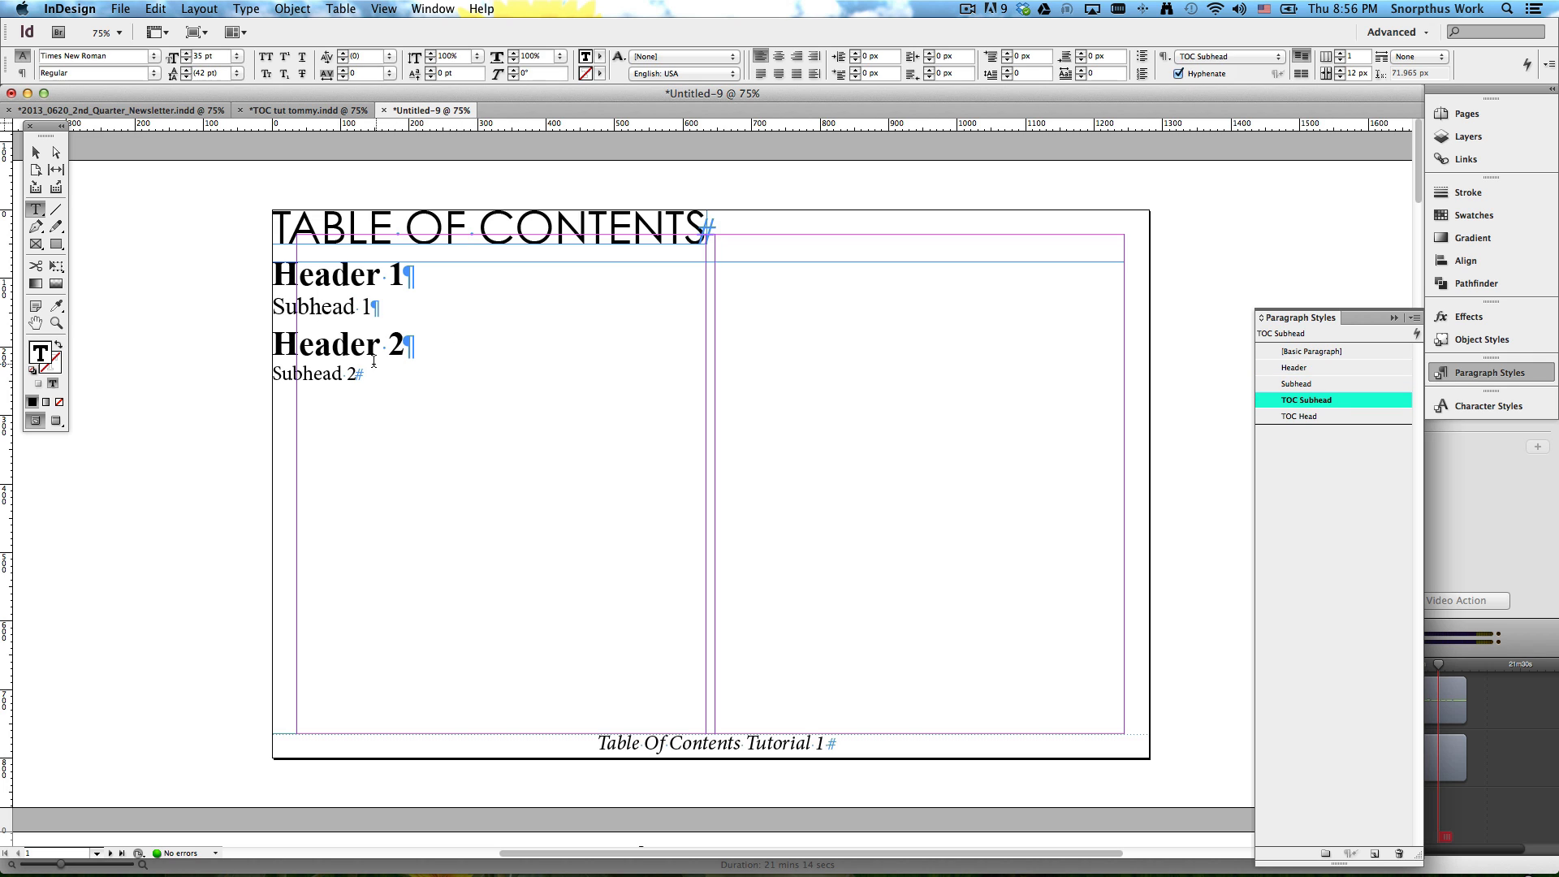
click(329, 369)
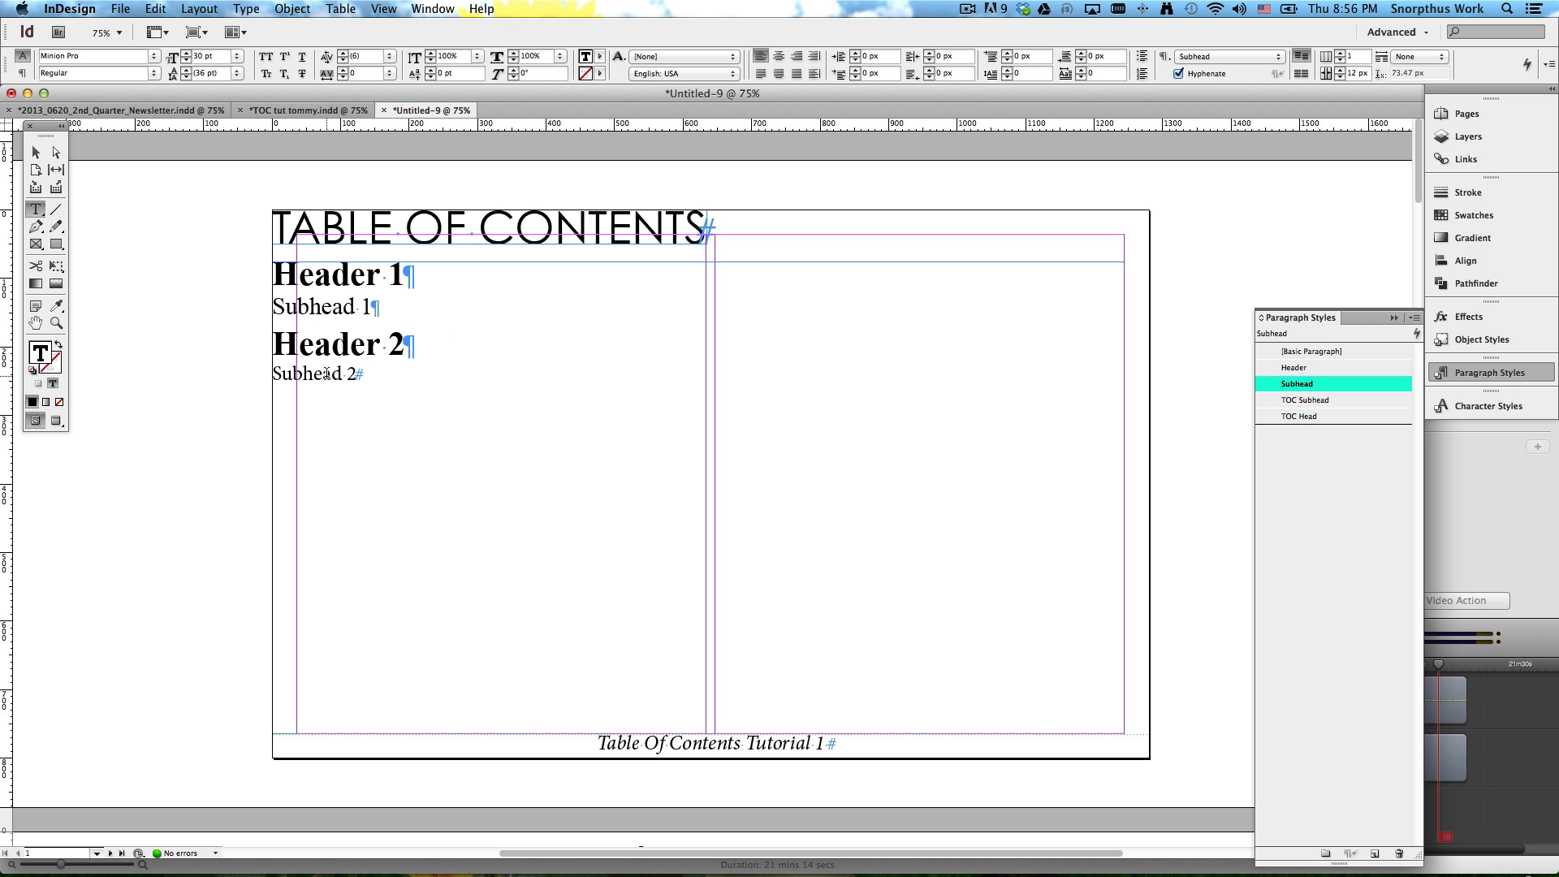
click(1315, 407)
drag(1304, 415, 1306, 396)
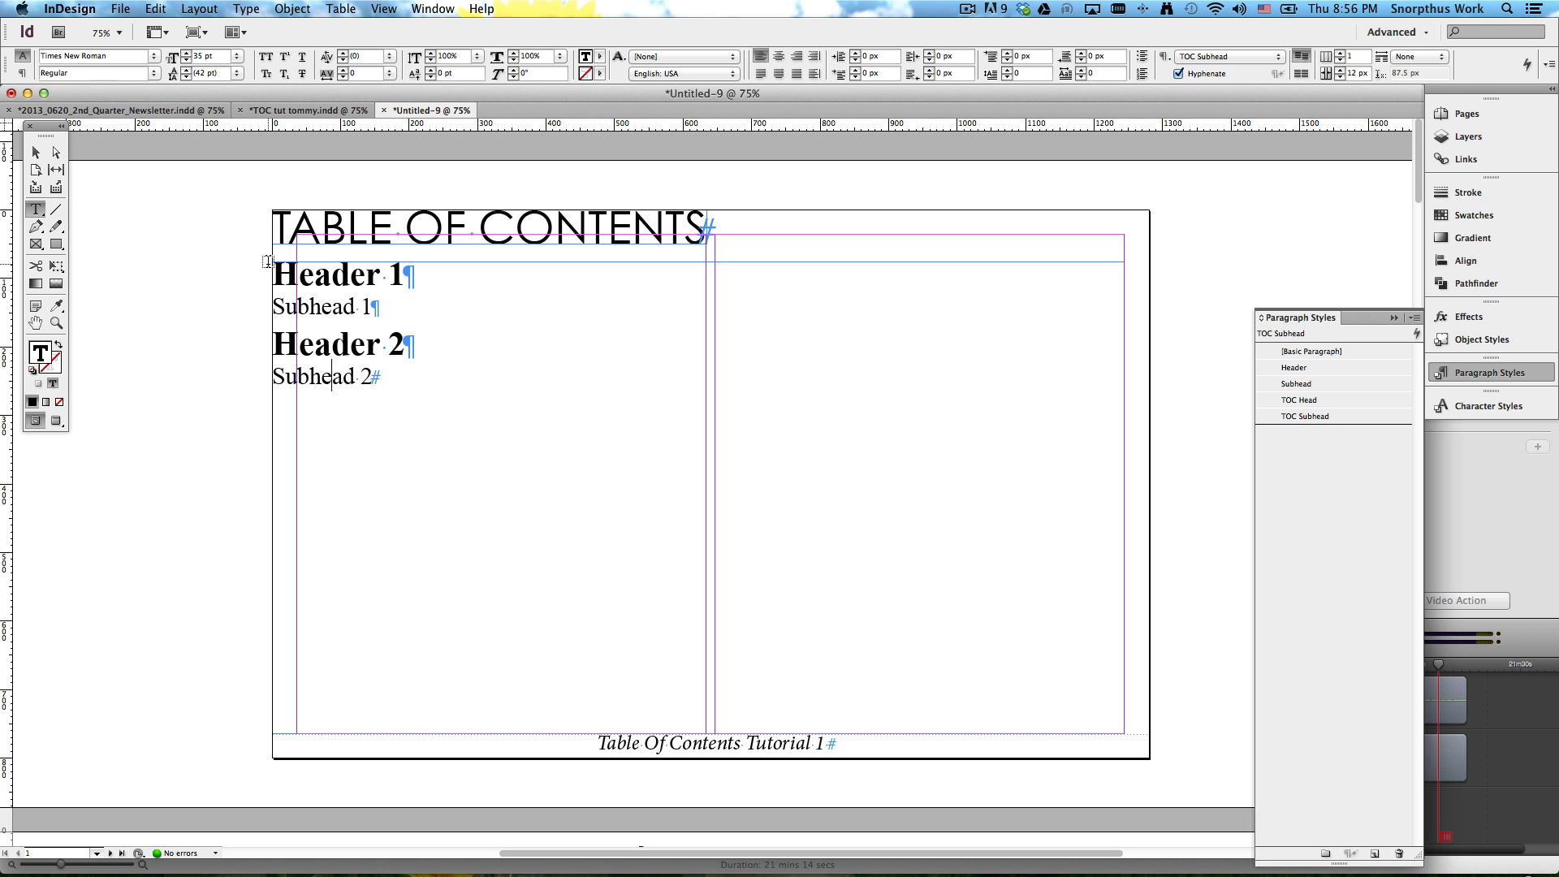
scroll(463, 312, down, 12)
scroll(463, 312, up, 7)
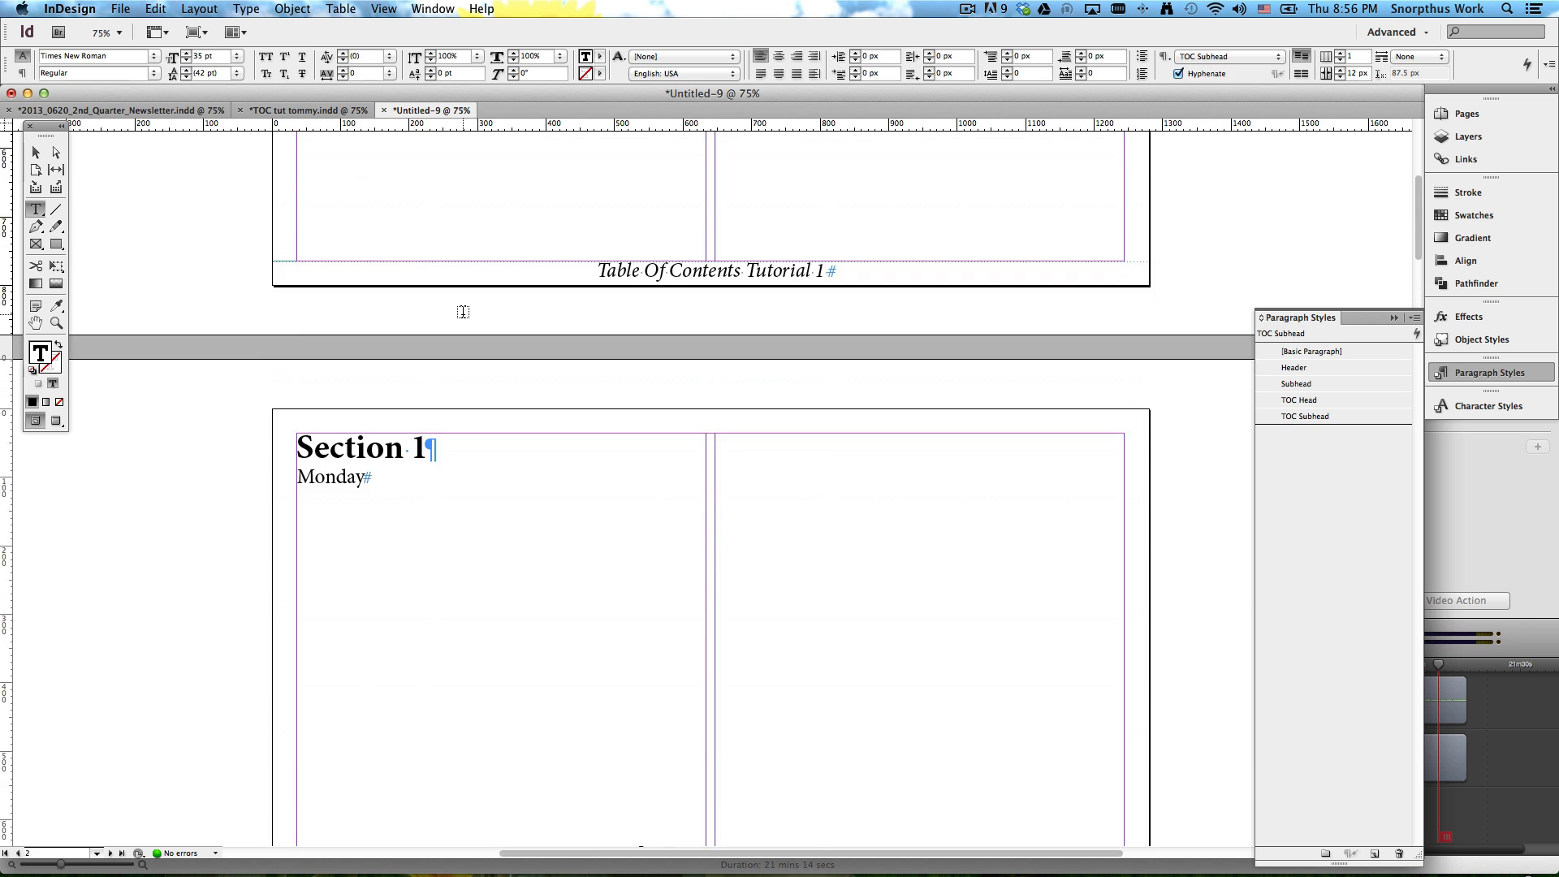
text(W)
key(Up)
key(Up)
key(Up)
key(Up)
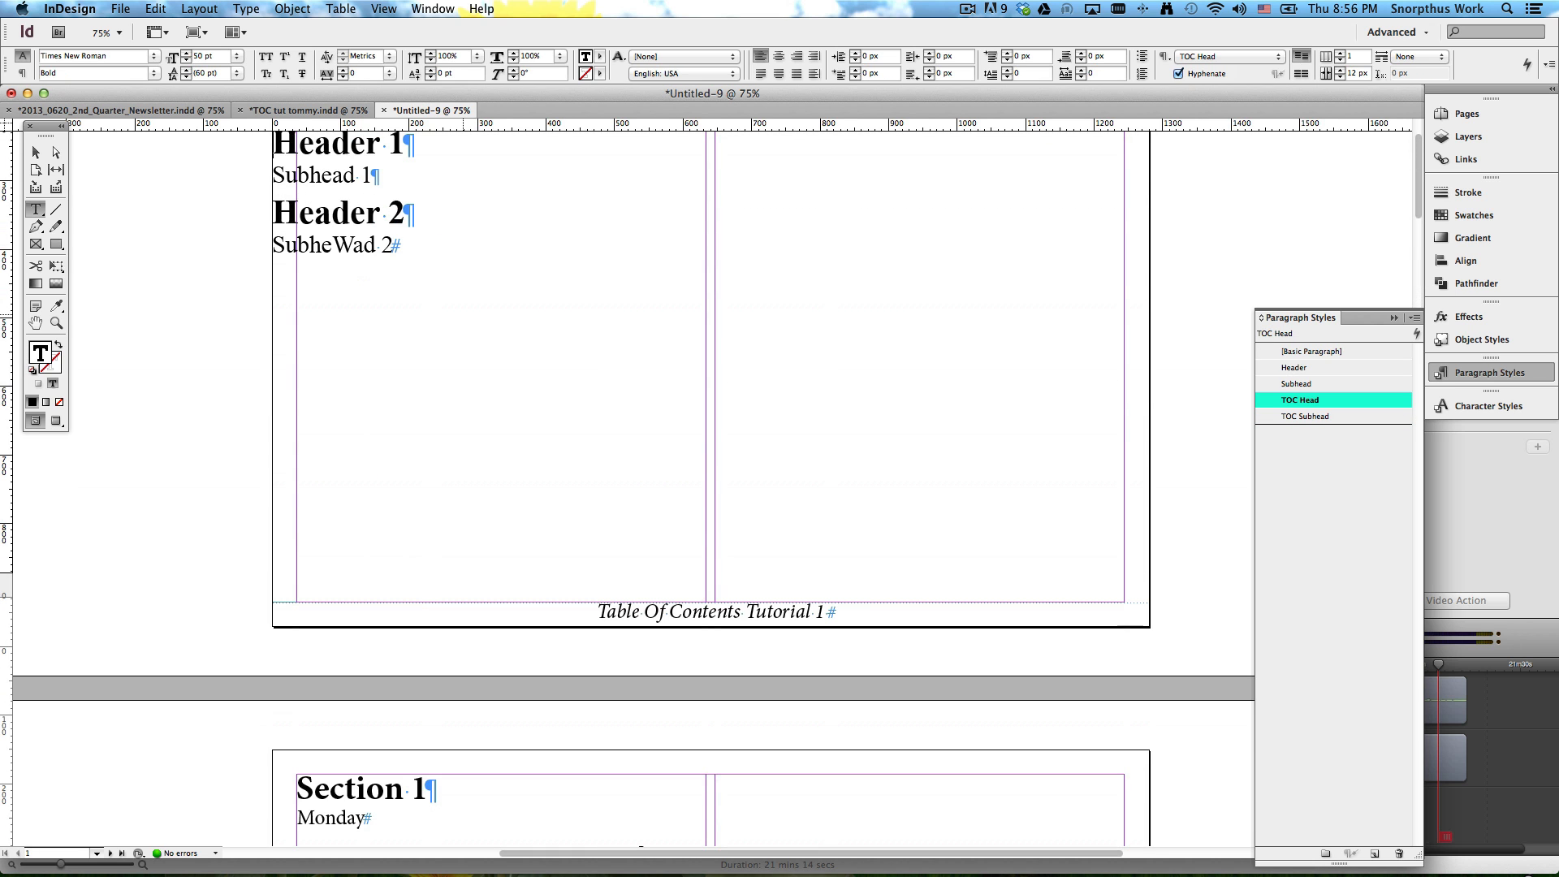
scroll(463, 314, up, 4)
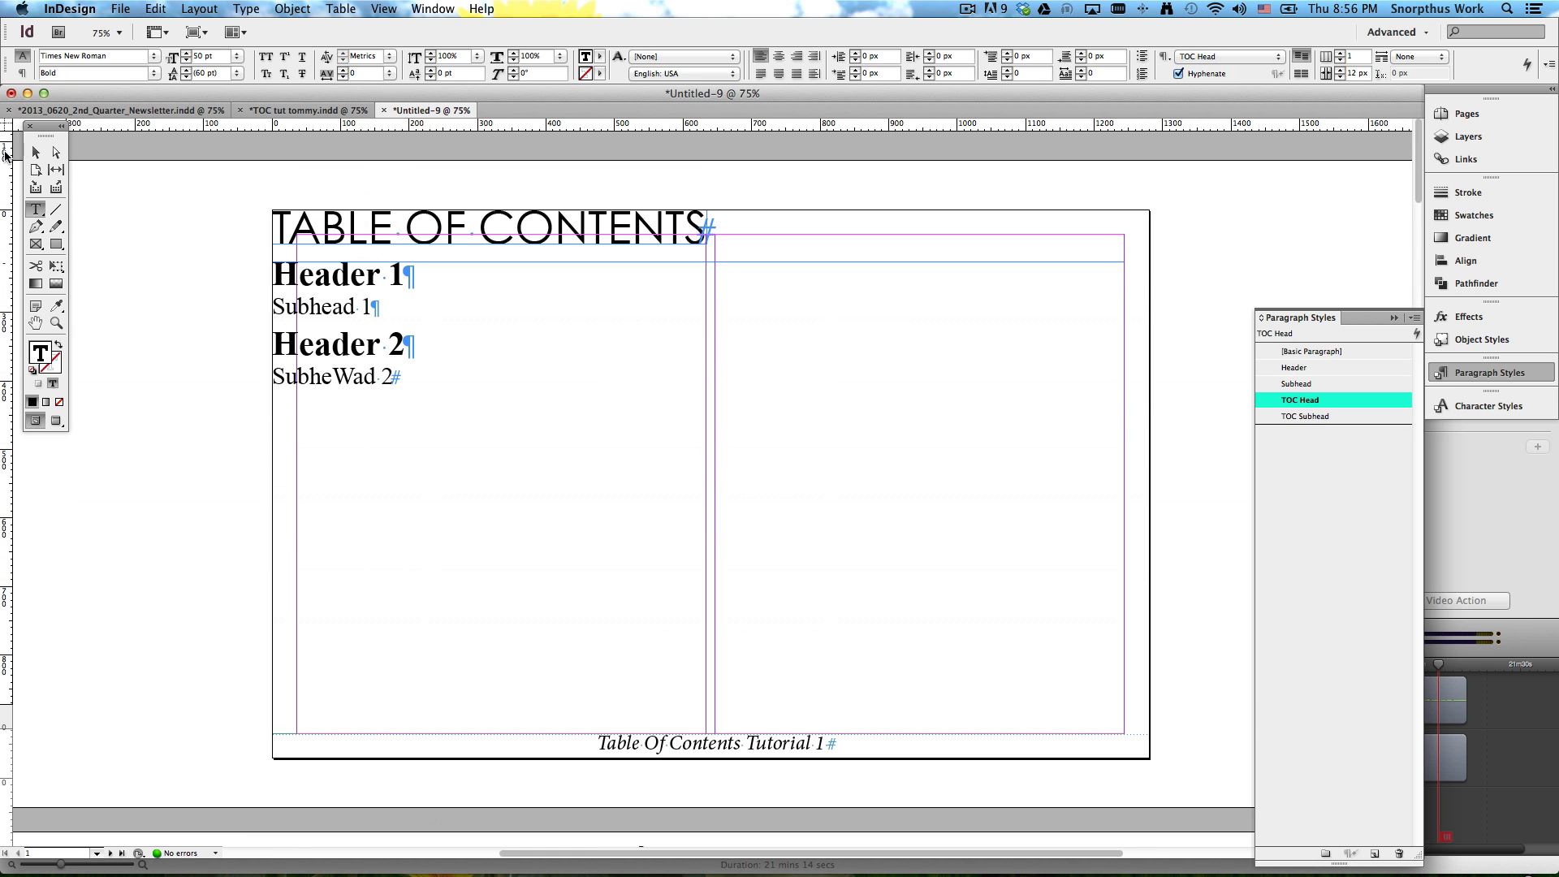
Step: Move the sample header and subhead text frame partly off the page's left side, to about X -418 px, Y 90 px
click(36, 151)
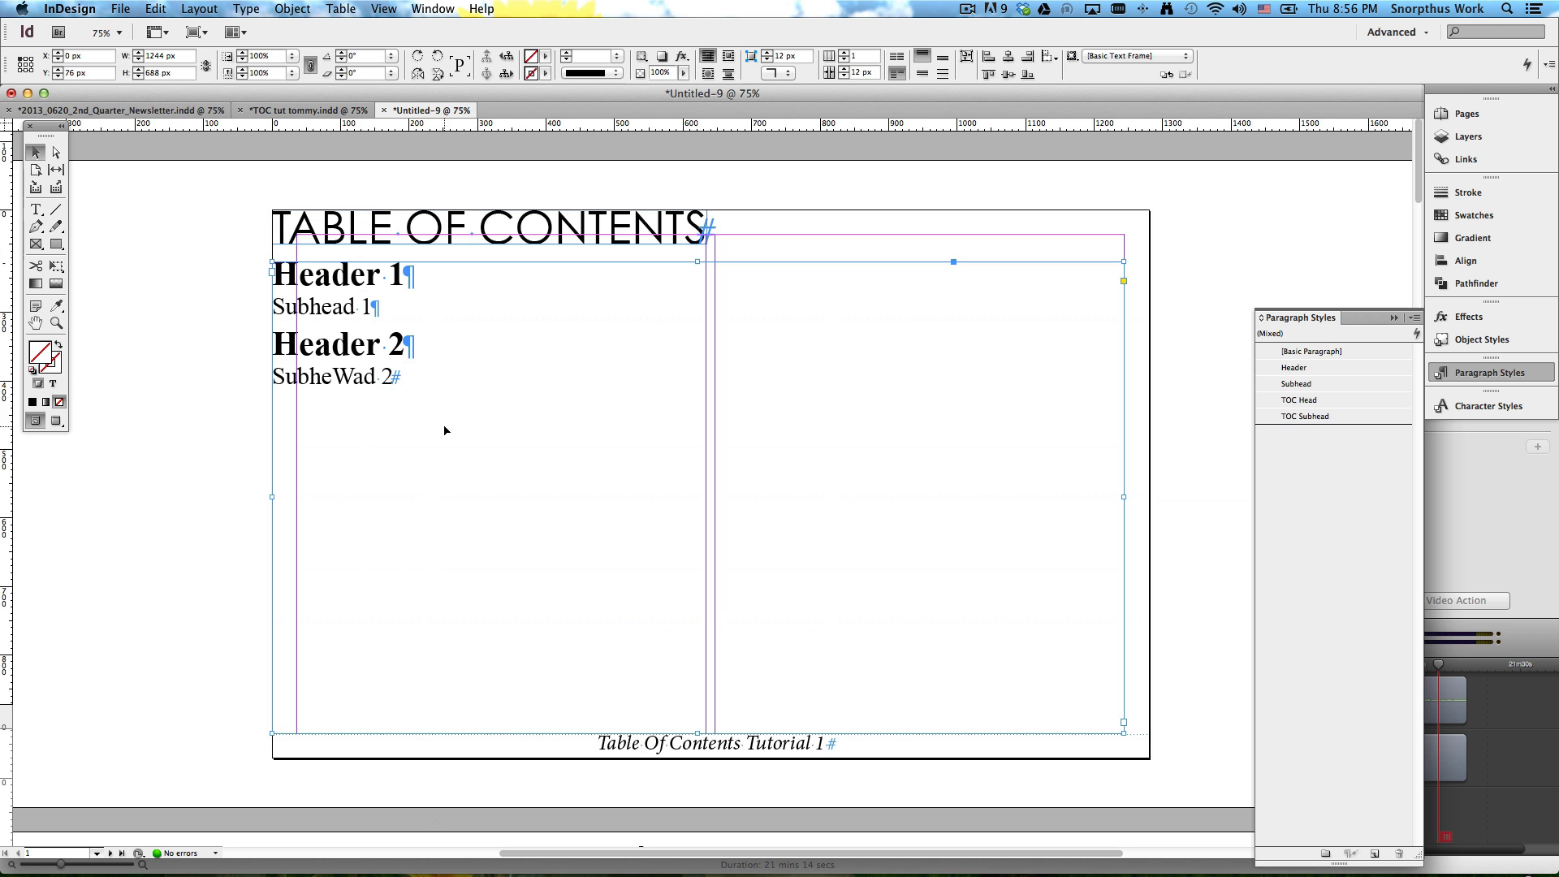
double_click(332, 376)
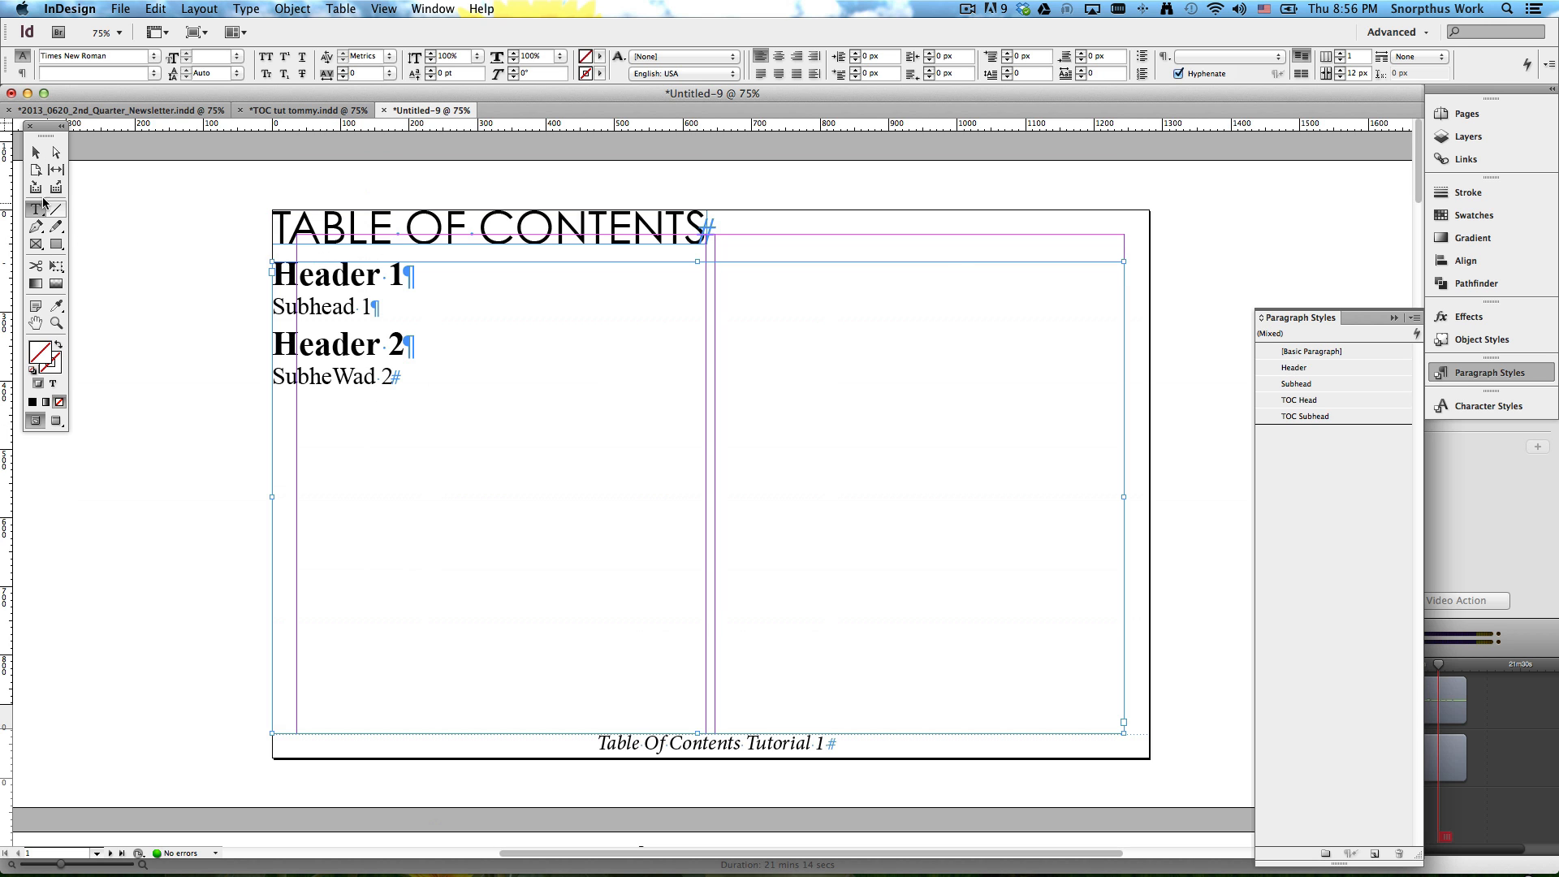
click(39, 156)
drag(181, 351, 384, 398)
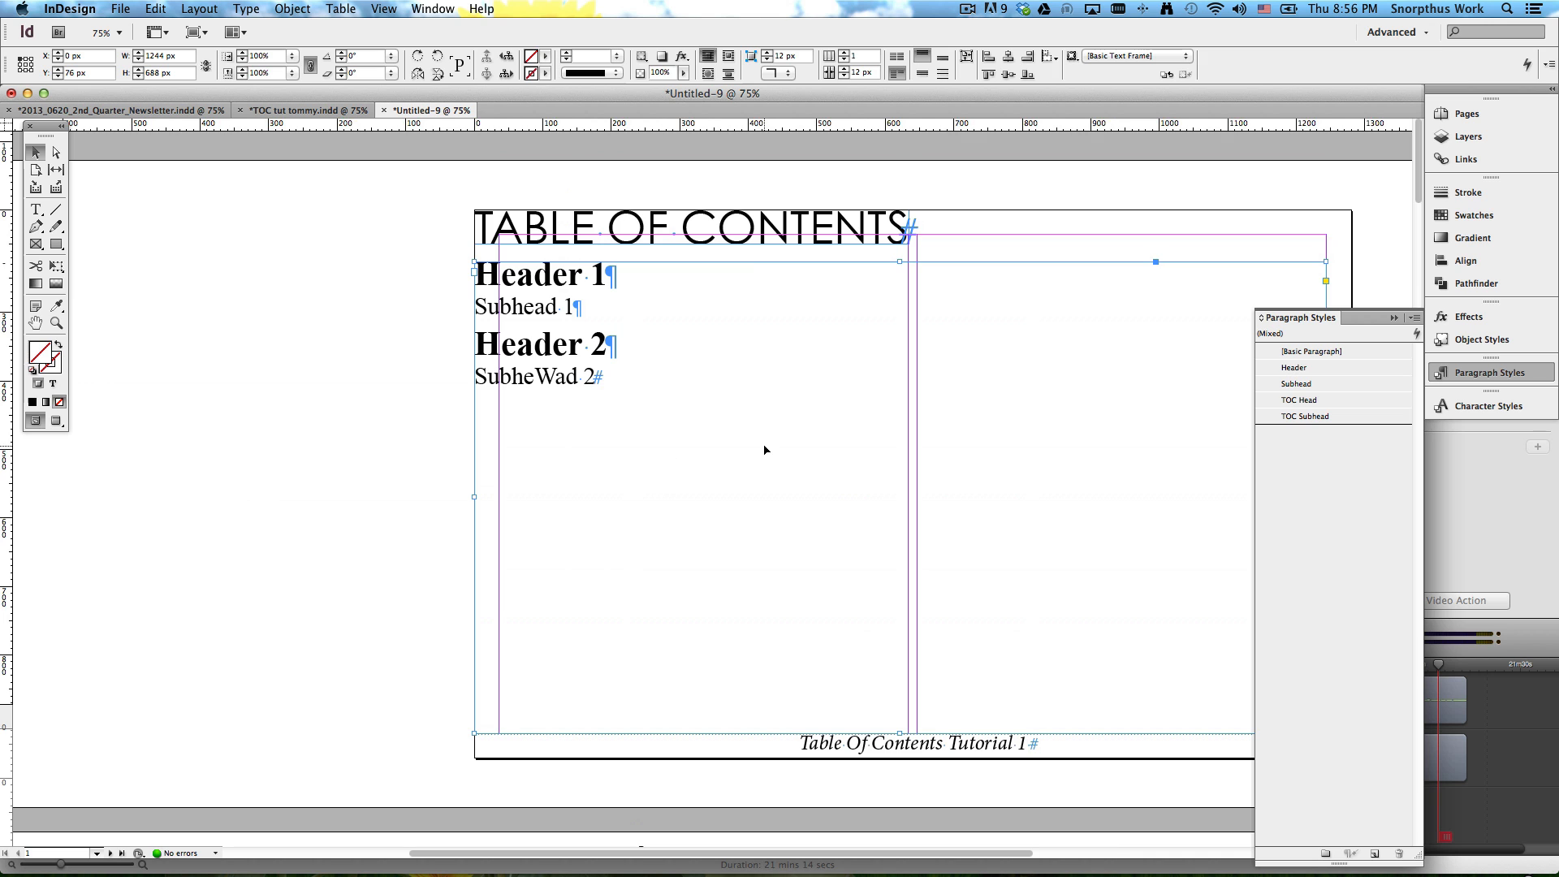
click(356, 399)
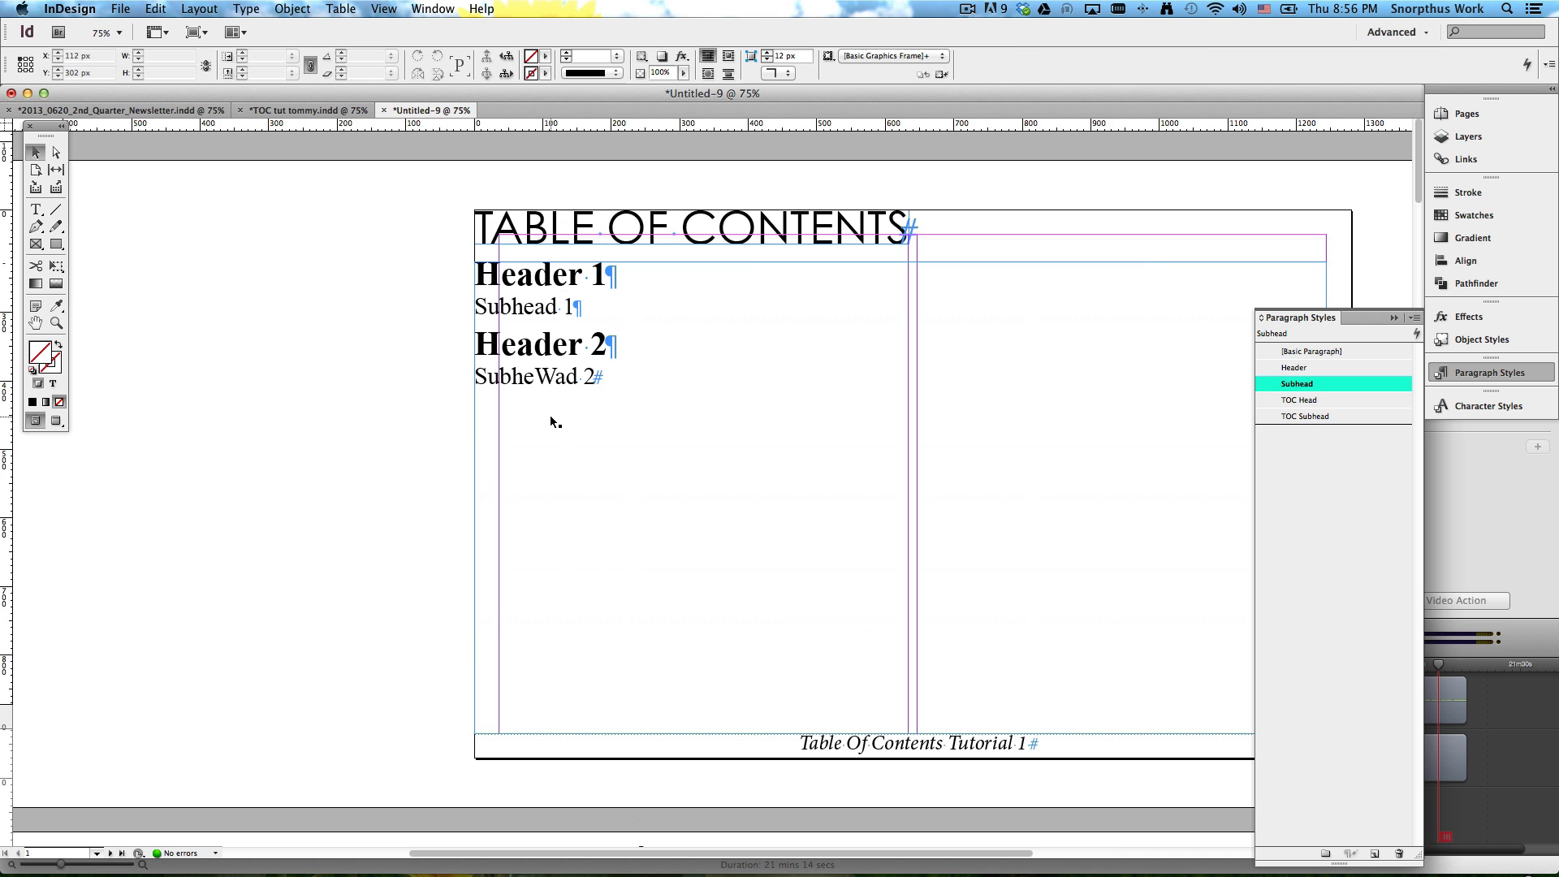
click(552, 416)
drag(815, 395, 461, 402)
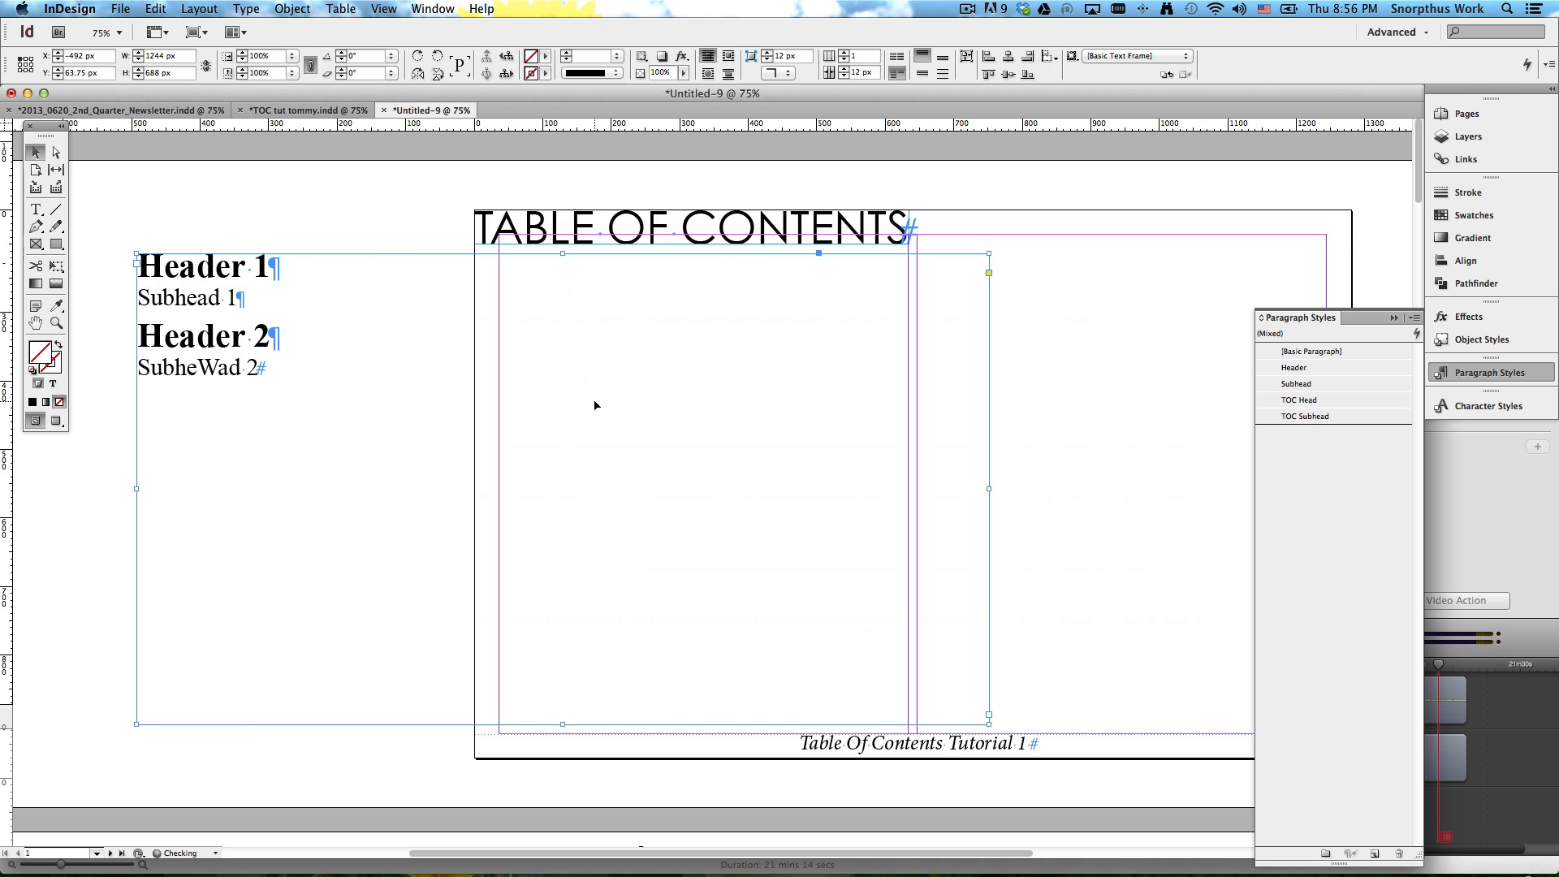
drag(594, 405, 645, 423)
Step: Fit the sample text frame's height to its content and narrow it to about 264 px wide
right_click(625, 409)
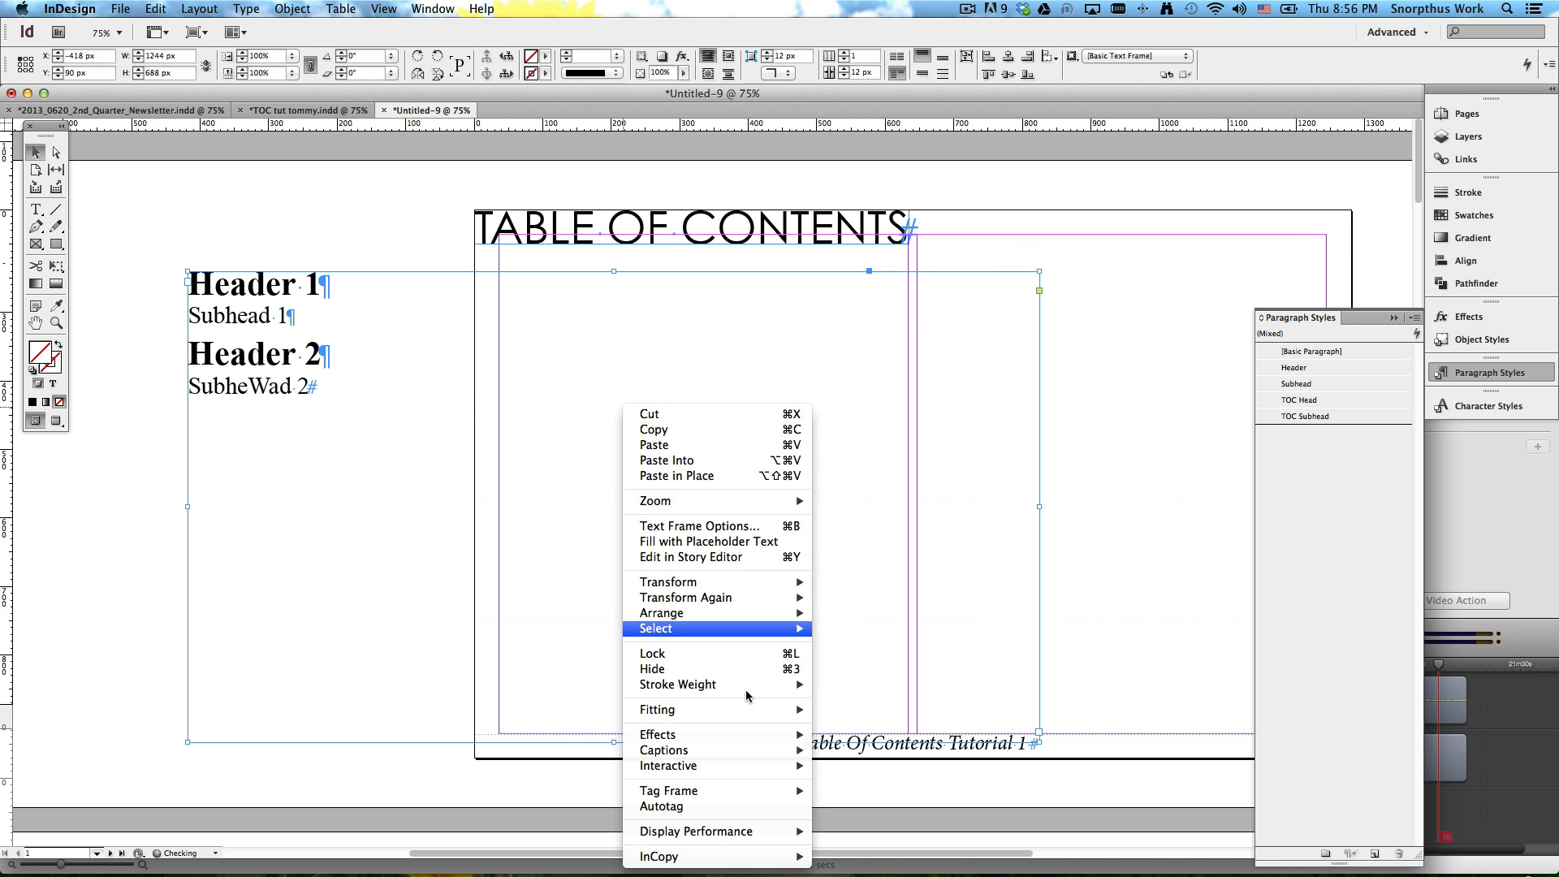
mouse_move(731, 709)
click(883, 709)
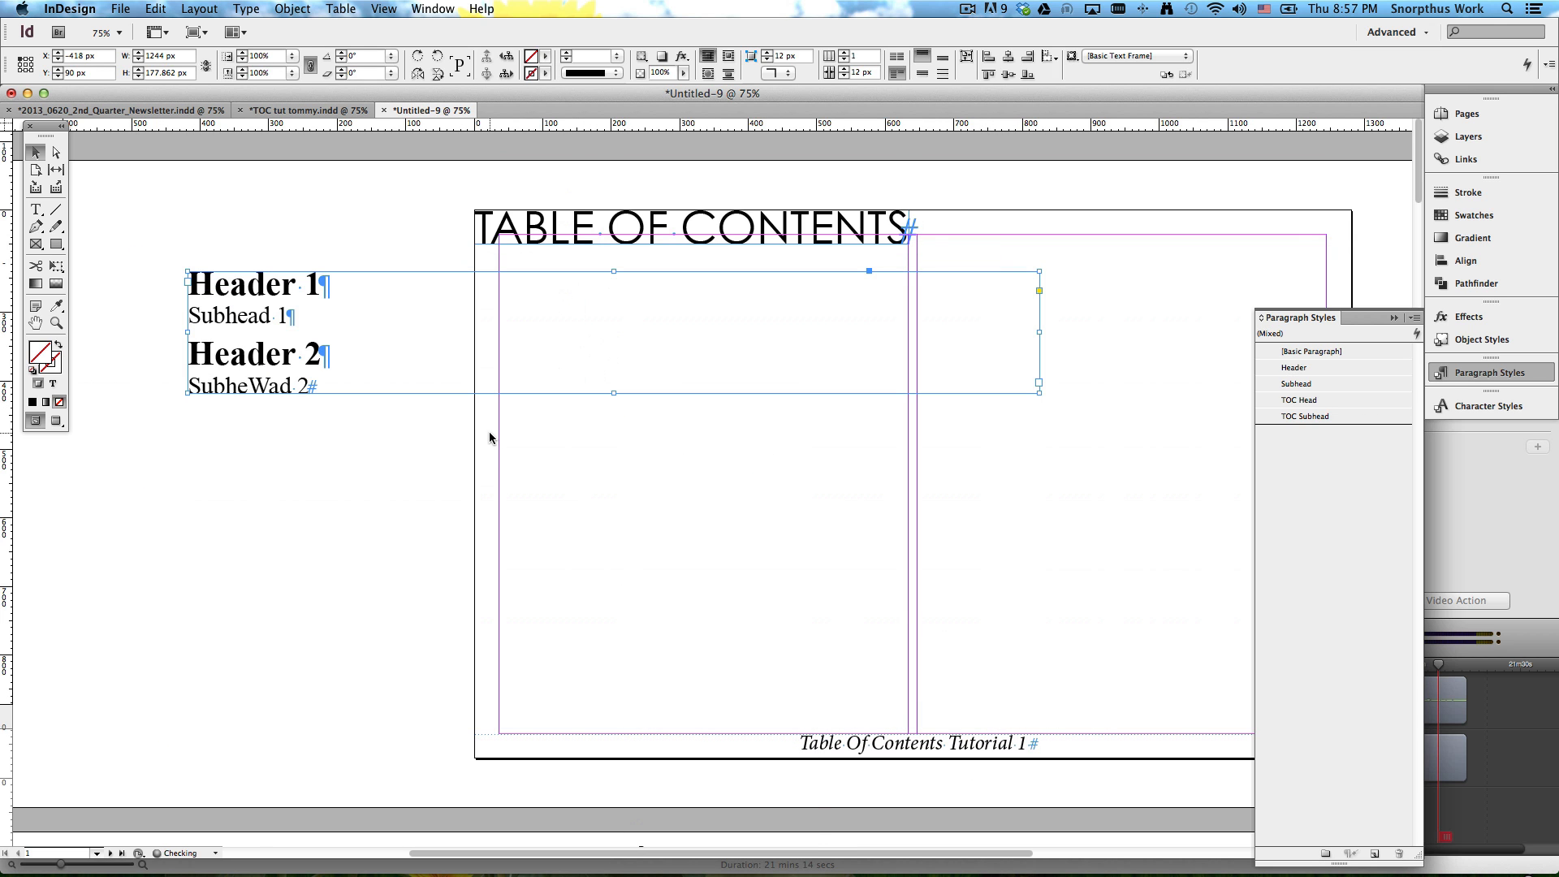
drag(1038, 332, 283, 349)
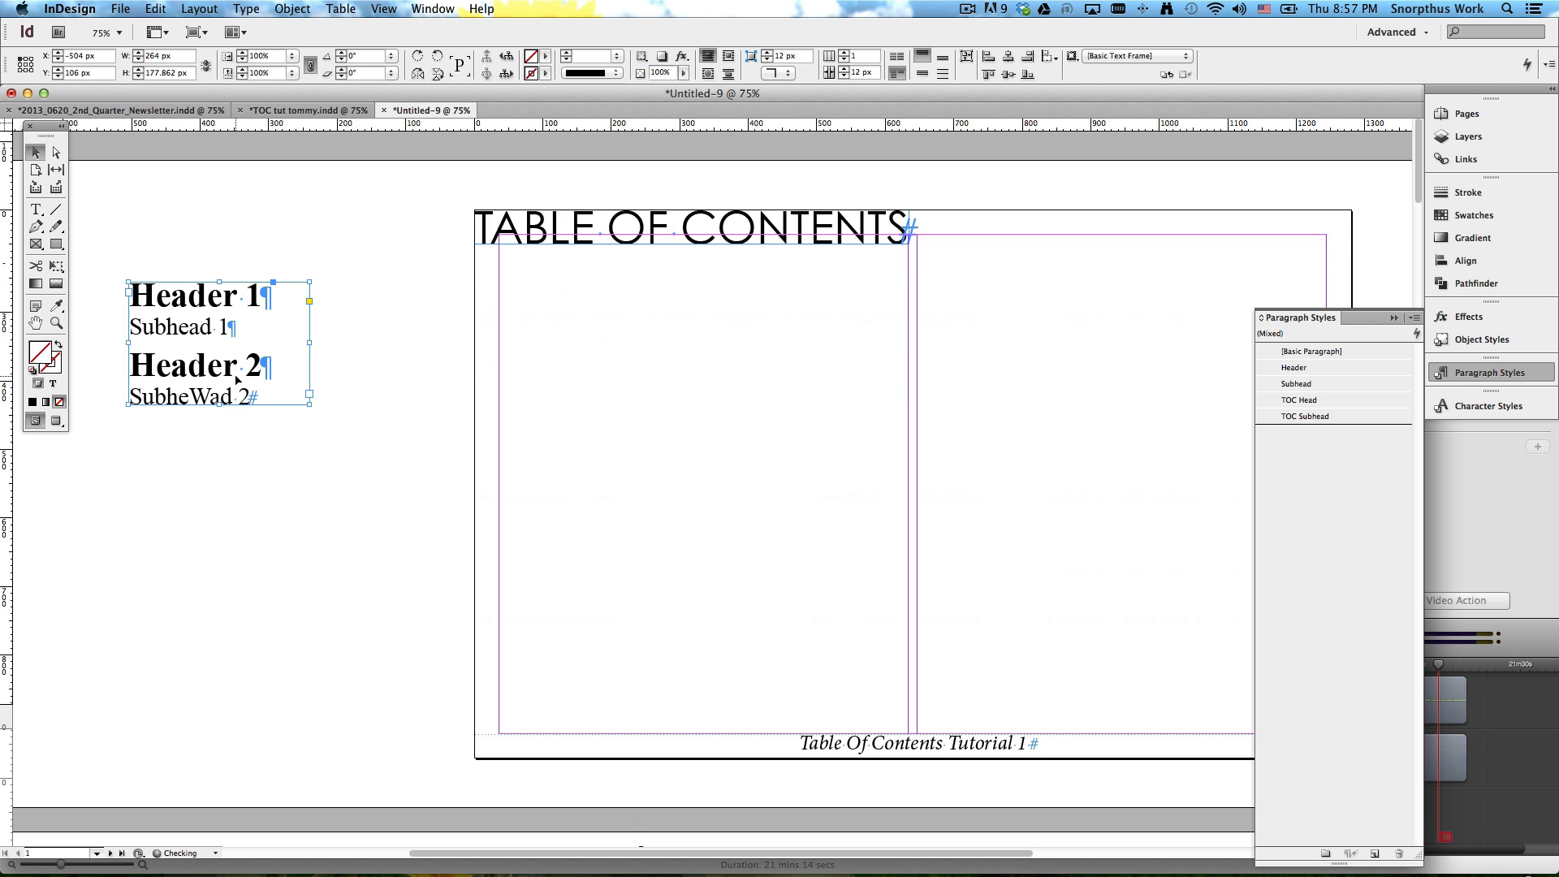
Step: Place the sample text frame on the pasteboard left of the page at about X -466 px, Y 102 px, and deselect it
drag(532, 481, 499, 472)
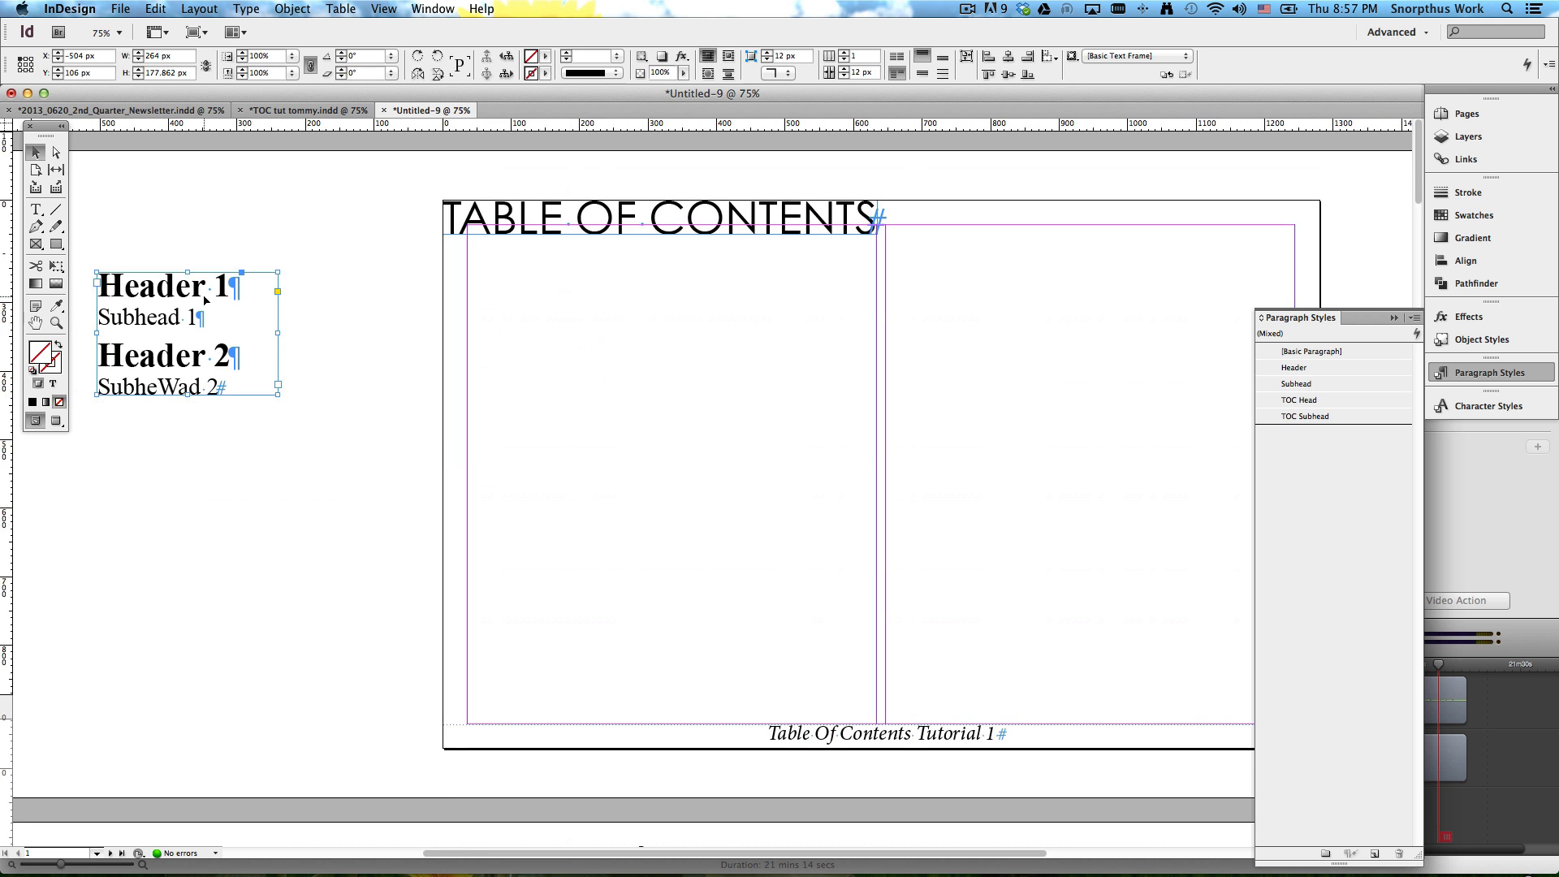
drag(214, 328, 281, 336)
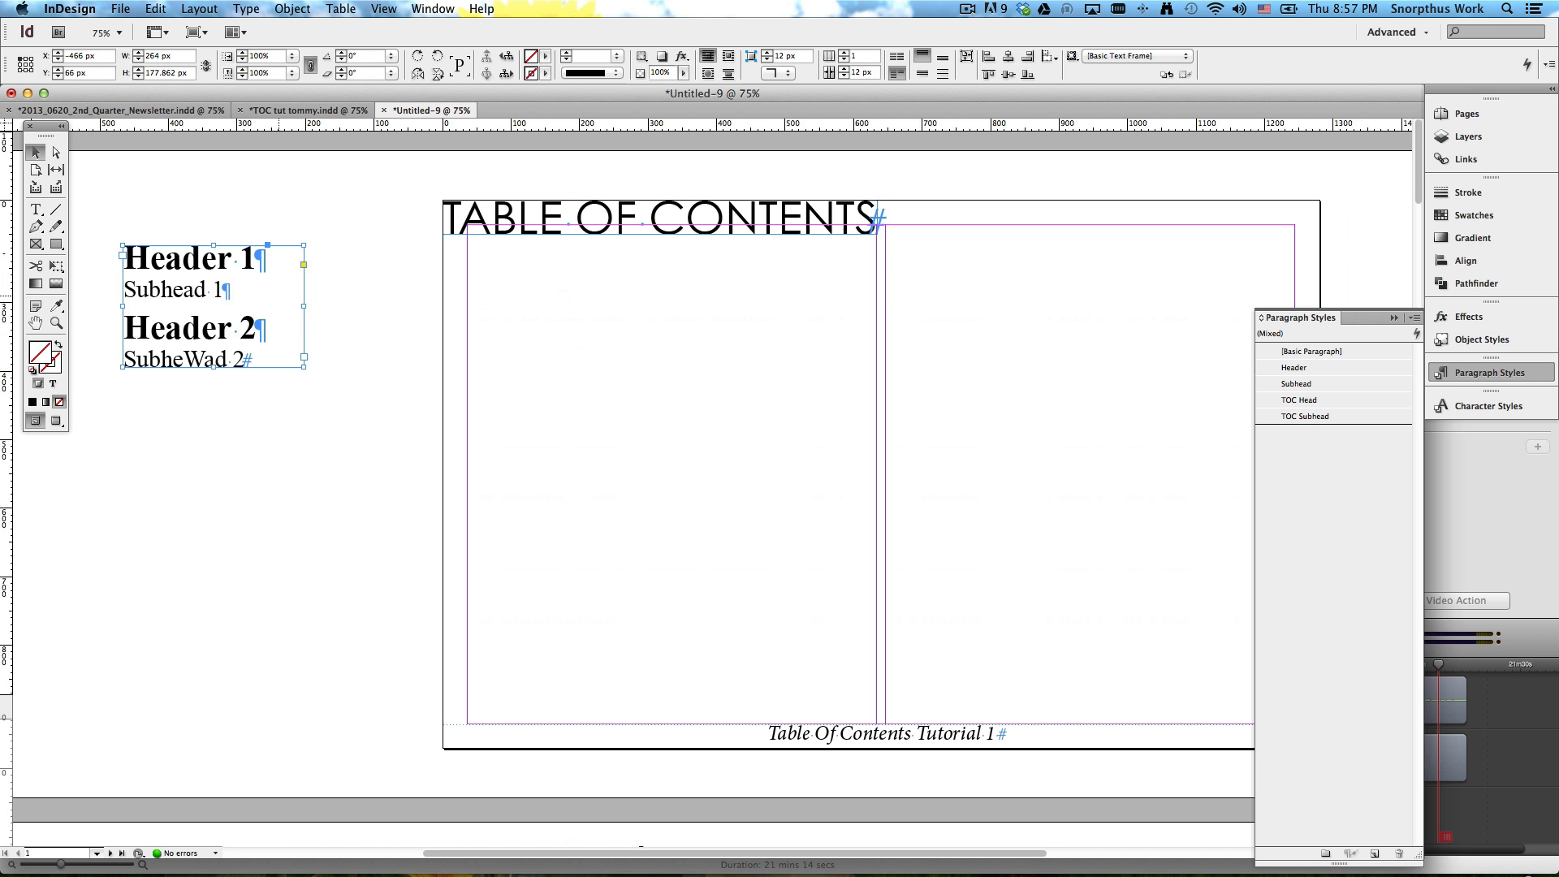
scroll(402, 375, right, 5)
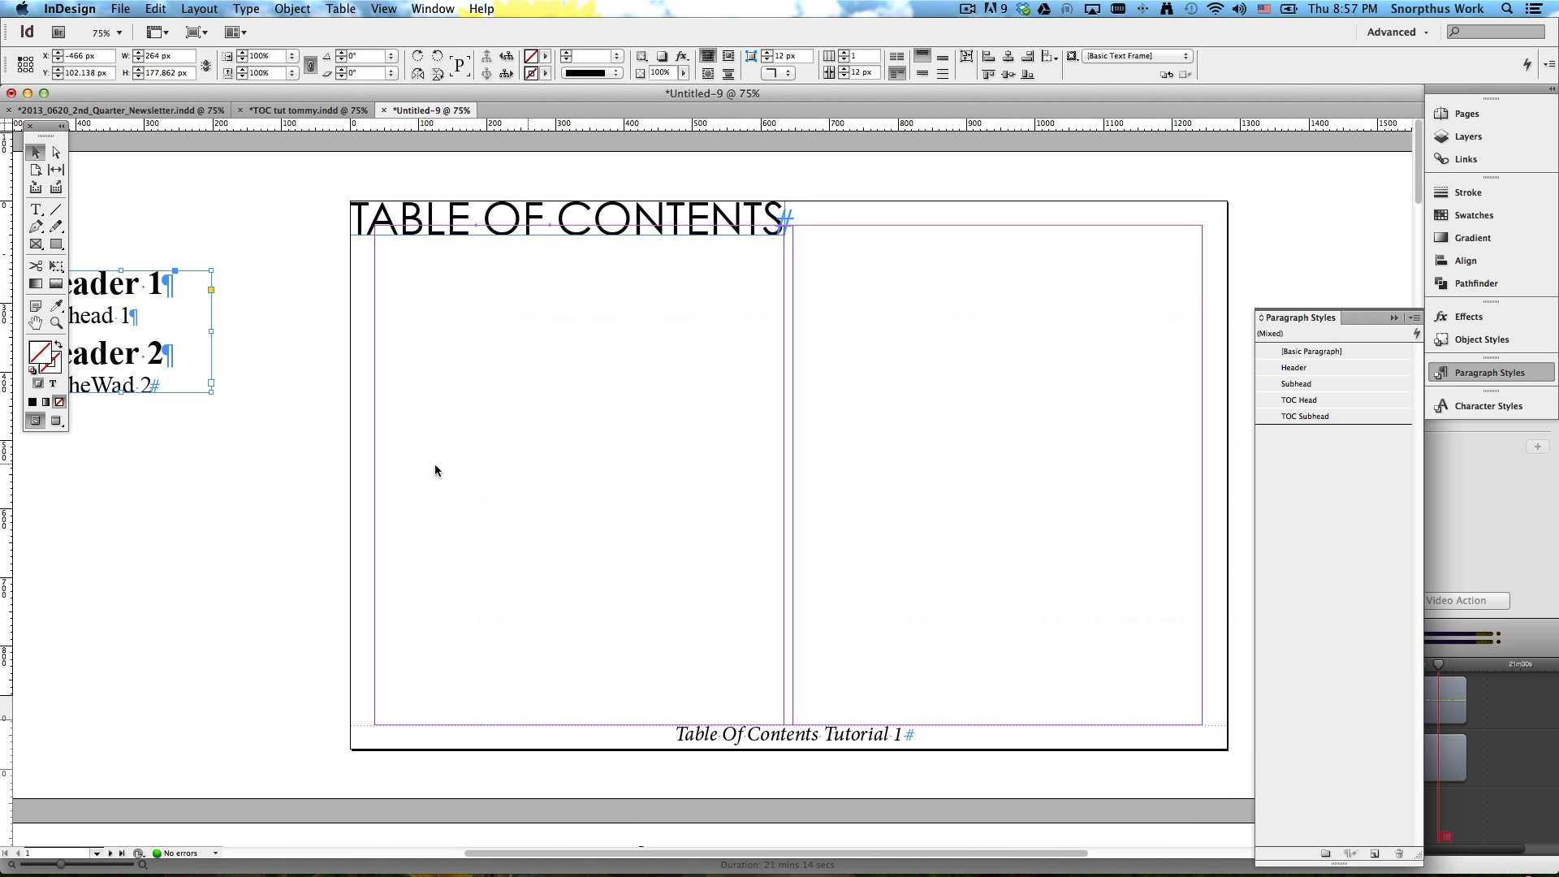
click(377, 270)
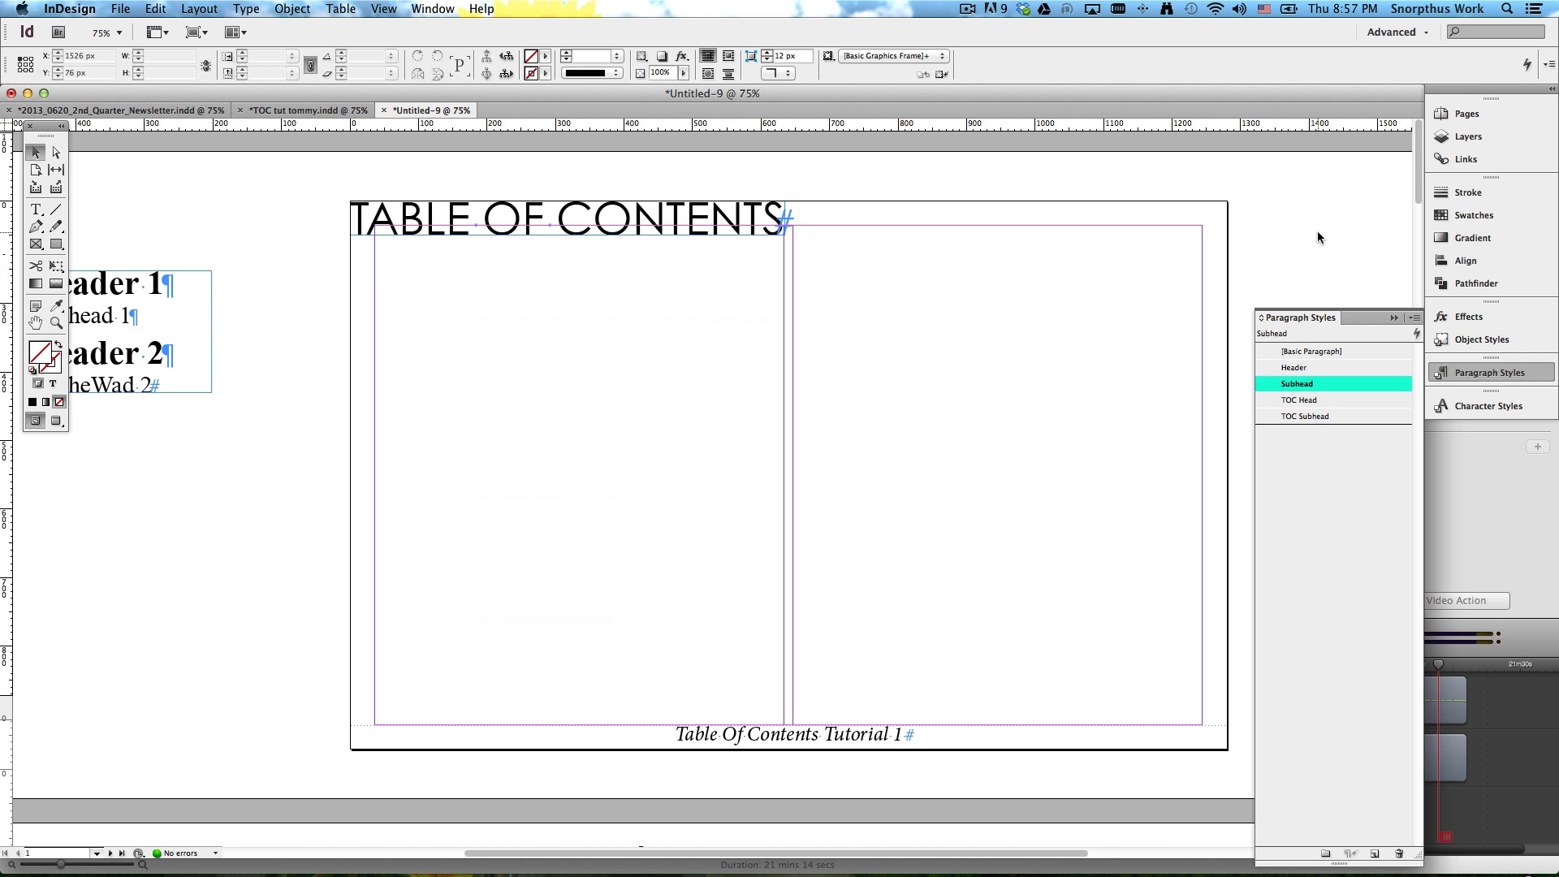
Step: Open the Table of Contents settings and keep the TOC style as [Default]
click(189, 8)
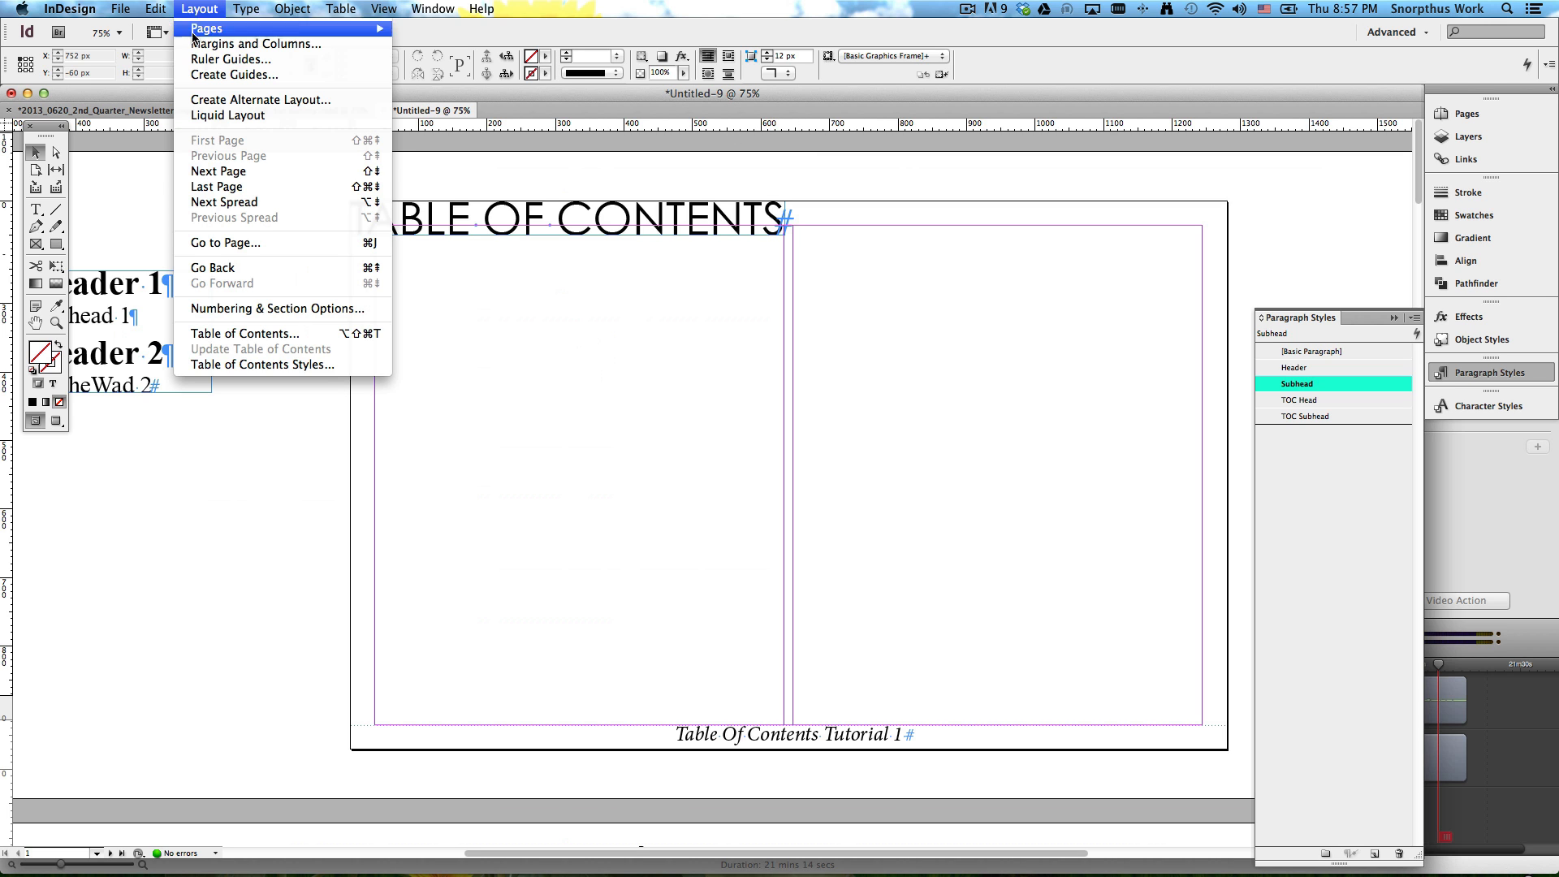
click(257, 336)
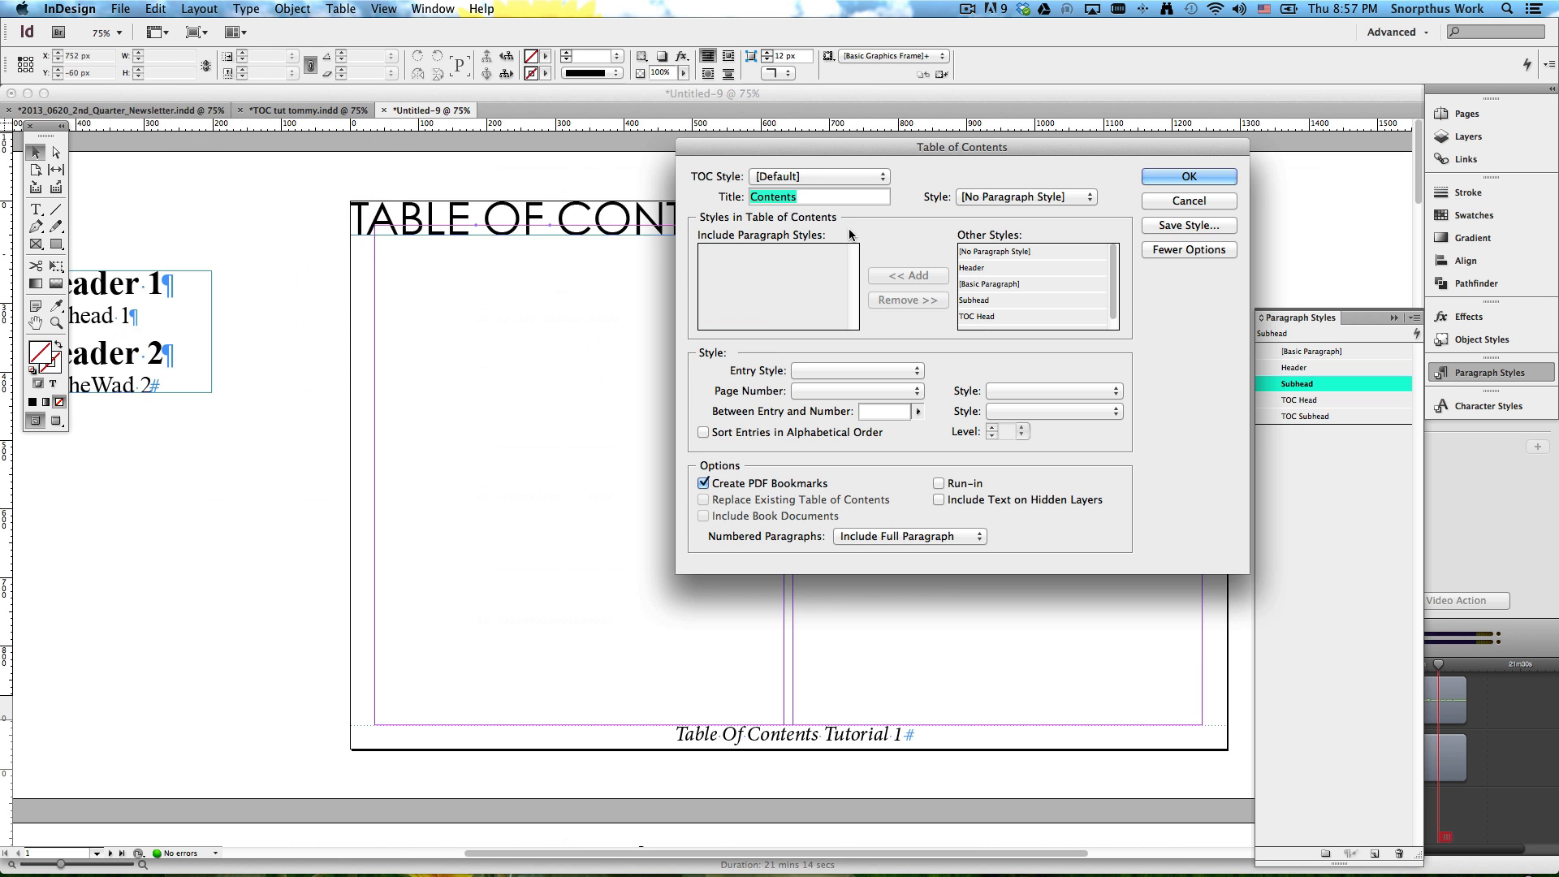
drag(806, 143, 739, 154)
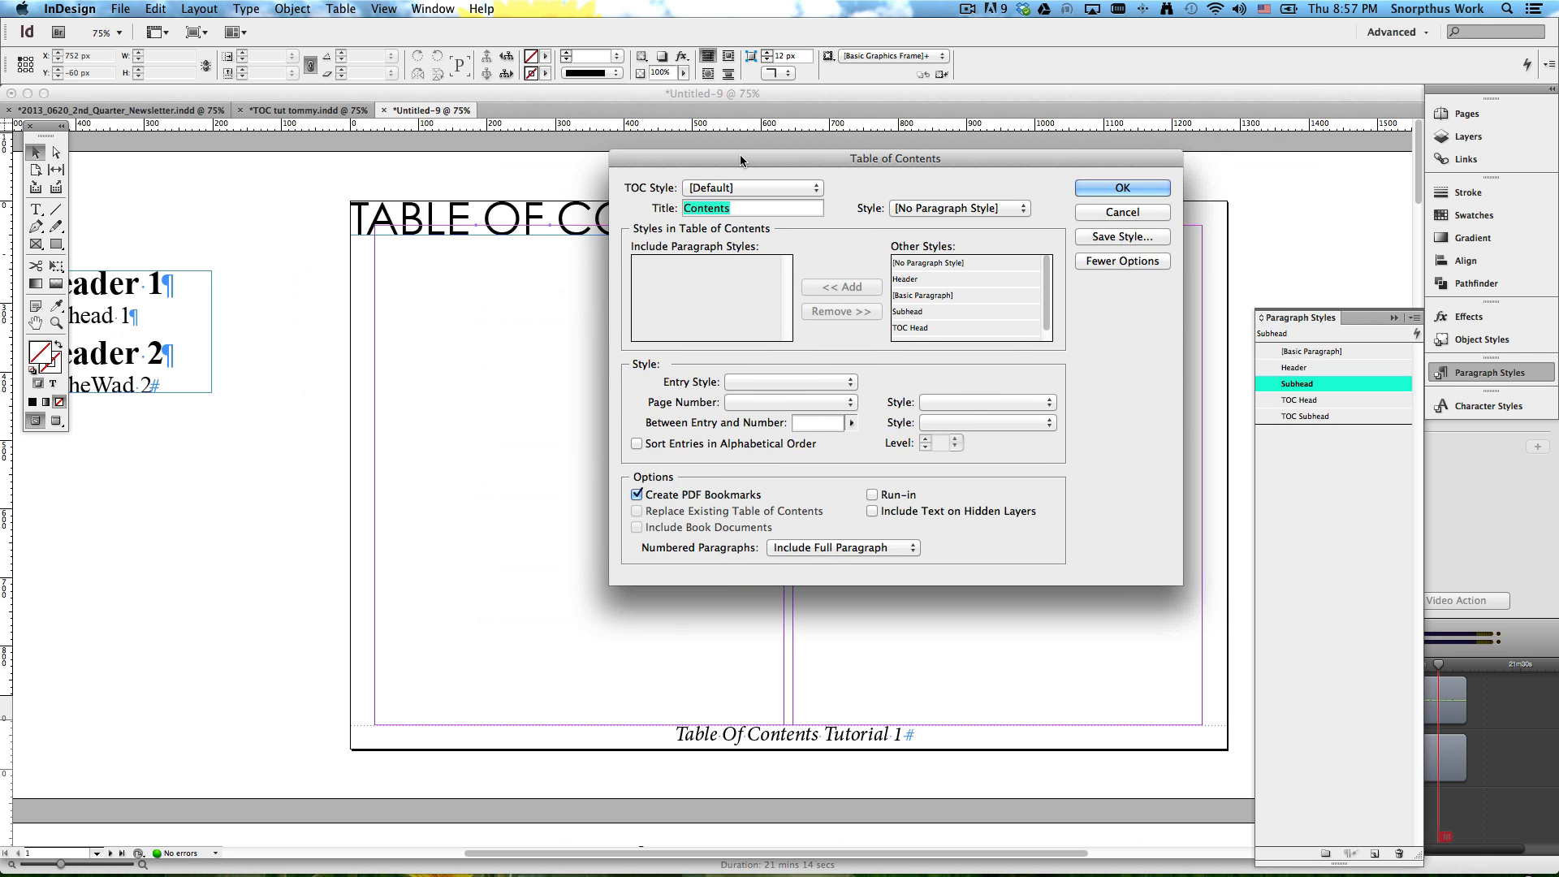
click(704, 196)
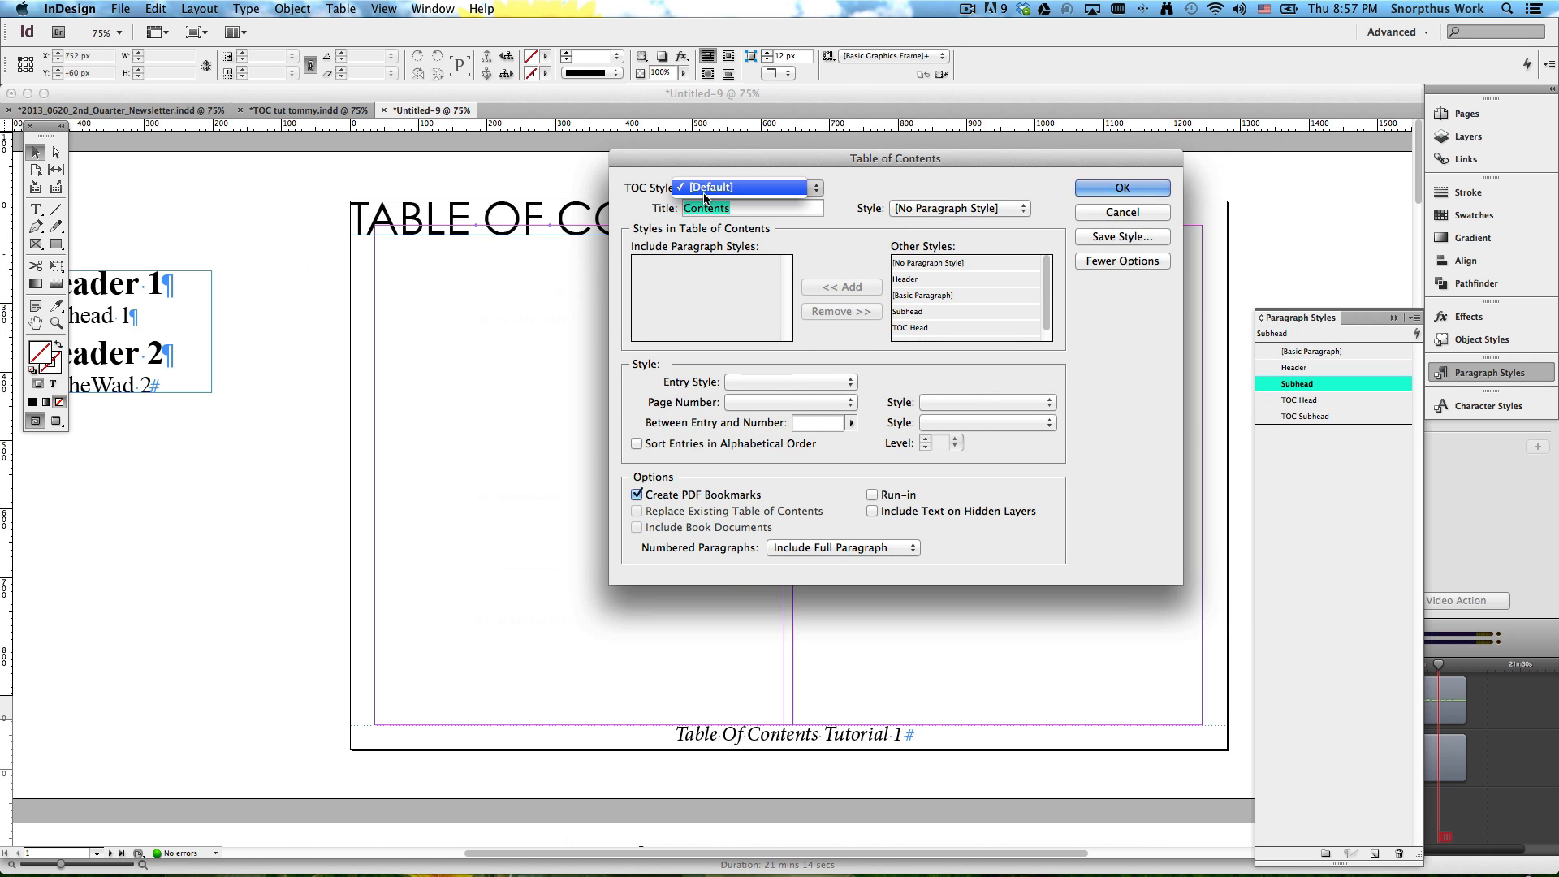
click(704, 194)
click(732, 192)
click(733, 192)
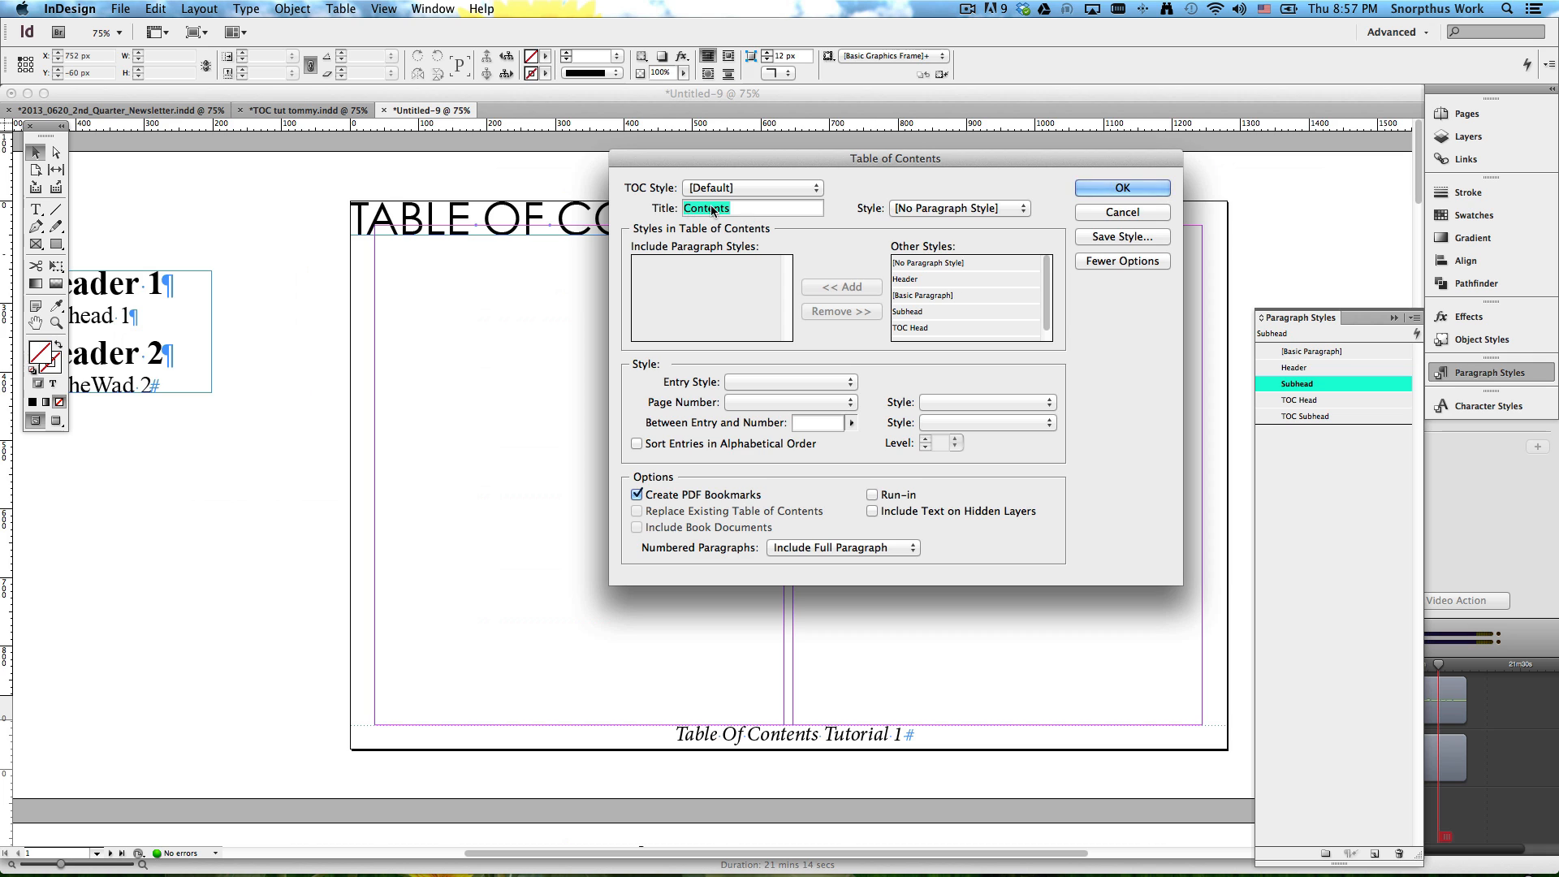
Step: Try CLOWN SHOES as the title of the table of contents
click(742, 206)
double_click(742, 208)
text(CLOWN SHOES)
Step: Clear the table of contents title and leave its title style as [No Paragraph Style]
triple_click(725, 207)
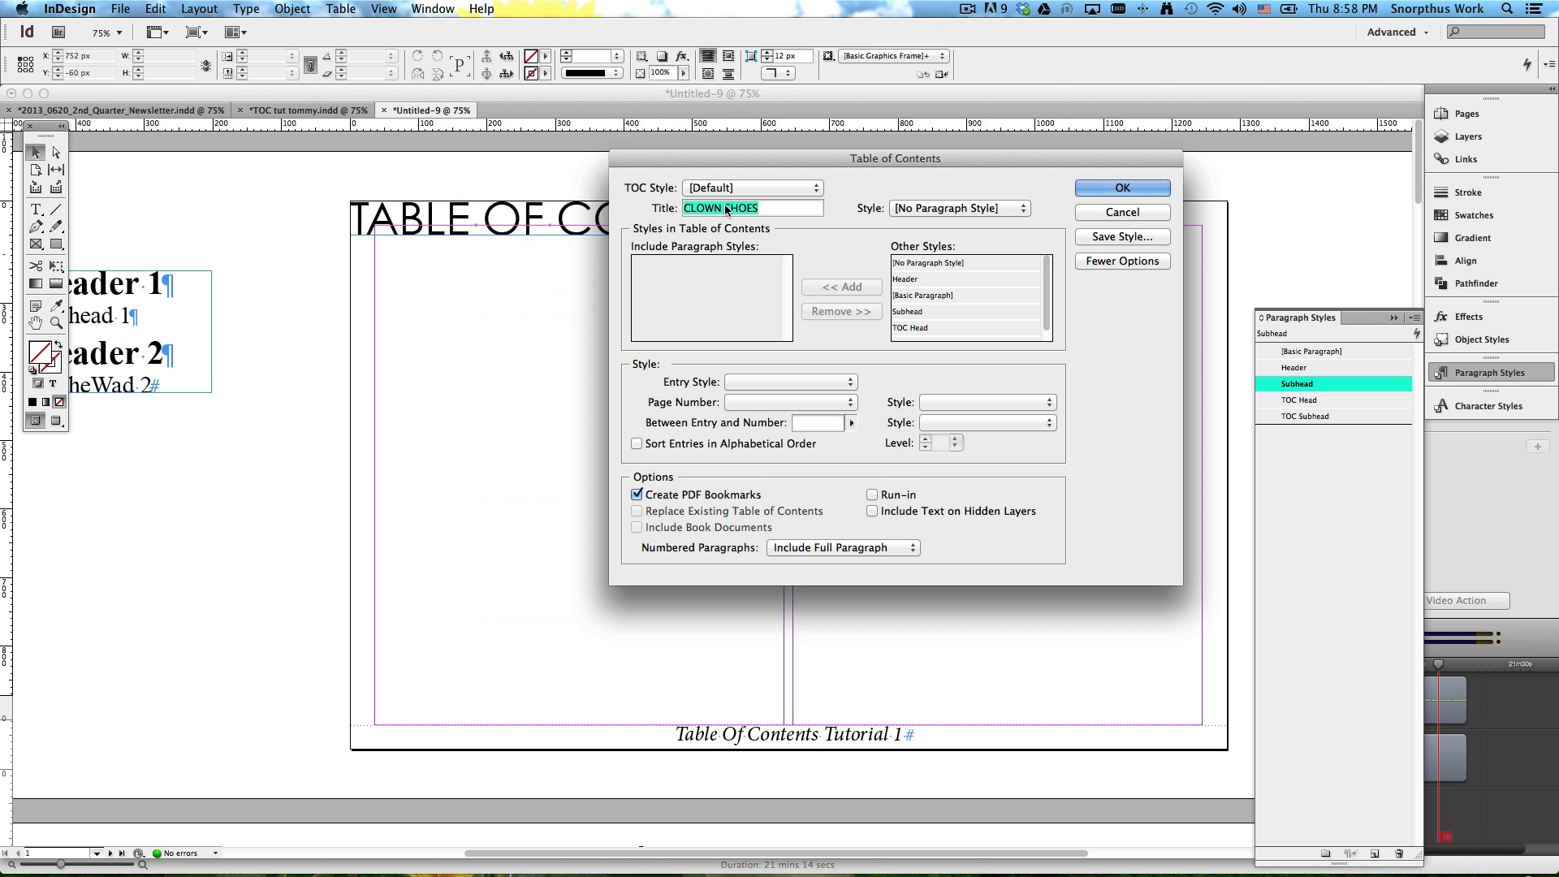
key(BackSpace)
click(914, 209)
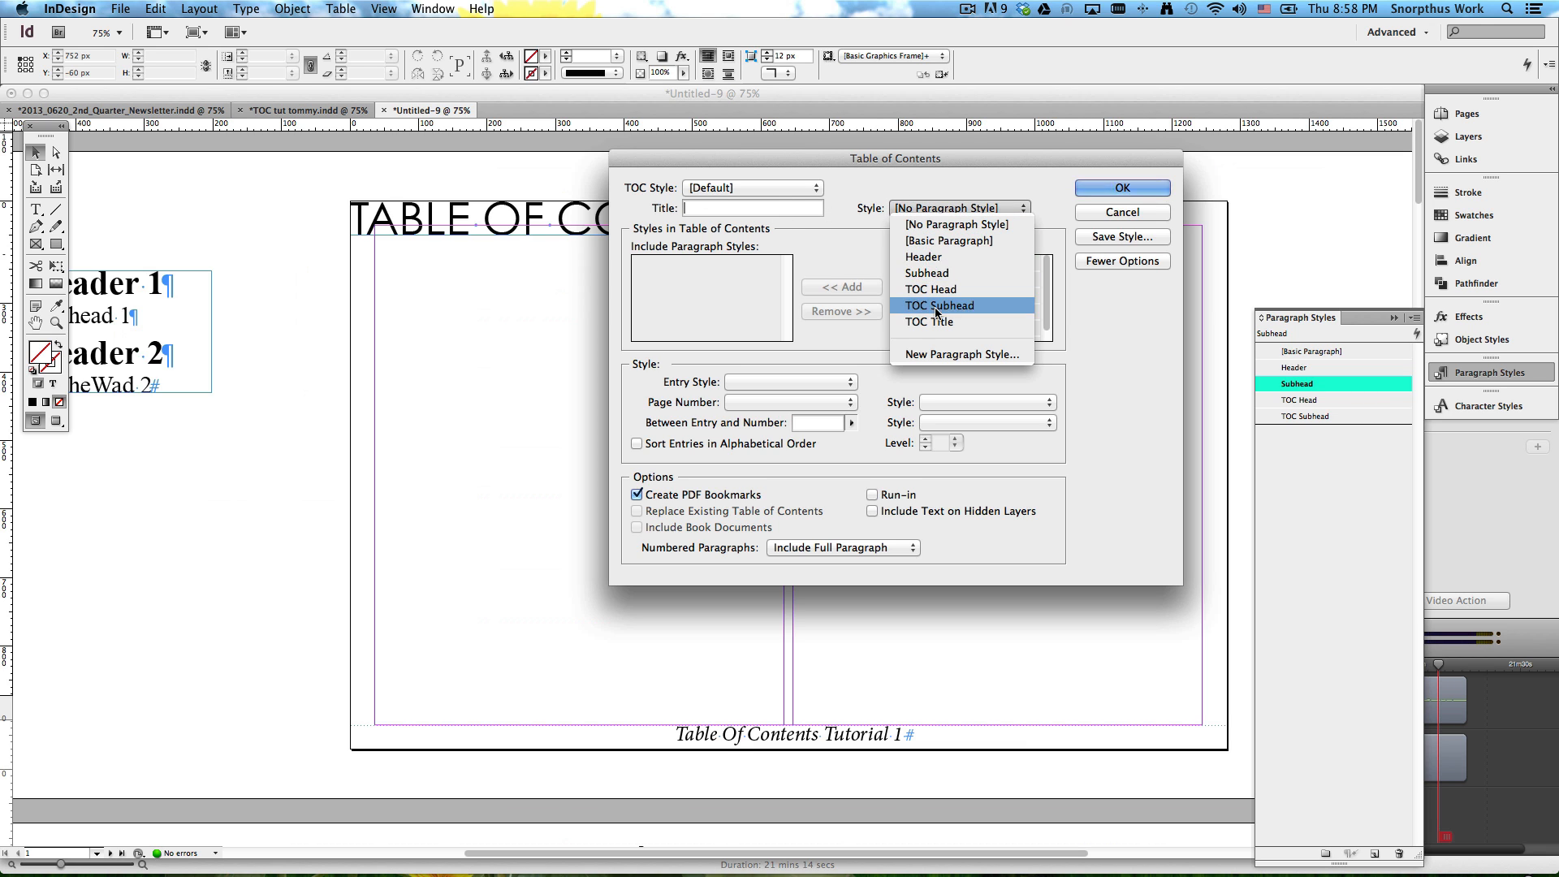
click(910, 188)
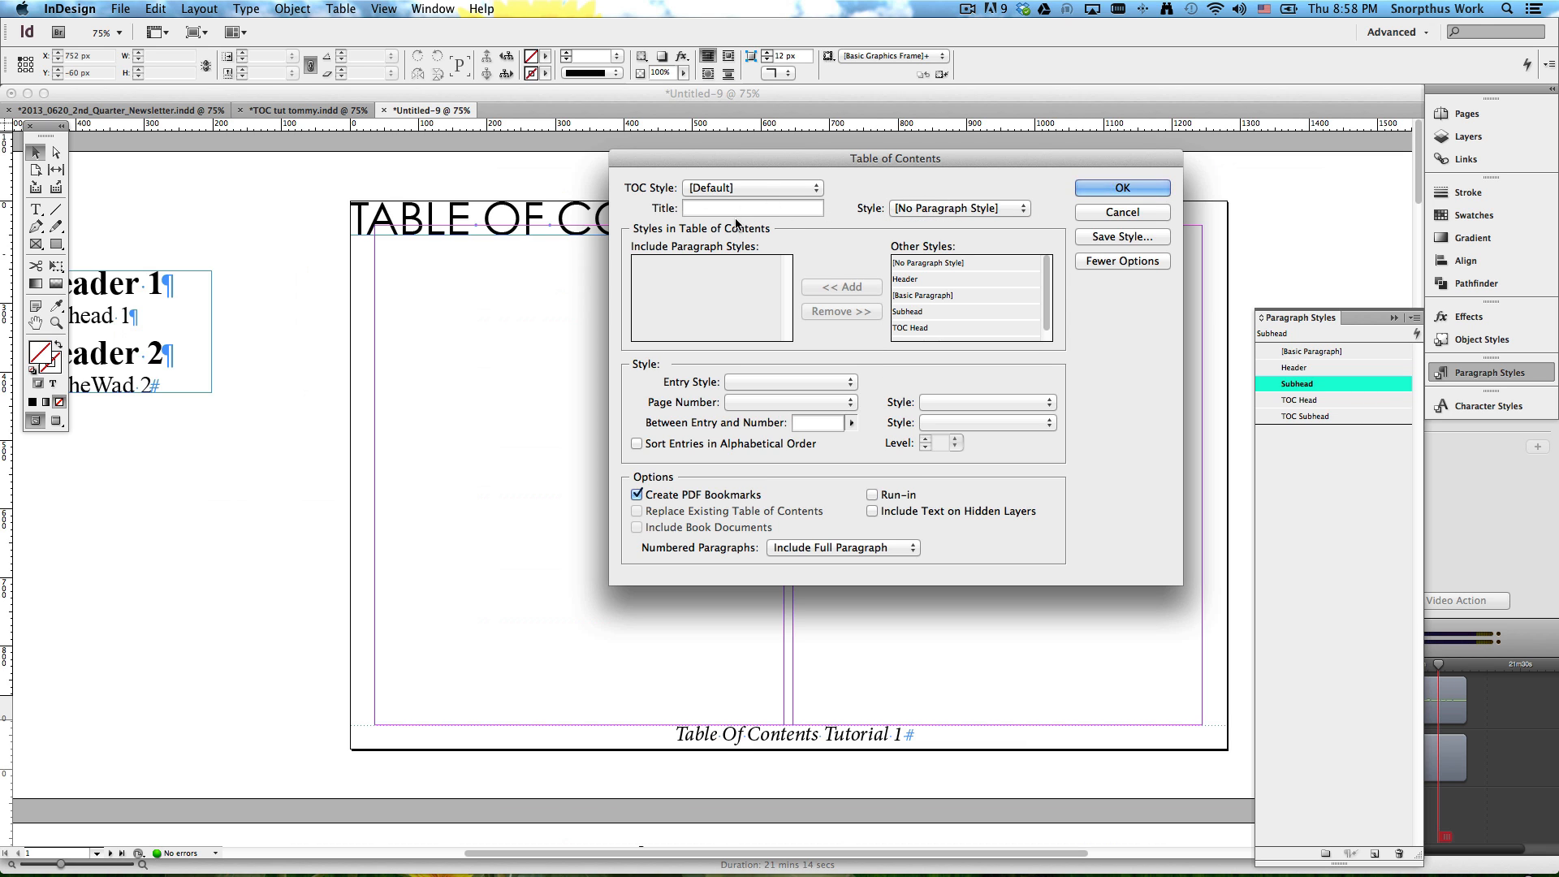
Step: Include the Header and Subhead paragraph styles in the table of contents
click(728, 296)
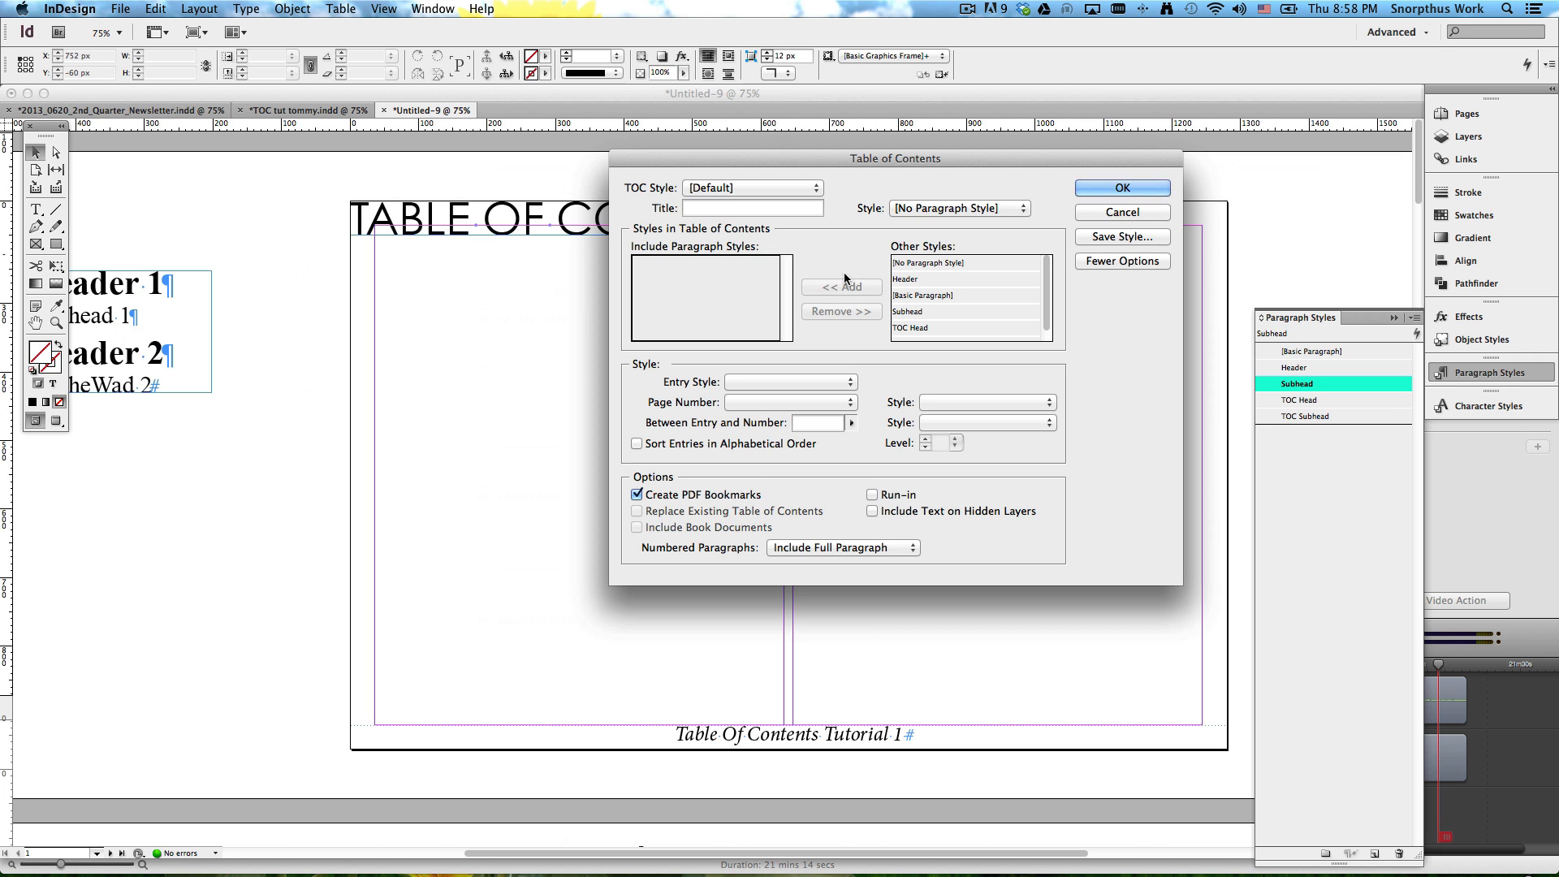
scroll(939, 296, down, 1)
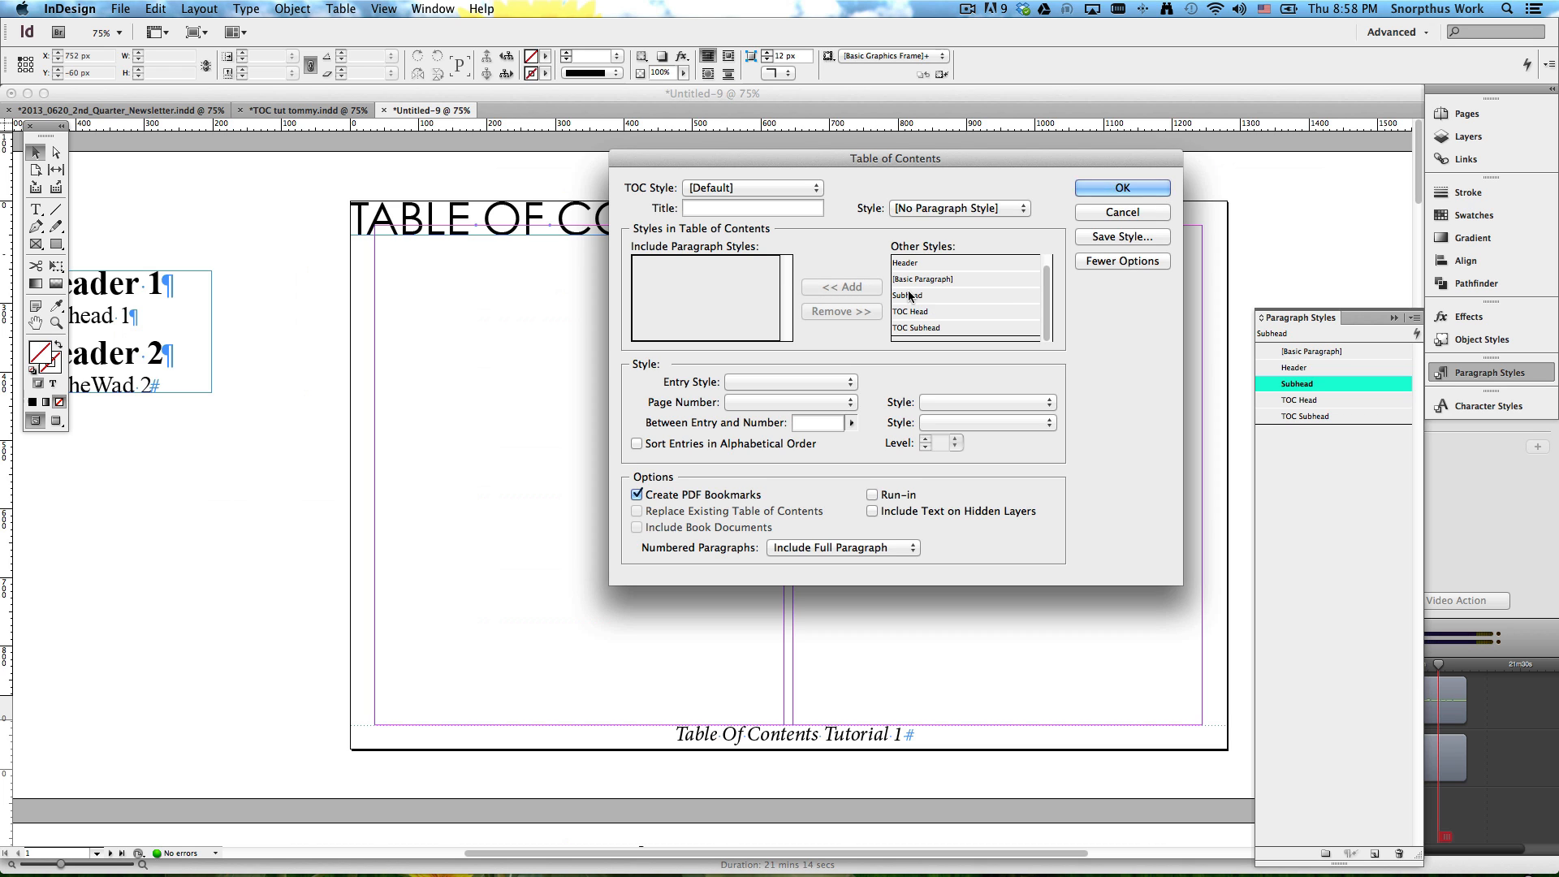
scroll(933, 291, up, 1)
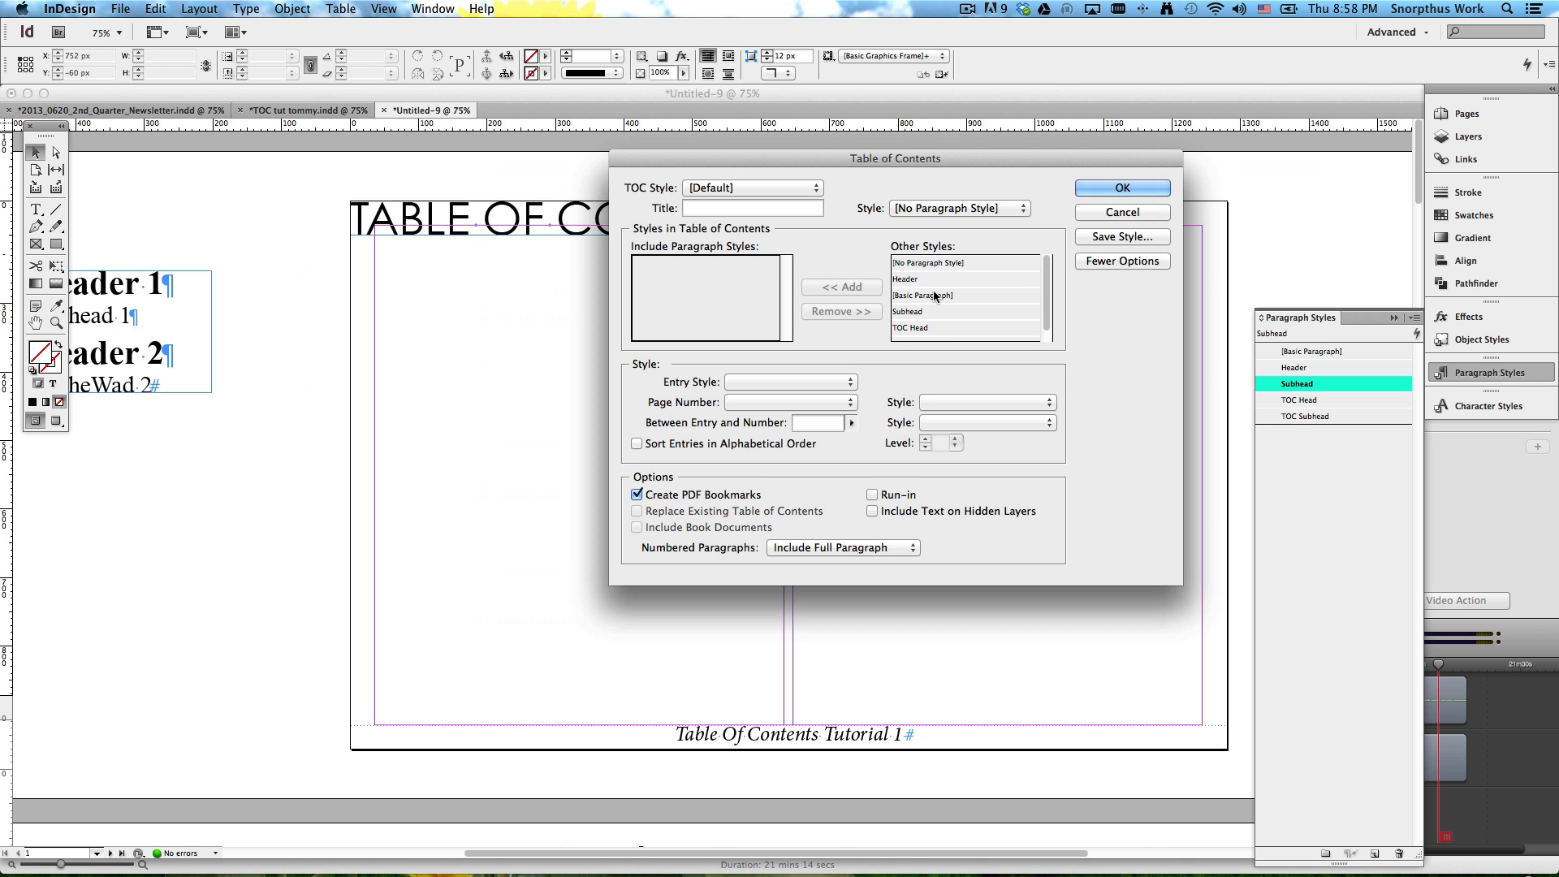
click(914, 279)
click(914, 311)
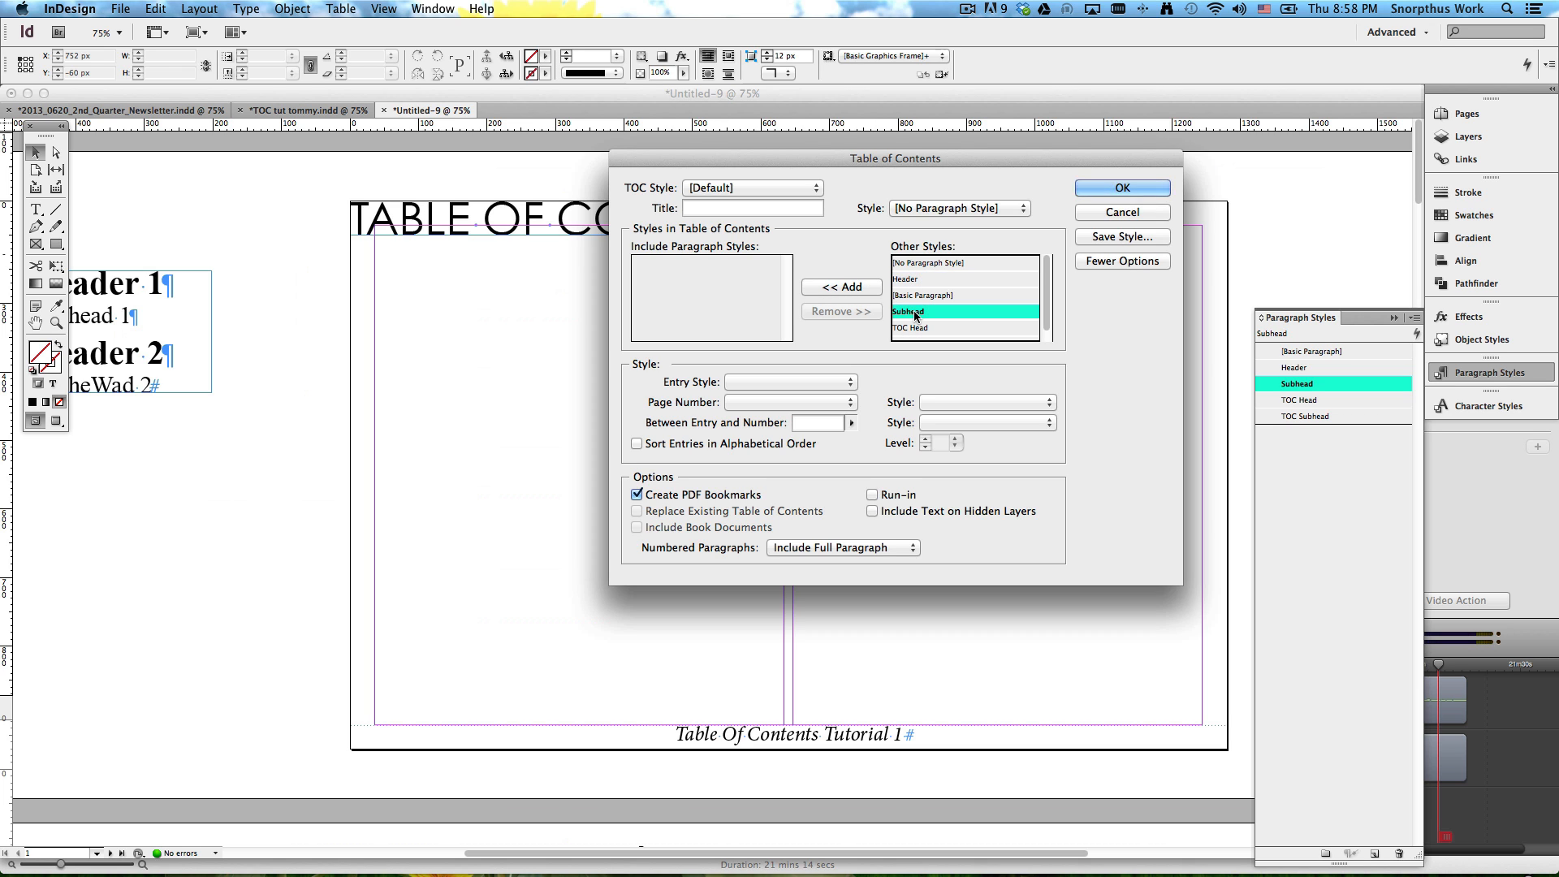
click(913, 281)
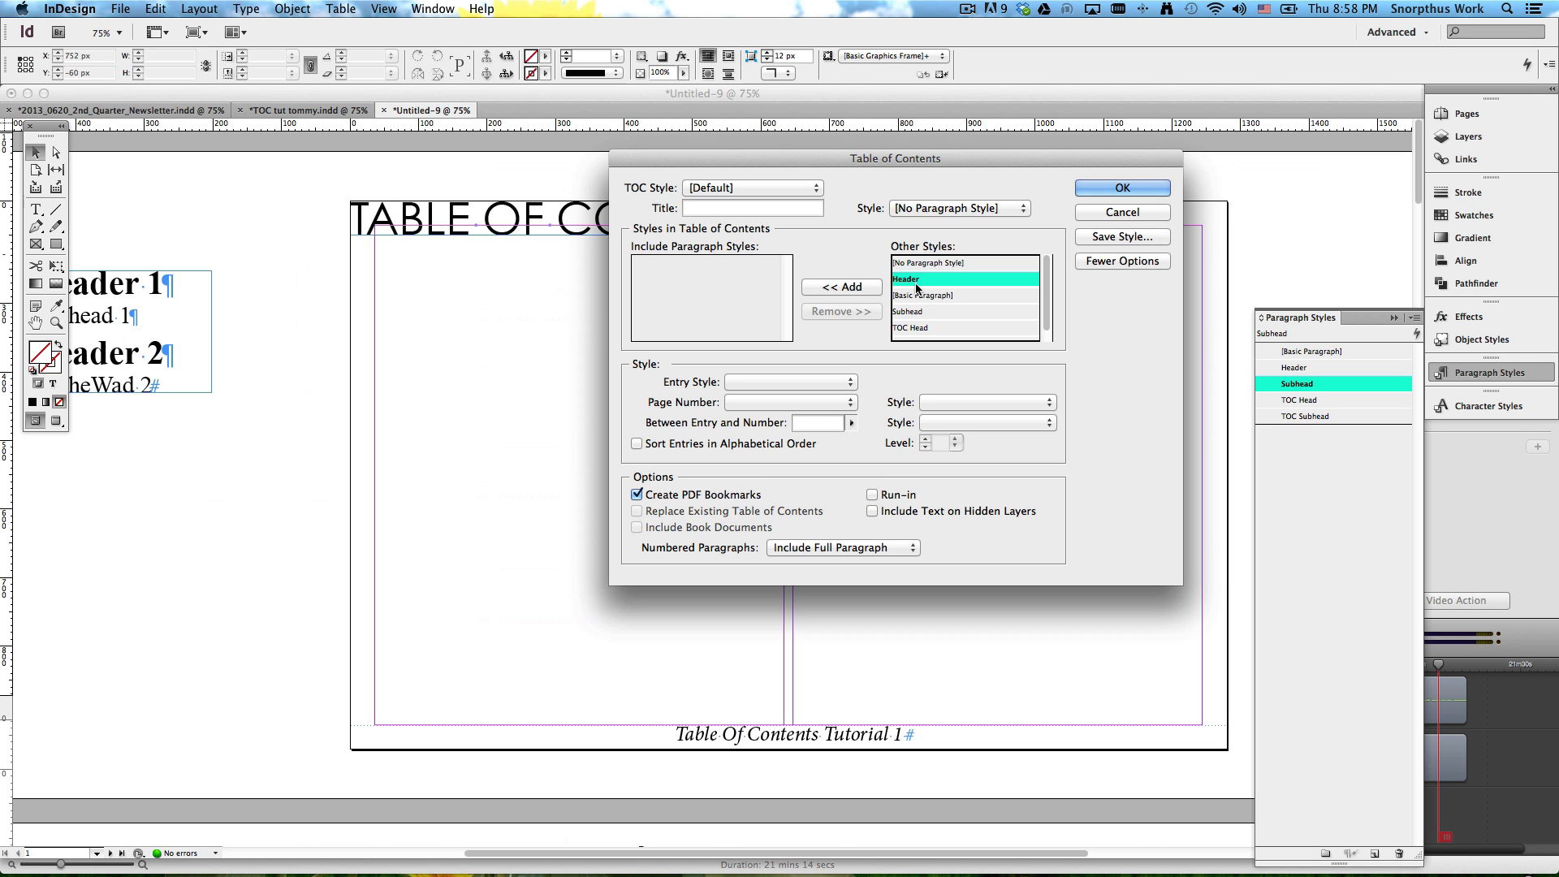
click(913, 311)
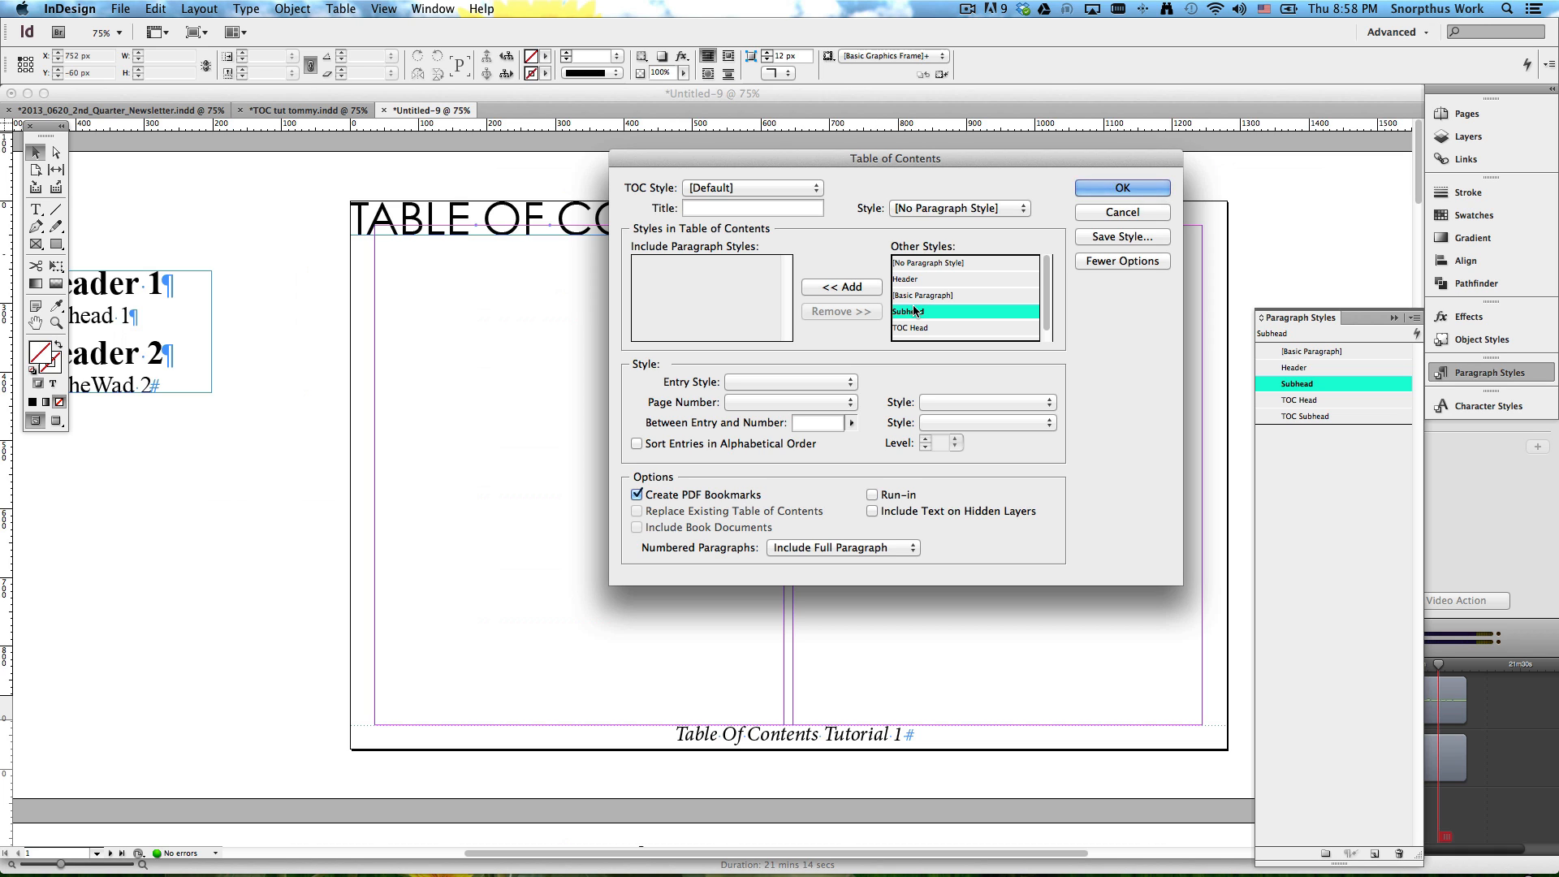
click(921, 280)
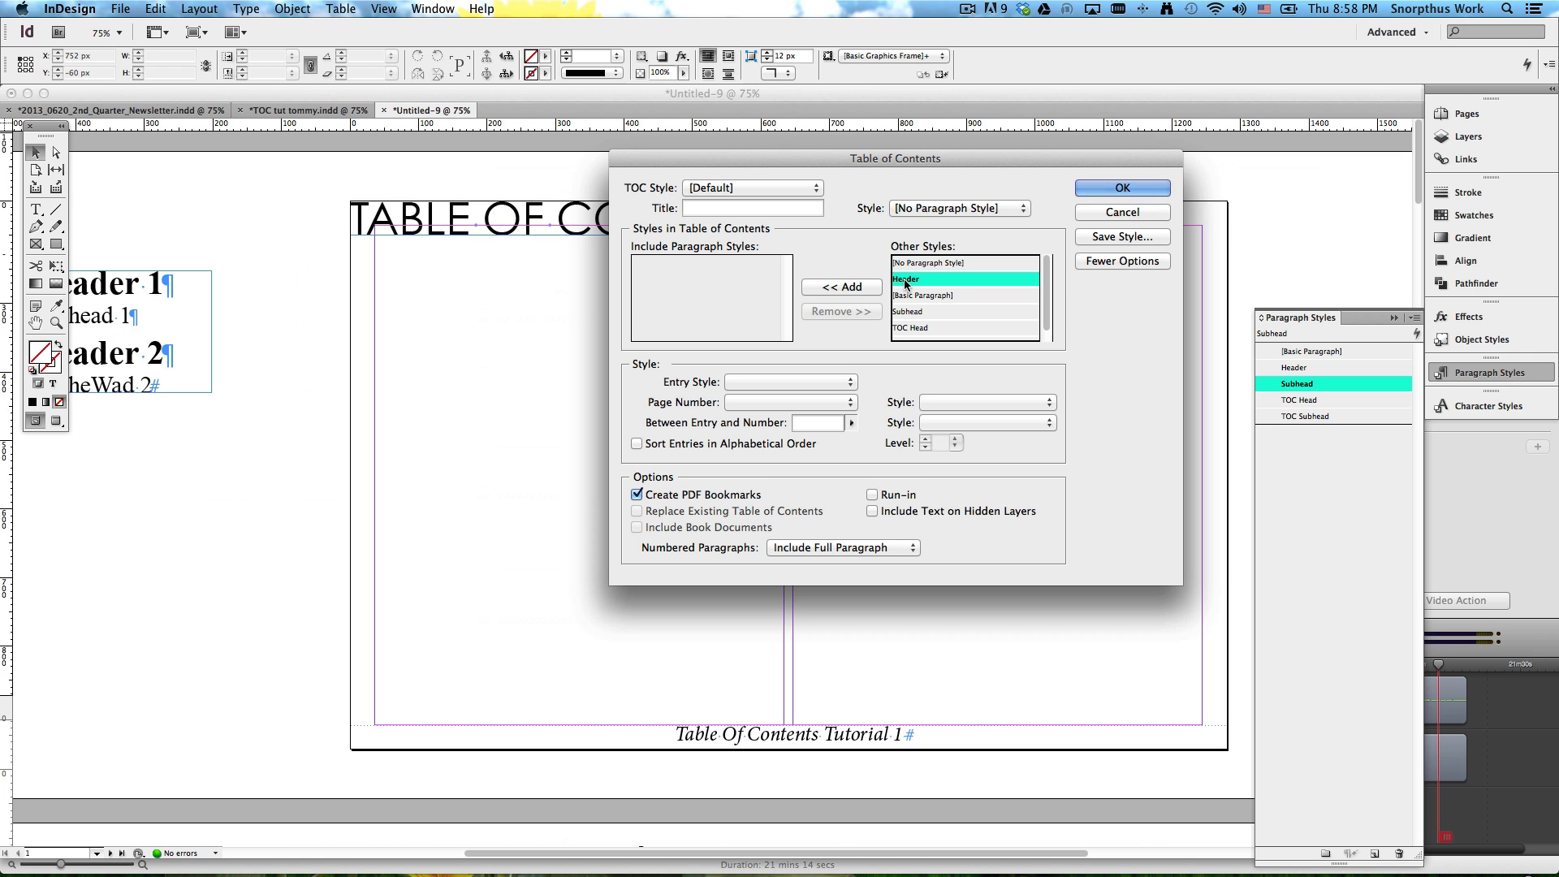
click(852, 288)
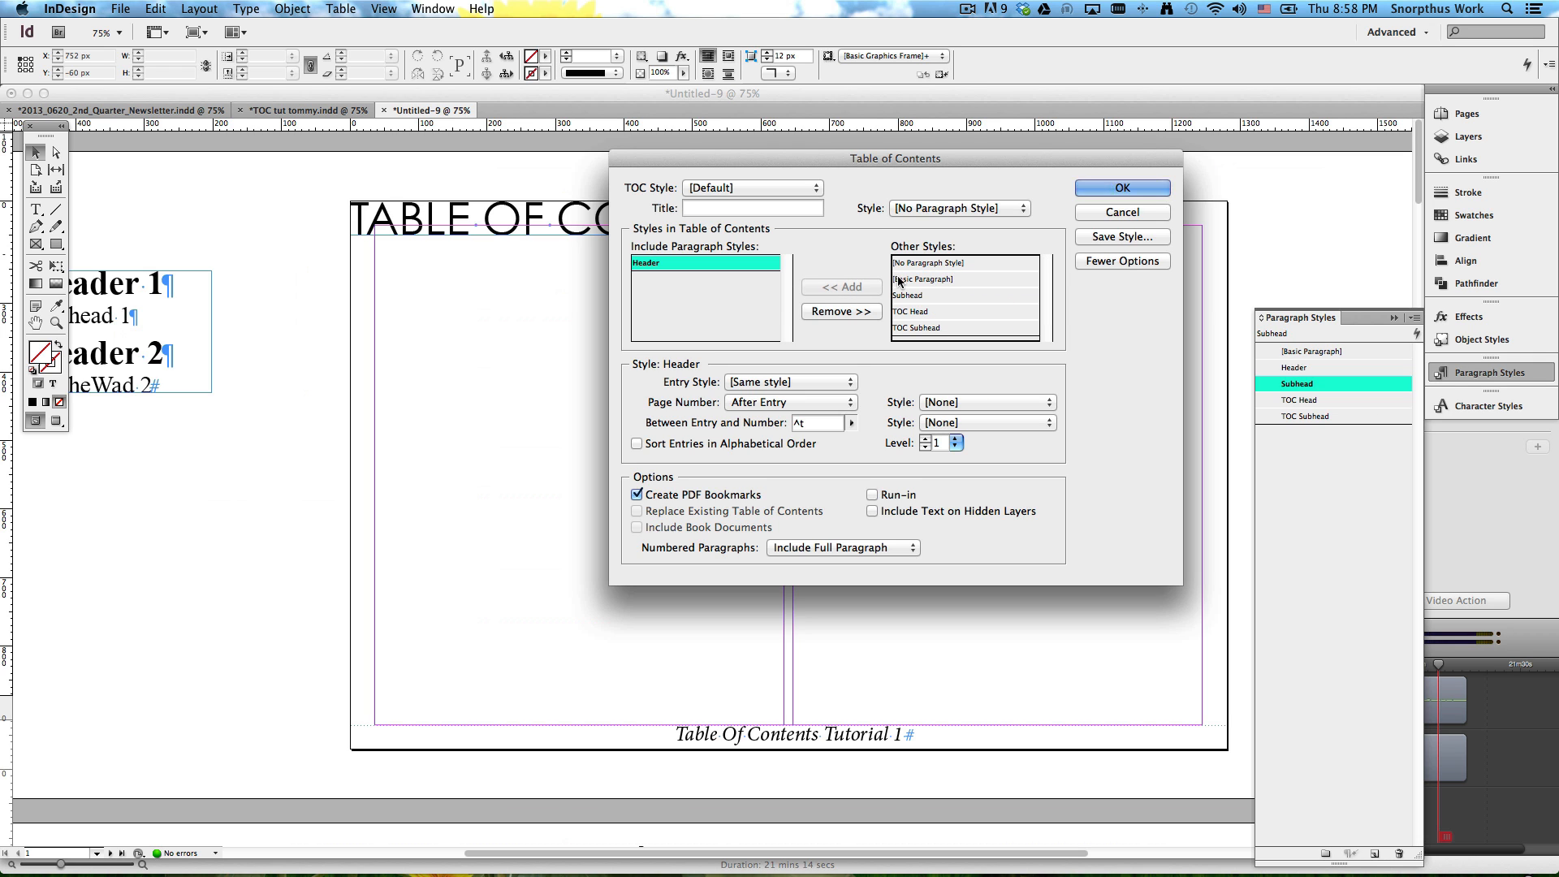
click(916, 295)
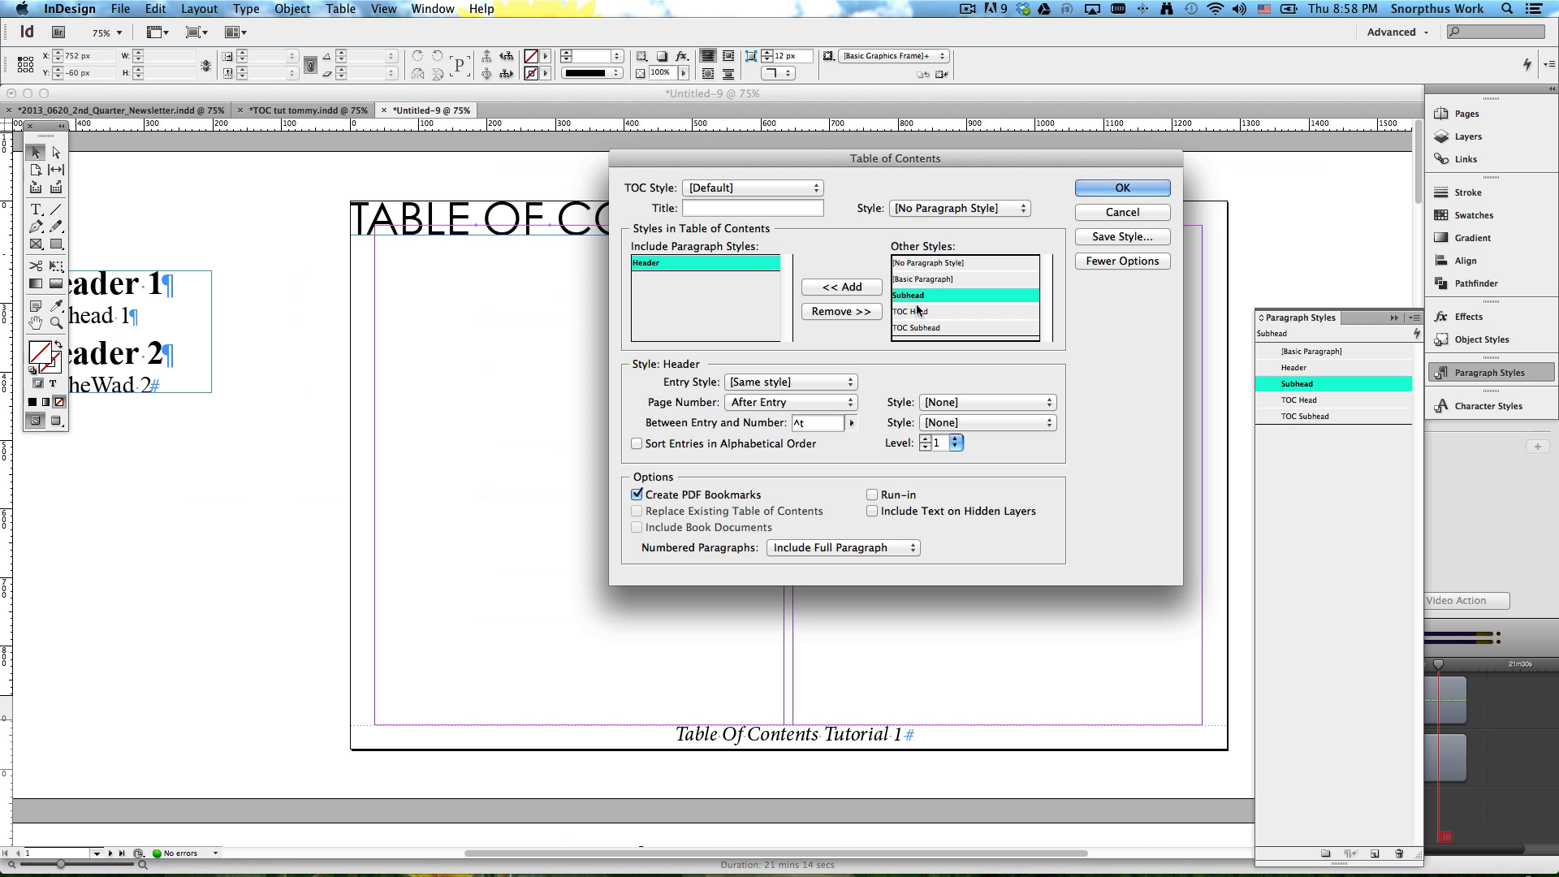
click(844, 286)
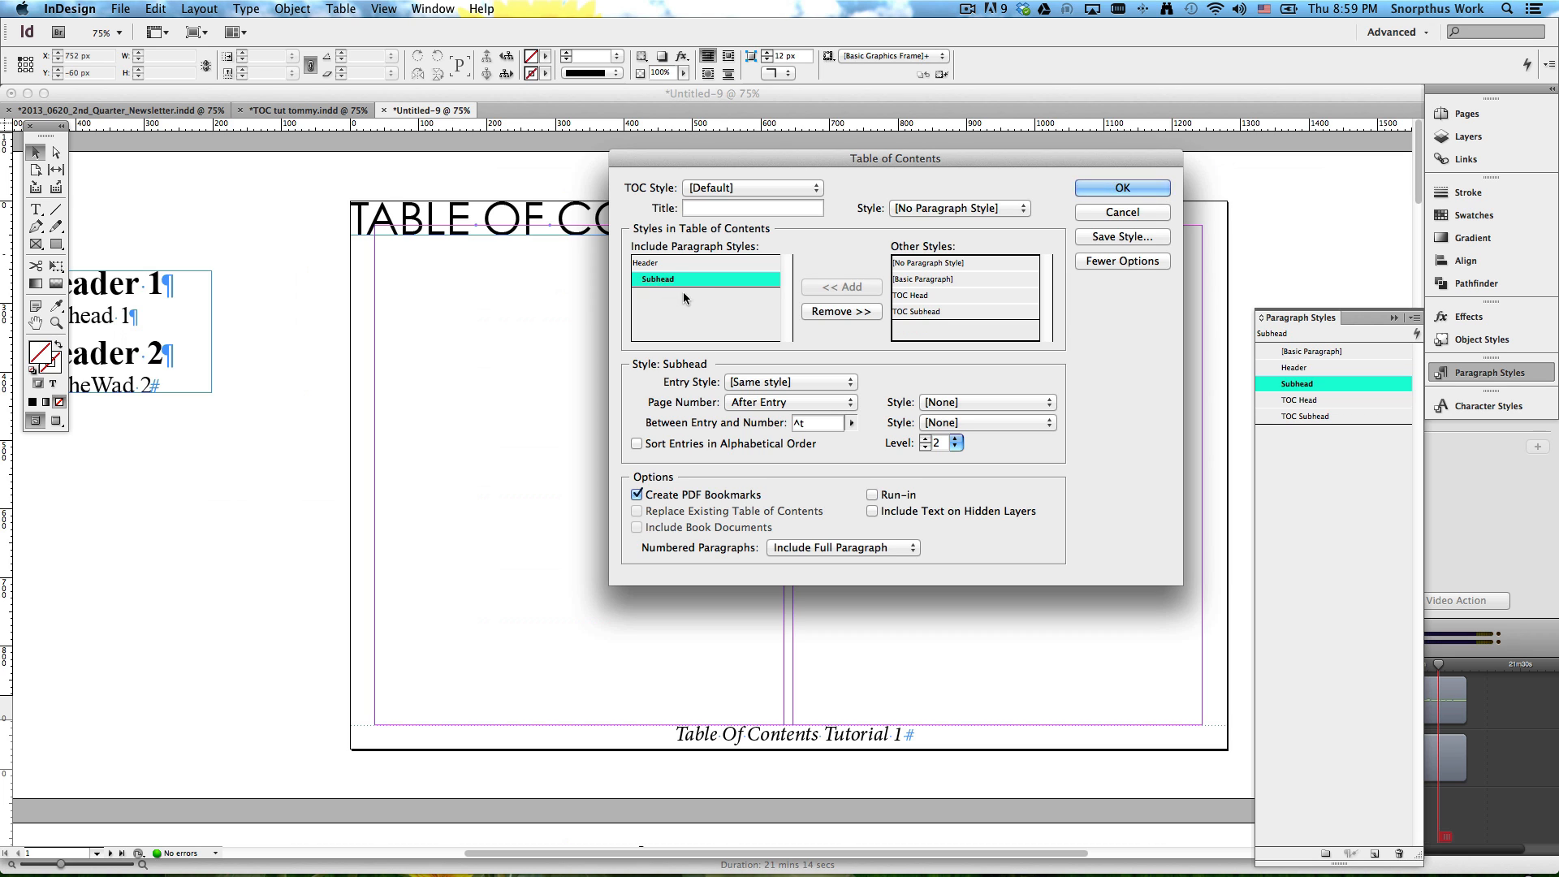
Step: Compare the settings of the included Header and Subhead styles
click(653, 265)
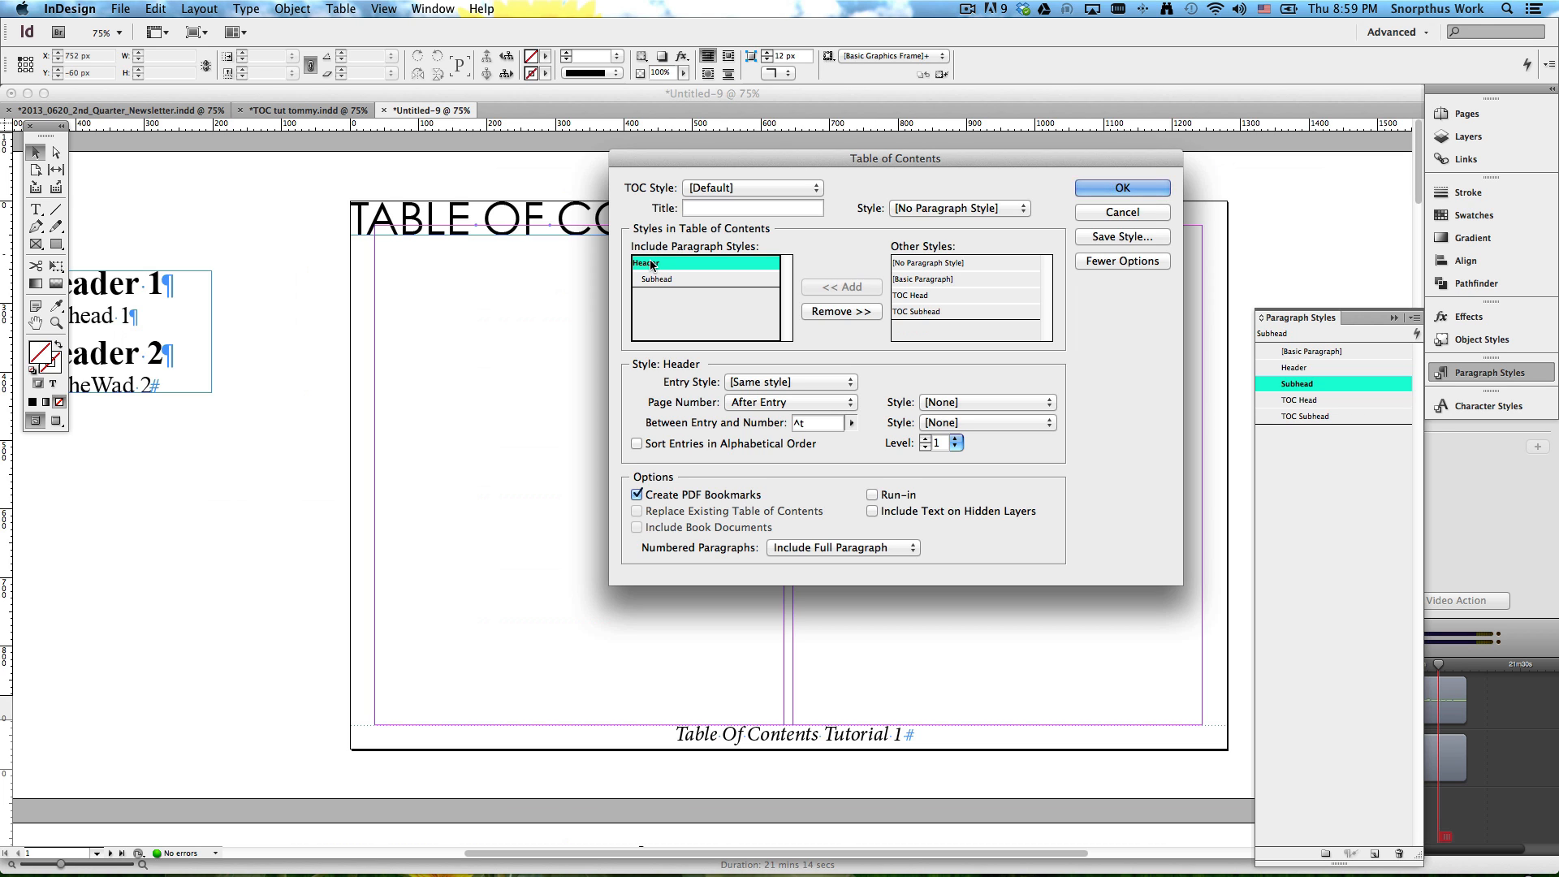
click(658, 280)
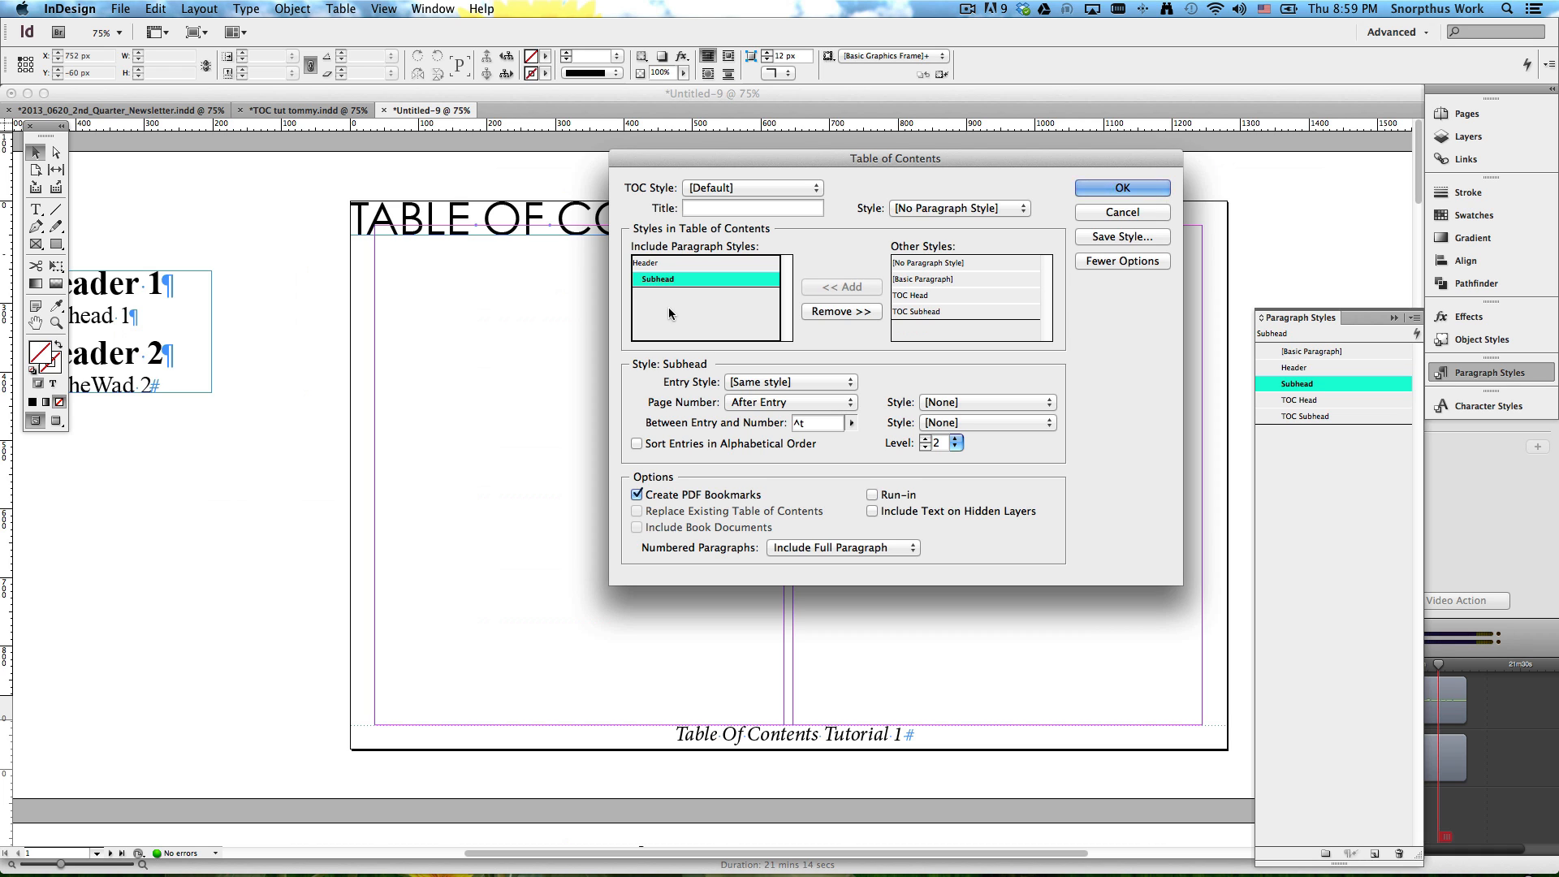
click(655, 265)
click(660, 277)
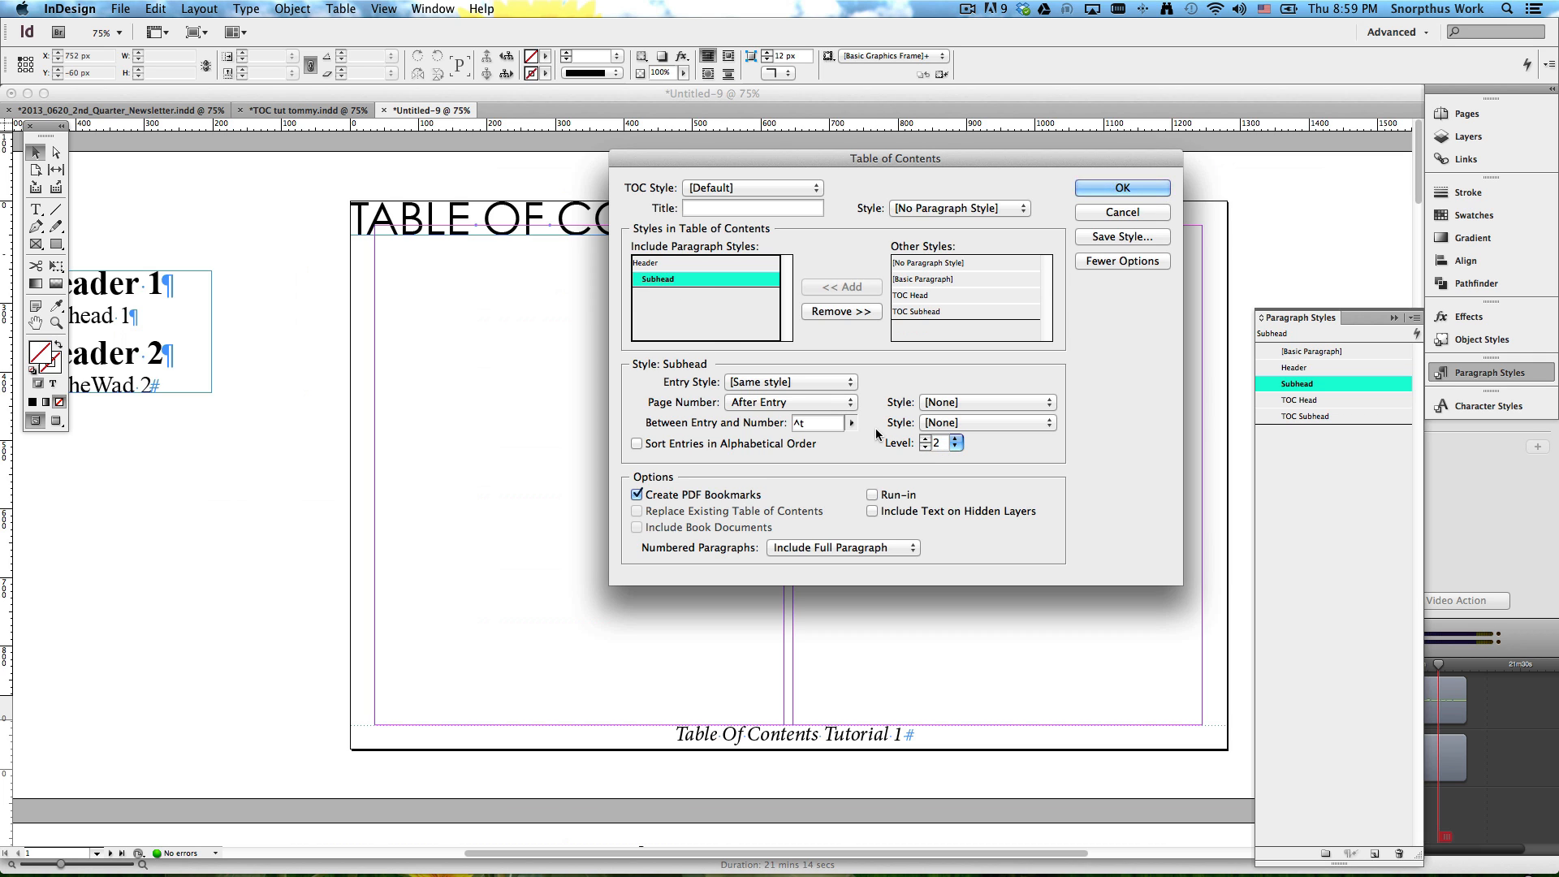
Step: Try moving the included Subhead style to level 1 and return it to level 2
click(925, 440)
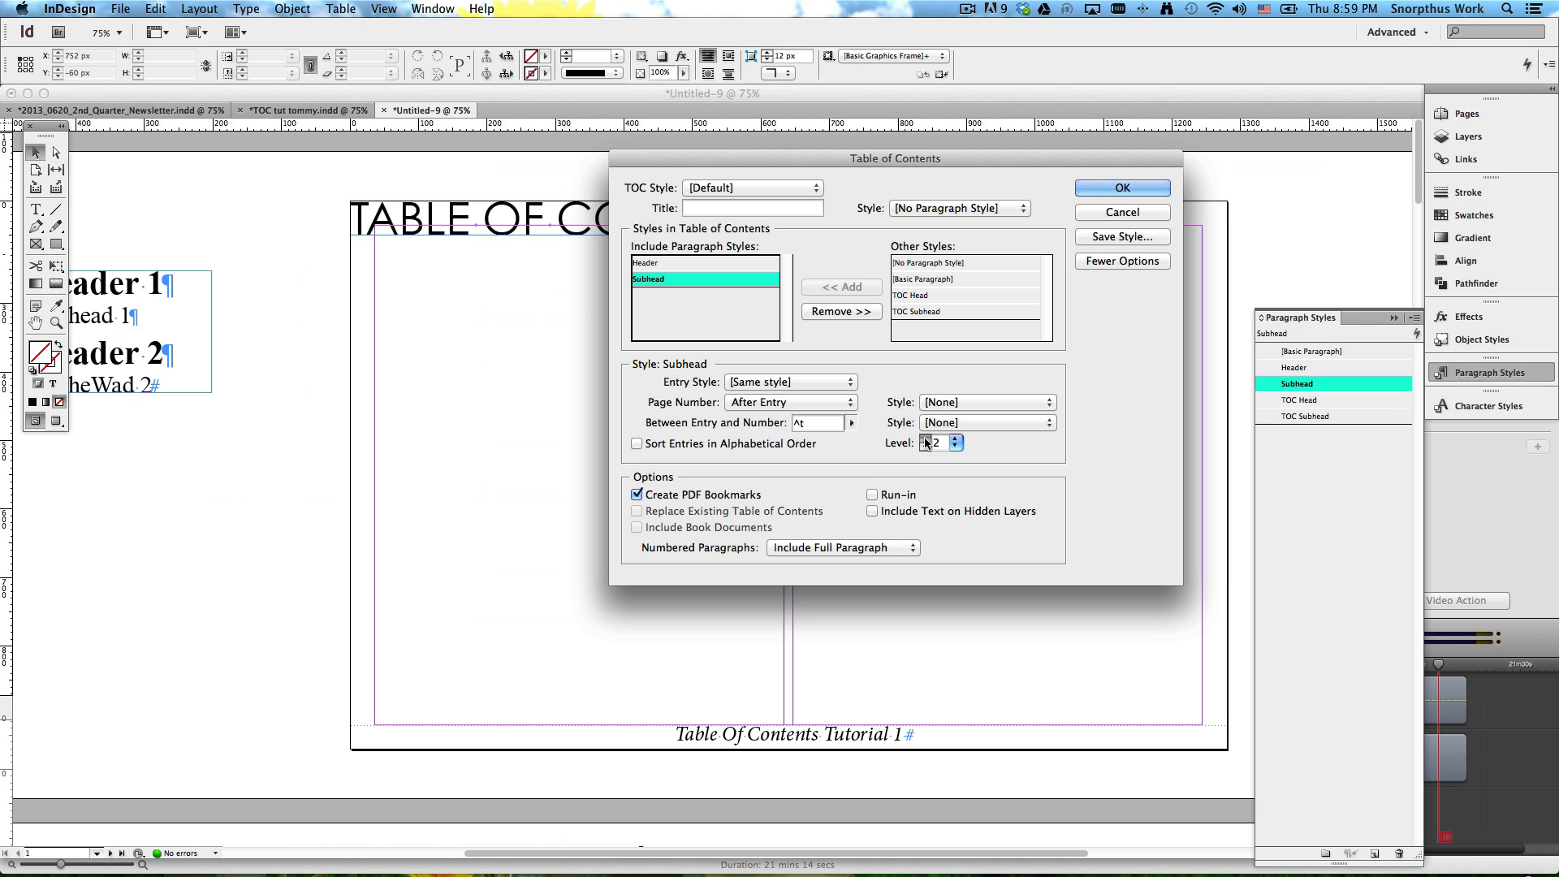
click(925, 439)
click(926, 448)
click(926, 447)
click(654, 263)
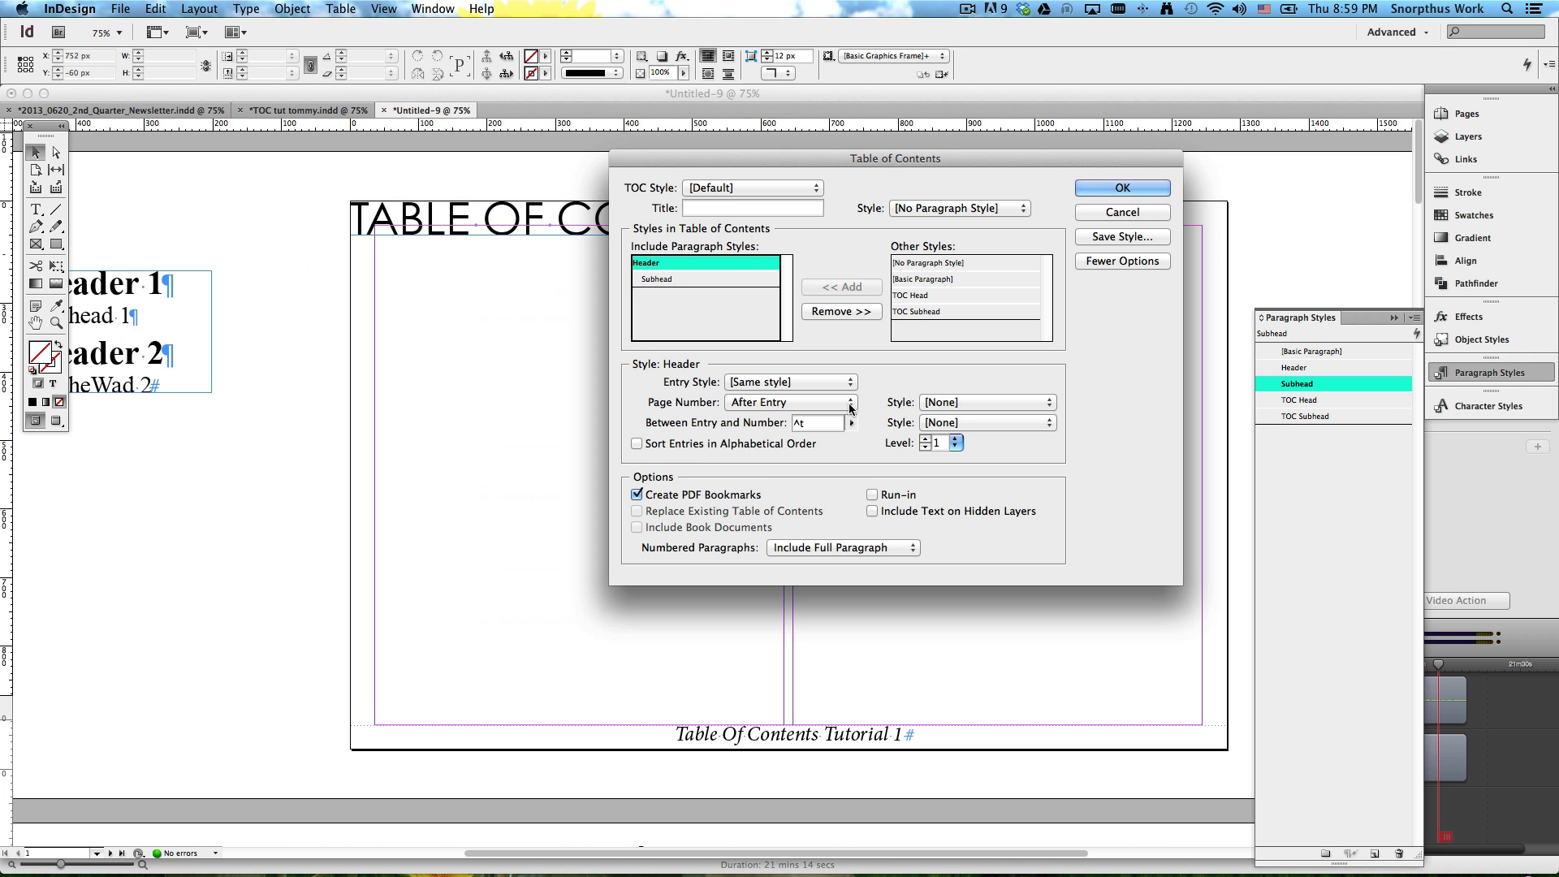
Step: Try the included Subhead style at levels 3 and 4, and lower it to level 1
click(677, 281)
click(926, 439)
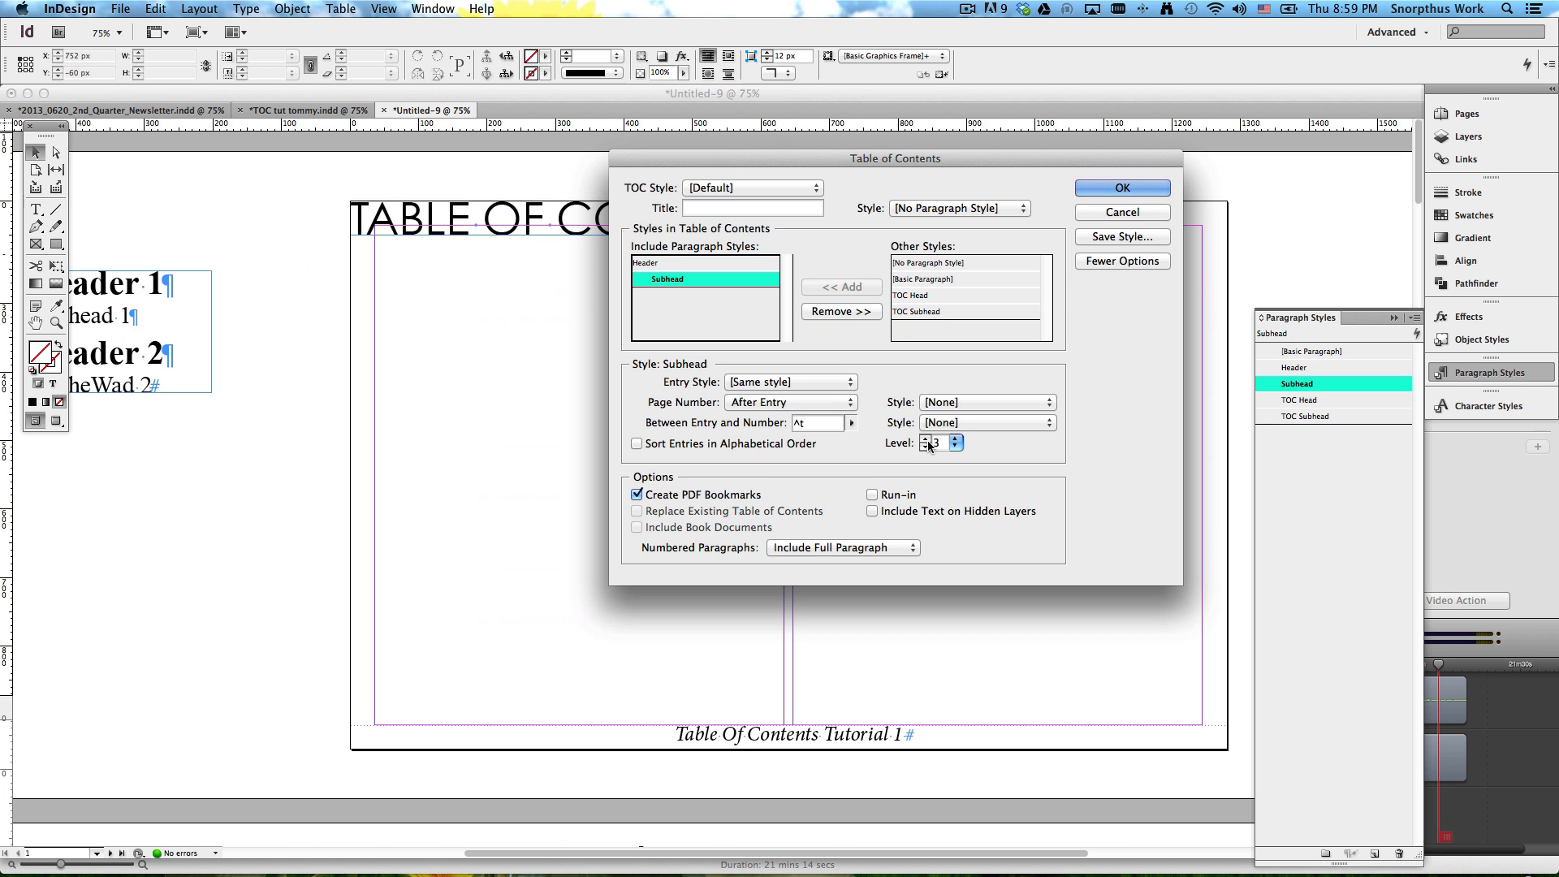
click(926, 439)
click(926, 447)
click(926, 448)
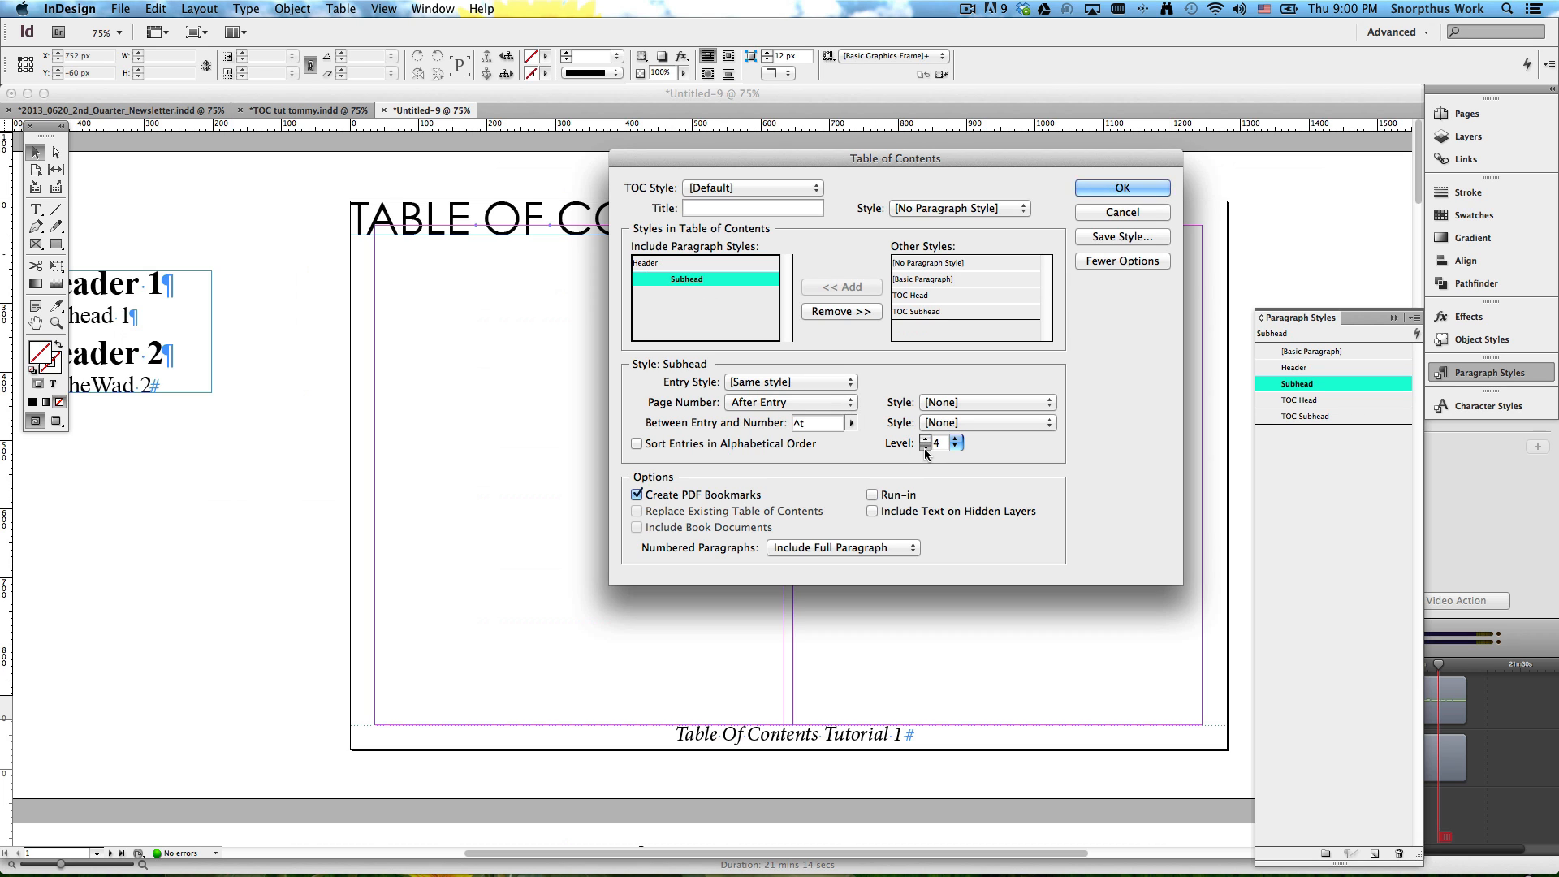
click(926, 447)
Step: Set the included Subhead style's level to 2, one level beneath Header
click(691, 265)
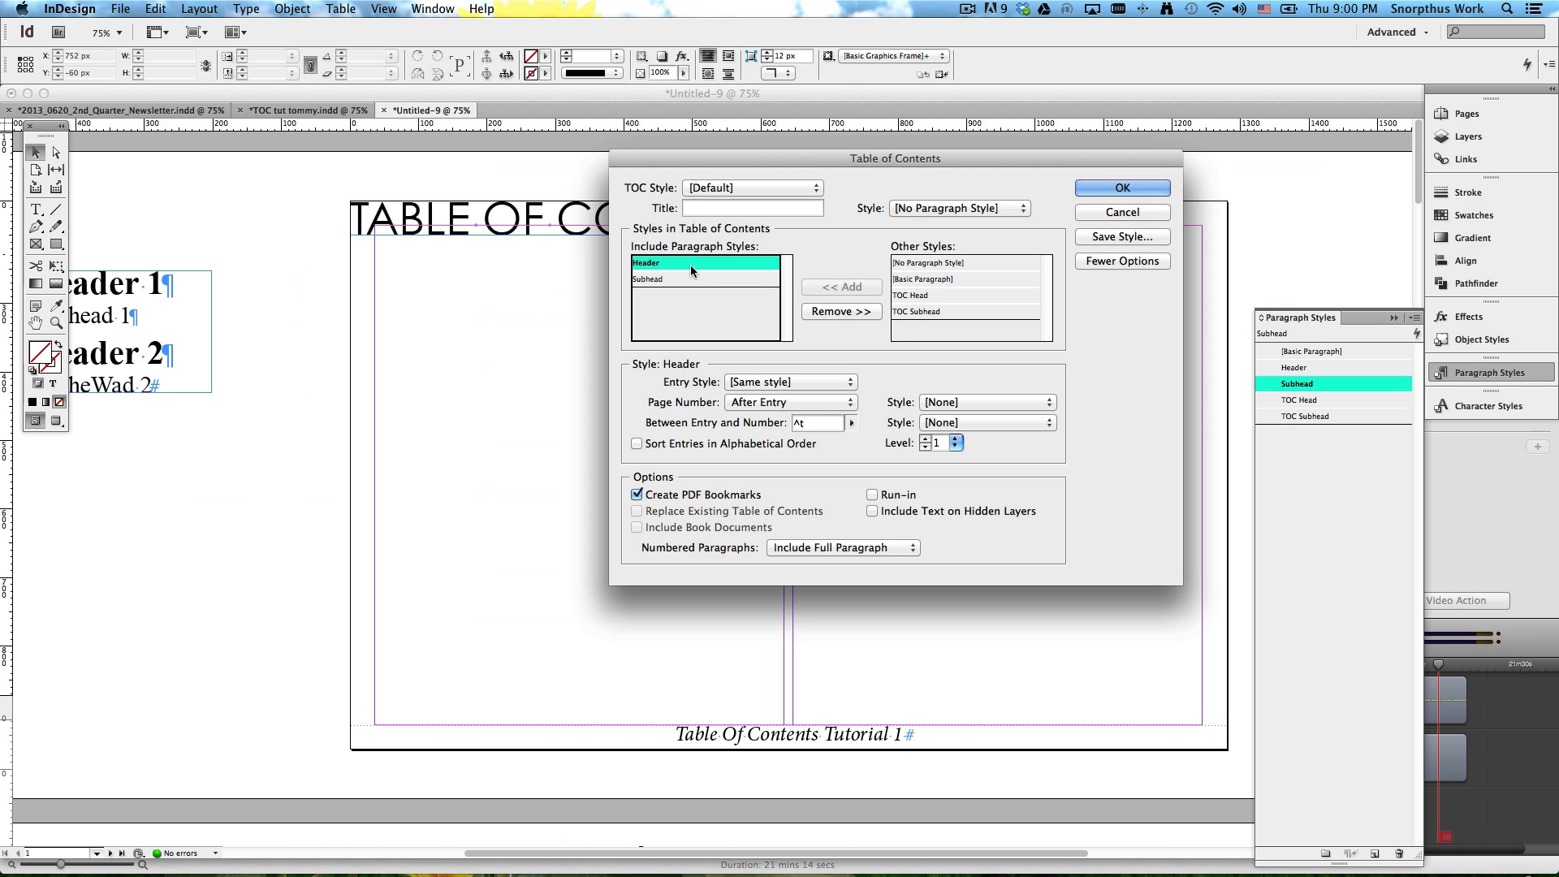
click(691, 276)
click(691, 266)
click(690, 277)
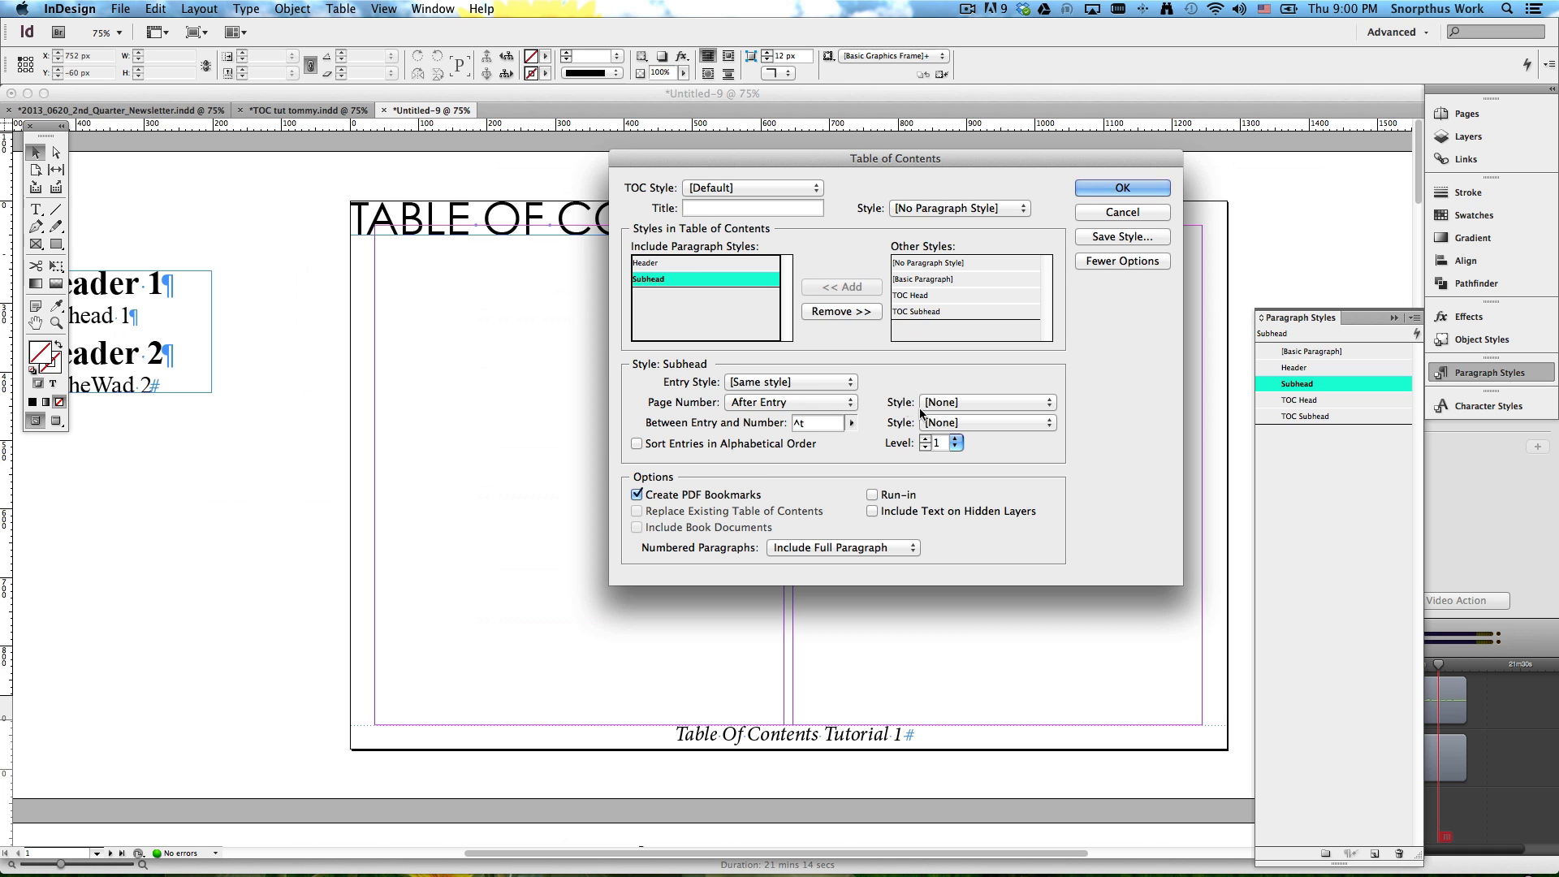
click(925, 439)
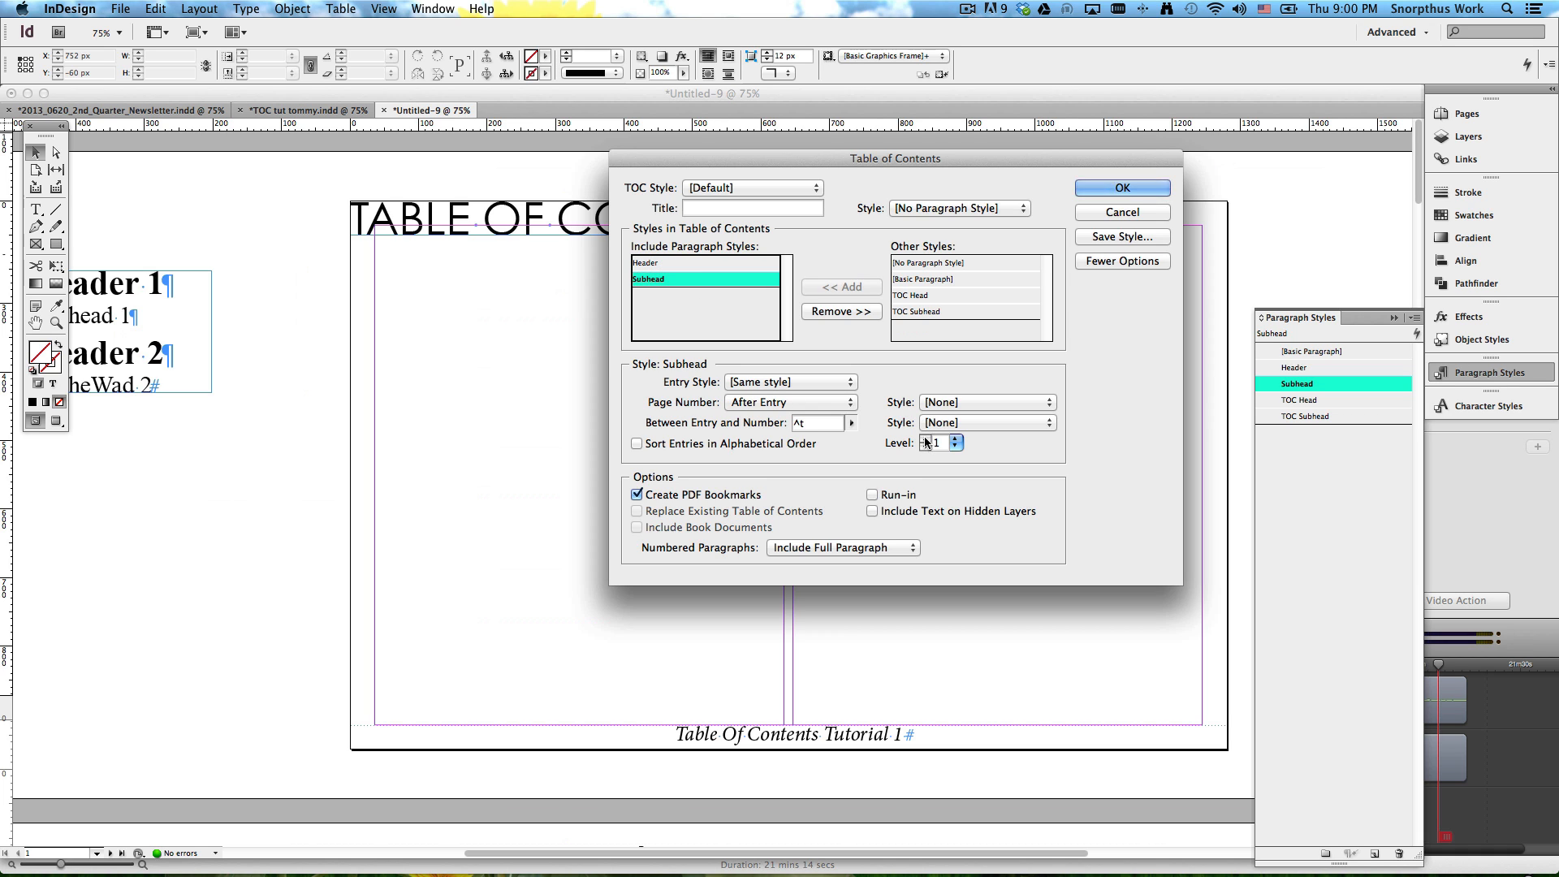
click(647, 284)
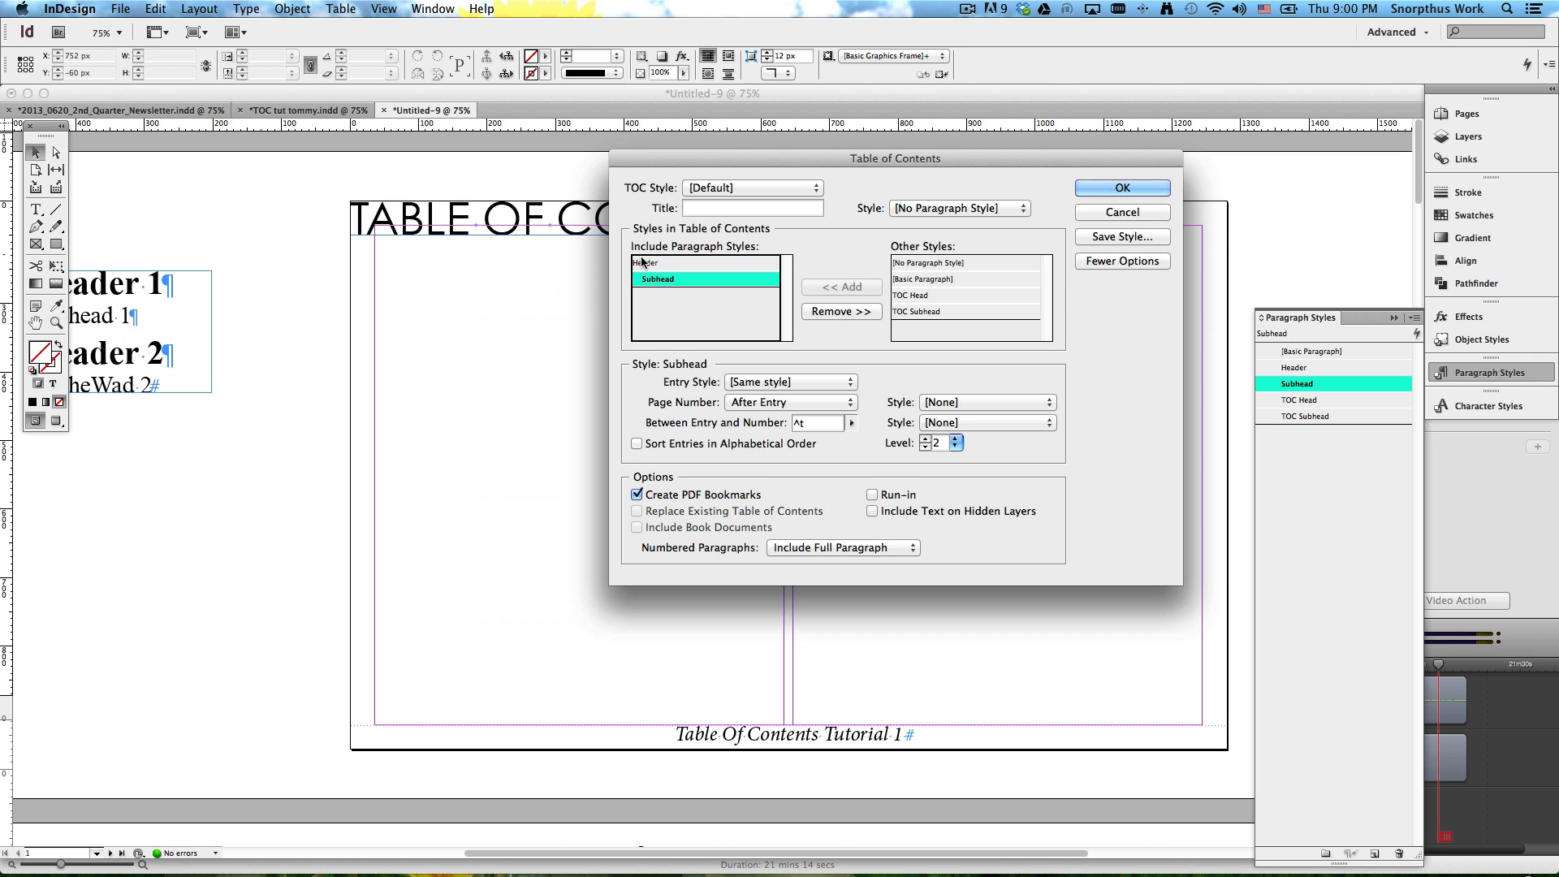
Step: Assign TOC Head as the entry style for Header and TOC Subhead as the entry style for Subhead
click(646, 263)
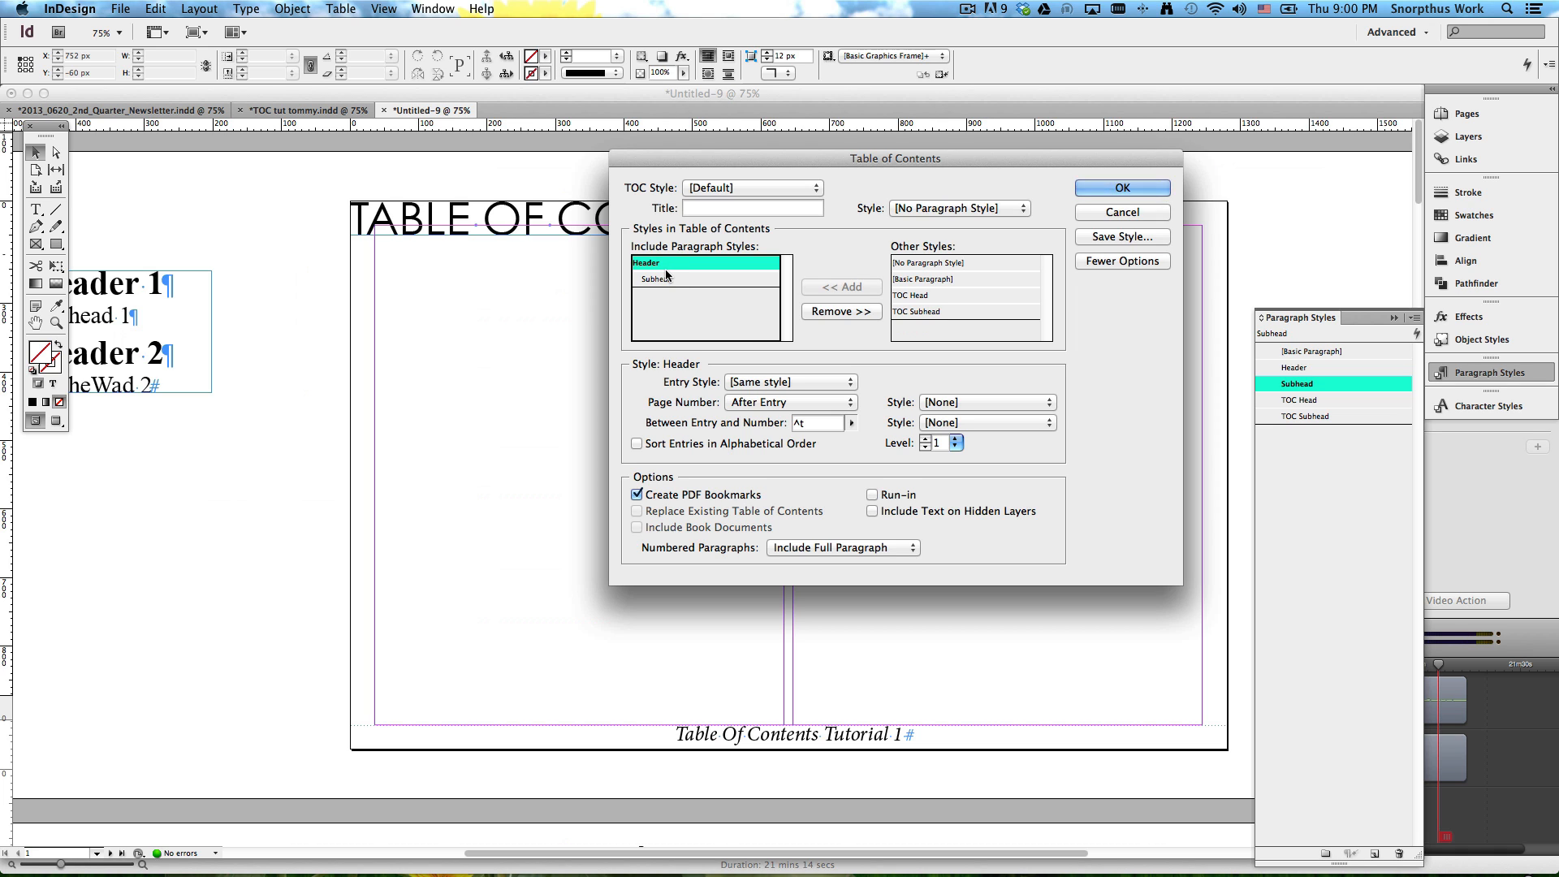
click(755, 382)
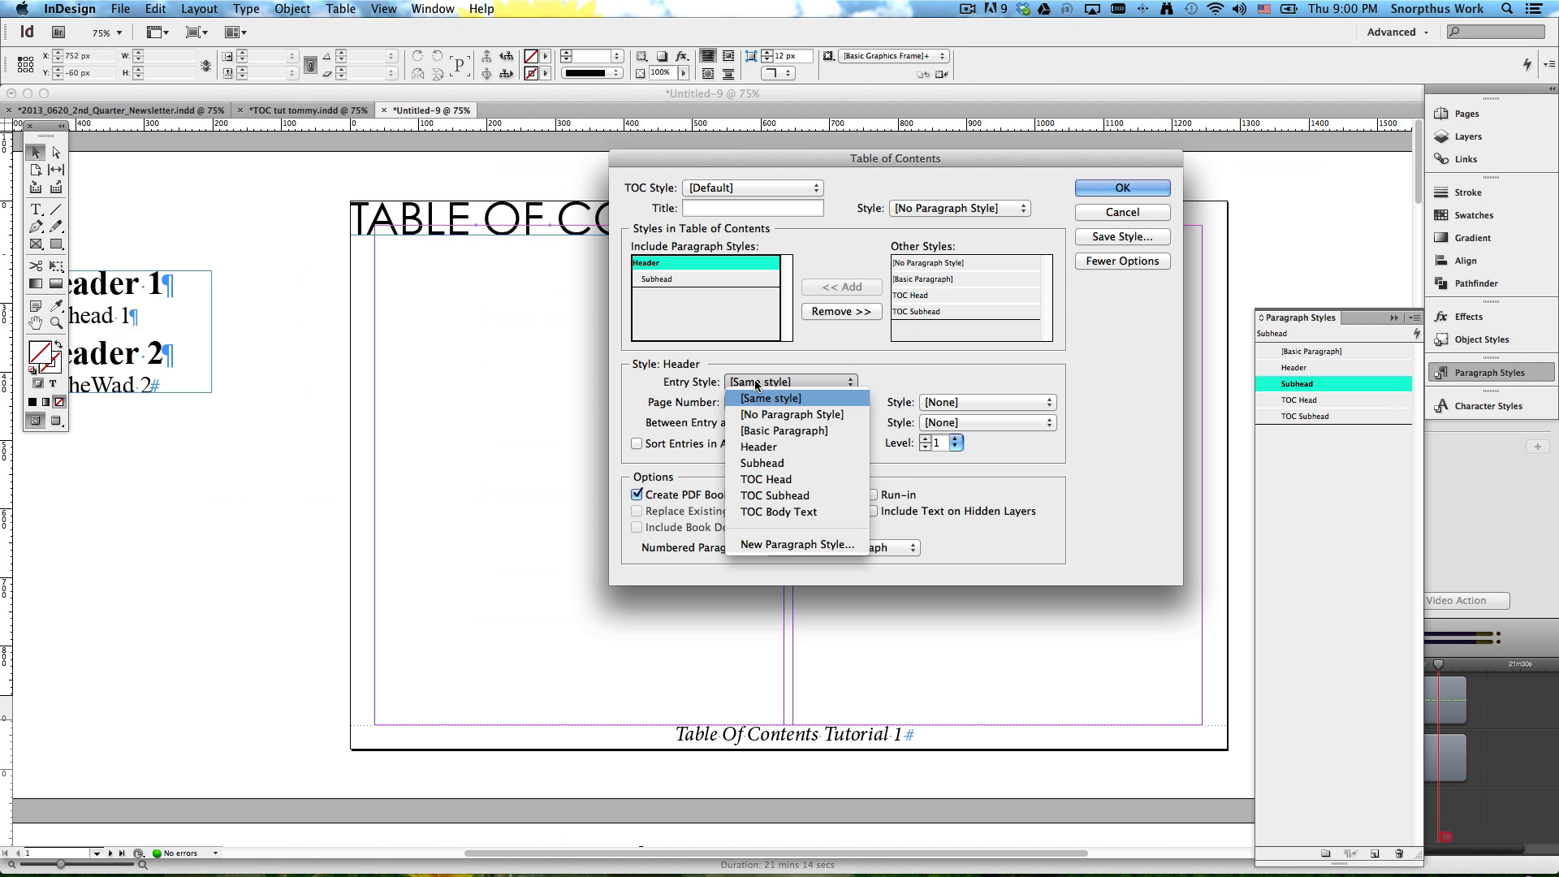
click(759, 480)
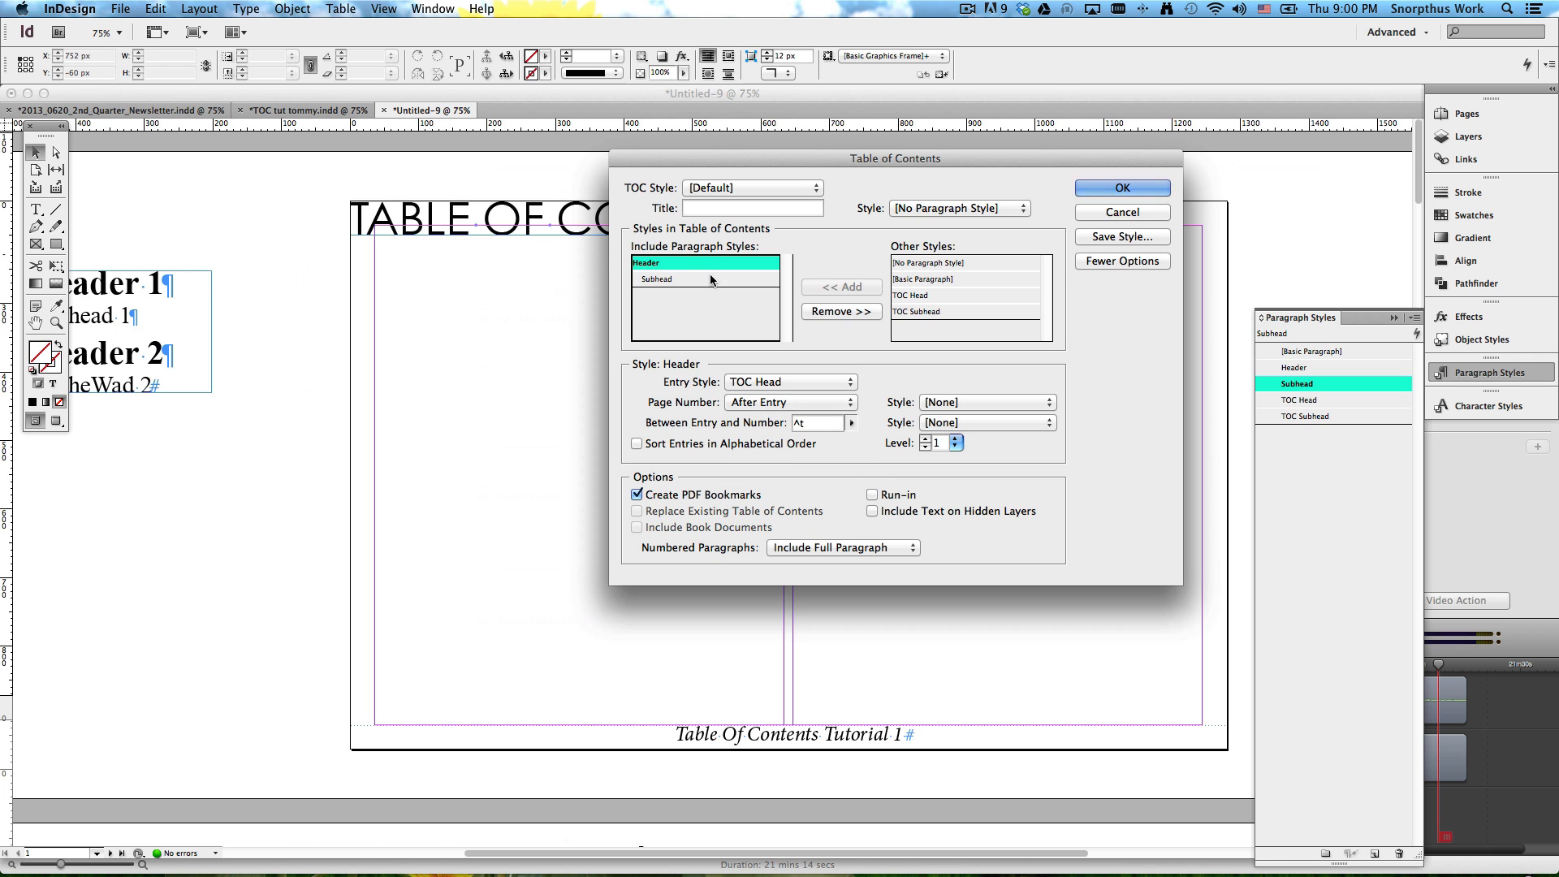
click(688, 276)
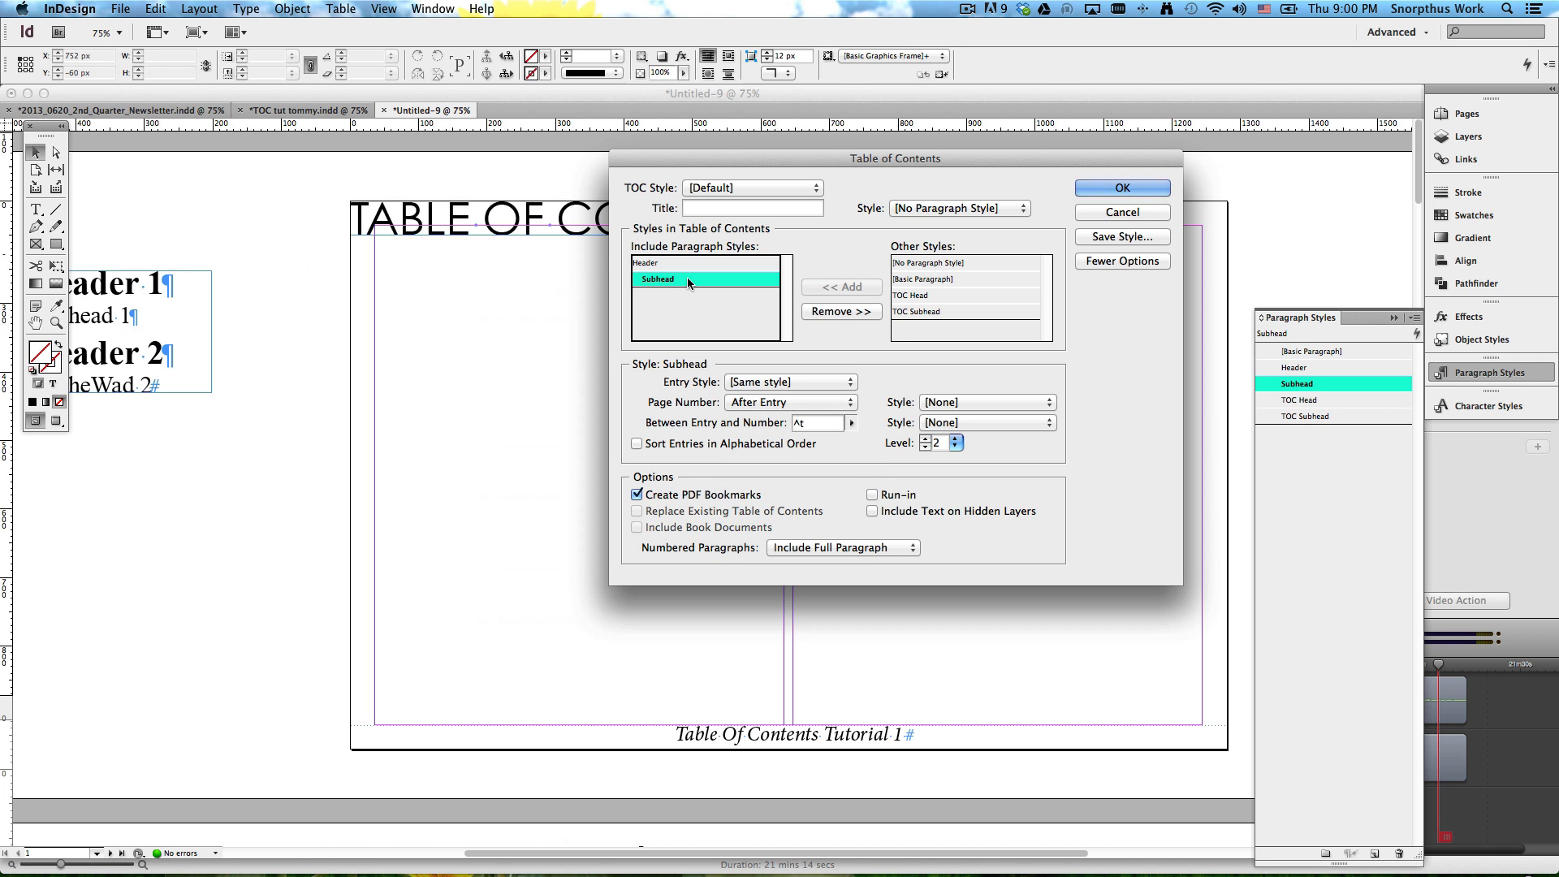
click(762, 383)
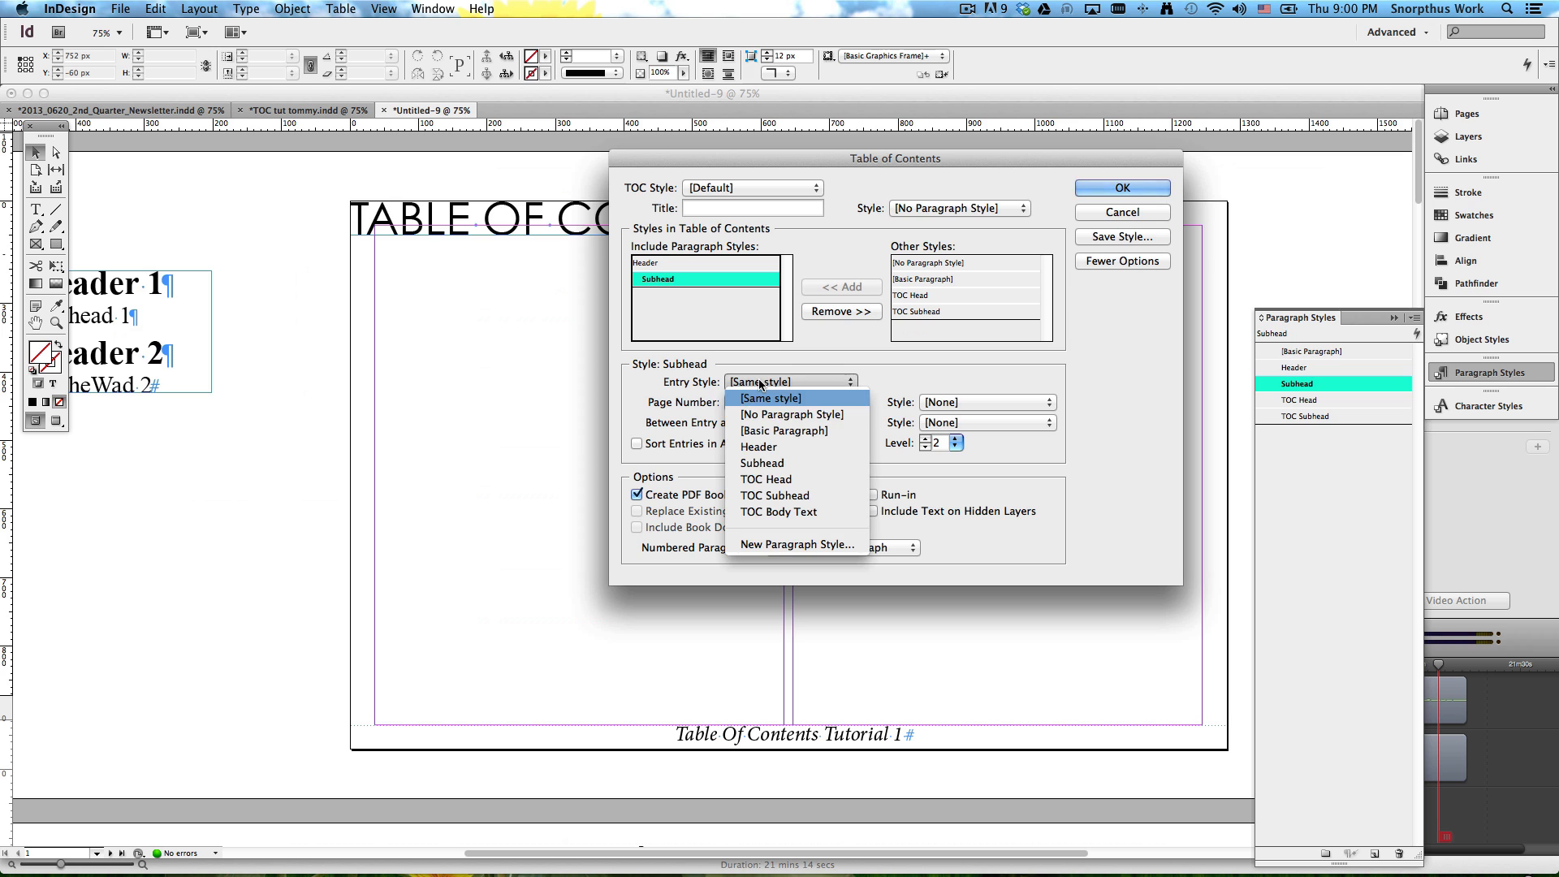
click(782, 494)
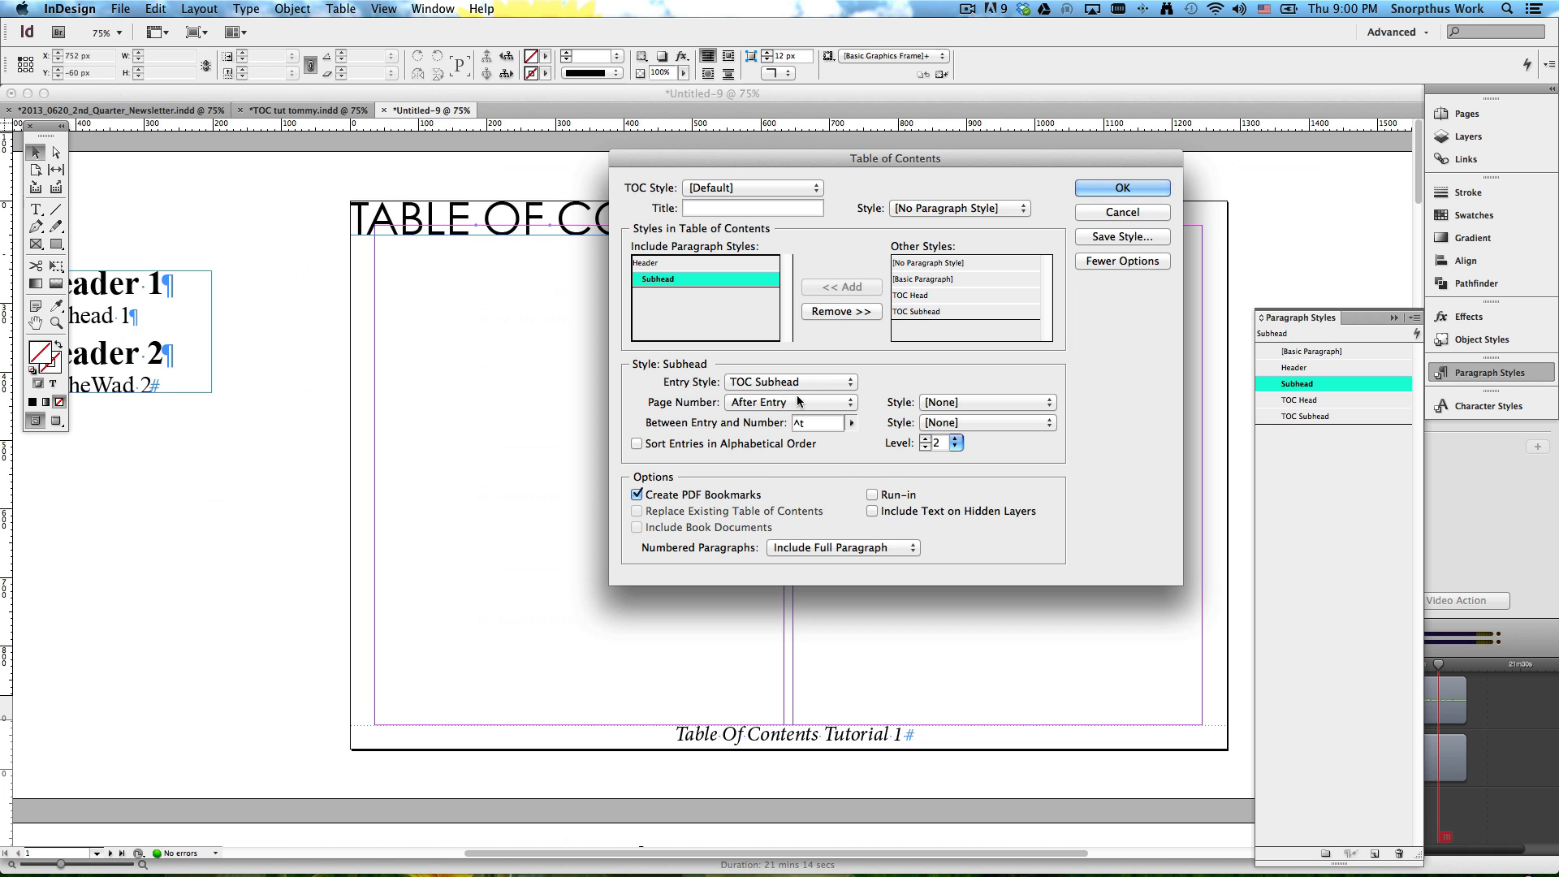
Step: Replace the separator between entry and number for Subhead with a Right Indent Tab (^y)
click(851, 424)
click(851, 424)
click(851, 423)
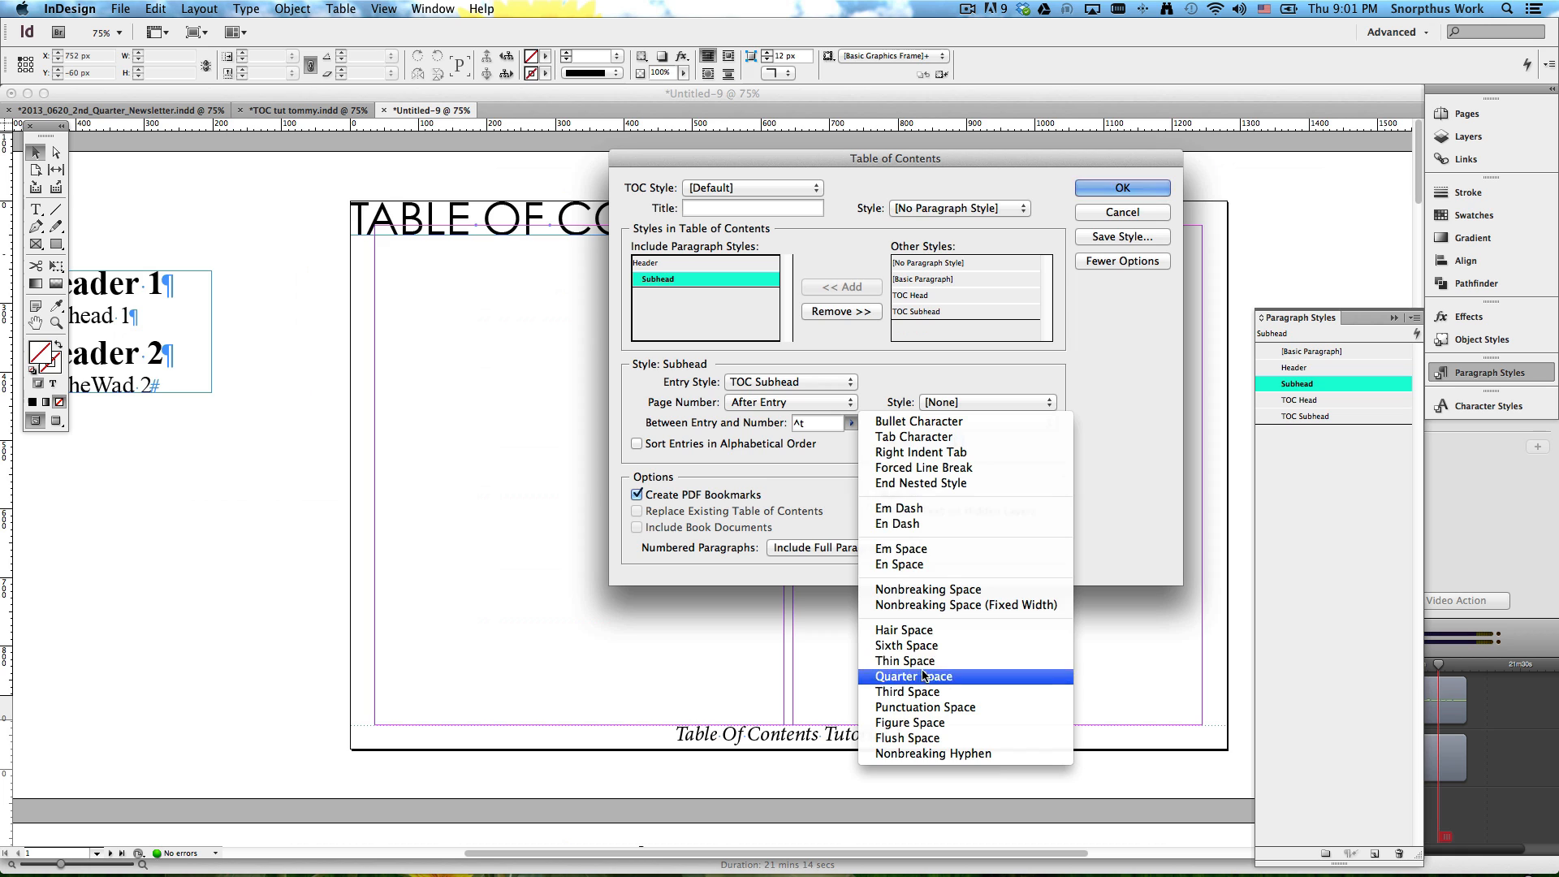
click(809, 425)
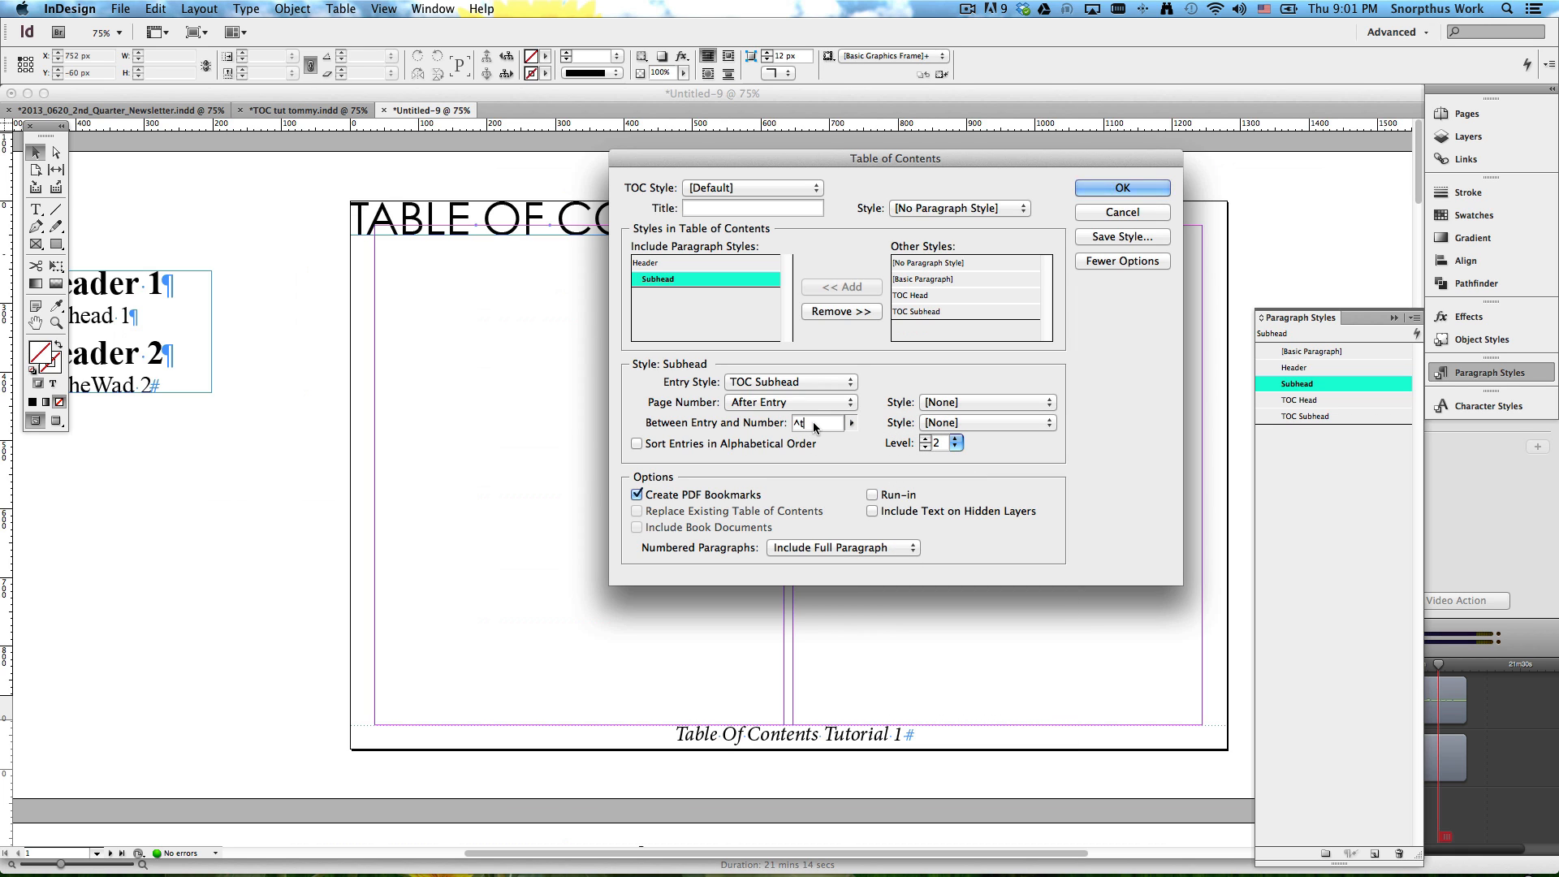
click(851, 423)
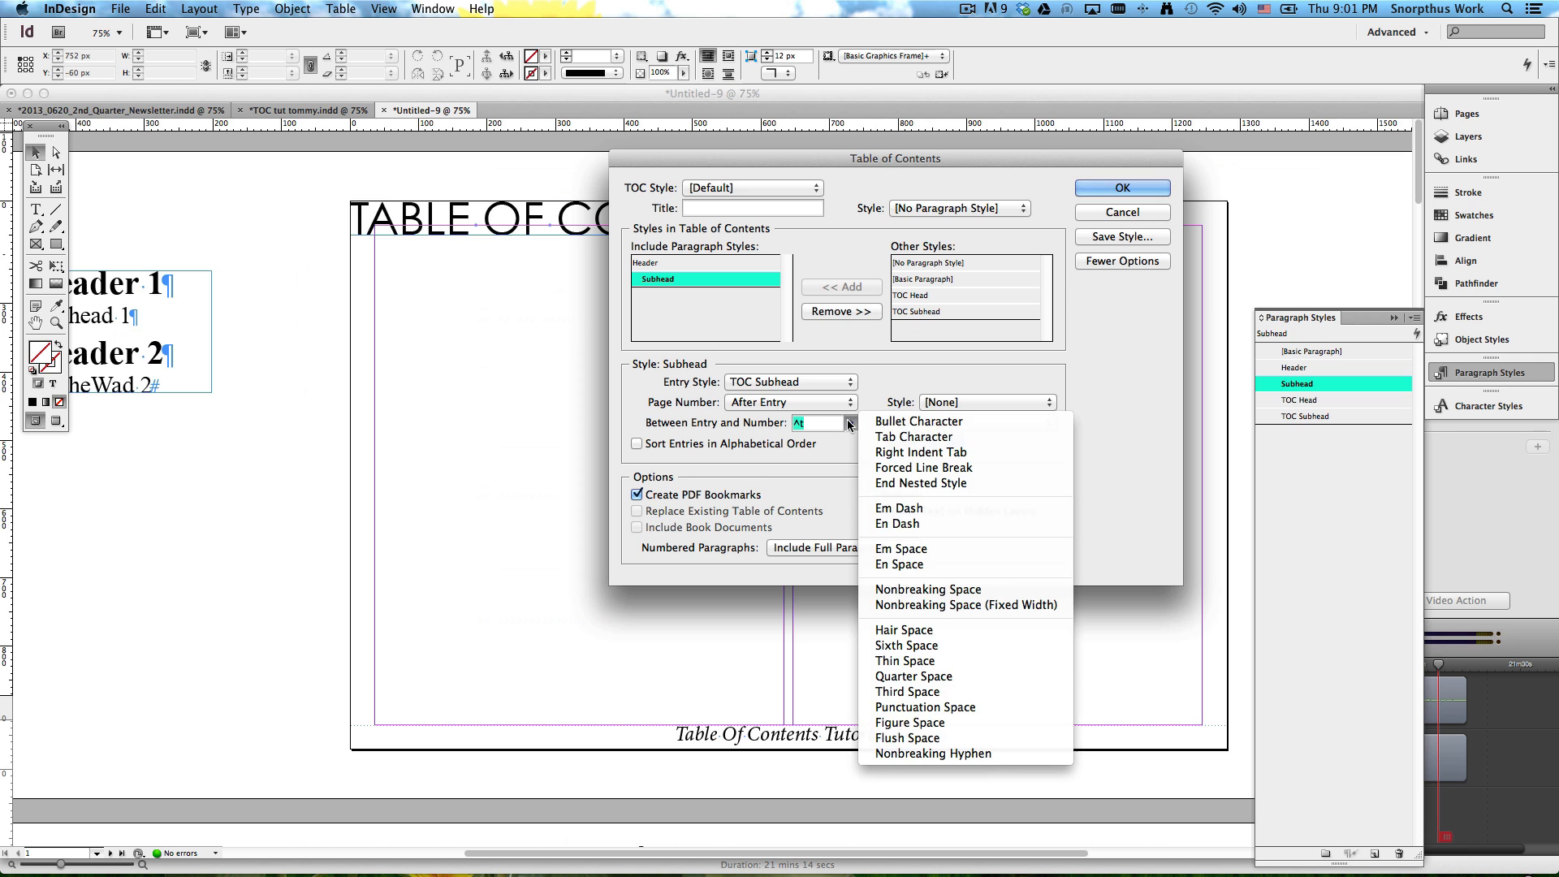
click(906, 452)
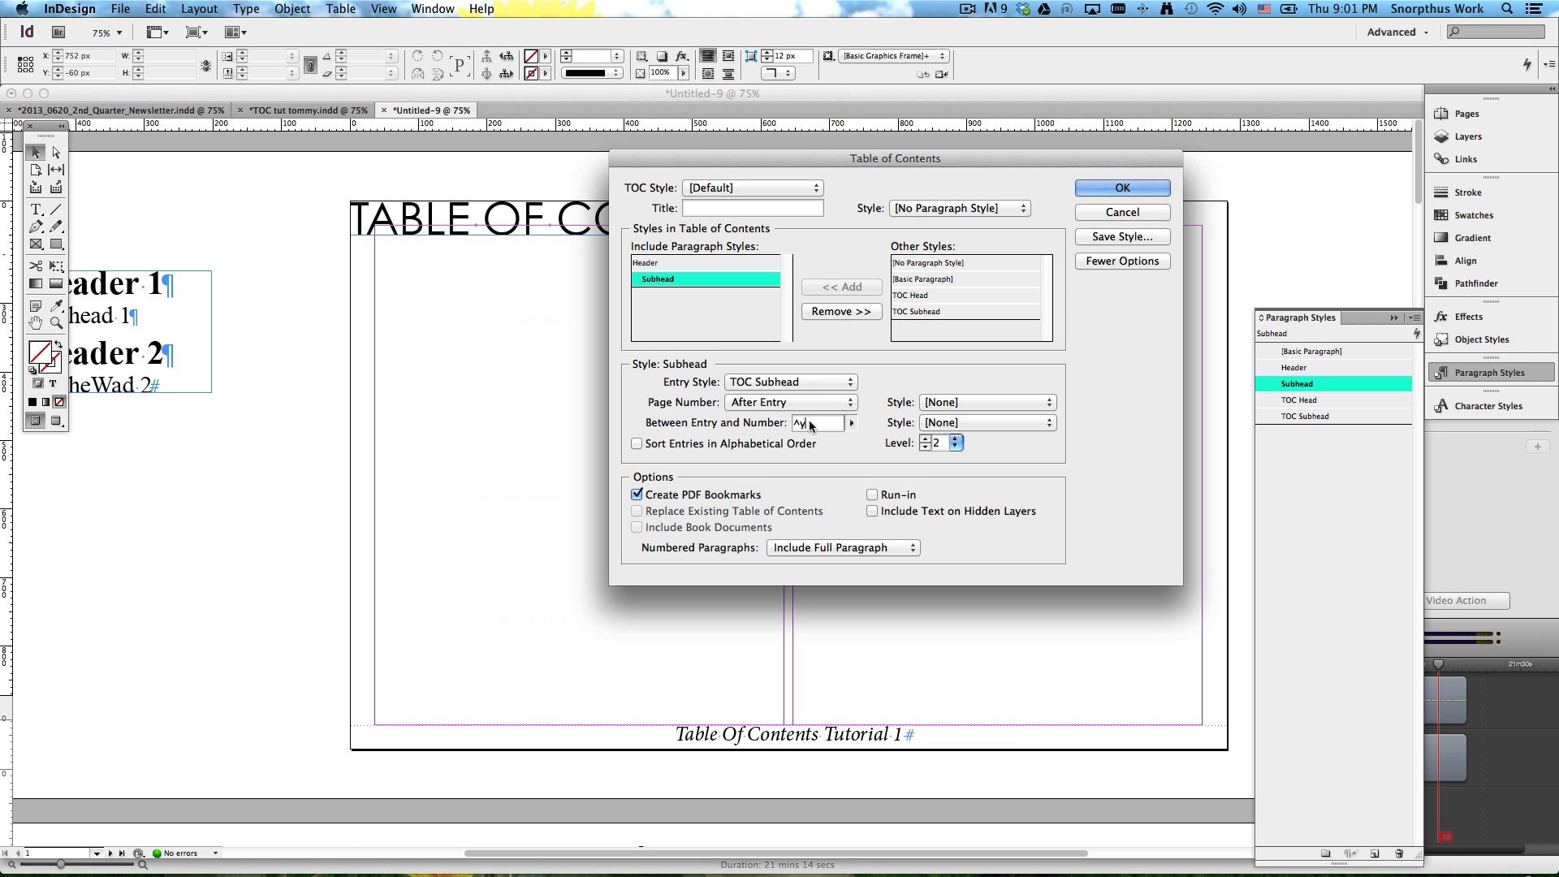
click(851, 423)
click(851, 423)
Step: Replace Header's separator between entry and number with a Right Indent Tab (^y) and accept the table of contents settings
click(679, 264)
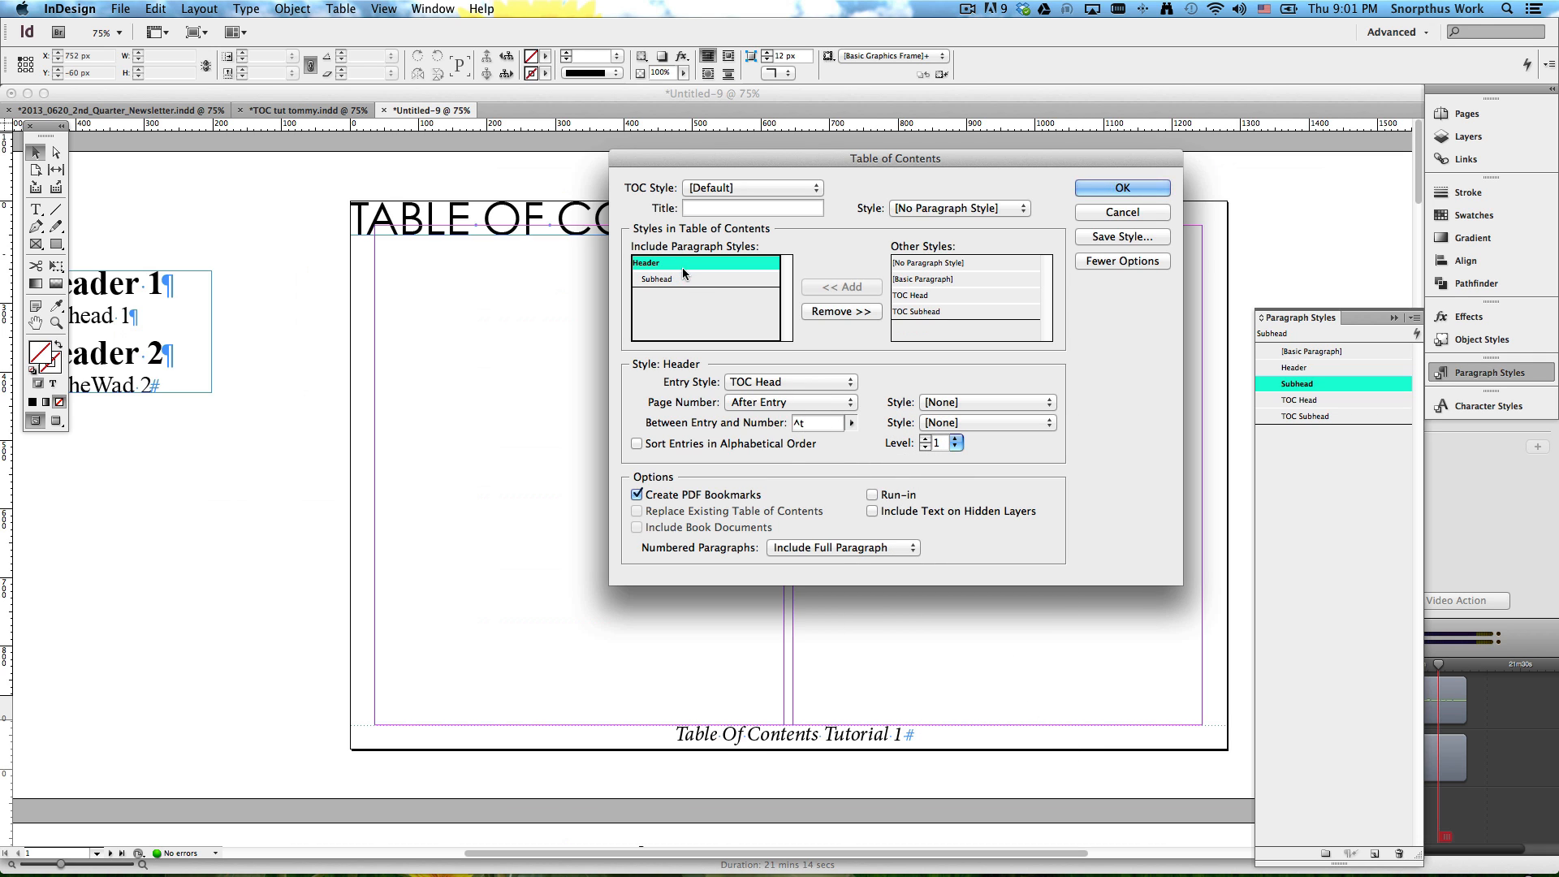
click(816, 423)
key(BackSpace)
key(BackSpace)
click(855, 421)
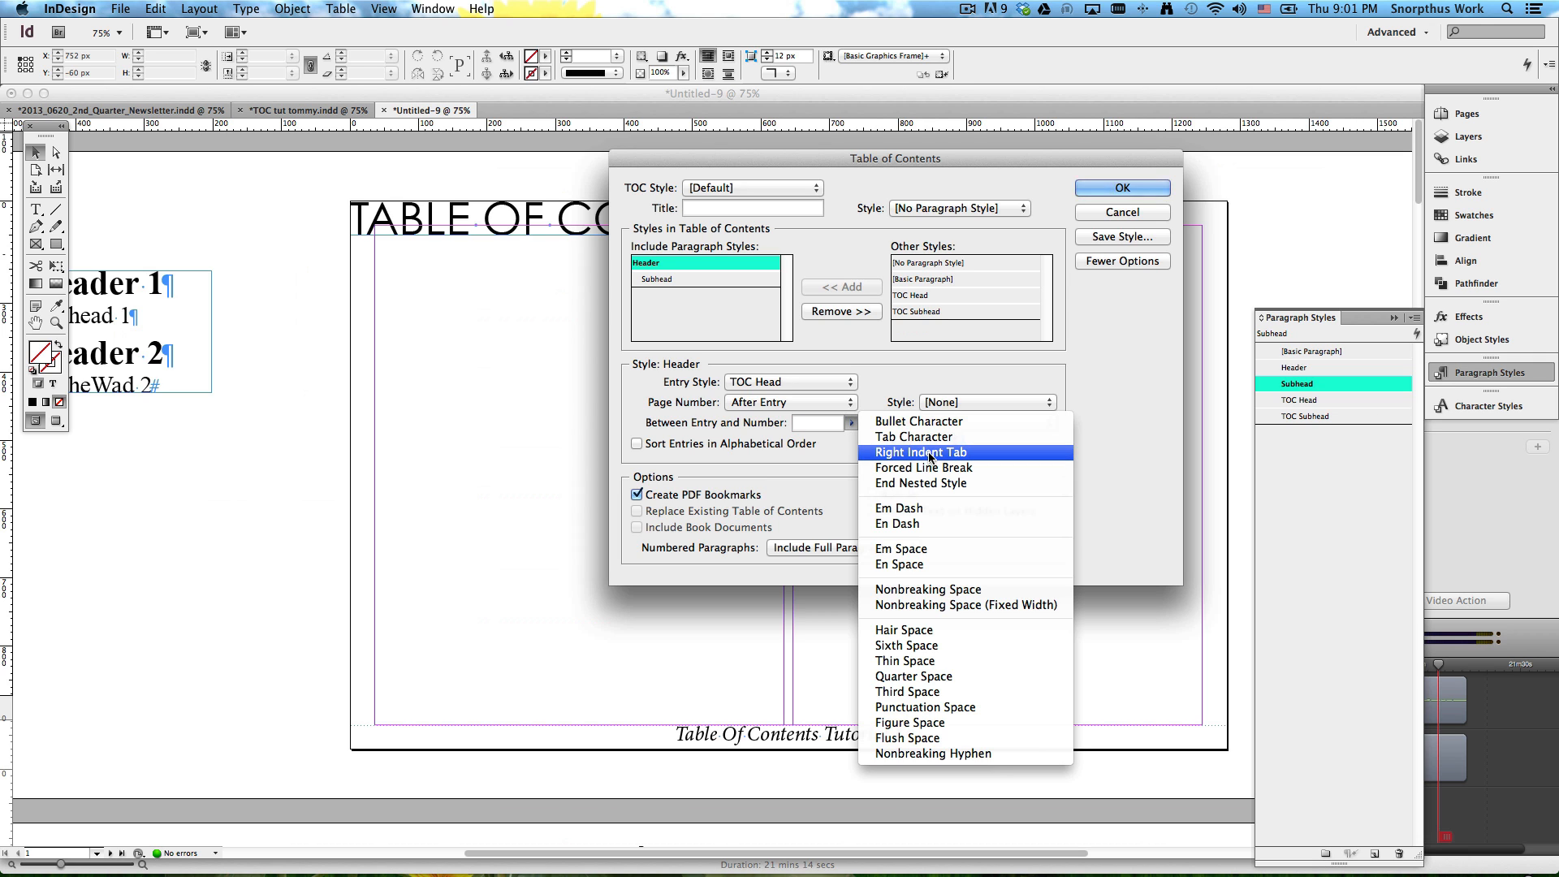
click(851, 443)
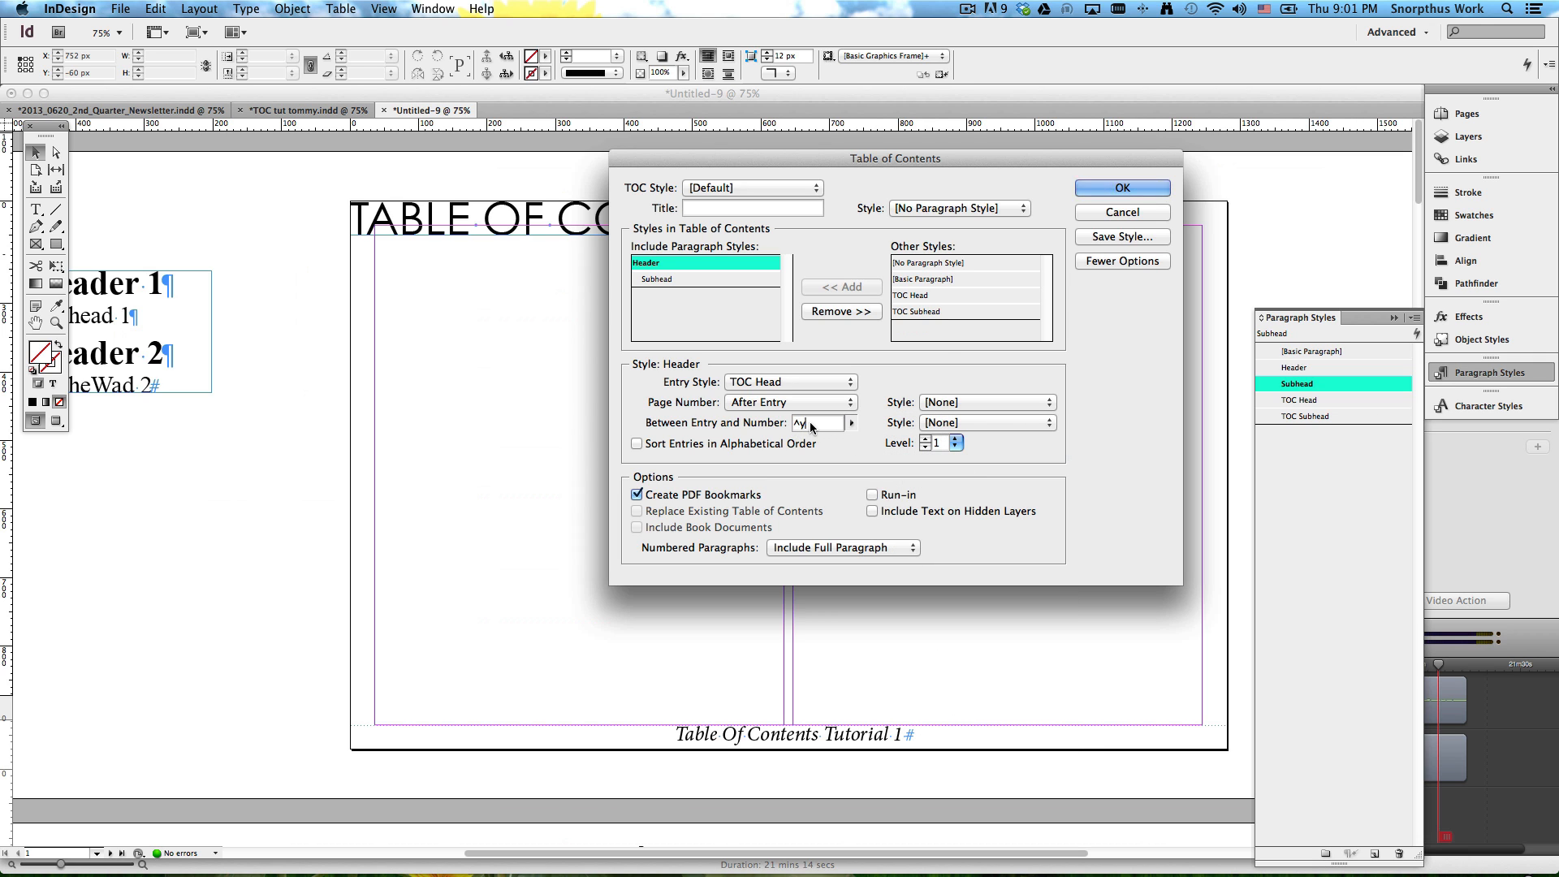
click(1104, 188)
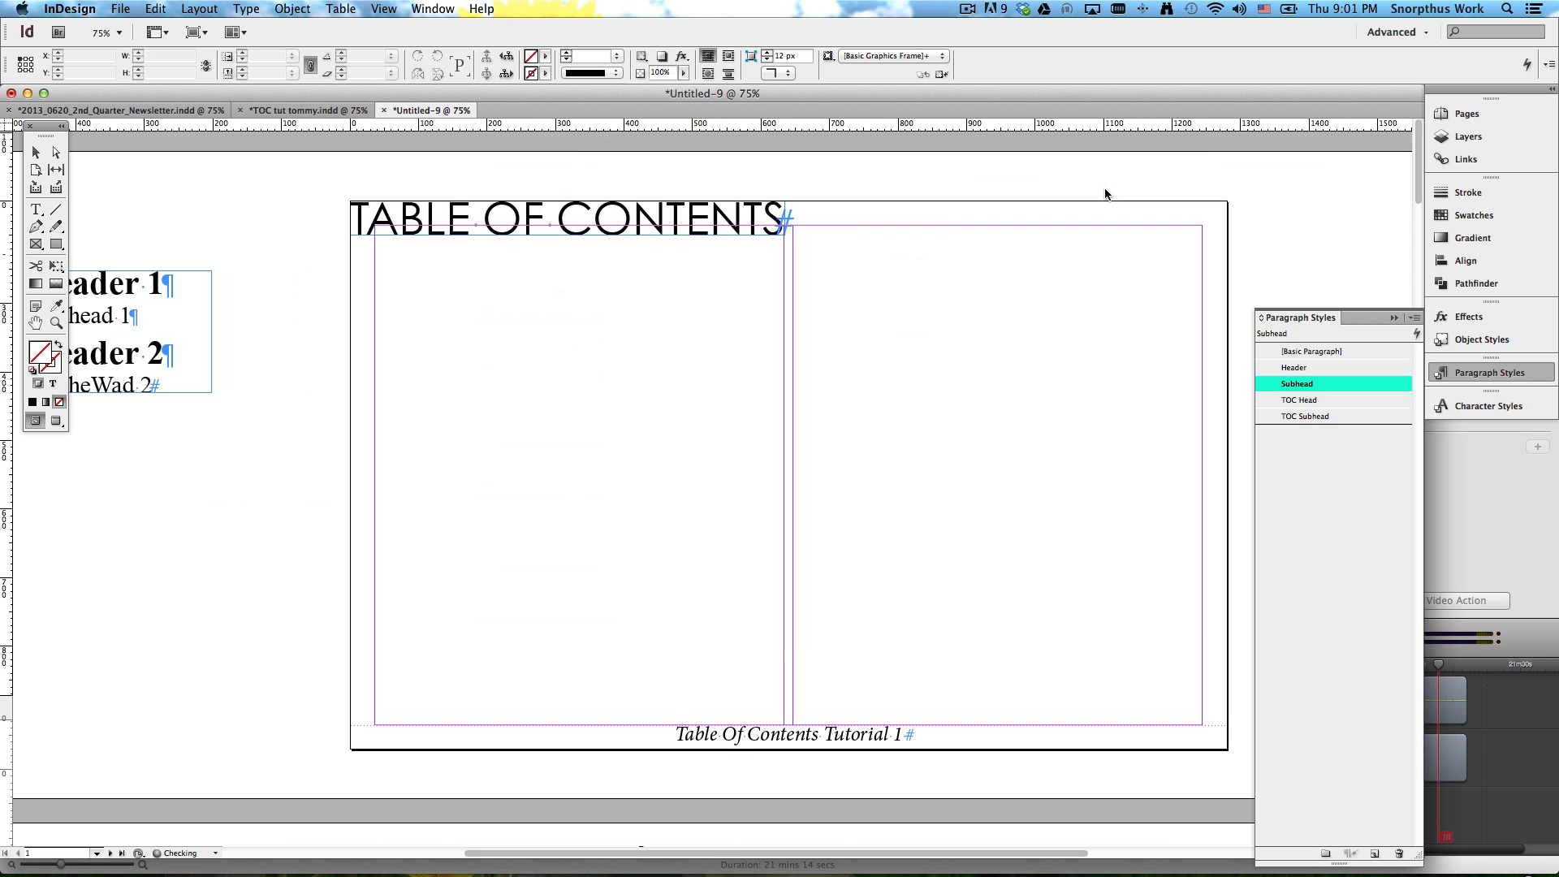
Step: Place the generated table of contents in the page's first column, resize its frame to fill that column, and preview the page
click(430, 307)
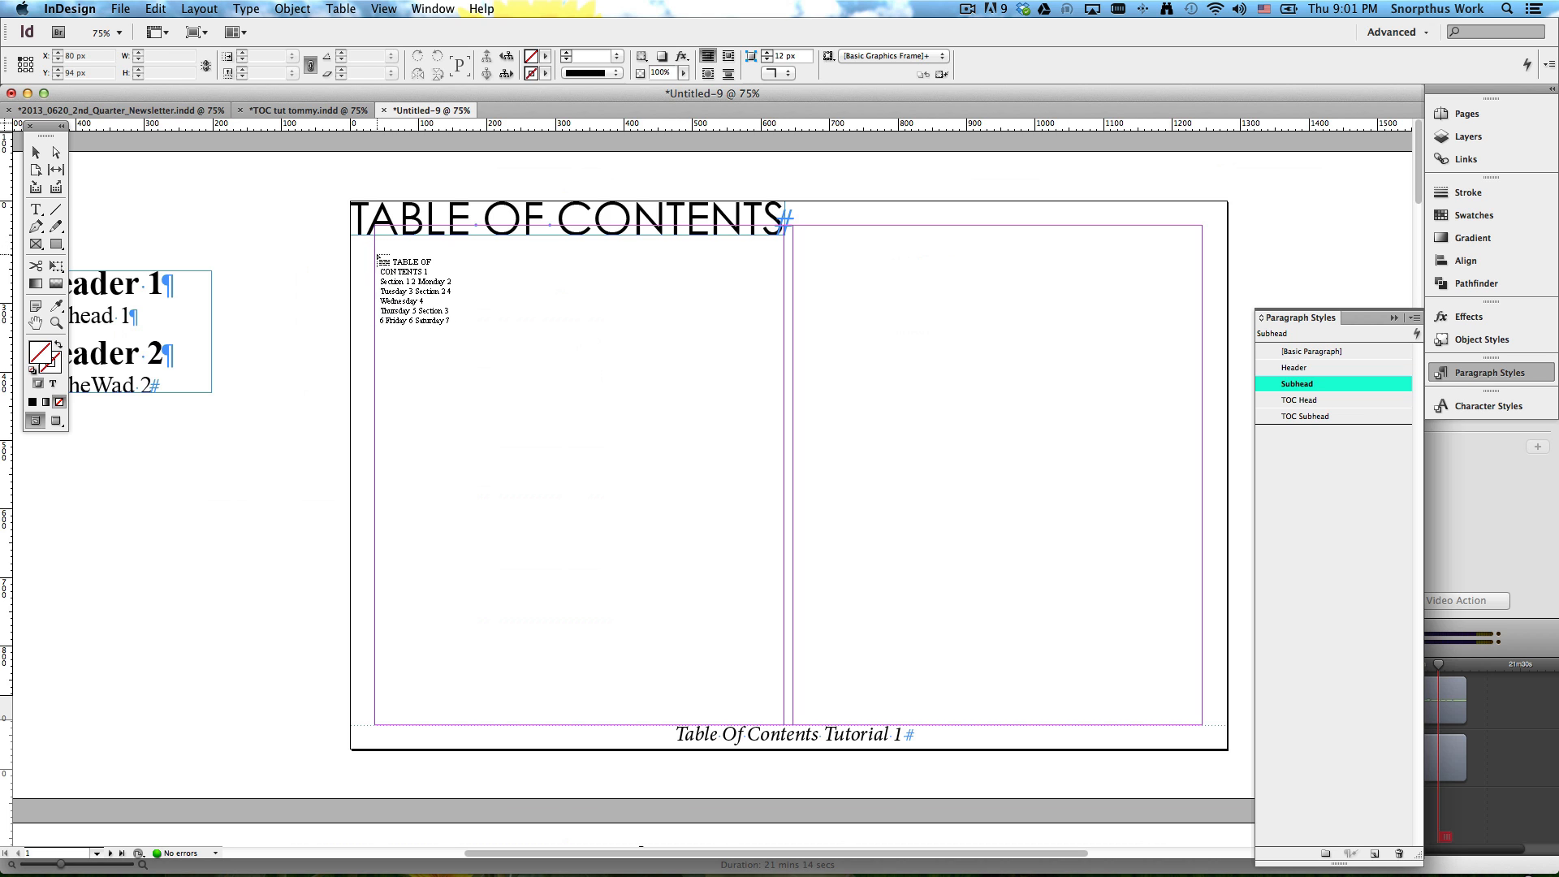
drag(374, 249, 784, 721)
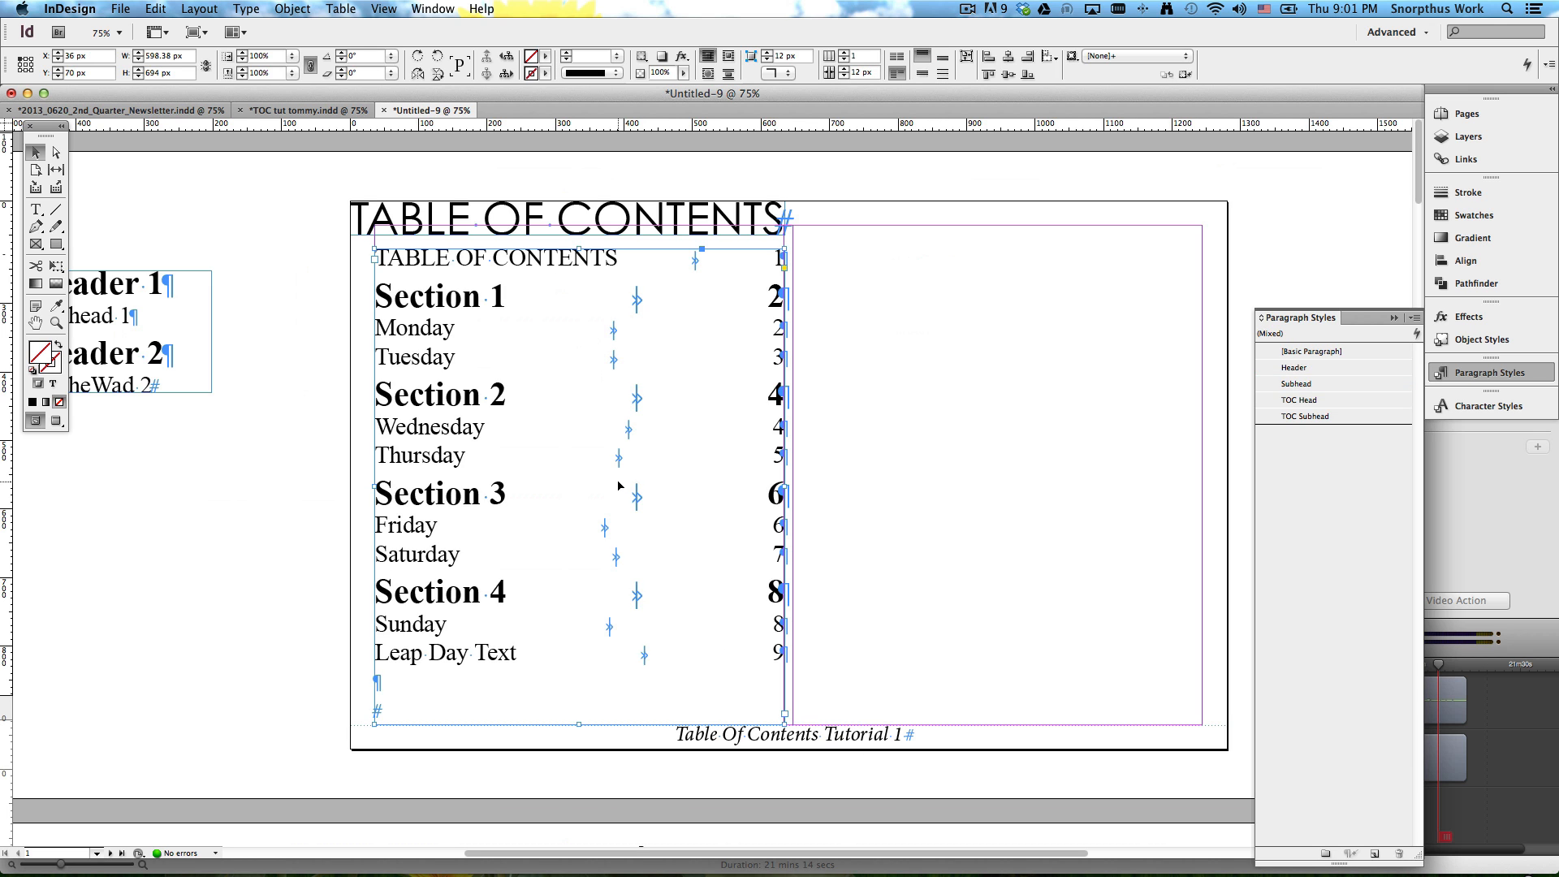
click(284, 304)
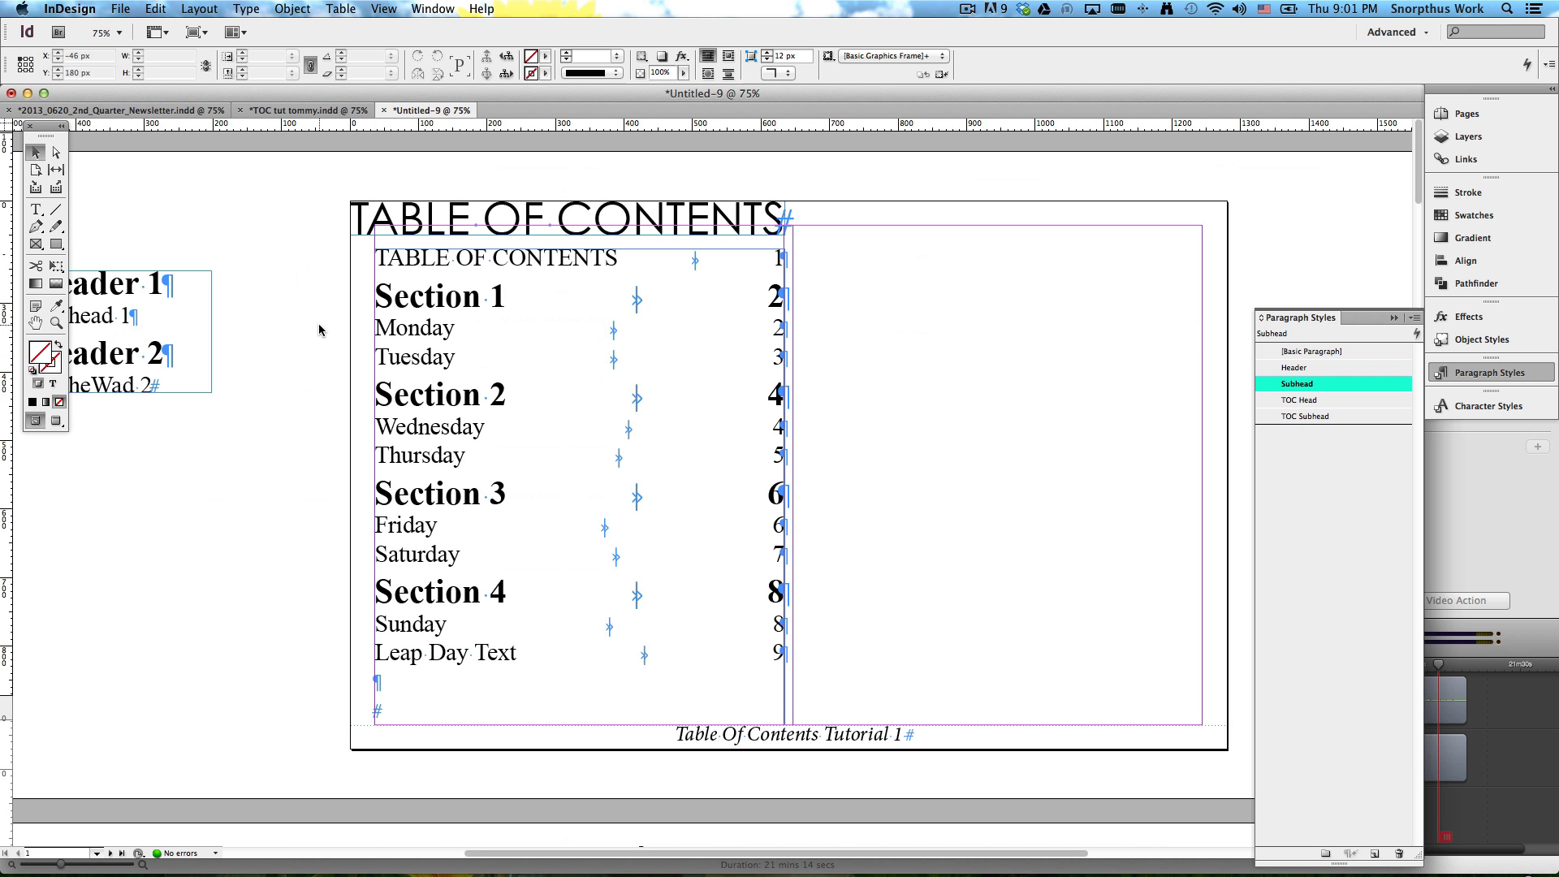
key(shift+w)
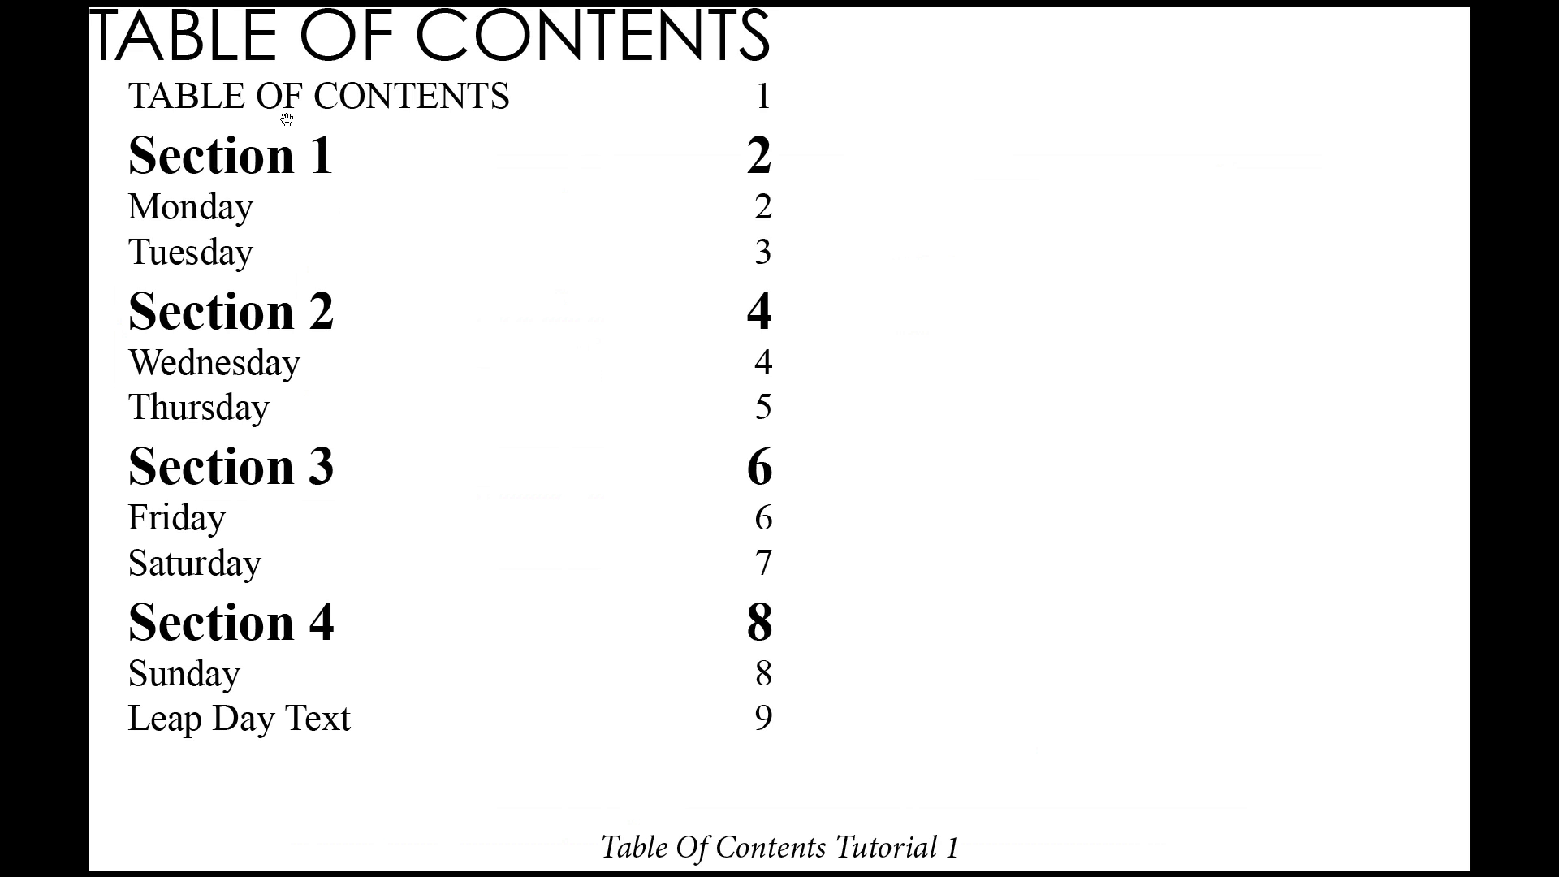
key(shift+w)
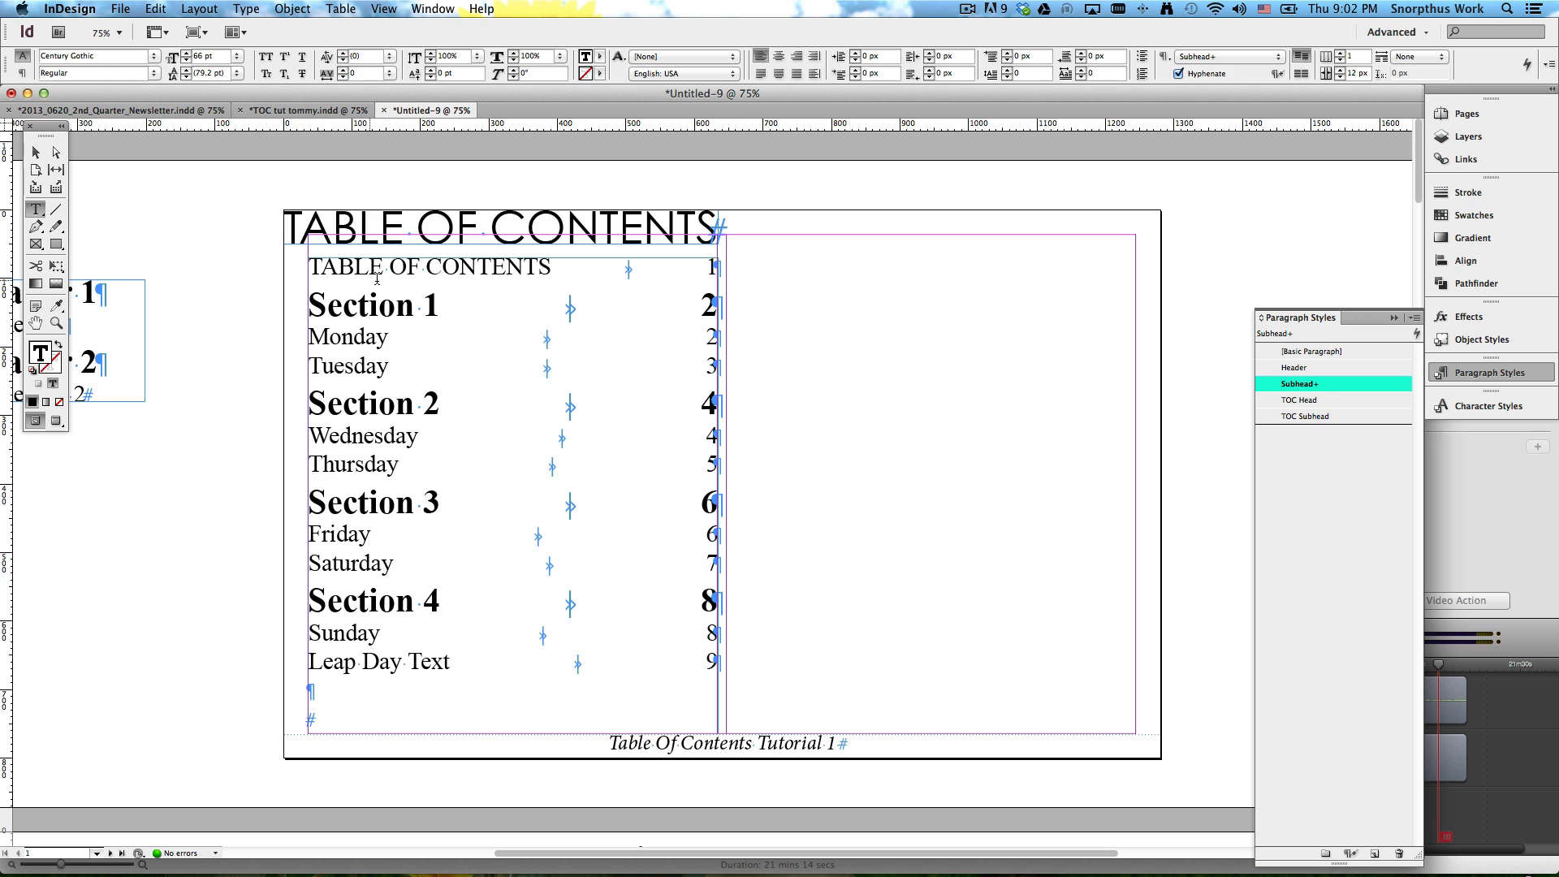
Step: Apply the [Basic Paragraph] style to the large page title TABLE OF CONTENTS instead of Subhead
drag(376, 268, 547, 268)
double_click(448, 267)
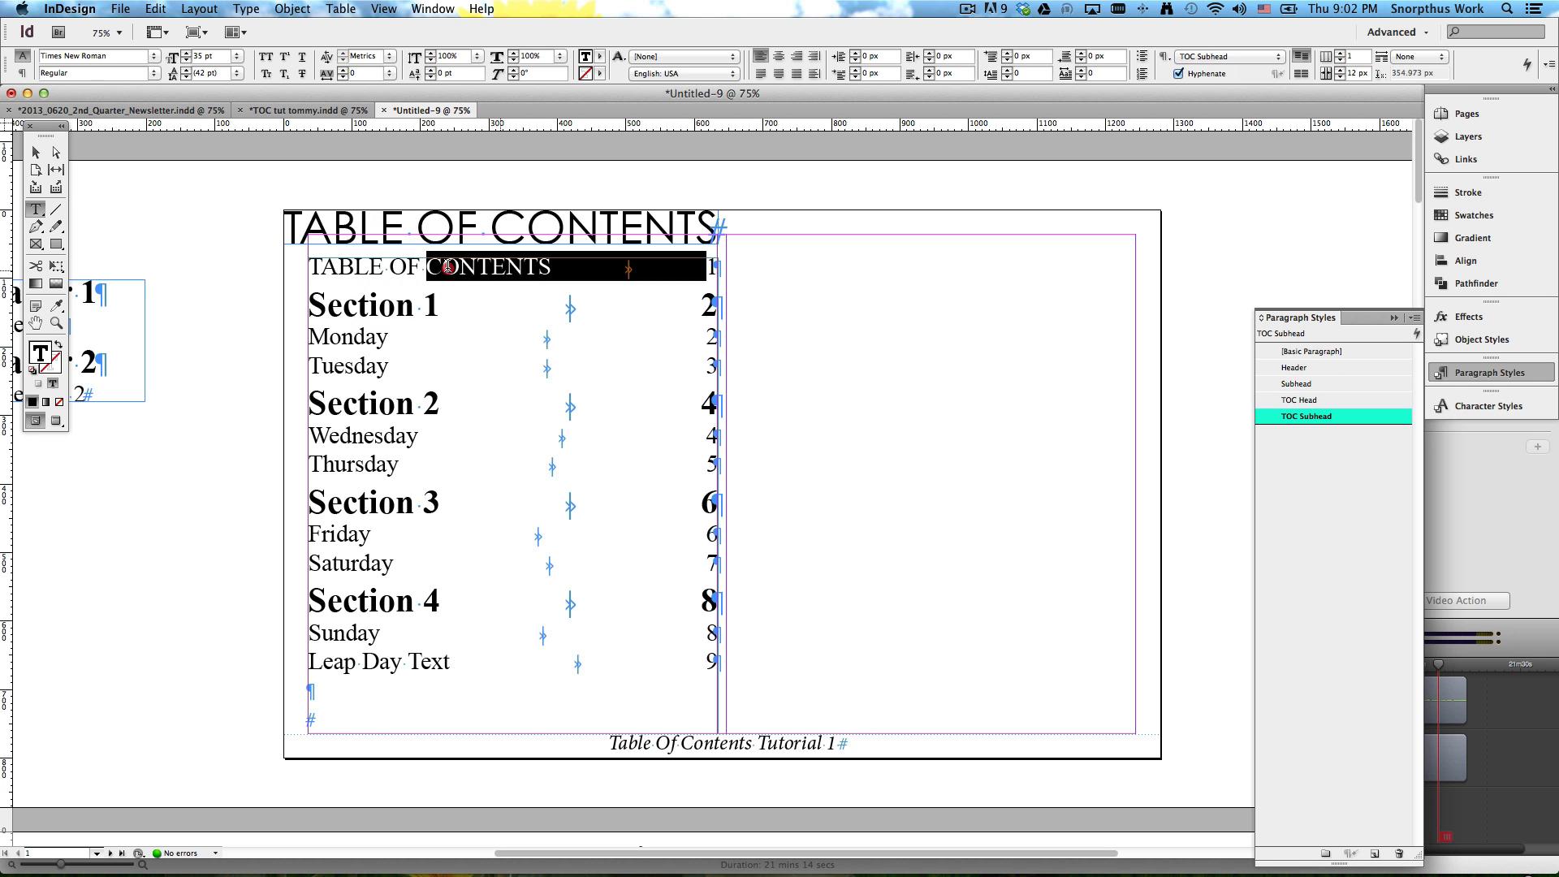
triple_click(448, 267)
drag(317, 268, 582, 273)
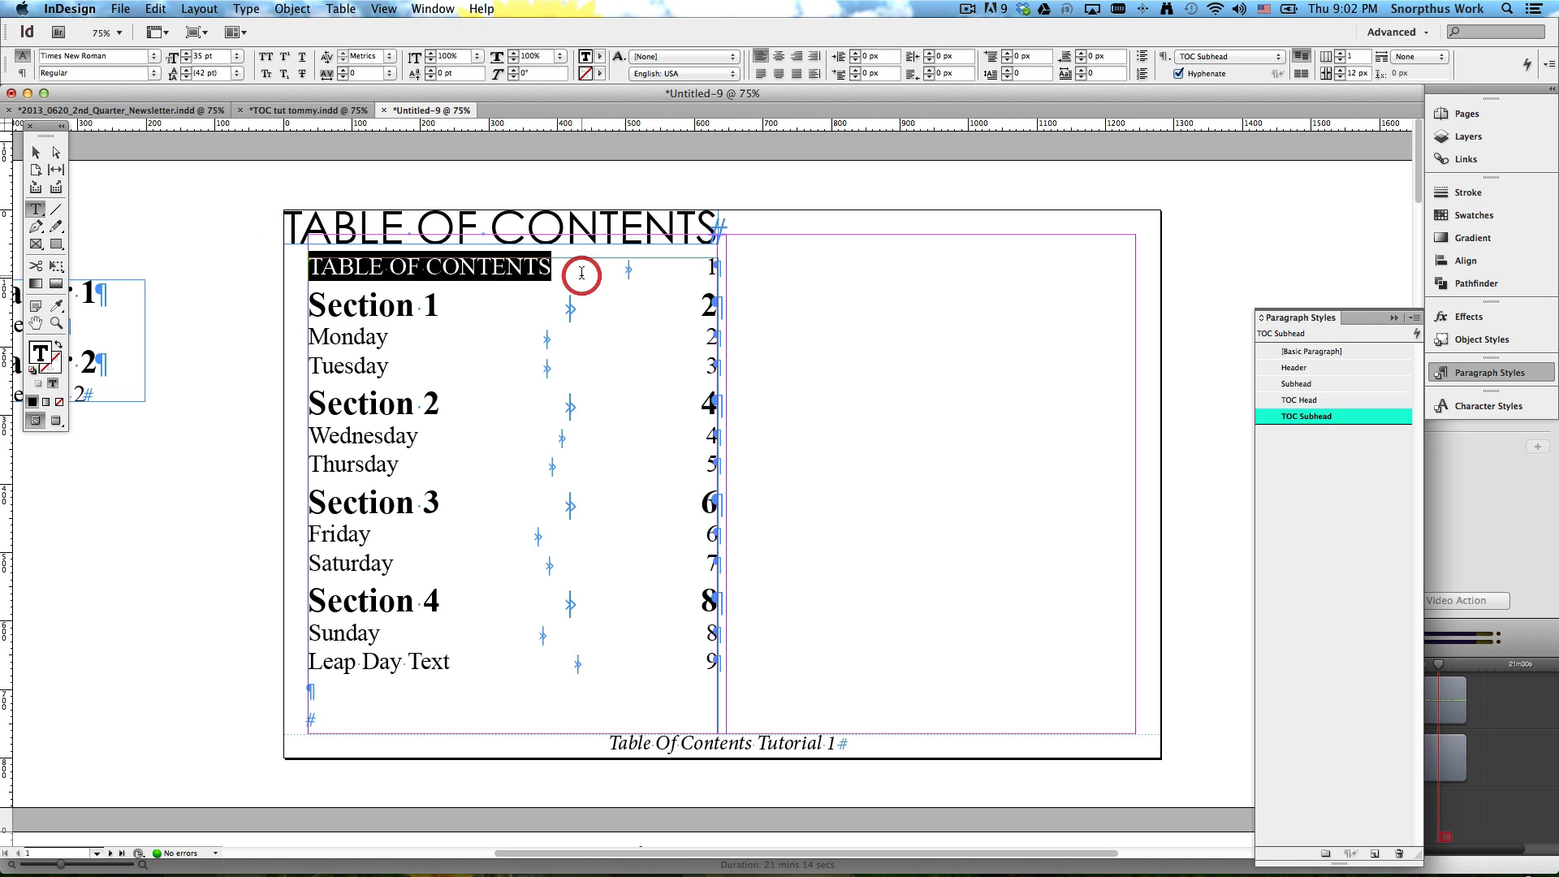
click(428, 226)
drag(358, 226, 627, 237)
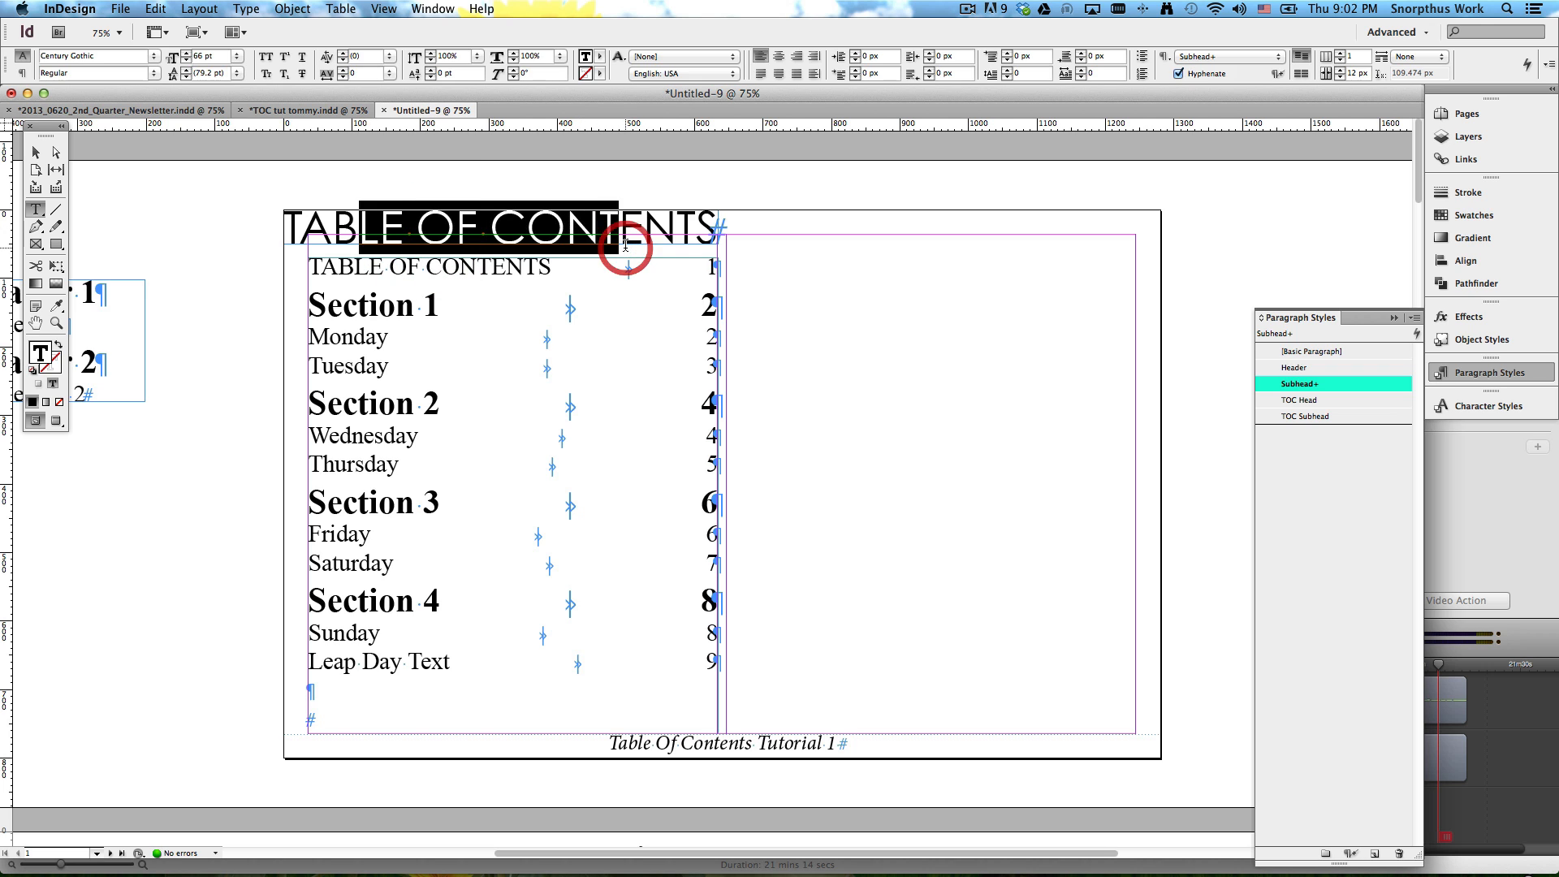
click(1325, 352)
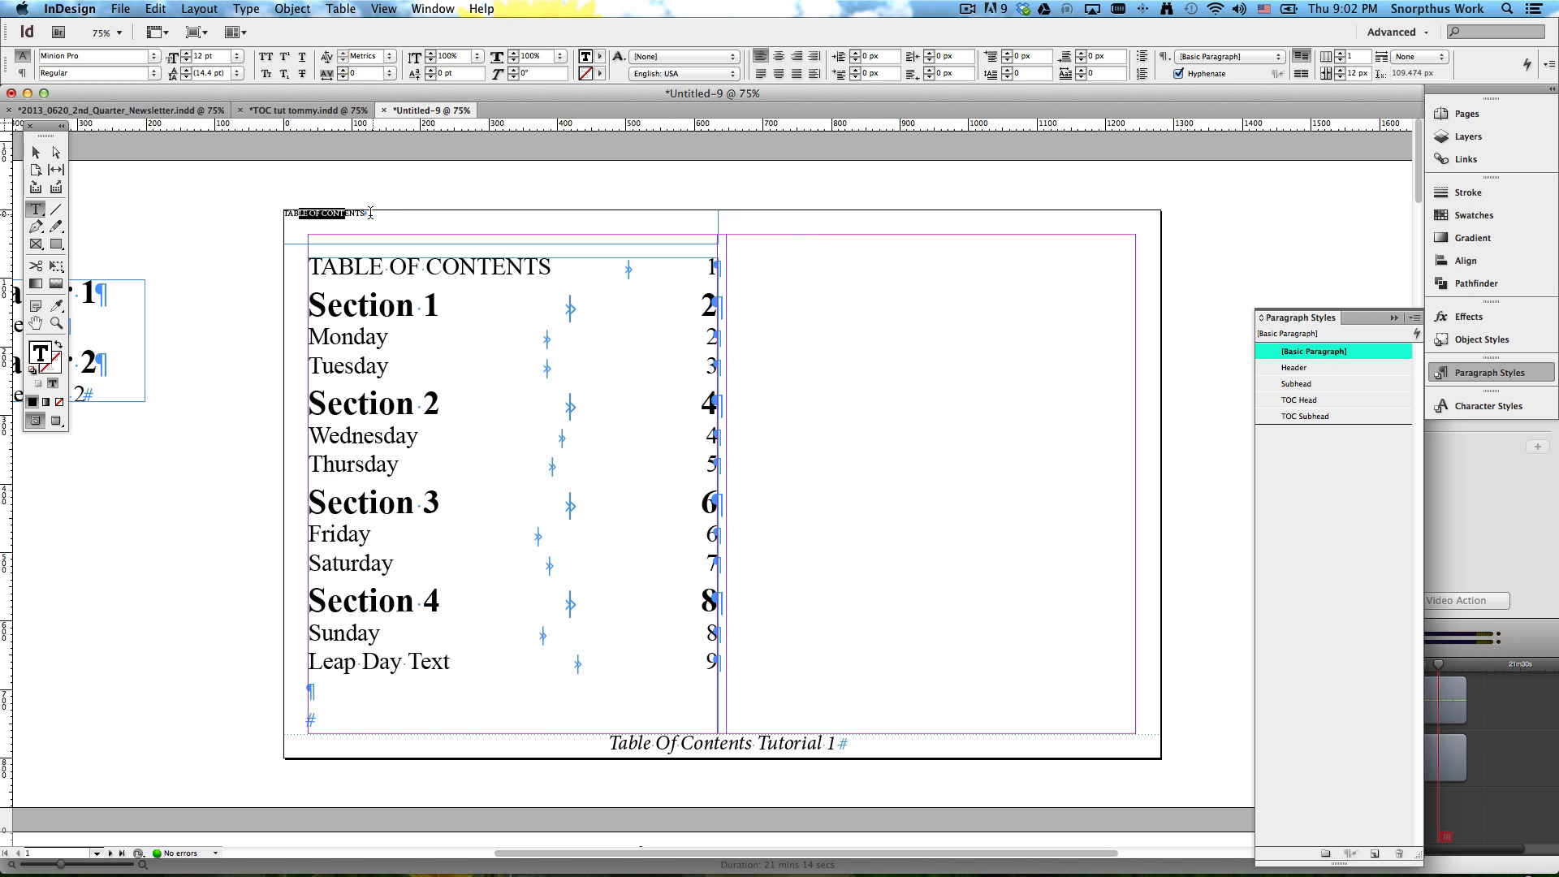
Step: Format the whole page title TABLE OF CONTENTS in Century Gothic at 66 pt
drag(370, 213, 231, 211)
click(106, 59)
text(Century Gothic)
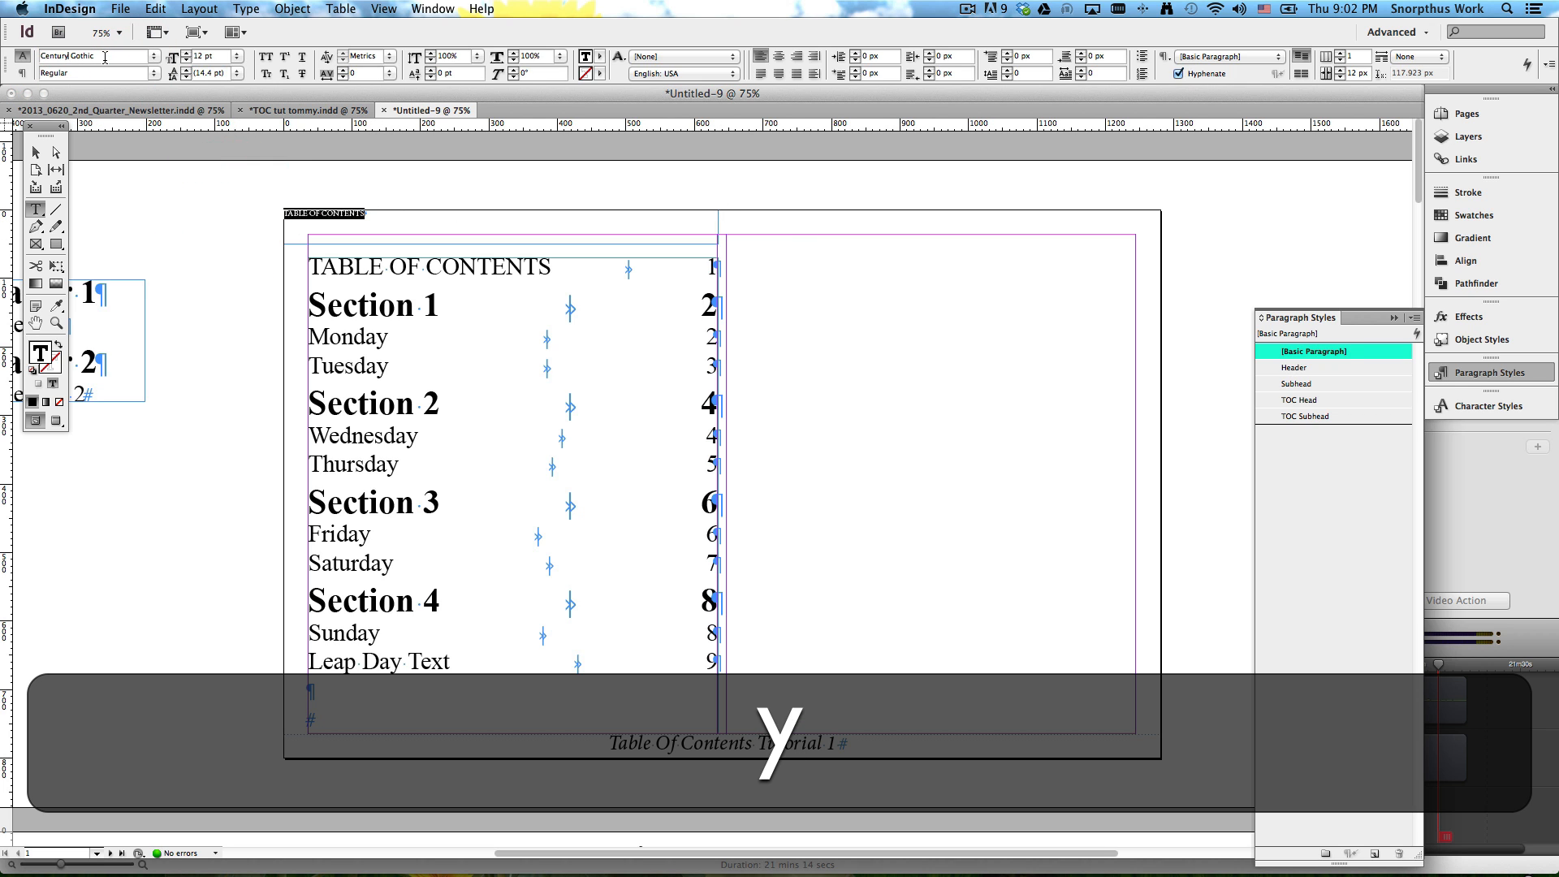
key(Return)
click(203, 56)
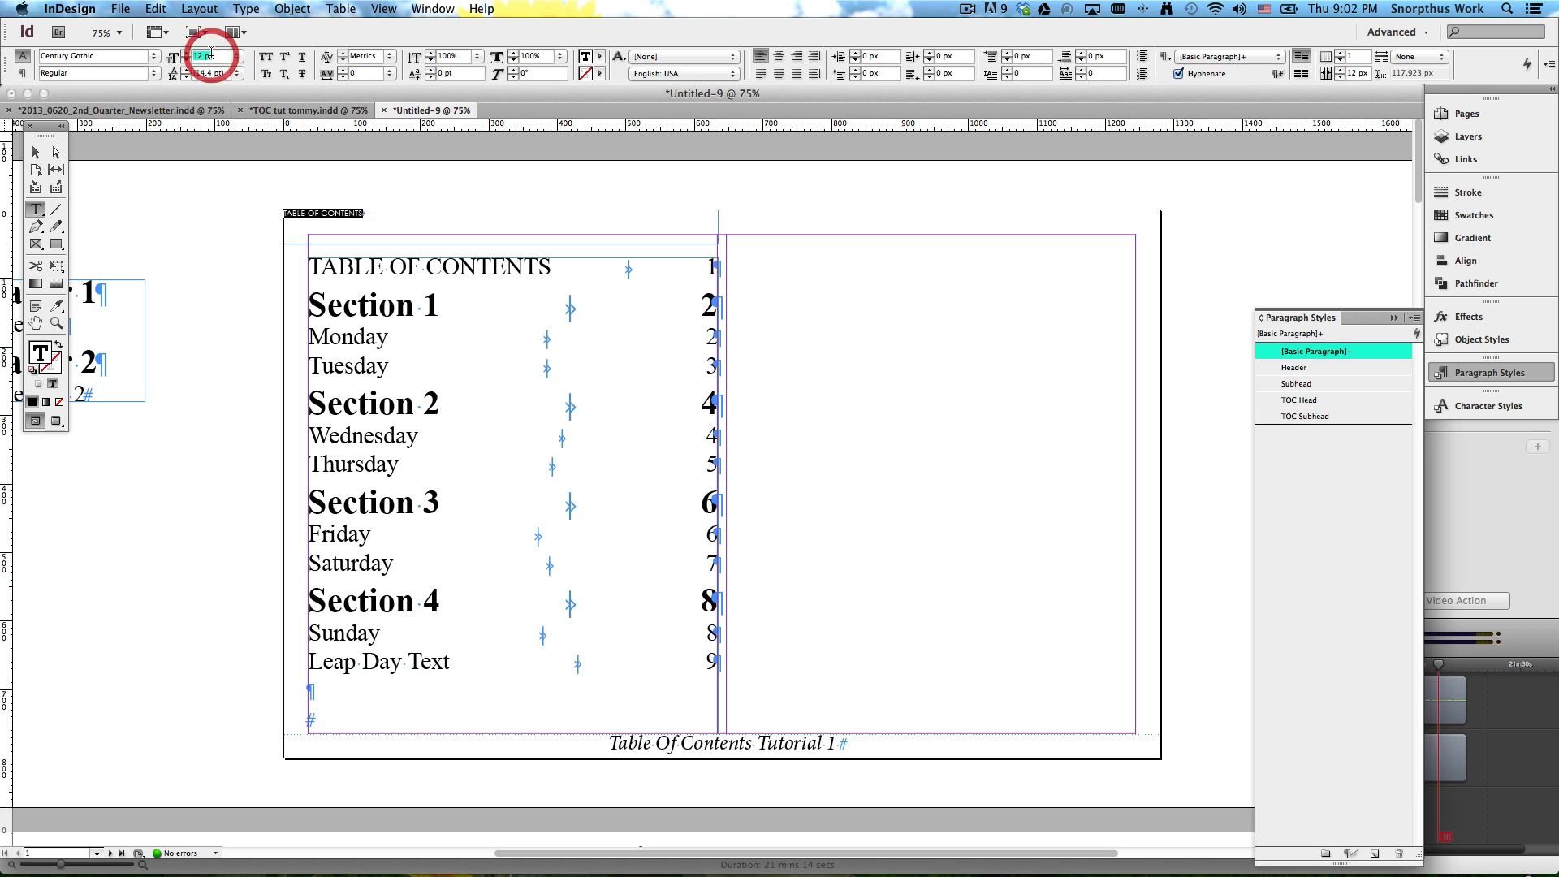
text(66)
key(Return)
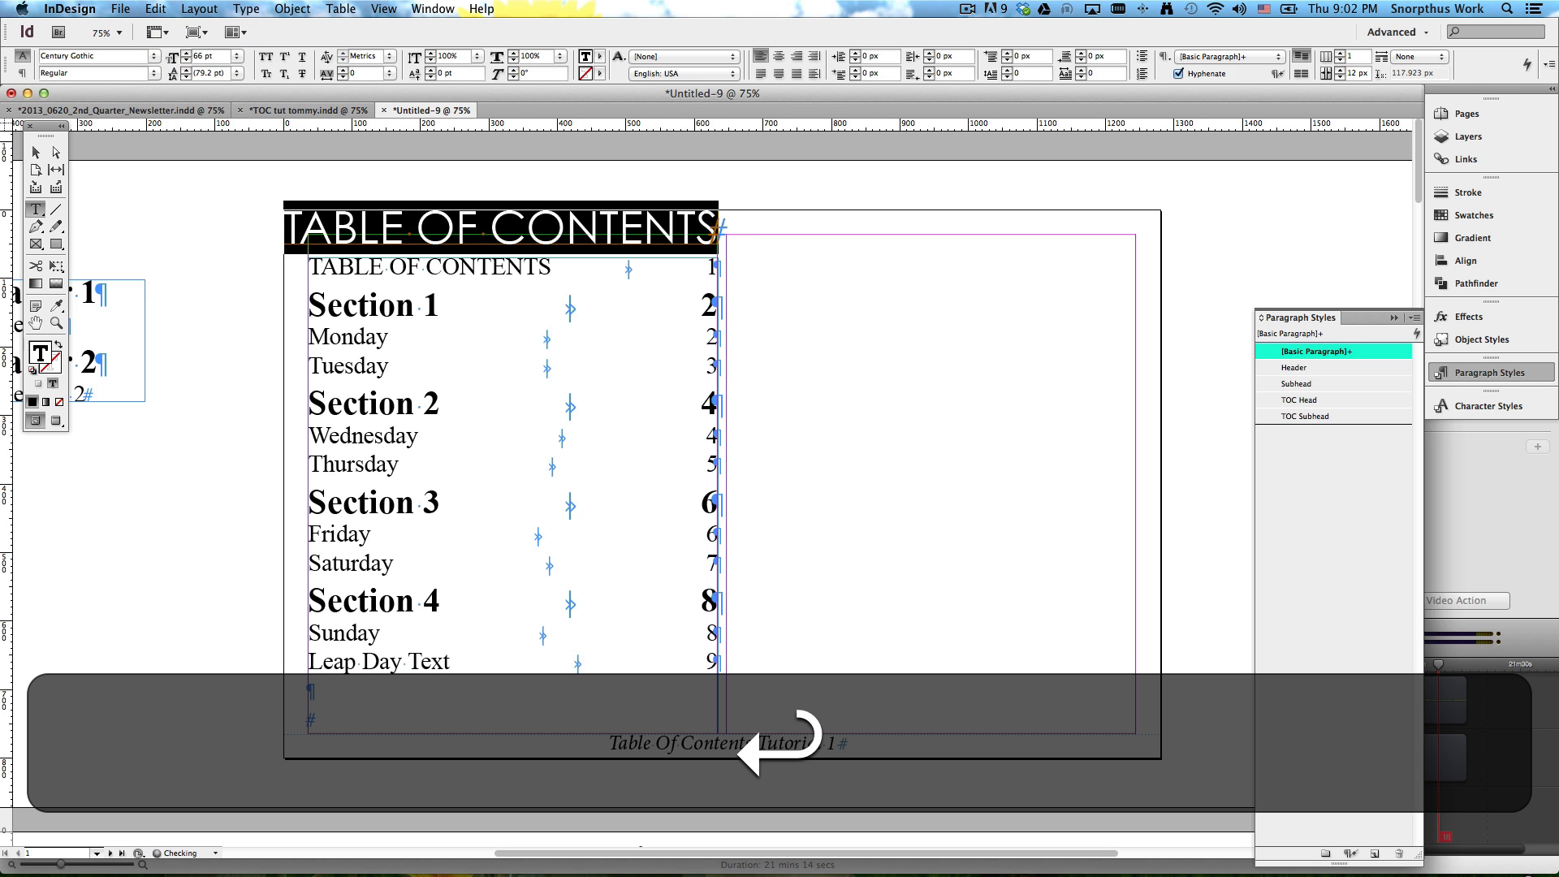
Step: Update the table of contents in its placed text frame and dismiss the notice
click(397, 305)
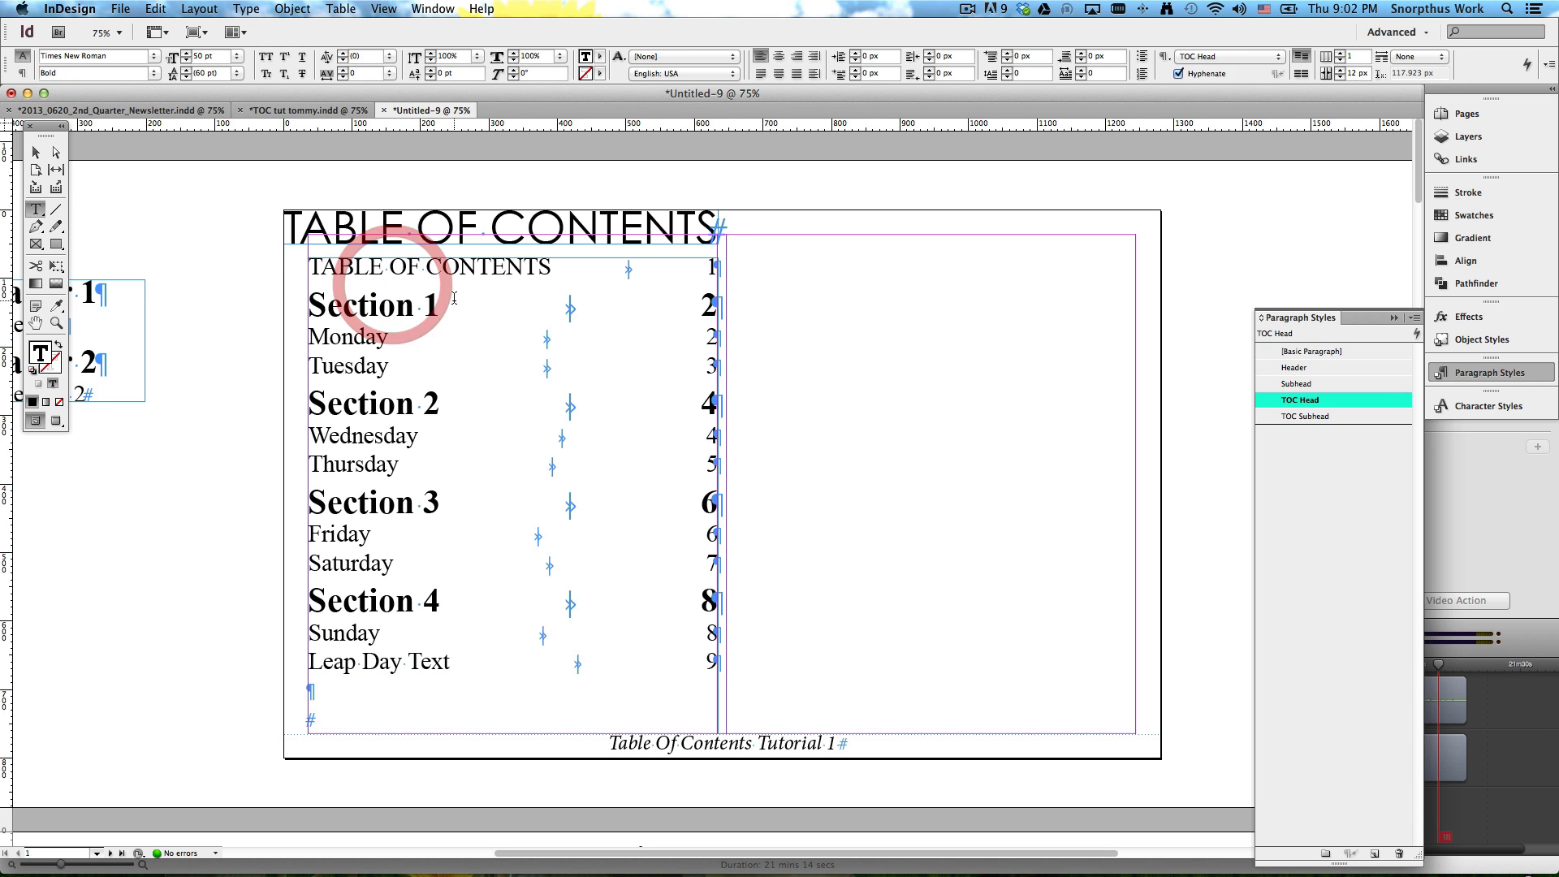
click(32, 155)
click(429, 314)
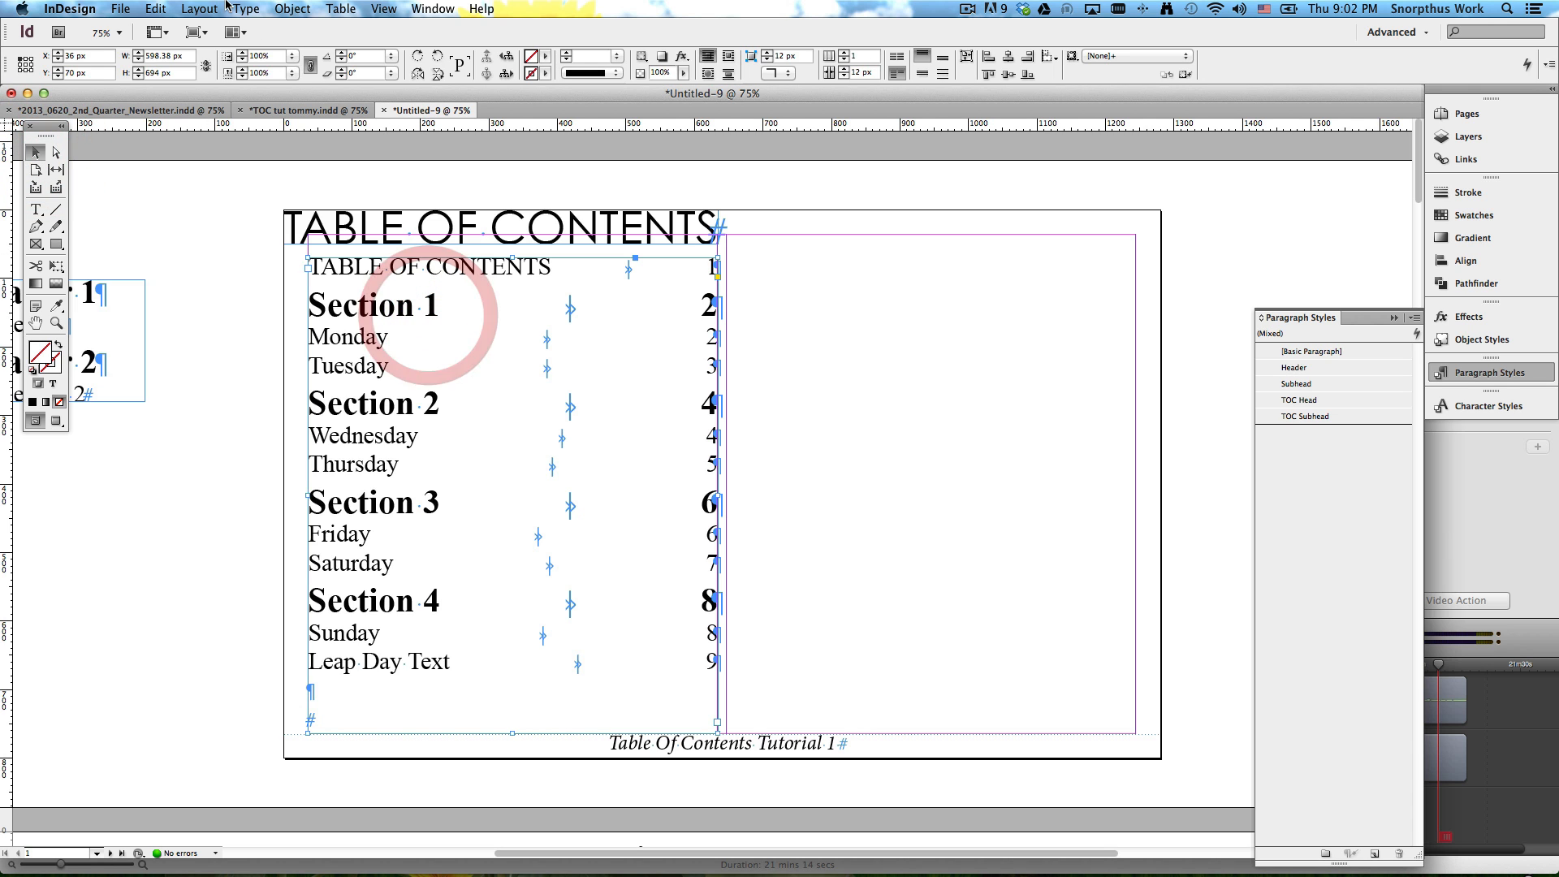
click(177, 7)
click(218, 333)
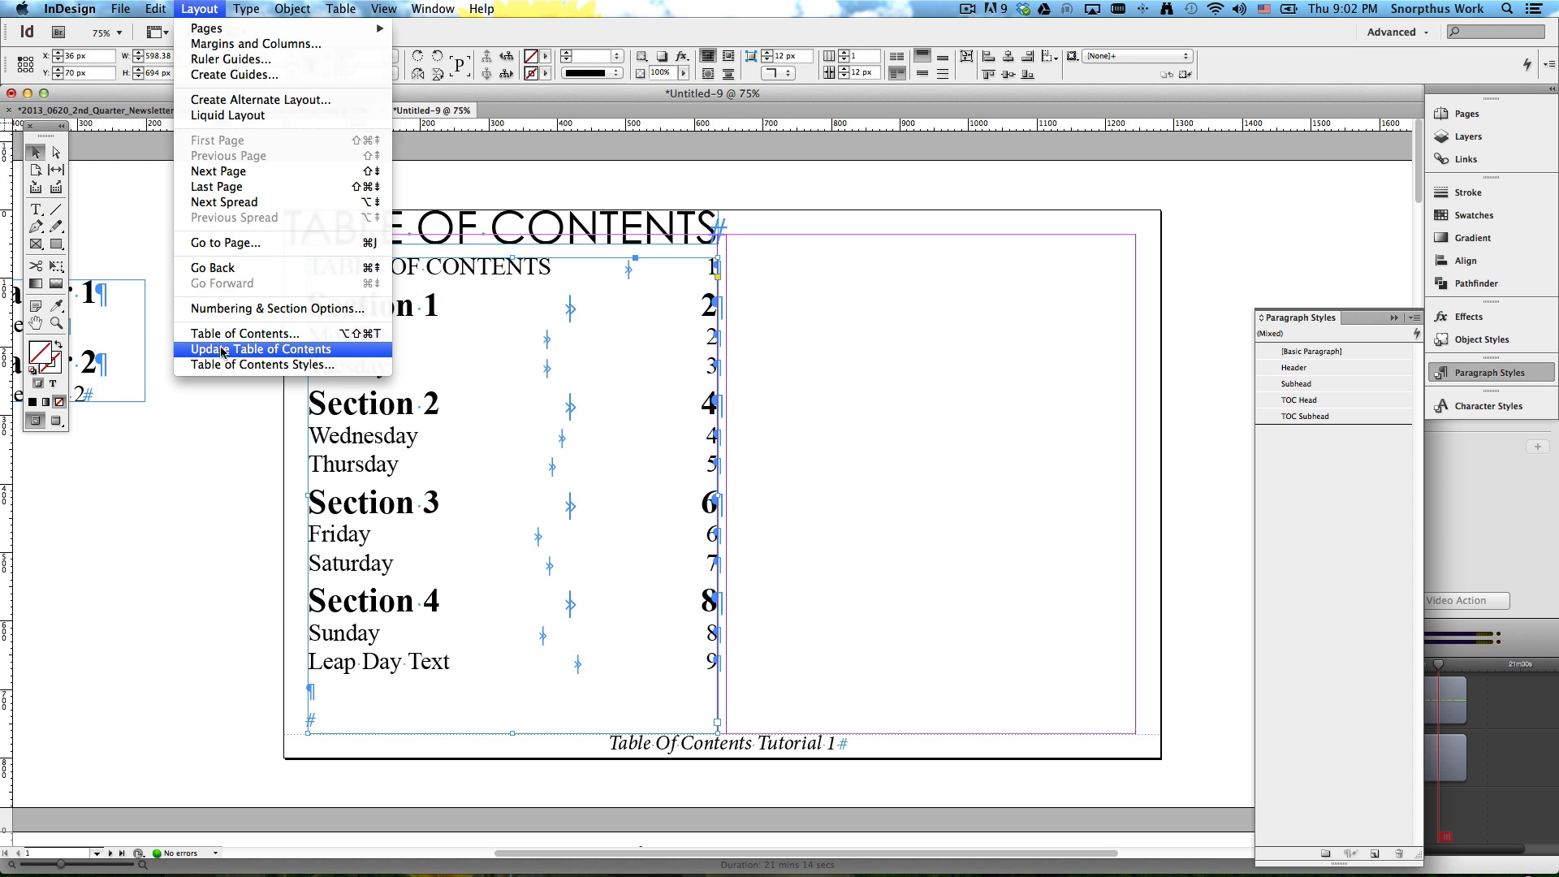
click(221, 349)
click(932, 494)
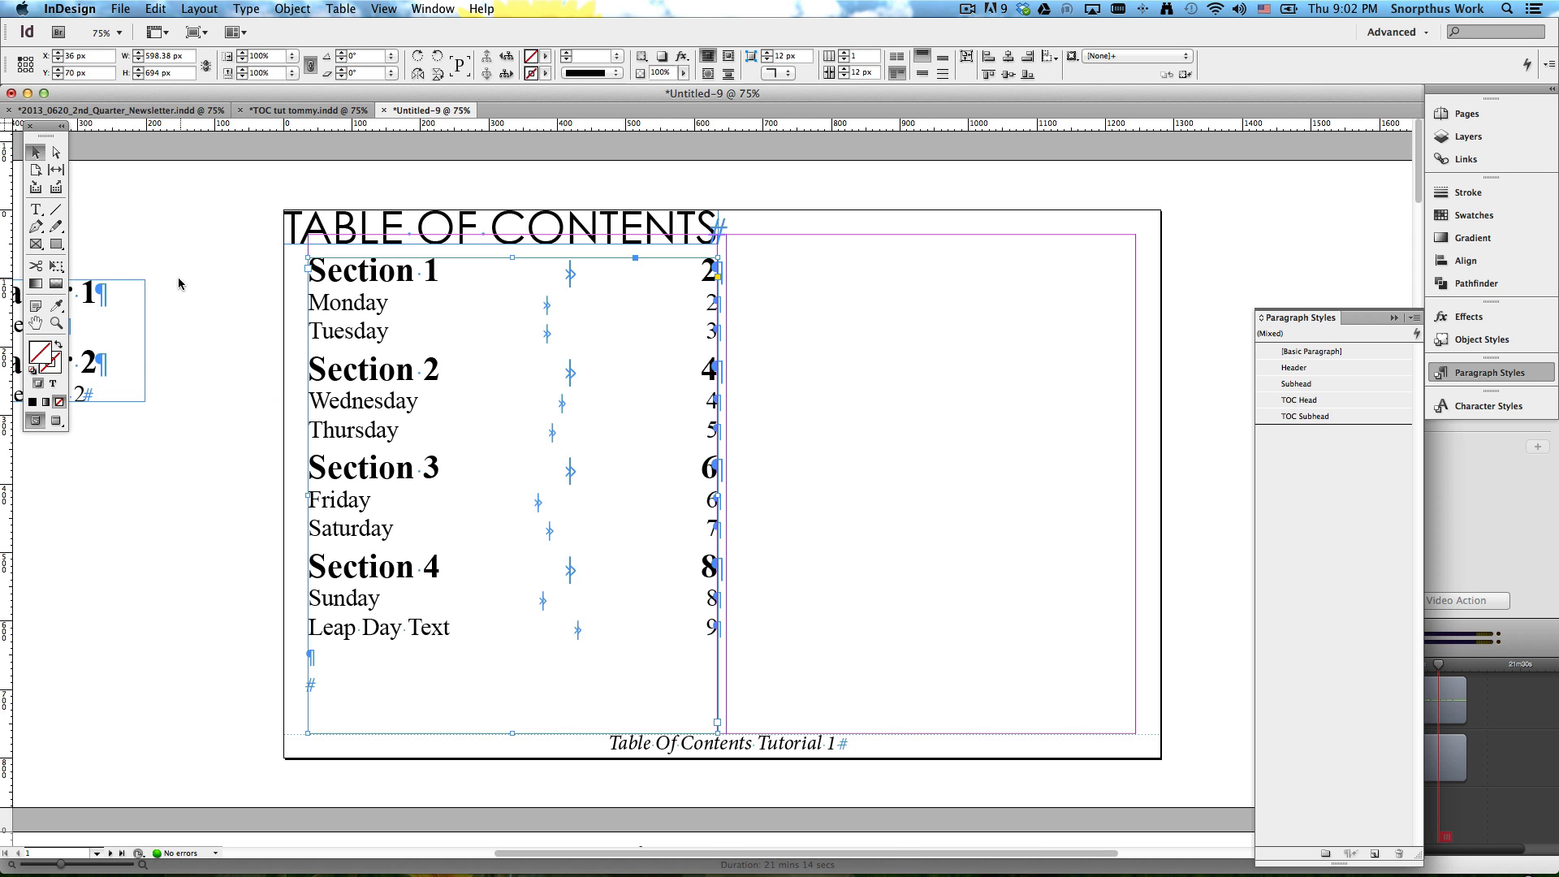
Step: Export the document as Adobe PDF (Print) named "table of contens tut", with Bookmarks and Hyperlinks included
key(super)
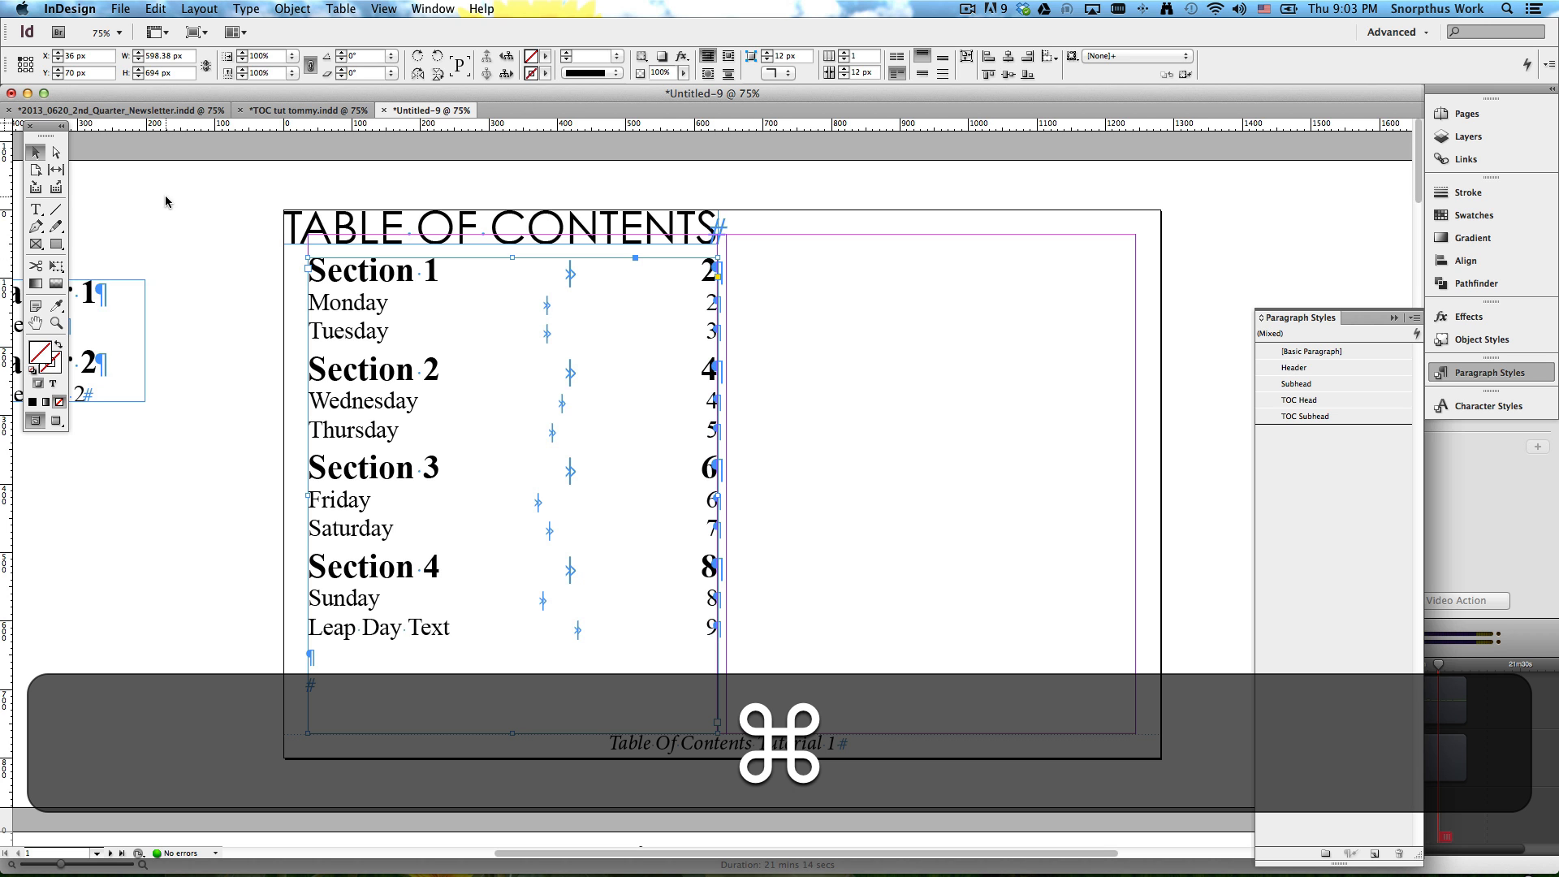
click(120, 8)
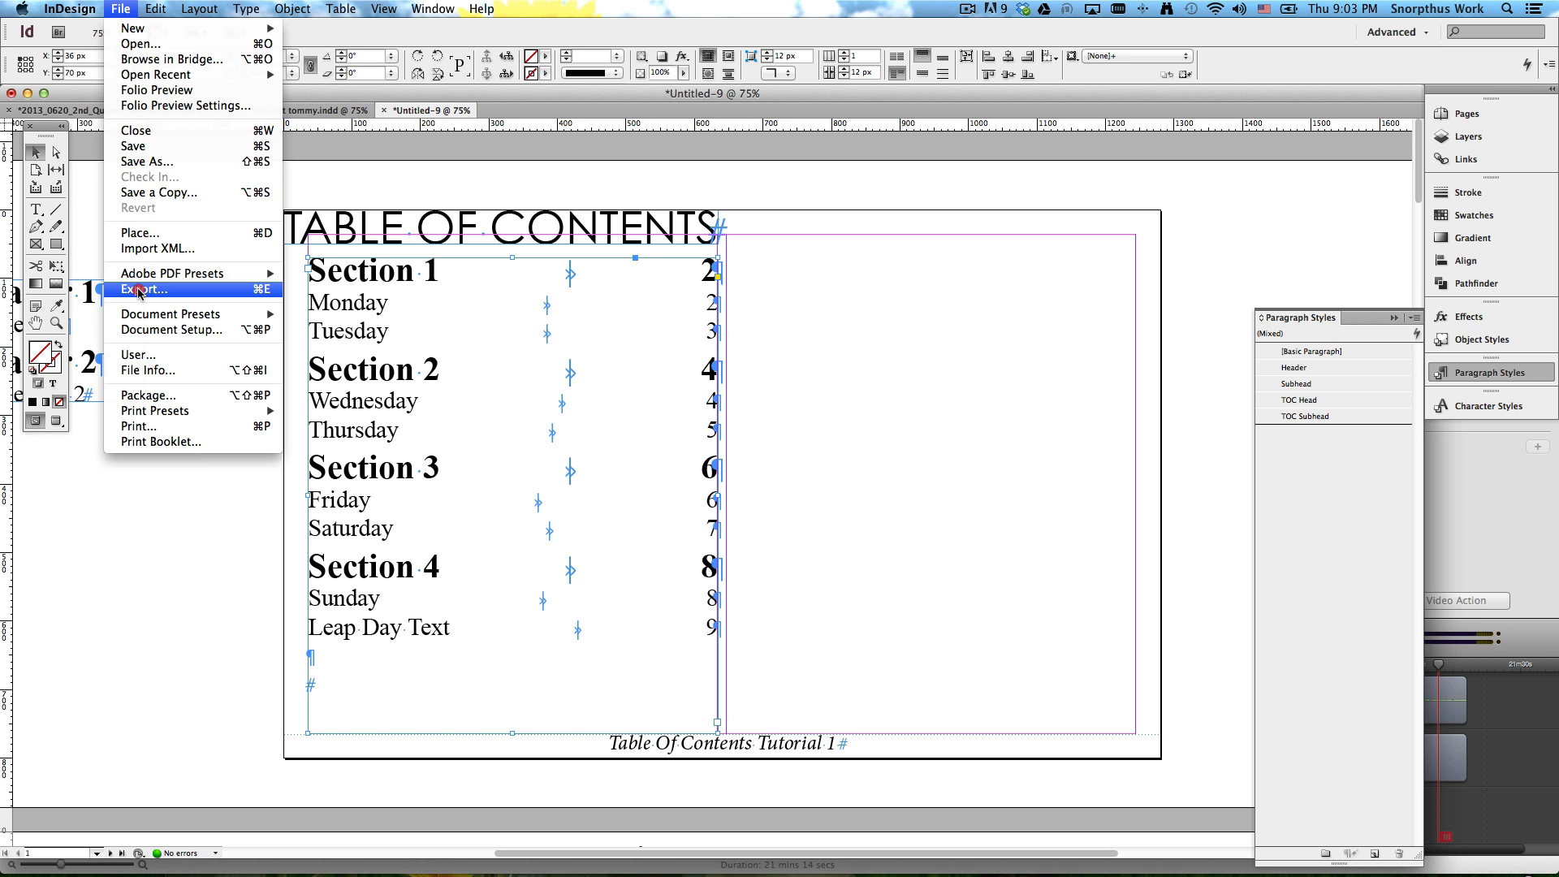
click(138, 286)
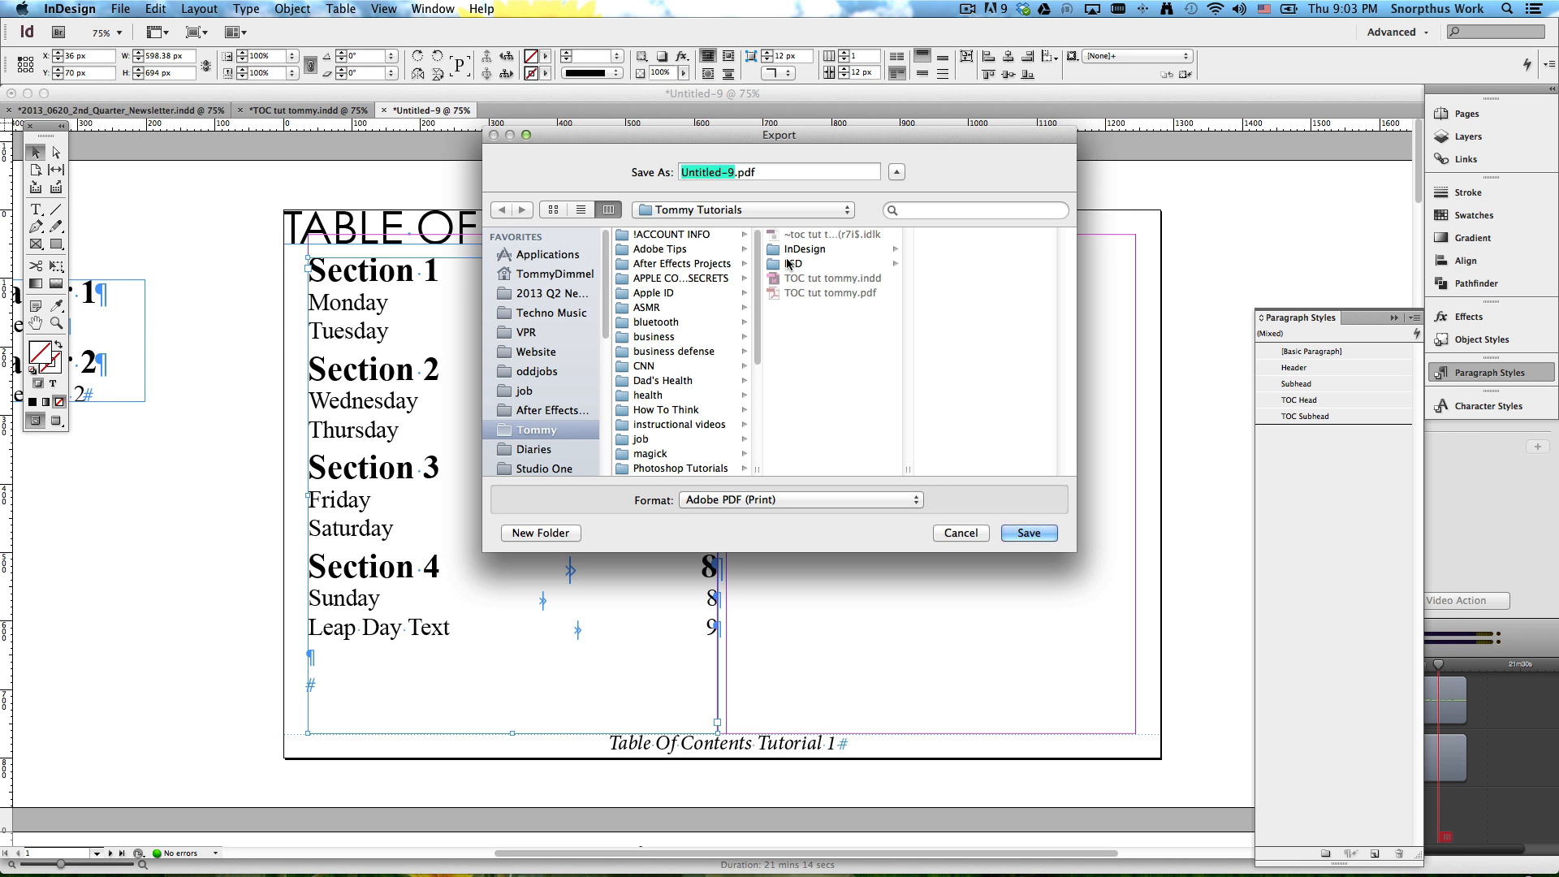
text(table of contens)
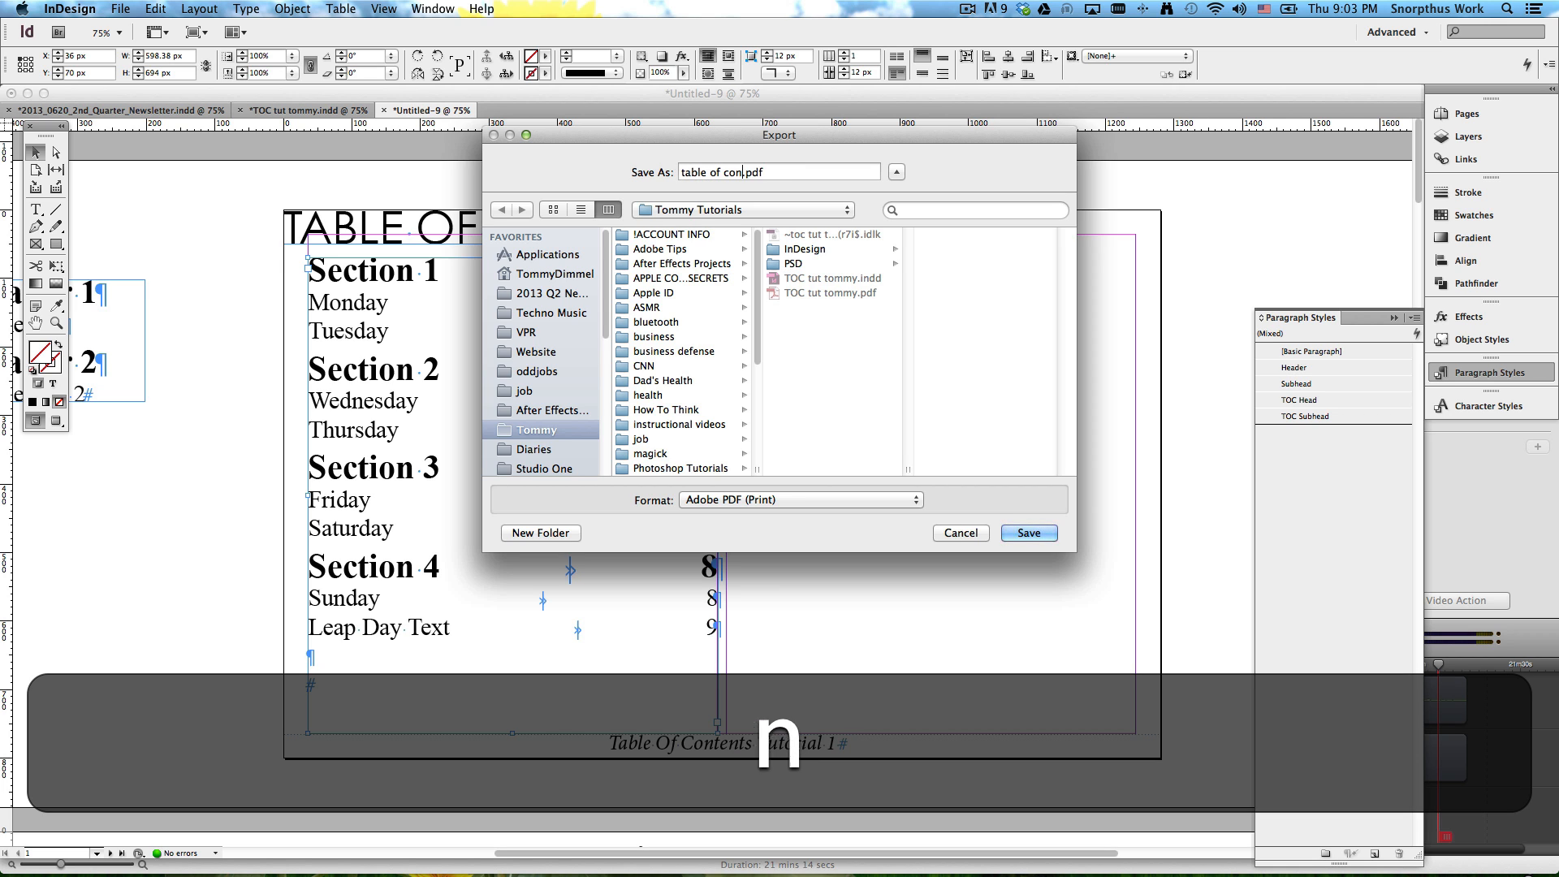
text(t)
key(Return)
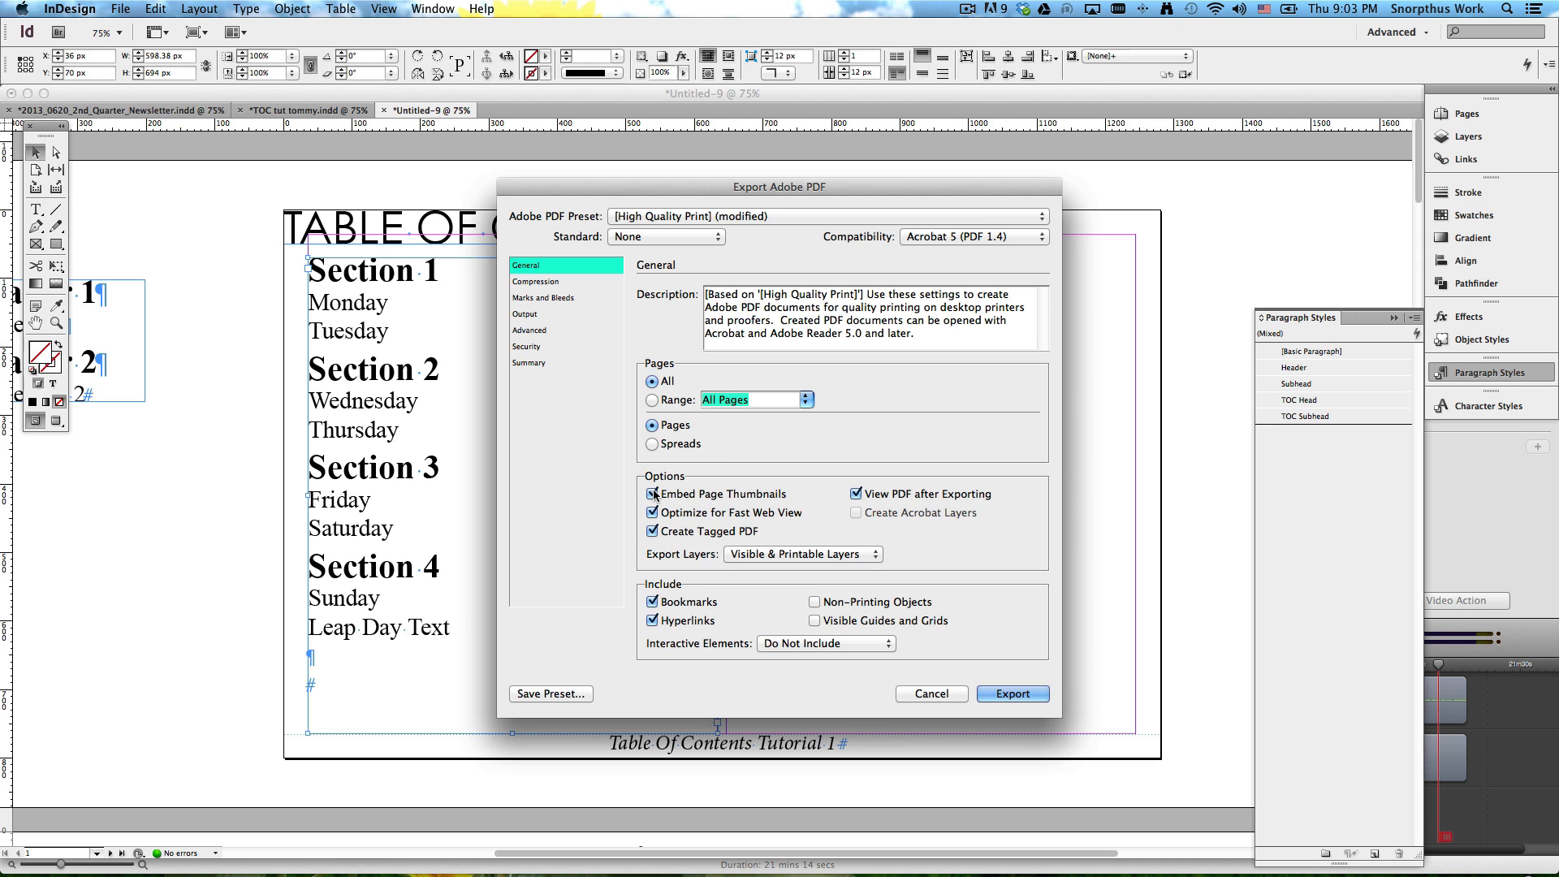
click(655, 601)
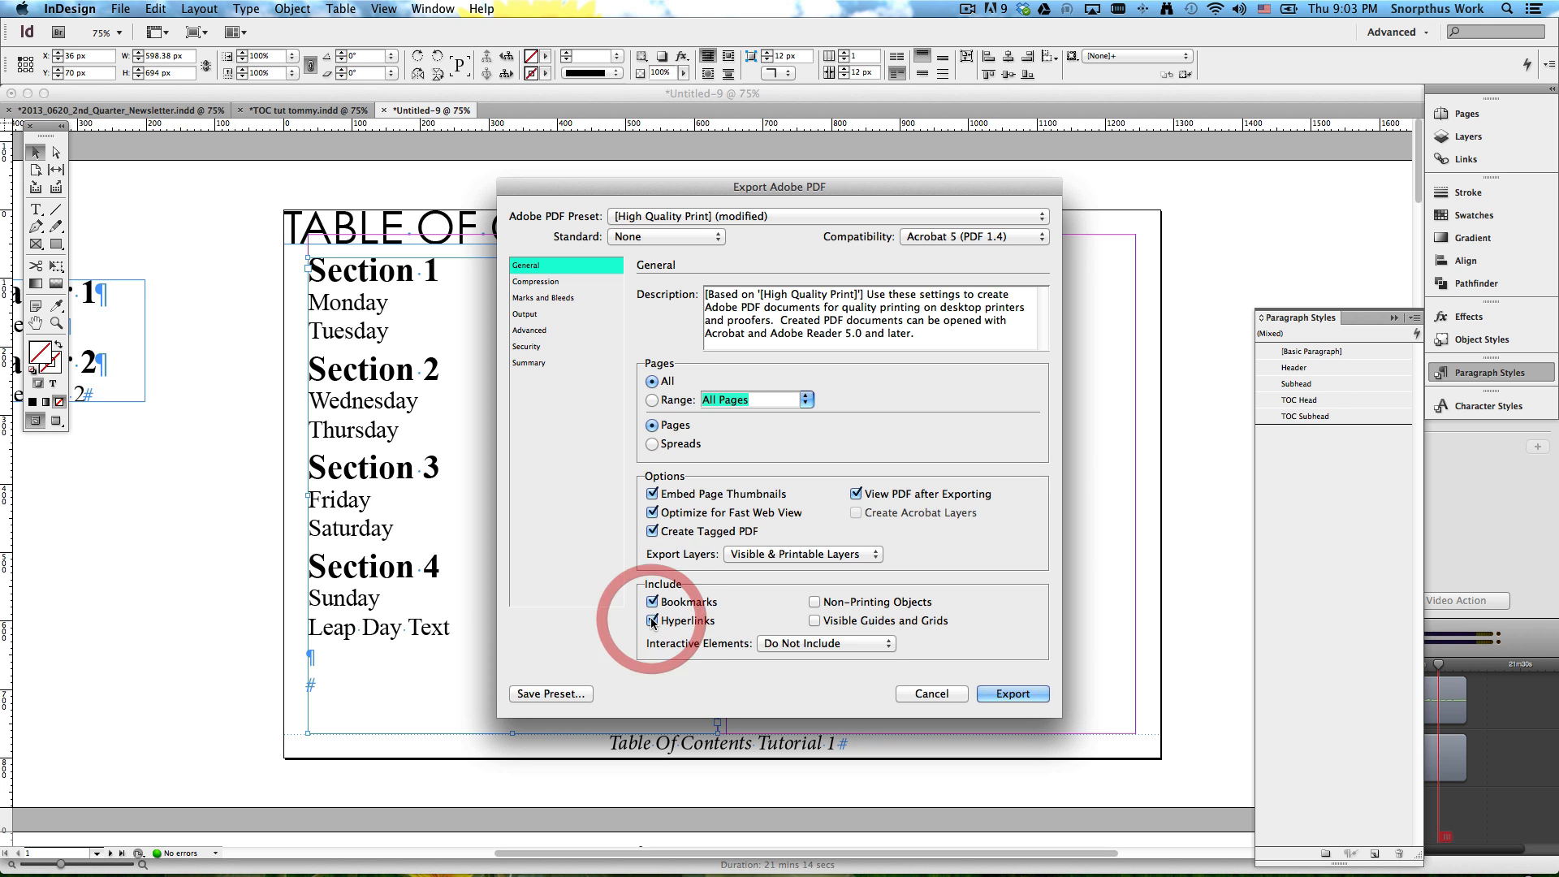
click(1011, 694)
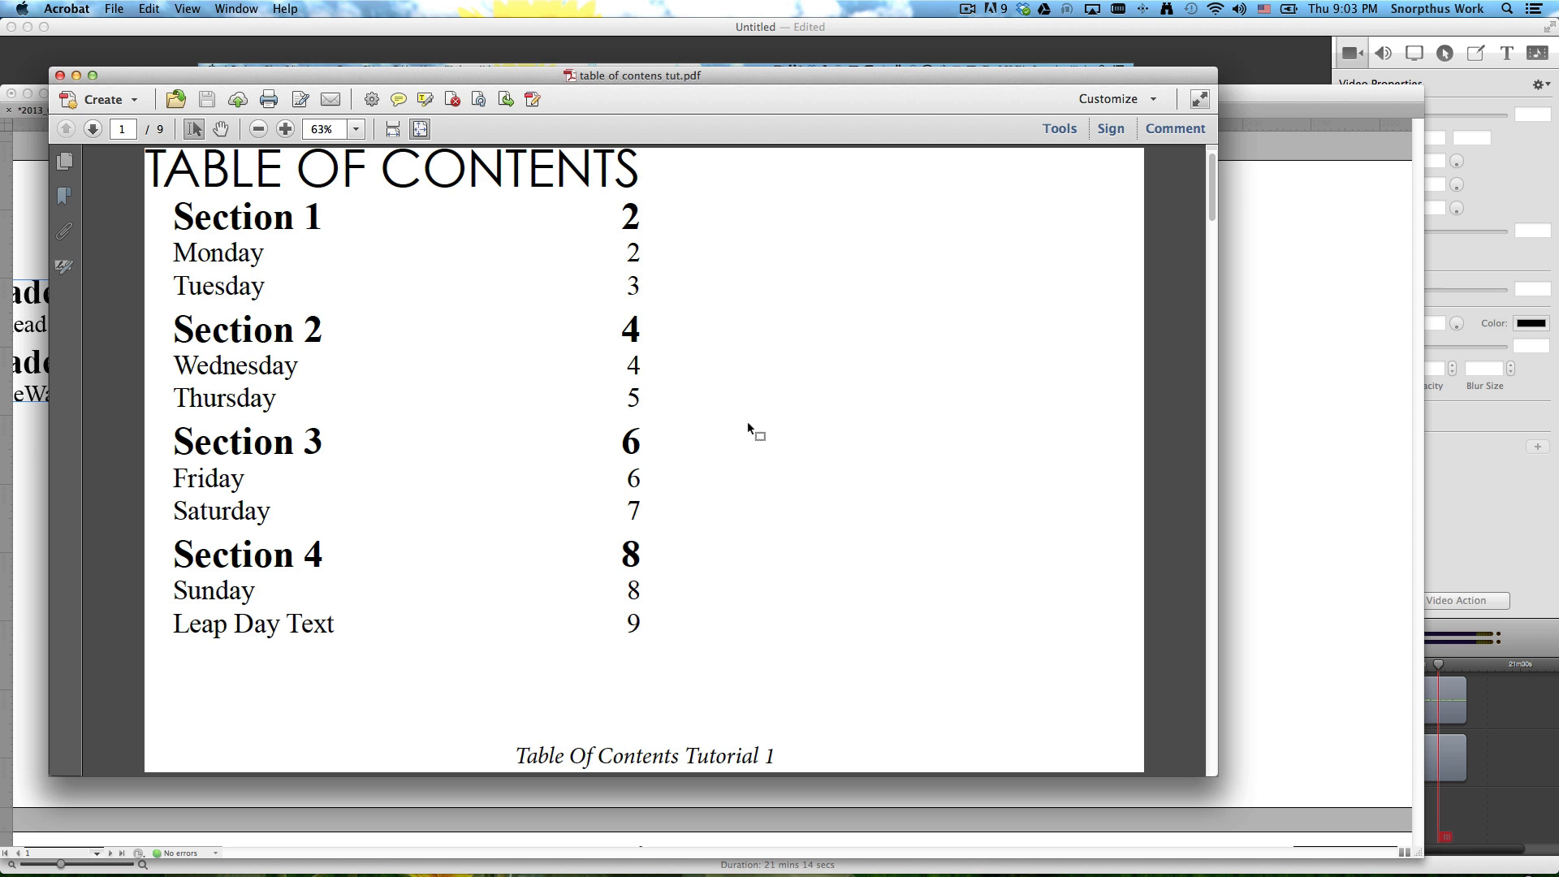
Step: Enlarge the exported PDF's window in Acrobat and test the Section 1, Tuesday and Leap Day Text links, returning to the contents page
click(92, 74)
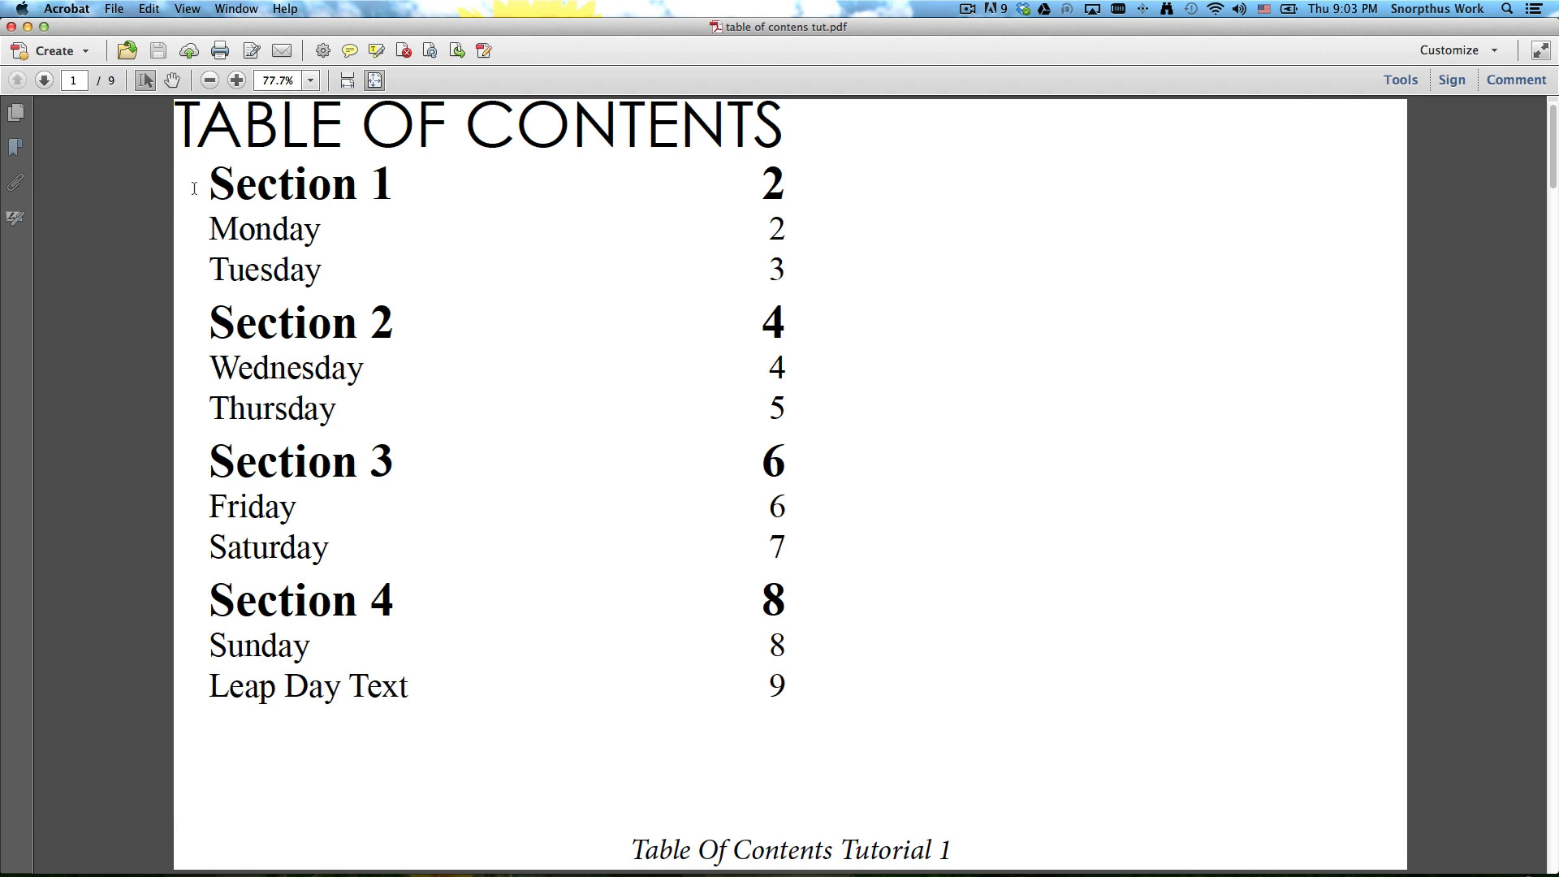
click(268, 190)
scroll(271, 187, up, 1)
click(268, 279)
key(super+Left)
click(317, 694)
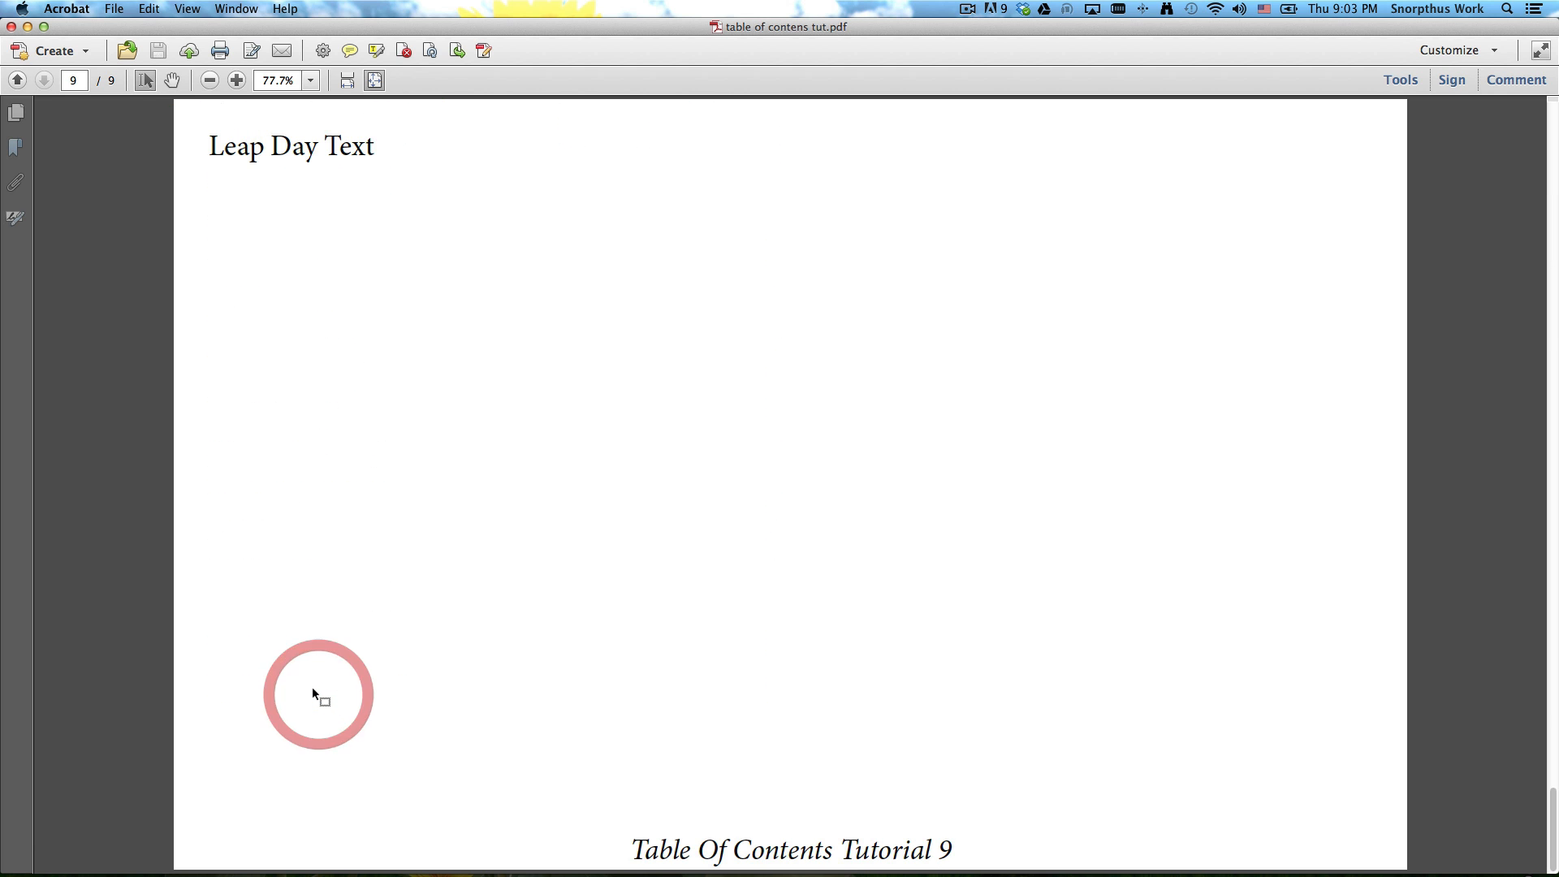
key(super+Left)
key(super+Left)
key(super+Left)
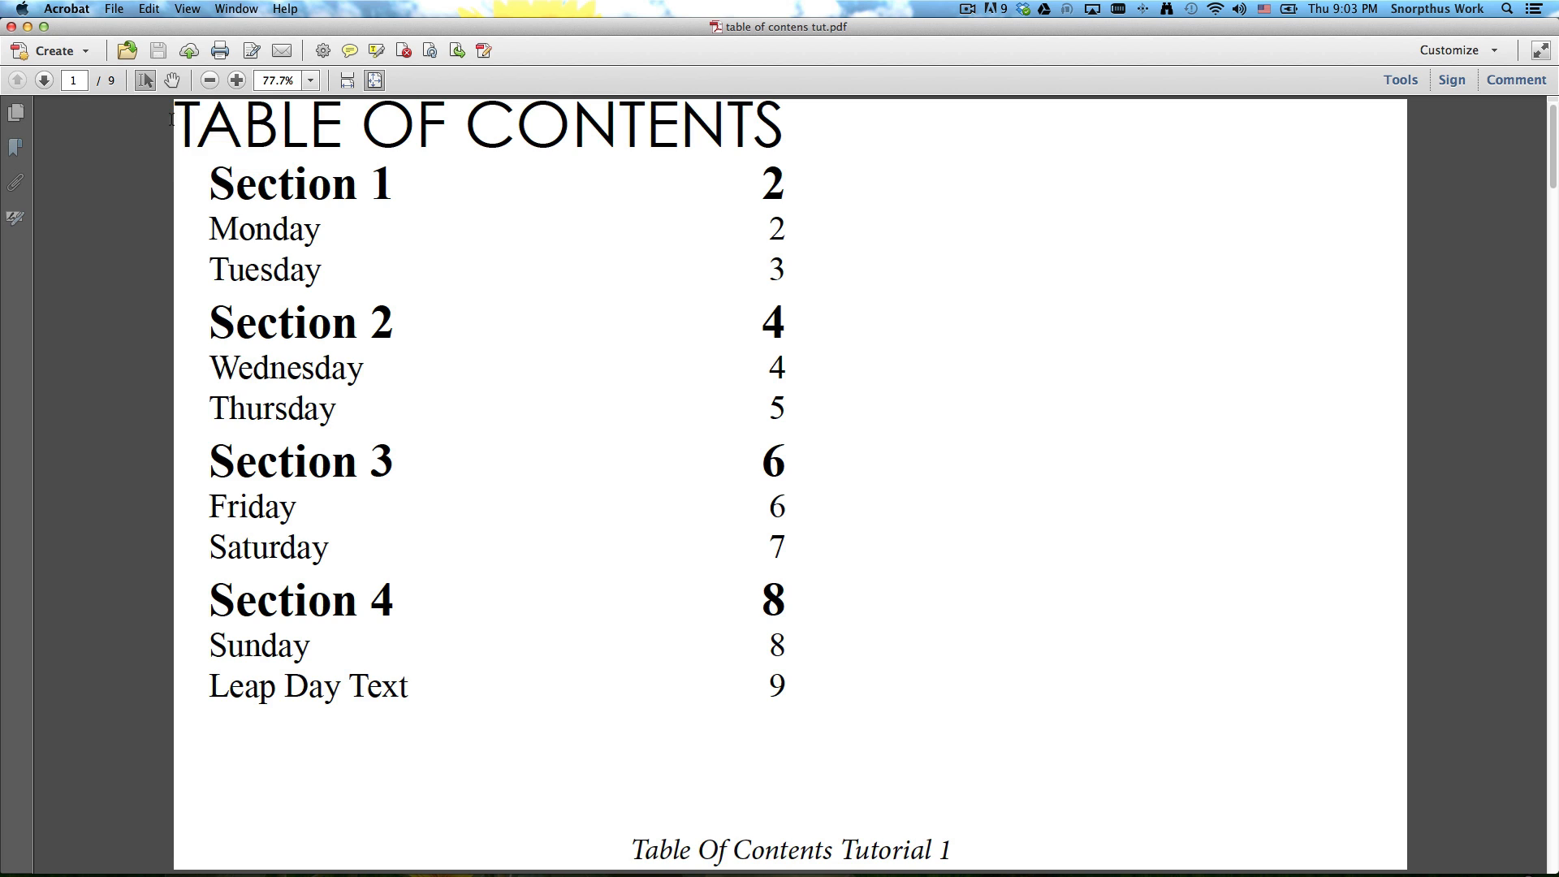
Step: Show the PDF's page thumbnails and use them to view the first three pages, returning to page 1
click(17, 114)
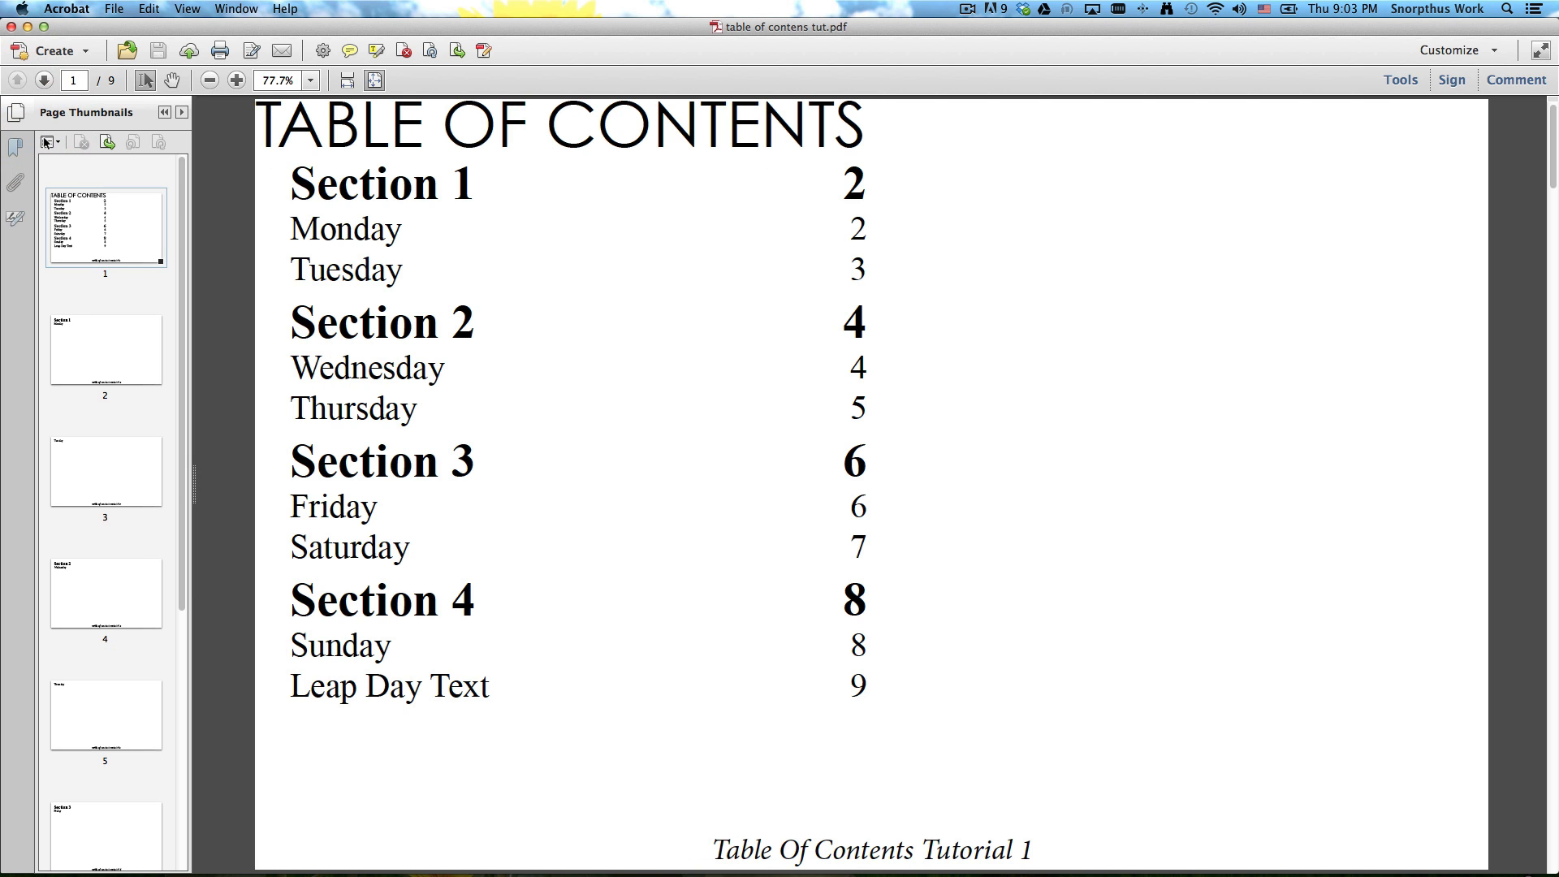
click(114, 235)
click(102, 326)
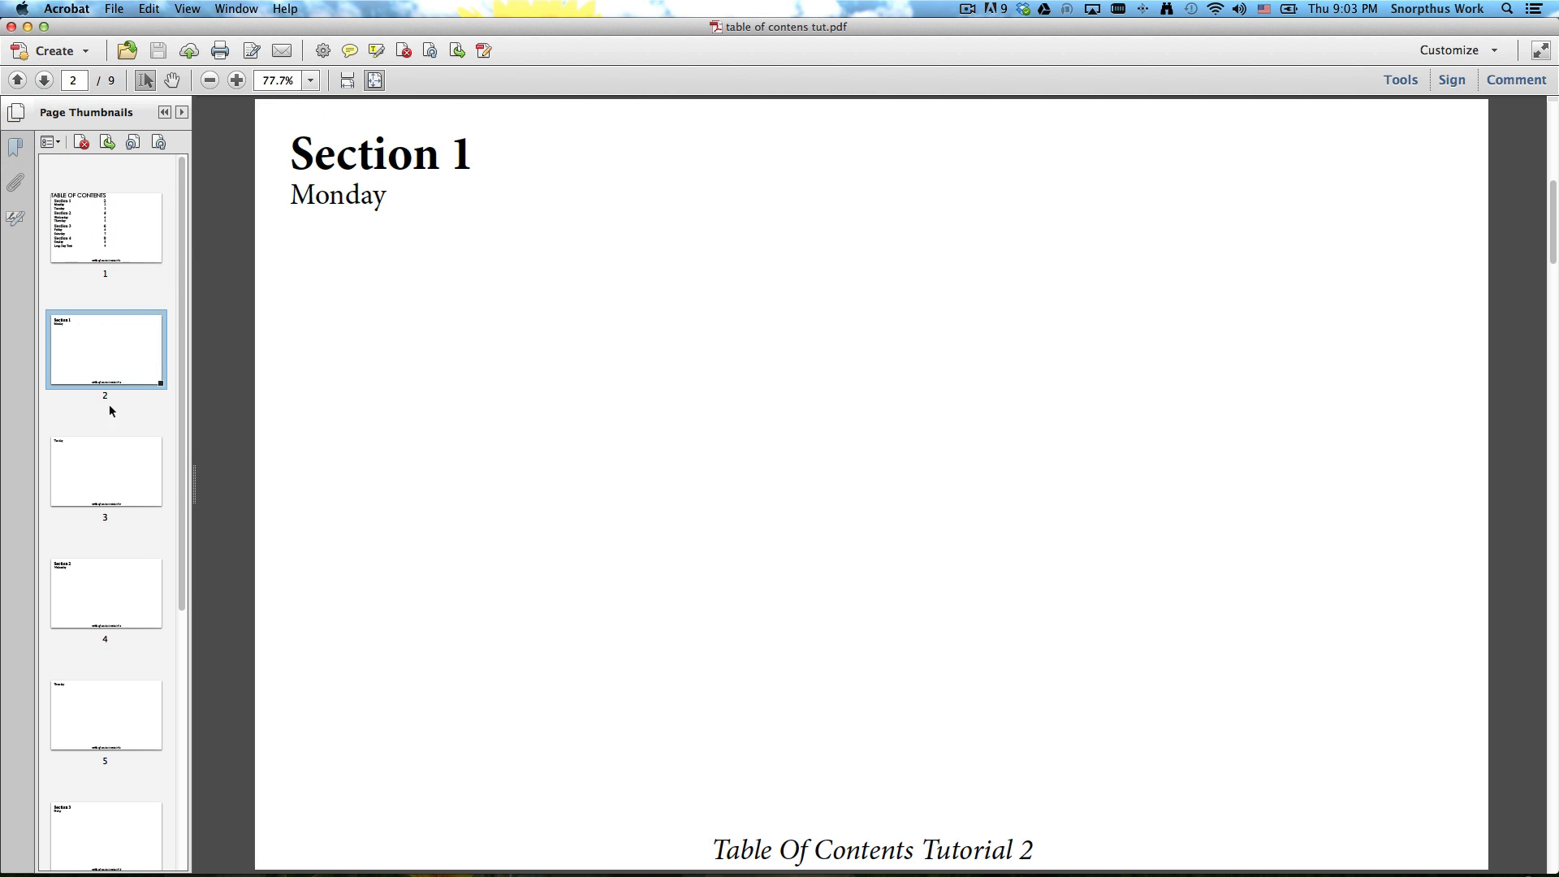
click(108, 456)
click(115, 236)
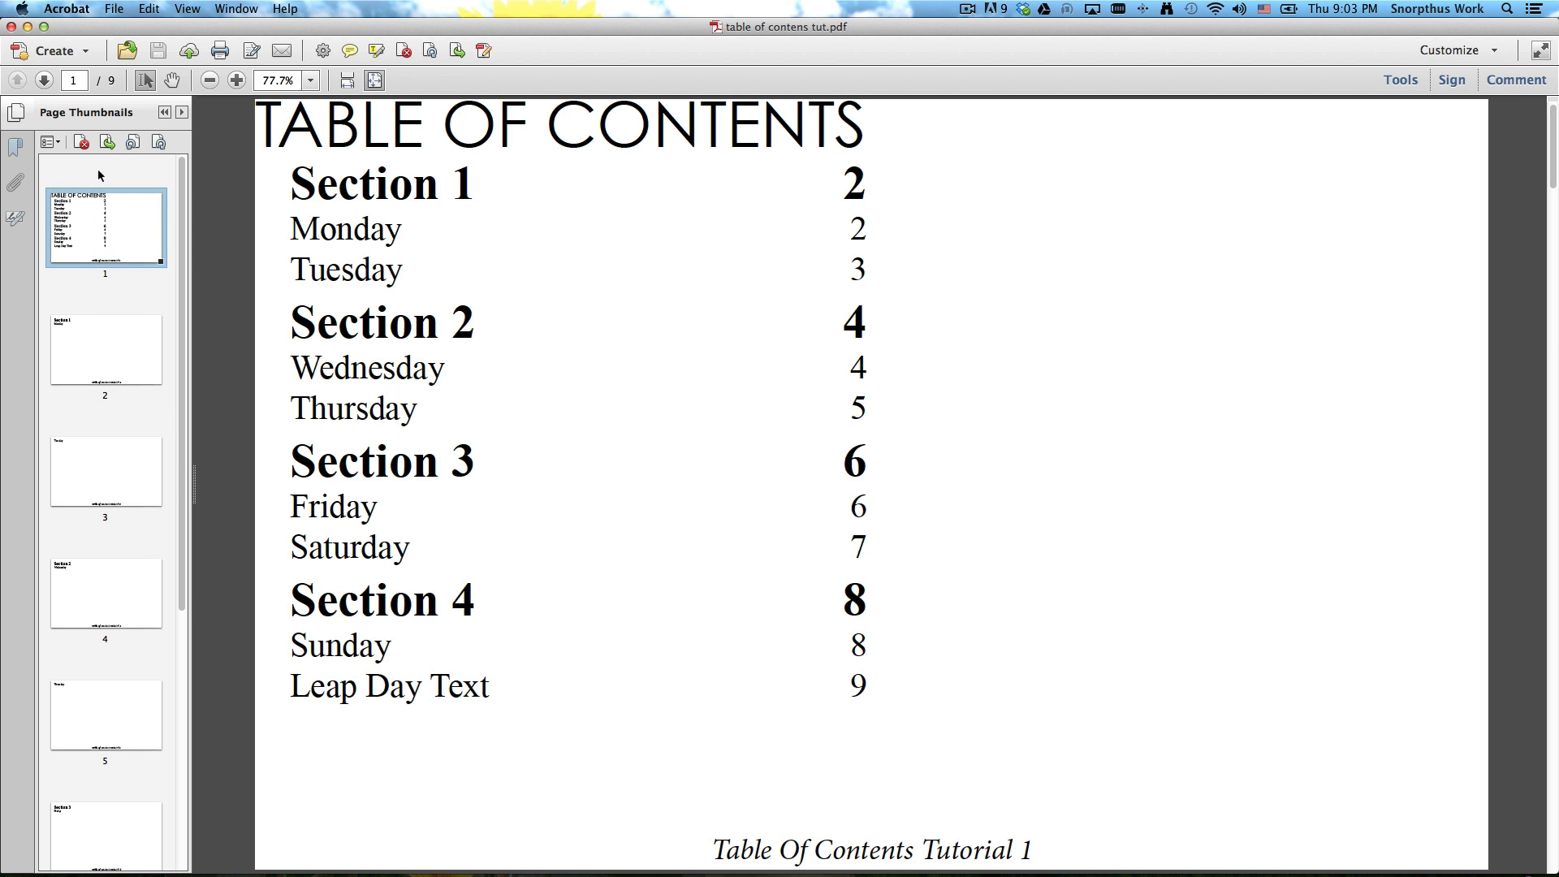
click(60, 144)
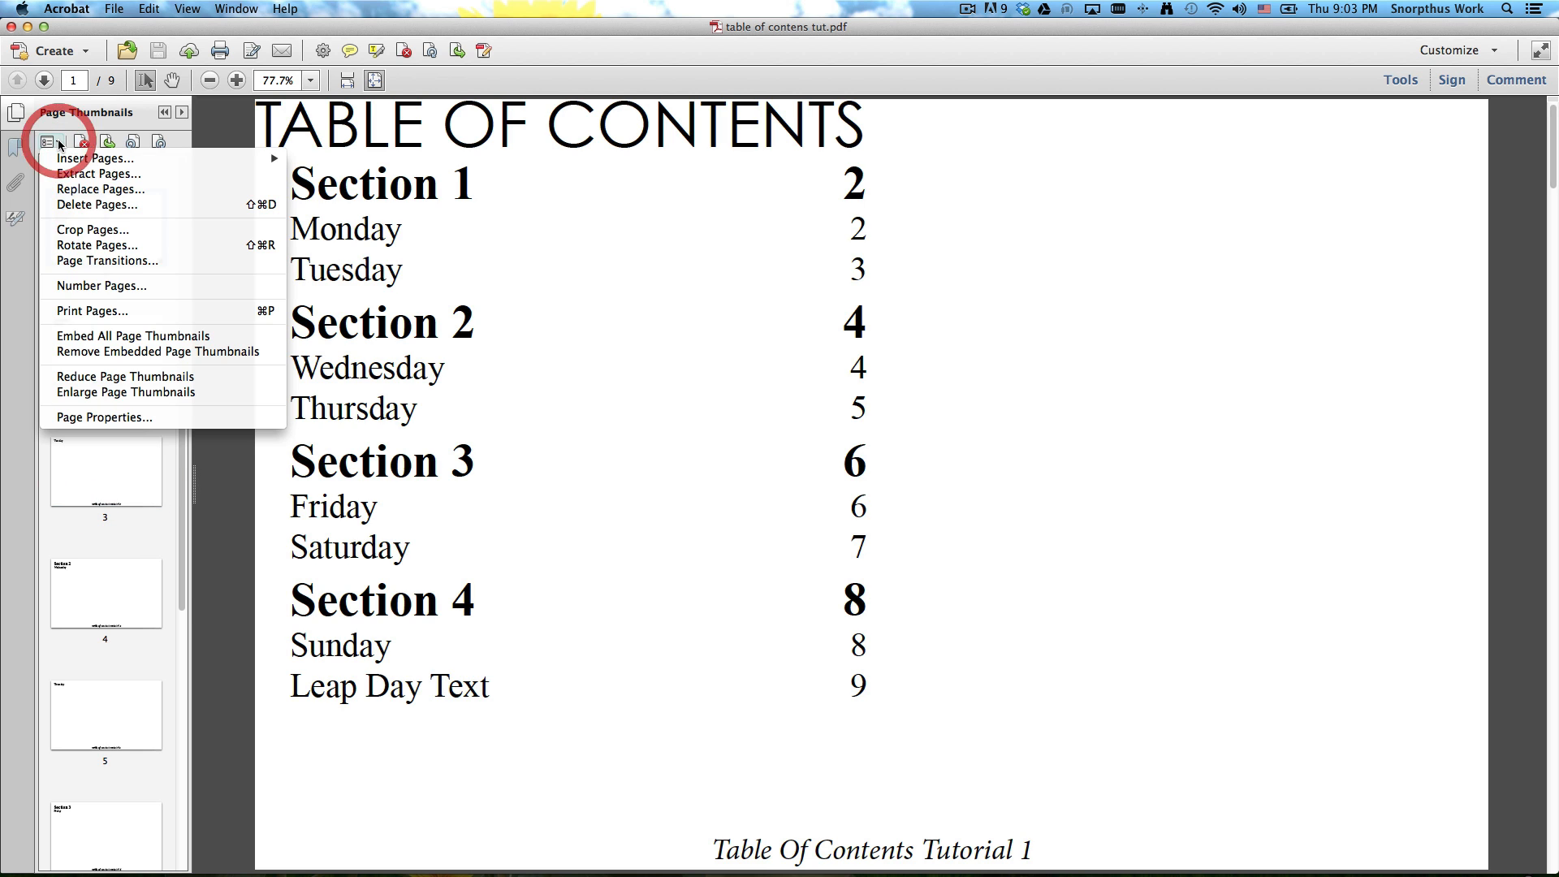
click(55, 143)
Step: Show the PDF's bookmarks and test the section and day entries from Section 1 through Sunday
click(18, 146)
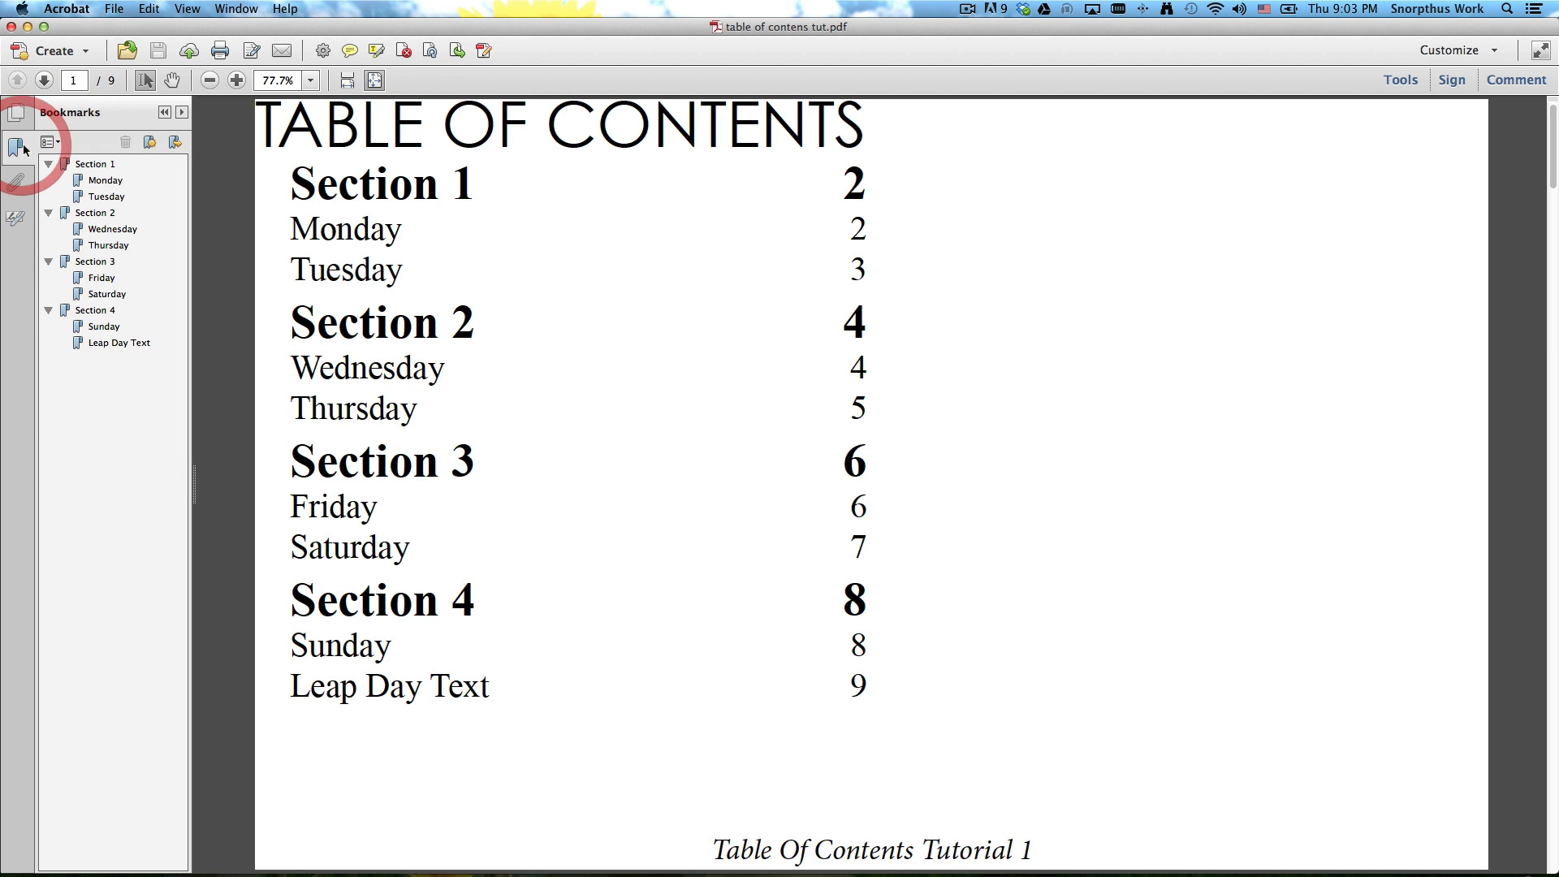
click(94, 181)
click(98, 196)
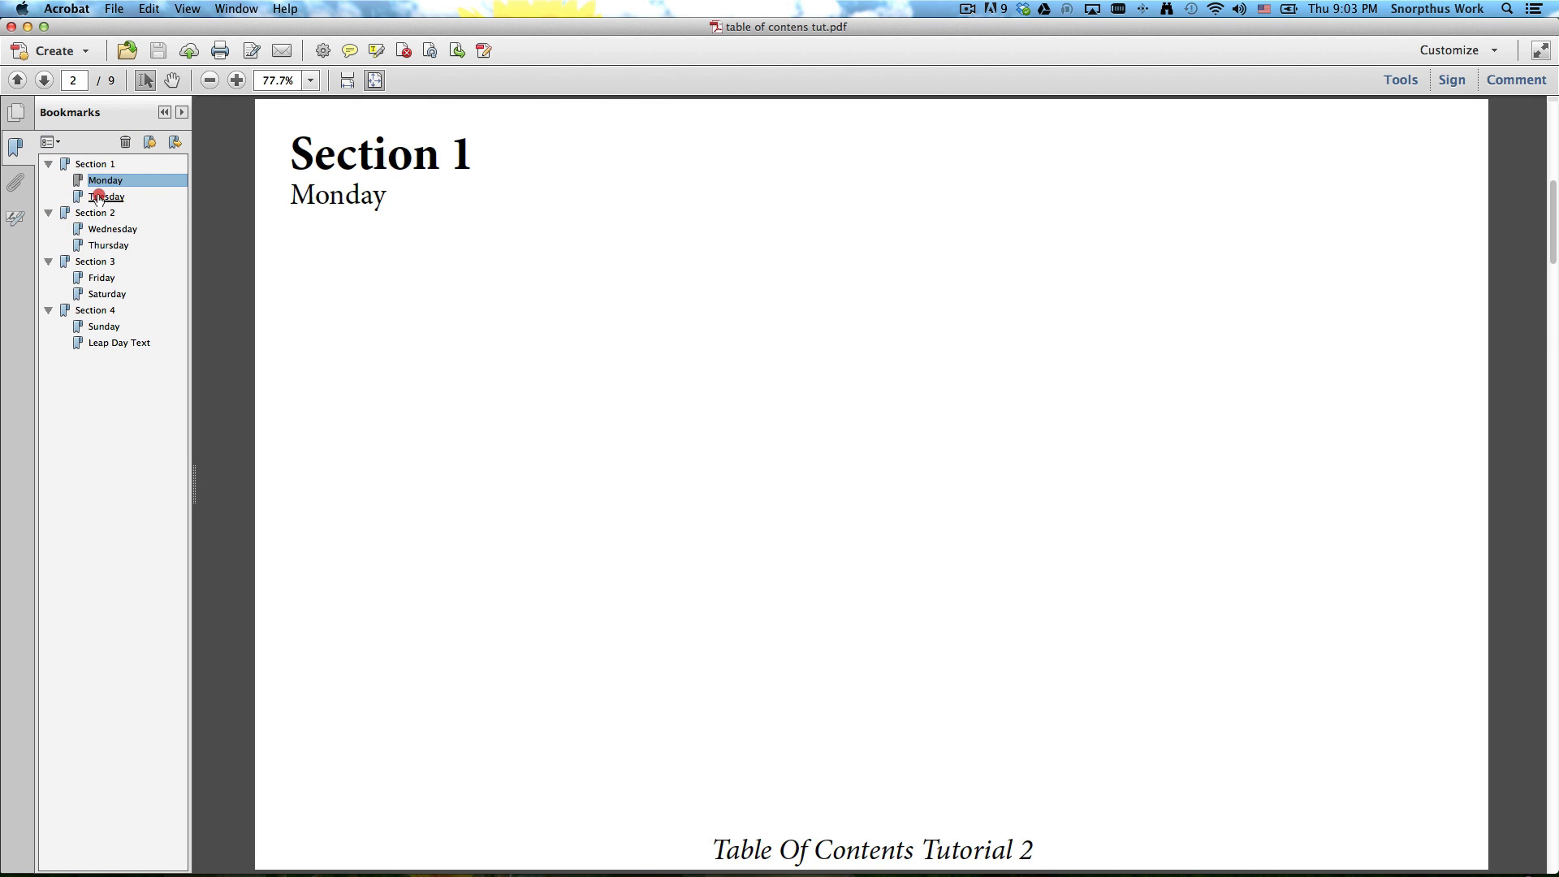
click(96, 164)
click(99, 183)
click(94, 213)
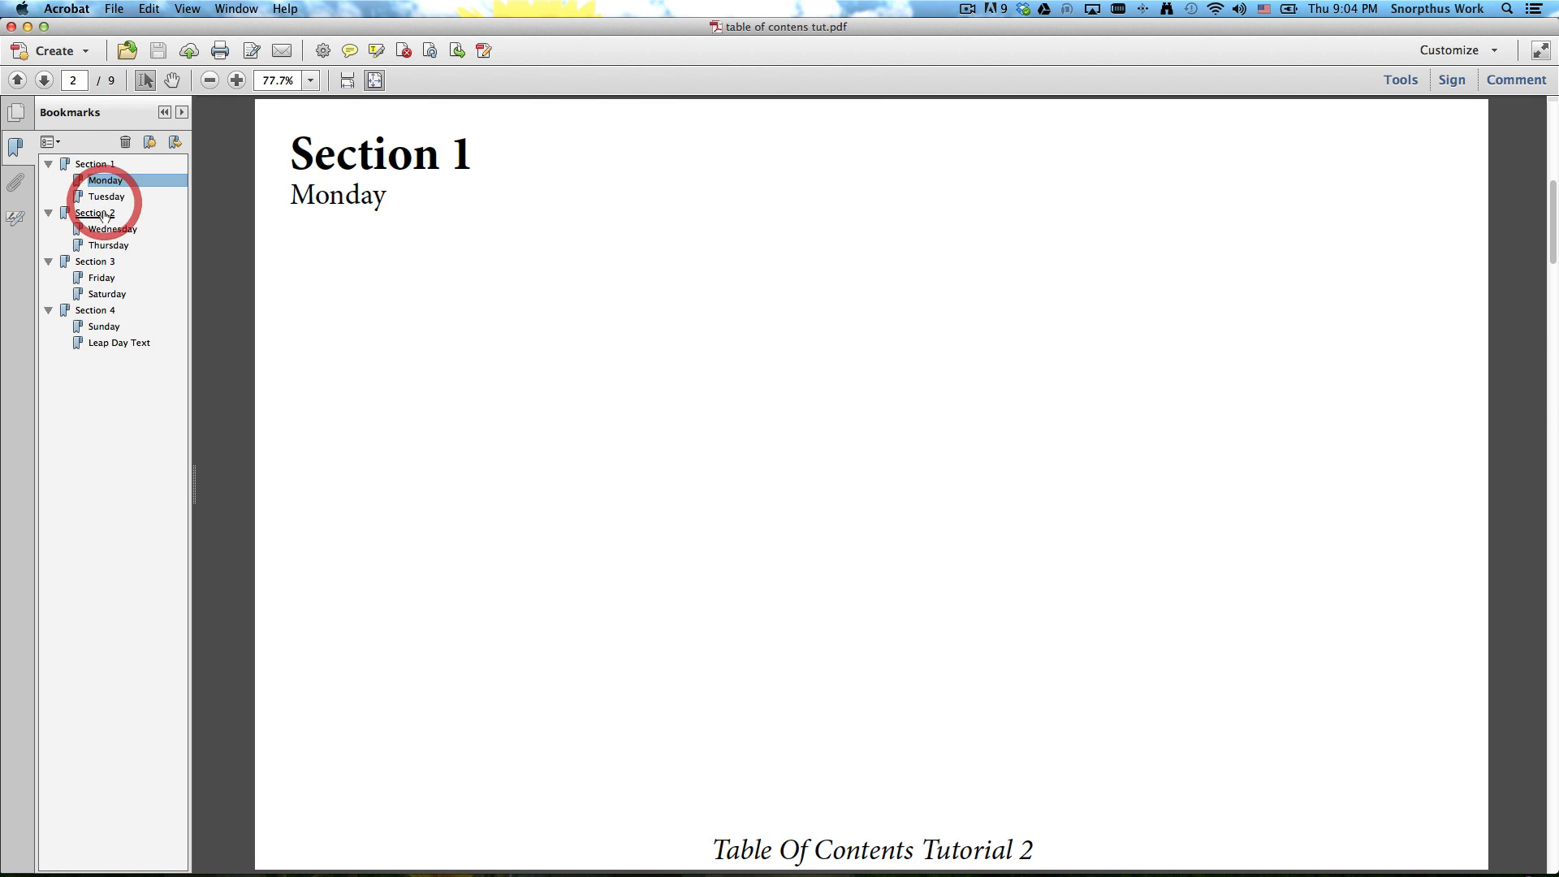
click(111, 229)
click(105, 245)
click(104, 261)
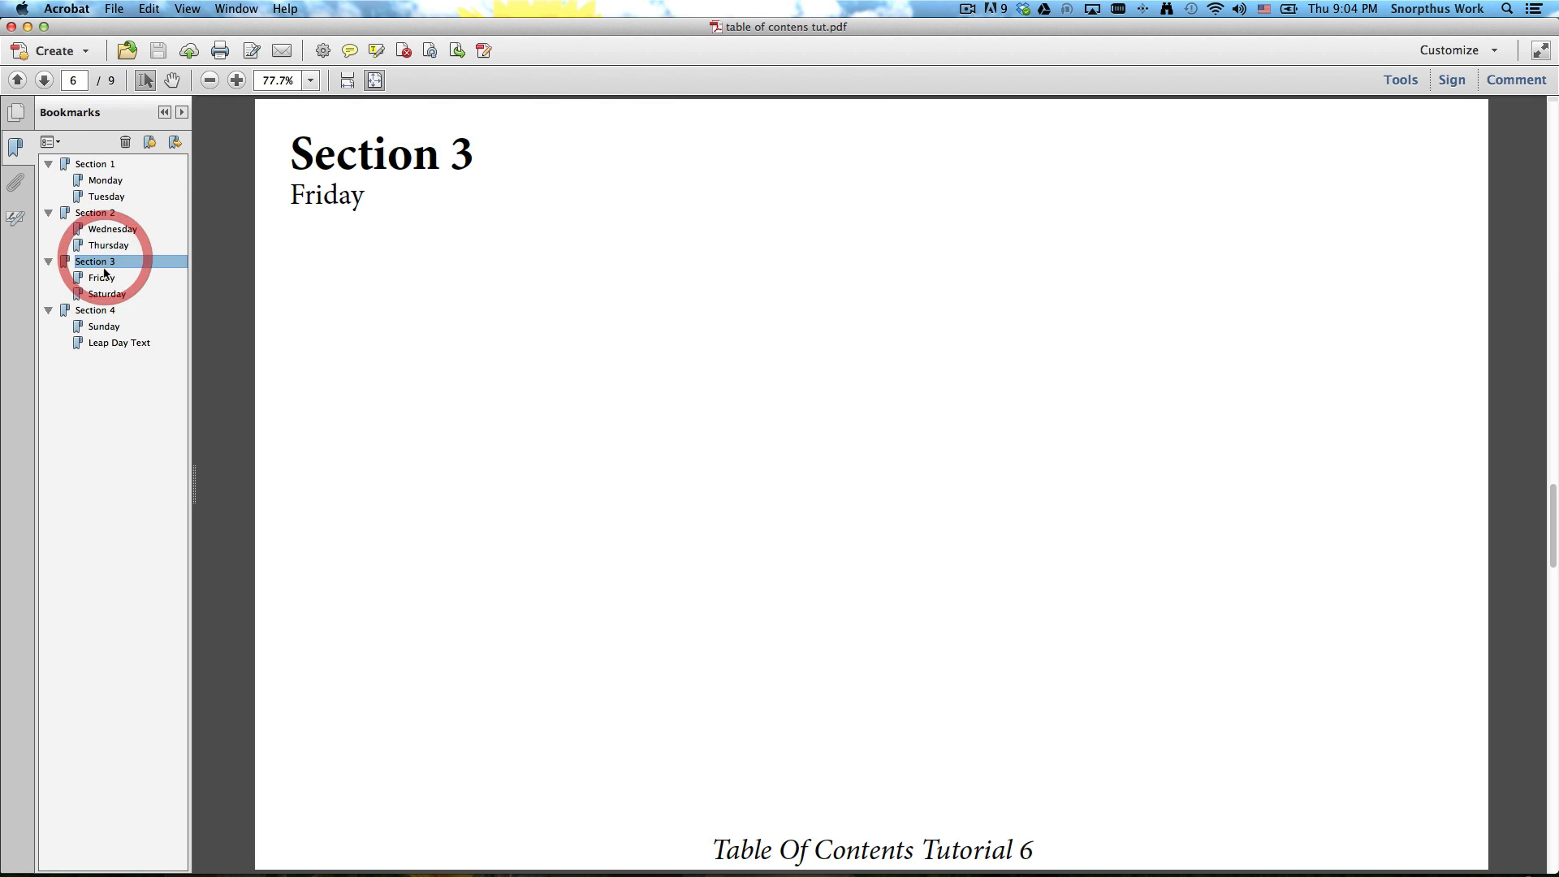
click(102, 277)
click(102, 325)
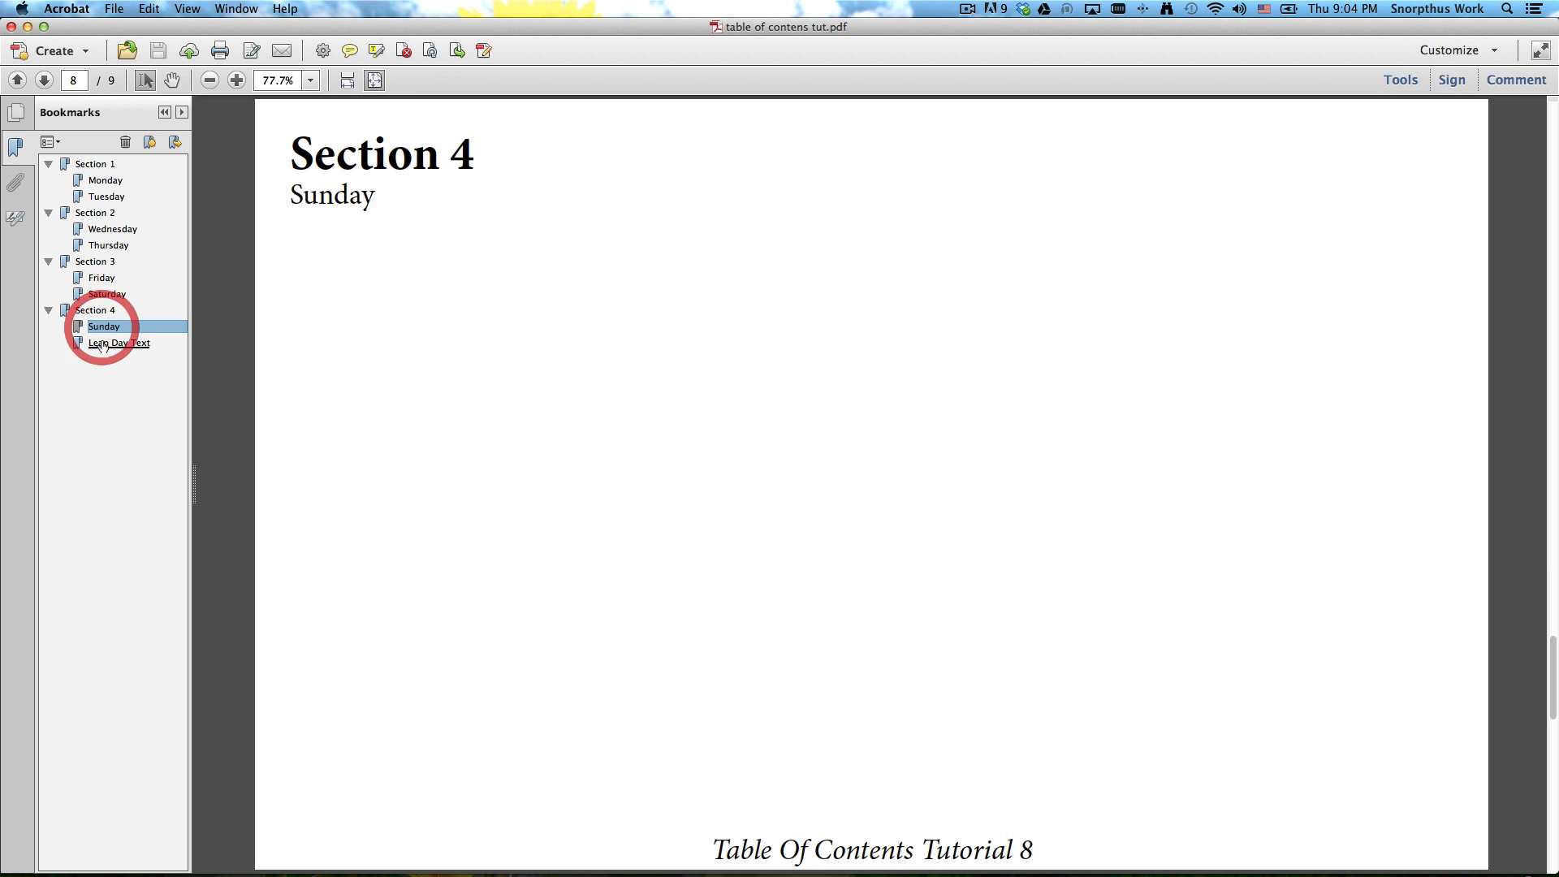
Step: Test the remaining bookmarks in reverse order, from Leap Day Text back up to Tuesday
click(105, 342)
click(95, 309)
click(103, 294)
click(101, 278)
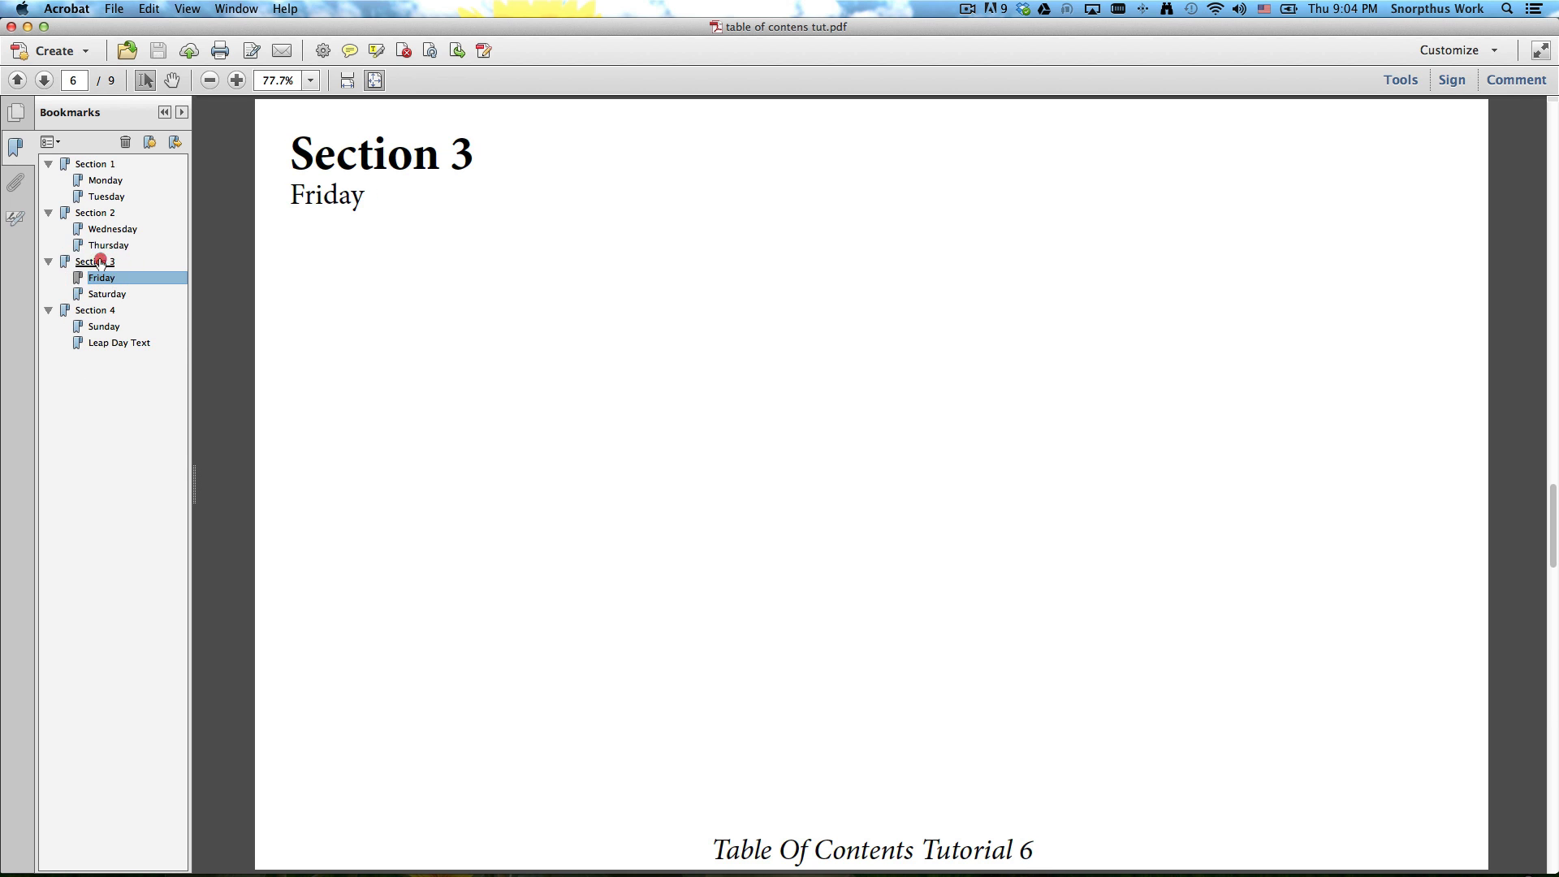
click(105, 244)
click(95, 213)
click(105, 196)
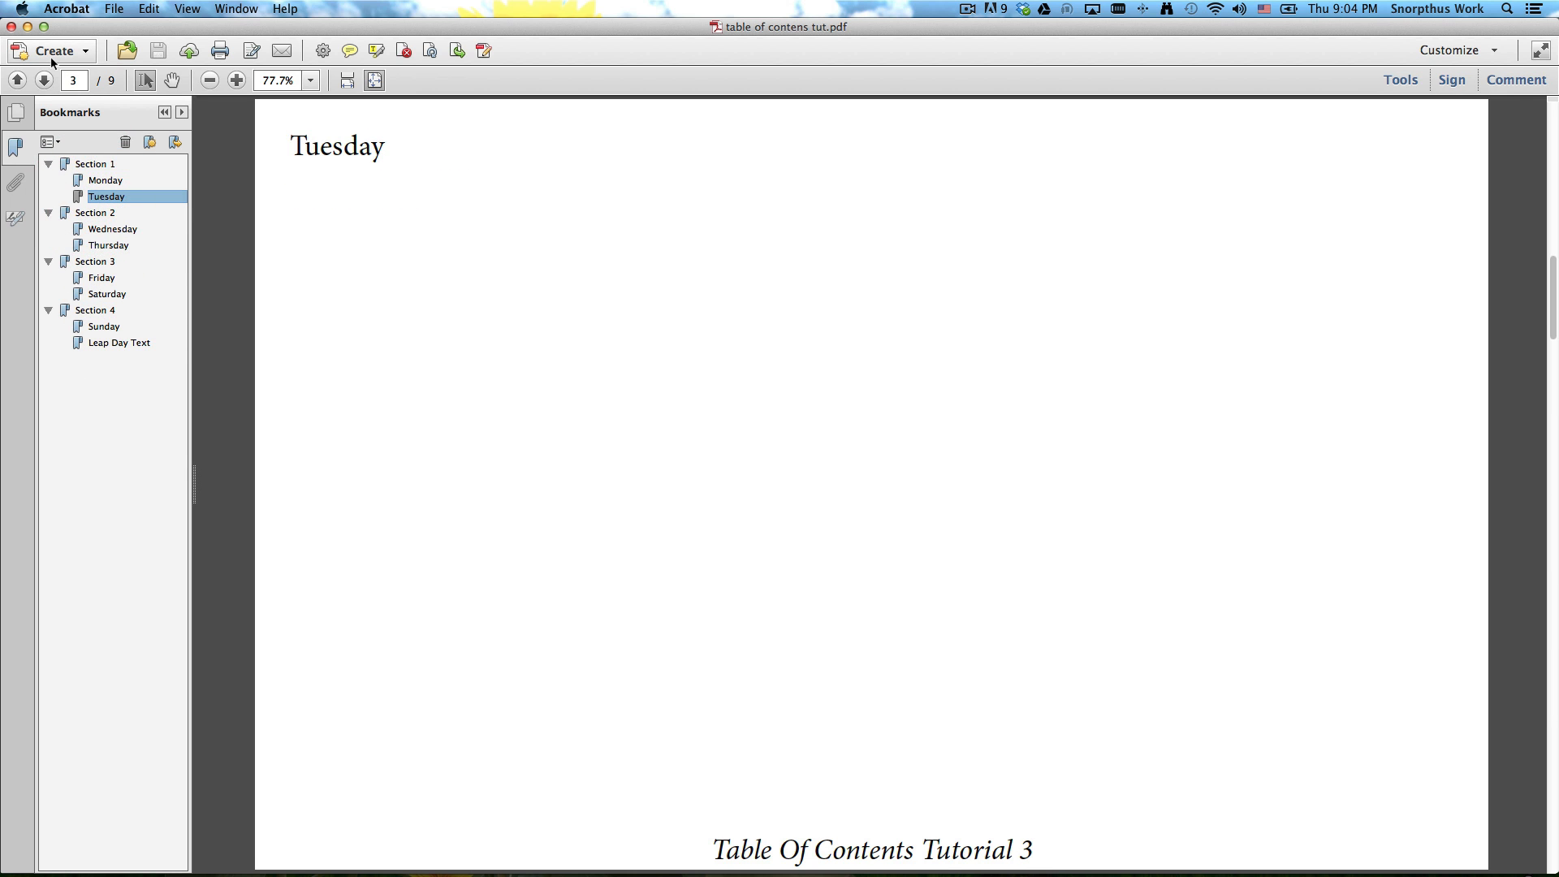
Step: Return to the contents page using the page thumbnails, quit Acrobat and go back to the InDesign document
click(16, 112)
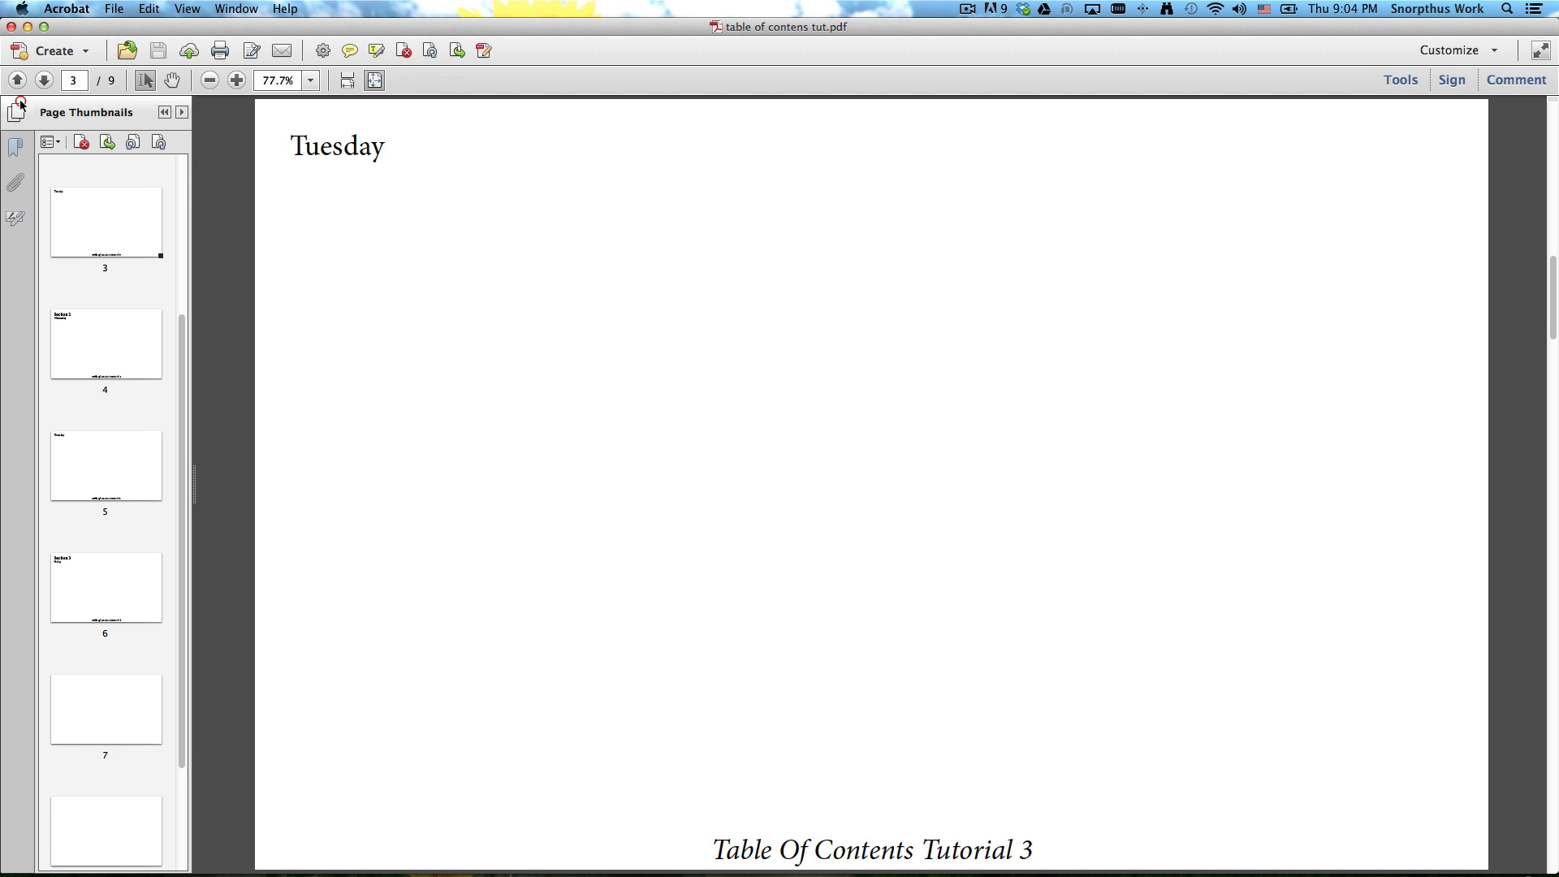
click(105, 207)
scroll(106, 231, up, 3)
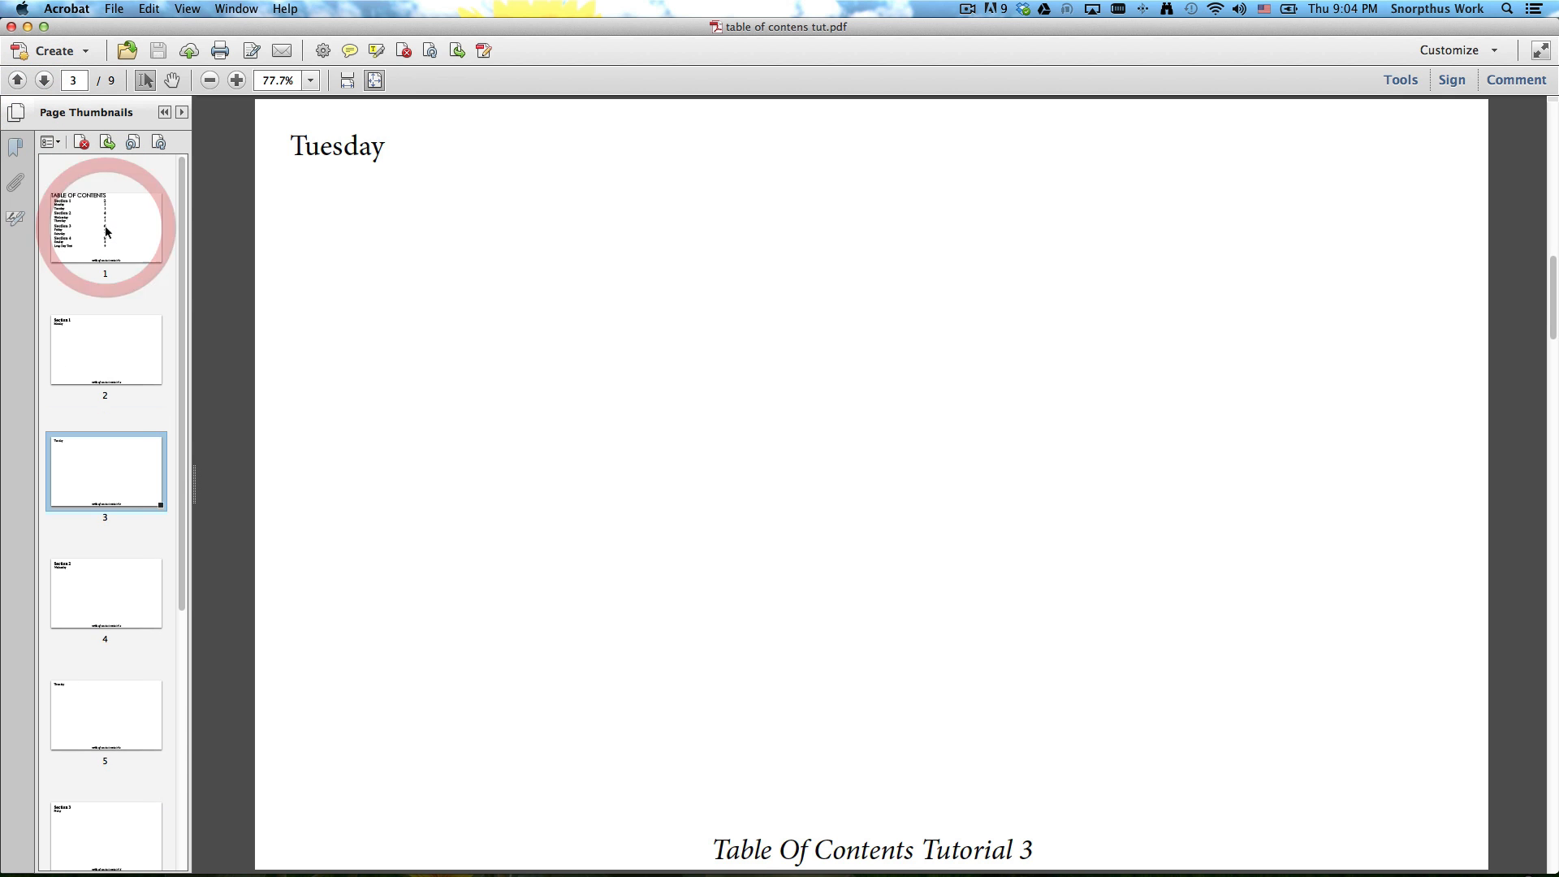
click(105, 227)
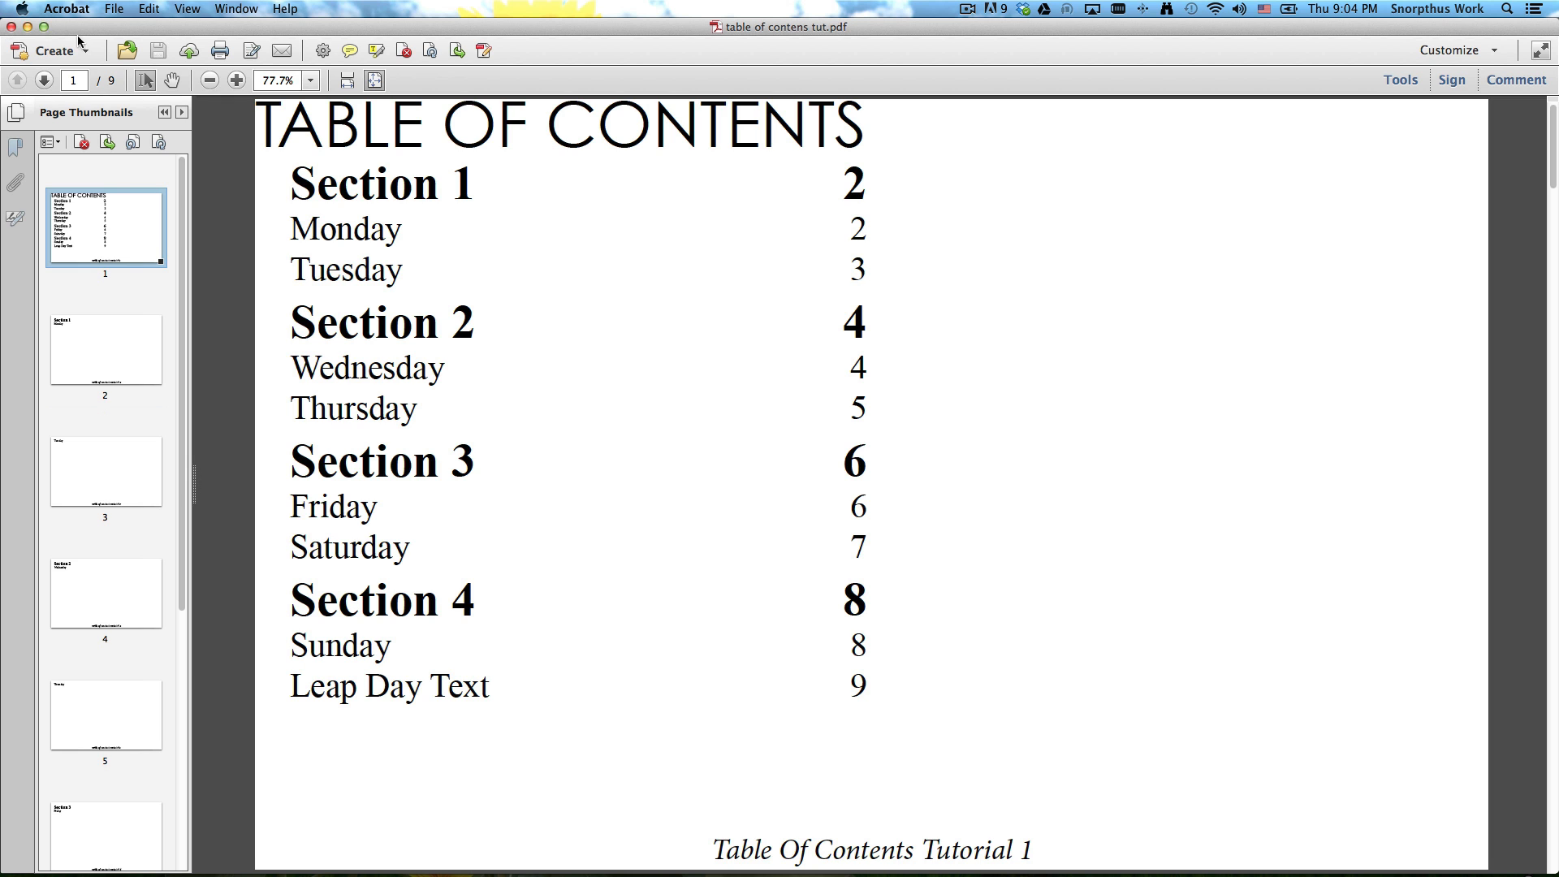
key(super+q)
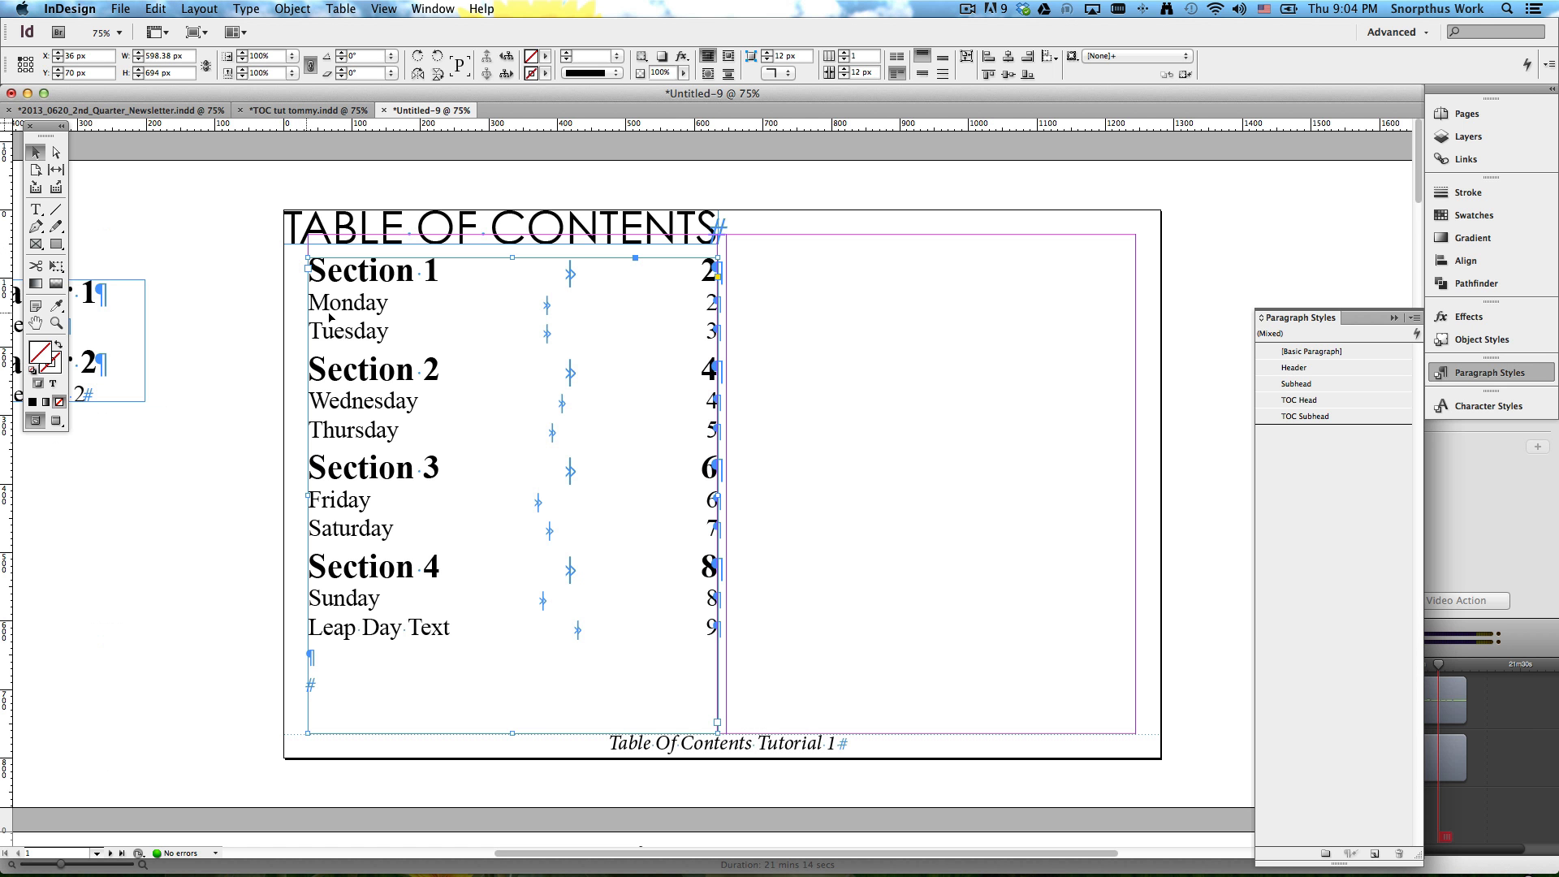
Step: Turn the hidden characters off and back on for the contents page
click(344, 314)
click(270, 351)
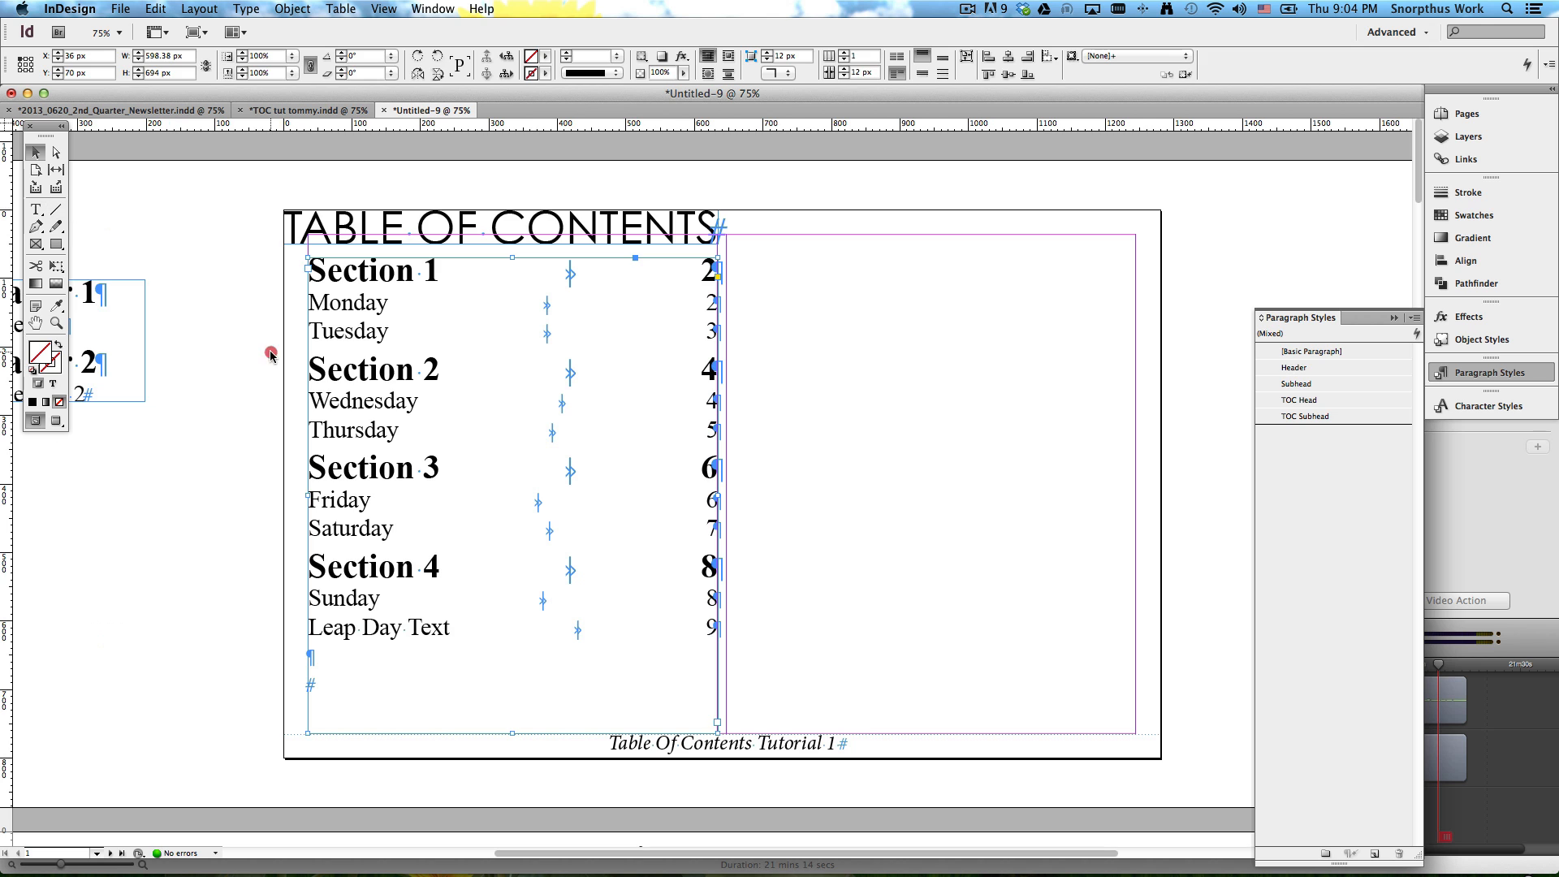
click(661, 432)
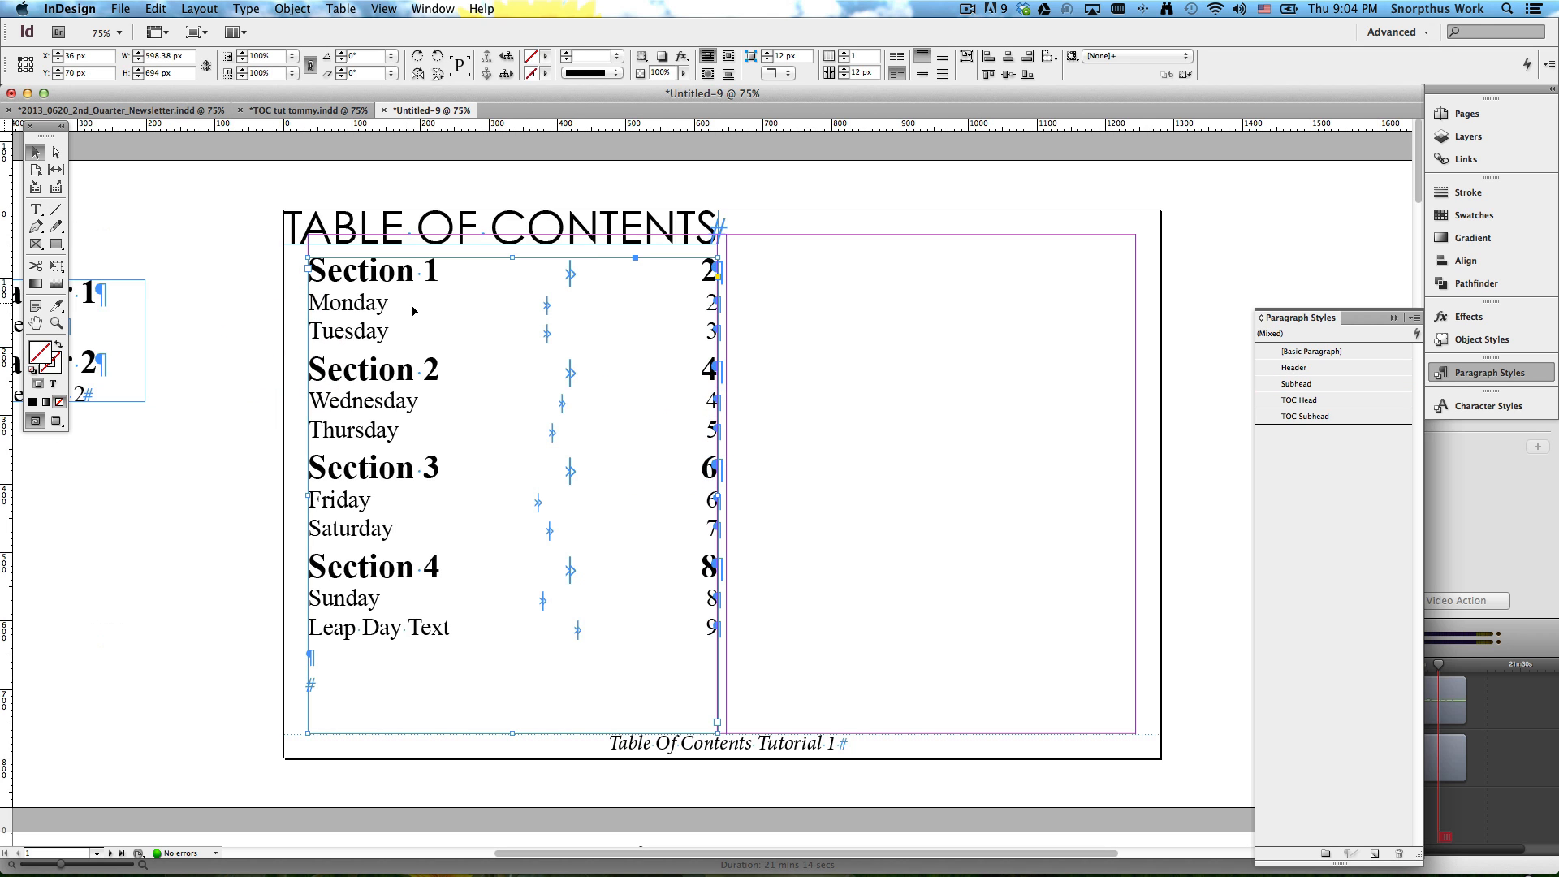
click(293, 8)
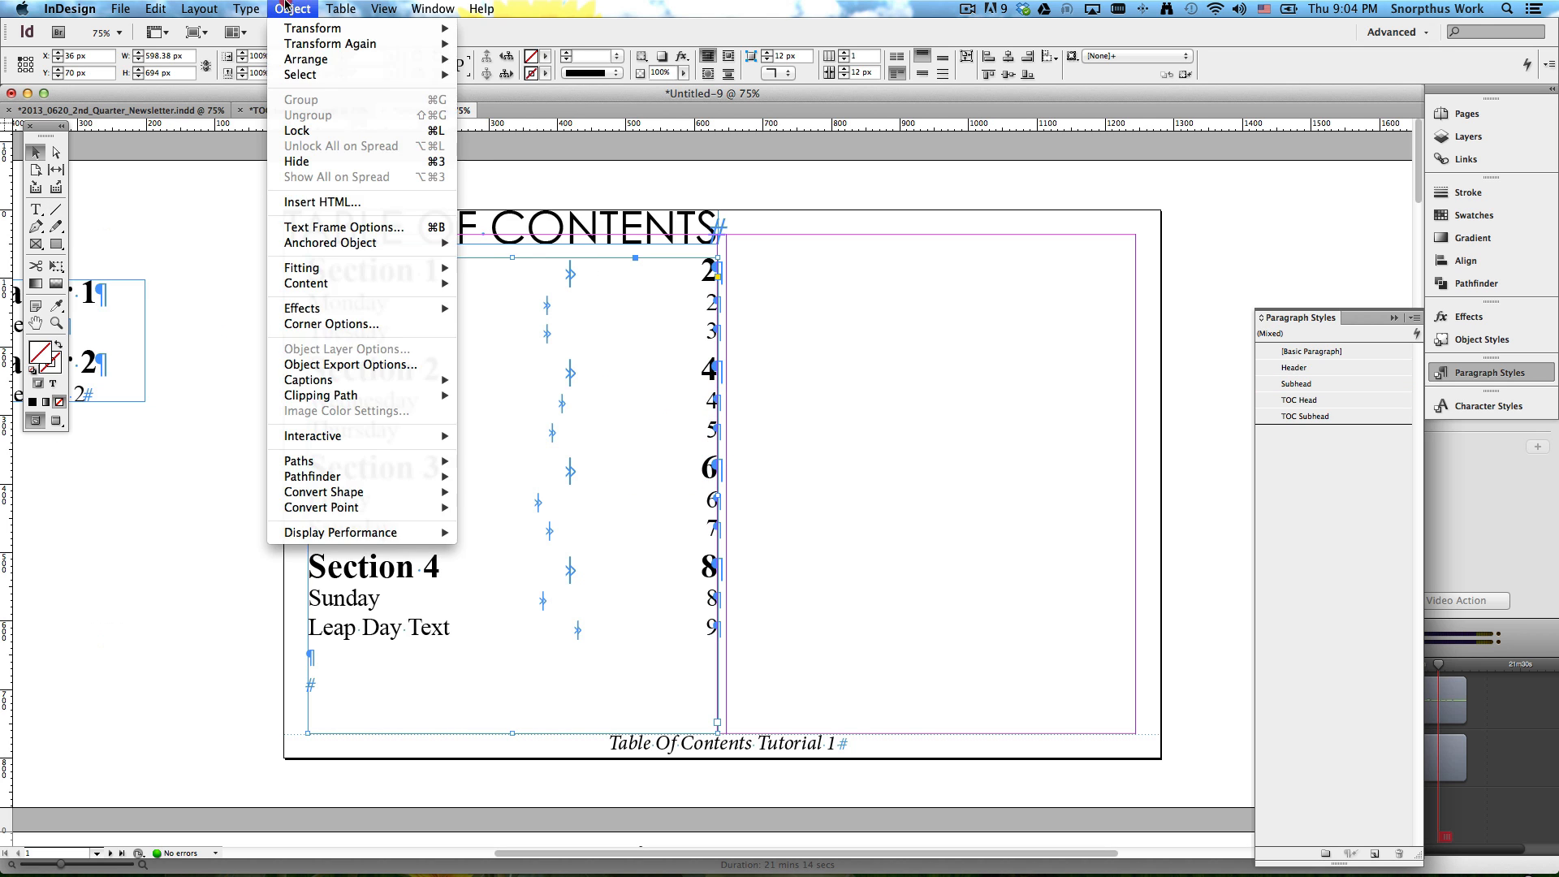
click(374, 496)
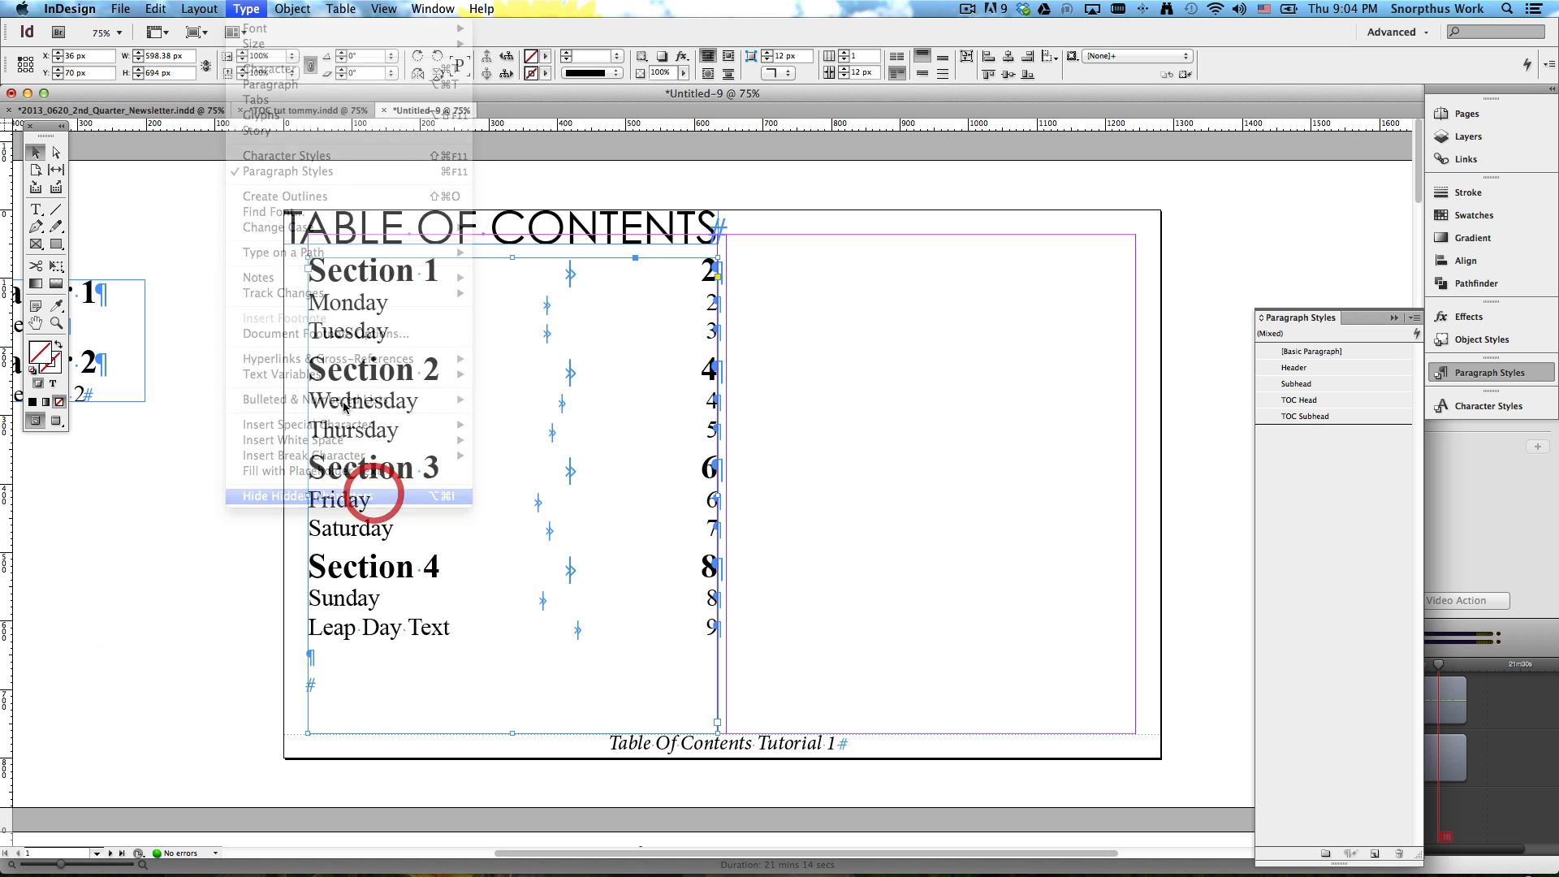
click(246, 8)
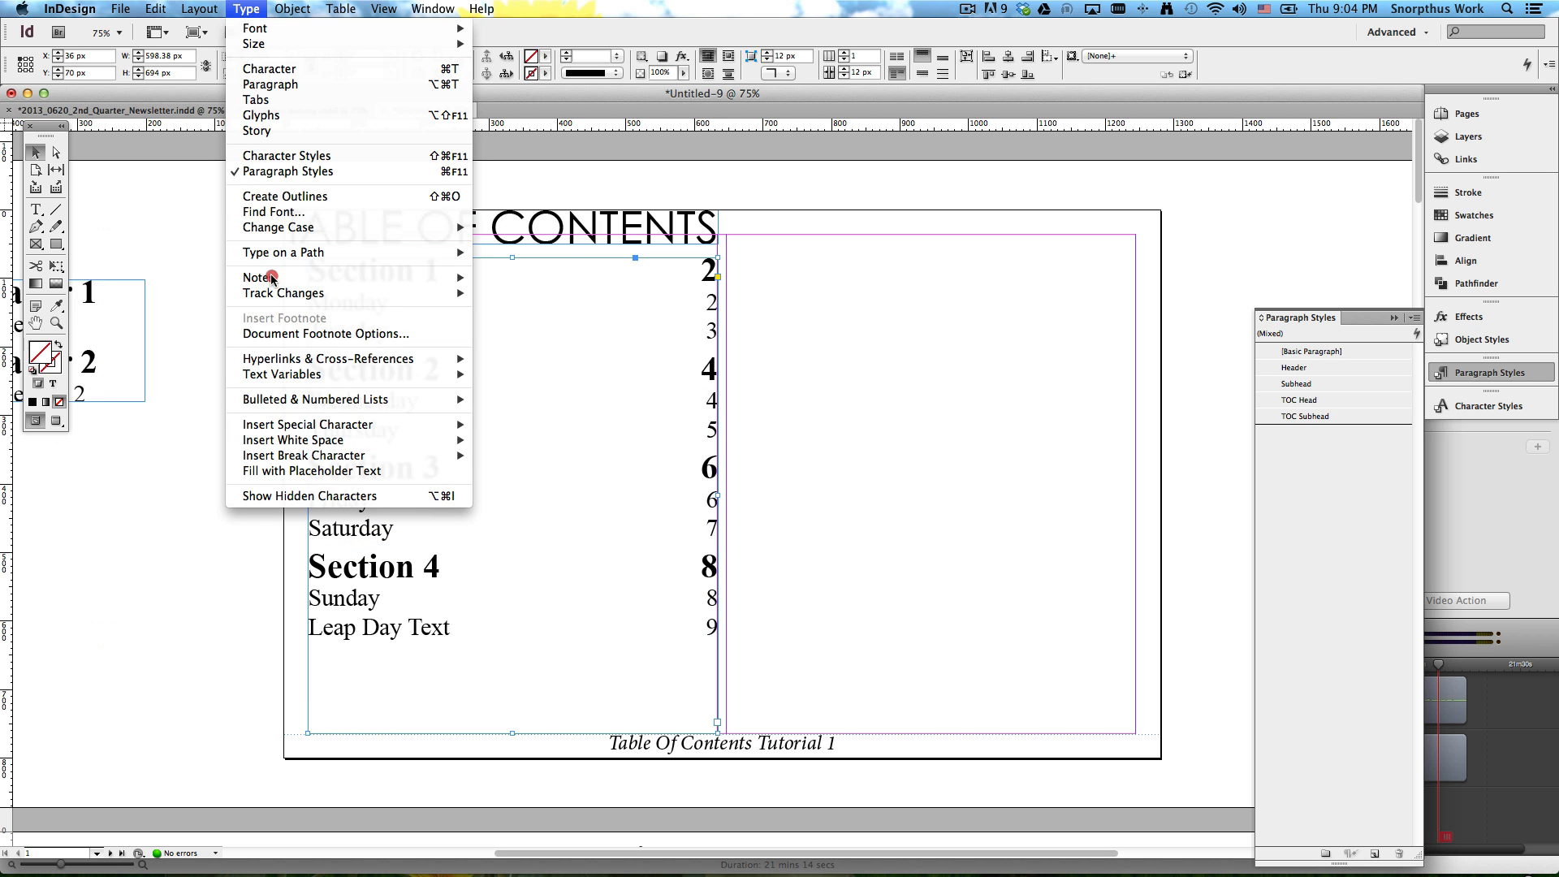
click(295, 496)
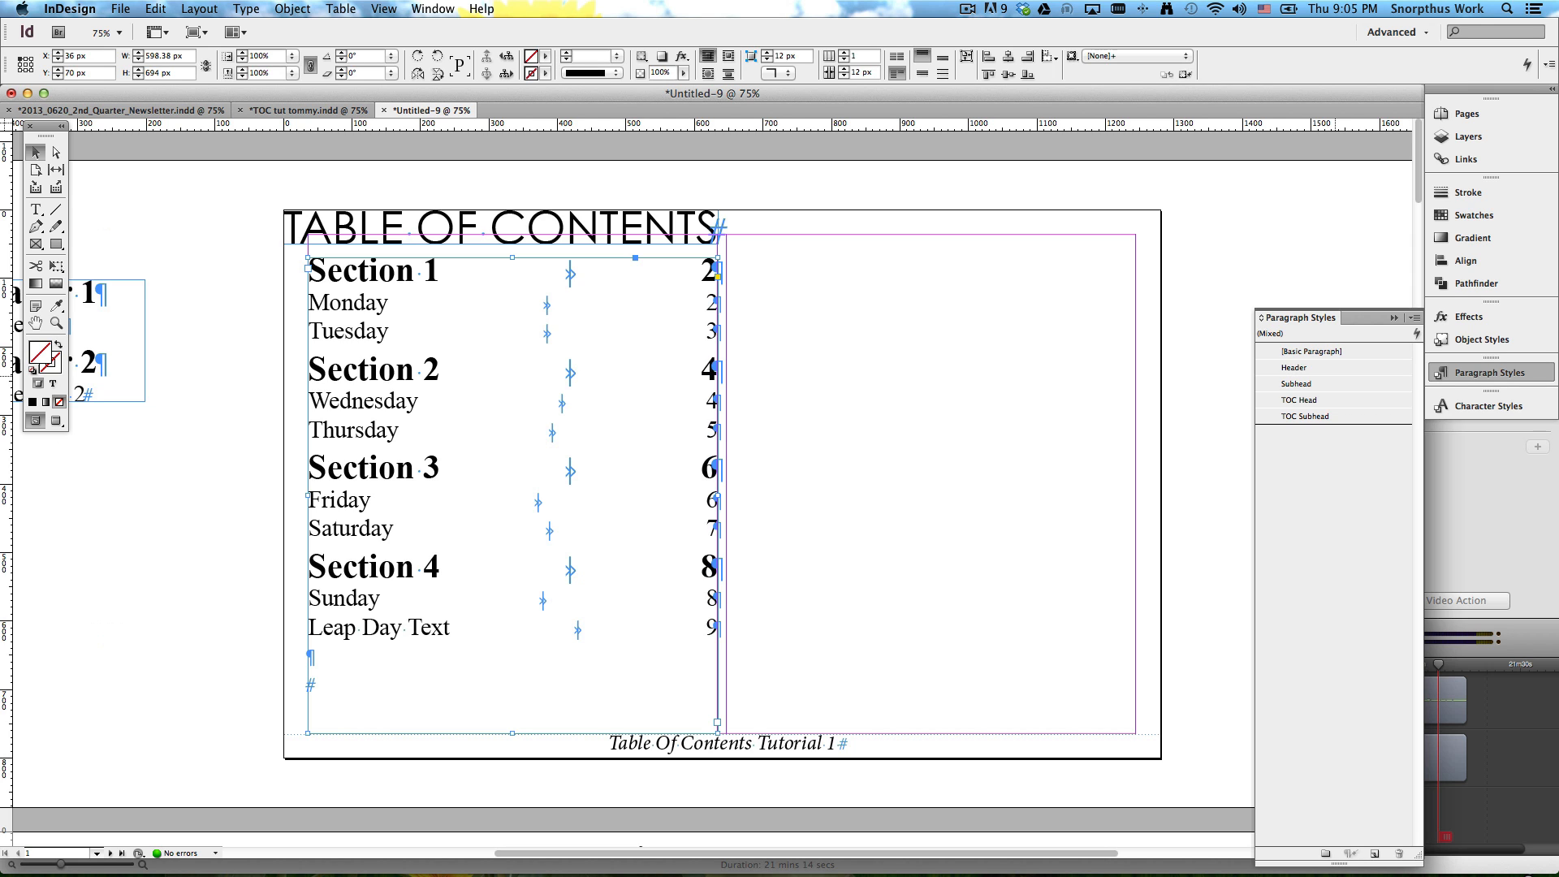
Step: Reopen the Table of Contents settings and put a tab character before the right indent tab (^t^y) between Header entries and page numbers
click(443, 320)
click(273, 302)
click(387, 290)
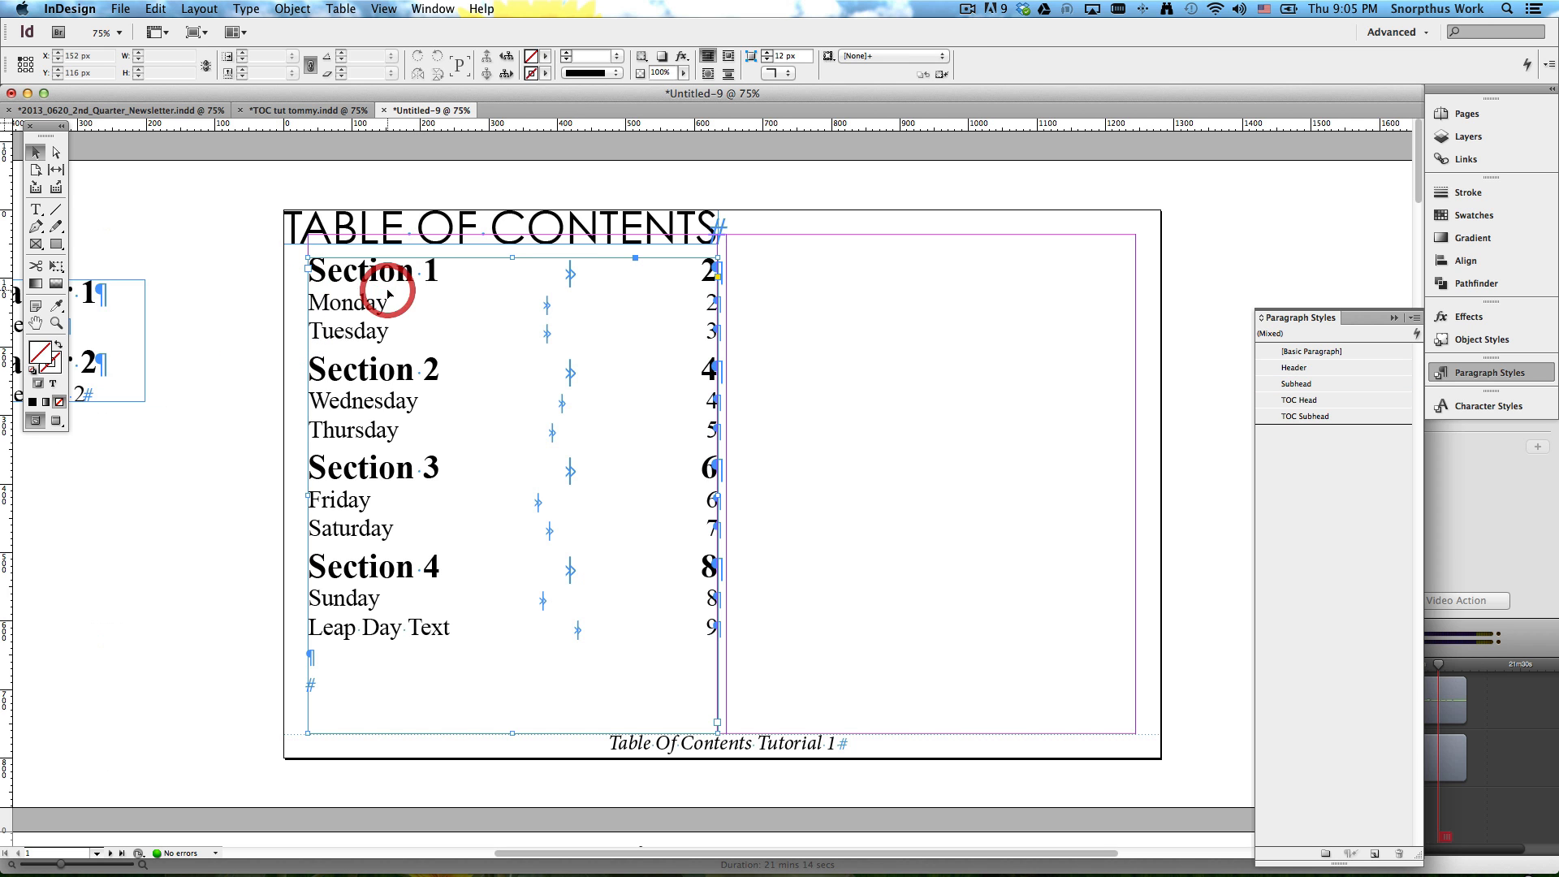
click(246, 9)
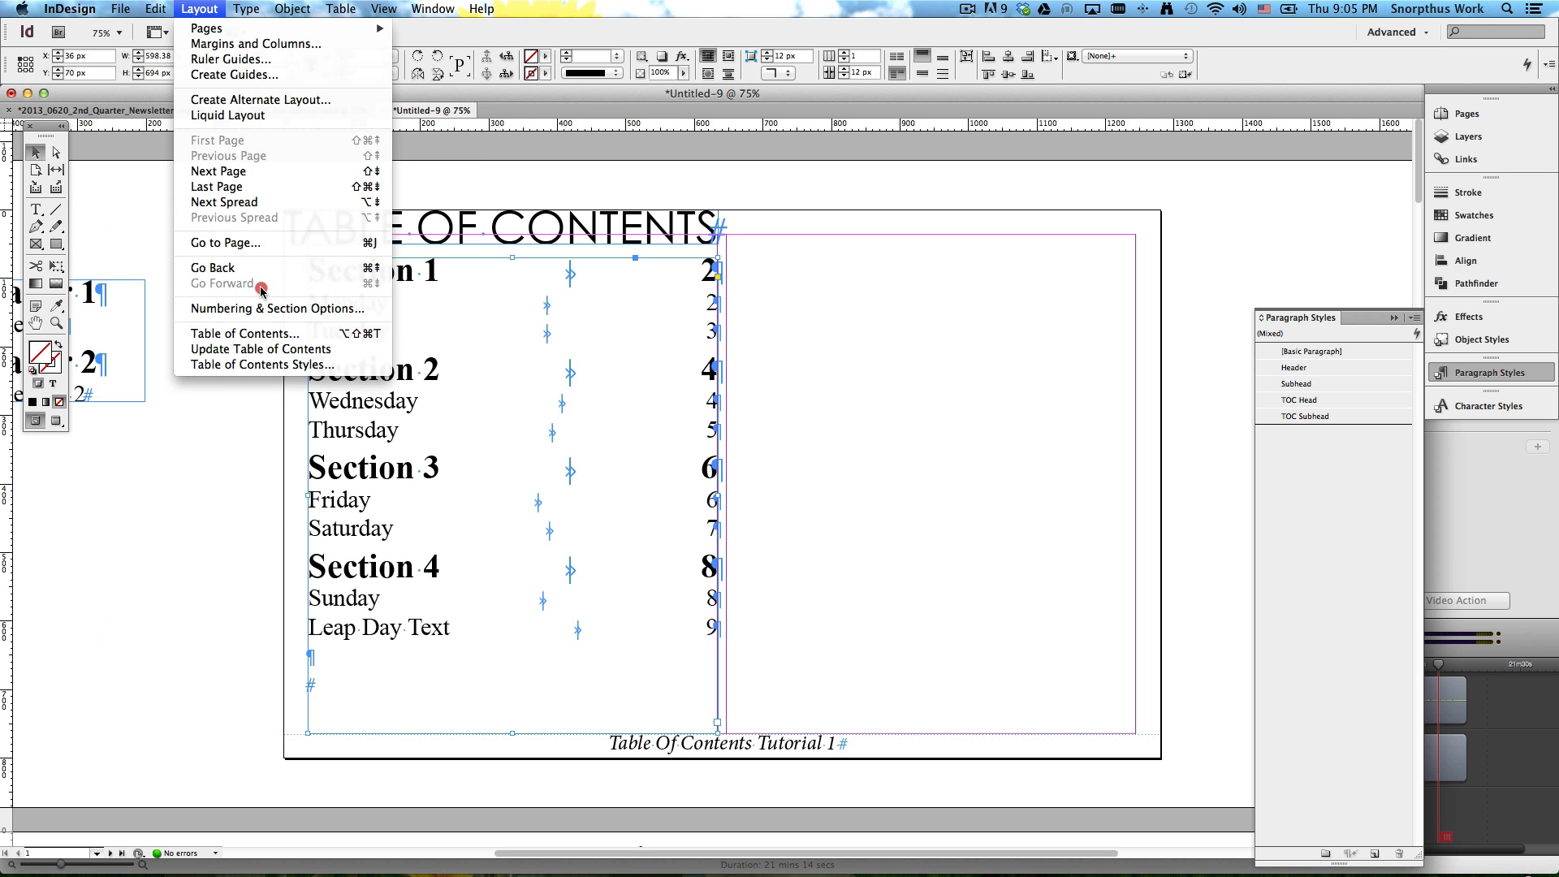
click(261, 332)
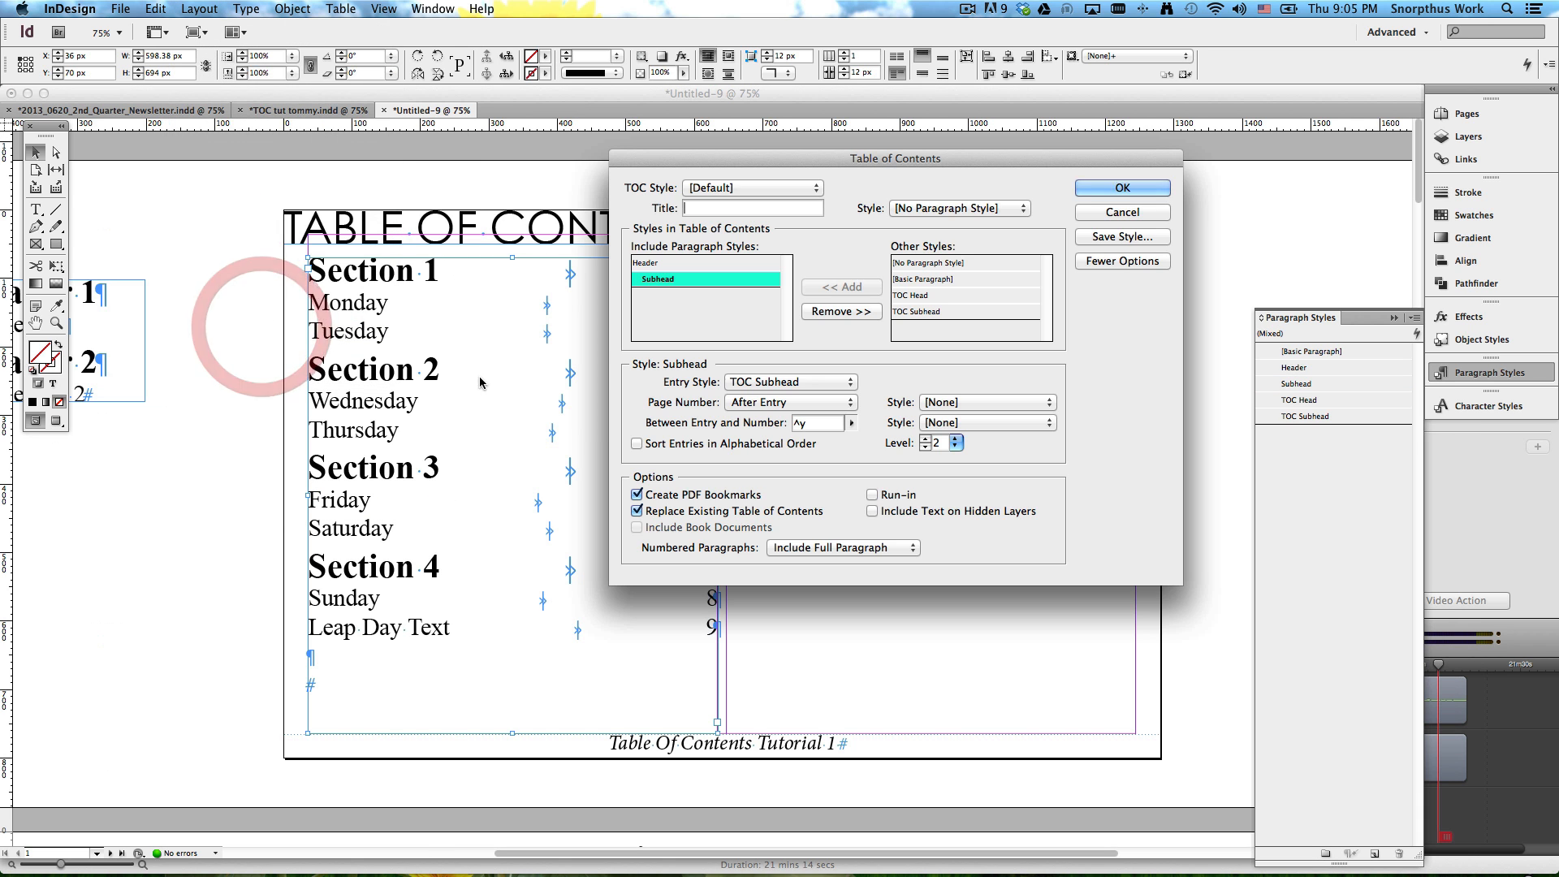
click(668, 264)
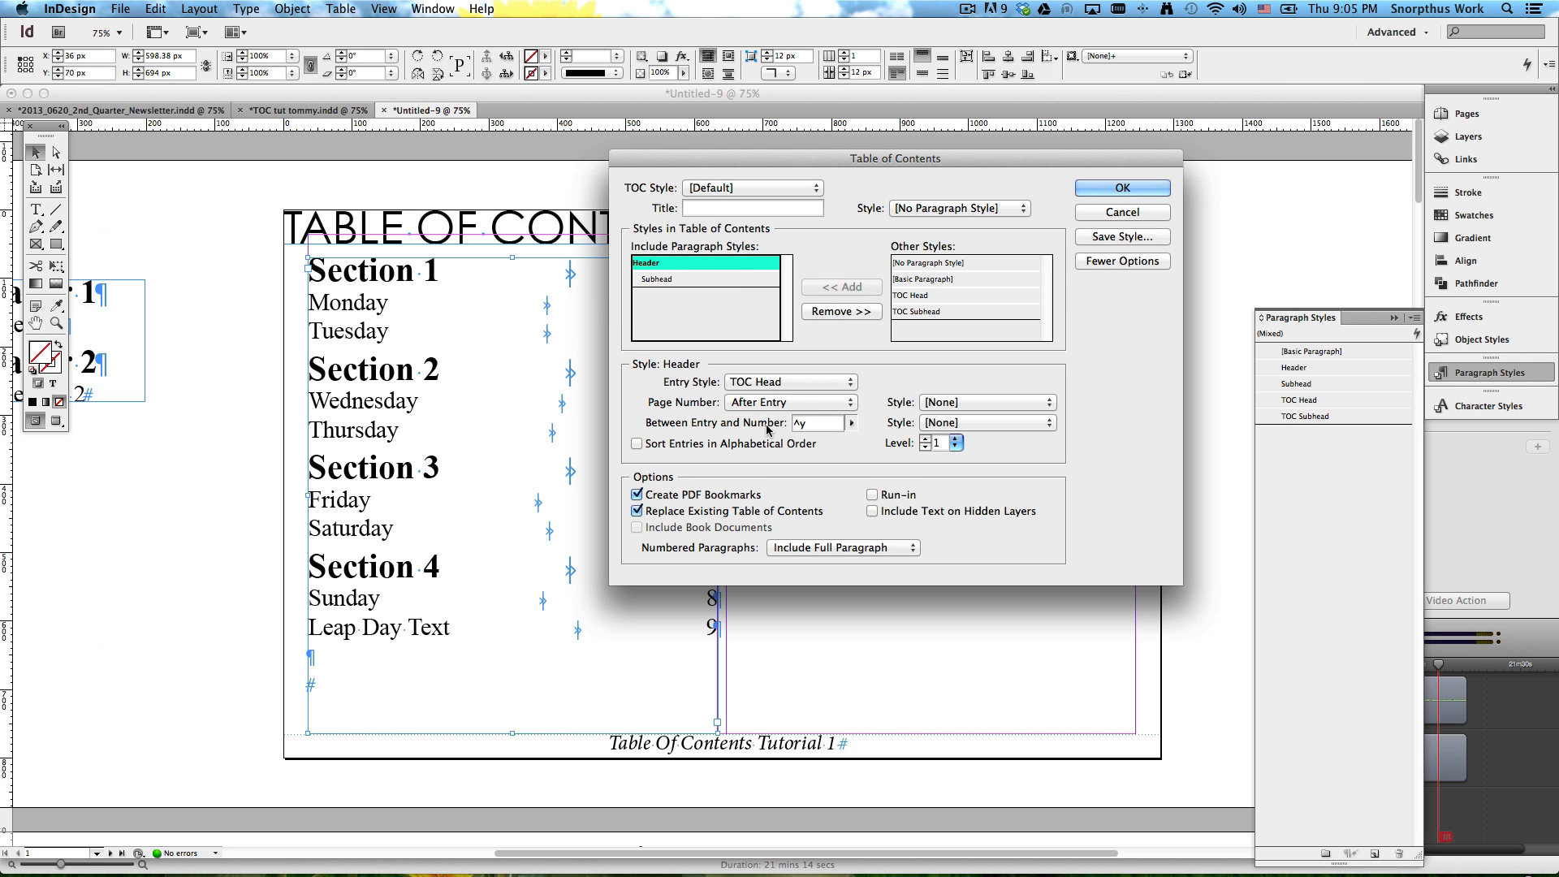
click(851, 422)
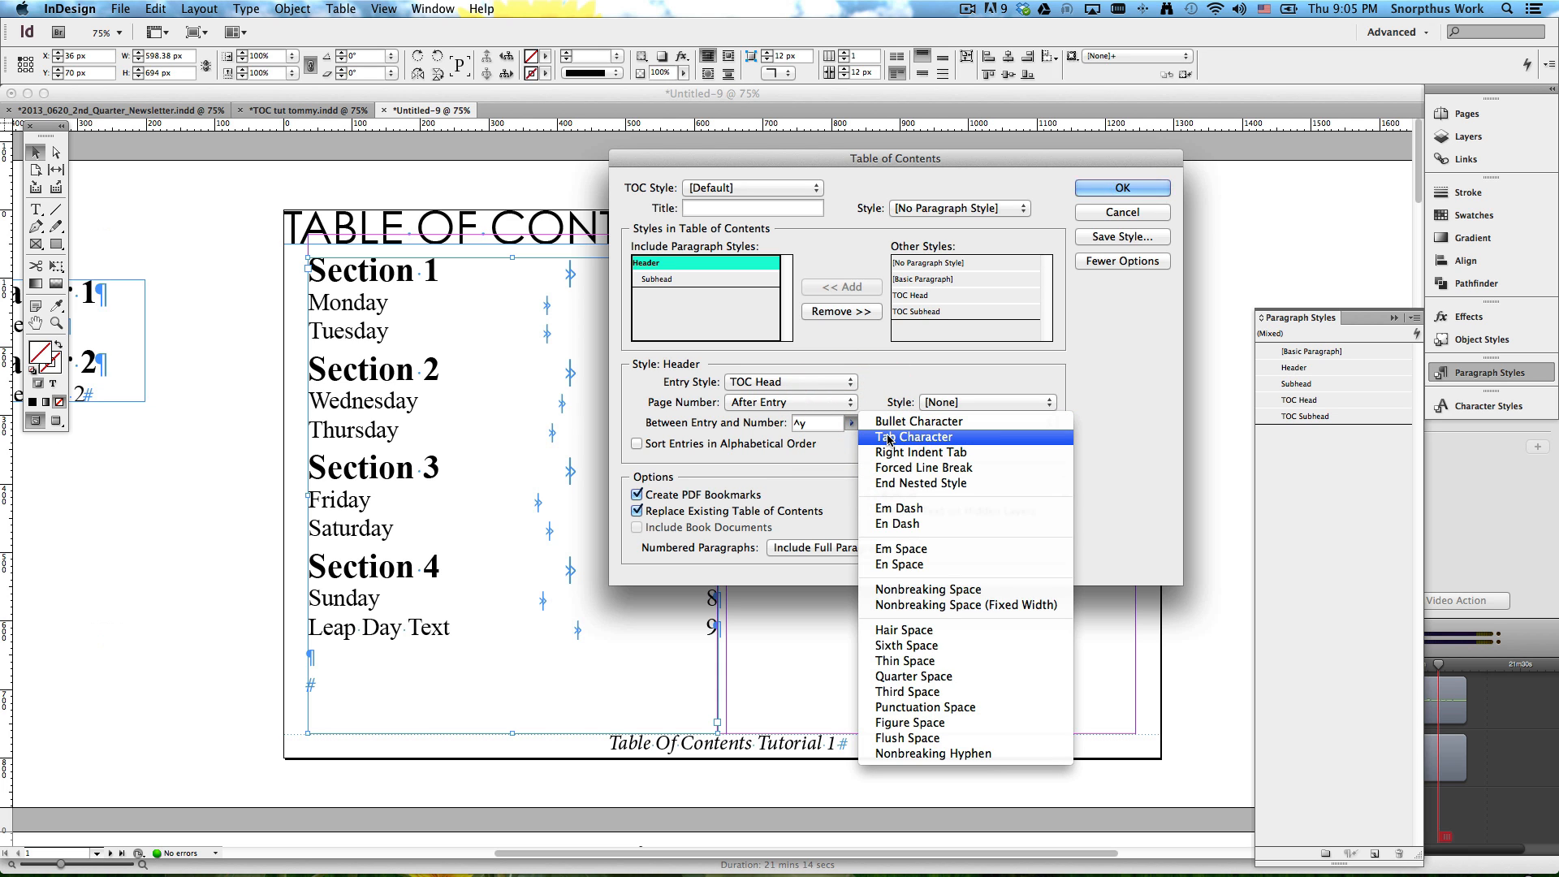
click(796, 424)
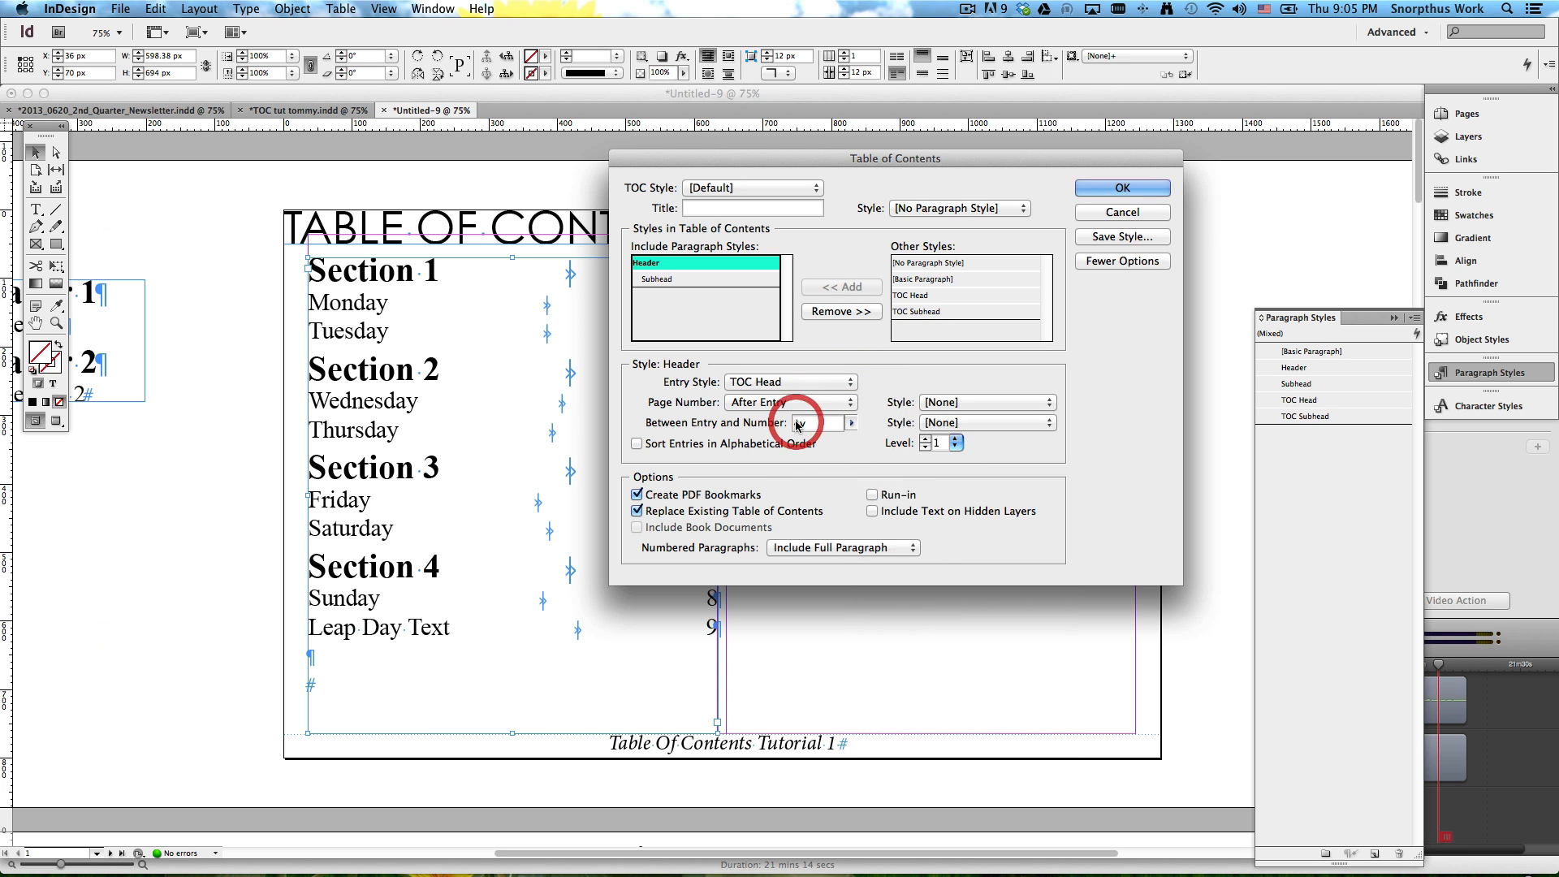
click(845, 423)
click(851, 439)
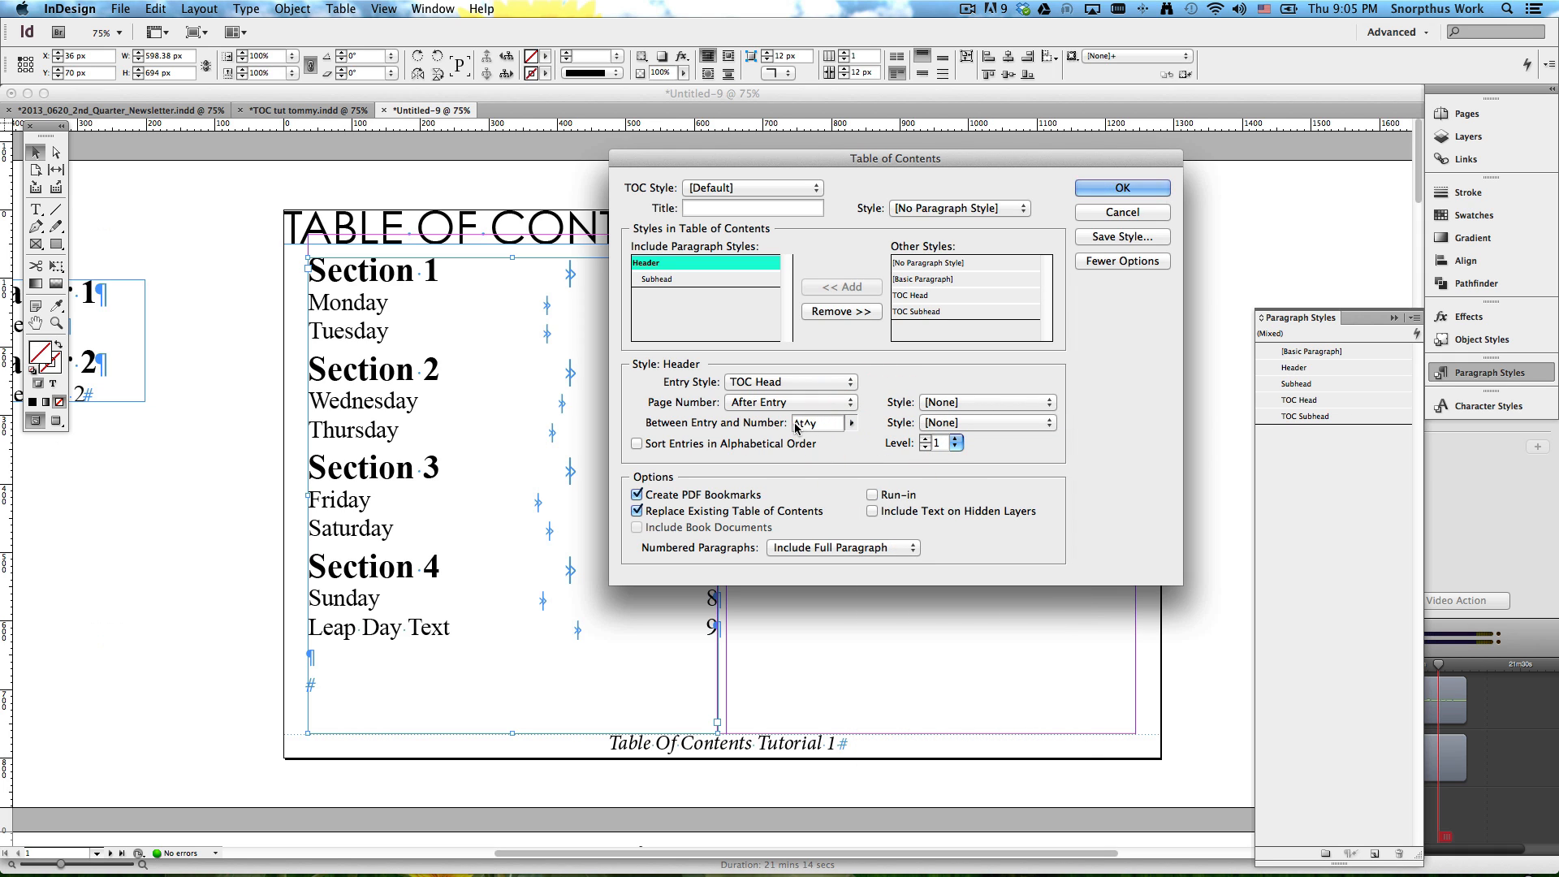
drag(802, 424, 826, 424)
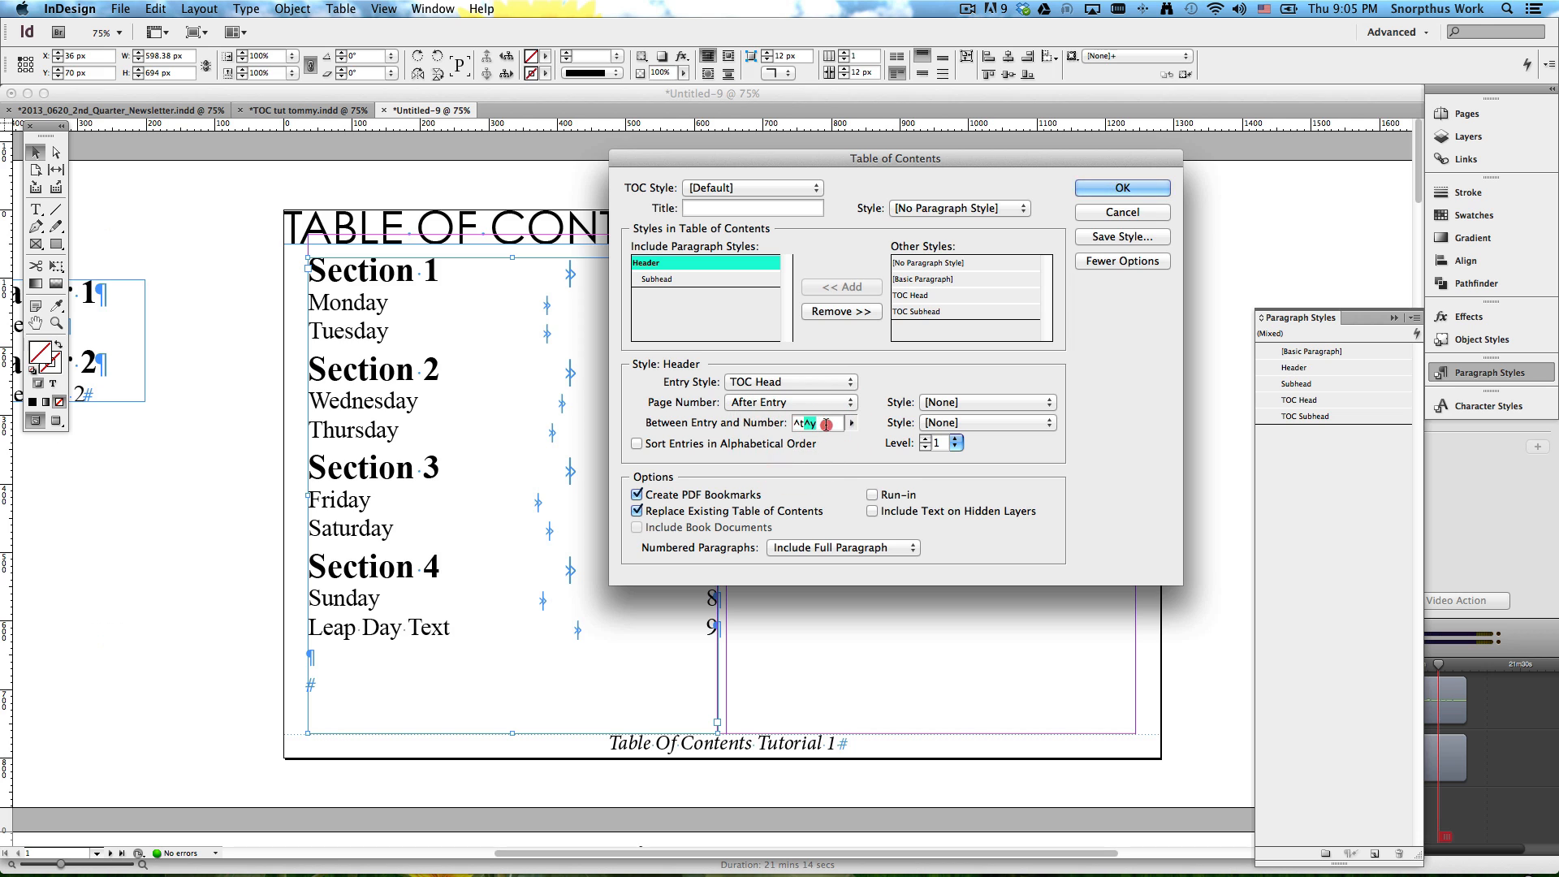
Step: Add a tab character before the right indent tab for Subhead entries and regenerate the table of contents
click(682, 279)
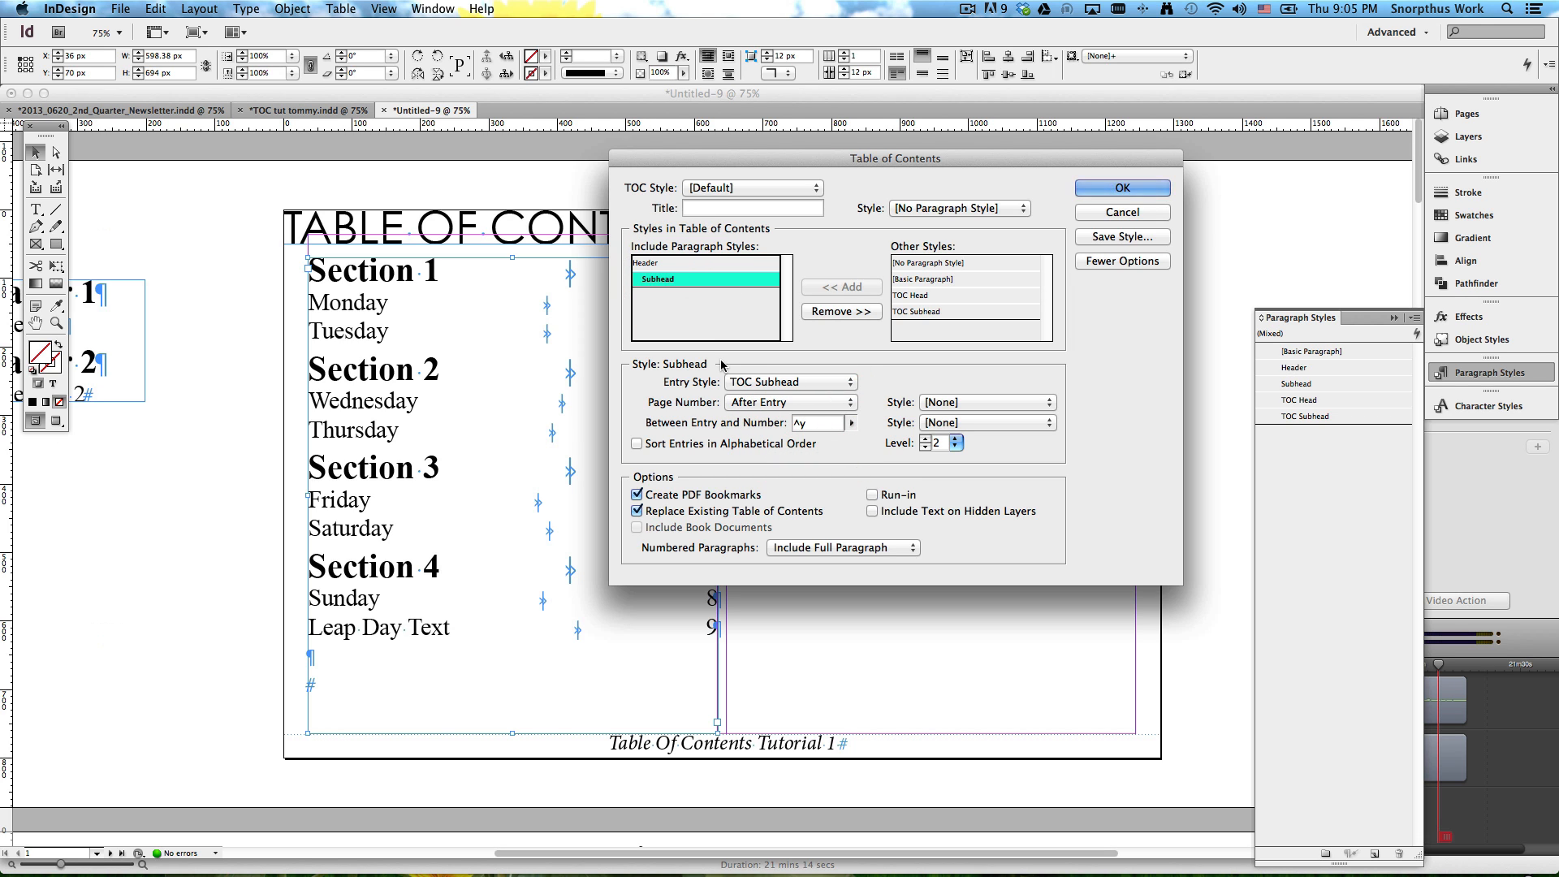
click(851, 423)
click(915, 440)
drag(800, 160, 960, 174)
click(1328, 202)
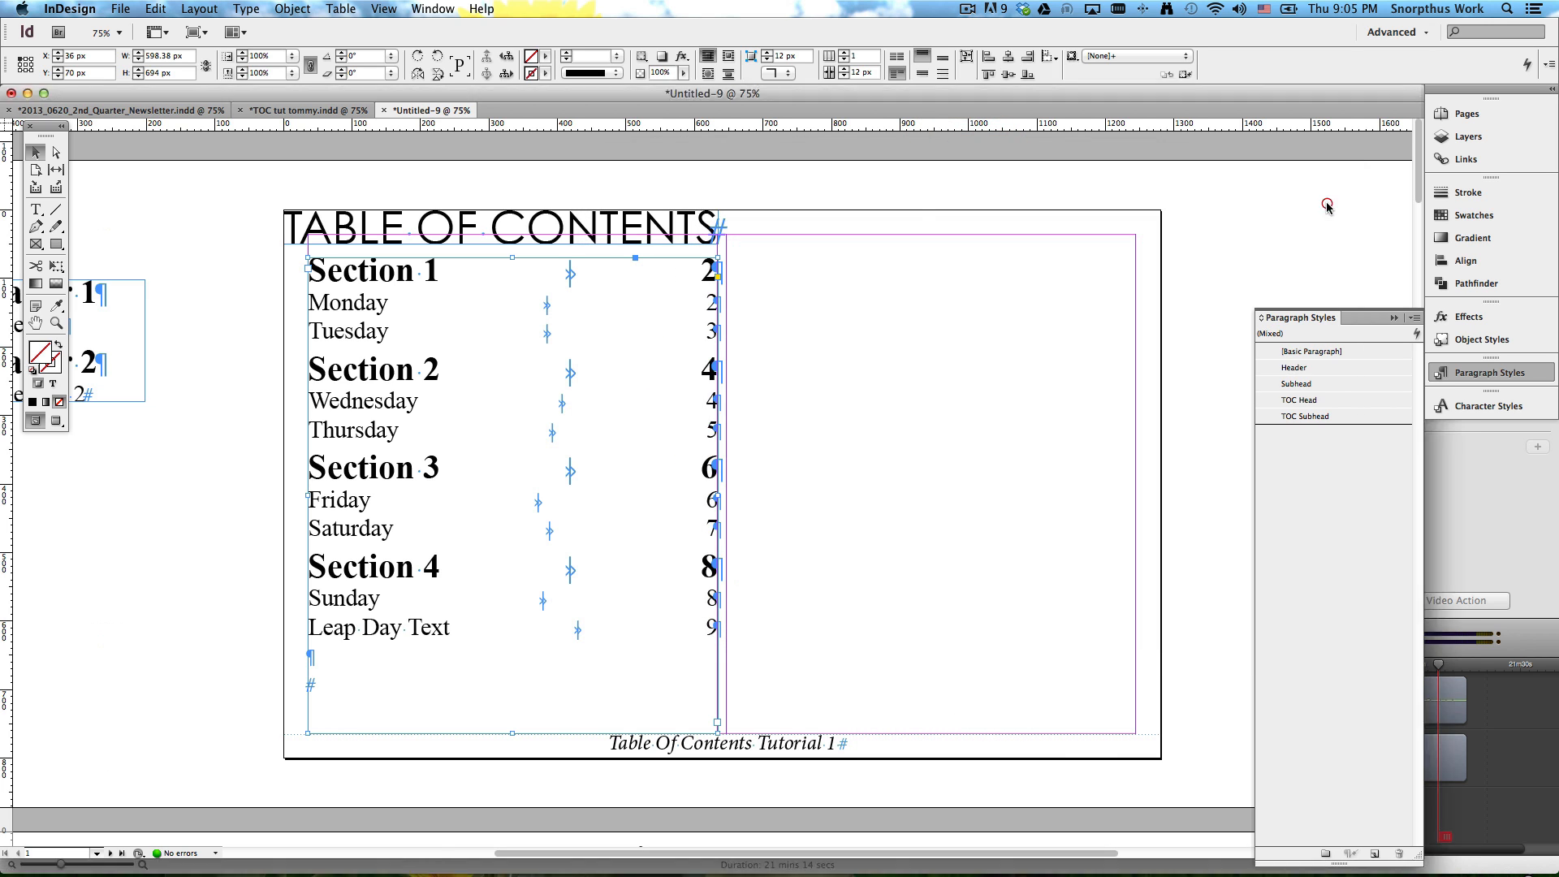
click(916, 493)
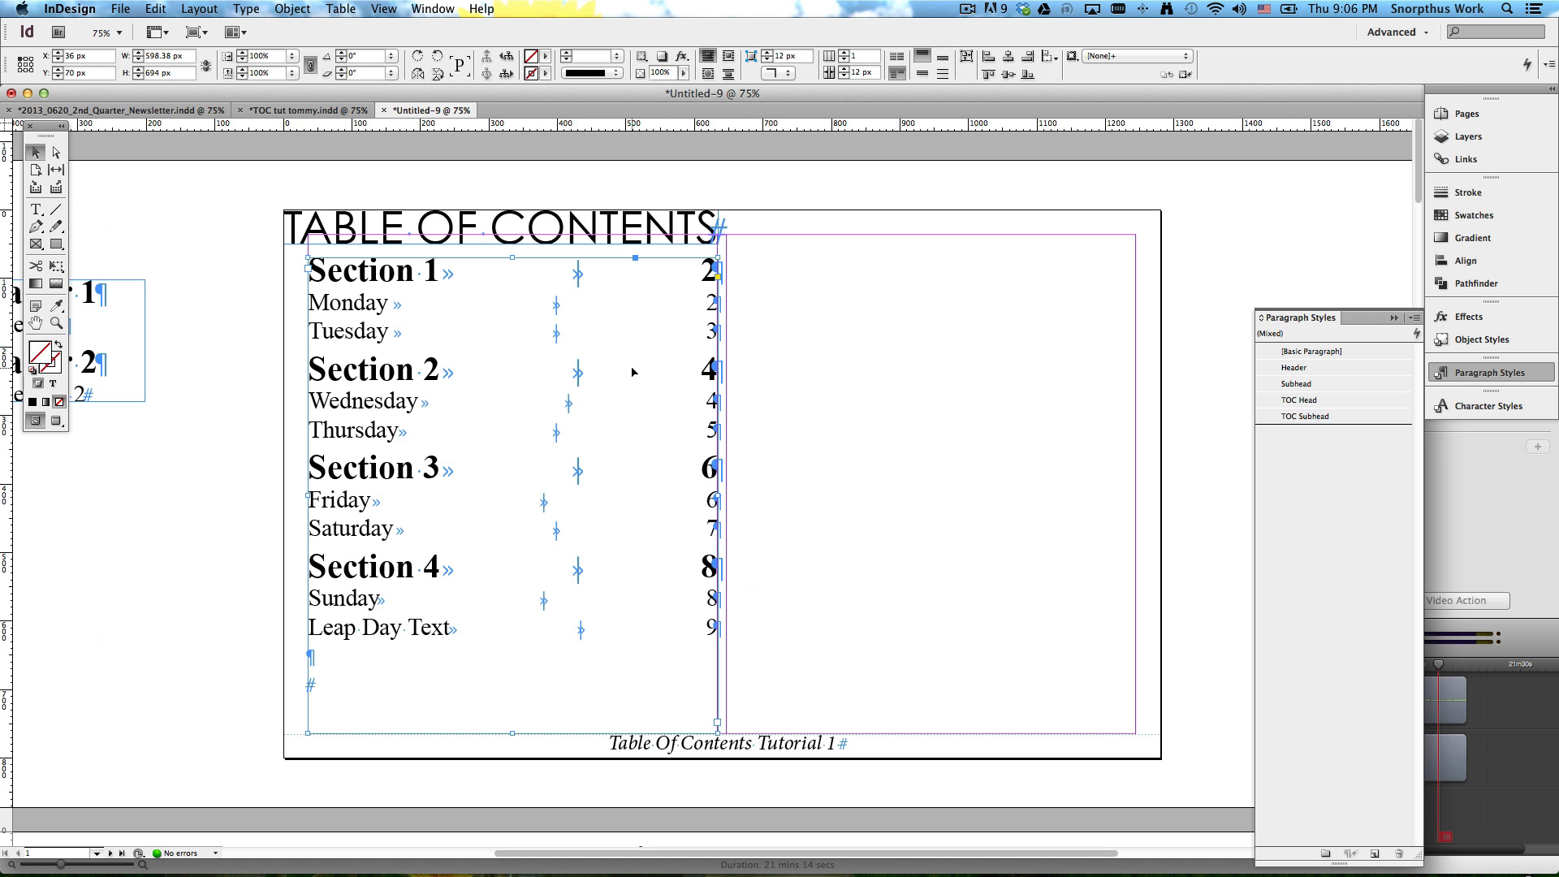
drag(603, 361, 495, 289)
key(super+z)
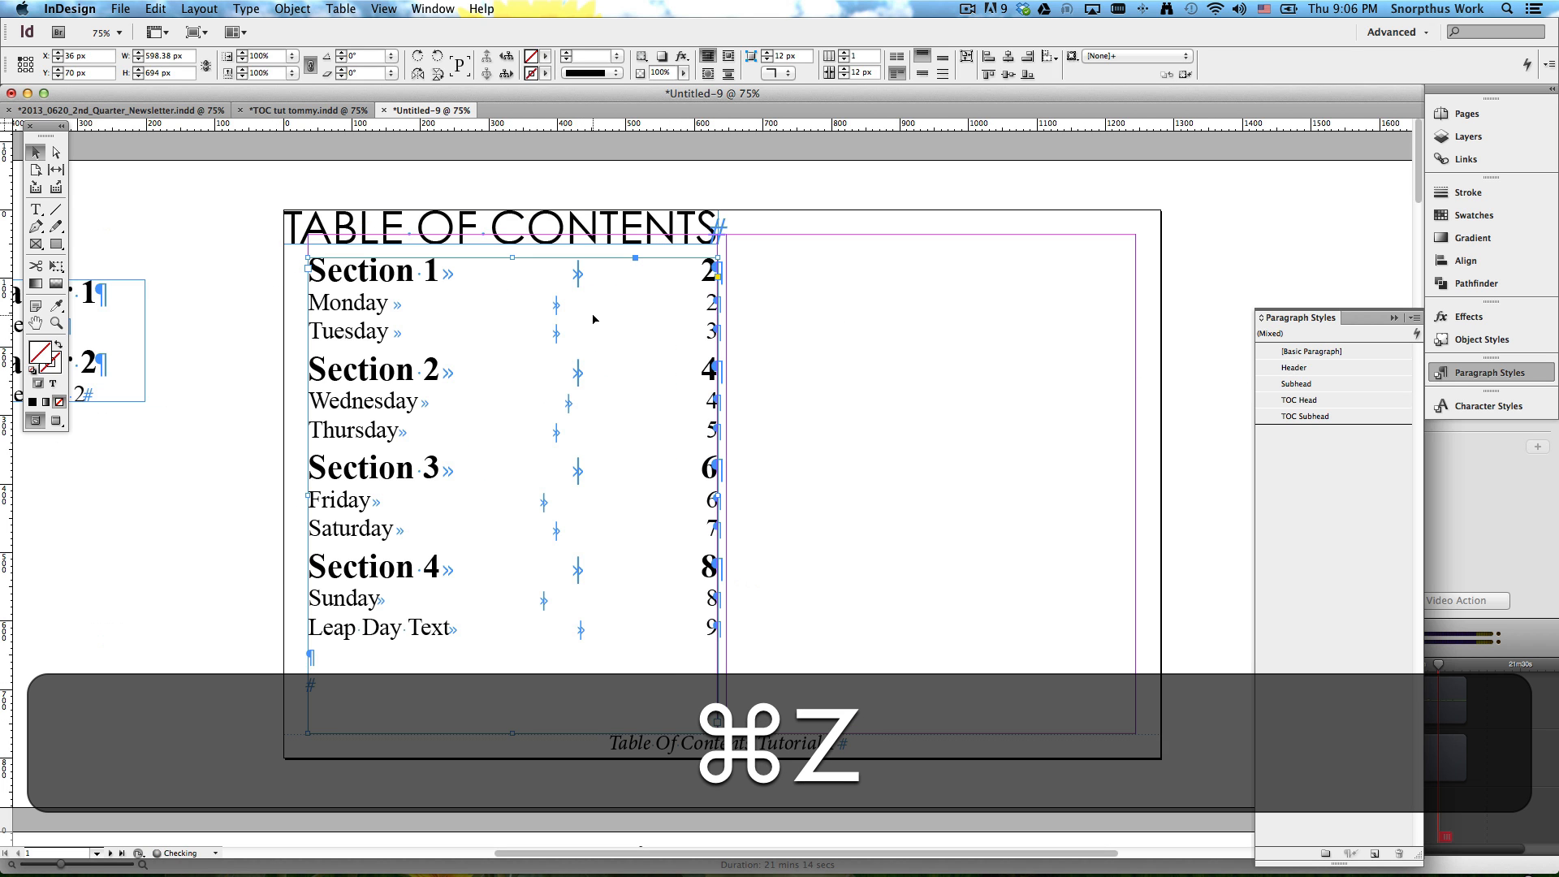
click(1212, 429)
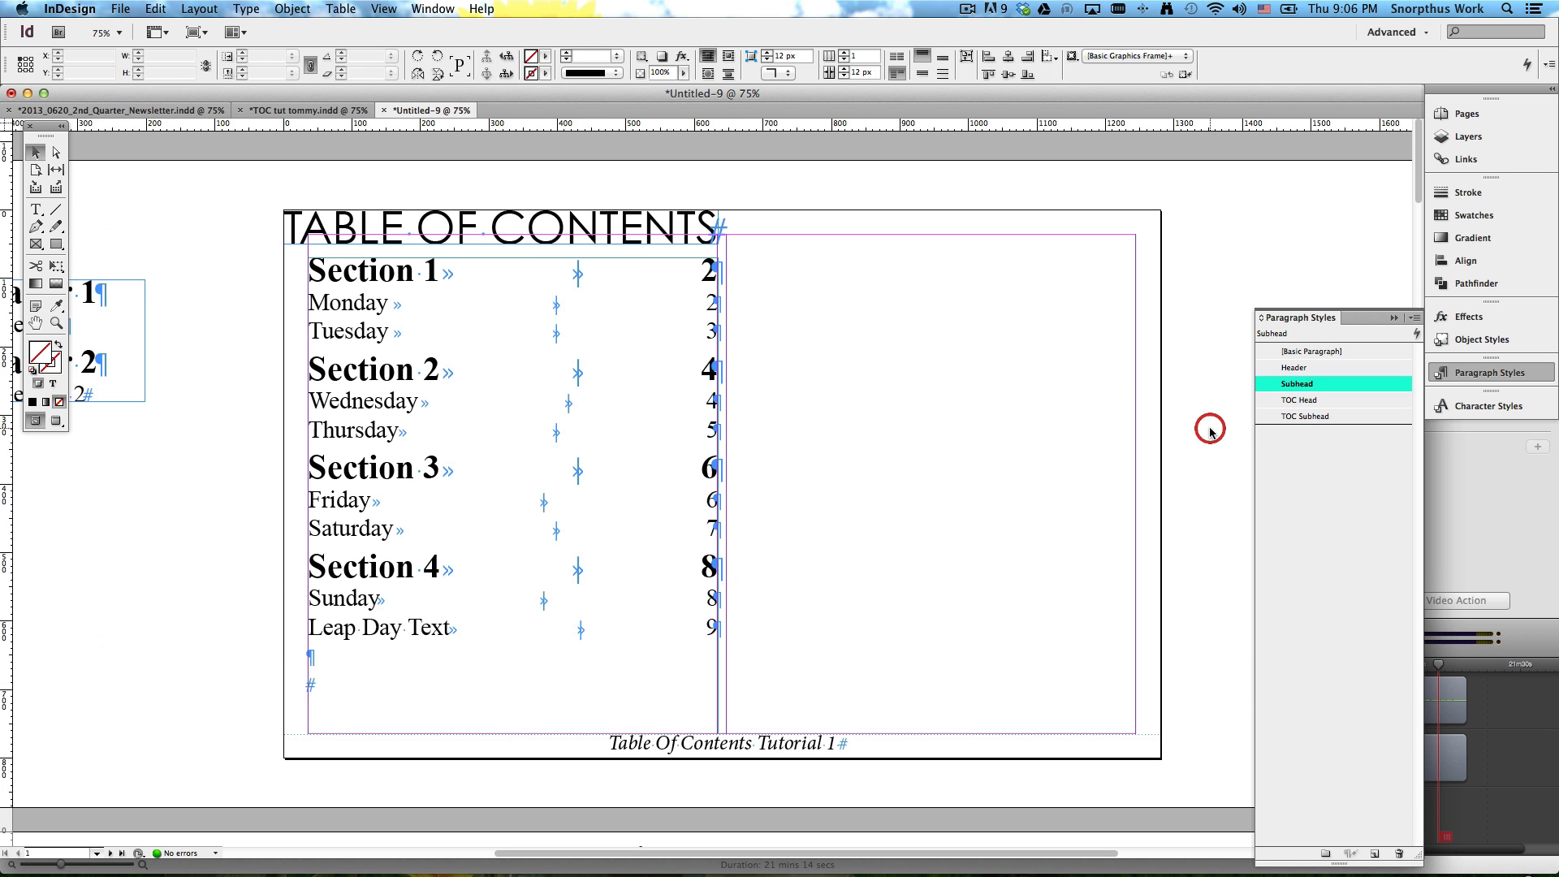
click(439, 288)
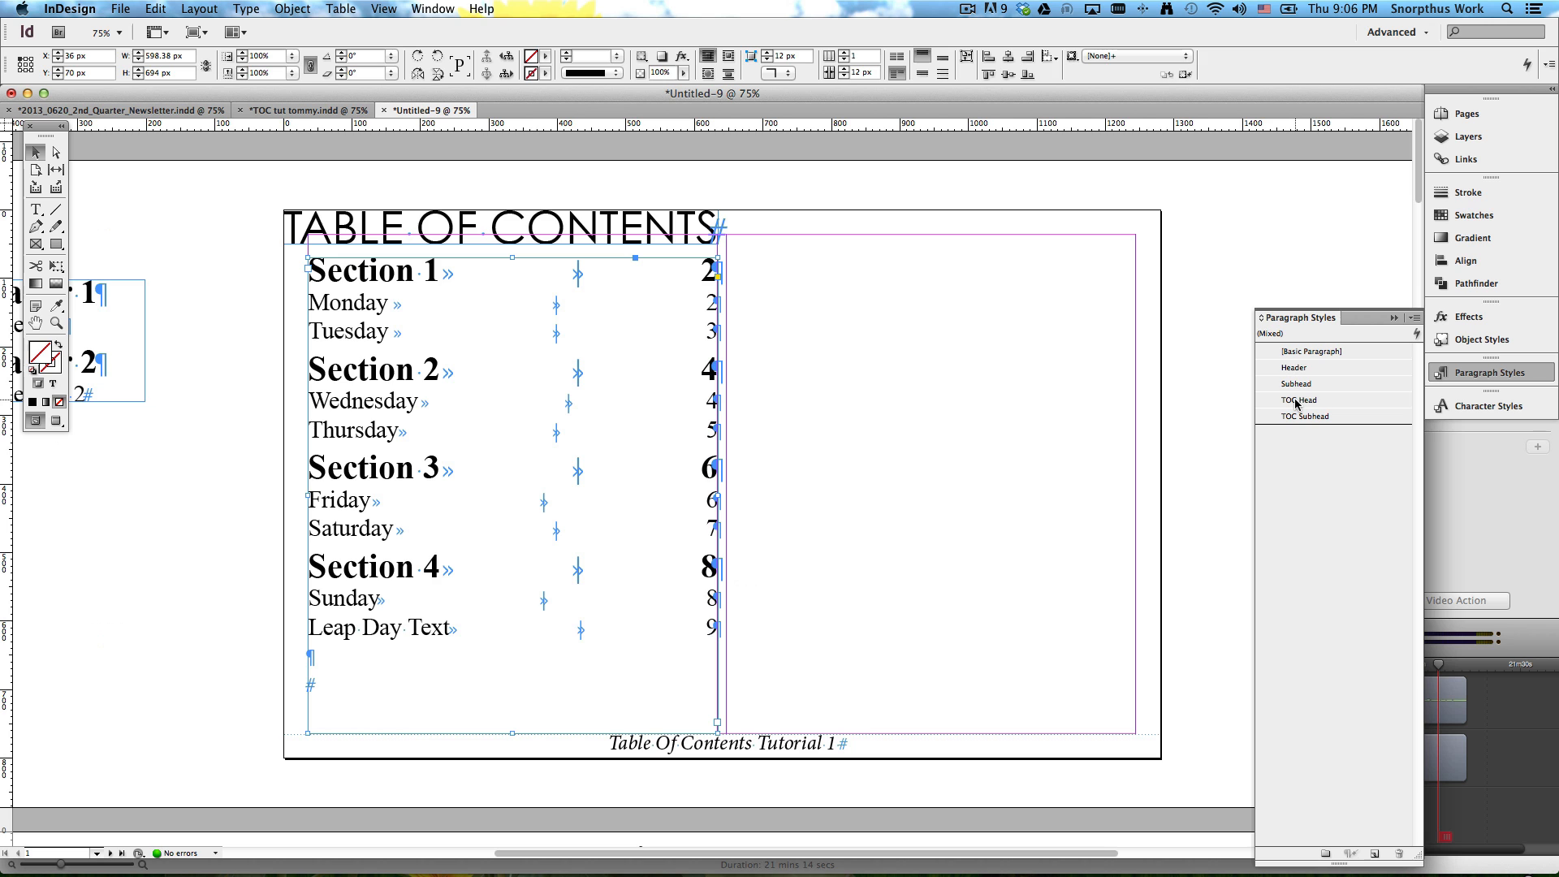
Step: With nothing selected, edit the TOC Head paragraph style, adding a right-aligned tab stop at 154 px with a period leader
click(1215, 393)
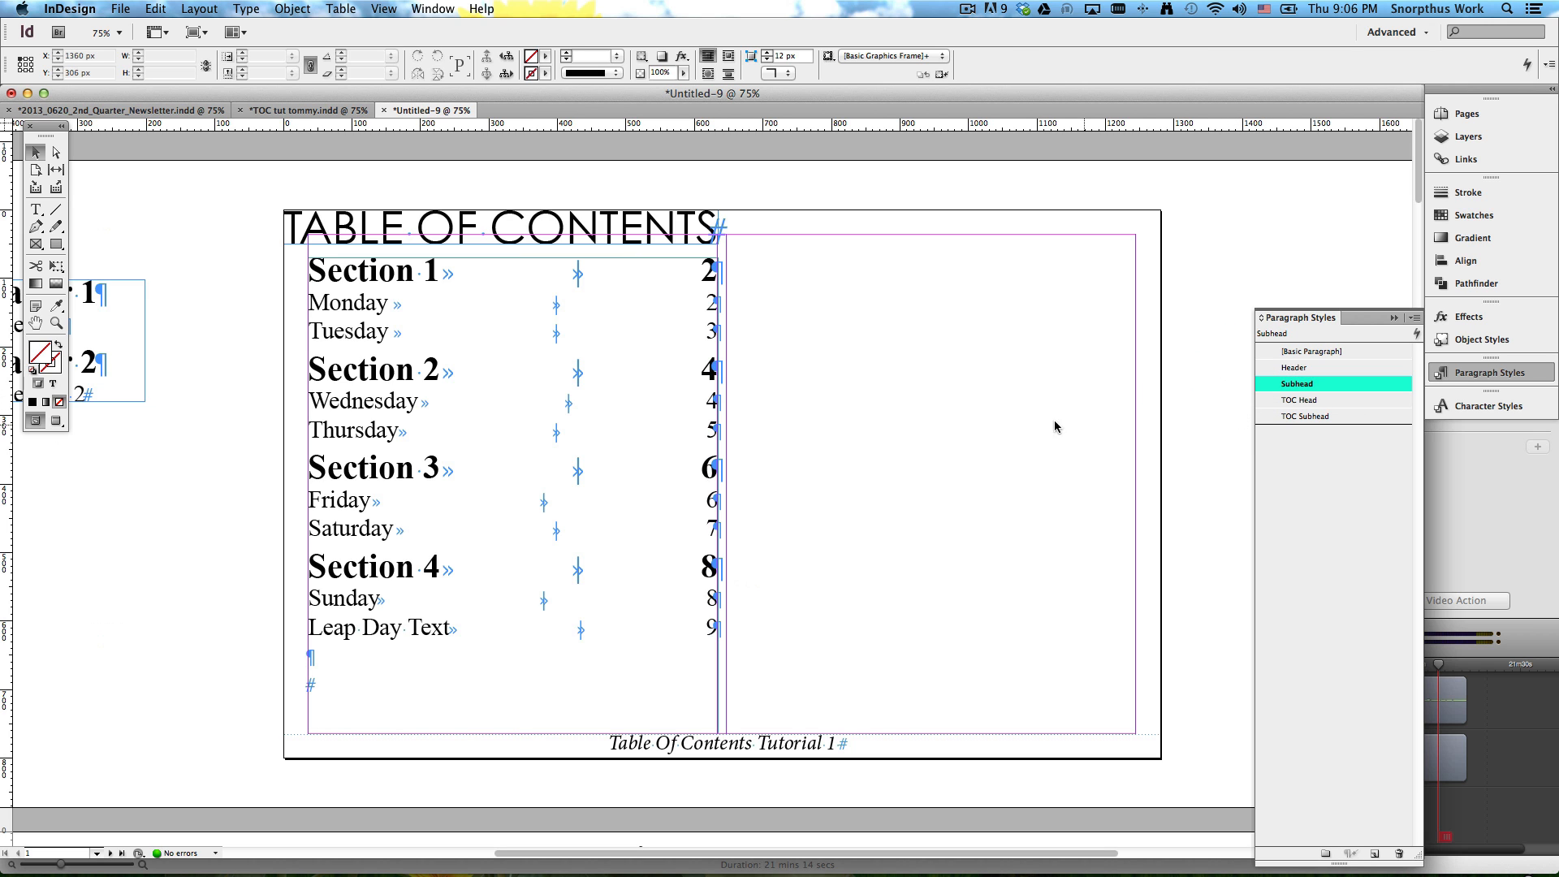
click(928, 184)
double_click(1322, 404)
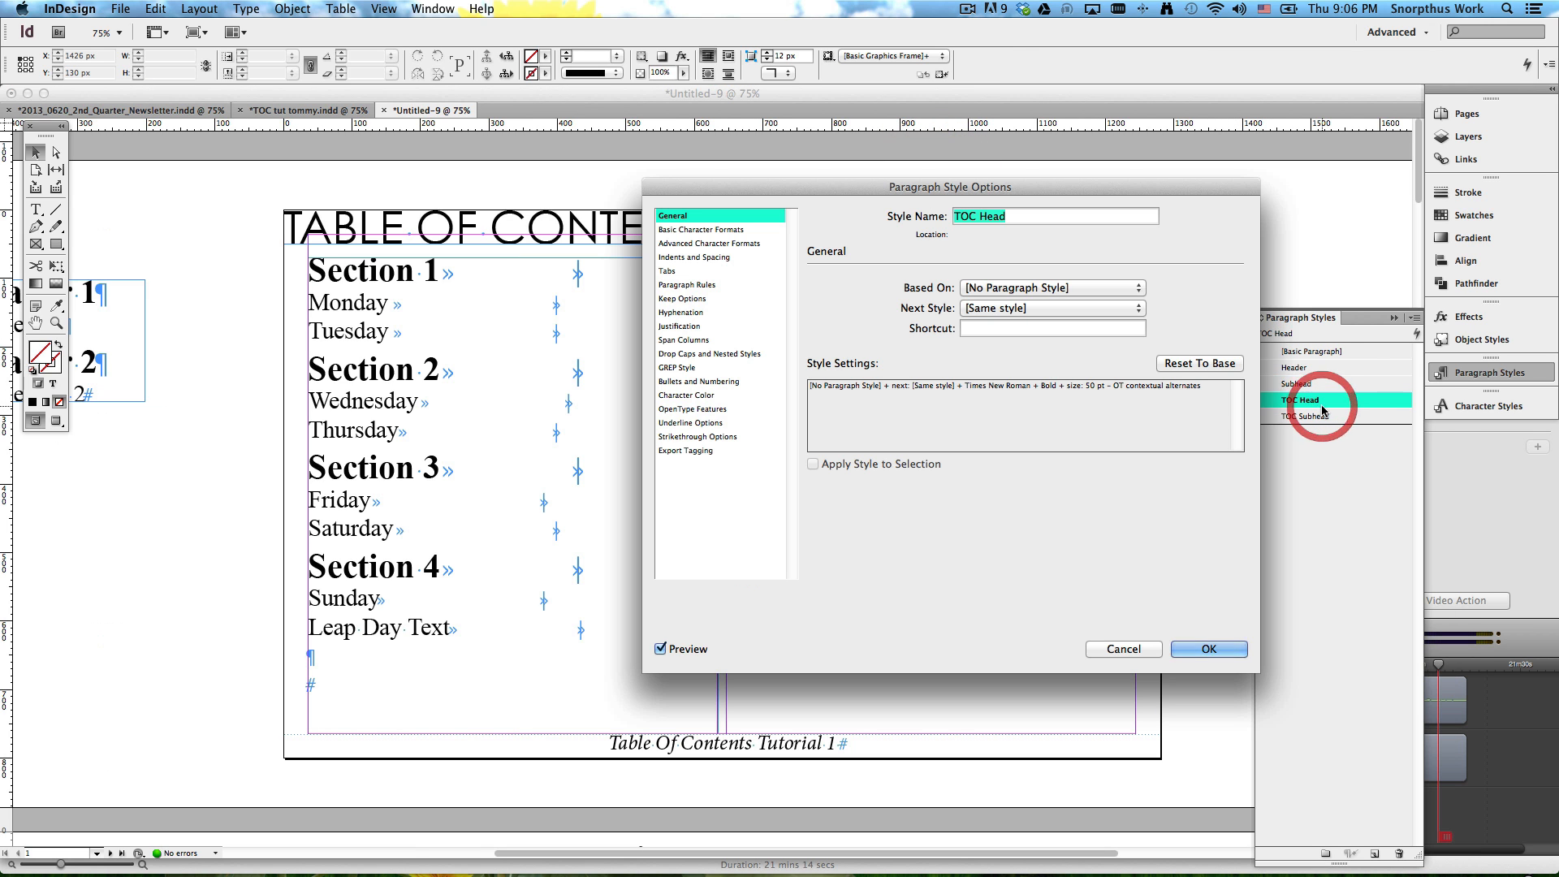
click(687, 271)
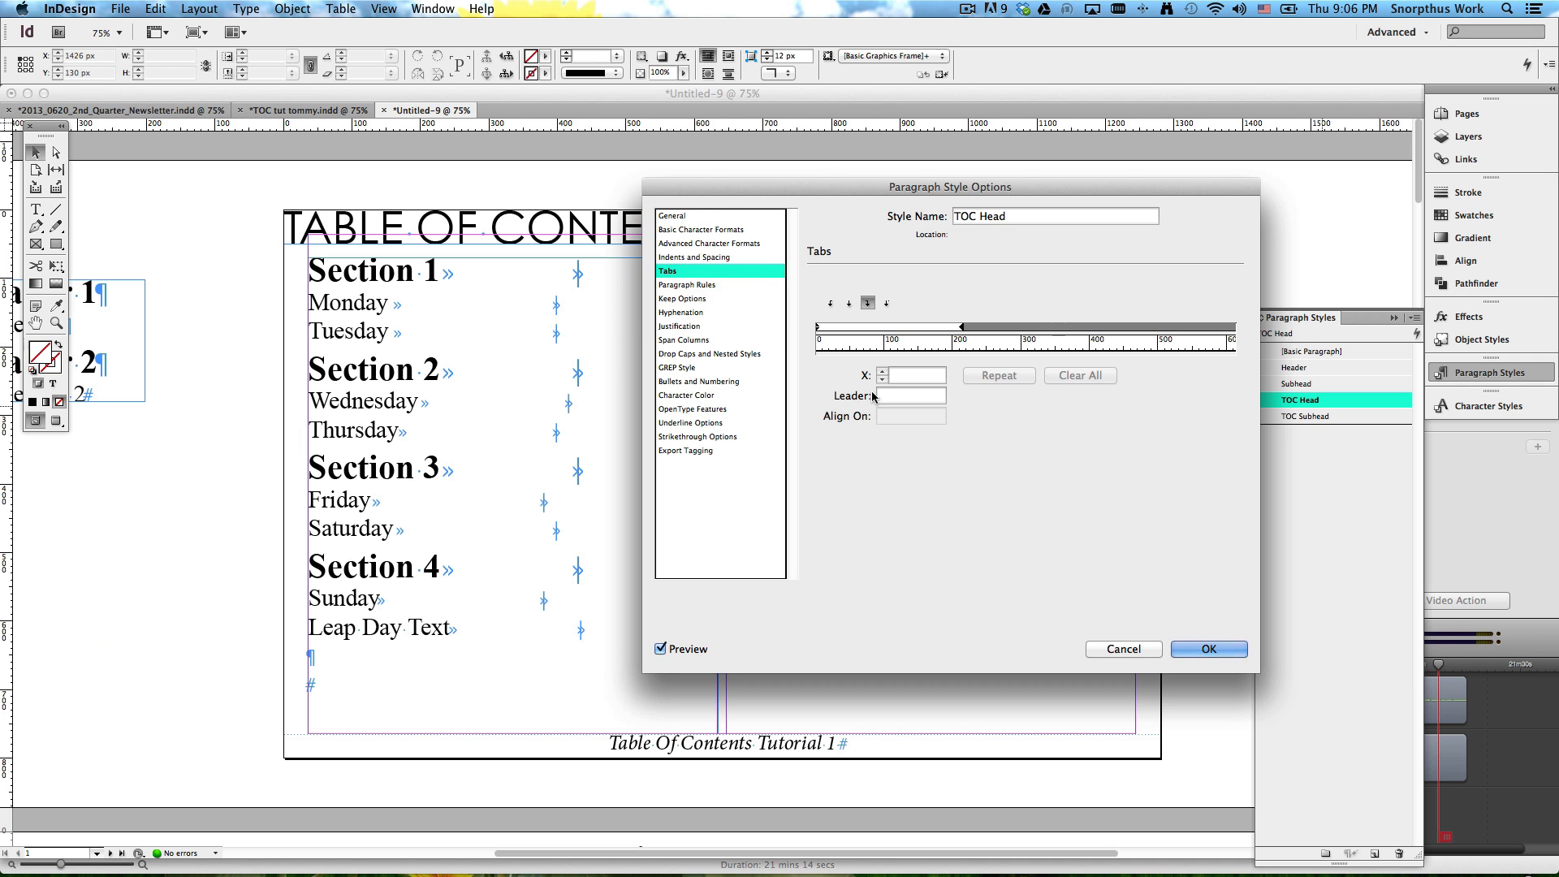
click(869, 306)
click(921, 326)
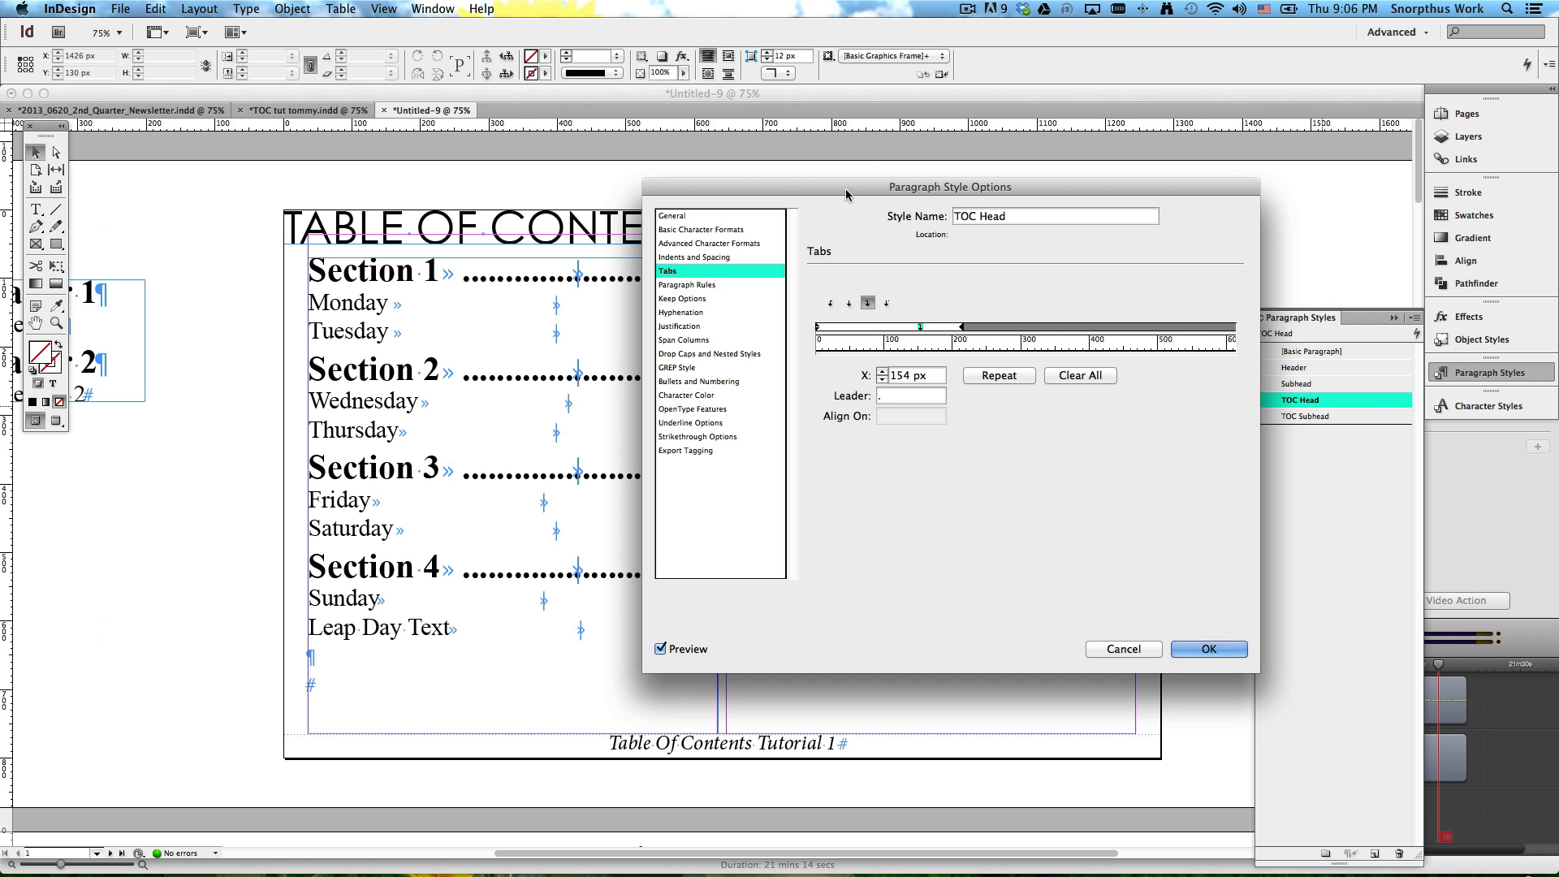
drag(845, 194, 988, 149)
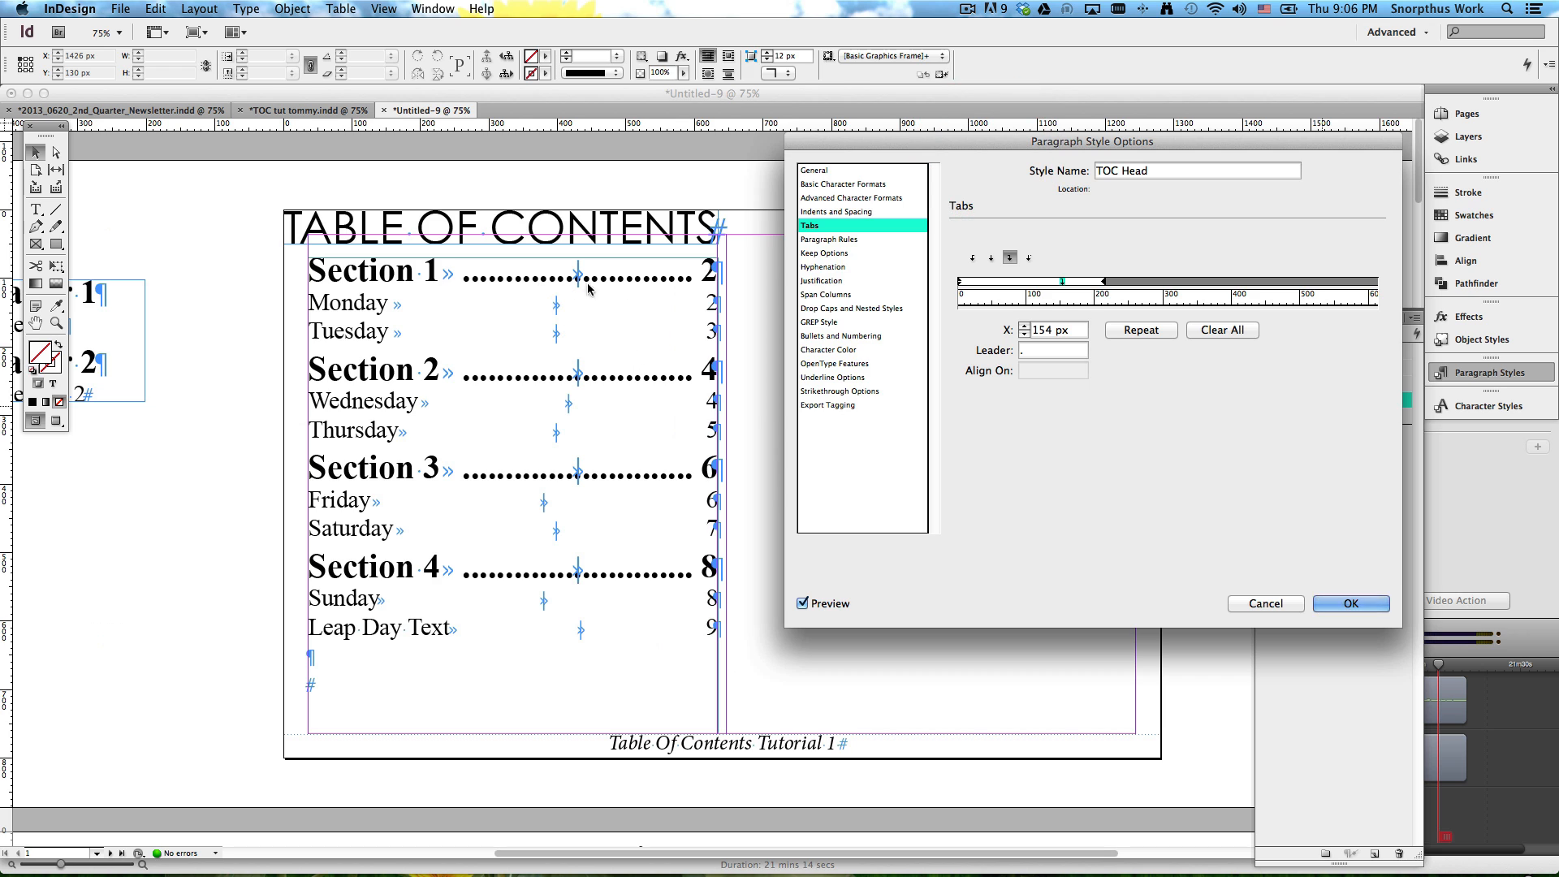
Step: Change the TOC Head tab leader to an asterisk and apply it to the preview
click(1040, 353)
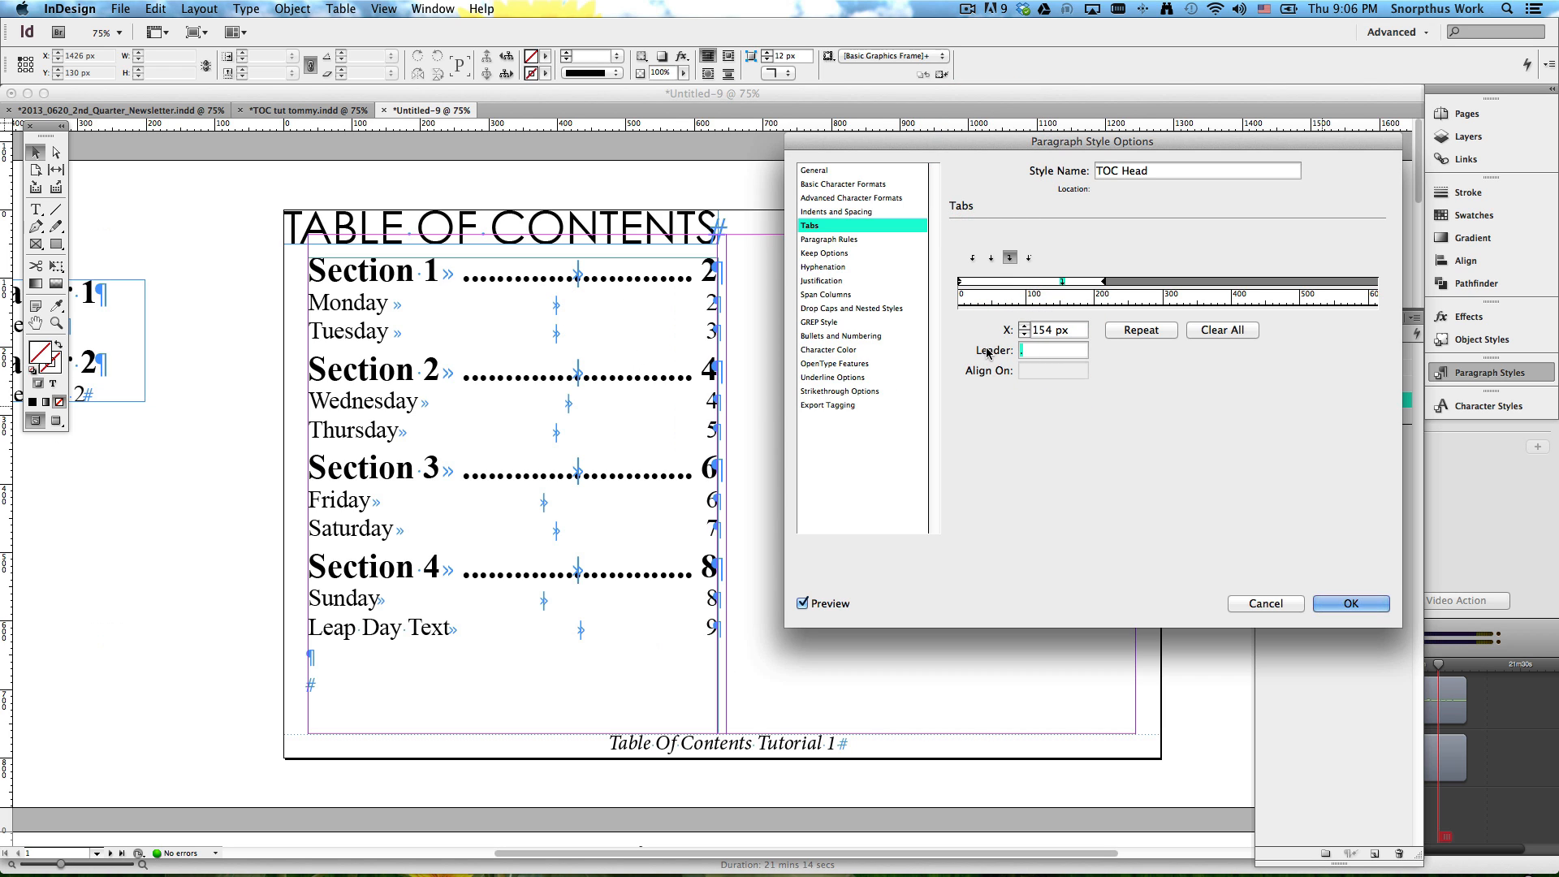
key(shift+BackSpace)
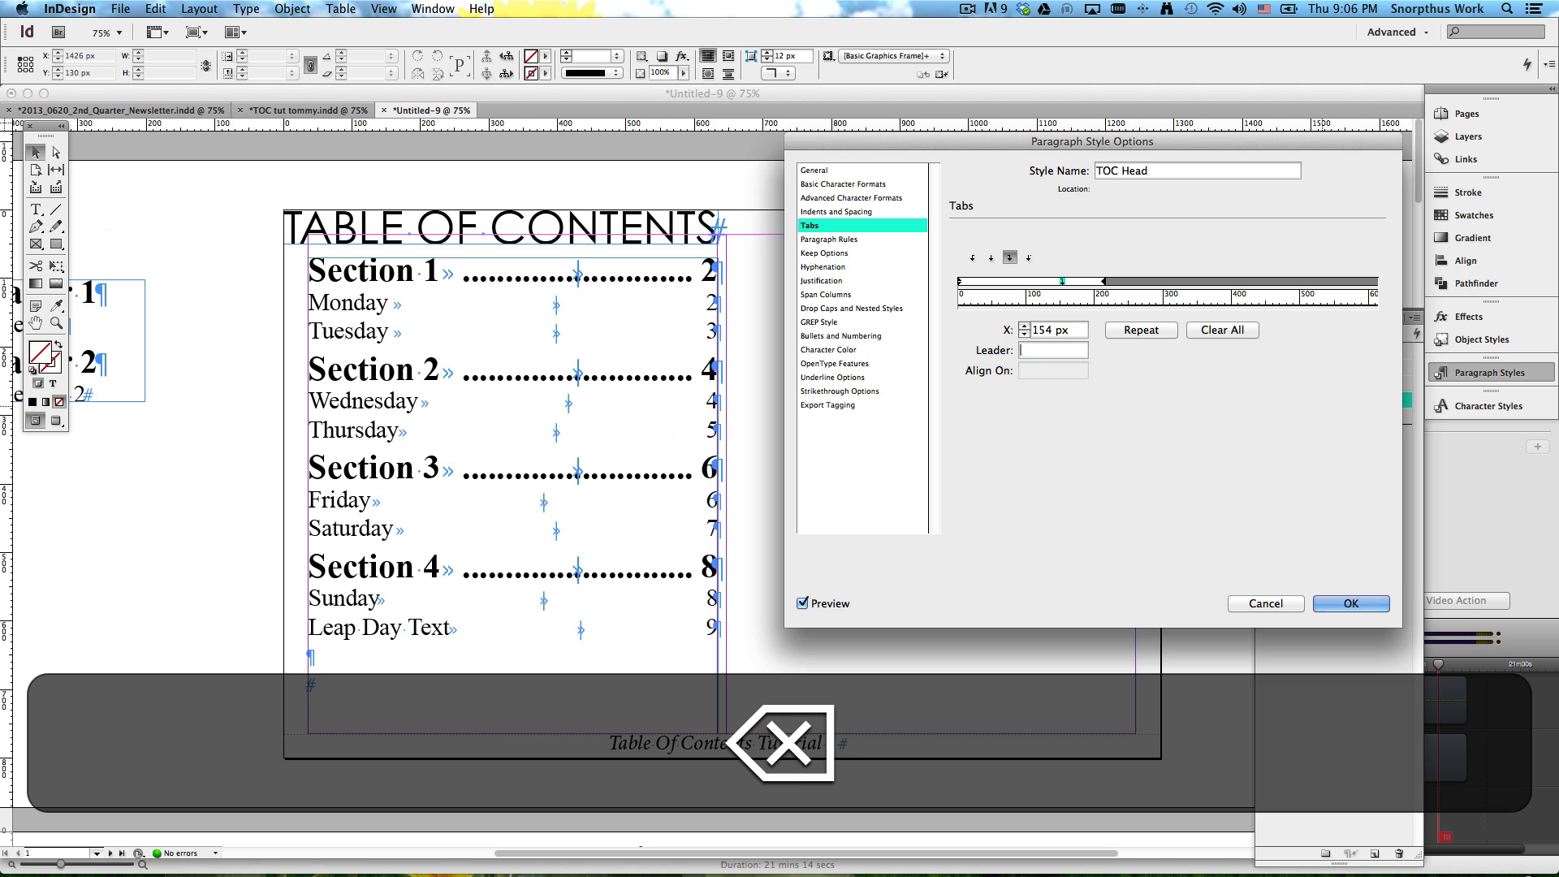
text(*)
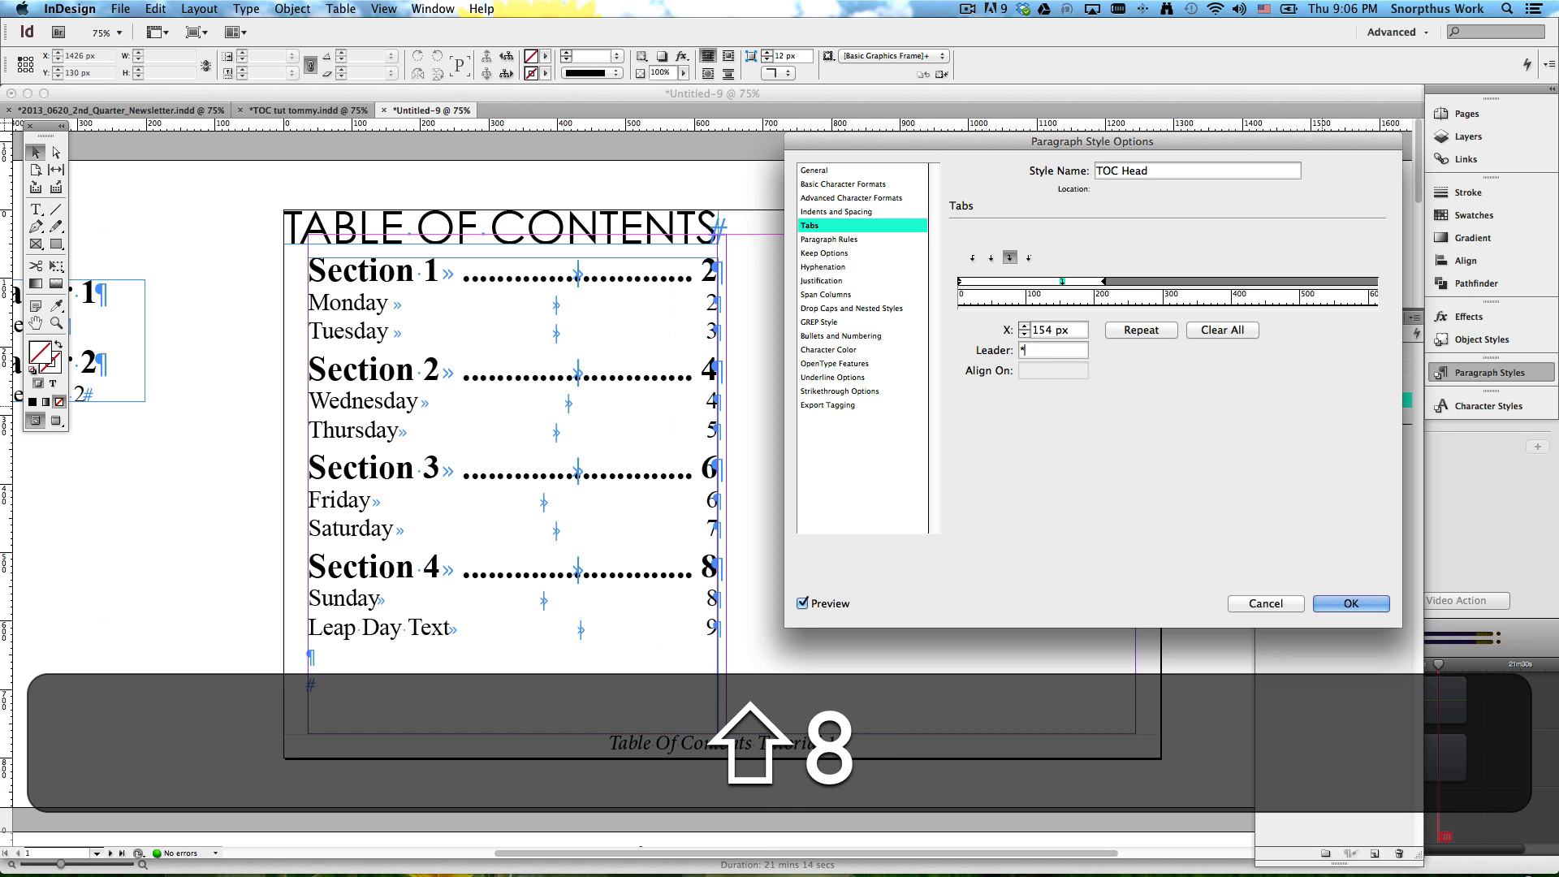
click(1054, 330)
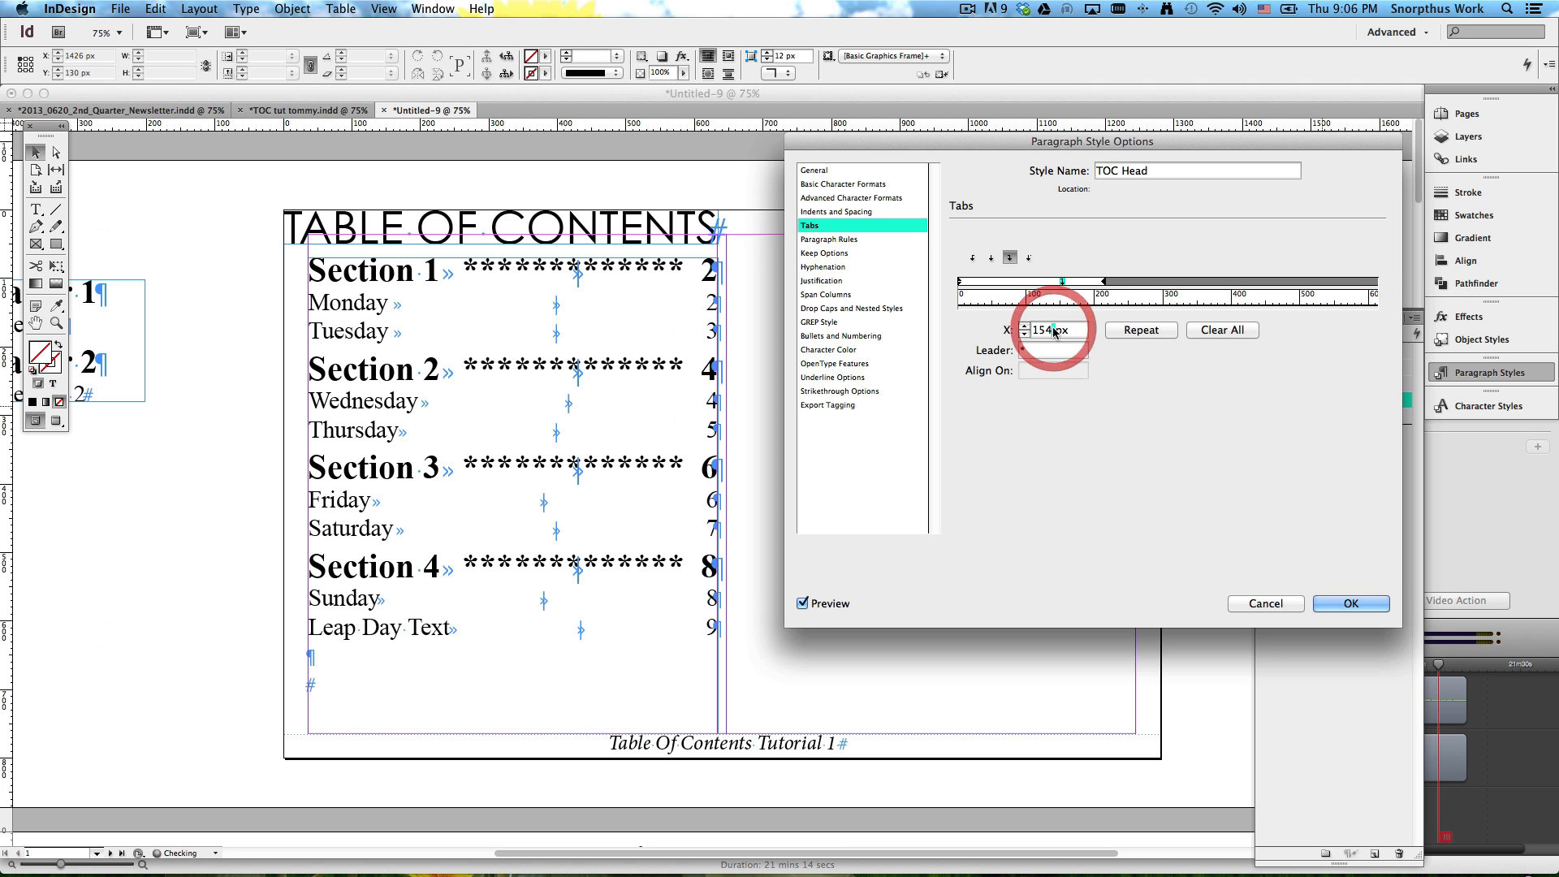
Step: Try the letter J as the TOC Head tab leader and apply it to the preview
click(1054, 350)
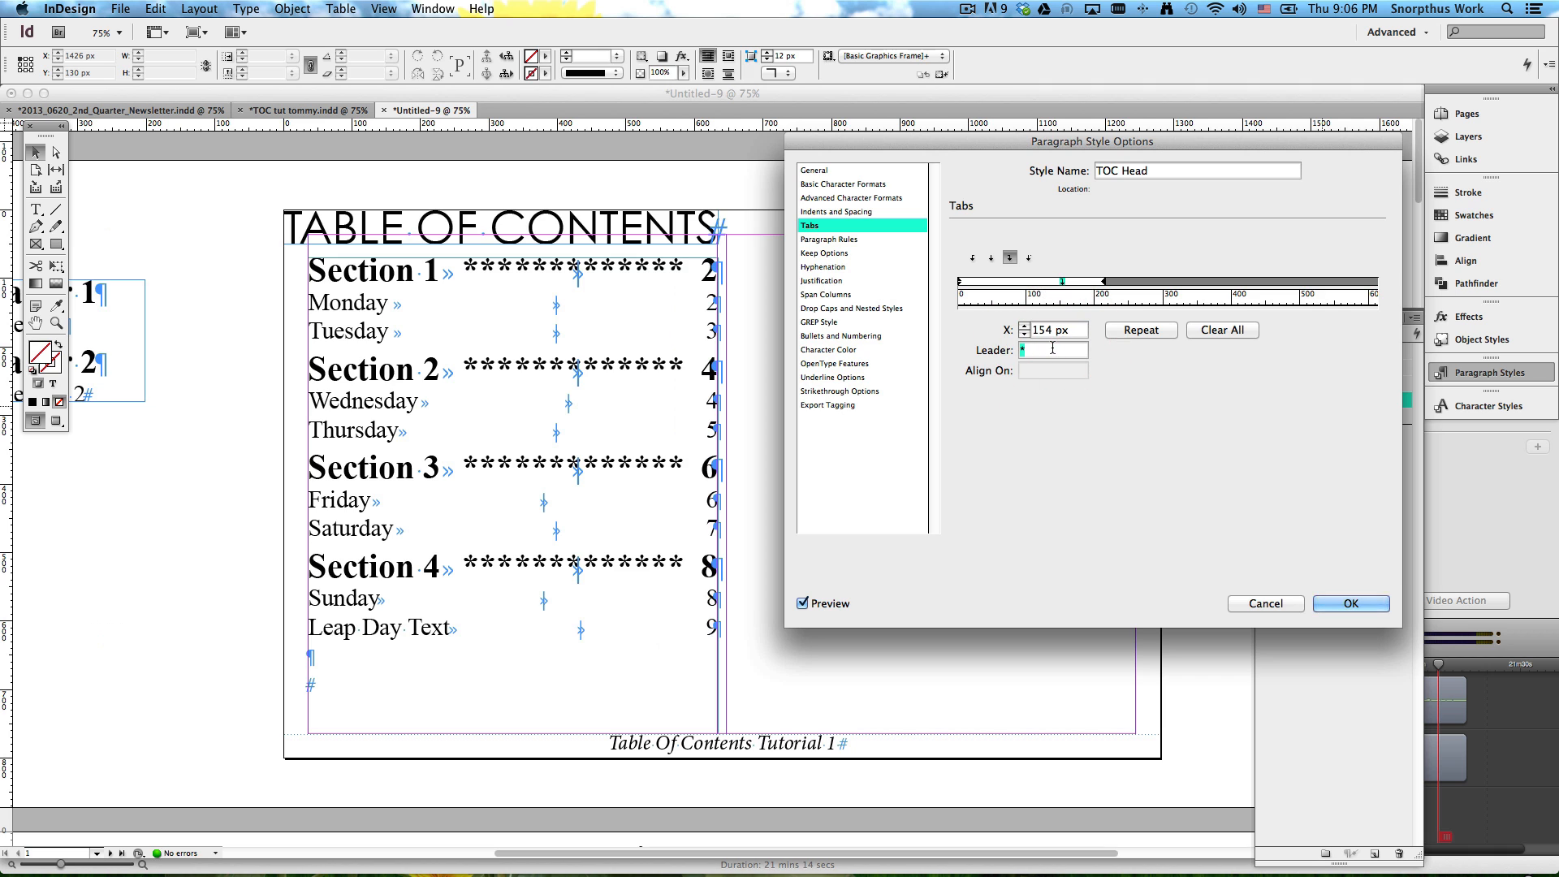
key(shift+BackSpace)
text(J)
click(1061, 330)
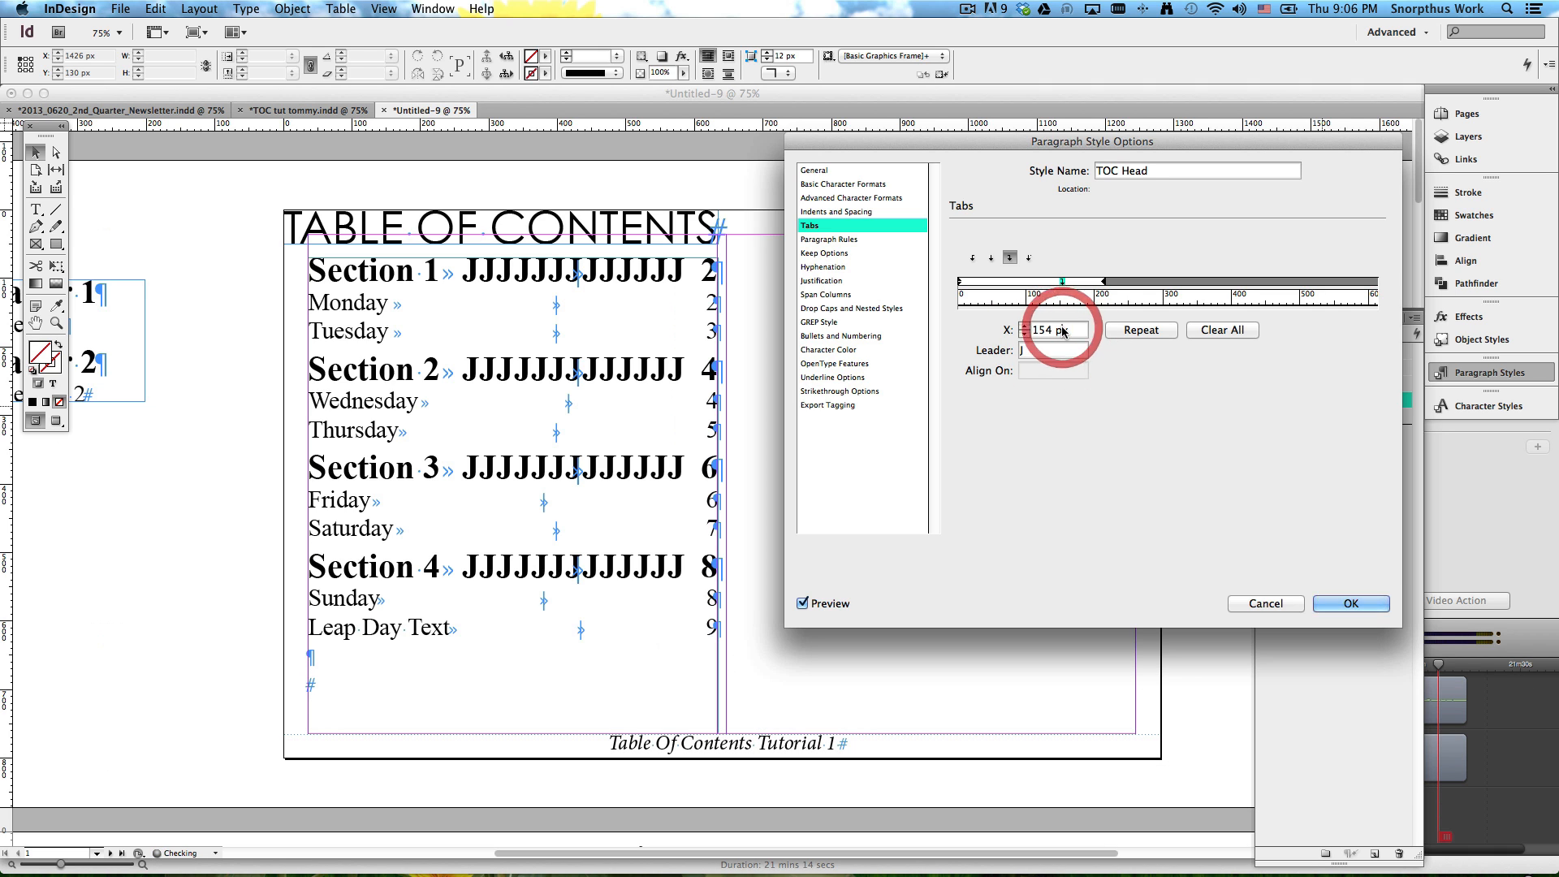
Step: Set the TOC Head tab leader to a period and save the paragraph style
click(1046, 348)
key(BackSpace)
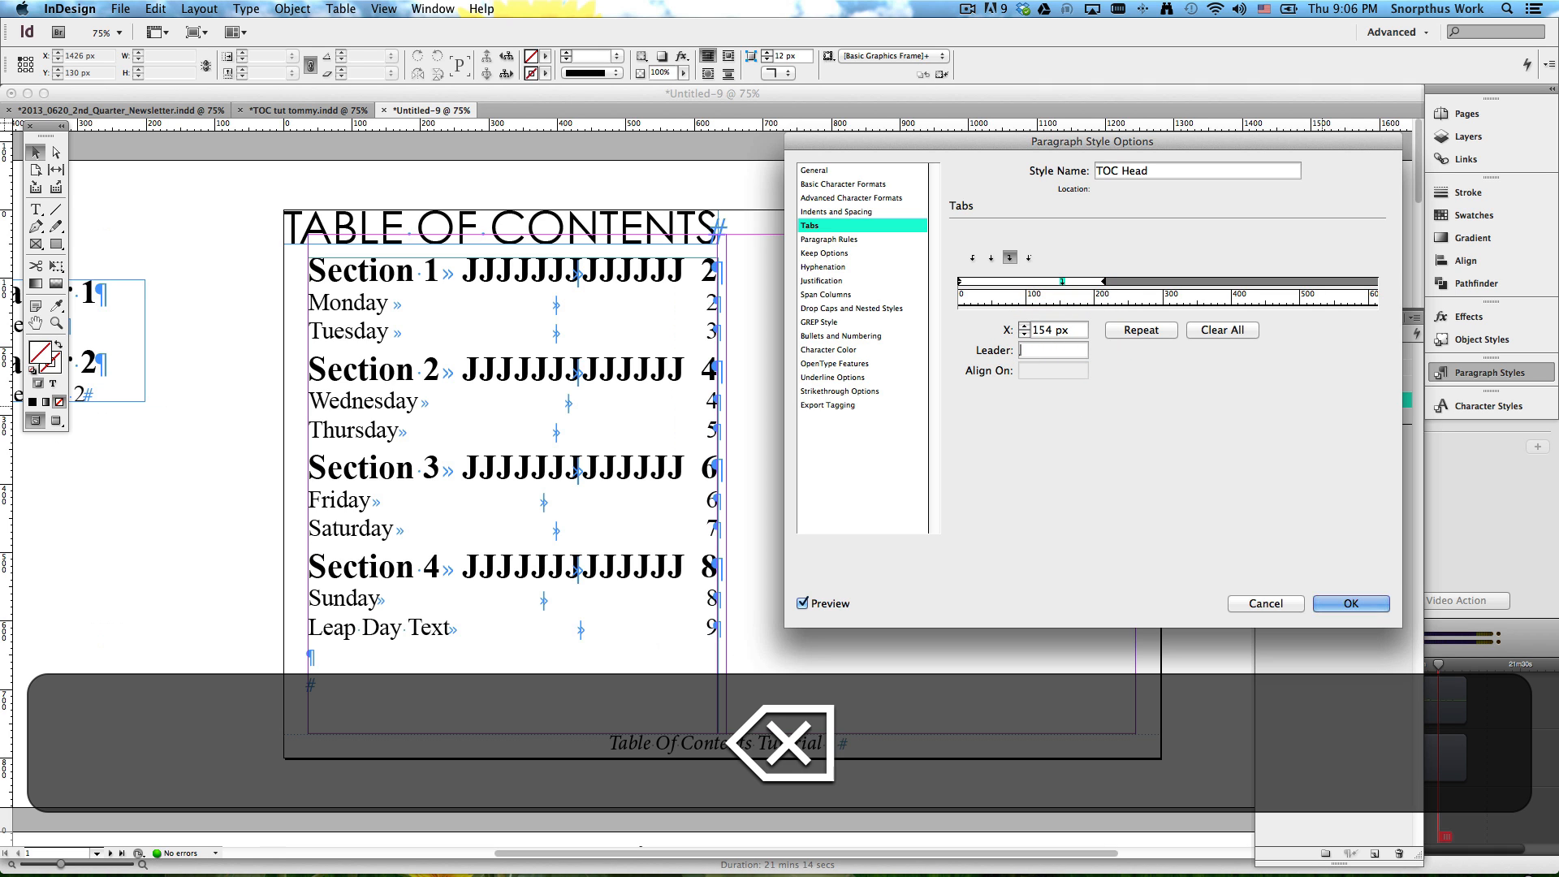
text(.)
key(BackSpace)
text(.)
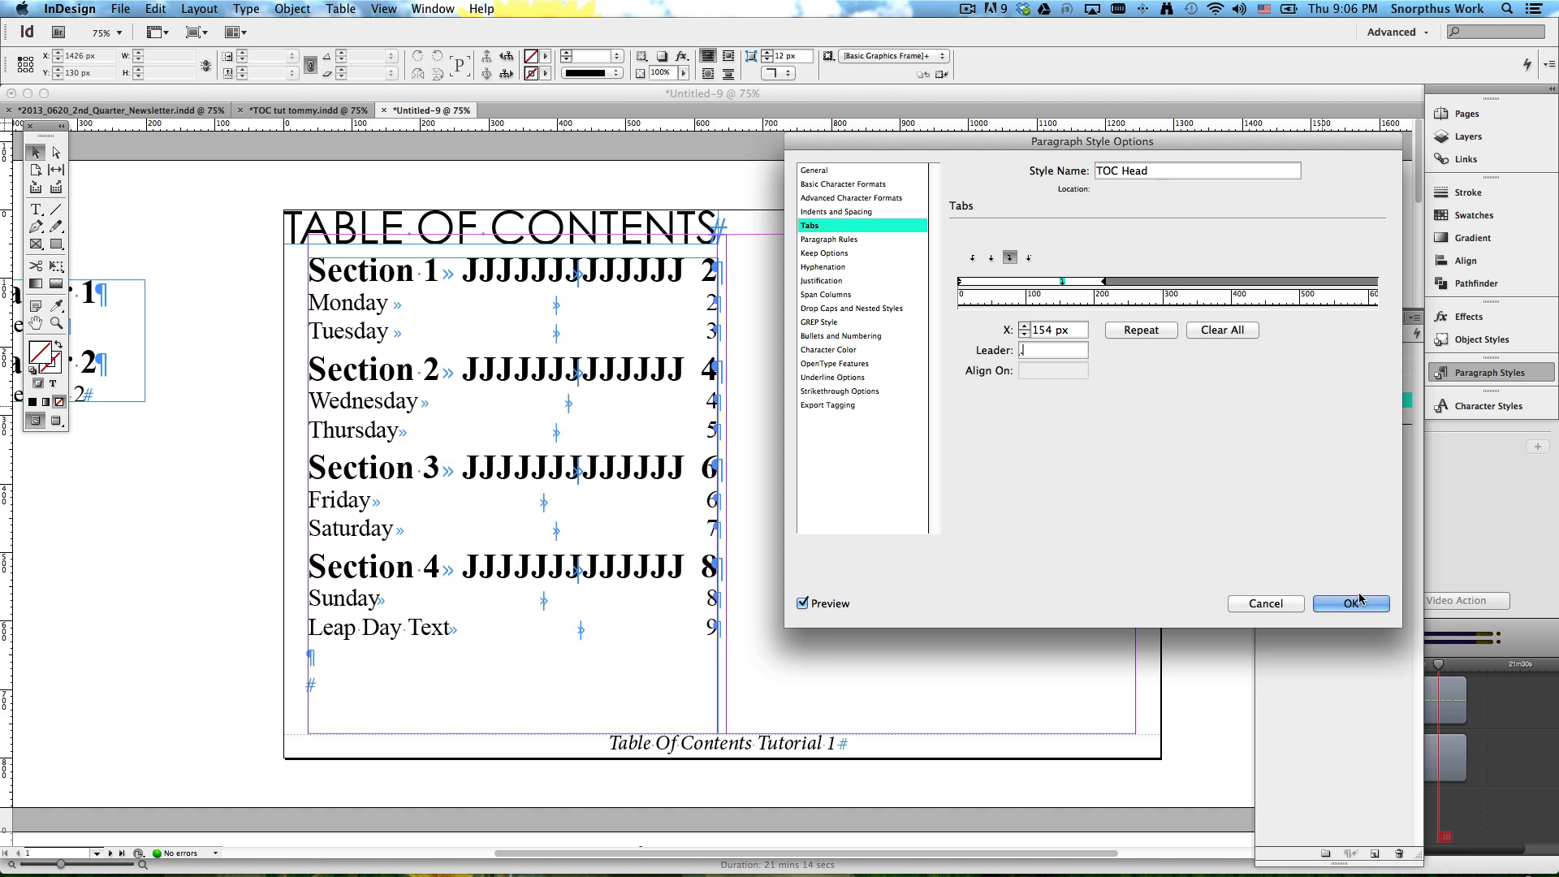
click(1351, 603)
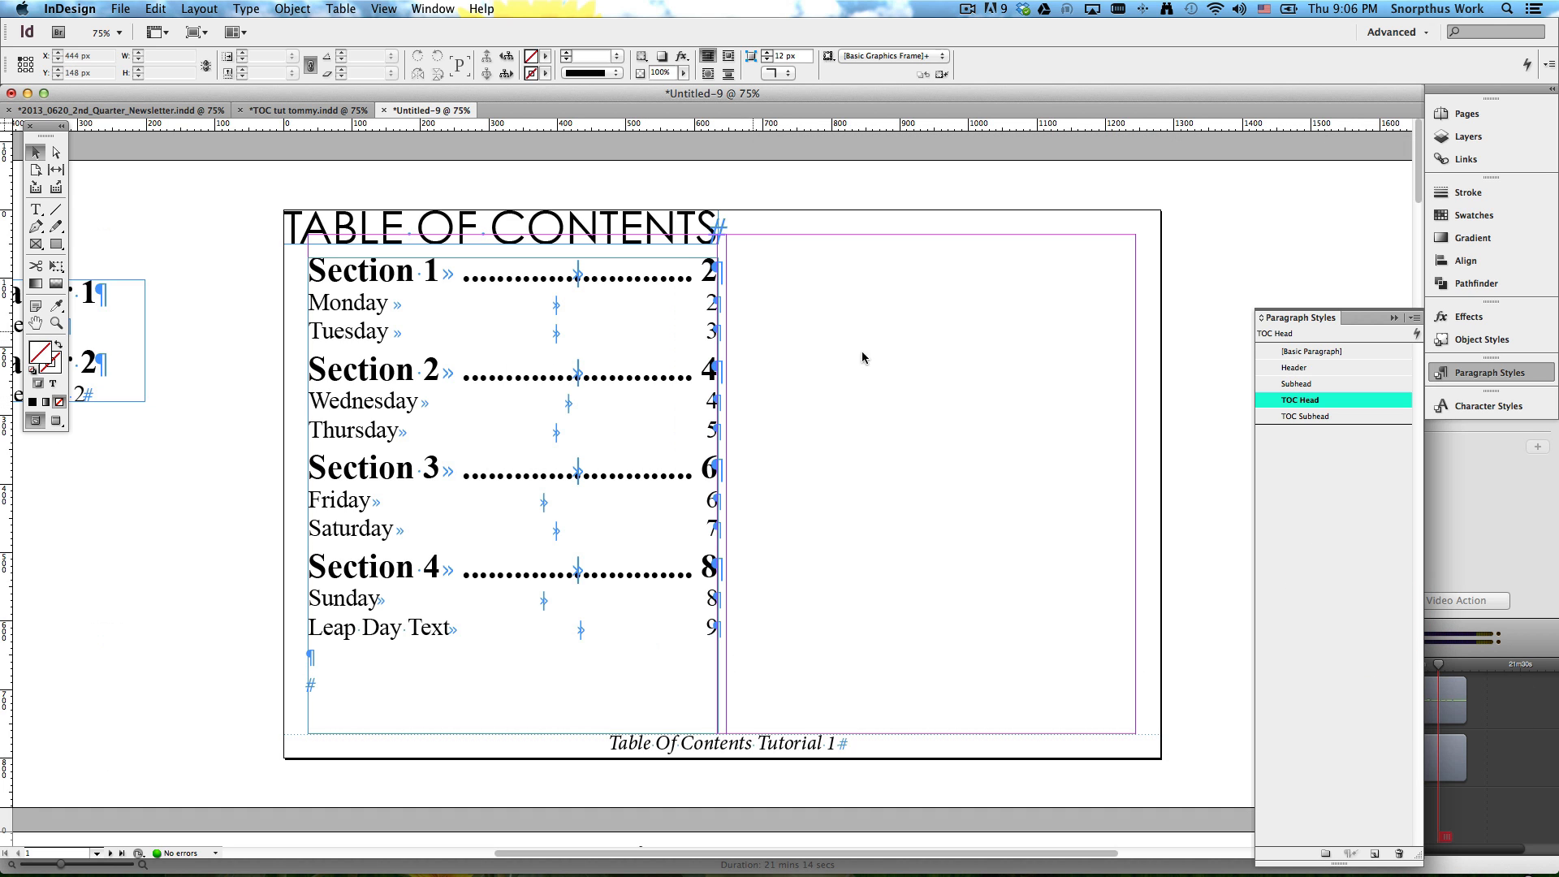
Step: With nothing selected, edit the TOC Subhead paragraph style, adding a right-justified tab stop at 182 px with a period leader
click(1282, 449)
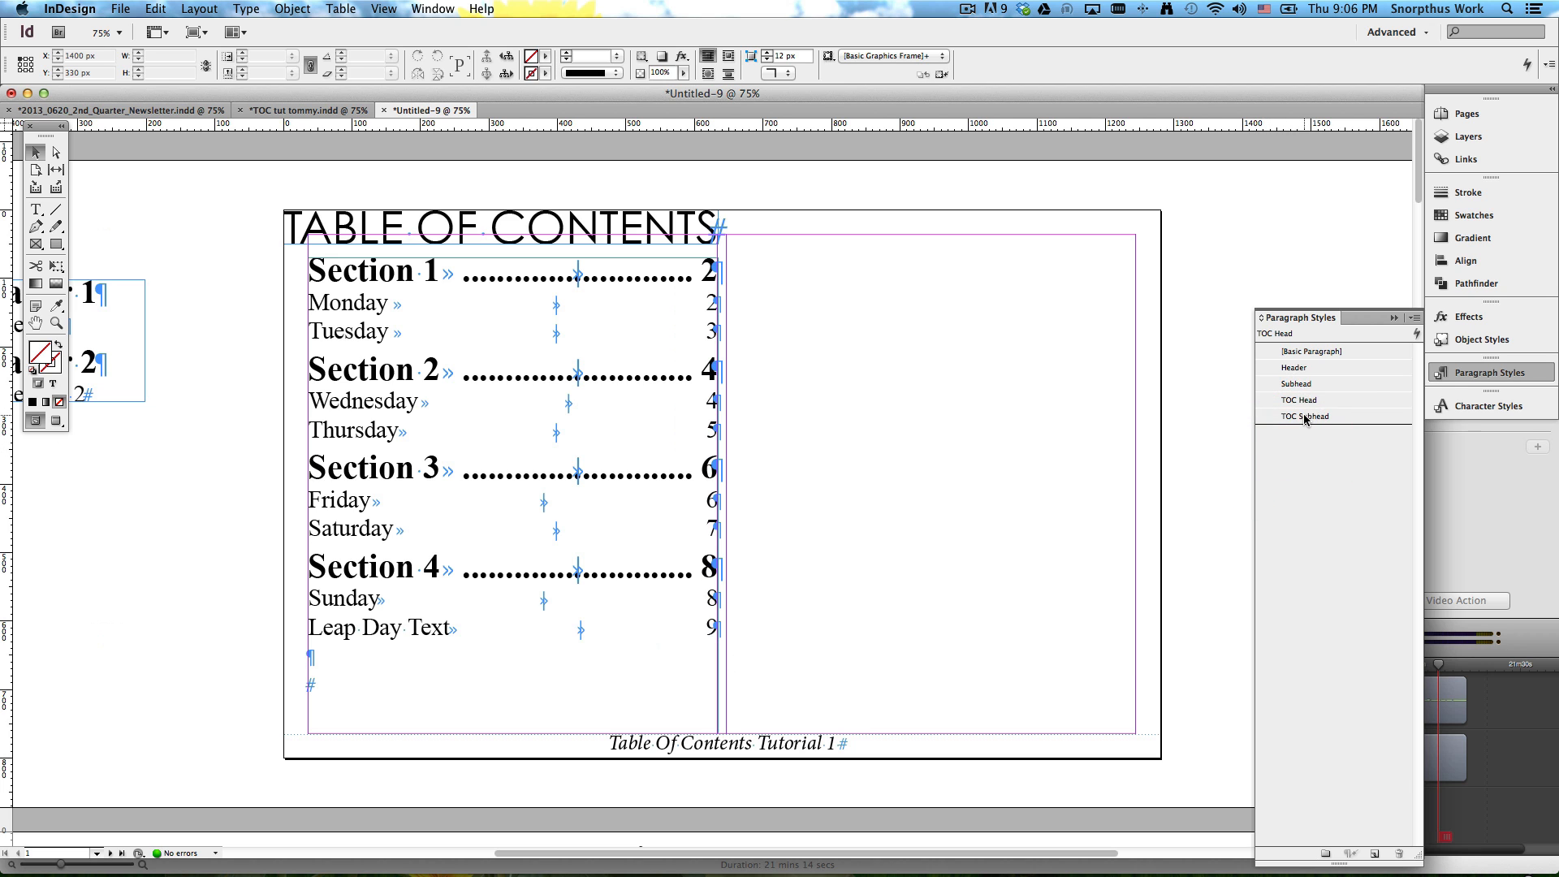
double_click(1305, 419)
click(824, 225)
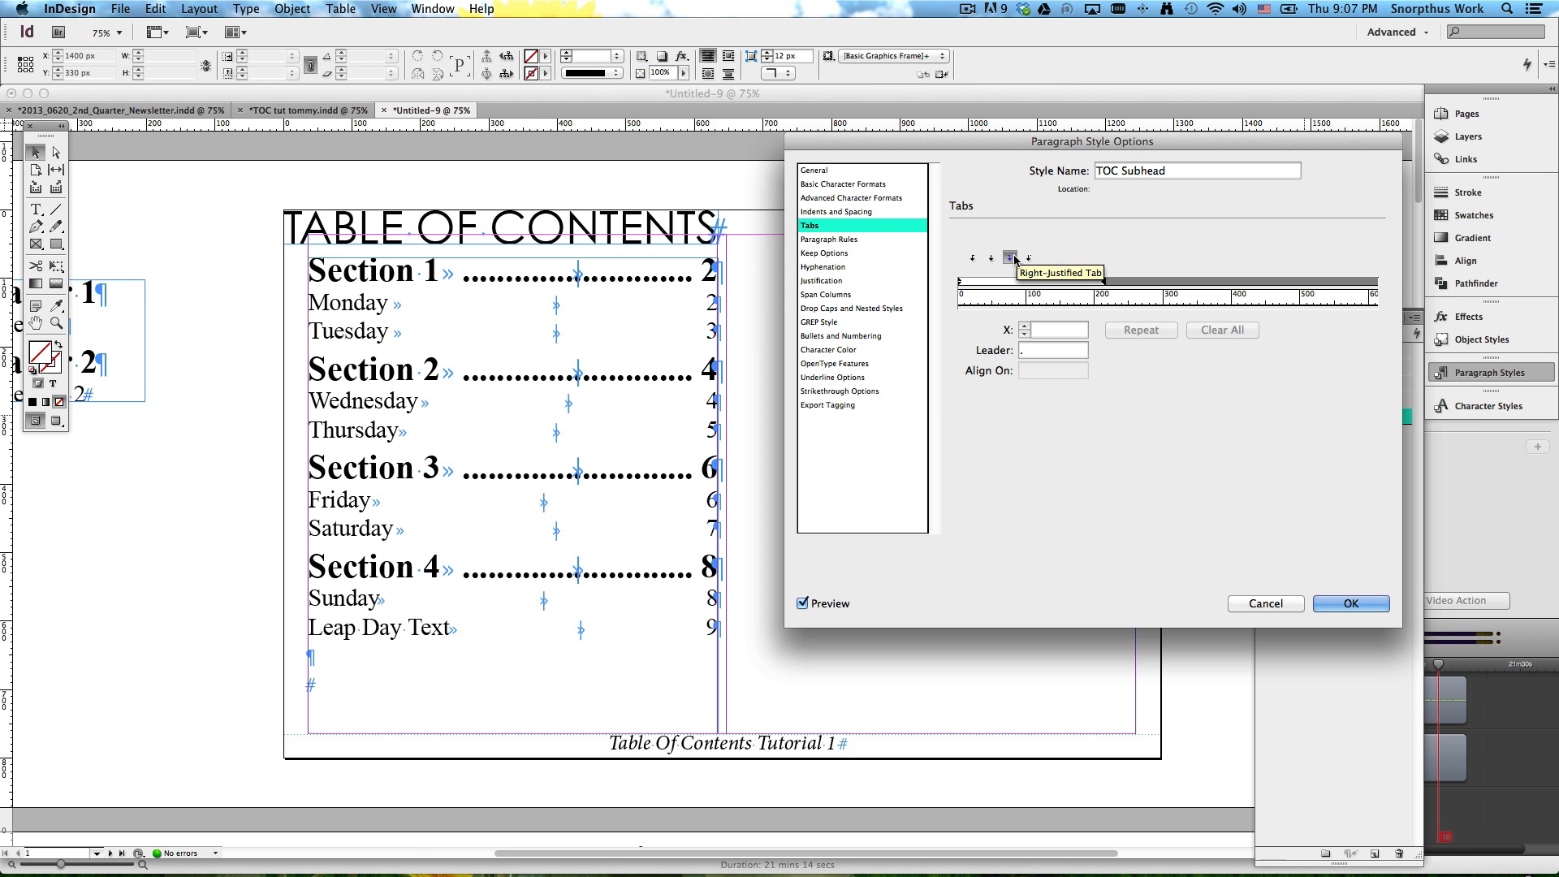
click(1086, 282)
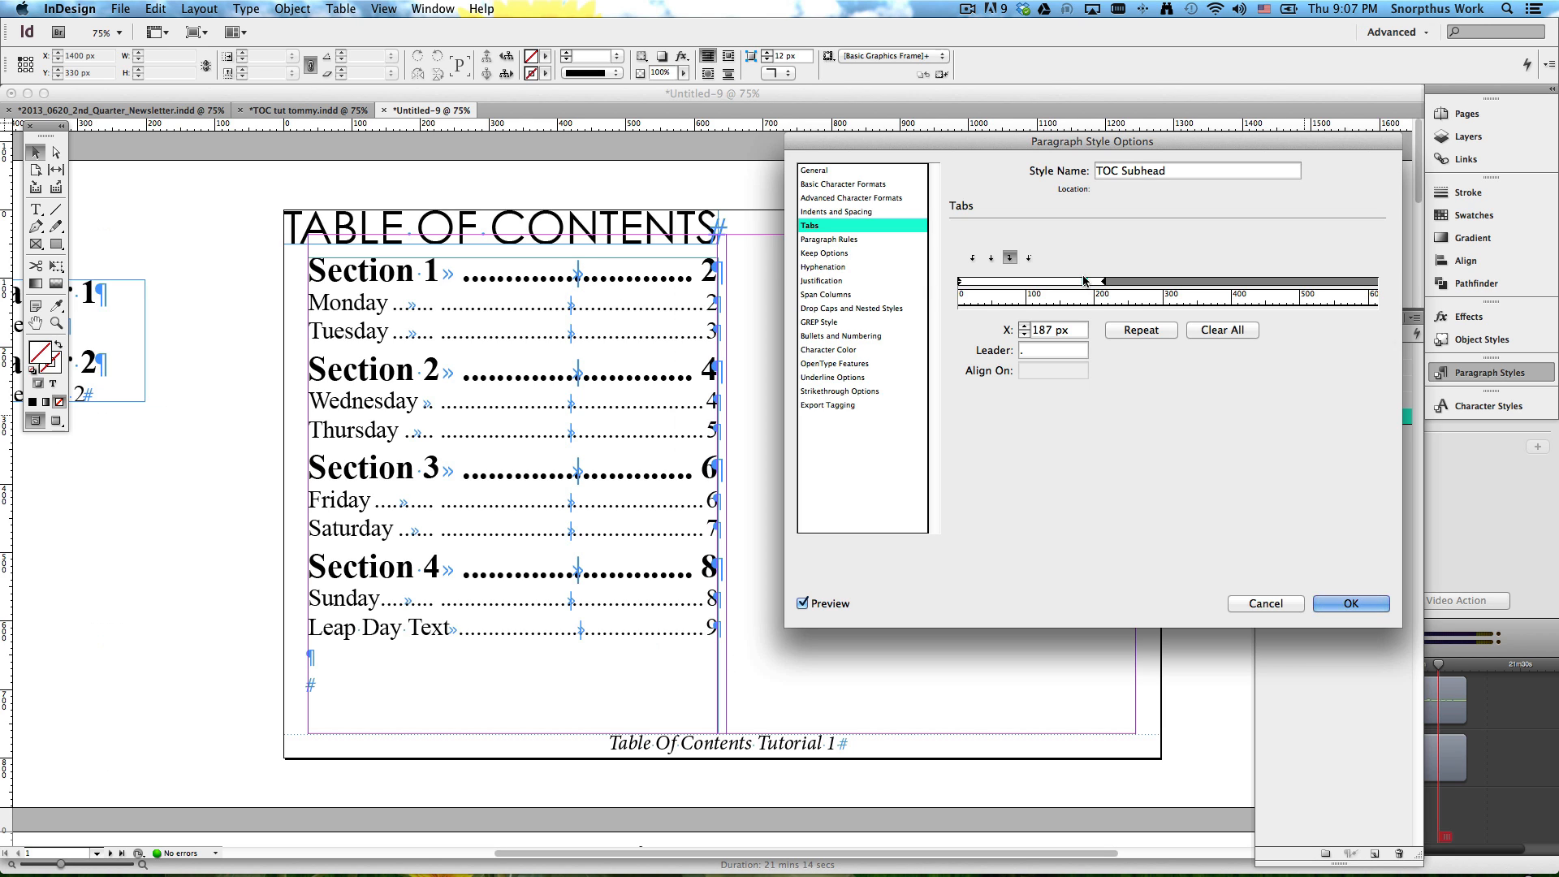
drag(1041, 280, 1082, 281)
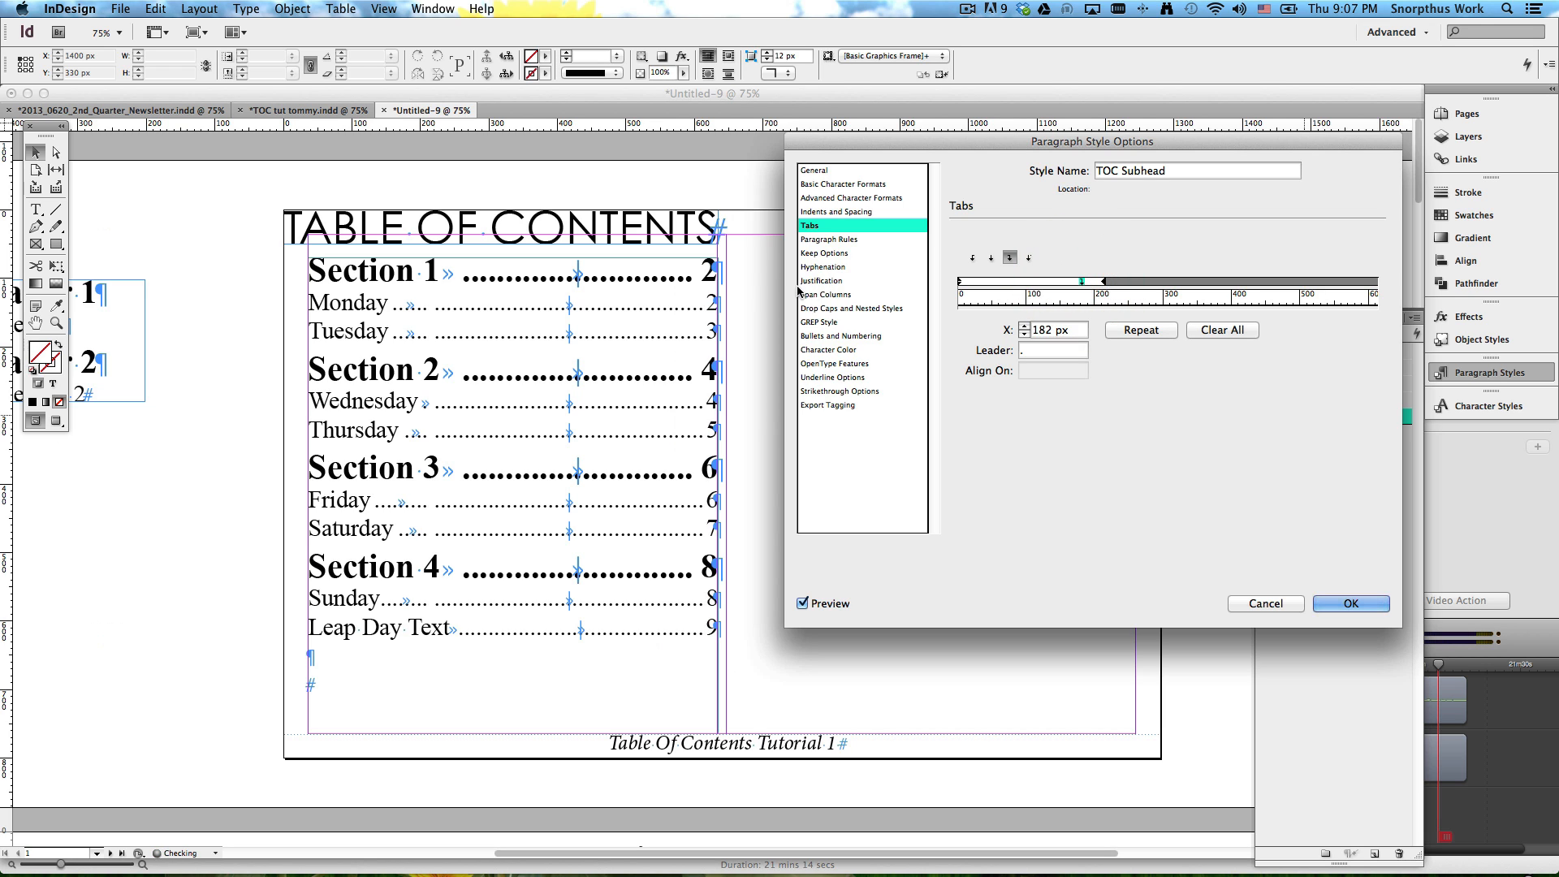
click(1046, 350)
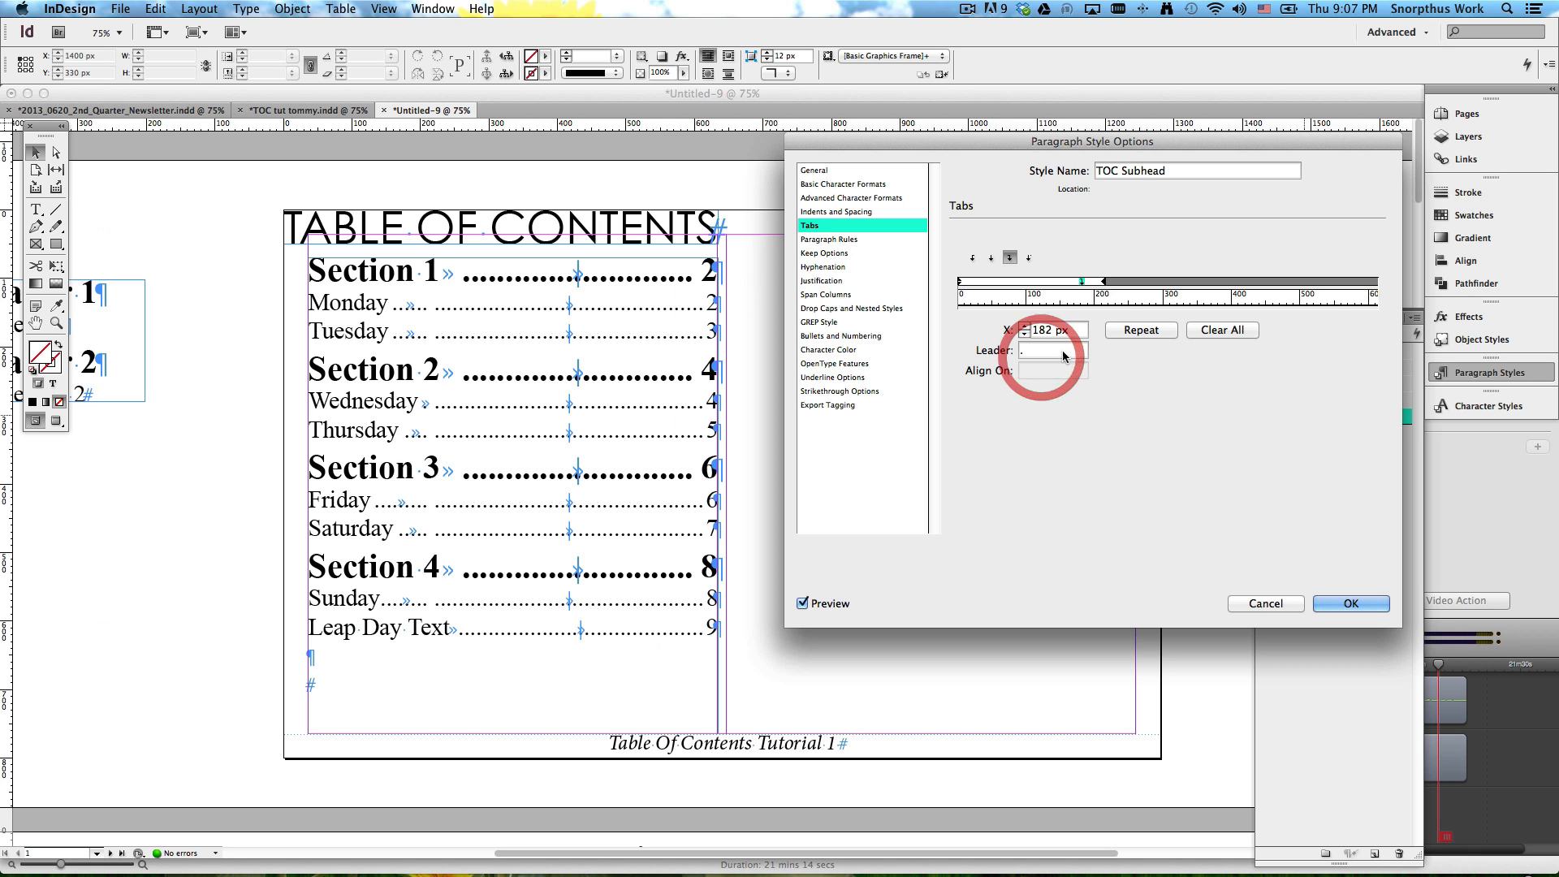
click(1350, 603)
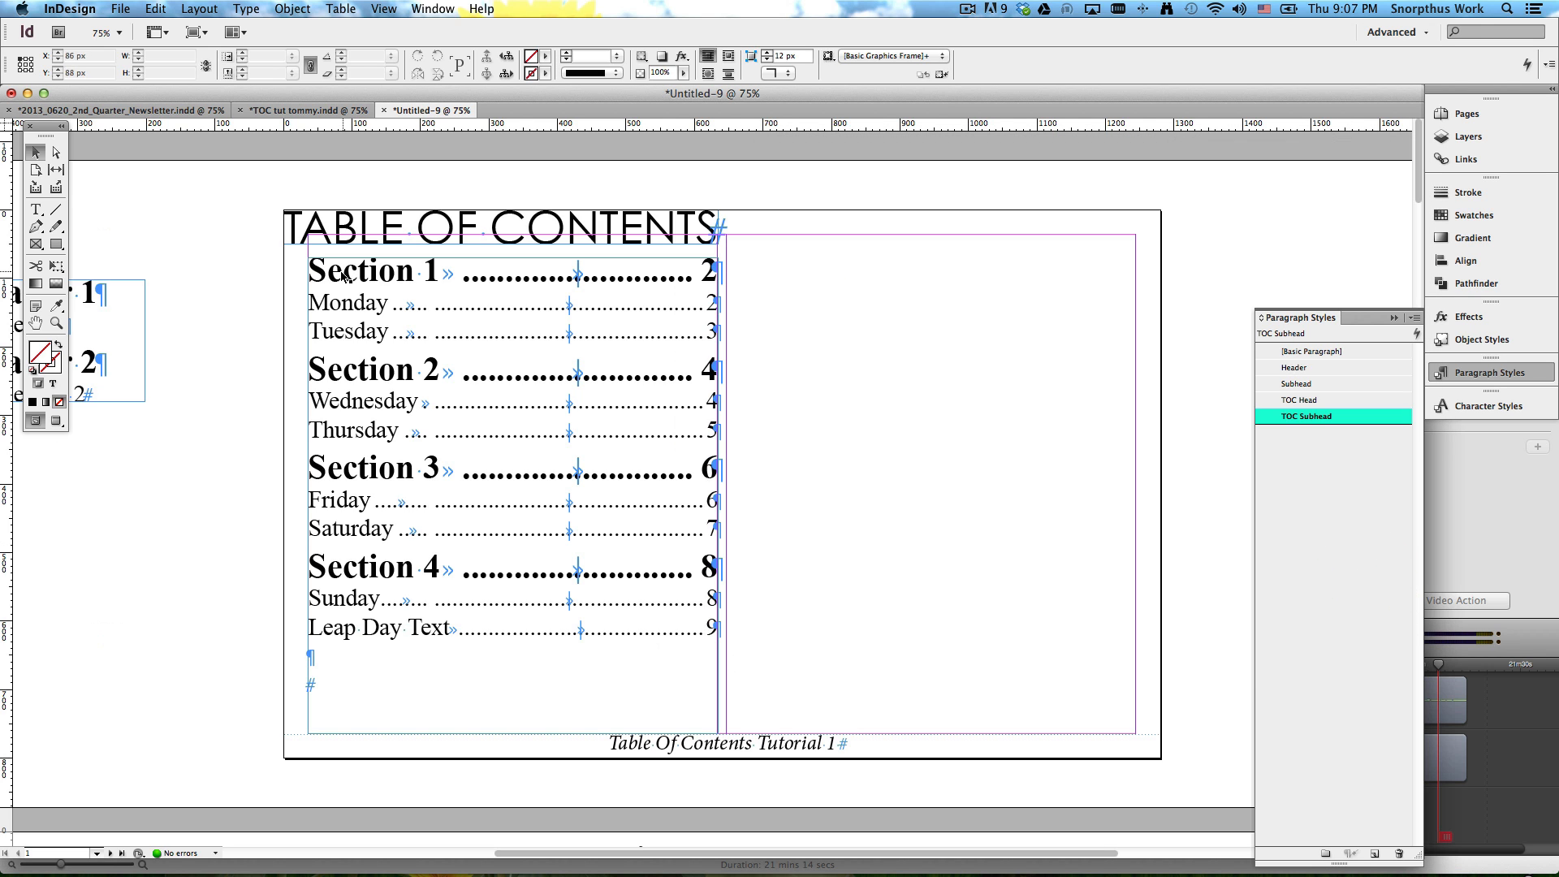
Step: View the table of contents page in full-screen presentation mode and return to the normal editing view
click(32, 149)
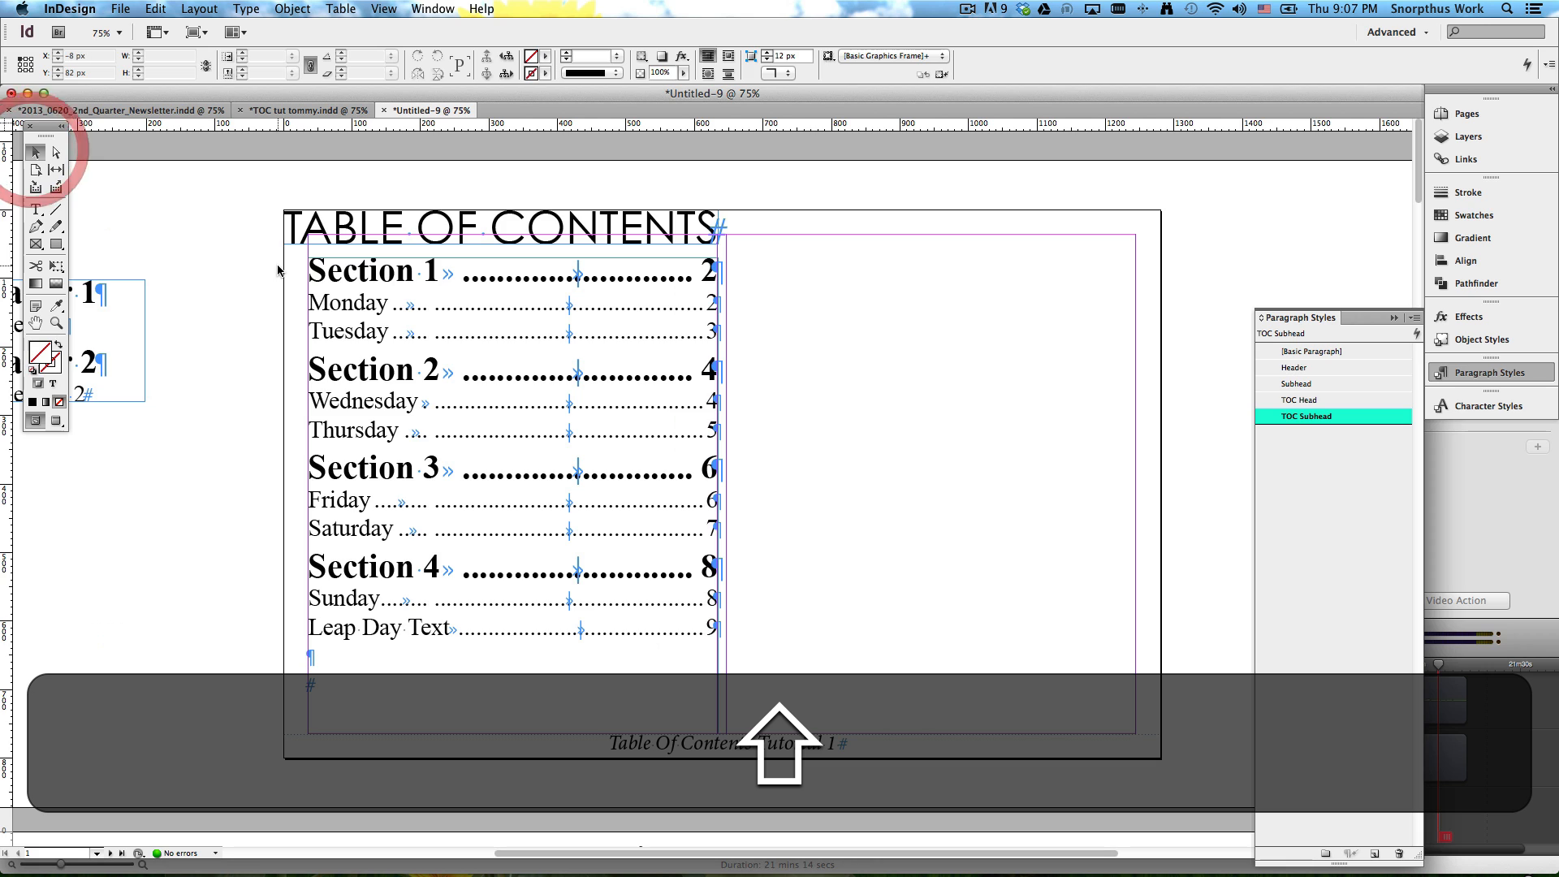
key(shift+w)
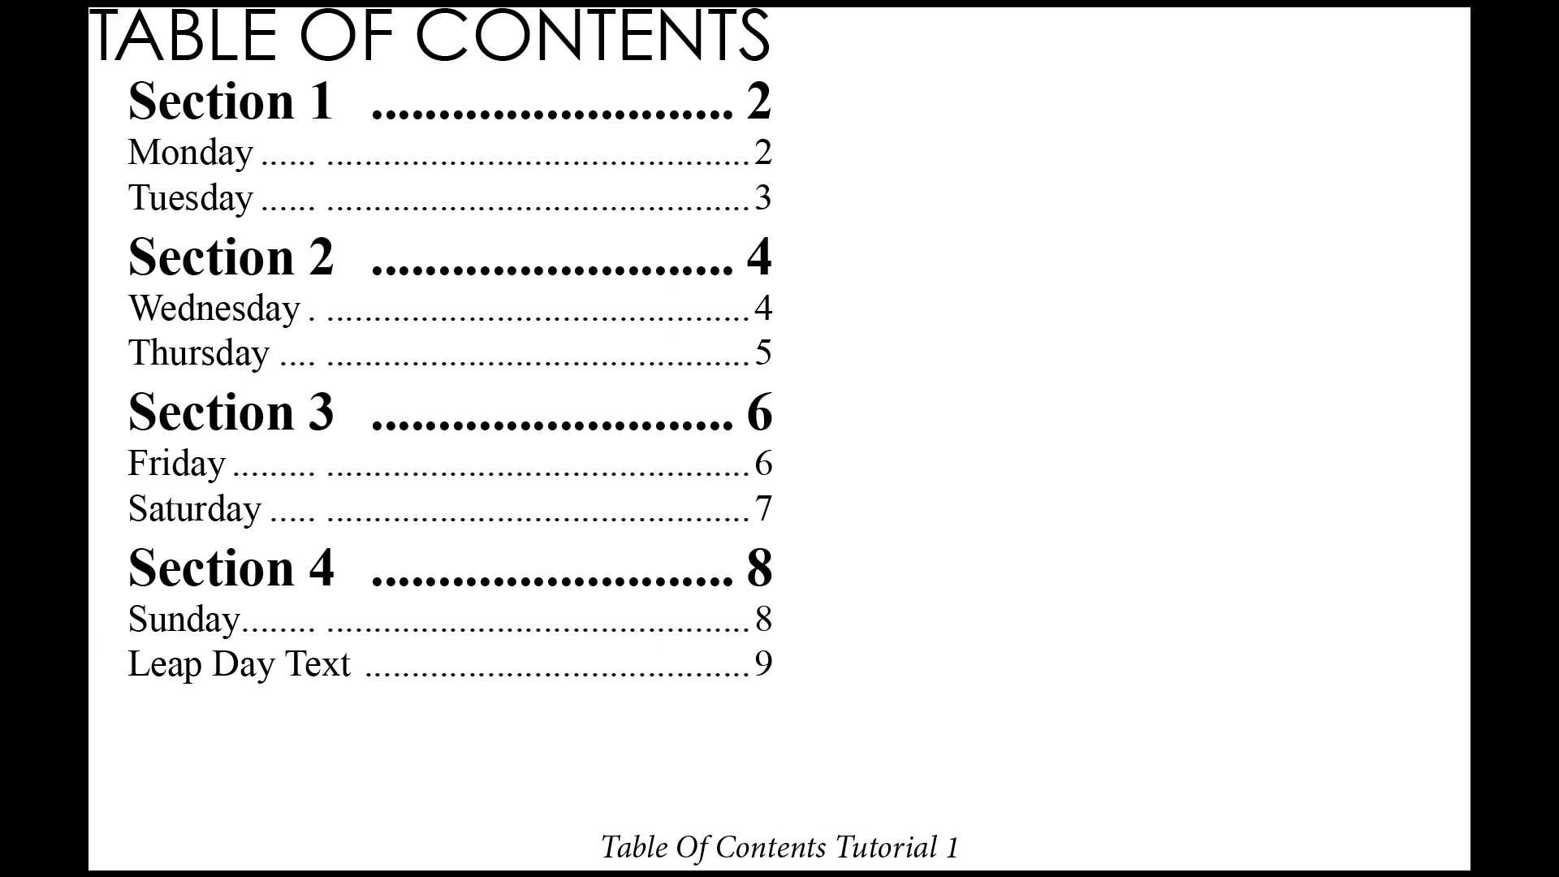
key(Escape)
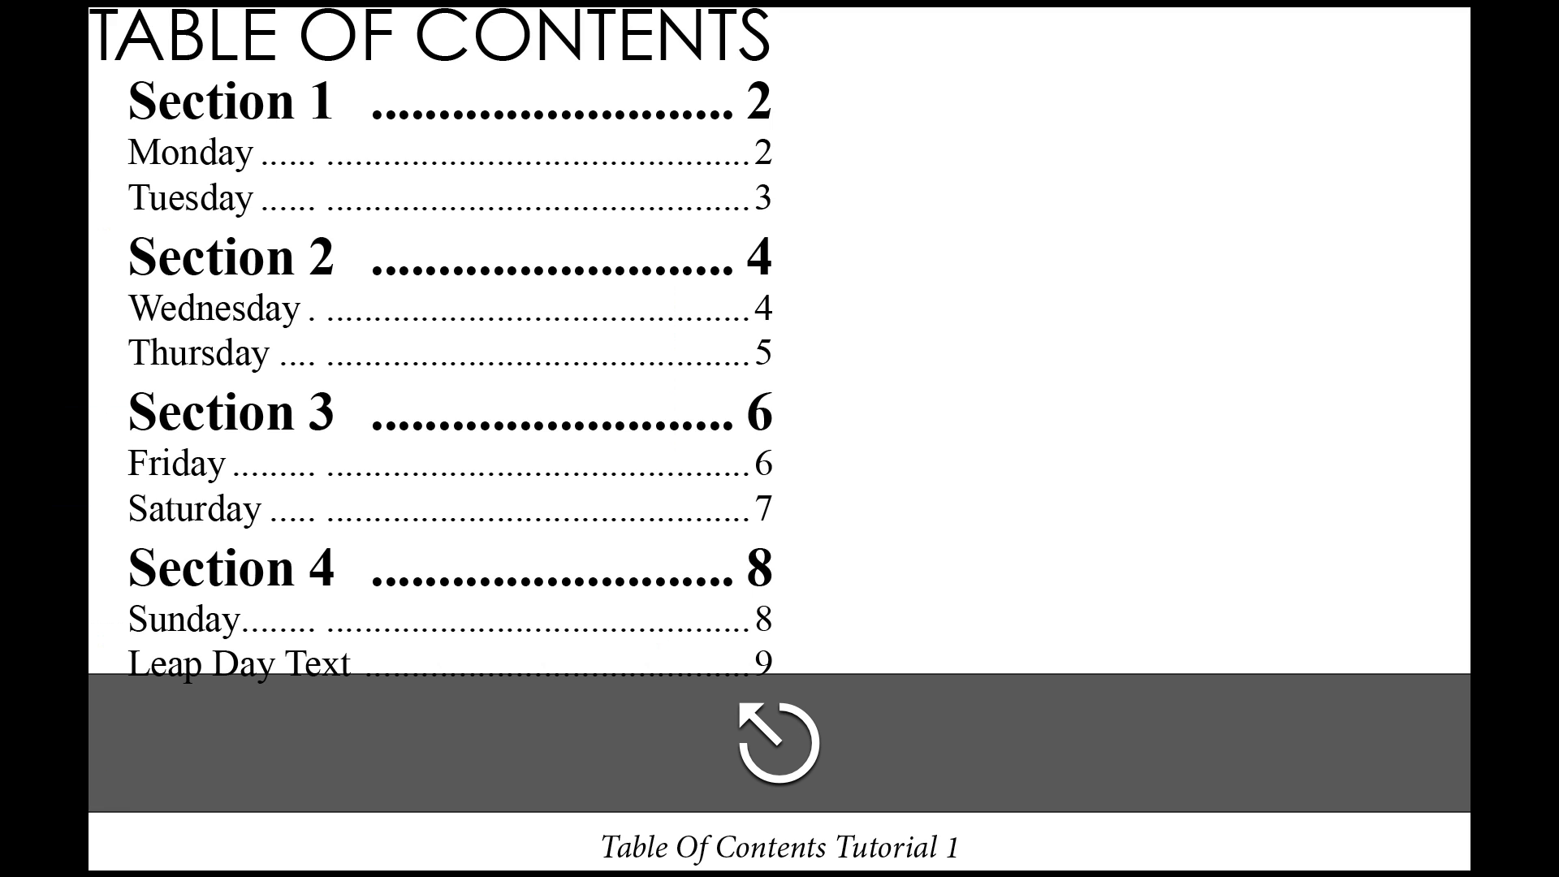
key(super+s)
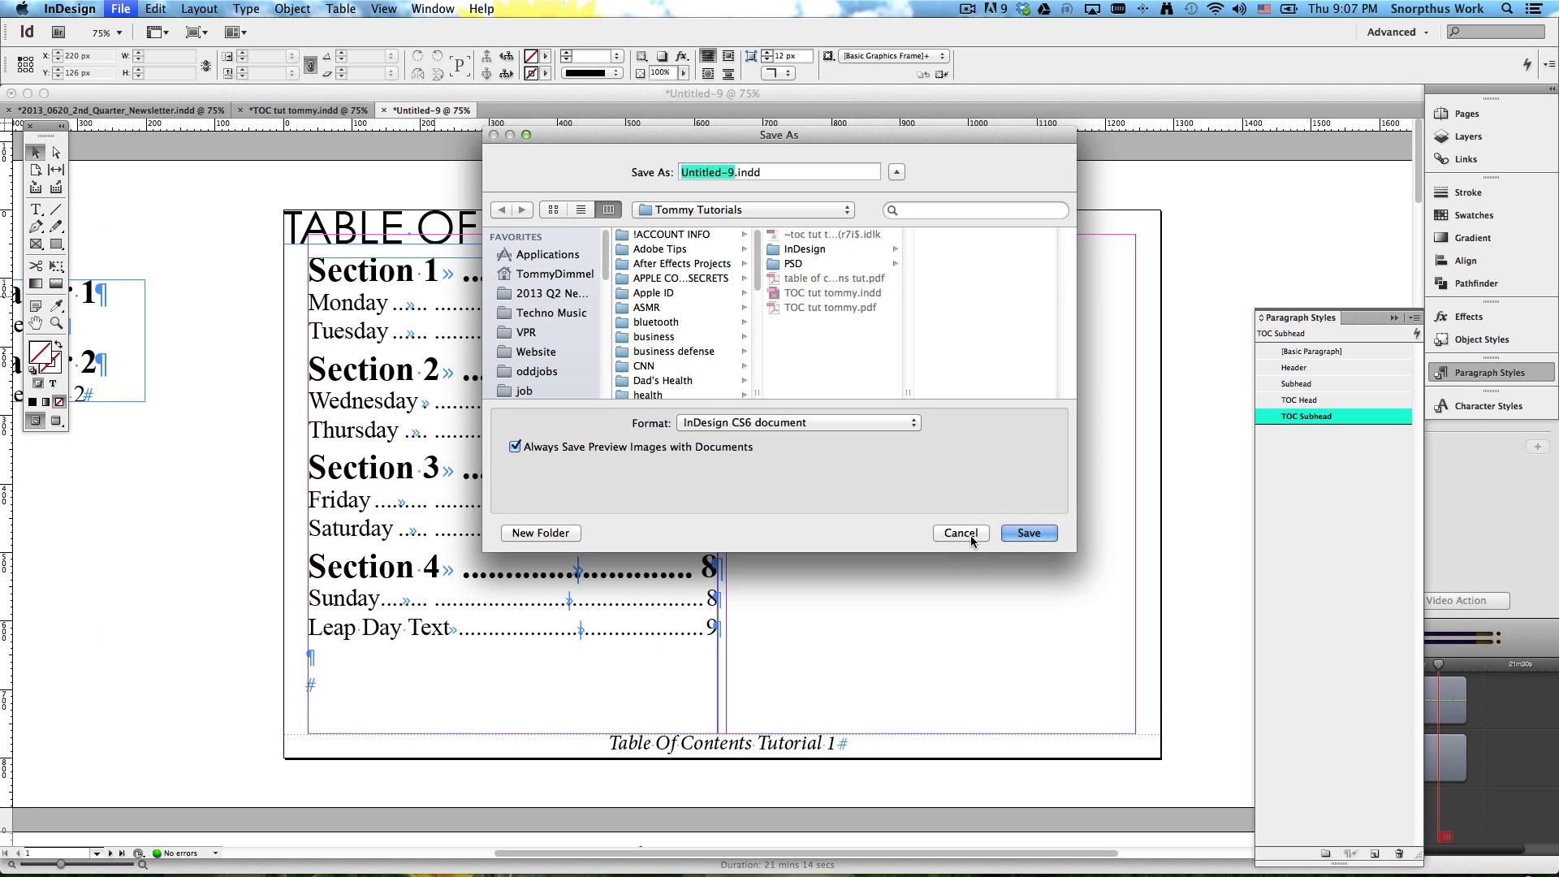
click(972, 535)
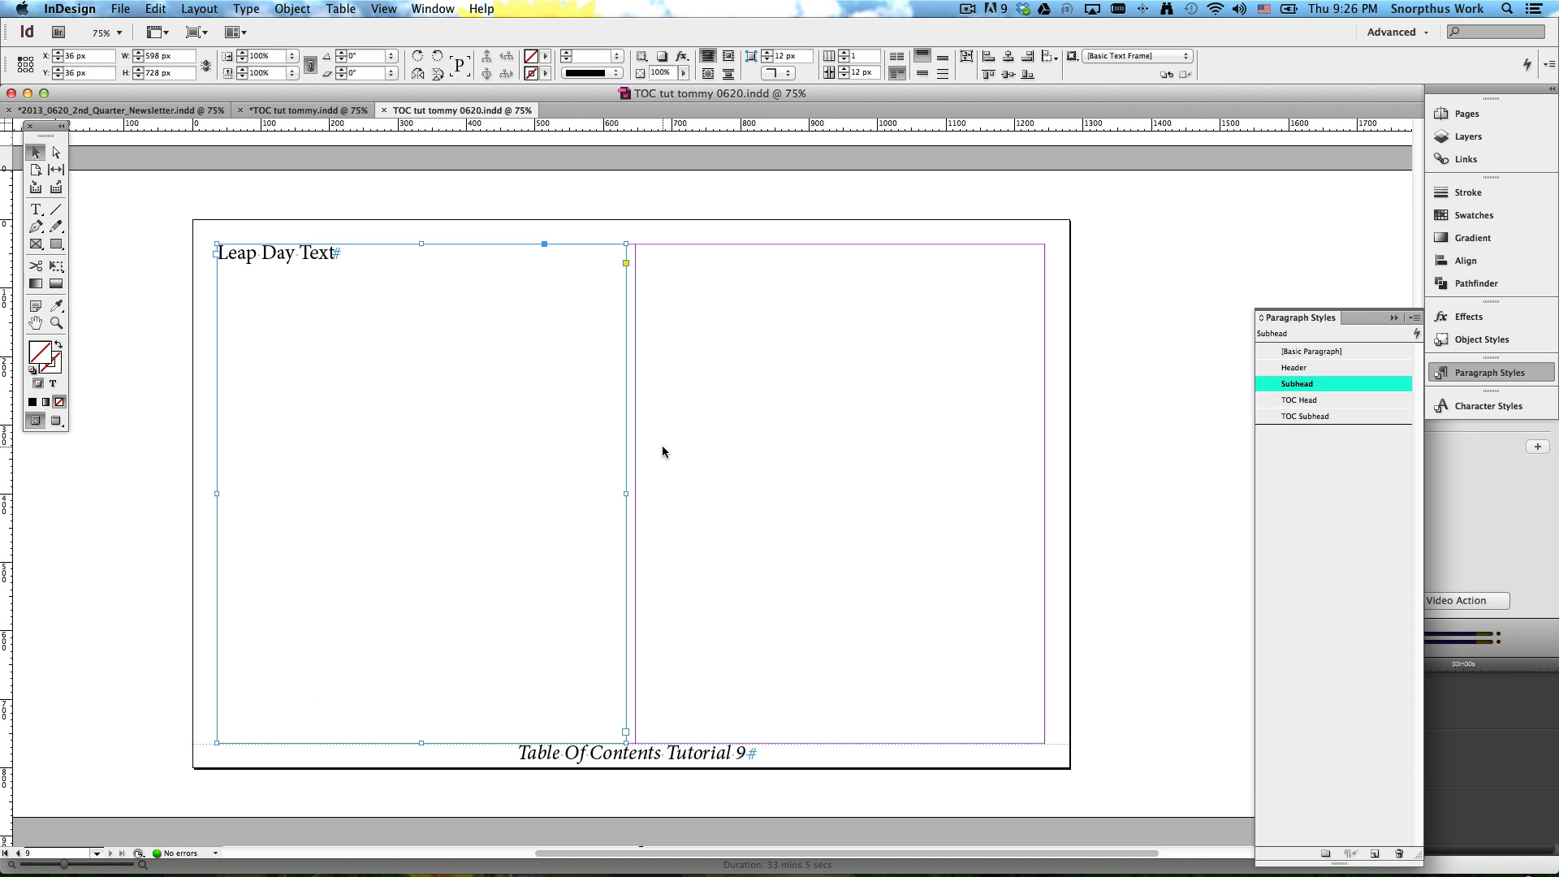
Step: Select the table of contents frame on page 1 of TOC tut tommy 0620.indd and update the table of contents
scroll(348, 468, up, 20)
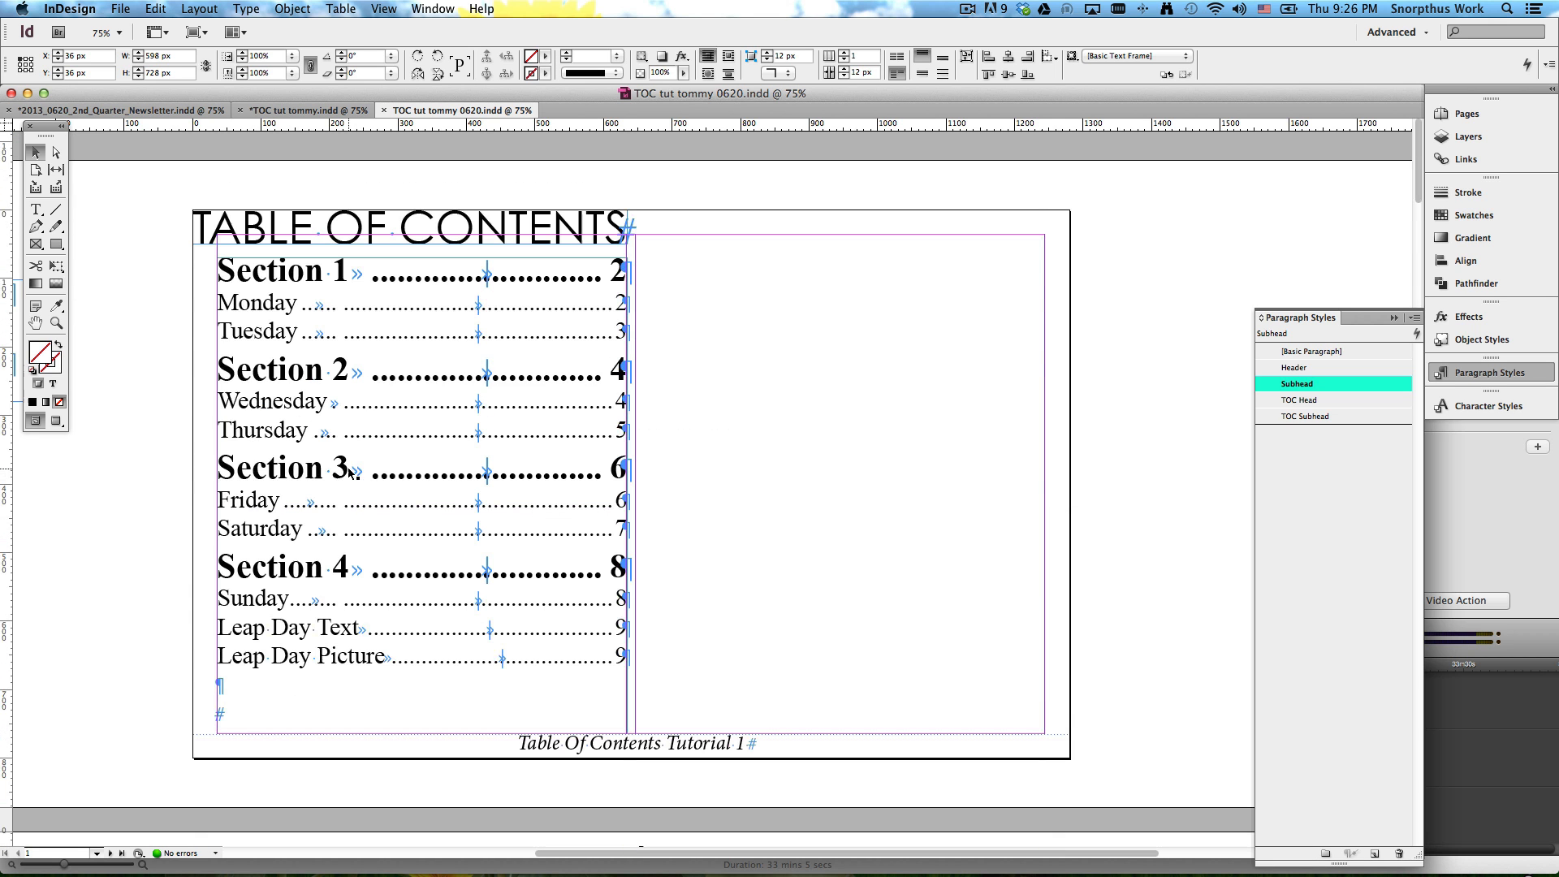
click(163, 493)
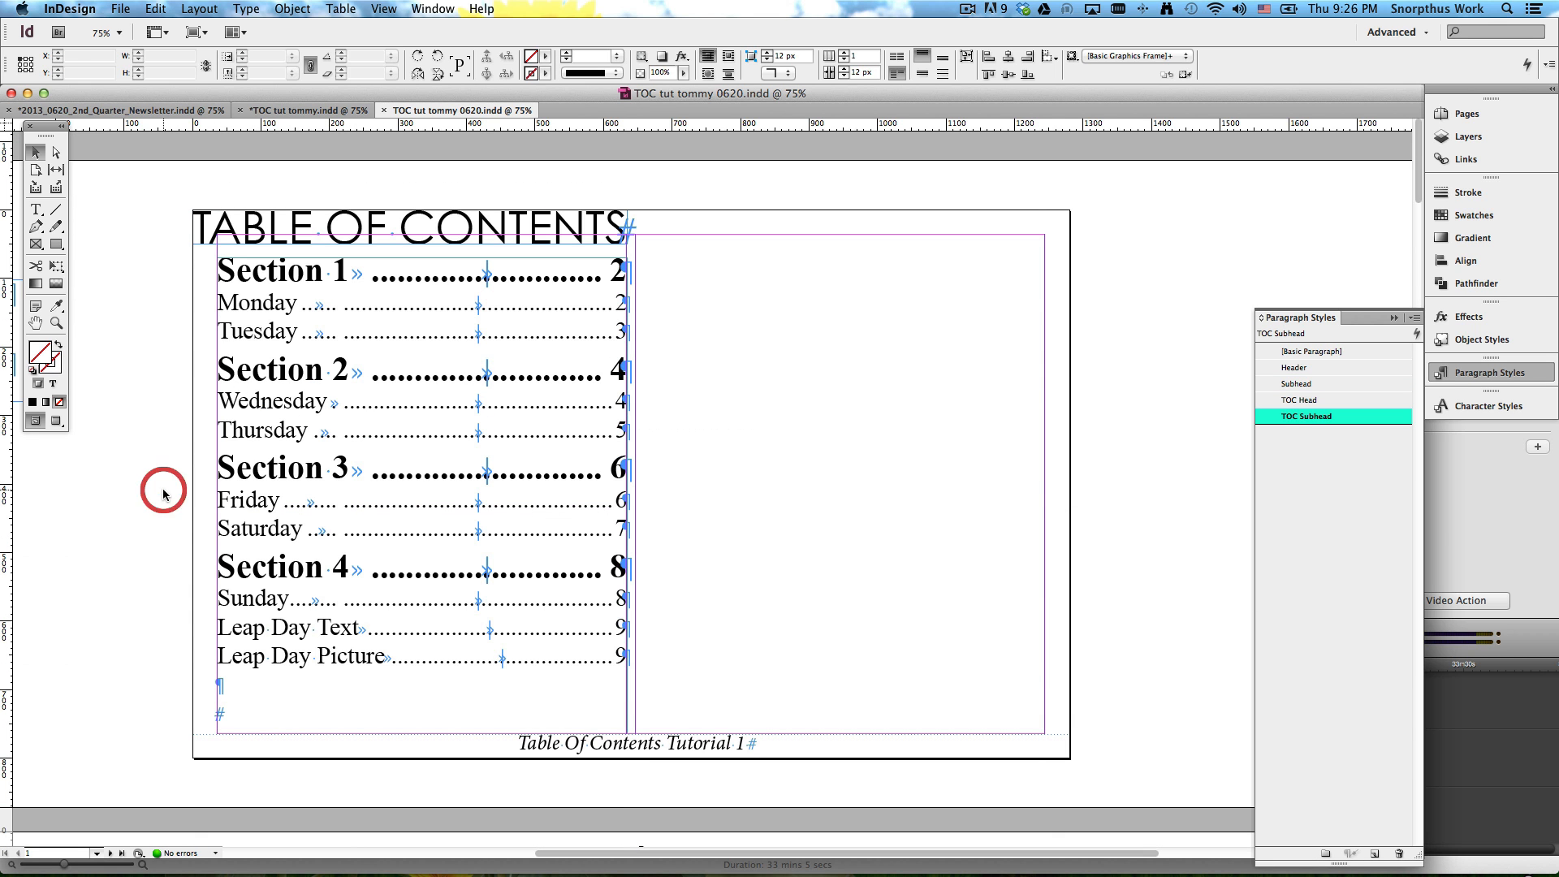
scroll(271, 487, down, 20)
scroll(273, 512, up, 20)
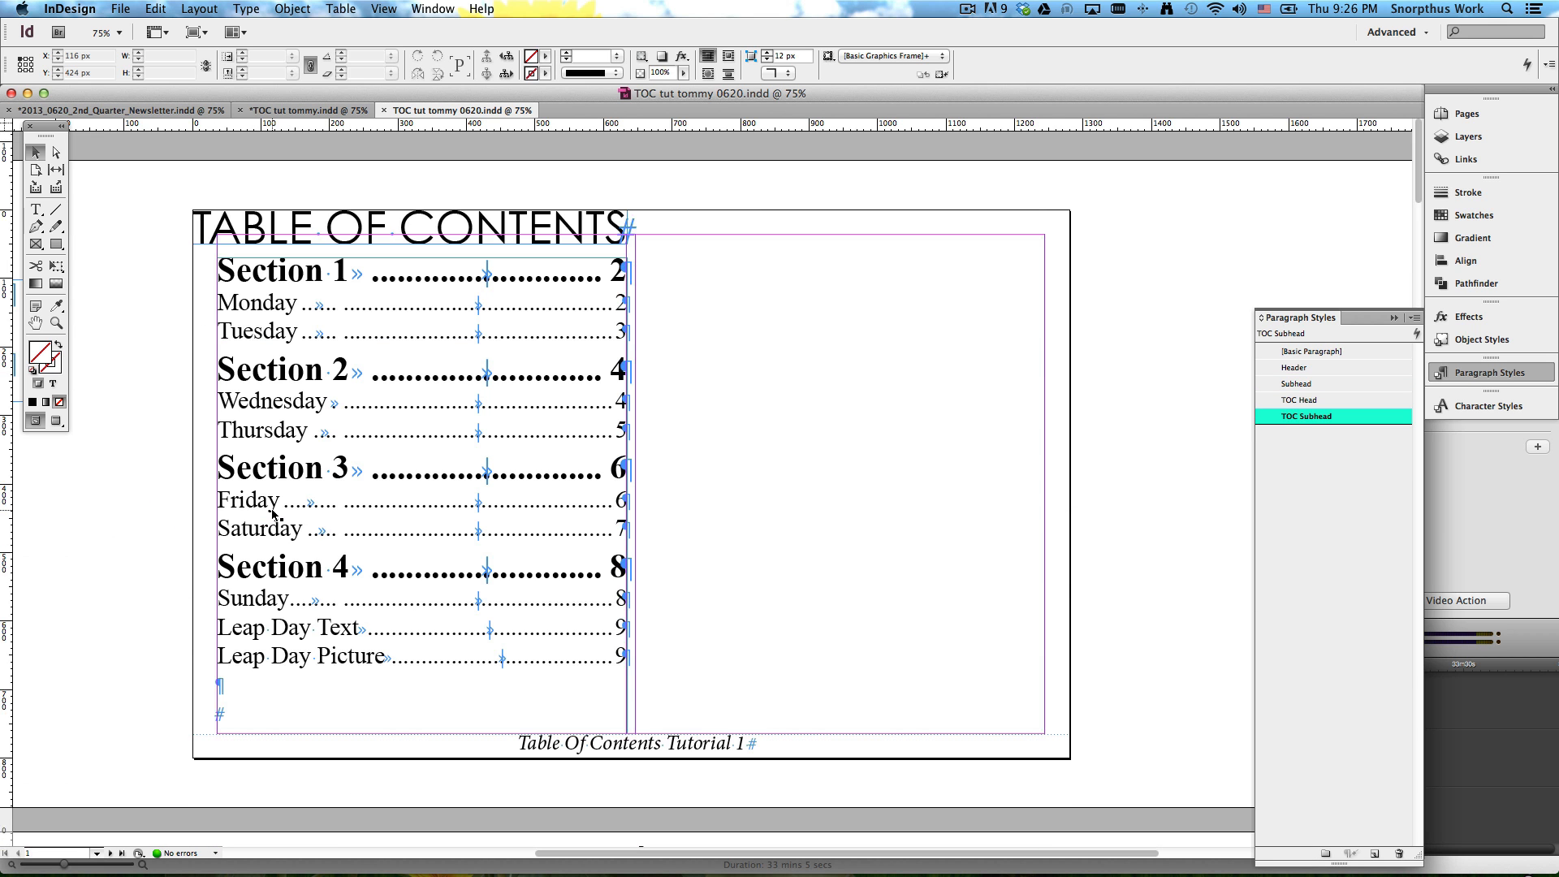
click(271, 511)
click(199, 9)
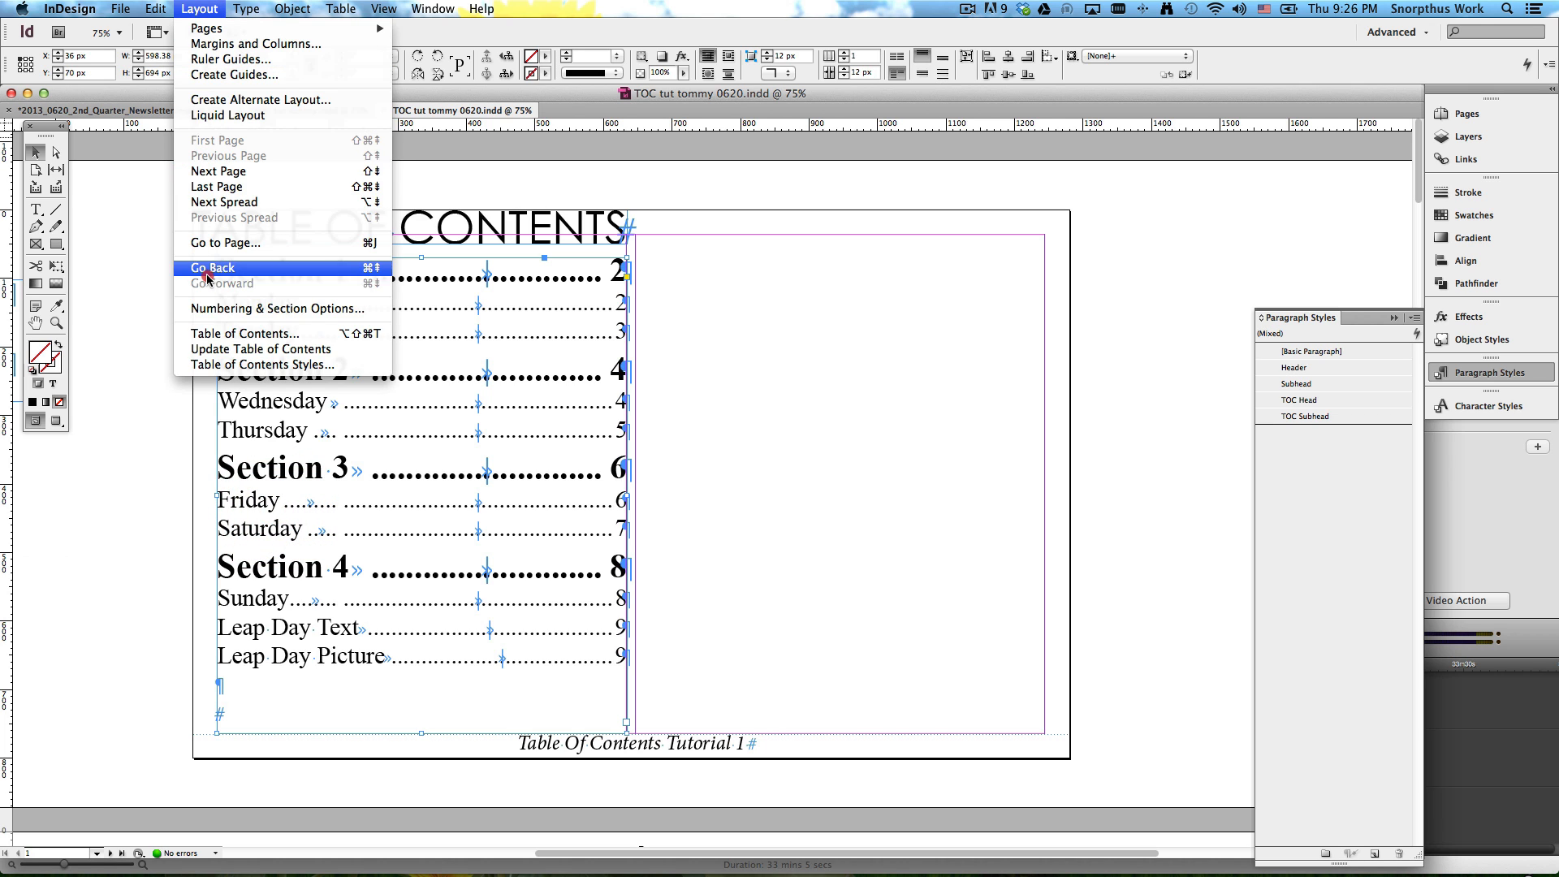
click(216, 348)
click(915, 497)
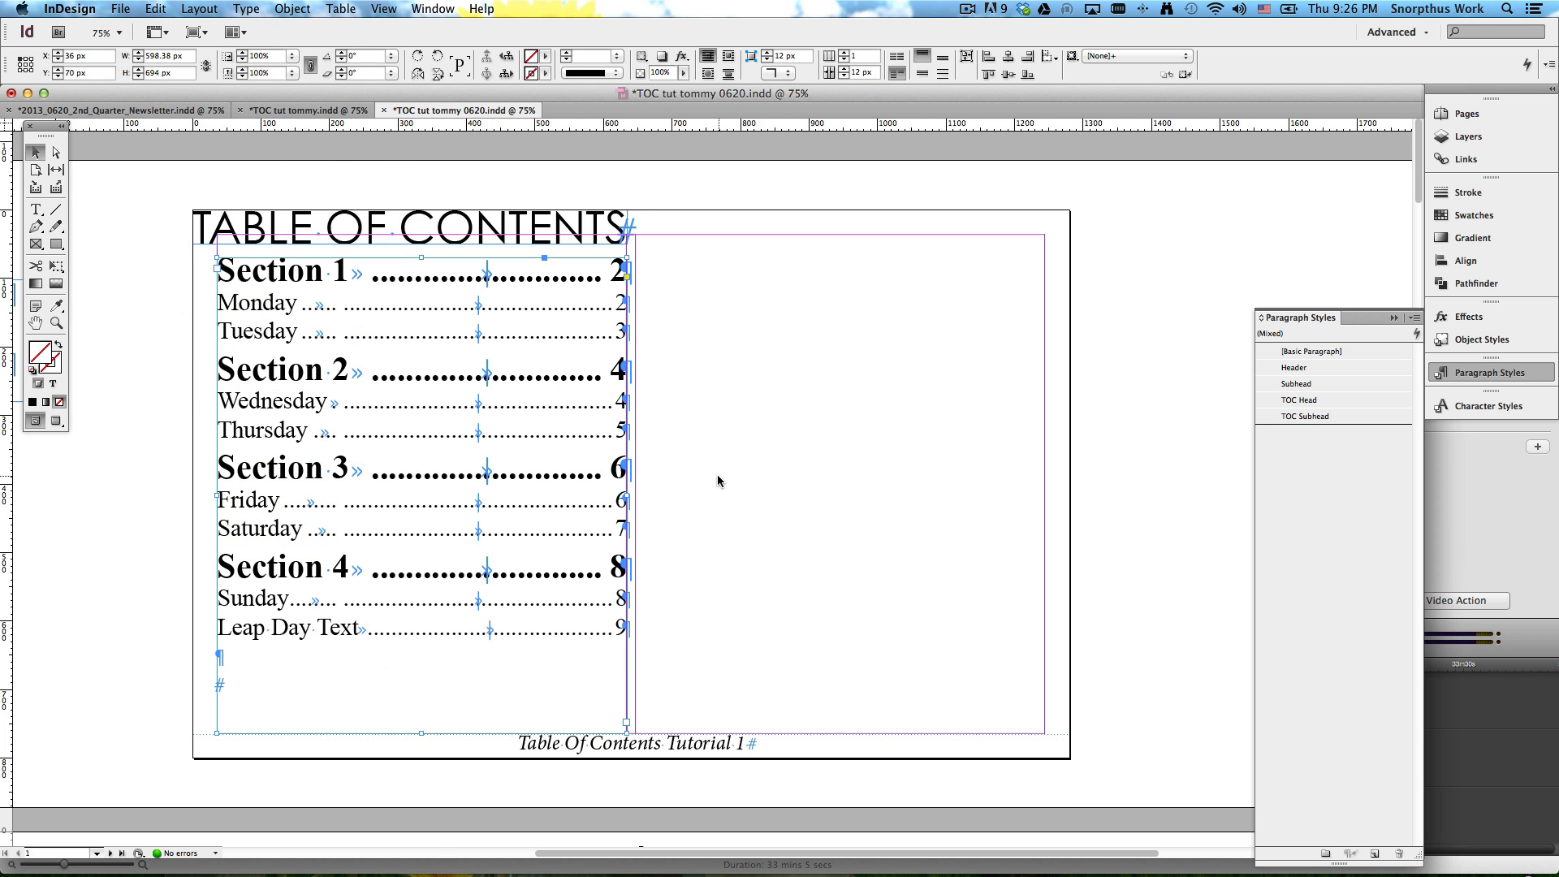
Step: Compare the Leap Day Text frame on page 9 with the entries in the table of contents
scroll(718, 481, down, 20)
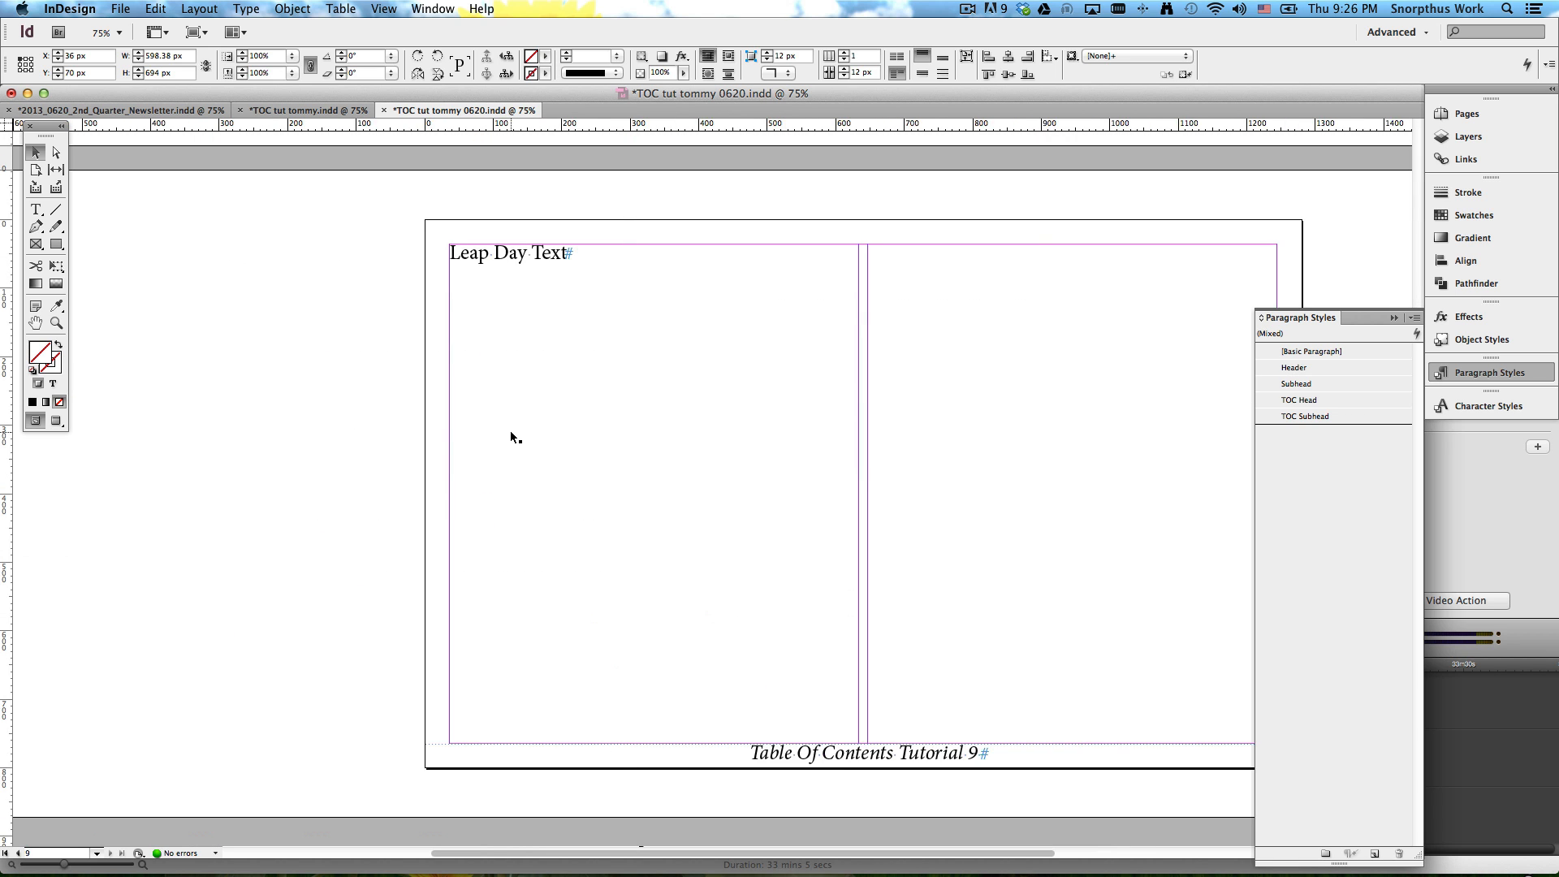
scroll(510, 437, up, 10)
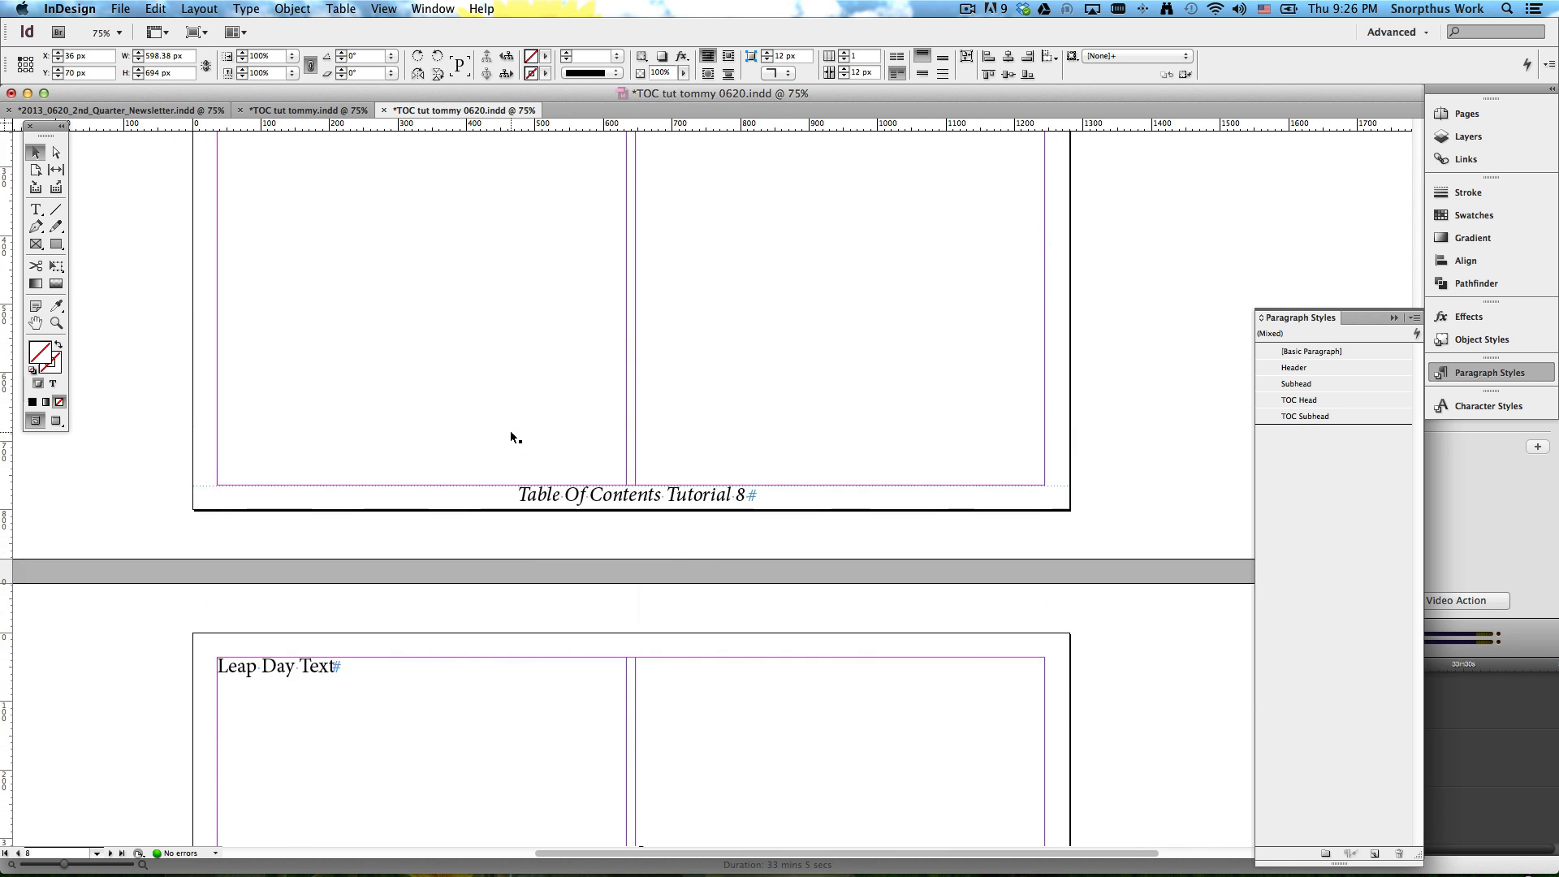
scroll(510, 437, down, 10)
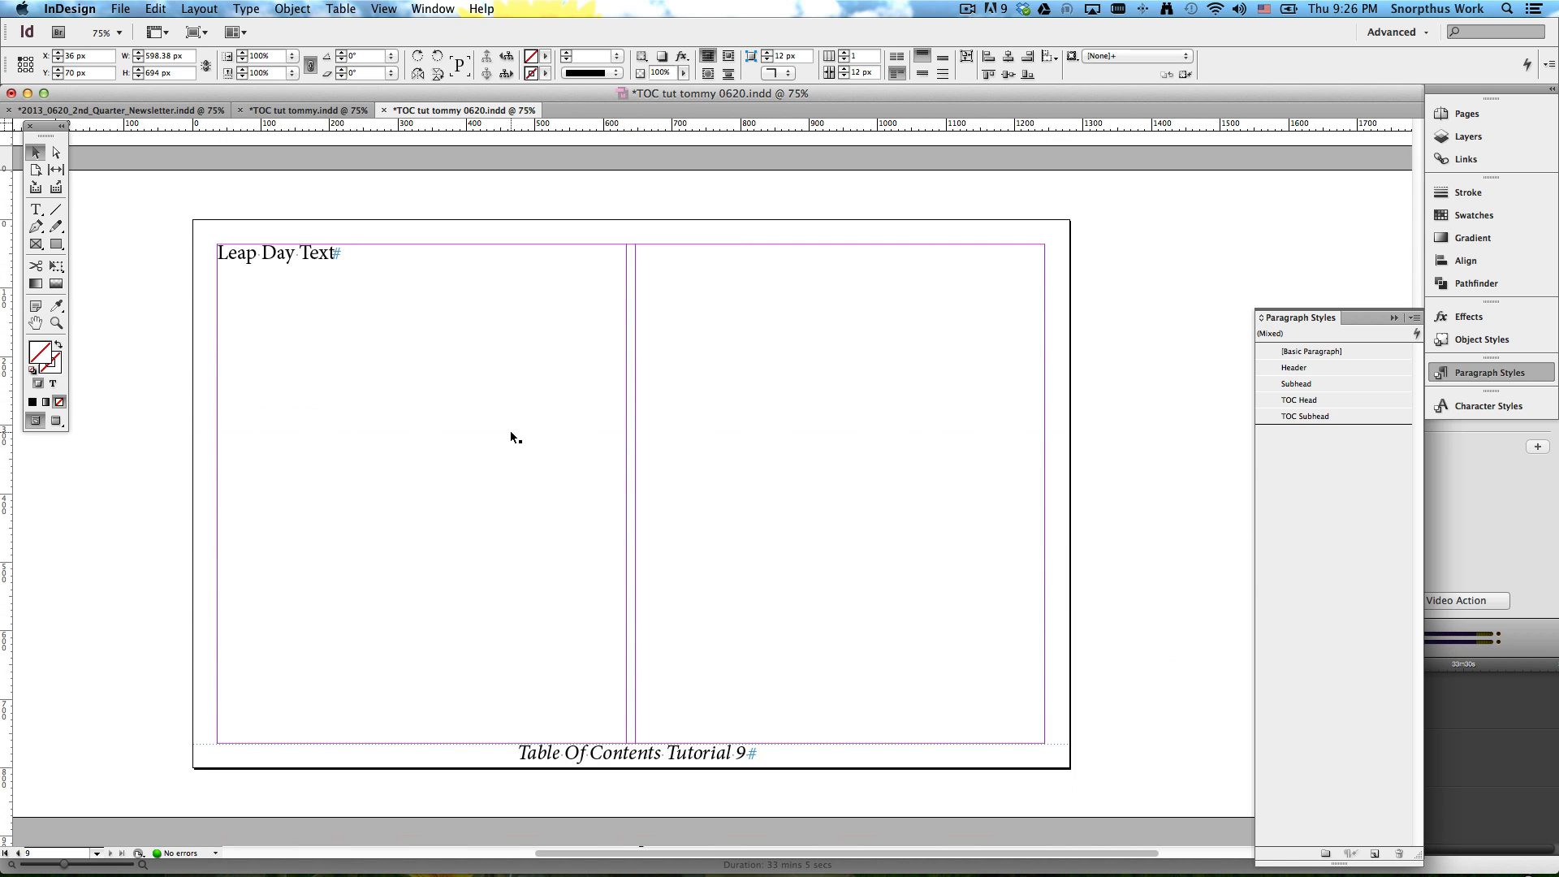
click(306, 273)
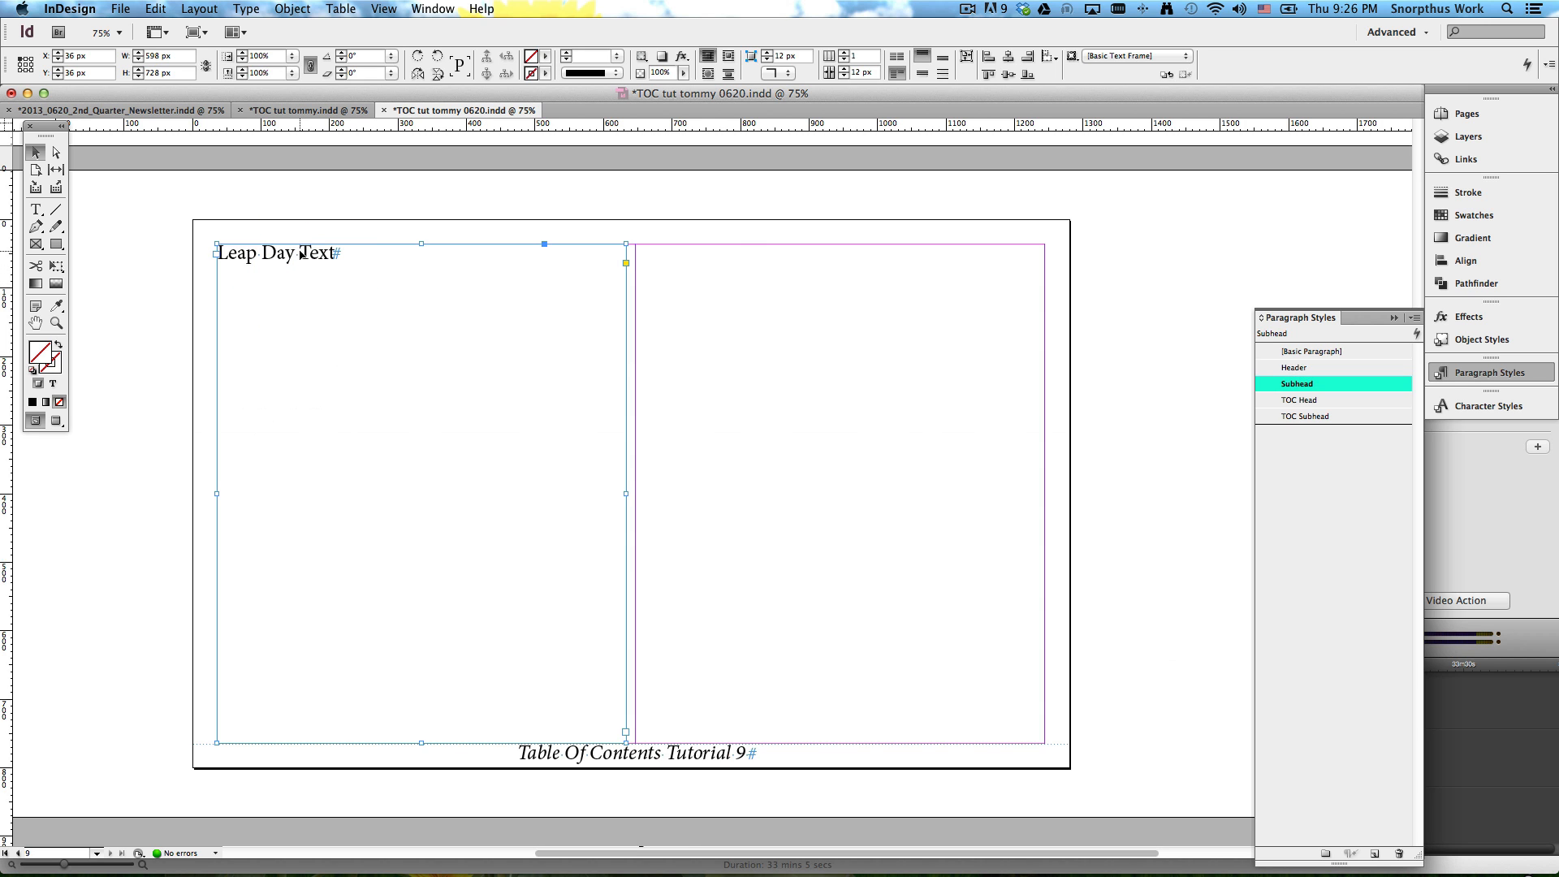
scroll(431, 249, up, 20)
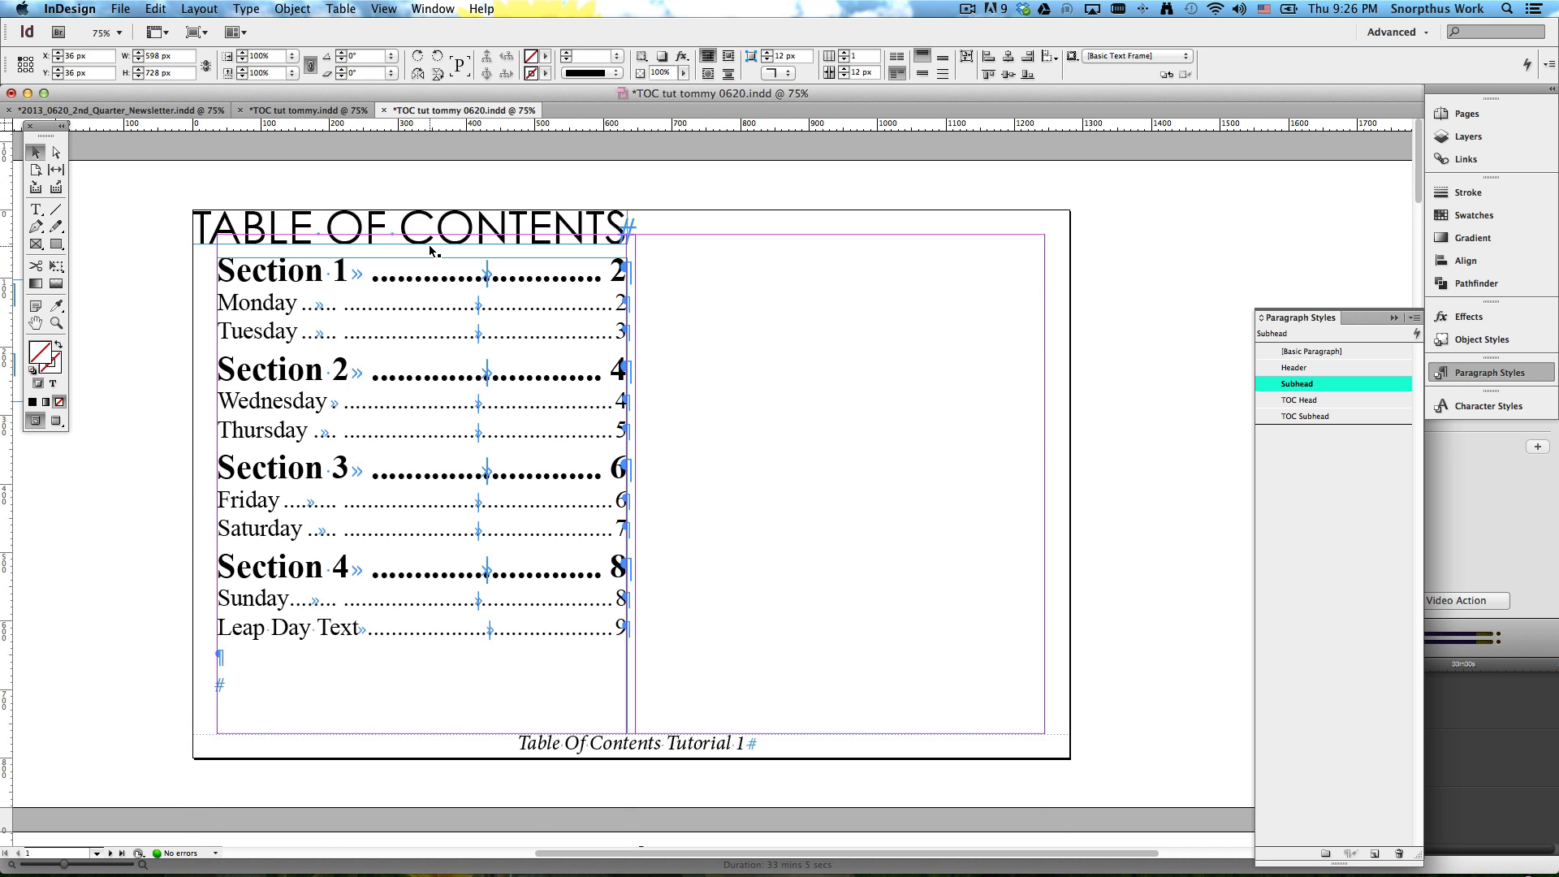
Step: Review the included and other paragraph styles in the Table of Contents settings and close them without changes
click(421, 324)
click(233, 8)
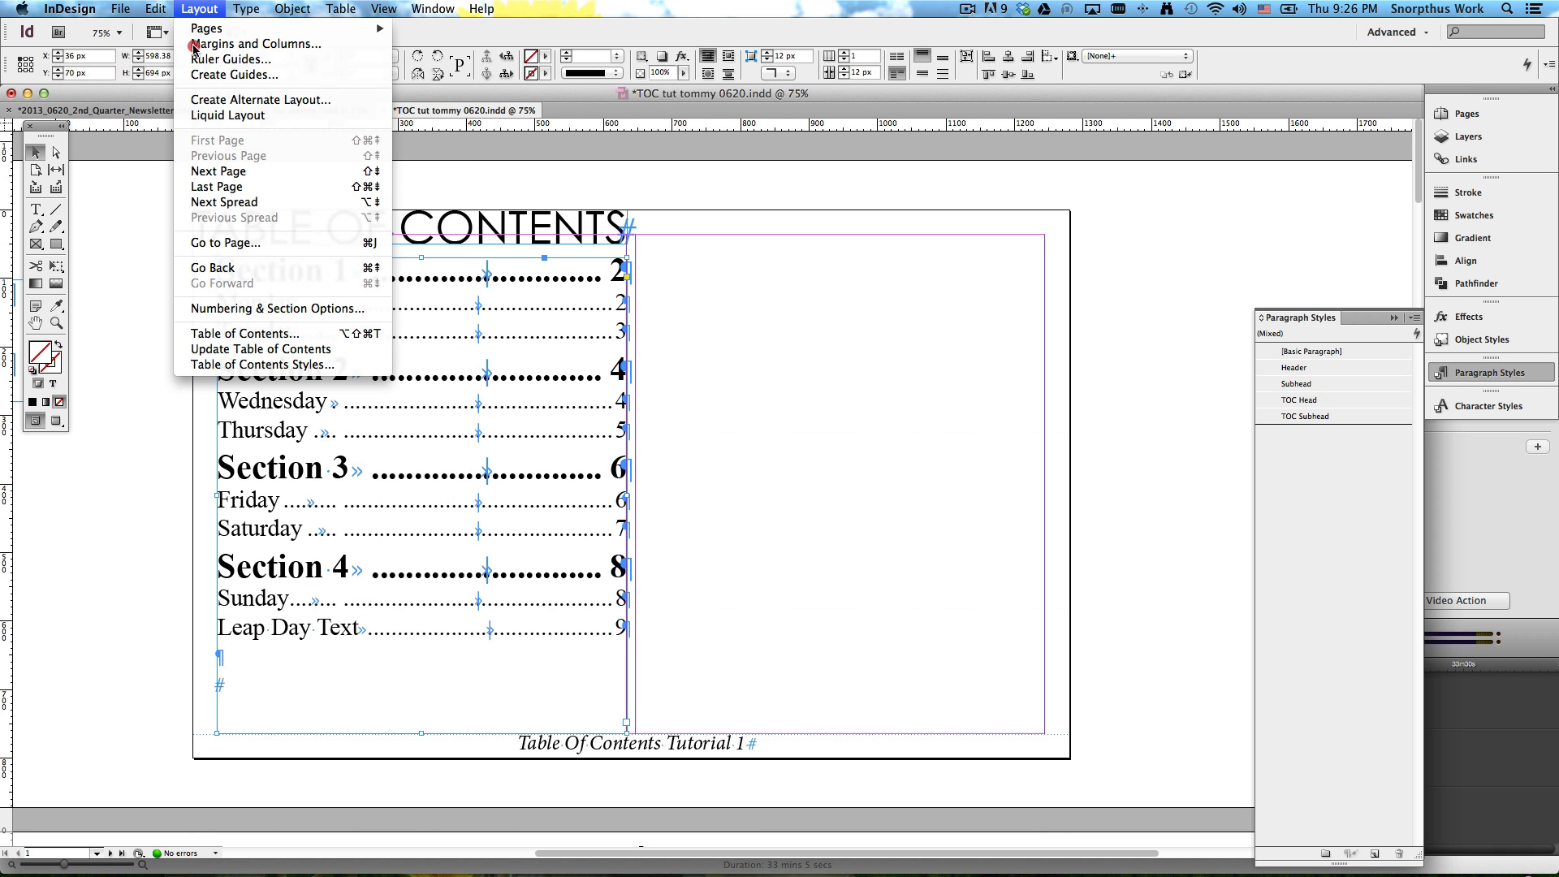
click(213, 334)
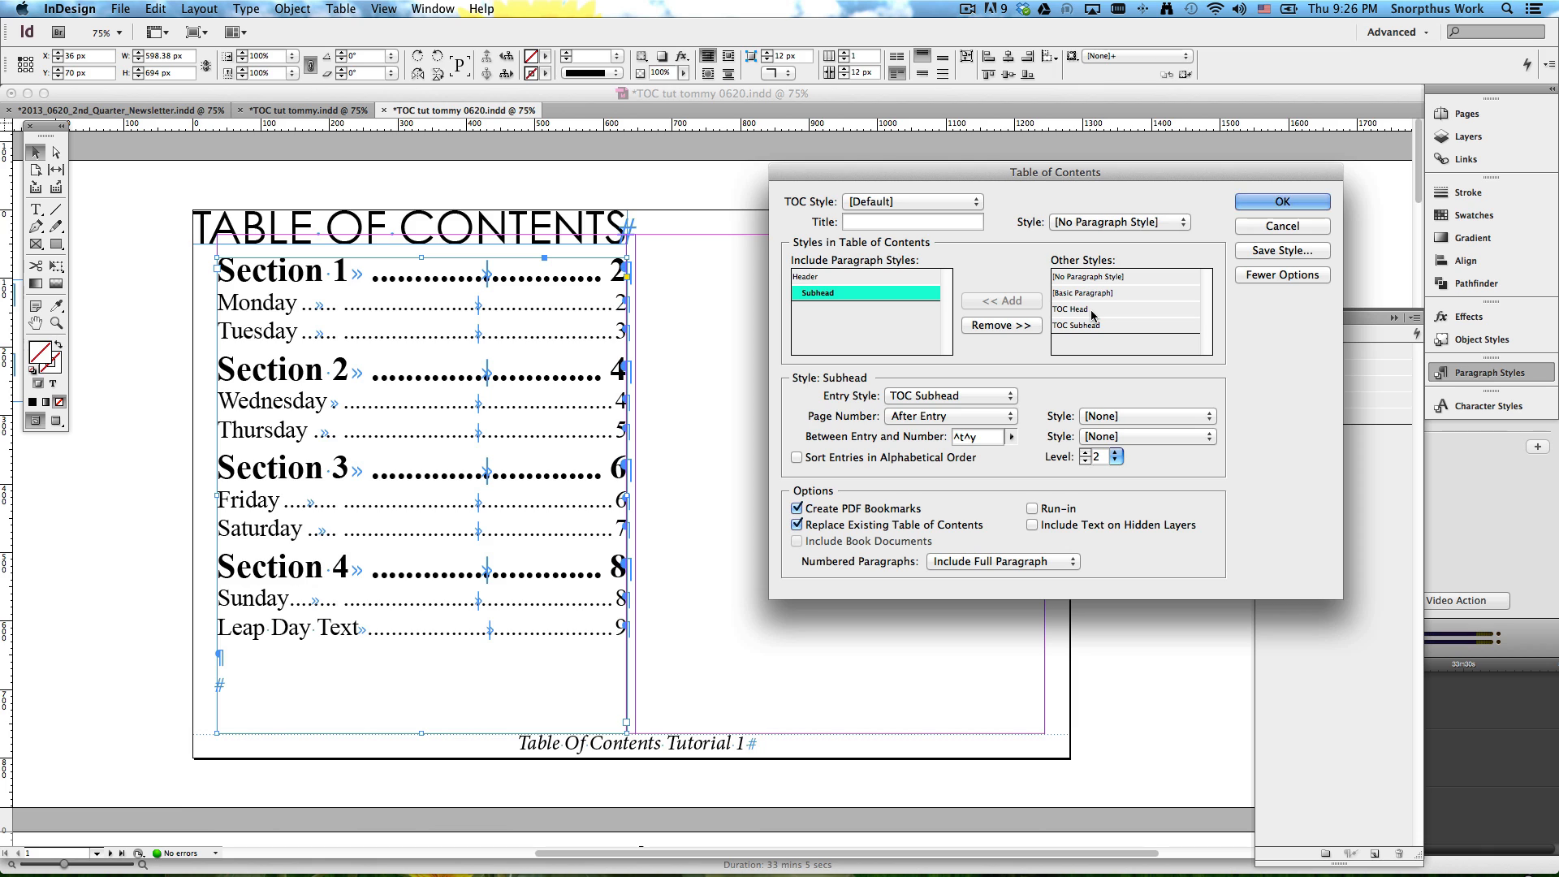
click(1281, 226)
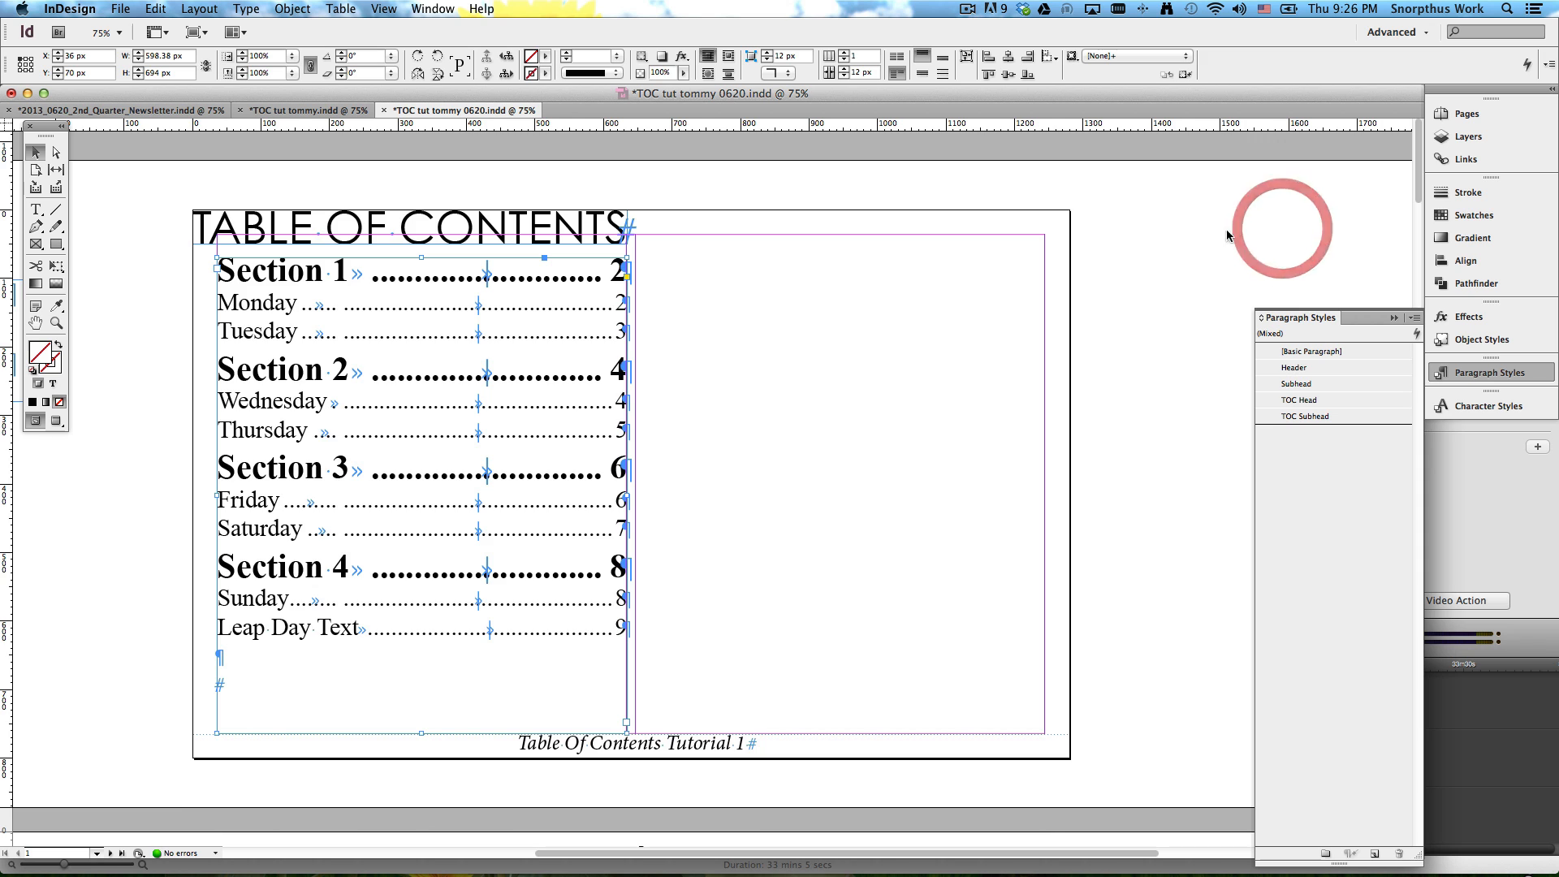
Step: On page 9, lower the top edge of the Leap Day Text frame, making it about 378 px high
scroll(504, 424, down, 15)
scroll(502, 417, down, 20)
click(502, 418)
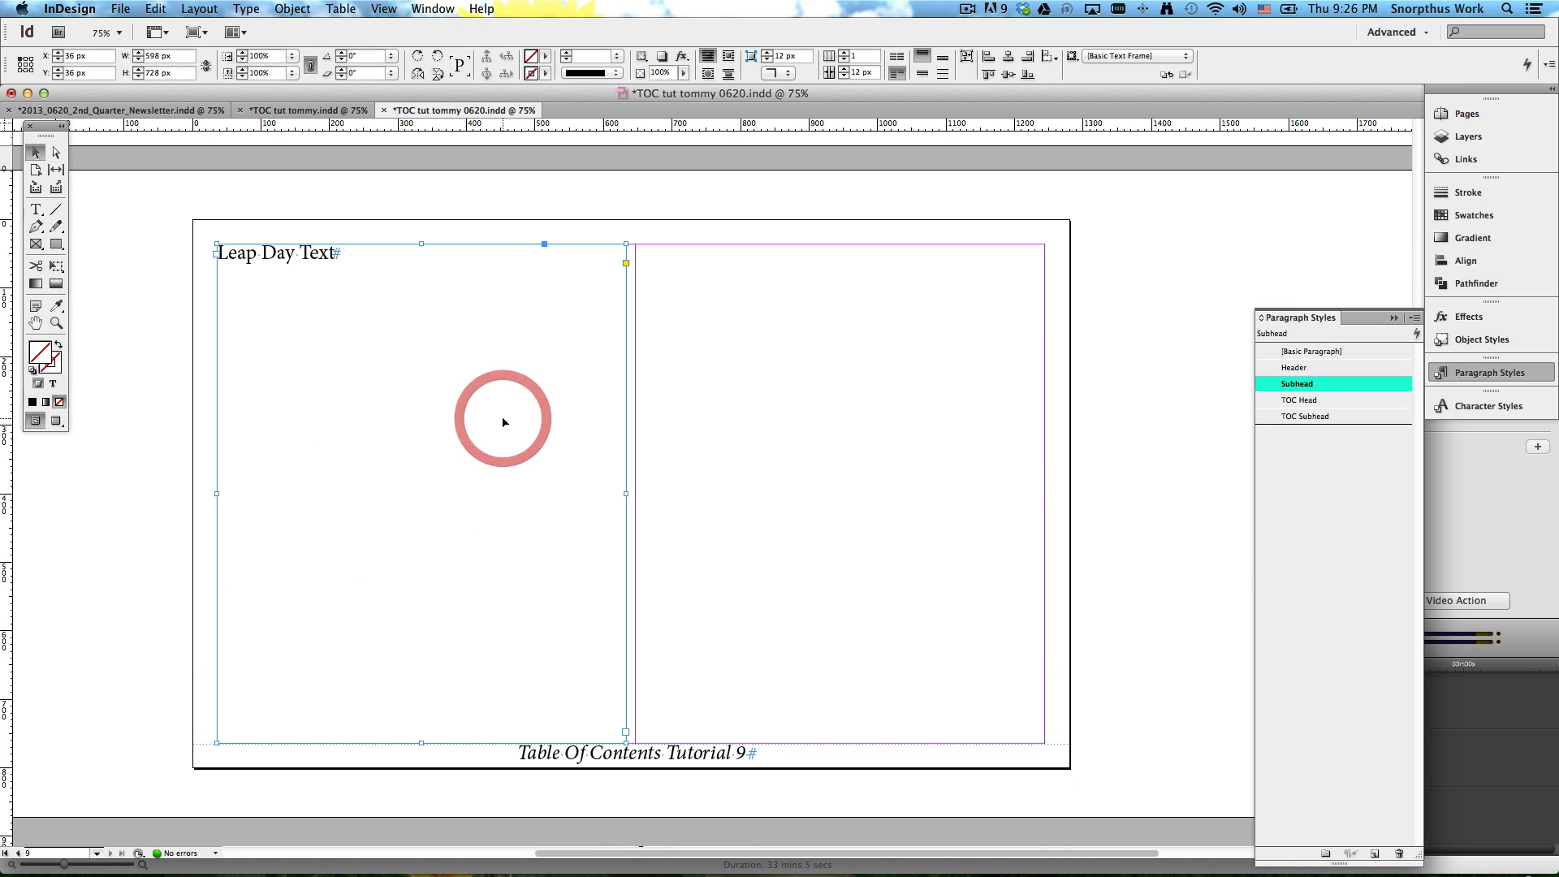
drag(423, 243, 420, 480)
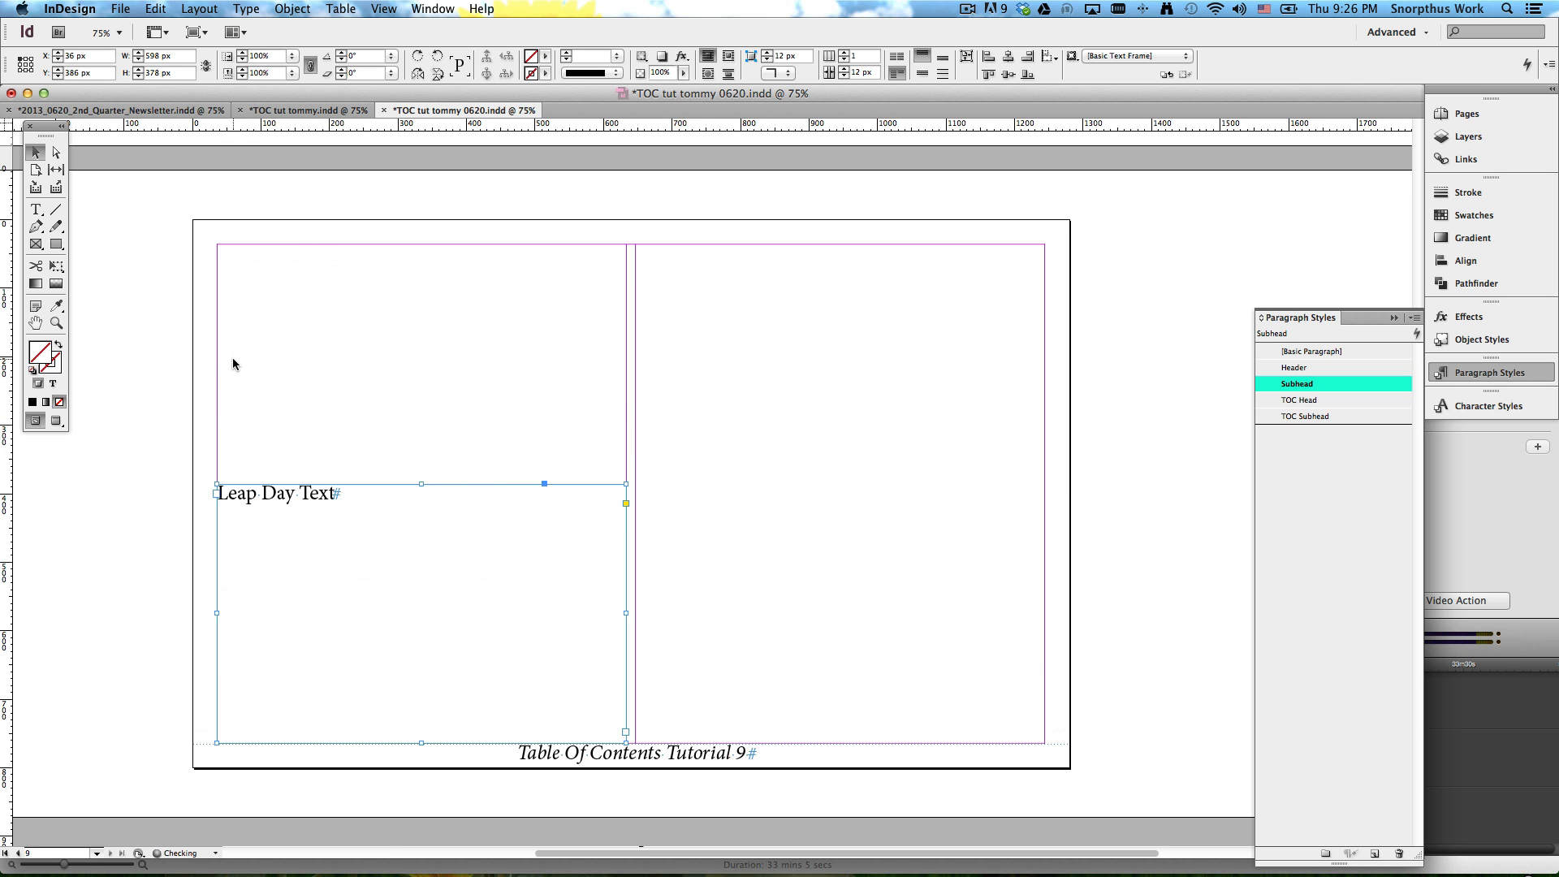
Step: Place leap day.psd above the Leap Day Text frame on page 9, scaled to the full width of the first column
click(133, 285)
click(120, 9)
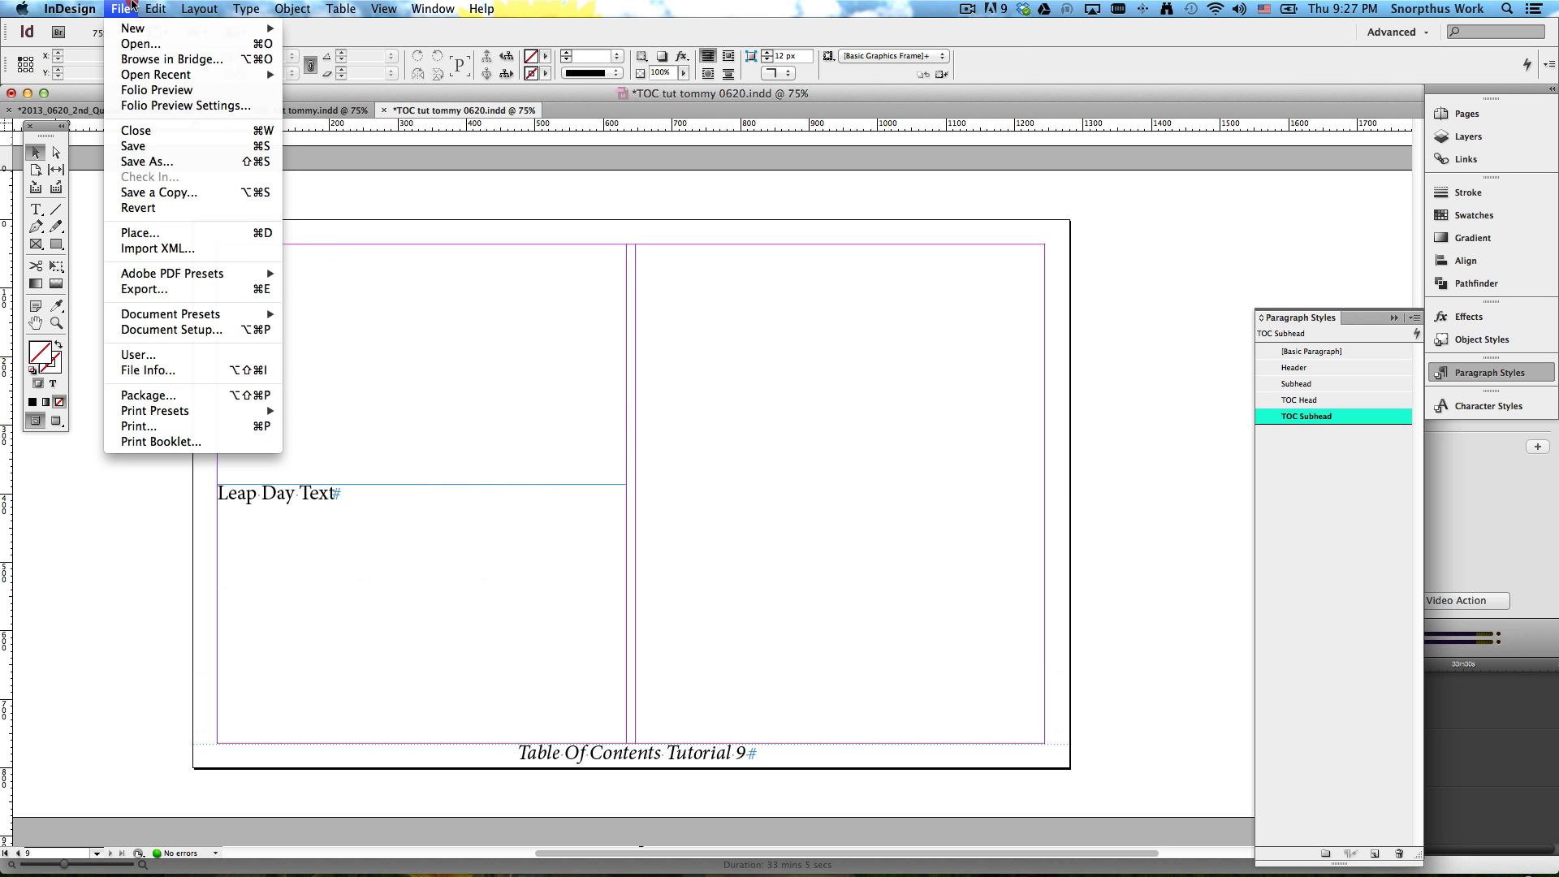
click(143, 236)
click(859, 151)
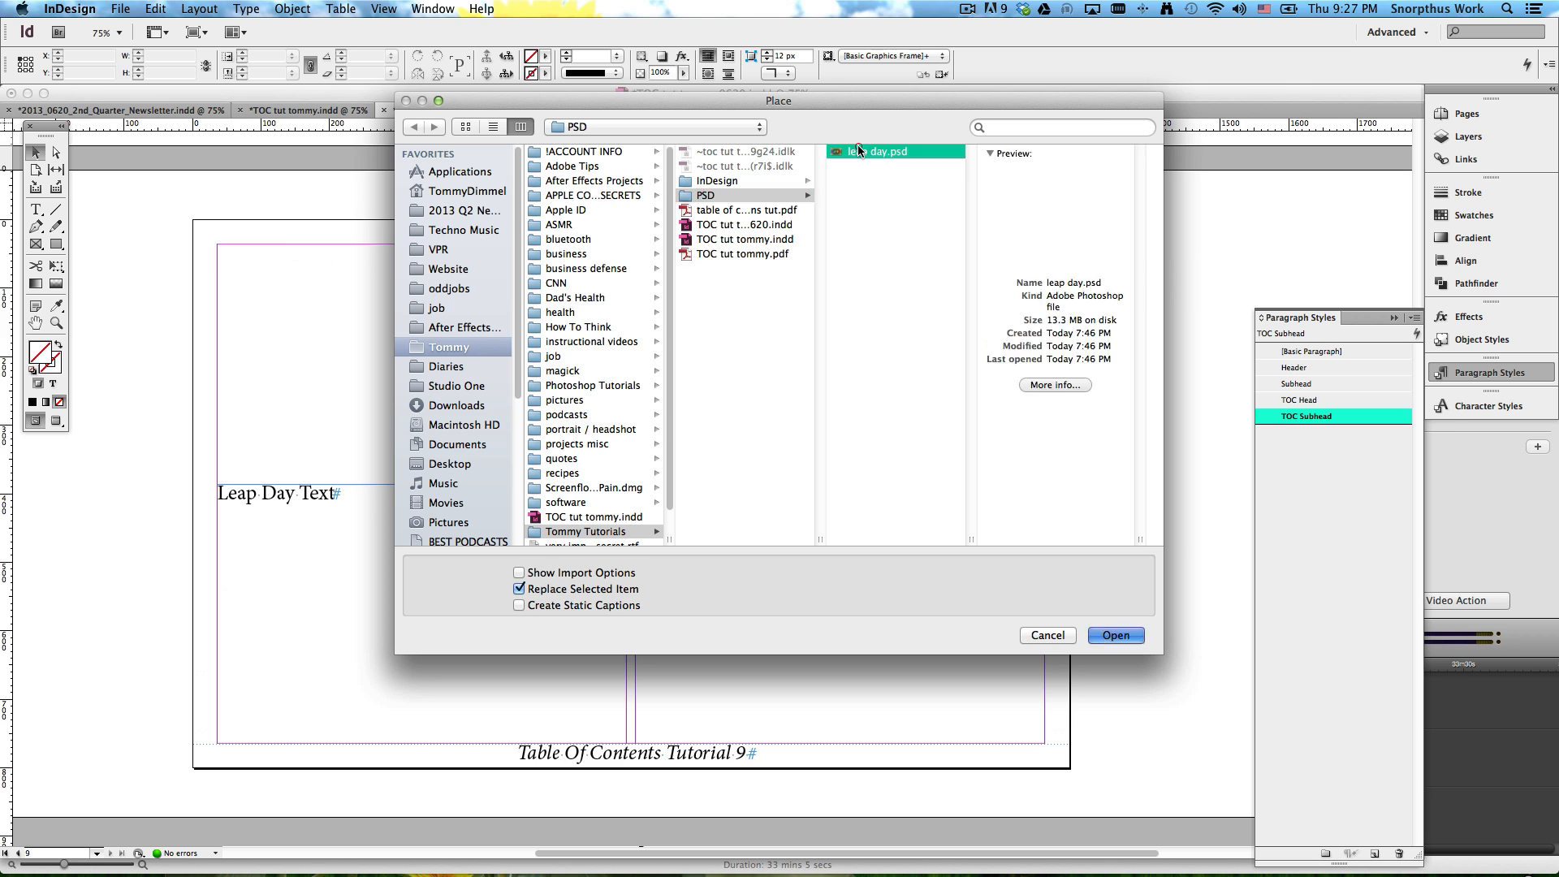
double_click(860, 151)
click(222, 250)
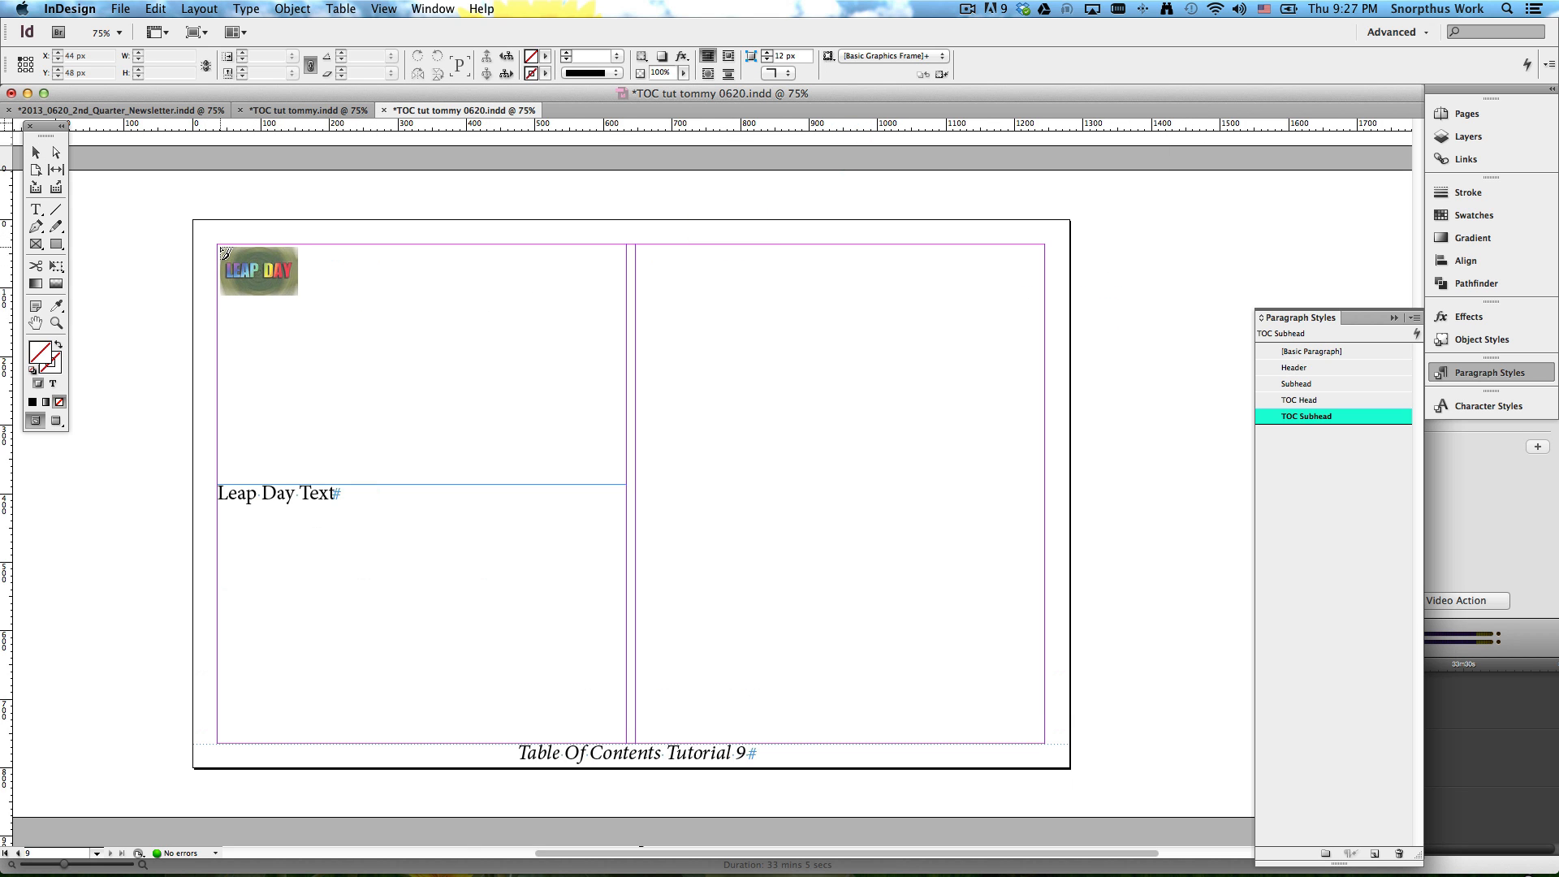
drag(223, 249, 626, 407)
click(430, 588)
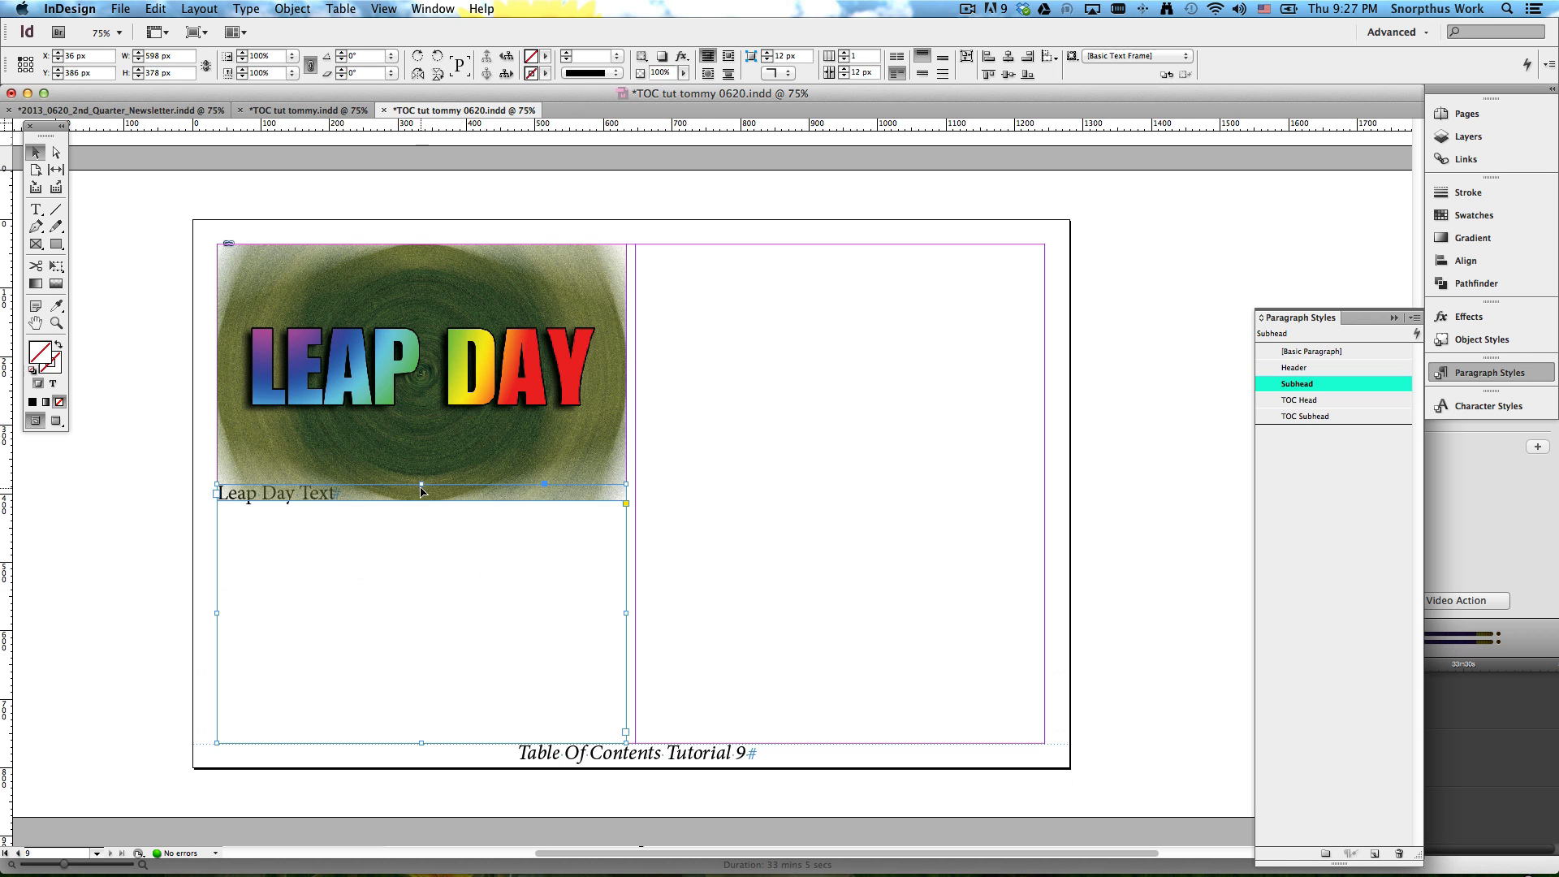
Step: On page 9, lower the top edge of the Leap Day Text frame to about 316 px high, and move the frame aside into the second column
drag(421, 485, 422, 527)
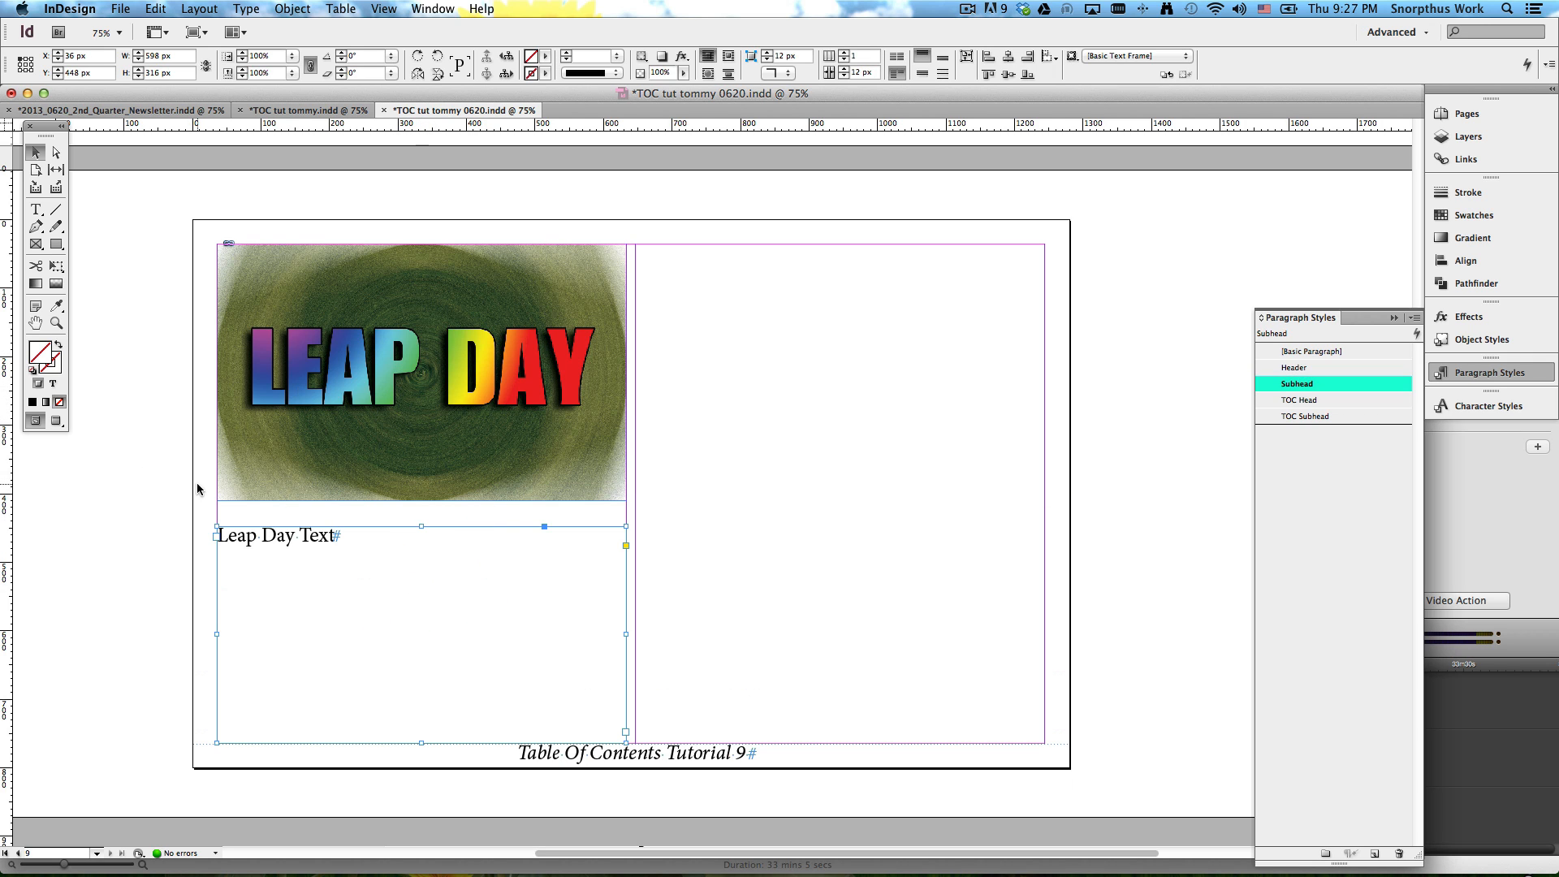
click(171, 487)
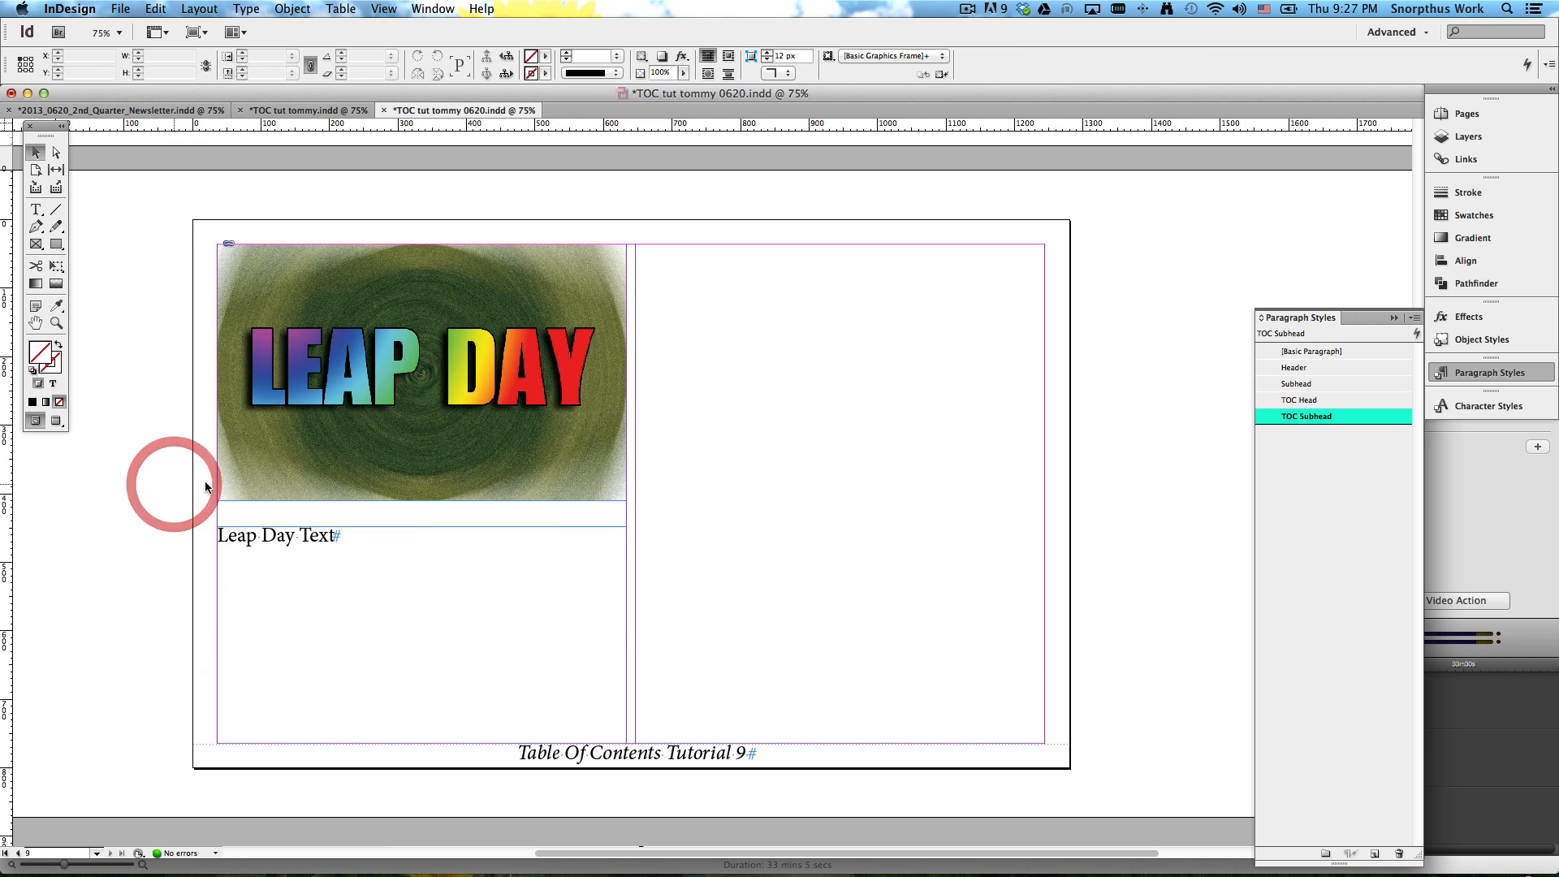
click(376, 536)
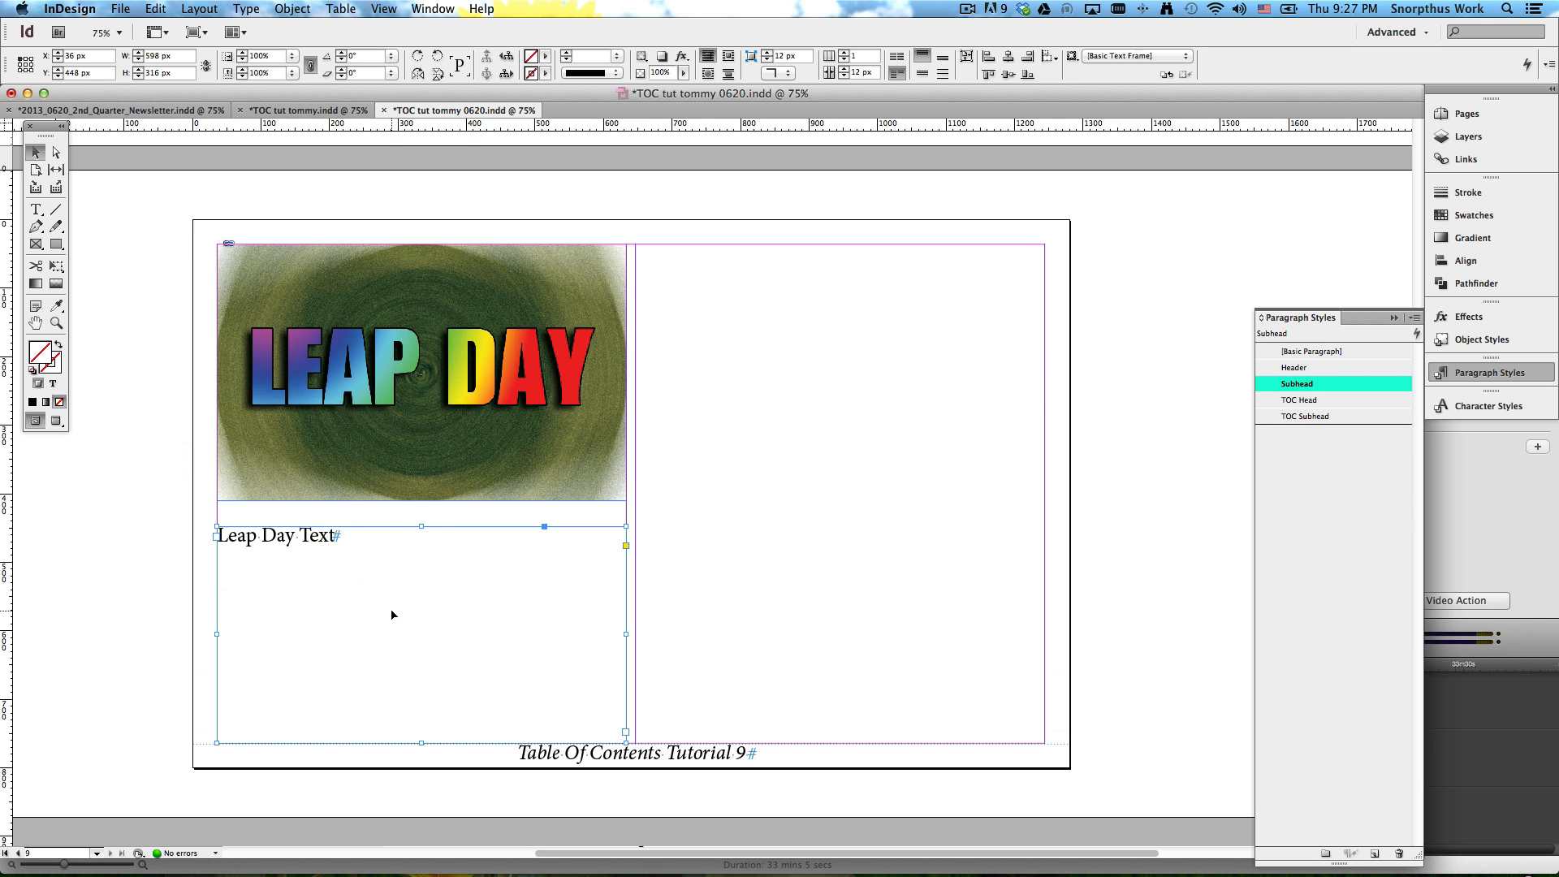
drag(387, 615, 845, 582)
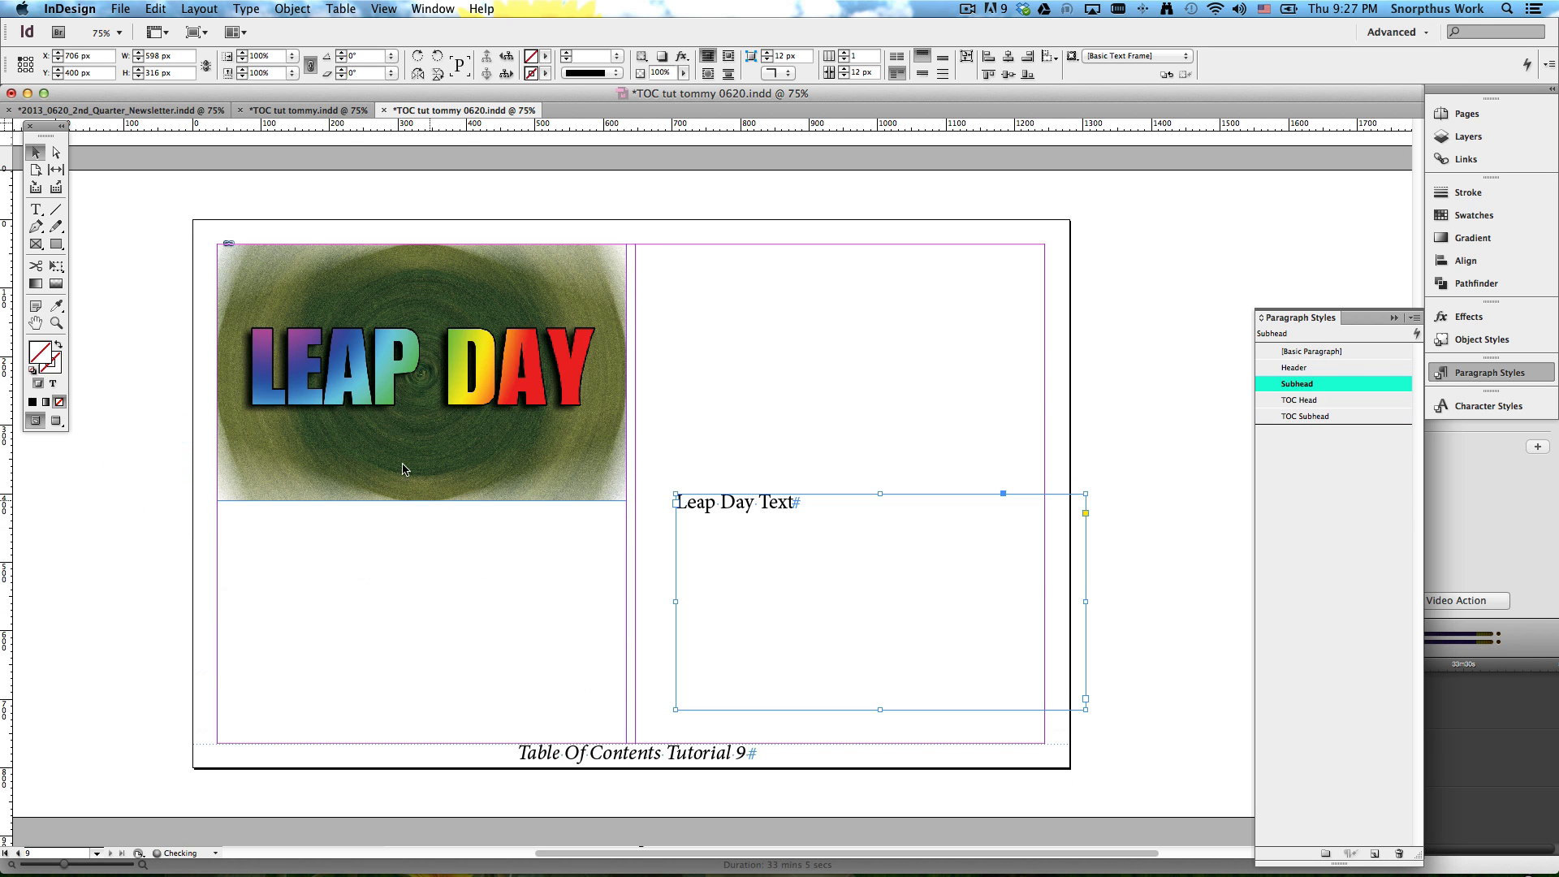
Step: Create a text frame about 448 by 316 px over the picture's left edge reading "Leap Day Picture", and apply the Subhead paragraph style
key(t)
drag(137, 363, 445, 580)
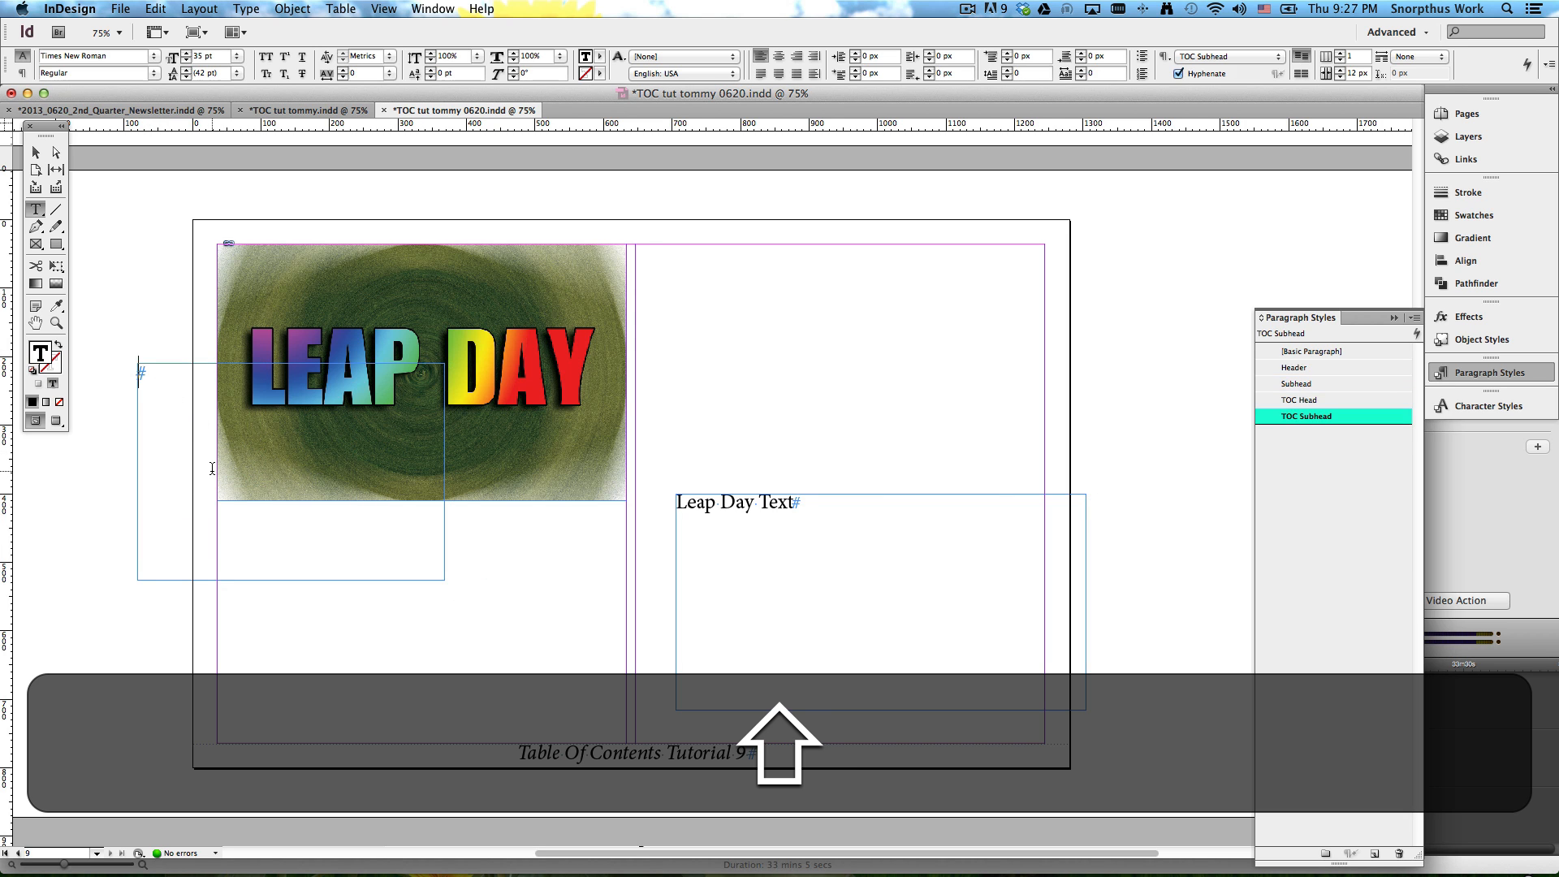
text(Leap Day Picture)
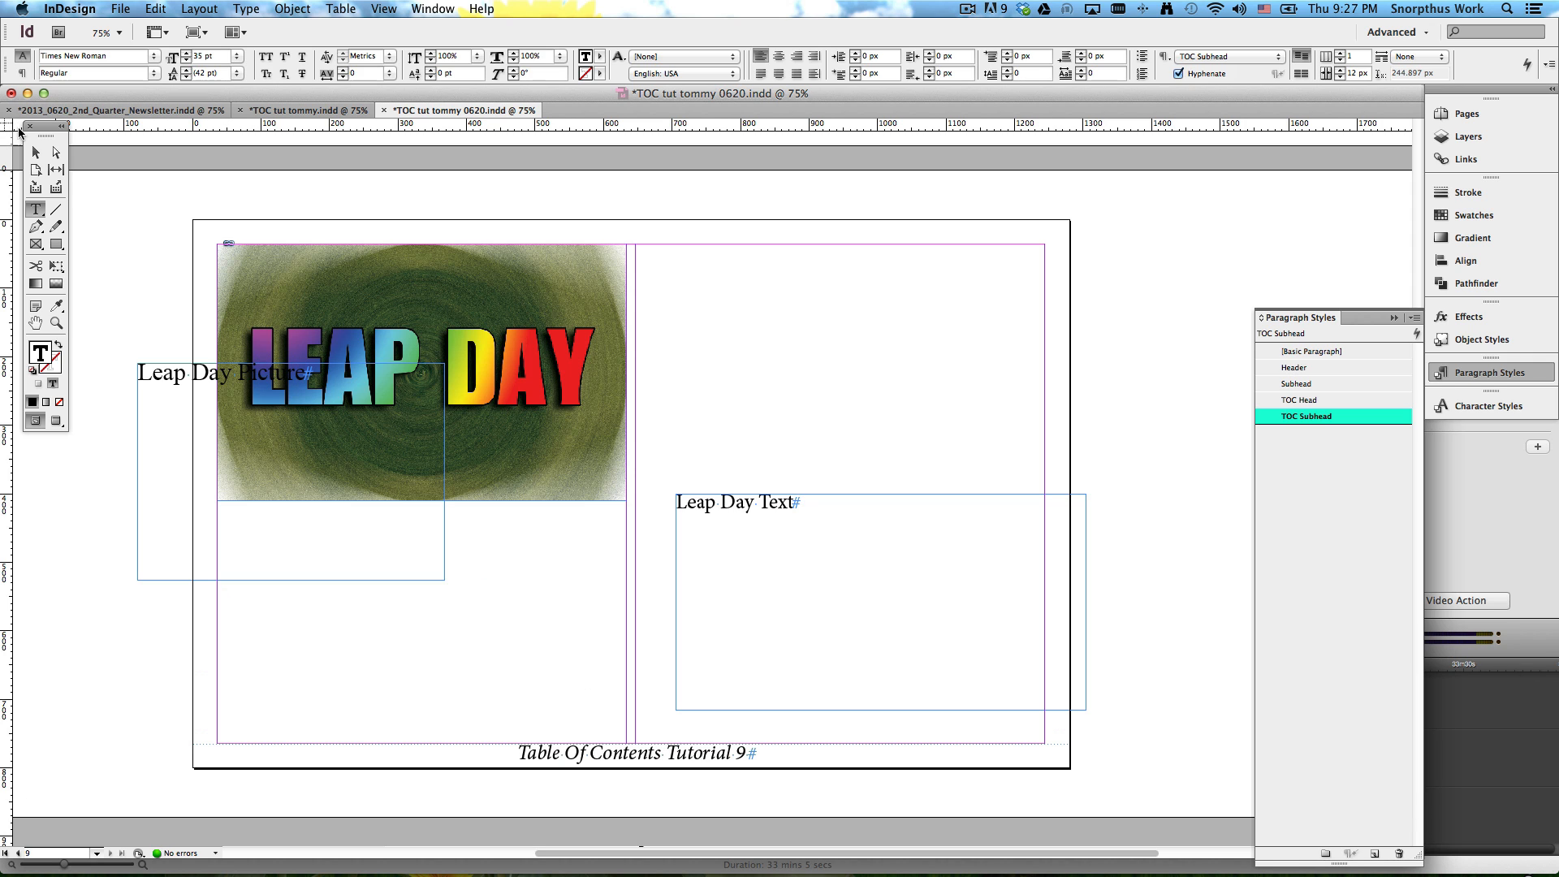
click(35, 152)
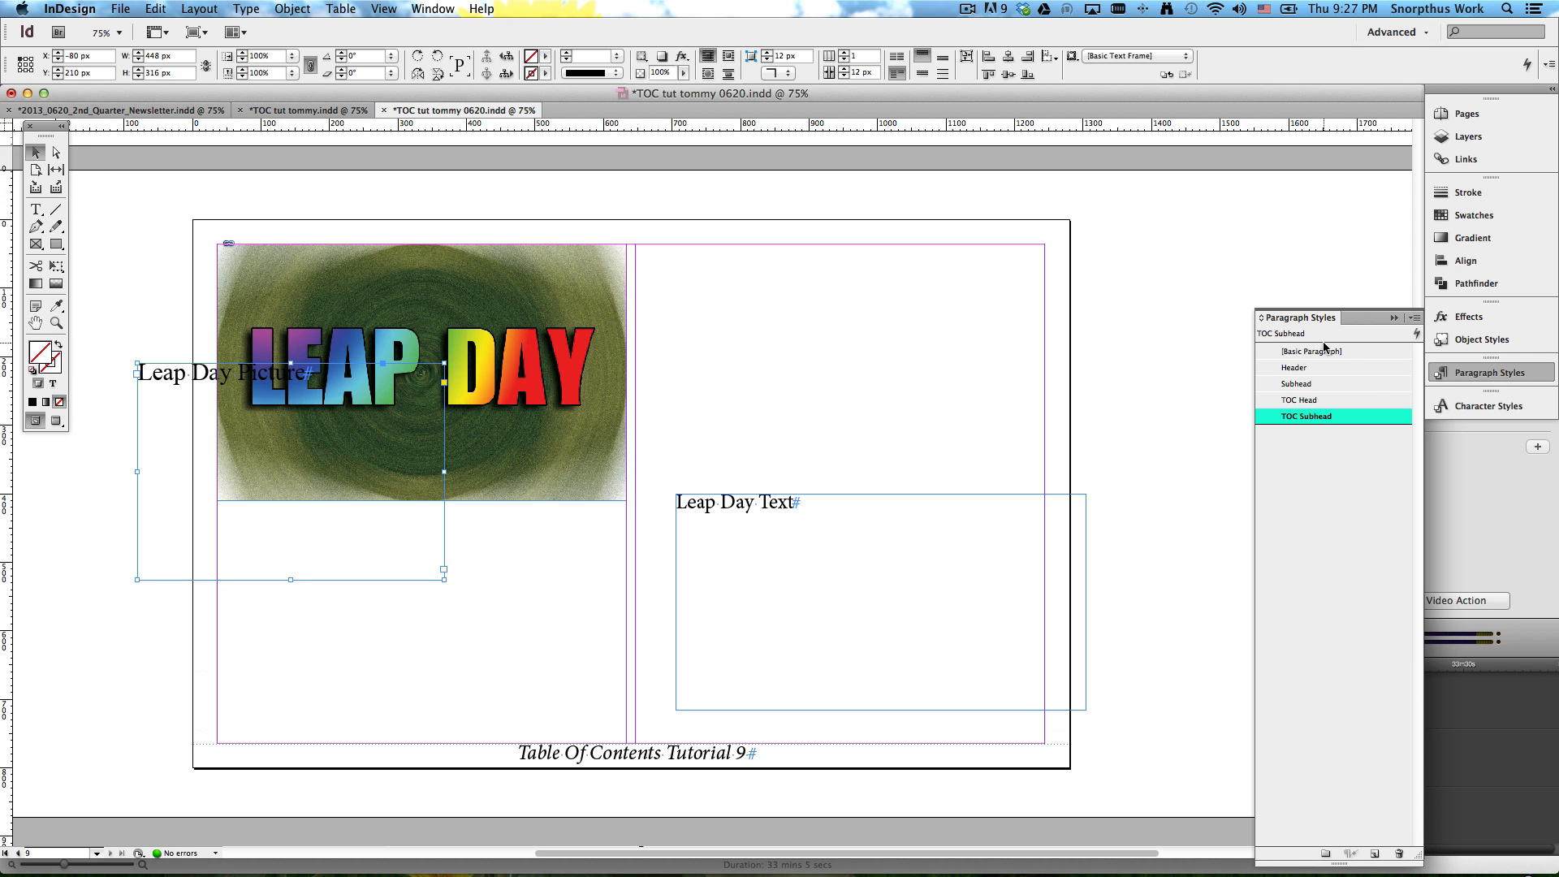
click(316, 543)
click(1299, 384)
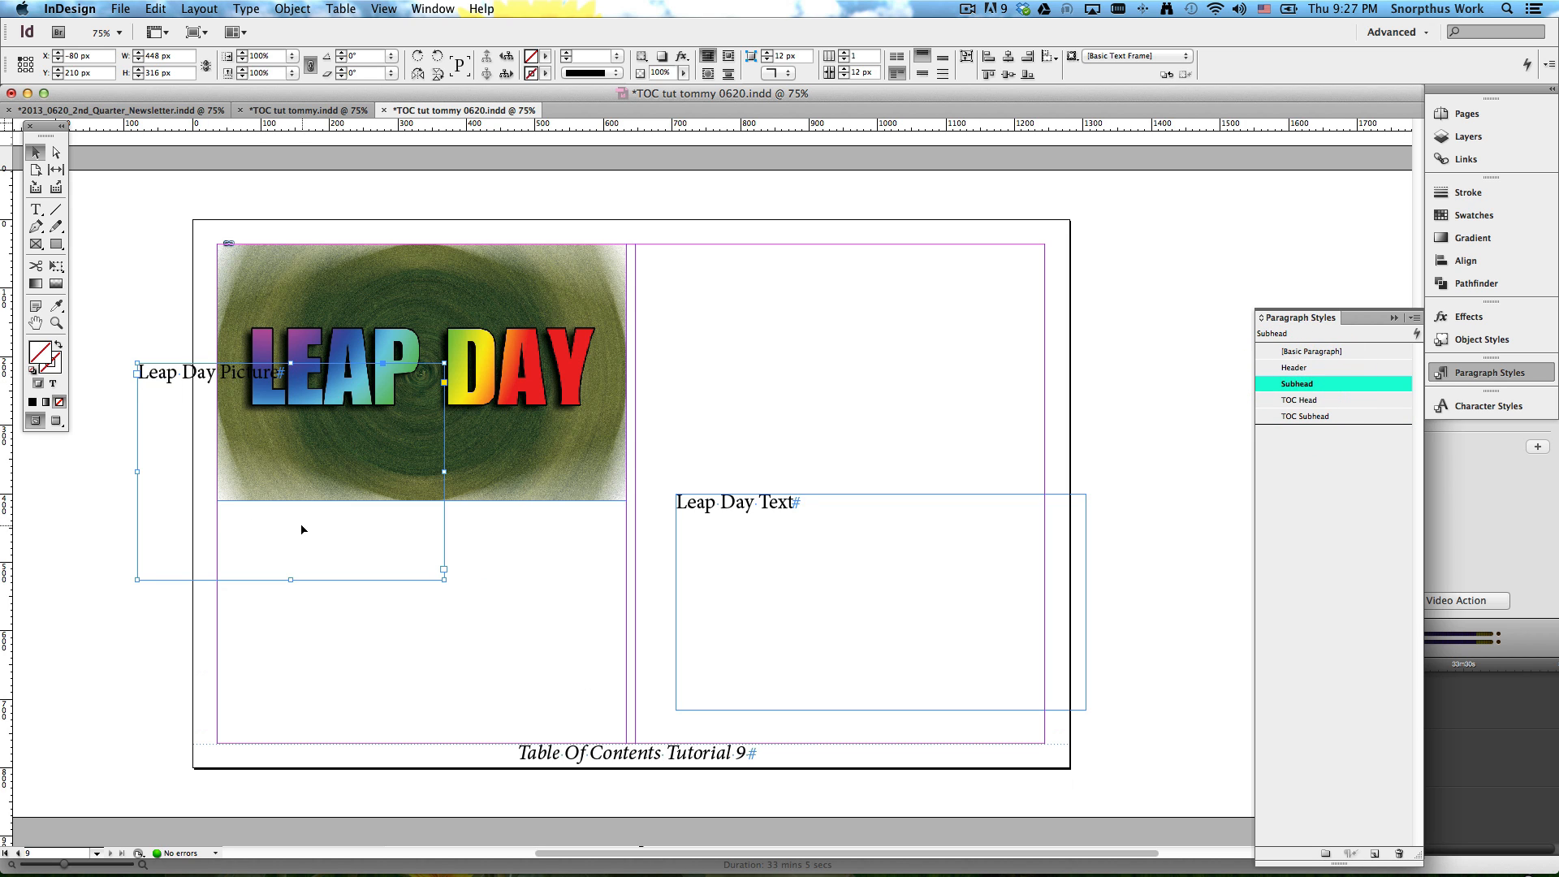
Step: Position the Leap Day Picture text frame over the picture and place it behind leap day.psd in the stacking order
drag(302, 529, 459, 467)
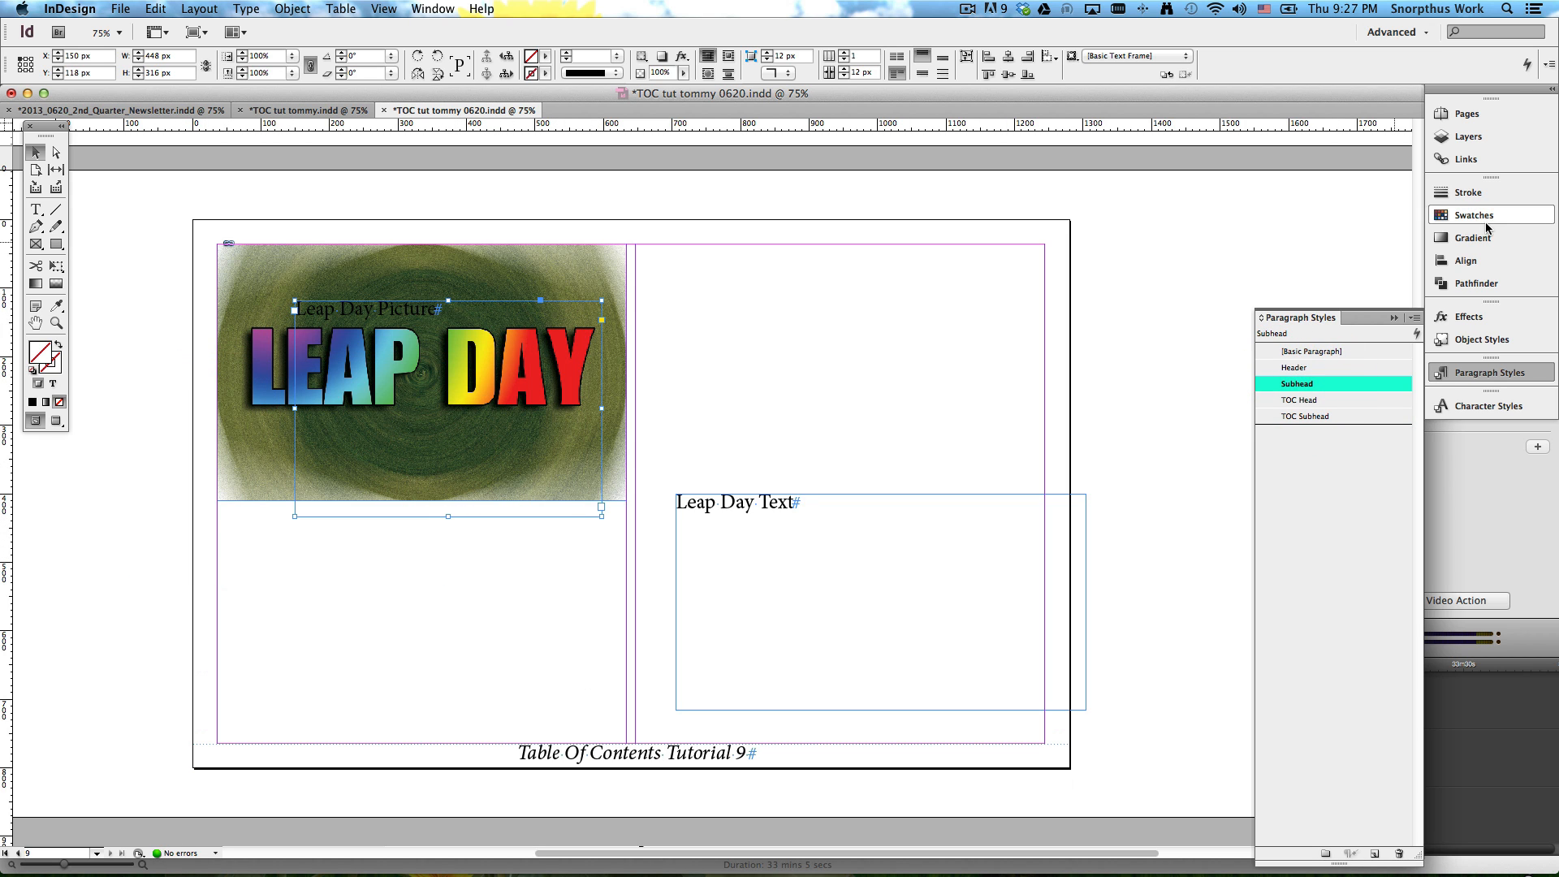
click(1490, 136)
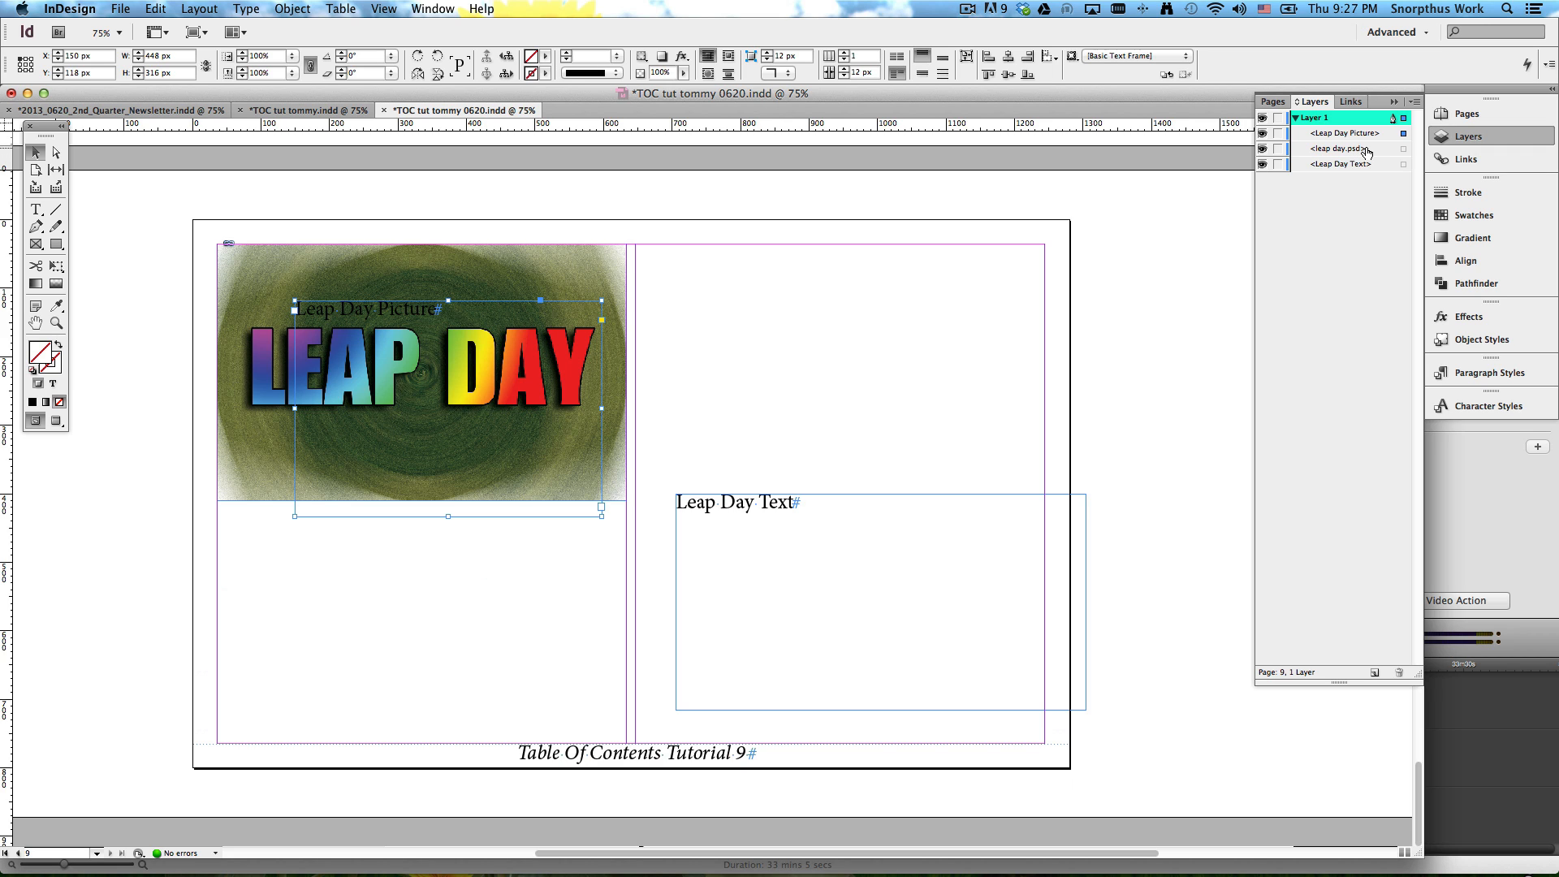
drag(1363, 138, 1348, 156)
Step: Move the Leap Day Text frame back below the picture in the first column at about Y 434 px, and save the document
drag(711, 543, 298, 567)
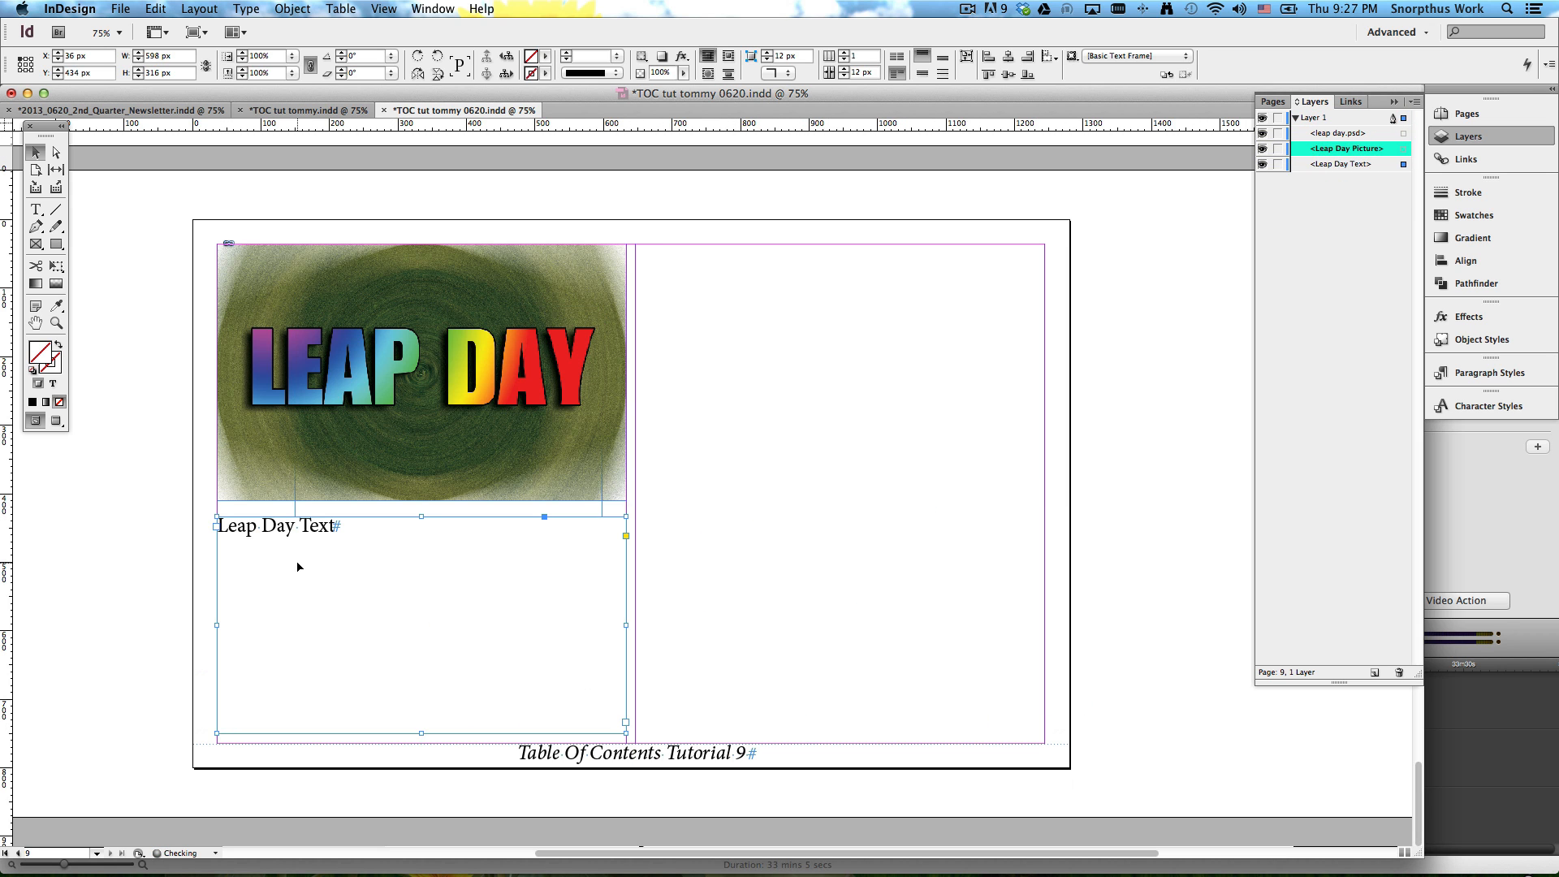
key(super+s)
Step: Update the table of contents on page 1 to include the Leap Day Picture entry
key(Home)
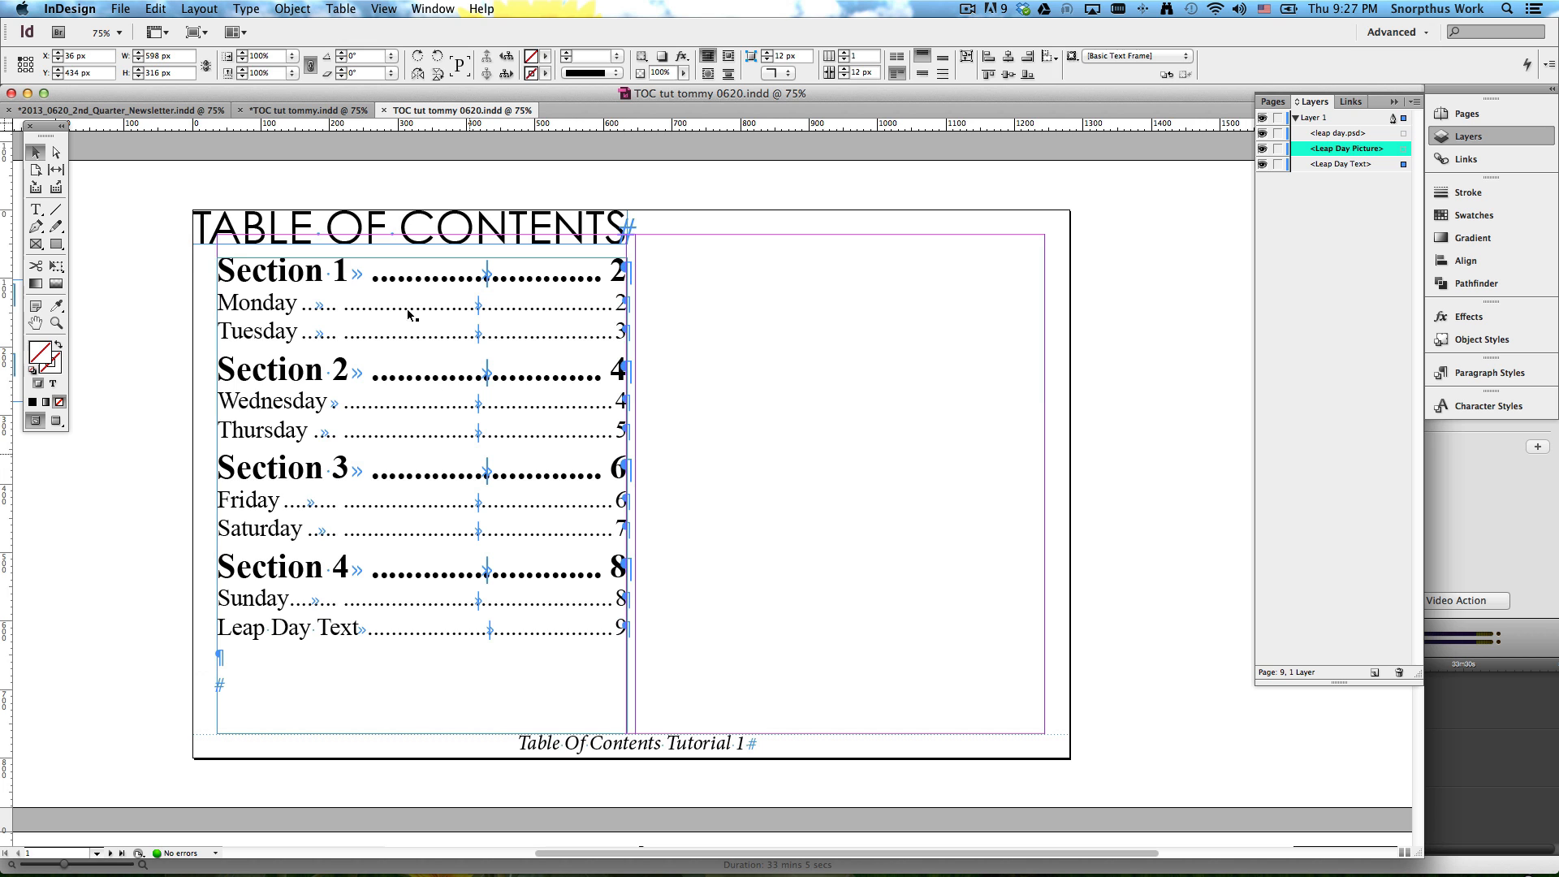
click(361, 227)
click(347, 295)
click(182, 9)
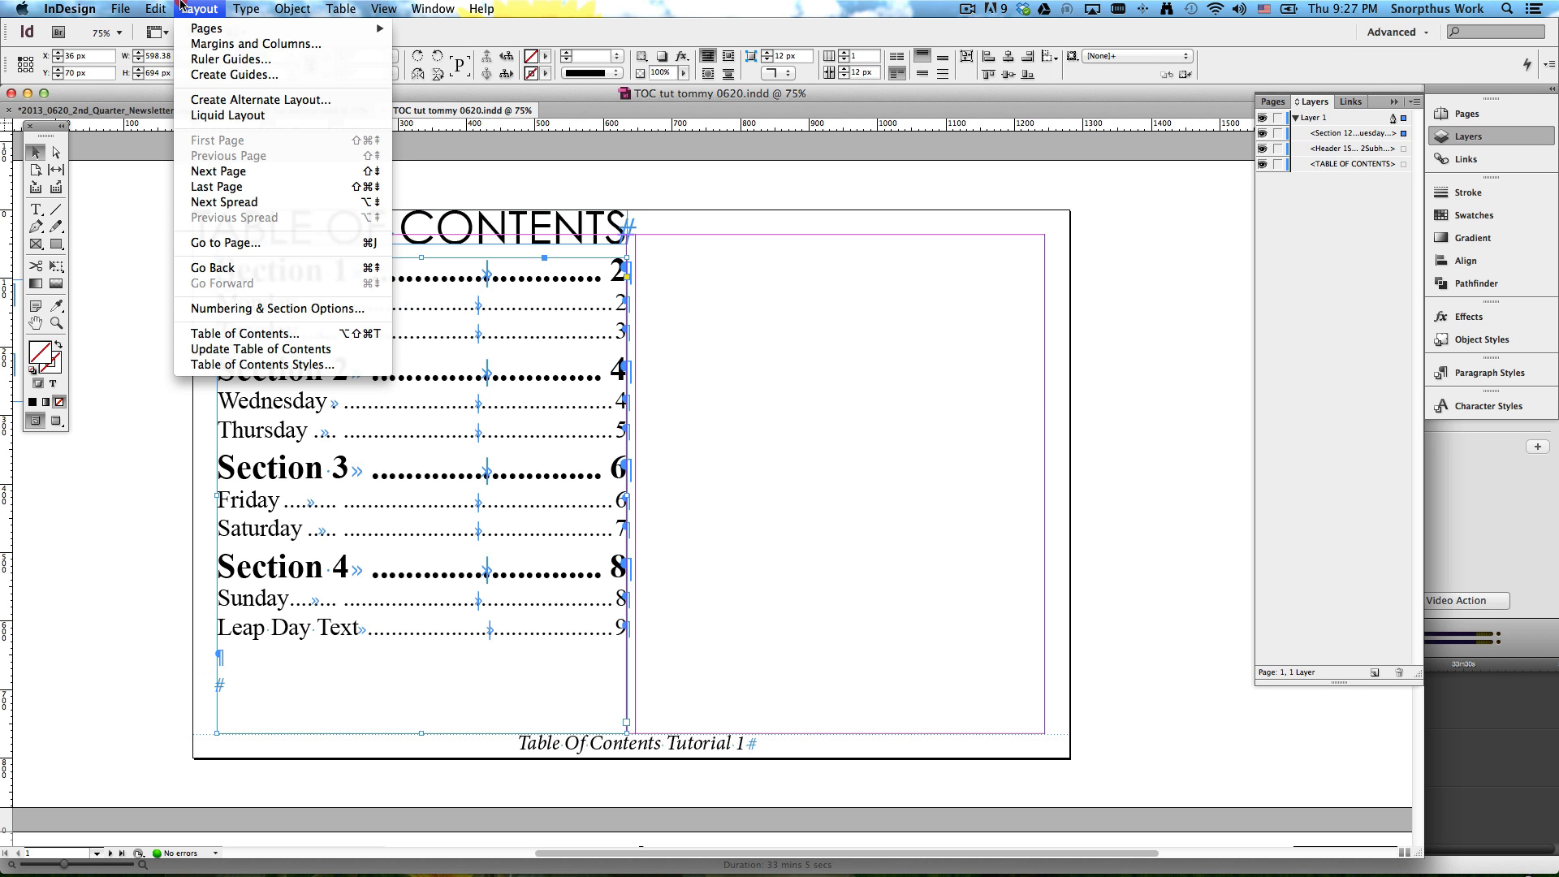
click(216, 351)
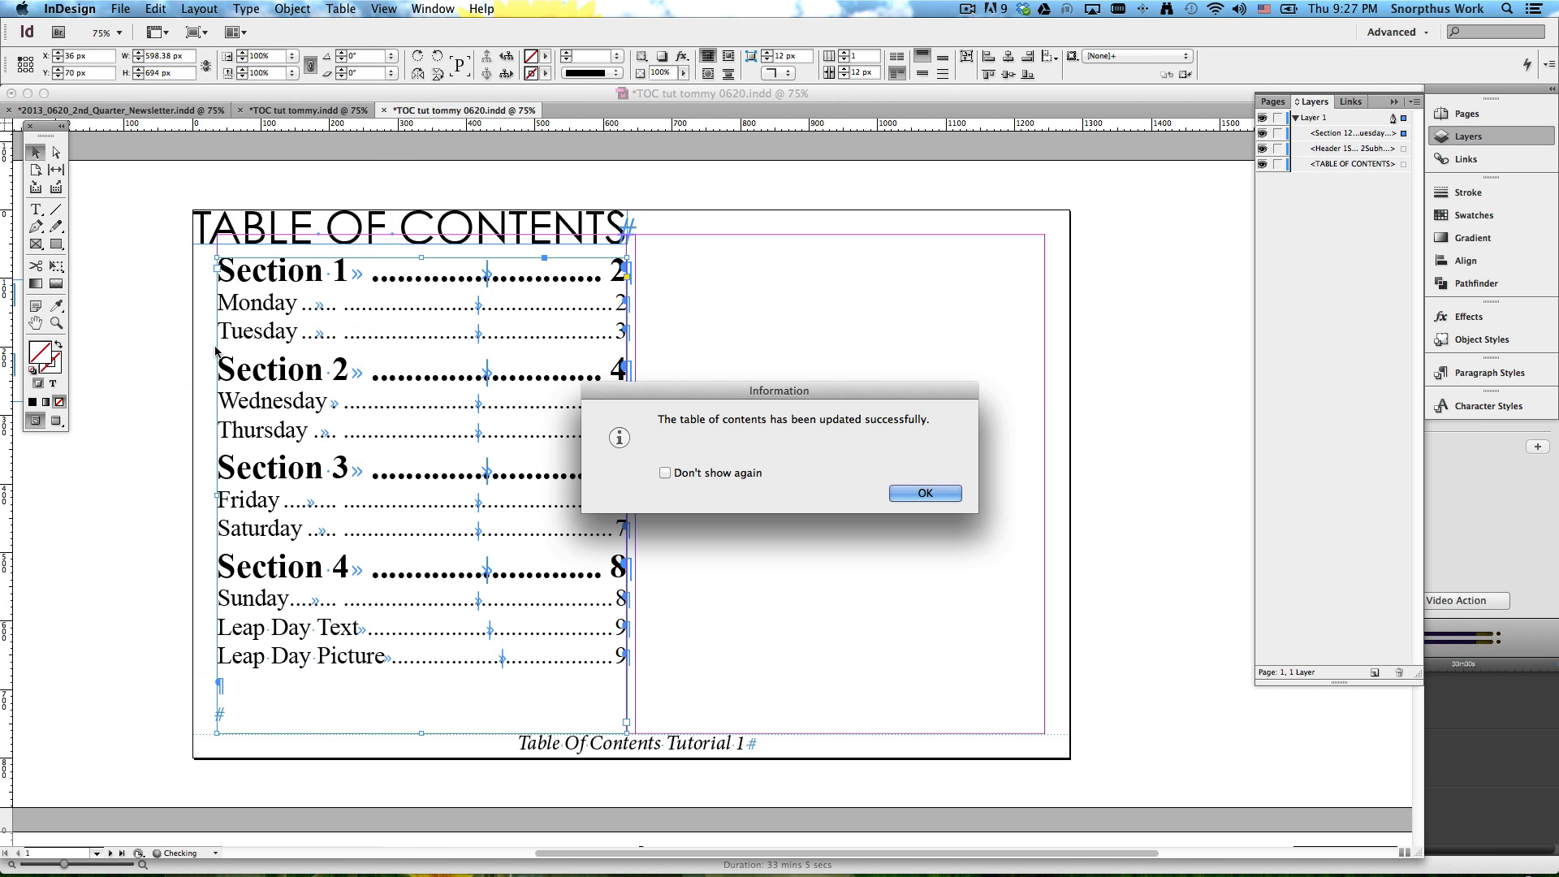
click(938, 497)
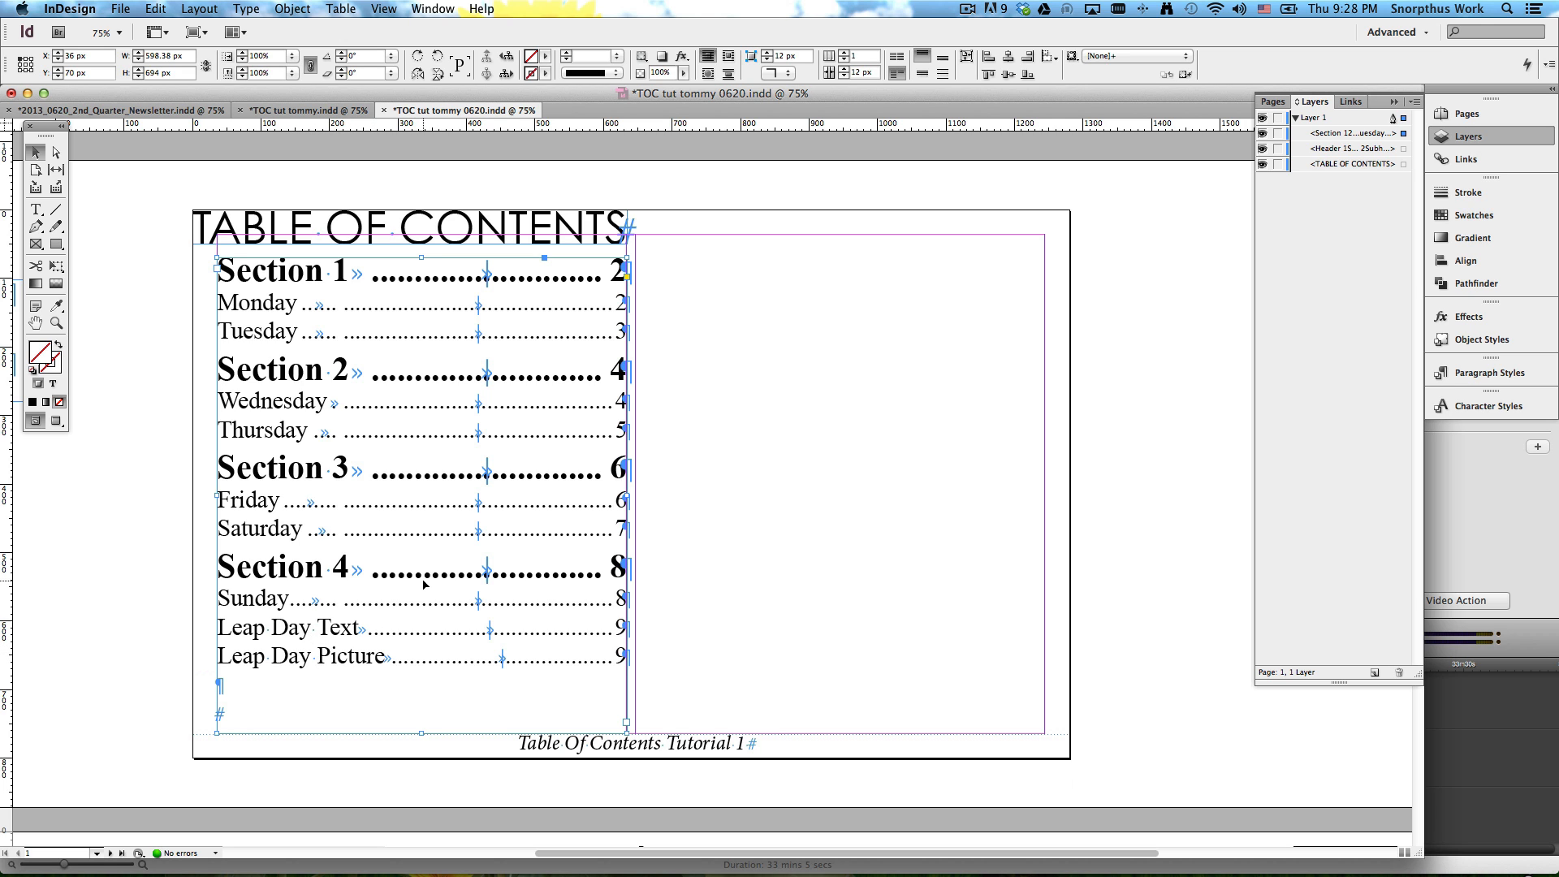
Step: On page 9, move the Leap Day Picture frame to about X 111, Y 74 px and the Leap Day Text frame to about X 734, Y 564 px
scroll(423, 580, down, 20)
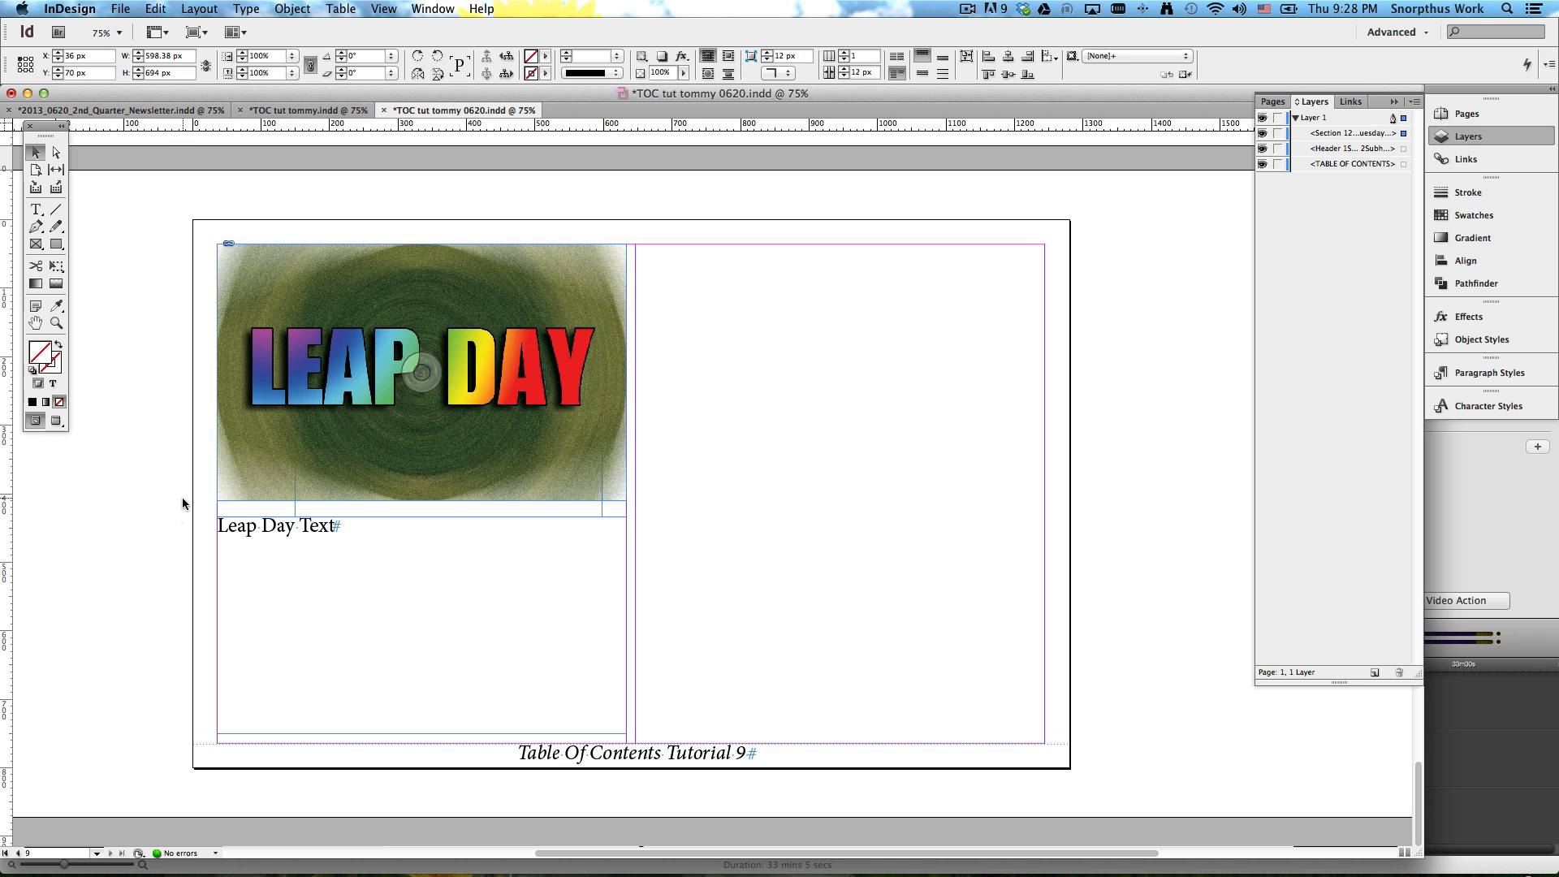
click(119, 523)
click(321, 547)
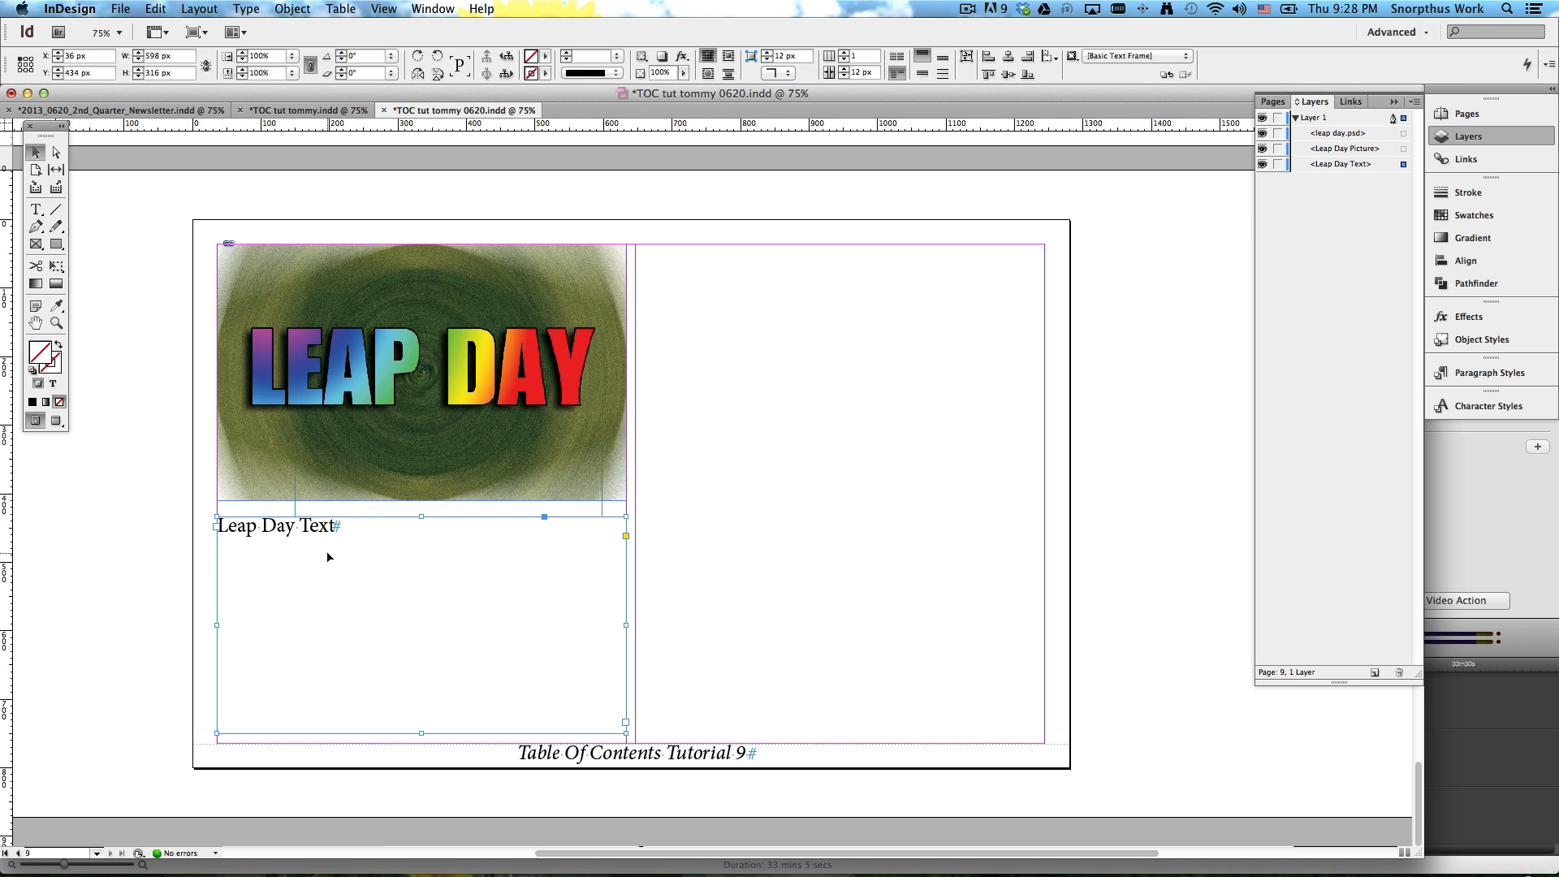
scroll(313, 553, left, 9)
scroll(379, 548, right, 15)
scroll(379, 548, left, 7)
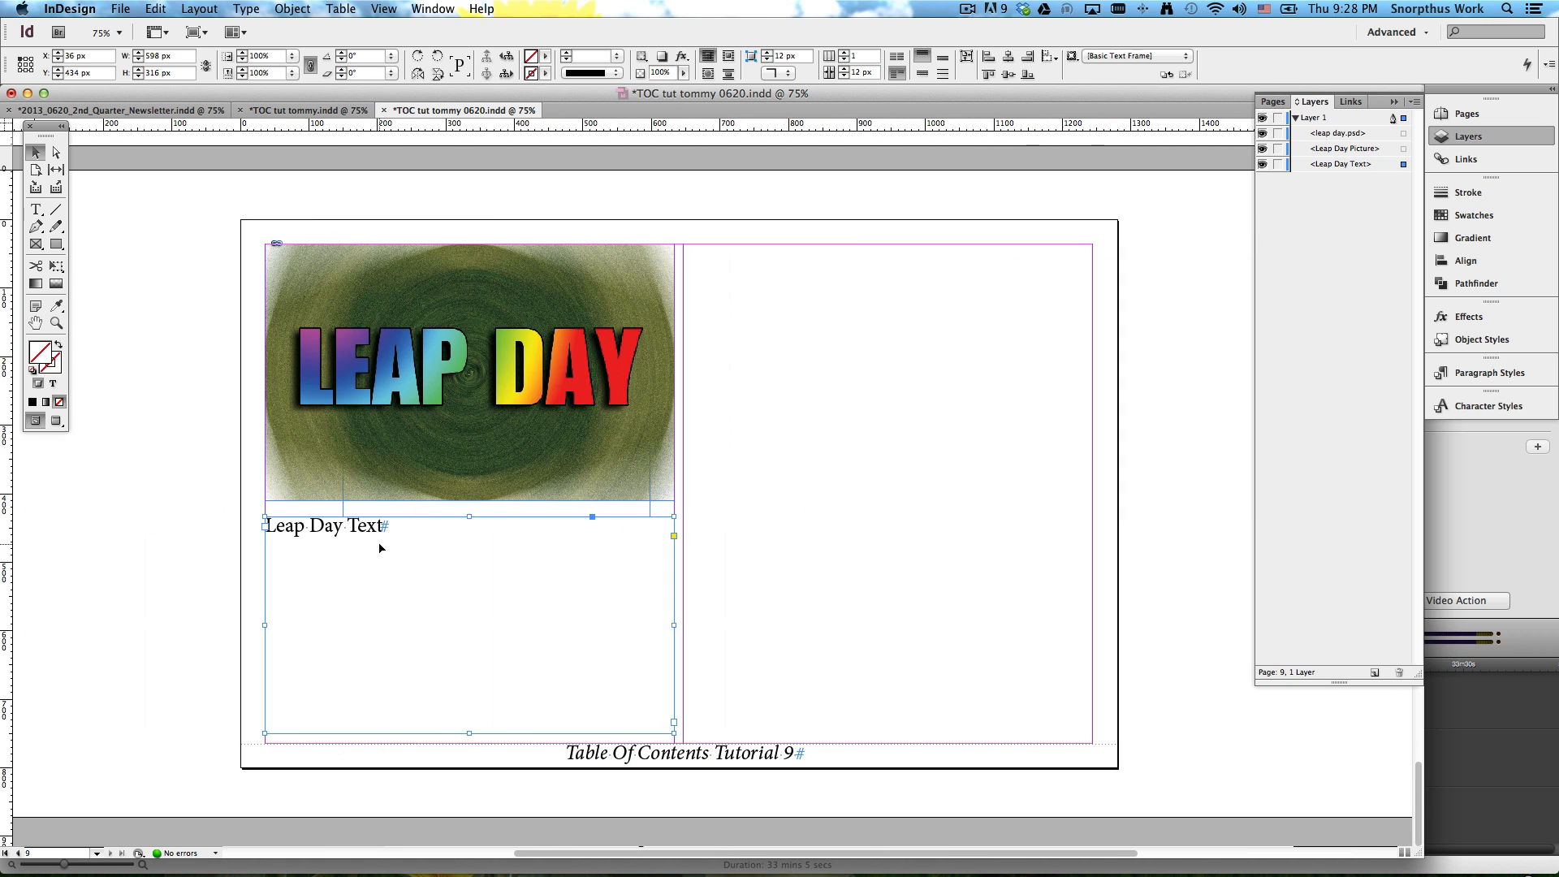
drag(380, 551, 936, 608)
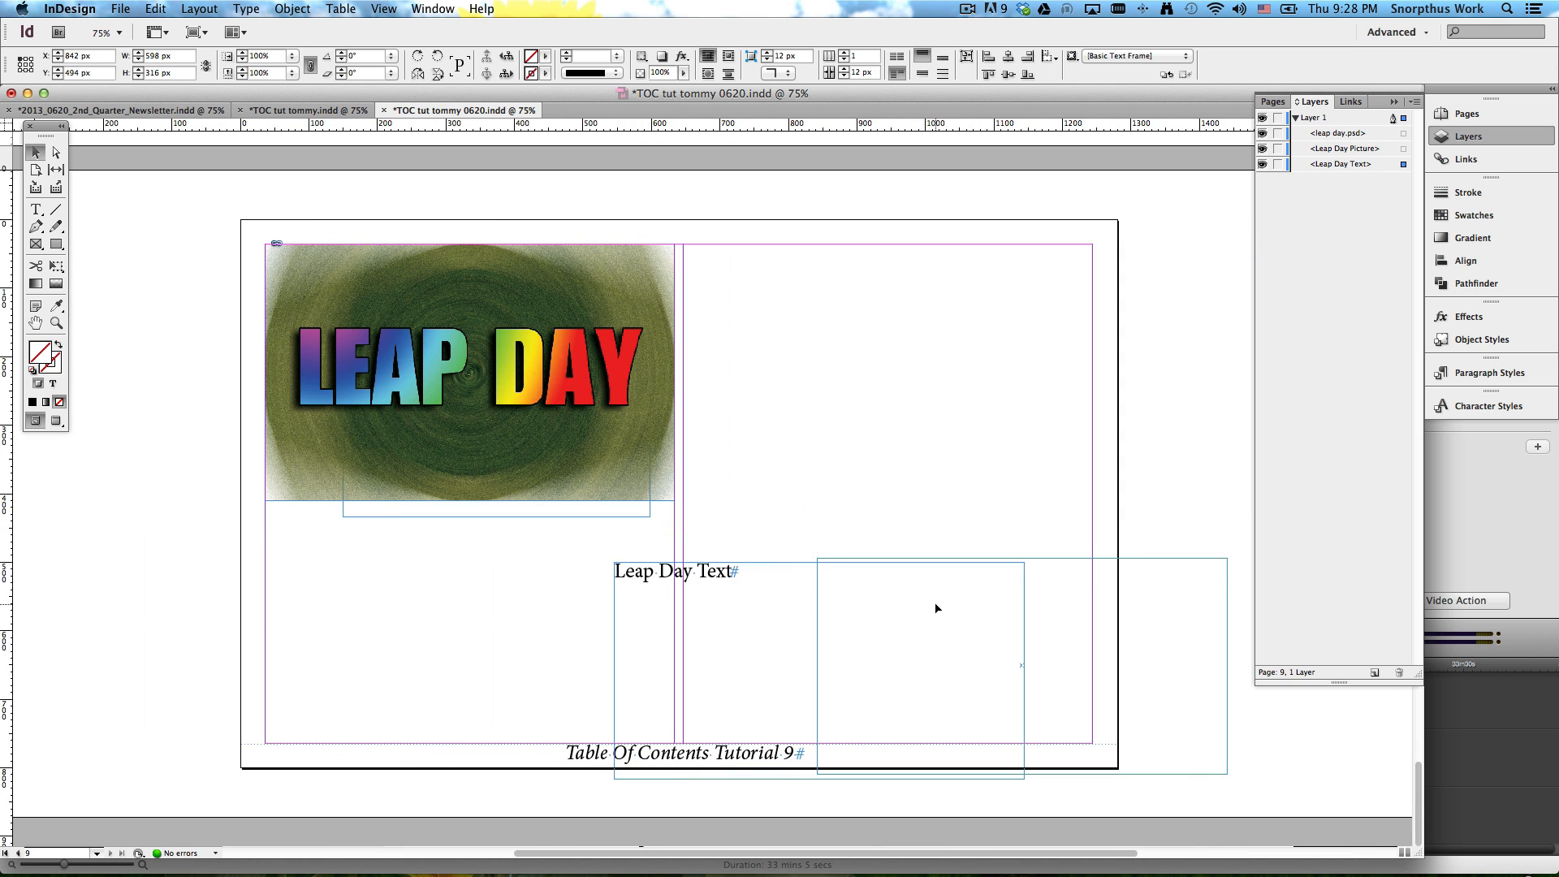
drag(549, 513, 526, 489)
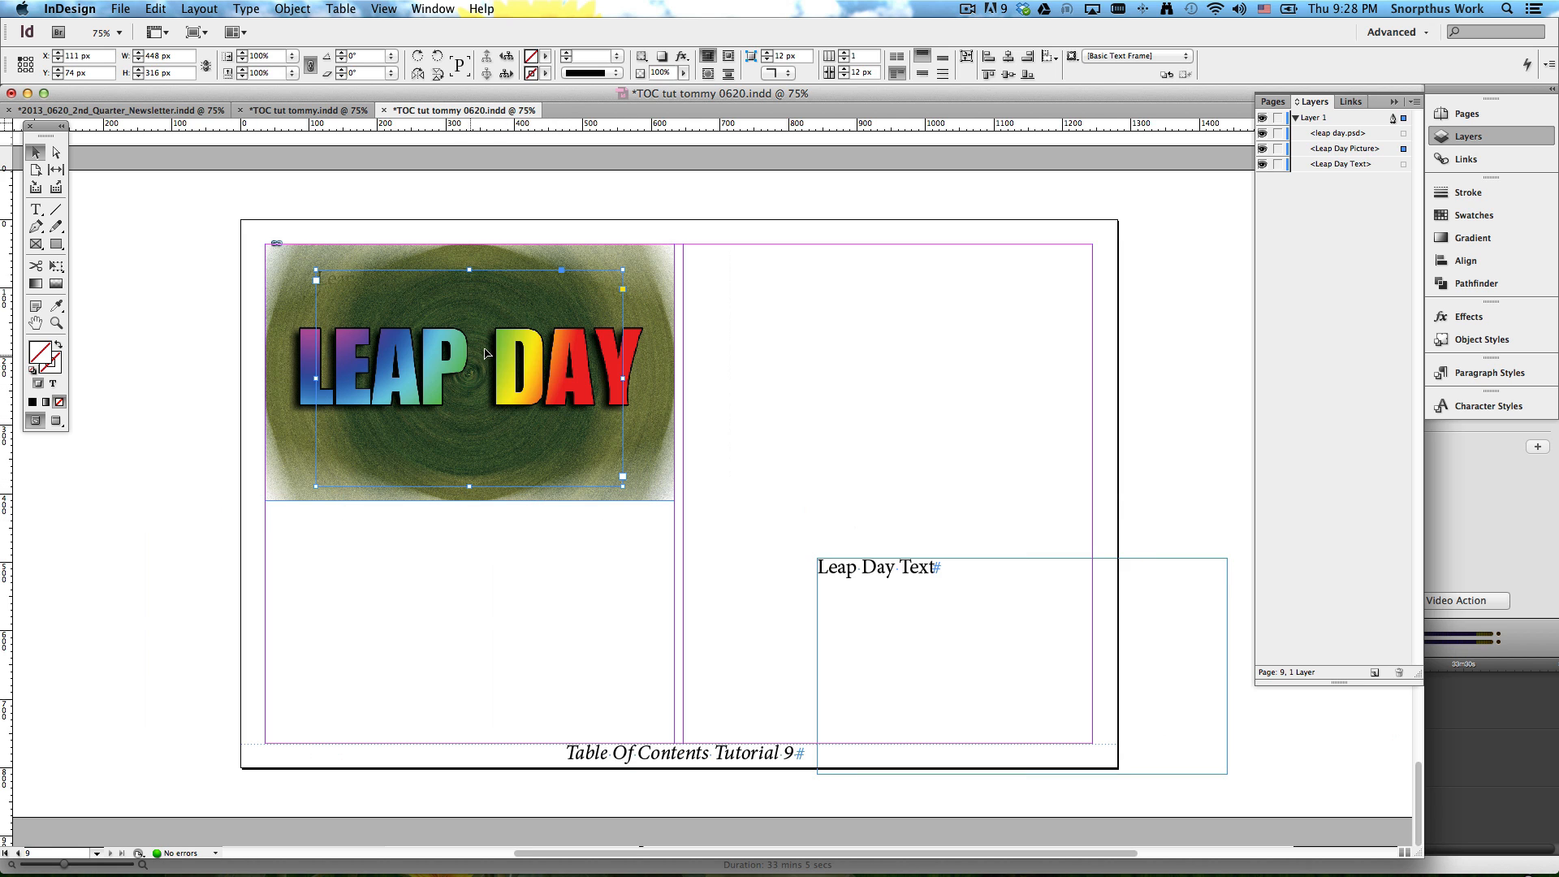
click(1350, 151)
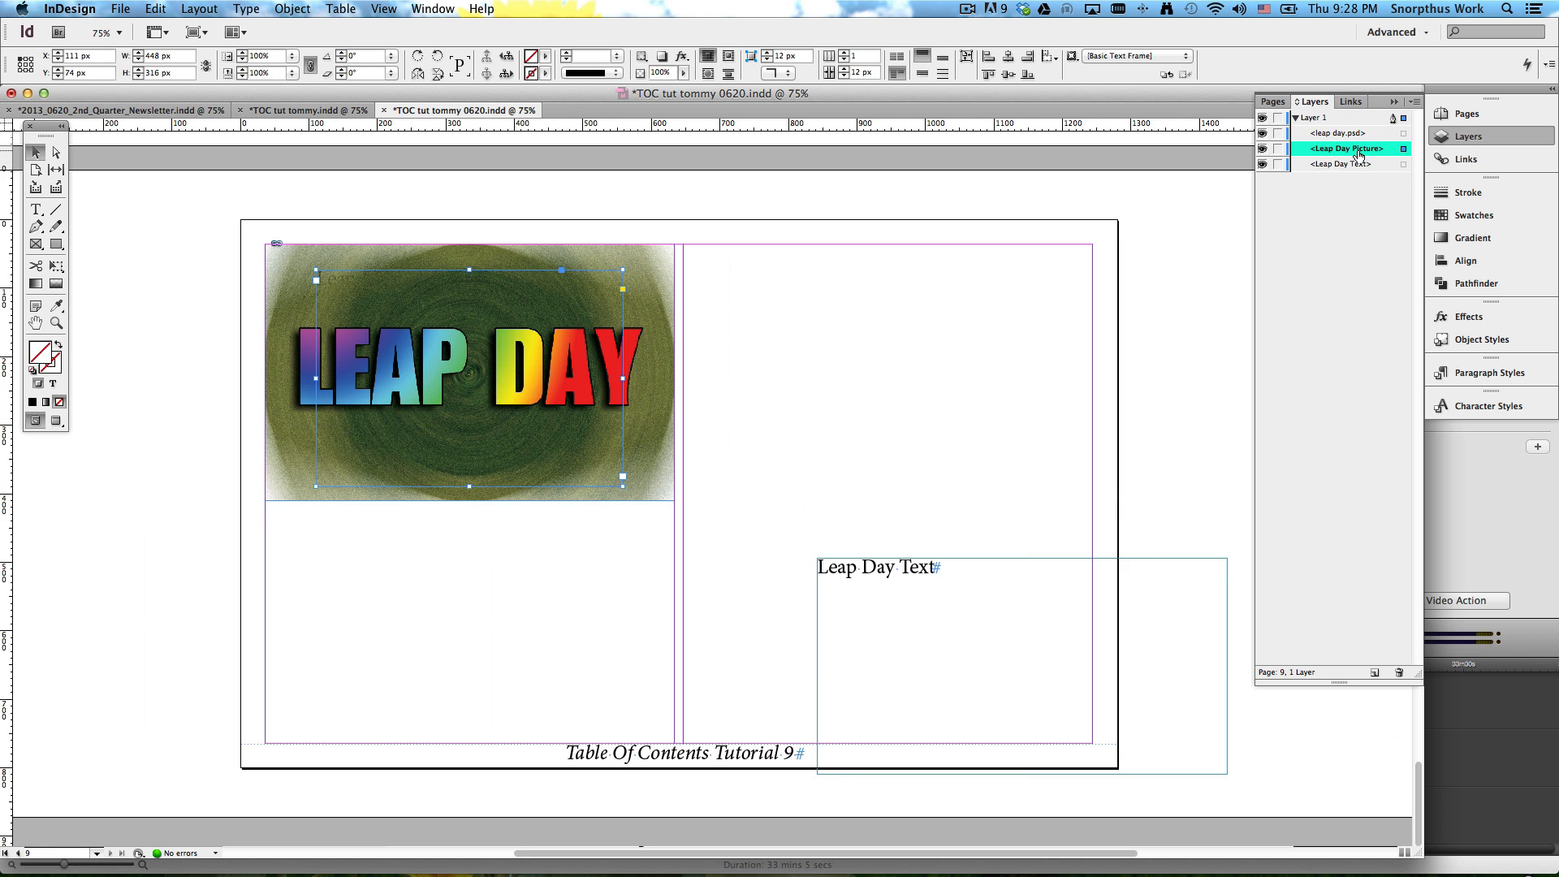
click(1166, 517)
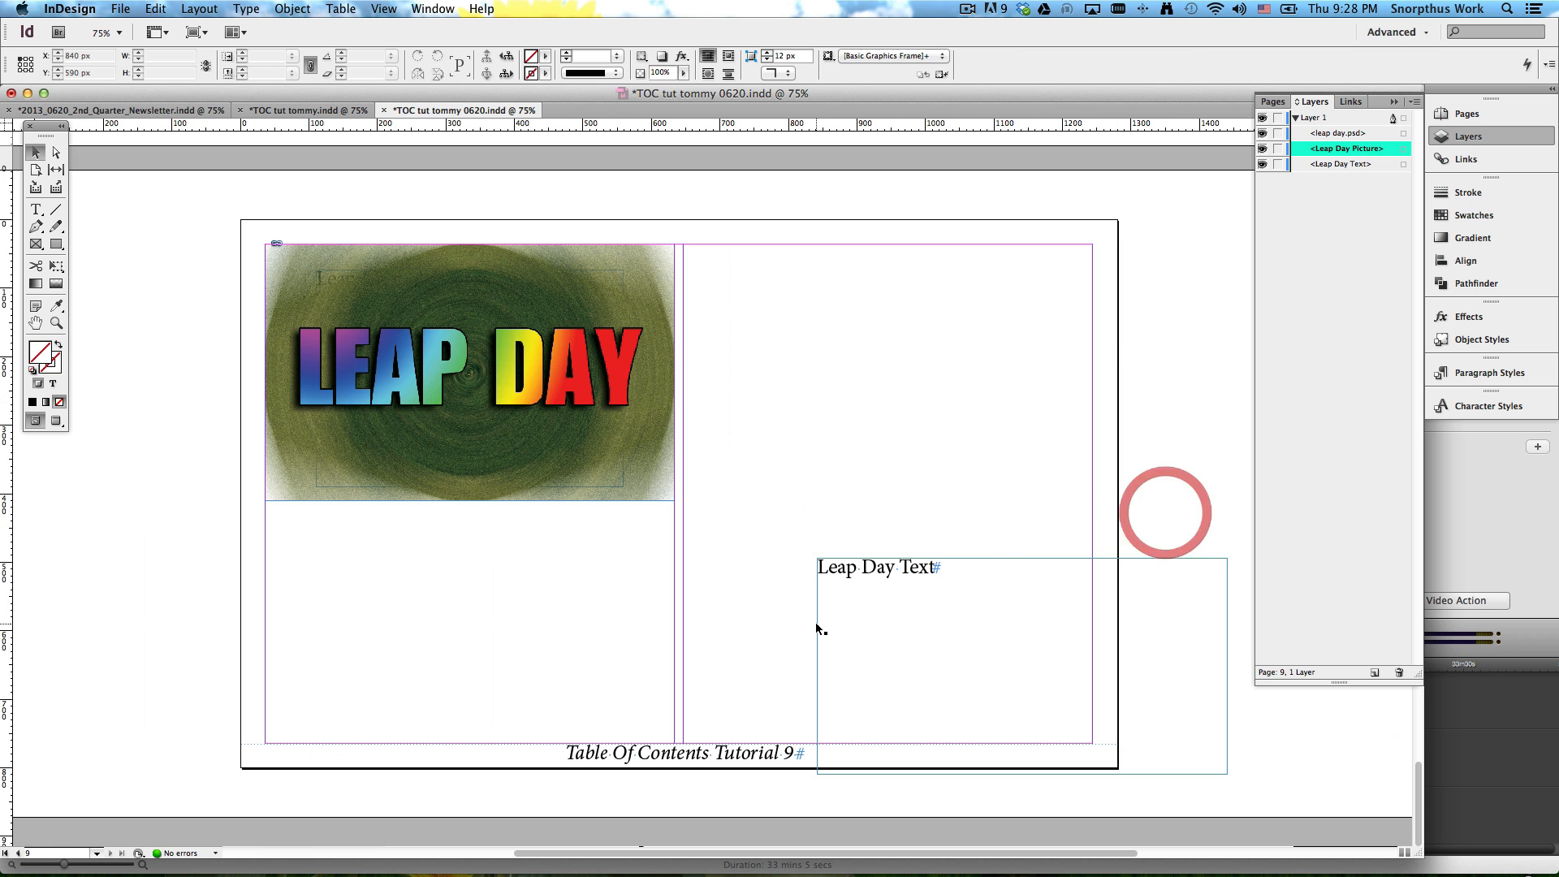
drag(864, 617, 801, 660)
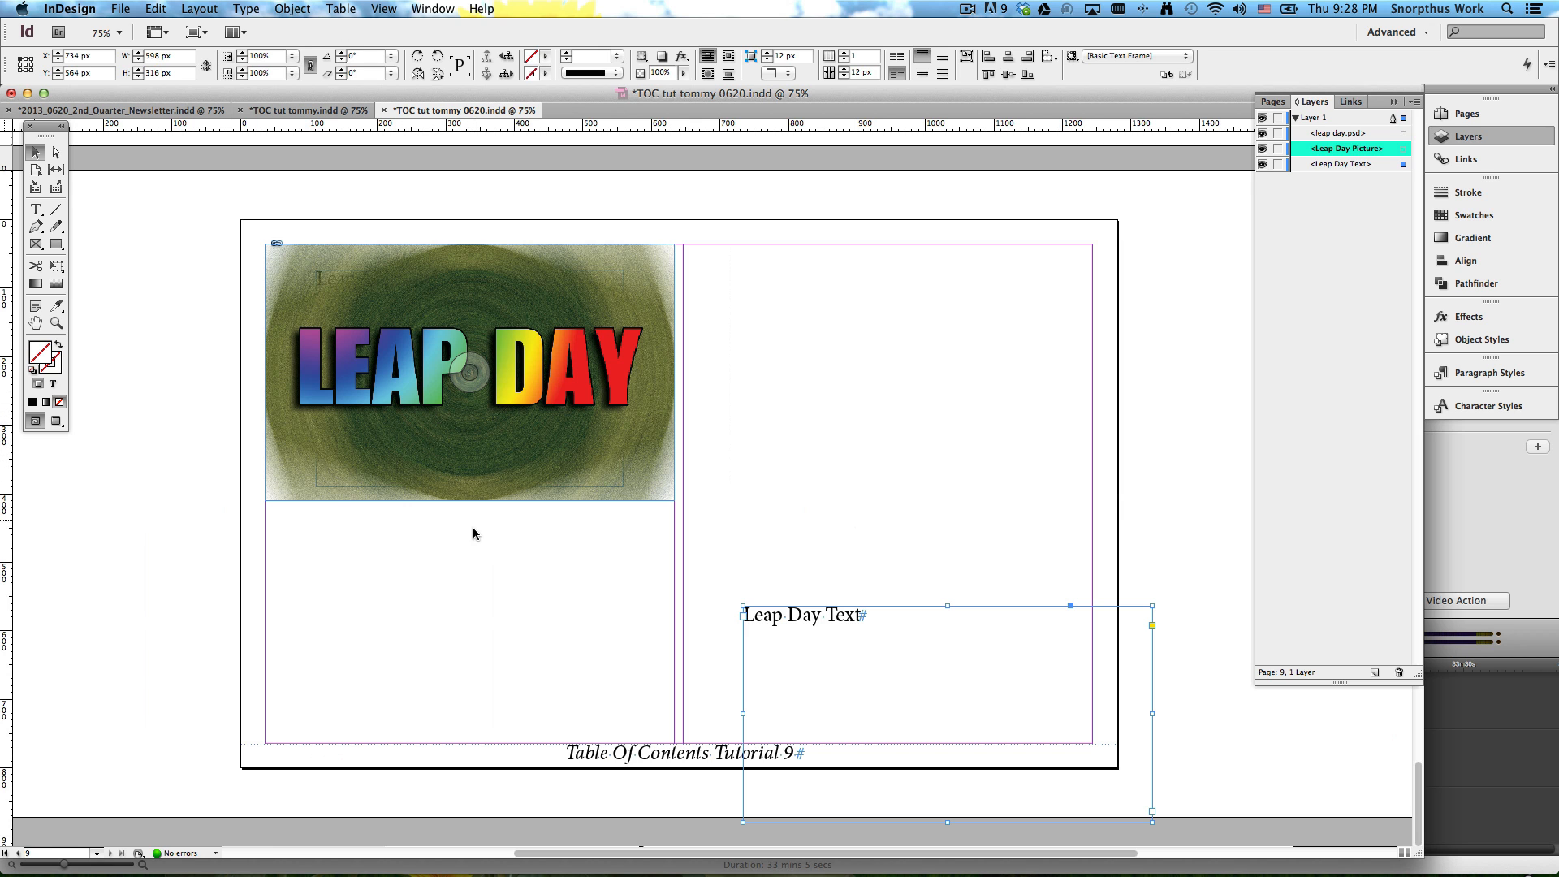
Step: Update the table of contents on page 1 to reflect the new positions of the two Leap Day frames
scroll(474, 533, up, 20)
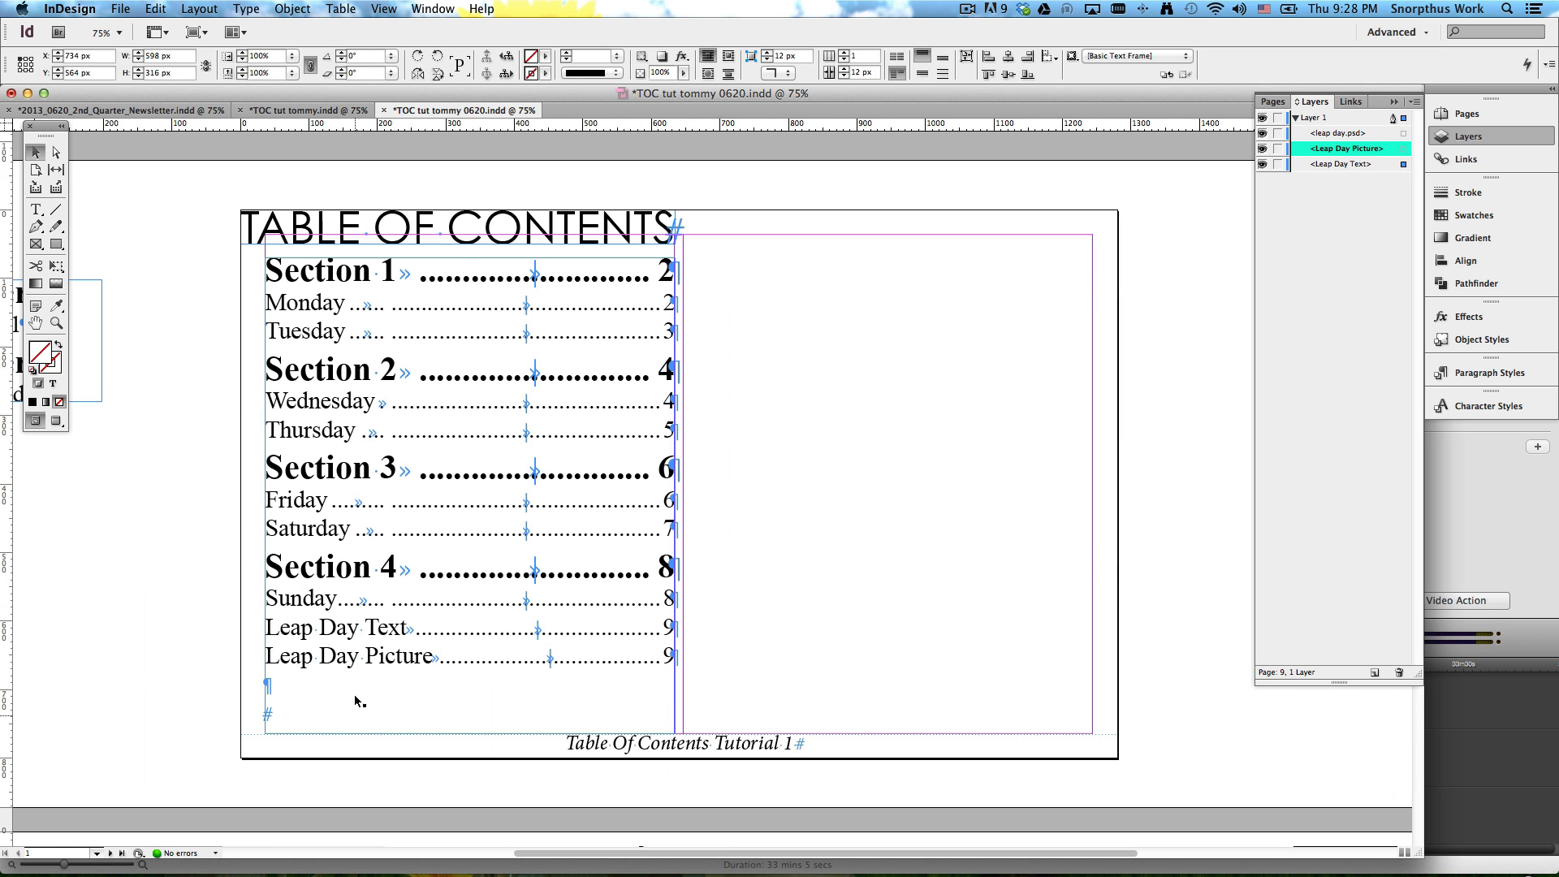
click(358, 583)
drag(199, 9, 195, 219)
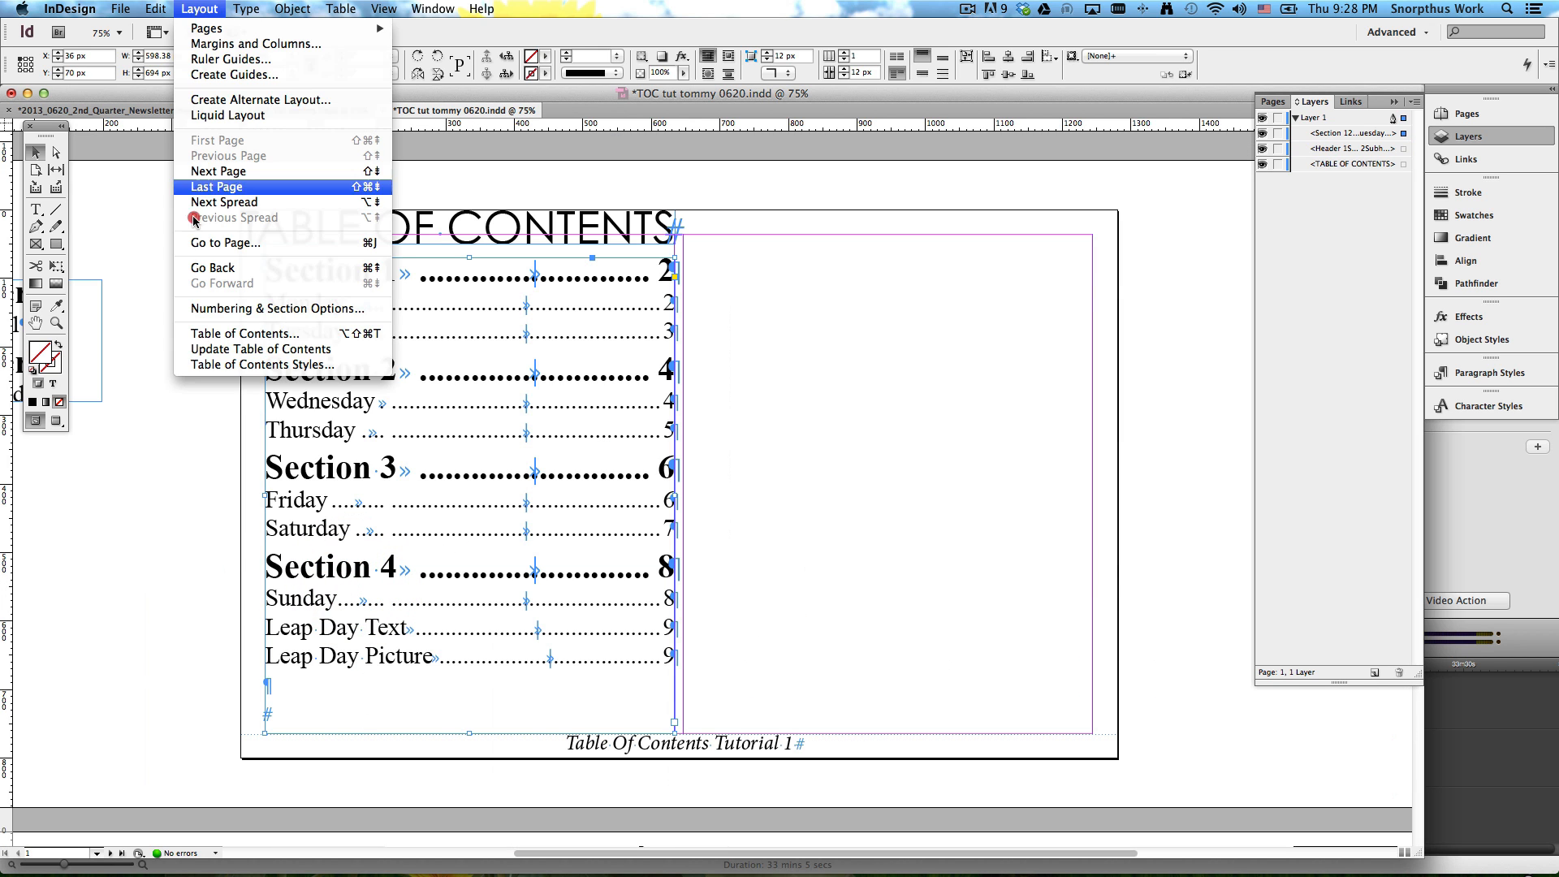
click(195, 350)
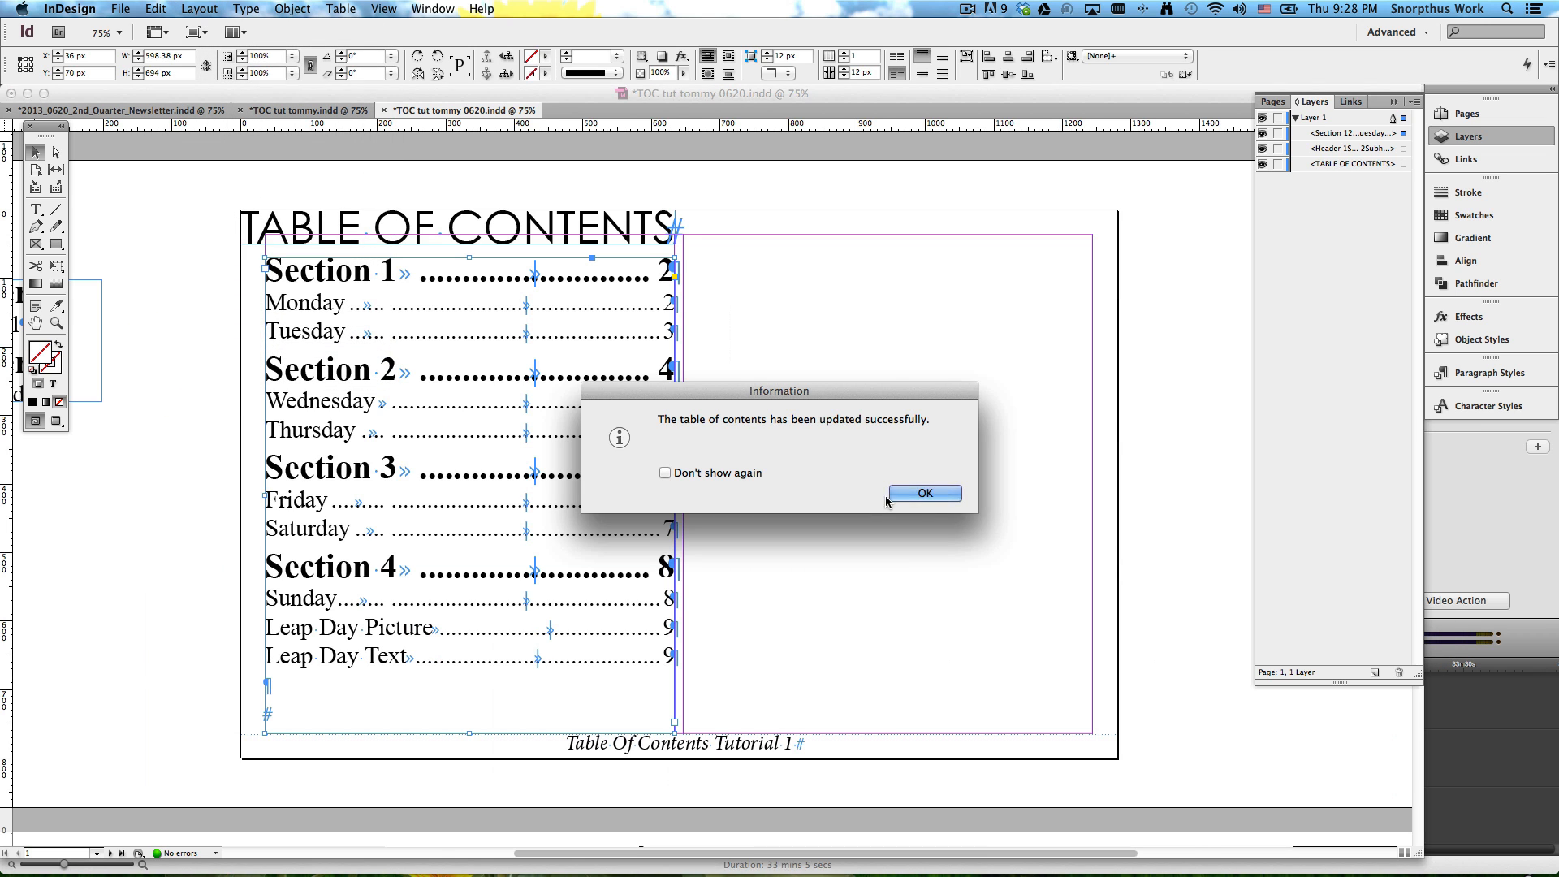
click(886, 499)
Step: Move the Leap Day Text frame back below the picture at about X 36, Y 430 px, and update the table of contents again
scroll(409, 625, down, 20)
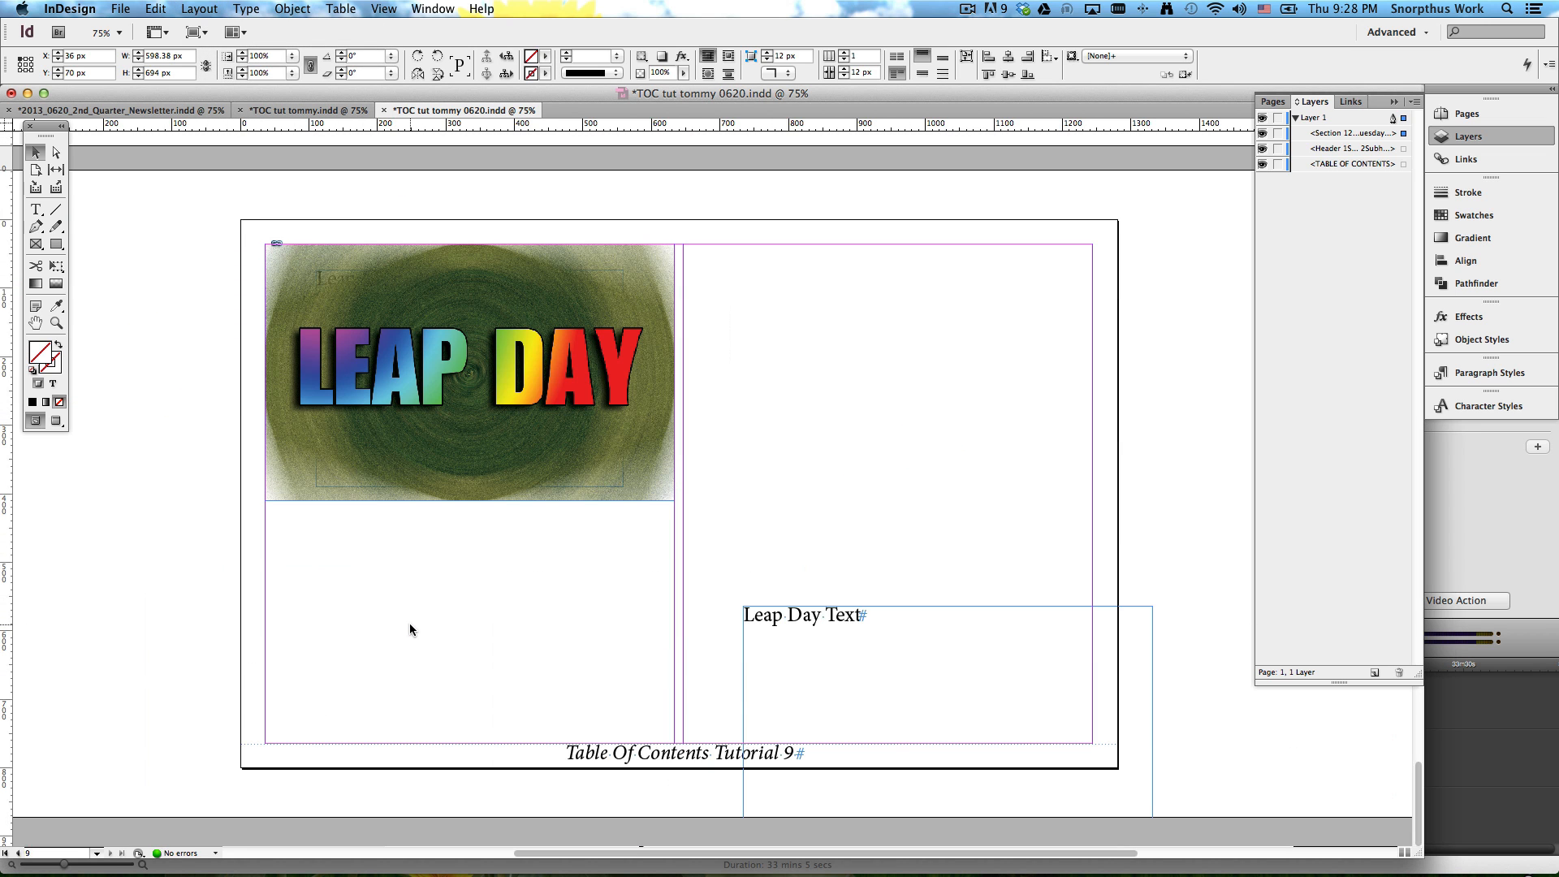
drag(881, 624, 403, 532)
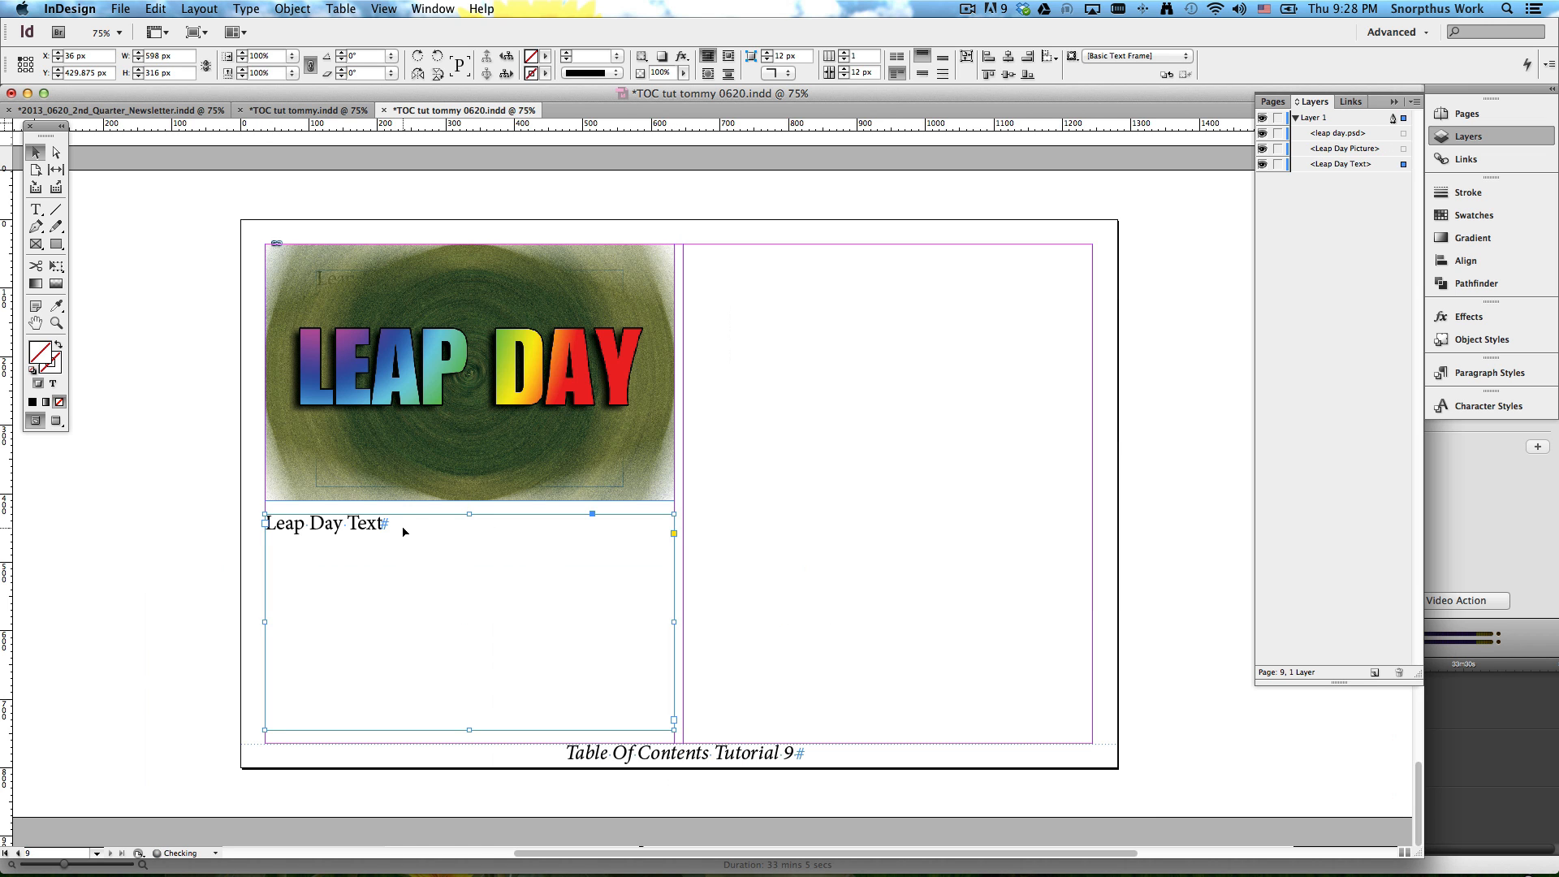
scroll(401, 367, up, 20)
click(381, 359)
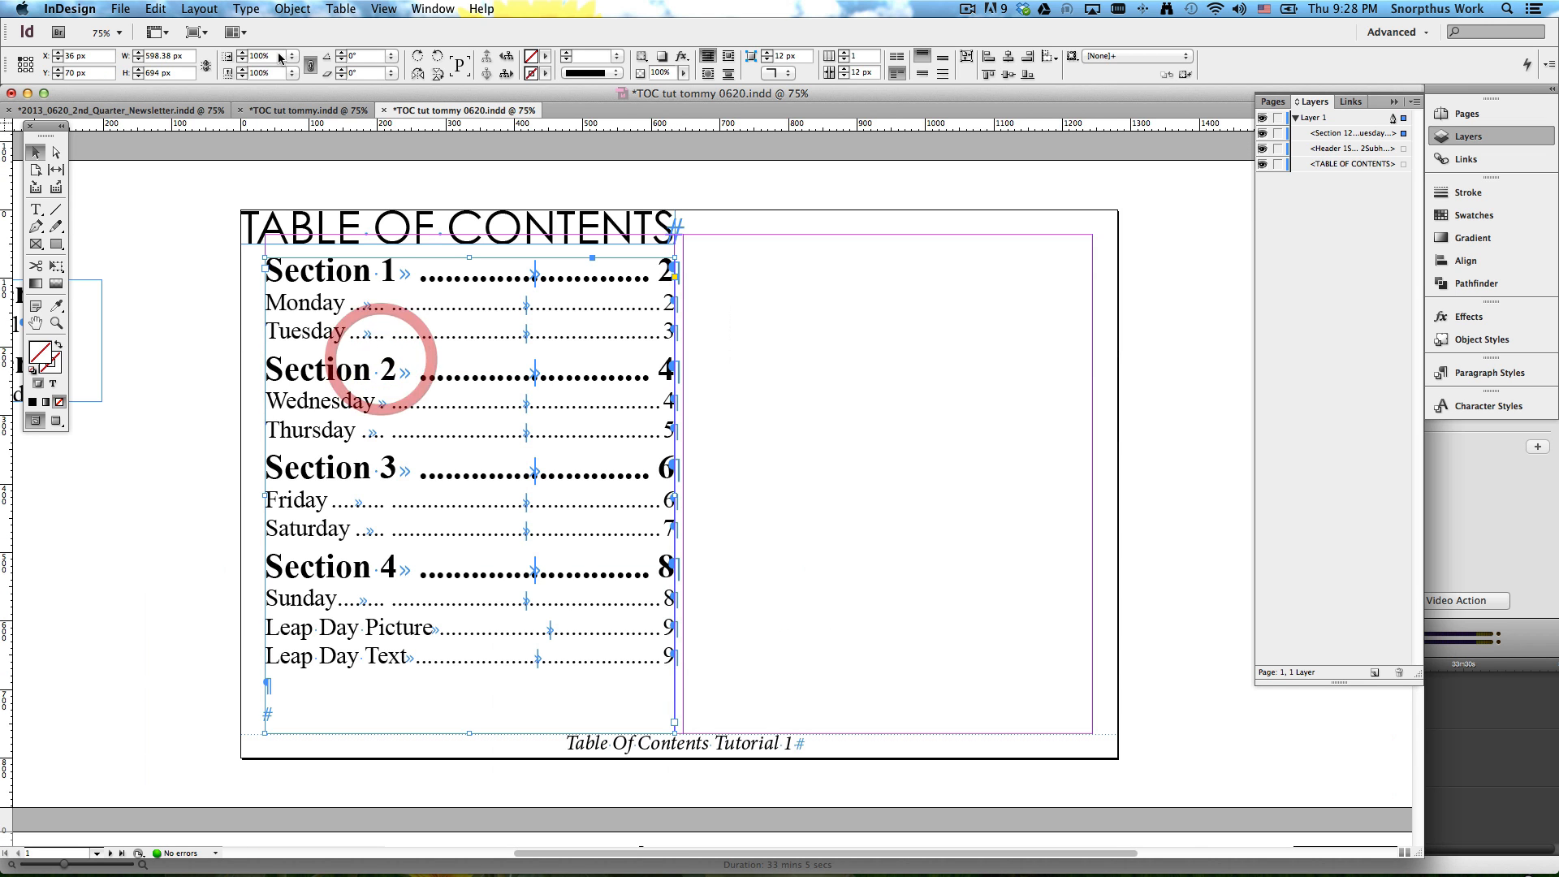
click(200, 9)
click(204, 348)
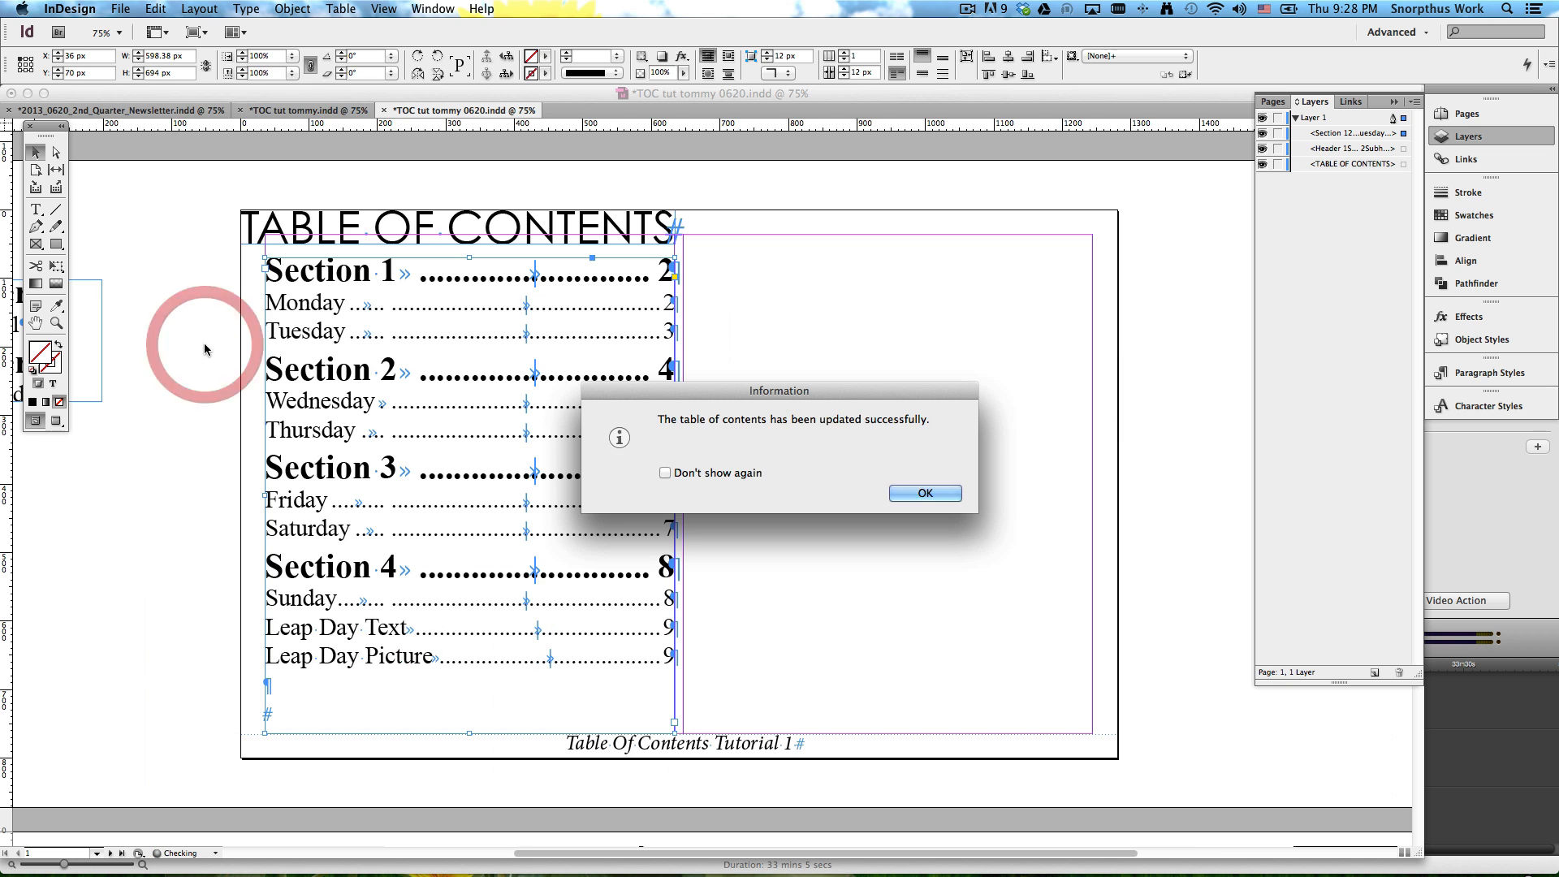
click(913, 493)
Step: On page 9, move the Leap Day Text frame away from the first column to about X 554, Y 456 px
scroll(913, 493, down, 20)
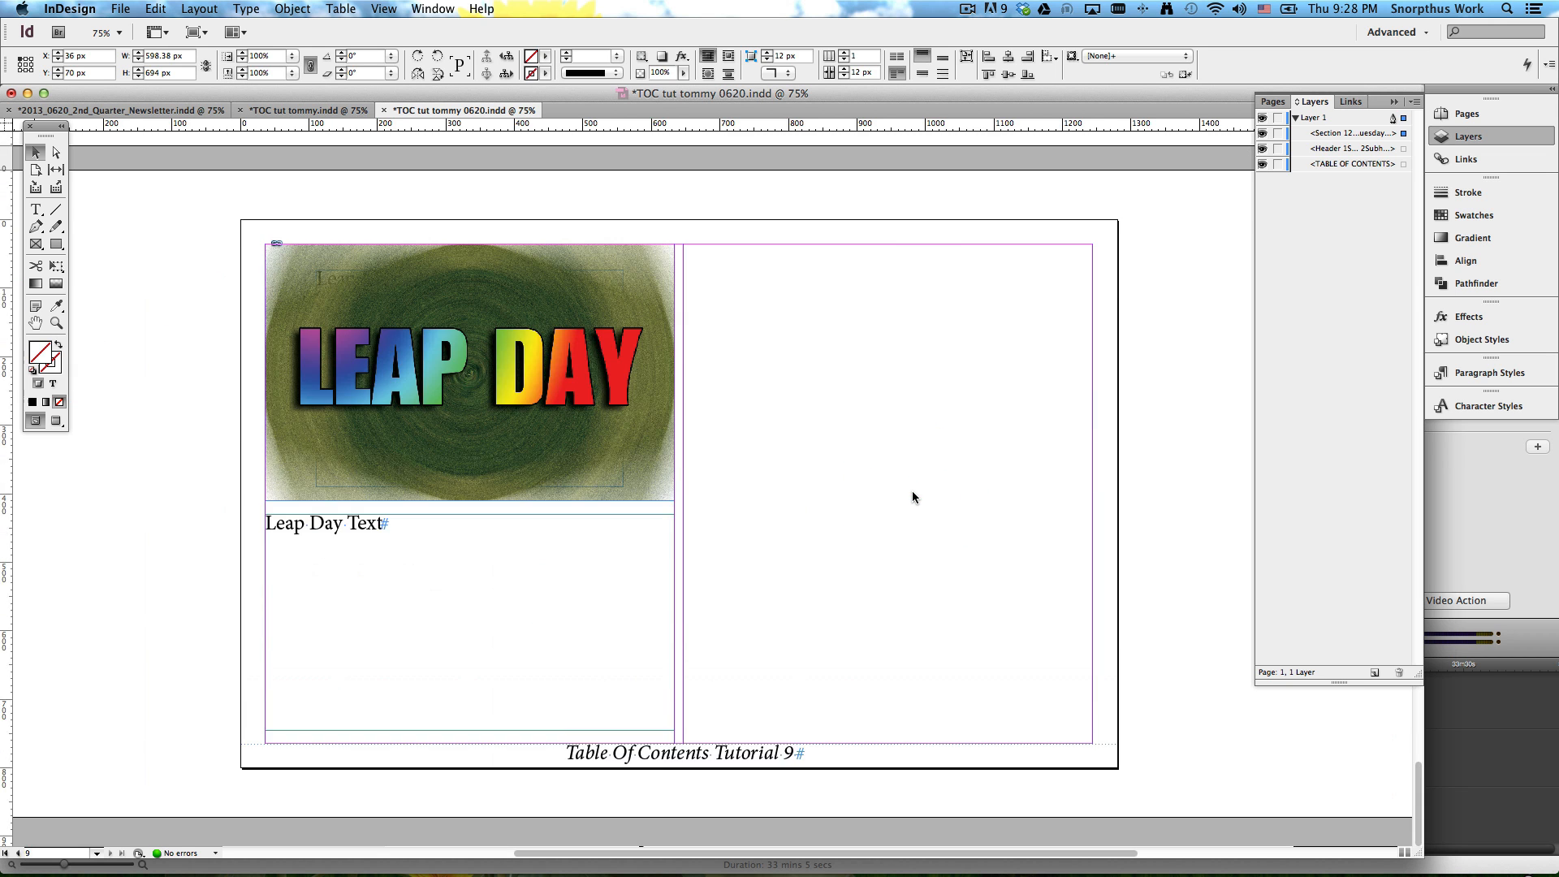
scroll(913, 493, left, 10)
scroll(703, 573, right, 11)
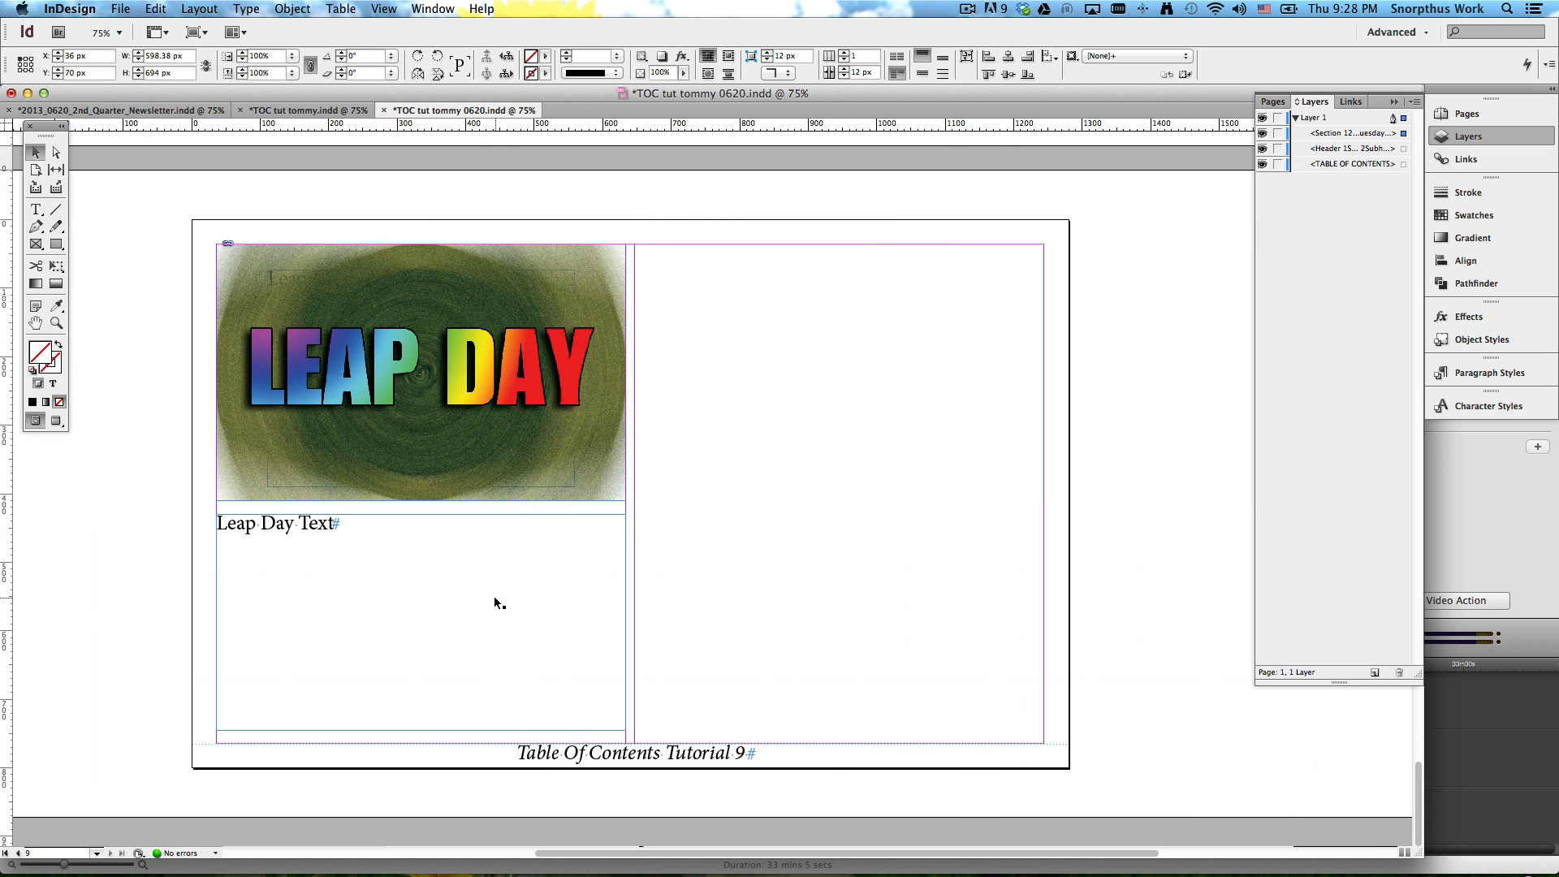
mouse_move(496, 603)
mouse_down()
mouse_move(699, 592)
mouse_move(658, 602)
mouse_move(696, 592)
mouse_move(716, 618)
mouse_move(493, 621)
mouse_up()
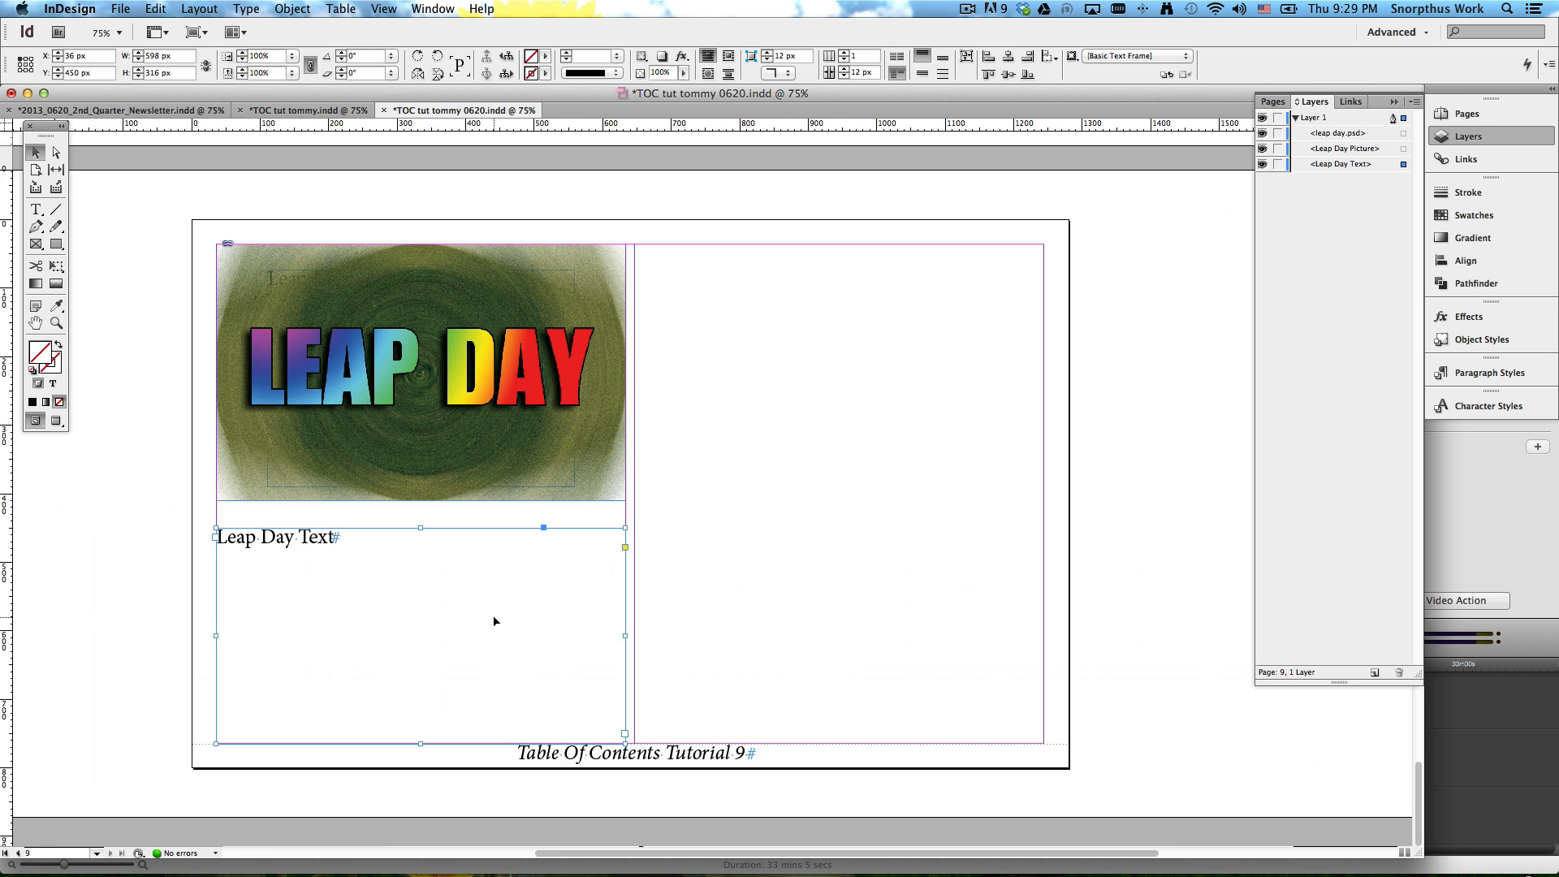
drag(494, 621, 848, 626)
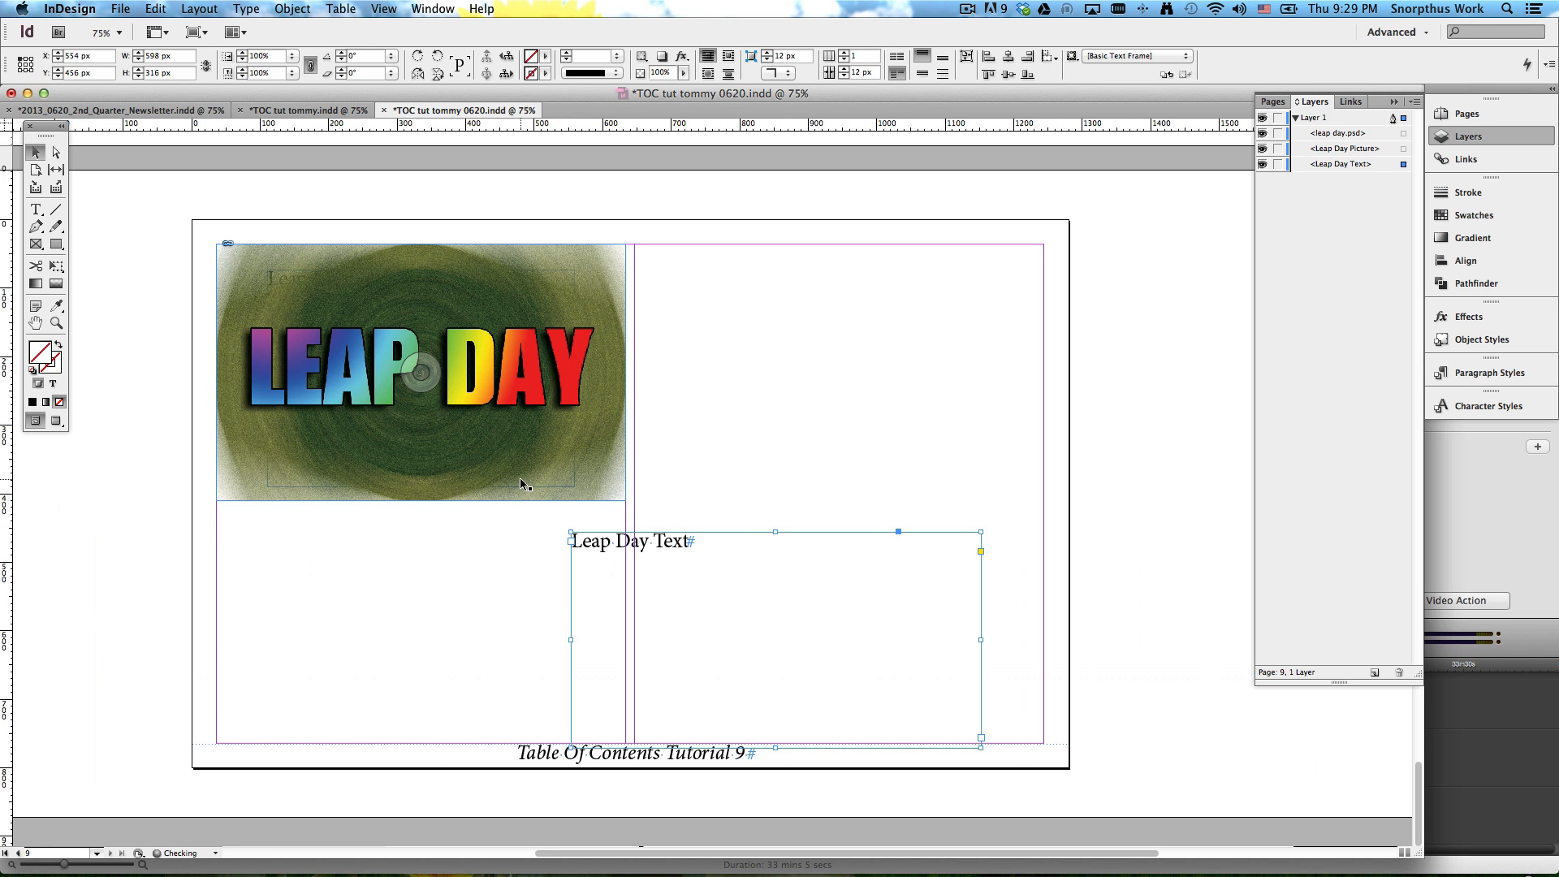
Step: Select the Leap Day Picture frame on page 9 to check its position, and update the table of contents on page 1
click(1353, 148)
click(1405, 148)
scroll(632, 556, up, 20)
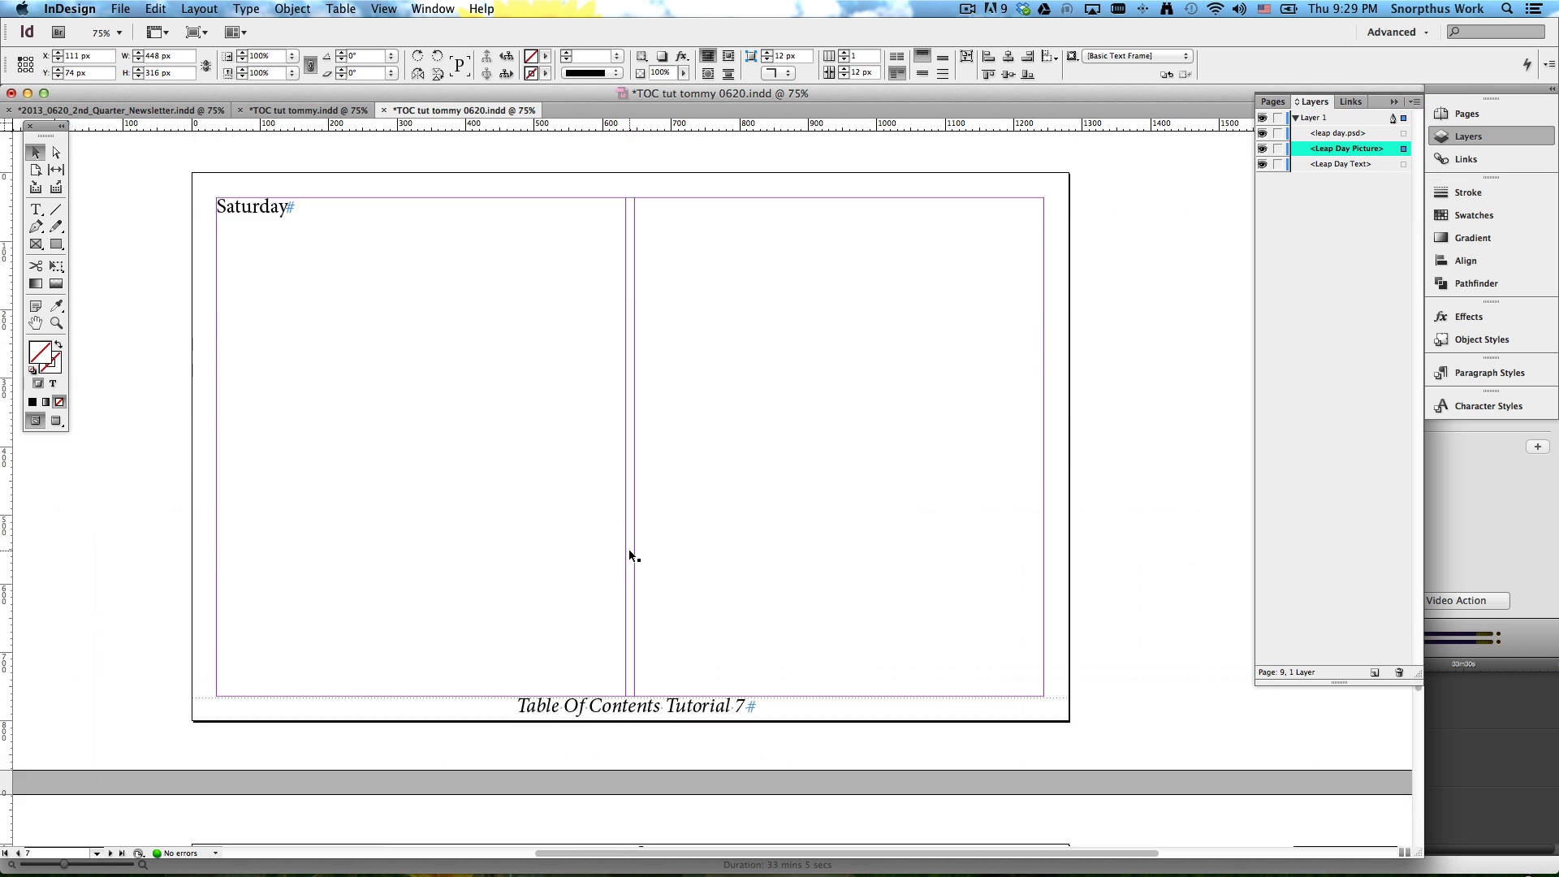
click(258, 654)
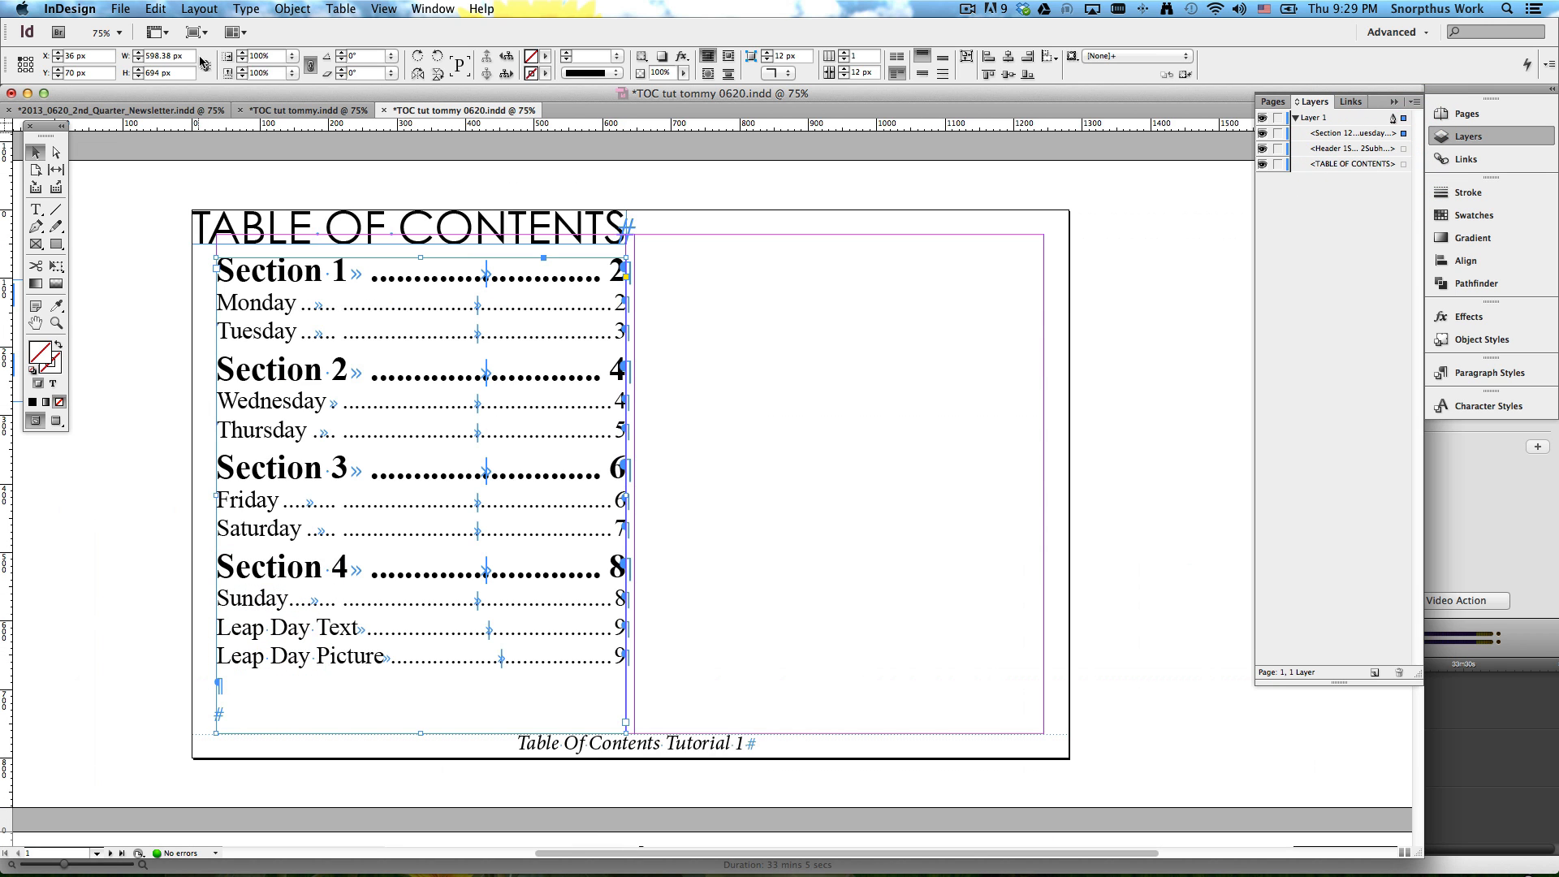
click(197, 8)
click(236, 349)
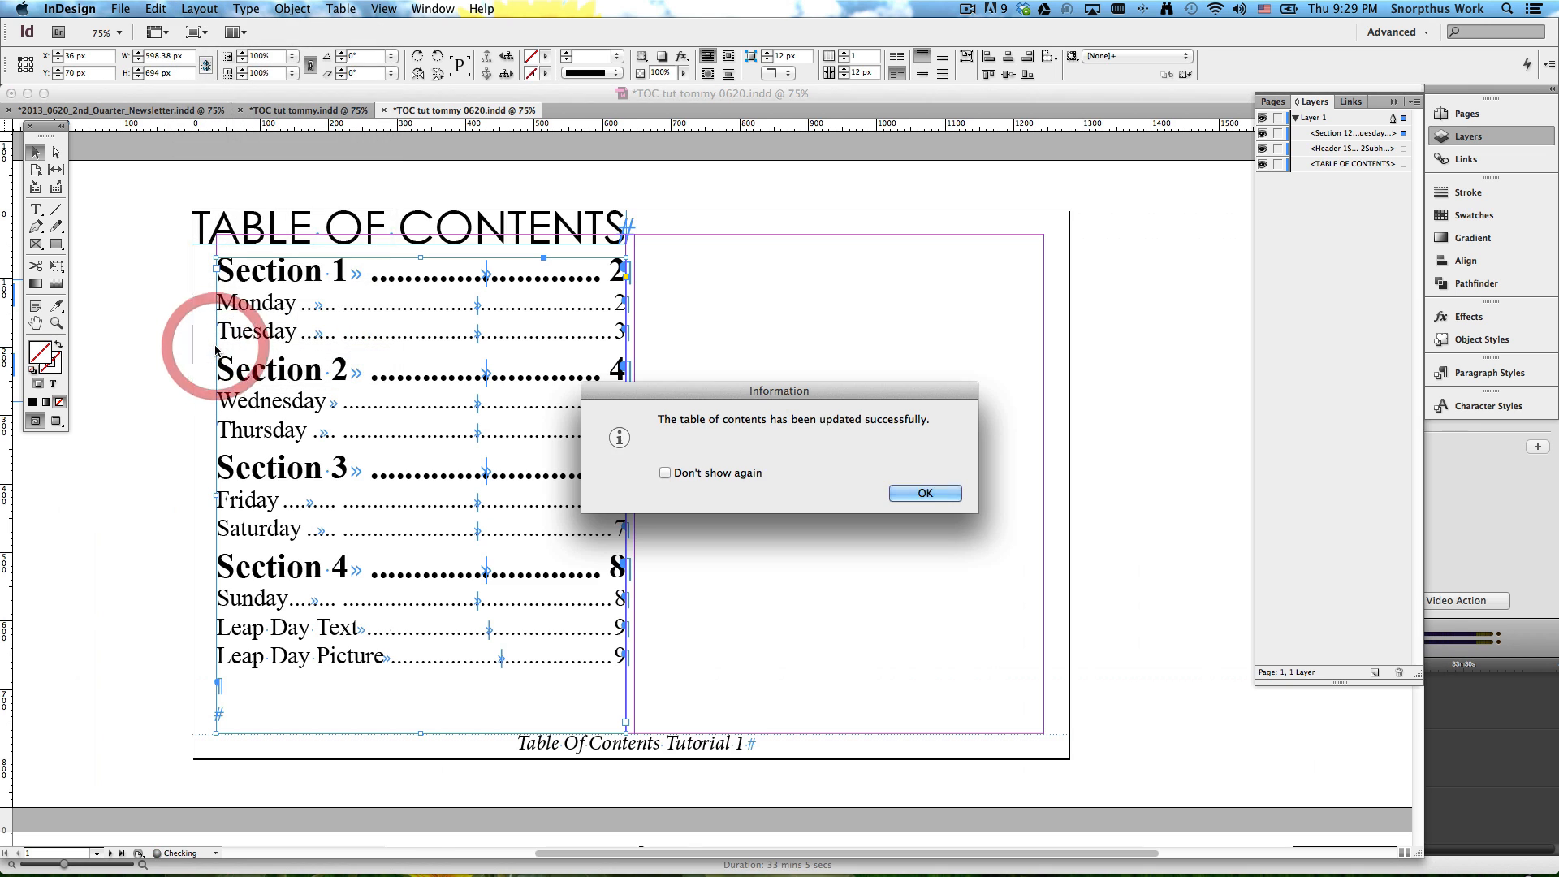
click(925, 493)
Step: Compare the order of the Leap Day entries in the table of contents with the frame positions on page 9
scroll(922, 490, down, 20)
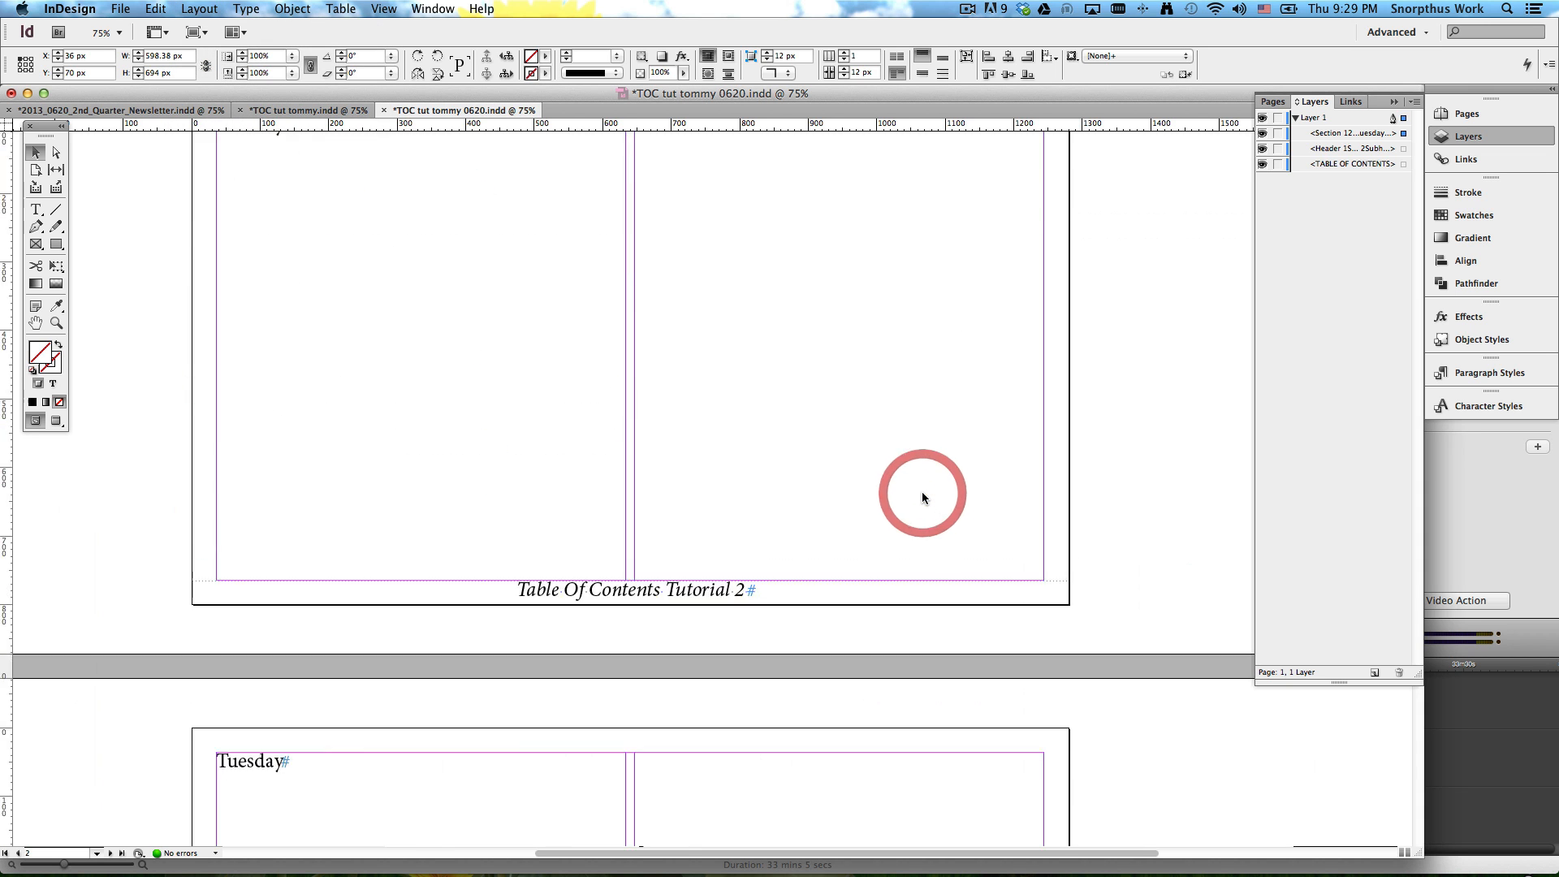
scroll(730, 656, up, 20)
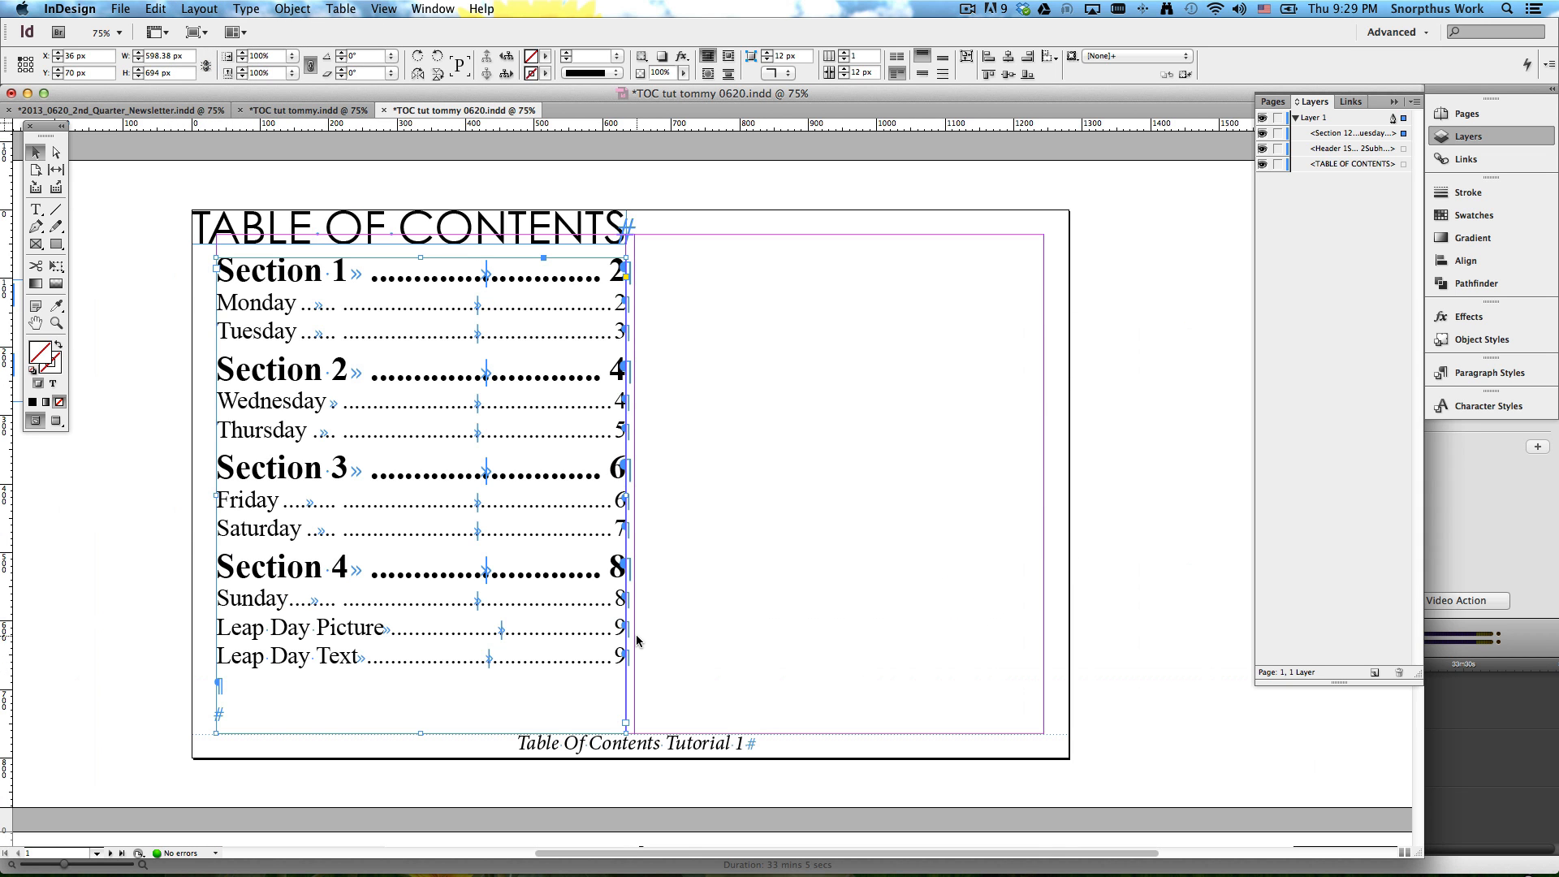
scroll(636, 638, down, 20)
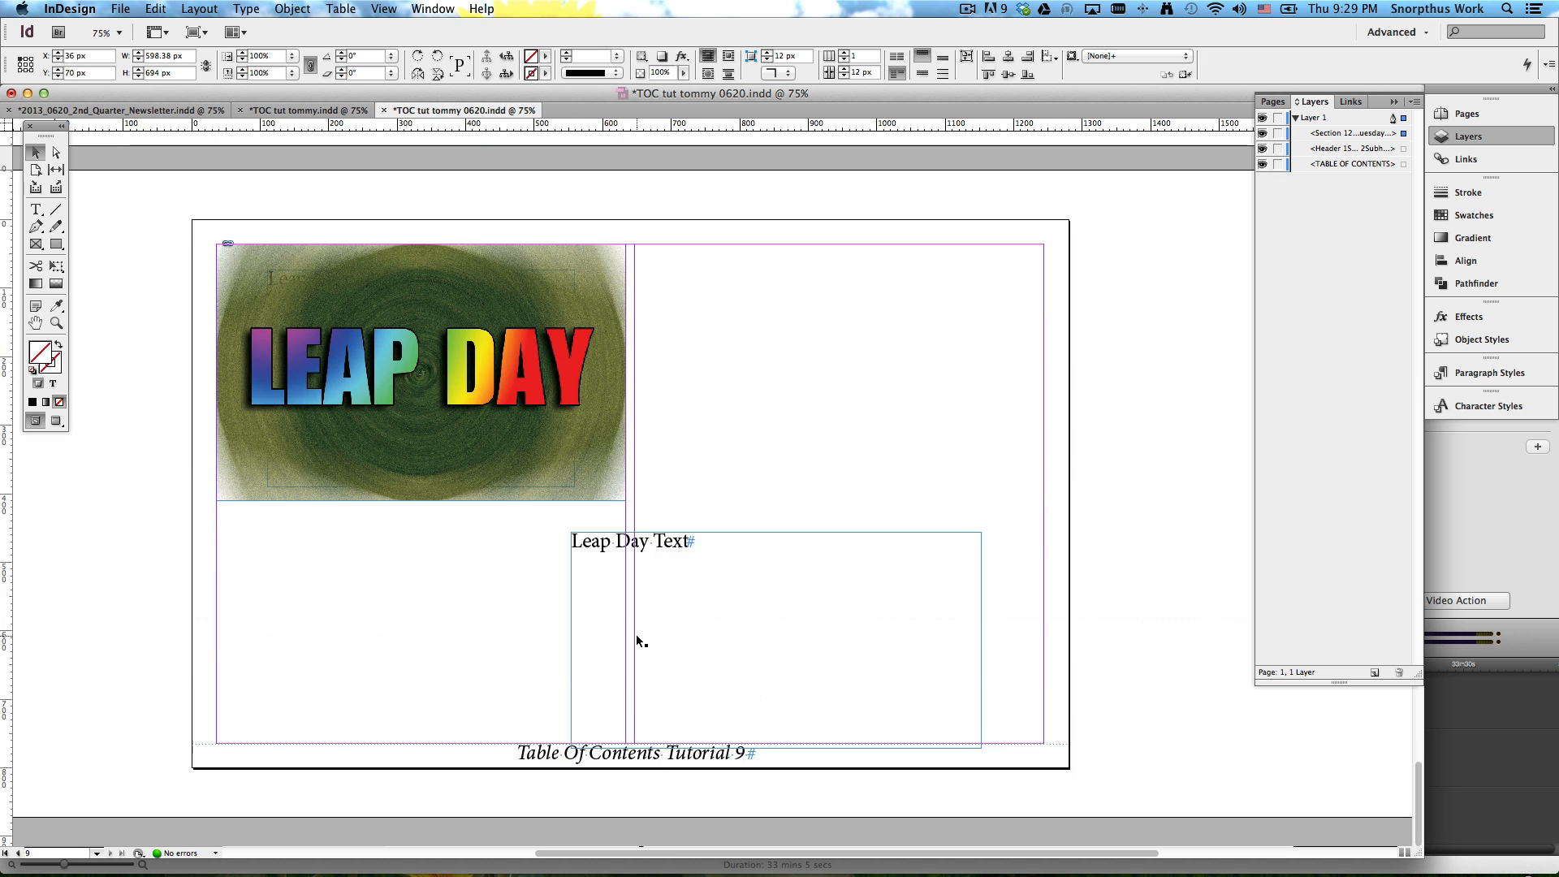
click(369, 415)
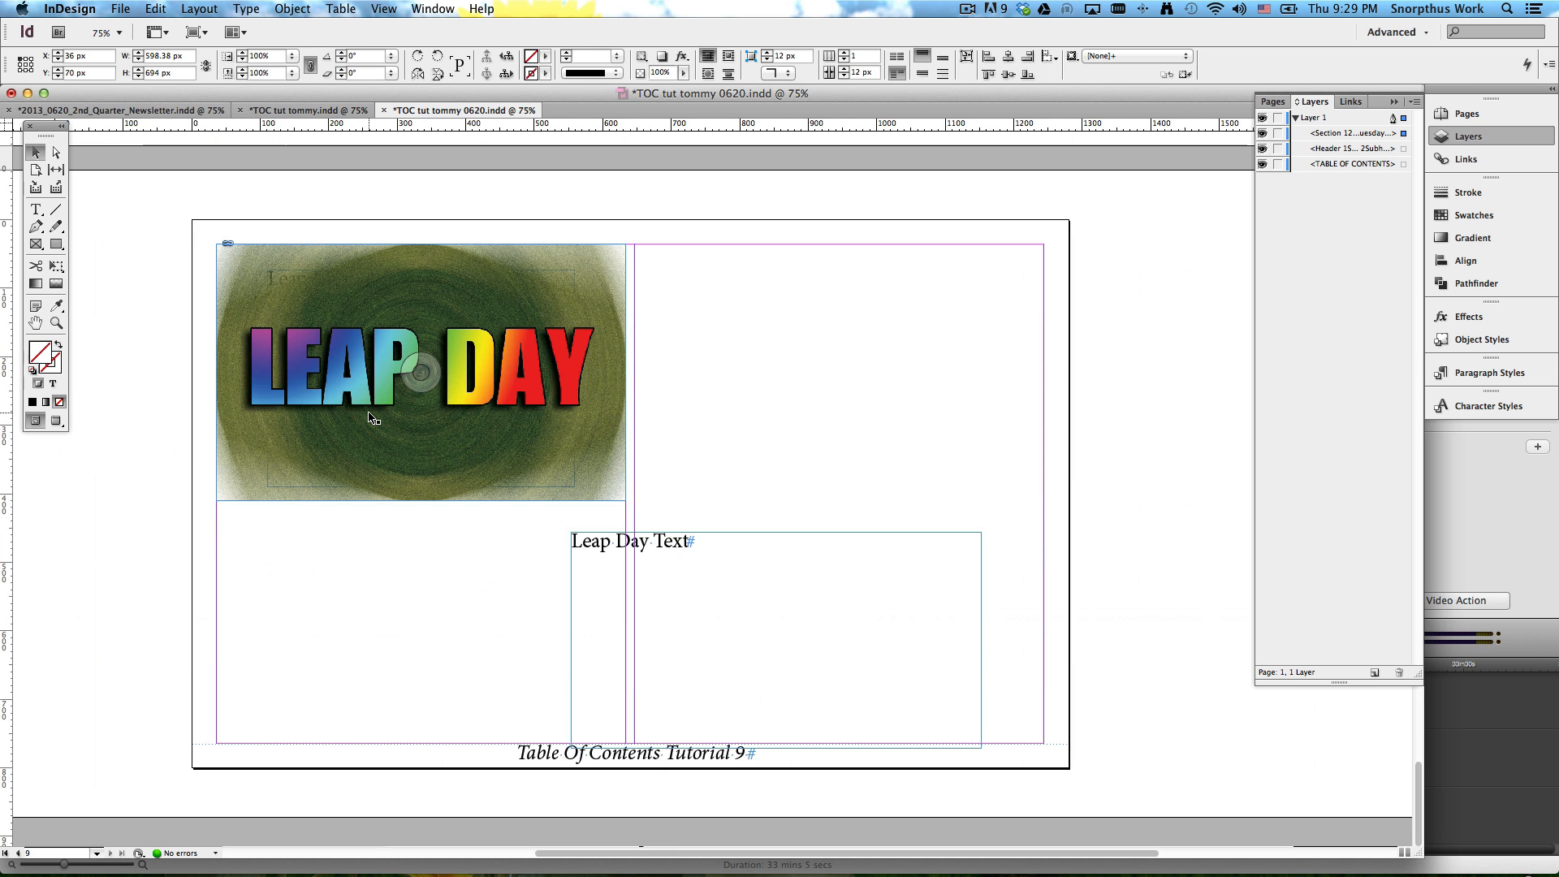
click(386, 654)
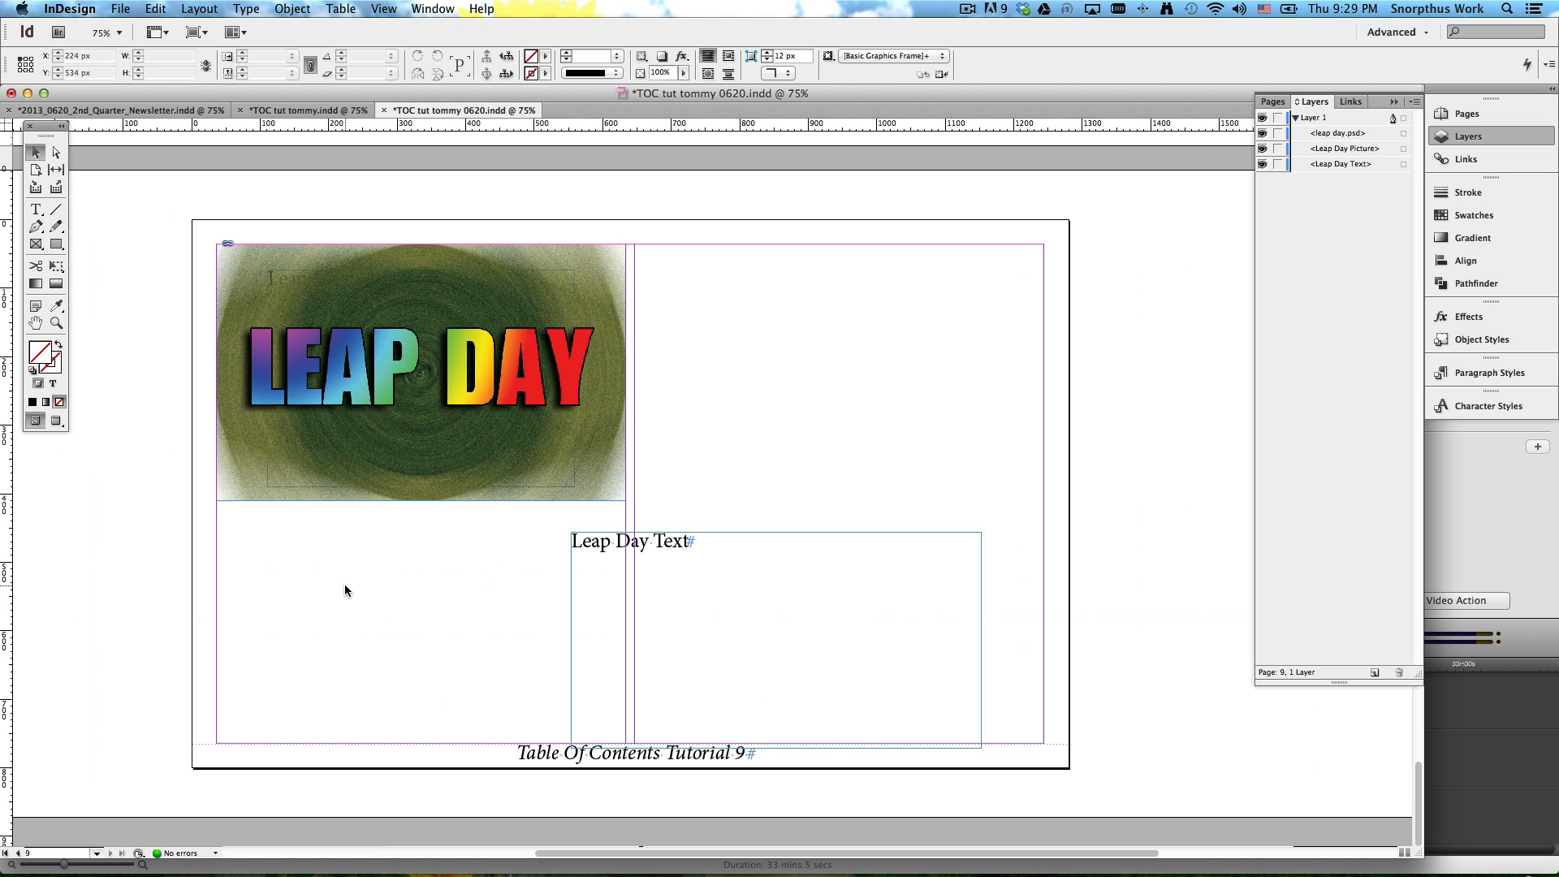
scroll(329, 421, up, 20)
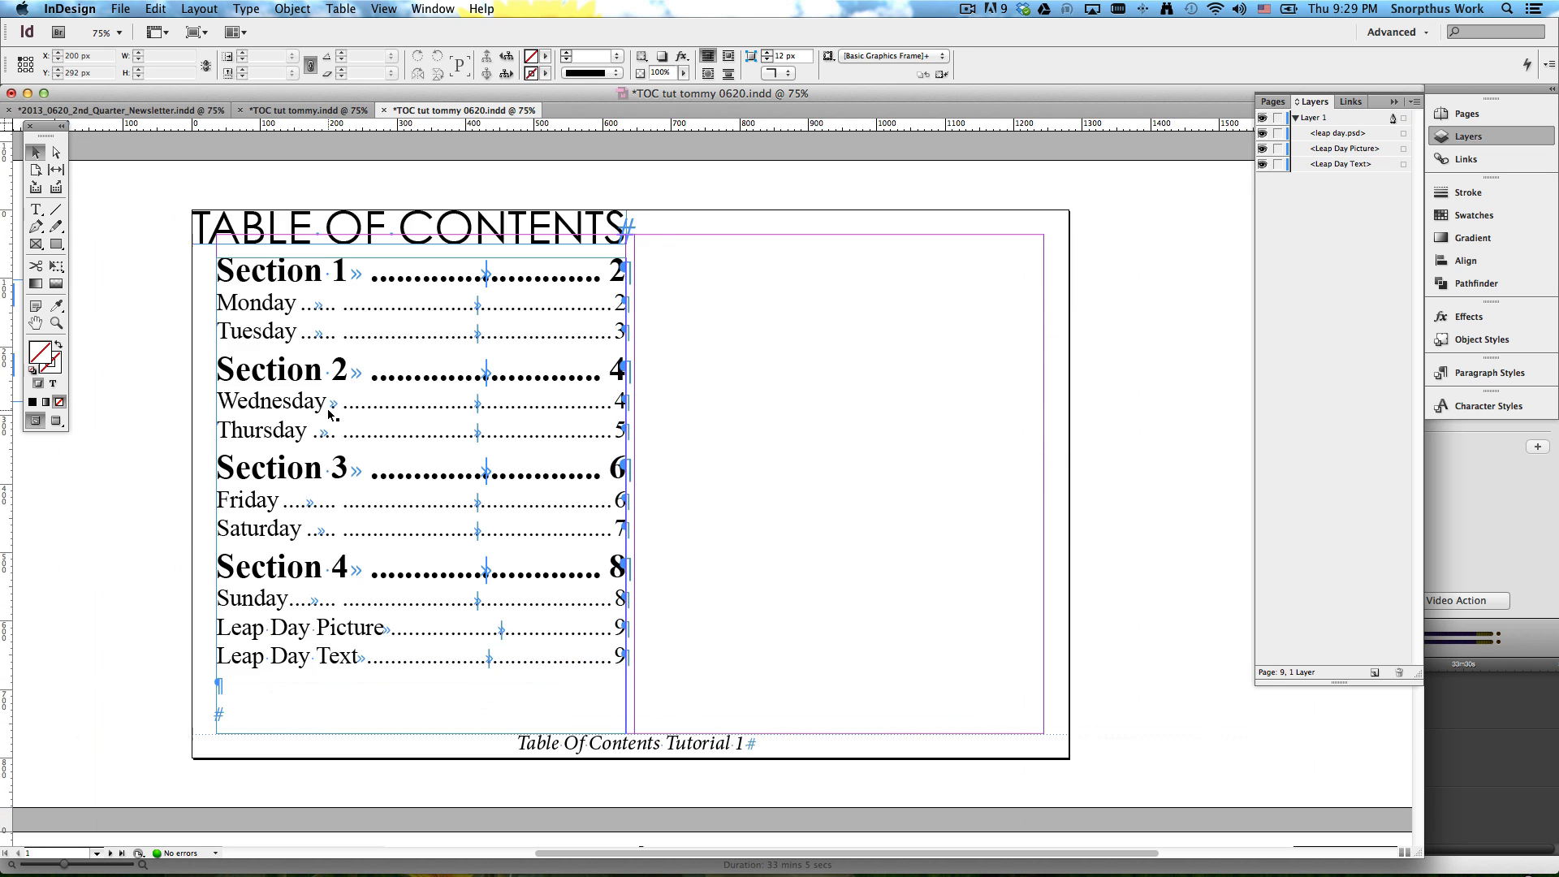
scroll(327, 412, left, 3)
key(super+Tab)
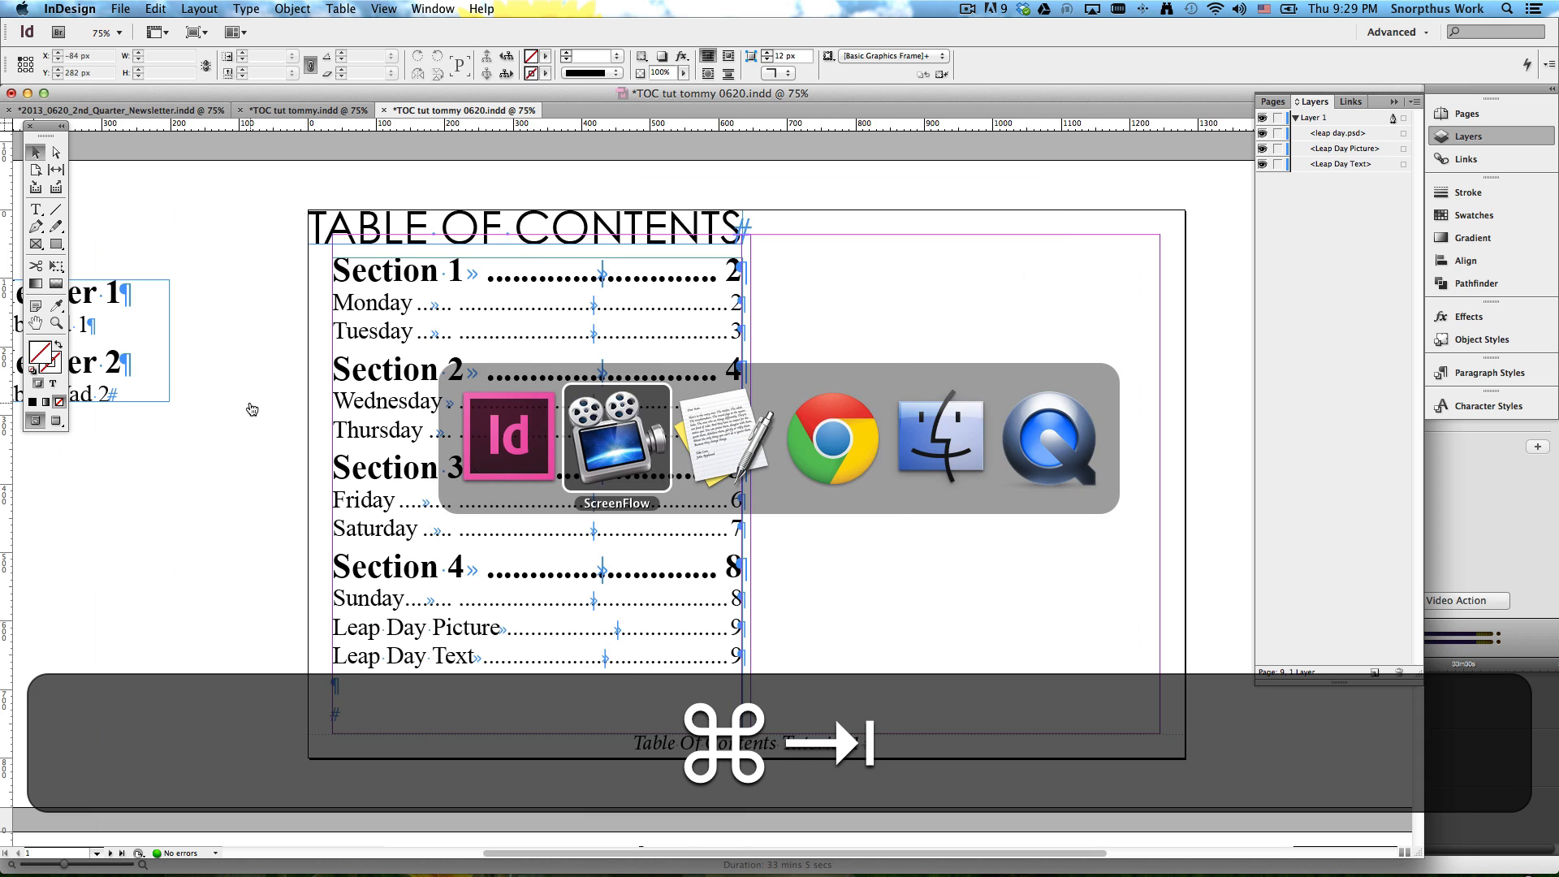
key(shift+super+Tab)
key(shift+super+4)
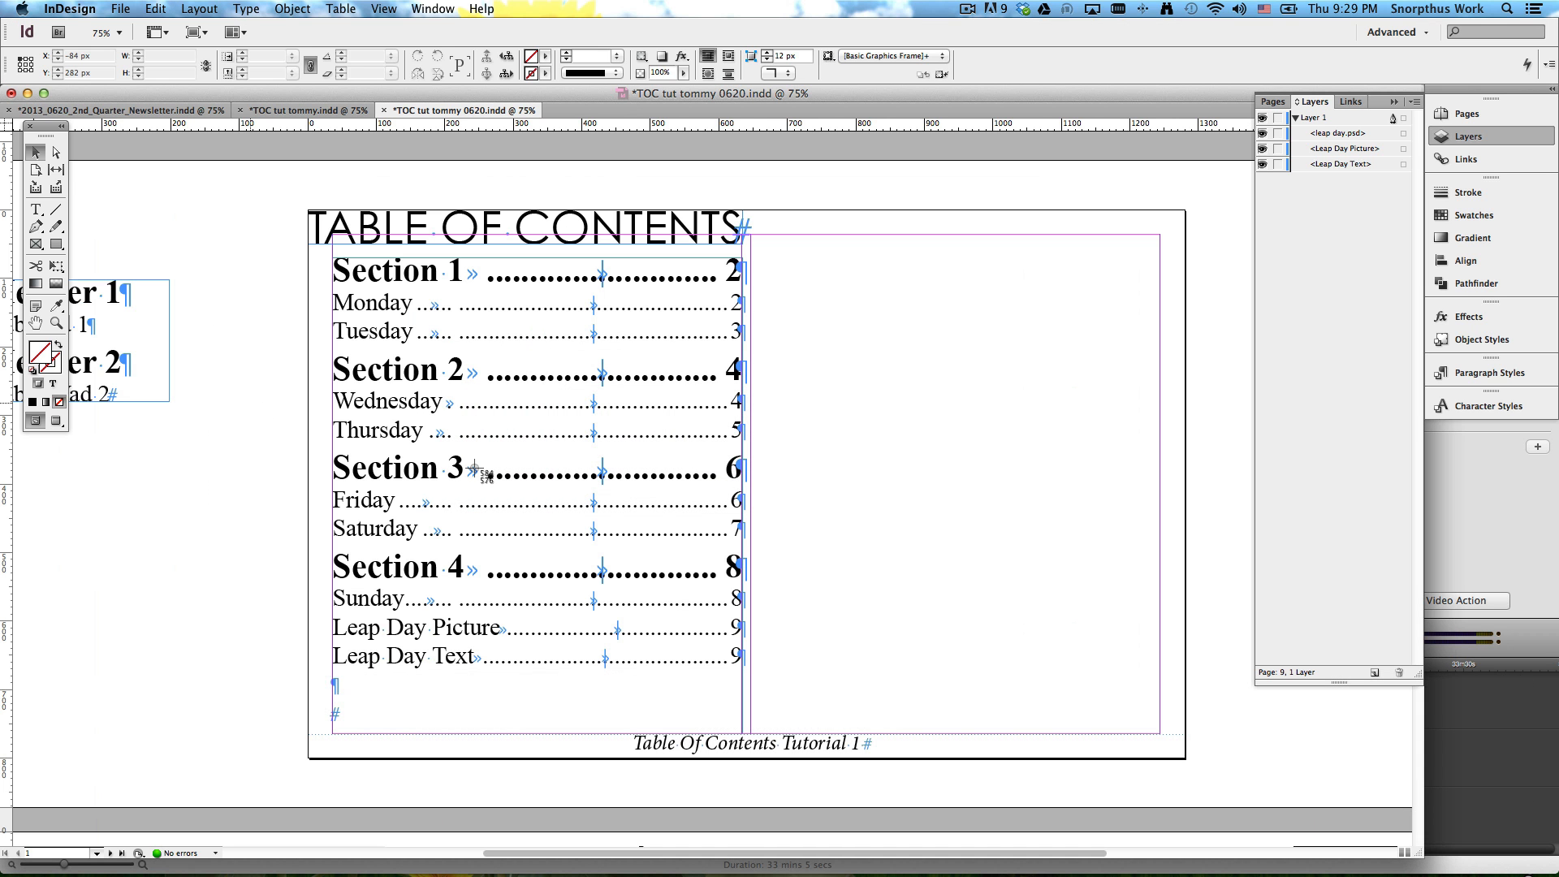